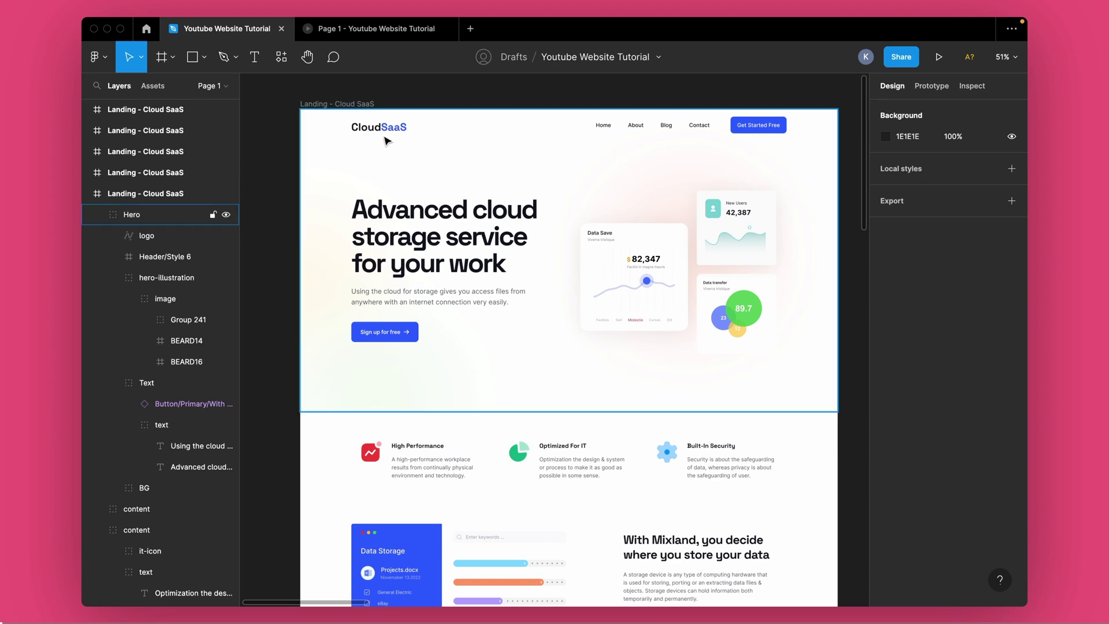
Shift the Landing - Cloud SaaS frame slightly to X -837, Y -2589, and select the hero heading text inside it
{"action": "left_click_drag", "start_coordinate": [337, 107], "coordinate": [324, 102]}
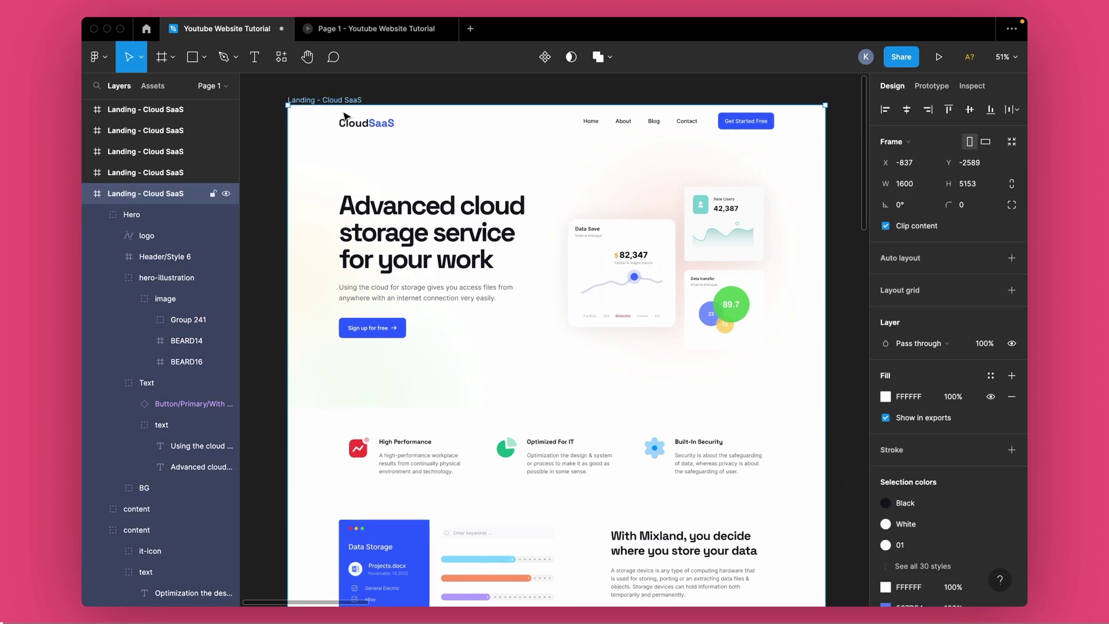
{"action": "left_click", "coordinate": [430, 243], "text": "super"}
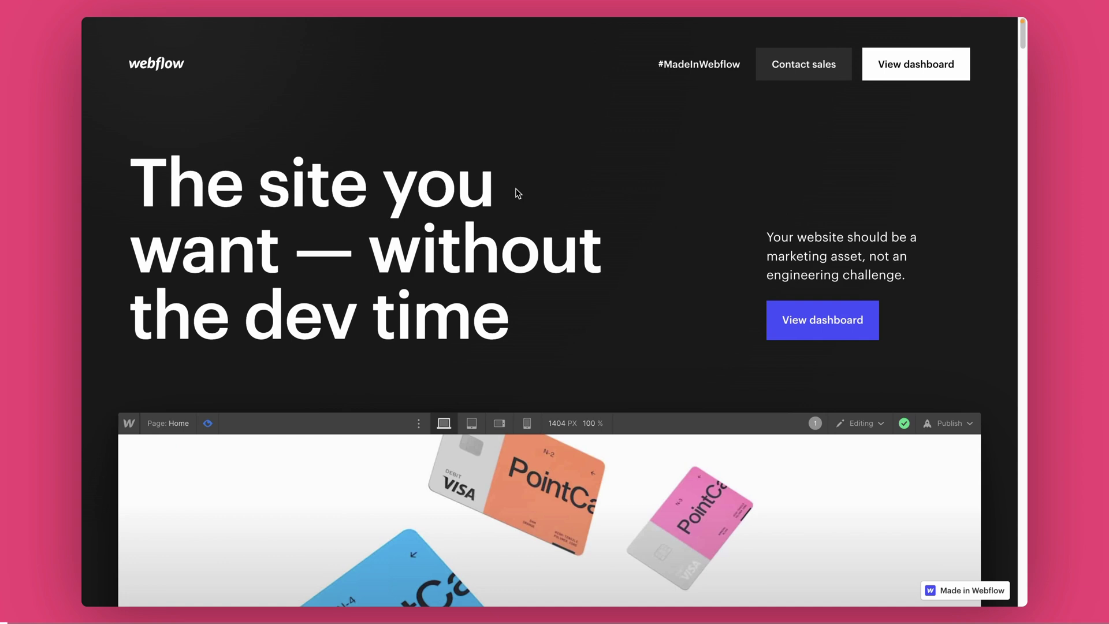
Switch to the Webflow homepage and examine its site showcase, customer logos and the section for designers, marketers and developers
{"action": "scroll", "coordinate": [517, 193], "scroll_direction": "down", "scroll_amount": 1}
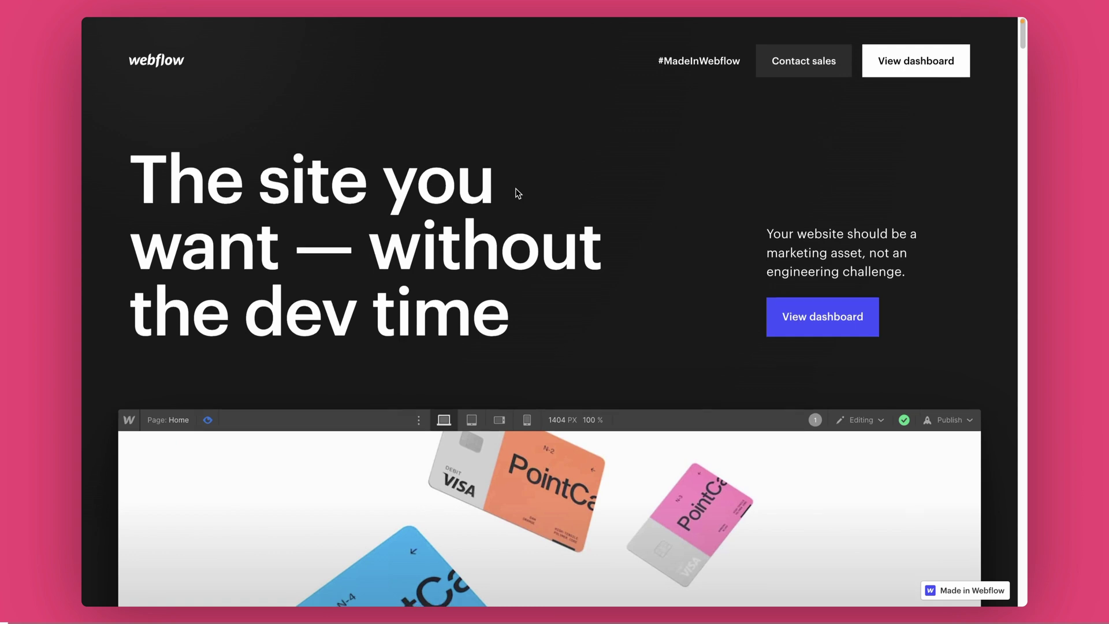
{"action": "scroll", "coordinate": [518, 192], "scroll_direction": "down", "scroll_amount": 5}
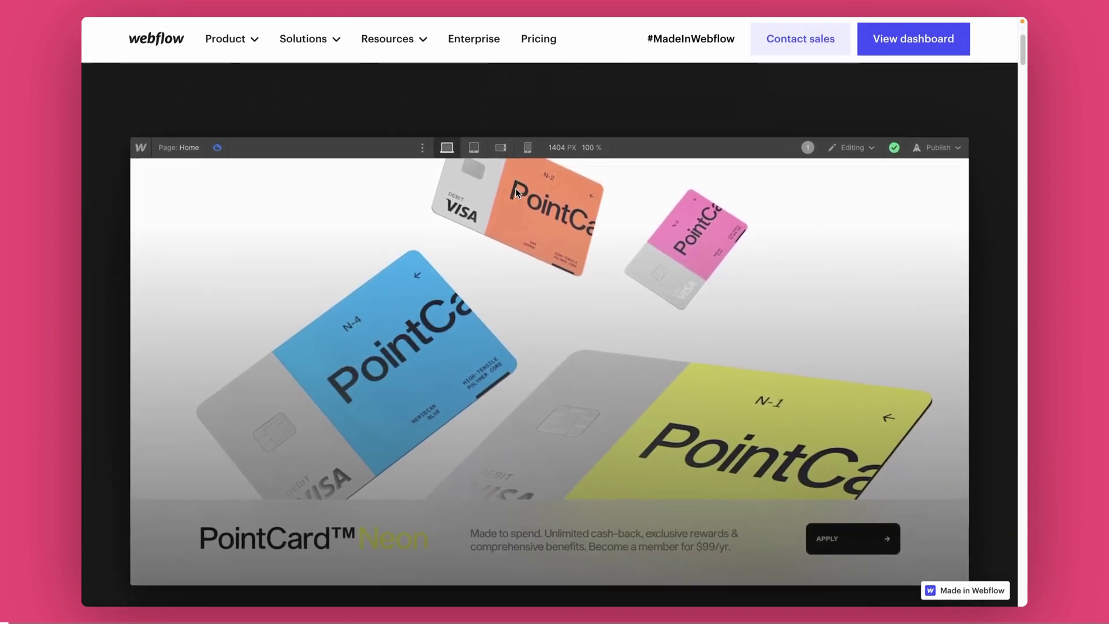
{"action": "scroll", "coordinate": [515, 191], "scroll_direction": "down", "scroll_amount": 1}
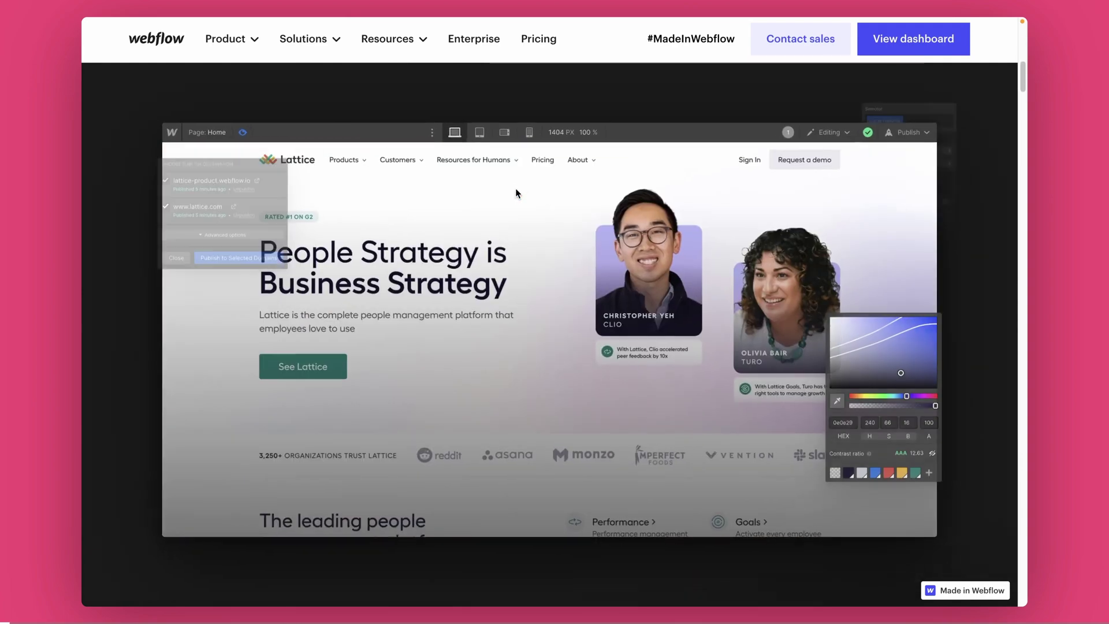
{"action": "scroll", "coordinate": [515, 192], "scroll_direction": "down", "scroll_amount": 1}
{"action": "scroll", "coordinate": [516, 192], "scroll_direction": "down", "scroll_amount": 5}
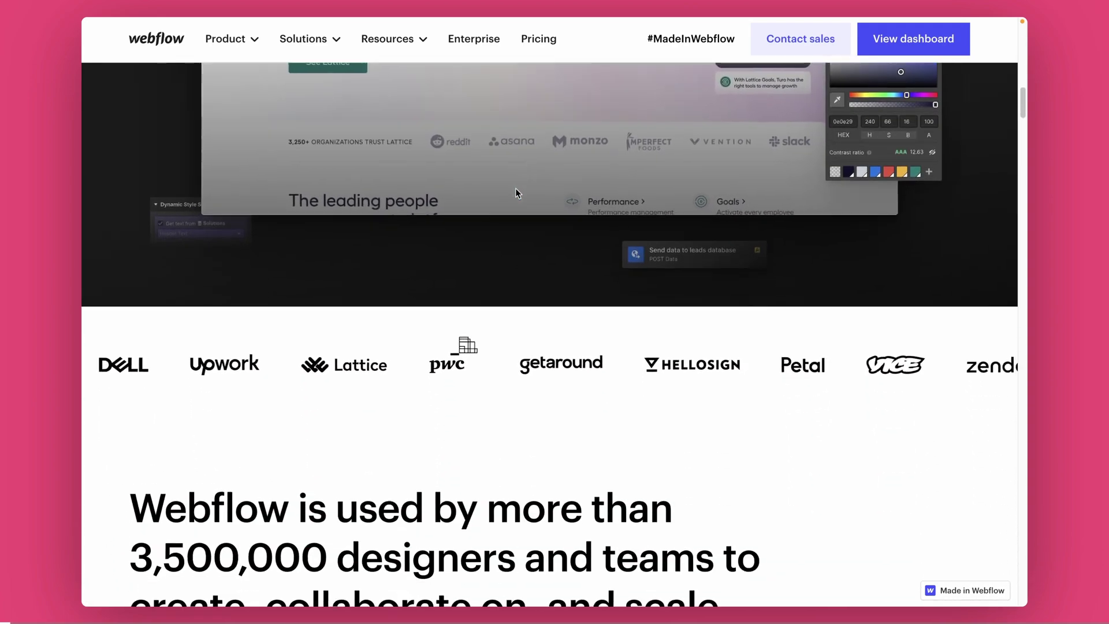
{"action": "scroll", "coordinate": [516, 192], "scroll_direction": "up", "scroll_amount": 3}
{"action": "scroll", "coordinate": [515, 192], "scroll_direction": "up", "scroll_amount": 3}
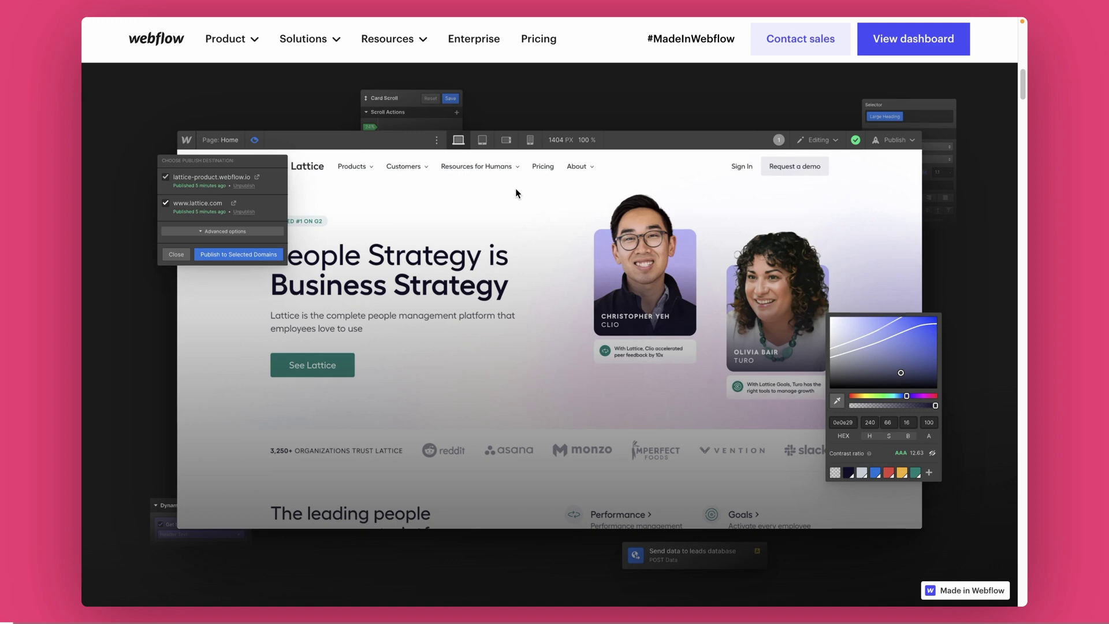
{"action": "scroll", "coordinate": [515, 188], "scroll_direction": "down", "scroll_amount": 15}
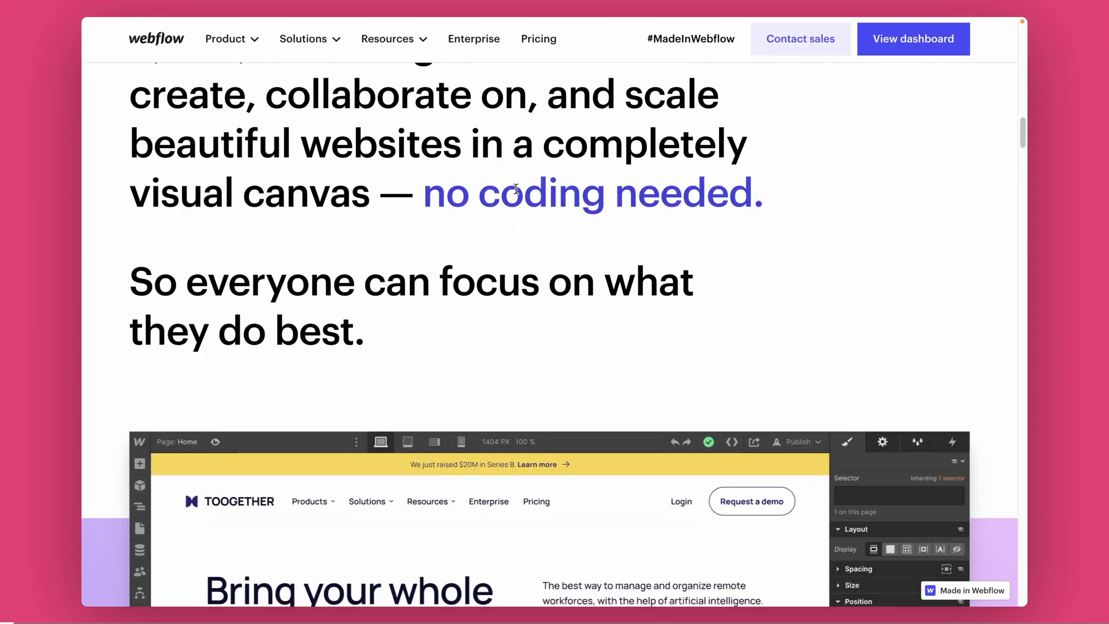
{"action": "scroll", "coordinate": [516, 189], "scroll_direction": "down", "scroll_amount": 9}
{"action": "scroll", "coordinate": [516, 190], "scroll_direction": "up", "scroll_amount": 3}
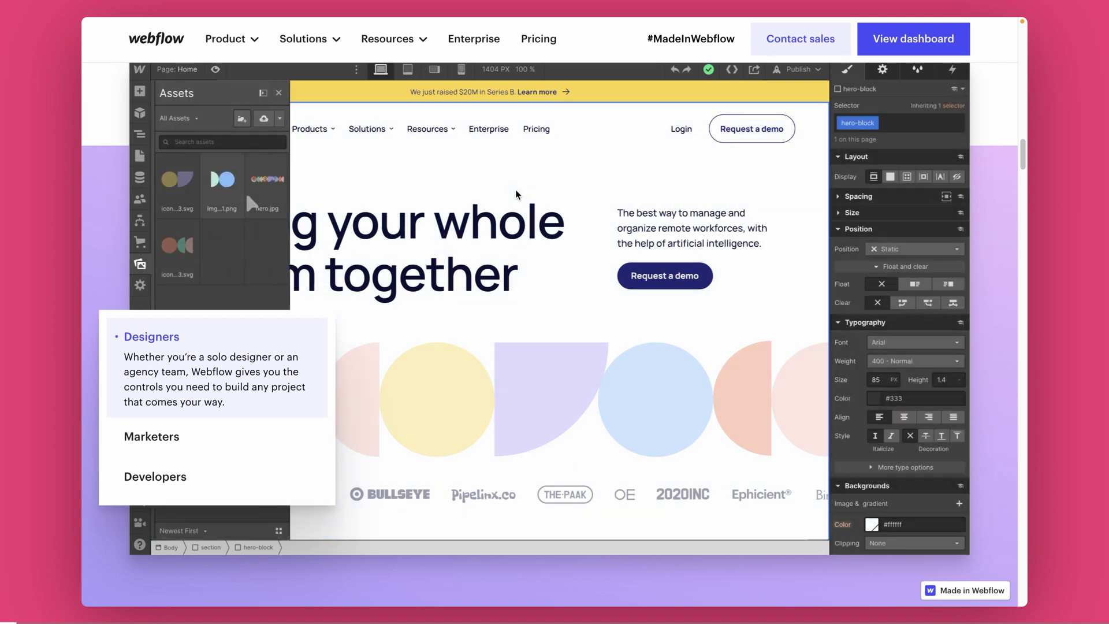
{"action": "scroll", "coordinate": [515, 190], "scroll_direction": "down", "scroll_amount": 10}
{"action": "scroll", "coordinate": [515, 189], "scroll_direction": "down", "scroll_amount": 5}
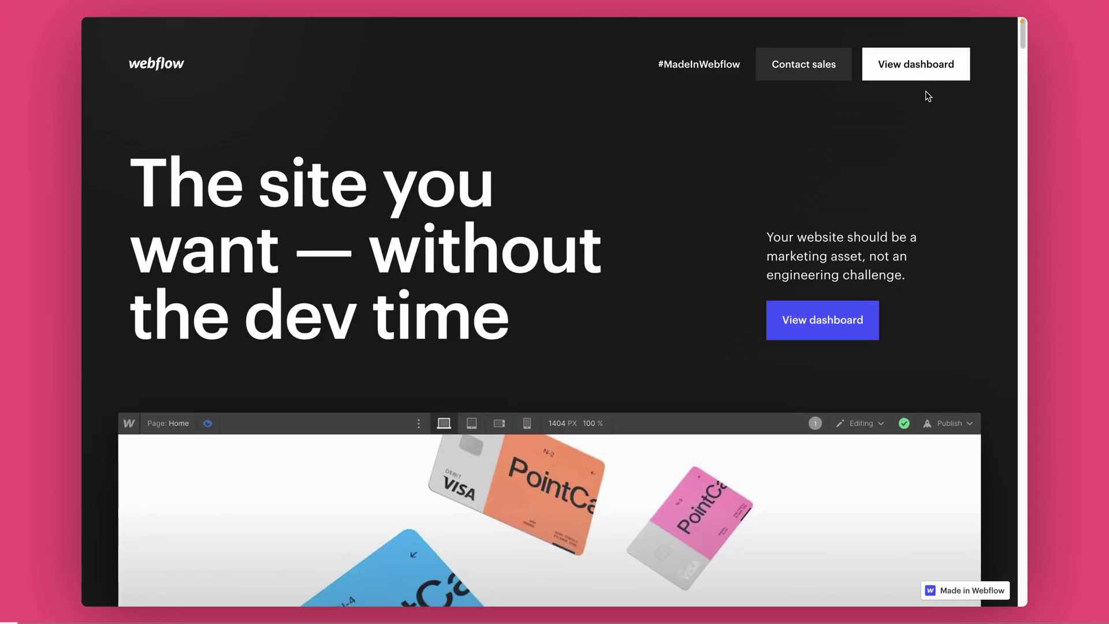
Open the Webflow dashboard, start a new site and browse the presets and templates on offer
{"action": "left_click", "coordinate": [906, 65]}
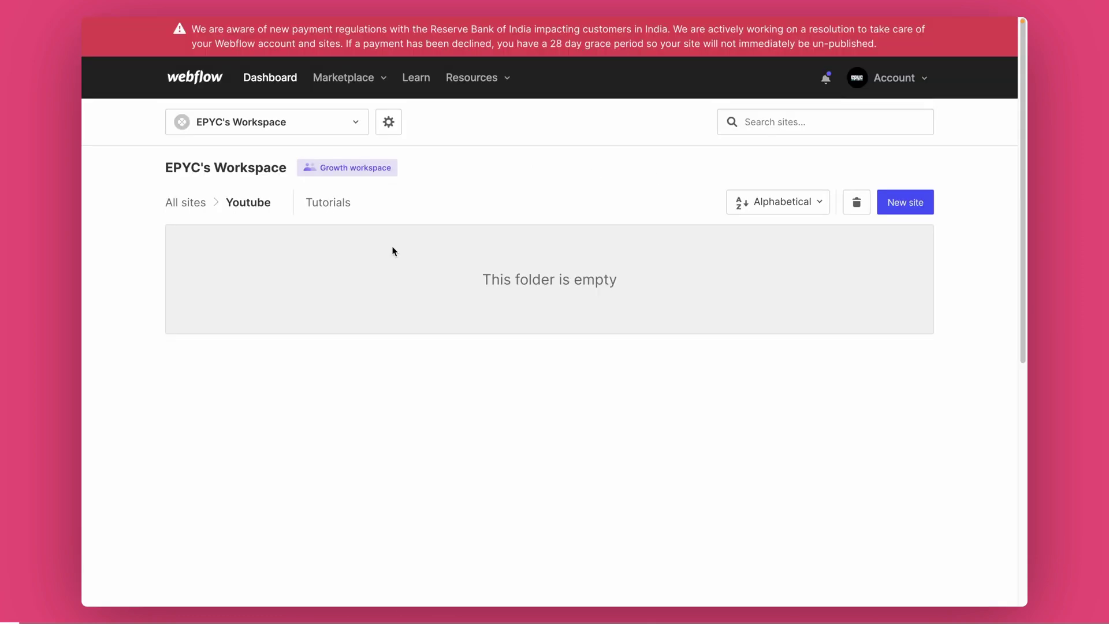
{"action": "left_click", "coordinate": [923, 205]}
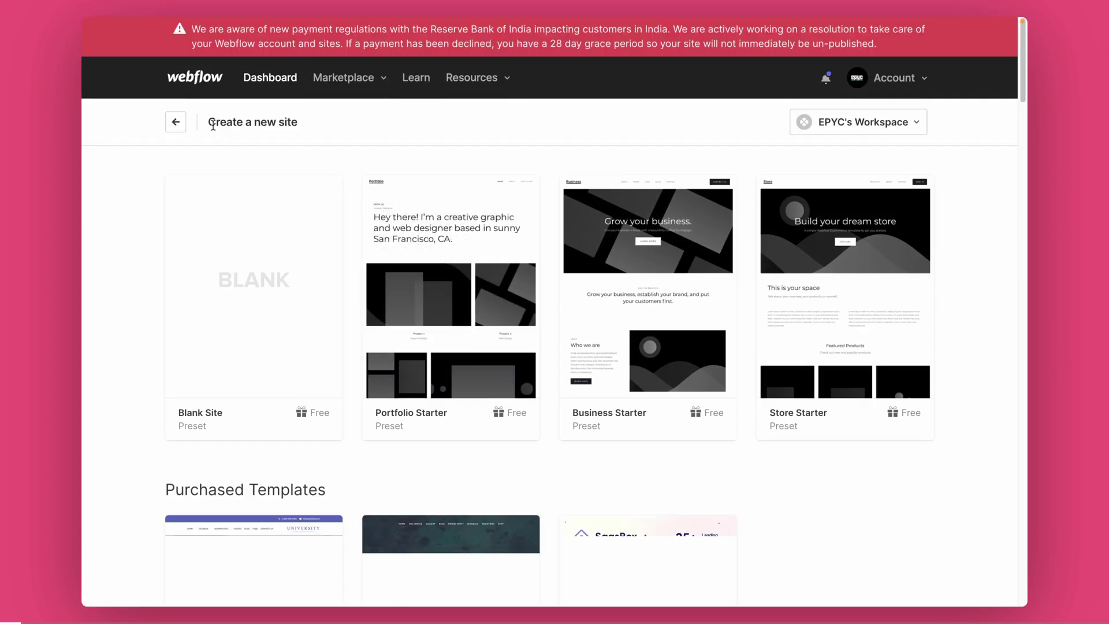
{"action": "mouse_move", "coordinate": [269, 332]}
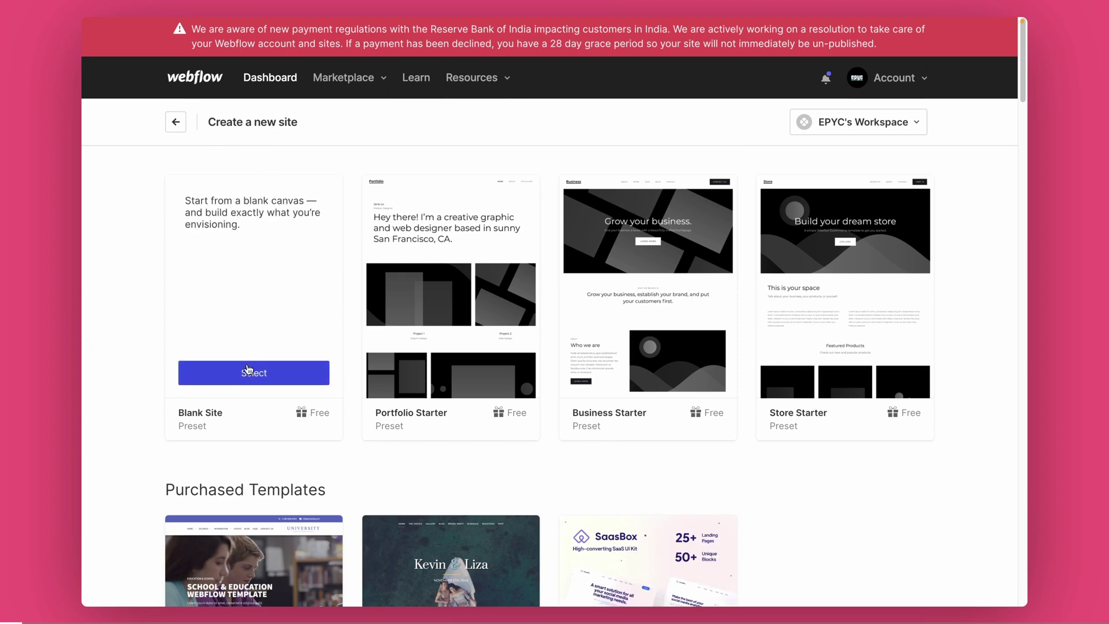
{"action": "scroll", "coordinate": [352, 309], "scroll_direction": "down", "scroll_amount": 13}
{"action": "scroll", "coordinate": [352, 314], "scroll_direction": "down", "scroll_amount": 12}
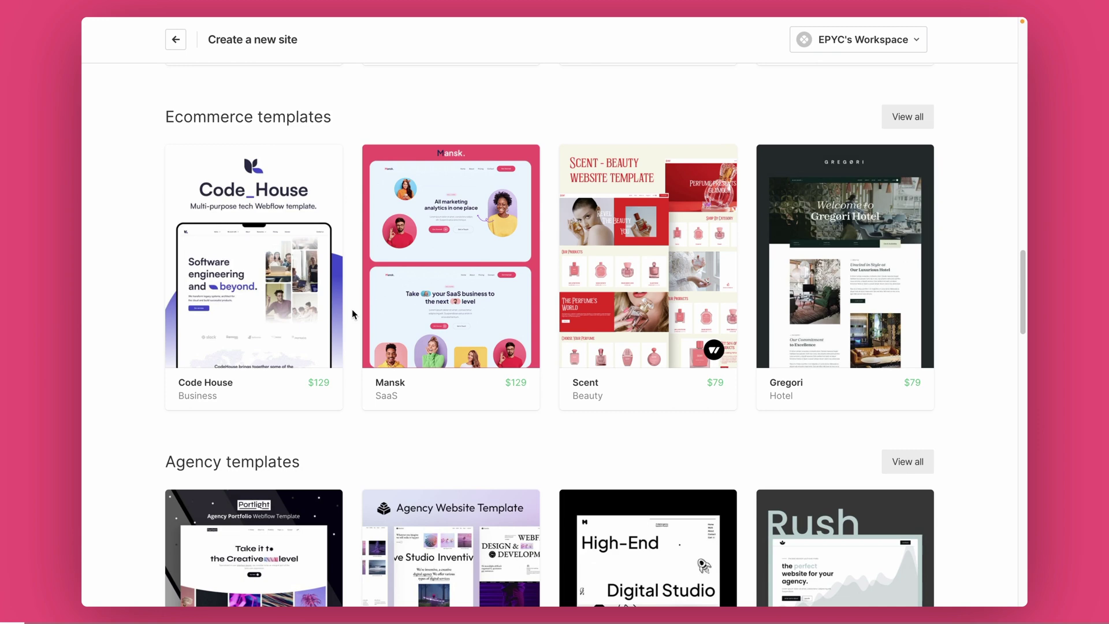
{"action": "scroll", "coordinate": [351, 310], "scroll_direction": "up", "scroll_amount": 20}
Create a site from the Blank Site preset and name it Cloud SaaS
{"action": "left_click", "coordinate": [230, 379]}
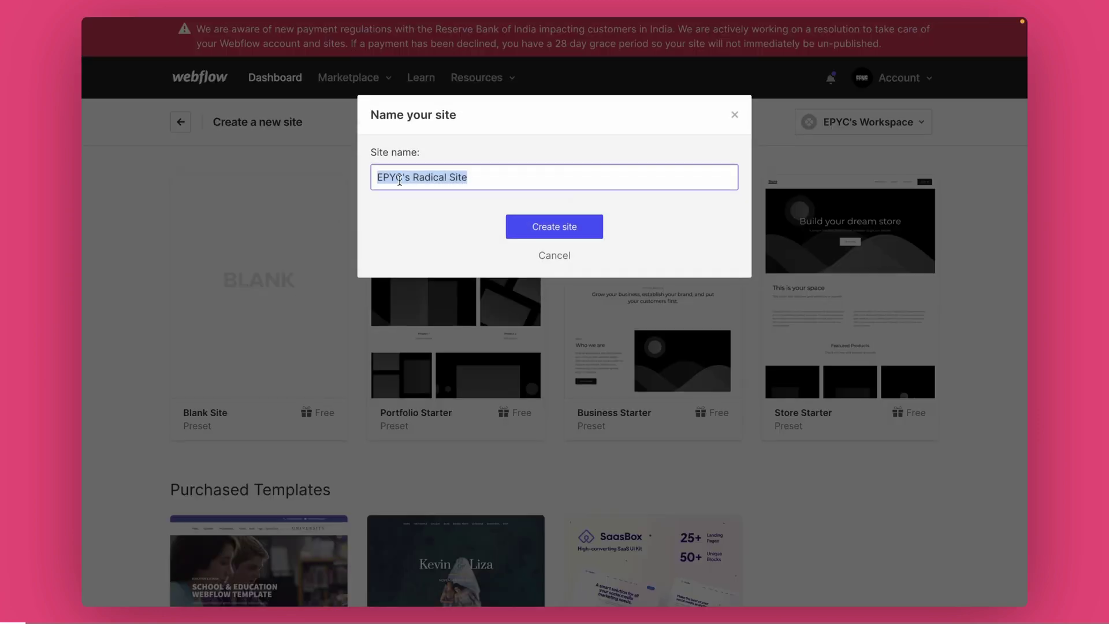
{"action": "type", "text": "Clou"}
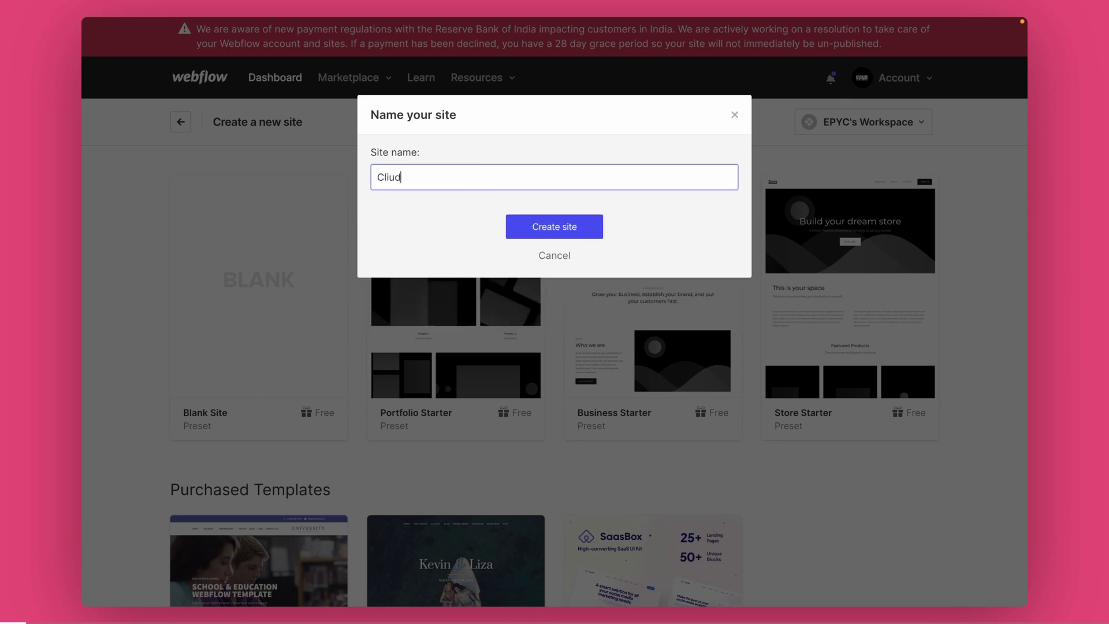
{"action": "key", "text": "BackSpace"}
{"action": "key", "text": "BackSpace"}
{"action": "type", "text": "oud SaaS"}
{"action": "key", "text": "Return"}
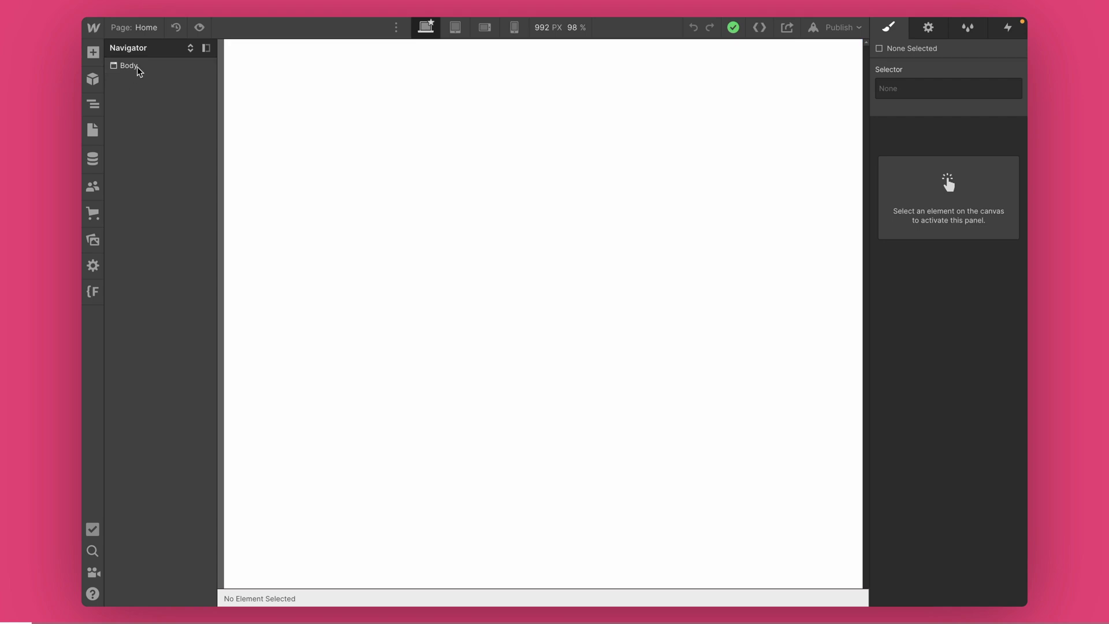
Look over the designer's main menu options, the list of addable elements and the page's element structure
{"action": "left_click", "coordinate": [97, 30]}
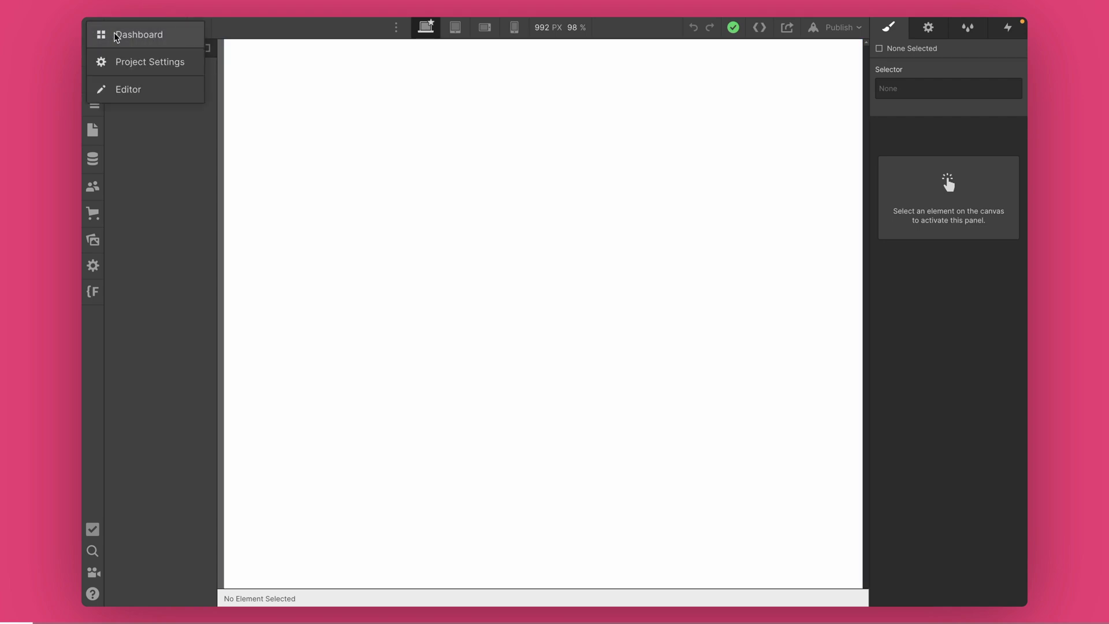
{"action": "left_click", "coordinate": [128, 91]}
{"action": "left_click", "coordinate": [92, 52]}
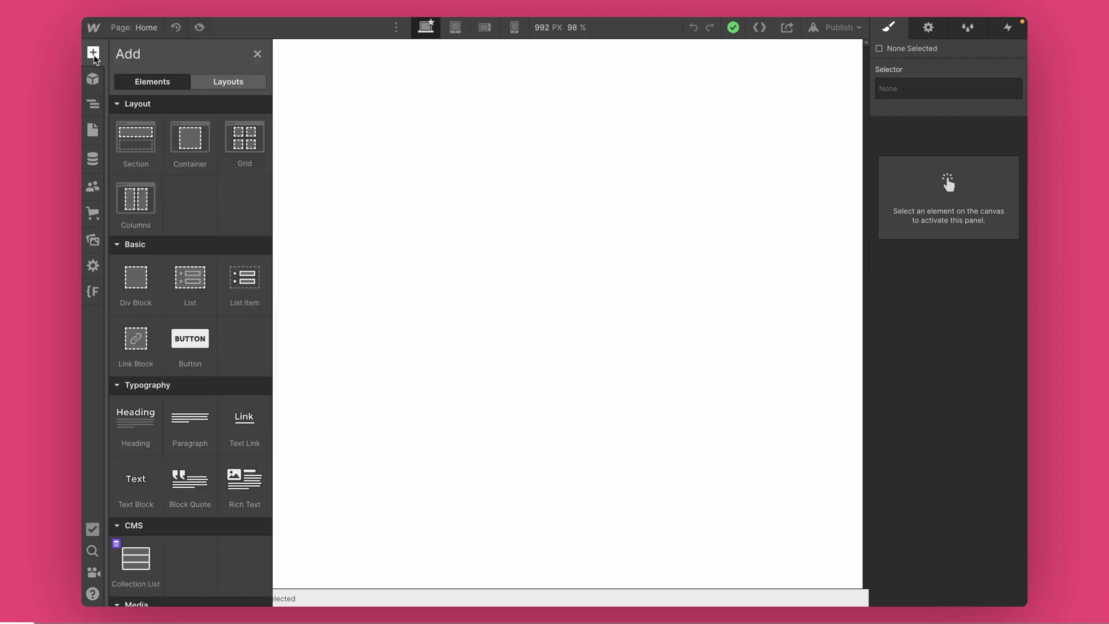
{"action": "left_click", "coordinate": [94, 106]}
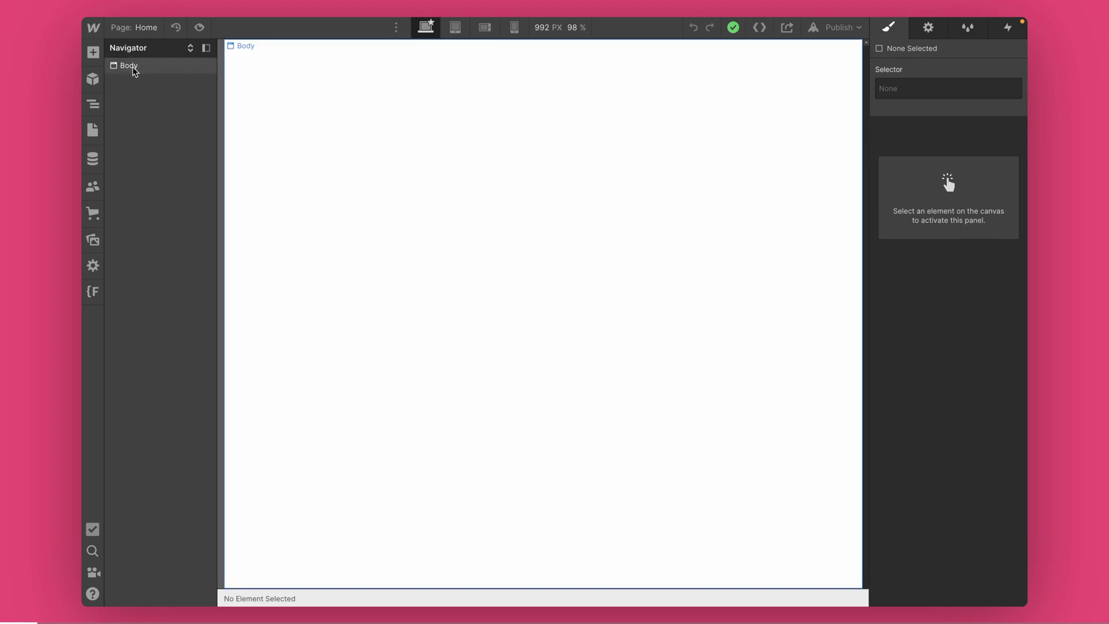
Add a Button and a Heading element to the body of the Home page
{"action": "left_click", "coordinate": [93, 52]}
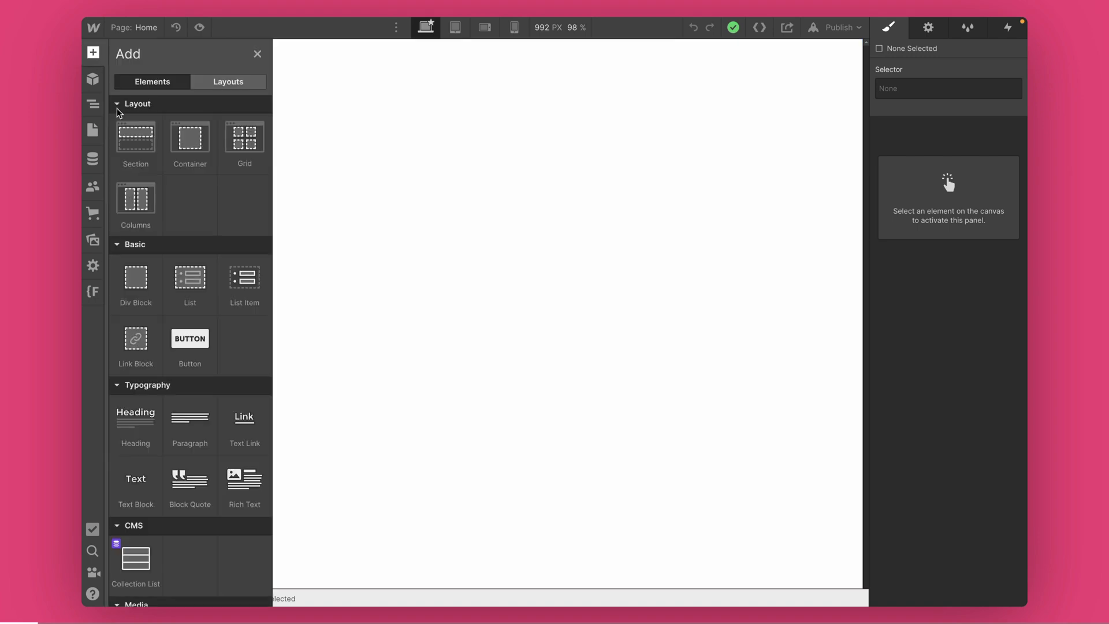
{"action": "left_click_drag", "start_coordinate": [409, 303], "coordinate": [408, 304]}
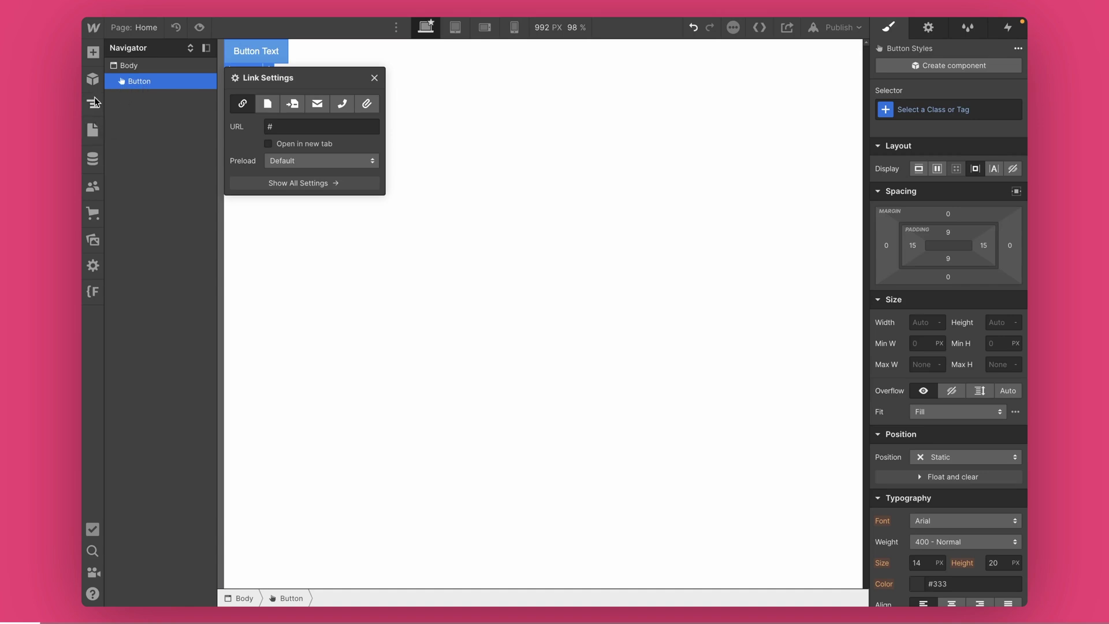
{"action": "left_click", "coordinate": [93, 52]}
{"action": "left_click_drag", "start_coordinate": [124, 417], "coordinate": [398, 315]}
Select the button and heading in turn in the page structure, and view the site's pages and assets
{"action": "left_click", "coordinate": [161, 82]}
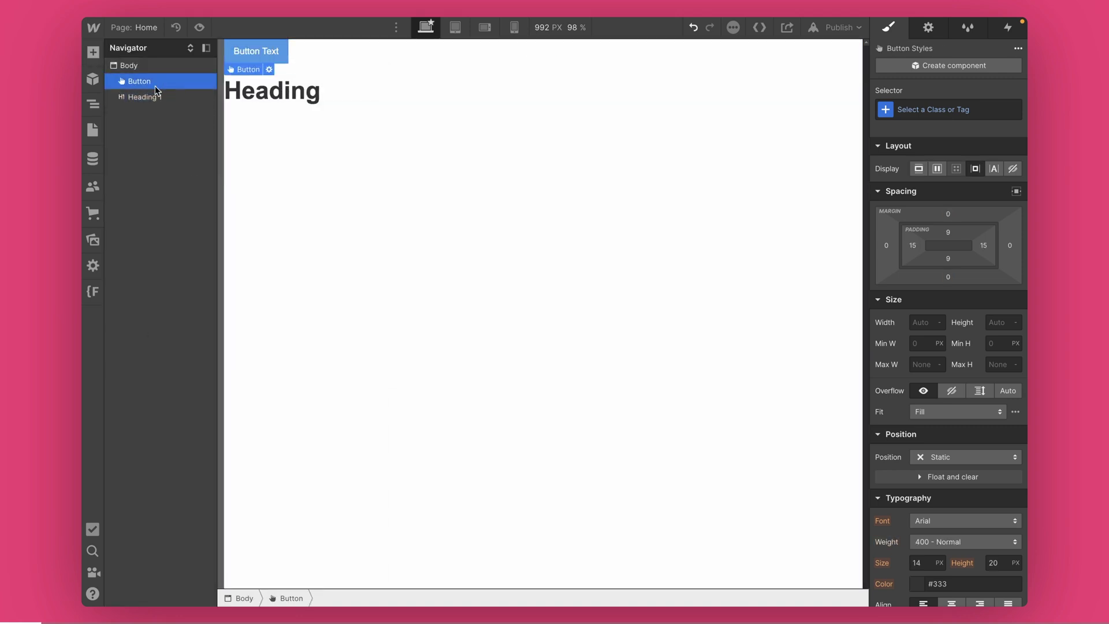
{"action": "left_click", "coordinate": [154, 99]}
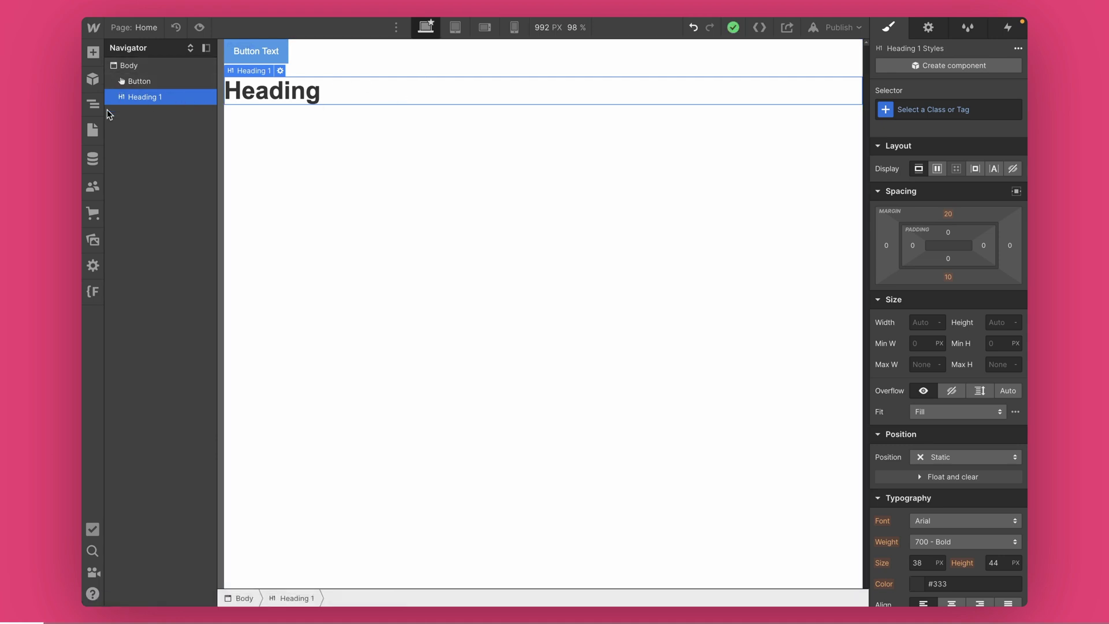
{"action": "left_click", "coordinate": [130, 82]}
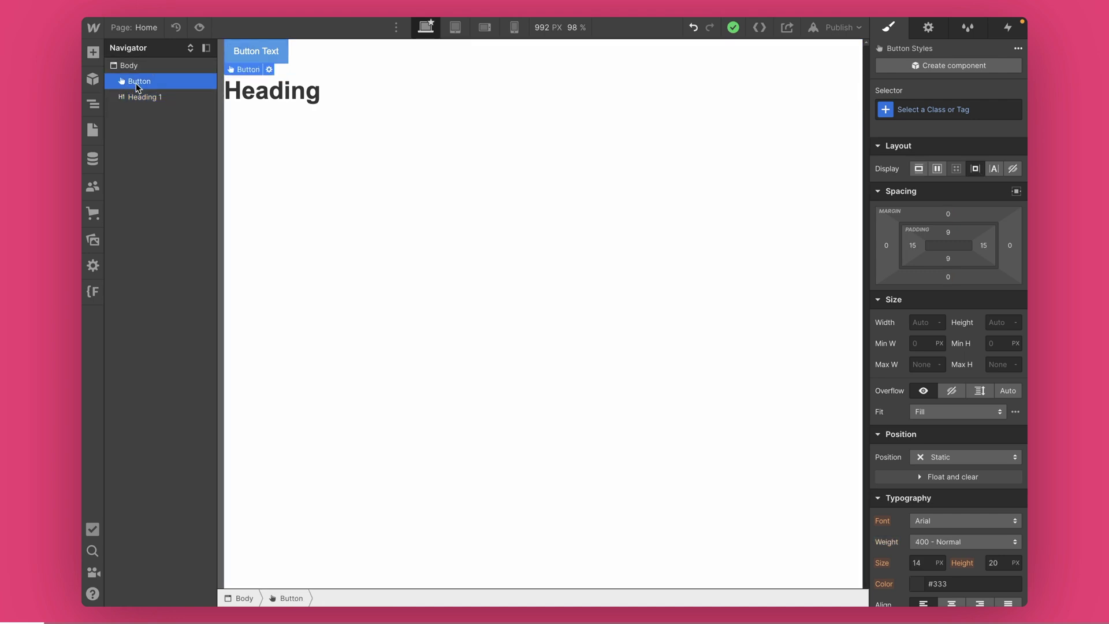
{"action": "left_click", "coordinate": [94, 137]}
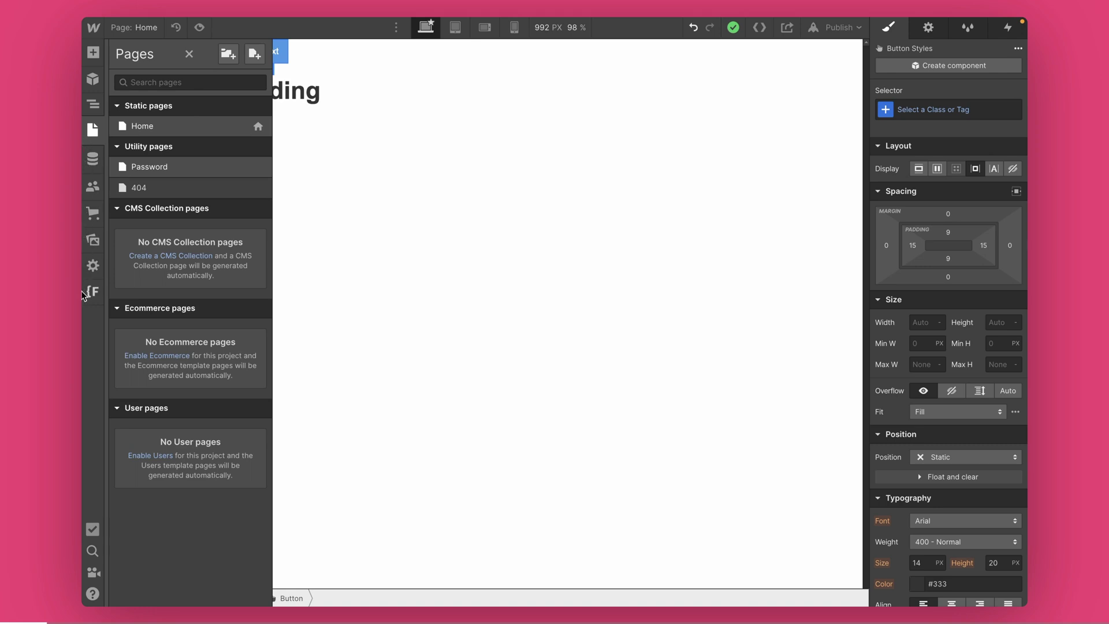
{"action": "left_click", "coordinate": [94, 246]}
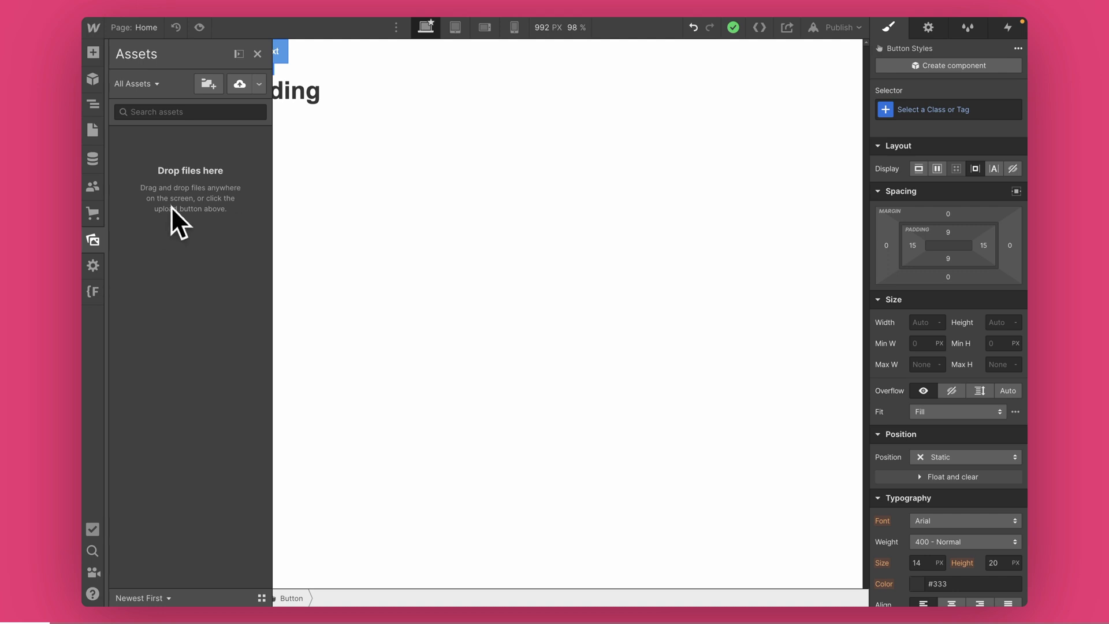
{"action": "left_click", "coordinate": [353, 145]}
Select the Heading 1 element, review its style properties and change its font to Lato
{"action": "left_click", "coordinate": [297, 90]}
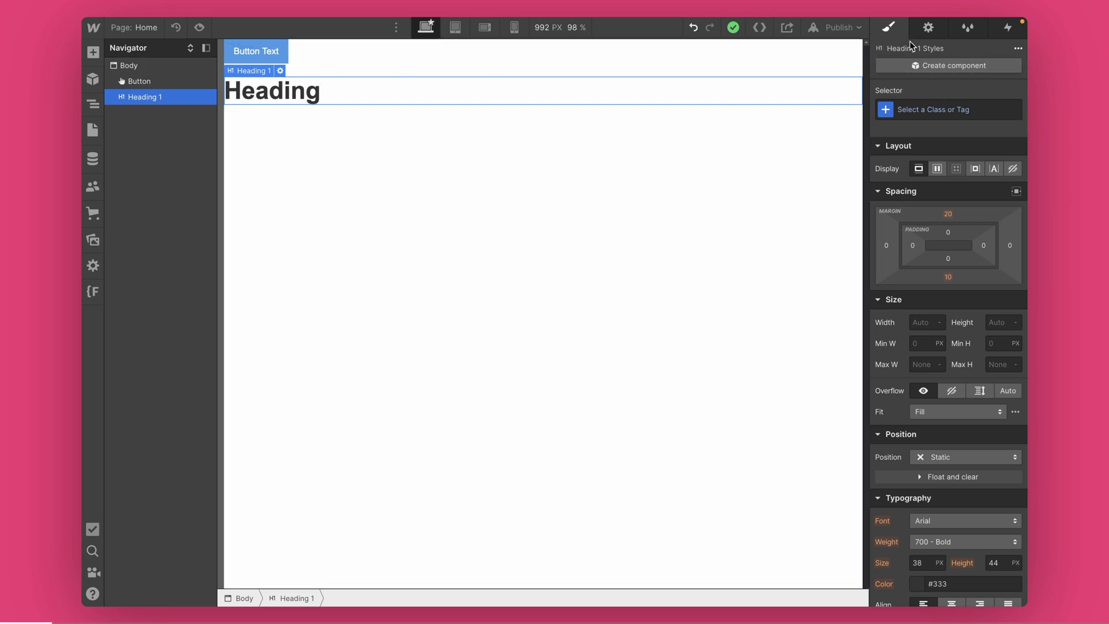
{"action": "scroll", "coordinate": [964, 186], "scroll_direction": "down", "scroll_amount": 10}
{"action": "scroll", "coordinate": [947, 346], "scroll_direction": "up", "scroll_amount": 10}
{"action": "scroll", "coordinate": [922, 442], "scroll_direction": "down", "scroll_amount": 1}
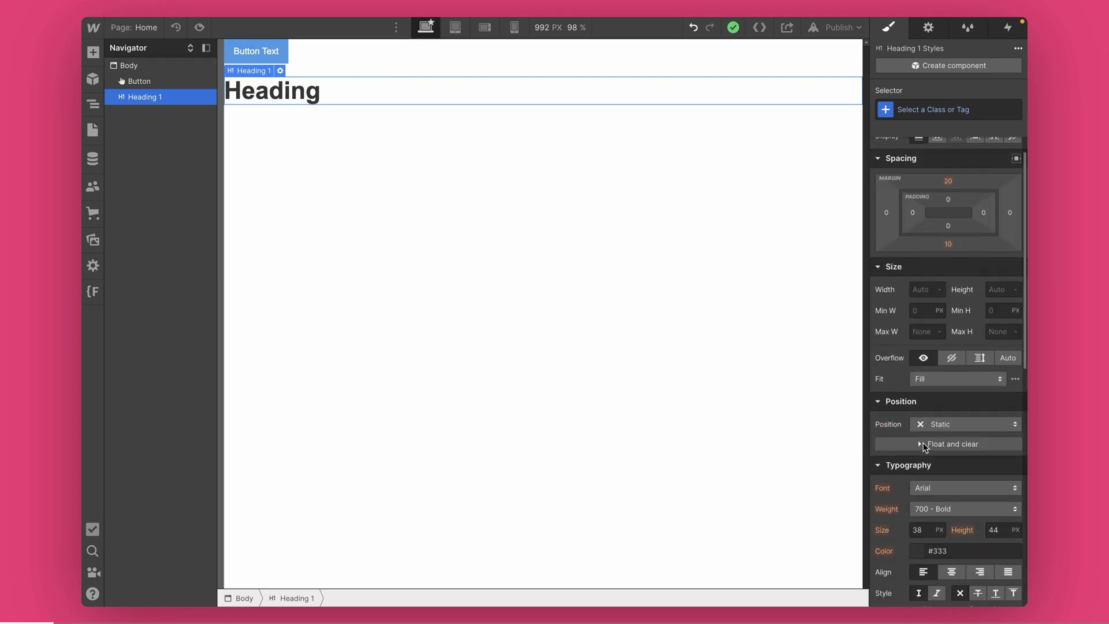
{"action": "left_click", "coordinate": [926, 488]}
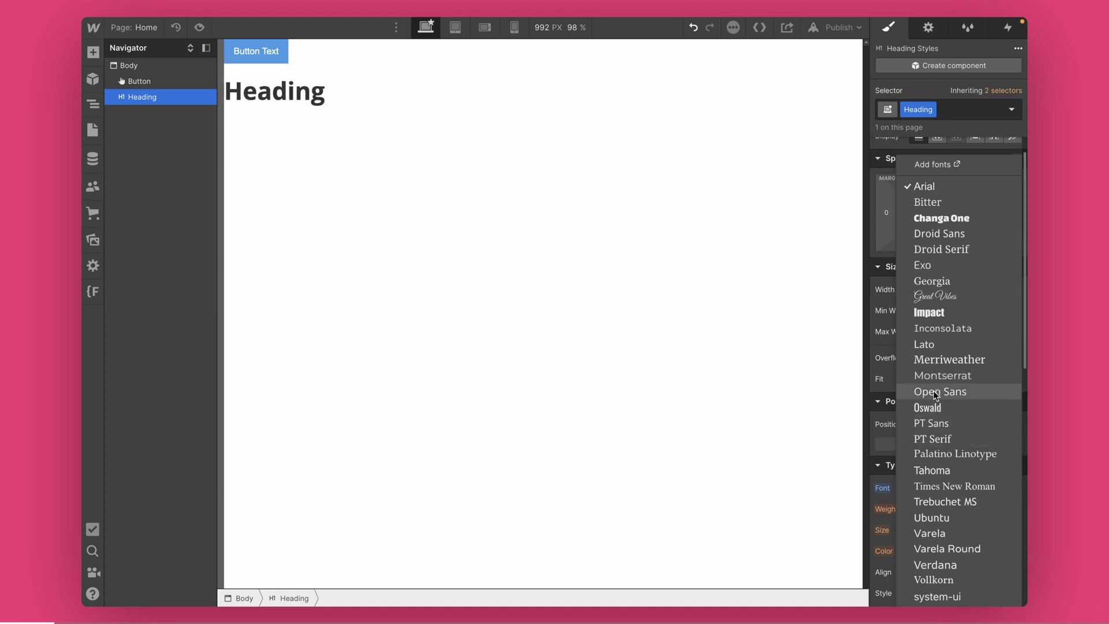
{"action": "left_click", "coordinate": [935, 343]}
Set the heading's font size to 60 px
{"action": "scroll", "coordinate": [934, 432], "scroll_direction": "down", "scroll_amount": 5}
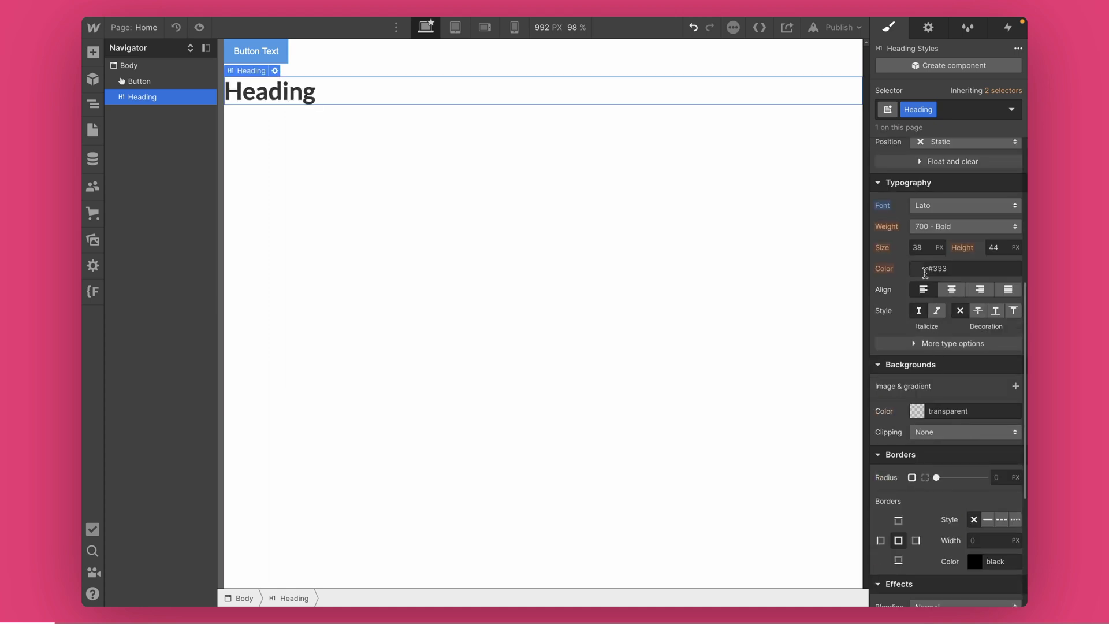
{"action": "left_click", "coordinate": [919, 247]}
{"action": "type", "text": "50"}
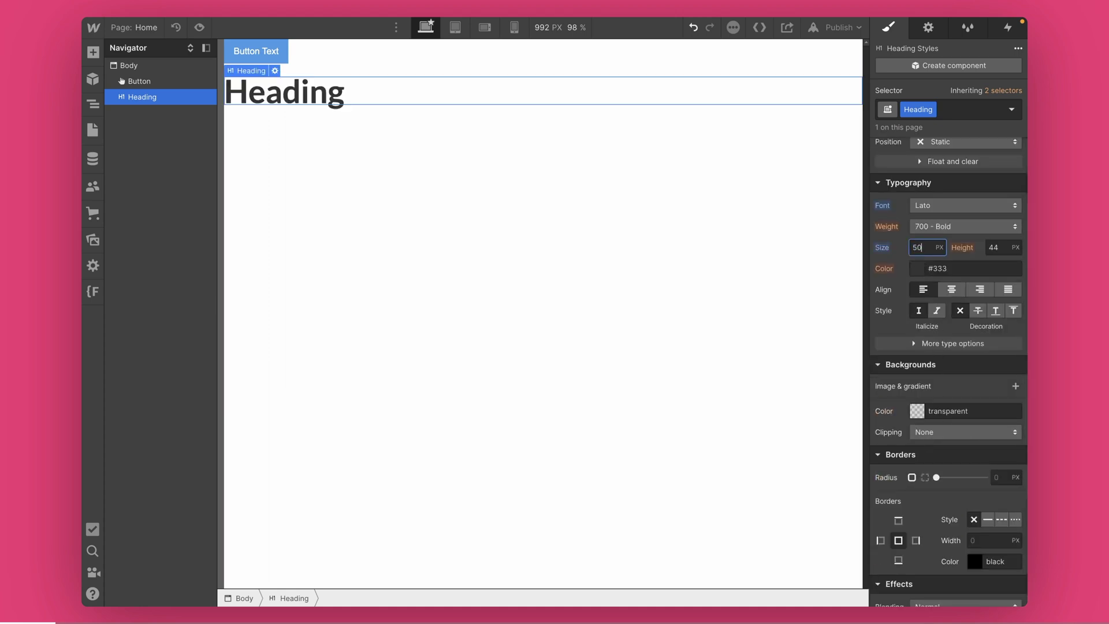
{"action": "key", "text": "shift+Up"}
Give the heading a red #ff7171 background colour
{"action": "left_click", "coordinate": [923, 415]}
{"action": "left_click_drag", "start_coordinate": [963, 248], "coordinate": [957, 191]}
{"action": "left_click", "coordinate": [948, 184]}
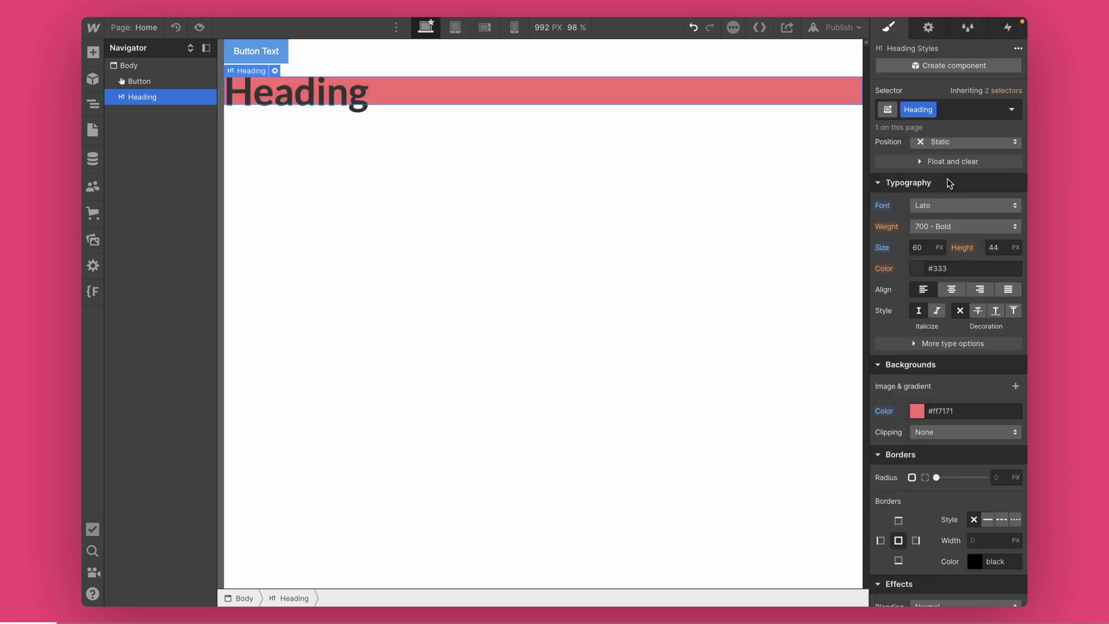
Switch to the Figma design and examine the landing page's hero background, the hero-illustration group and the sections below
{"action": "scroll", "coordinate": [971, 466], "scroll_direction": "up", "scroll_amount": 5}
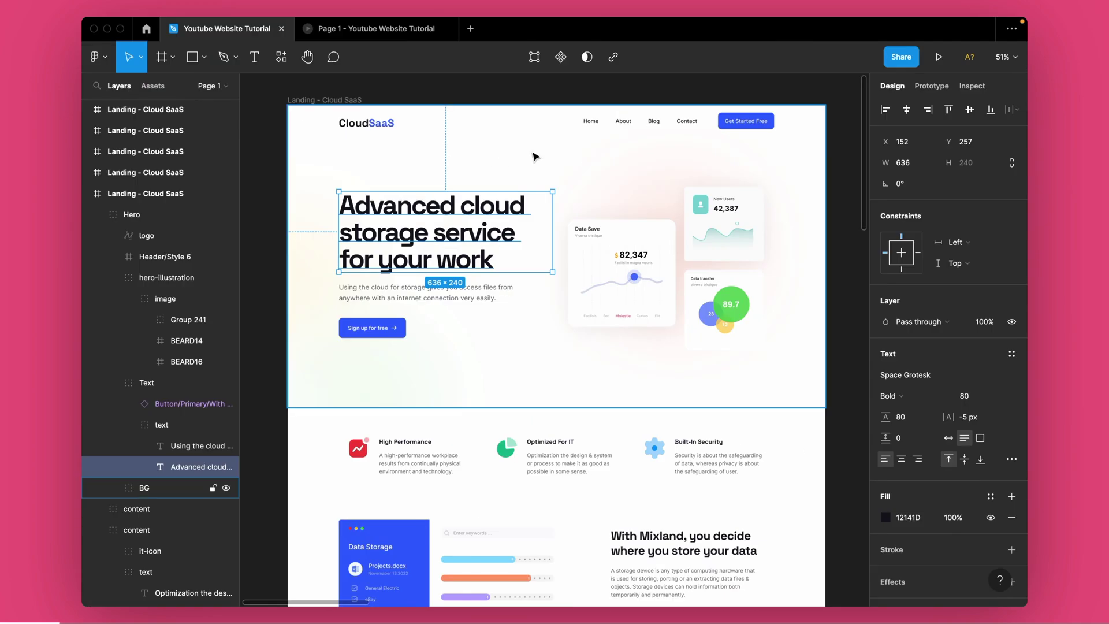
{"action": "scroll", "coordinate": [519, 152], "scroll_direction": "right", "scroll_amount": 2}
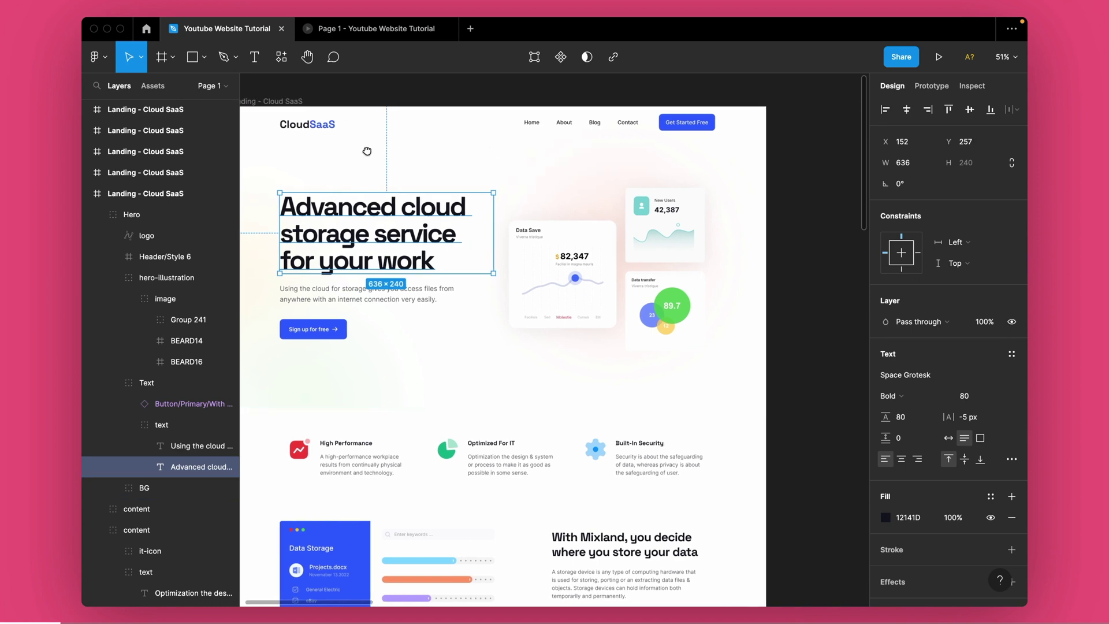
{"action": "scroll", "coordinate": [503, 146], "scroll_direction": "left", "scroll_amount": 3}
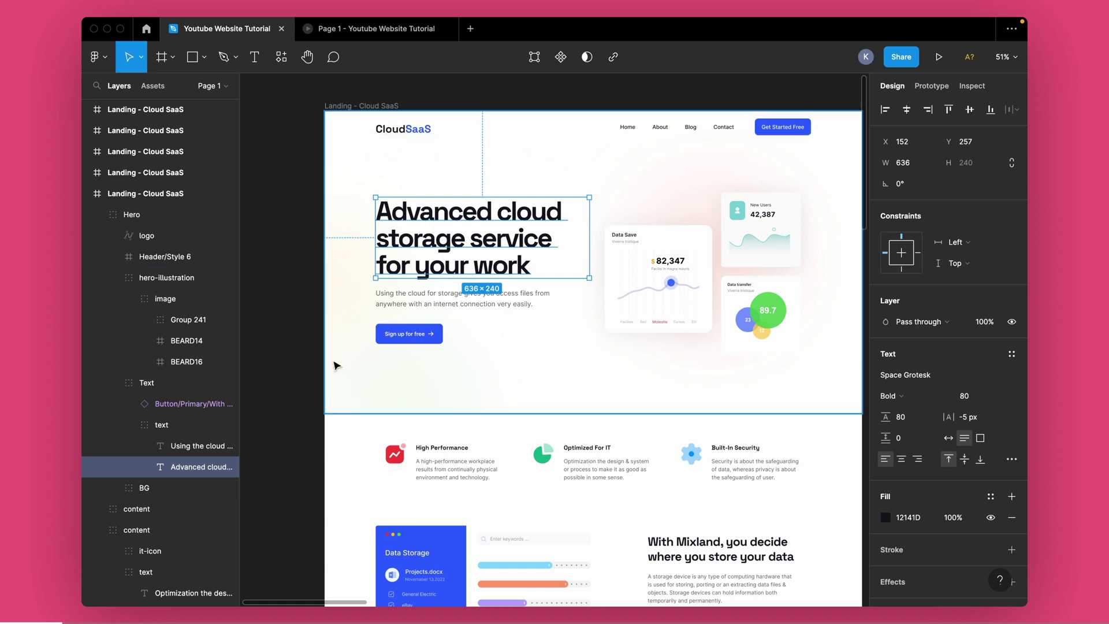
{"action": "scroll", "coordinate": [578, 237], "scroll_direction": "right", "scroll_amount": 2}
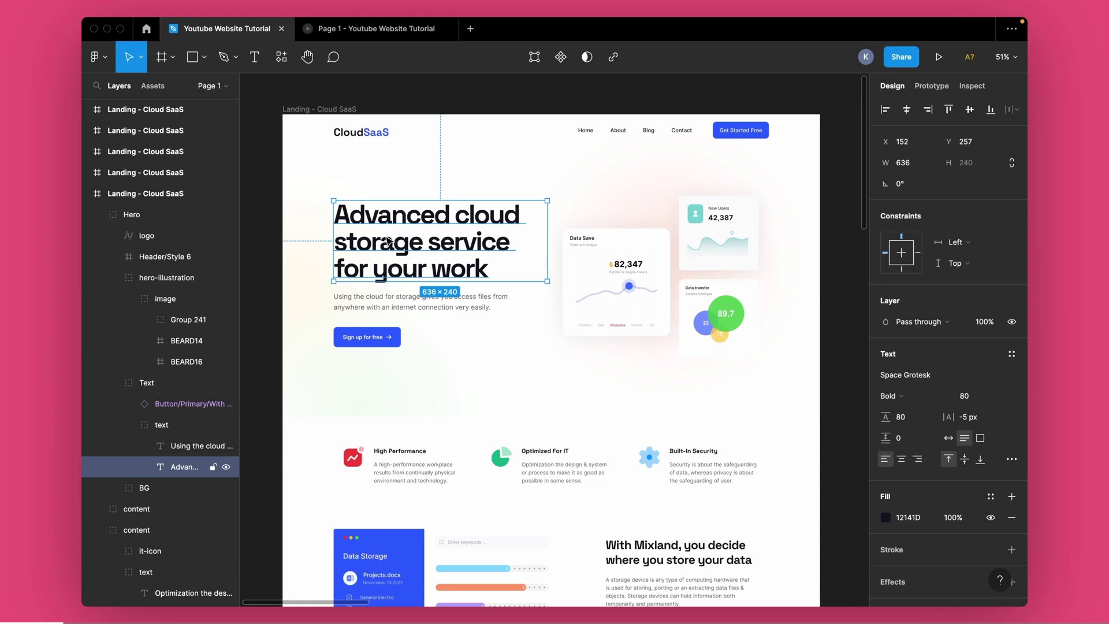
{"action": "left_click", "coordinate": [330, 218]}
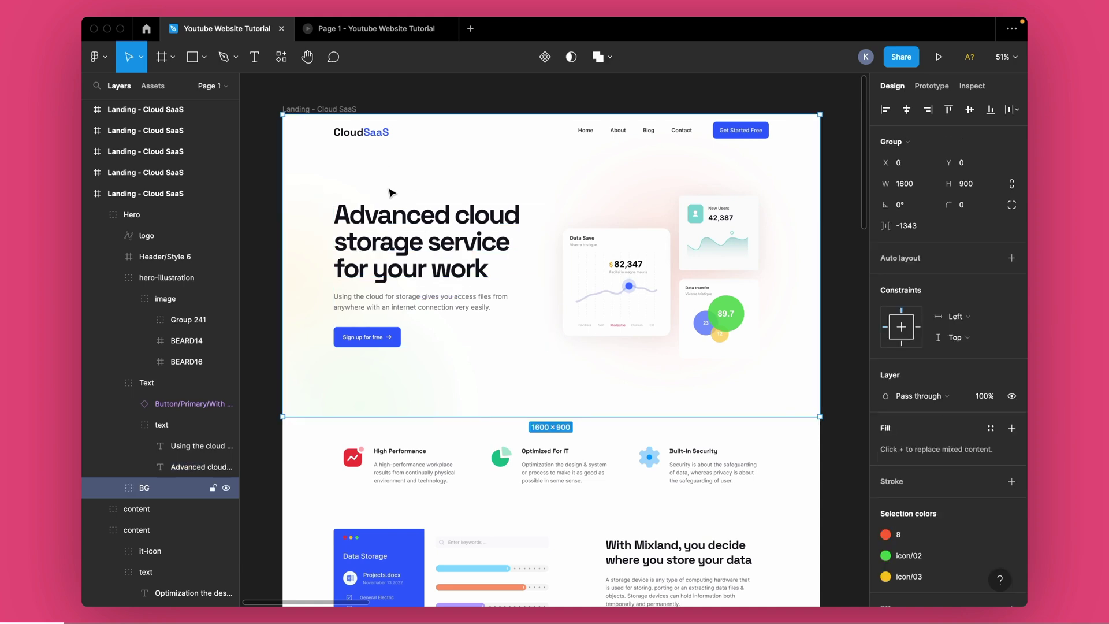
{"action": "left_click", "coordinate": [656, 245]}
{"action": "scroll", "coordinate": [609, 240], "scroll_direction": "down", "scroll_amount": 3}
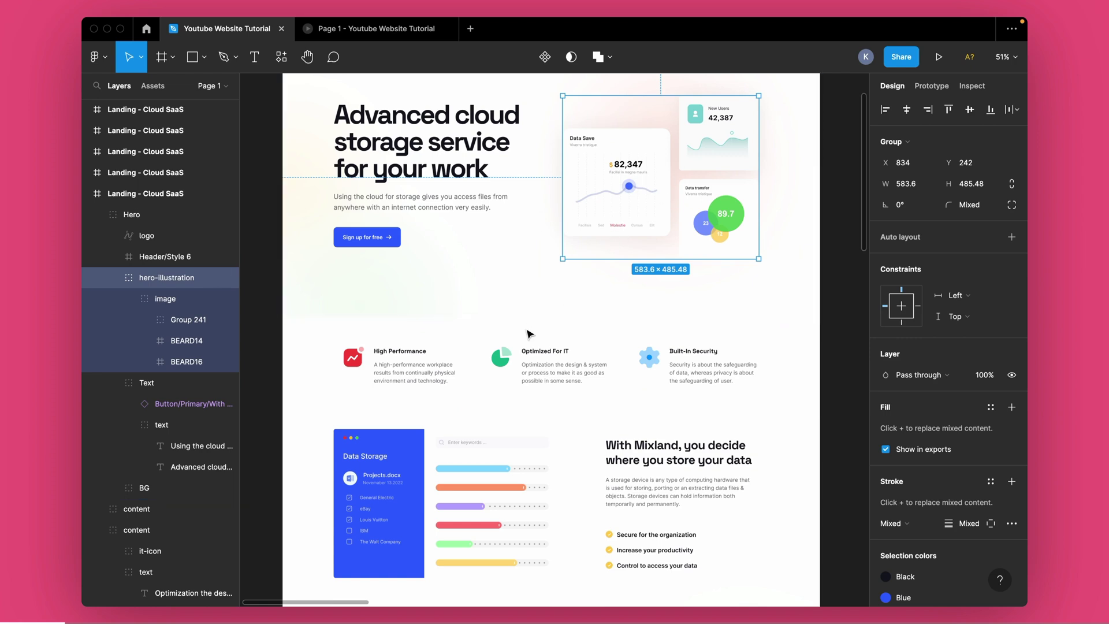
{"action": "scroll", "coordinate": [421, 471], "scroll_direction": "down", "scroll_amount": 1}
{"action": "scroll", "coordinate": [421, 471], "scroll_direction": "up", "scroll_amount": 1}
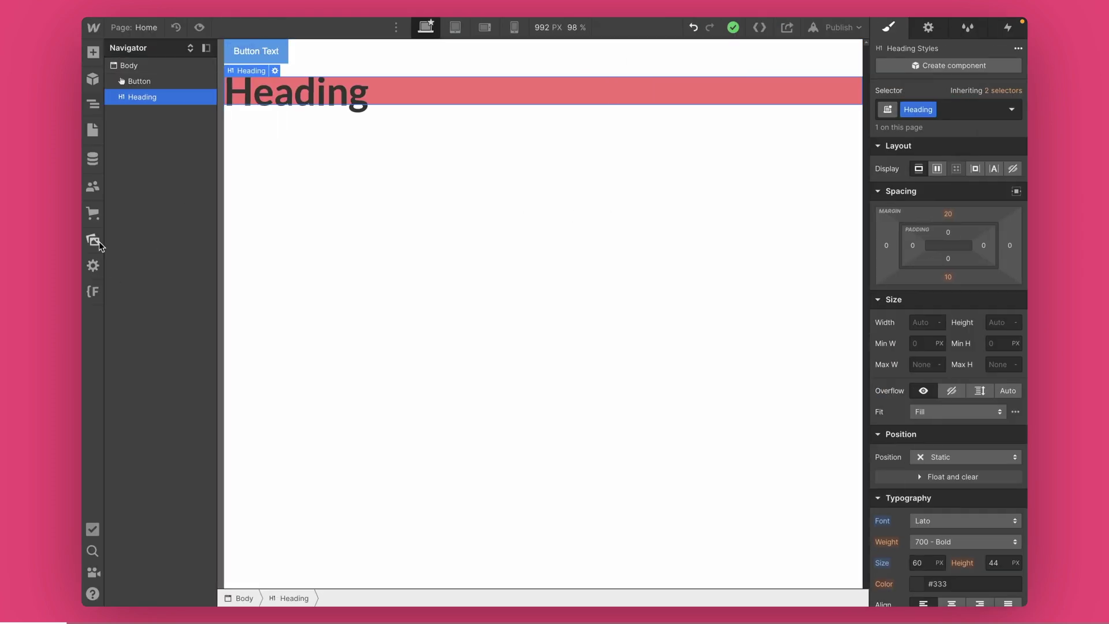
In Webflow, upload all image files from the CloudSaaS Webflow folder to the site's assets
{"action": "left_click", "coordinate": [97, 242]}
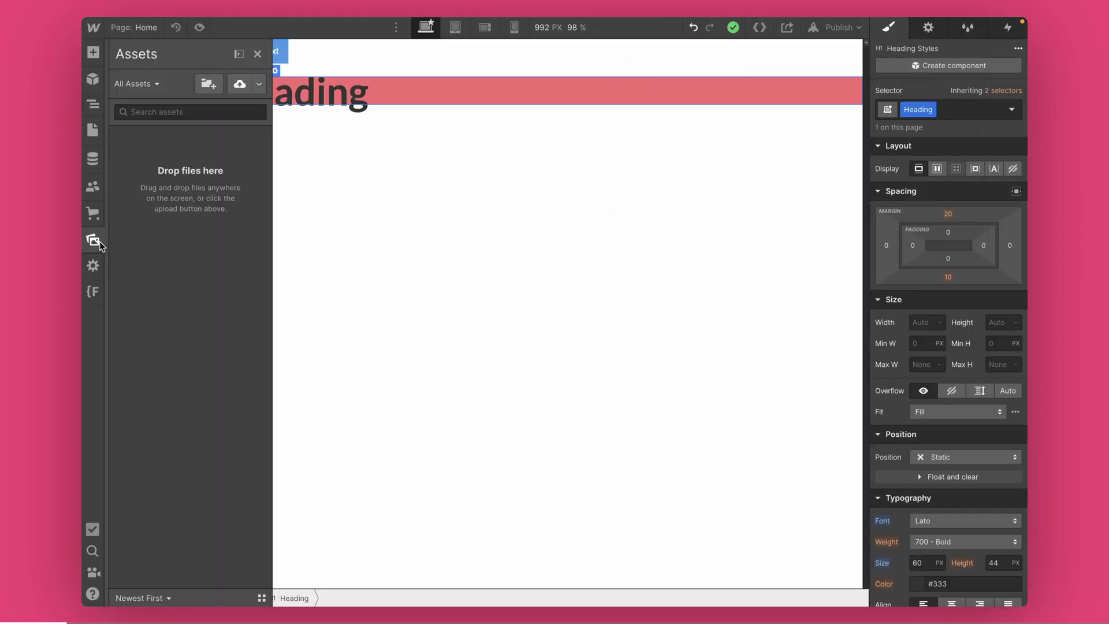
{"action": "left_click", "coordinate": [236, 90]}
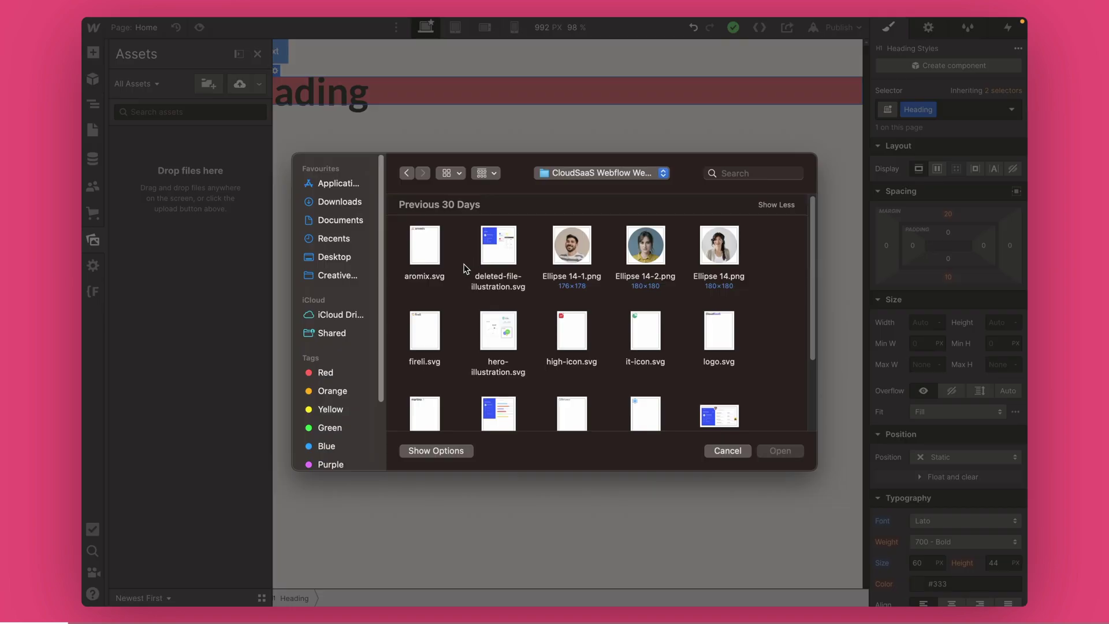
{"action": "scroll", "coordinate": [465, 268], "scroll_direction": "down", "scroll_amount": 4}
{"action": "scroll", "coordinate": [465, 268], "scroll_direction": "up", "scroll_amount": 4}
{"action": "scroll", "coordinate": [465, 267], "scroll_direction": "down", "scroll_amount": 5}
{"action": "scroll", "coordinate": [466, 268], "scroll_direction": "up", "scroll_amount": 5}
{"action": "key", "text": "super+a"}
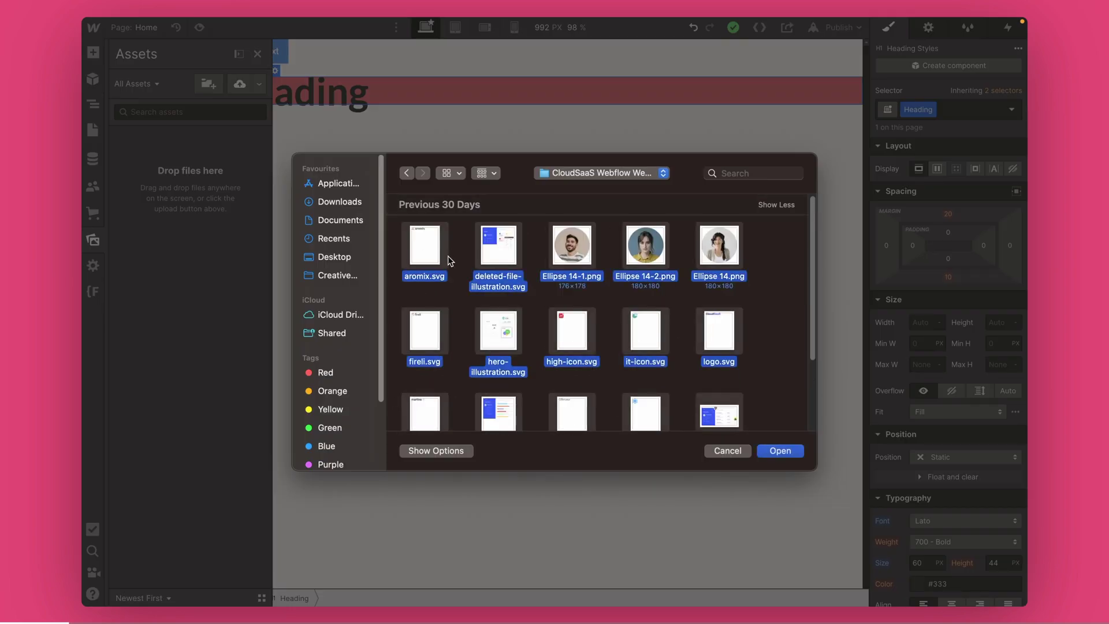
{"action": "left_click", "coordinate": [787, 452]}
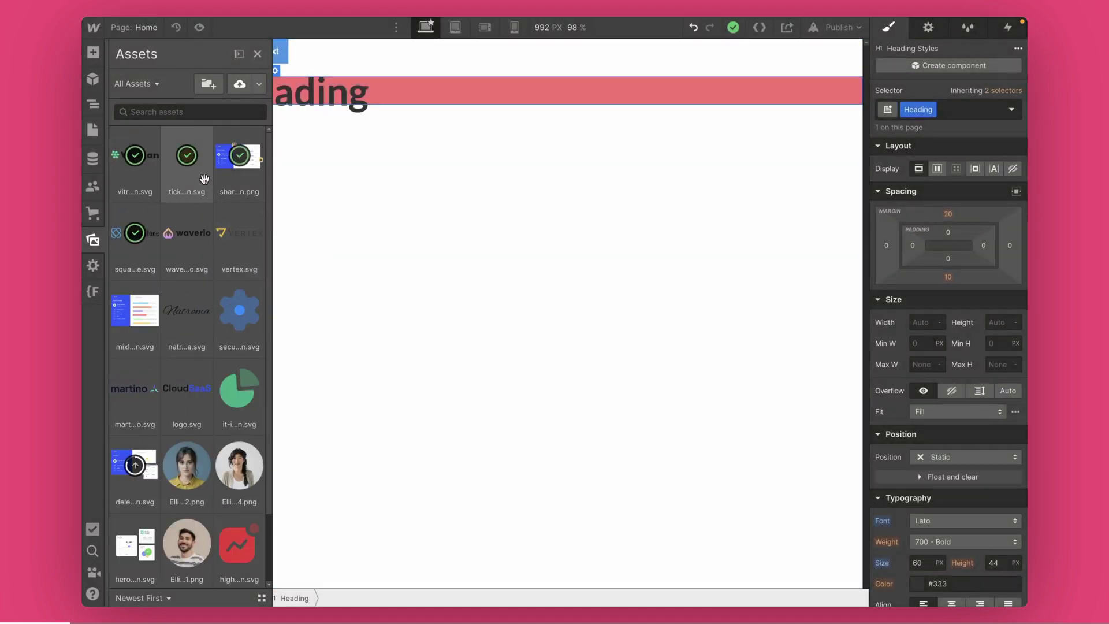
{"action": "left_click", "coordinate": [94, 240]}
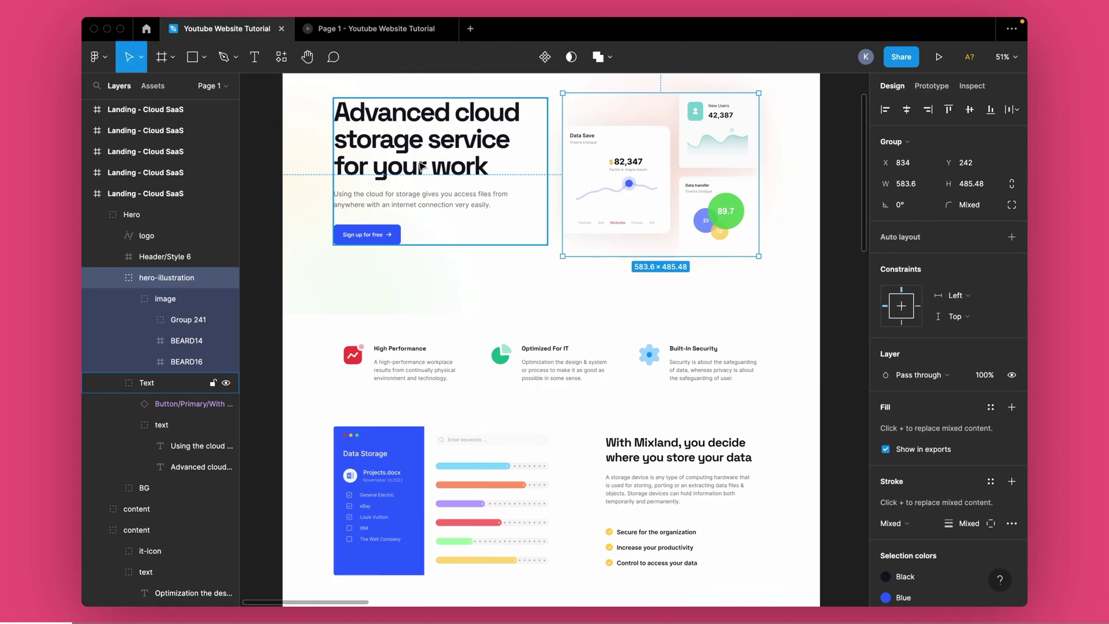
Check the font of the hero heading in Figma, and open the font settings of the Cloud SaaS site in Webflow
{"action": "left_click", "coordinate": [421, 166]}
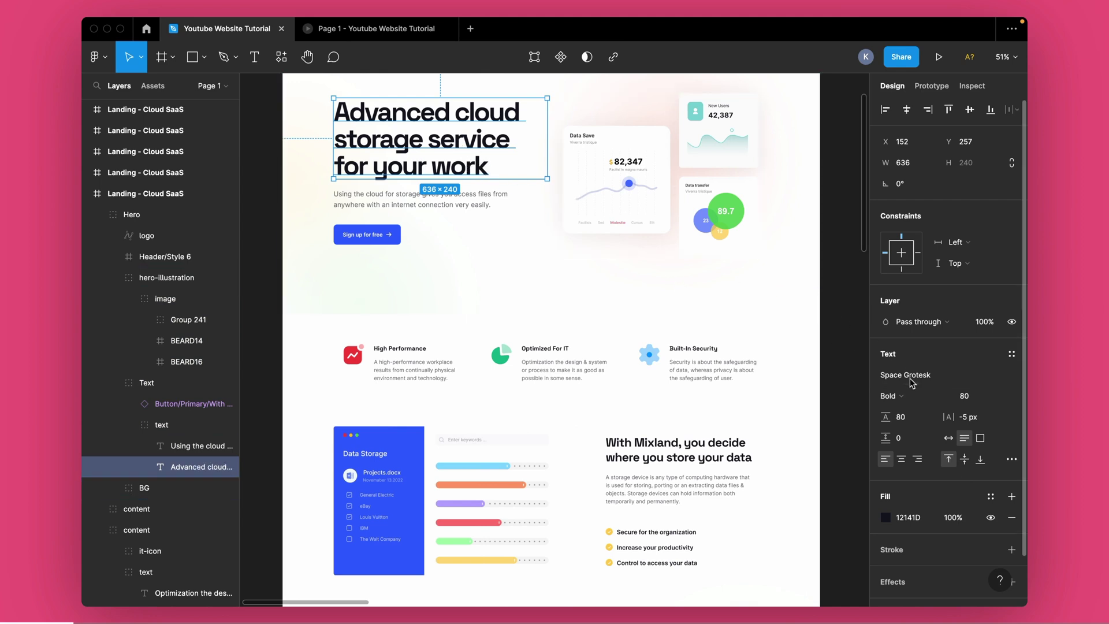
{"action": "left_click", "coordinate": [470, 203]}
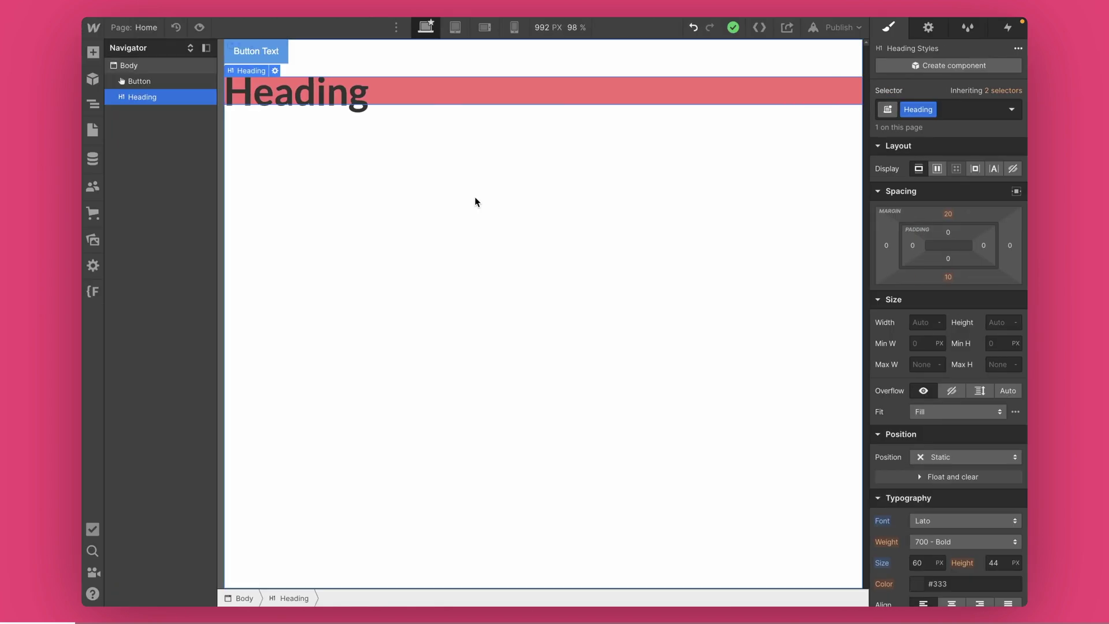
{"action": "left_click", "coordinate": [93, 28]}
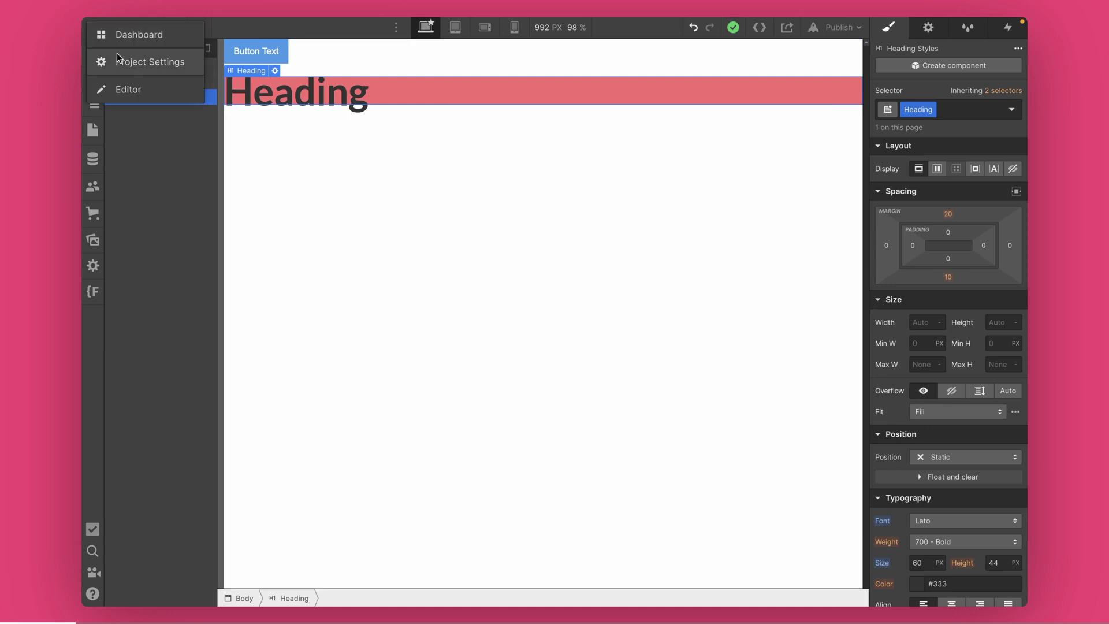
{"action": "left_click", "coordinate": [140, 60]}
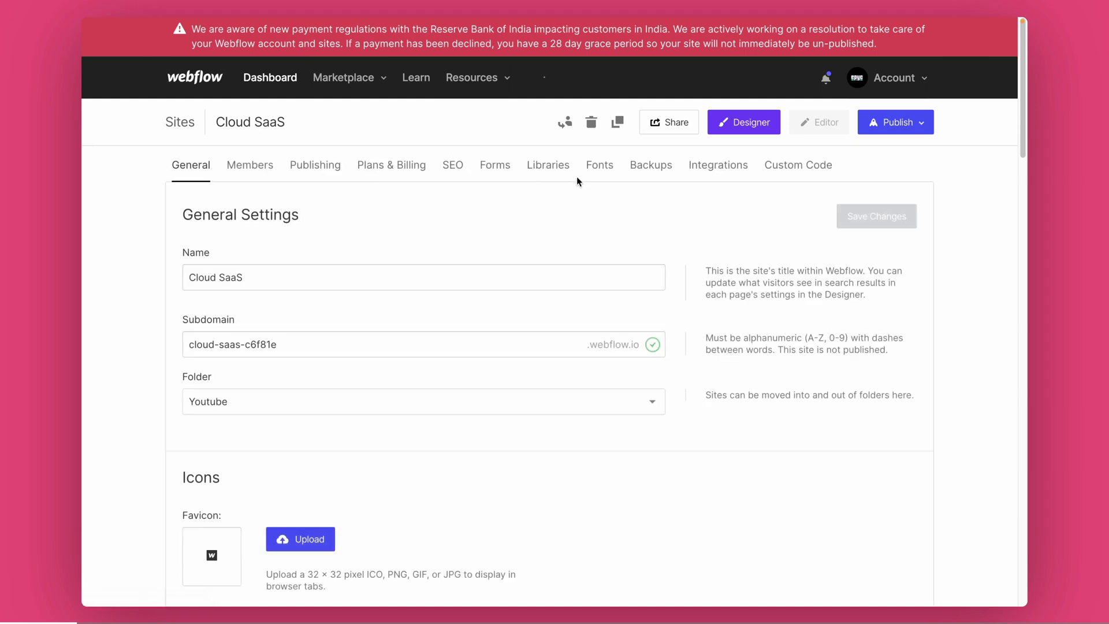
{"action": "left_click", "coordinate": [607, 170]}
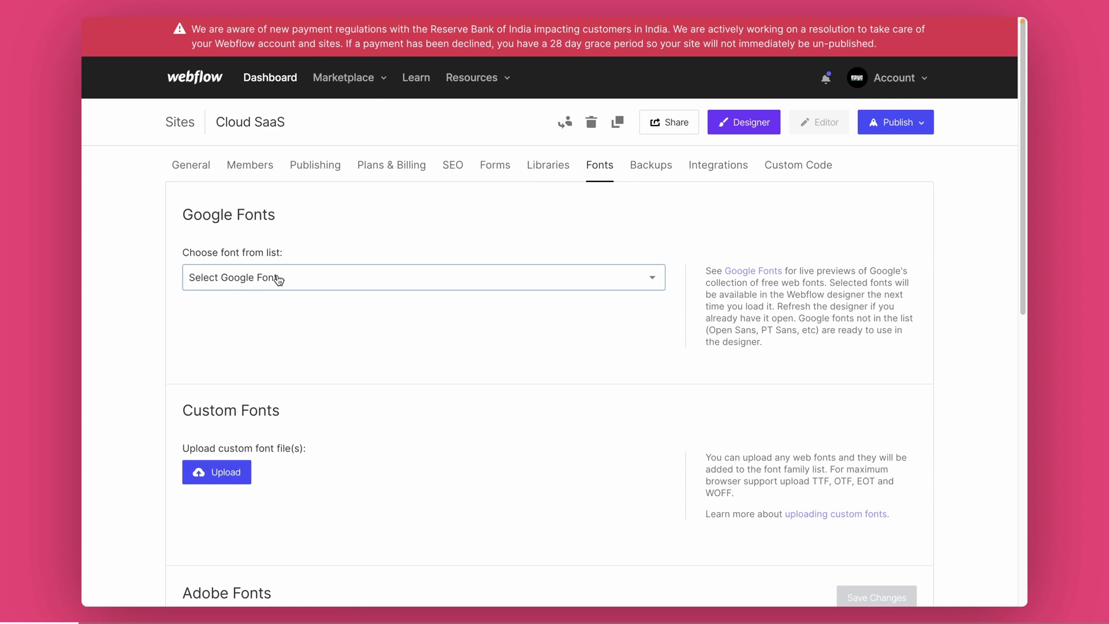
Add the Google font Space Grotesk to the site with the regular, 500 and 600 variants
{"action": "scroll", "coordinate": [321, 298], "scroll_direction": "down", "scroll_amount": 2}
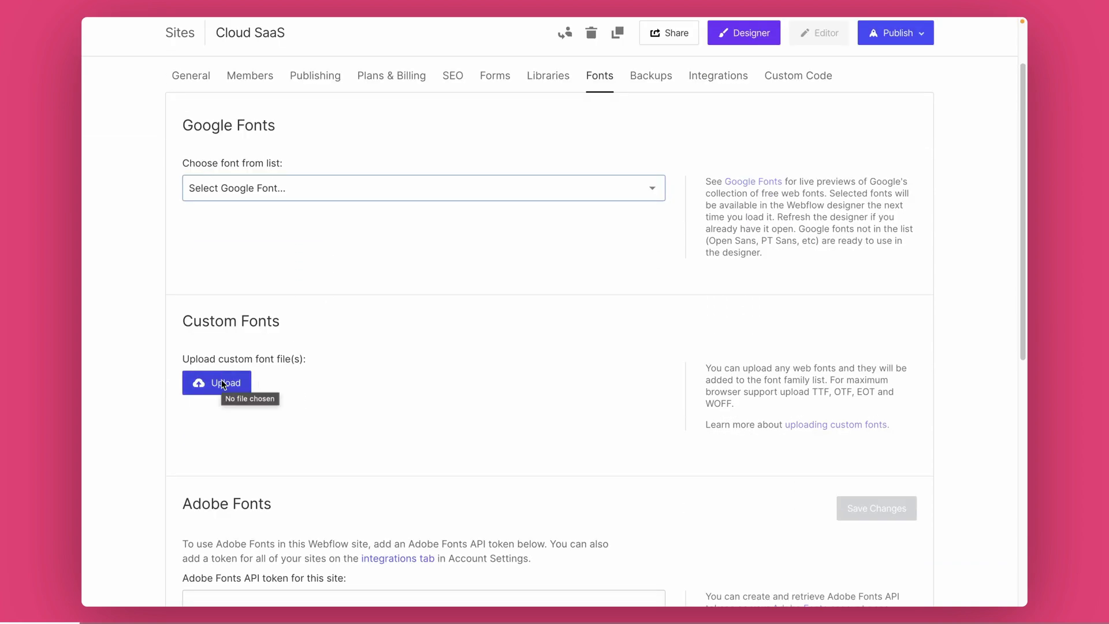
{"action": "left_click", "coordinate": [283, 188]}
{"action": "type", "text": "space"}
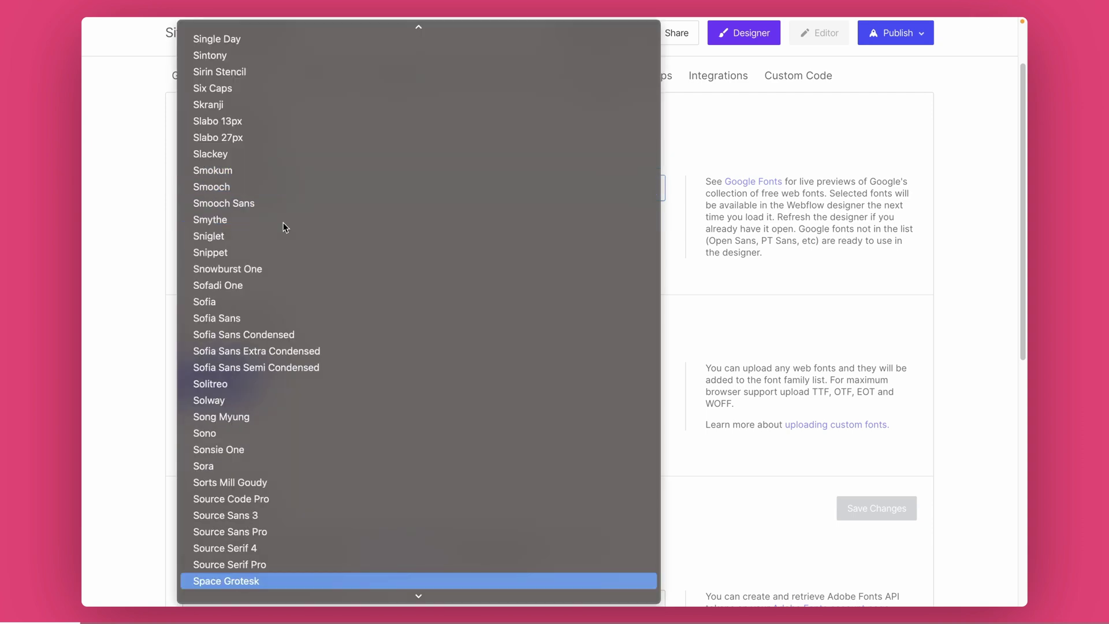
{"action": "left_click", "coordinate": [257, 580]}
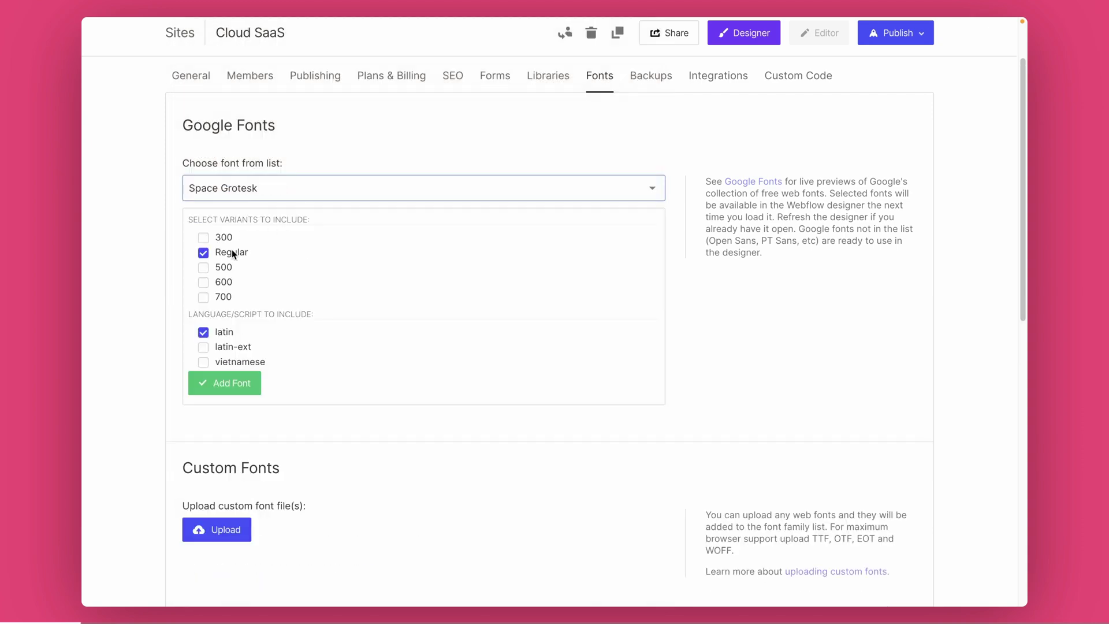
{"action": "left_click", "coordinate": [203, 268]}
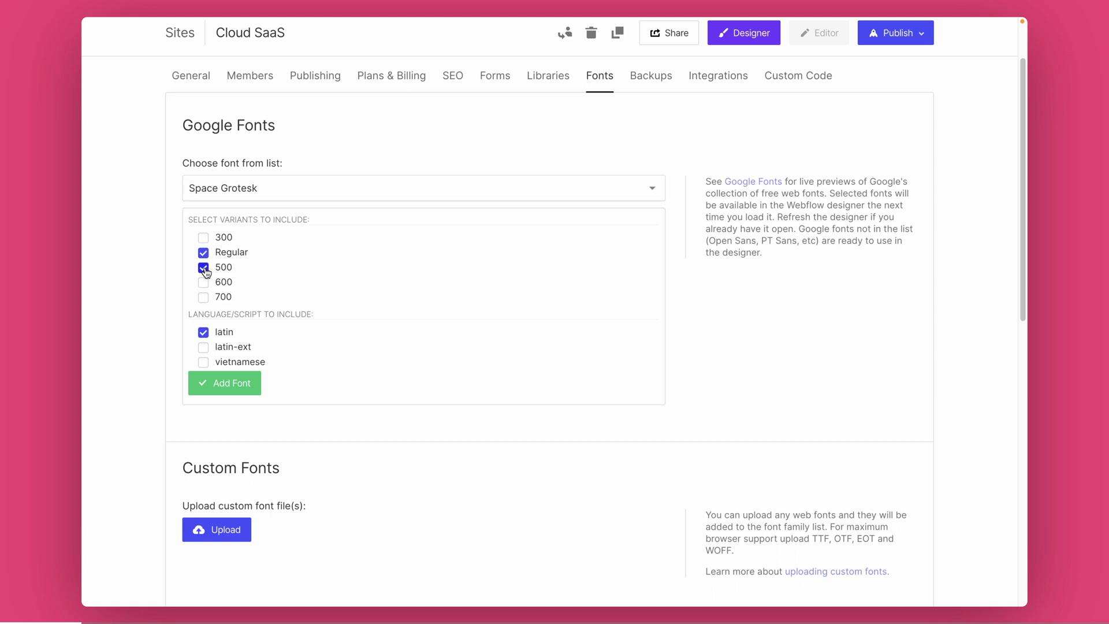
{"action": "left_click", "coordinate": [206, 283]}
{"action": "left_click", "coordinate": [209, 382]}
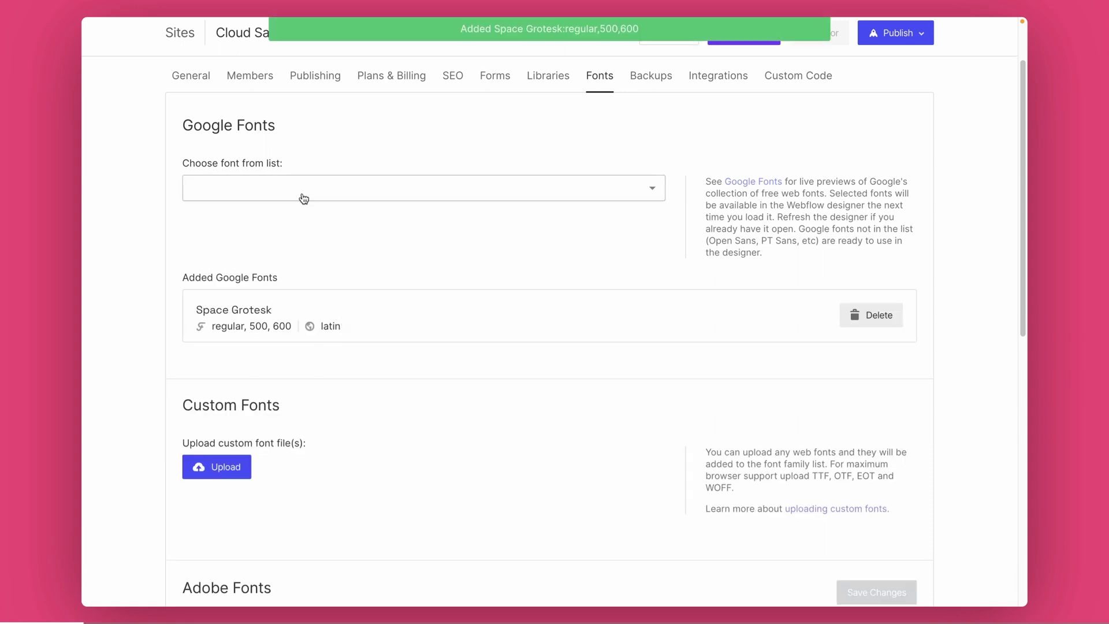
Add the Google font Inter to the site with the regular, 500, 600 and 700 variants
{"action": "left_click", "coordinate": [302, 195]}
{"action": "type", "text": "Inter"}
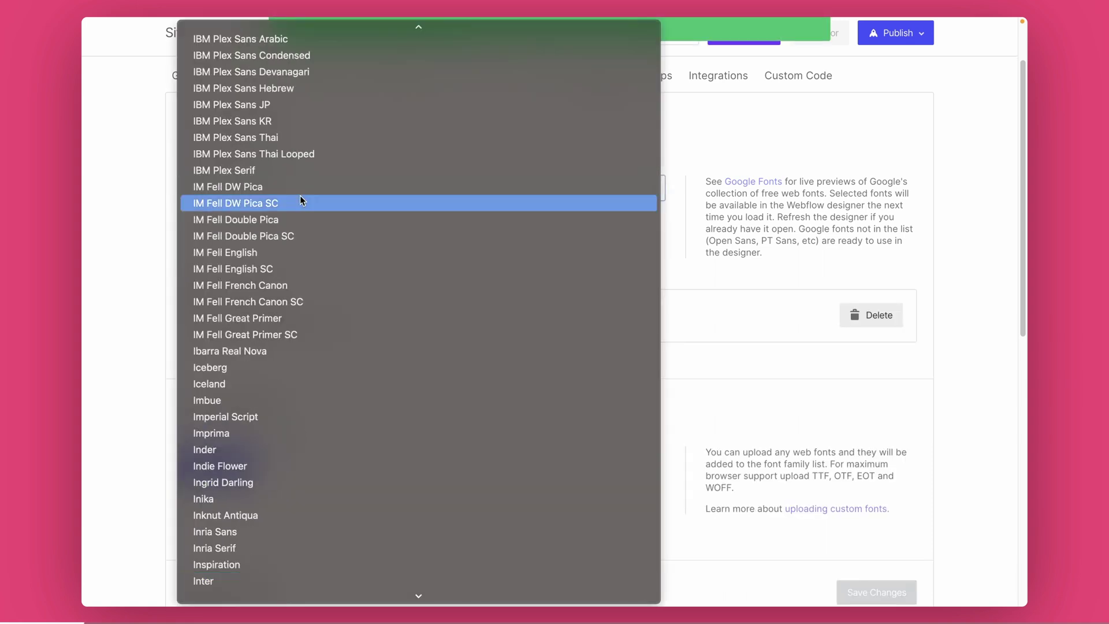
{"action": "left_click", "coordinate": [263, 580]}
{"action": "left_click", "coordinate": [203, 297]}
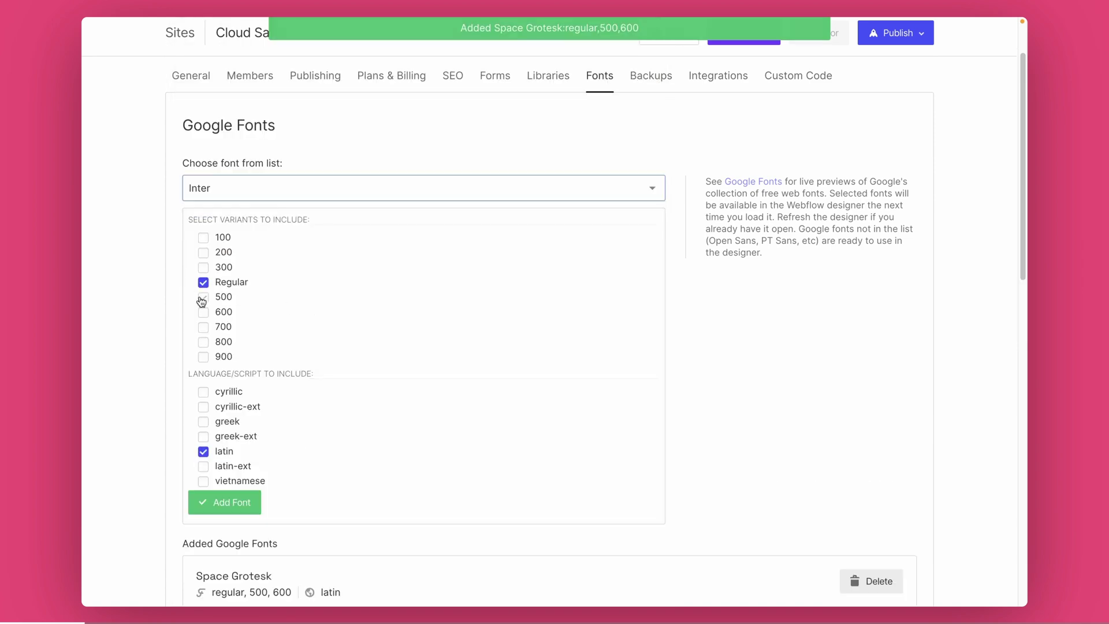
{"action": "left_click", "coordinate": [203, 311]}
{"action": "left_click", "coordinate": [203, 327]}
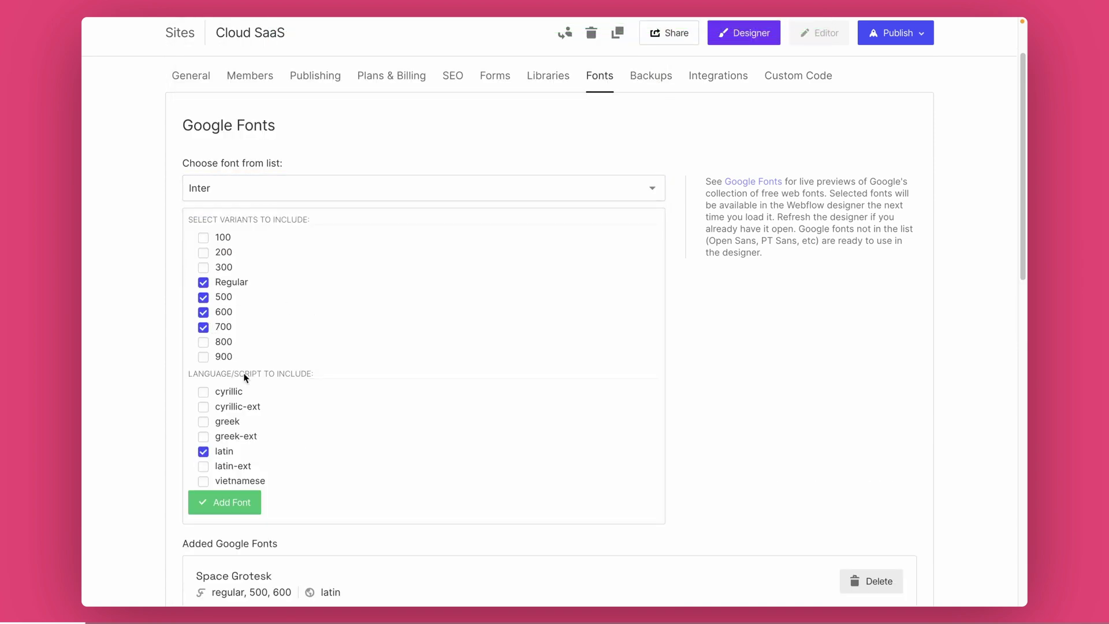
{"action": "left_click", "coordinate": [238, 510]}
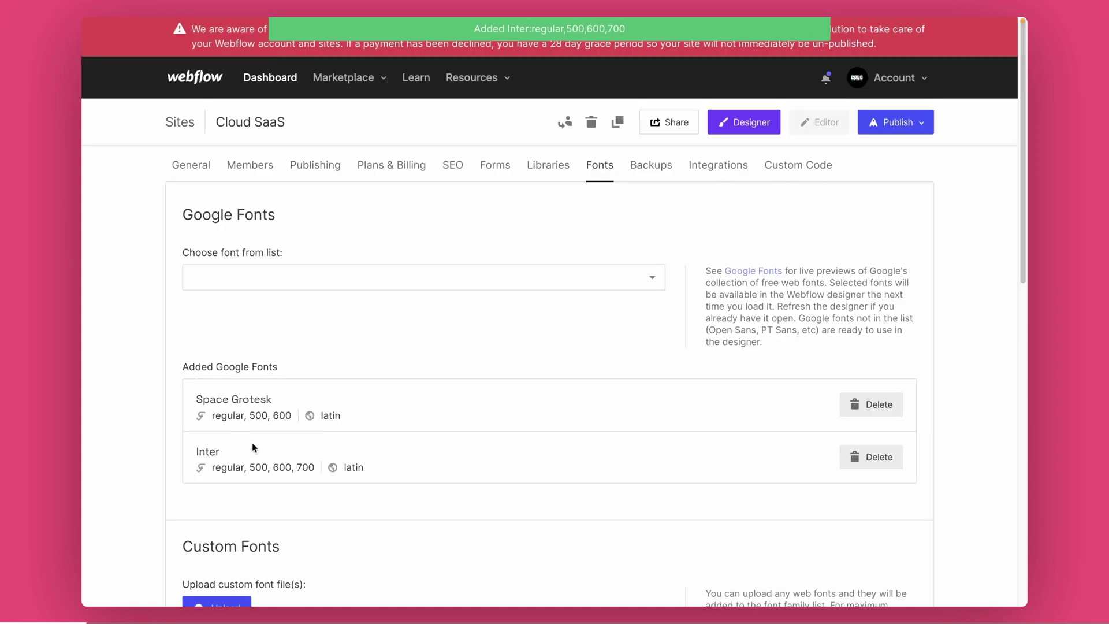
Return to the designer, change the heading's font to Space Grotesk and preview Inter in the font list
{"action": "left_click", "coordinate": [732, 130]}
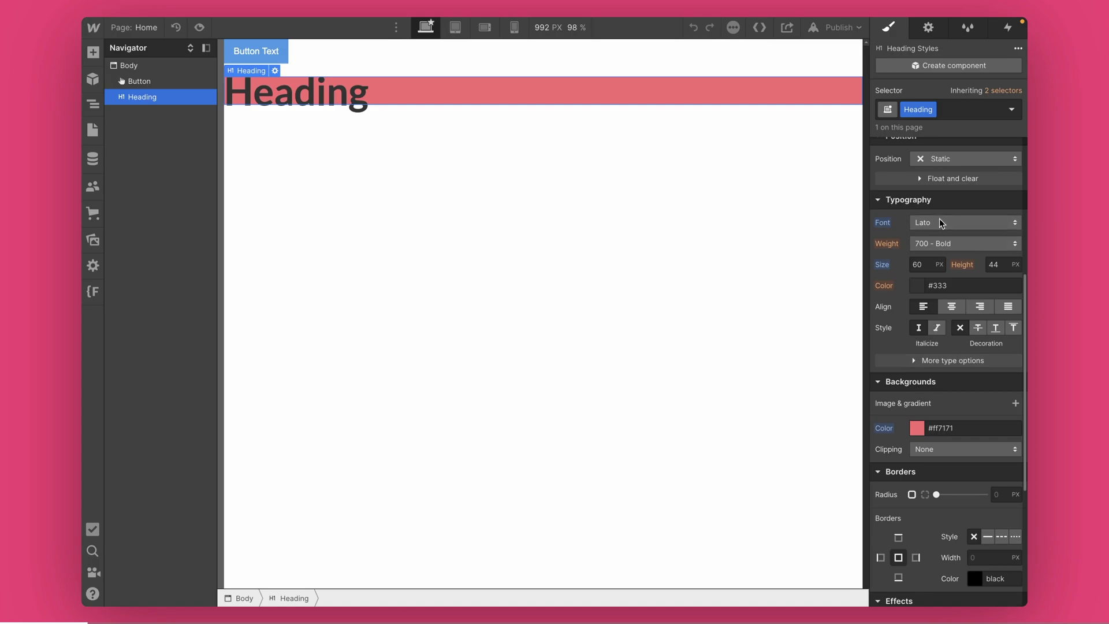
{"action": "left_click", "coordinate": [939, 221]}
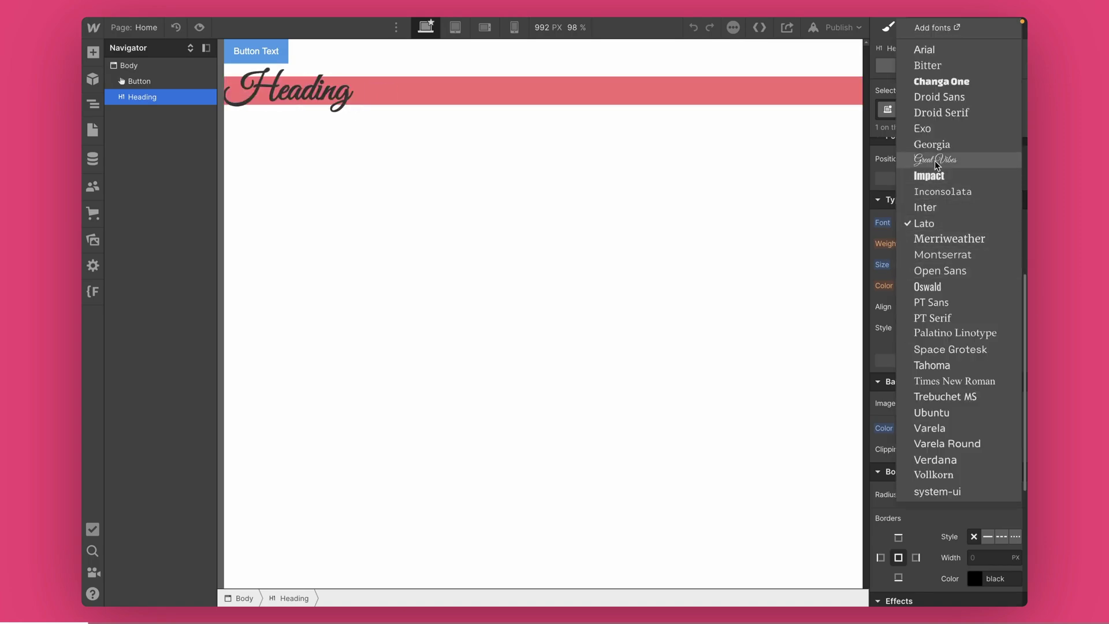
{"action": "left_click", "coordinate": [934, 349]}
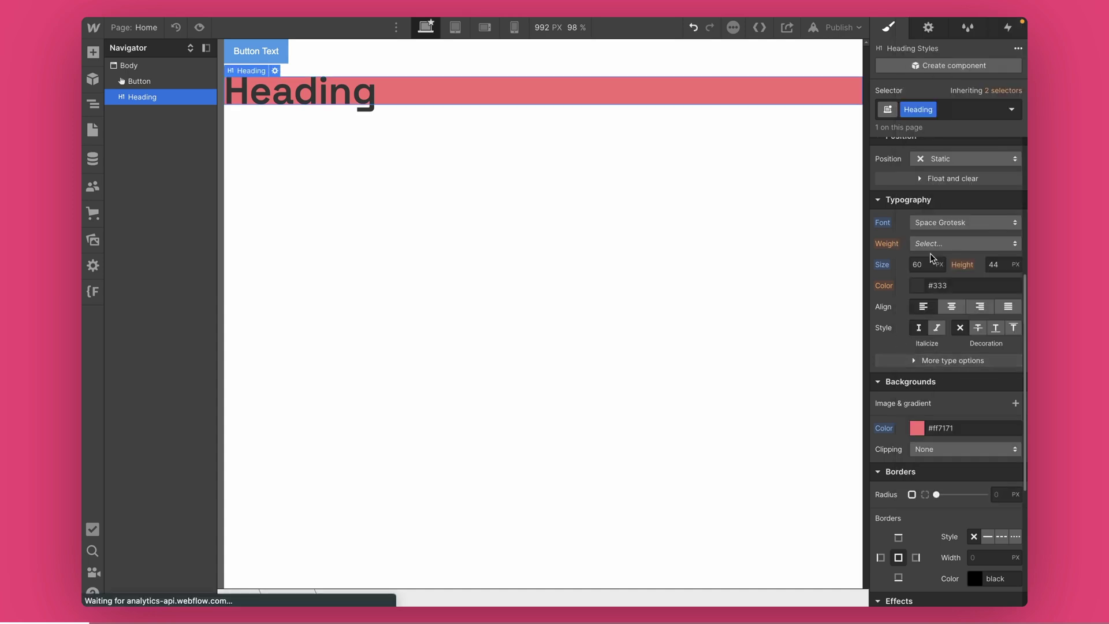
{"action": "left_click", "coordinate": [919, 219]}
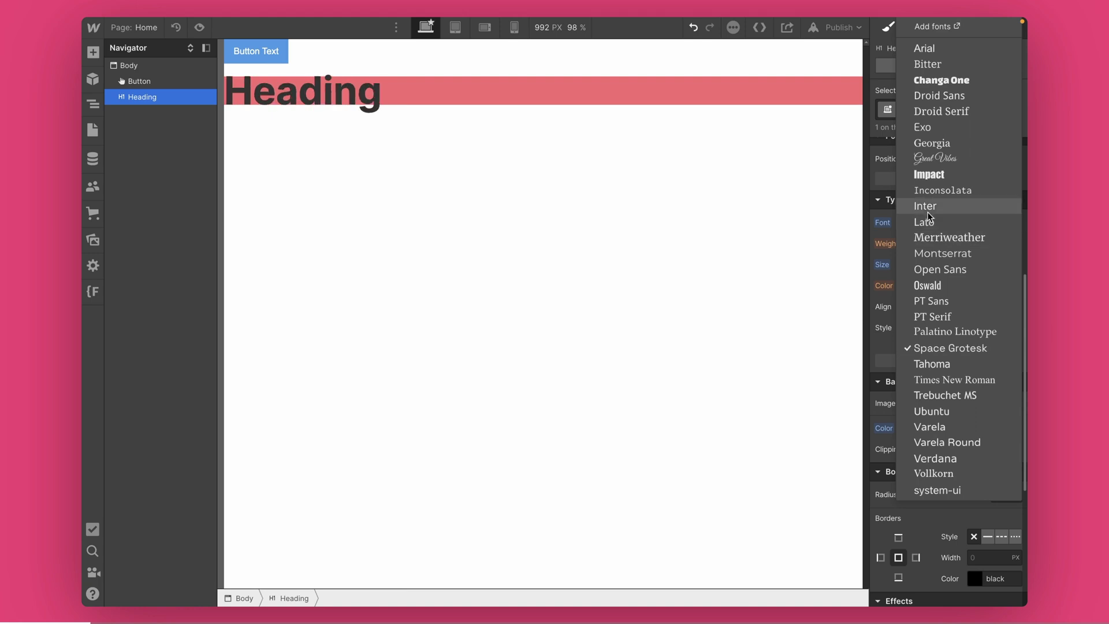
{"action": "key", "text": "Escape"}
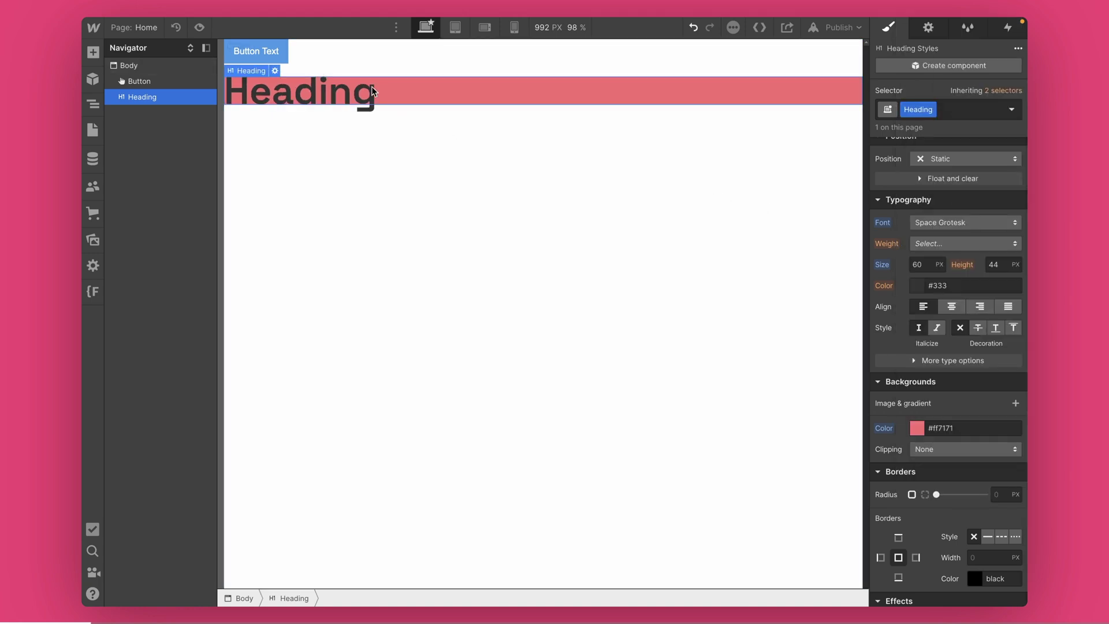
Delete the heading and the button from the page, and select the Body (All Pages) tag as the body's style selector
{"action": "key", "text": "Delete"}
{"action": "key", "text": "Delete"}
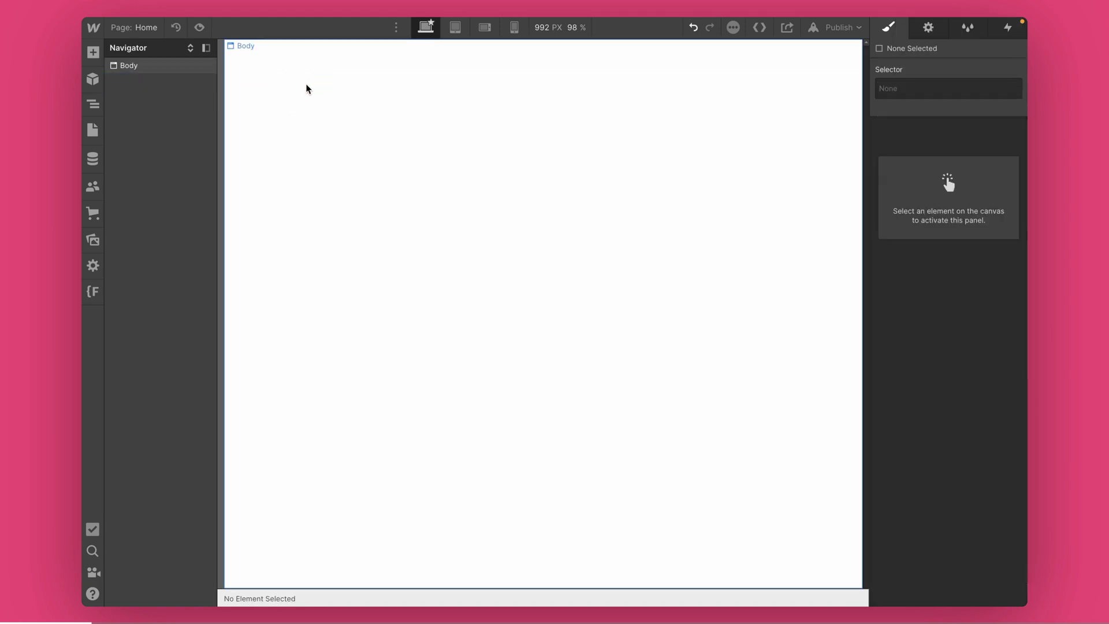
{"action": "left_click", "coordinate": [182, 66]}
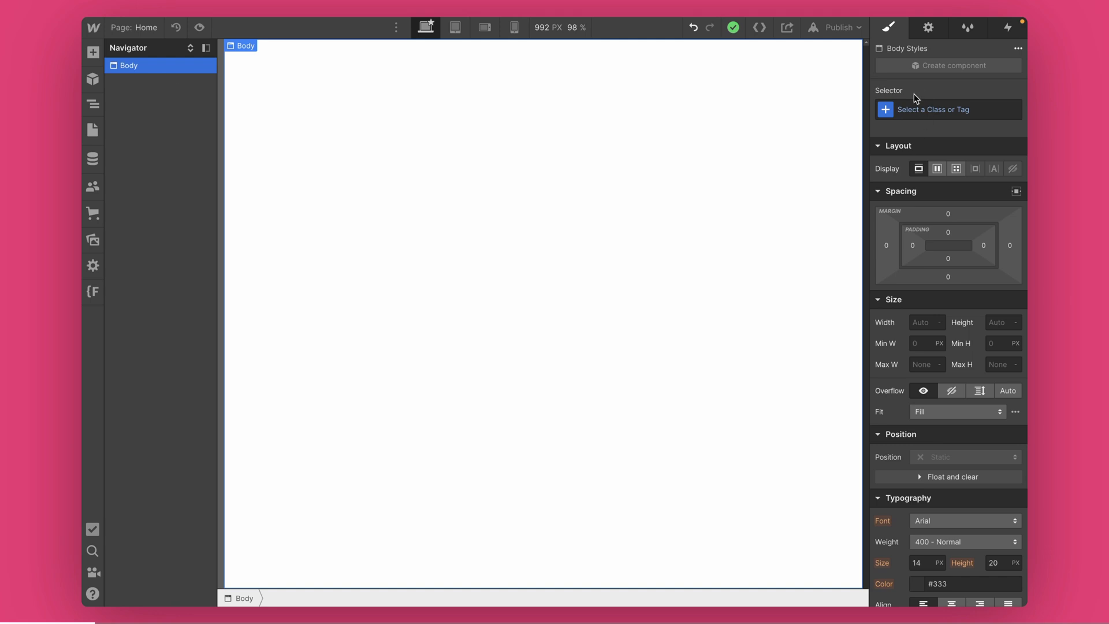
{"action": "left_click", "coordinate": [904, 110]}
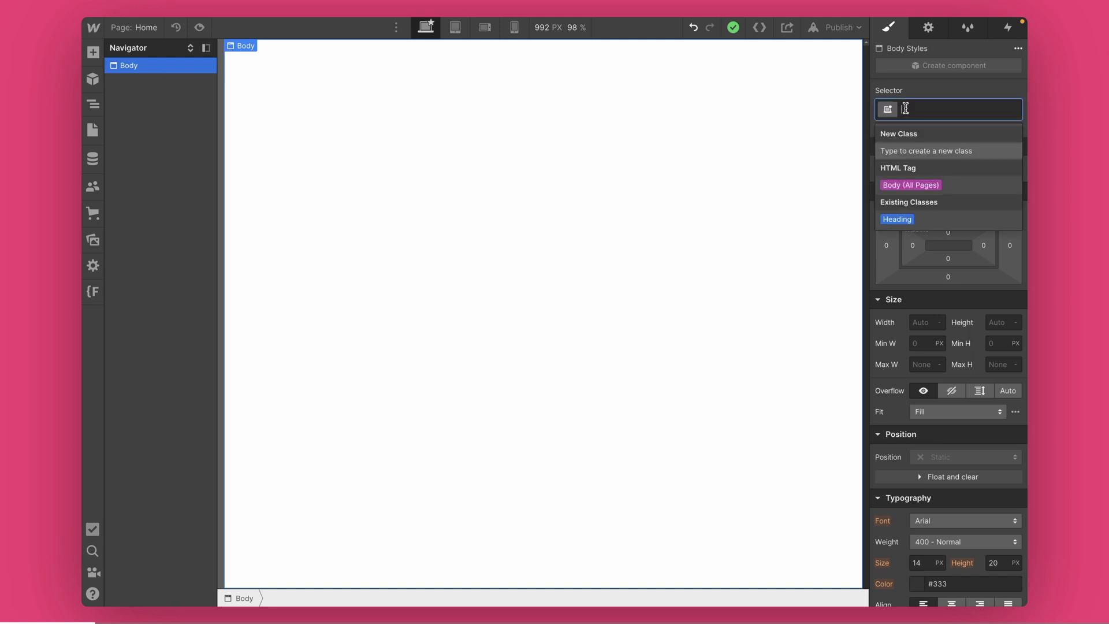
{"action": "left_click", "coordinate": [897, 186]}
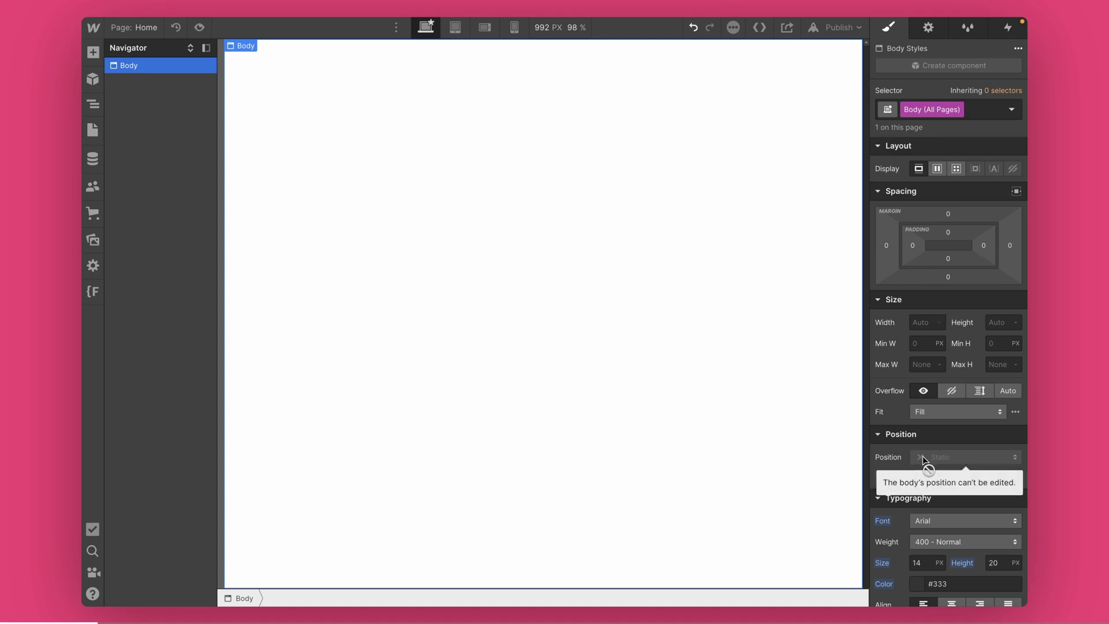
Set the Body (All Pages) typography to the Inter font at 16 px with a line height of 1.4
{"action": "scroll", "coordinate": [928, 421], "scroll_direction": "down", "scroll_amount": 2}
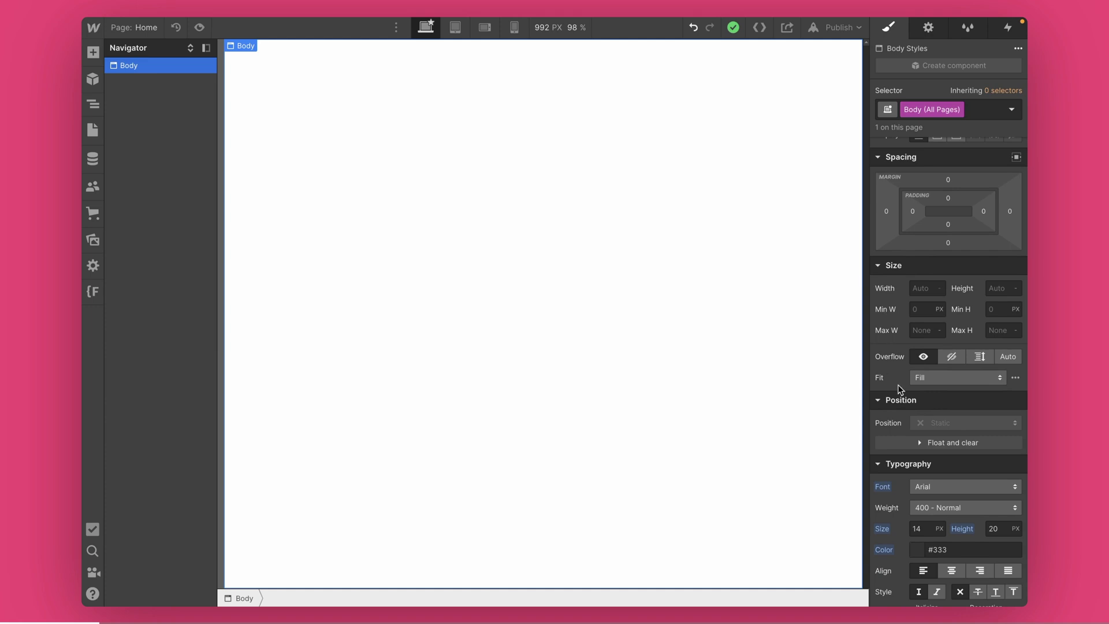
{"action": "scroll", "coordinate": [904, 405], "scroll_direction": "down", "scroll_amount": 1}
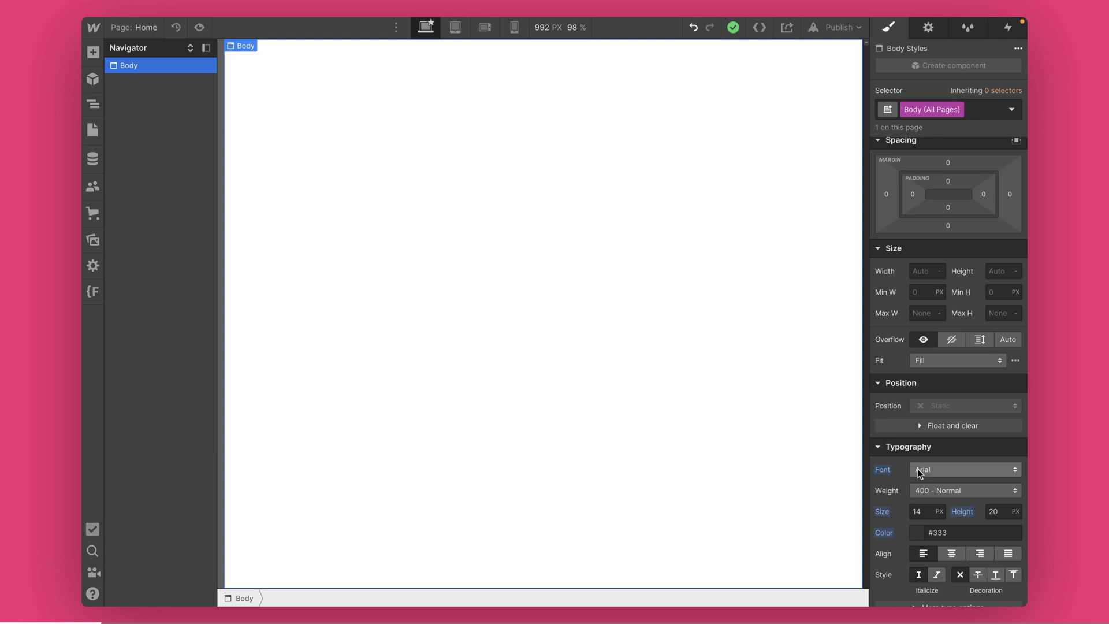
{"action": "left_click", "coordinate": [919, 471]}
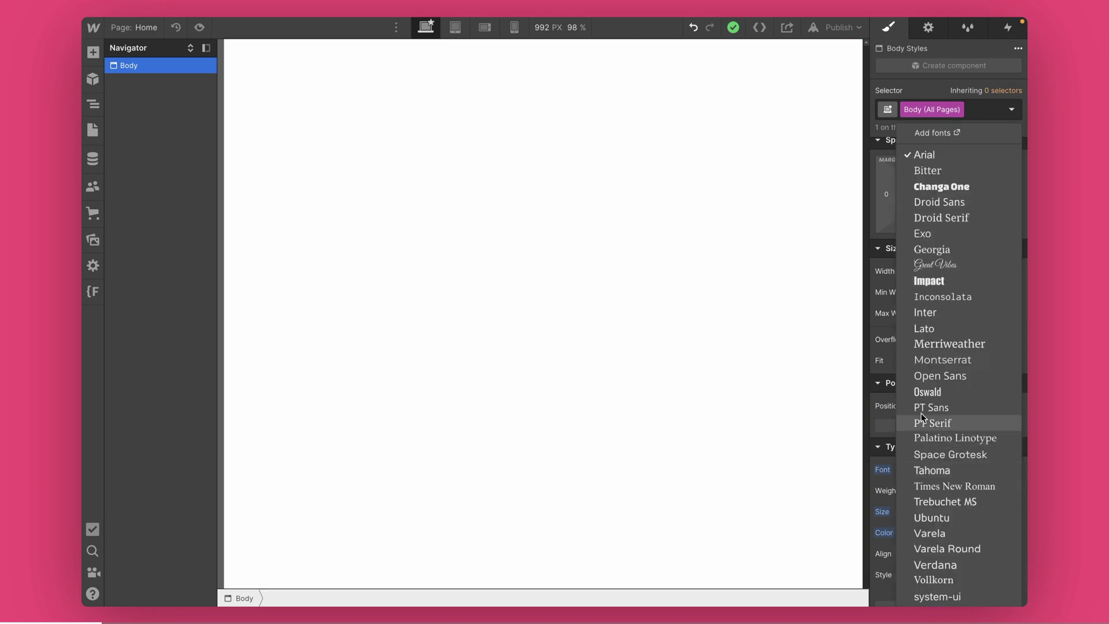
{"action": "left_click", "coordinate": [938, 313]}
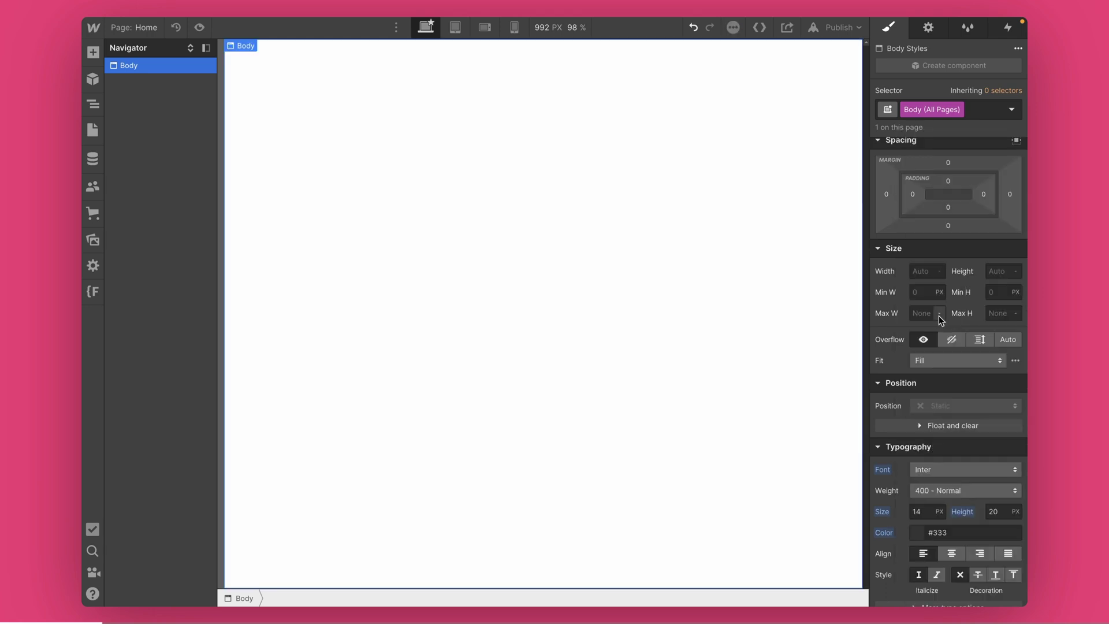
{"action": "left_click", "coordinate": [922, 511]}
{"action": "type", "text": "16"}
{"action": "left_click", "coordinate": [999, 511]}
{"action": "type", "text": "1.4"}
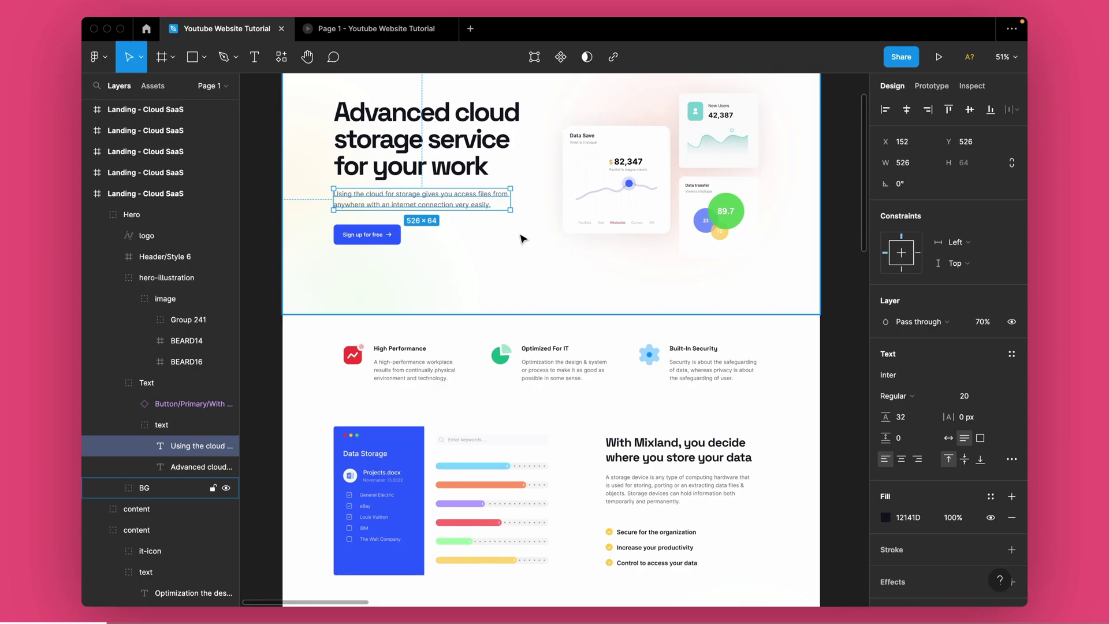
Copy the hero heading's fill colour 12141D in Figma, switch back to Webflow and apply it as the body text colour
{"action": "key", "text": "Tab"}
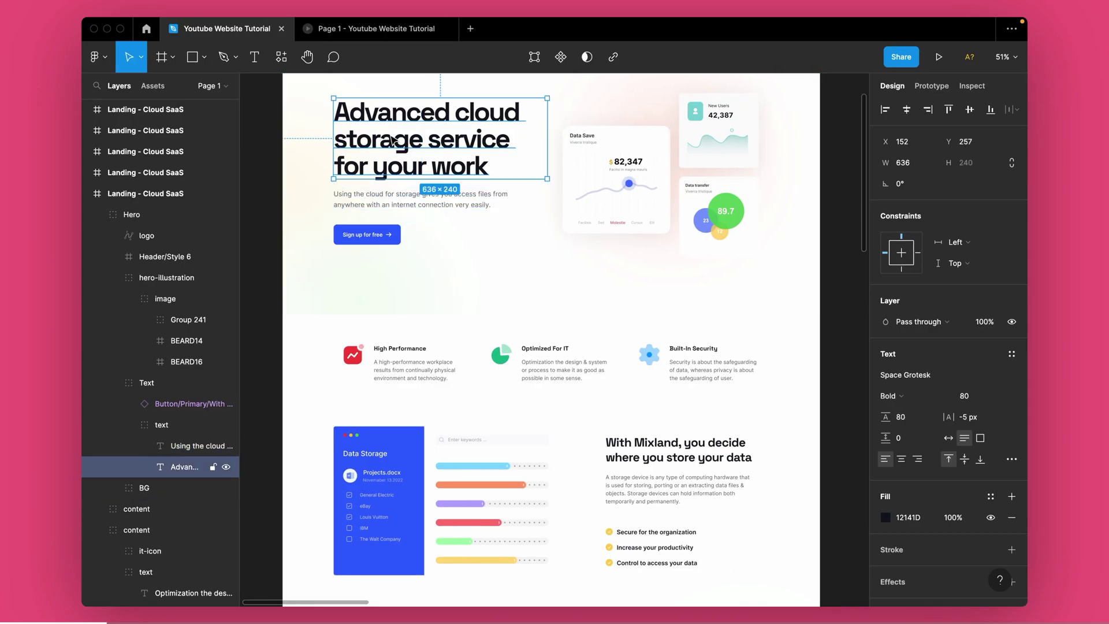
{"action": "left_click", "coordinate": [913, 518]}
{"action": "key", "text": "super+c"}
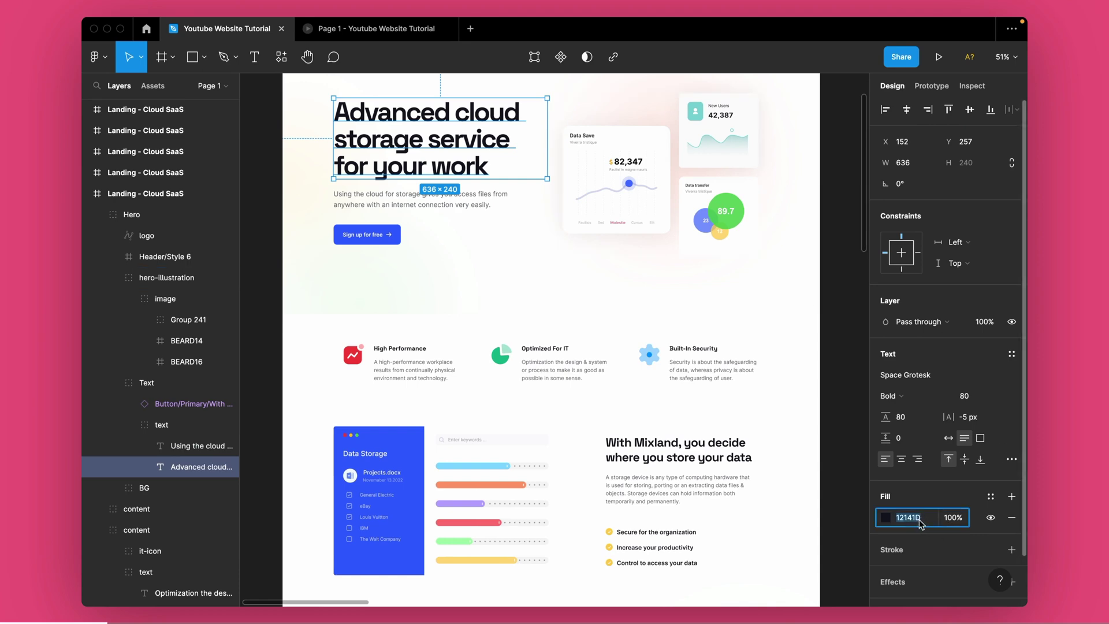
{"action": "key", "text": "super+Tab"}
{"action": "left_click", "coordinate": [931, 533]}
{"action": "key", "text": "super+v"}
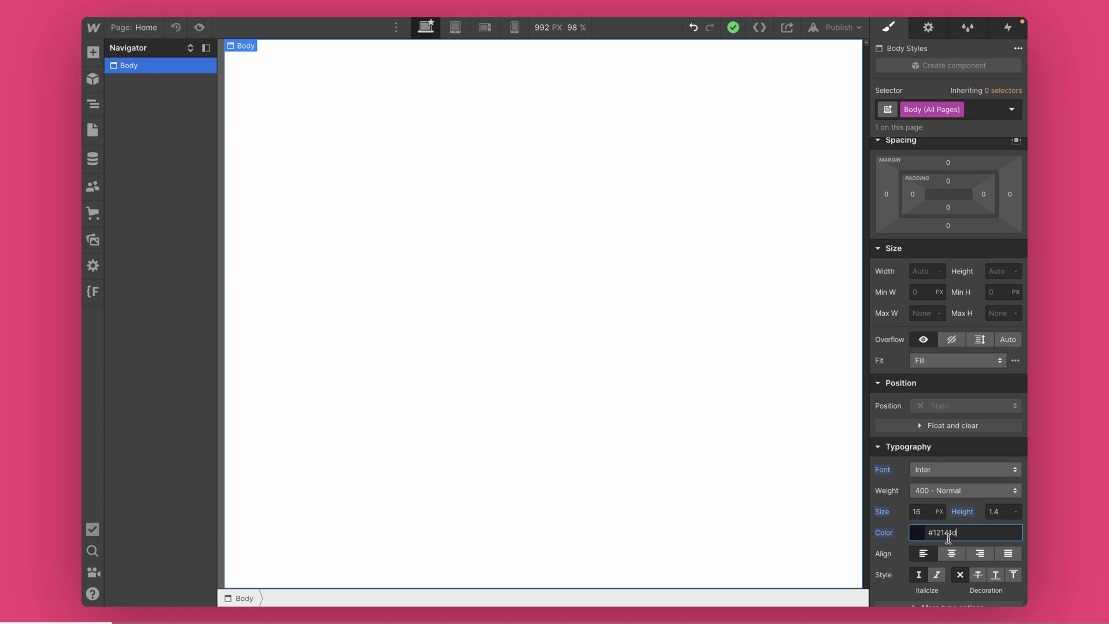
Add a heading element to the page body and check which selector its font value comes from
{"action": "left_click", "coordinate": [150, 75]}
{"action": "left_click", "coordinate": [251, 92]}
{"action": "key", "text": "super+e"}
{"action": "type", "text": "head"}
{"action": "key", "text": "Return"}
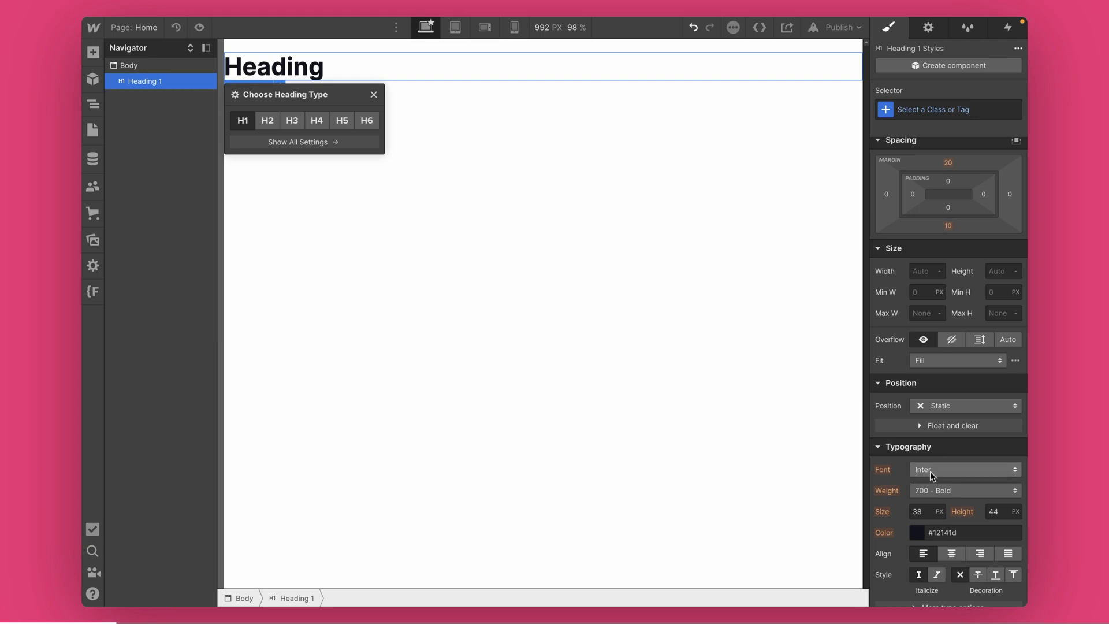
{"action": "left_click", "coordinate": [885, 471]}
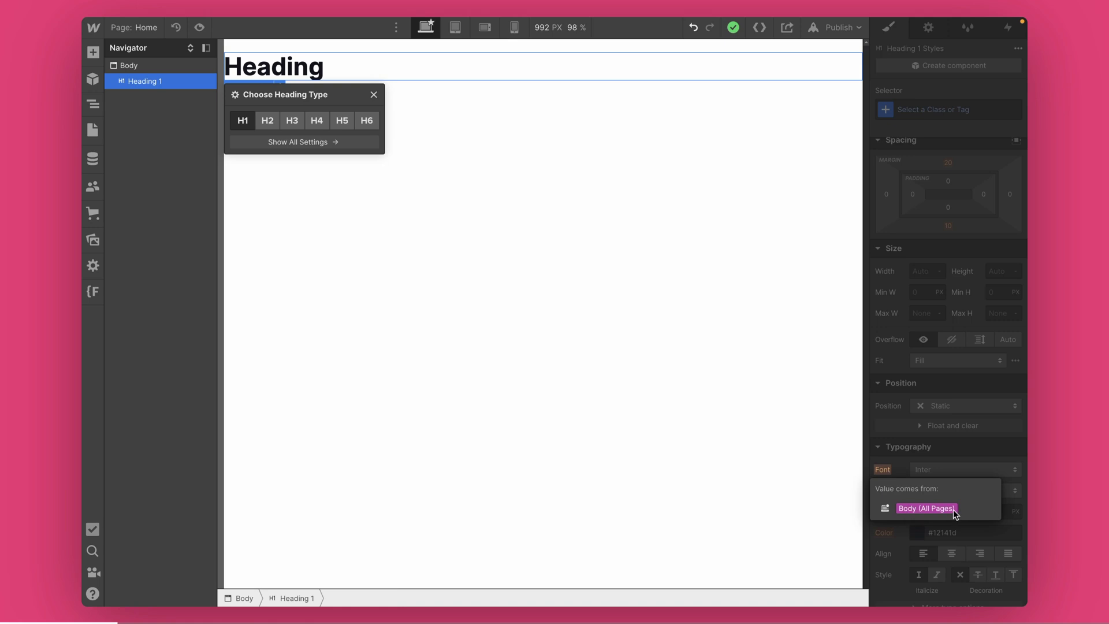
{"action": "left_click", "coordinate": [901, 468]}
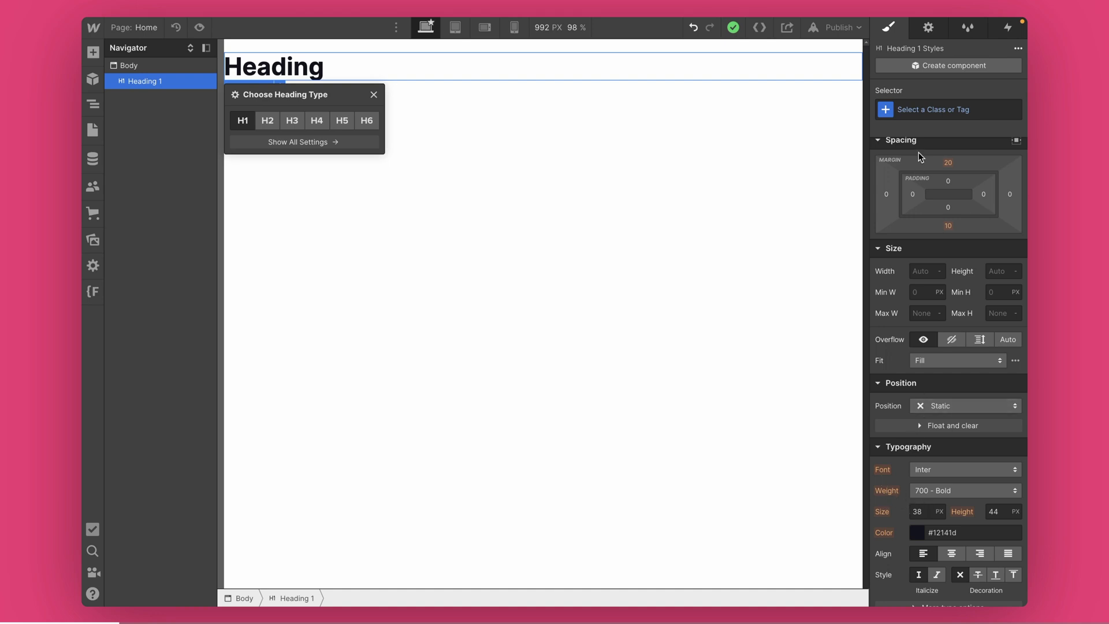
Create the class heading-test on the H1 heading
{"action": "left_click", "coordinate": [912, 110]}
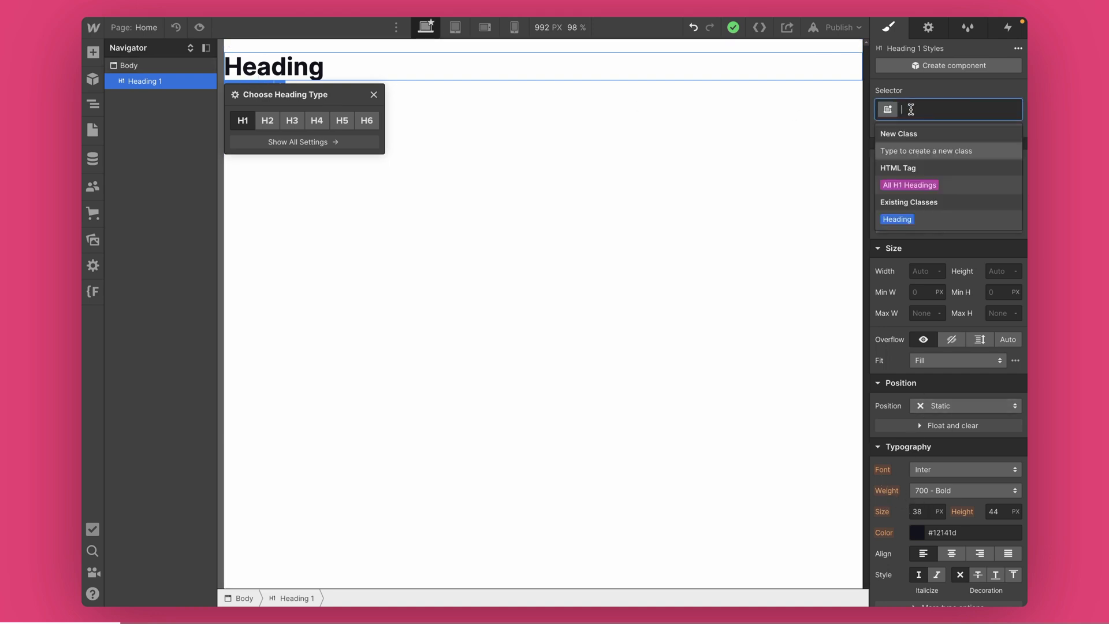
{"action": "key", "text": "Escape"}
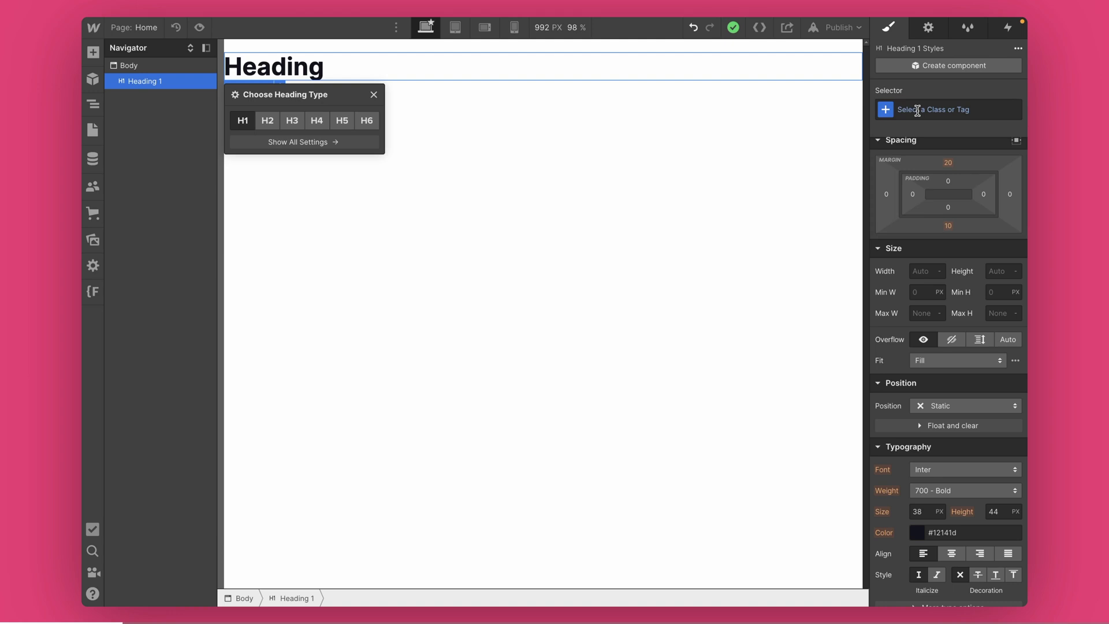
{"action": "left_click", "coordinate": [917, 110]}
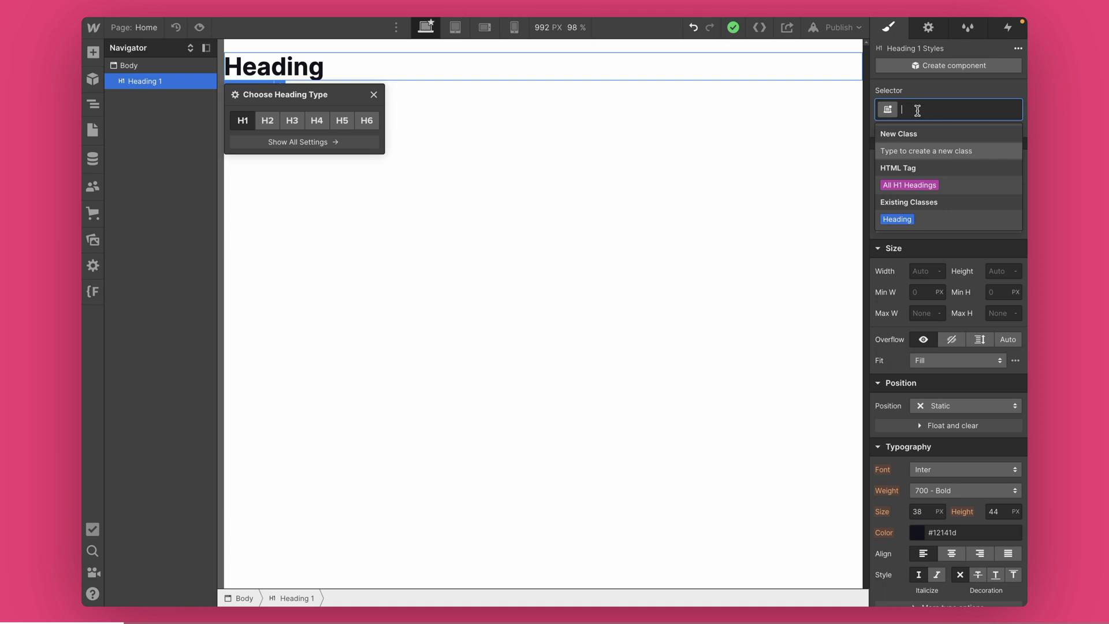
{"action": "type", "text": "heading-test"}
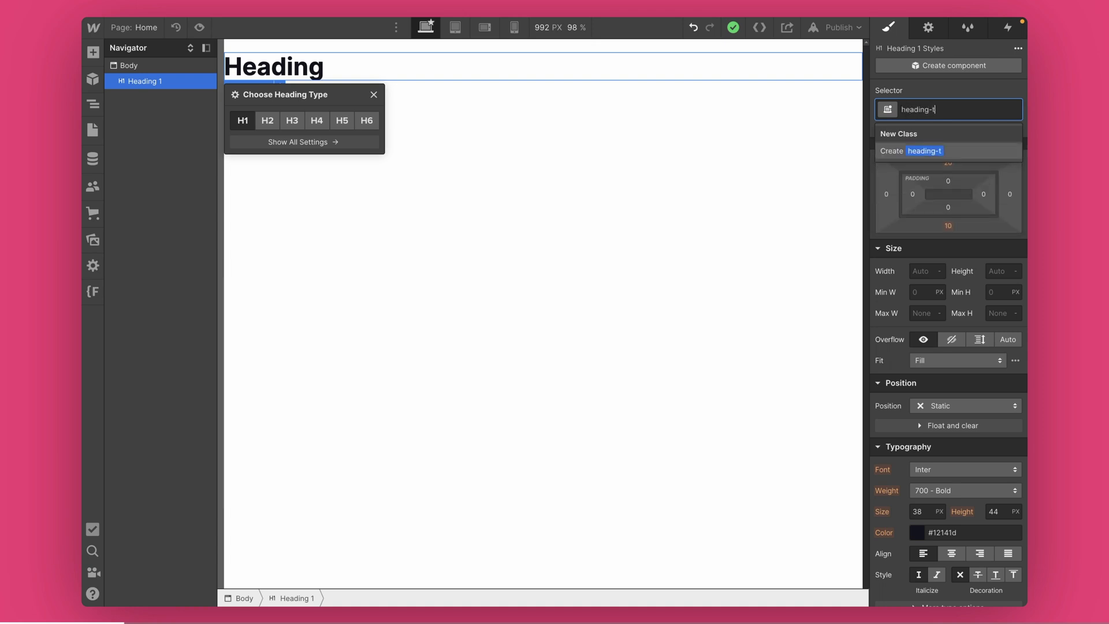
{"action": "key", "text": "Return"}
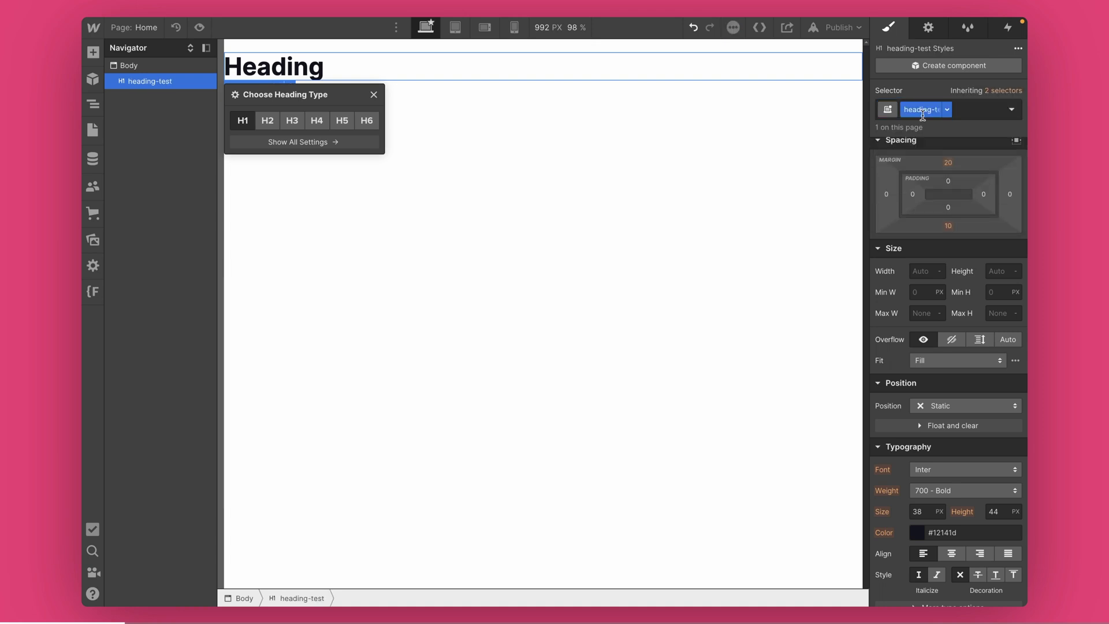
Set the heading-test class to a 40 px font size with a line height of 1.2
{"action": "left_click", "coordinate": [918, 511]}
{"action": "type", "text": "40"}
{"action": "left_click", "coordinate": [997, 512]}
{"action": "type", "text": "1.2"}
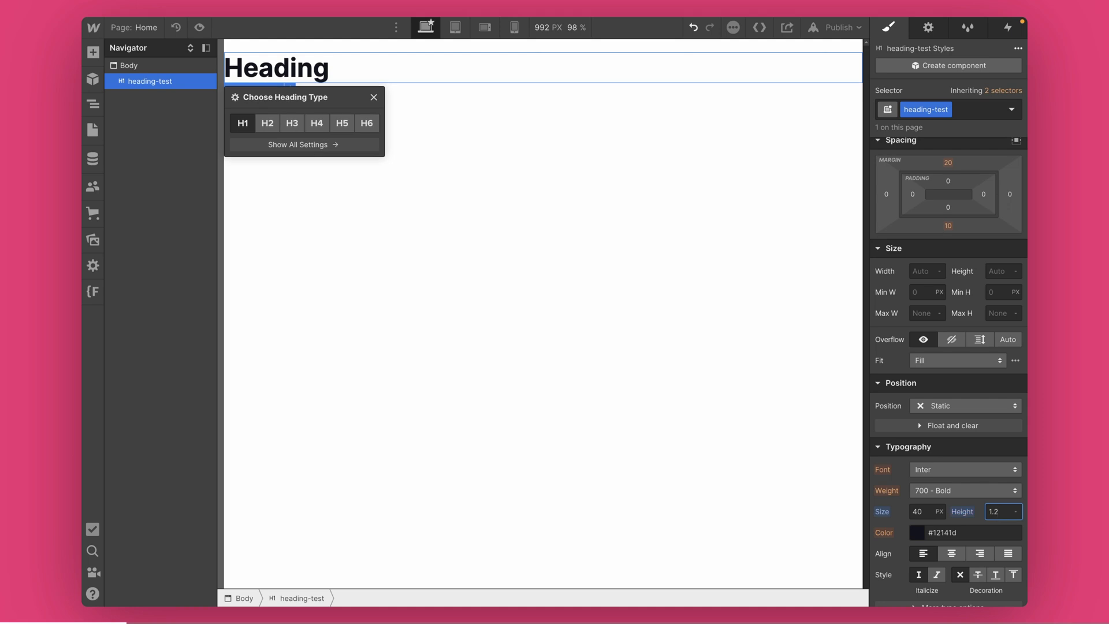
Replace the heading's text with "This is my first heading." and leave text editing
{"action": "double_click", "coordinate": [280, 71]}
{"action": "type", "text": "This is mny"}
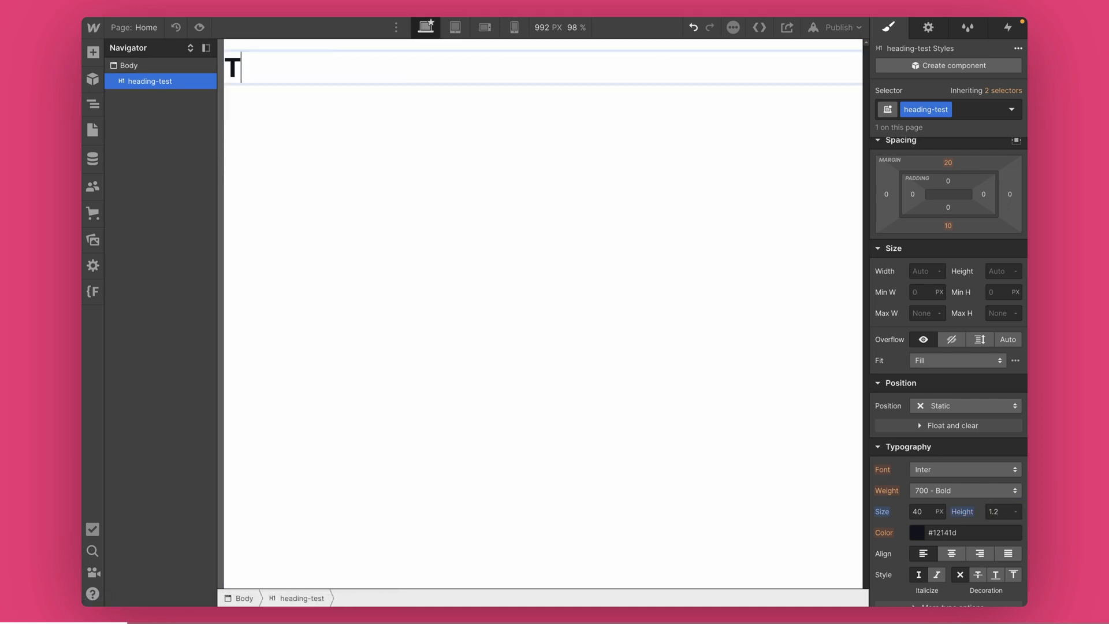
{"action": "key", "text": "BackSpace"}
{"action": "key", "text": "BackSpace"}
{"action": "type", "text": "y first heading."}
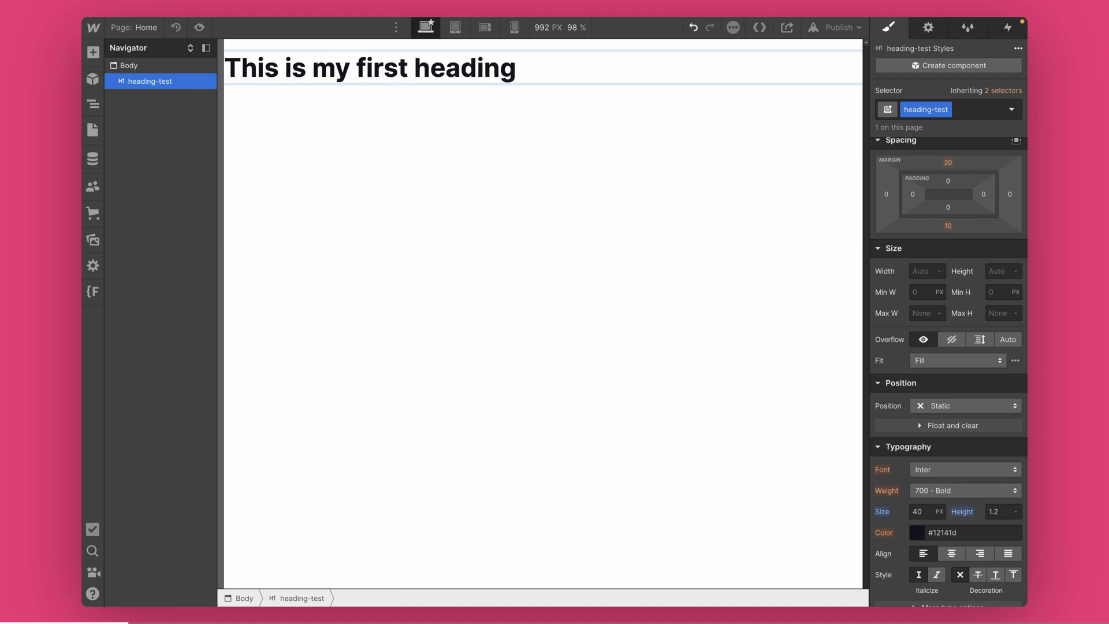
{"action": "left_click", "coordinate": [266, 125]}
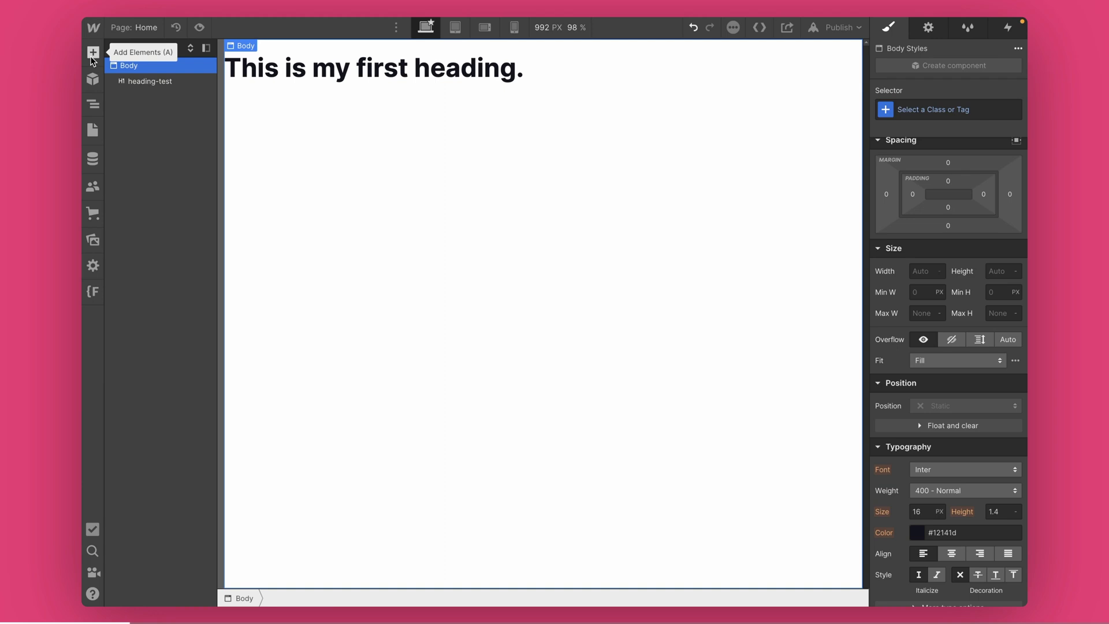
Add a second heading element below the first heading
{"action": "key", "text": "super+e"}
{"action": "type", "text": "head"}
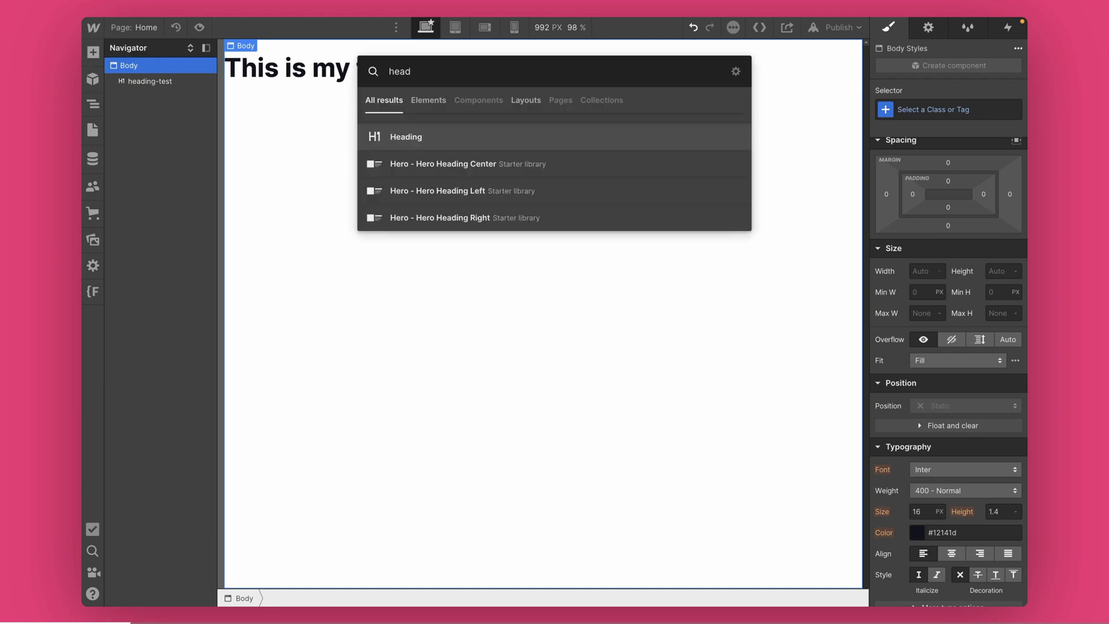
{"action": "key", "text": "Return"}
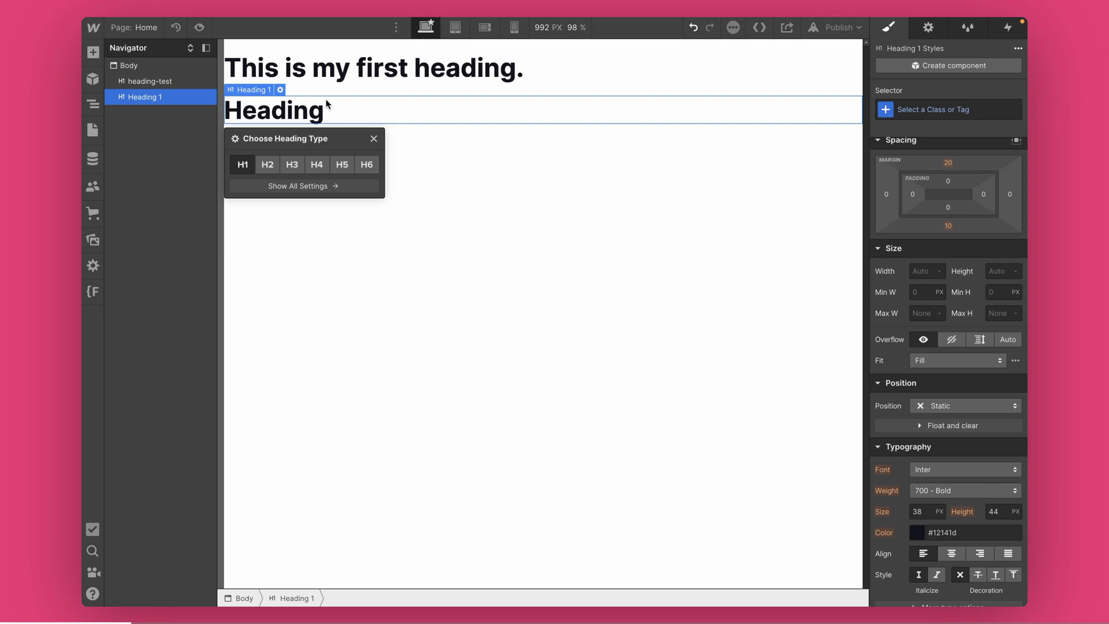
Change the text colour of the first heading's heading-test class to magenta #e43ec8
{"action": "left_click", "coordinate": [338, 72]}
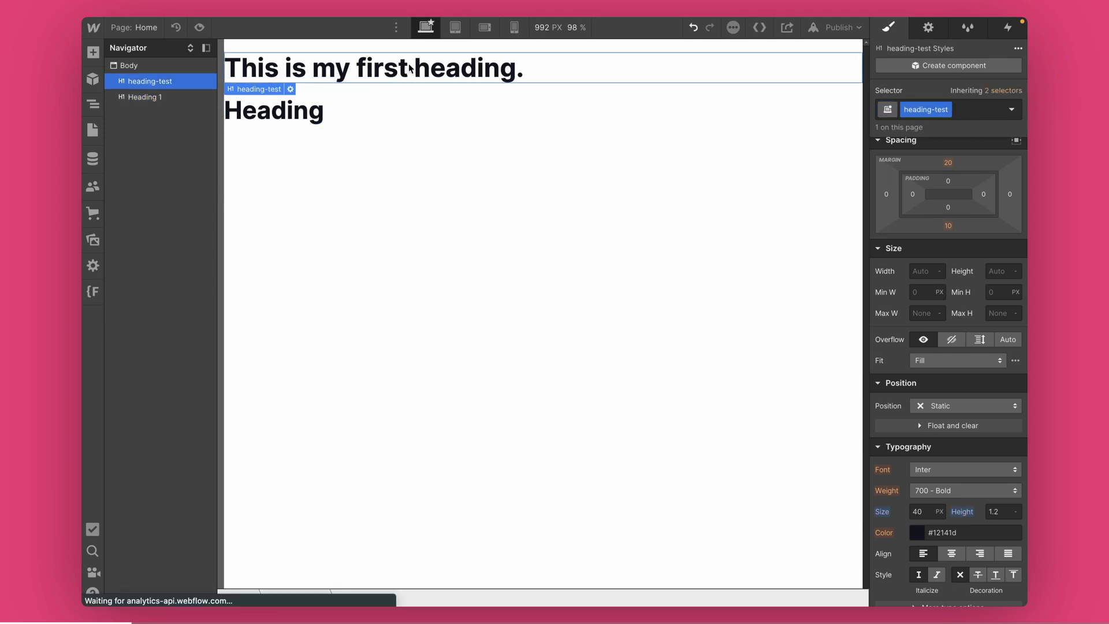
{"action": "left_click", "coordinate": [145, 97]}
{"action": "left_click", "coordinate": [150, 81]}
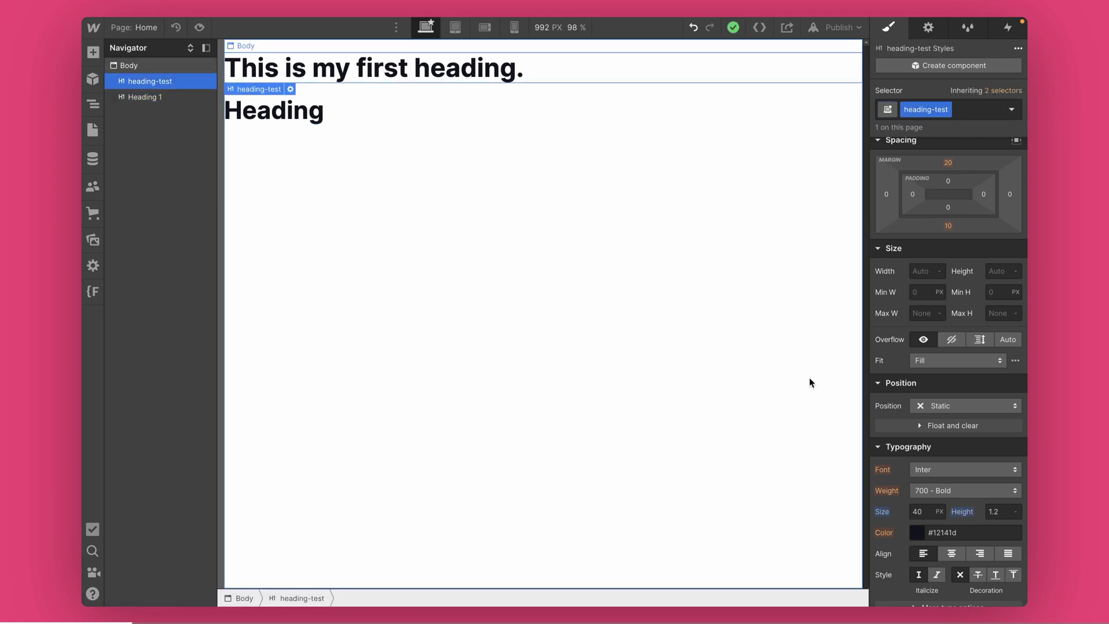
{"action": "left_click", "coordinate": [917, 531]}
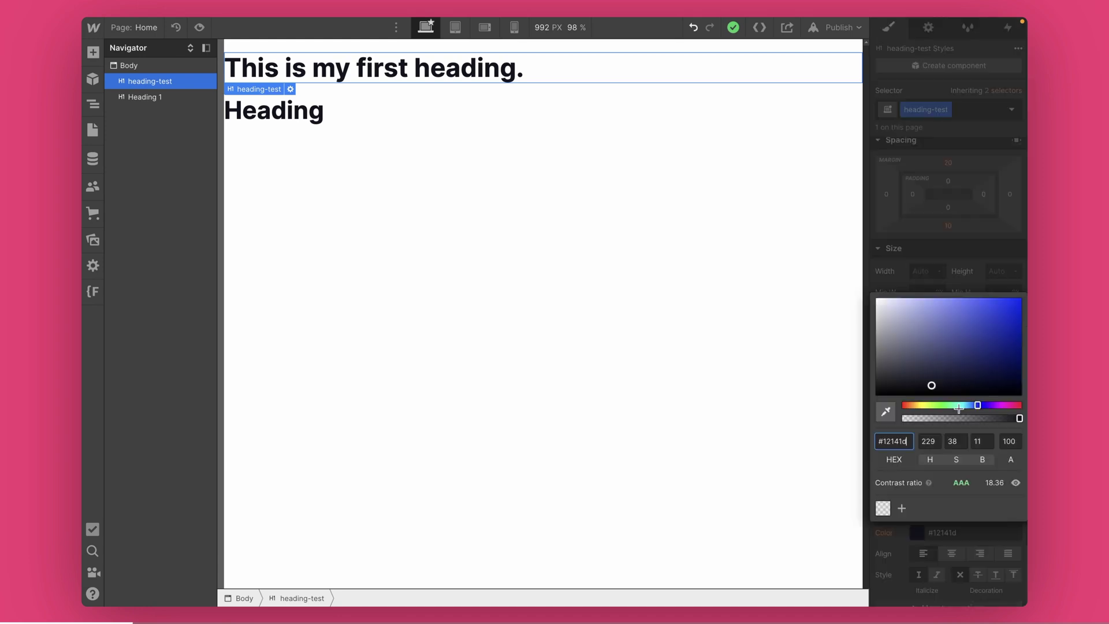
{"action": "left_click", "coordinate": [1003, 405]}
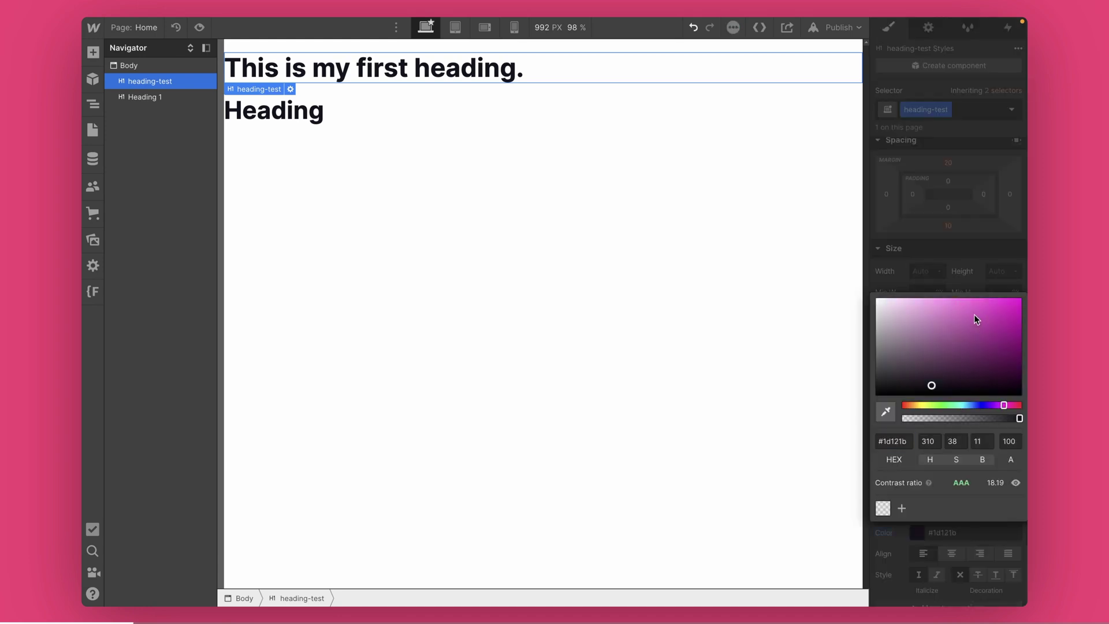
{"action": "mouse_move", "coordinate": [984, 322]}
{"action": "left_mouse_down"}
{"action": "mouse_move", "coordinate": [981, 342]}
{"action": "mouse_move", "coordinate": [943, 320]}
{"action": "mouse_move", "coordinate": [982, 308]}
{"action": "left_mouse_up"}
{"action": "left_click", "coordinate": [930, 258]}
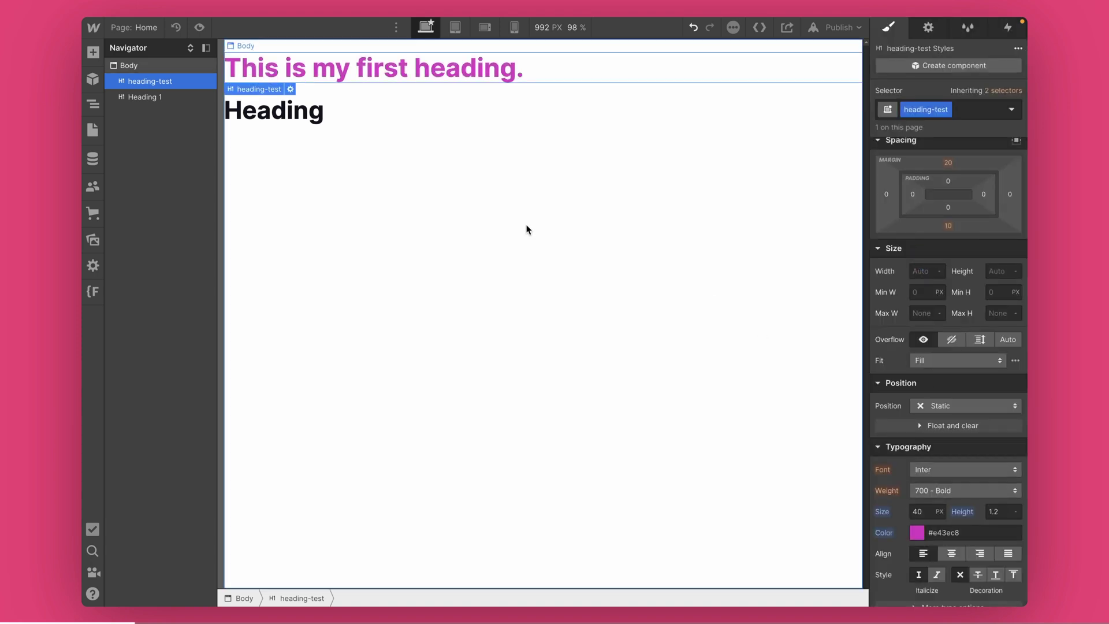
Compare both headings' styles and apply the existing heading-test class to the second heading
{"action": "left_click", "coordinate": [295, 112]}
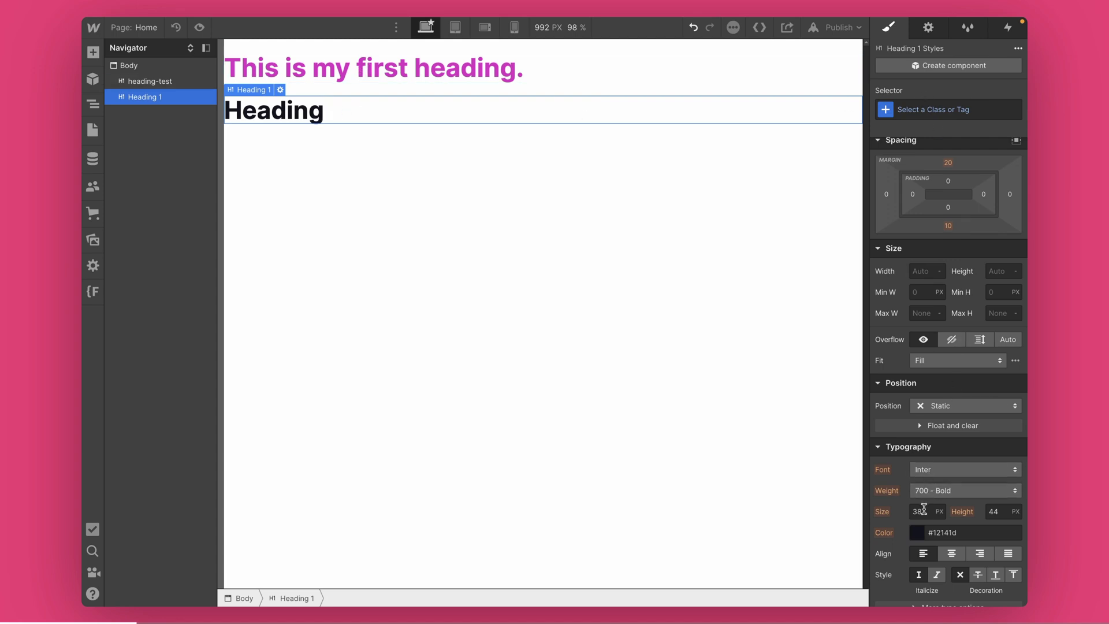
{"action": "left_click", "coordinate": [302, 70]}
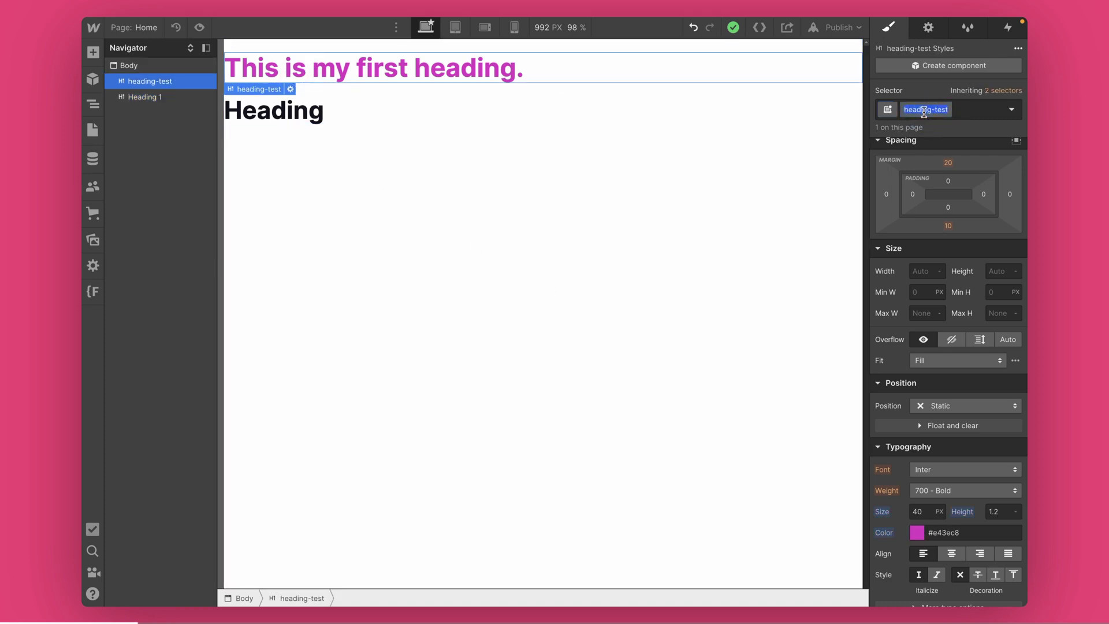
{"action": "left_click", "coordinate": [273, 120]}
{"action": "left_click", "coordinate": [947, 115]}
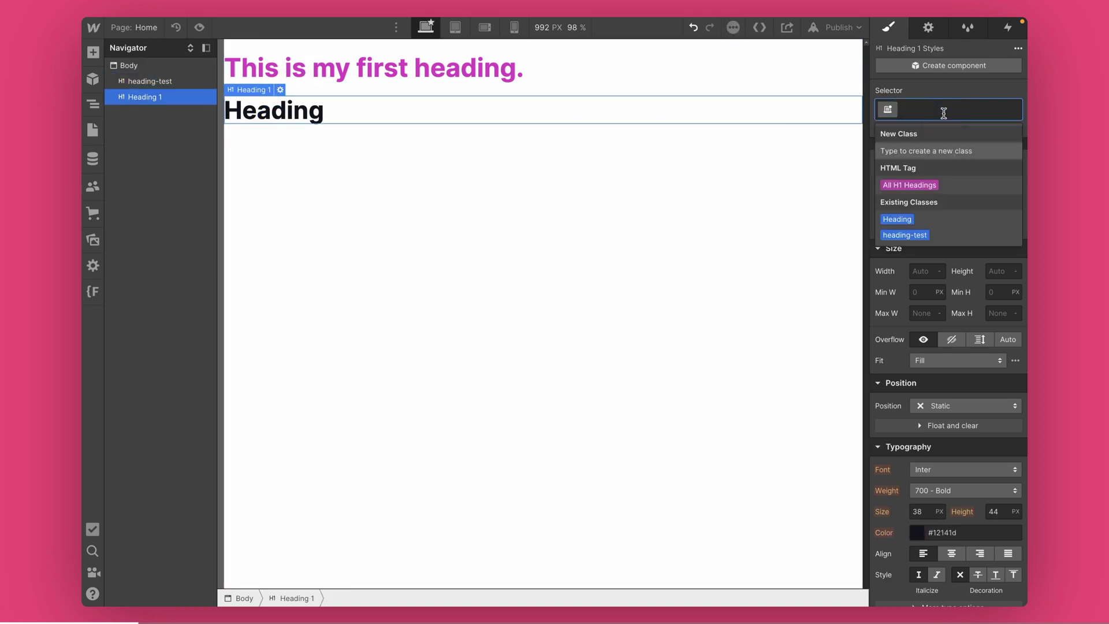
{"action": "type", "text": "head"}
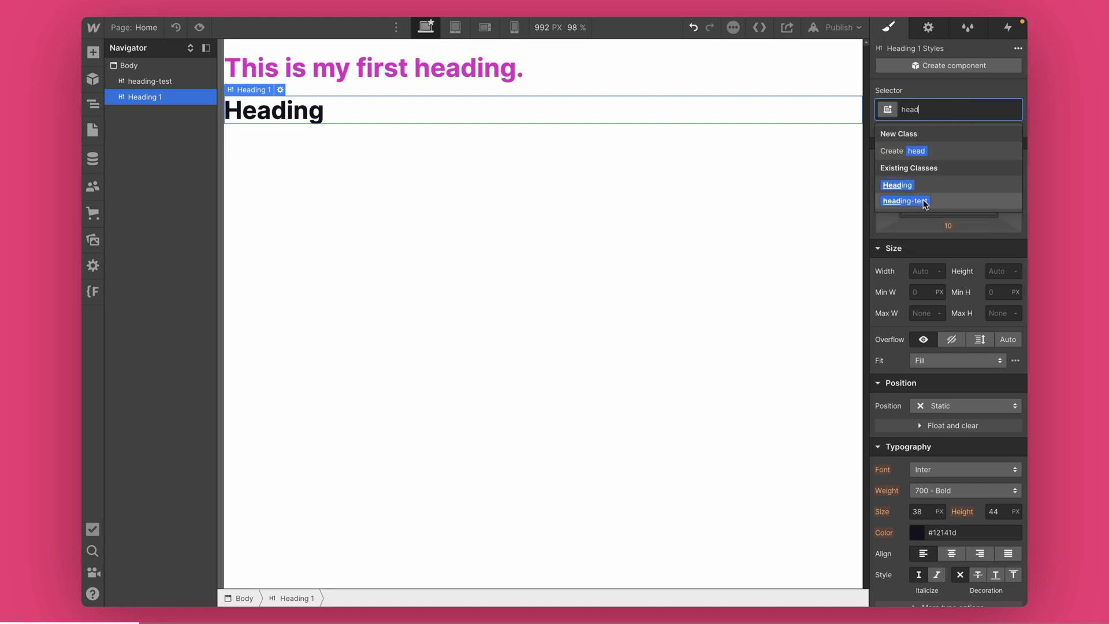
{"action": "left_click", "coordinate": [905, 201]}
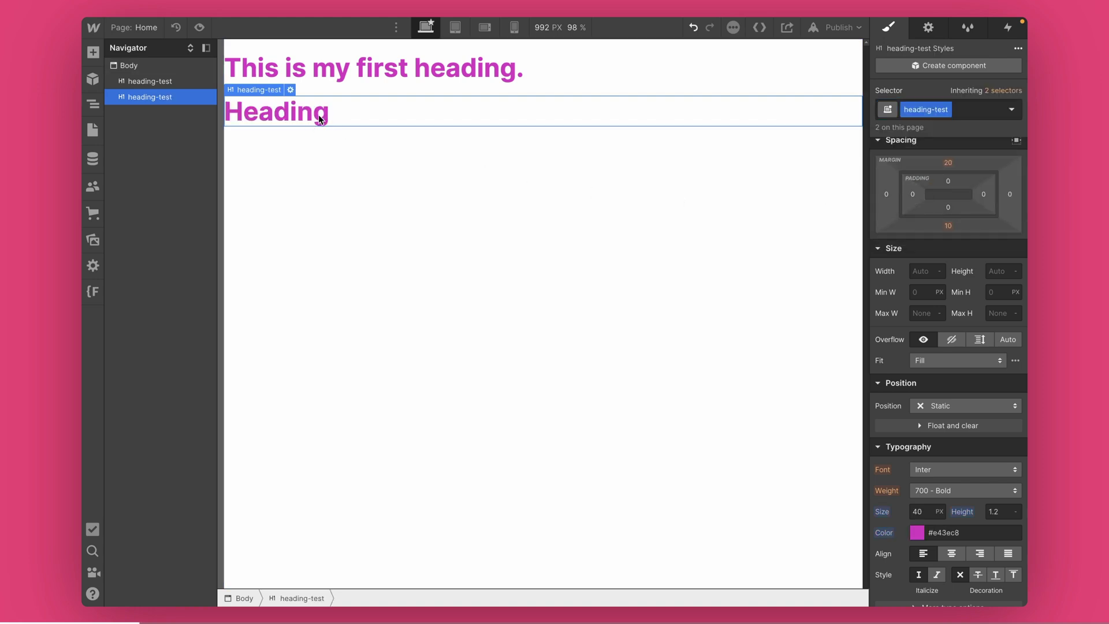
Try larger and smaller font sizes on the heading-test class from the first heading, and end at 60 px
{"action": "left_click", "coordinate": [333, 81]}
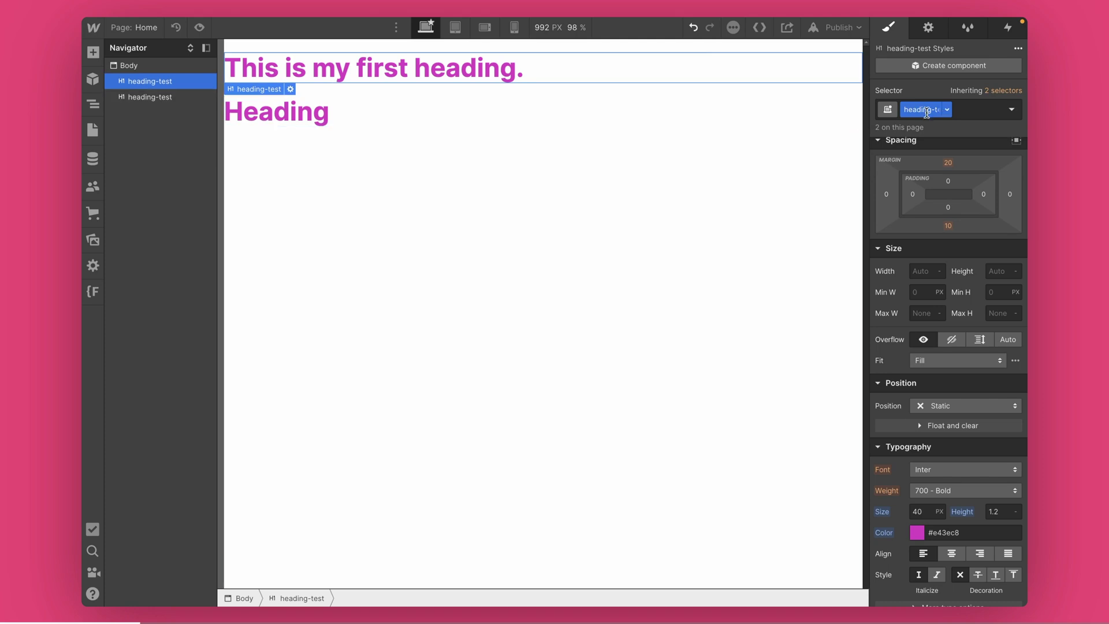
{"action": "left_click", "coordinate": [924, 511]}
{"action": "type", "text": "50"}
{"action": "key", "text": "shift+Up"}
{"action": "key", "text": "shift+Up"}
{"action": "key", "text": "shift+Up"}
{"action": "key", "text": "shift+Down"}
{"action": "key", "text": "shift+Down"}
{"action": "key", "text": "shift+Up"}
{"action": "key", "text": "shift+Up"}
{"action": "key", "text": "shift+Down"}
{"action": "key", "text": "shift+Down"}
{"action": "key", "text": "shift+Up"}
{"action": "key", "text": "shift+Up"}
{"action": "key", "text": "shift+Down"}
{"action": "key", "text": "shift+Down"}
{"action": "key", "text": "shift+Down"}
{"action": "key", "text": "shift+Up"}
{"action": "key", "text": "shift+Up"}
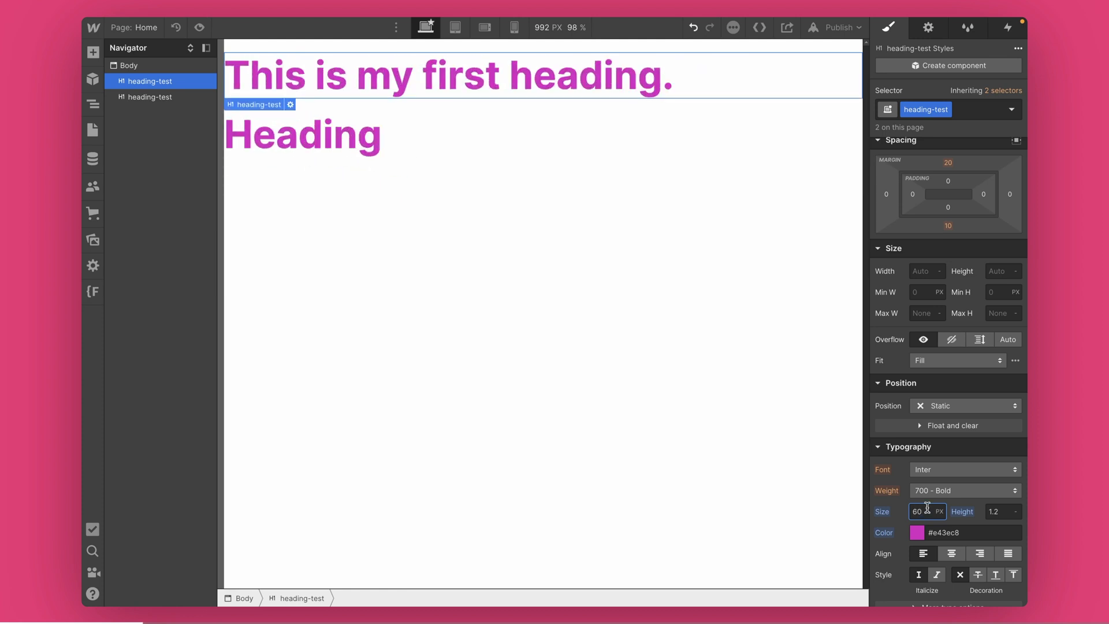
Change the second heading's text to "This is the second one."
{"action": "left_click", "coordinate": [302, 136]}
{"action": "double_click", "coordinate": [302, 135]}
{"action": "type", "text": "This is the second oe"}
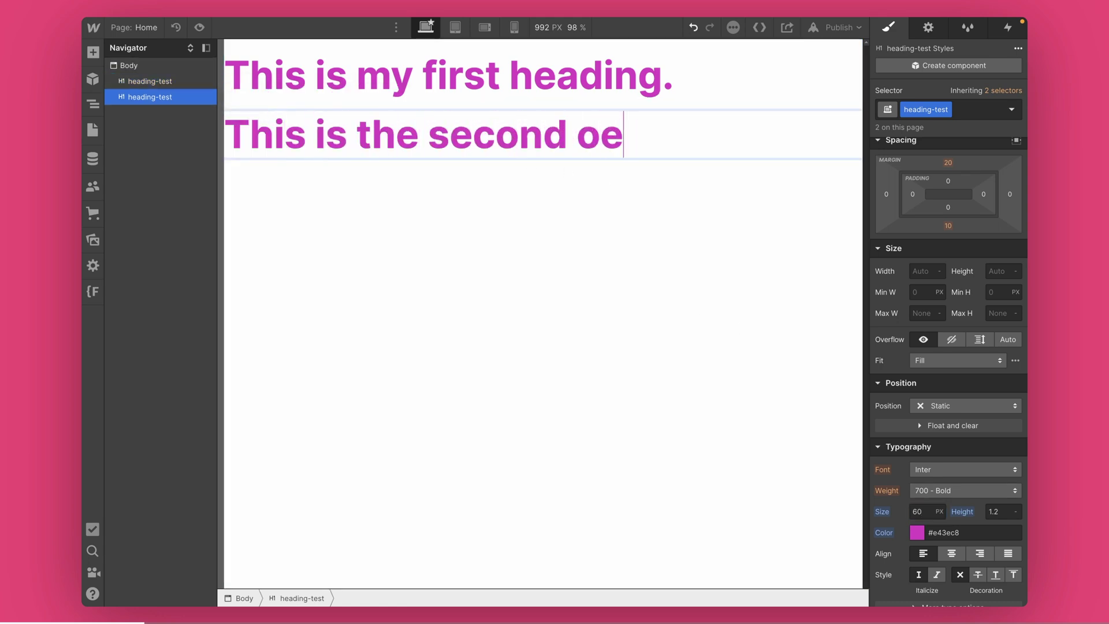
{"action": "key", "text": "BackSpace"}
{"action": "type", "text": "ne."}
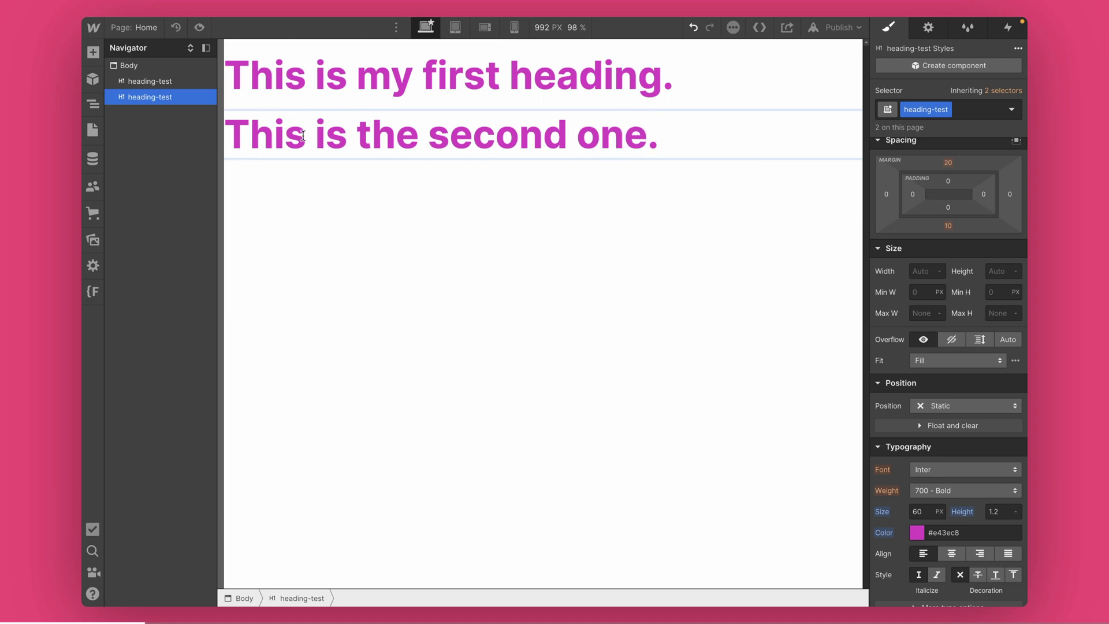
{"action": "left_click", "coordinate": [307, 225]}
Try a 40 px font size on the heading-test class from the second heading, and end at 60 px
{"action": "left_click", "coordinate": [355, 138]}
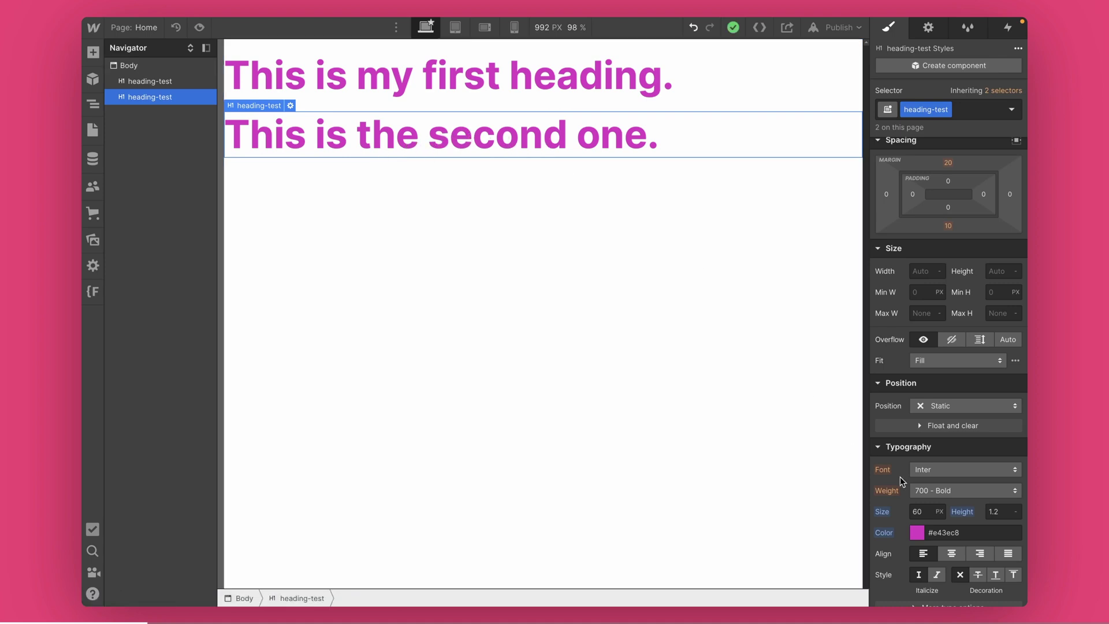
{"action": "left_click", "coordinate": [919, 511]}
{"action": "type", "text": "40"}
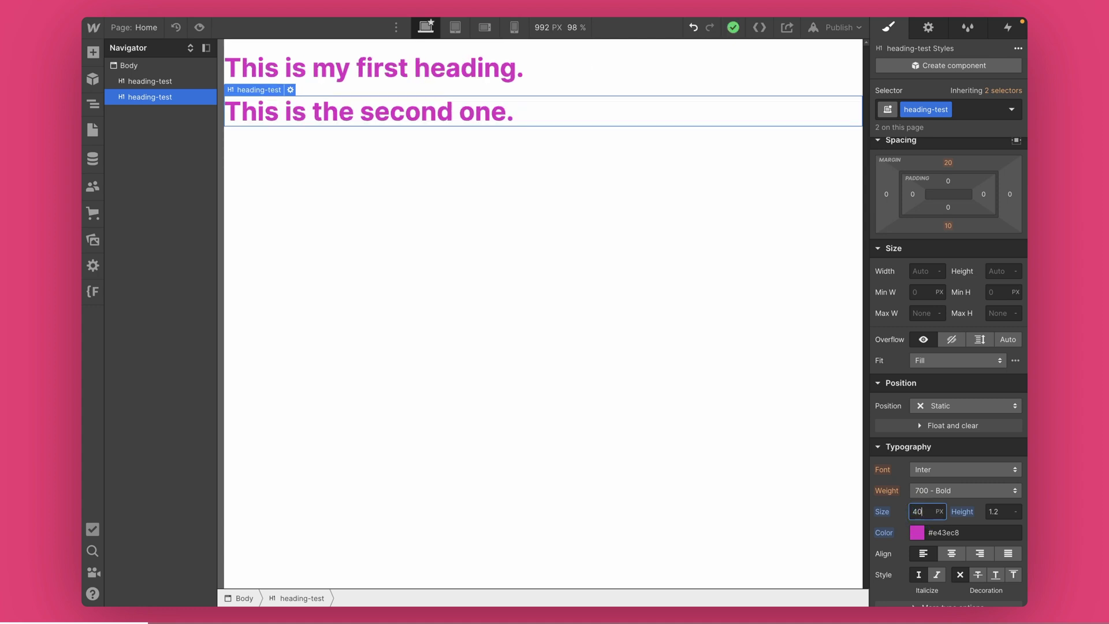
{"action": "key", "text": "shift+Up"}
{"action": "key", "text": "shift+Up"}
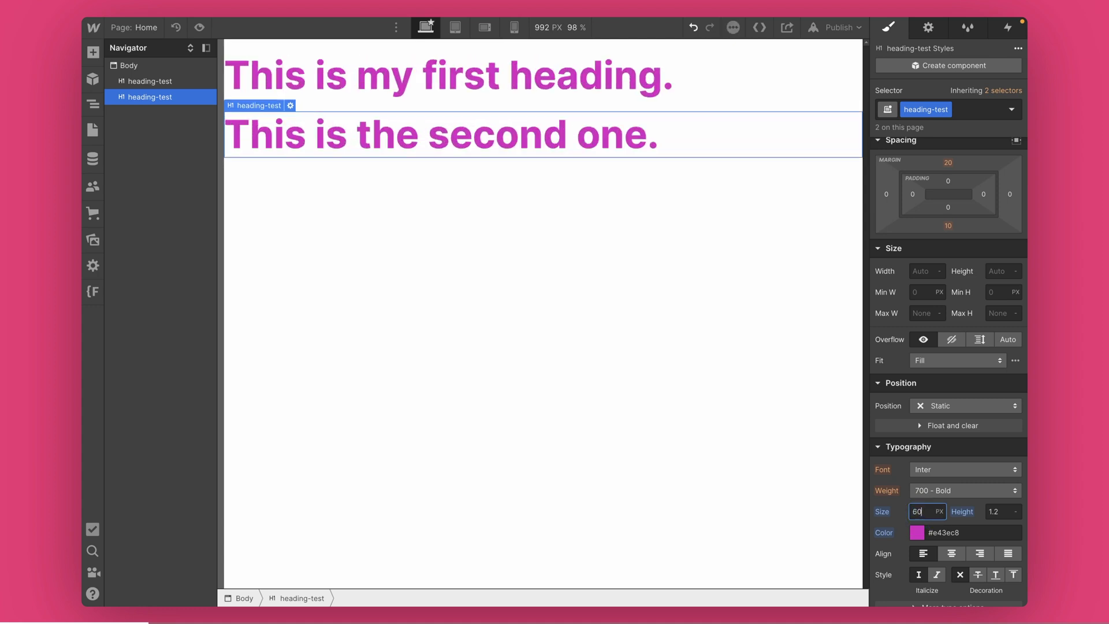
{"action": "left_click", "coordinate": [520, 144]}
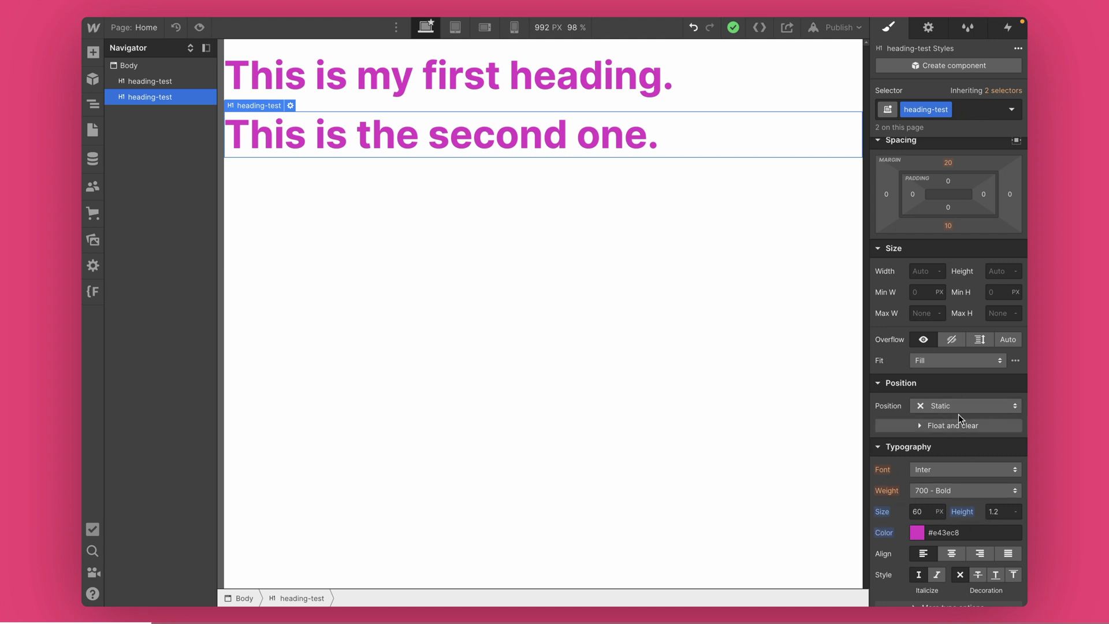
Add a combo class named small to the second heading and set its font size to 30 px
{"action": "left_click", "coordinate": [967, 109]}
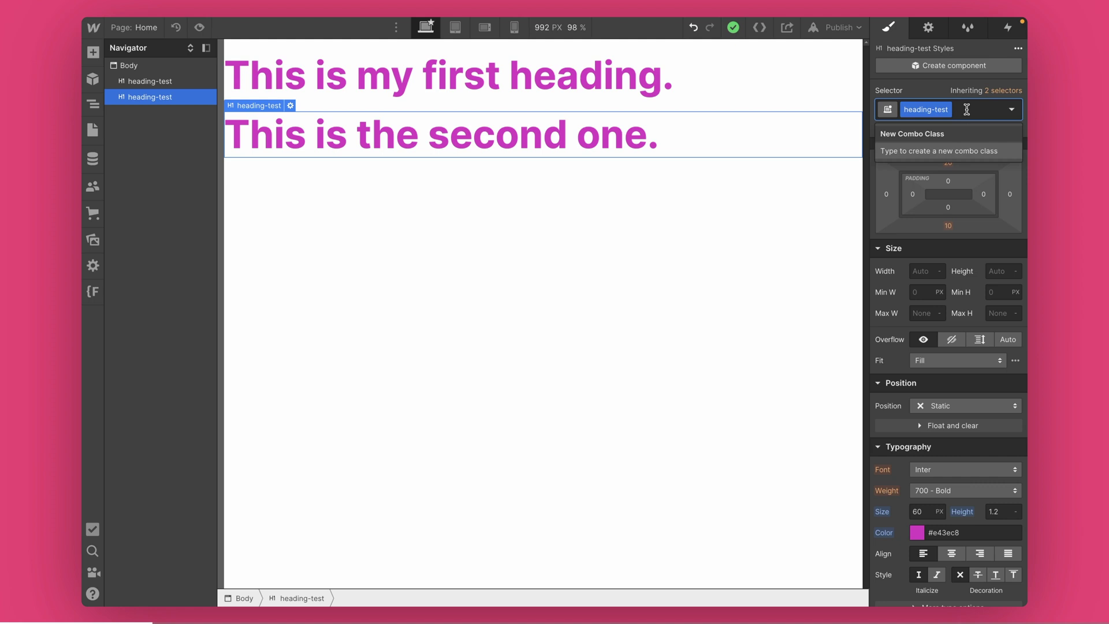
{"action": "type", "text": "small"}
{"action": "key", "text": "Return"}
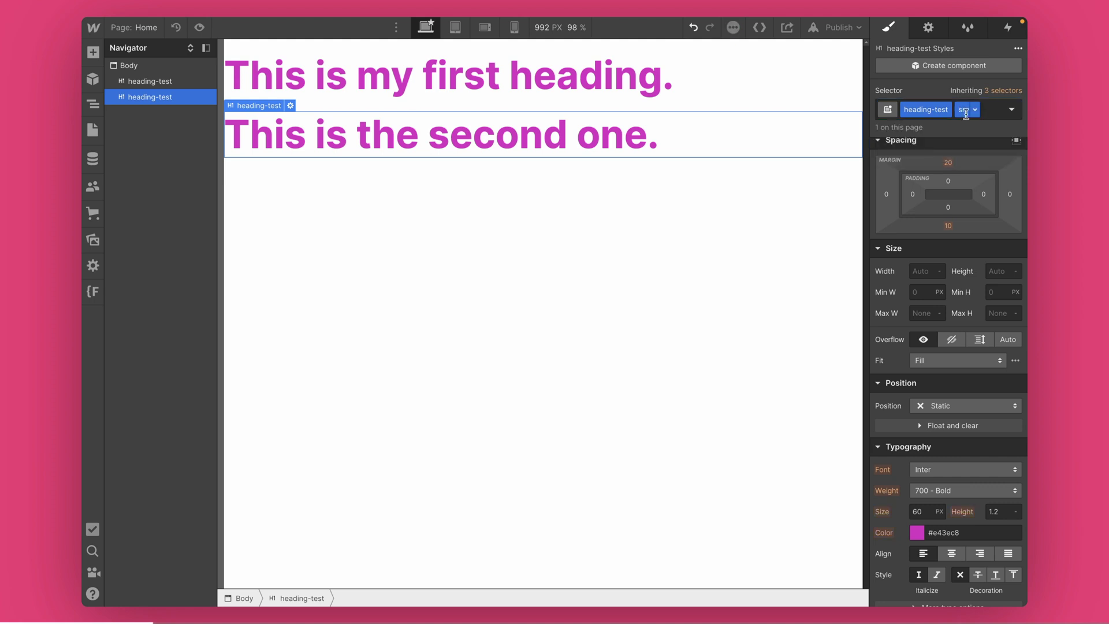
{"action": "left_click", "coordinate": [929, 512]}
{"action": "type", "text": "40"}
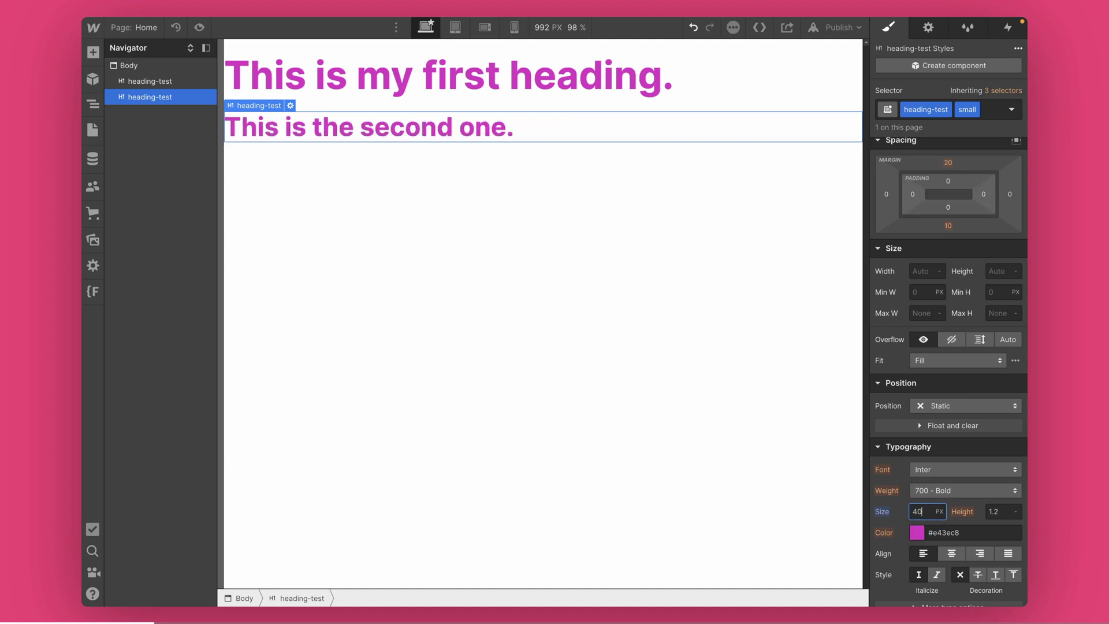
{"action": "key", "text": "shift+Down"}
Set the second heading's small combo class to the dark blue text colour #2b32aa and the font weight 500 - Medium
{"action": "left_click", "coordinate": [918, 532]}
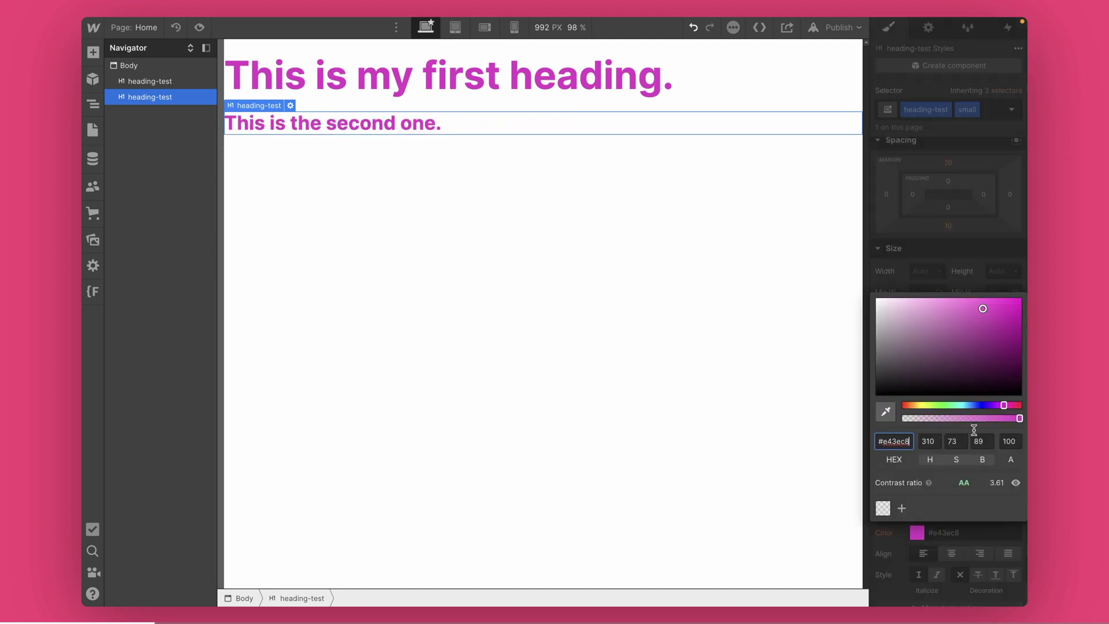
{"action": "left_click", "coordinate": [980, 405]}
{"action": "left_click", "coordinate": [985, 330]}
{"action": "left_click", "coordinate": [970, 255]}
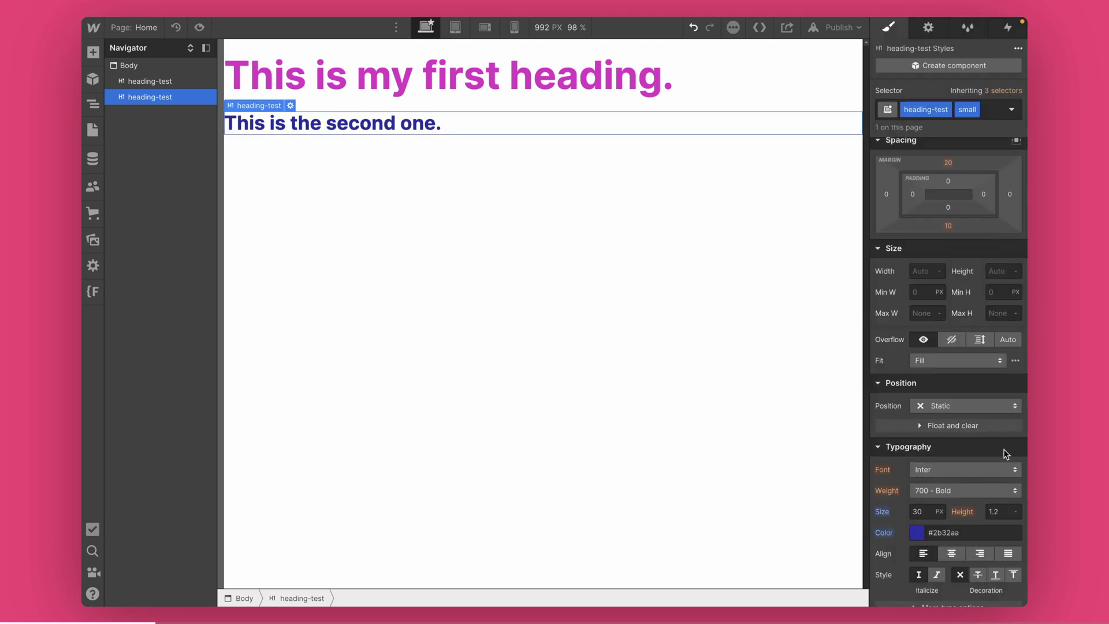
{"action": "left_click", "coordinate": [928, 489]}
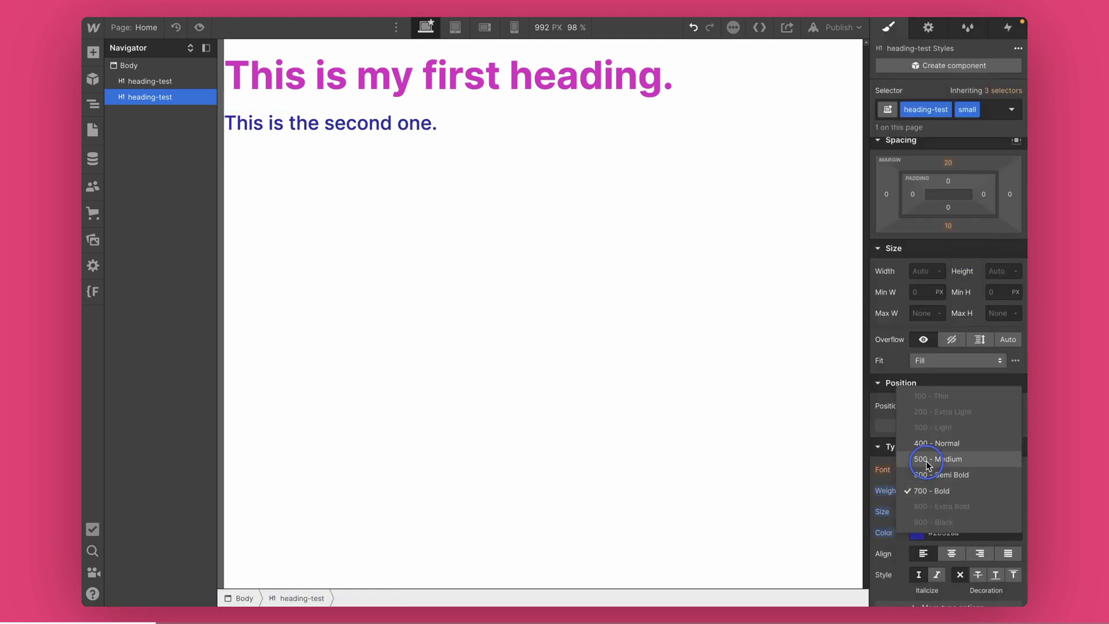
{"action": "left_click", "coordinate": [937, 458]}
{"action": "left_click", "coordinate": [954, 113]}
{"action": "type", "text": "small"}
{"action": "key", "text": "Return"}
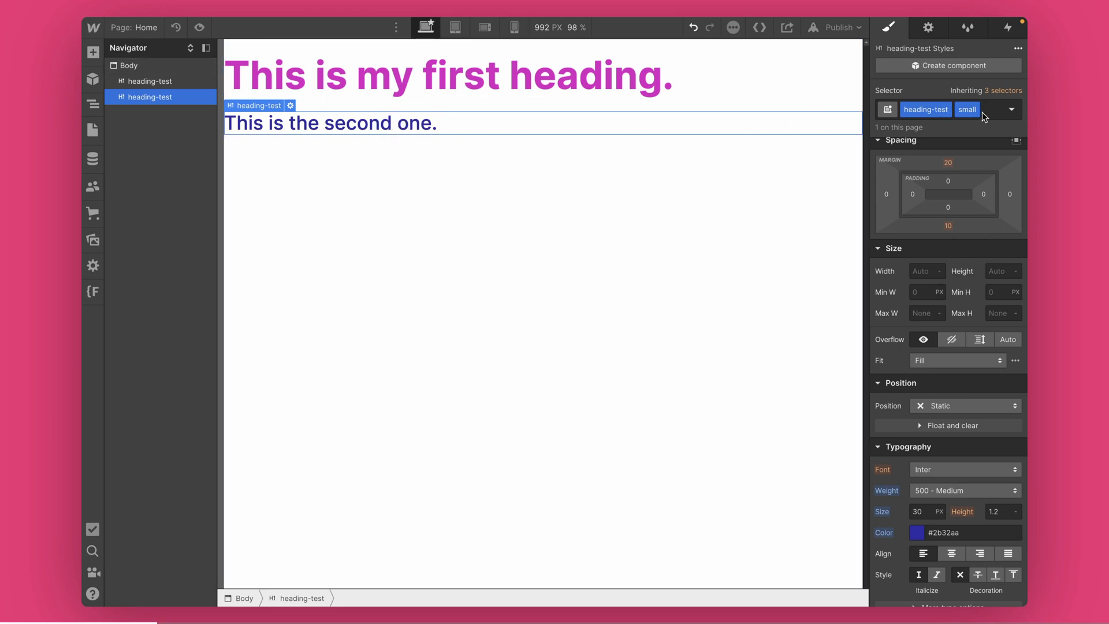
Try the small combo class on the first heading, and undo it
{"action": "left_click", "coordinate": [475, 86]}
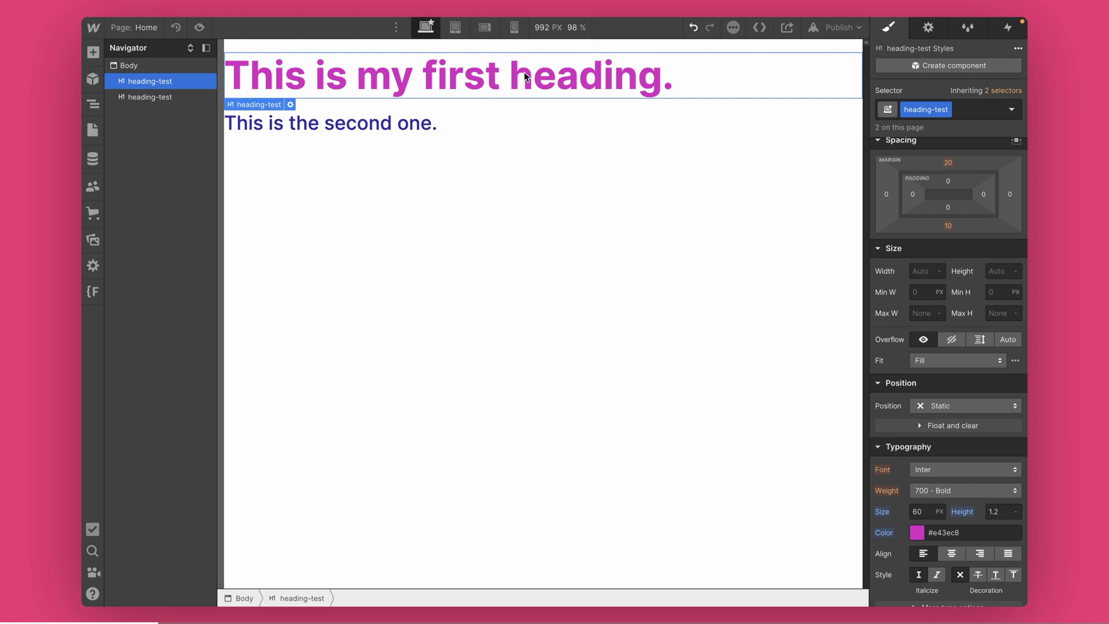
{"action": "left_click", "coordinate": [972, 118]}
{"action": "left_click", "coordinate": [925, 185]}
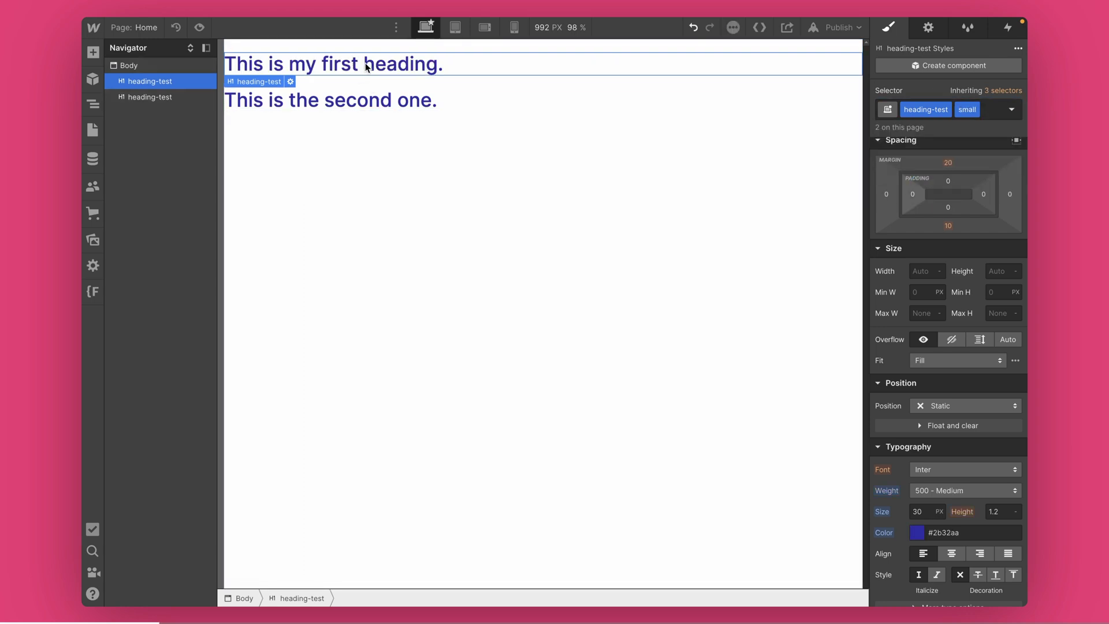
{"action": "key", "text": "ctrl+z"}
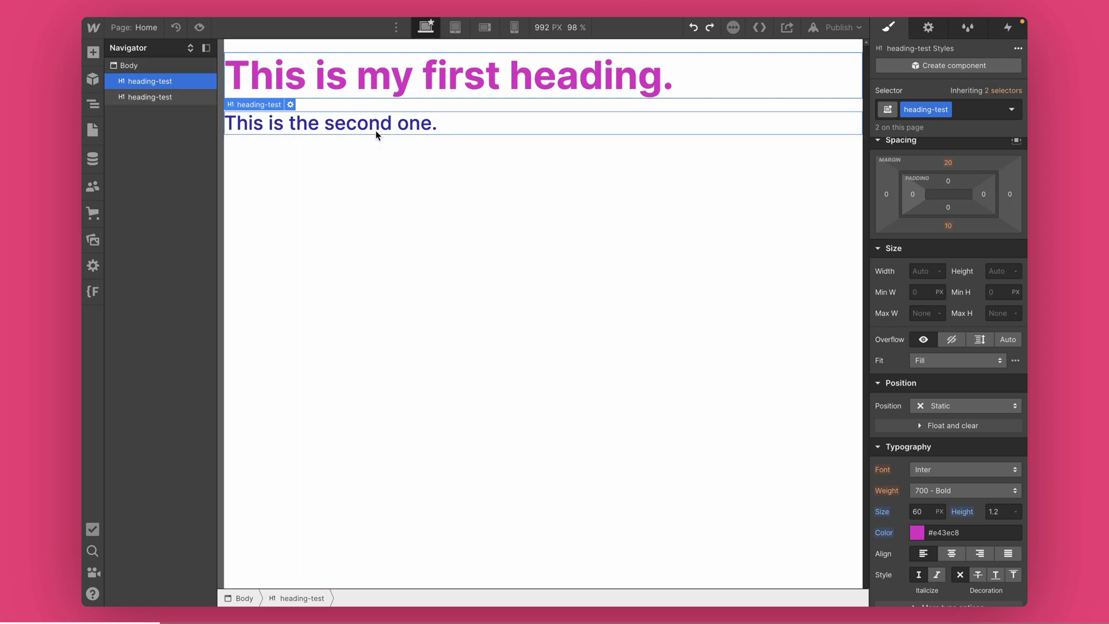
Delete both test headings from the page and clean up the unused classes in the Style Manager
{"action": "left_click", "coordinate": [377, 131]}
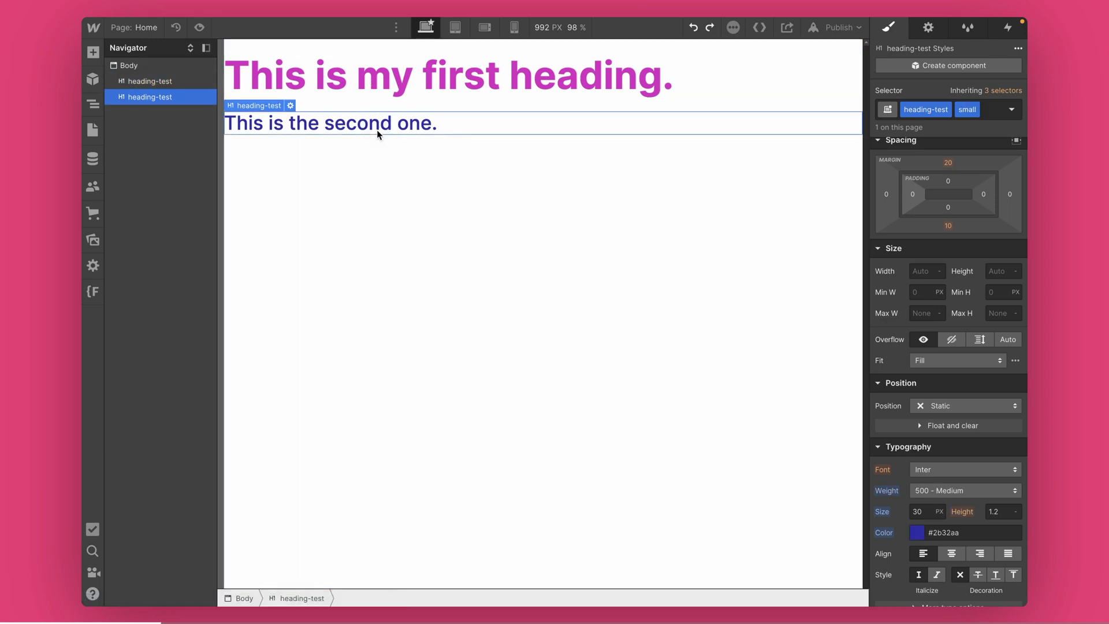
{"action": "key", "text": "Delete"}
{"action": "key", "text": "Delete"}
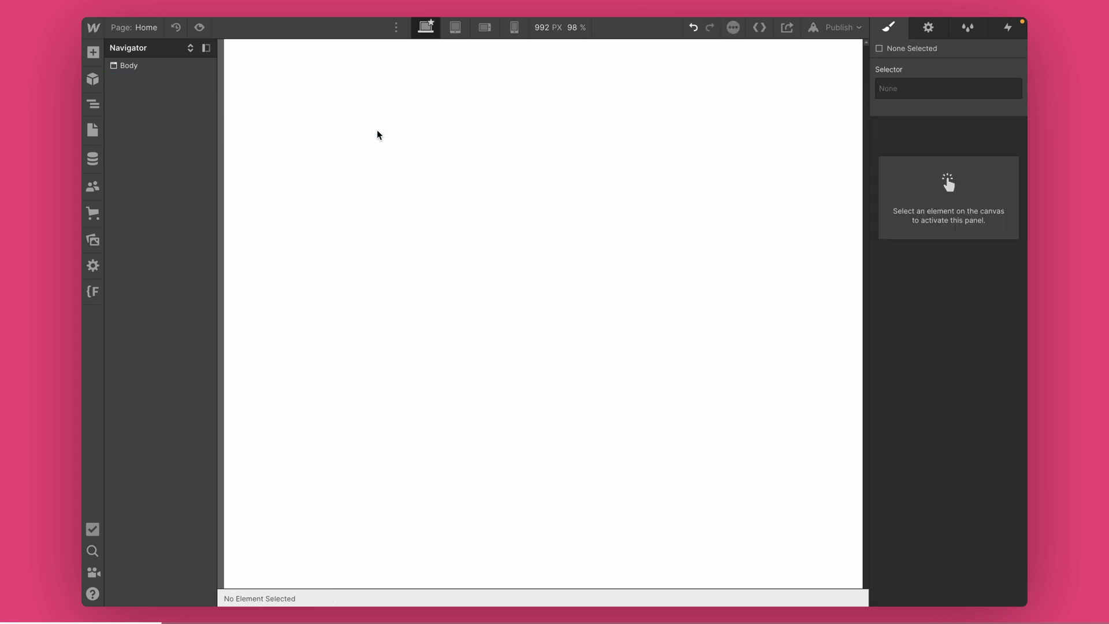
{"action": "left_click", "coordinate": [961, 31]}
{"action": "left_click", "coordinate": [997, 51]}
{"action": "left_click", "coordinate": [936, 196]}
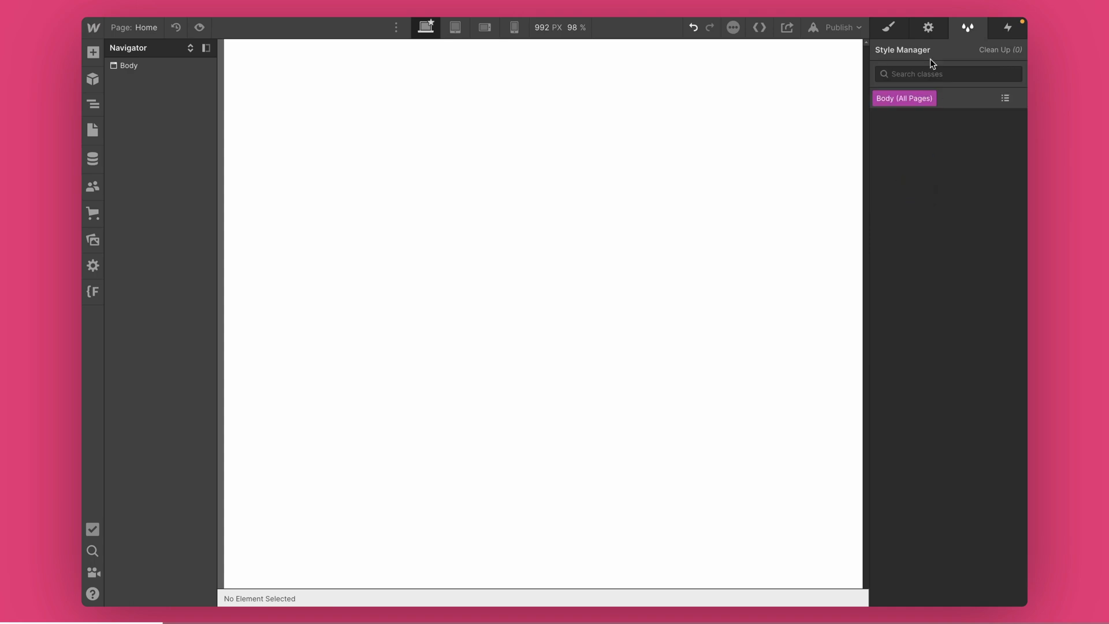
{"action": "left_click", "coordinate": [902, 32]}
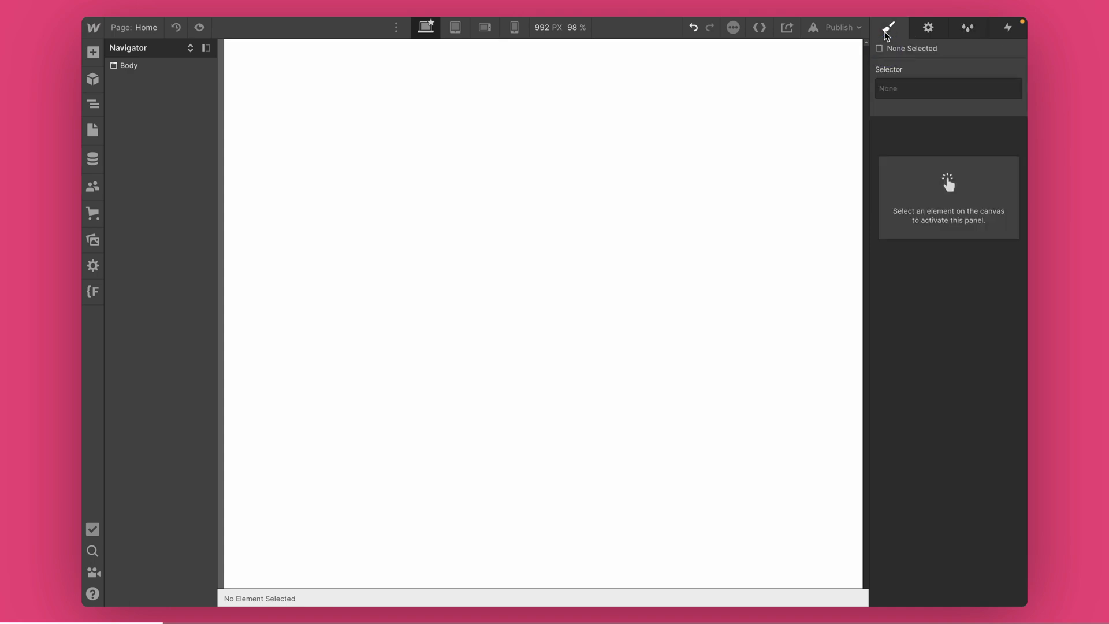
Check the landing page's header in the Figma design, return to Webflow and add a Navbar element to the Body
{"action": "left_click", "coordinate": [154, 67]}
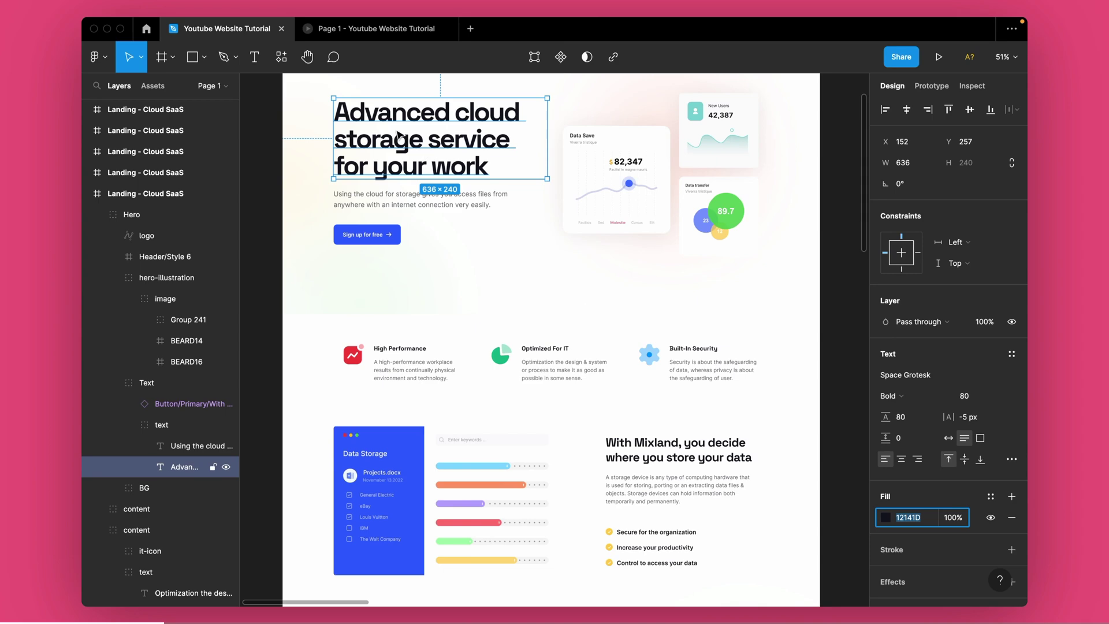
{"action": "scroll", "coordinate": [446, 173], "scroll_direction": "up", "scroll_amount": 5}
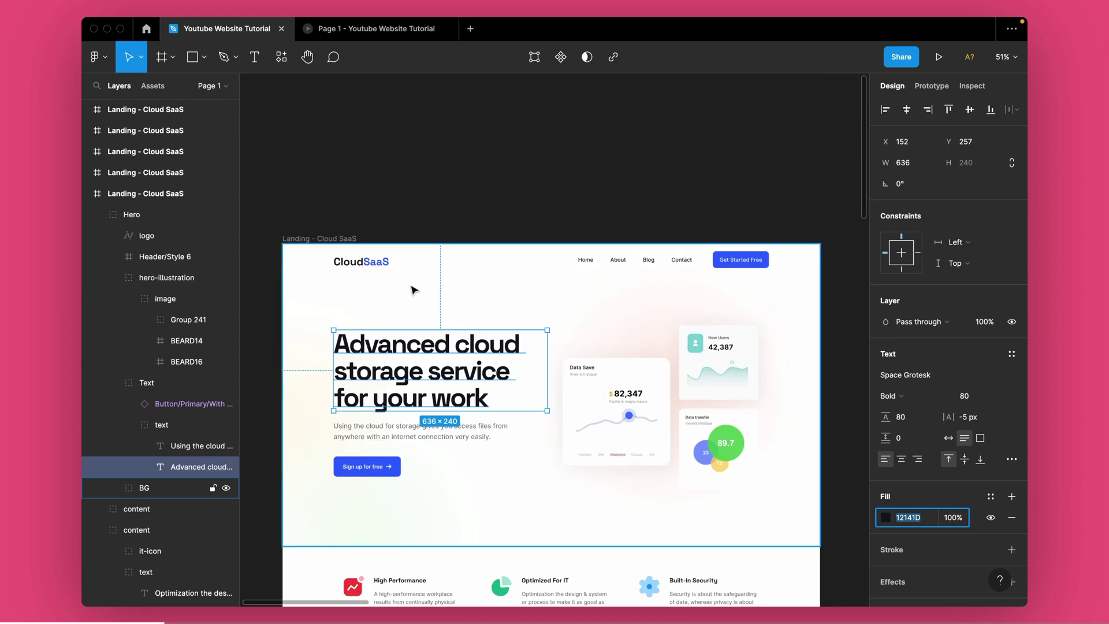
{"action": "scroll", "coordinate": [411, 290], "scroll_direction": "up", "scroll_amount": 2}
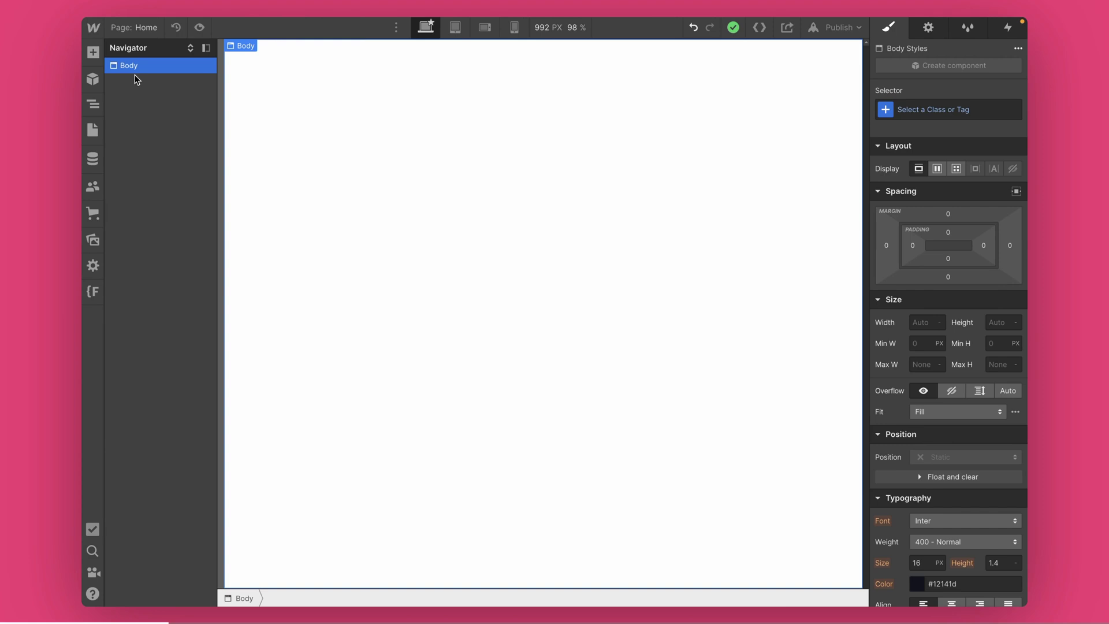
{"action": "left_click", "coordinate": [92, 52]}
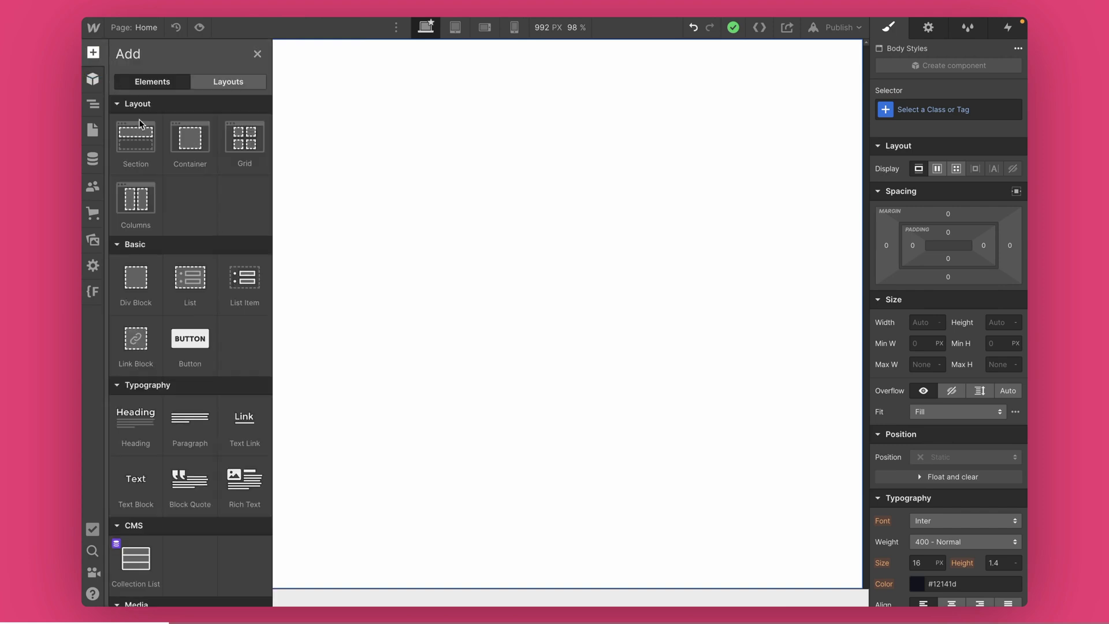
{"action": "left_click", "coordinate": [405, 152]}
{"action": "key", "text": "super+e"}
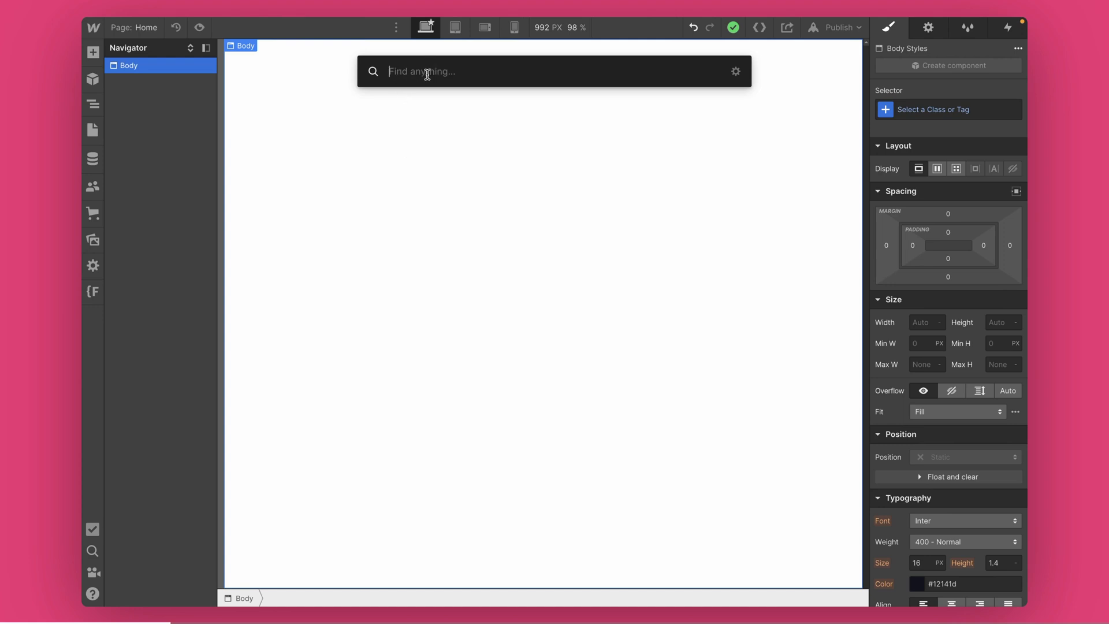
{"action": "type", "text": "na"}
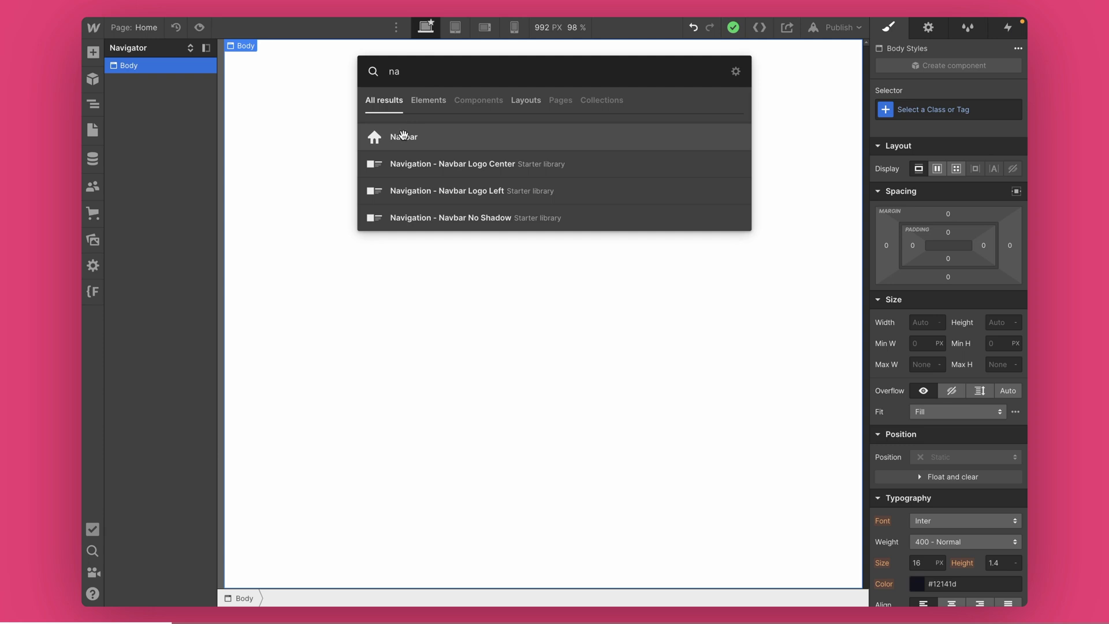
{"action": "left_click", "coordinate": [403, 136]}
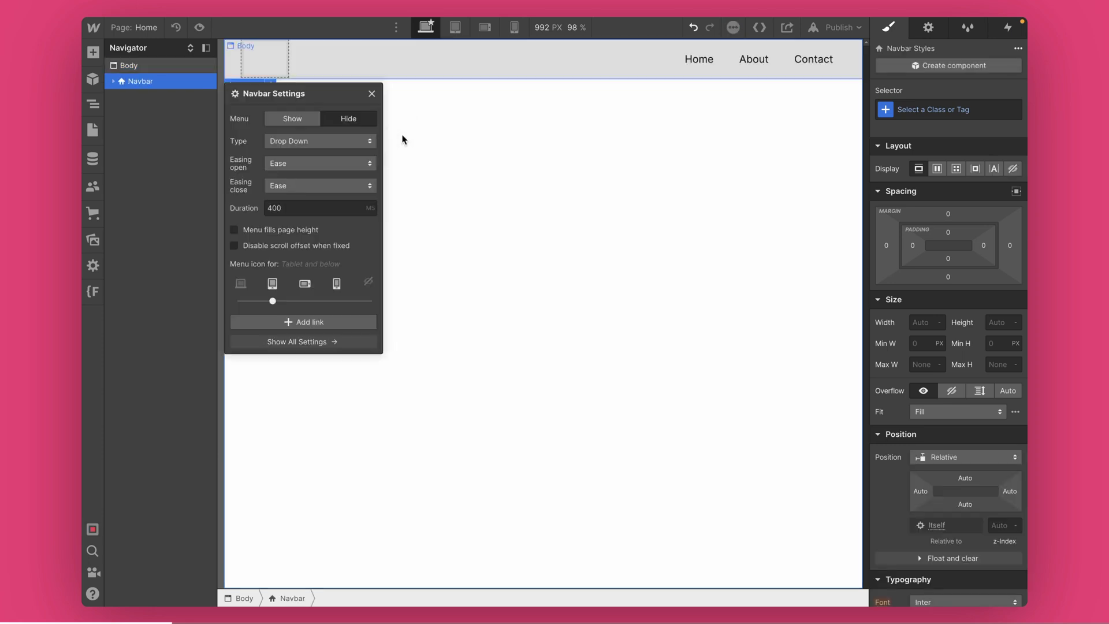
{"action": "left_click", "coordinate": [371, 91]}
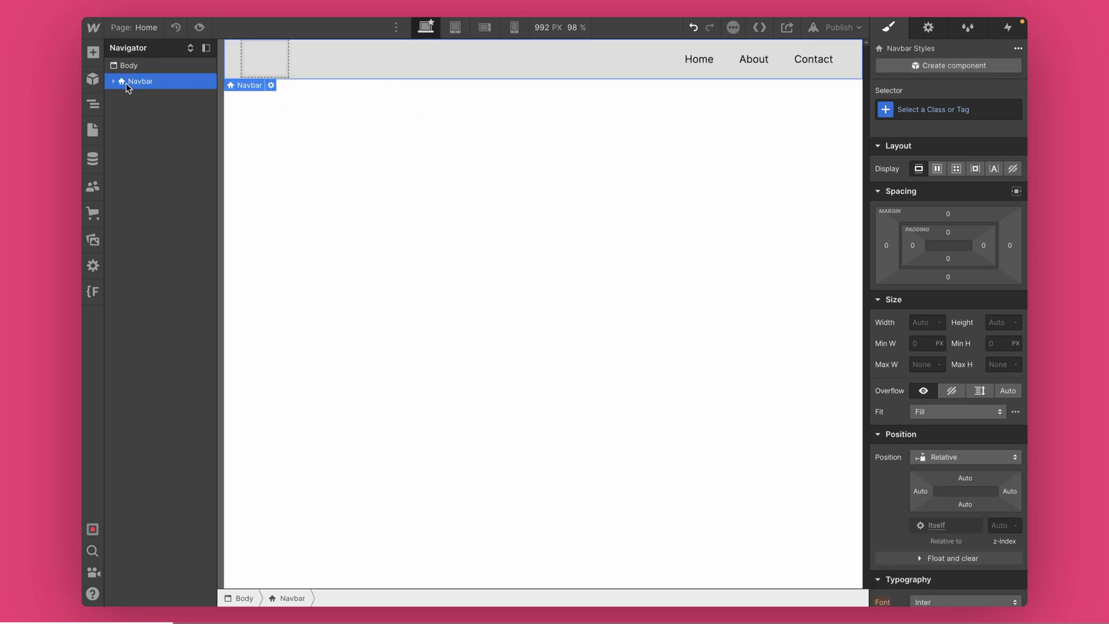
Expand the Navbar's structure and examine its Container, Brand, Nav Menu and Menu Button elements
{"action": "left_click", "coordinate": [113, 81]}
{"action": "left_click", "coordinate": [138, 99]}
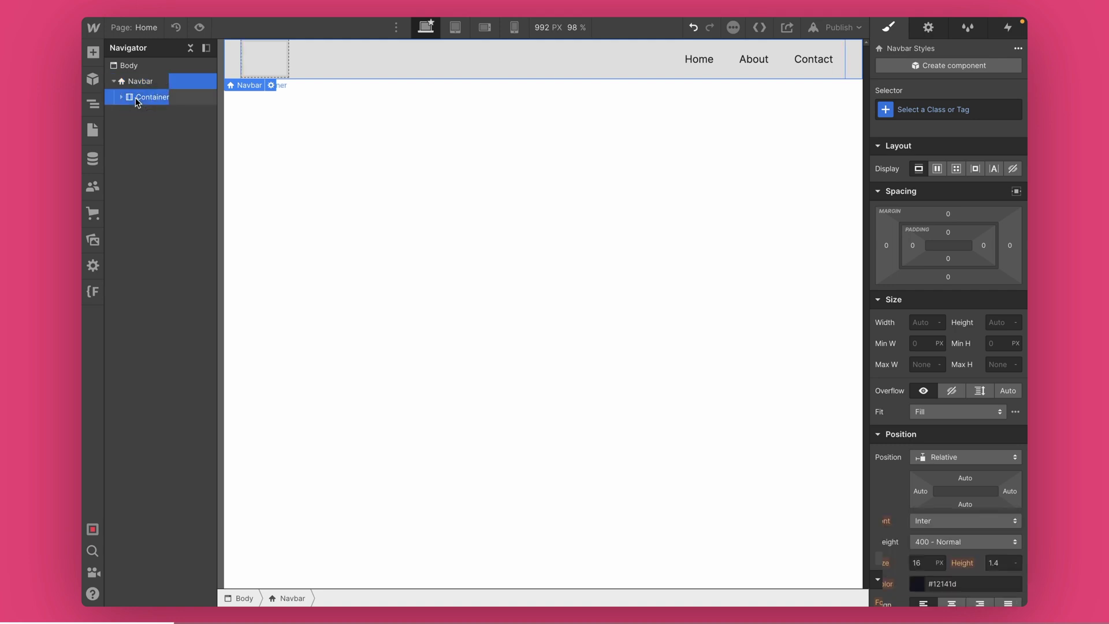
{"action": "left_click", "coordinate": [122, 97]}
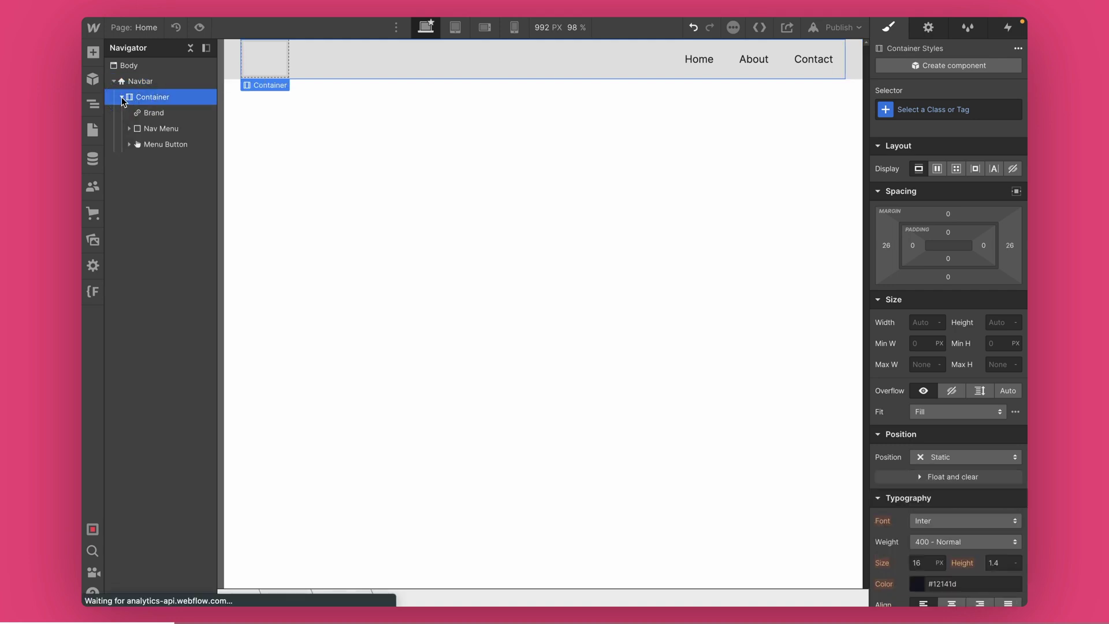
{"action": "left_click", "coordinate": [152, 115]}
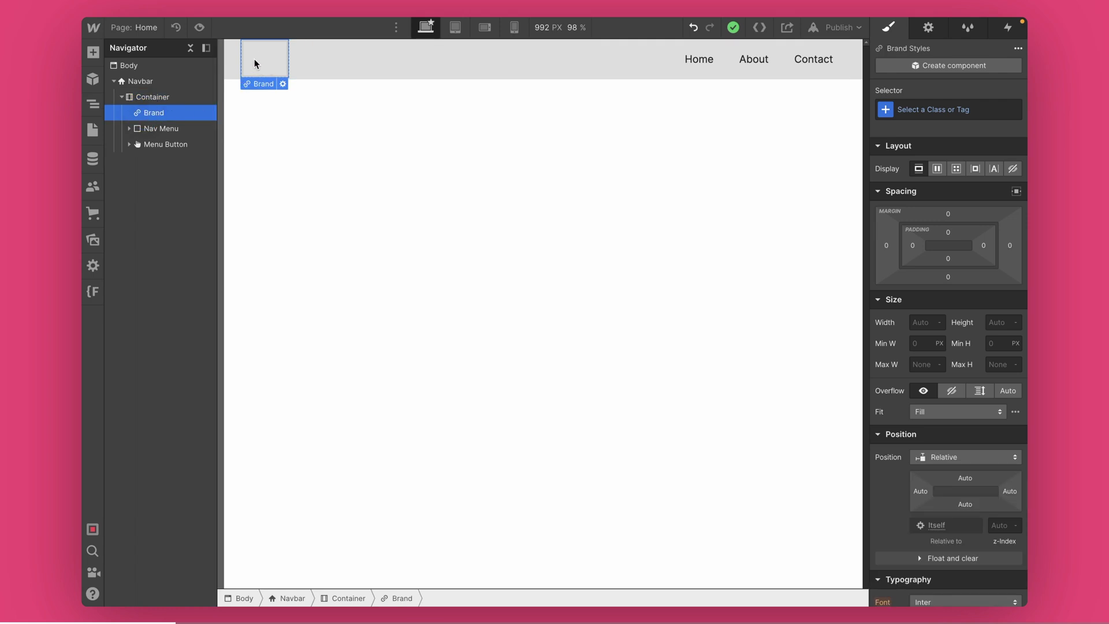
{"action": "left_click", "coordinate": [158, 128]}
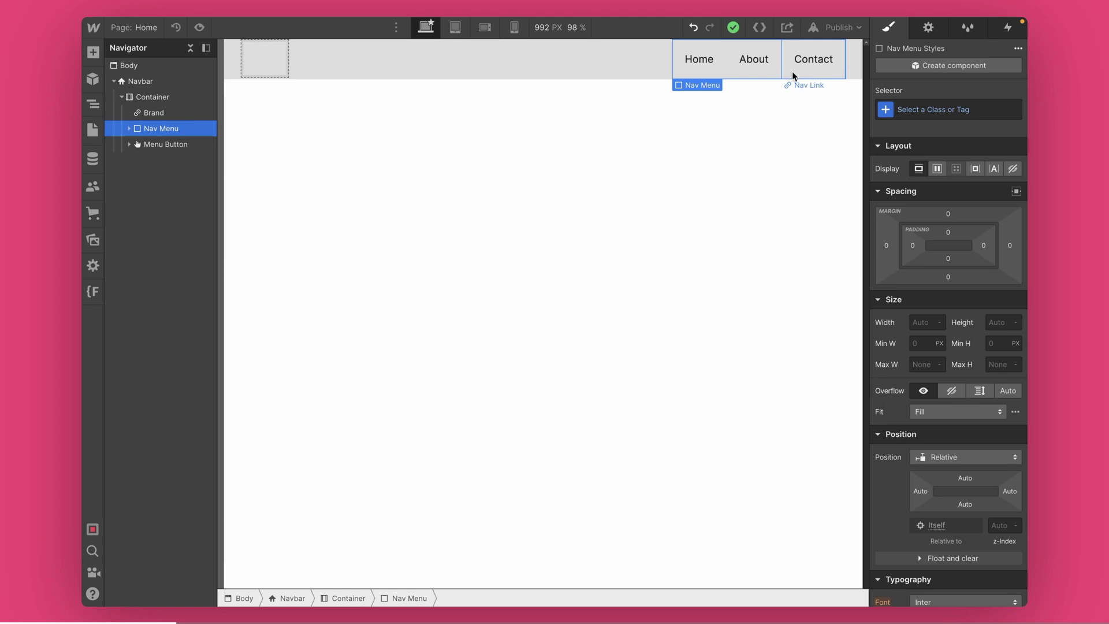
{"action": "left_click", "coordinate": [157, 144]}
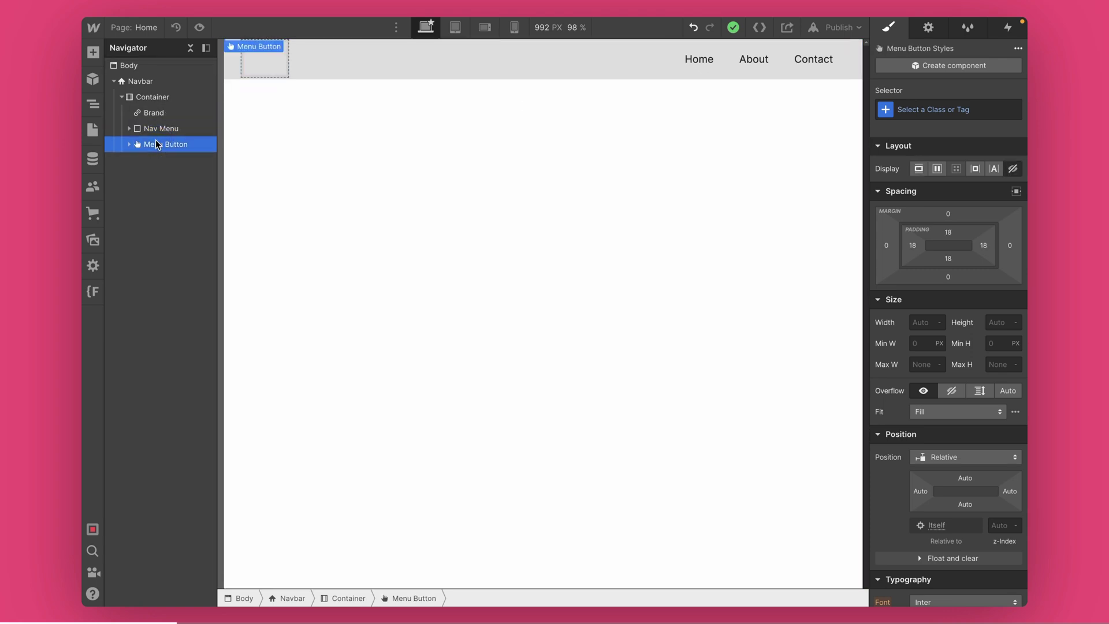
{"action": "left_click", "coordinate": [151, 96]}
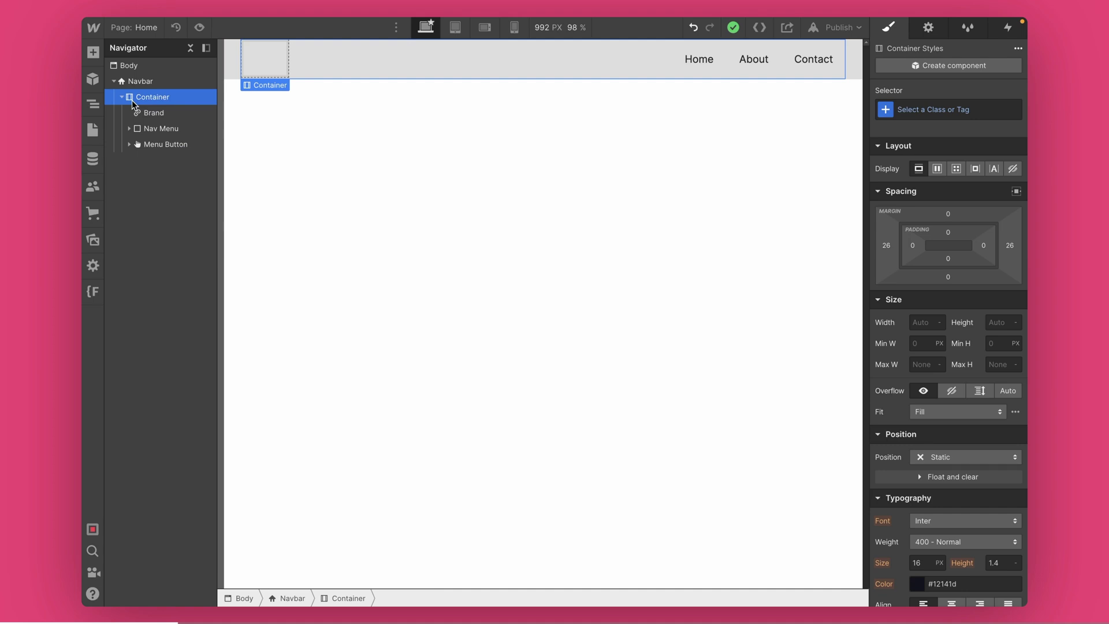
{"action": "left_click", "coordinate": [138, 85]}
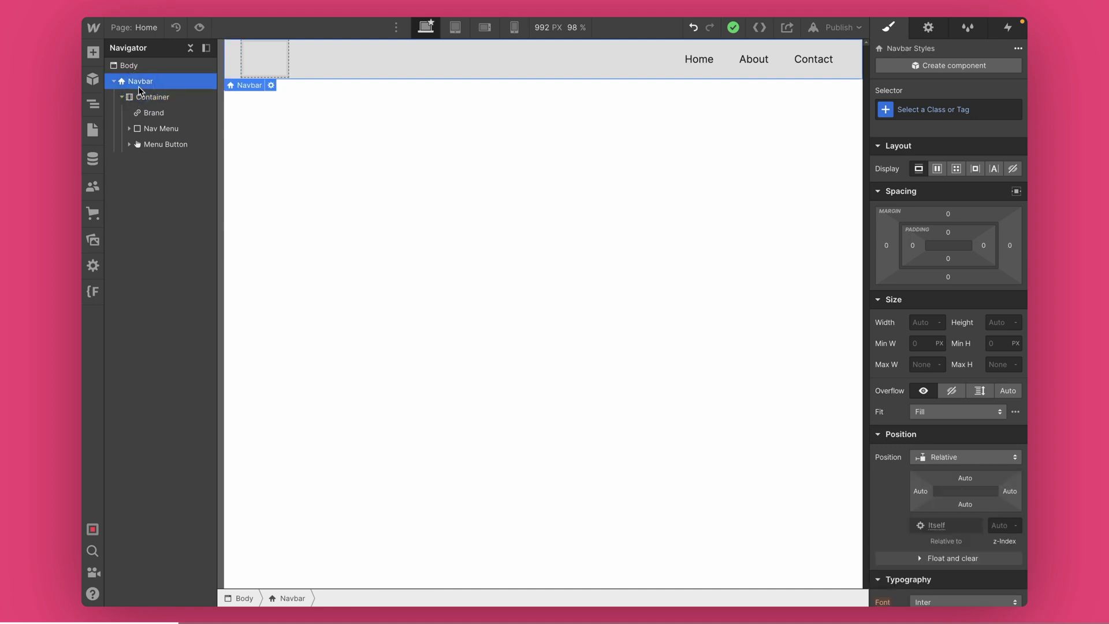
Add a Div Block and move it inside the Navbar, above the Container
{"action": "key", "text": "super+e"}
{"action": "type", "text": "div"}
{"action": "key", "text": "Return"}
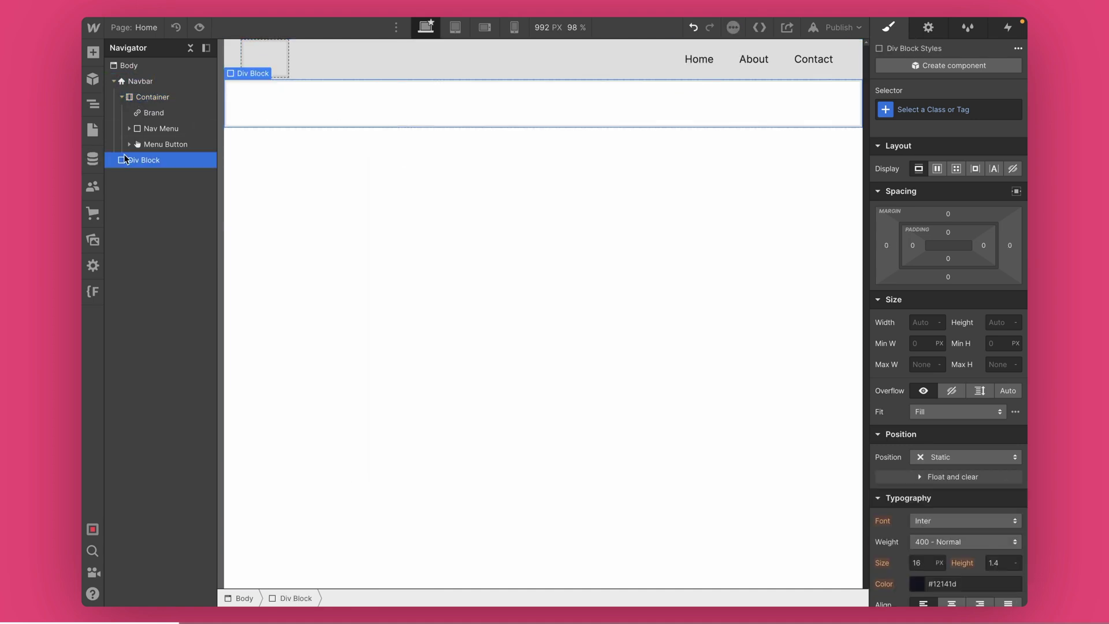
{"action": "left_click_drag", "start_coordinate": [138, 145], "coordinate": [143, 99]}
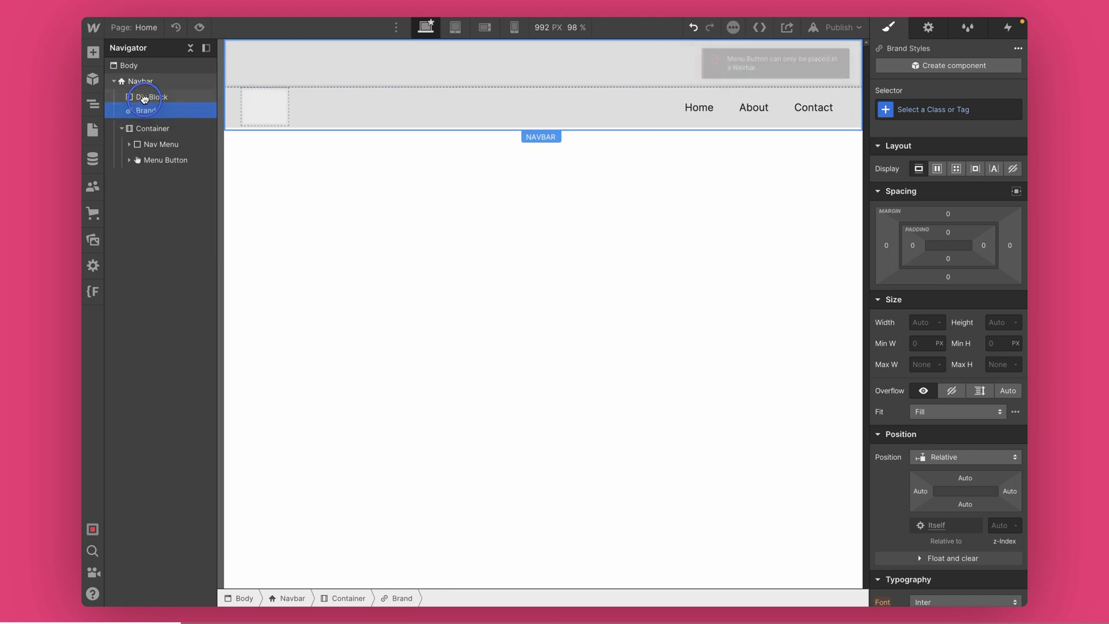
Nest the Brand, Nav Menu and Menu Button inside the Navbar's Div Block and delete the empty Container
{"action": "left_click_drag", "start_coordinate": [153, 144], "coordinate": [154, 105]}
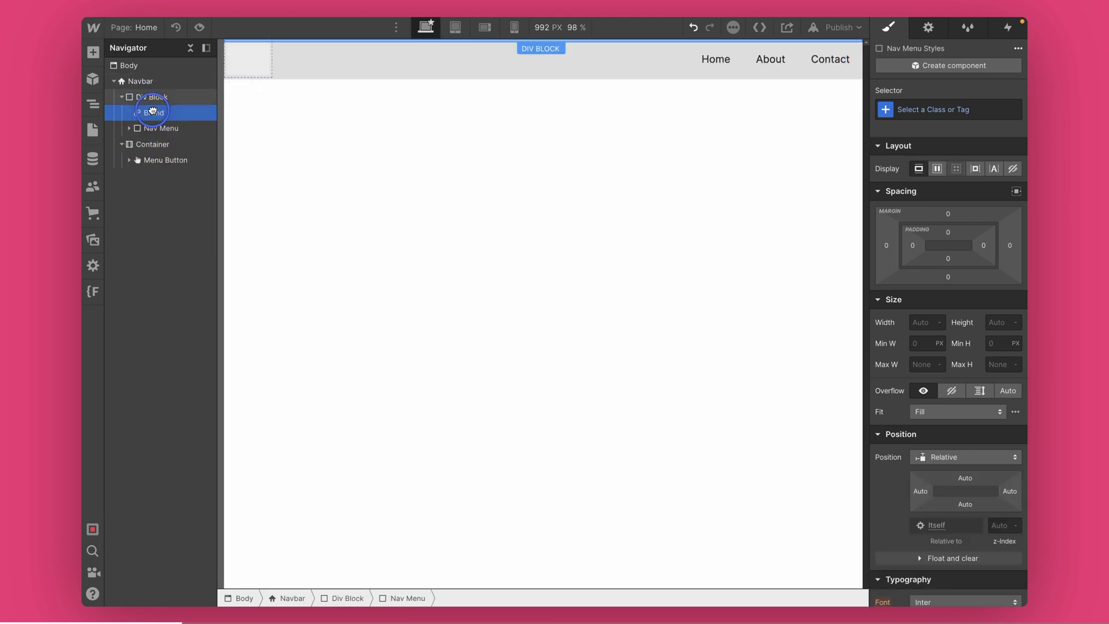
{"action": "mouse_move", "coordinate": [159, 159]}
{"action": "left_mouse_down"}
{"action": "mouse_move", "coordinate": [151, 118]}
{"action": "mouse_move", "coordinate": [148, 141]}
{"action": "left_mouse_up"}
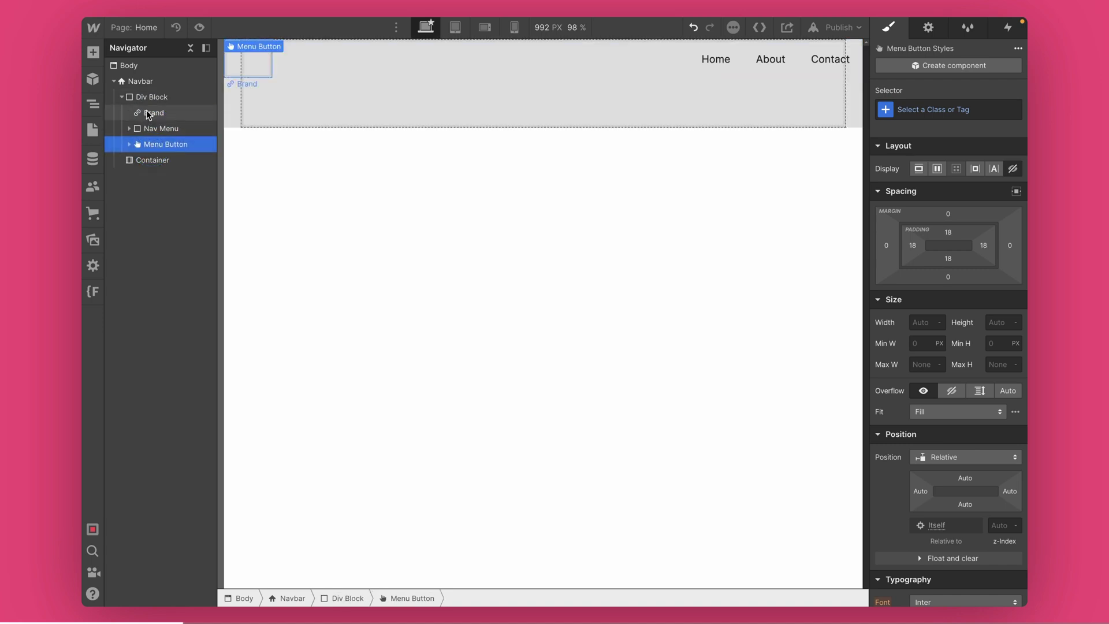
{"action": "left_click", "coordinate": [147, 161]}
{"action": "key", "text": "Delete"}
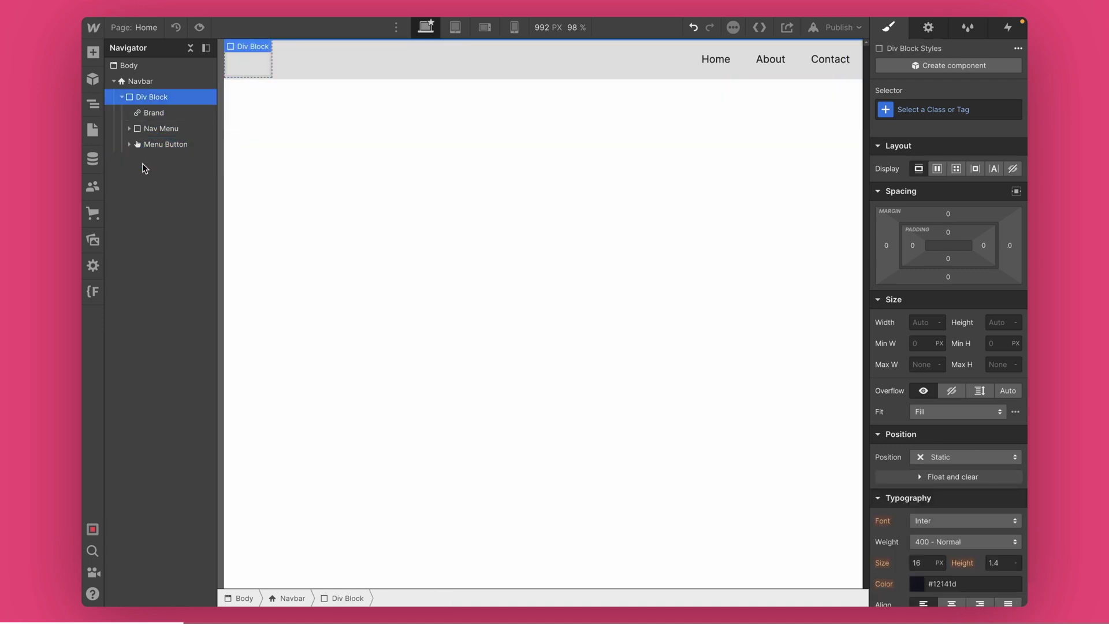
Examine the Navbar's rebuilt structure, going through the Div Block, Brand, Nav Menu and Menu Button elements
{"action": "left_click", "coordinate": [118, 146]}
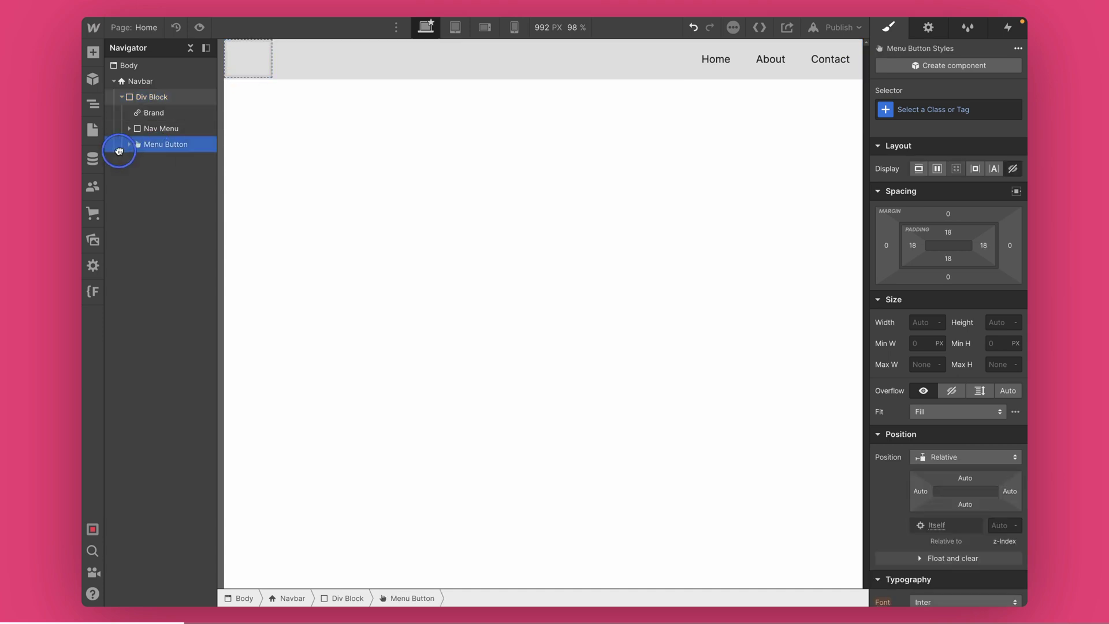
{"action": "left_click", "coordinate": [122, 96]}
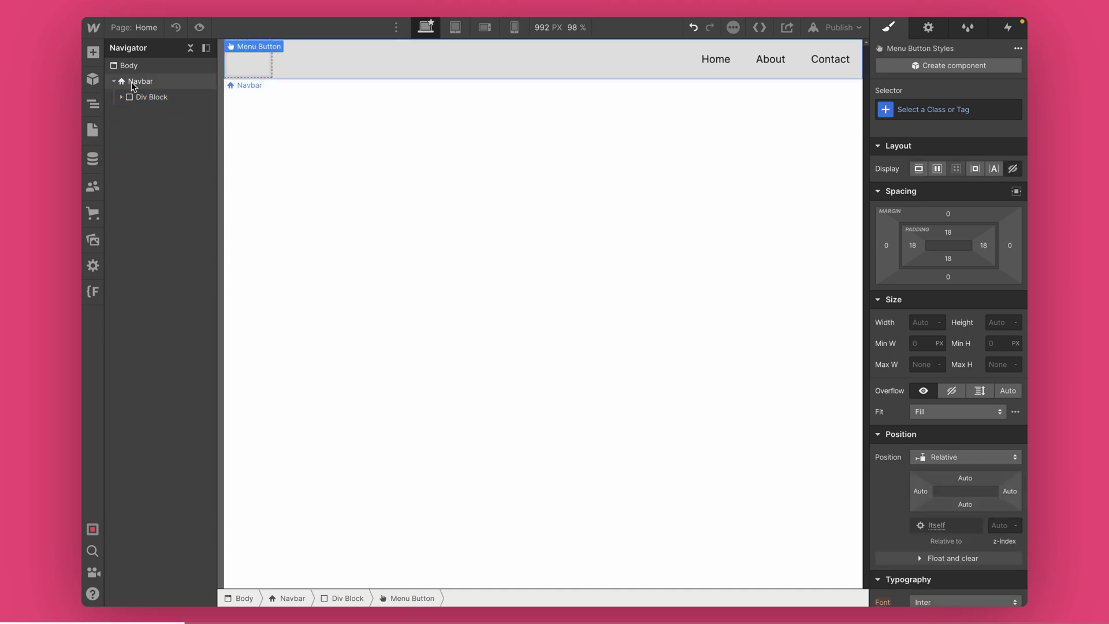
{"action": "left_click", "coordinate": [131, 83]}
{"action": "left_click", "coordinate": [122, 97]}
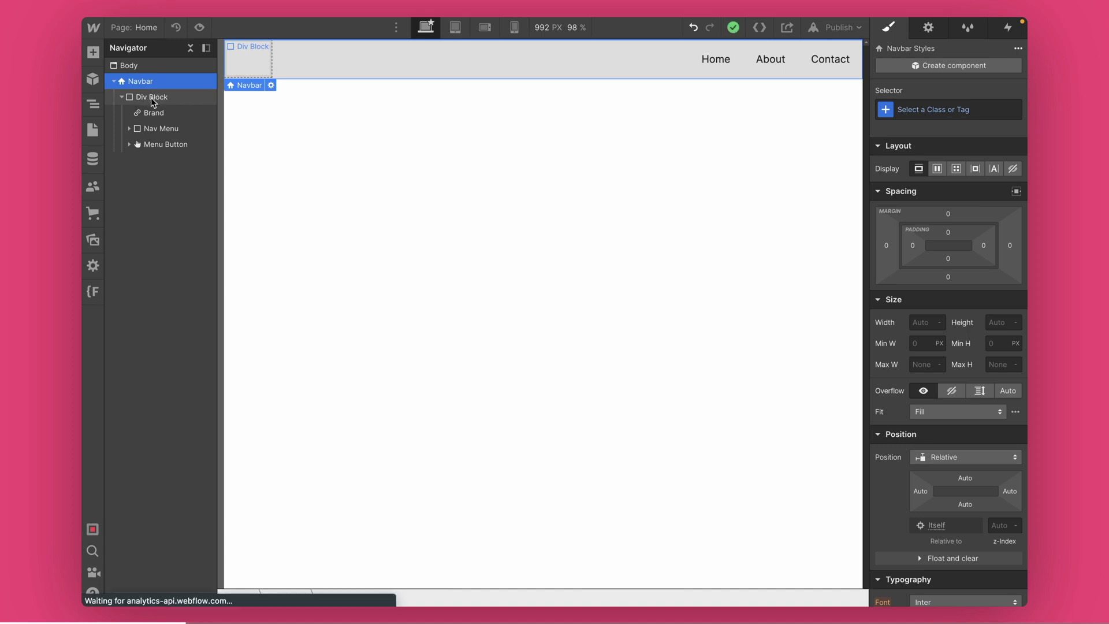
{"action": "left_click", "coordinate": [153, 99]}
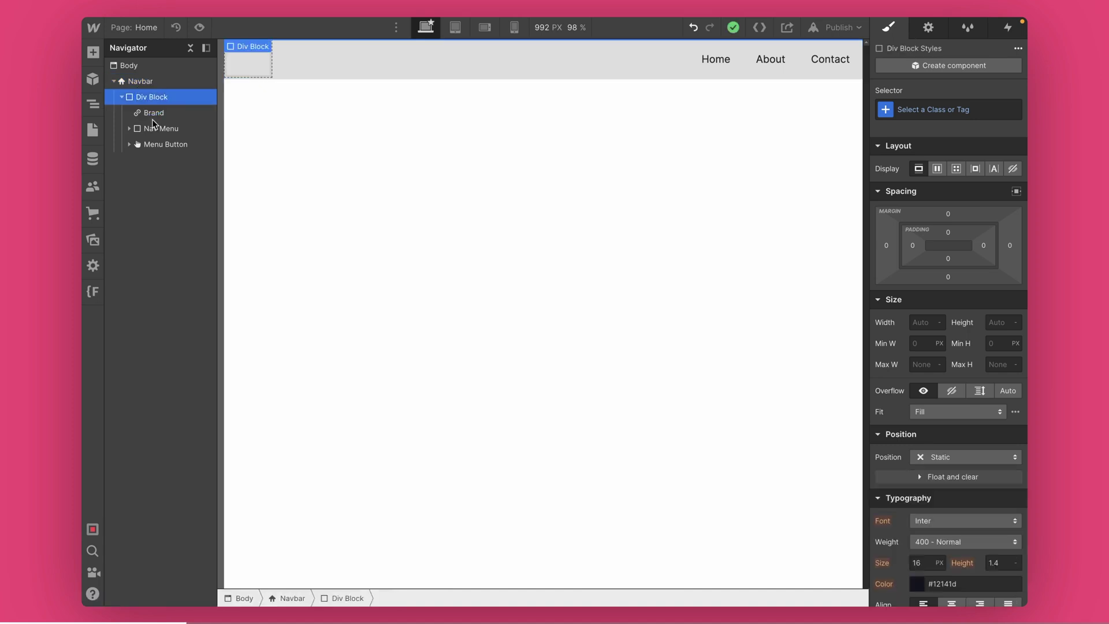
{"action": "left_click", "coordinate": [154, 113]}
{"action": "left_click", "coordinate": [165, 129]}
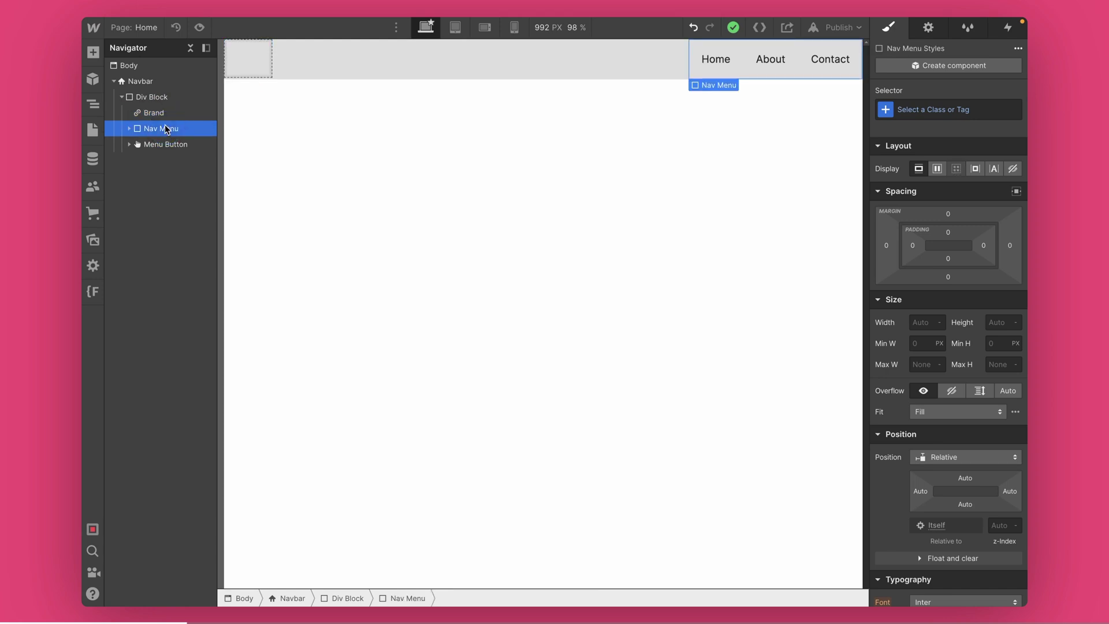
{"action": "left_click", "coordinate": [152, 97]}
Create the class navbar on the Navbar element
{"action": "left_click", "coordinate": [156, 84]}
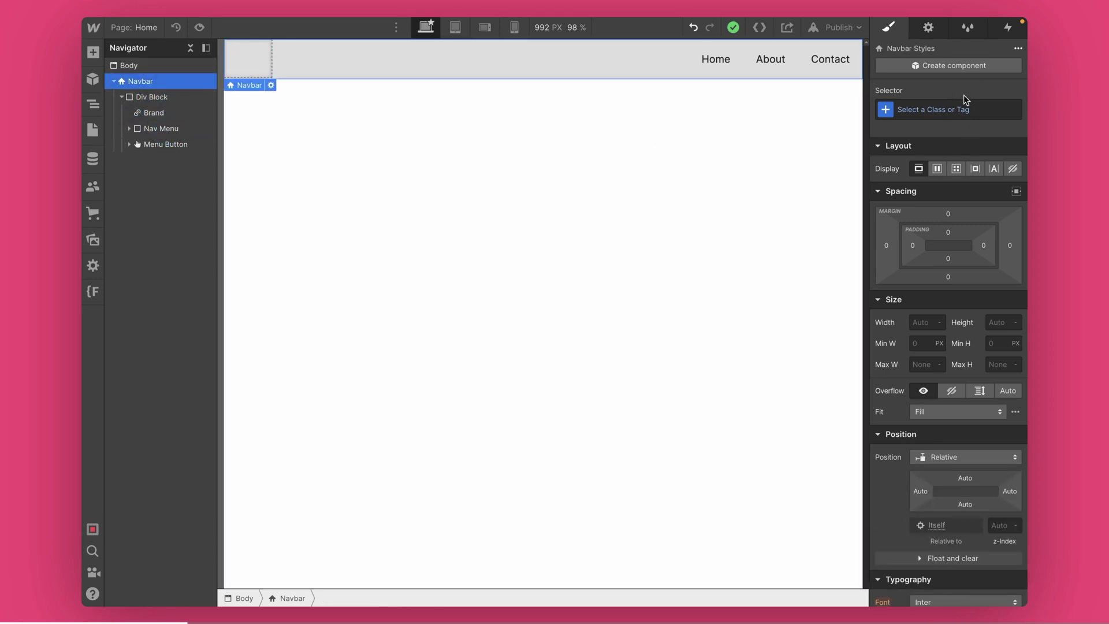
{"action": "left_click", "coordinate": [943, 109]}
{"action": "type", "text": "navbar"}
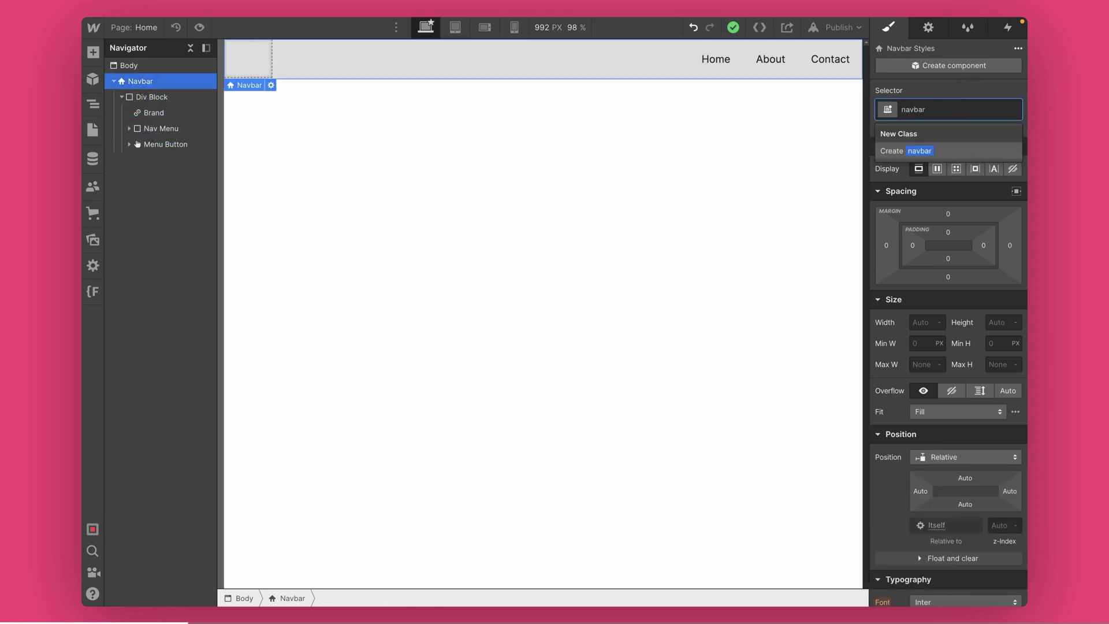
{"action": "key", "text": "Return"}
{"action": "scroll", "coordinate": [920, 272], "scroll_direction": "down", "scroll_amount": 1}
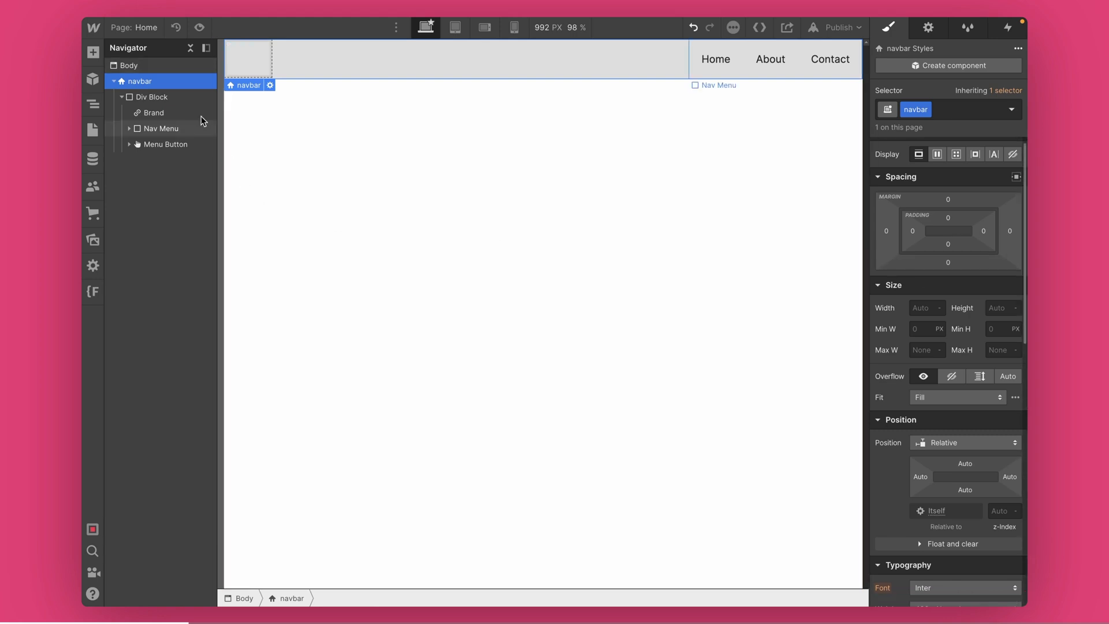
Create the class site-wrapper on the Div Block inside the navbar and preview the page briefly
{"action": "left_click", "coordinate": [169, 97]}
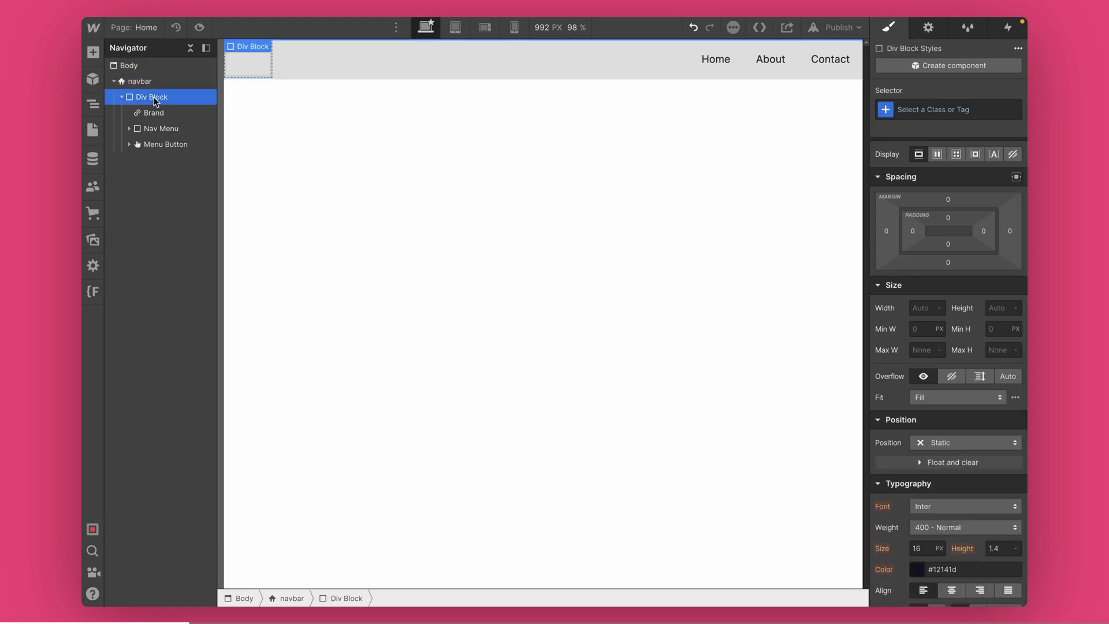
{"action": "left_click", "coordinate": [937, 109]}
{"action": "type", "text": "site-wrapper"}
{"action": "key", "text": "Return"}
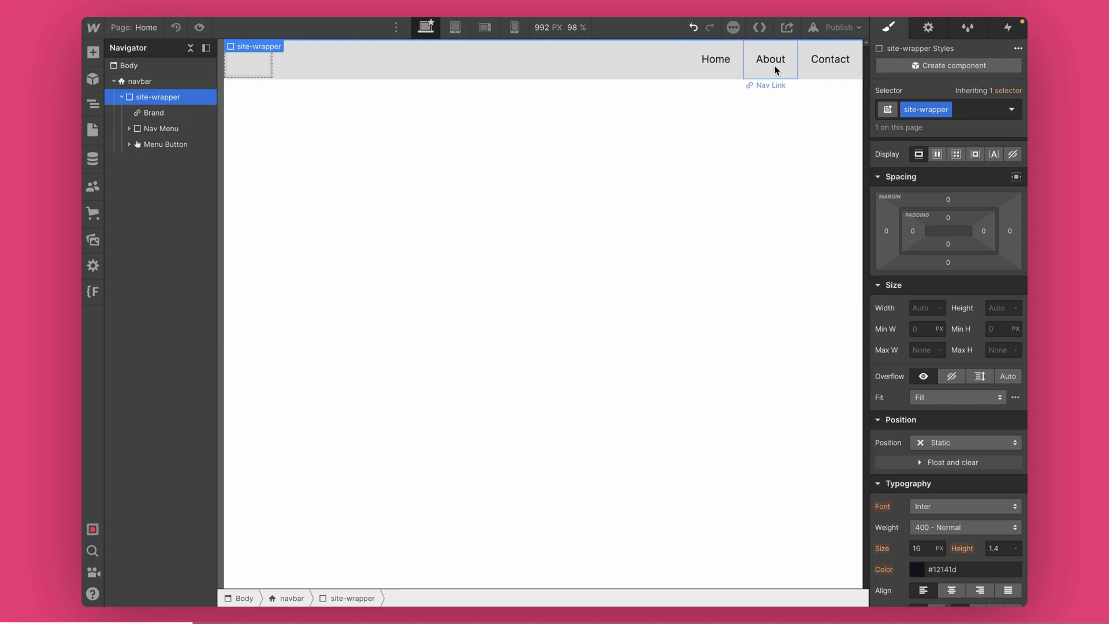
{"action": "left_click", "coordinate": [199, 27]}
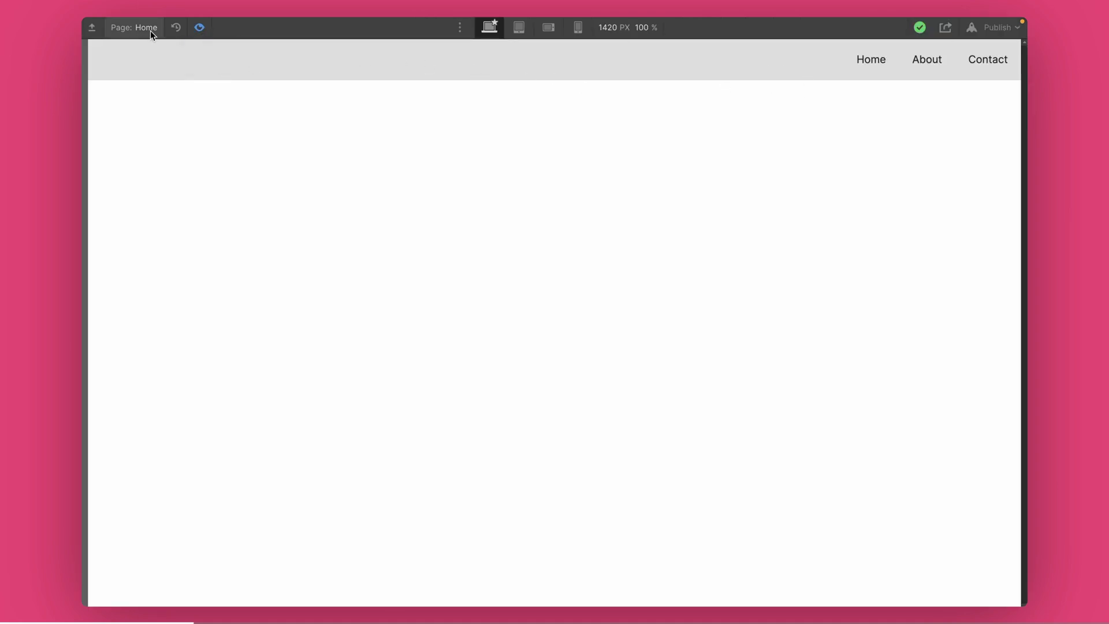
{"action": "left_click", "coordinate": [200, 27]}
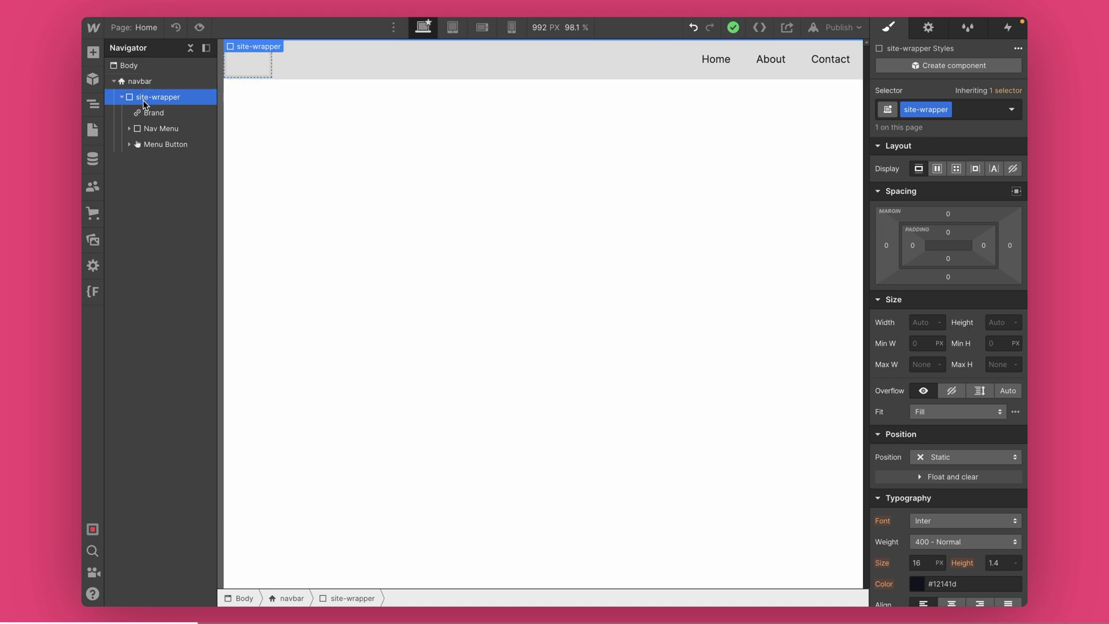
Set the site-wrapper's width to 100% and max width to 1280 px, and centre it with automatic side margins
{"action": "left_click", "coordinate": [122, 97]}
{"action": "left_click", "coordinate": [923, 365]}
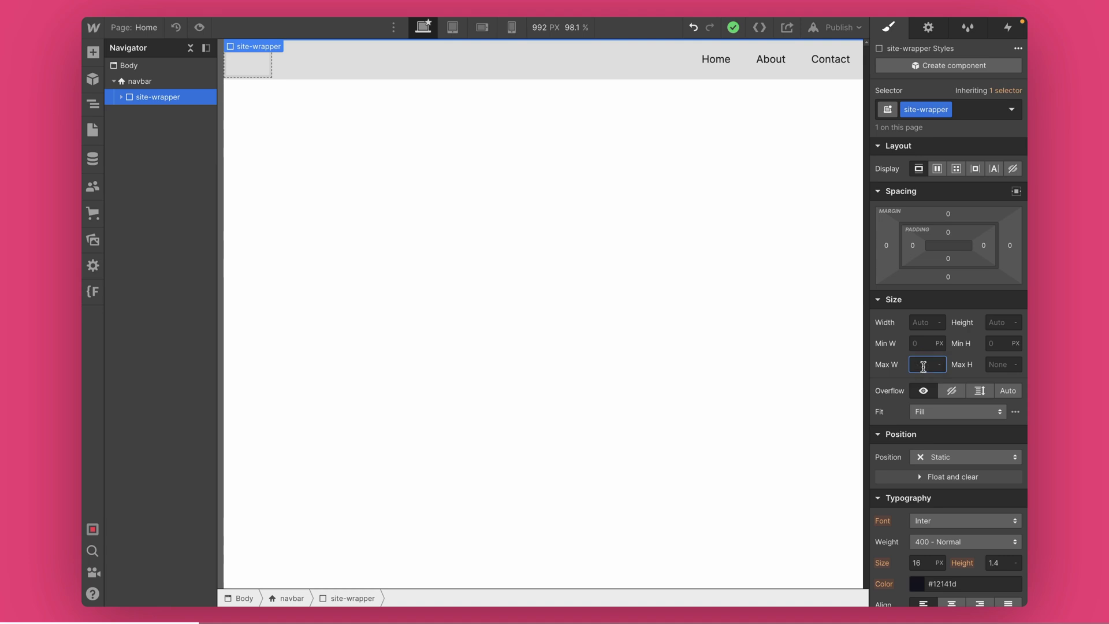
{"action": "left_click", "coordinate": [921, 324]}
{"action": "type", "text": "100%"}
{"action": "key", "text": "Return"}
{"action": "left_click", "coordinate": [921, 364]}
{"action": "left_click", "coordinate": [1016, 192]}
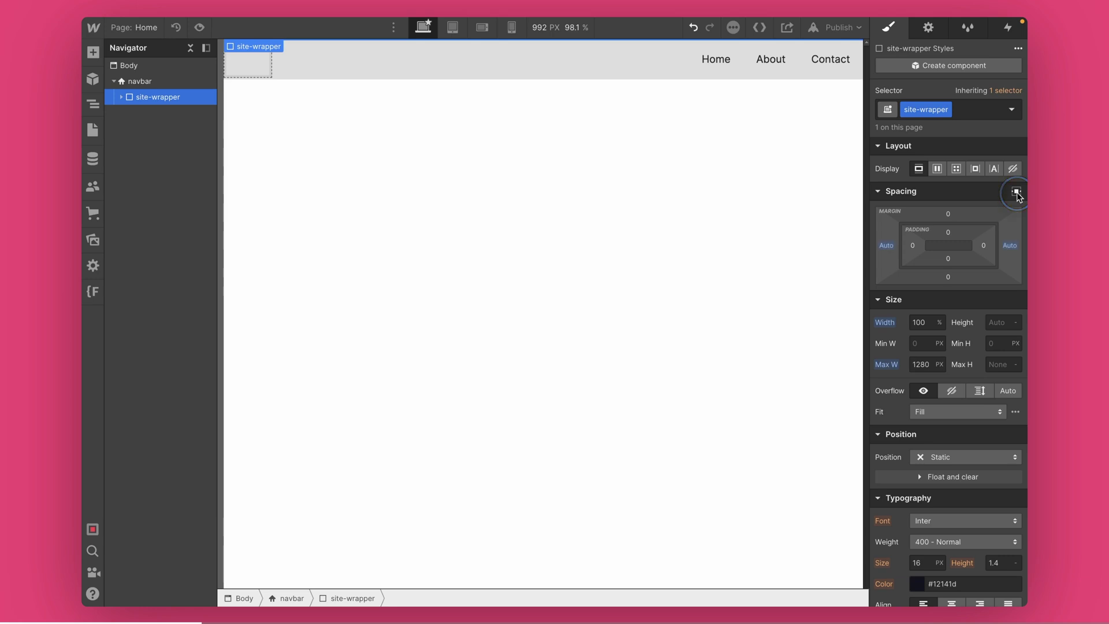
Set the site-wrapper's left and right padding to 20 px each
{"action": "left_click", "coordinate": [912, 246]}
{"action": "type", "text": "20"}
{"action": "key", "text": "Return"}
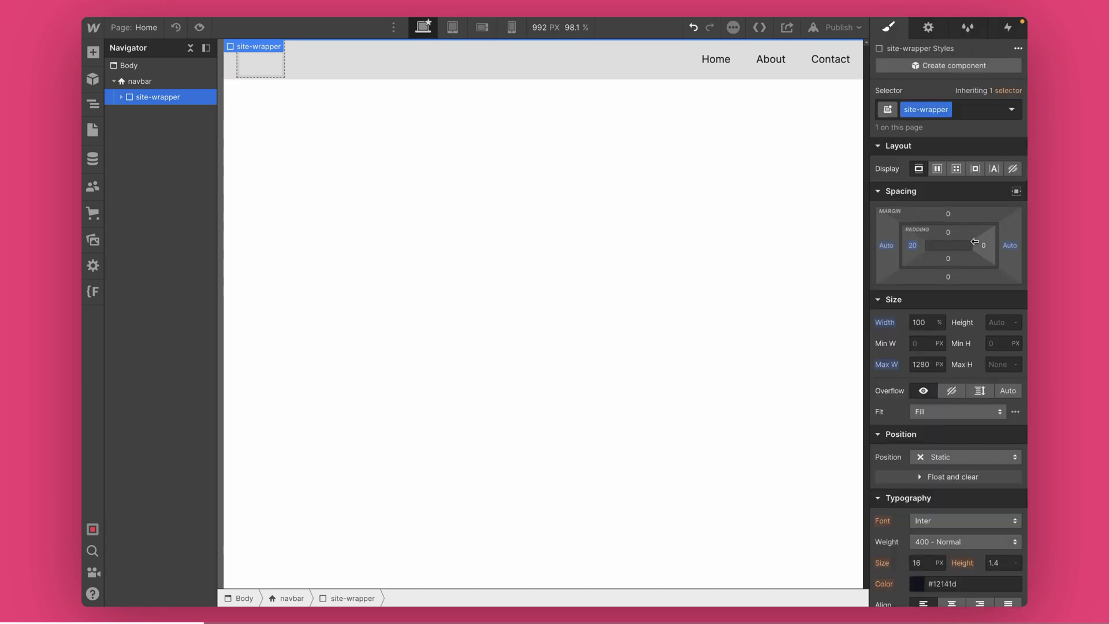
{"action": "left_click", "coordinate": [987, 246]}
{"action": "type", "text": "20"}
{"action": "key", "text": "Return"}
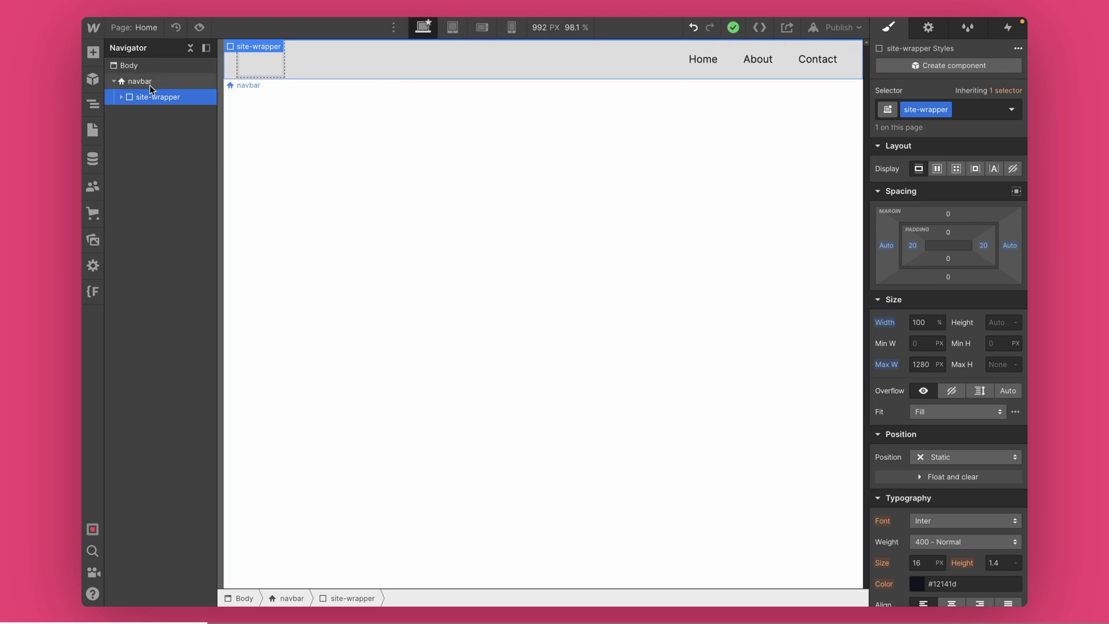
Add an Image element inside the navbar's Brand link
{"action": "left_click", "coordinate": [121, 96]}
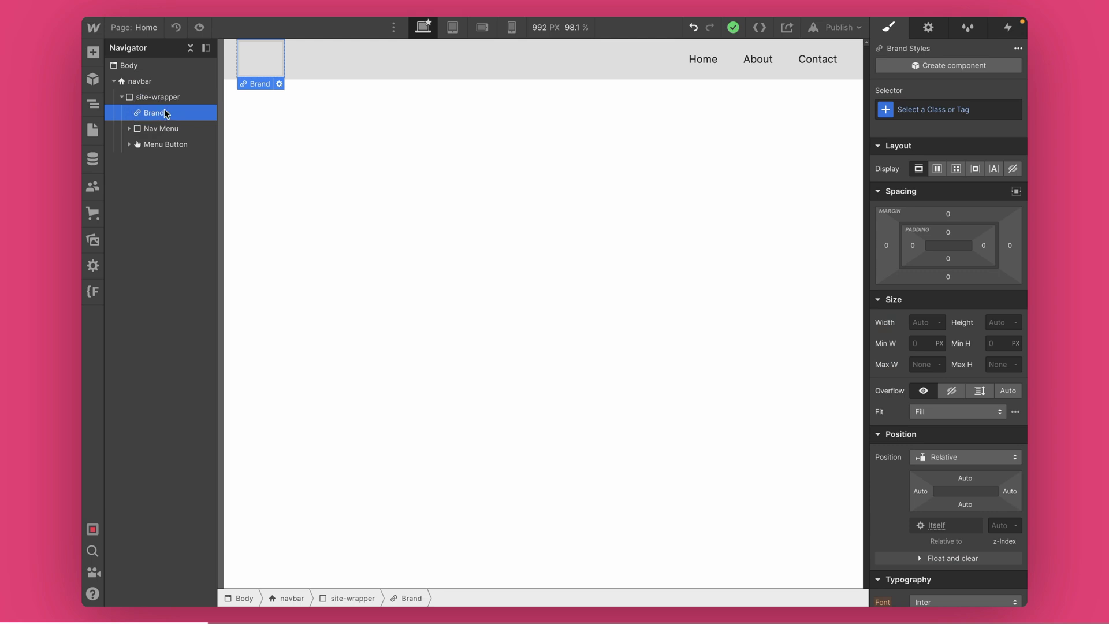
{"action": "key", "text": "super+e"}
{"action": "type", "text": "im"}
{"action": "key", "text": "Return"}
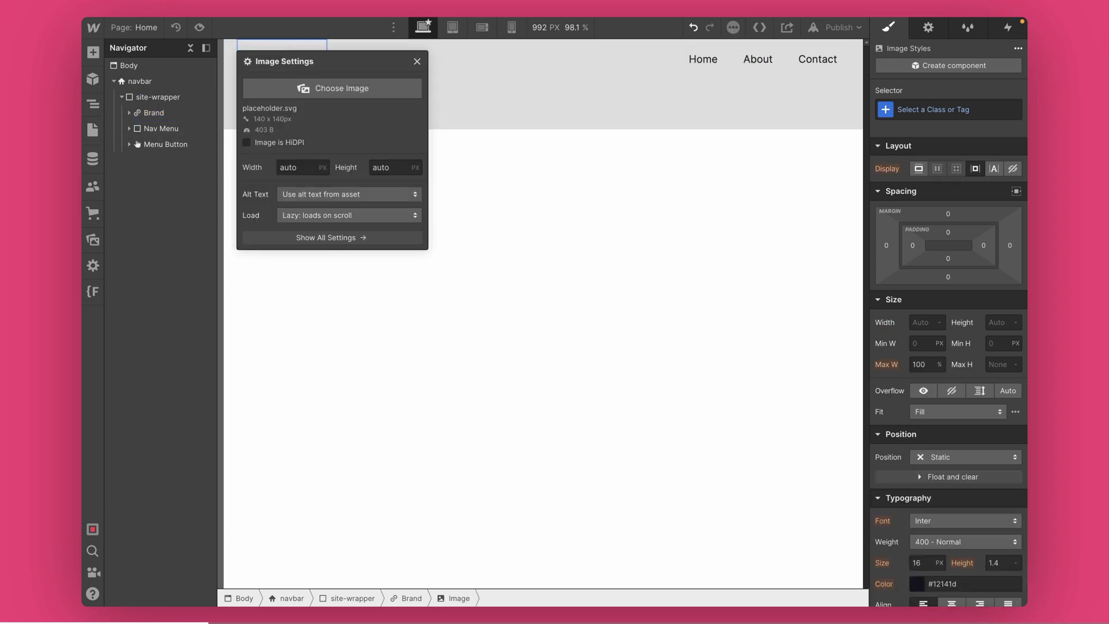
Find logo.svg in the site's assets, use it as the Brand image and close the image settings
{"action": "left_click", "coordinate": [330, 171]}
{"action": "left_click", "coordinate": [209, 112]}
{"action": "type", "text": "log"}
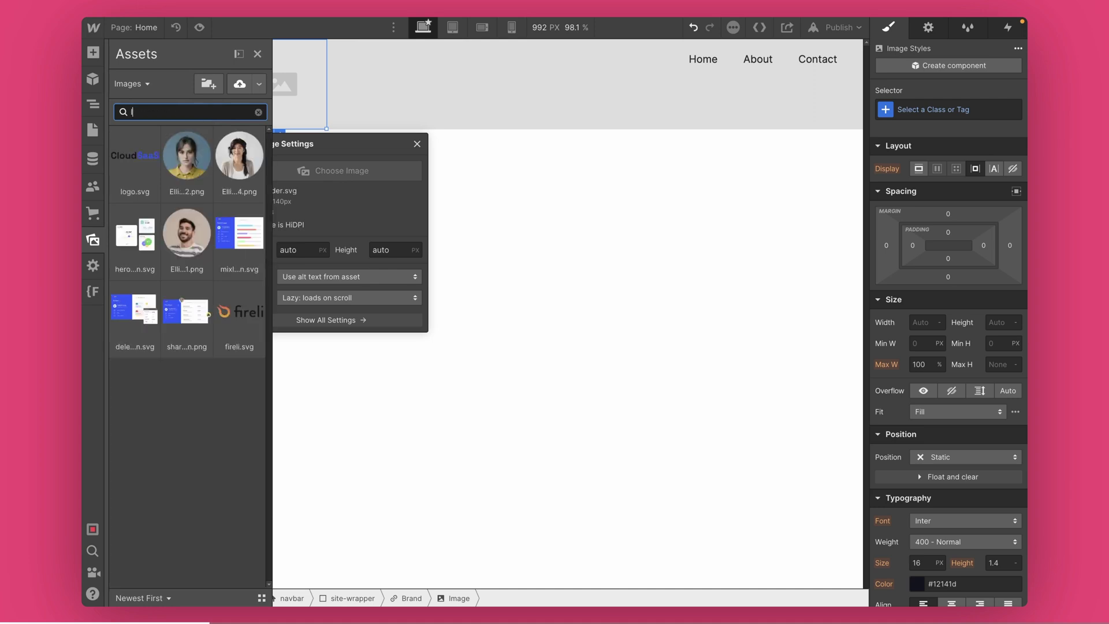
{"action": "left_click", "coordinate": [135, 162]}
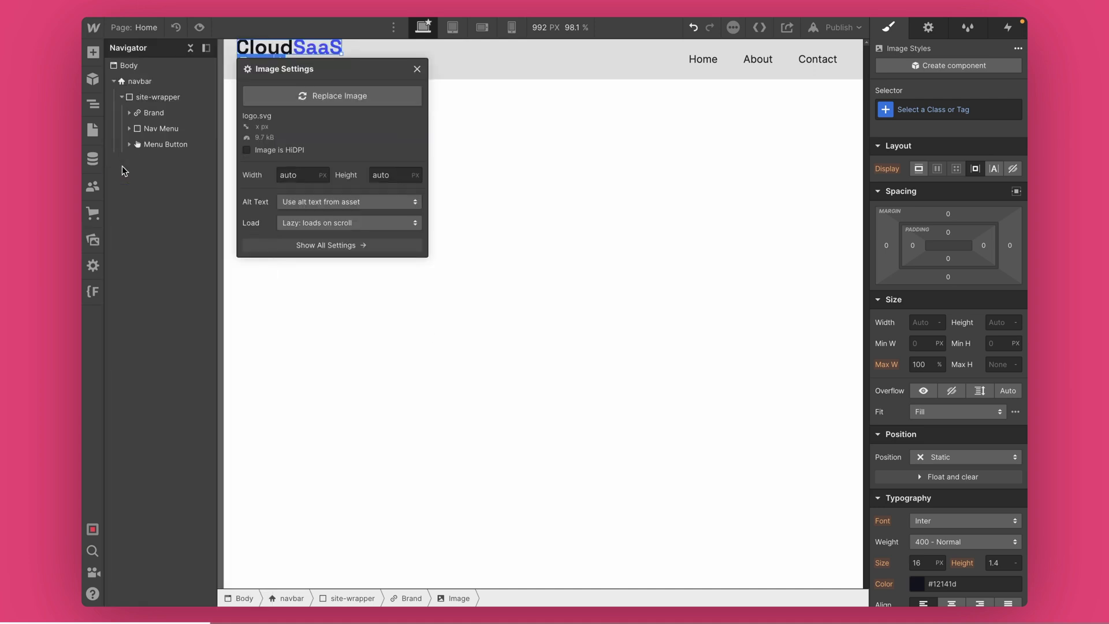
{"action": "left_click", "coordinate": [415, 71]}
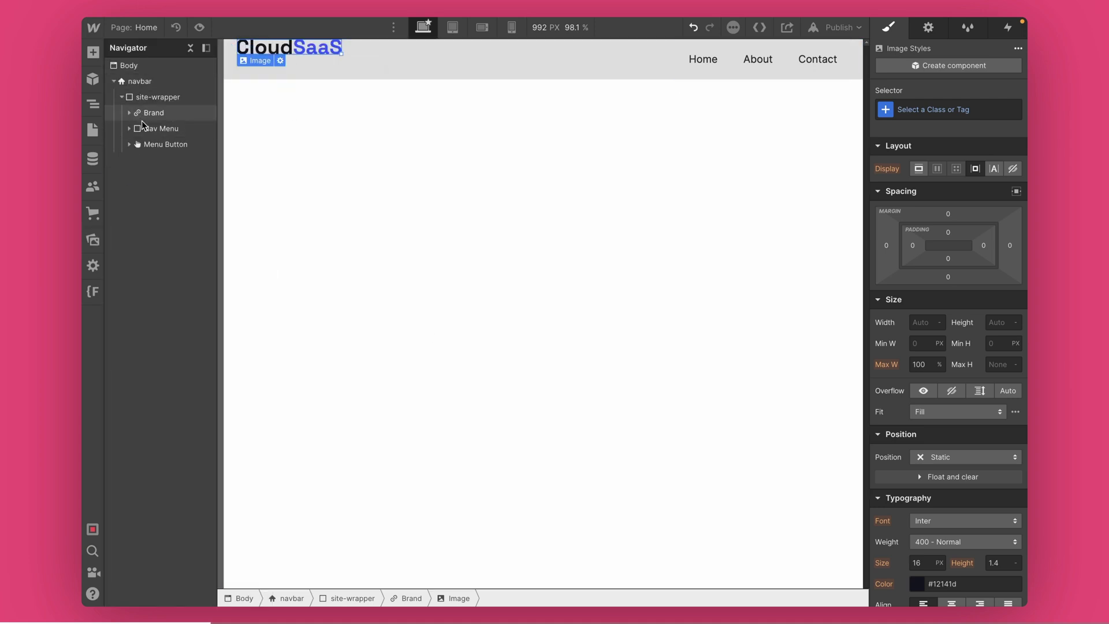
Duplicate the About link in the Nav Menu and change the copy's text to Blog
{"action": "left_click", "coordinate": [161, 128]}
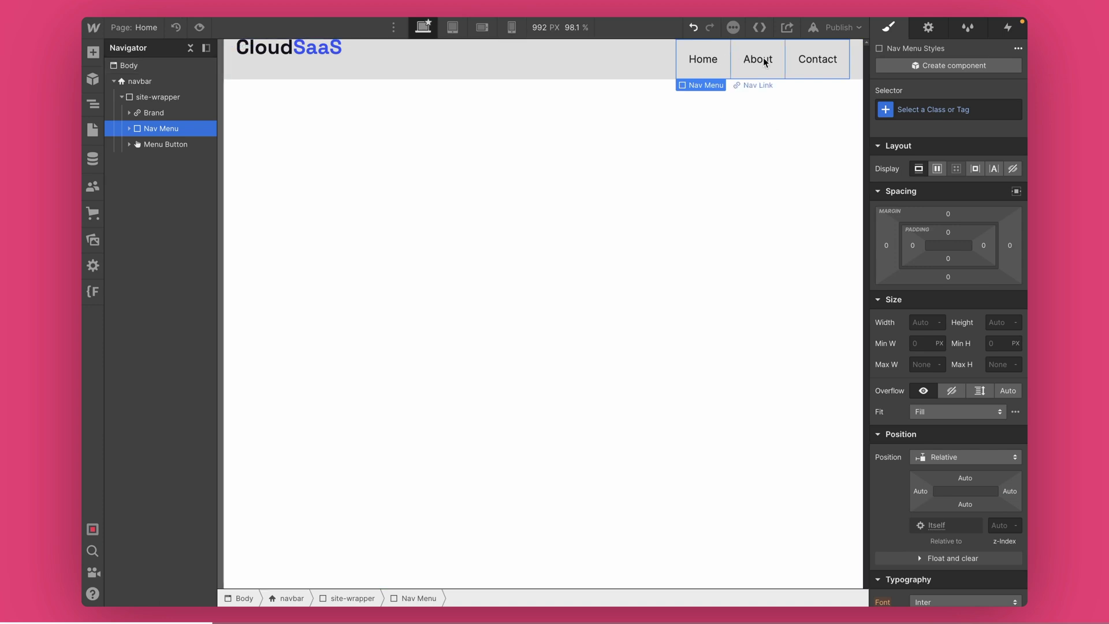
{"action": "double_click", "coordinate": [820, 60]}
{"action": "left_click", "coordinate": [777, 64]}
{"action": "key", "text": "ctrl+d"}
{"action": "left_click", "coordinate": [761, 67]}
{"action": "double_click", "coordinate": [760, 68]}
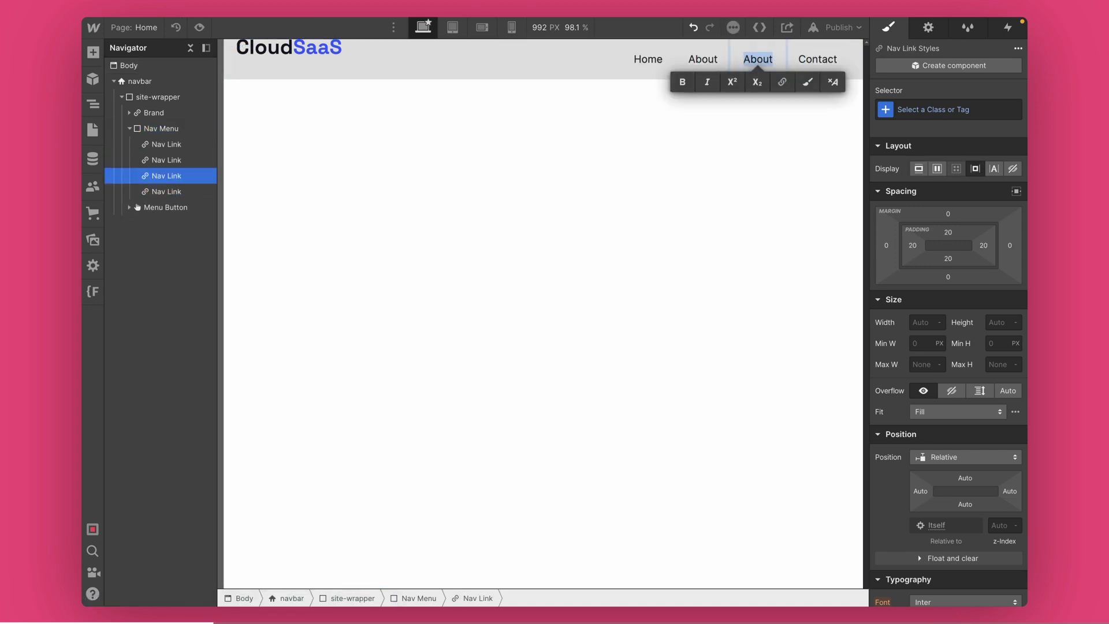
{"action": "type", "text": "Blog"}
{"action": "left_click", "coordinate": [772, 91]}
Compare the nav links with the header in the Figma design, return to Webflow and inspect the Home link and Nav Menu styles
{"action": "left_click", "coordinate": [811, 61]}
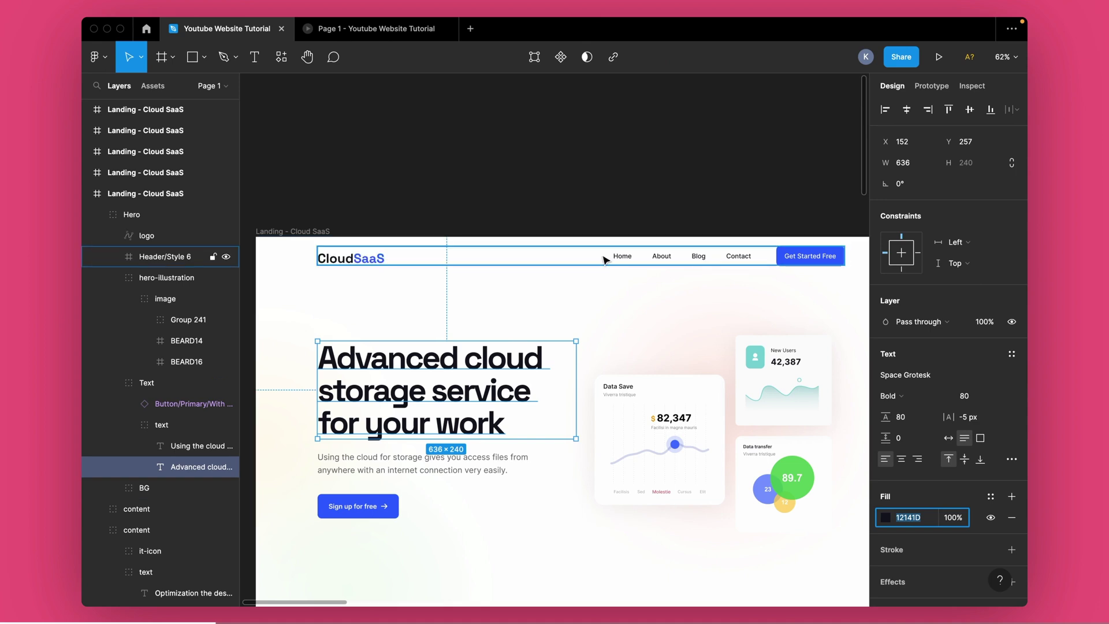
{"action": "left_click", "coordinate": [633, 260]}
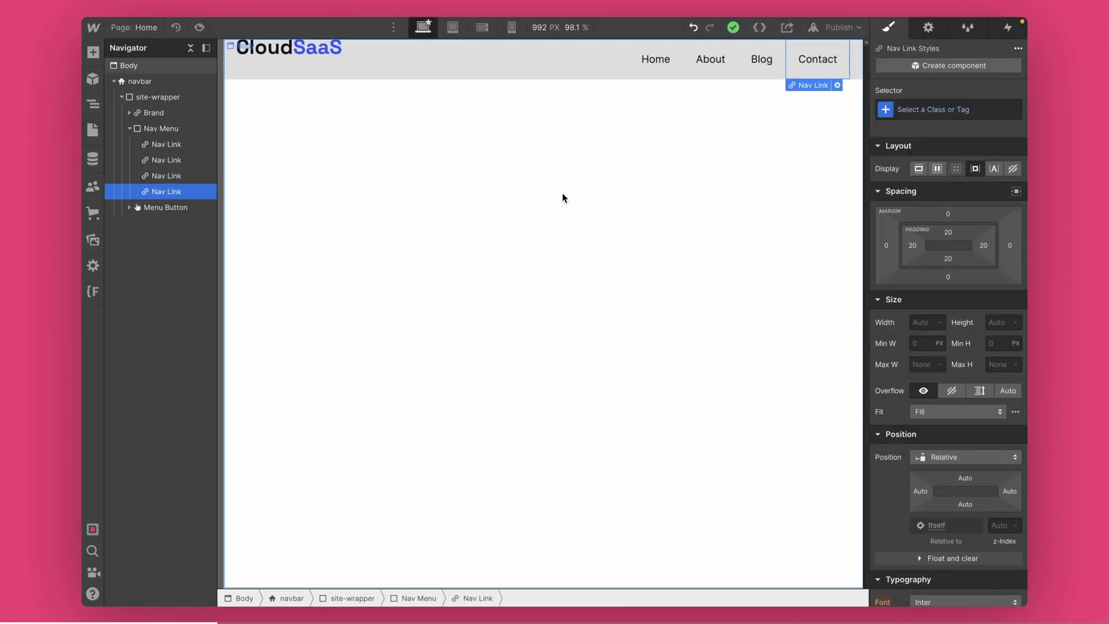
{"action": "left_click", "coordinate": [664, 70]}
{"action": "scroll", "coordinate": [910, 482], "scroll_direction": "down", "scroll_amount": 2}
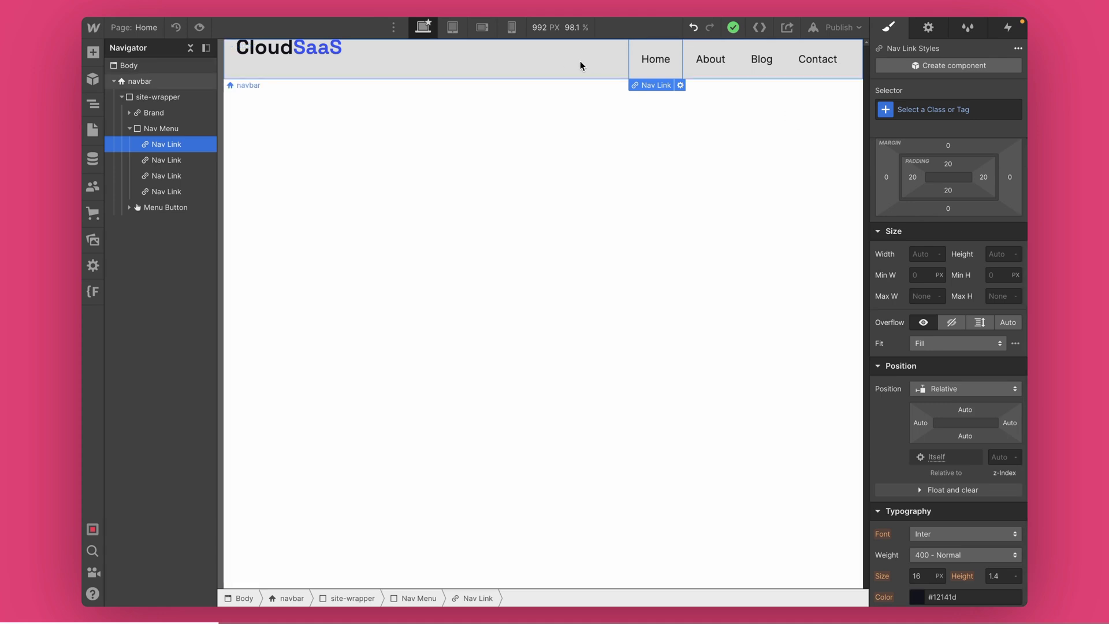
{"action": "left_click", "coordinate": [164, 129]}
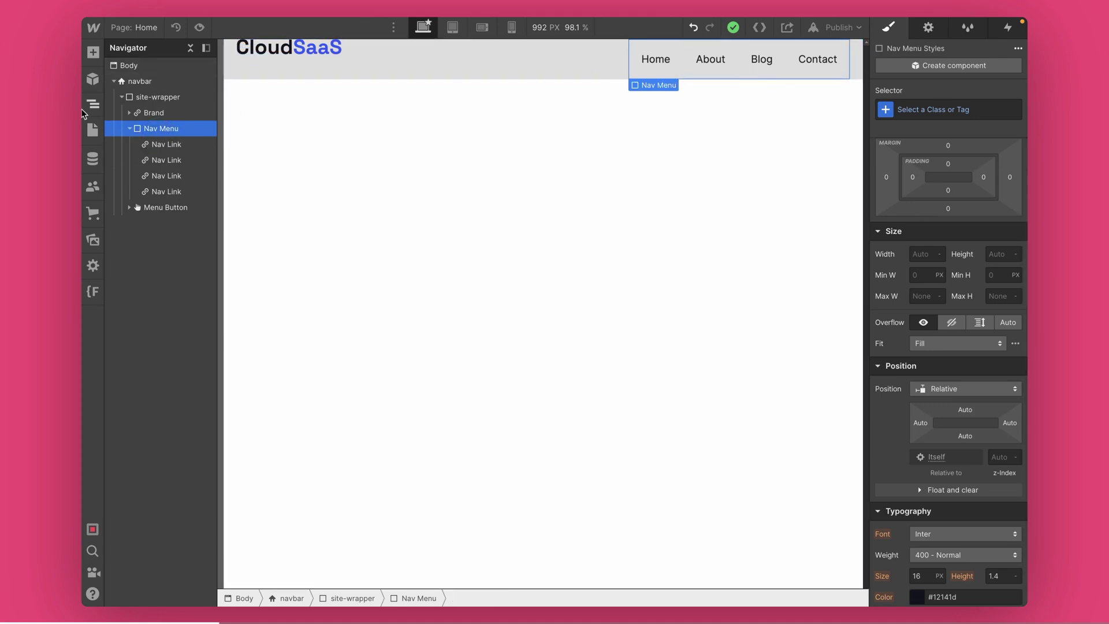
Add the combo class nav-wrapper to the navbar's site-wrapper element
{"action": "left_click", "coordinate": [169, 98]}
{"action": "left_click", "coordinate": [122, 97]}
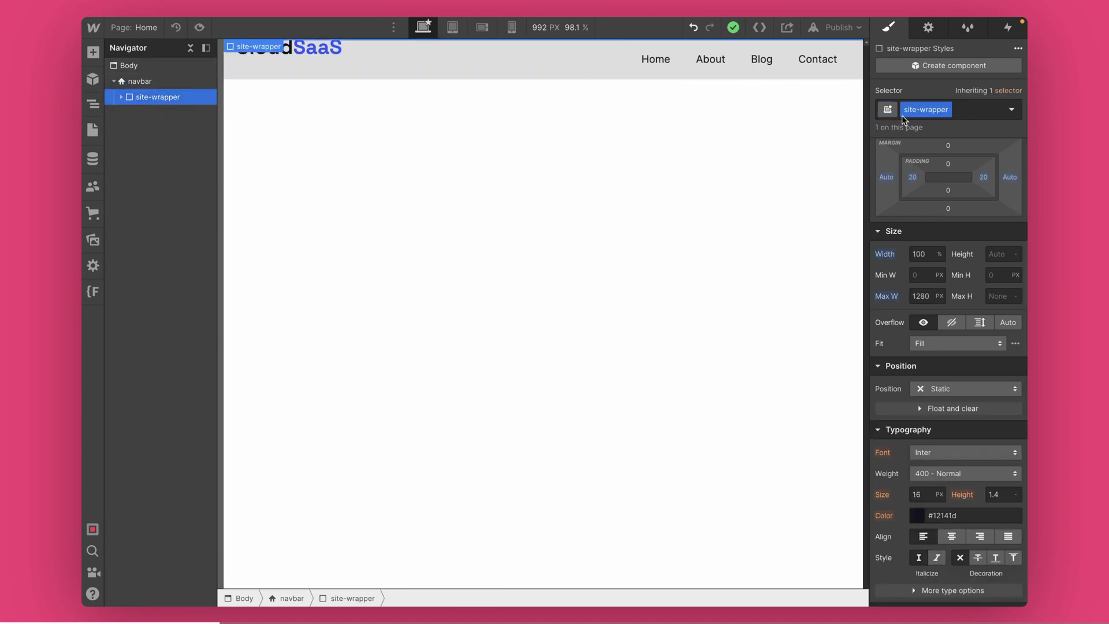
{"action": "left_click", "coordinate": [972, 119]}
{"action": "type", "text": "nav-"}
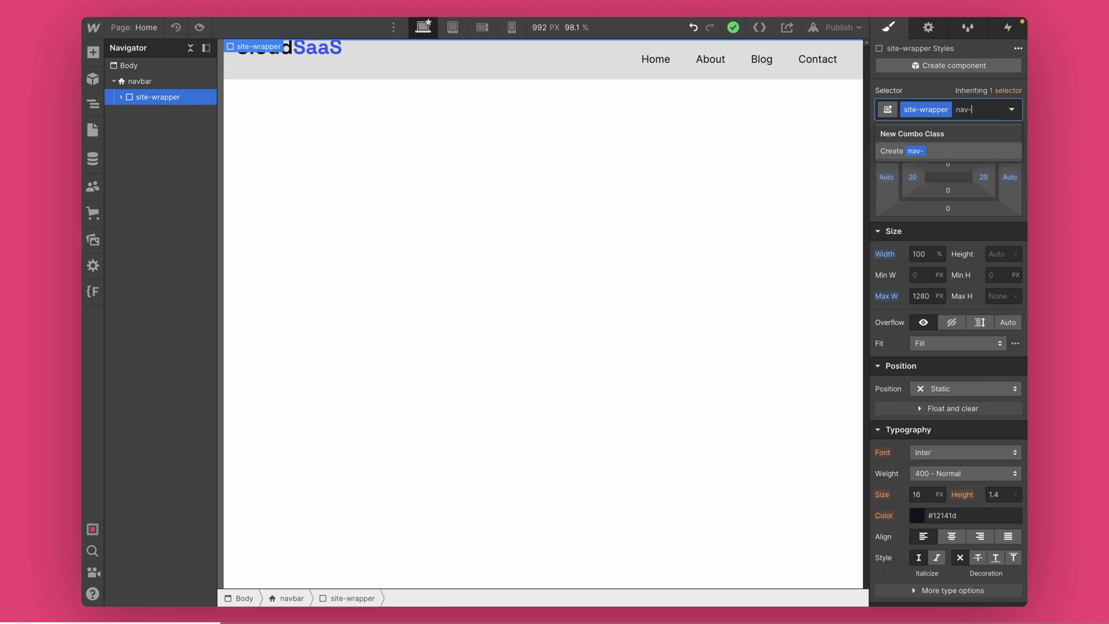
{"action": "type", "text": "wrapper"}
{"action": "key", "text": "Return"}
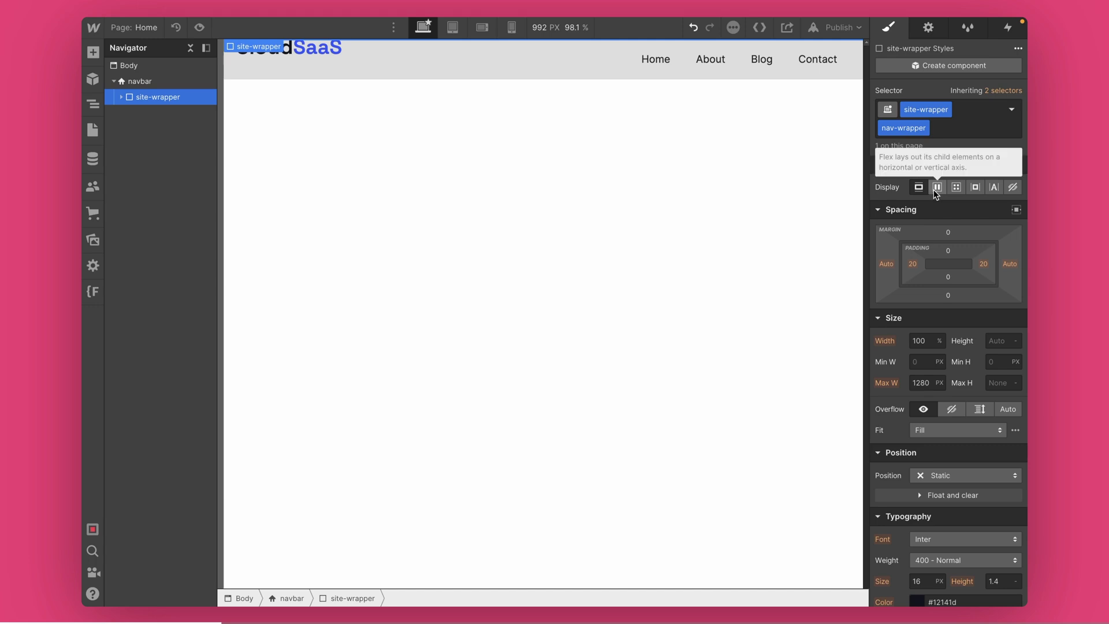
Lay out the nav-wrapper as a horizontal flex container with its children centre-aligned and justified with space between
{"action": "left_click", "coordinate": [936, 187]}
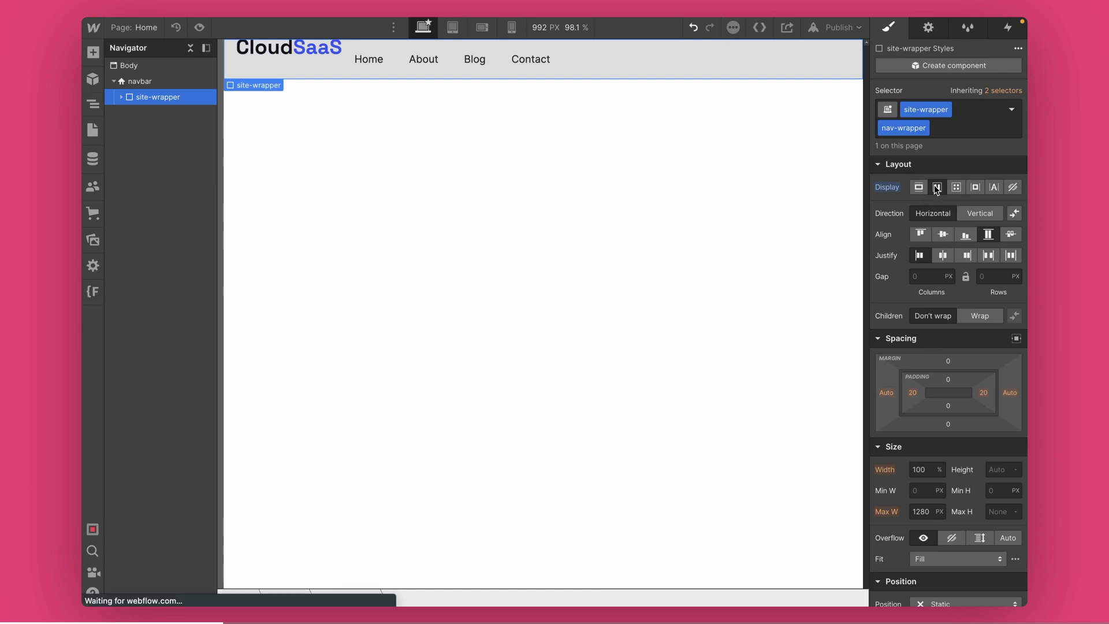
{"action": "left_click", "coordinate": [942, 236]}
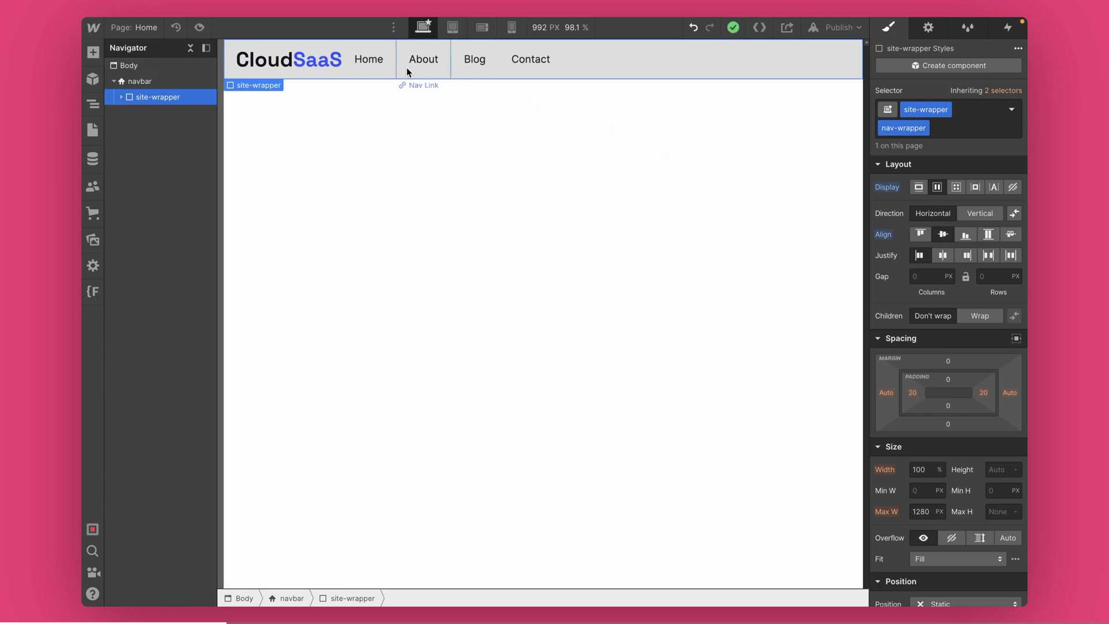
{"action": "left_click", "coordinate": [942, 255]}
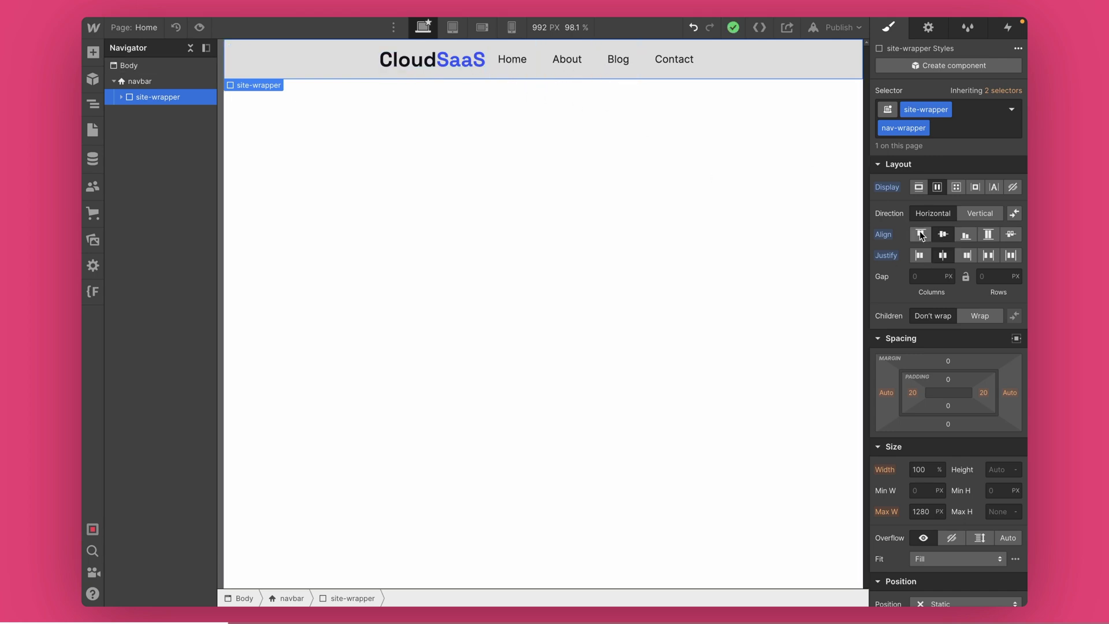
{"action": "left_click", "coordinate": [966, 255]}
{"action": "left_click", "coordinate": [922, 259]}
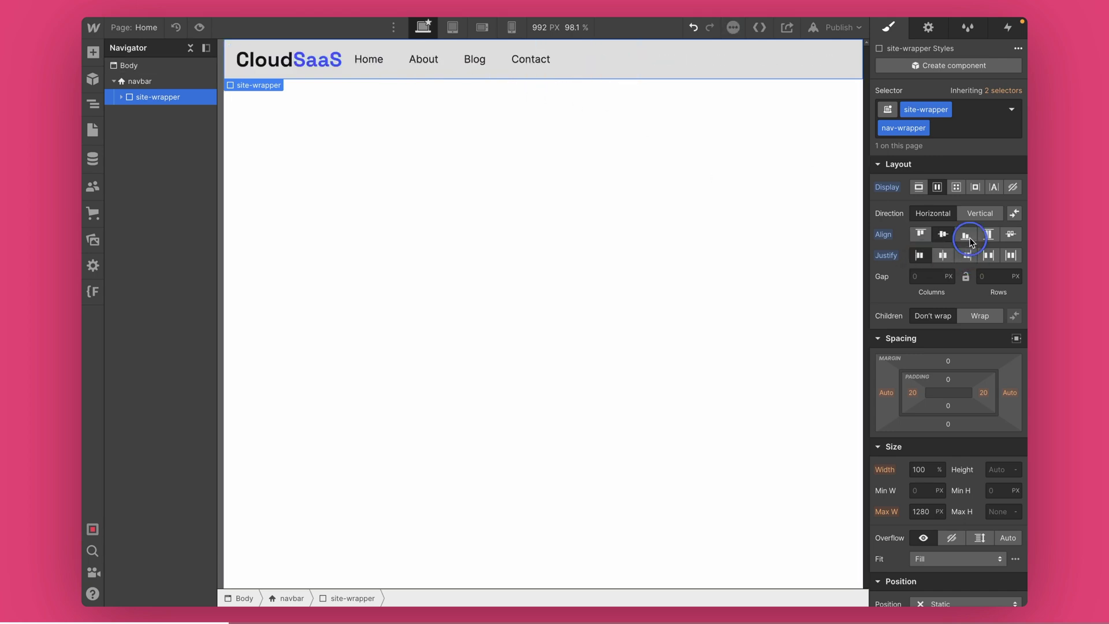
{"action": "left_click", "coordinate": [965, 235]}
{"action": "left_click", "coordinate": [927, 237]}
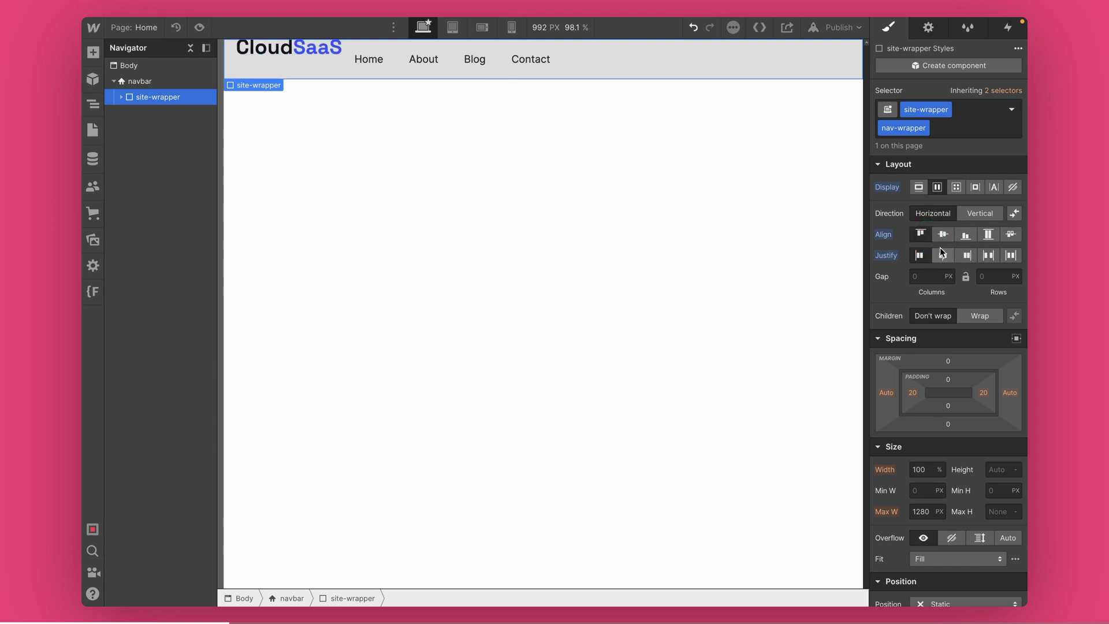
{"action": "left_click", "coordinate": [944, 237]}
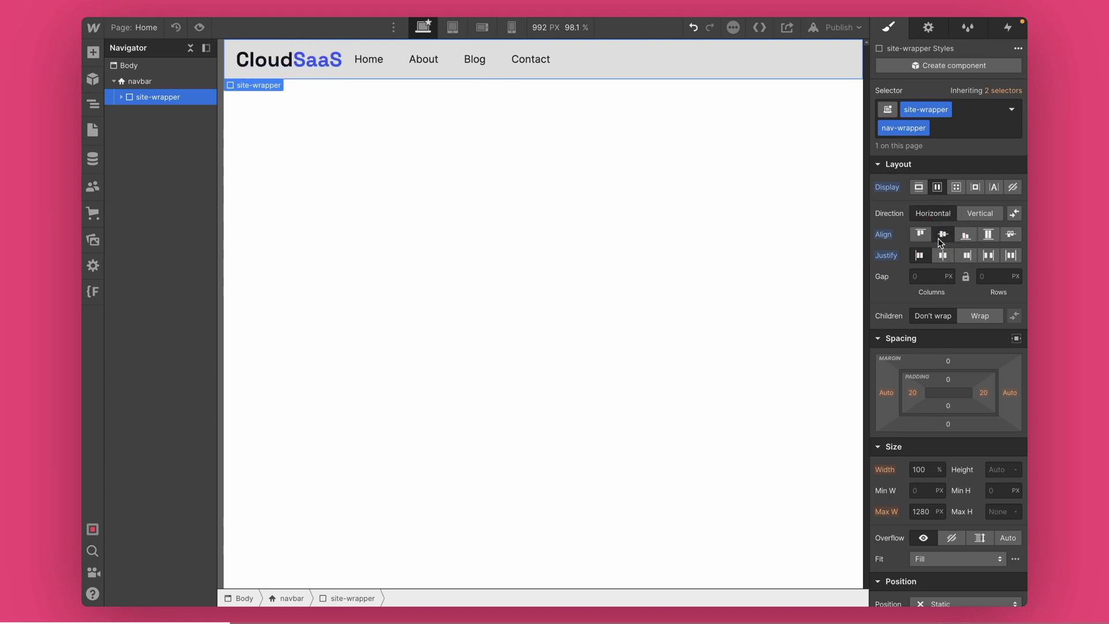
{"action": "left_click", "coordinate": [985, 255]}
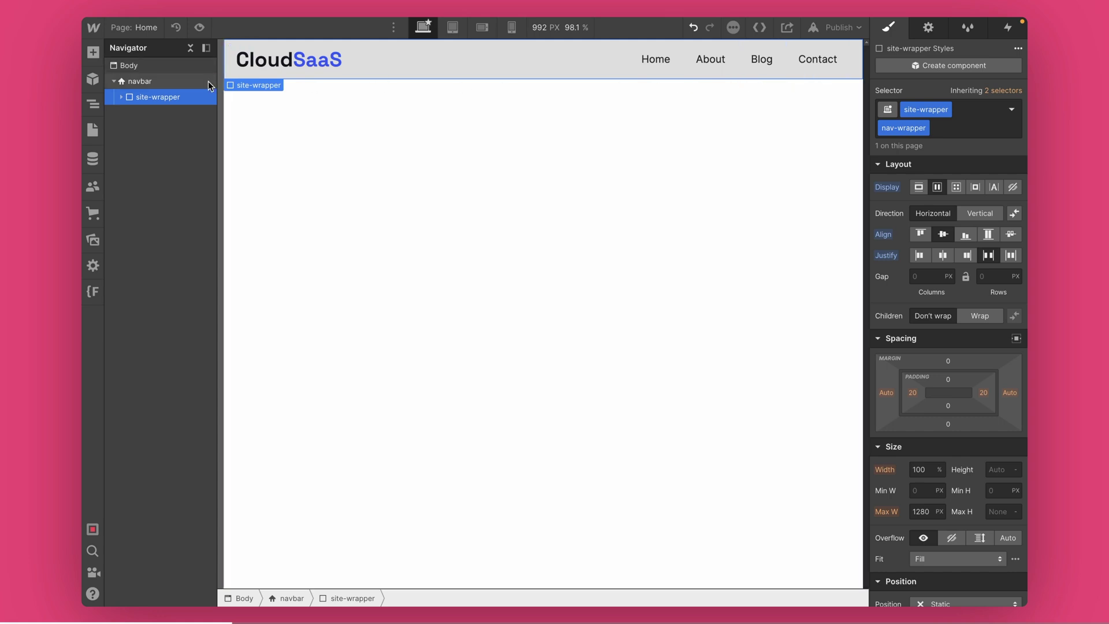
Give the Home link in the Nav Menu the class nav-link
{"action": "left_click", "coordinate": [122, 97]}
{"action": "left_click", "coordinate": [132, 130]}
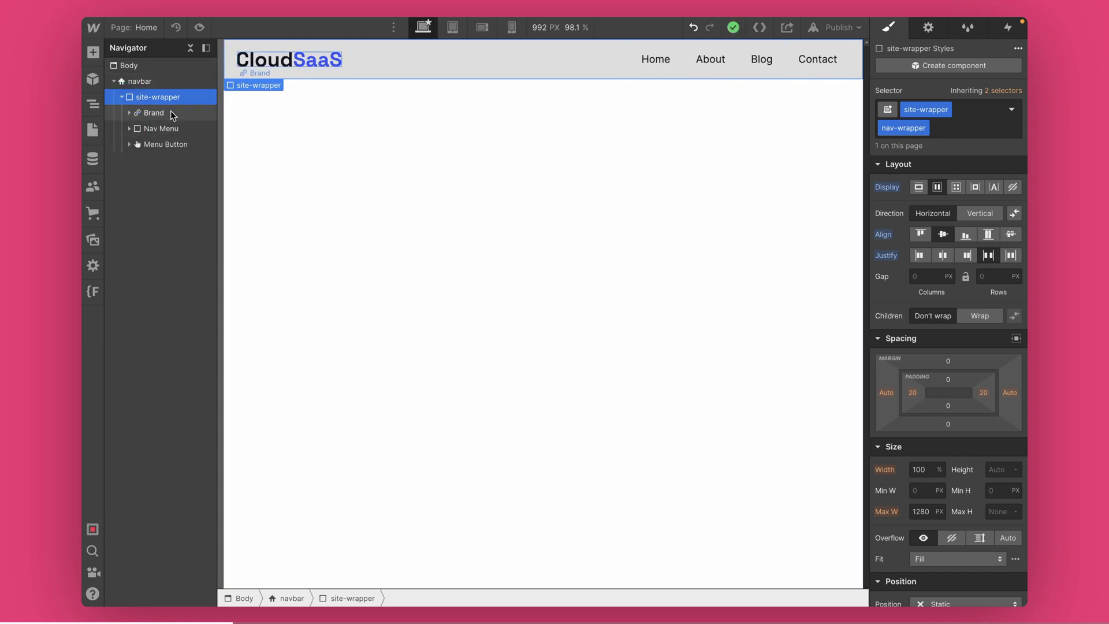
{"action": "left_click", "coordinate": [825, 61]}
{"action": "left_click", "coordinate": [656, 59]}
{"action": "left_click", "coordinate": [917, 112]}
{"action": "type", "text": "nav-link"}
{"action": "key", "text": "Return"}
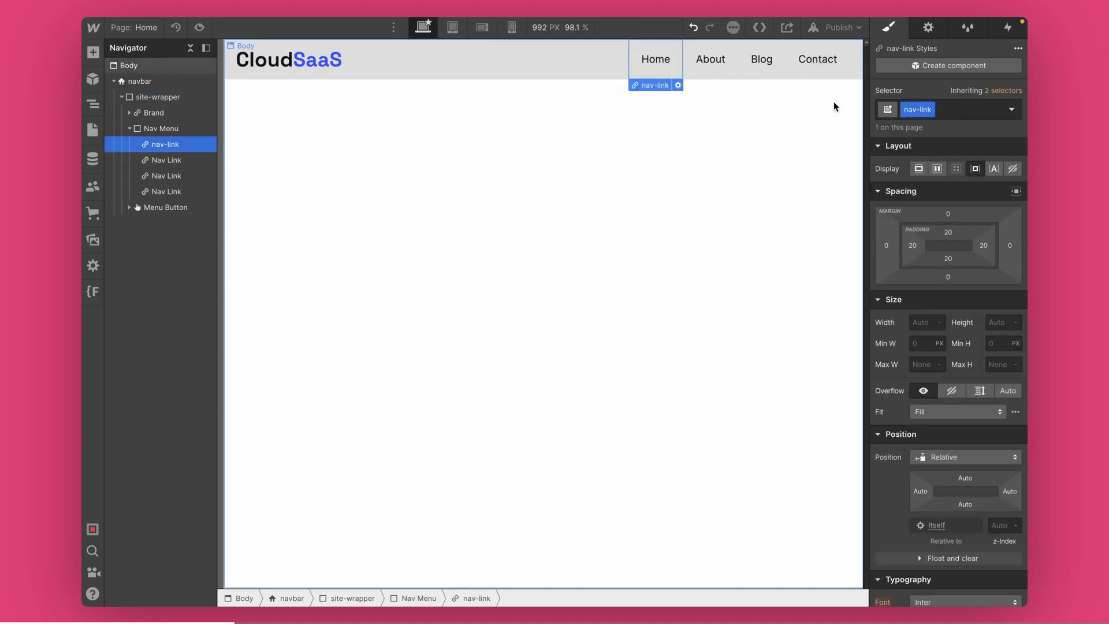
Add a Button element after the Contact link in the Nav Menu and give it the class button
{"action": "left_click", "coordinate": [825, 61]}
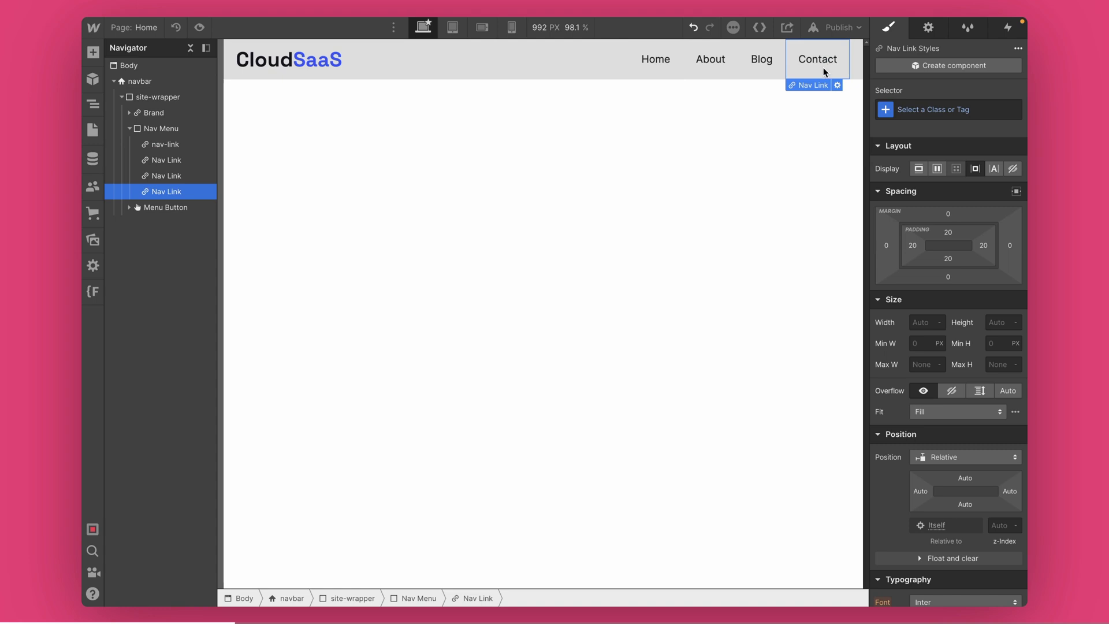
{"action": "key", "text": "ctrl+e"}
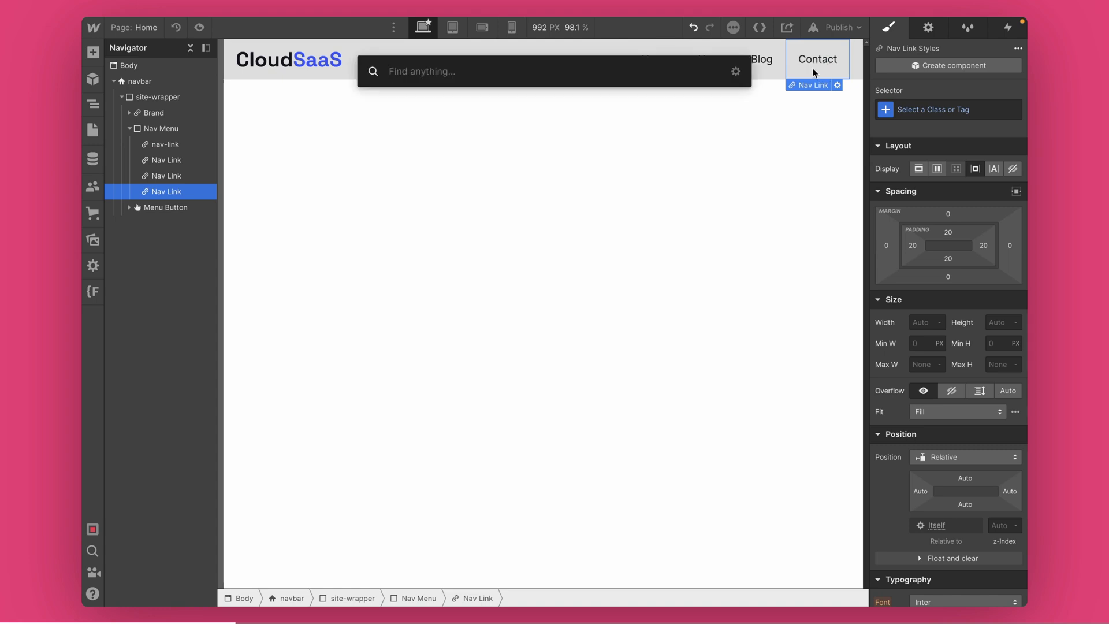
{"action": "type", "text": "bu"}
{"action": "key", "text": "Return"}
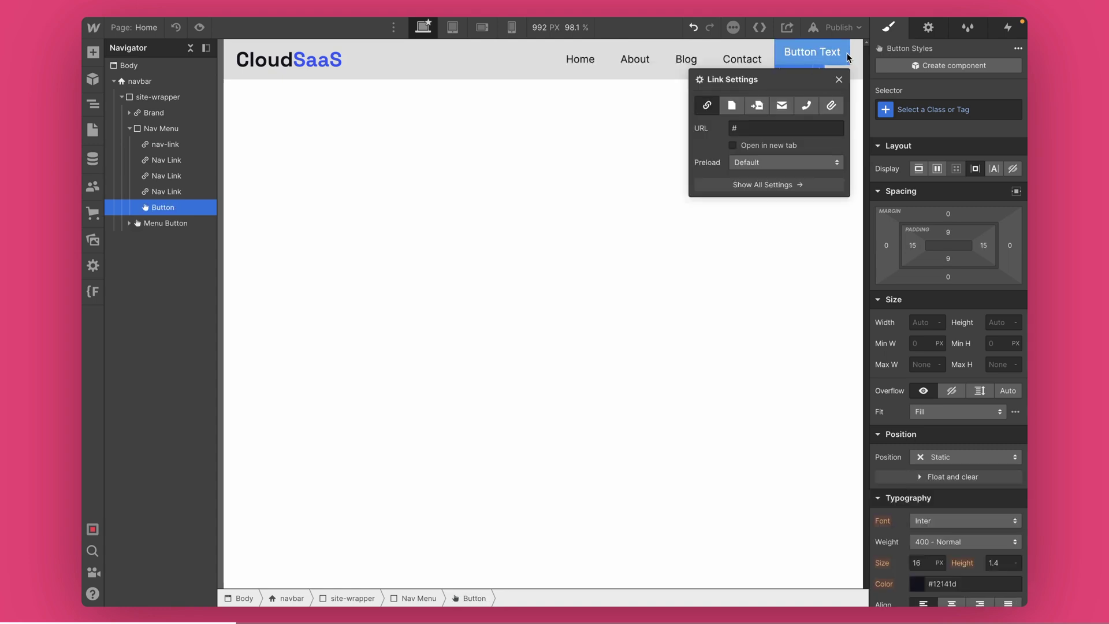
{"action": "left_click", "coordinate": [839, 81]}
{"action": "left_click", "coordinate": [902, 111]}
{"action": "type", "text": "button"}
{"action": "key", "text": "Return"}
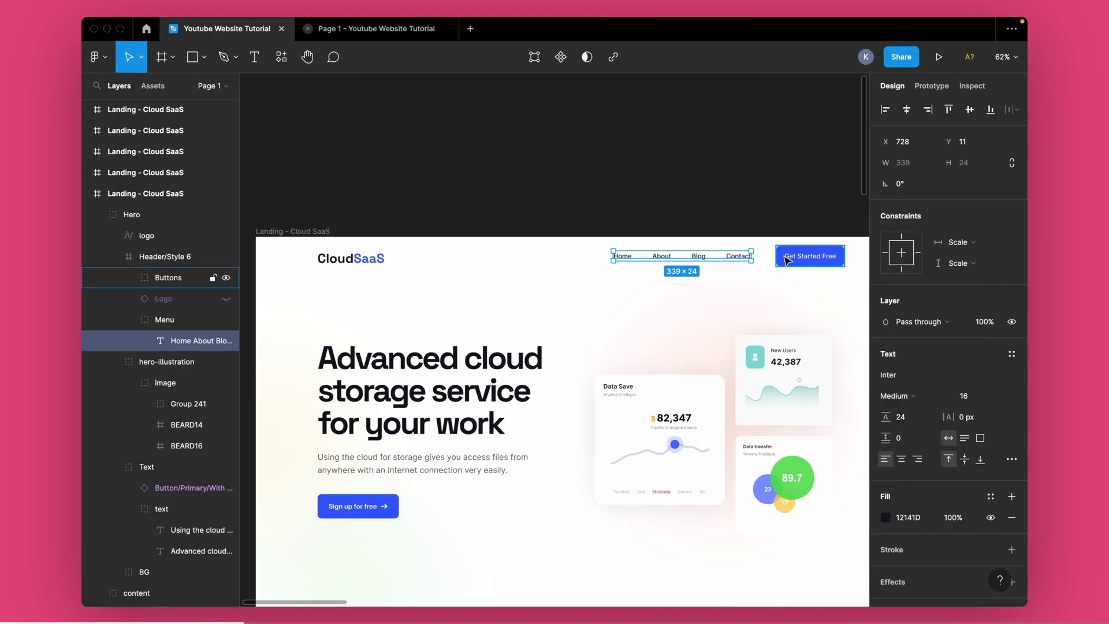
Switch to Figma and copy the fill colour of the header's Get Started Free button
{"action": "left_click", "coordinate": [786, 260]}
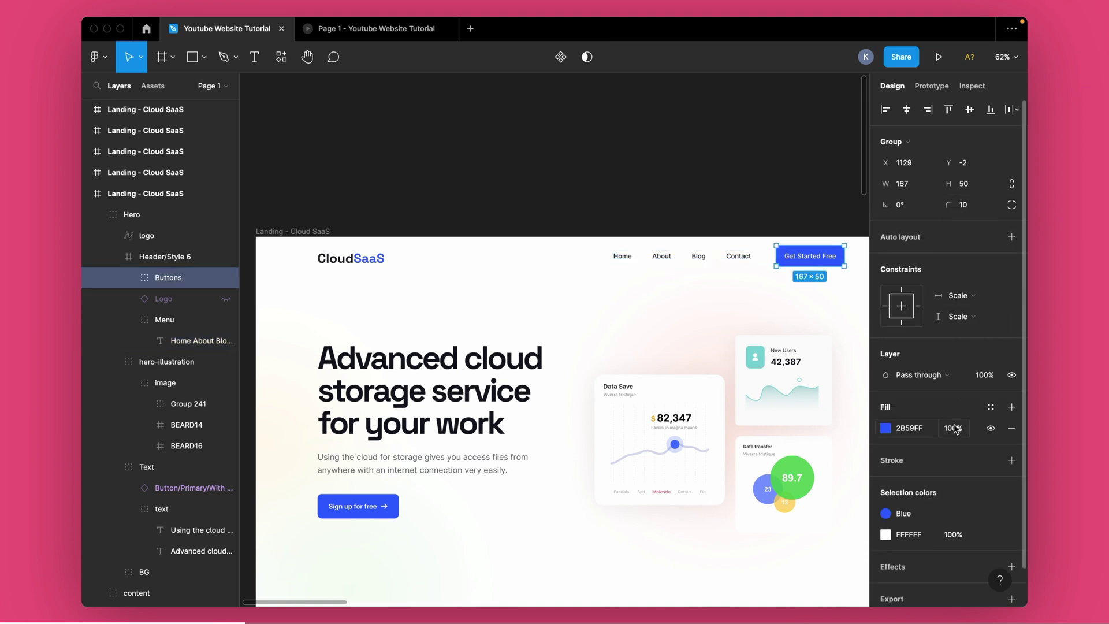
{"action": "left_click", "coordinate": [901, 430]}
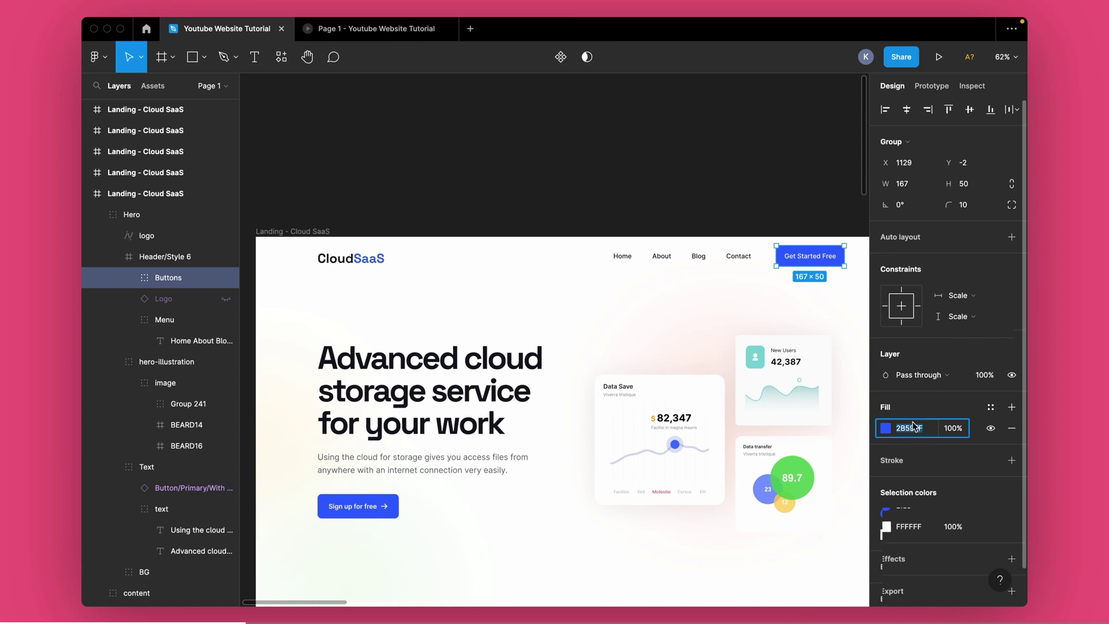
{"action": "scroll", "coordinate": [909, 425], "scroll_direction": "down", "scroll_amount": 2}
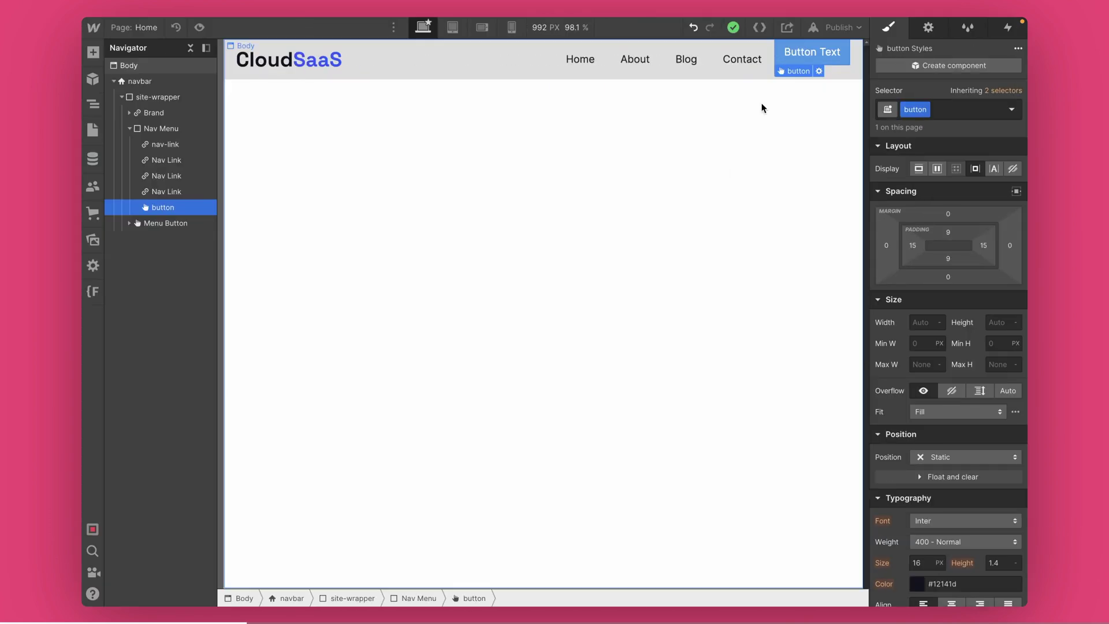
Back in Webflow, change the new navbar button's text to Get Started Free
{"action": "left_click", "coordinate": [811, 53]}
{"action": "left_click", "coordinate": [812, 53]}
{"action": "key", "text": "ctrl+a"}
{"action": "type", "text": "Ge"}
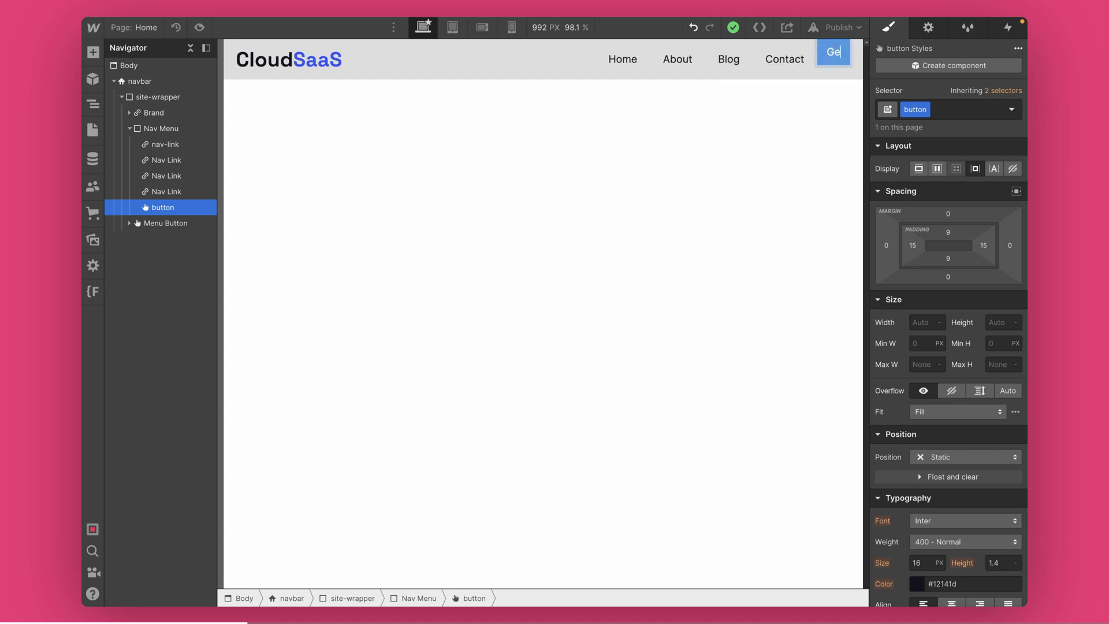
{"action": "type", "text": "t started free"}
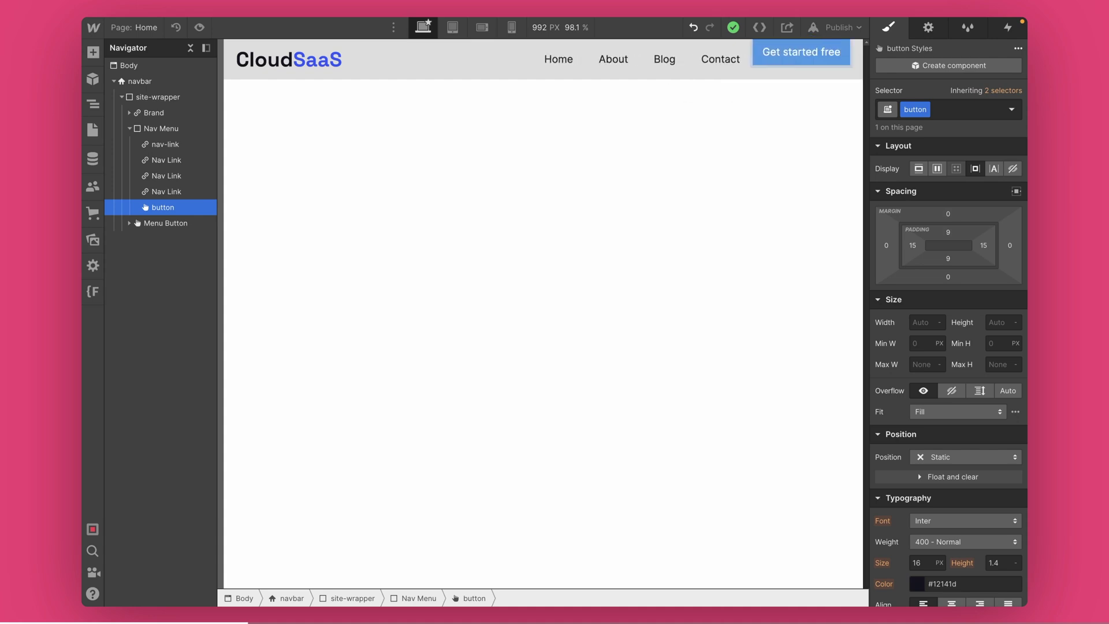
{"action": "key", "text": "Escape"}
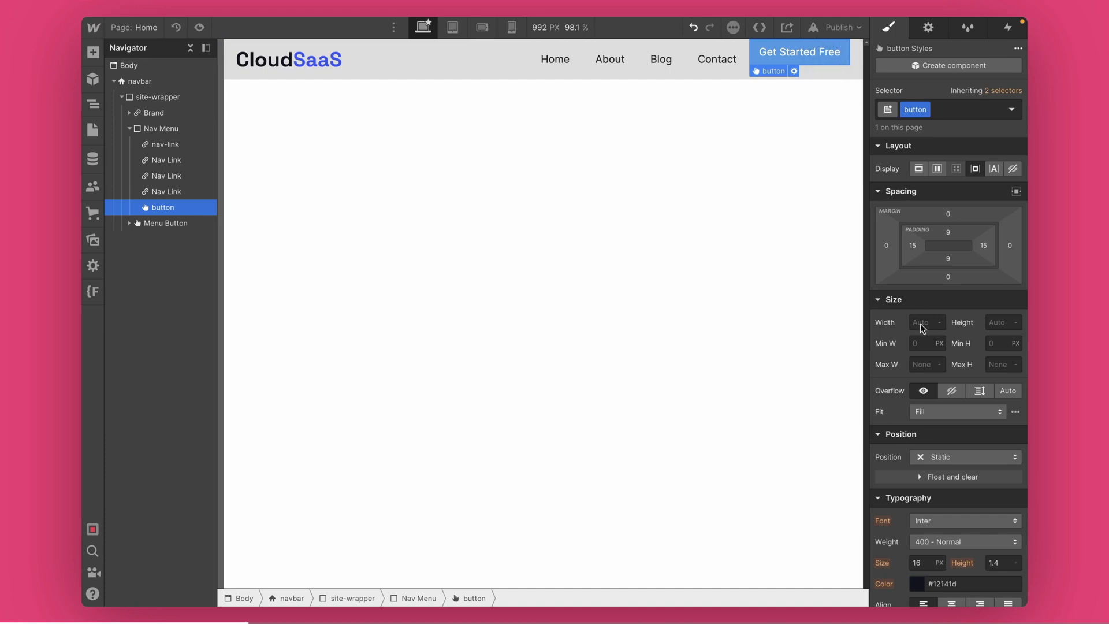
Set the button's background colour to #2B59FF and its border radius to 6 px
{"action": "scroll", "coordinate": [918, 312], "scroll_direction": "down", "scroll_amount": 5}
{"action": "scroll", "coordinate": [923, 359], "scroll_direction": "down", "scroll_amount": 1}
{"action": "left_click", "coordinate": [936, 422]}
{"action": "type", "text": "2B59FF"}
{"action": "key", "text": "Return"}
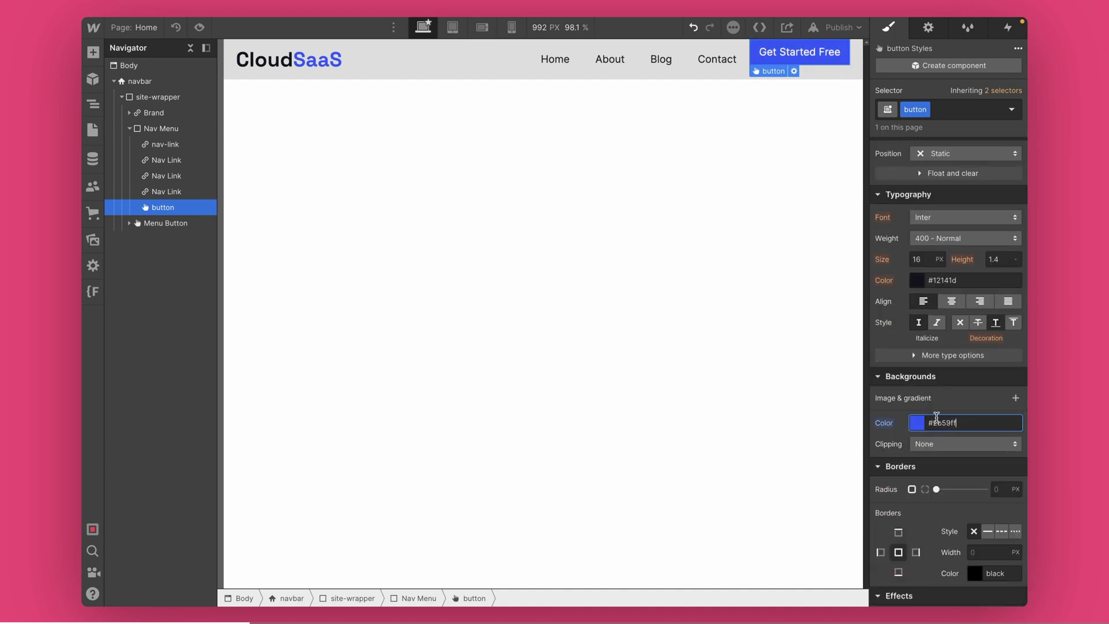
{"action": "left_click", "coordinate": [999, 492]}
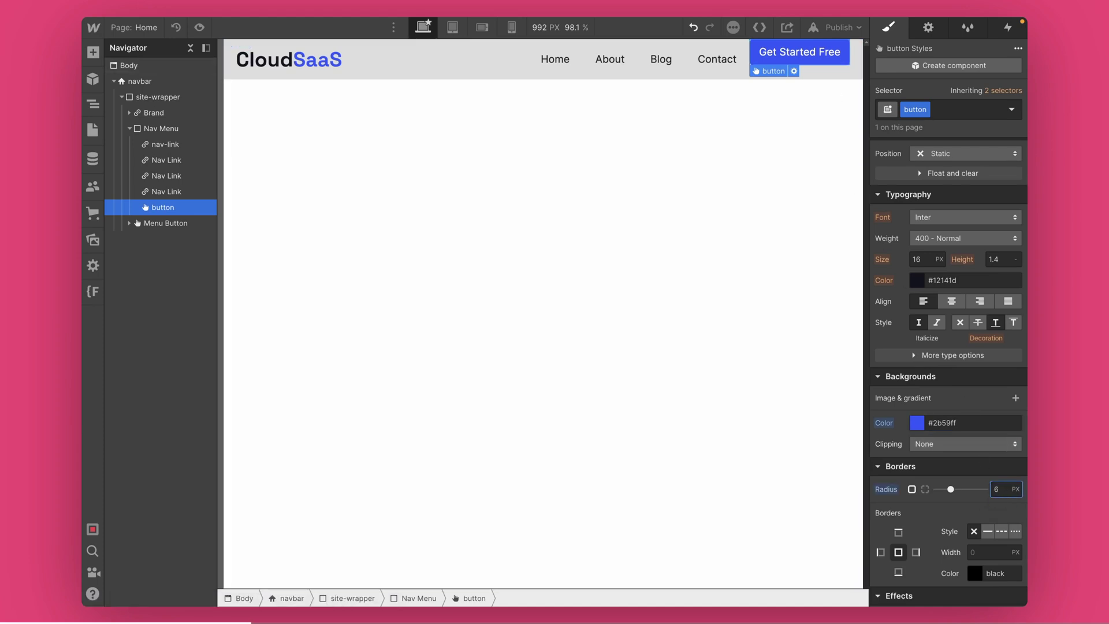
Give the Nav Menu the class nav-menu and set it to horizontal flex with its children centre-aligned
{"action": "left_click", "coordinate": [611, 74]}
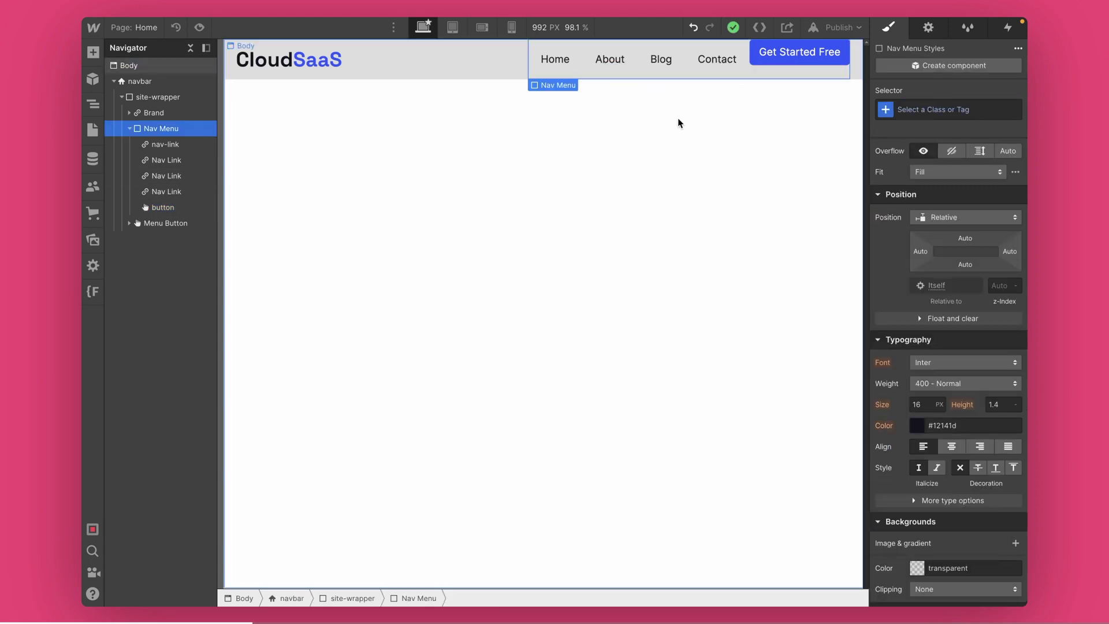
{"action": "left_click", "coordinate": [827, 60]}
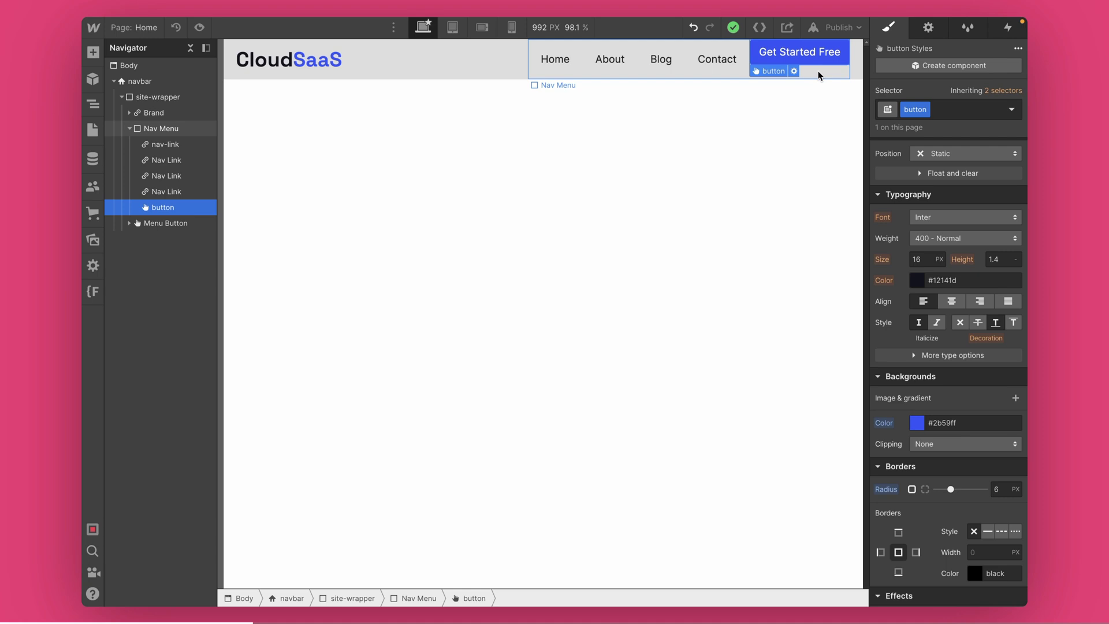
{"action": "left_click", "coordinate": [168, 130]}
{"action": "scroll", "coordinate": [926, 148], "scroll_direction": "up", "scroll_amount": 5}
{"action": "left_click", "coordinate": [908, 101]}
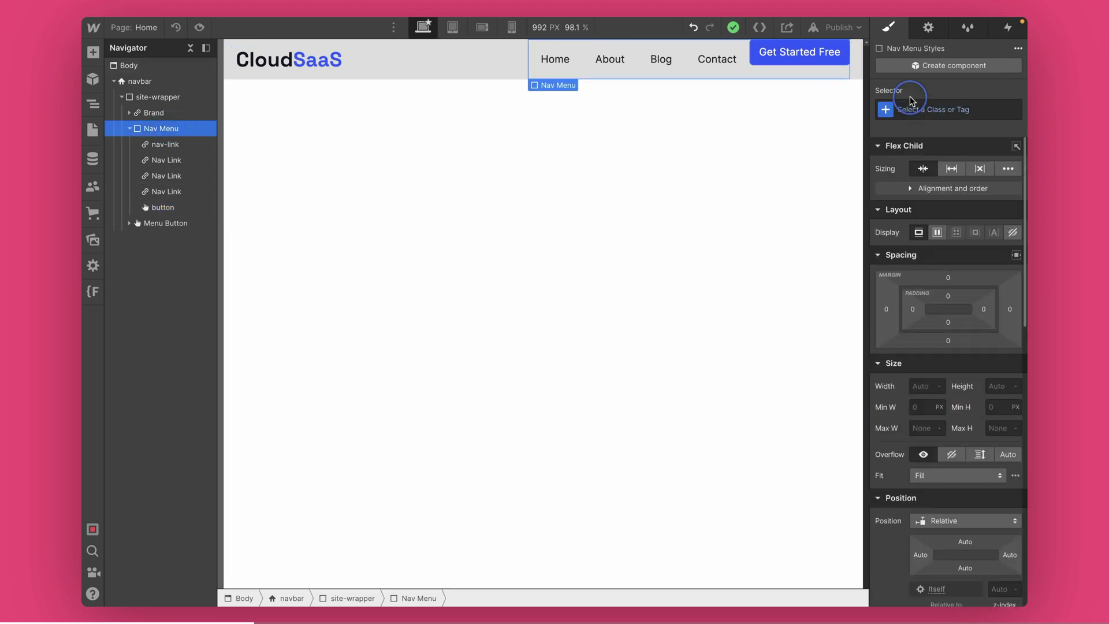
{"action": "type", "text": "nav-menu"}
{"action": "key", "text": "Return"}
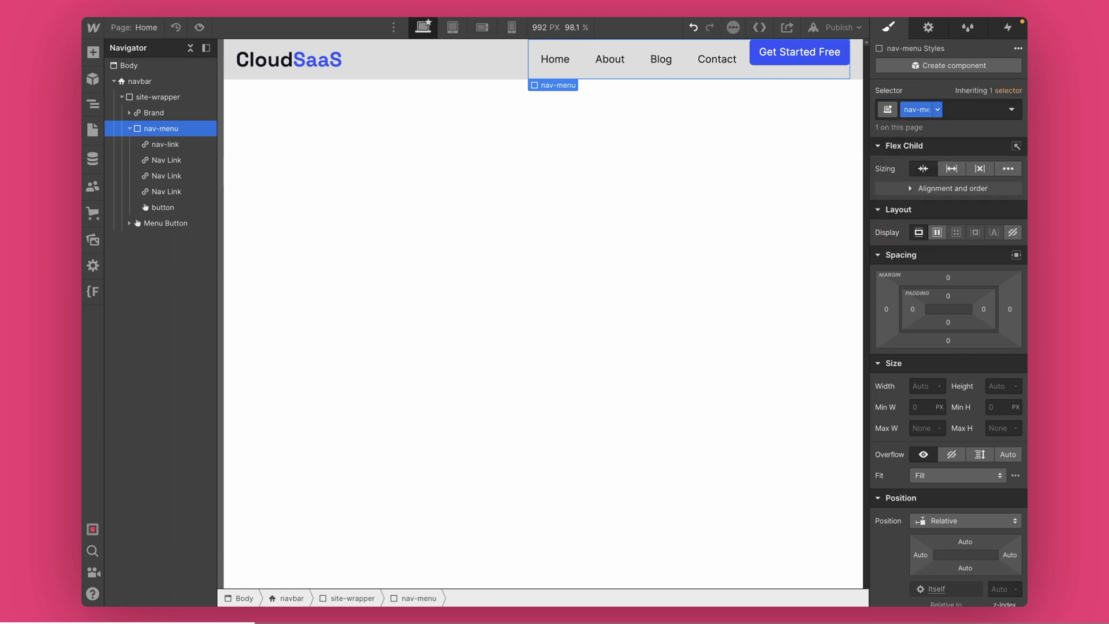
{"action": "left_click", "coordinate": [937, 232]}
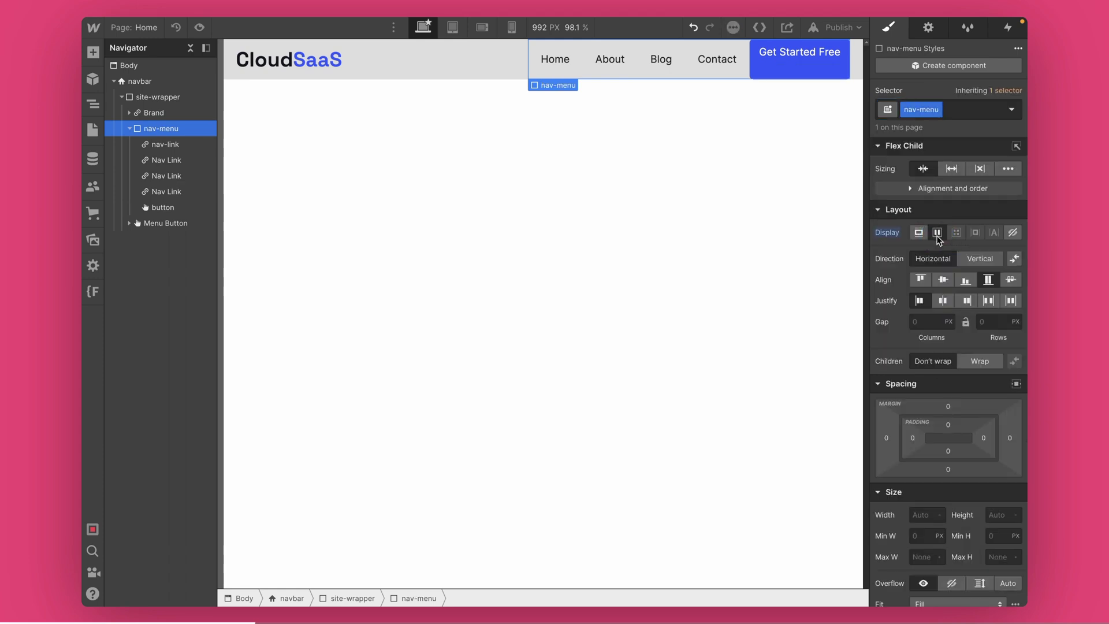
{"action": "left_click", "coordinate": [942, 279]}
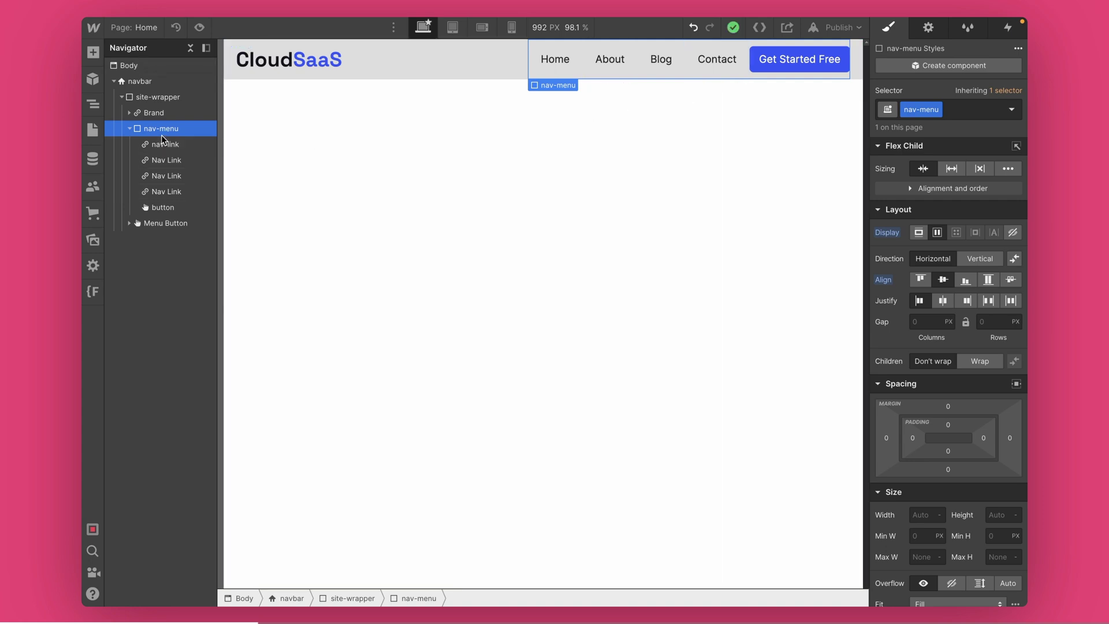
Set the top and bottom padding of the Get Started Free button to 12 px
{"action": "left_click", "coordinate": [169, 212]}
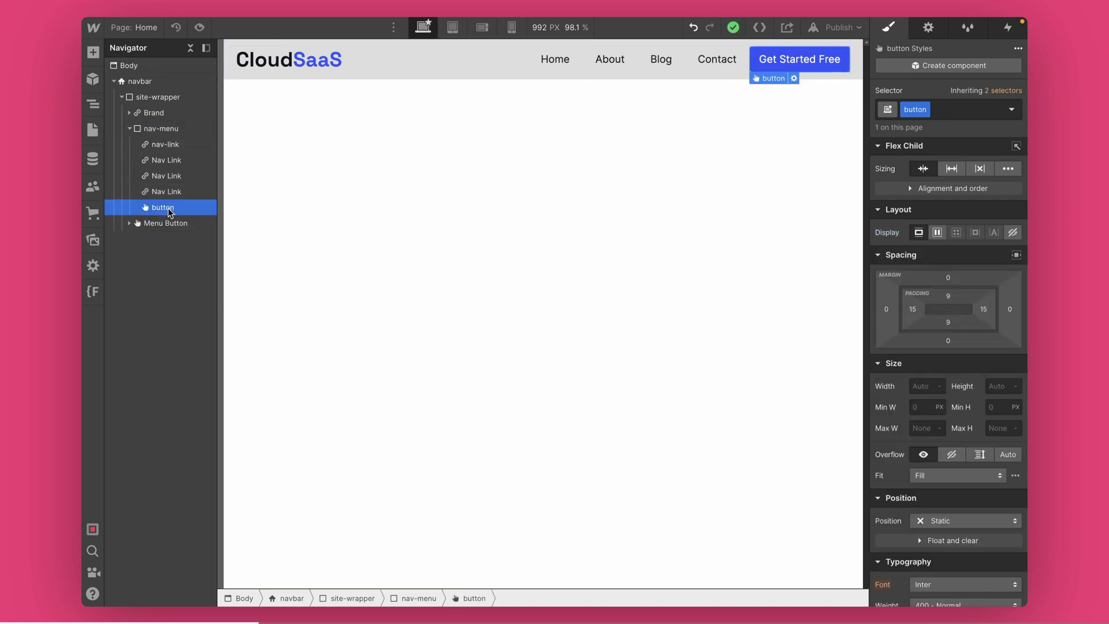
{"action": "left_click", "coordinate": [169, 133]}
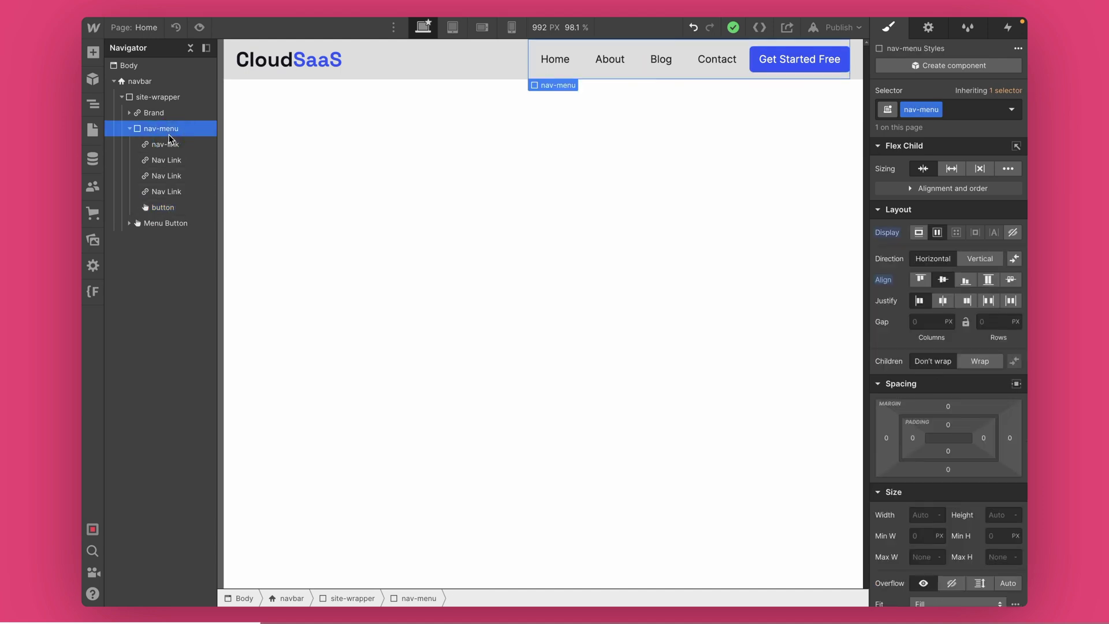
{"action": "left_click", "coordinate": [798, 69]}
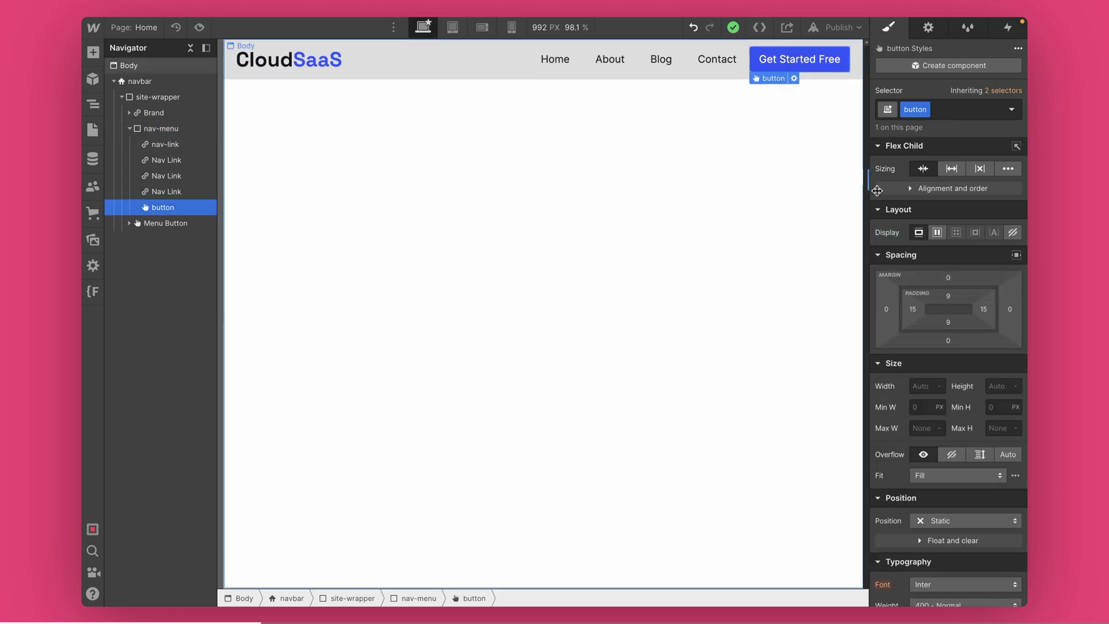
{"action": "left_click_drag", "start_coordinate": [947, 298], "coordinate": [946, 296]}
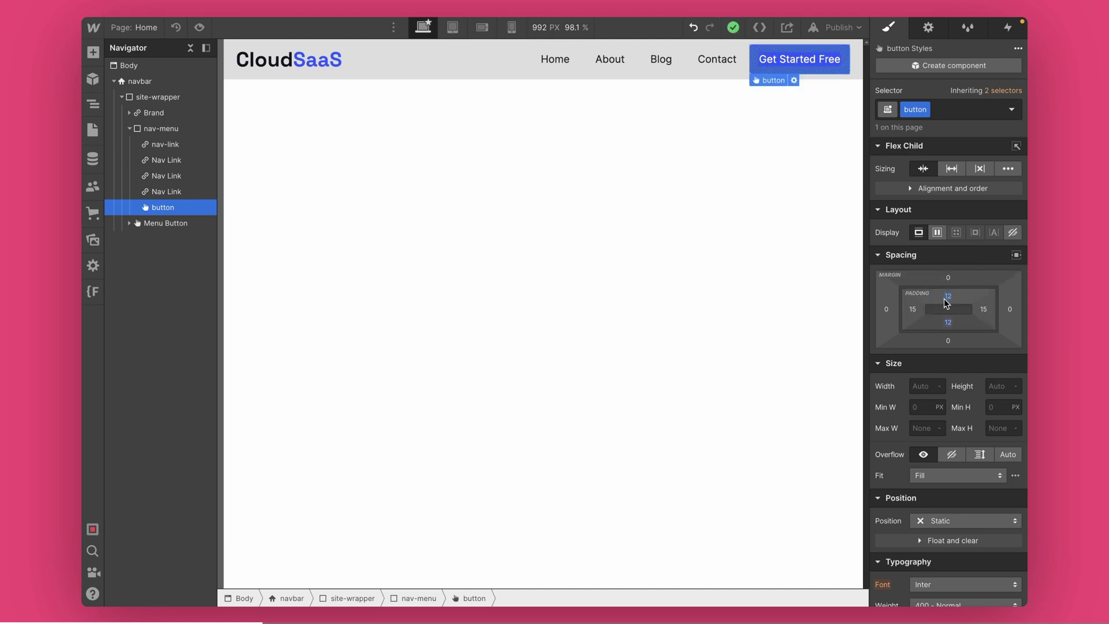
{"action": "mouse_move", "coordinate": [911, 310]}
{"action": "left_mouse_down"}
{"action": "mouse_move", "coordinate": [939, 311]}
{"action": "mouse_move", "coordinate": [912, 309]}
{"action": "left_mouse_up"}
{"action": "left_click_drag", "start_coordinate": [883, 311], "coordinate": [918, 316]}
{"action": "left_click", "coordinate": [913, 310]}
{"action": "left_click", "coordinate": [913, 308]}
{"action": "left_click", "coordinate": [913, 308]}
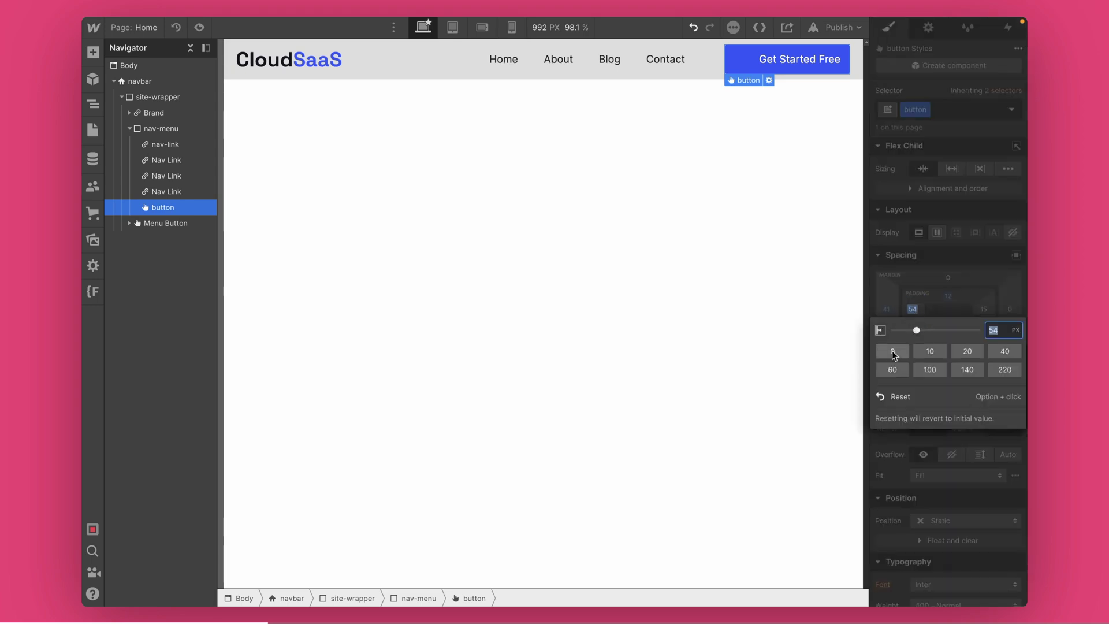
{"action": "left_click", "coordinate": [896, 396]}
{"action": "left_click", "coordinate": [886, 309]}
{"action": "left_click", "coordinate": [894, 397]}
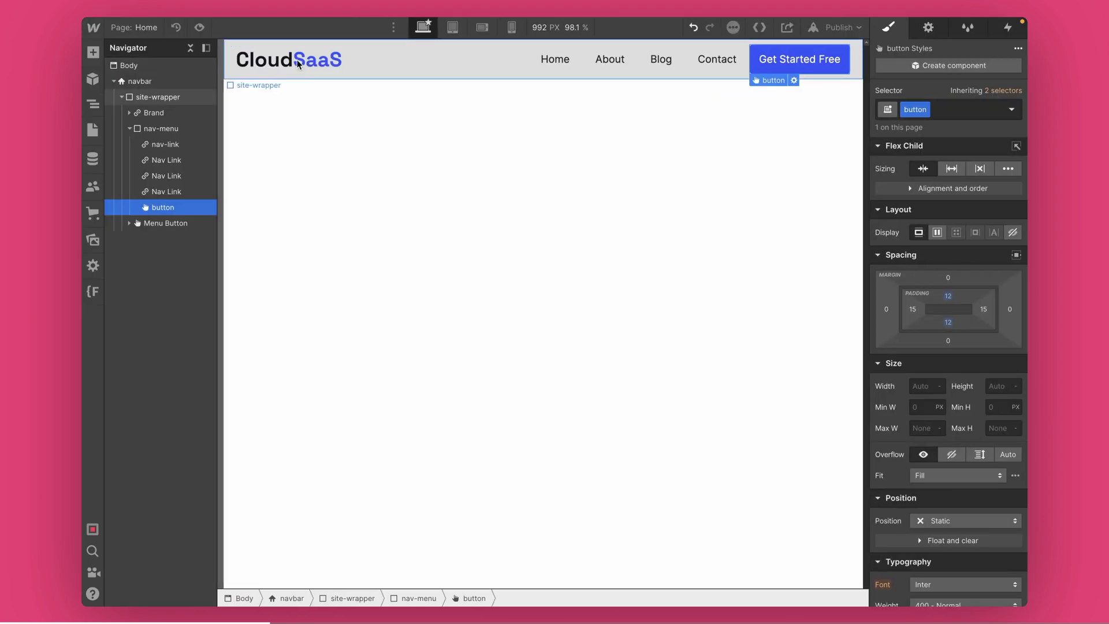
Make the navbar's background colour fully transparent with an alpha of 0
{"action": "left_click", "coordinate": [265, 80]}
{"action": "left_click", "coordinate": [124, 83]}
{"action": "scroll", "coordinate": [953, 323], "scroll_direction": "down", "scroll_amount": 5}
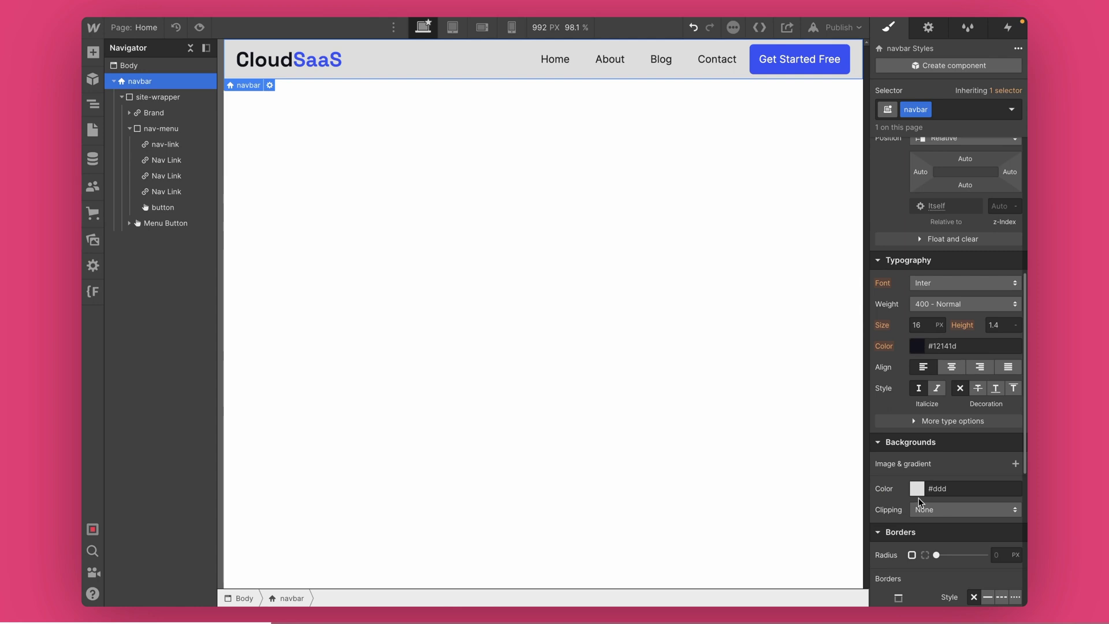
{"action": "left_click", "coordinate": [916, 489]}
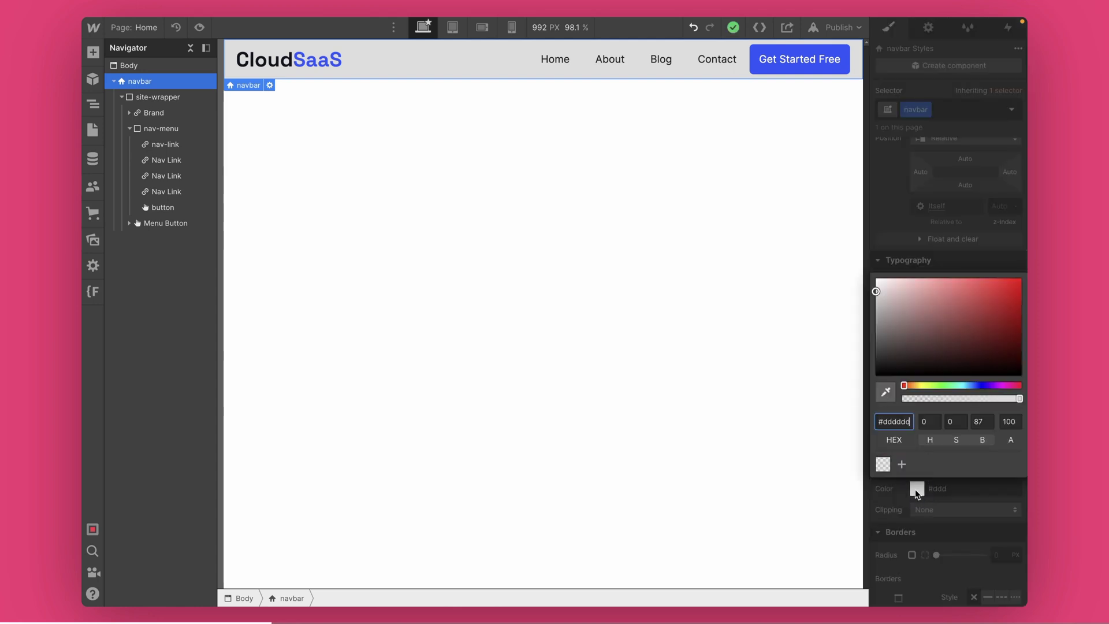
{"action": "left_click_drag", "start_coordinate": [904, 399], "coordinate": [886, 393]}
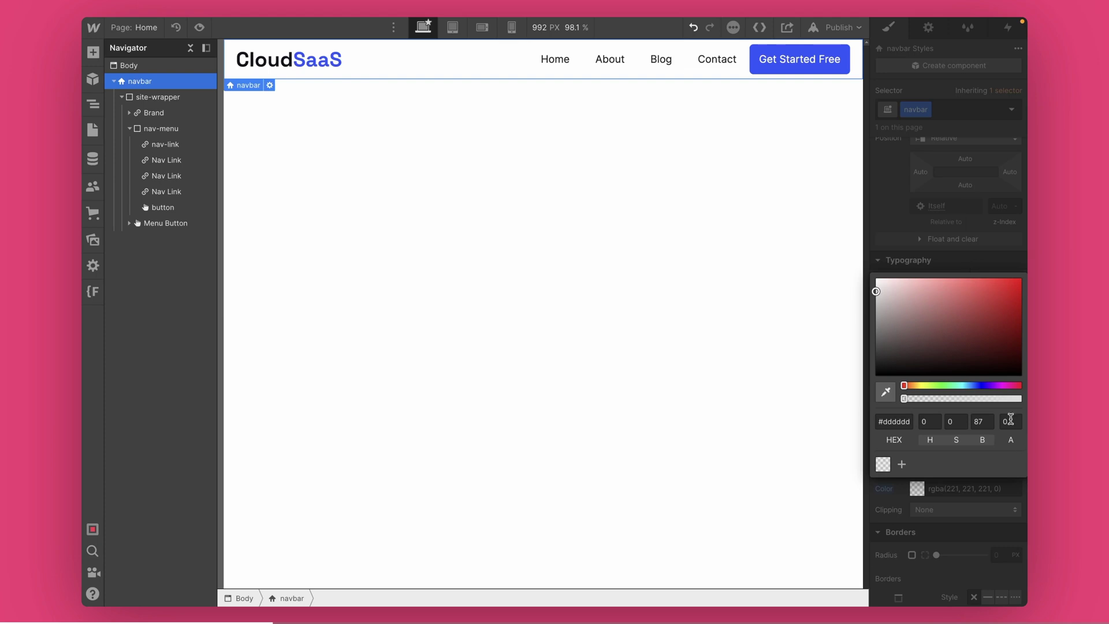
{"action": "left_click", "coordinate": [956, 209]}
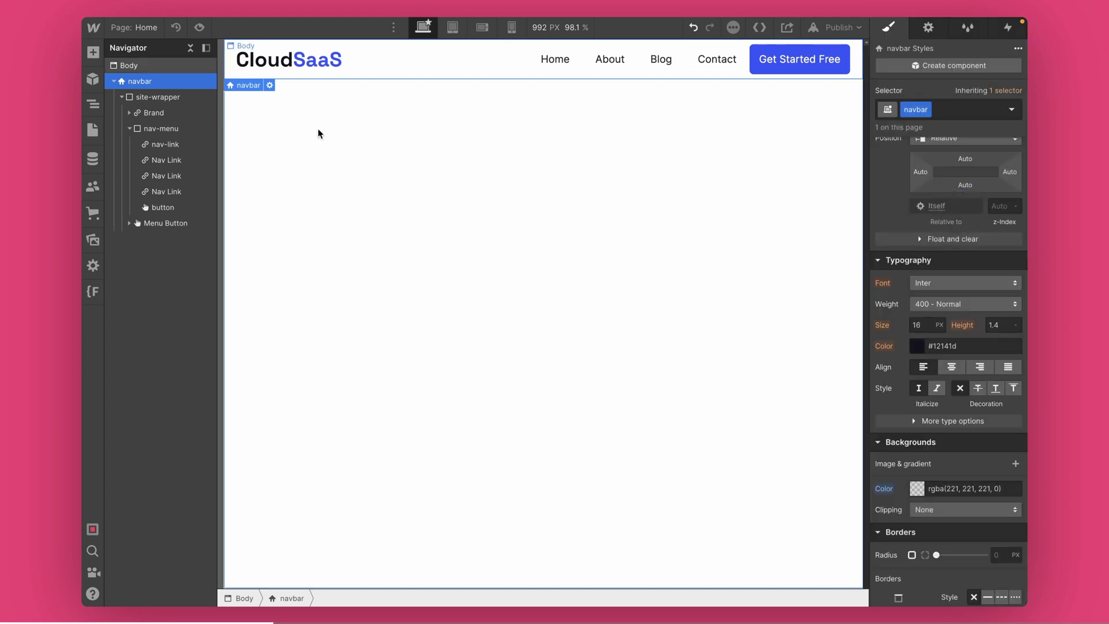
Add a Section to the Body below the navbar and give it the class hero-section
{"action": "left_click", "coordinate": [111, 81]}
{"action": "left_click", "coordinate": [123, 66]}
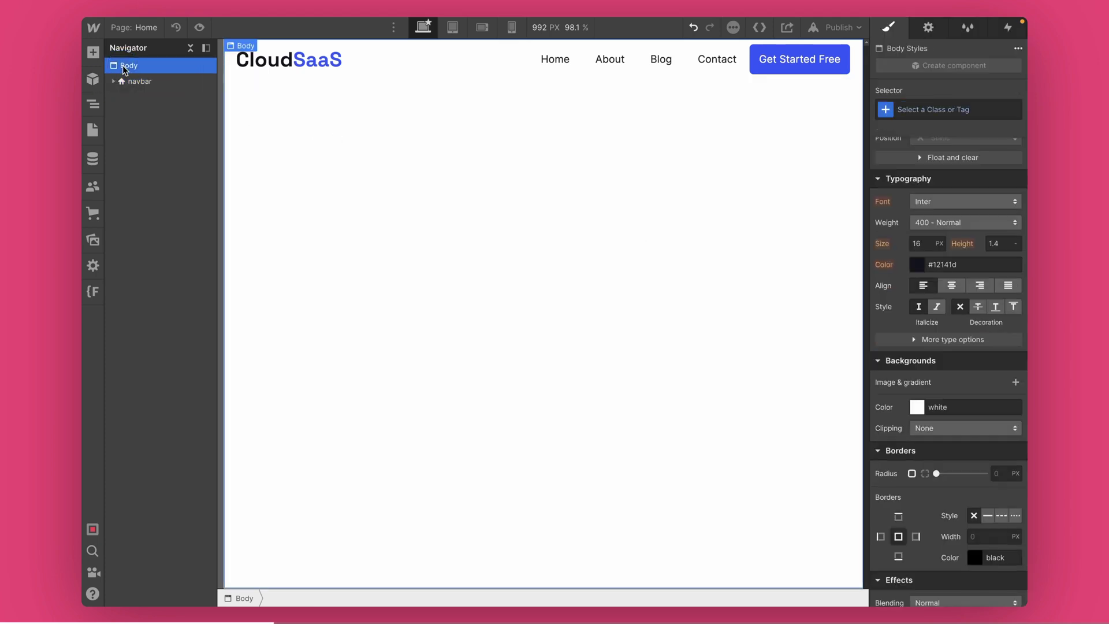
{"action": "left_click", "coordinate": [92, 52]}
{"action": "left_click", "coordinate": [133, 141]}
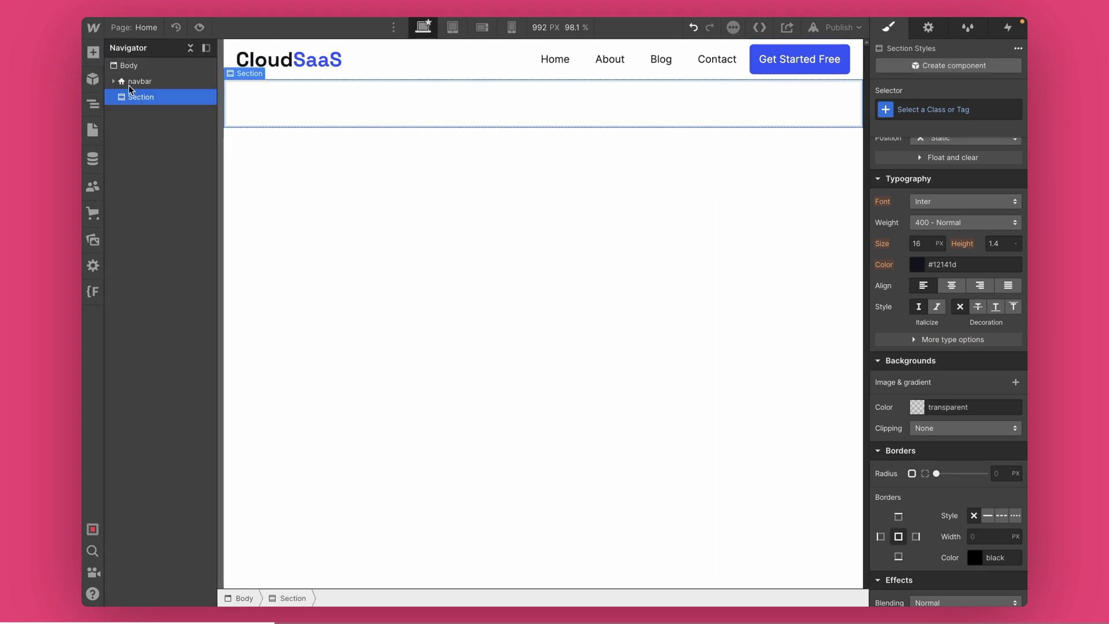
{"action": "left_click", "coordinate": [946, 110]}
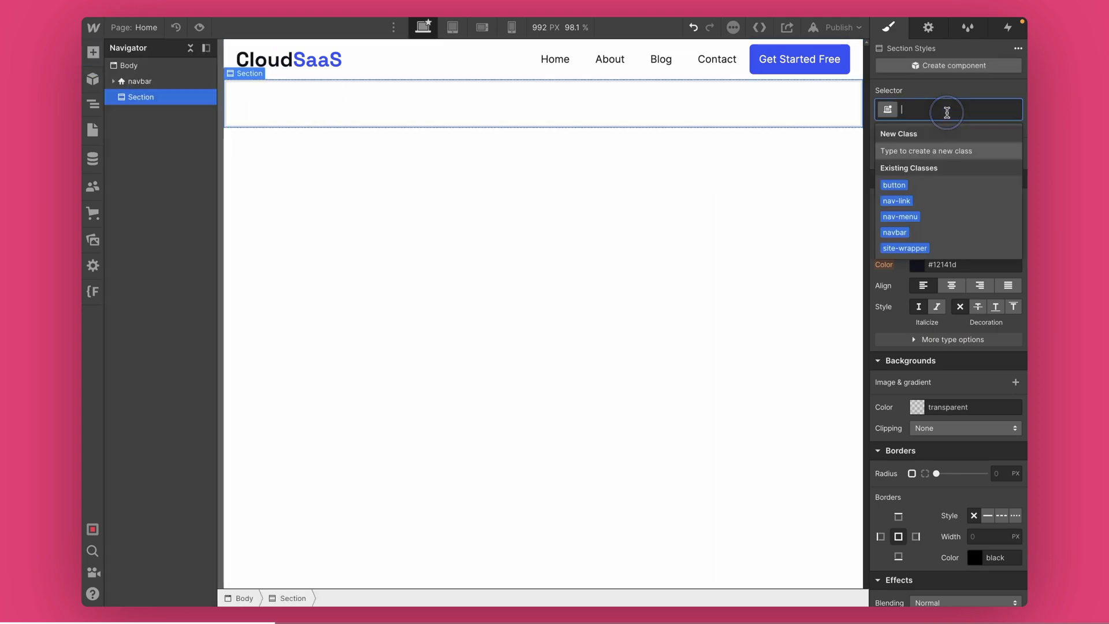
{"action": "type", "text": "hero-section"}
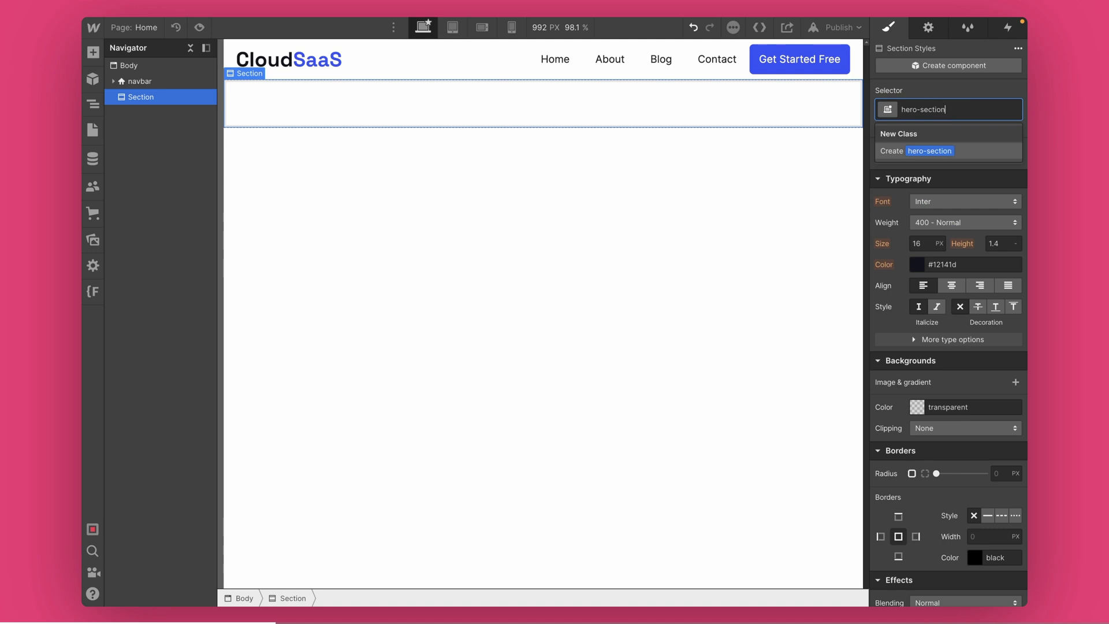
{"action": "key", "text": "Return"}
{"action": "scroll", "coordinate": [923, 196], "scroll_direction": "up", "scroll_amount": 5}
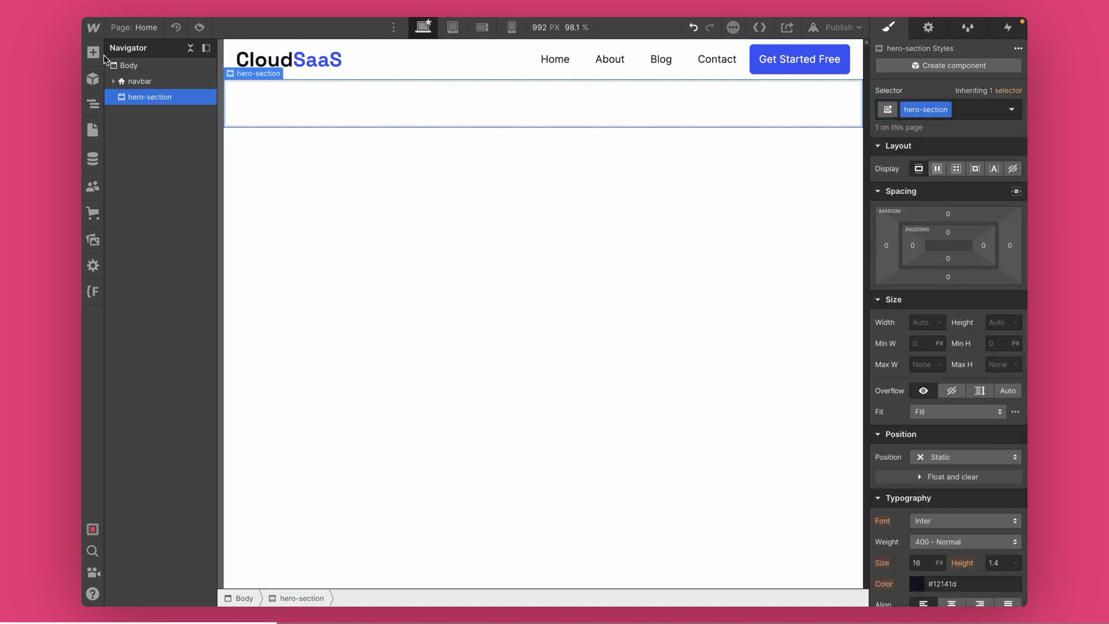
Add a Div Block inside hero-section and apply the existing site-wrapper class to it
{"action": "key", "text": "a"}
{"action": "left_click", "coordinate": [136, 281]}
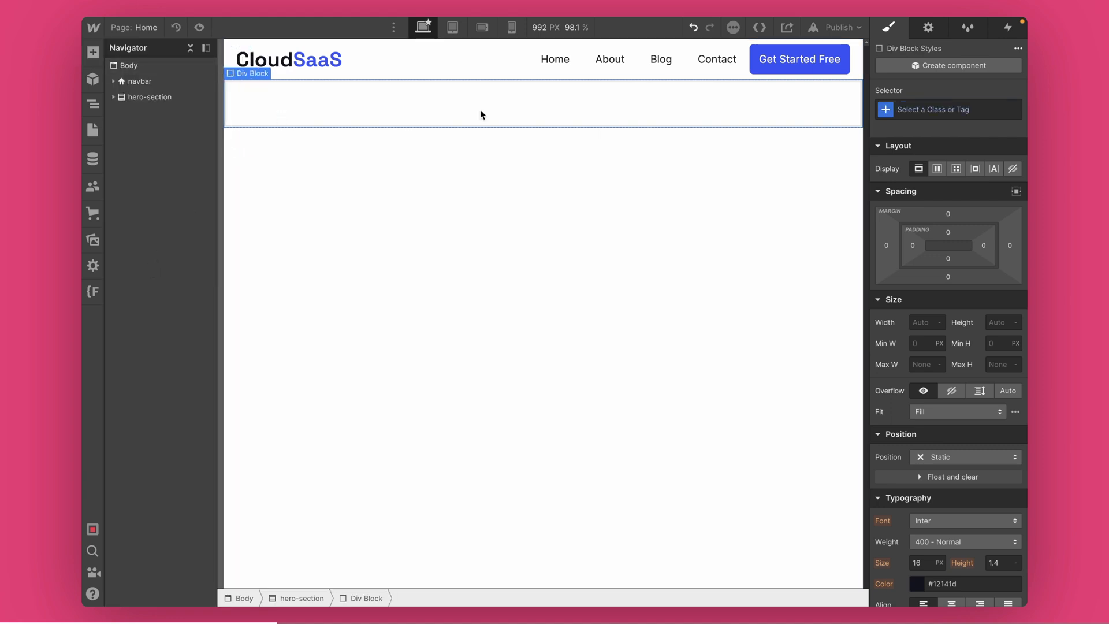
{"action": "left_click", "coordinate": [978, 109]}
{"action": "type", "text": "site"}
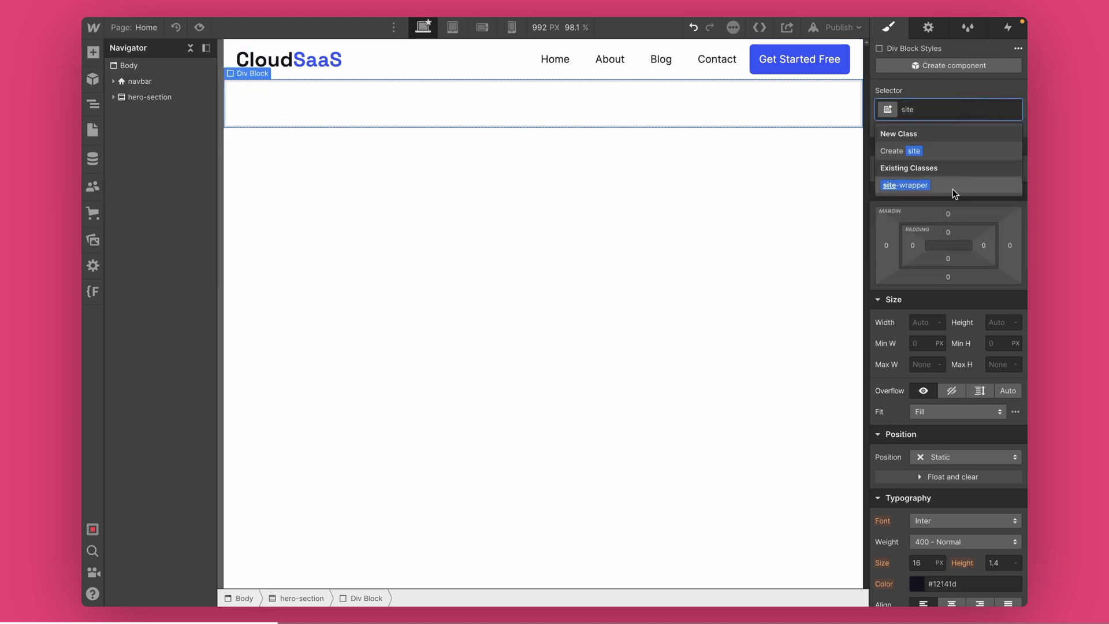
{"action": "left_click", "coordinate": [951, 188]}
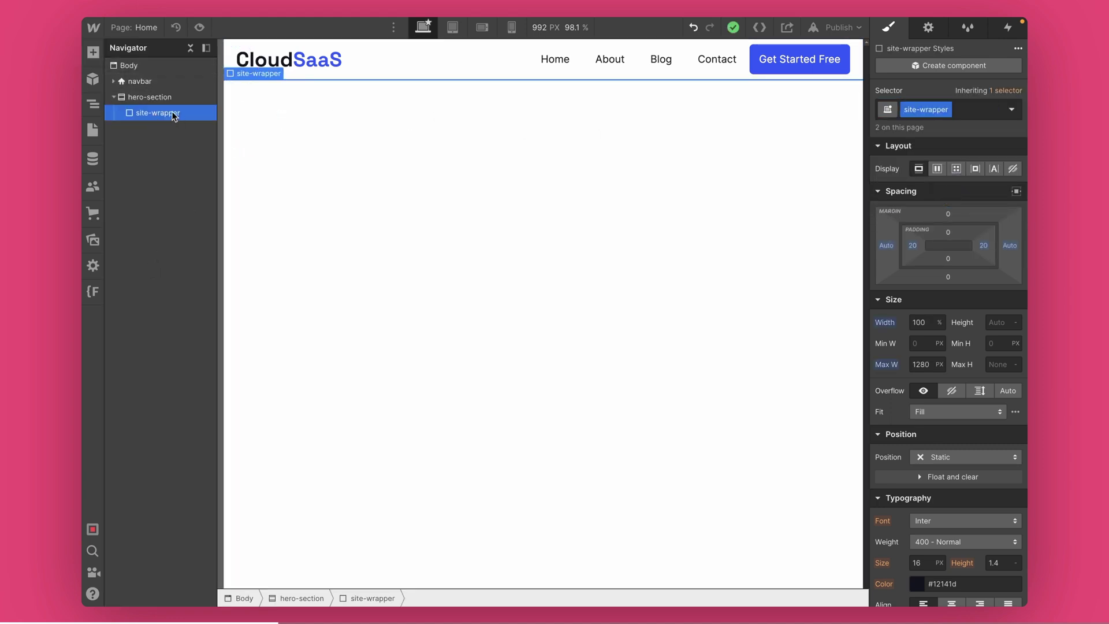
Add a Div Block inside the hero section's site-wrapper and give it the class hero-grid
{"action": "left_click", "coordinate": [93, 52]}
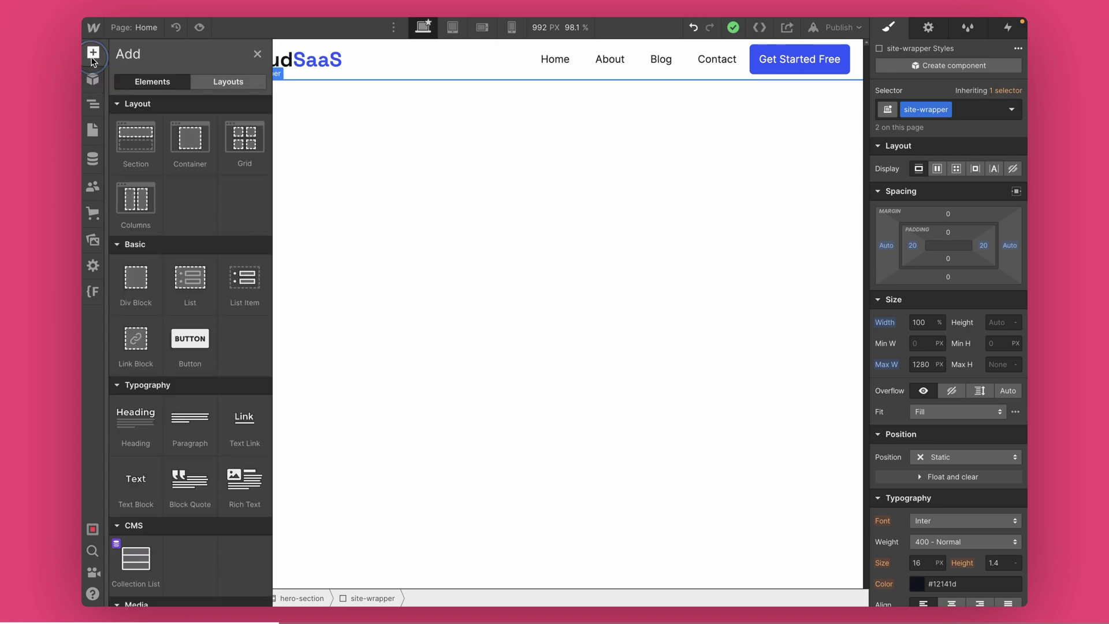
{"action": "left_click", "coordinate": [136, 278]}
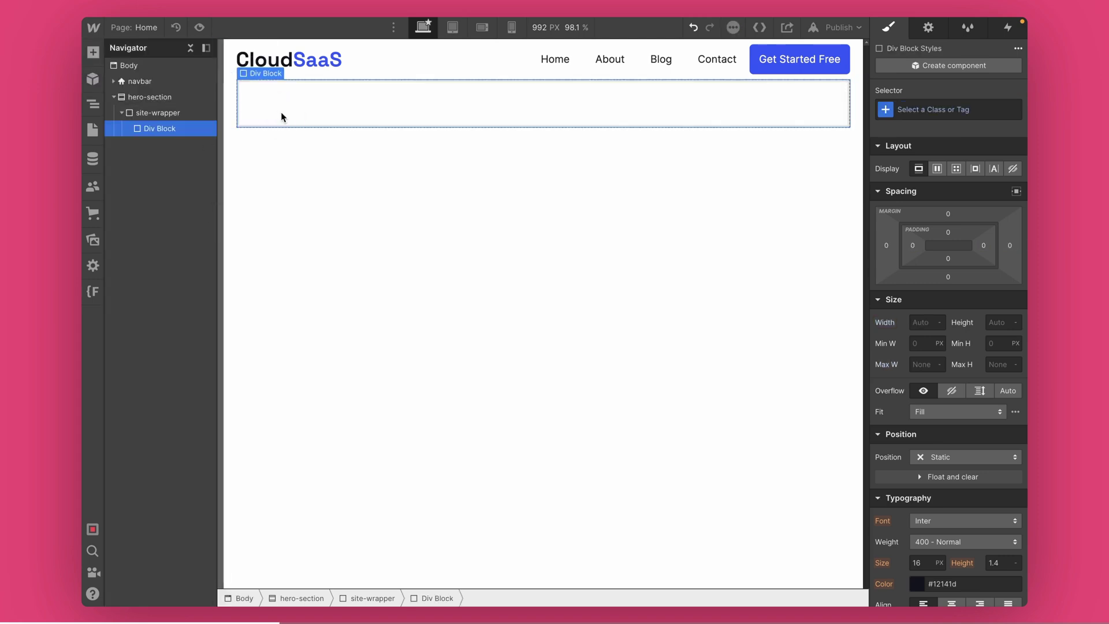
{"action": "left_click", "coordinate": [940, 108]}
{"action": "type", "text": "hero-grid"}
{"action": "key", "text": "Return"}
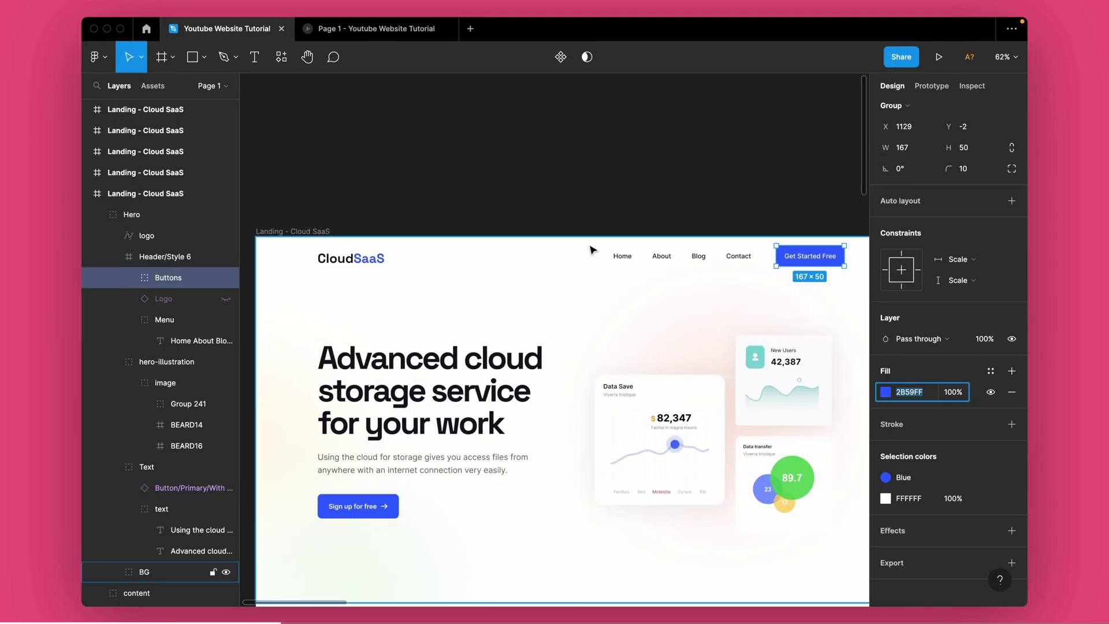
After checking the hero layout in Figma, make hero-grid a grid with two columns, one row and a 60 px column gap in Webflow
{"action": "scroll", "coordinate": [452, 341], "scroll_direction": "down", "scroll_amount": 3}
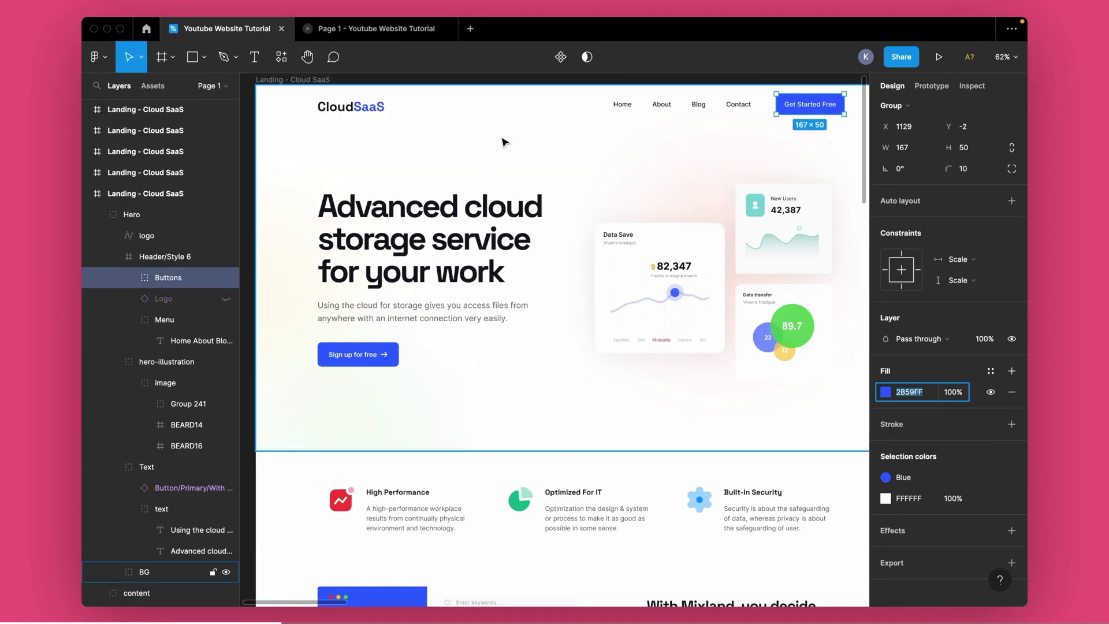
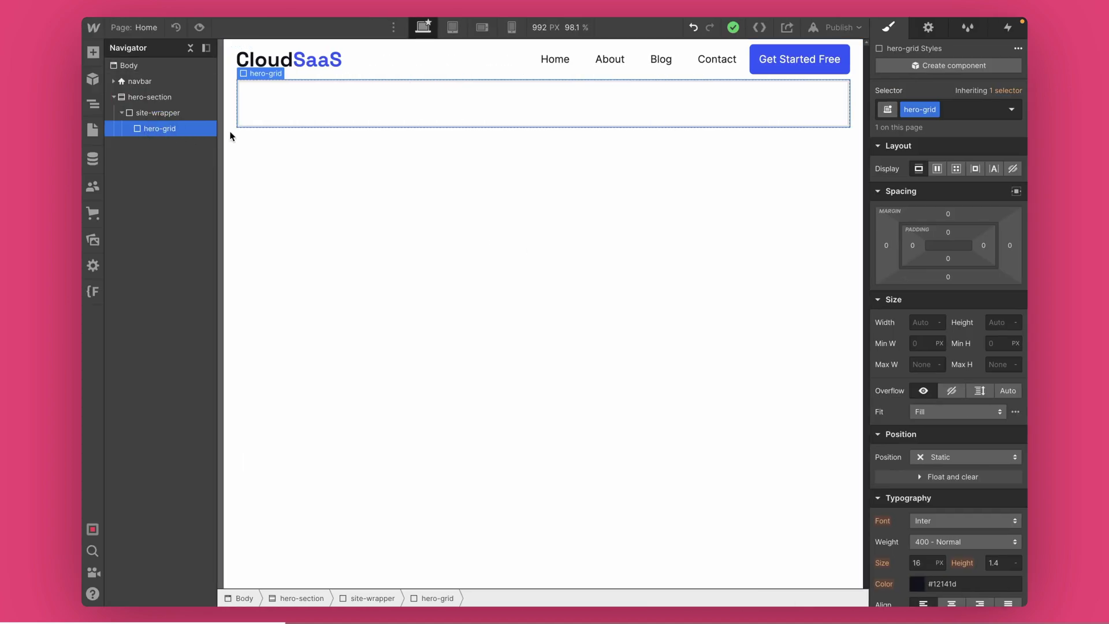
{"action": "left_click", "coordinate": [955, 169]}
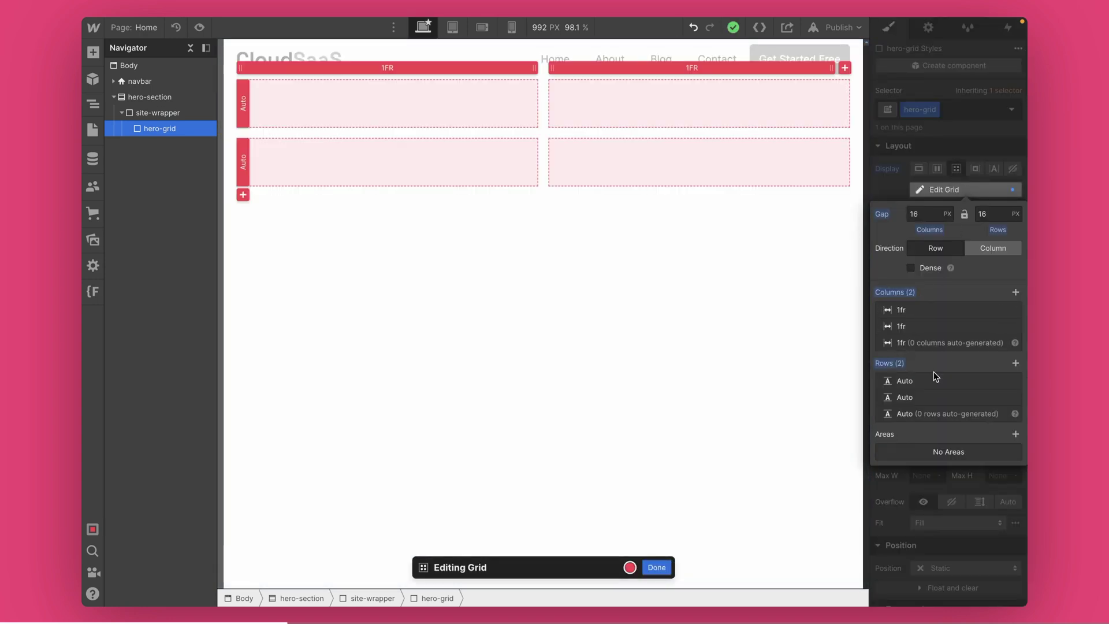
{"action": "left_click", "coordinate": [1013, 398]}
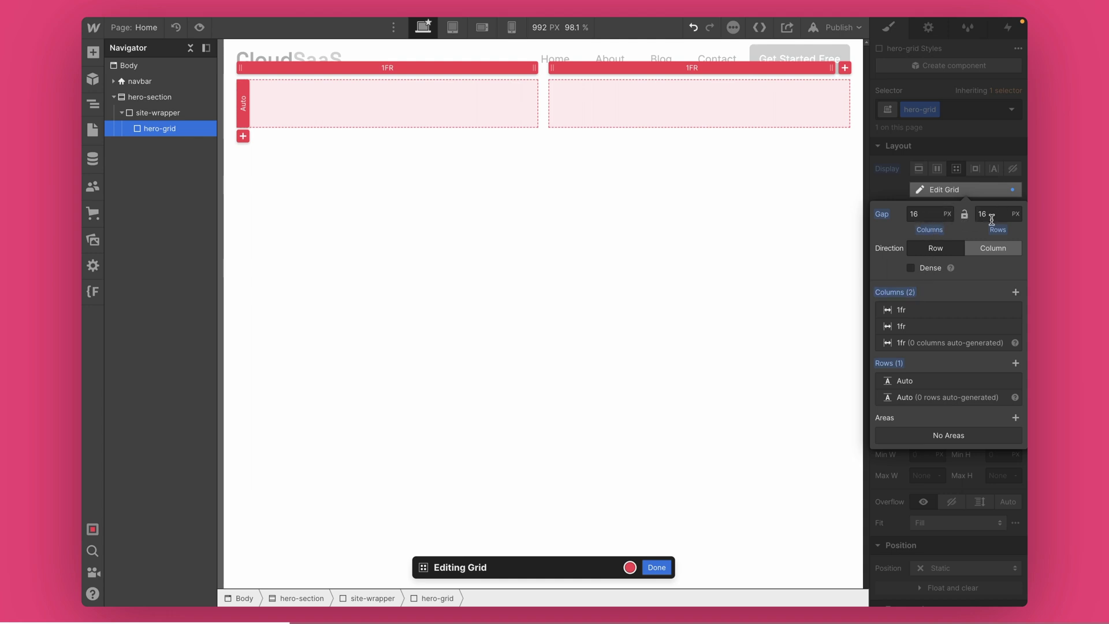
{"action": "left_click", "coordinate": [932, 216]}
{"action": "type", "text": "60"}
{"action": "key", "text": "Return"}
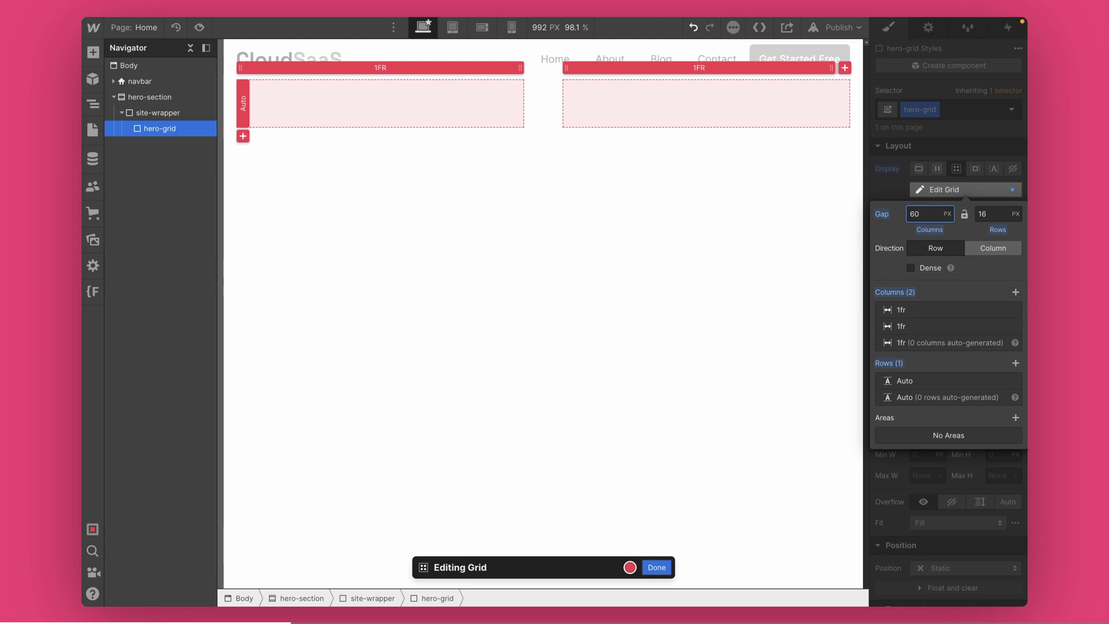
{"action": "mouse_move", "coordinate": [555, 102]}
{"action": "left_mouse_down"}
{"action": "mouse_move", "coordinate": [577, 104]}
{"action": "mouse_move", "coordinate": [556, 102]}
{"action": "left_mouse_up"}
{"action": "left_click", "coordinate": [657, 567]}
{"action": "left_click", "coordinate": [162, 129]}
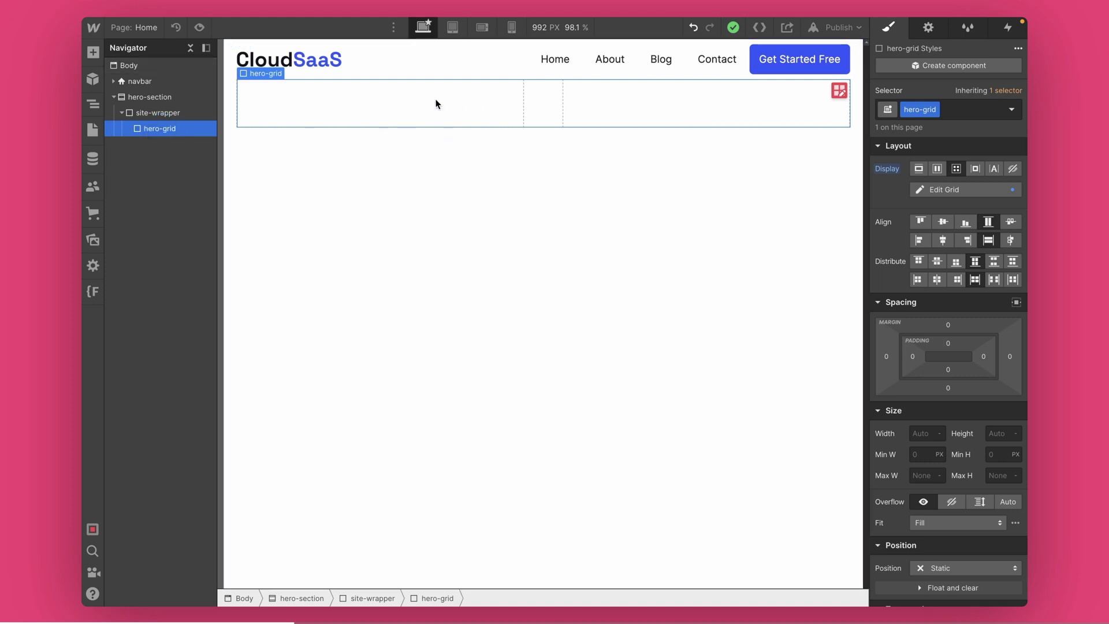
Add a Div Block to the first cell of hero-grid and insert an H1 heading inside it
{"action": "left_click", "coordinate": [93, 52]}
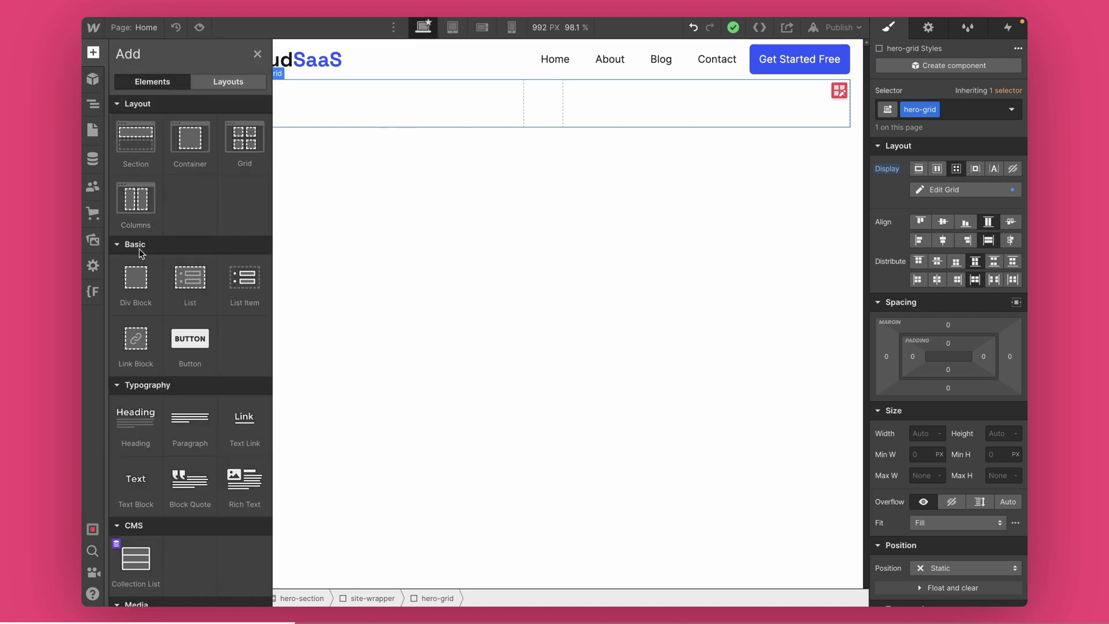
{"action": "left_click", "coordinate": [137, 281]}
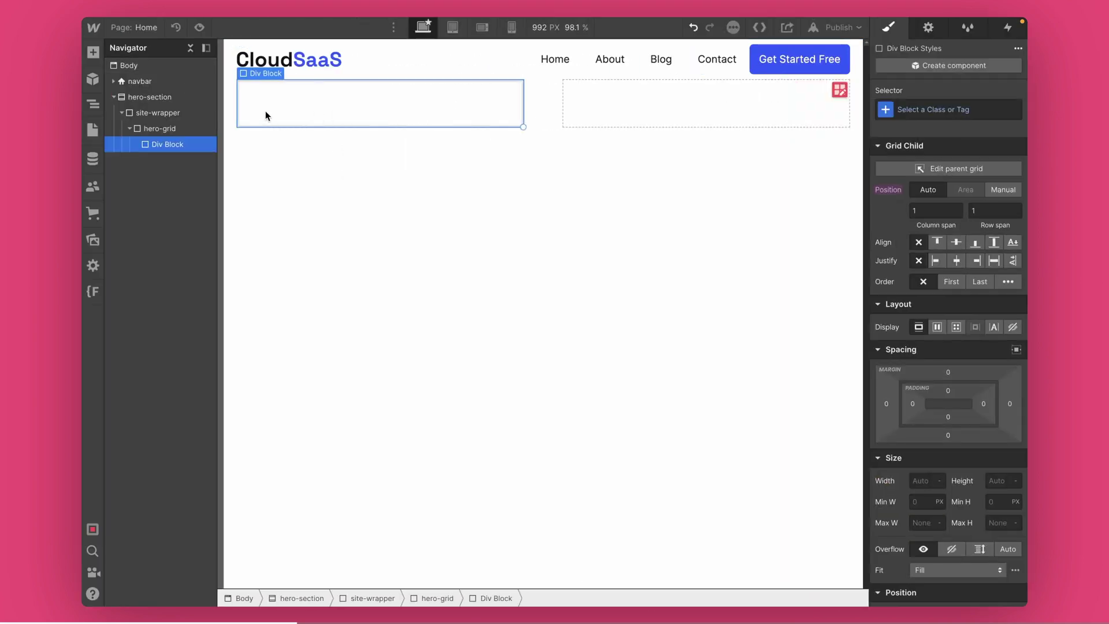
{"action": "key", "text": "super+e"}
{"action": "type", "text": "heading"}
{"action": "key", "text": "Return"}
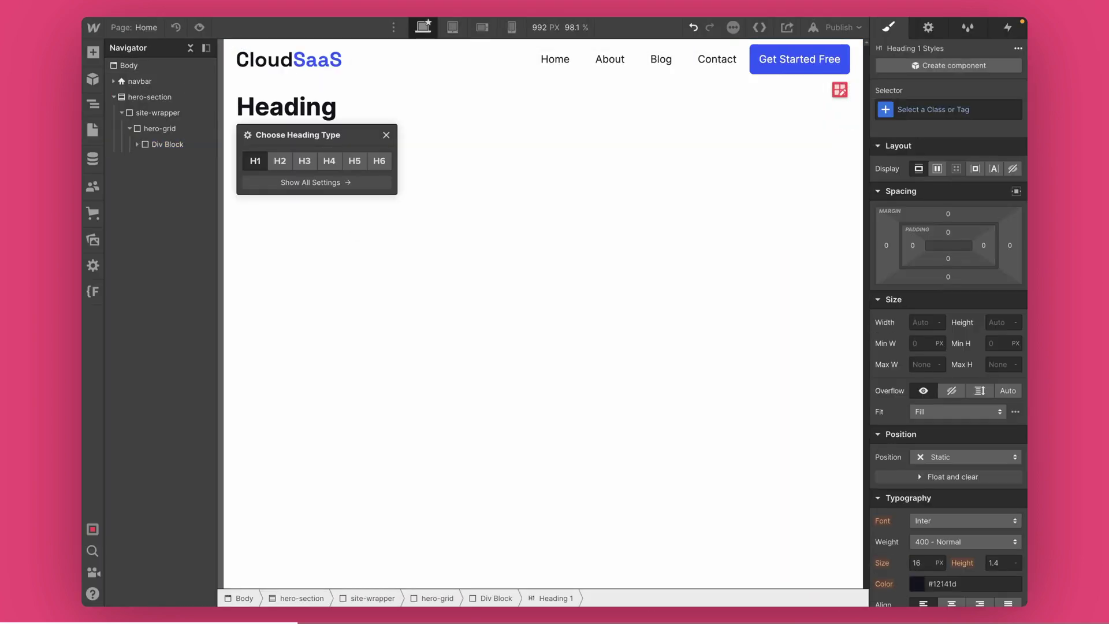
Give the new H1 heading the class hero-heading
{"action": "left_click", "coordinate": [947, 109]}
{"action": "type", "text": "hero-heading"}
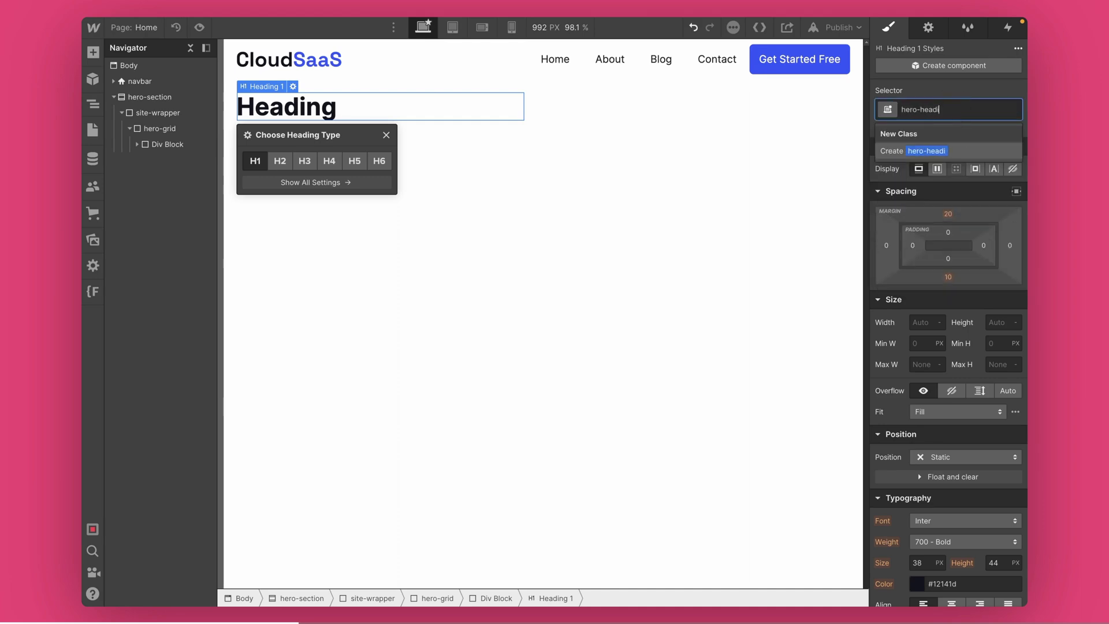
{"action": "key", "text": "Return"}
Inspect the hero headline's text style in Figma, and in Webflow set hero-heading's font to Space Grotesk with weight 600 - Semi Bold
{"action": "key", "text": "ctrl+Right"}
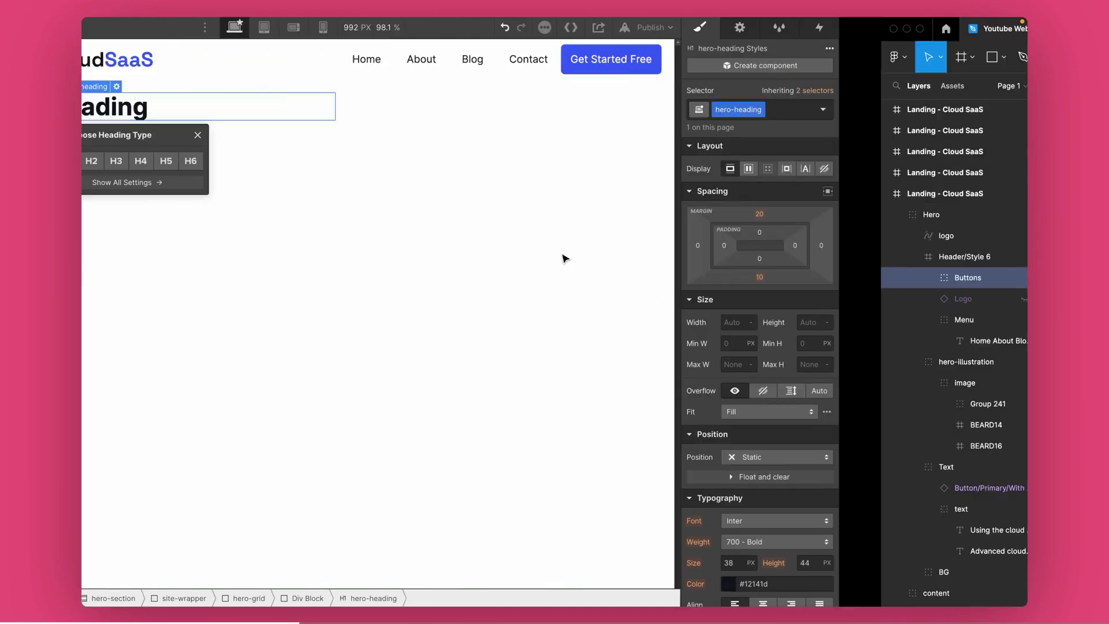
{"action": "left_click", "coordinate": [425, 242], "text": "super"}
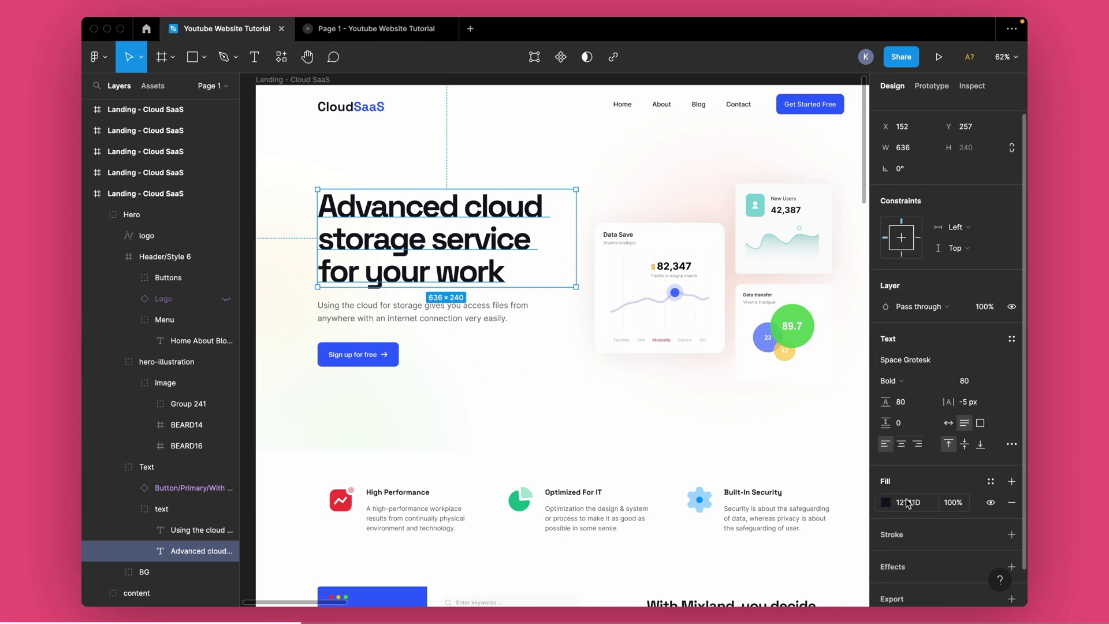
{"action": "key", "text": "ctrl+Left"}
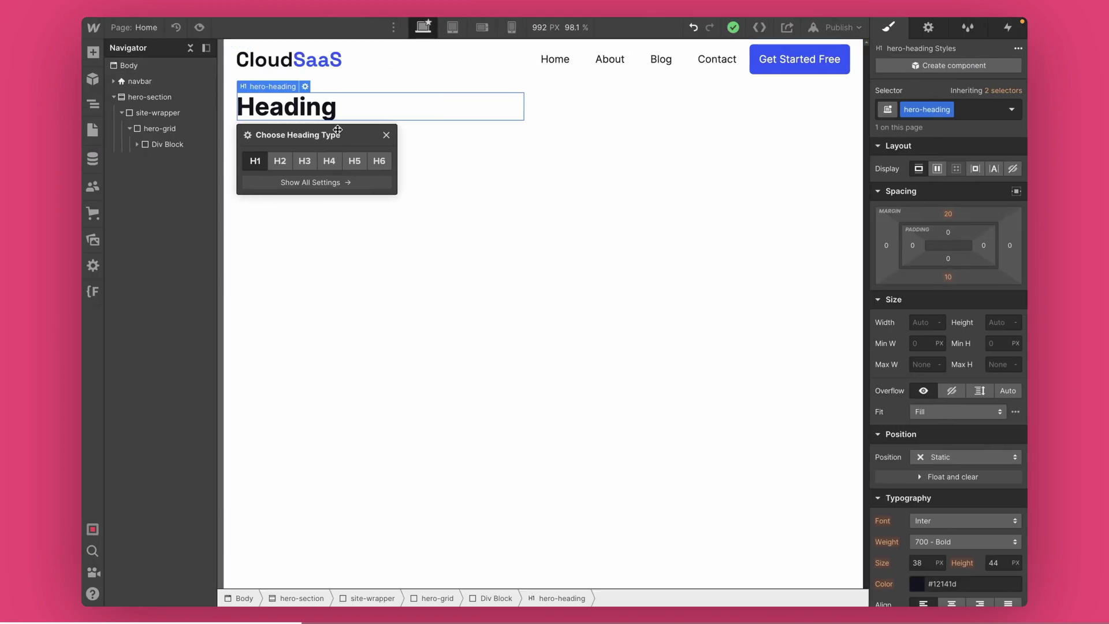
{"action": "left_click", "coordinate": [920, 519]}
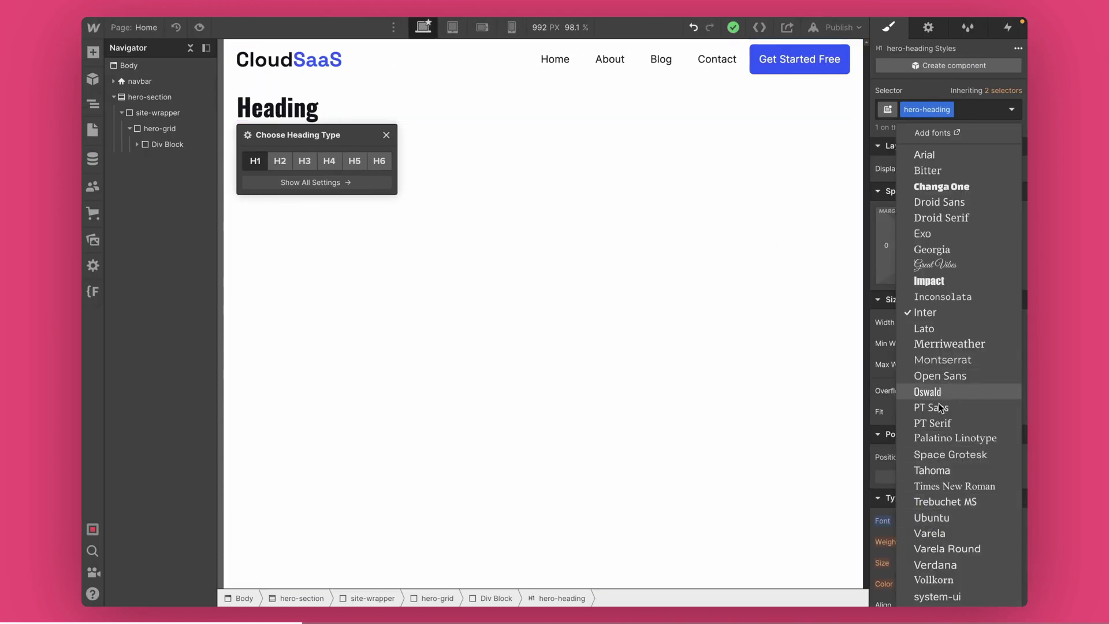
{"action": "left_click", "coordinate": [934, 449]}
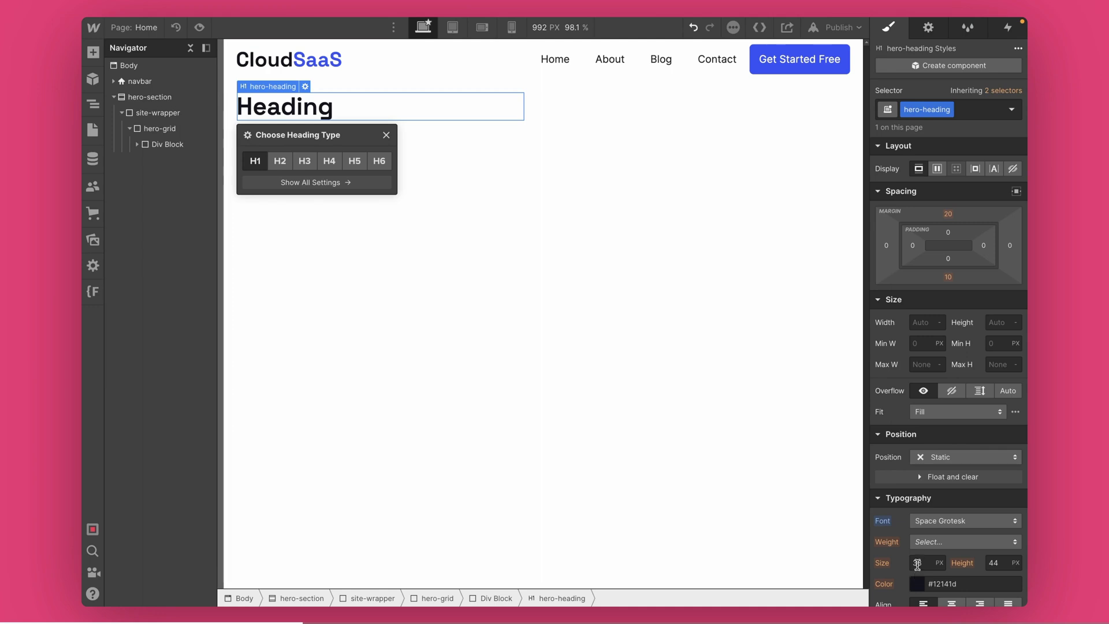
{"action": "left_click", "coordinate": [924, 541]}
{"action": "left_click", "coordinate": [925, 529]}
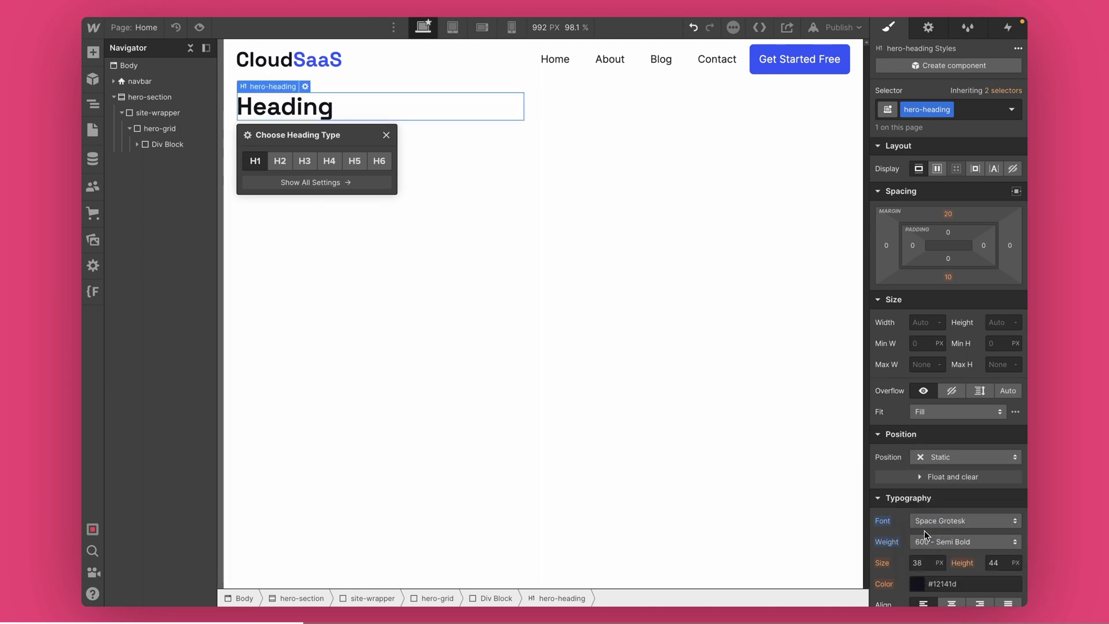
Set hero-heading's font size to 54 px and its line height to 1.2
{"action": "left_click", "coordinate": [919, 563]}
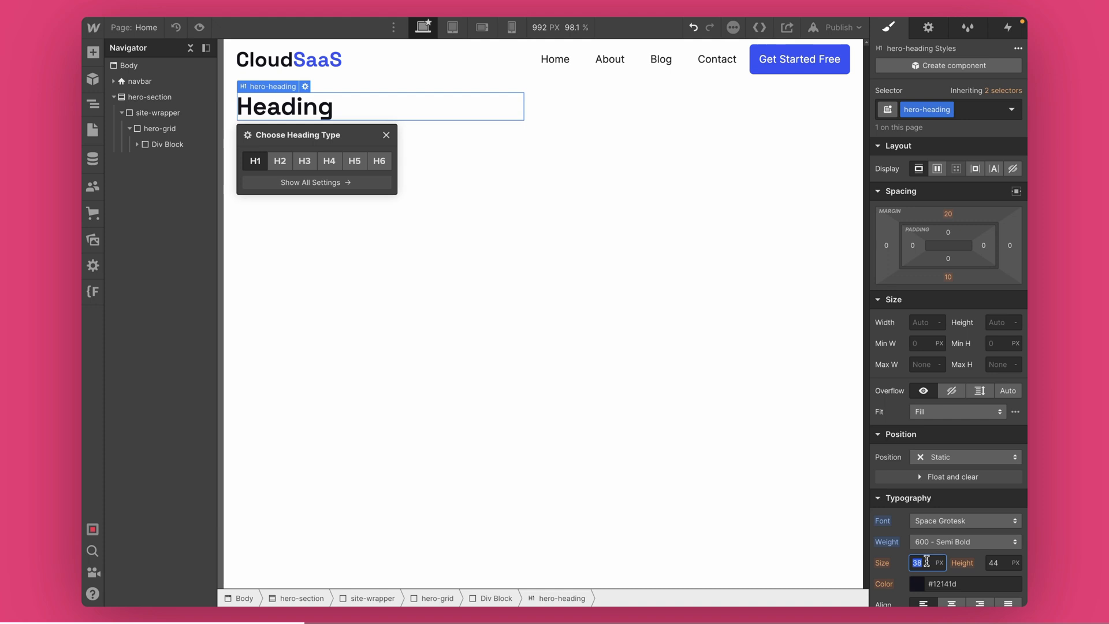
{"action": "type", "text": "54"}
{"action": "key", "text": "Tab"}
{"action": "type", "text": "1"}
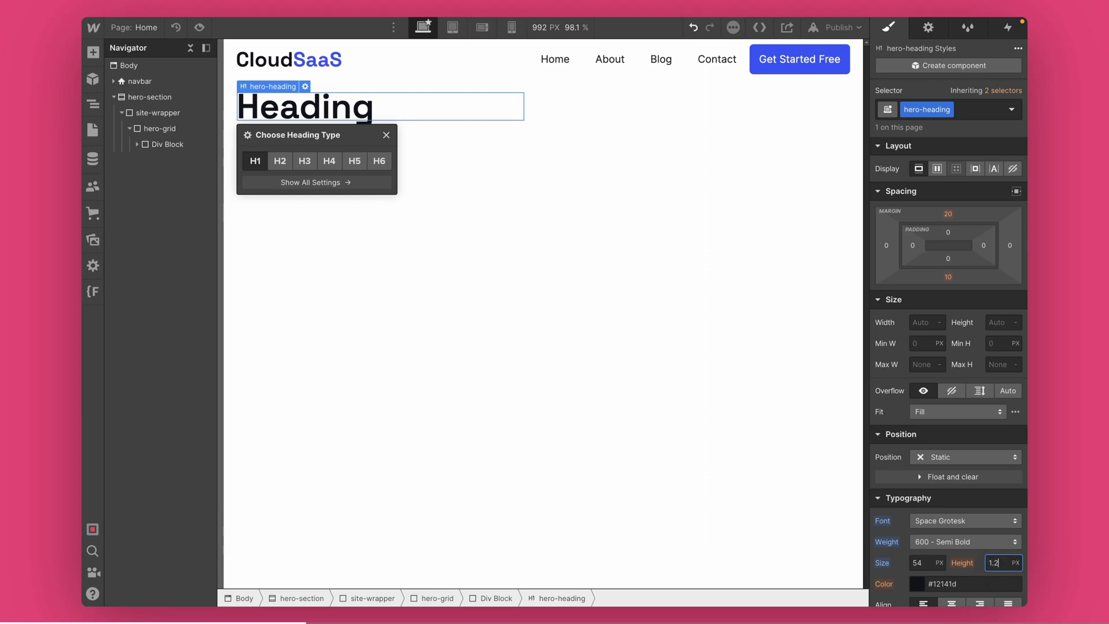
{"action": "type", "text": ".2"}
{"action": "key", "text": "Return"}
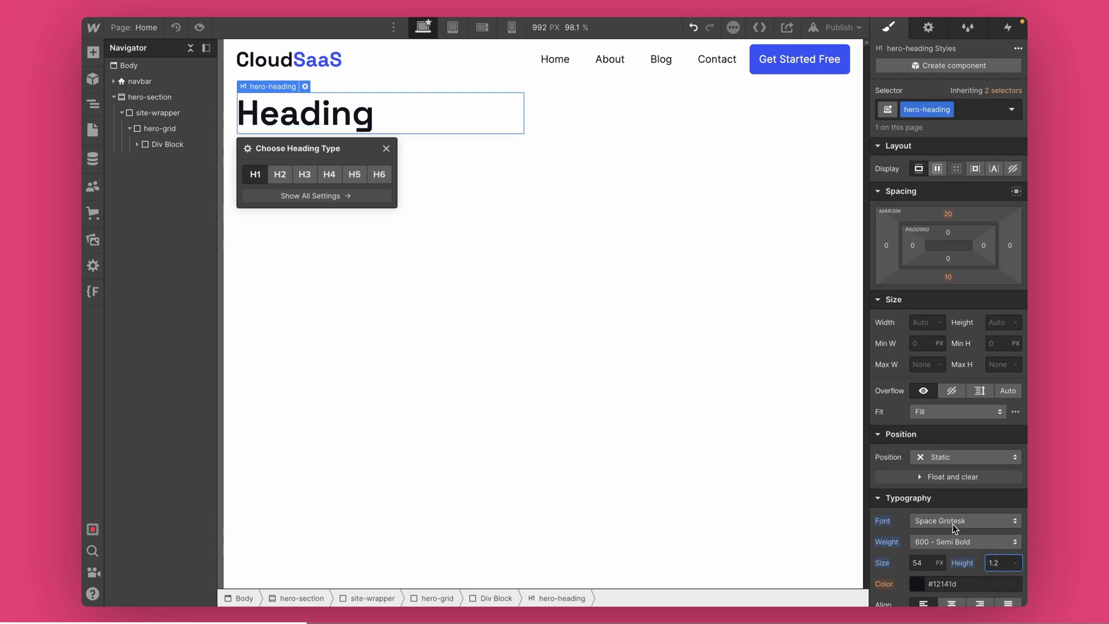
Copy the hero headline from Figma and replace hero-heading's text in Webflow with "Advanced cloud storage service for your work"
{"action": "key", "text": "ctrl+Right"}
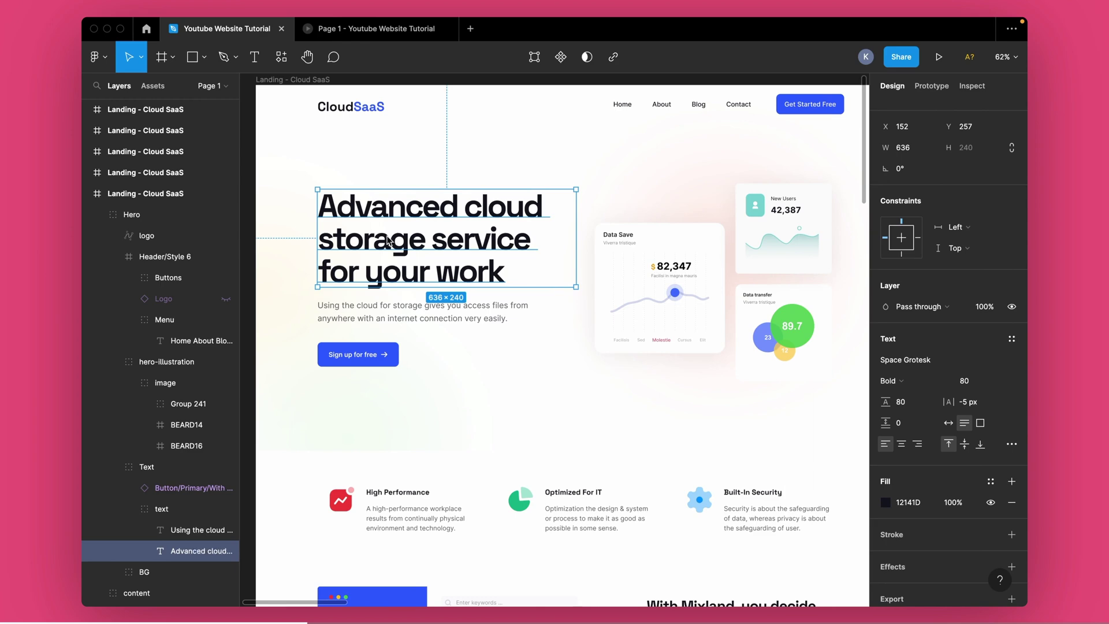
{"action": "key", "text": "ctrl+c"}
{"action": "key", "text": "ctrl+Left"}
{"action": "double_click", "coordinate": [336, 118]}
{"action": "key", "text": "ctrl+a"}
{"action": "key", "text": "ctrl+v"}
{"action": "key", "text": "Escape"}
{"action": "left_click", "coordinate": [405, 249]}
{"action": "left_click", "coordinate": [372, 173]}
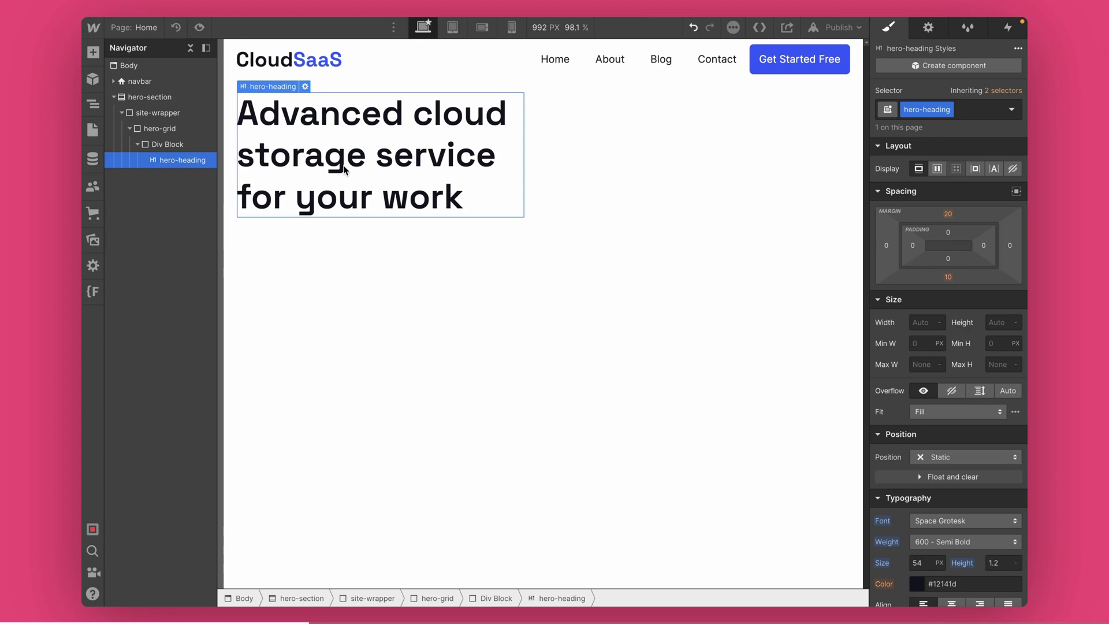
Compare with the Figma headline and set hero-heading's line height to 1 in Webflow
{"action": "key", "text": "ctrl+Right"}
{"action": "key", "text": "ctrl+Left"}
{"action": "type", "text": "1"}
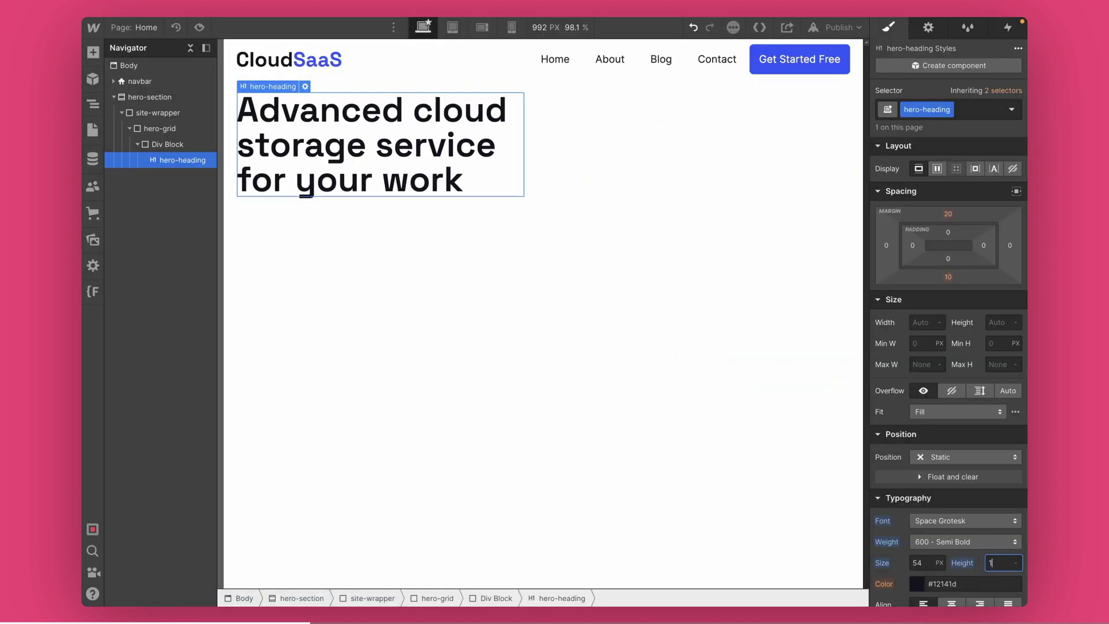
{"action": "left_click", "coordinate": [566, 153]}
Copy the subheading text from Figma, add a Paragraph below hero-heading in Webflow, and replace its placeholder with the copied text
{"action": "key", "text": "ctrl+Right"}
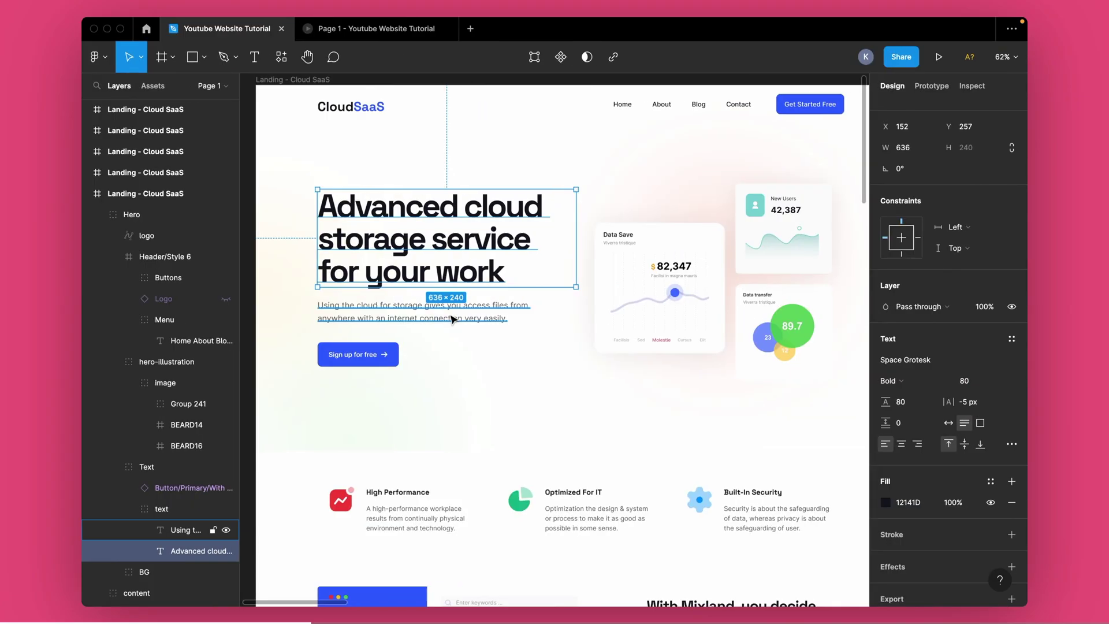
{"action": "left_click", "coordinate": [372, 318]}
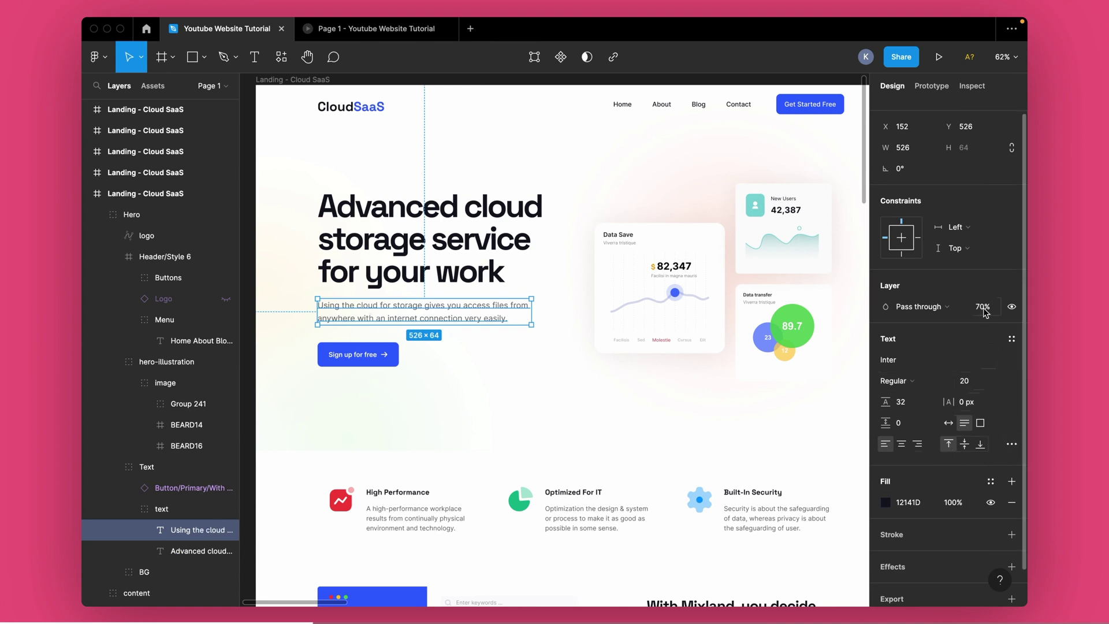
{"action": "key", "text": "ctrl+Left"}
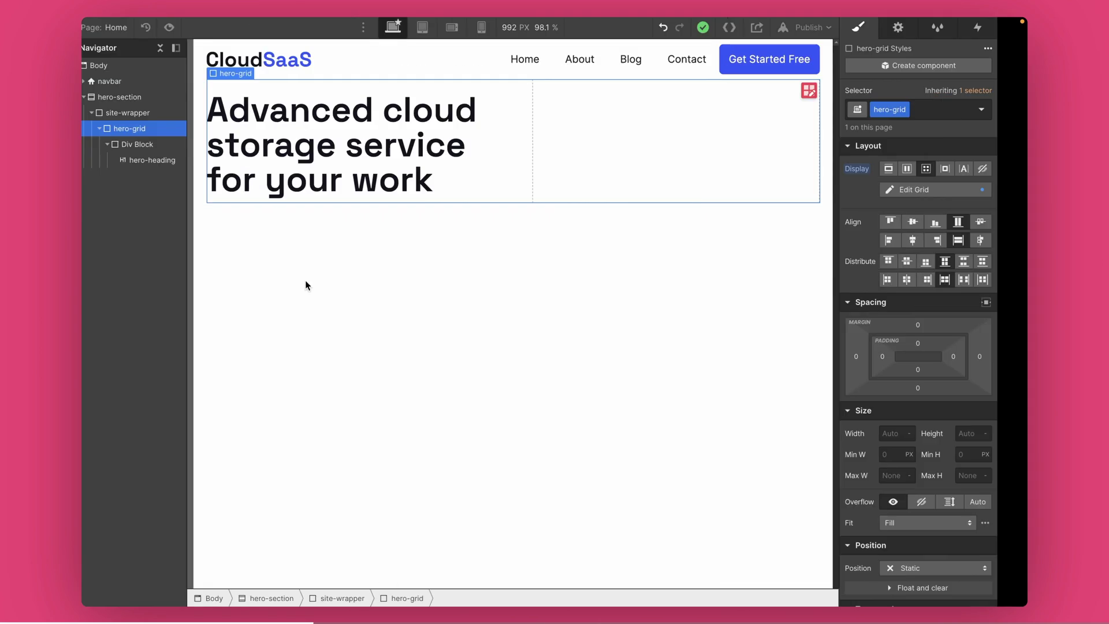
{"action": "left_click", "coordinate": [267, 168]}
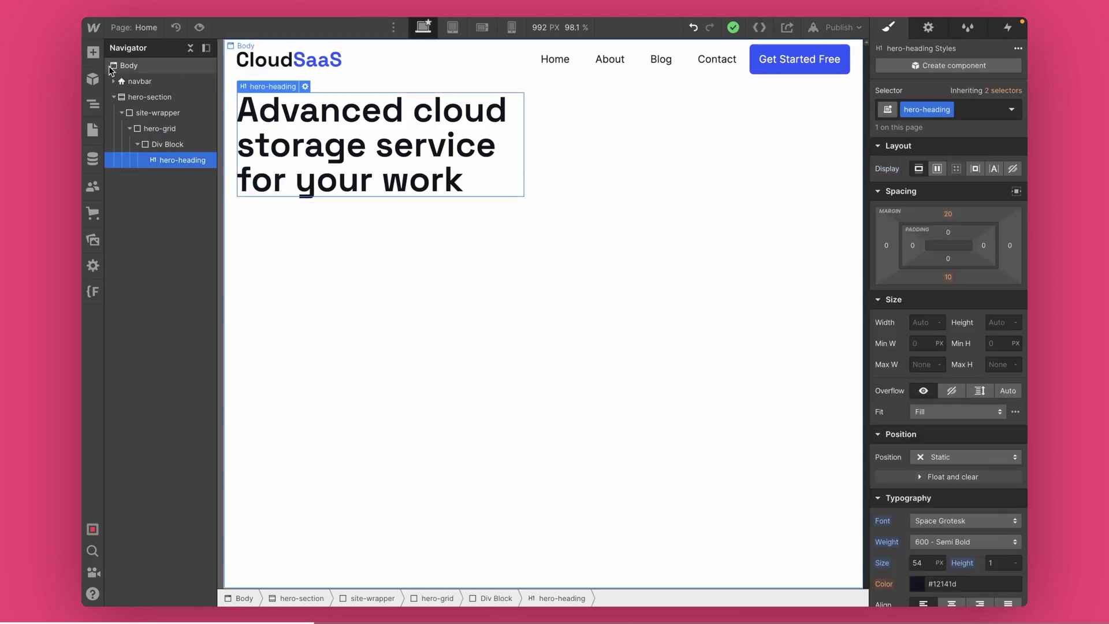
{"action": "left_click", "coordinate": [92, 52]}
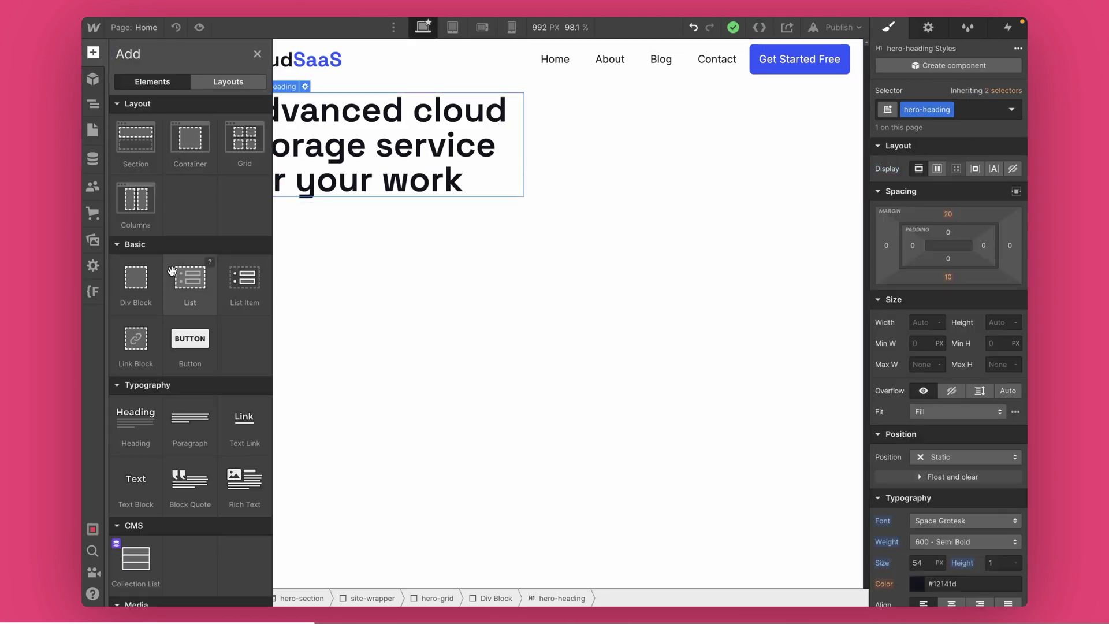
{"action": "left_click", "coordinate": [189, 424]}
{"action": "double_click", "coordinate": [295, 221]}
{"action": "key", "text": "ctrl+a"}
{"action": "key", "text": "ctrl+v"}
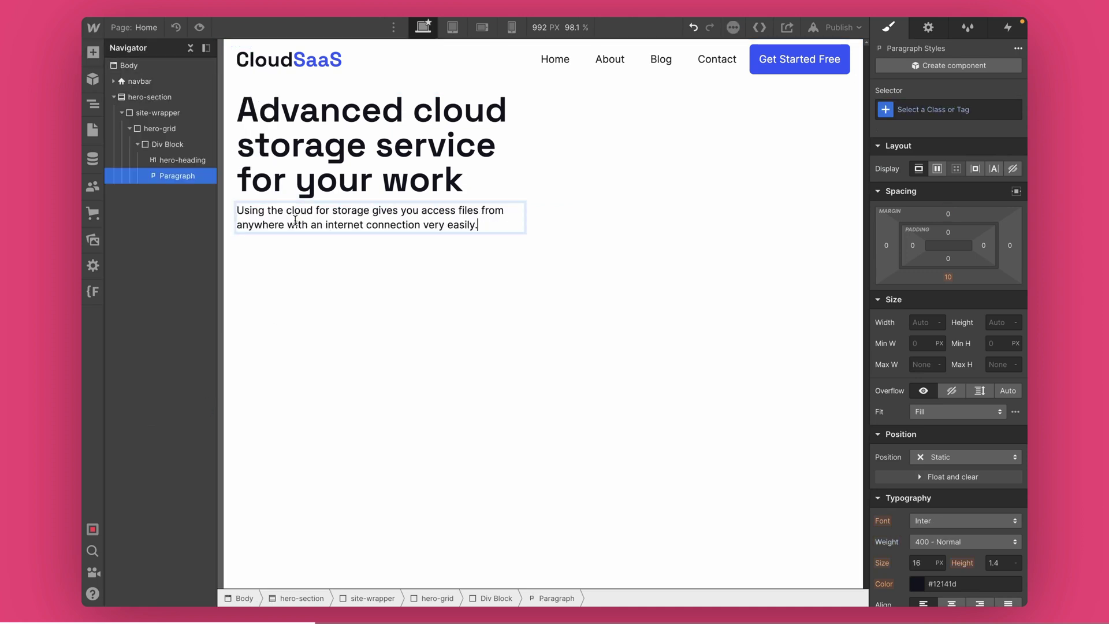
{"action": "left_click", "coordinate": [296, 200]}
{"action": "left_click", "coordinate": [445, 205]}
Give the new paragraph the class hero-para and set its font size to 18 px
{"action": "left_click", "coordinate": [958, 109]}
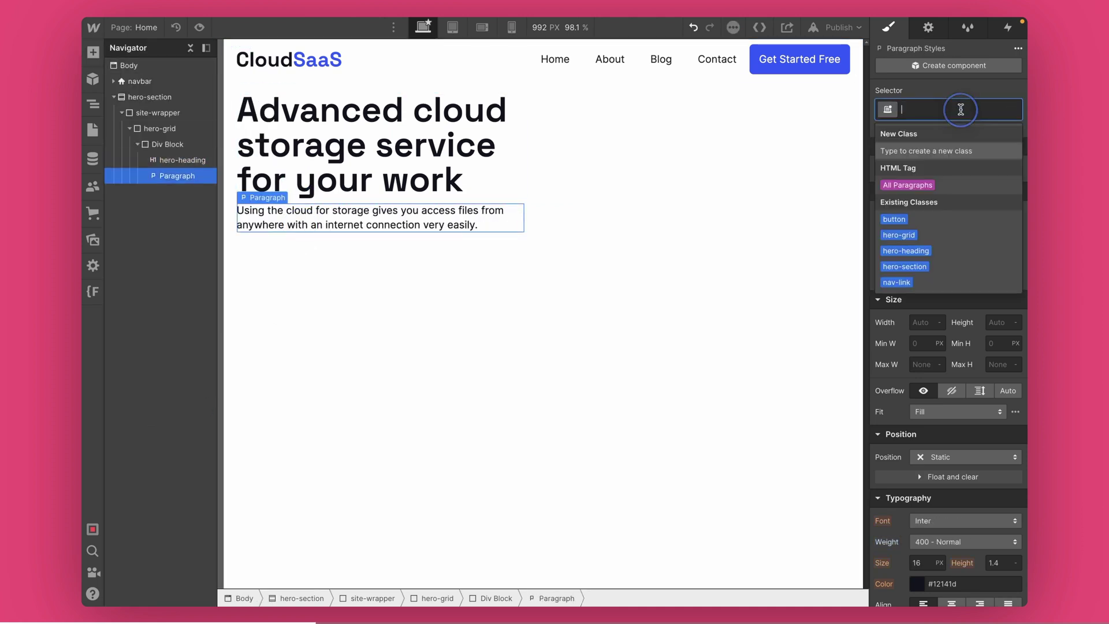
{"action": "type", "text": "hero-para"}
{"action": "key", "text": "Return"}
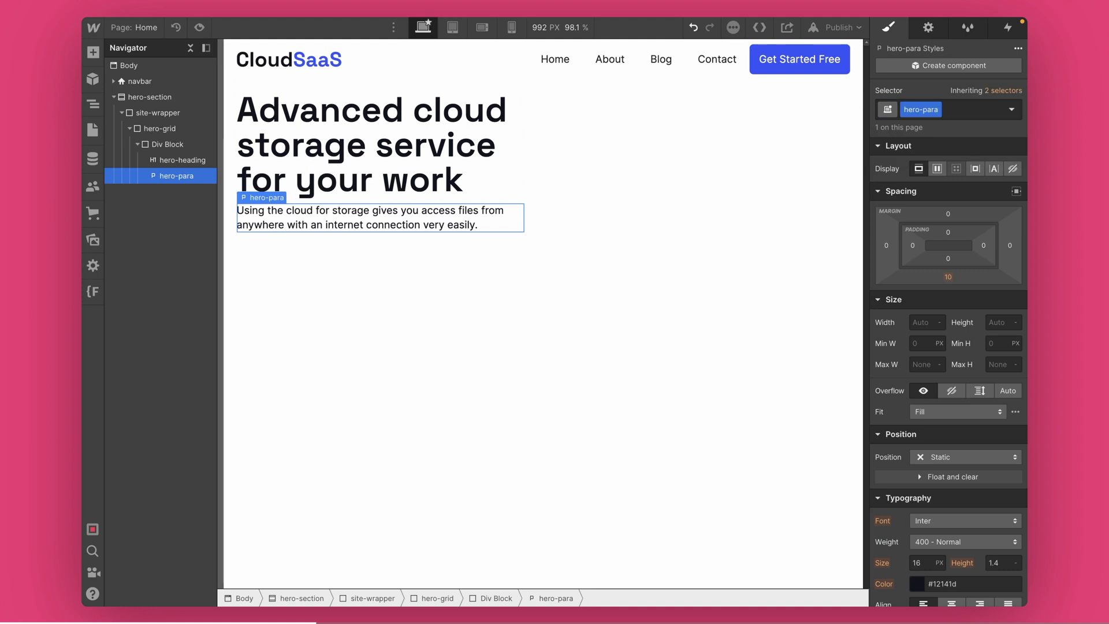
{"action": "left_click", "coordinate": [924, 559]}
{"action": "type", "text": "20"}
{"action": "key", "text": "BackSpace"}
{"action": "key", "text": "BackSpace"}
{"action": "type", "text": "18"}
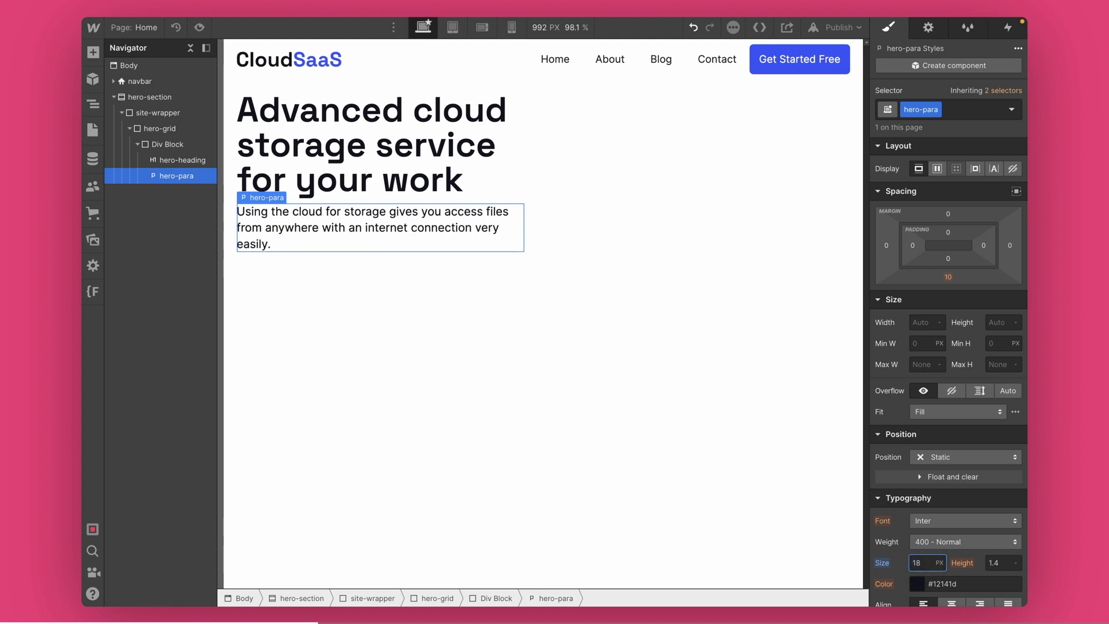
Set the opacity of hero-para's text color to 70
{"action": "scroll", "coordinate": [953, 563], "scroll_direction": "down", "scroll_amount": 2}
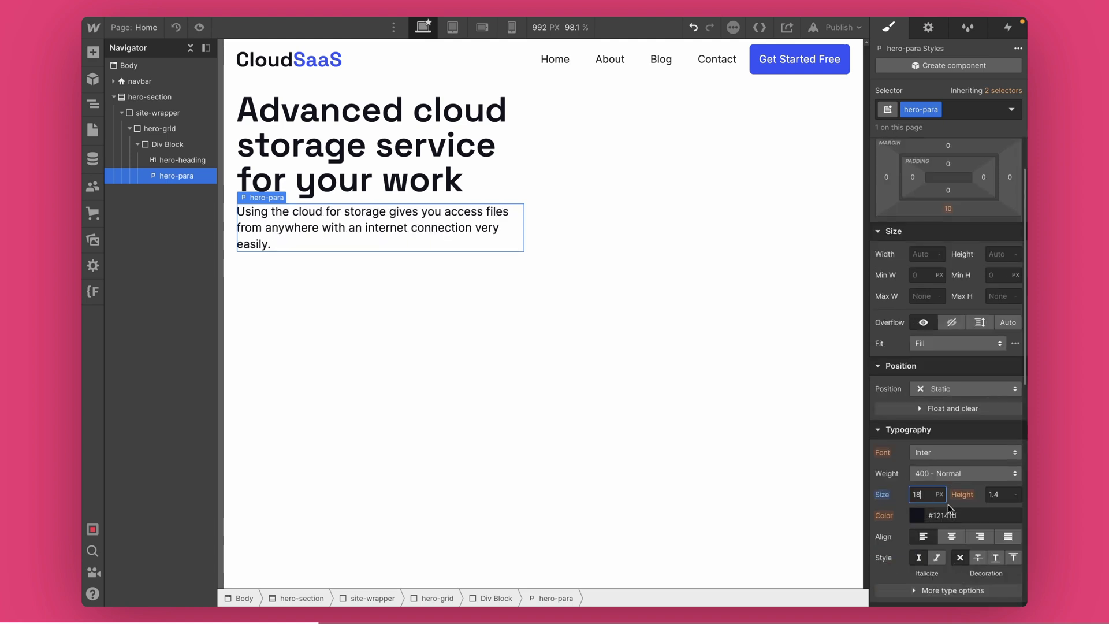
{"action": "left_click", "coordinate": [922, 515]}
{"action": "left_click", "coordinate": [1011, 424]}
{"action": "type", "text": "70"}
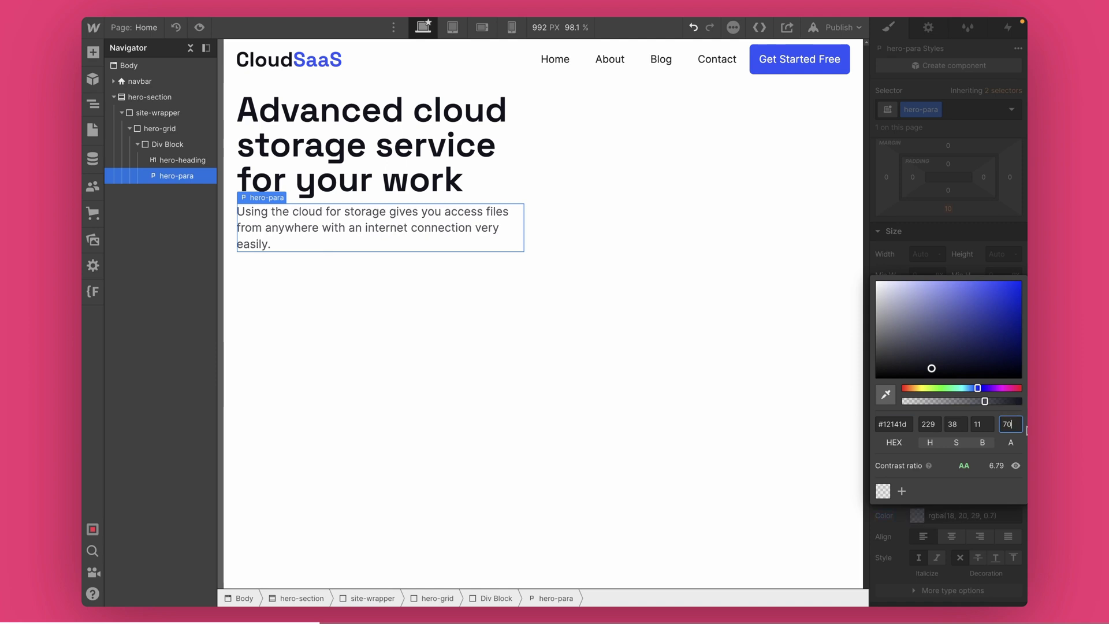
{"action": "left_click", "coordinate": [992, 207]}
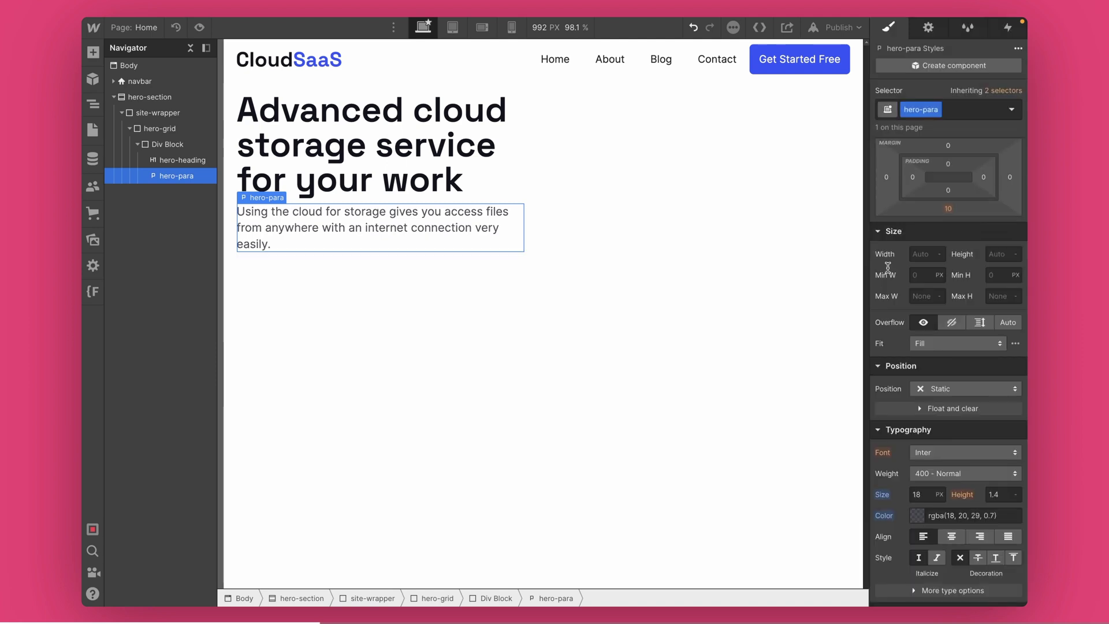
Slightly increase hero-heading's bottom margin to widen the gap above the paragraph
{"action": "left_click", "coordinate": [415, 195]}
{"action": "left_click_drag", "start_coordinate": [954, 207], "coordinate": [954, 211]}
{"action": "left_click", "coordinate": [416, 242]}
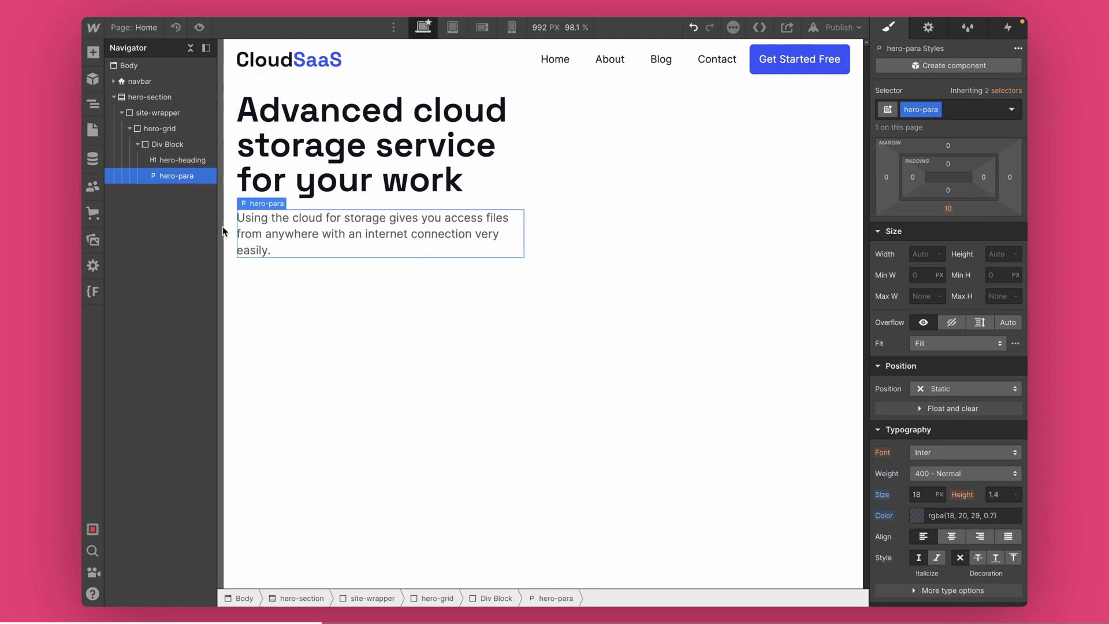
Add a Button below hero-para, apply the existing button class, and compare it with the Figma design
{"action": "left_click", "coordinate": [93, 52]}
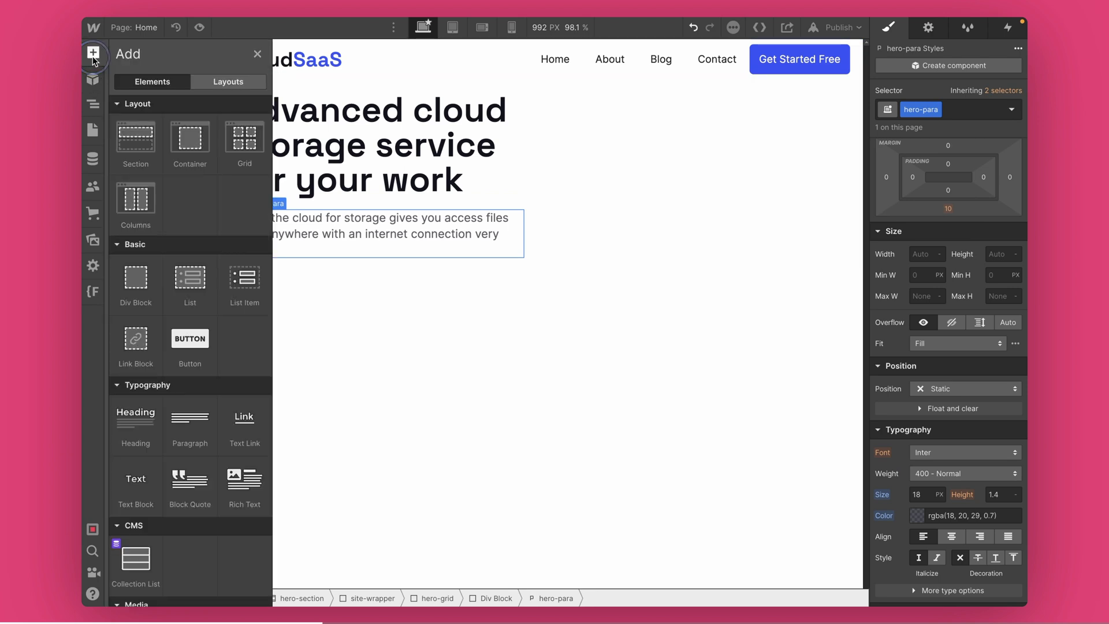
{"action": "left_click", "coordinate": [190, 338]}
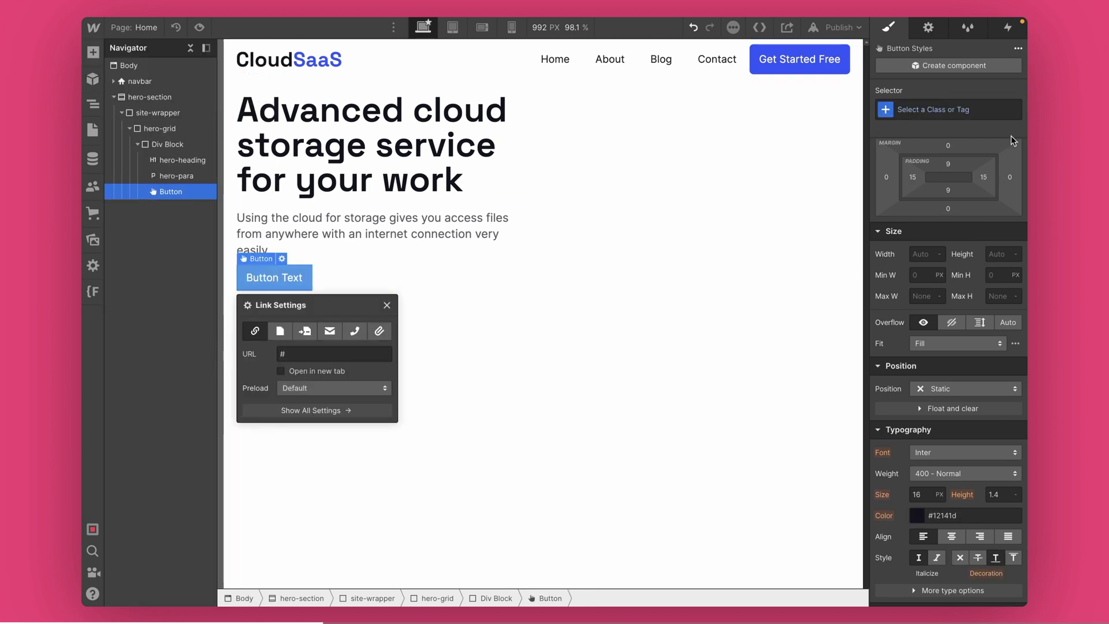
{"action": "left_click", "coordinate": [972, 109]}
{"action": "type", "text": "but"}
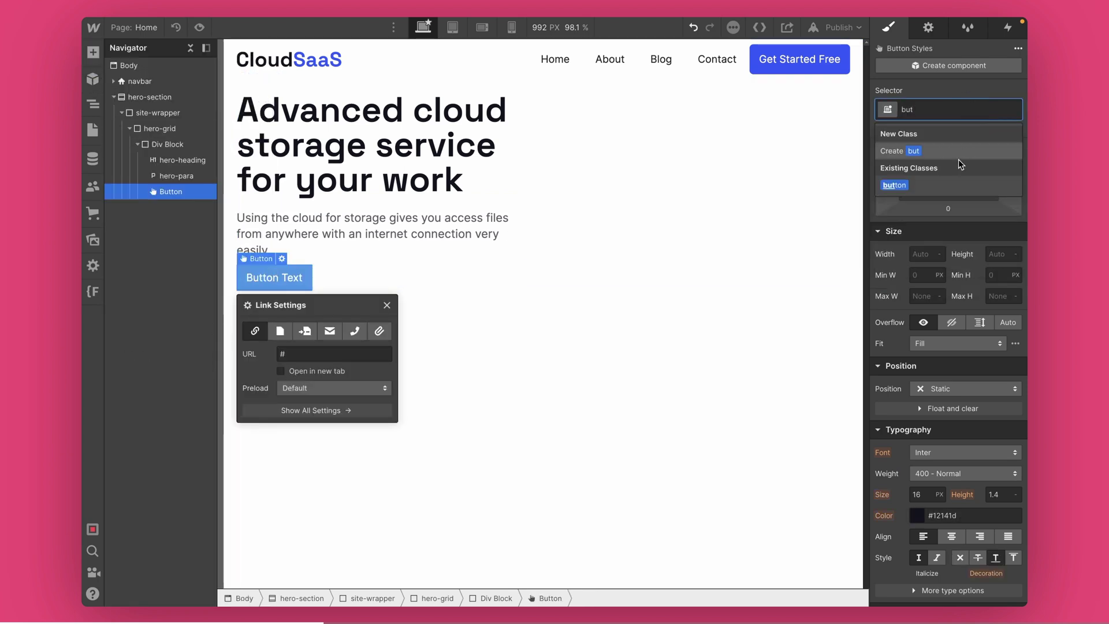
{"action": "left_click", "coordinate": [894, 185]}
{"action": "key", "text": "ctrl+Right"}
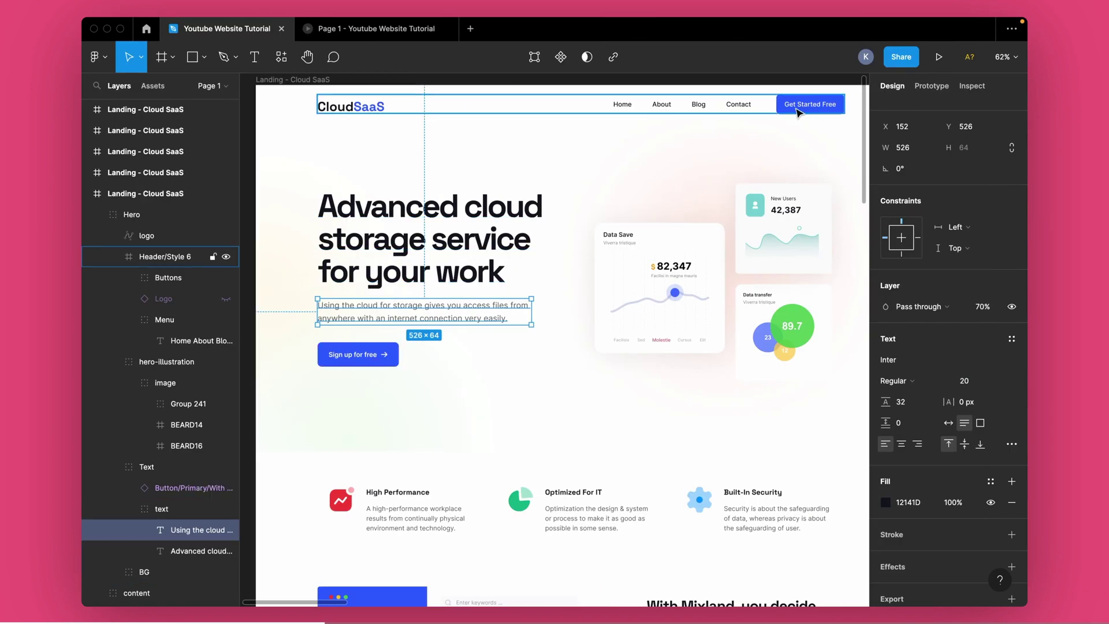
{"action": "key", "text": "ctrl+Left"}
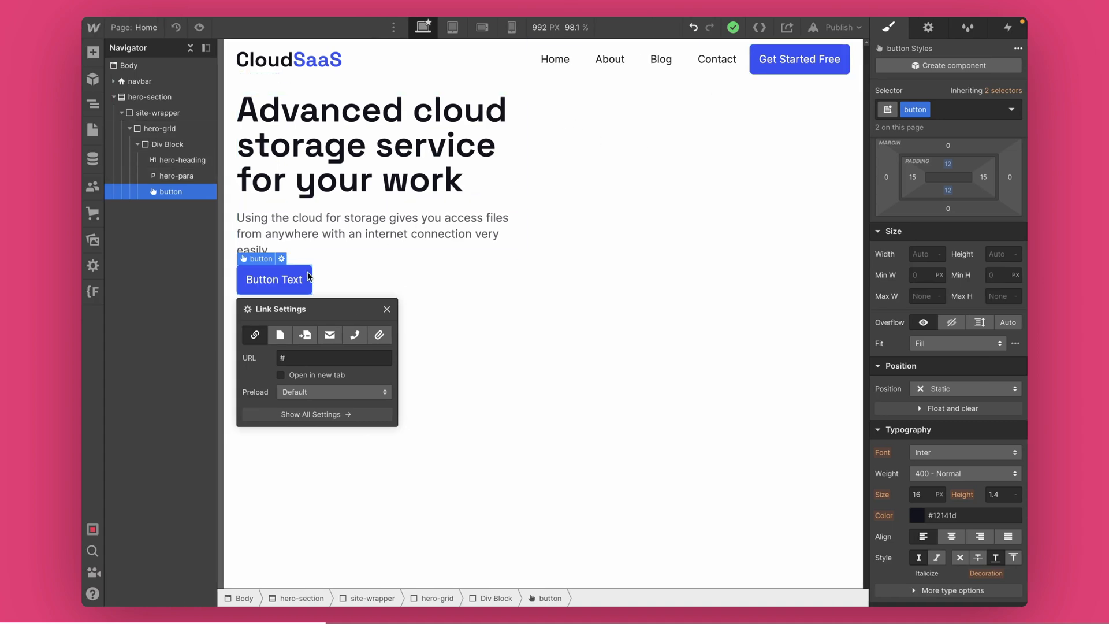
Check the hero button's text in Figma and relabel the new Webflow button "Sign up for free"
{"action": "key", "text": "ctrl+Right"}
{"action": "double_click", "coordinate": [352, 364]}
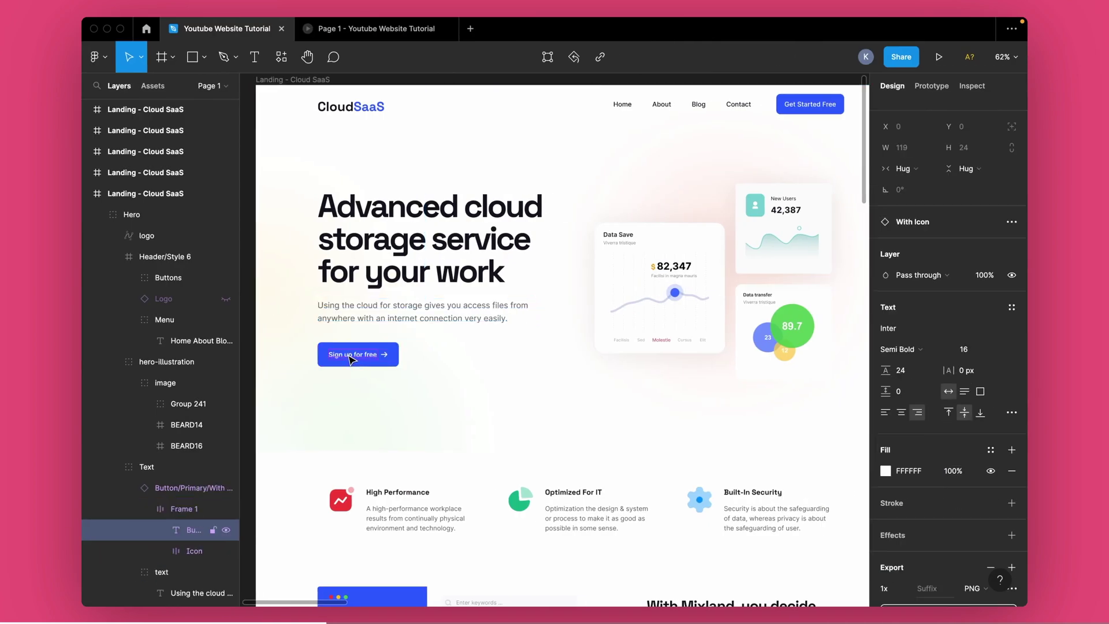
{"action": "key", "text": "ctrl+Left"}
{"action": "left_click", "coordinate": [294, 280]}
{"action": "left_click", "coordinate": [354, 293]}
{"action": "left_click", "coordinate": [317, 280]}
{"action": "left_click", "coordinate": [235, 160]}
Collapse the Div Block in the element tree and add an Image element to hero-grid's empty second cell
{"action": "left_click", "coordinate": [137, 144]}
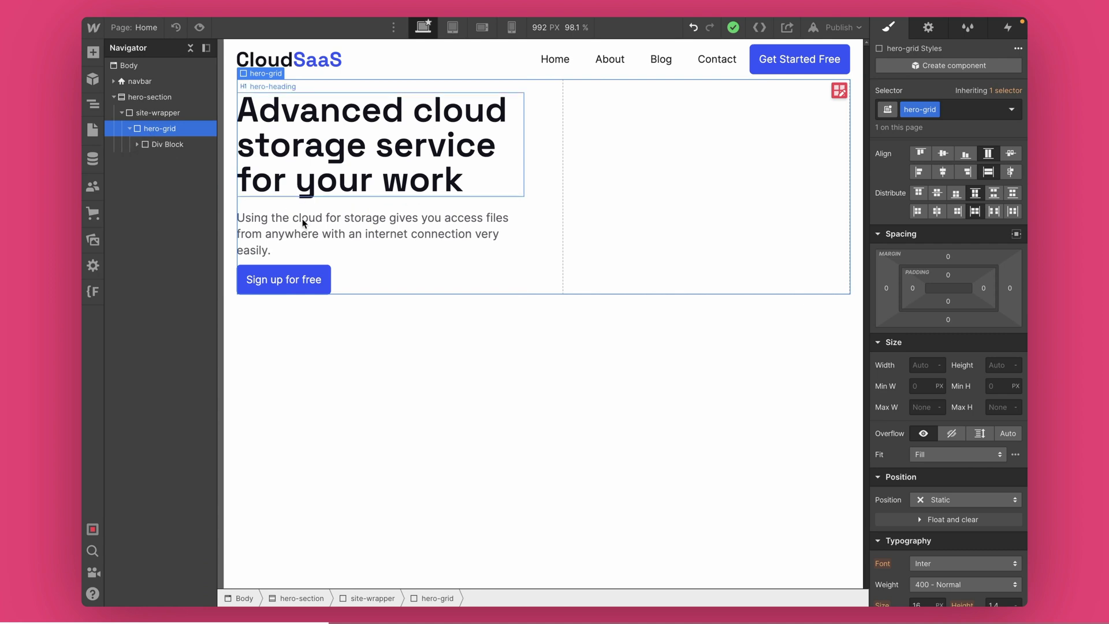
{"action": "left_click", "coordinate": [154, 112]}
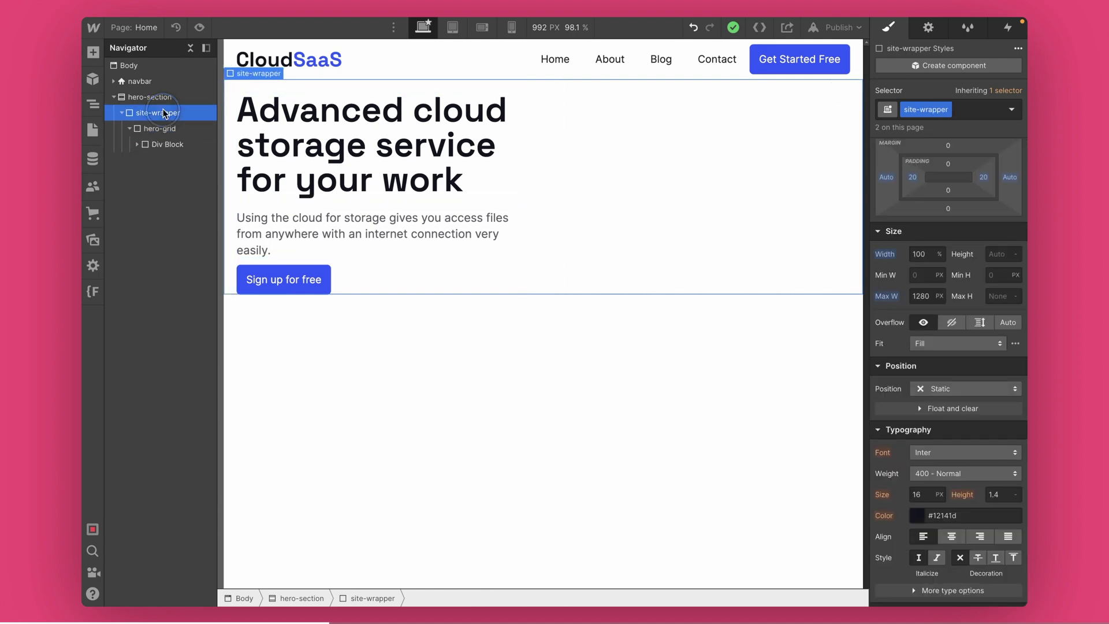
{"action": "left_click", "coordinate": [157, 128]}
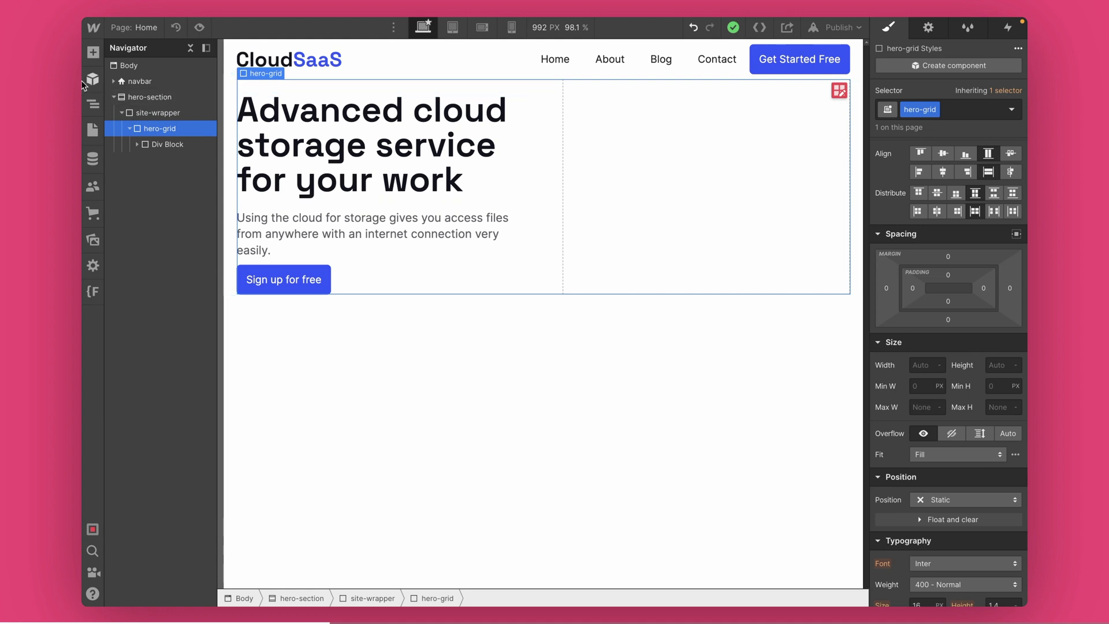
{"action": "left_click", "coordinate": [92, 52]}
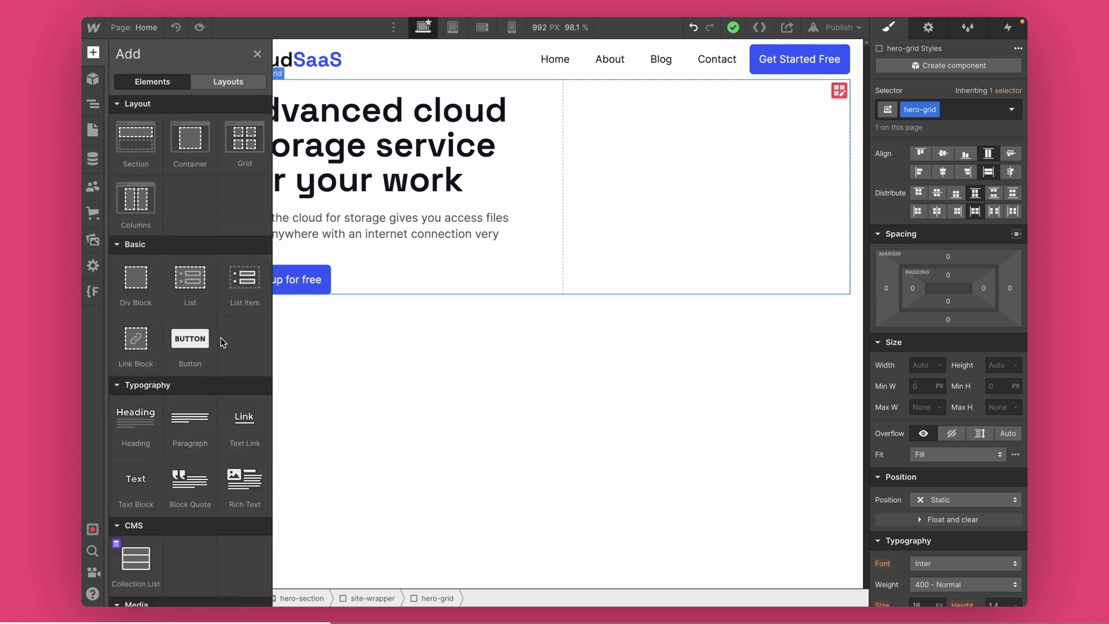
{"action": "scroll", "coordinate": [222, 341], "scroll_direction": "down", "scroll_amount": 1}
{"action": "scroll", "coordinate": [222, 341], "scroll_direction": "down", "scroll_amount": 5}
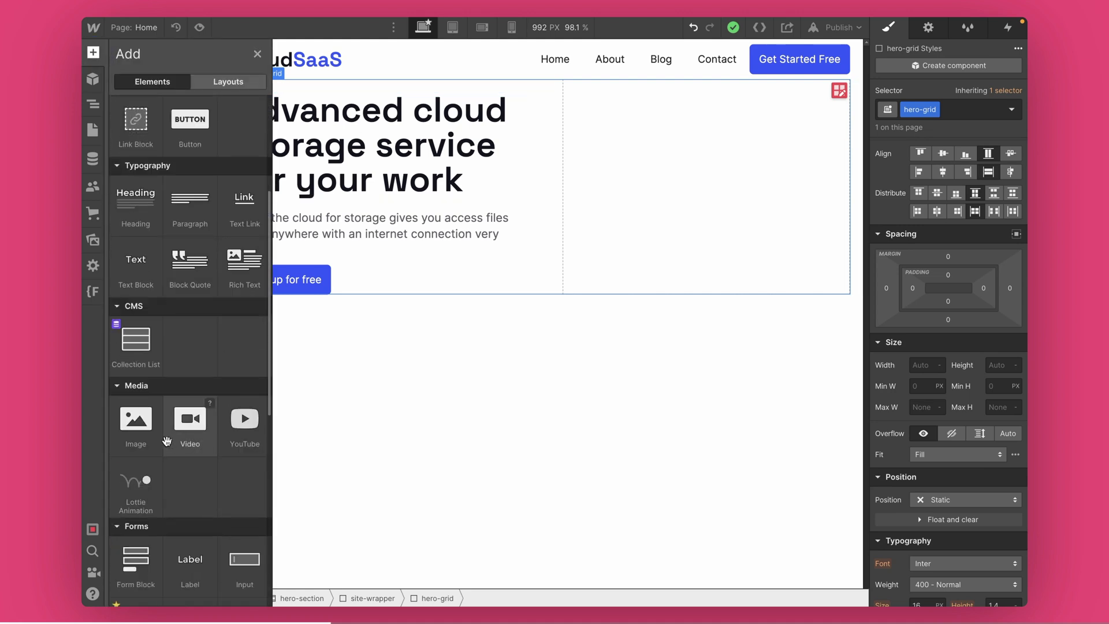
{"action": "left_click", "coordinate": [148, 435]}
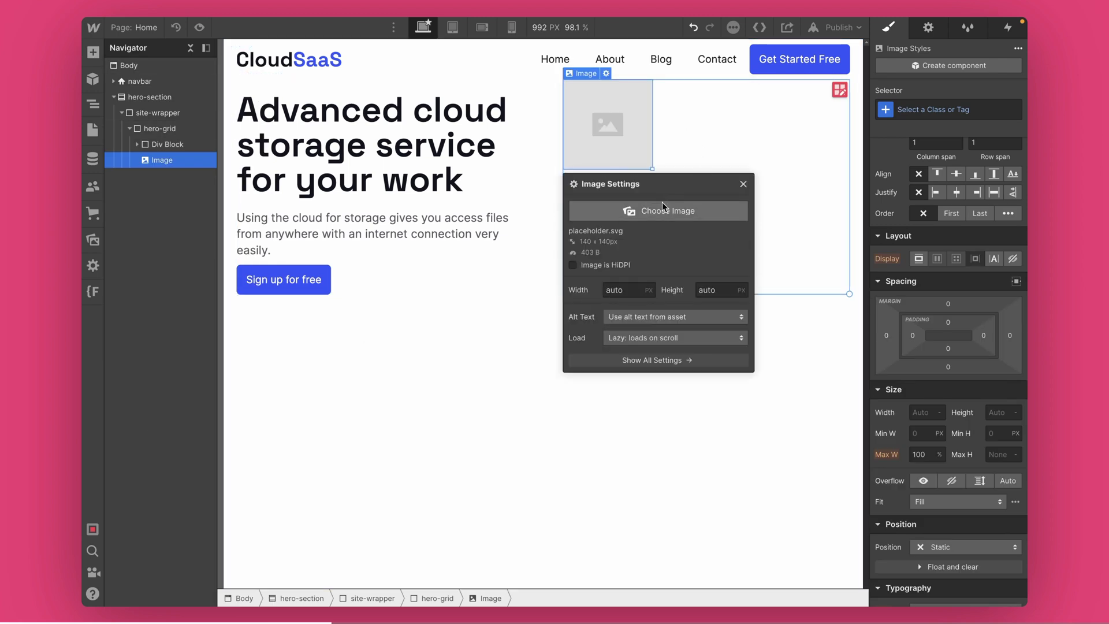
Choose hero-illustration.svg from the site assets as the new image's source and close its settings
{"action": "left_click", "coordinate": [653, 213]}
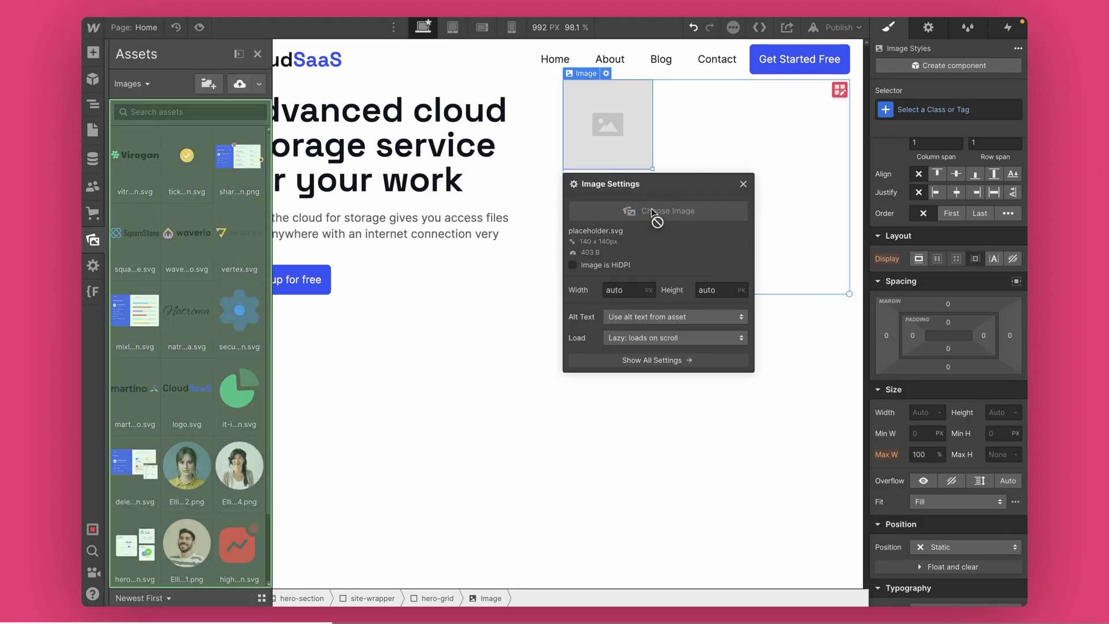
{"action": "left_click", "coordinate": [209, 108]}
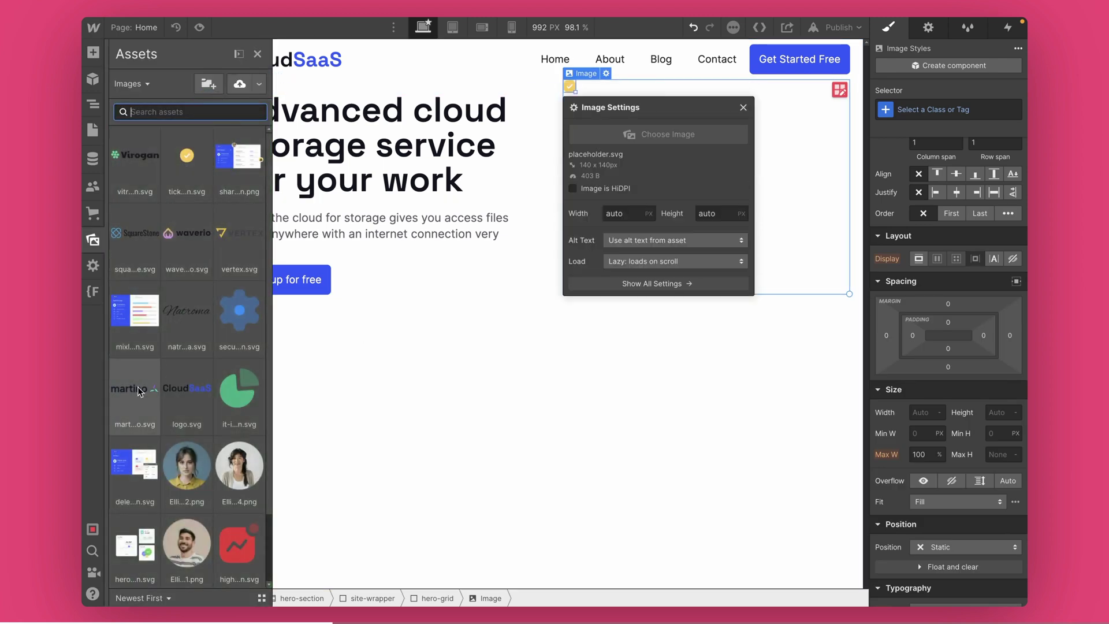
{"action": "scroll", "coordinate": [138, 404], "scroll_direction": "down", "scroll_amount": 2}
{"action": "left_click", "coordinate": [137, 463]}
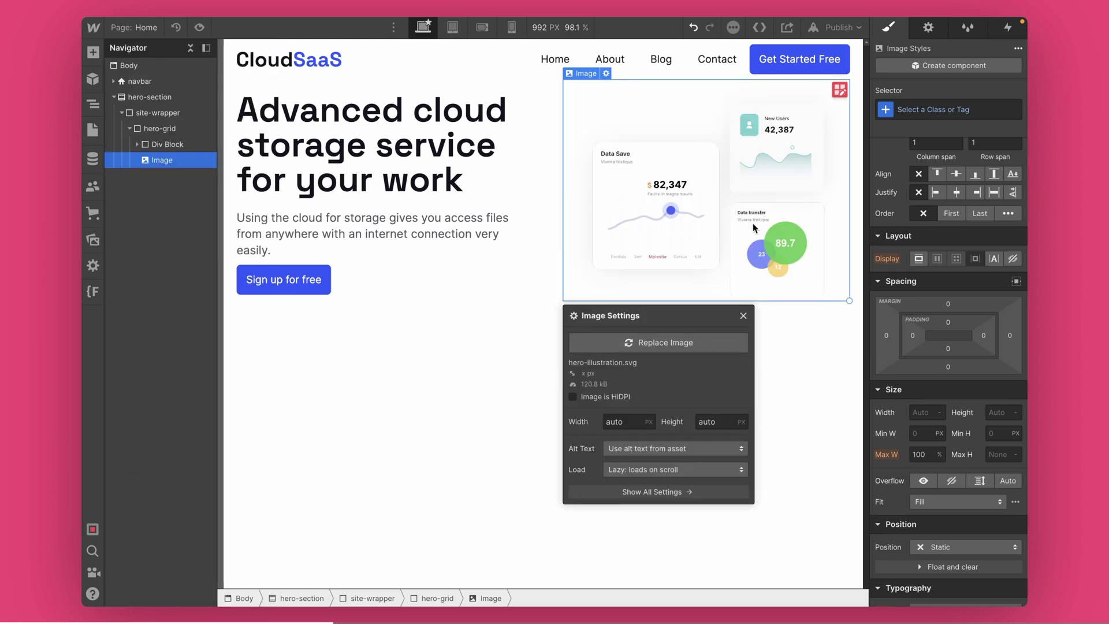
{"action": "left_click", "coordinate": [743, 316]}
Give the hero illustration the class hero-img and set its width to 100%
{"action": "left_click", "coordinate": [892, 109]}
{"action": "type", "text": "h"}
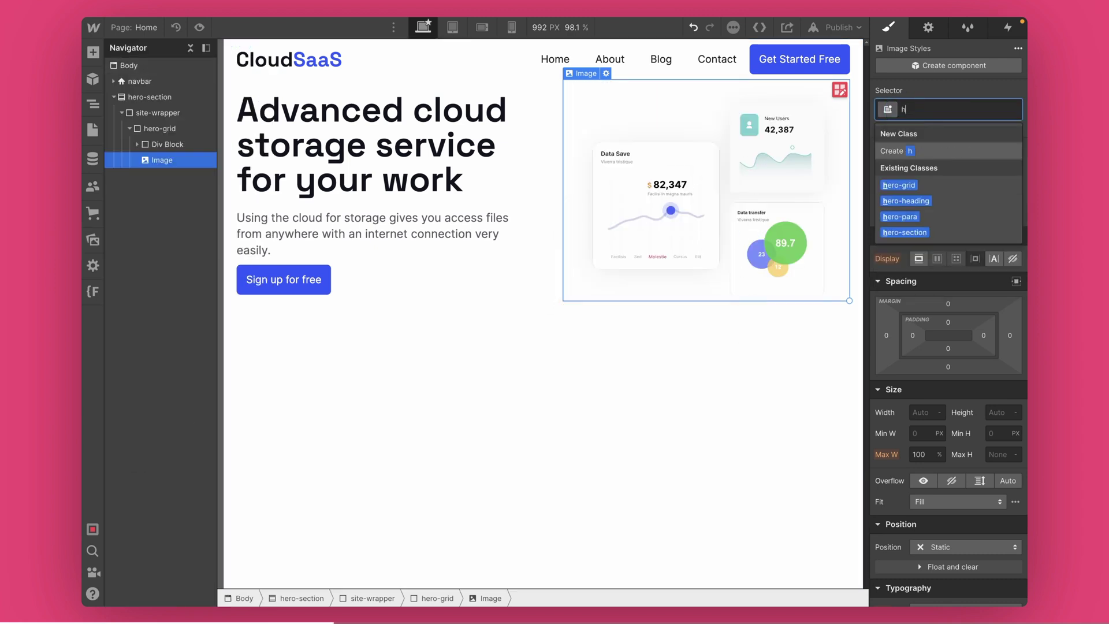
{"action": "type", "text": "ero-img"}
{"action": "key", "text": "Return"}
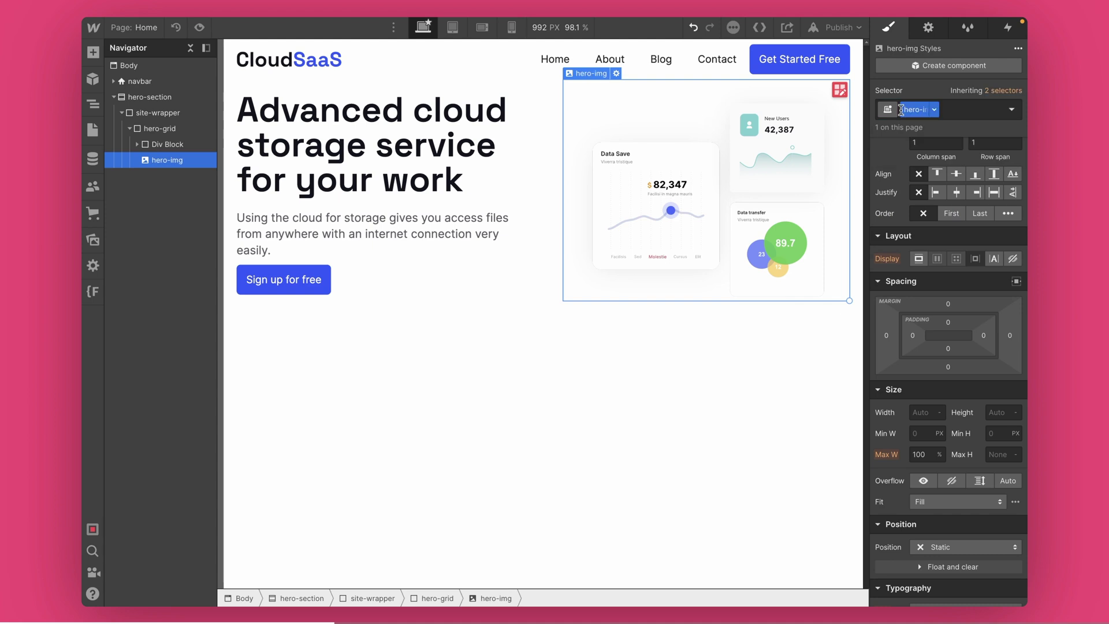
{"action": "left_click", "coordinate": [921, 410]}
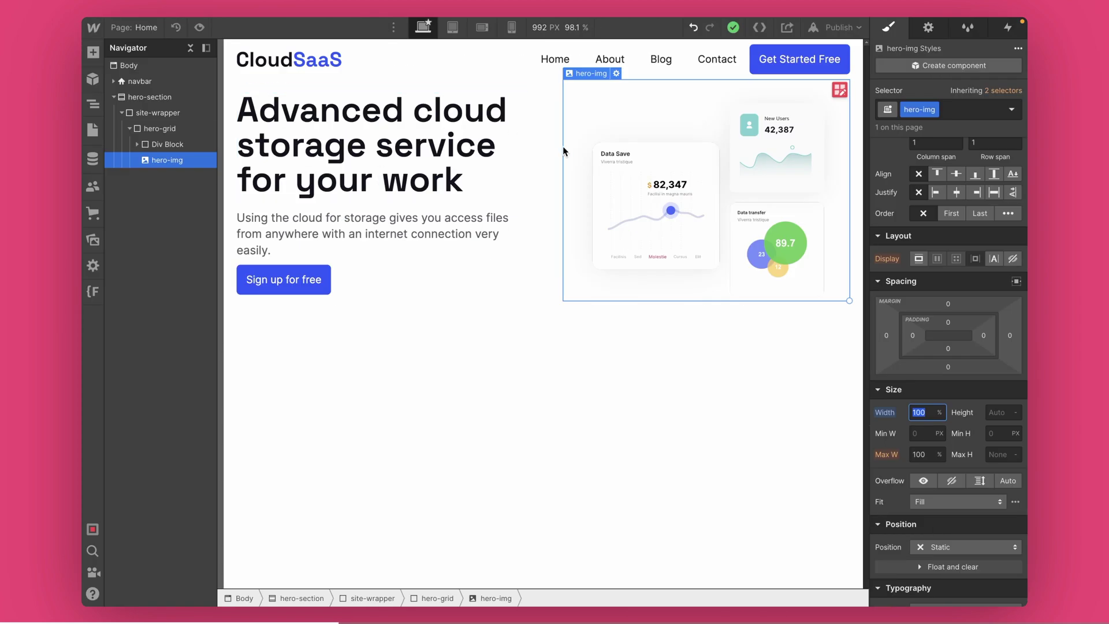
{"action": "left_click", "coordinate": [539, 272]}
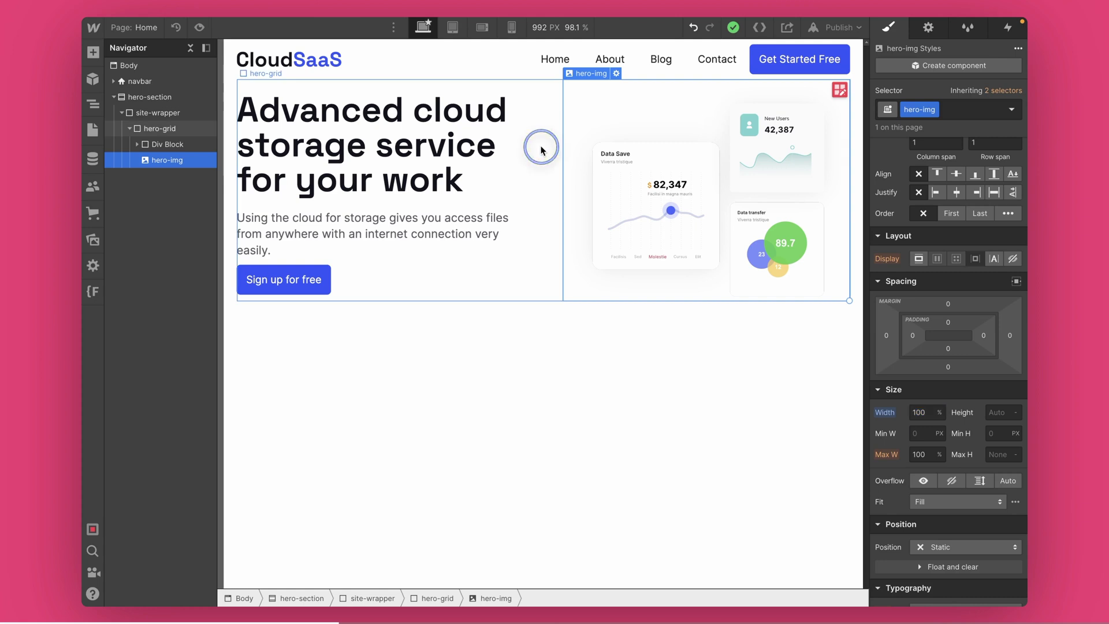
Collapse hero-grid and hero-section in the element tree and select hero-section
{"action": "left_click", "coordinate": [130, 128]}
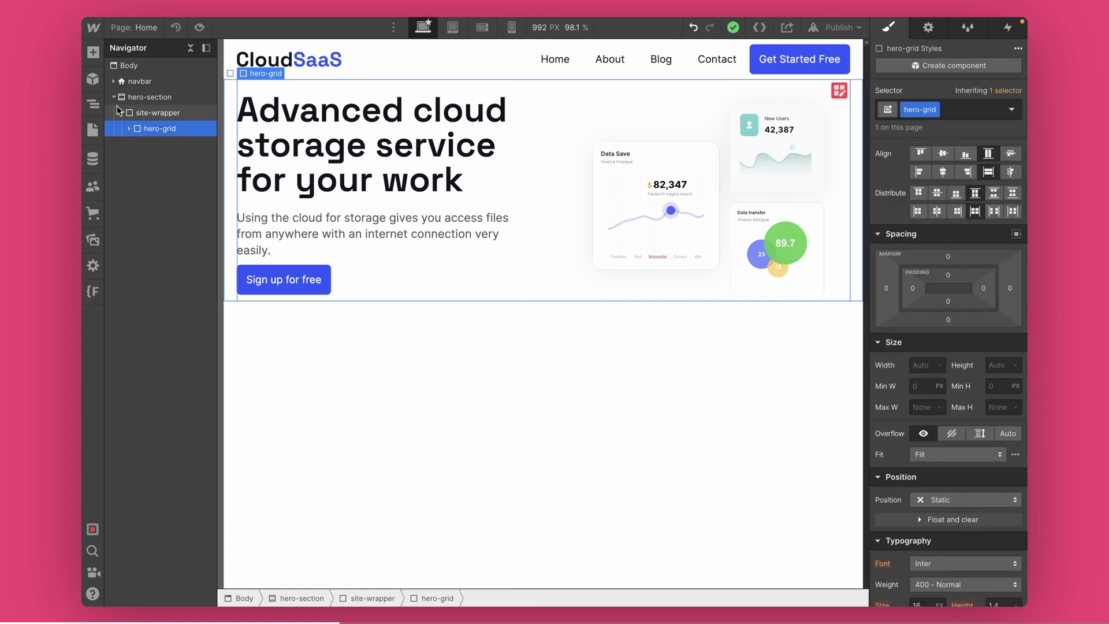
{"action": "left_click", "coordinate": [113, 96]}
{"action": "left_click", "coordinate": [144, 99]}
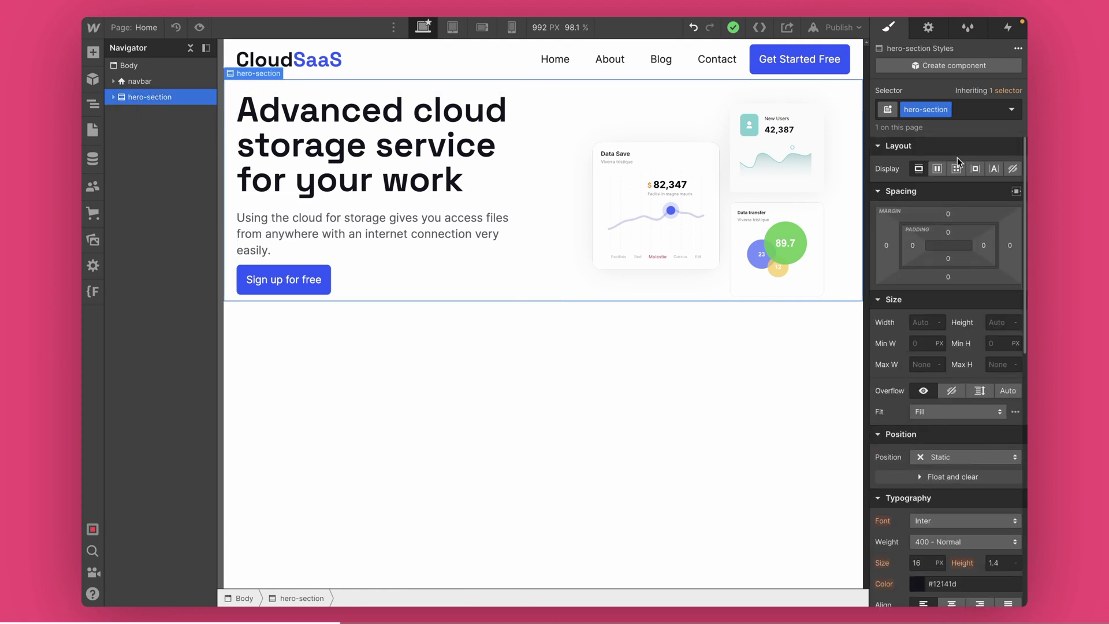
Try an 80 px top margin on hero-section in the page preview and reset that margin
{"action": "left_click_drag", "start_coordinate": [947, 214], "coordinate": [948, 165]}
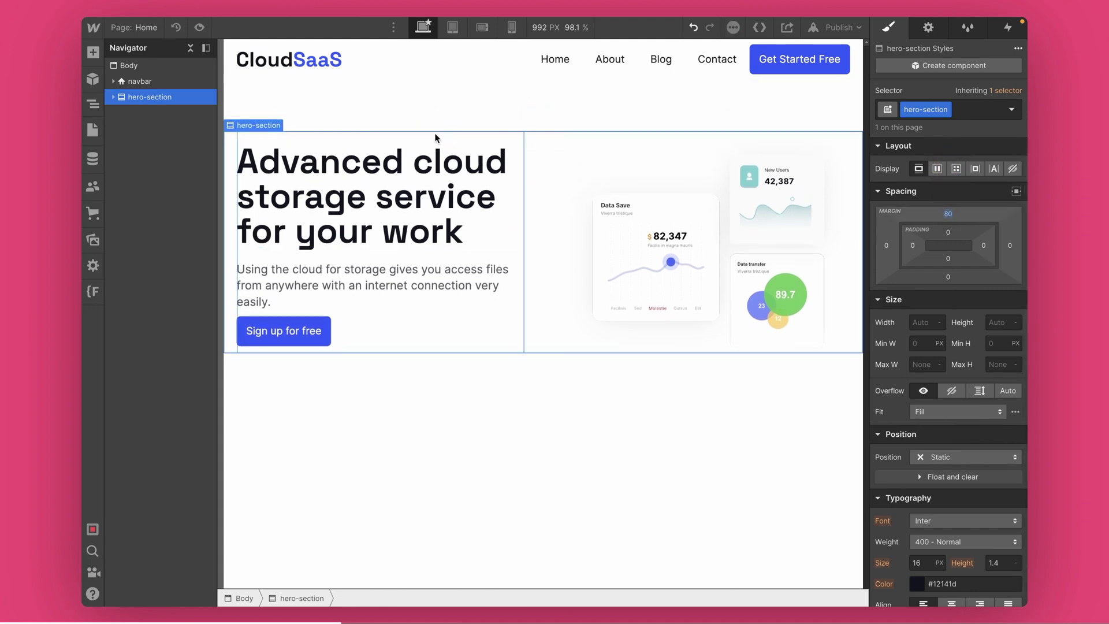
{"action": "left_click", "coordinate": [199, 28]}
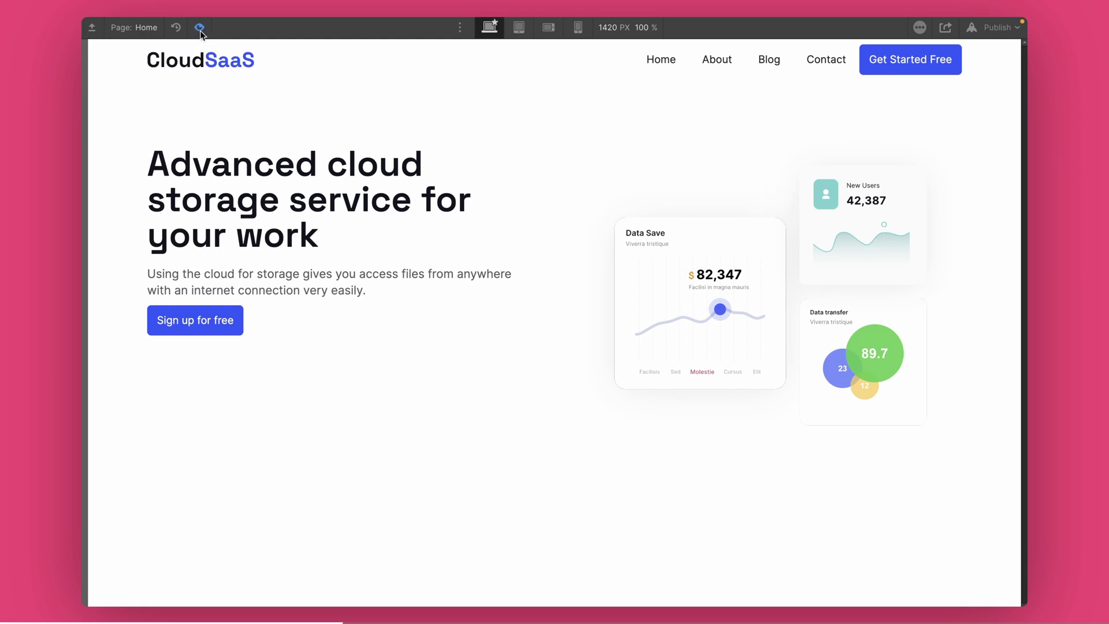
{"action": "left_click", "coordinate": [200, 29]}
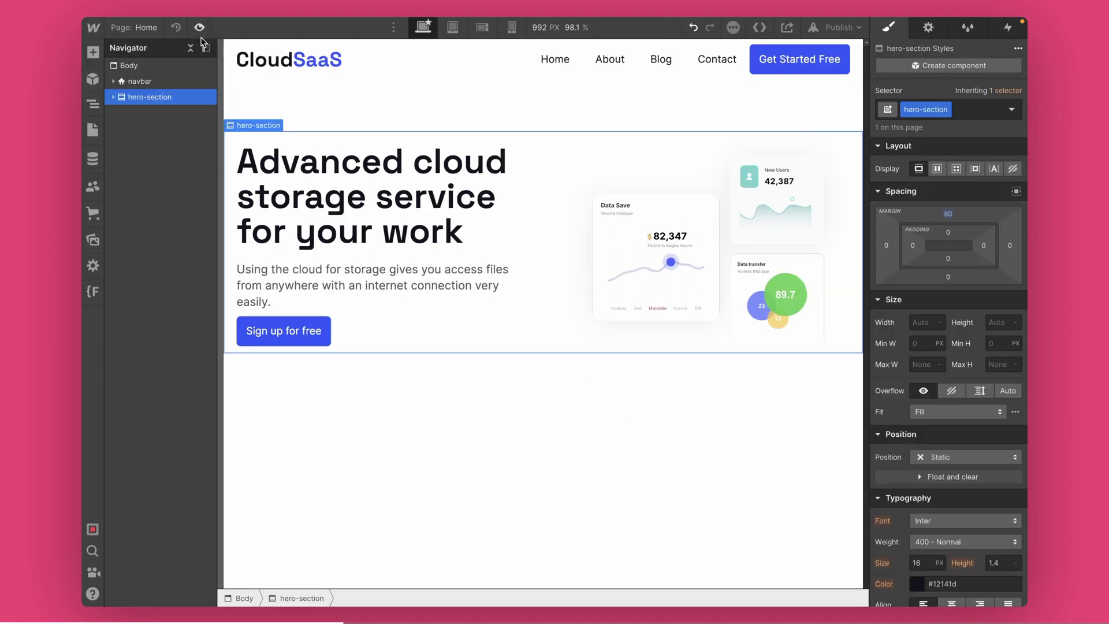
{"action": "left_click", "coordinate": [949, 217]}
{"action": "left_click", "coordinate": [948, 217], "text": "alt"}
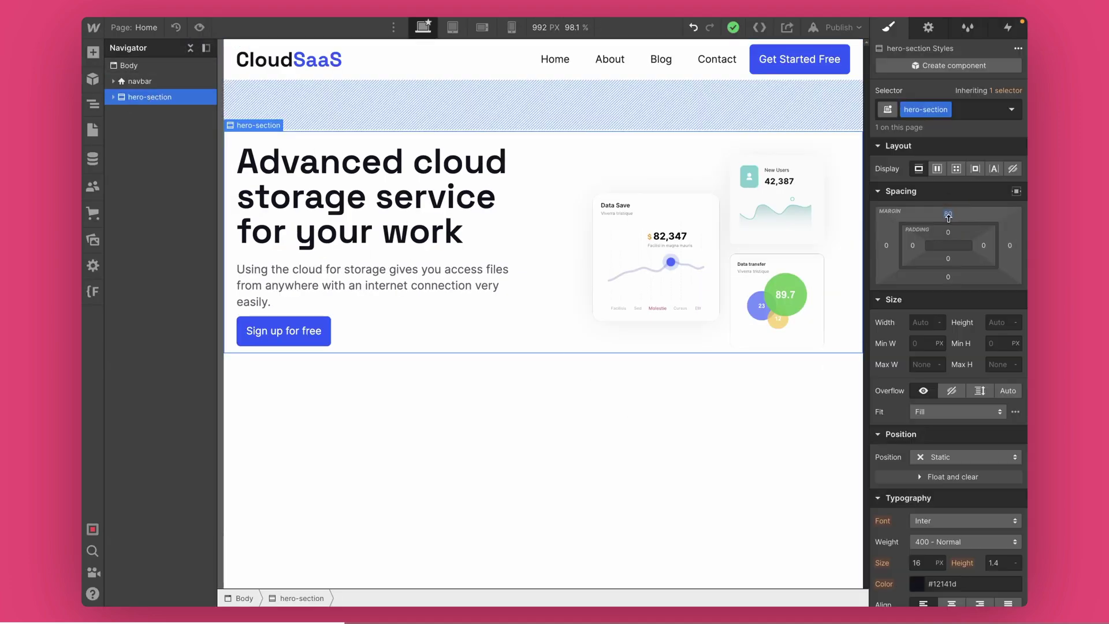
Set hero-section's top and bottom padding to 80 px
{"action": "left_click", "coordinate": [949, 231]}
{"action": "type", "text": "80"}
{"action": "key", "text": "Return"}
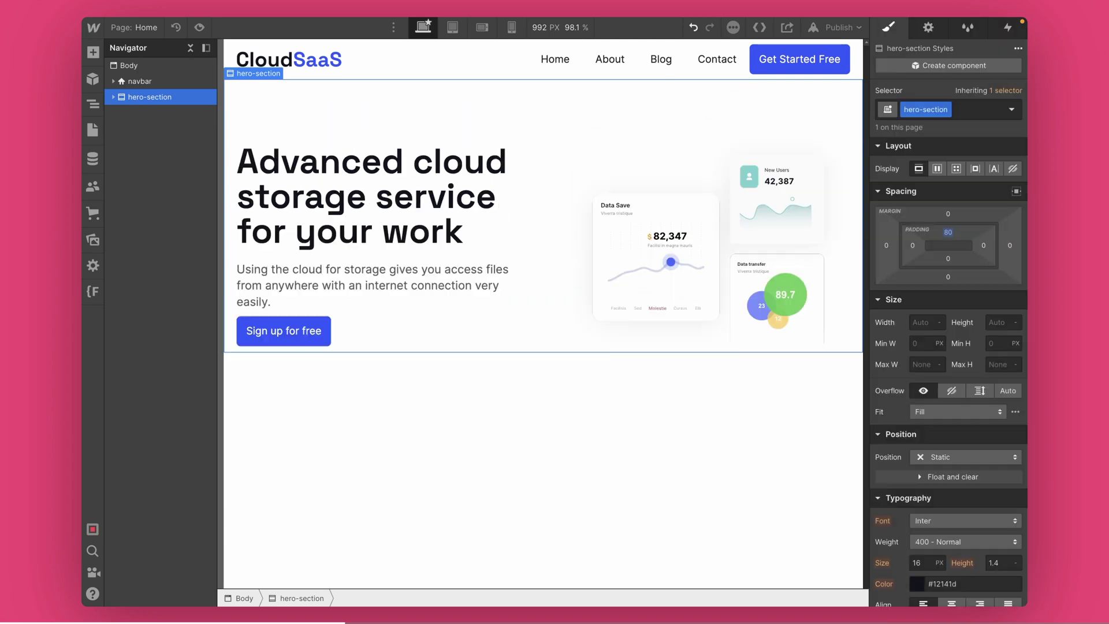
{"action": "left_click", "coordinate": [948, 259]}
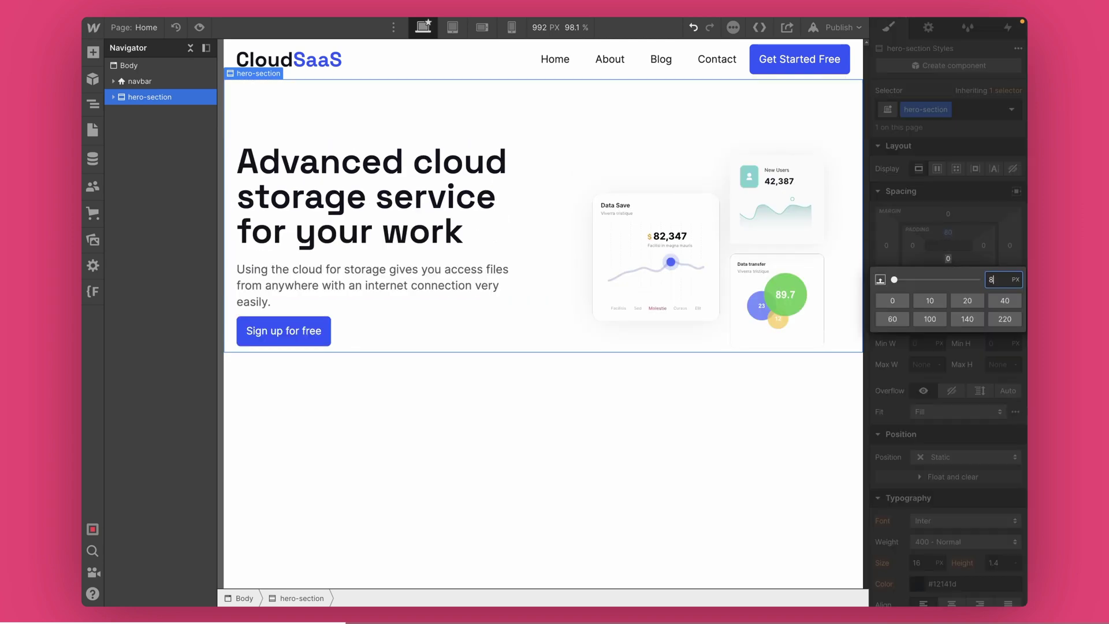
{"action": "key", "text": "Return"}
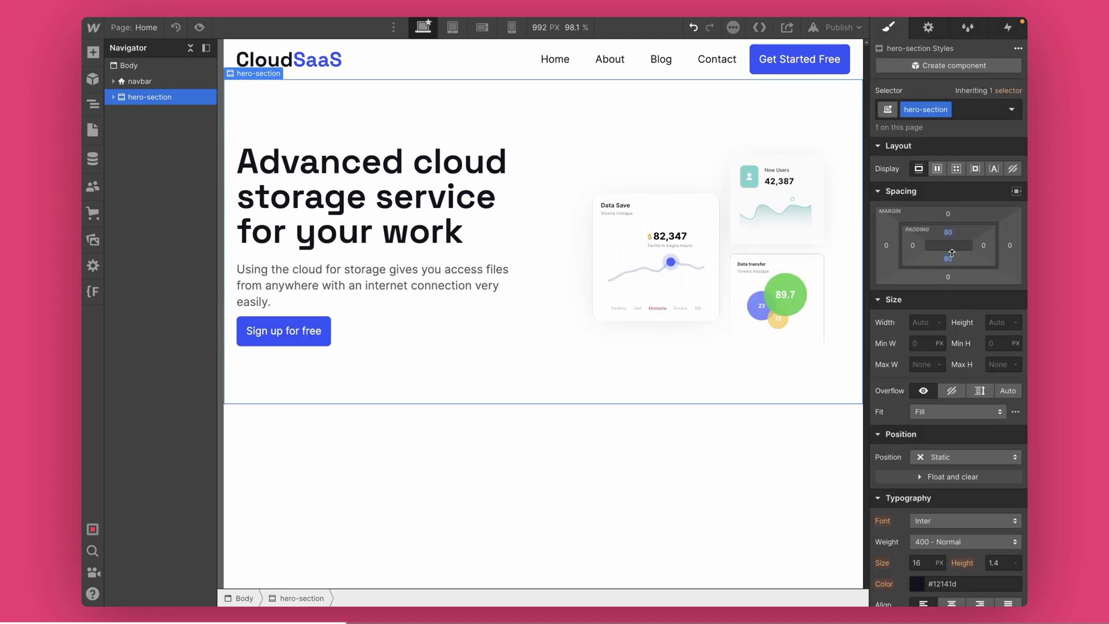
Set hero-para's bottom margin to 40 px, checking the hero text group in Figma, and collapse hero-section in the element tree
{"action": "left_click", "coordinate": [294, 294]}
{"action": "left_click_drag", "start_coordinate": [950, 277], "coordinate": [960, 298]}
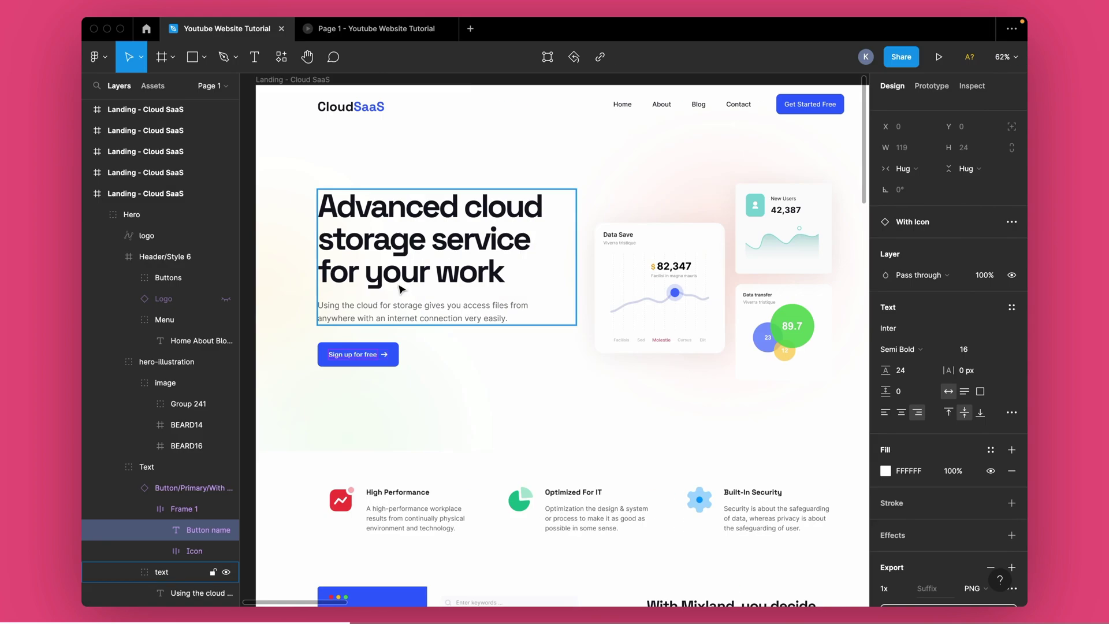
{"action": "left_click", "coordinate": [396, 299]}
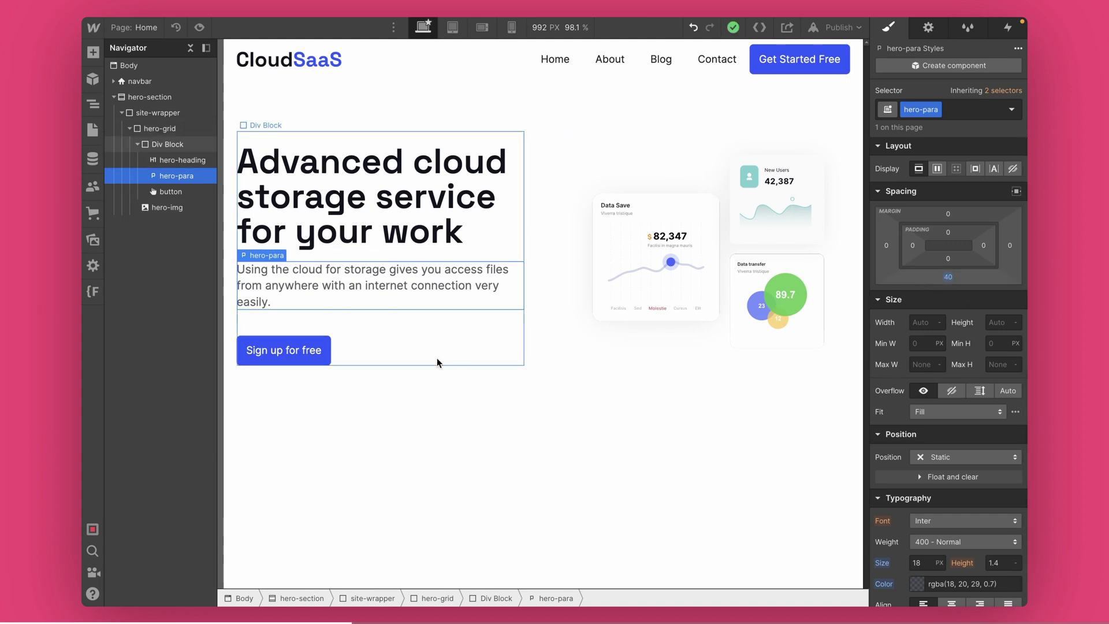
{"action": "left_click", "coordinate": [114, 97]}
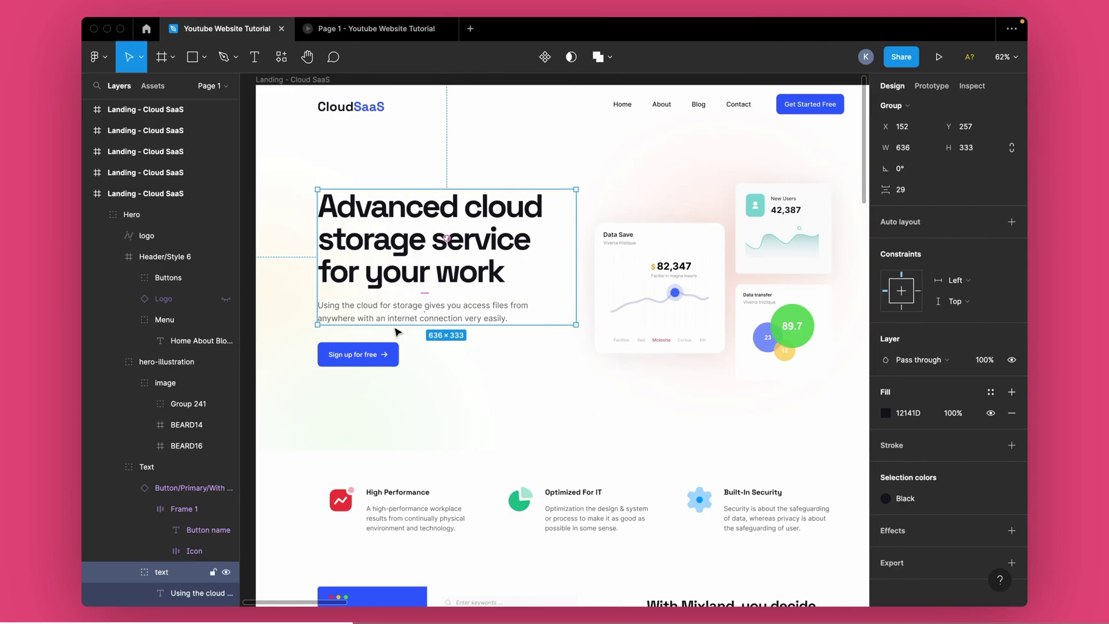
Check the three-feature row below the hero in Figma and add a Section element to the Webflow page's Body below hero-section
{"action": "scroll", "coordinate": [453, 445], "scroll_direction": "down", "scroll_amount": 3}
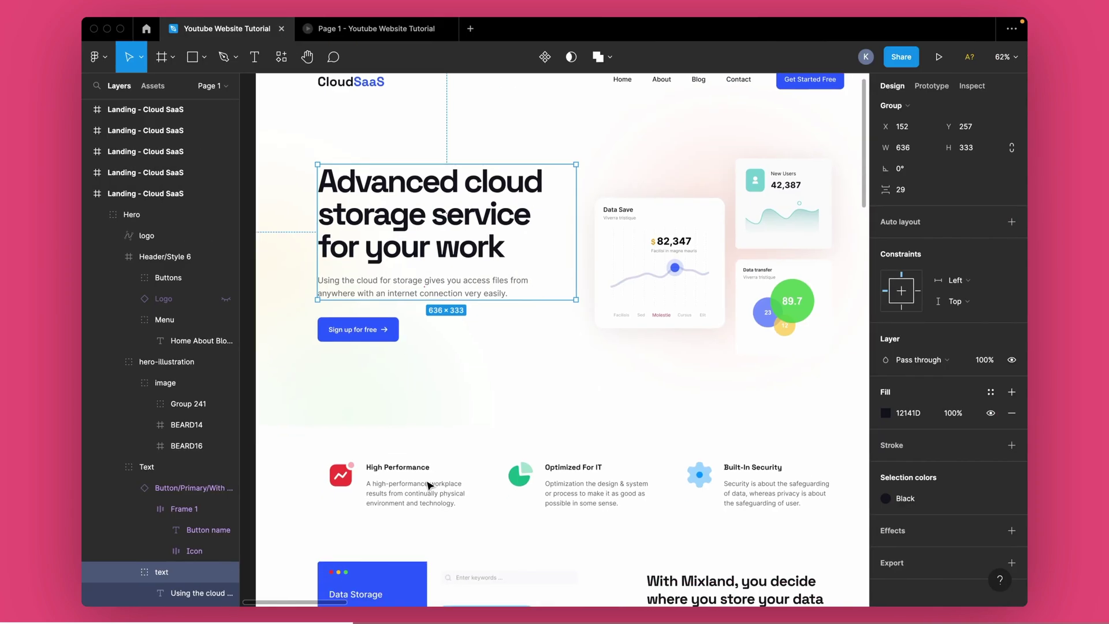
{"action": "scroll", "coordinate": [454, 446], "scroll_direction": "down", "scroll_amount": 3}
{"action": "scroll", "coordinate": [457, 404], "scroll_direction": "right", "scroll_amount": 2}
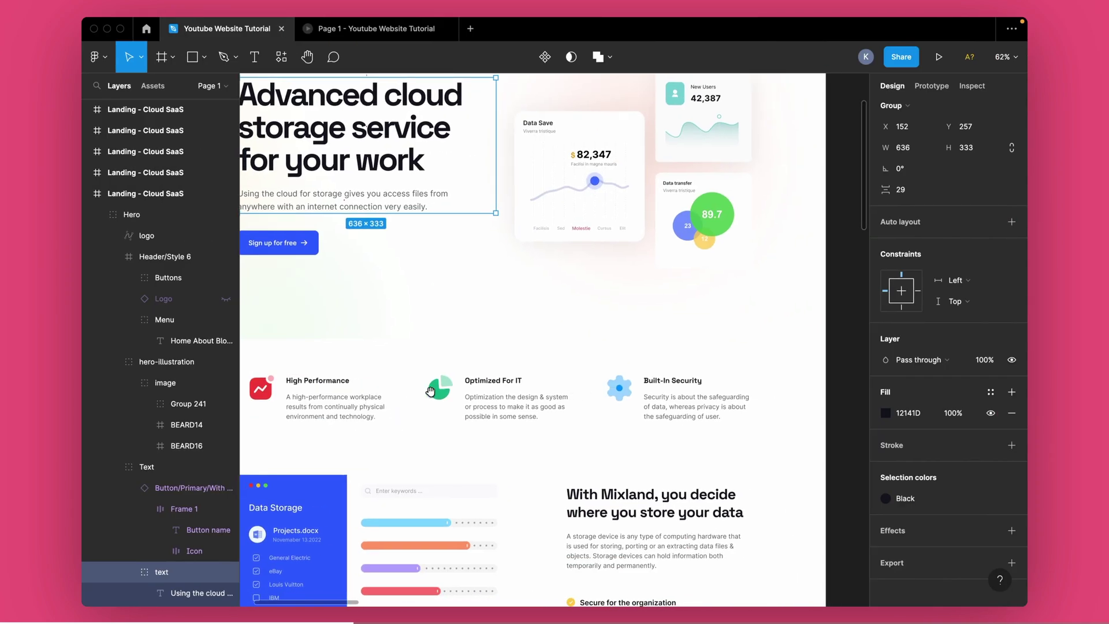
{"action": "scroll", "coordinate": [459, 386], "scroll_direction": "left", "scroll_amount": 2}
{"action": "scroll", "coordinate": [460, 386], "scroll_direction": "down", "scroll_amount": 1}
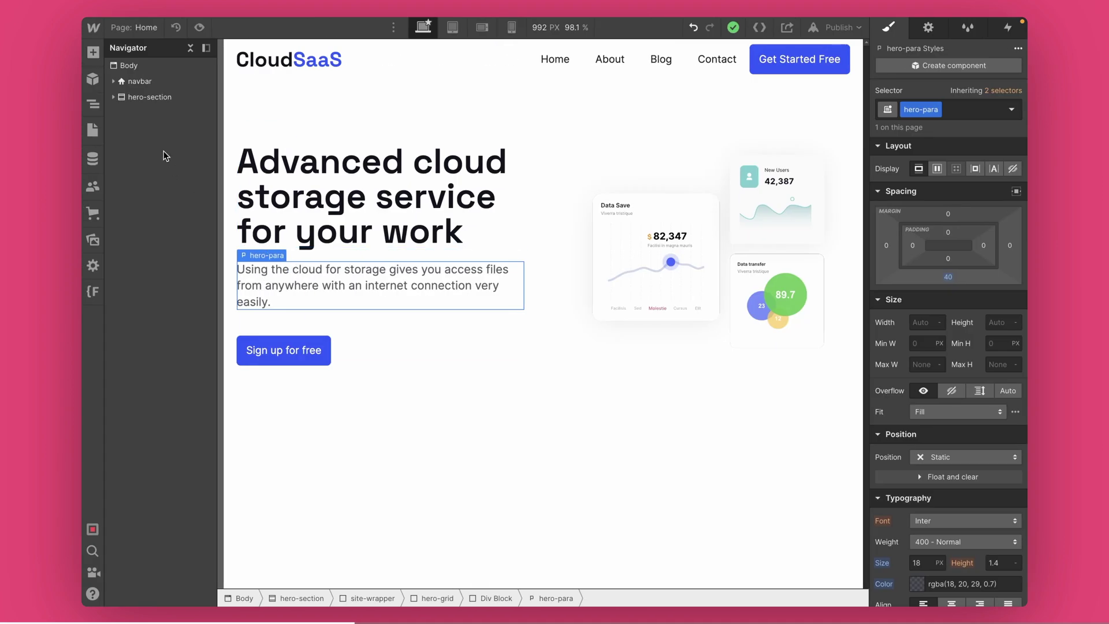
{"action": "left_click", "coordinate": [136, 66]}
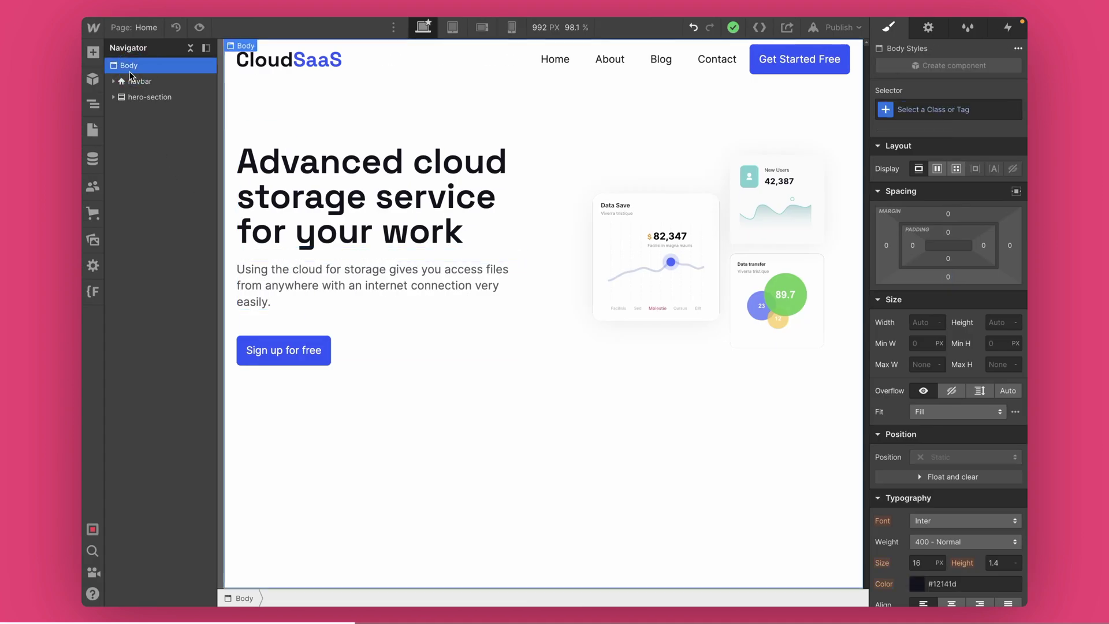
{"action": "left_click", "coordinate": [92, 52]}
{"action": "left_click_drag", "start_coordinate": [144, 142], "coordinate": [138, 117]}
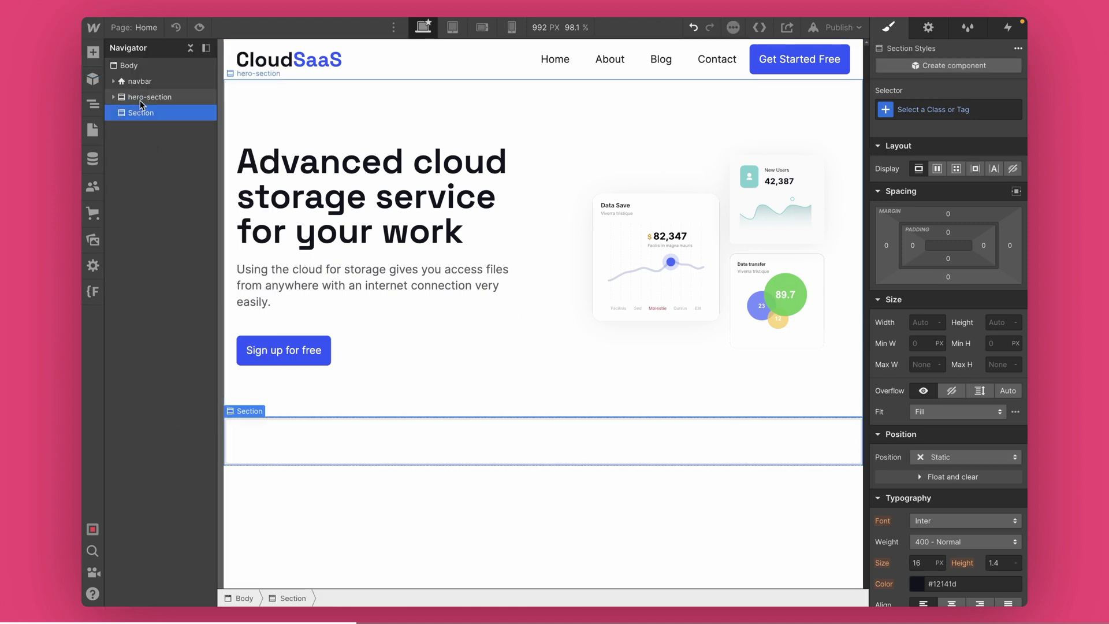
Give the new Section the class section and set its top and bottom padding to 80 px
{"action": "left_click", "coordinate": [965, 114]}
{"action": "type", "text": "section"}
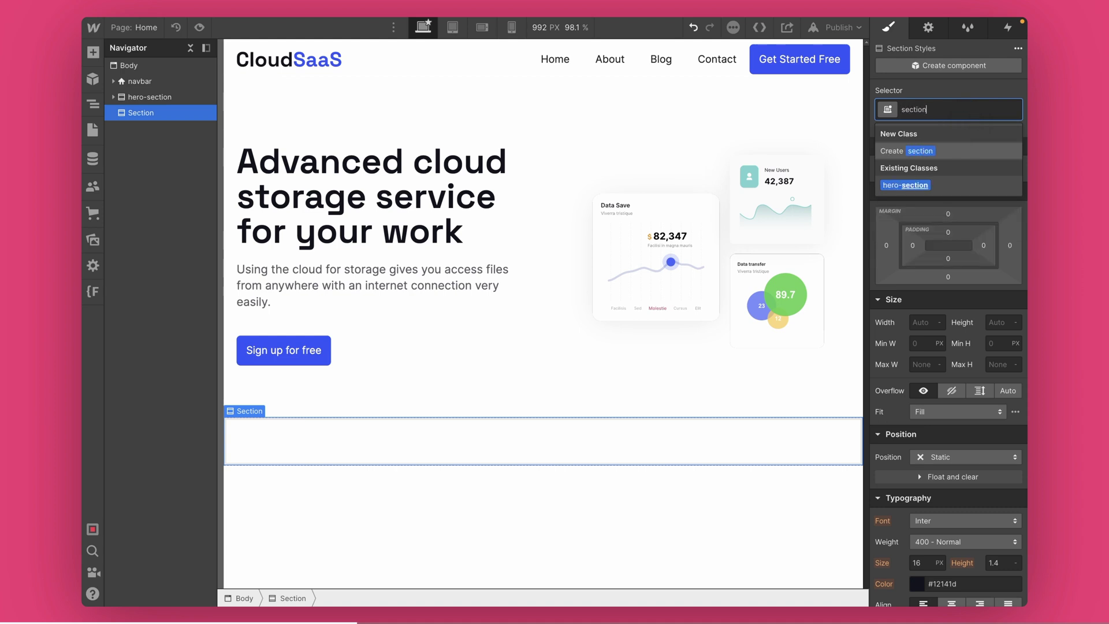
{"action": "key", "text": "Return"}
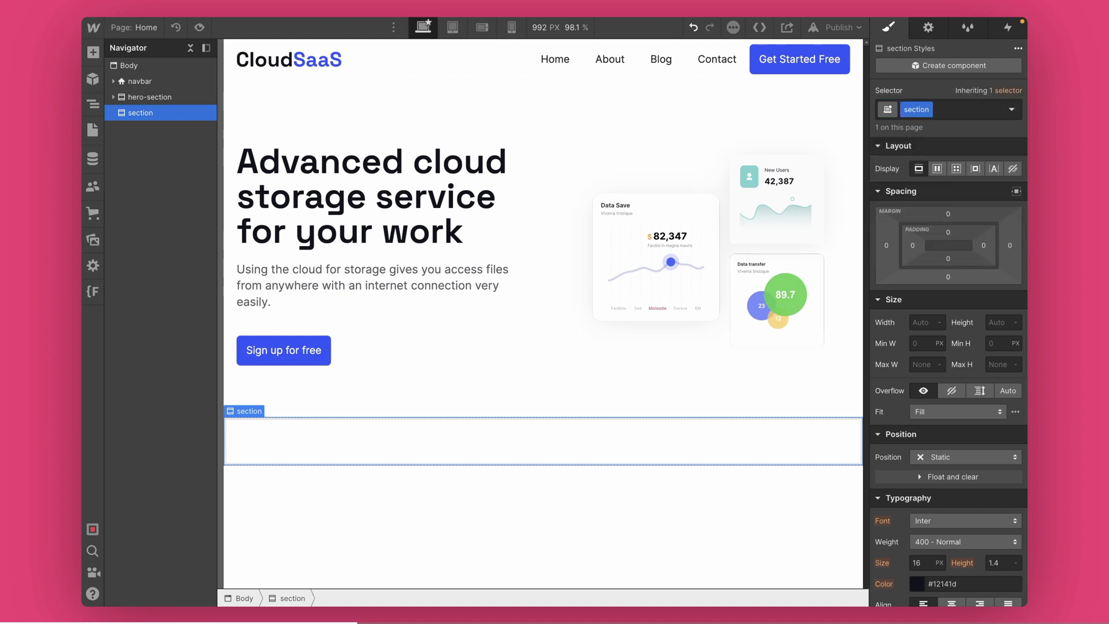
{"action": "left_click", "coordinate": [949, 231]}
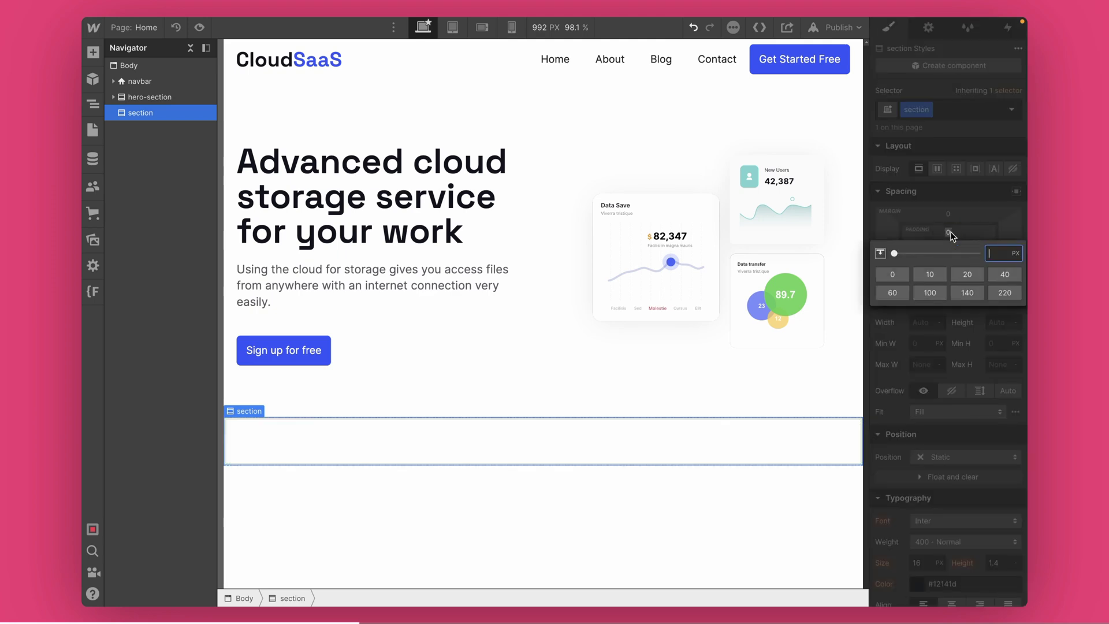
{"action": "type", "text": "80"}
{"action": "key", "text": "Return"}
{"action": "left_click", "coordinate": [947, 259]}
{"action": "type", "text": "80"}
{"action": "key", "text": "Return"}
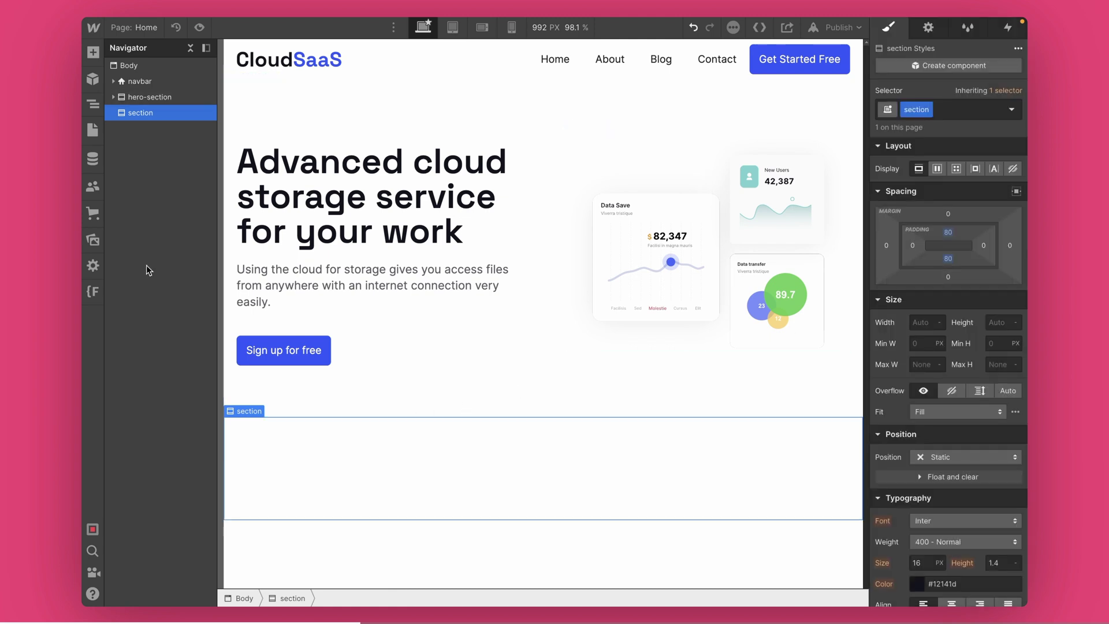
Add a Div Block inside the new section and apply the existing site-wrapper class to it
{"action": "left_click", "coordinate": [92, 52]}
{"action": "left_click", "coordinate": [154, 292]}
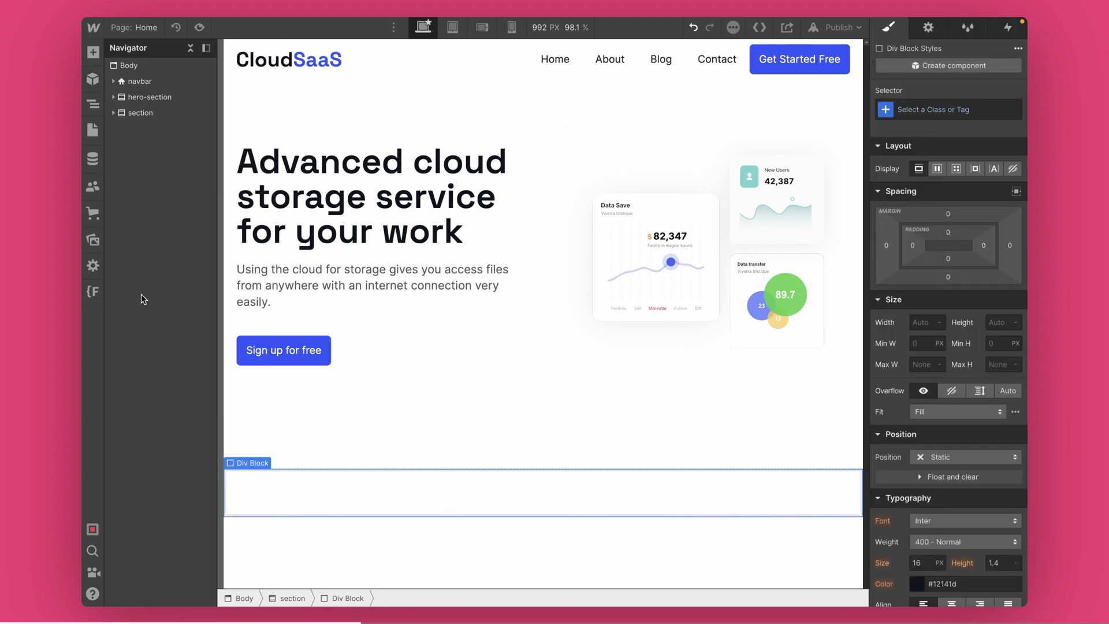
{"action": "left_click", "coordinate": [924, 109]}
{"action": "type", "text": "site"}
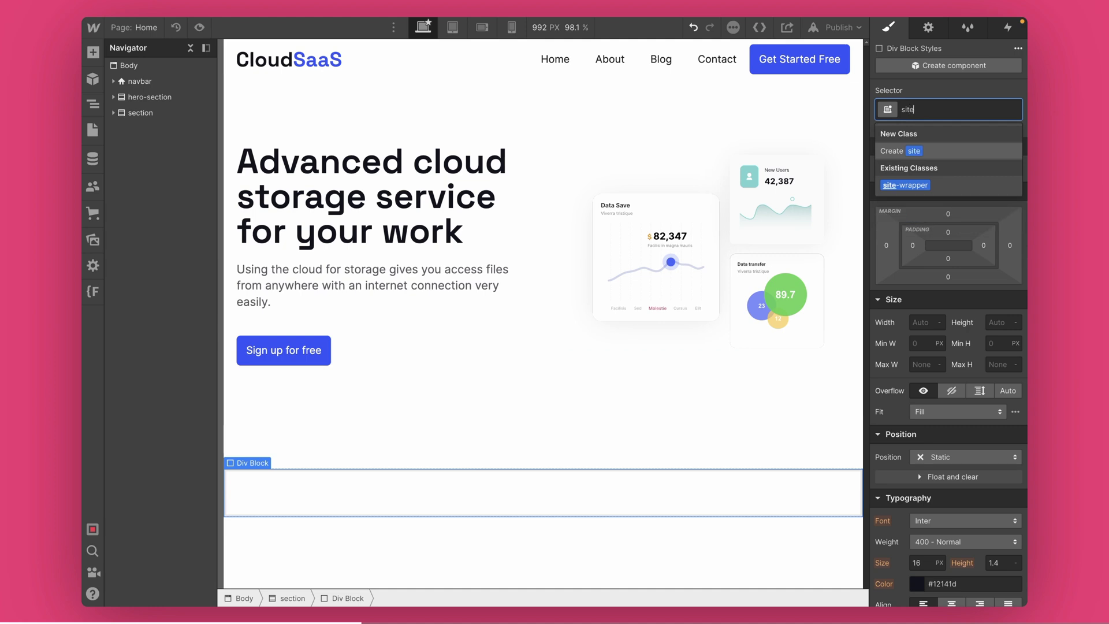
{"action": "left_click", "coordinate": [923, 185]}
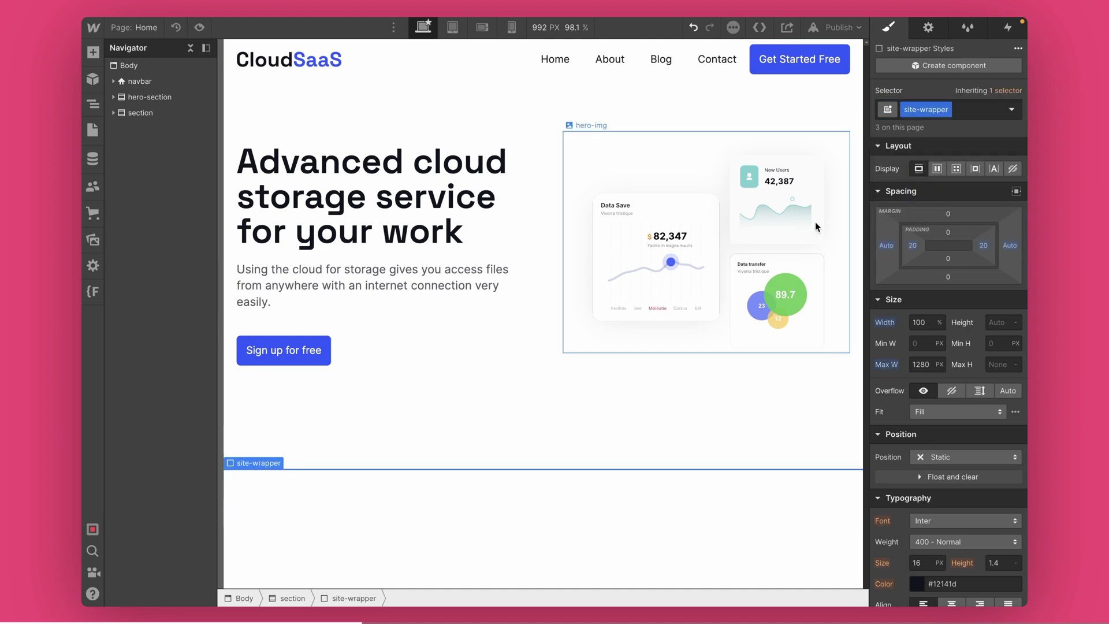
Add a Div Block inside the new section's site-wrapper and give it the class feature-grid
{"action": "left_click", "coordinate": [114, 113]}
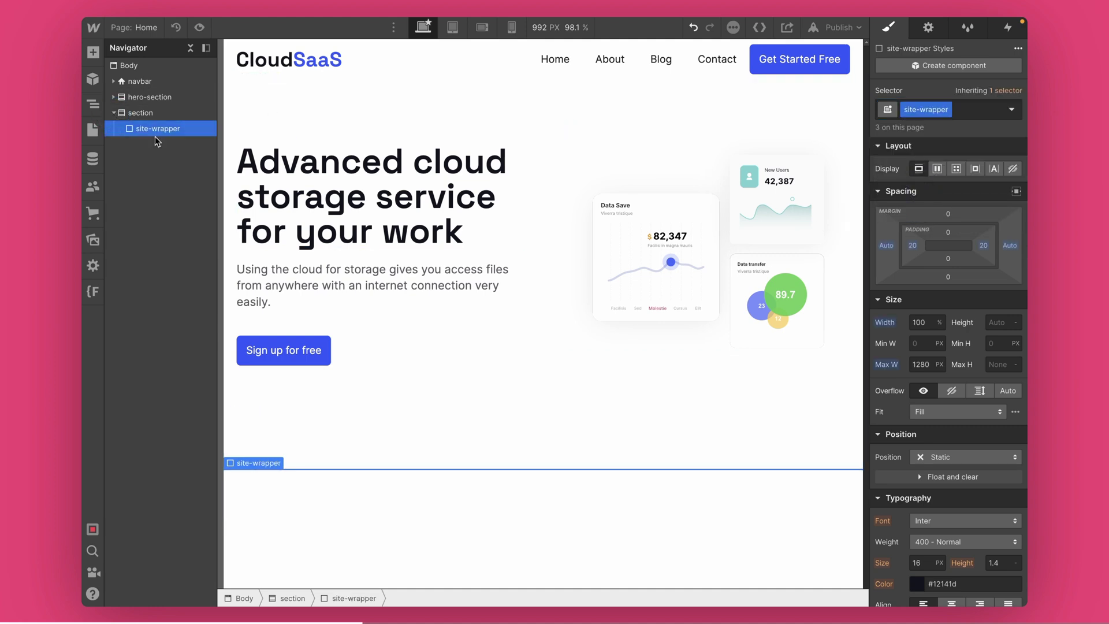
{"action": "left_click", "coordinate": [93, 52]}
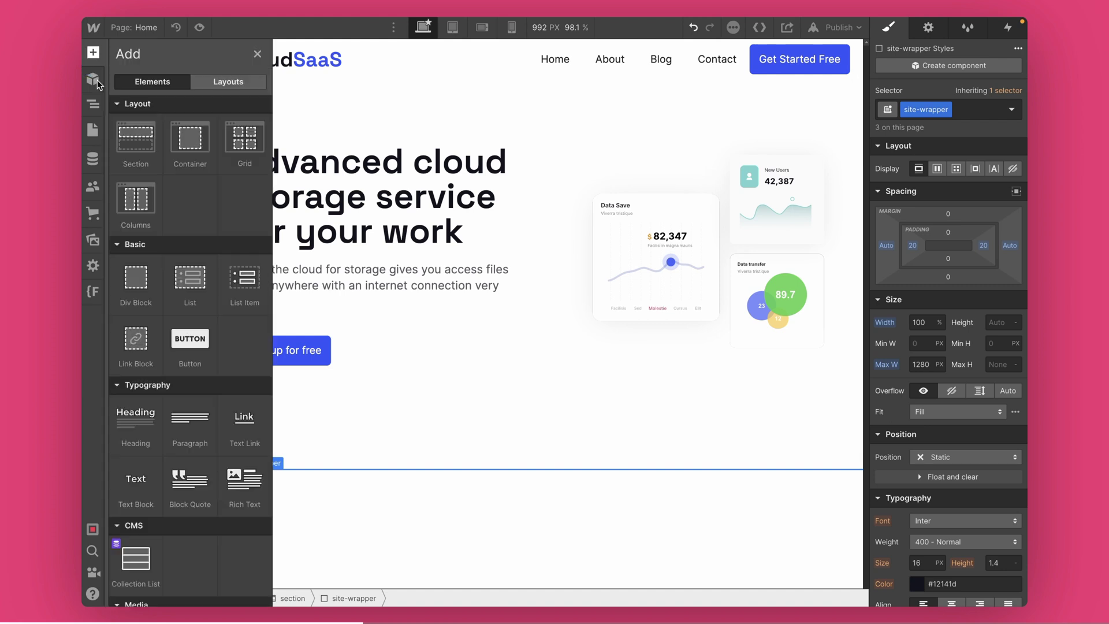
{"action": "left_click", "coordinate": [135, 280]}
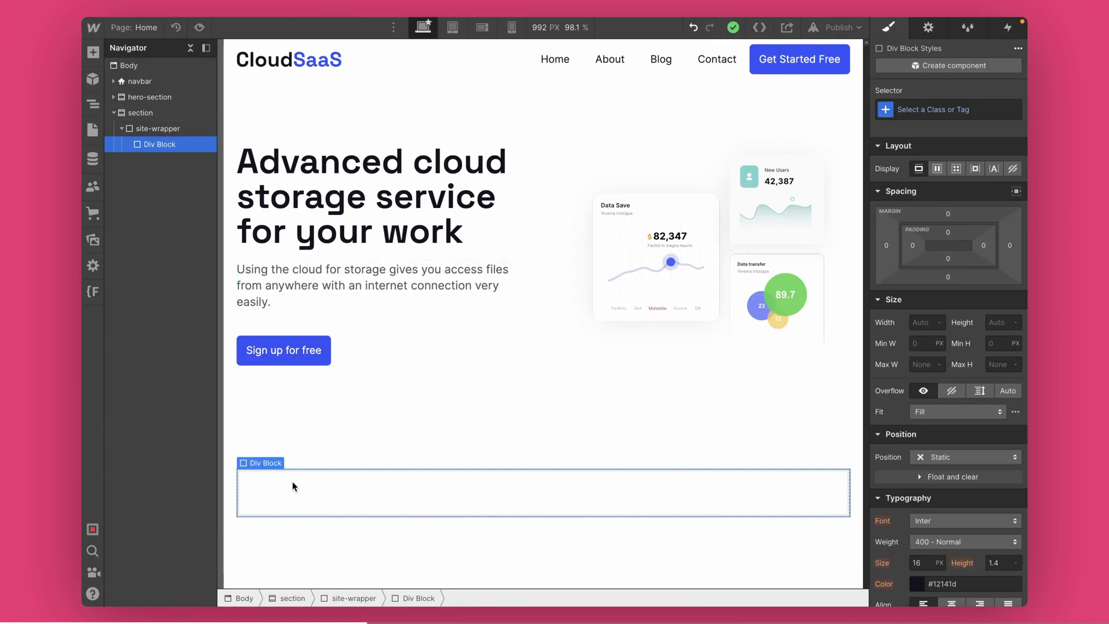
{"action": "left_click", "coordinate": [954, 110]}
{"action": "type", "text": "feature-grid"}
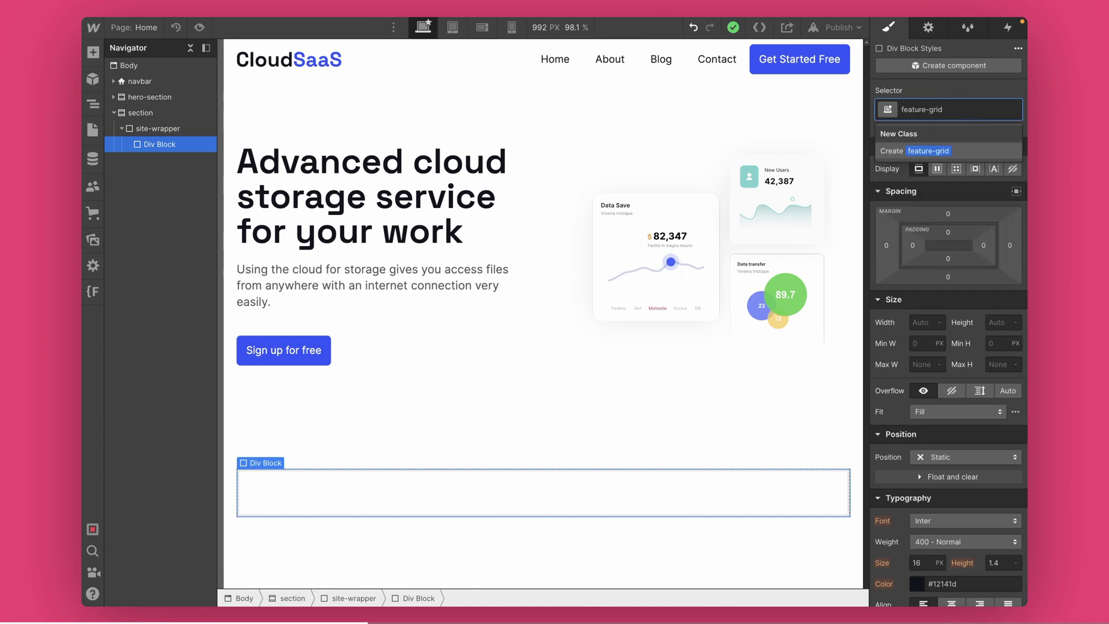
{"action": "key", "text": "Return"}
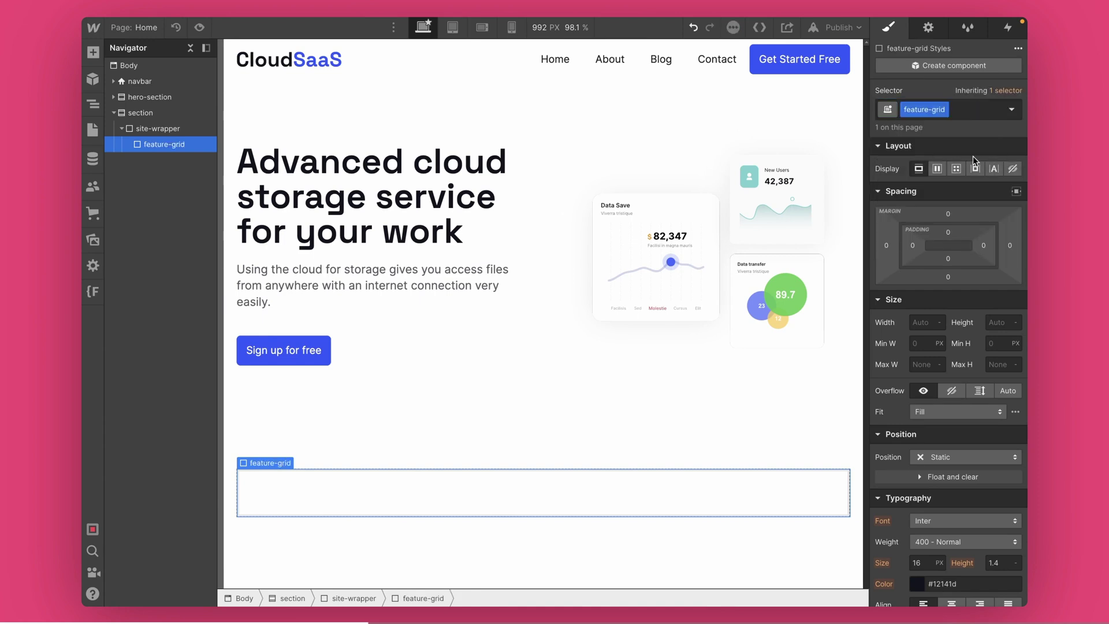
Display feature-grid as a grid with one row and three columns, and widen its column gap
{"action": "left_click", "coordinate": [956, 168]}
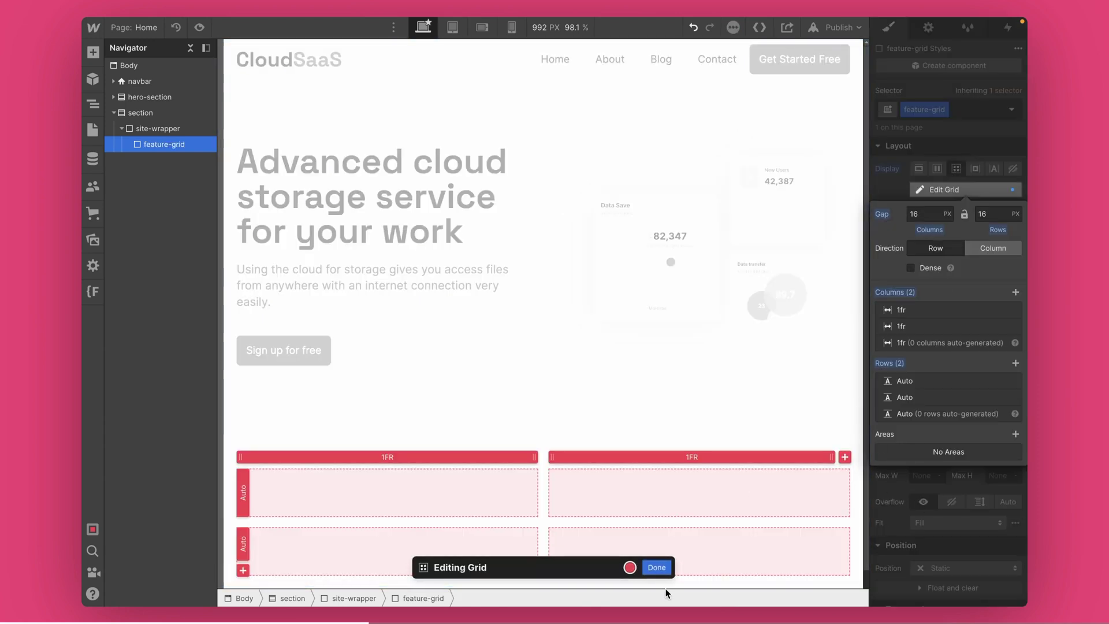
{"action": "left_click", "coordinate": [1012, 397]}
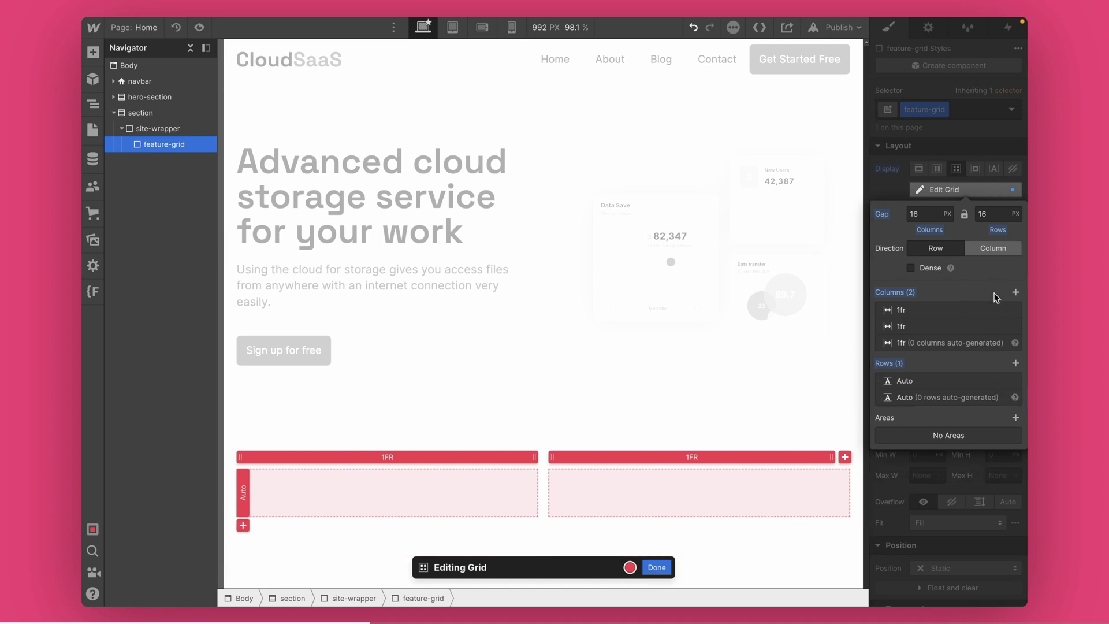
{"action": "mouse_move", "coordinate": [1014, 383]}
{"action": "left_click", "coordinate": [844, 457]}
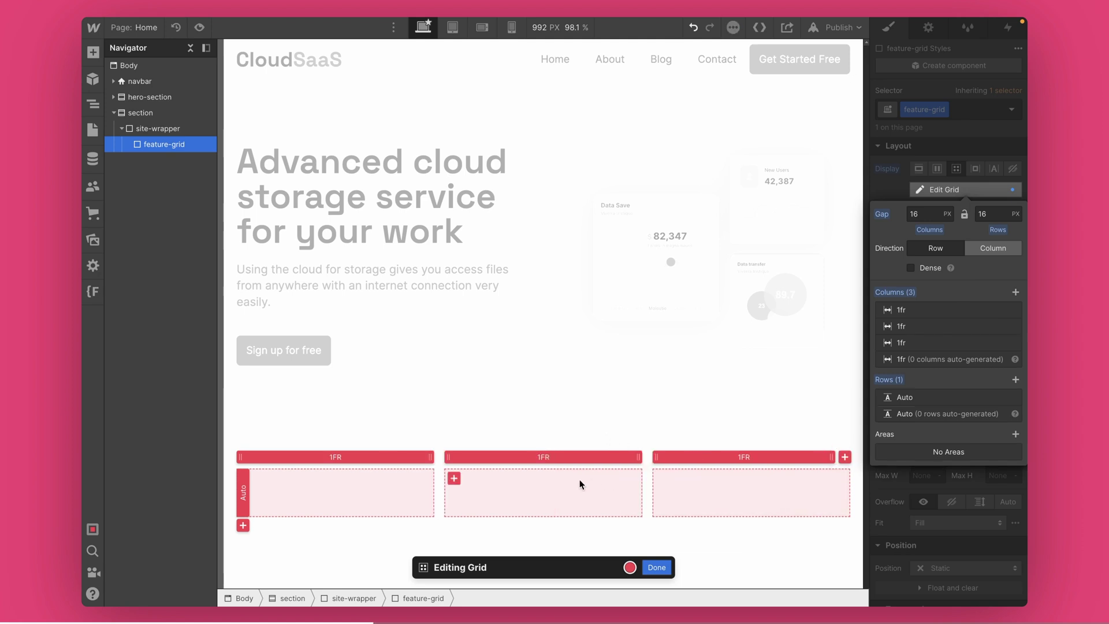
{"action": "left_click_drag", "start_coordinate": [647, 479], "coordinate": [664, 481]}
{"action": "left_click", "coordinate": [656, 567]}
Finish the grid layout, add a Div Block inside feature-grid and give it the class feature-card
{"action": "left_click", "coordinate": [318, 490]}
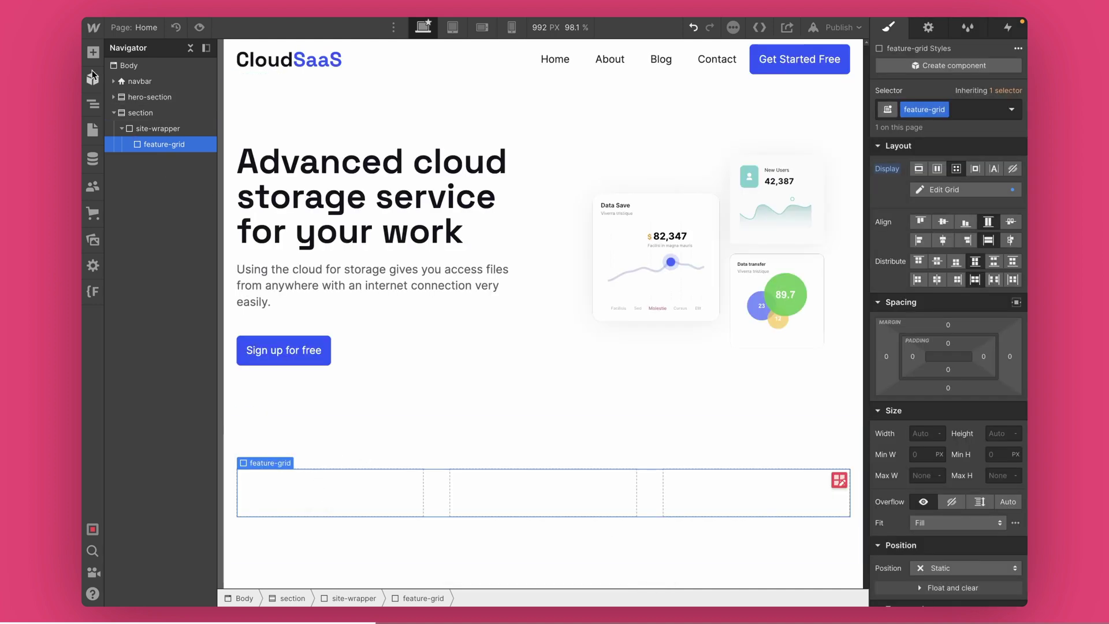
{"action": "left_click", "coordinate": [94, 79]}
{"action": "left_click", "coordinate": [137, 286]}
{"action": "left_click", "coordinate": [261, 508]}
{"action": "left_click", "coordinate": [918, 109]}
{"action": "type", "text": "featur"}
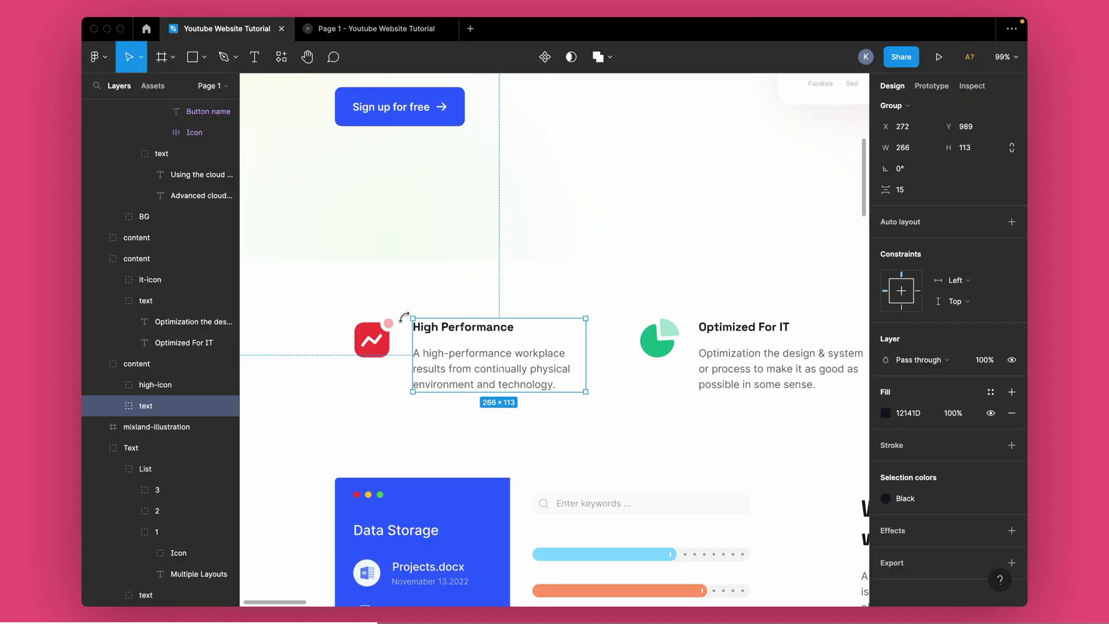
Switch to Figma and examine the icon, heading and paragraph of the High Performance feature, including their text styles
{"action": "left_click", "coordinate": [402, 296]}
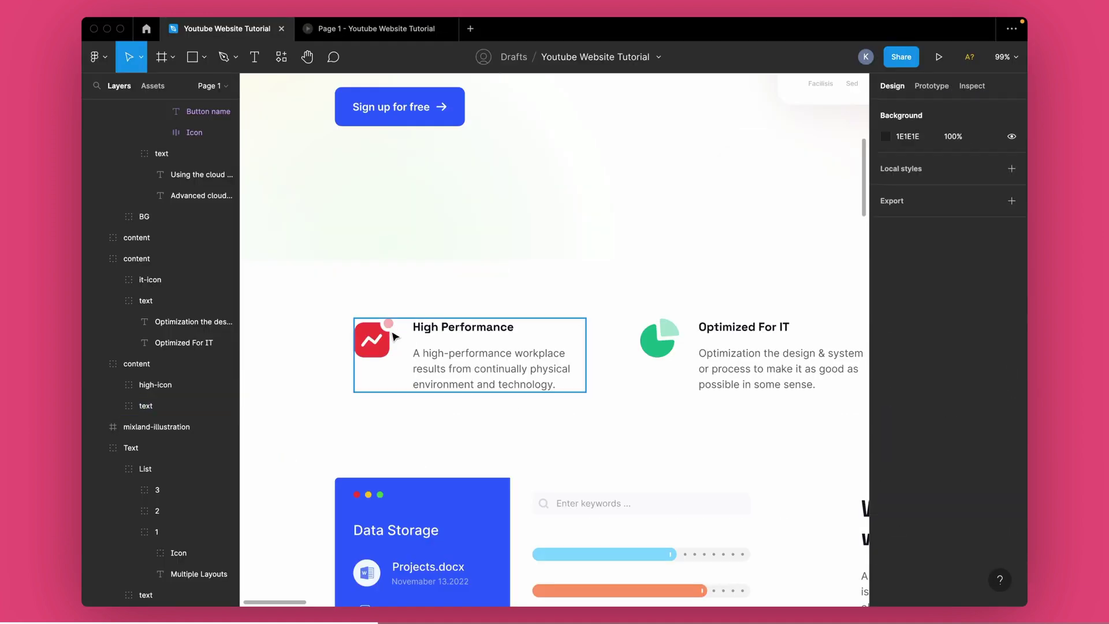
{"action": "scroll", "coordinate": [387, 341], "scroll_direction": "up", "scroll_amount": 5}
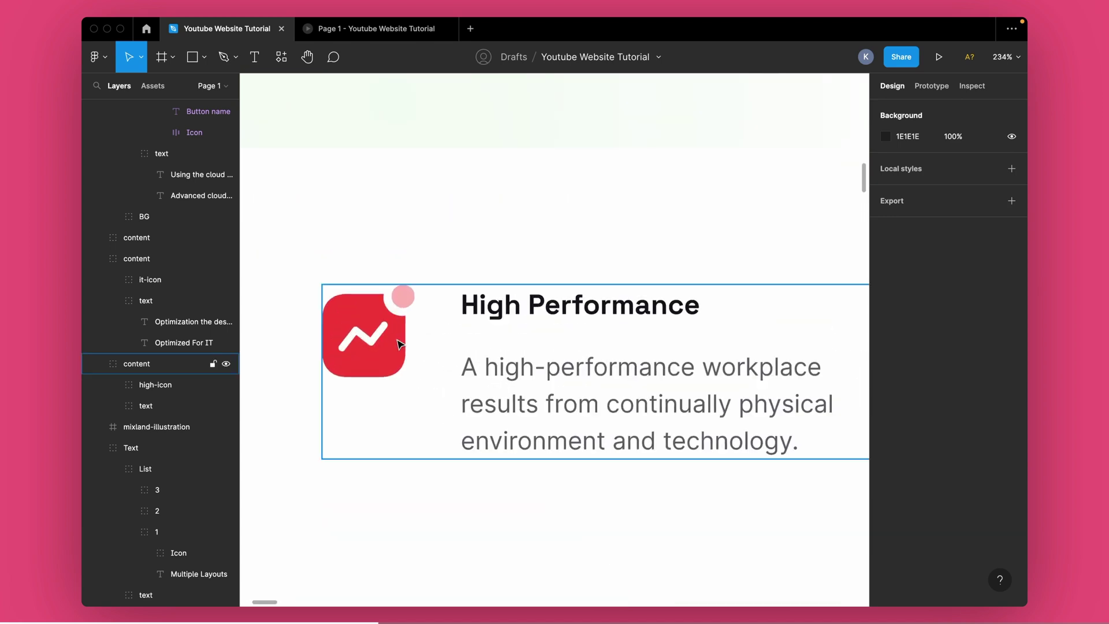
{"action": "left_click", "coordinate": [397, 345]}
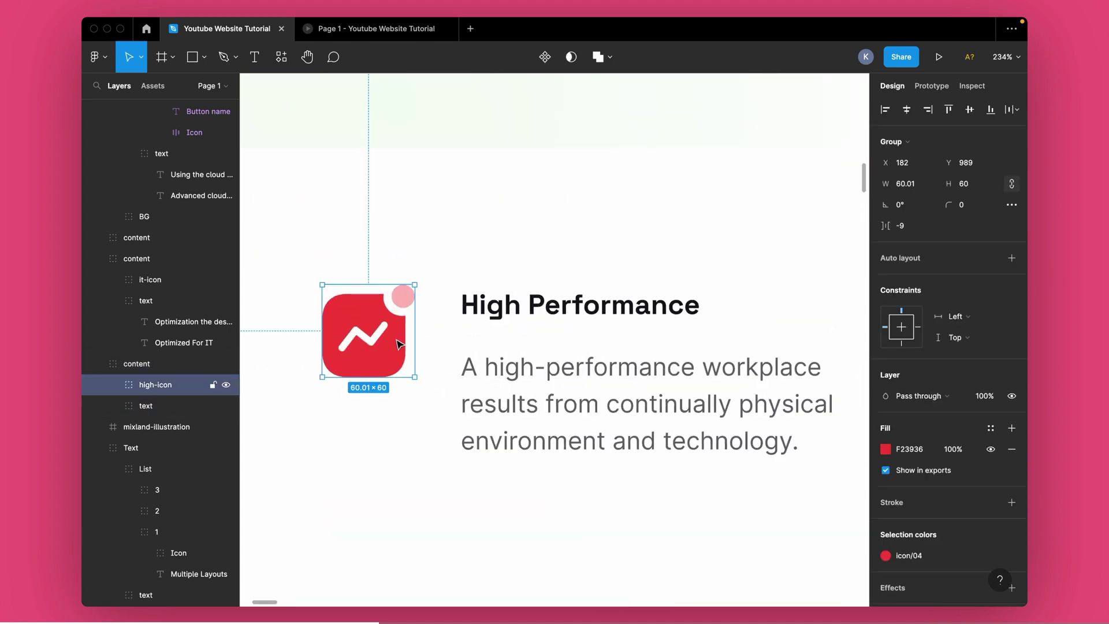
{"action": "left_click", "coordinate": [517, 319]}
{"action": "double_click", "coordinate": [497, 315]}
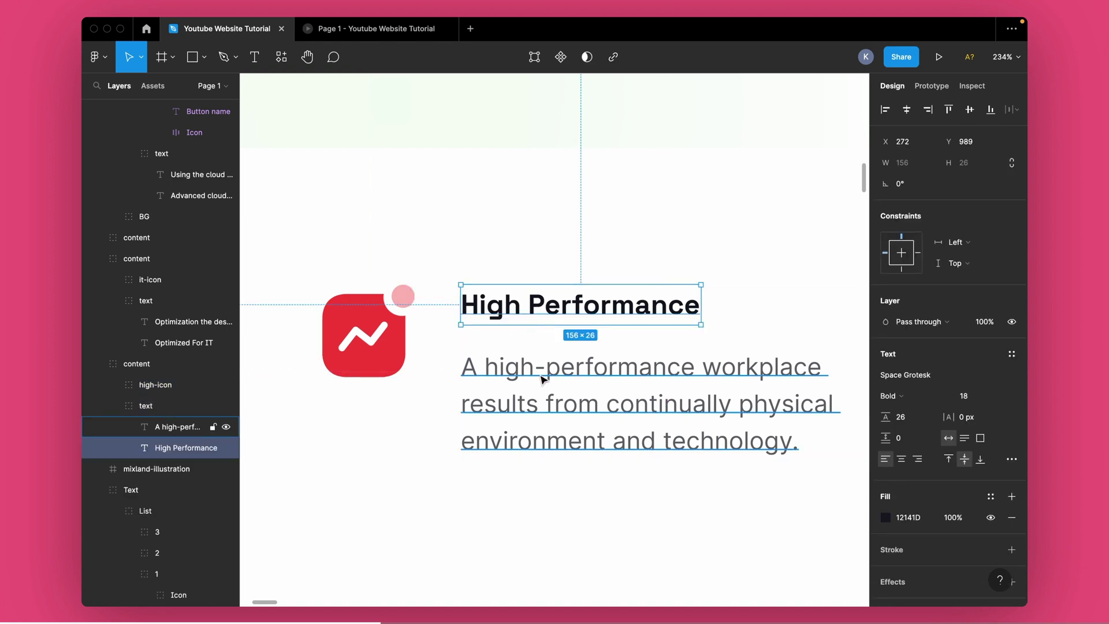
{"action": "scroll", "coordinate": [543, 378], "scroll_direction": "down", "scroll_amount": 3}
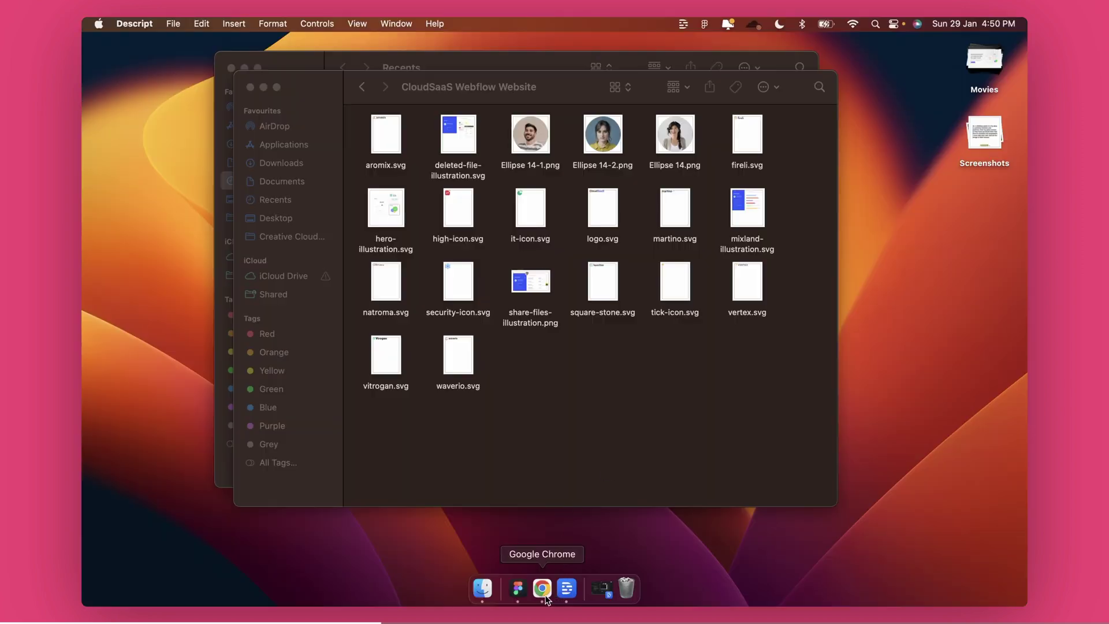
{"action": "left_click", "coordinate": [546, 598]}
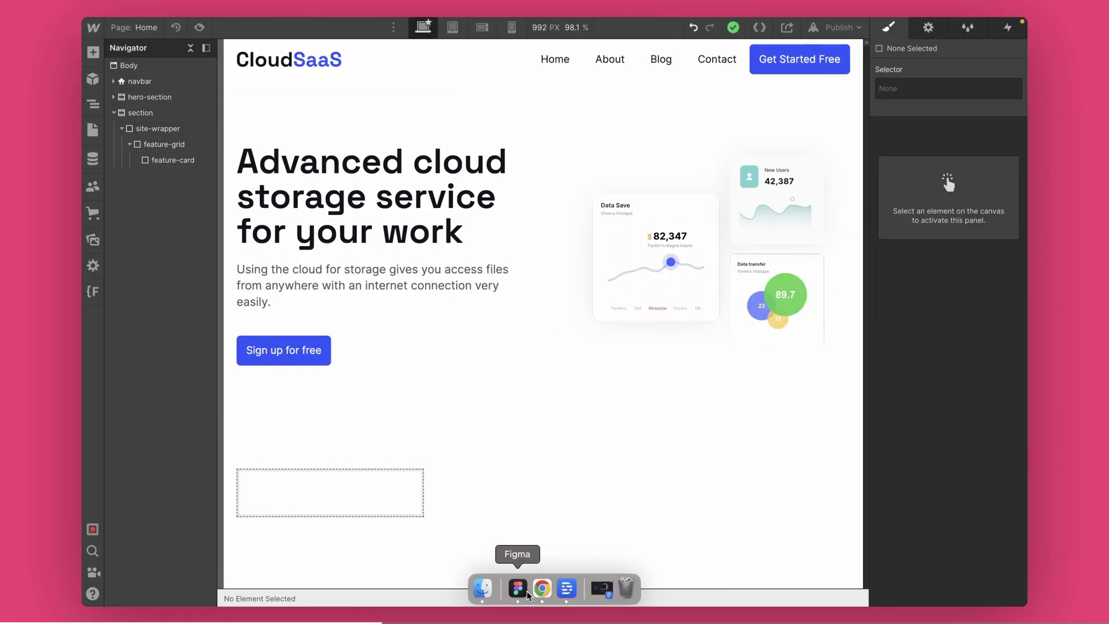
{"action": "left_click", "coordinate": [526, 593]}
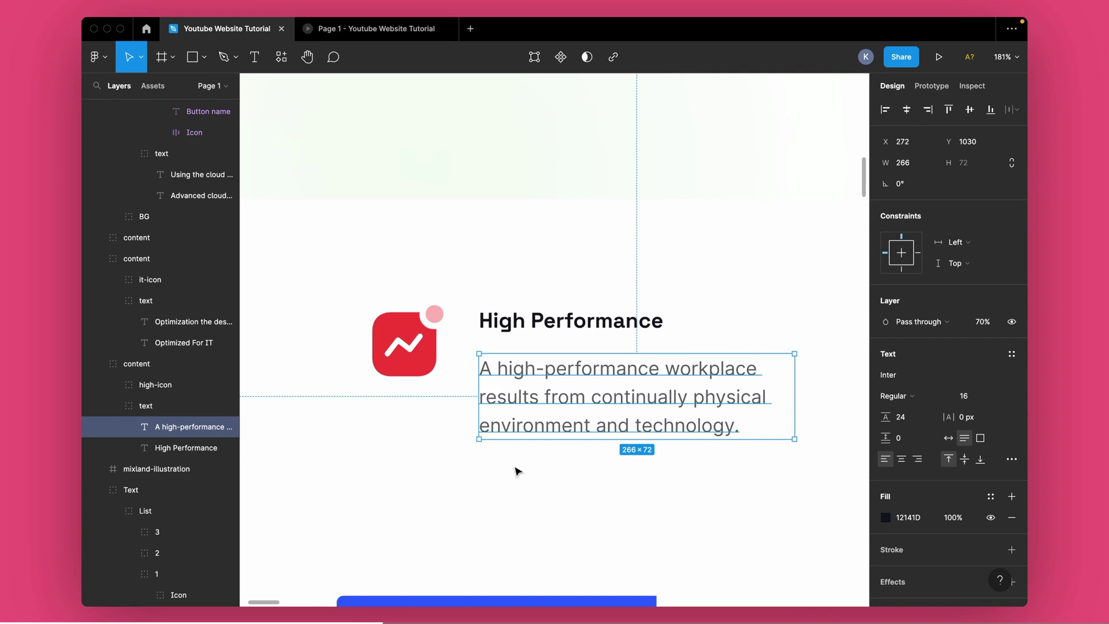
{"action": "key", "text": "super+Tab"}
Back in Webflow, add an Image element inside the feature-card block
{"action": "left_click", "coordinate": [310, 490]}
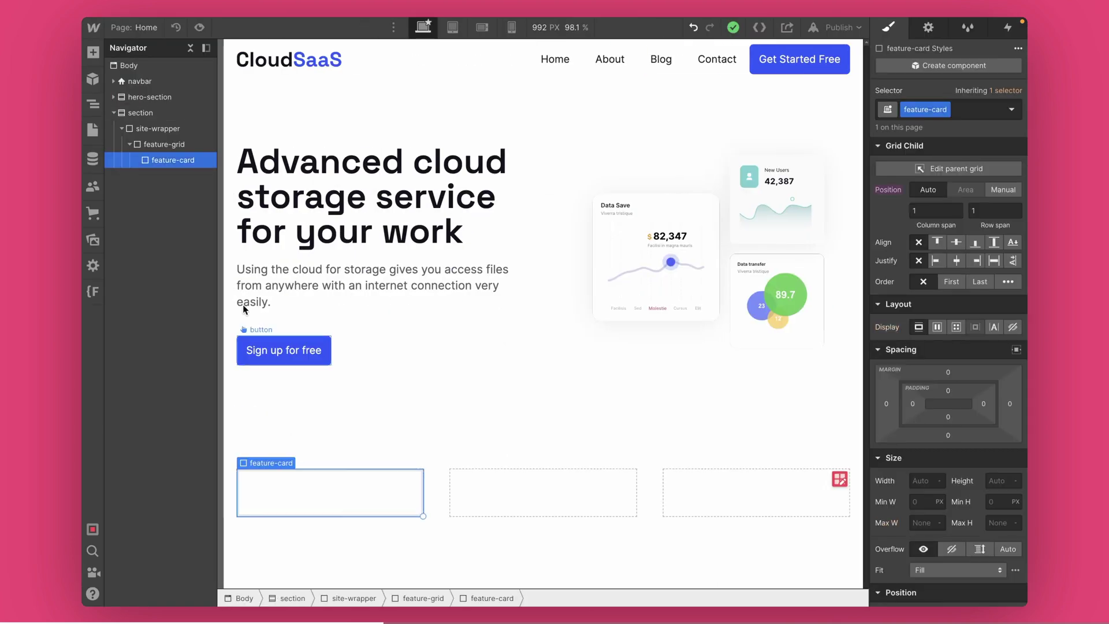
{"action": "left_click", "coordinate": [92, 52]}
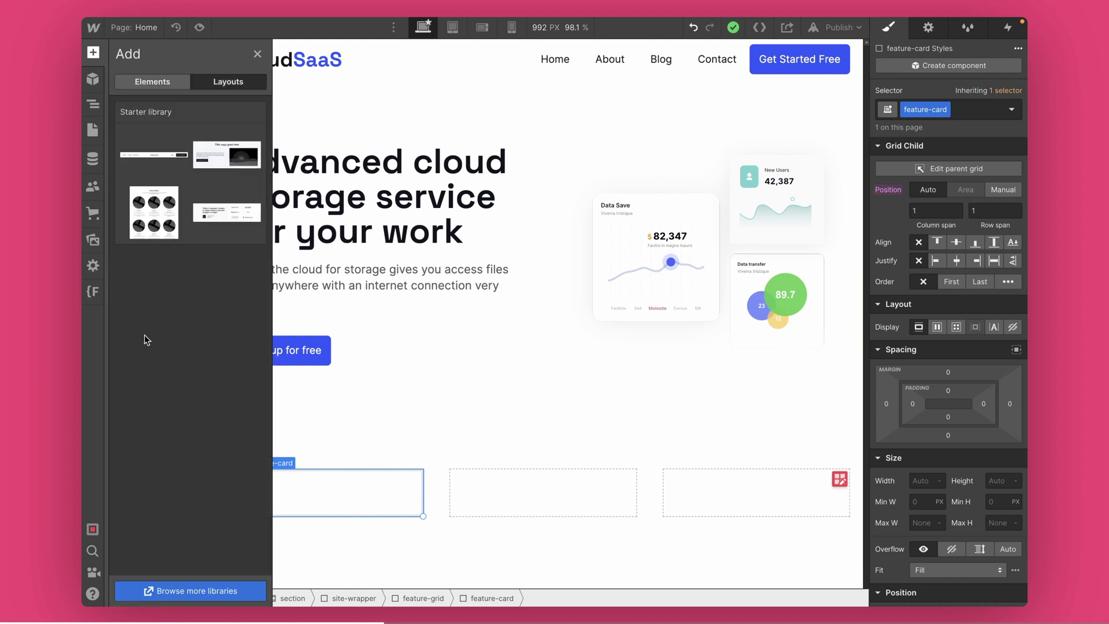
{"action": "left_click", "coordinate": [152, 82]}
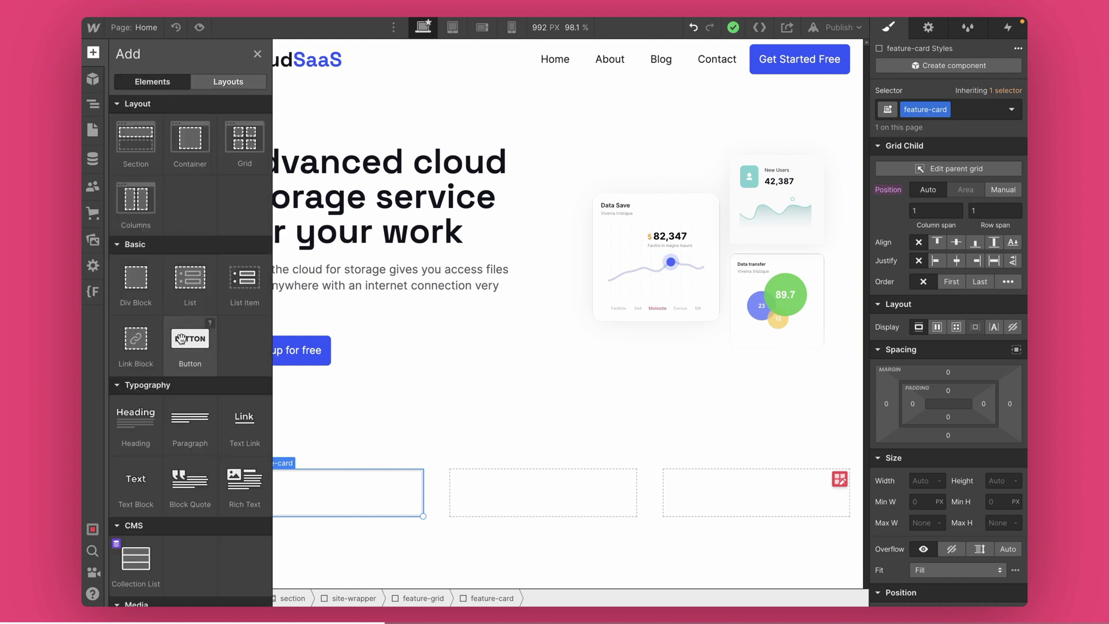
{"action": "scroll", "coordinate": [183, 344], "scroll_direction": "down", "scroll_amount": 10}
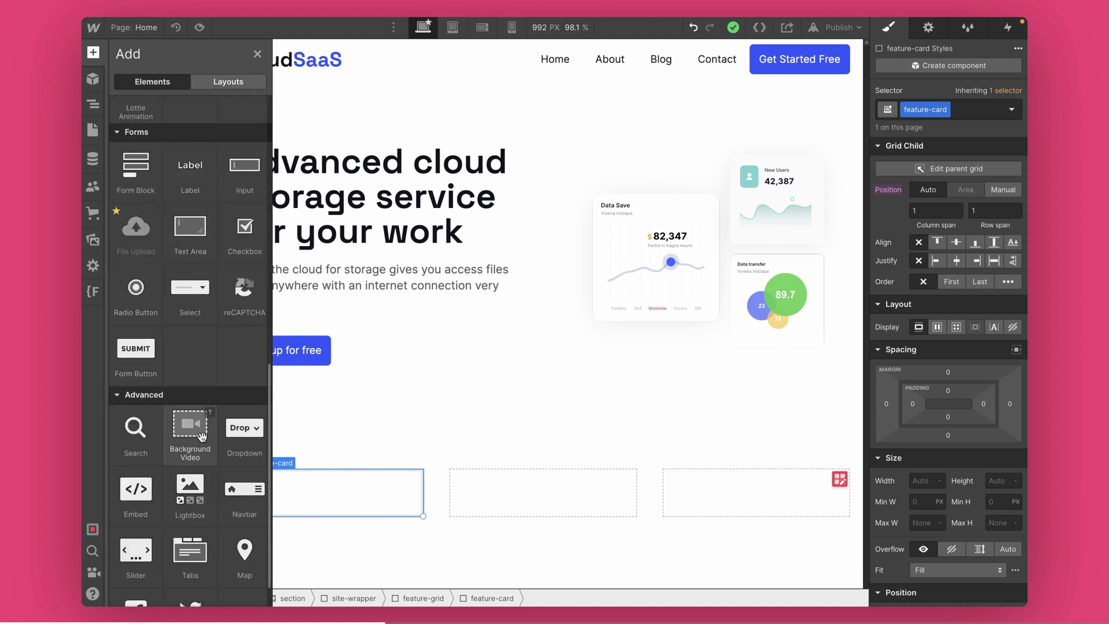
{"action": "scroll", "coordinate": [165, 409], "scroll_direction": "up", "scroll_amount": 3}
{"action": "left_click", "coordinate": [138, 182]}
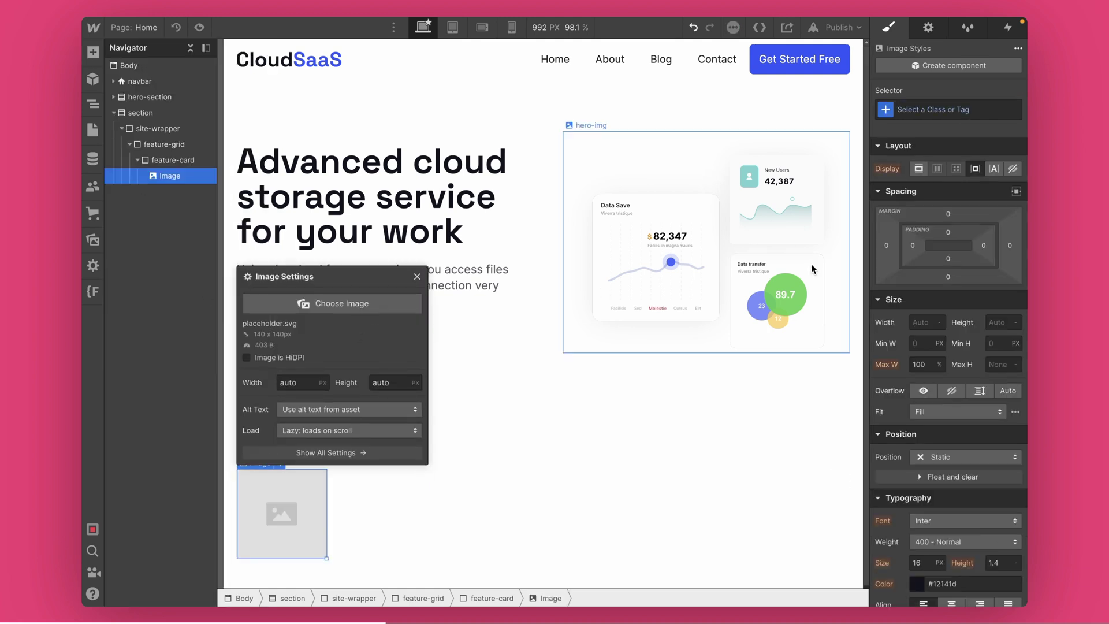
Give the new image in feature-card the class feature-img
{"action": "left_click", "coordinate": [924, 109]}
{"action": "type", "text": "featur"}
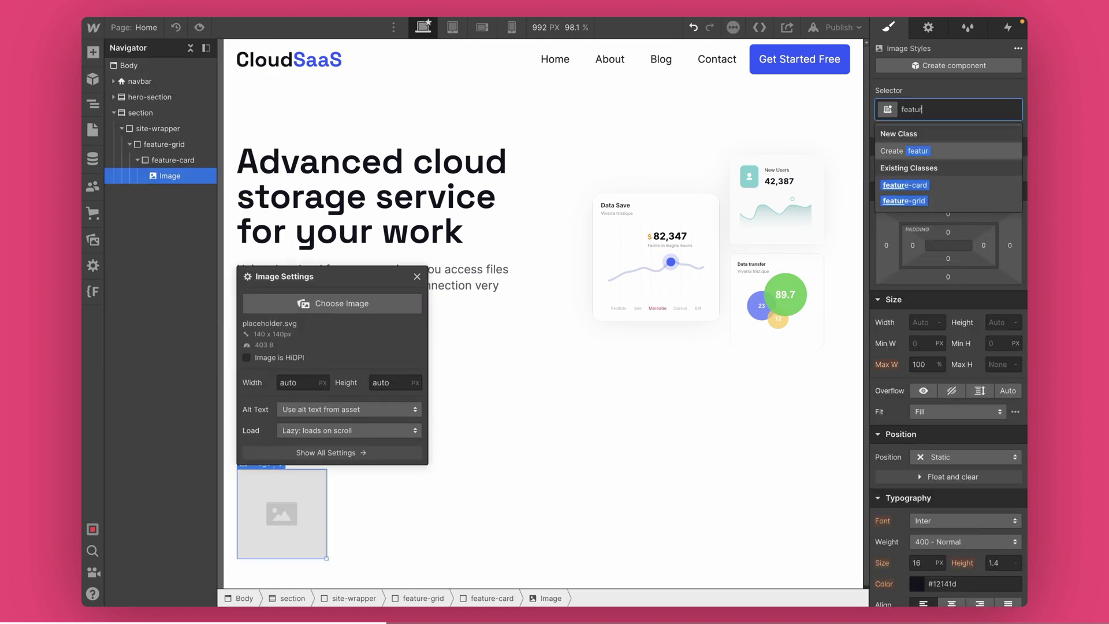
{"action": "type", "text": "e-img"}
{"action": "key", "text": "Return"}
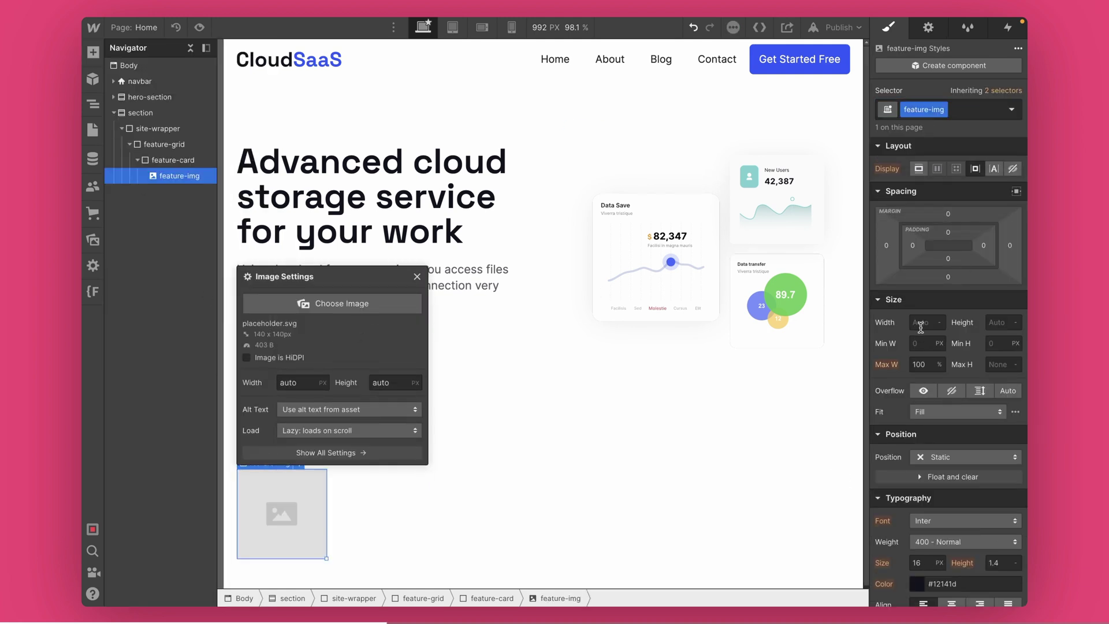
Replace the feature-img placeholder with the red high-icon.svg from the site's uploaded assets
{"action": "left_click", "coordinate": [417, 276]}
{"action": "double_click", "coordinate": [305, 502]}
{"action": "left_click", "coordinate": [323, 305]}
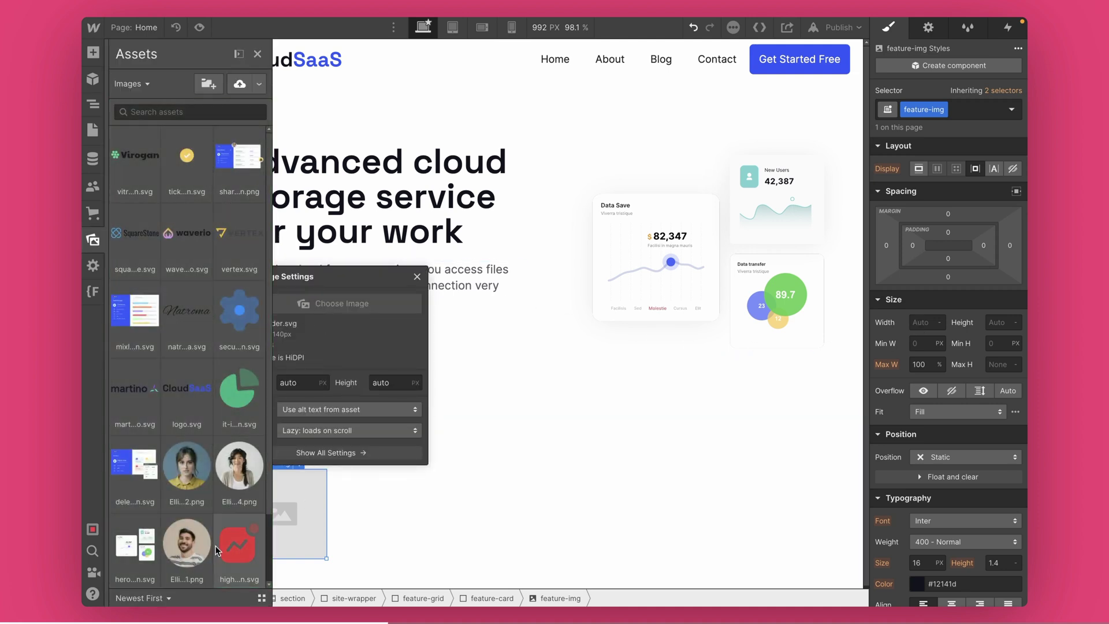
{"action": "left_click", "coordinate": [238, 538]}
{"action": "left_click", "coordinate": [415, 277]}
Add a Div Block inside feature-card, below the feature-img icon
{"action": "left_click", "coordinate": [163, 162]}
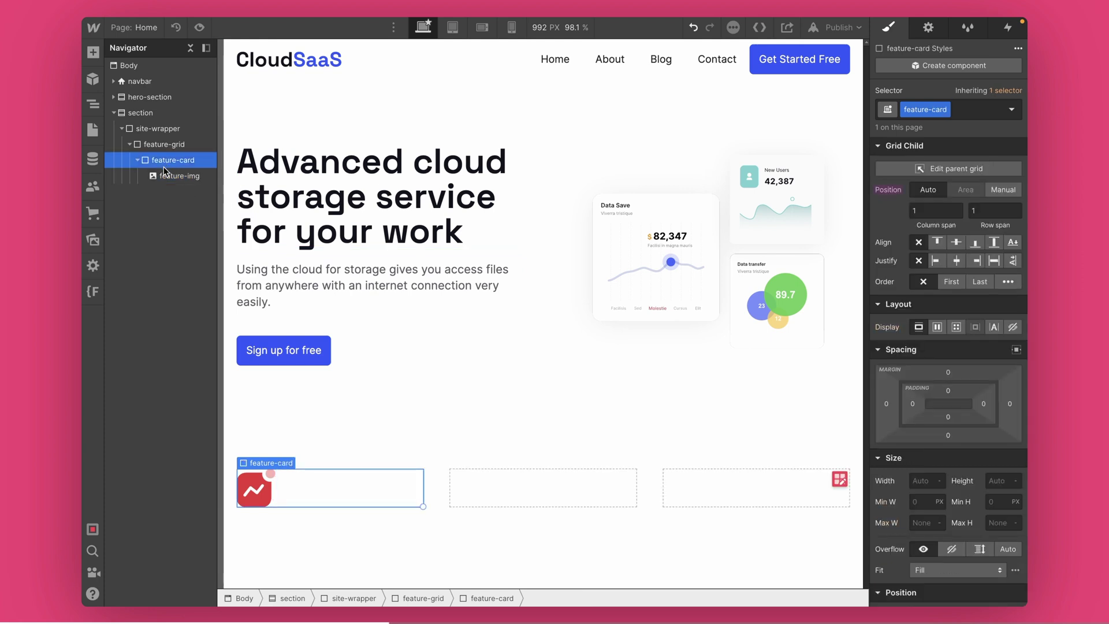
{"action": "left_click", "coordinate": [92, 52]}
{"action": "left_click", "coordinate": [147, 285]}
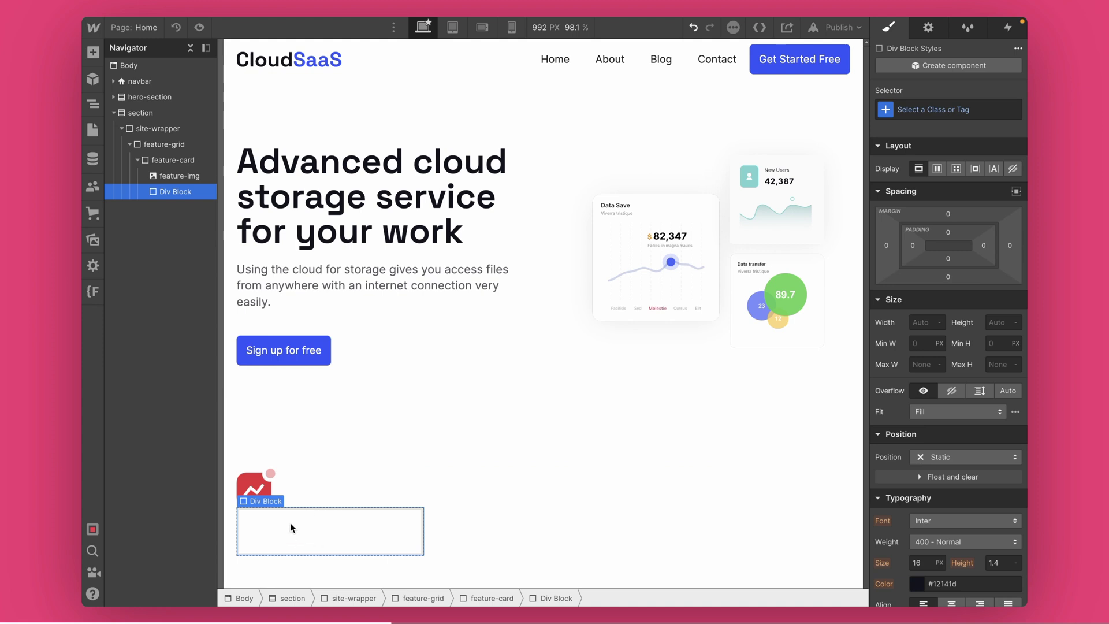
Add a Heading inside the new Div Block and set its type to H3
{"action": "key", "text": "ctrl+e"}
{"action": "type", "text": "head"}
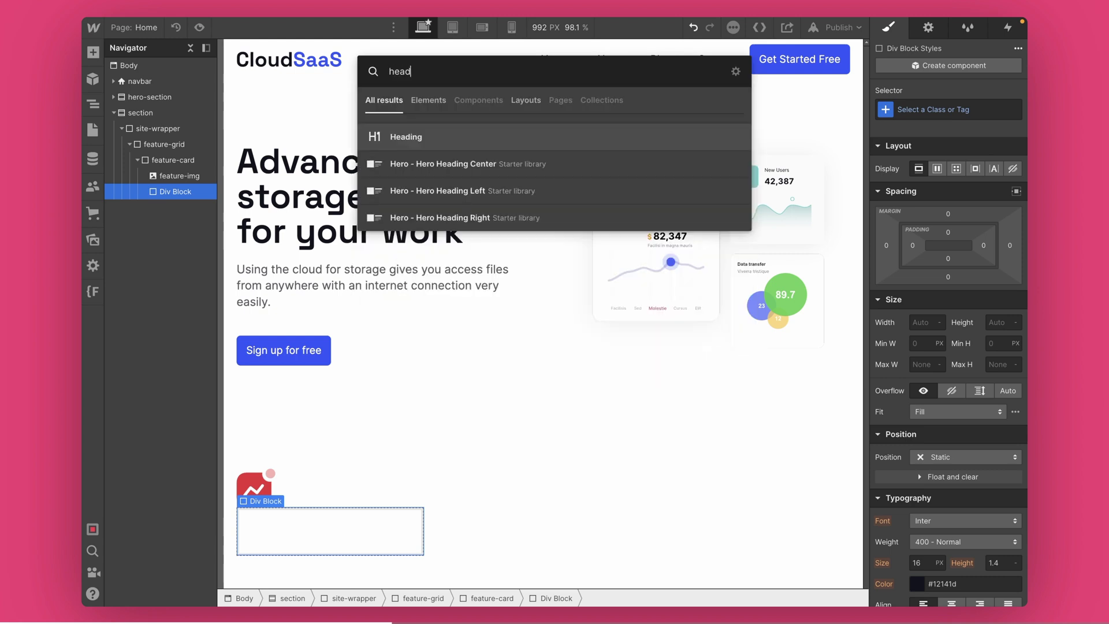
{"action": "key", "text": "Return"}
{"action": "left_click", "coordinate": [305, 483]}
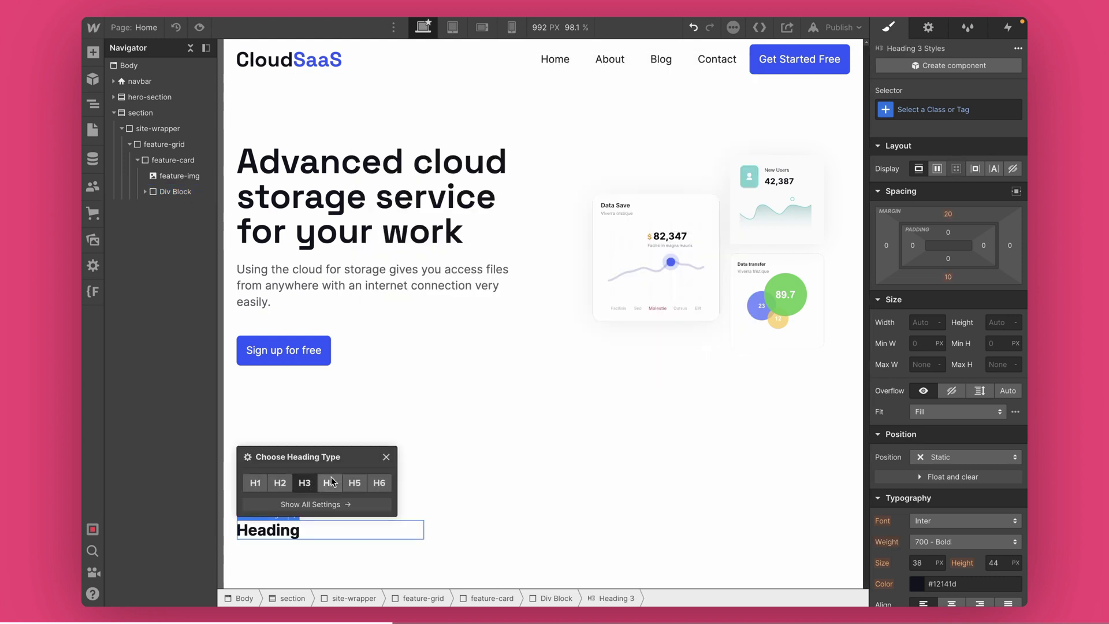
{"action": "left_click", "coordinate": [385, 458]}
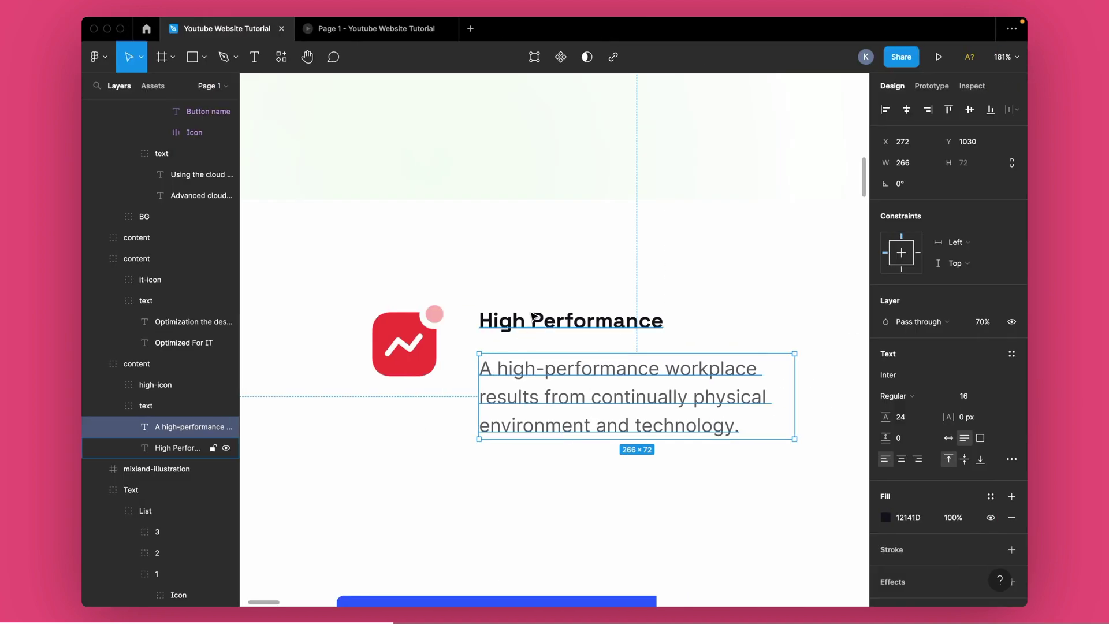
Replace the H3 placeholder with the Figma heading text High Performance and check that heading's typography in the design
{"action": "key", "text": "super+Tab"}
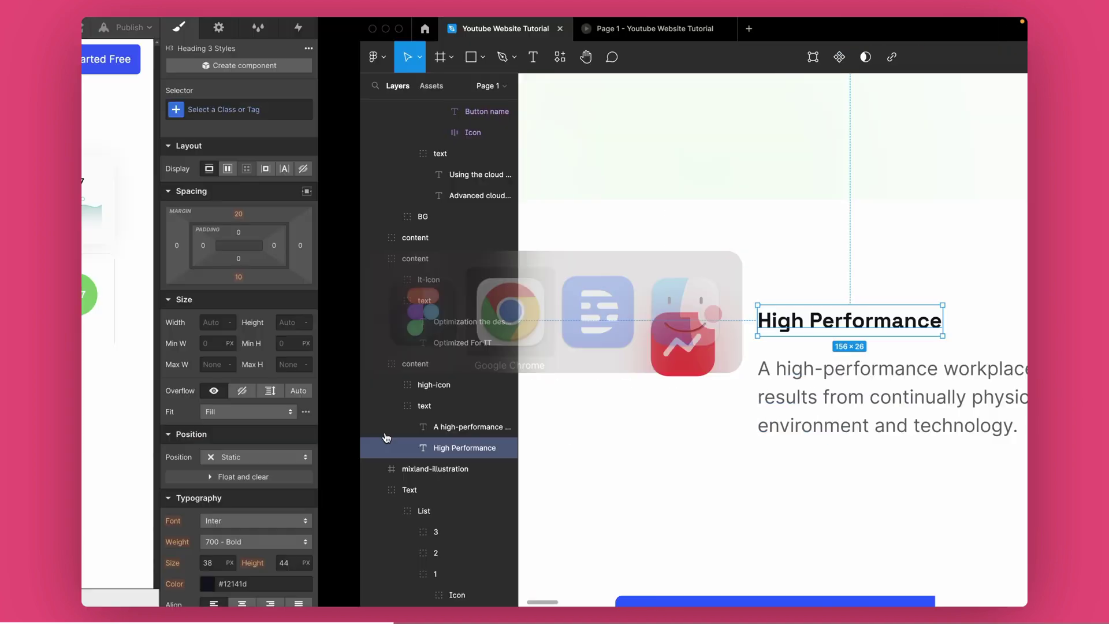
{"action": "type", "text": "High Performance"}
{"action": "key", "text": "ctrl+a"}
{"action": "type", "text": "High Performance"}
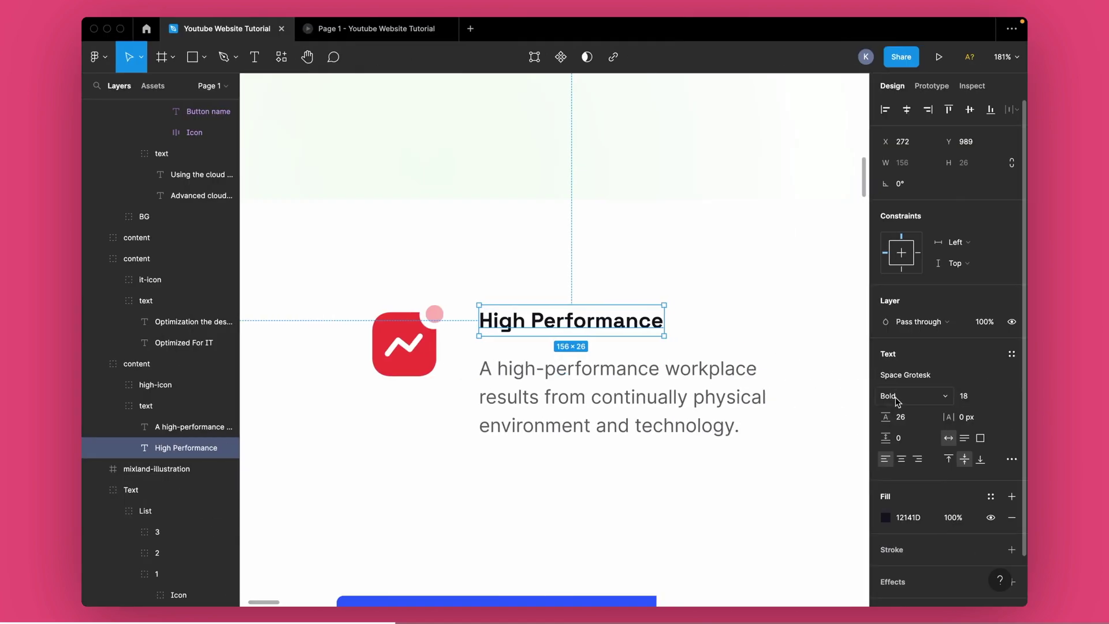
{"action": "left_click", "coordinate": [613, 389]}
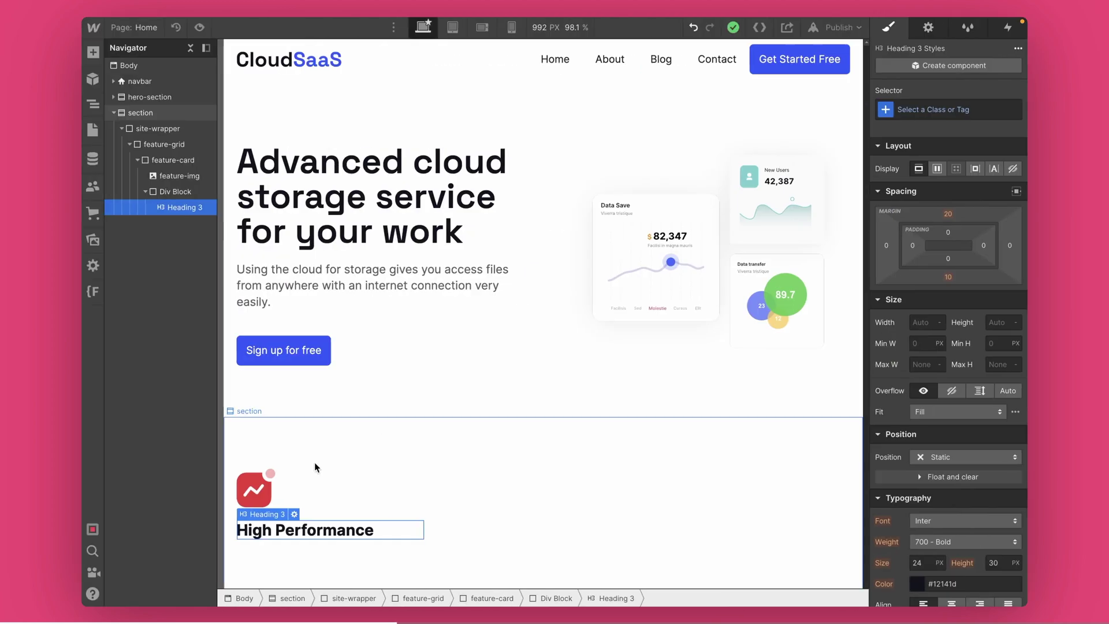
Give the High Performance heading the class feature-heading
{"action": "scroll", "coordinate": [721, 375], "scroll_direction": "down", "scroll_amount": 1}
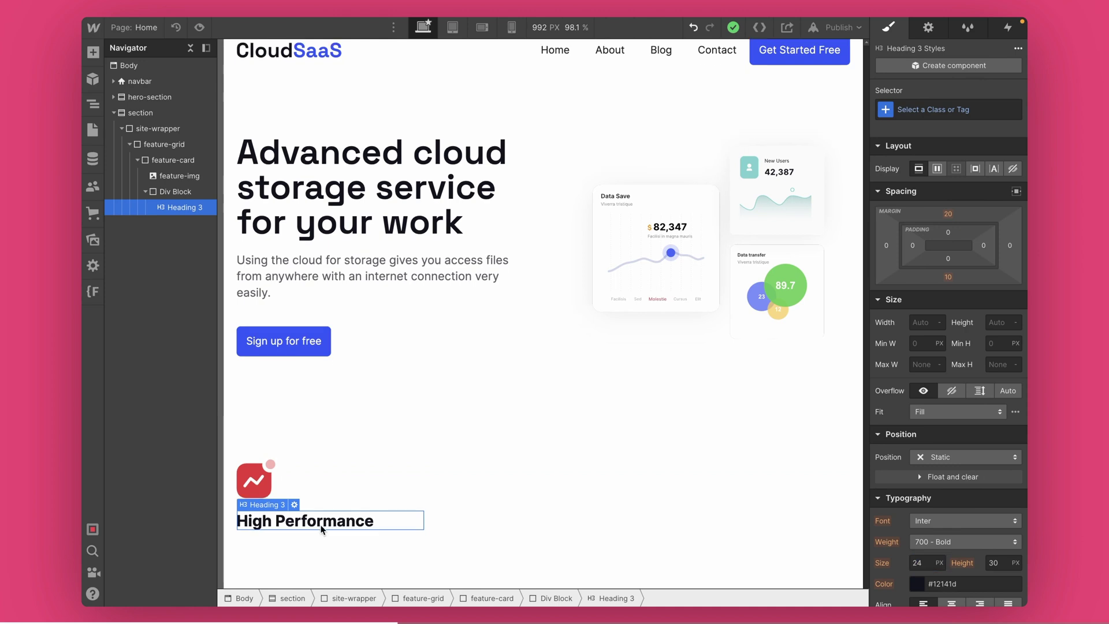
{"action": "left_click", "coordinate": [911, 108]}
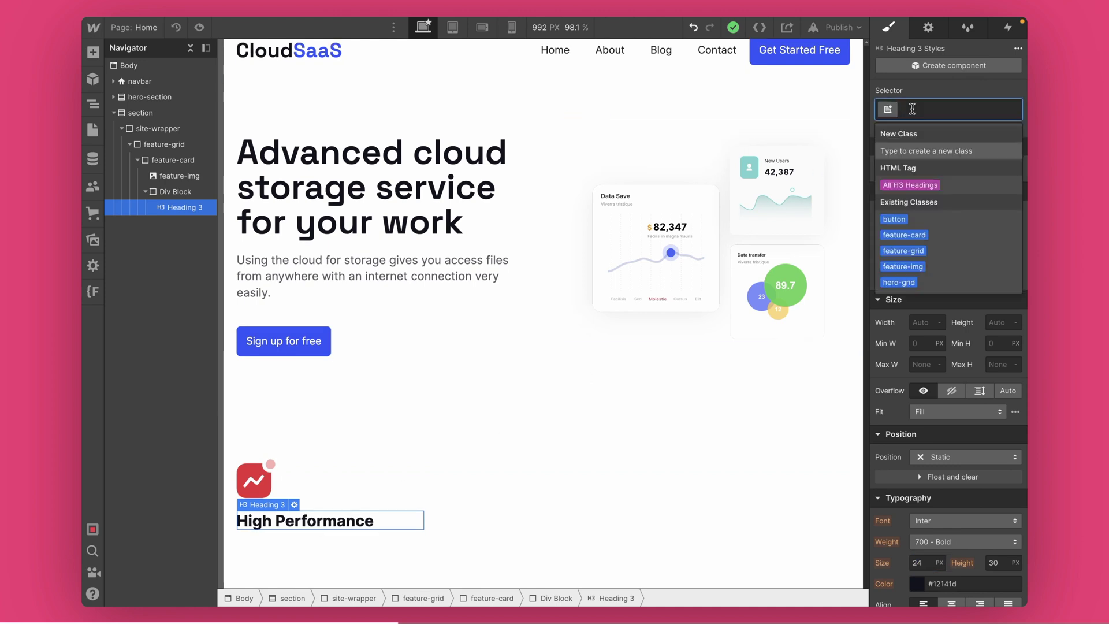
{"action": "type", "text": "featur"}
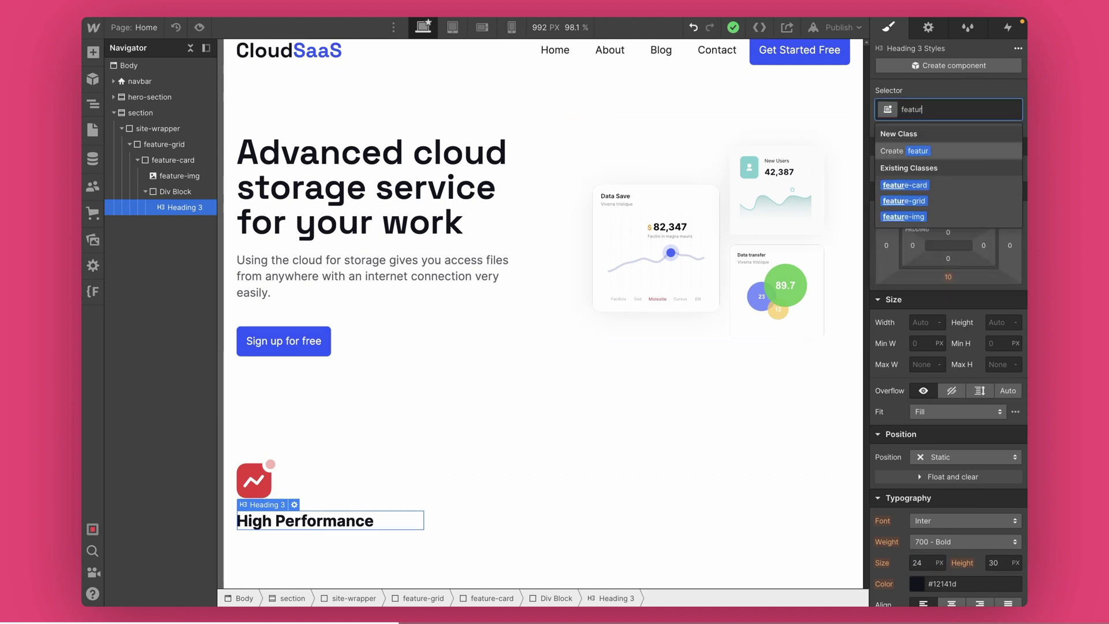
{"action": "type", "text": "e-heading"}
{"action": "key", "text": "Return"}
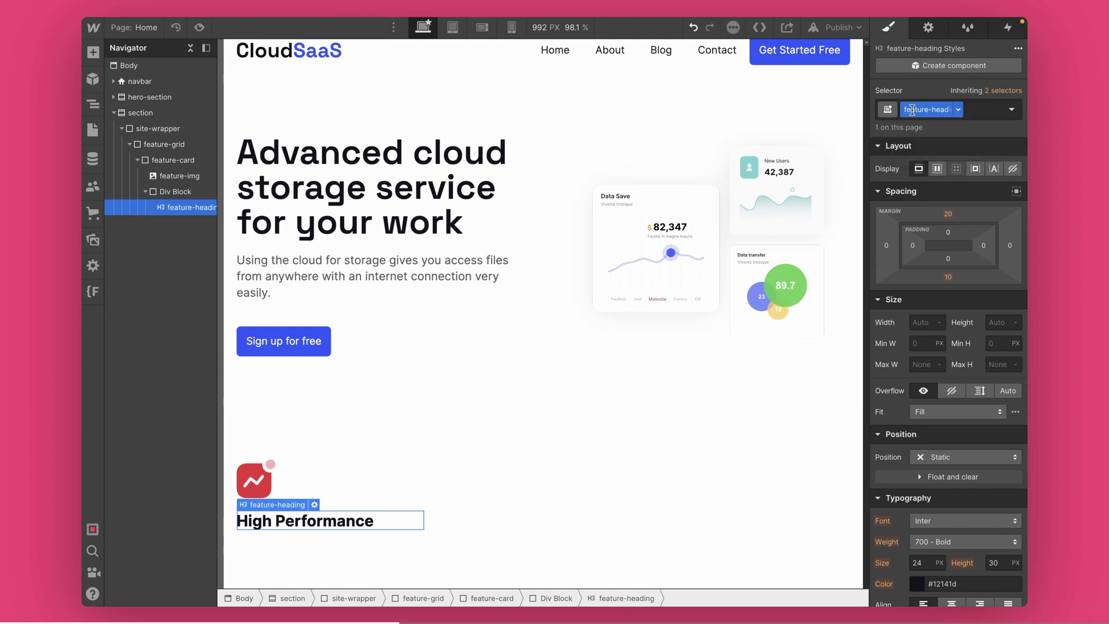
Style feature-heading with a 22 px font size, the Space Grotesk font and 600 - Semi Bold weight
{"action": "double_click", "coordinate": [919, 561]}
{"action": "type", "text": "22"}
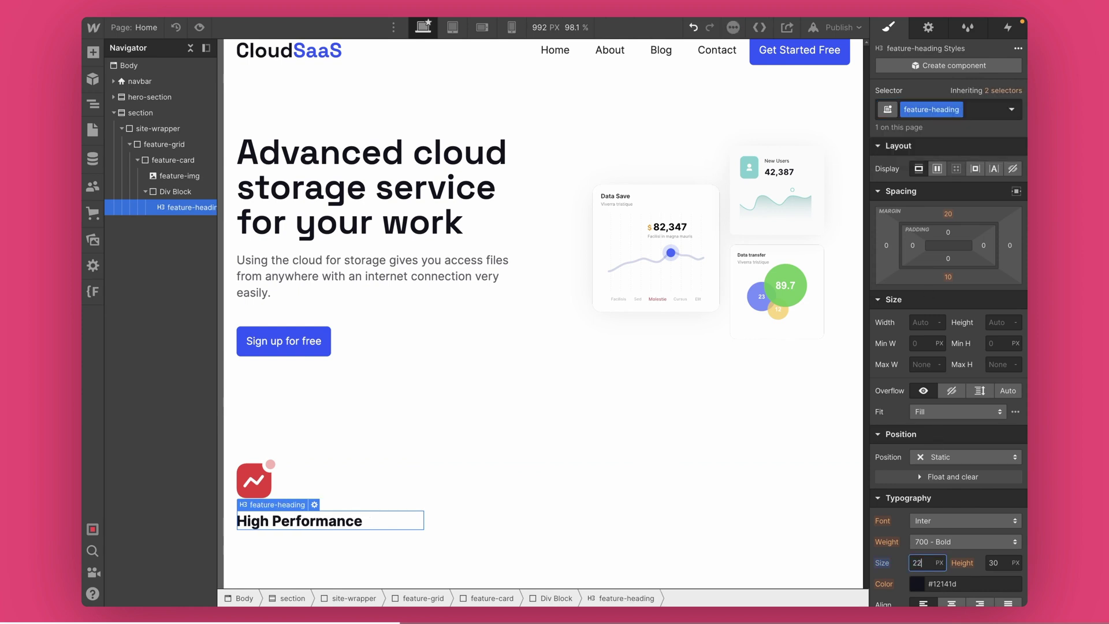
{"action": "left_click", "coordinate": [959, 520]}
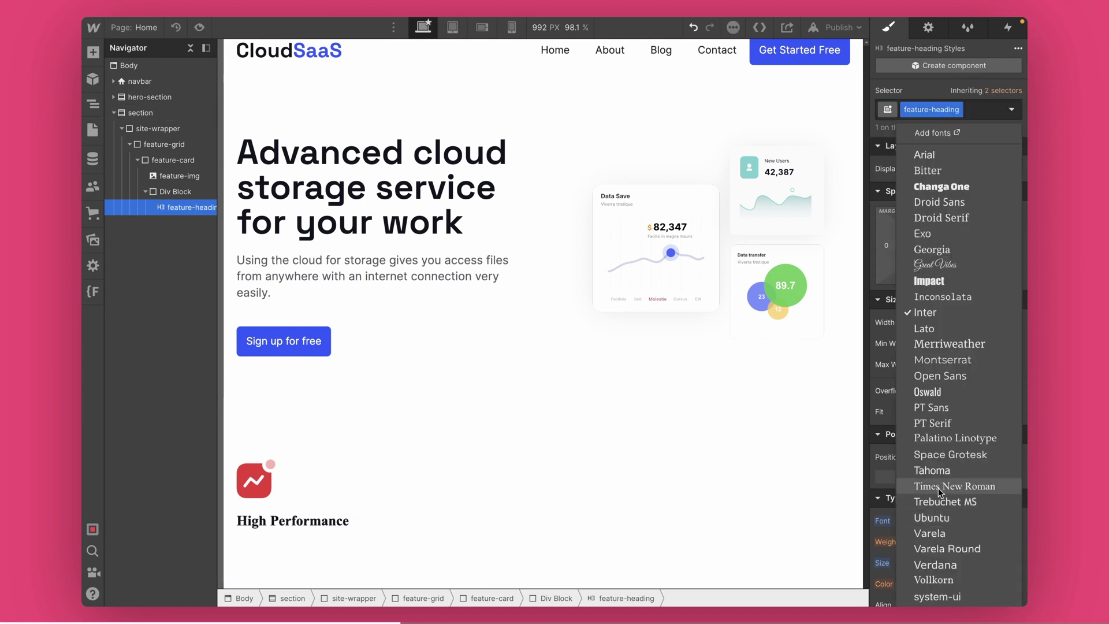
{"action": "left_click", "coordinate": [944, 459]}
{"action": "left_click", "coordinate": [923, 542]}
{"action": "left_click", "coordinate": [926, 526]}
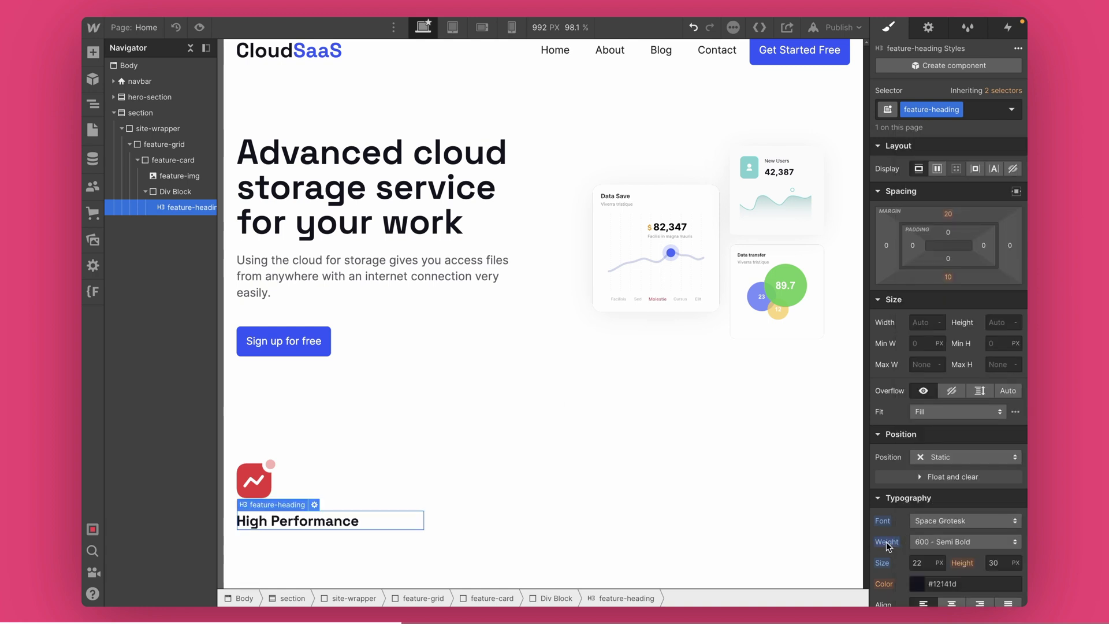
Add a Paragraph below the High Performance heading and give it the class para
{"action": "key", "text": "super+e"}
{"action": "type", "text": "para"}
{"action": "key", "text": "Return"}
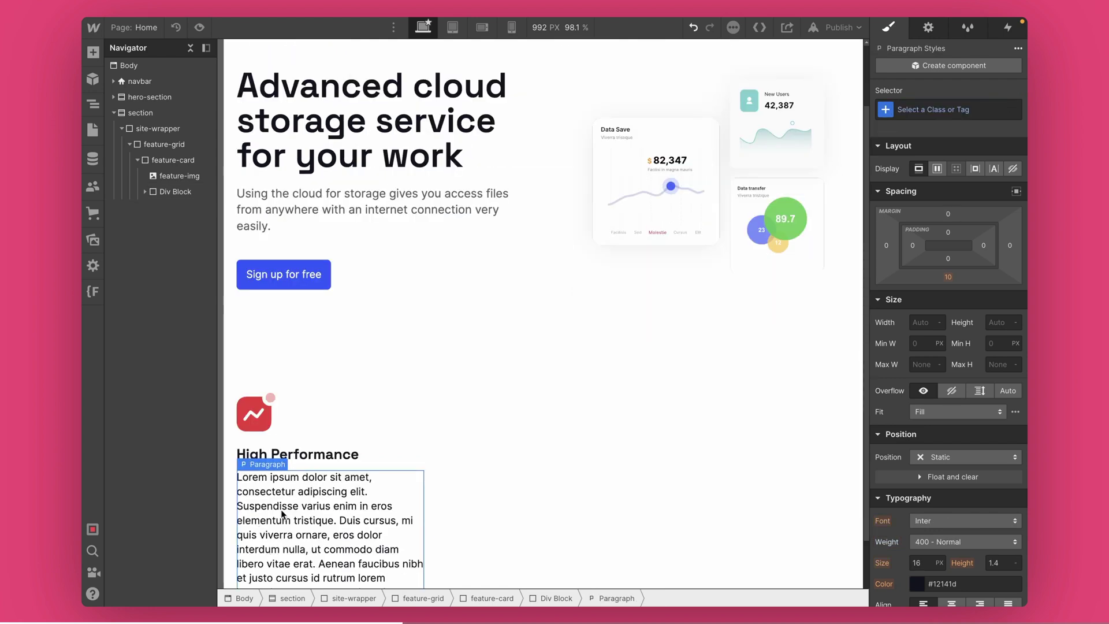
{"action": "left_click", "coordinate": [913, 109]}
{"action": "type", "text": "para"}
{"action": "key", "text": "Return"}
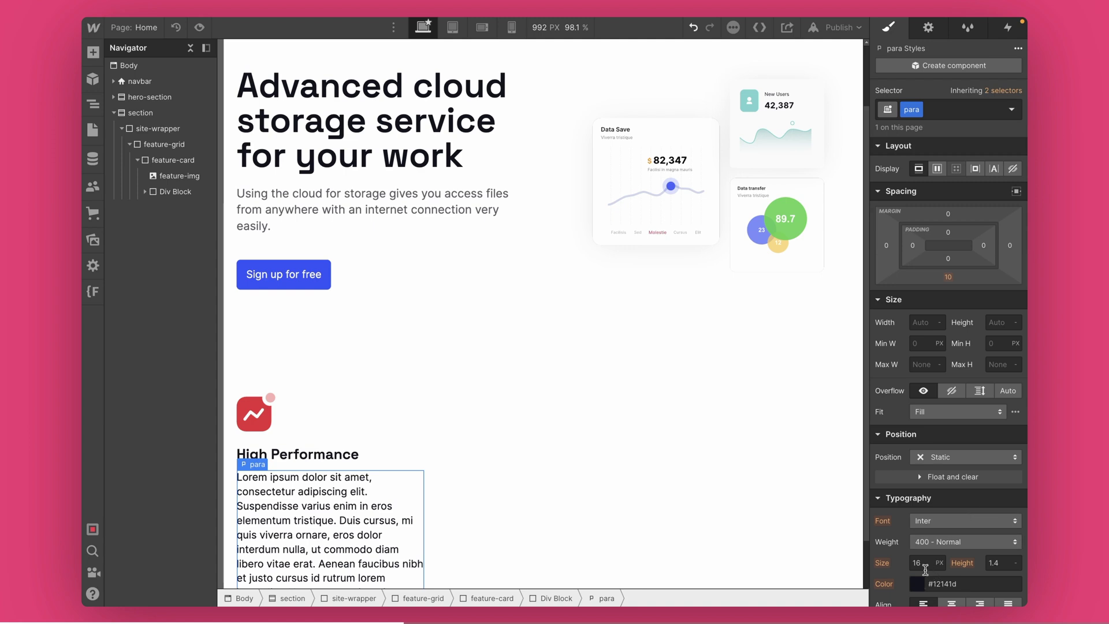
Lower the para class text colour #12141d to 70% opacity
{"action": "left_click", "coordinate": [921, 583]}
{"action": "left_click", "coordinate": [1006, 493]}
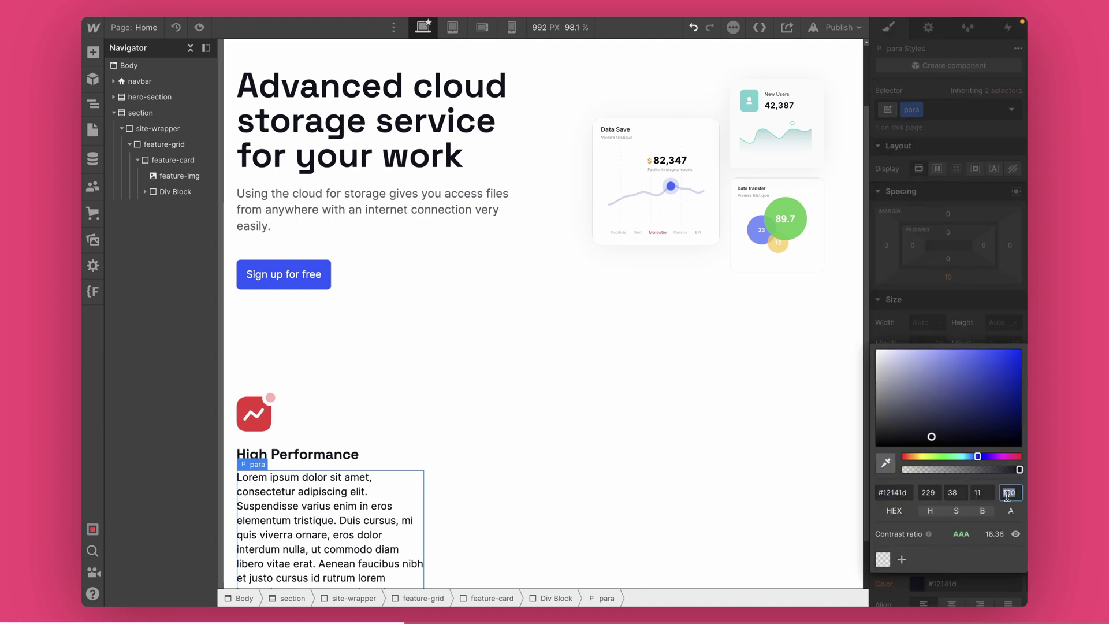
{"action": "type", "text": "70"}
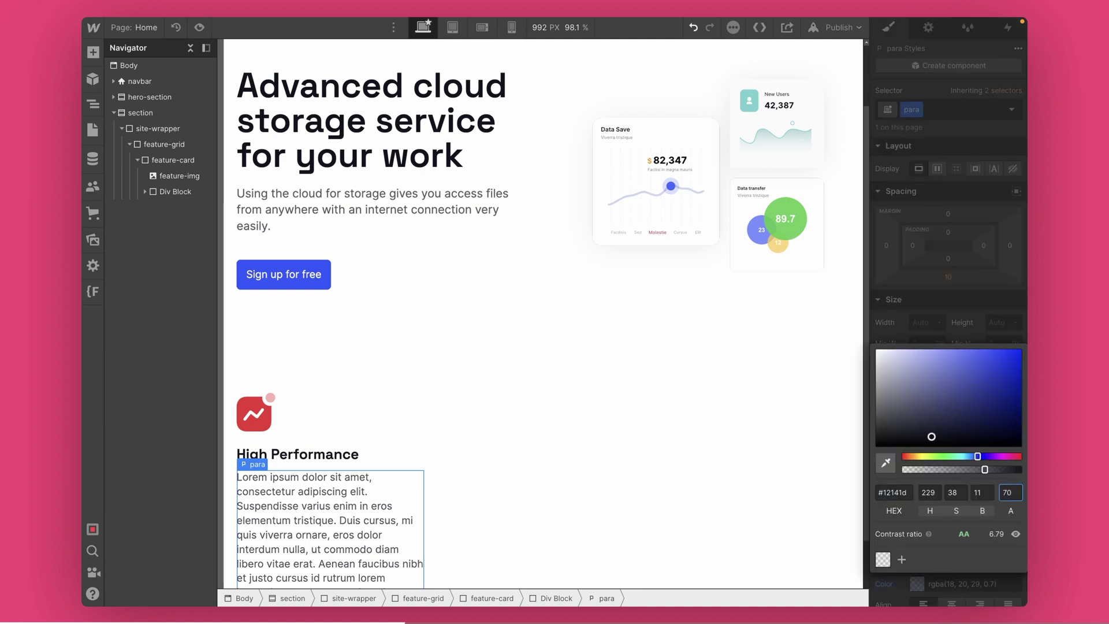
{"action": "left_click", "coordinate": [978, 287]}
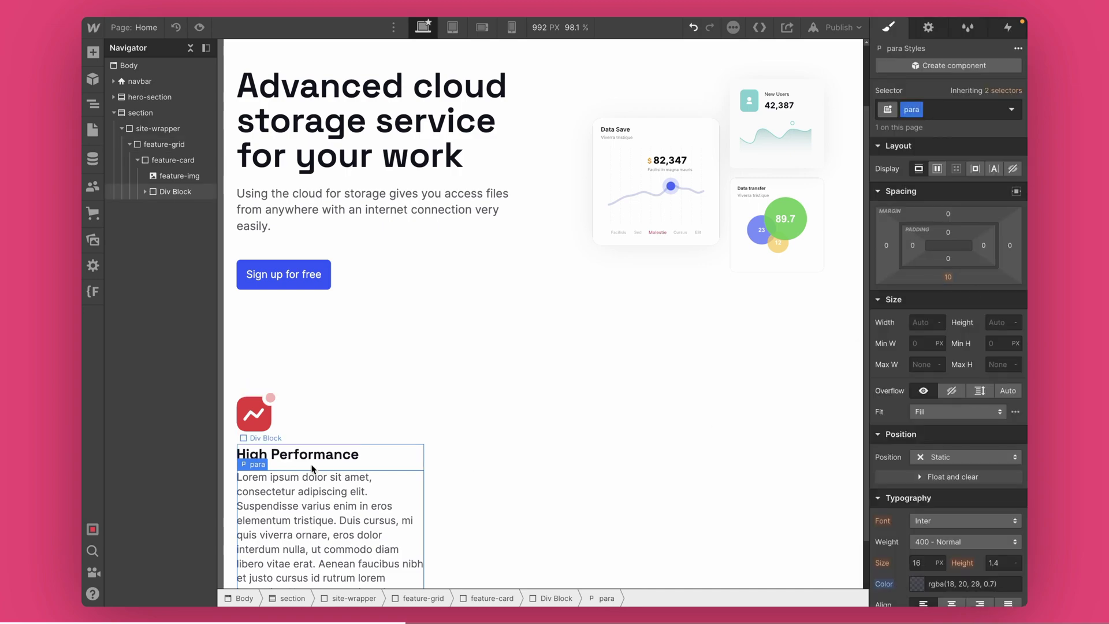
Replace the card's placeholder paragraph with "A high-performance workplace results from continually physical environment and technology."
{"action": "scroll", "coordinate": [323, 456], "scroll_direction": "down", "scroll_amount": 1}
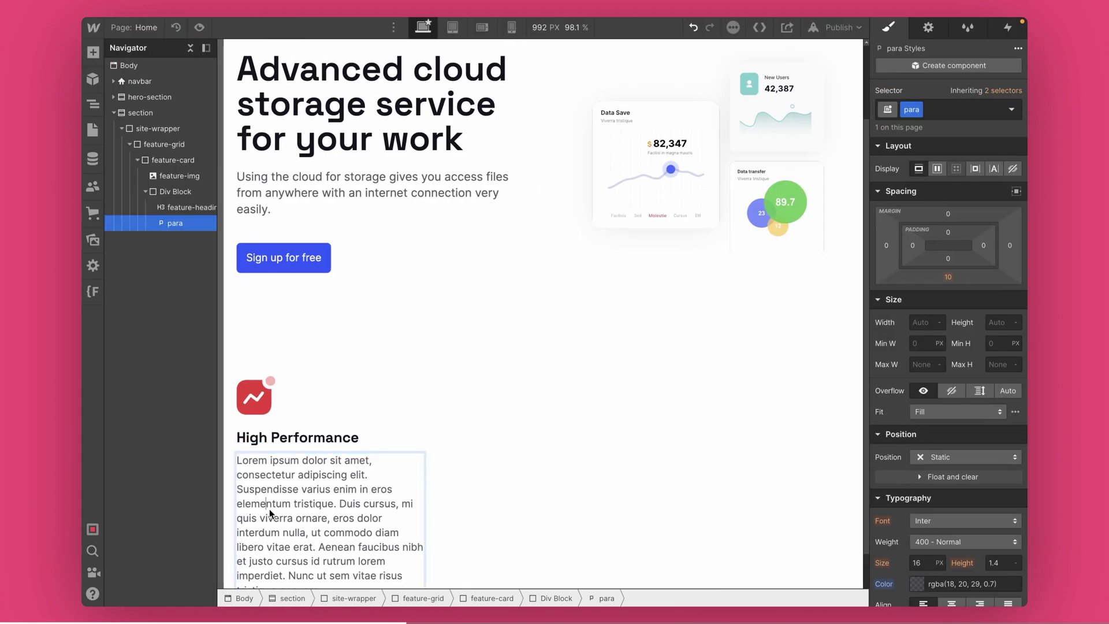
{"action": "double_click", "coordinate": [268, 514]}
{"action": "key", "text": "ctrl+a"}
{"action": "type", "text": "A high-performance workplace results from continually physical environment and technology."}
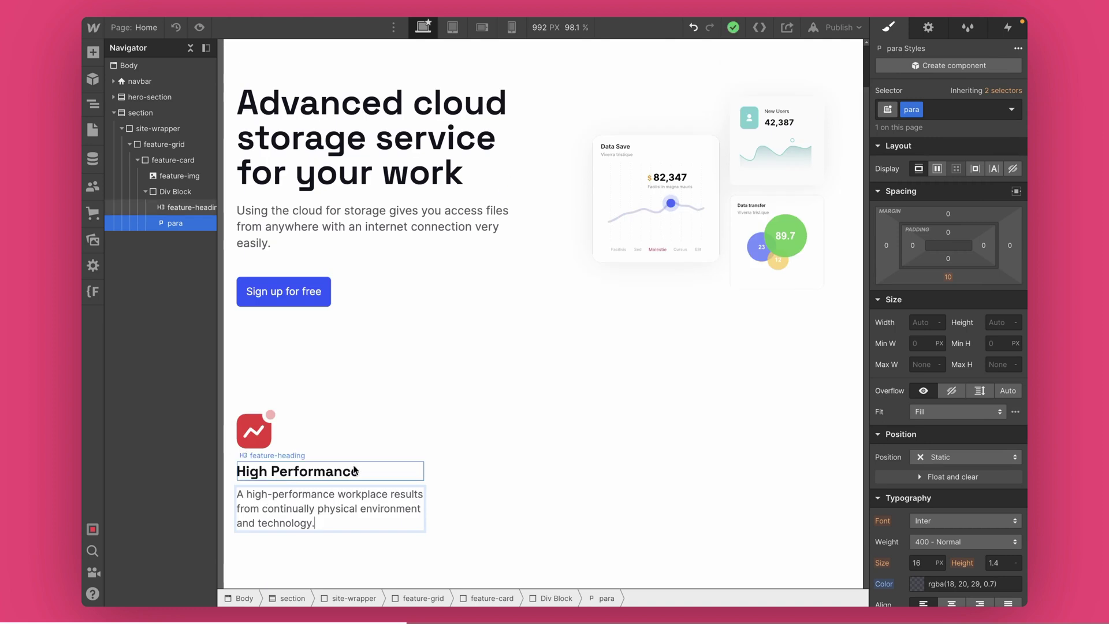
Make feature-card a horizontal flex layout with its children aligned to the start
{"action": "left_click", "coordinate": [355, 471]}
{"action": "left_click", "coordinate": [389, 430]}
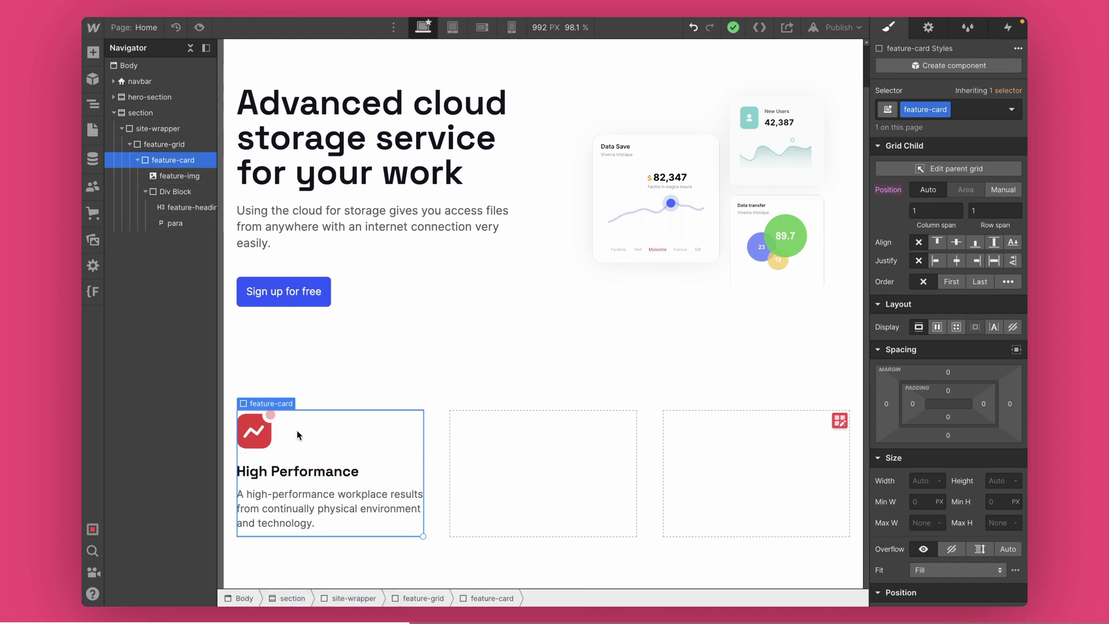
{"action": "left_click", "coordinate": [938, 326]}
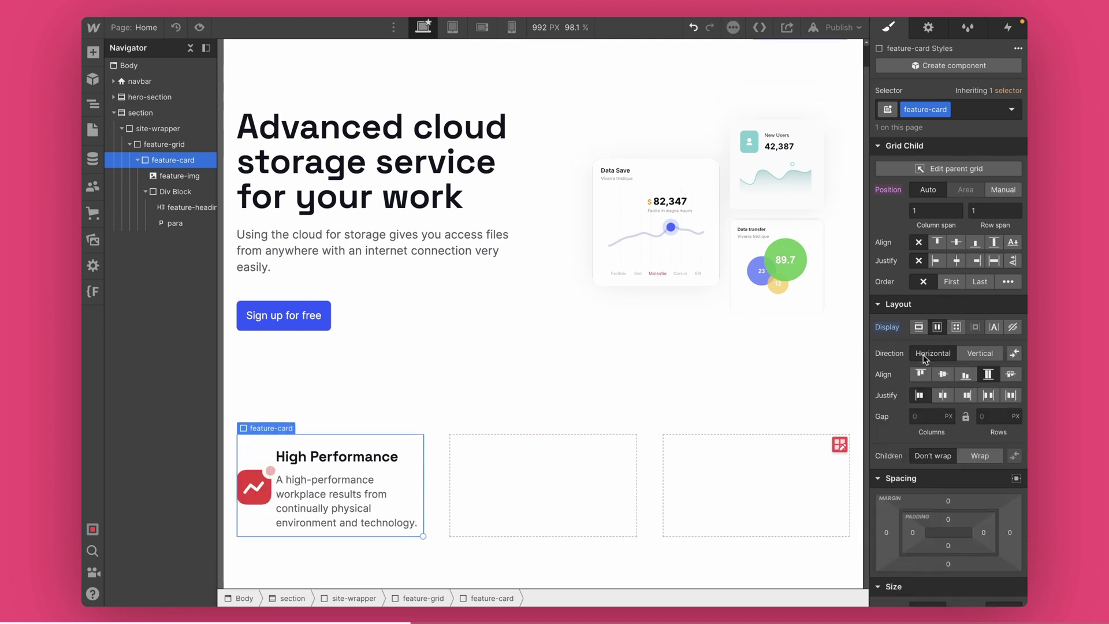
{"action": "left_click", "coordinate": [927, 375]}
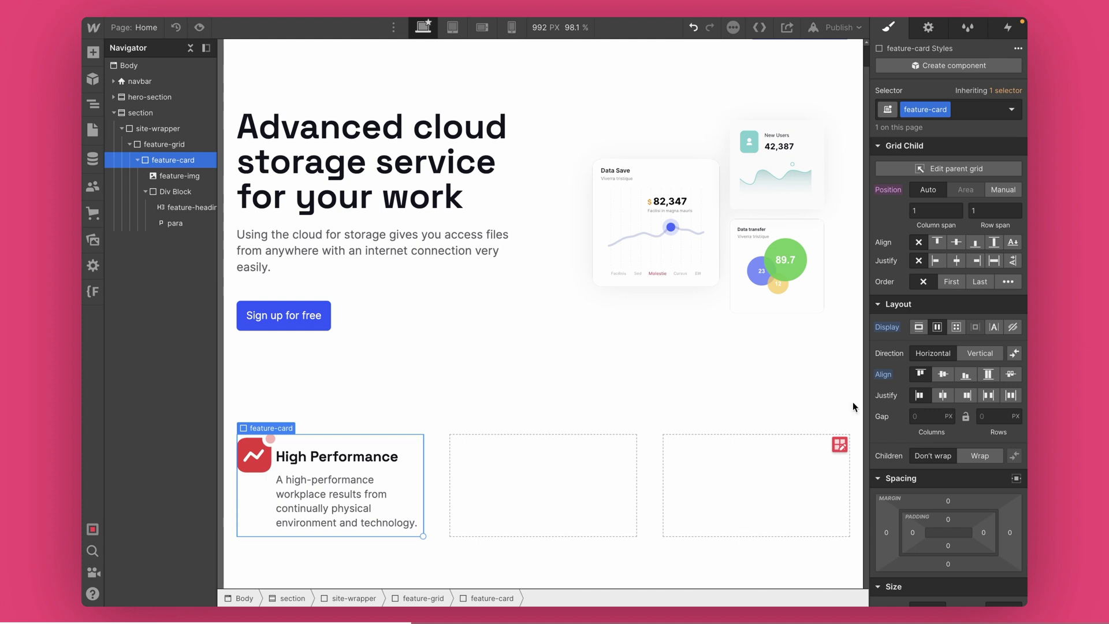
Set the top margin of the High Performance heading's feature-heading class to 0
{"action": "left_click", "coordinate": [317, 458]}
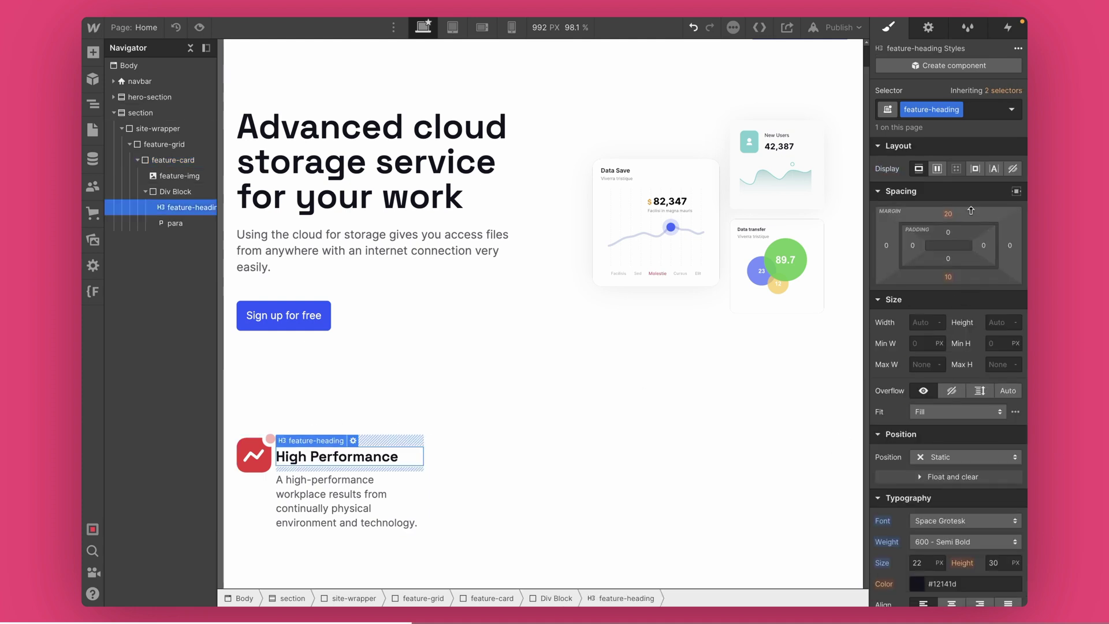
{"action": "left_click", "coordinate": [947, 214]}
{"action": "type", "text": "0"}
{"action": "key", "text": "Return"}
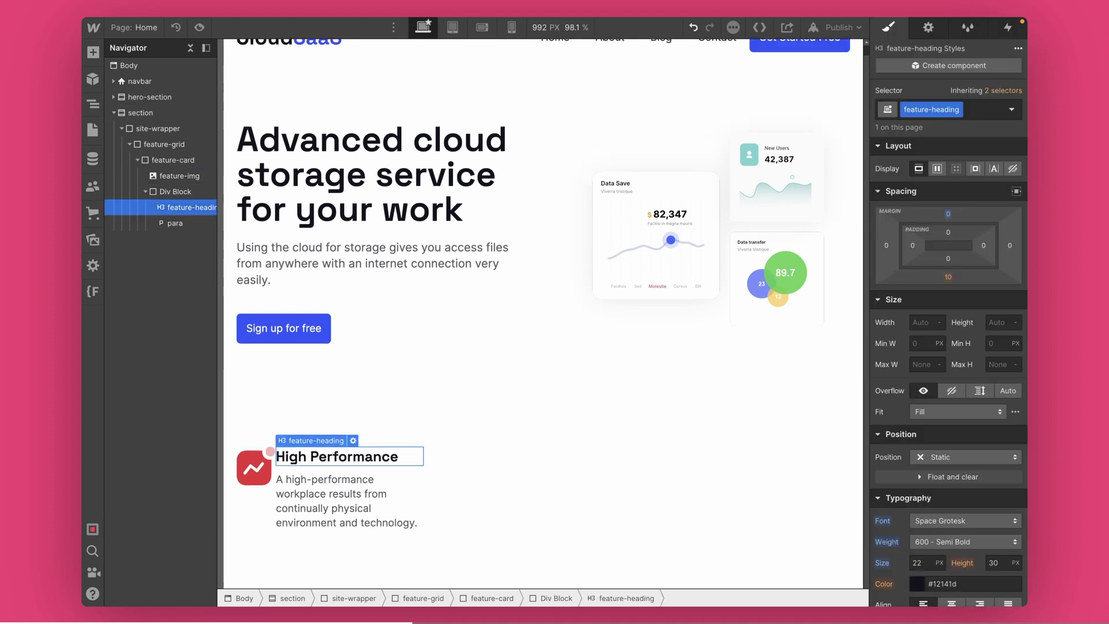
Select the feature-img icon in the card and bring its spacing and size settings into reach
{"action": "left_click", "coordinate": [278, 473]}
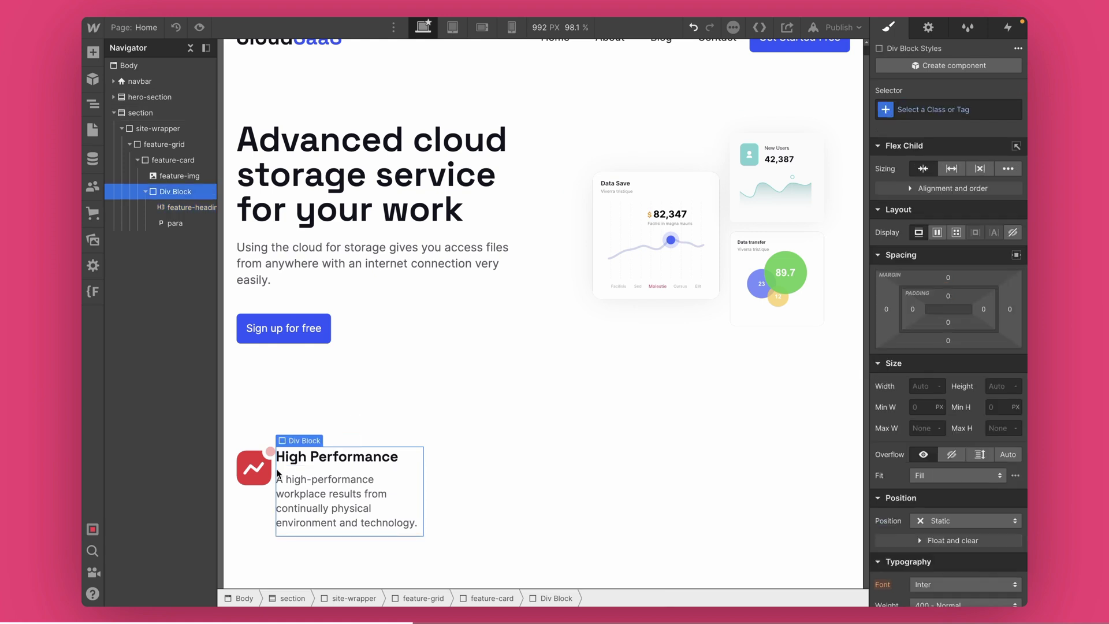
{"action": "left_click", "coordinate": [260, 469]}
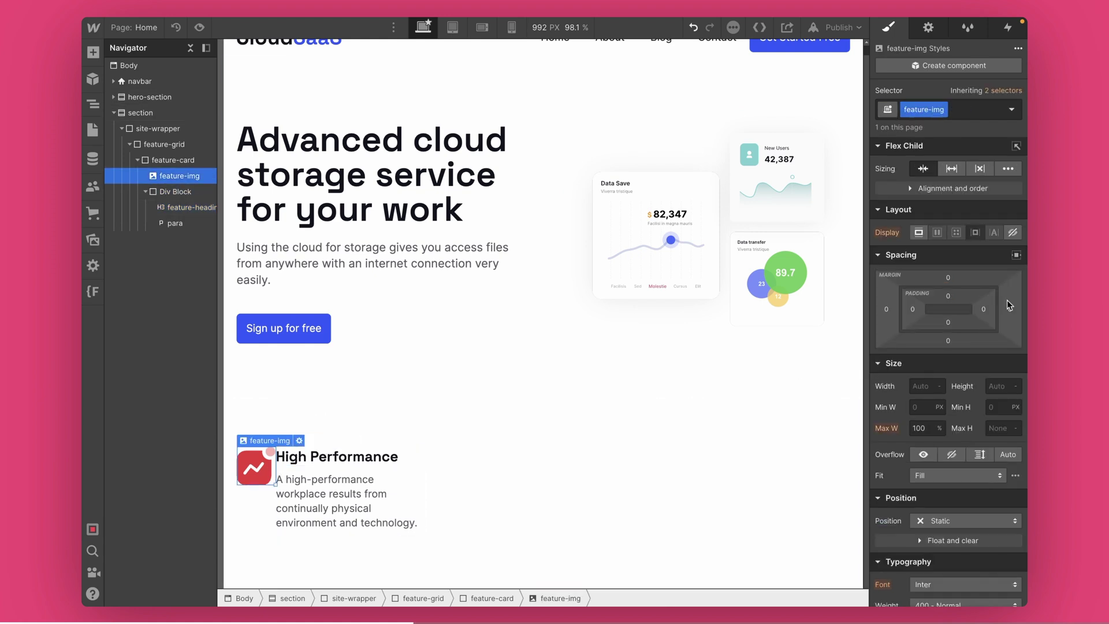
{"action": "scroll", "coordinate": [976, 326], "scroll_direction": "down", "scroll_amount": 1}
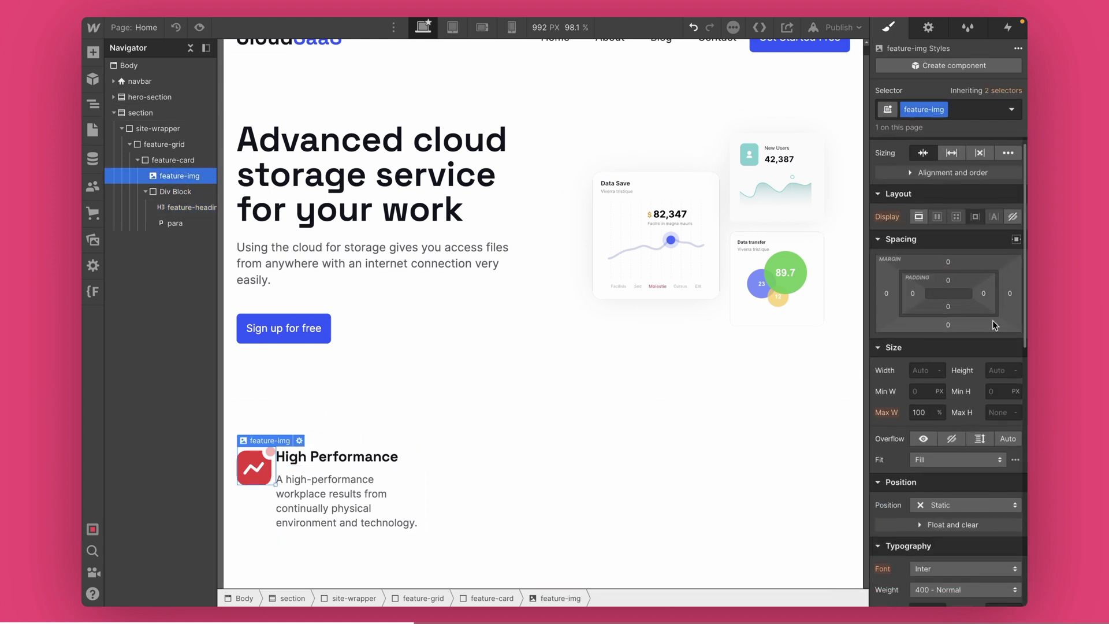
{"action": "scroll", "coordinate": [948, 334], "scroll_direction": "down", "scroll_amount": 3}
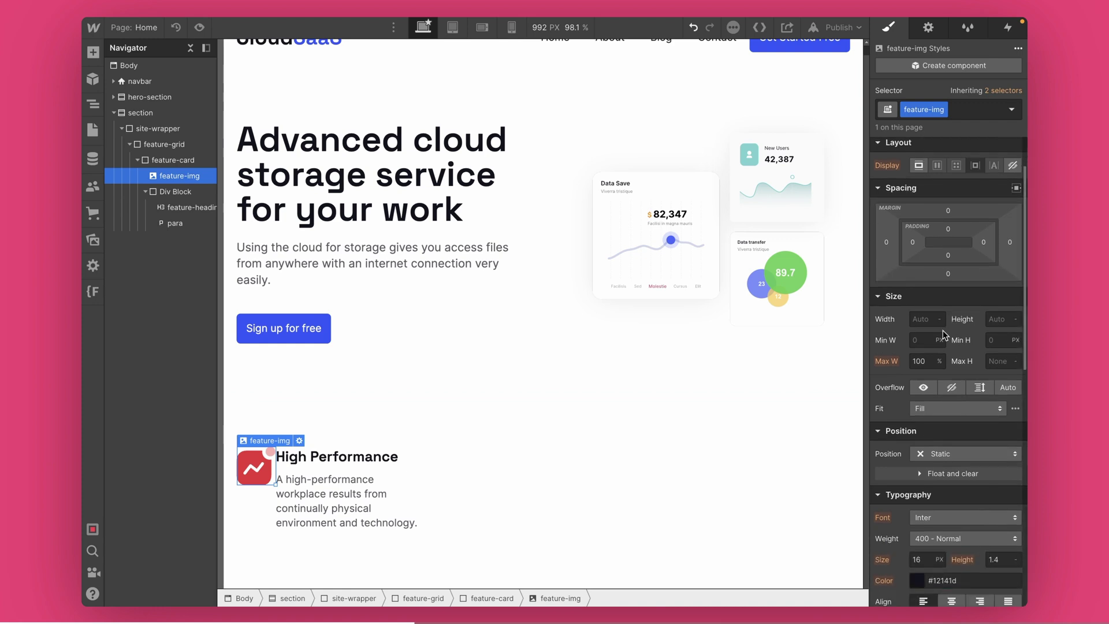
Set the right margin of the feature card's image to 20 px
{"action": "left_click_drag", "start_coordinate": [1011, 213], "coordinate": [1026, 214]}
{"action": "left_click", "coordinate": [336, 331]}
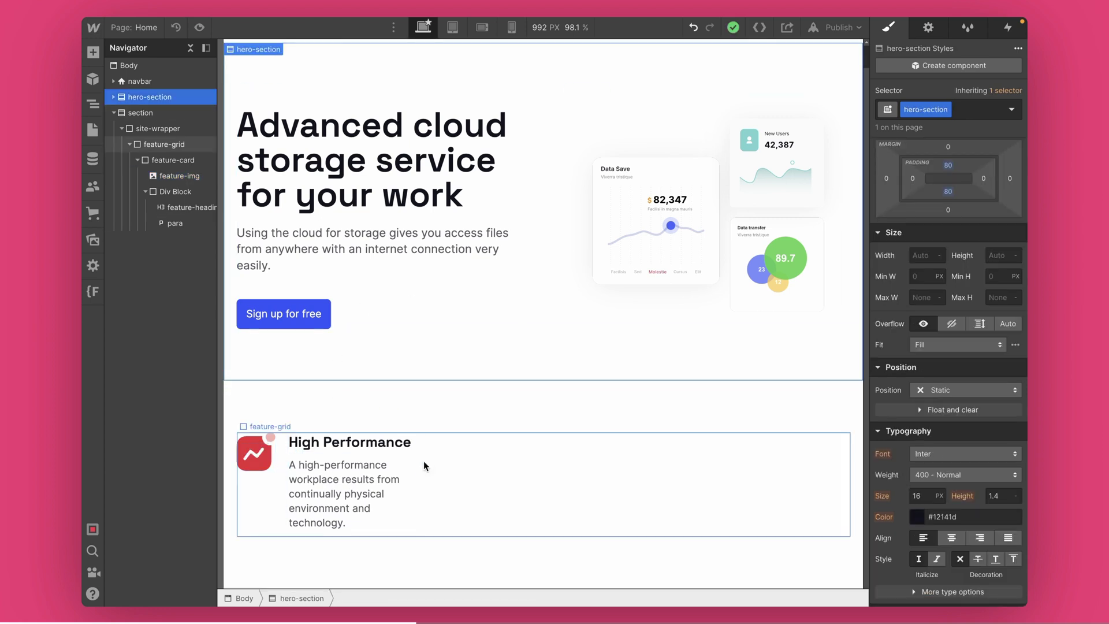
Duplicate the feature card twice to fill the three-column grid, and preview the page
{"action": "left_click", "coordinate": [265, 492]}
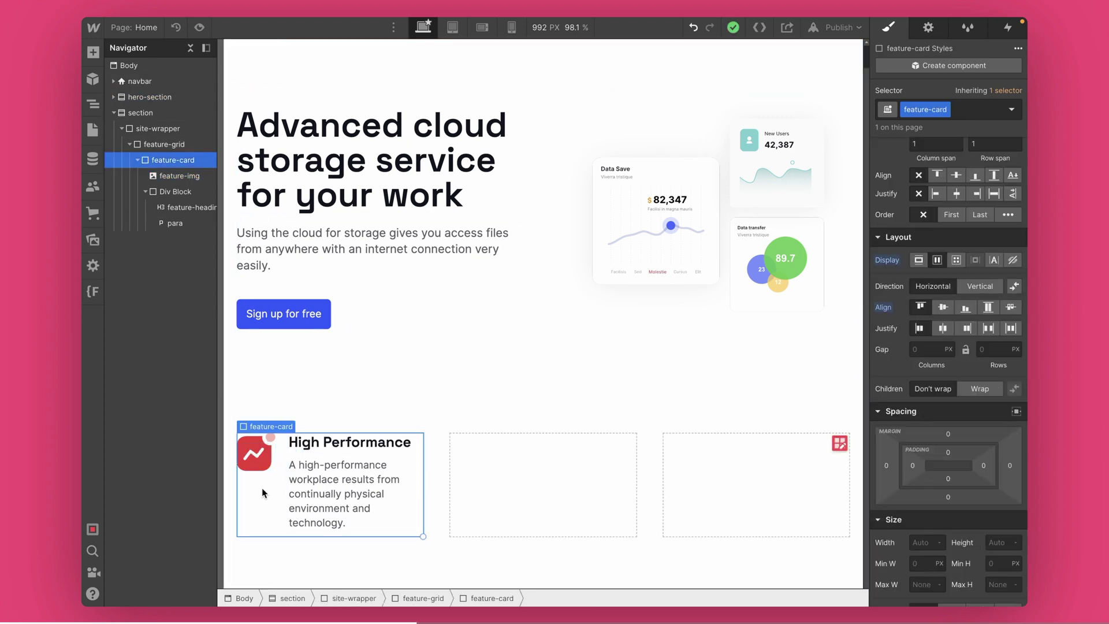
{"action": "key", "text": "ctrl+d"}
{"action": "key", "text": "ctrl+d"}
{"action": "left_click", "coordinate": [200, 27]}
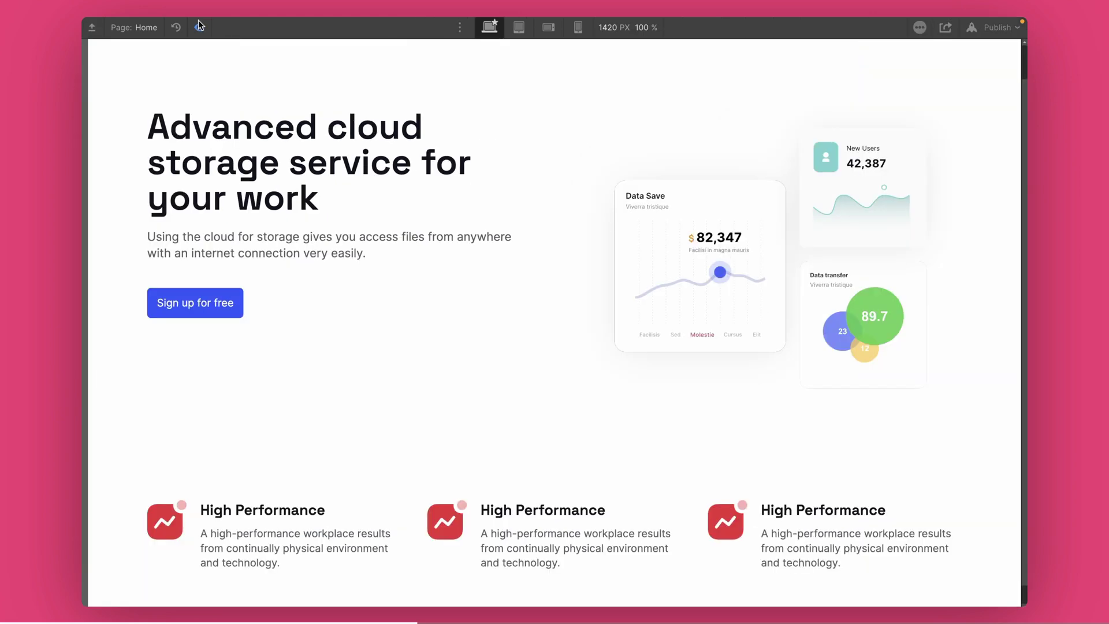
{"action": "scroll", "coordinate": [331, 328], "scroll_direction": "down", "scroll_amount": 1}
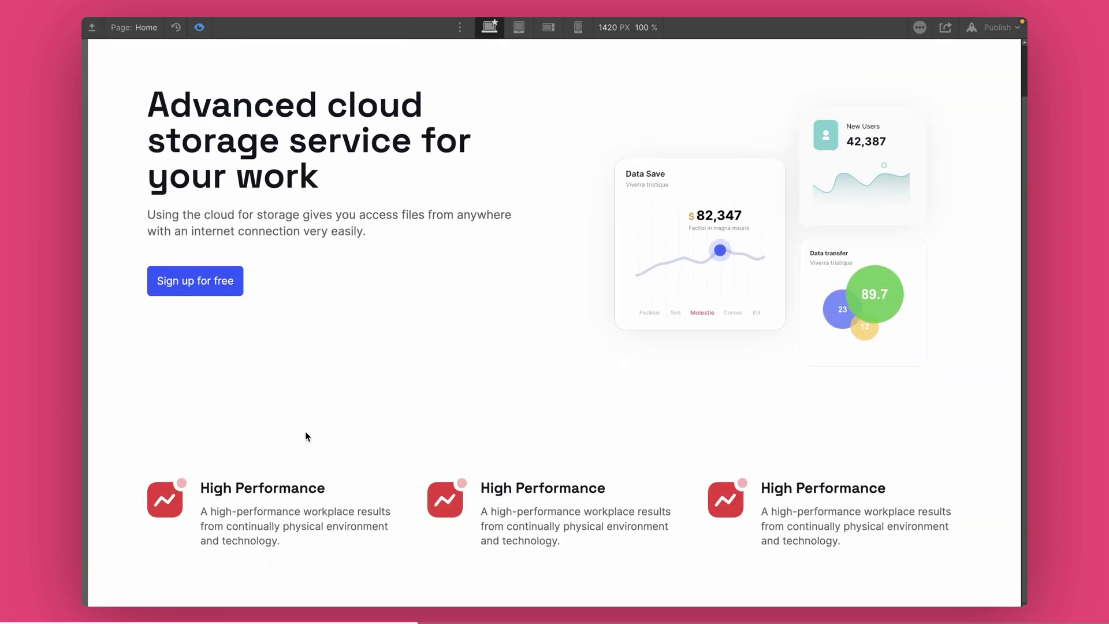
{"action": "left_click", "coordinate": [194, 28]}
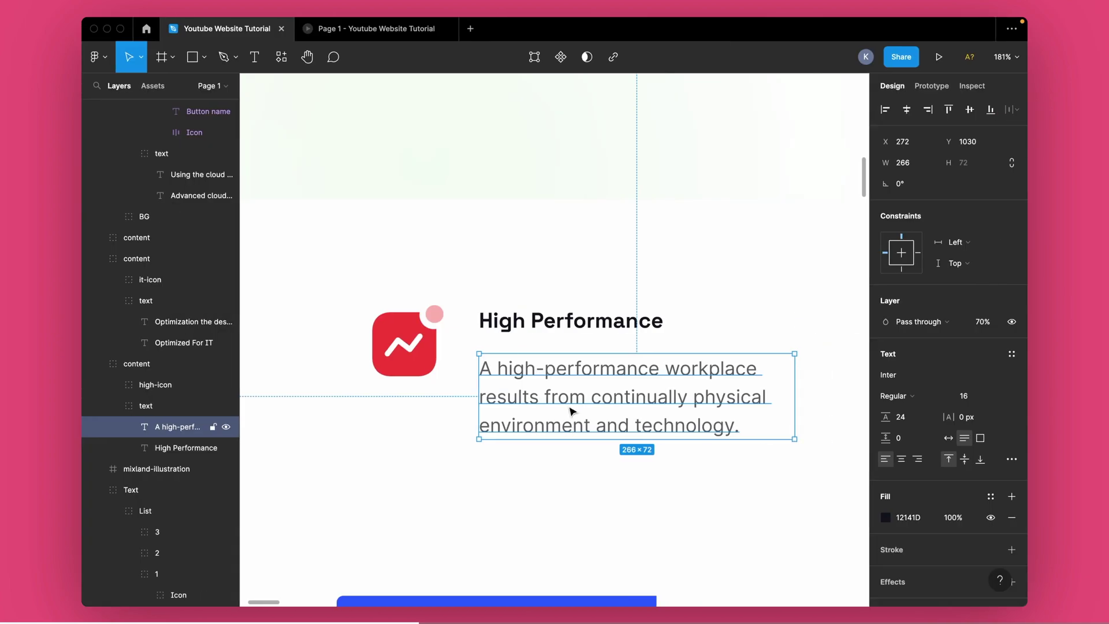
Copy the second feature's heading from the Figma design and replace the second card's heading in Webflow with "Optimized For IT"
{"action": "scroll", "coordinate": [572, 411], "scroll_direction": "down", "scroll_amount": 3, "text": "ctrl"}
{"action": "scroll", "coordinate": [708, 364], "scroll_direction": "up", "scroll_amount": 2, "text": "ctrl"}
{"action": "left_click", "coordinate": [528, 340]}
{"action": "key", "text": "super+Tab"}
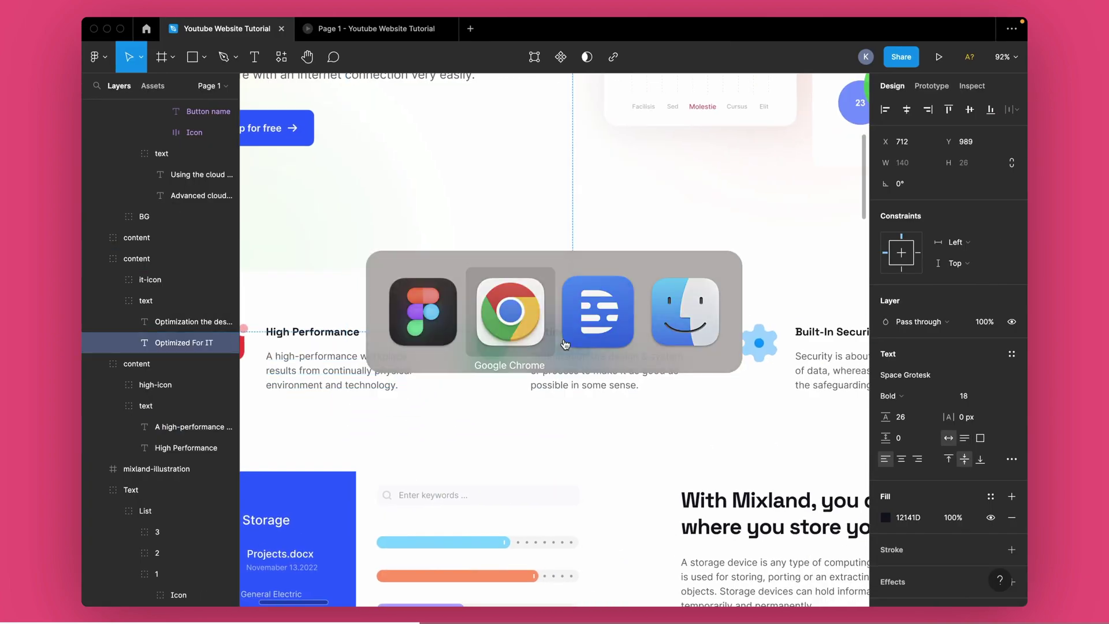
{"action": "left_click", "coordinate": [532, 441]}
{"action": "key", "text": "super+a"}
{"action": "type", "text": "Optimized For IT"}
Copy the "Optimized For IT" description from Figma and replace the second card's paragraph in Webflow with it
{"action": "key", "text": "super+Tab"}
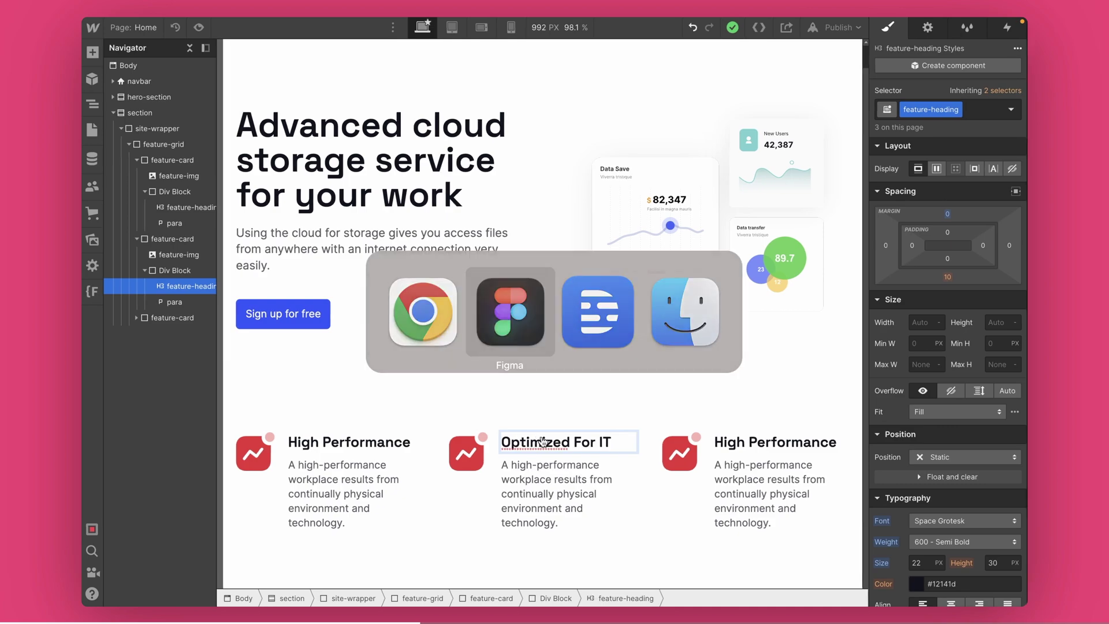
{"action": "left_click", "coordinate": [591, 386]}
{"action": "key", "text": "super+c"}
{"action": "key", "text": "super+Tab"}
{"action": "double_click", "coordinate": [525, 487]}
{"action": "key", "text": "super+a"}
{"action": "key", "text": "super+v"}
Replace the second feature card's image with the green pie-chart it-icon SVG from the assets
{"action": "double_click", "coordinate": [464, 447]}
{"action": "left_click", "coordinate": [545, 267]}
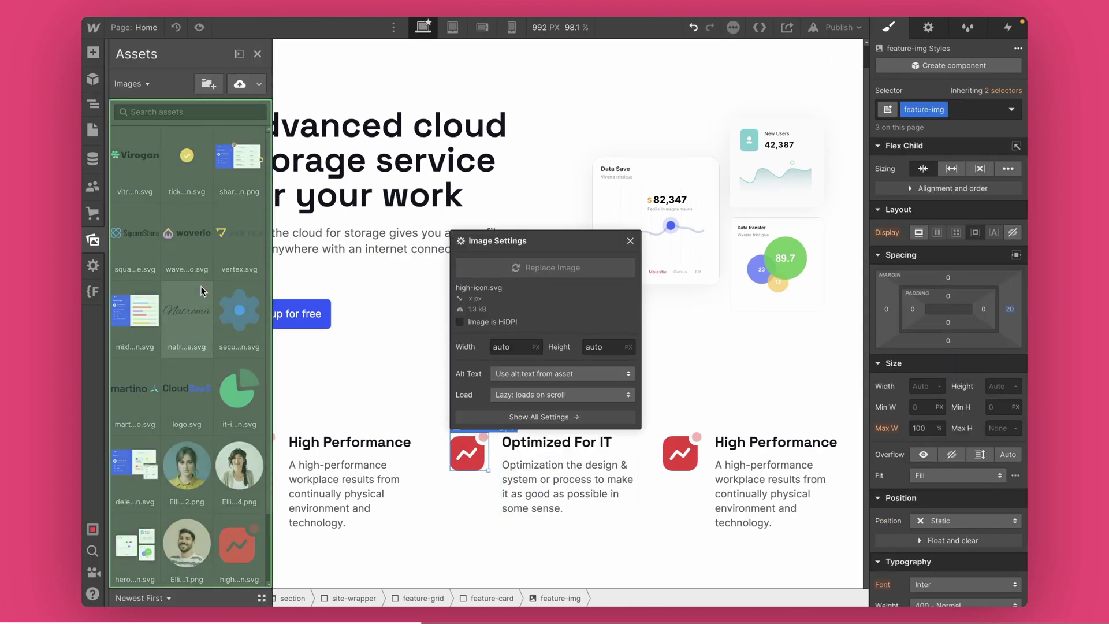
{"action": "left_click", "coordinate": [238, 389]}
Copy the third feature's heading from Figma and replace the third card's heading in Webflow with "Built-In Security"
{"action": "key", "text": "super+Tab"}
{"action": "key", "text": "Escape"}
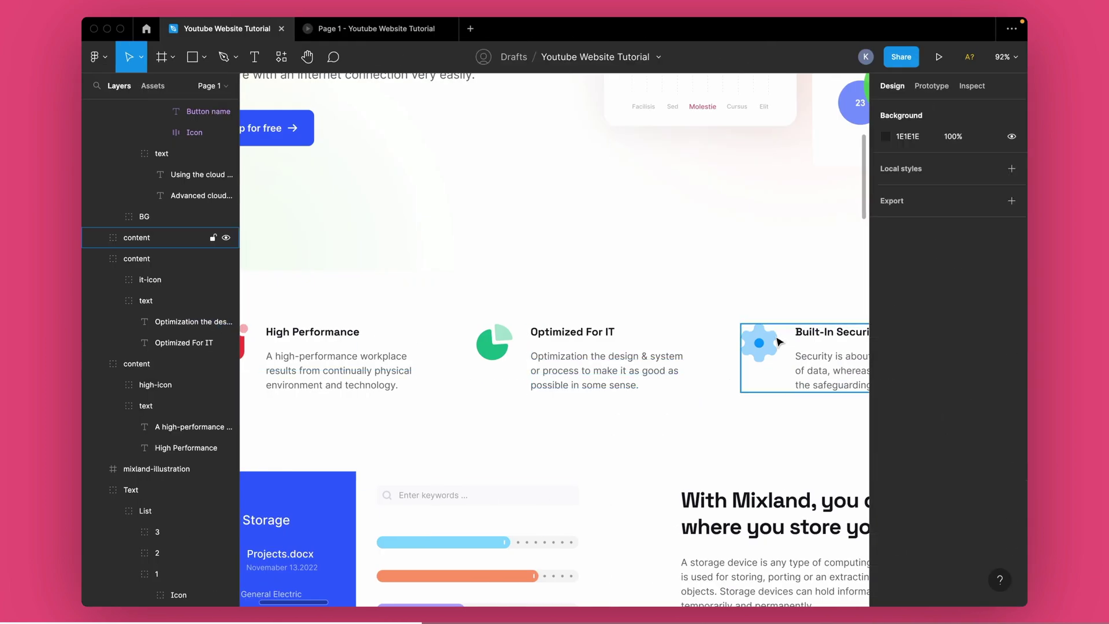
{"action": "left_click", "coordinate": [808, 332]}
{"action": "key", "text": "super+c"}
{"action": "key", "text": "super+Tab"}
{"action": "left_click", "coordinate": [736, 442]}
{"action": "double_click", "coordinate": [736, 442]}
{"action": "key", "text": "super+a"}
{"action": "key", "text": "super+v"}
Copy the "Built-In Security" description from Figma and replace the third card's paragraph in Webflow with it
{"action": "key", "text": "super+Tab"}
{"action": "left_click", "coordinate": [809, 370]}
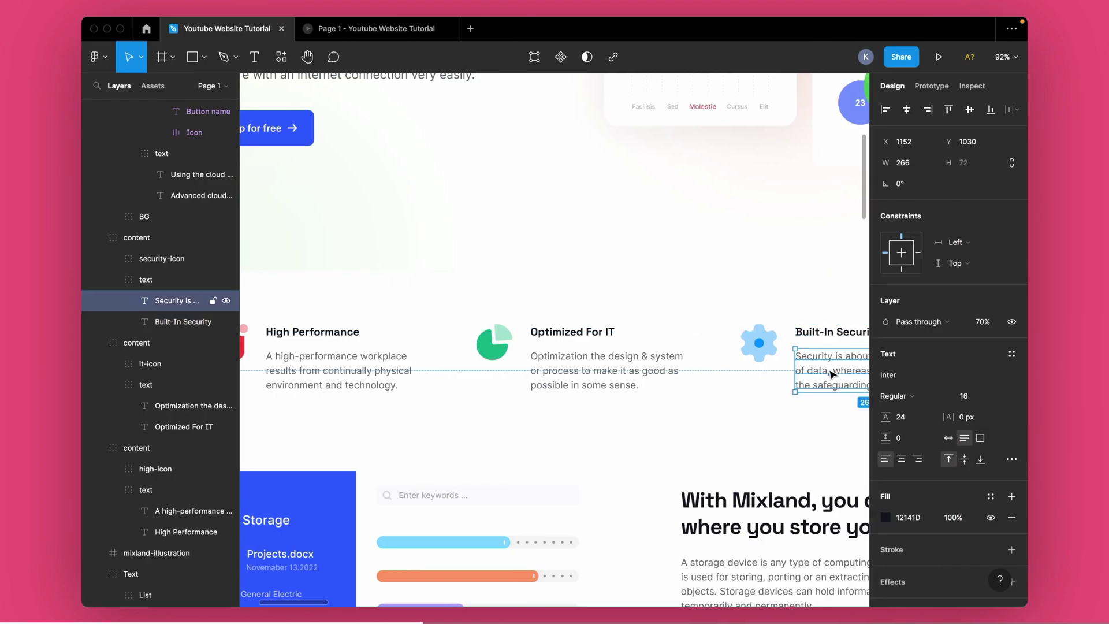
{"action": "key", "text": "super+c"}
{"action": "key", "text": "super+Tab"}
{"action": "left_click", "coordinate": [757, 487]}
{"action": "double_click", "coordinate": [757, 486]}
{"action": "key", "text": "super+a"}
{"action": "key", "text": "super+v"}
Replace the third feature card's image with security-icon.svg from the assets and close the image settings
{"action": "left_click", "coordinate": [680, 453]}
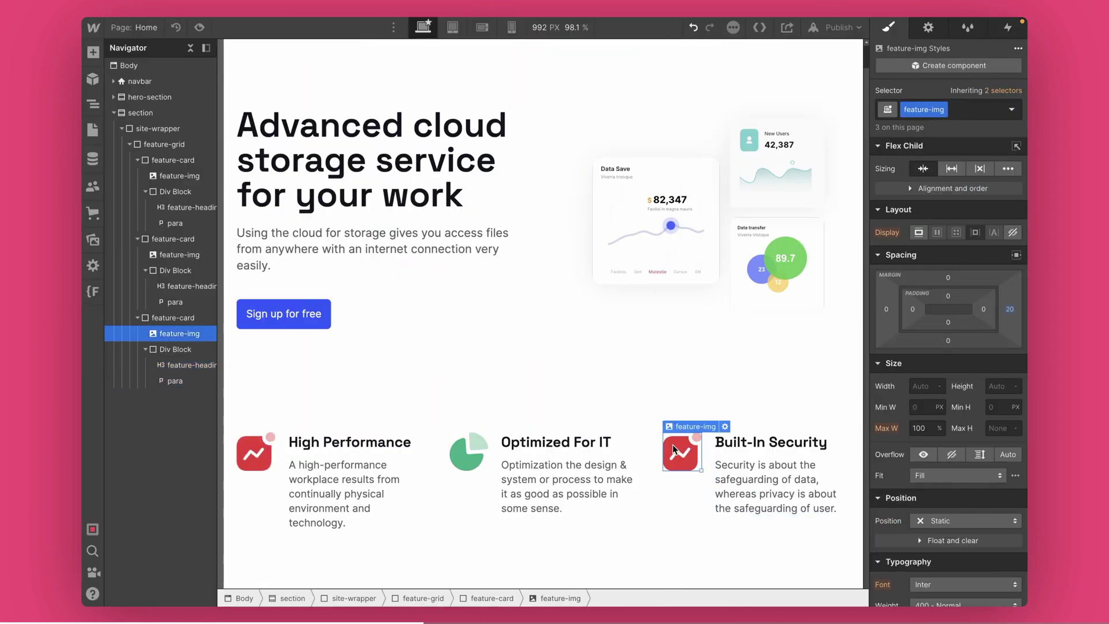
{"action": "double_click", "coordinate": [681, 453]}
{"action": "left_click", "coordinate": [758, 268]}
{"action": "left_click", "coordinate": [239, 310]}
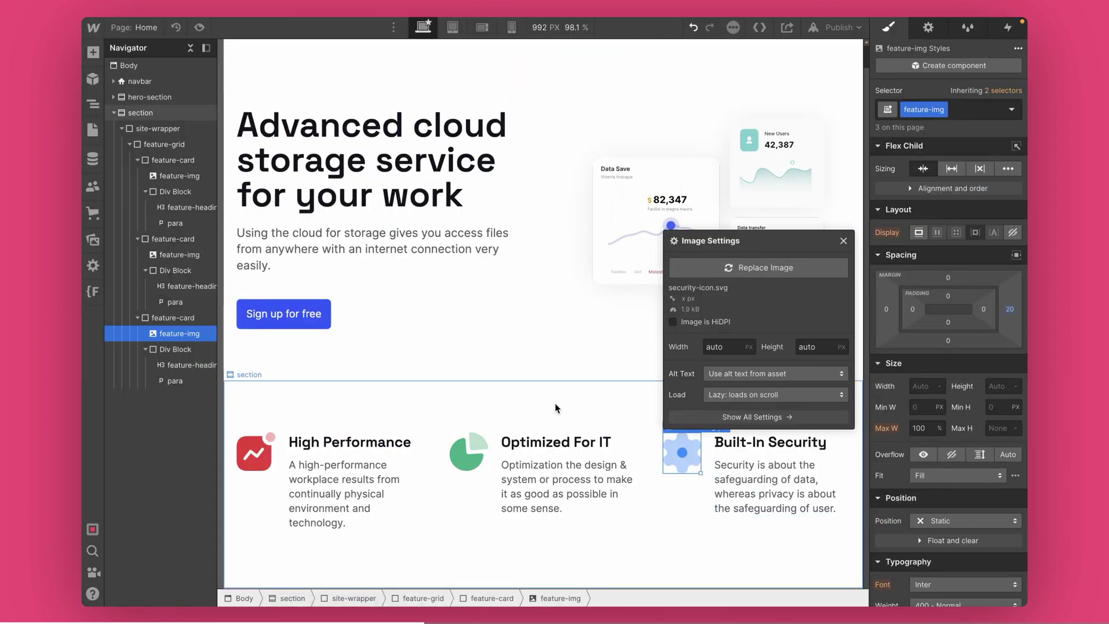
{"action": "left_click", "coordinate": [556, 409]}
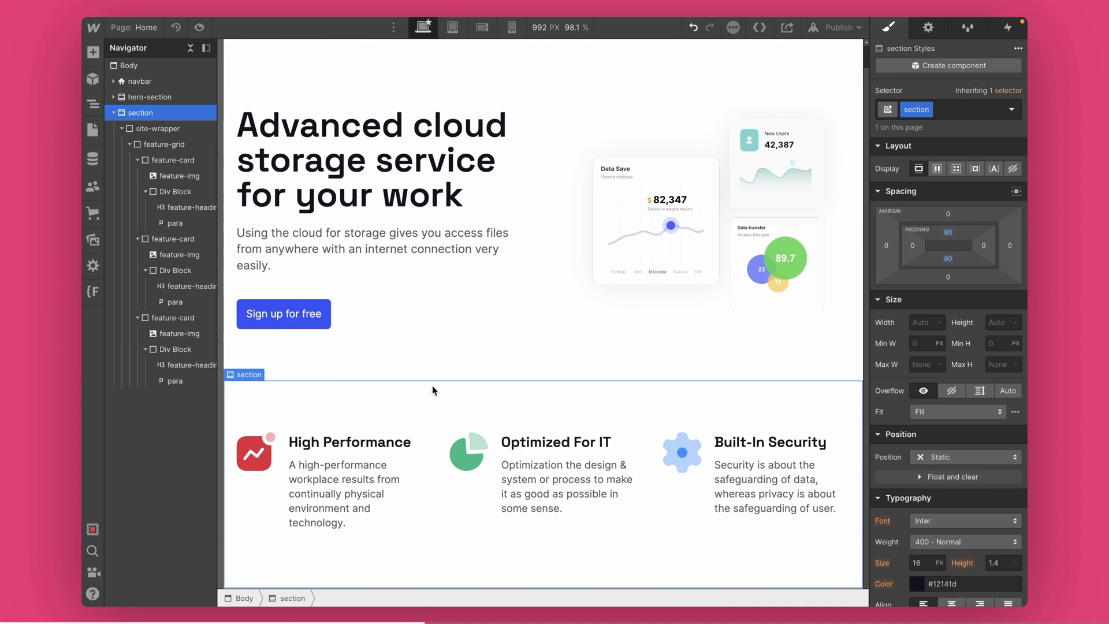
Collapse the features section and add a new section to the end of the body with the existing class "section"
{"action": "left_click", "coordinate": [114, 113]}
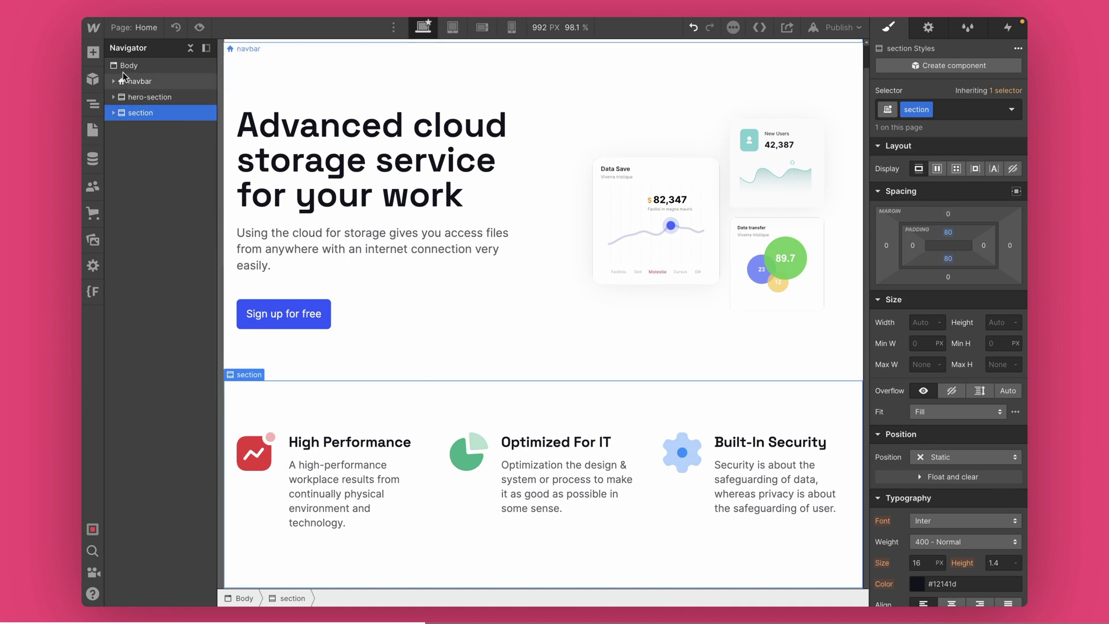
{"action": "left_click", "coordinate": [125, 68]}
{"action": "left_click", "coordinate": [93, 52]}
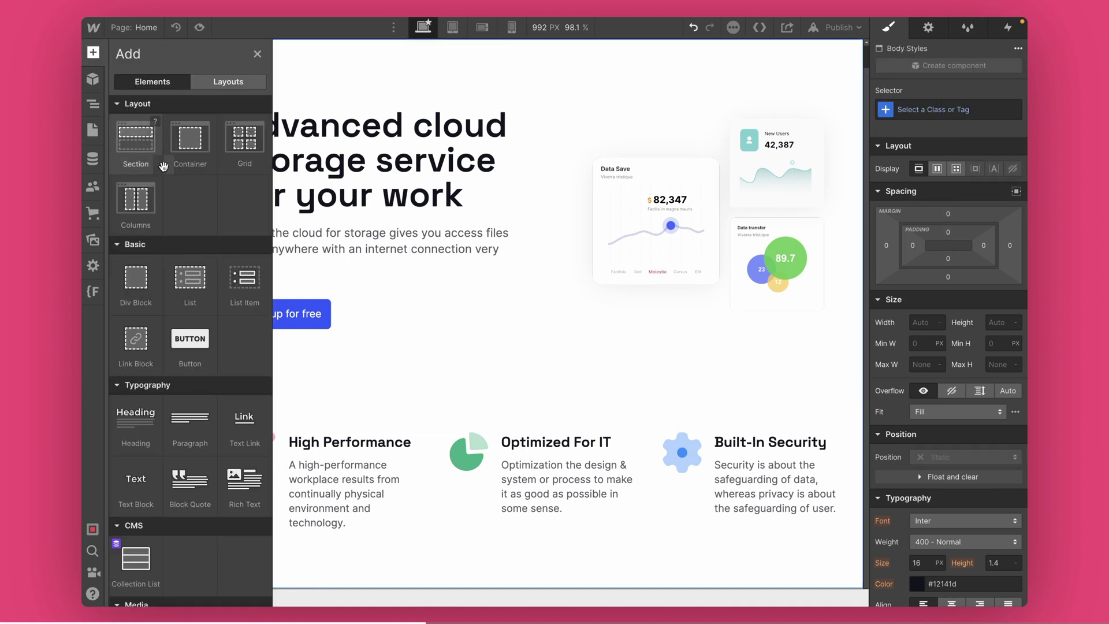
{"action": "left_click", "coordinate": [136, 144]}
{"action": "left_click", "coordinate": [947, 109]}
{"action": "type", "text": "section"}
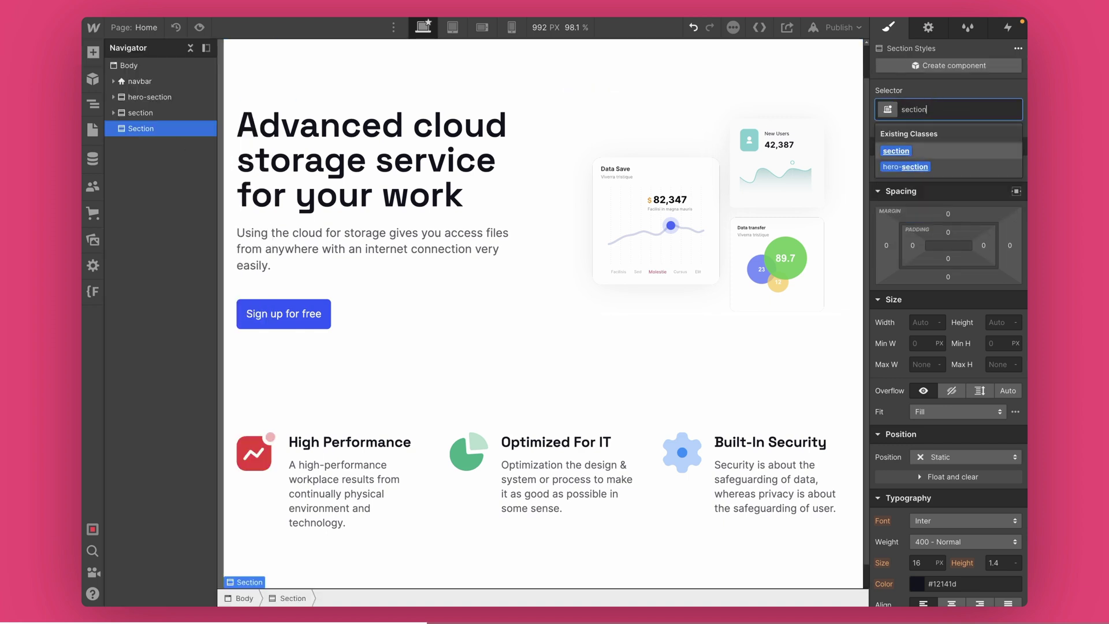
{"action": "key", "text": "Return"}
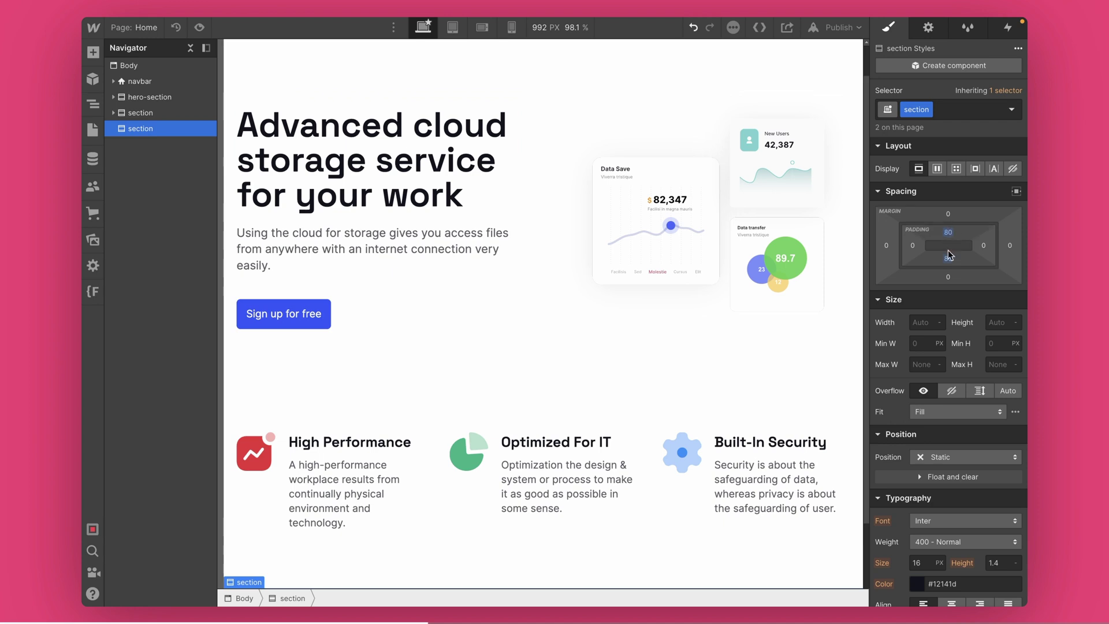
Add a div block inside the new empty section and assign it the existing site-wrapper class
{"action": "scroll", "coordinate": [775, 305], "scroll_direction": "down", "scroll_amount": 2}
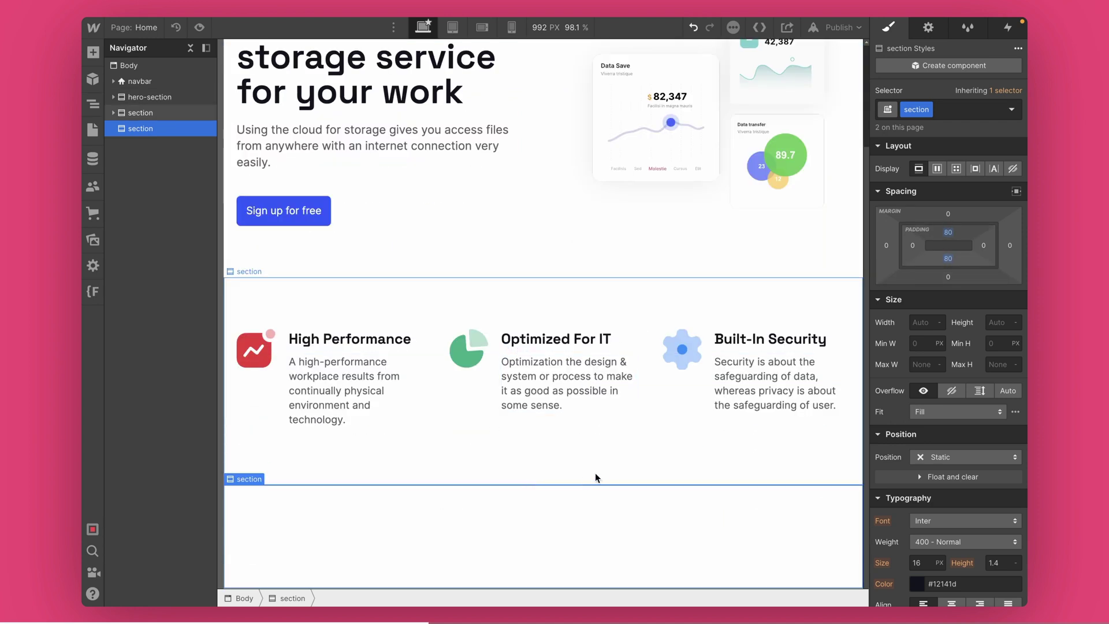
{"action": "left_click", "coordinate": [92, 52]}
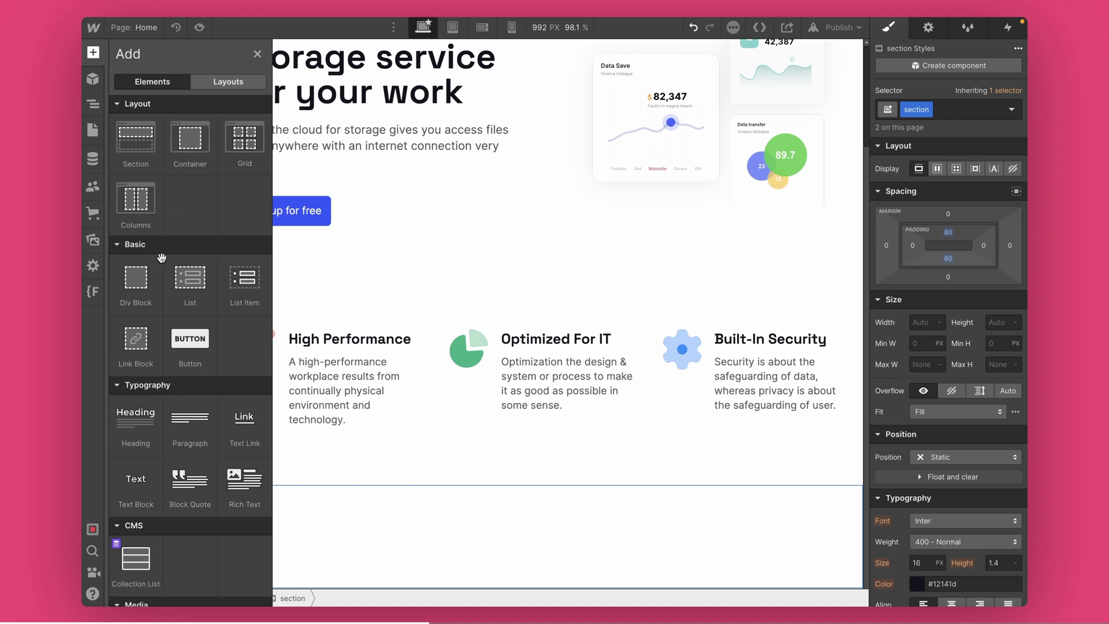
{"action": "left_click", "coordinate": [161, 291]}
{"action": "left_click", "coordinate": [965, 115]}
{"action": "type", "text": "site"}
{"action": "left_click", "coordinate": [964, 184]}
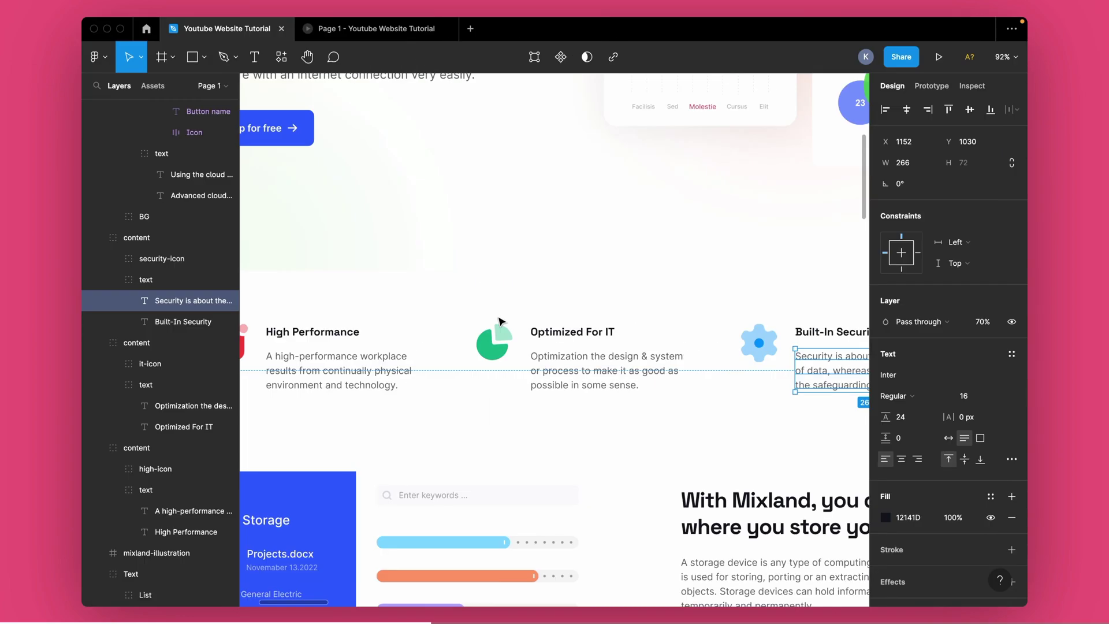
Examine the Figma layout of the data storage, file sharing and deleted files sections, including their text groups and illustrations
{"action": "scroll", "coordinate": [544, 295], "scroll_direction": "down", "scroll_amount": 5}
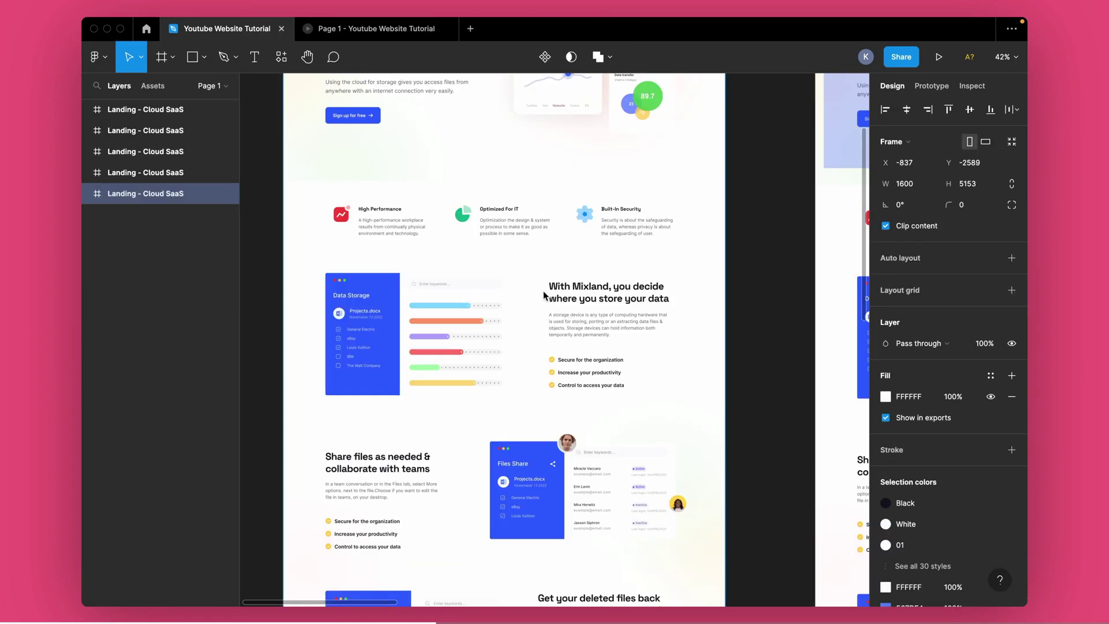
{"action": "scroll", "coordinate": [537, 319], "scroll_direction": "up", "scroll_amount": 3}
{"action": "key", "text": "Escape"}
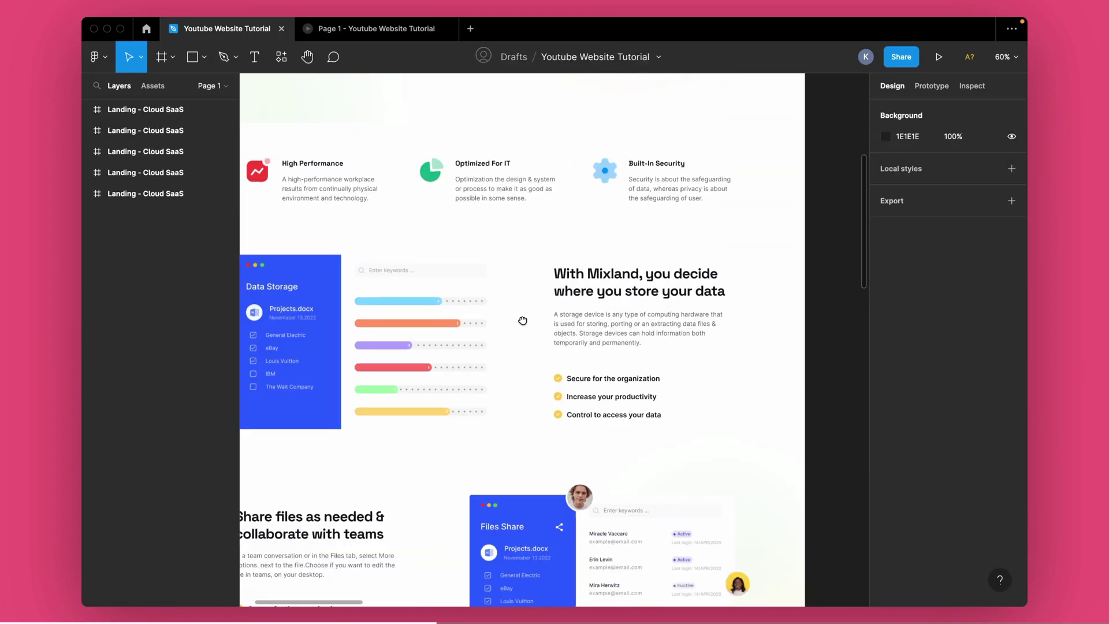
{"action": "scroll", "coordinate": [508, 315], "scroll_direction": "left", "scroll_amount": 2}
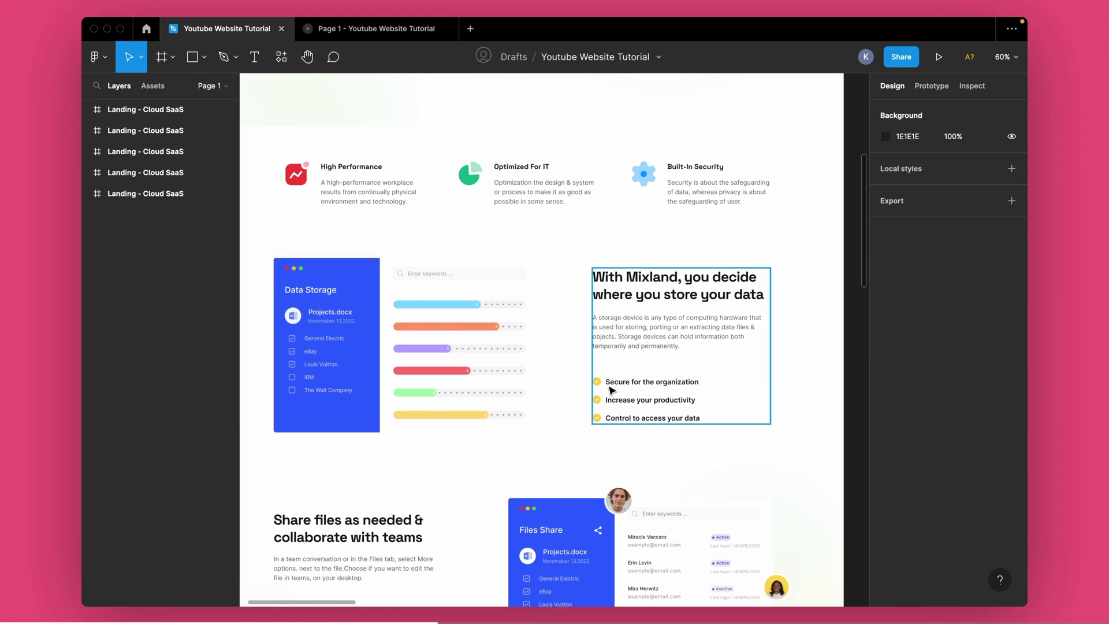
{"action": "scroll", "coordinate": [578, 324], "scroll_direction": "down", "scroll_amount": 2}
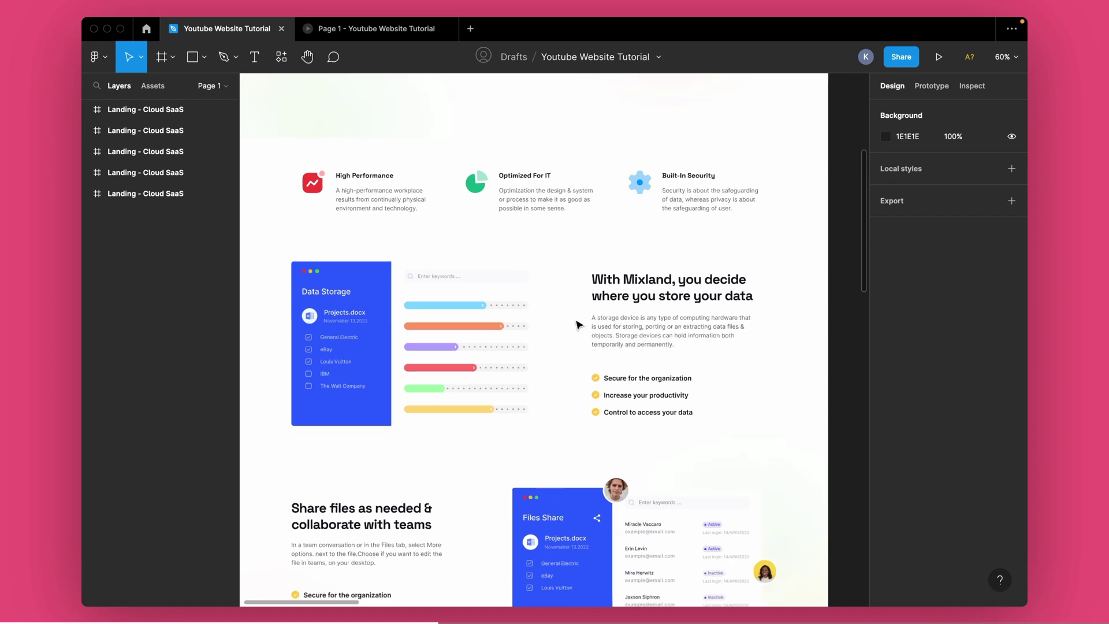
{"action": "scroll", "coordinate": [577, 325], "scroll_direction": "down", "scroll_amount": 2}
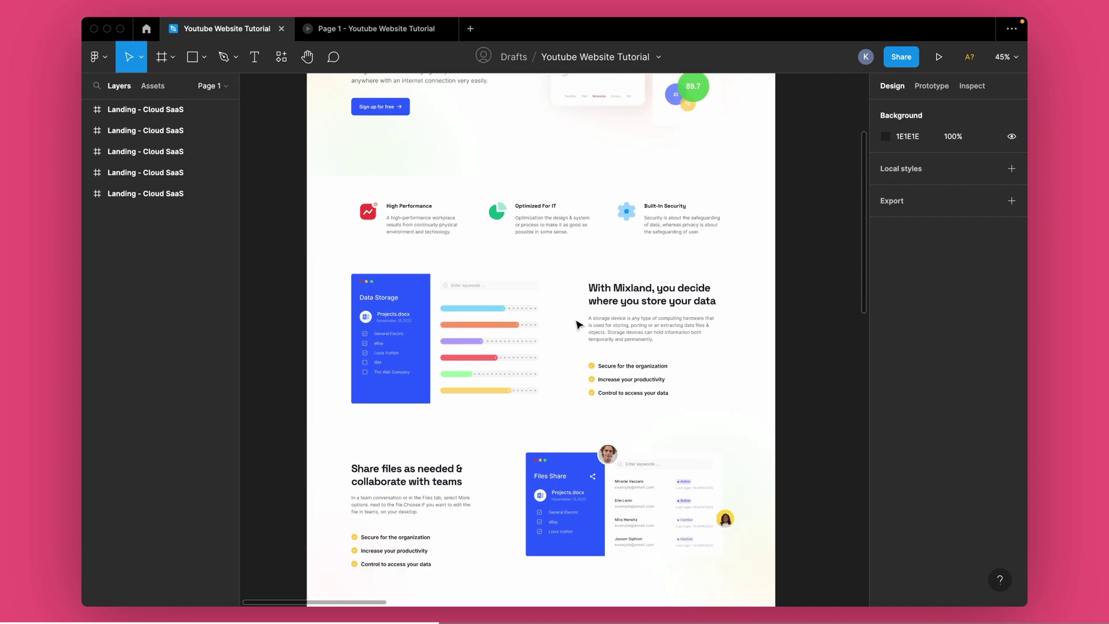
{"action": "scroll", "coordinate": [554, 339], "scroll_direction": "down", "scroll_amount": 3}
{"action": "scroll", "coordinate": [551, 352], "scroll_direction": "down", "scroll_amount": 2}
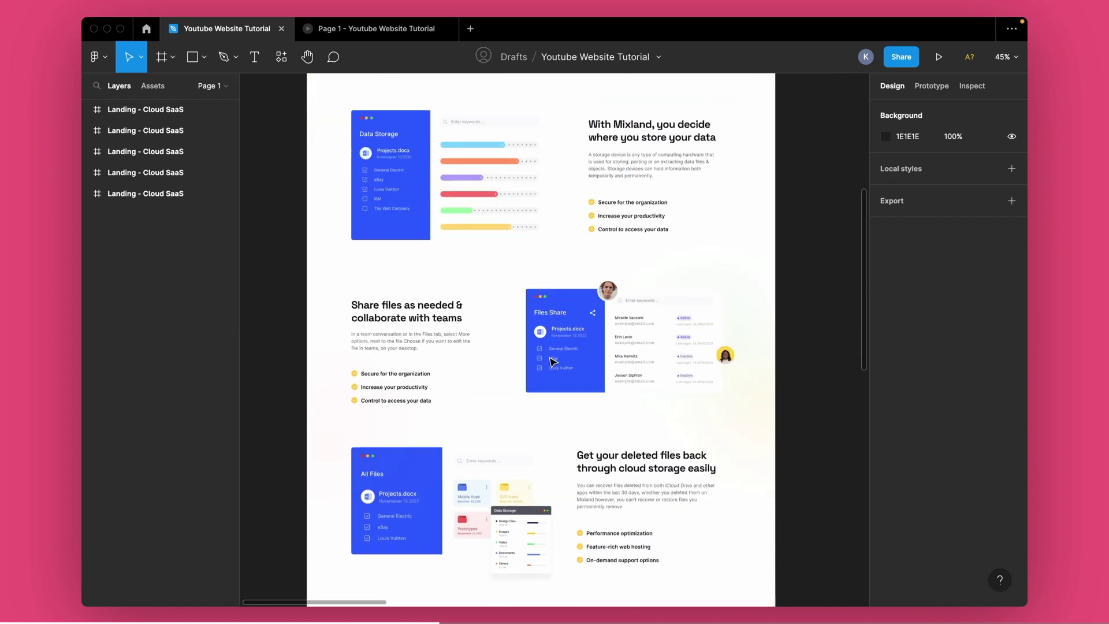
{"action": "scroll", "coordinate": [545, 371], "scroll_direction": "up", "scroll_amount": 4}
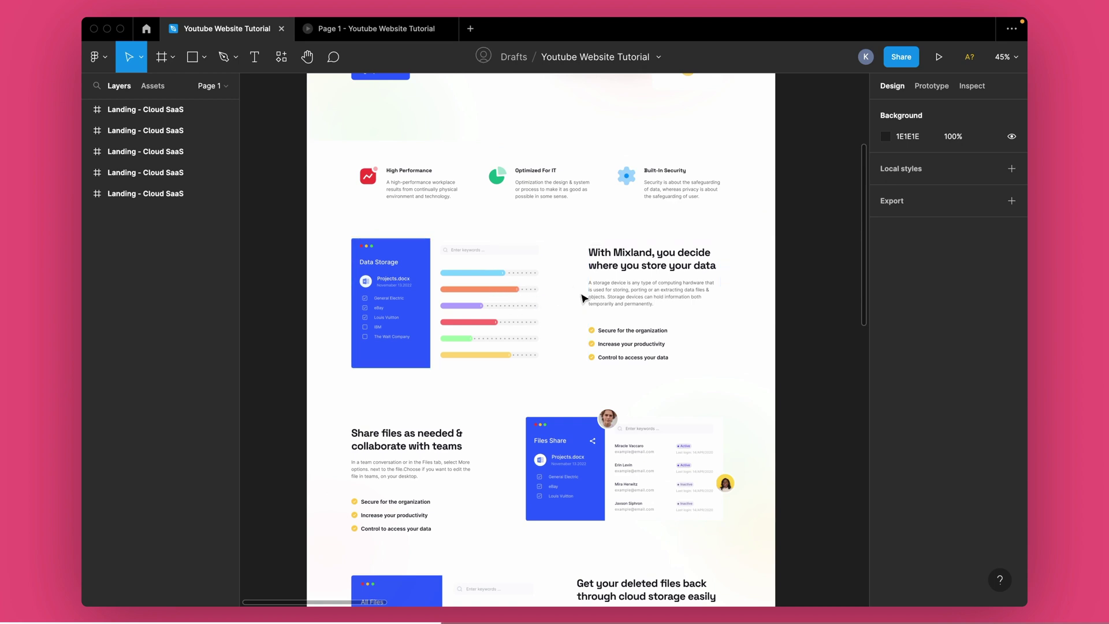
{"action": "scroll", "coordinate": [555, 352], "scroll_direction": "down", "scroll_amount": 2}
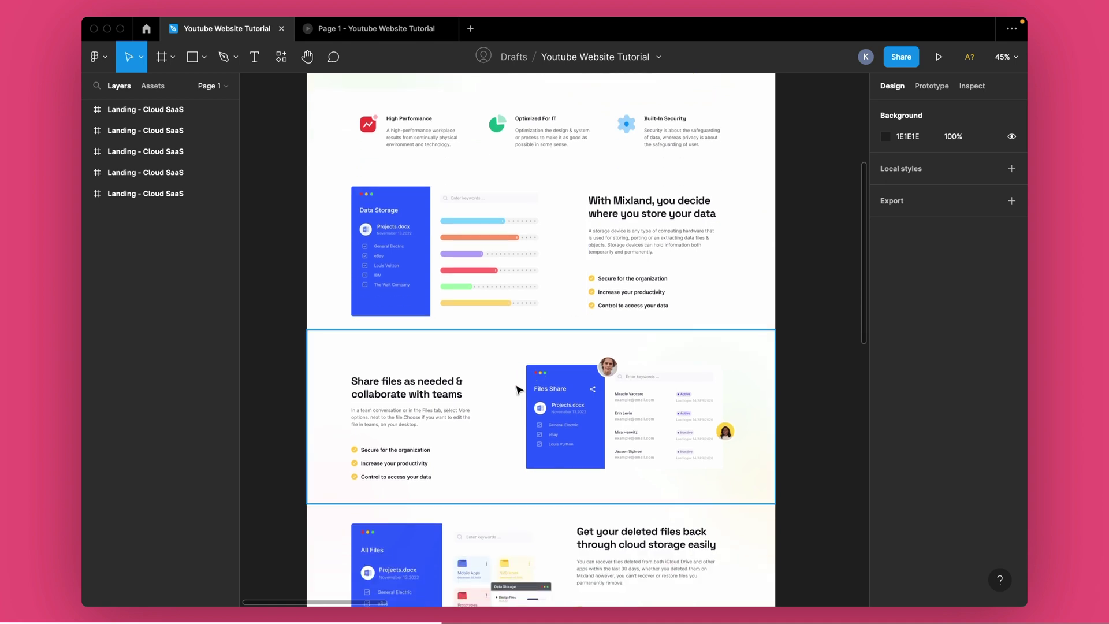
{"action": "scroll", "coordinate": [520, 392], "scroll_direction": "down", "scroll_amount": 1}
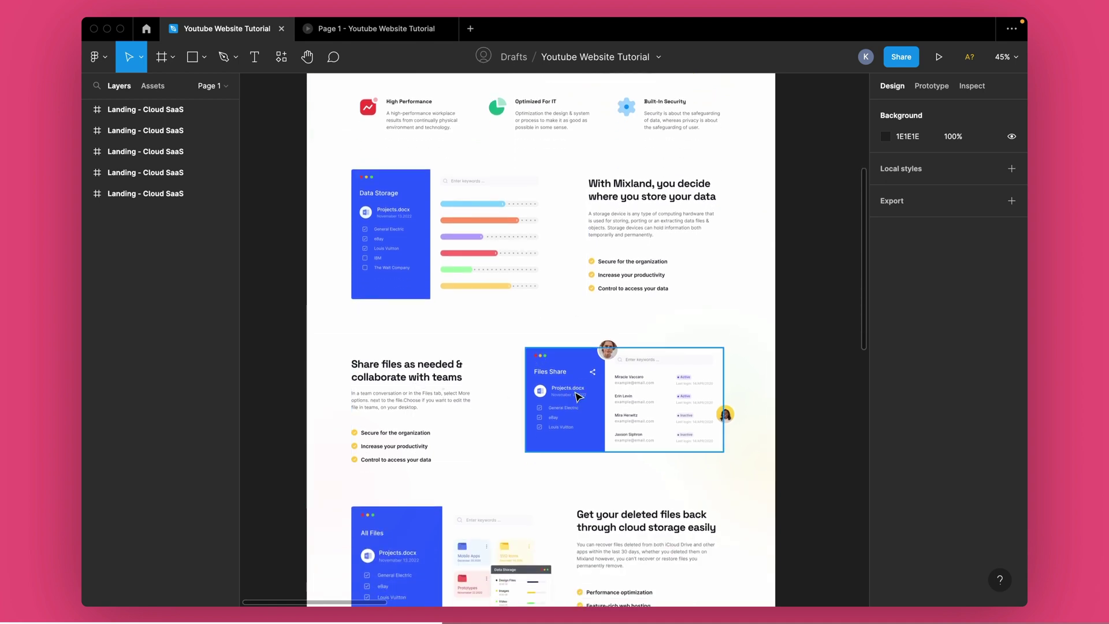
{"action": "scroll", "coordinate": [576, 397], "scroll_direction": "down", "scroll_amount": 4}
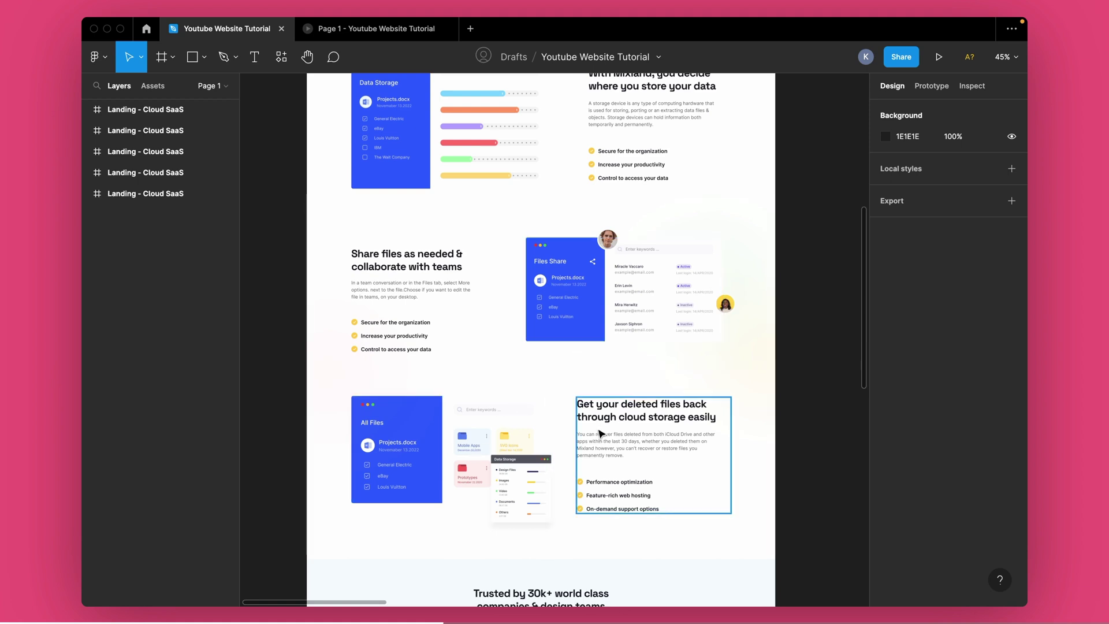
{"action": "scroll", "coordinate": [551, 312], "scroll_direction": "up", "scroll_amount": 1}
{"action": "scroll", "coordinate": [535, 231], "scroll_direction": "up", "scroll_amount": 2}
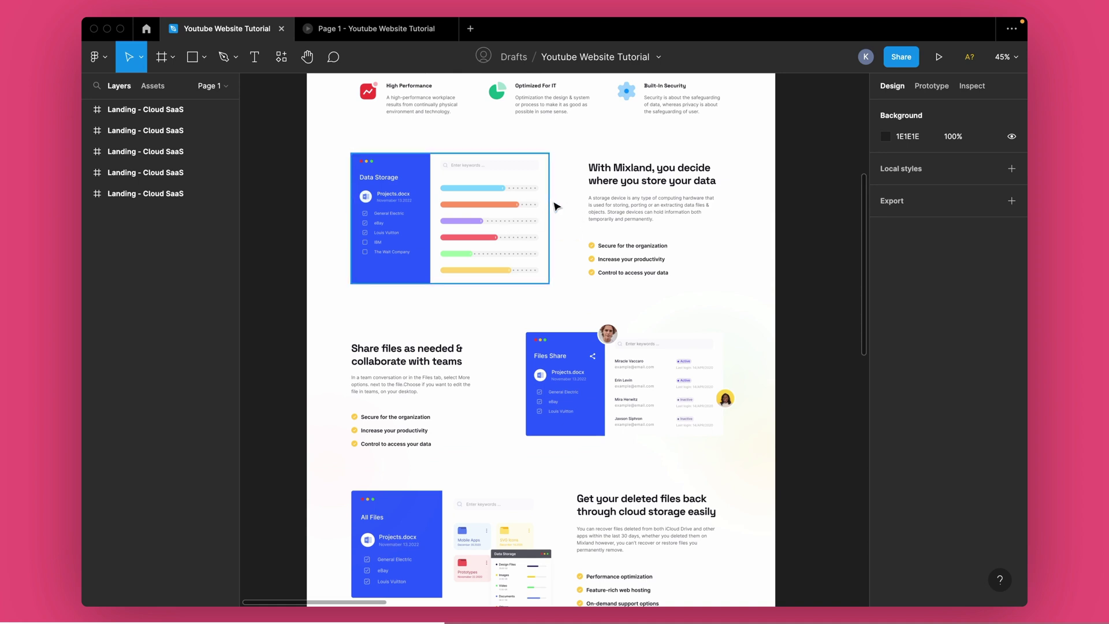
{"action": "left_click", "coordinate": [650, 205]}
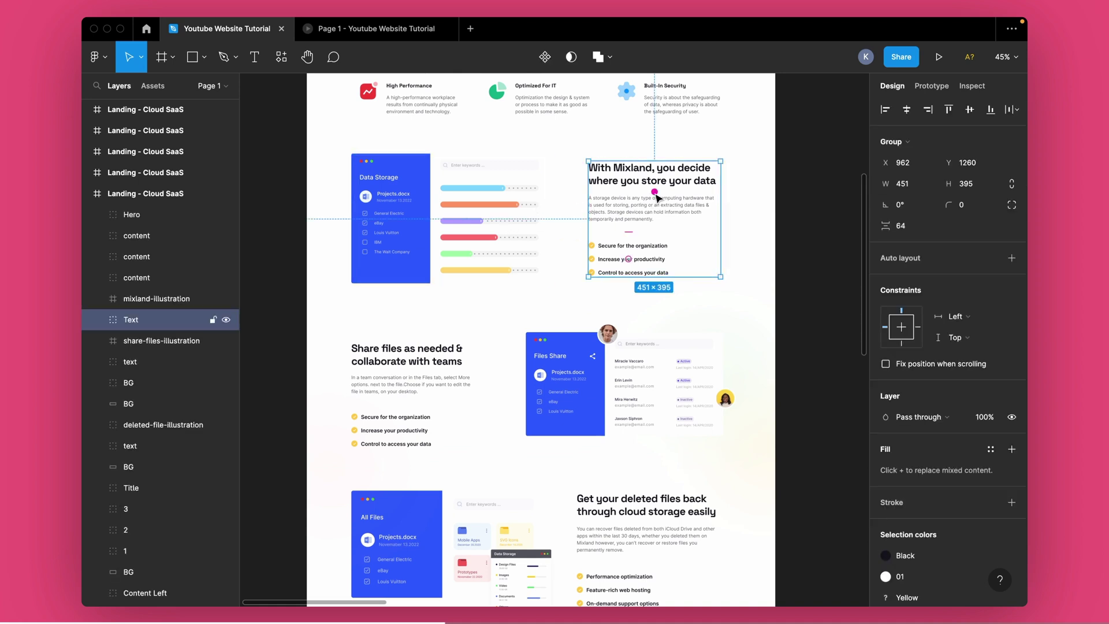
{"action": "left_click", "coordinate": [524, 208]}
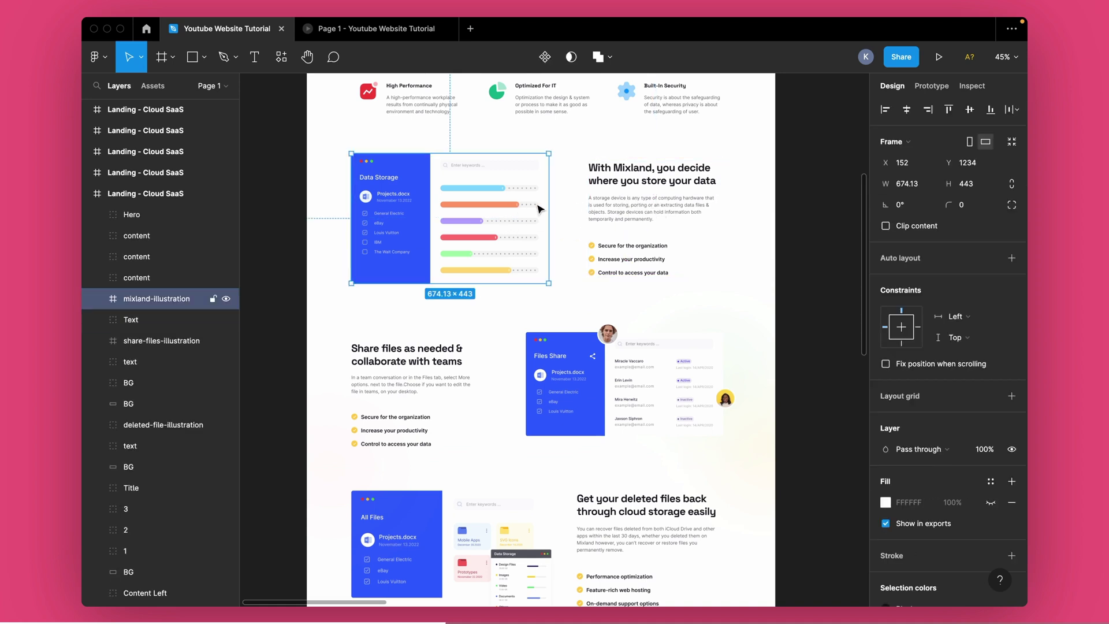
{"action": "left_click", "coordinate": [572, 263]}
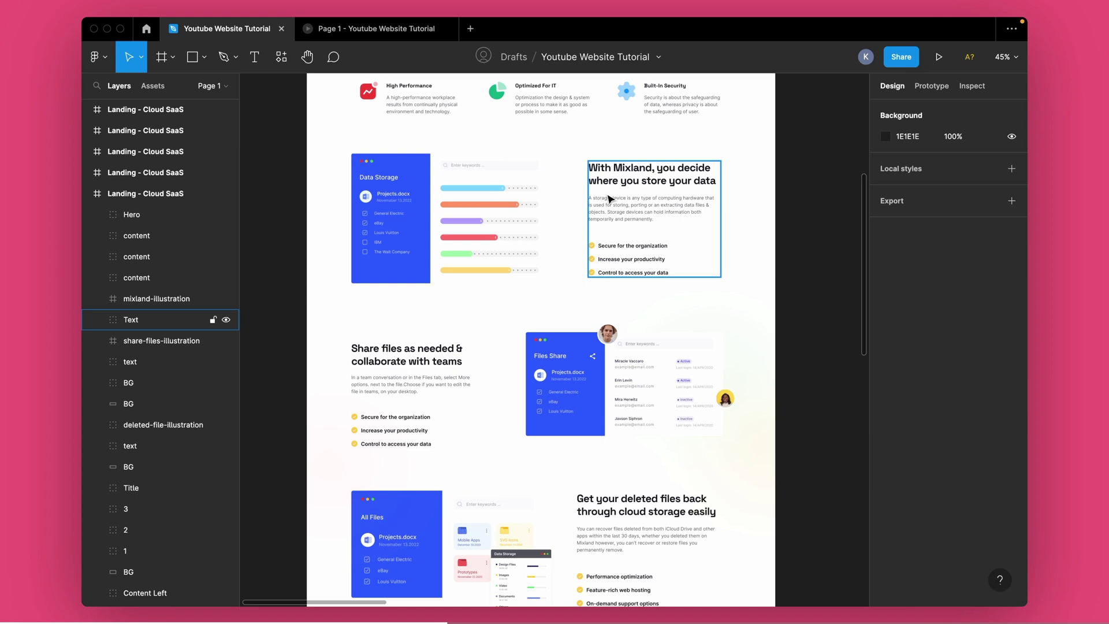
{"action": "left_click", "coordinate": [623, 376]}
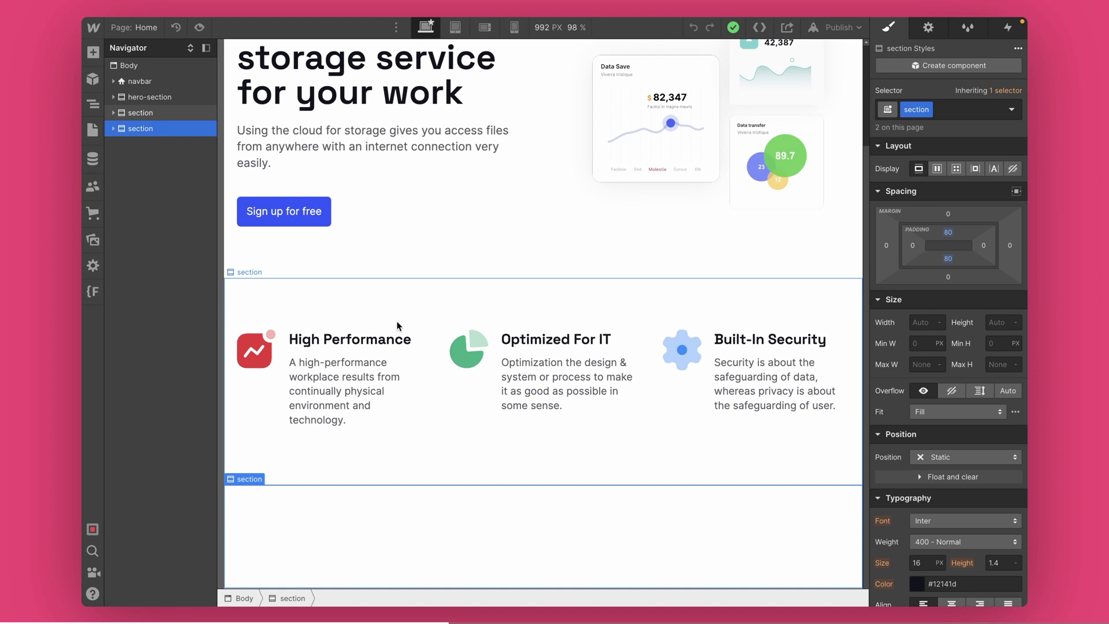
Add a div block inside the new section's site-wrapper and assign it the new class offering-grid
{"action": "left_click", "coordinate": [114, 128]}
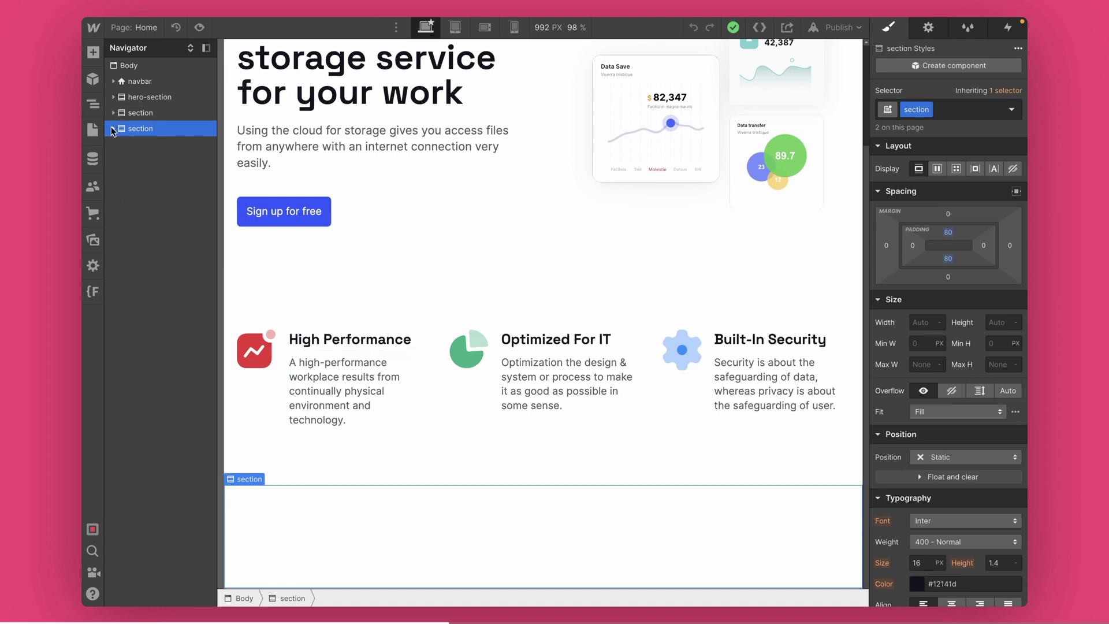
{"action": "left_click", "coordinate": [158, 145]}
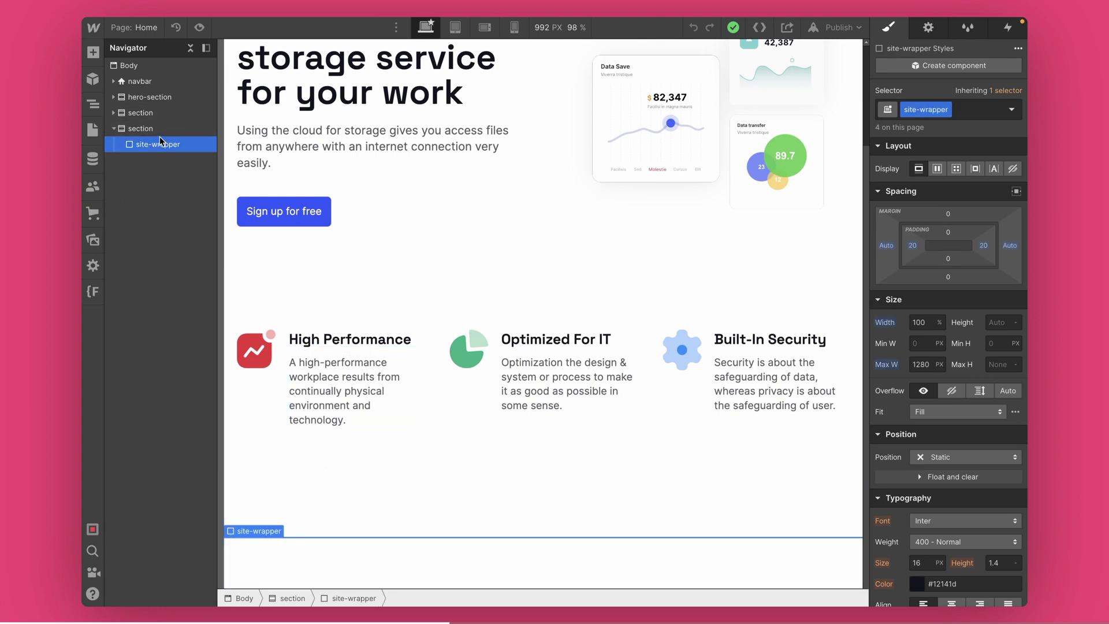
{"action": "key", "text": "a"}
{"action": "left_click", "coordinate": [135, 285]}
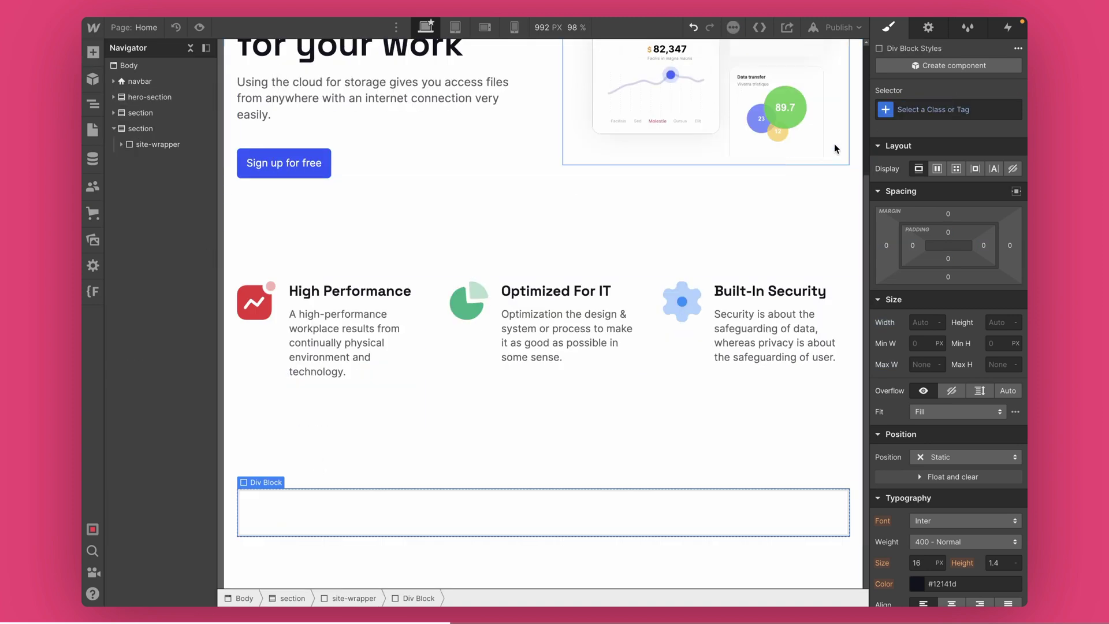
{"action": "left_click", "coordinate": [934, 109]}
{"action": "type", "text": "offering-grid"}
{"action": "key", "text": "Return"}
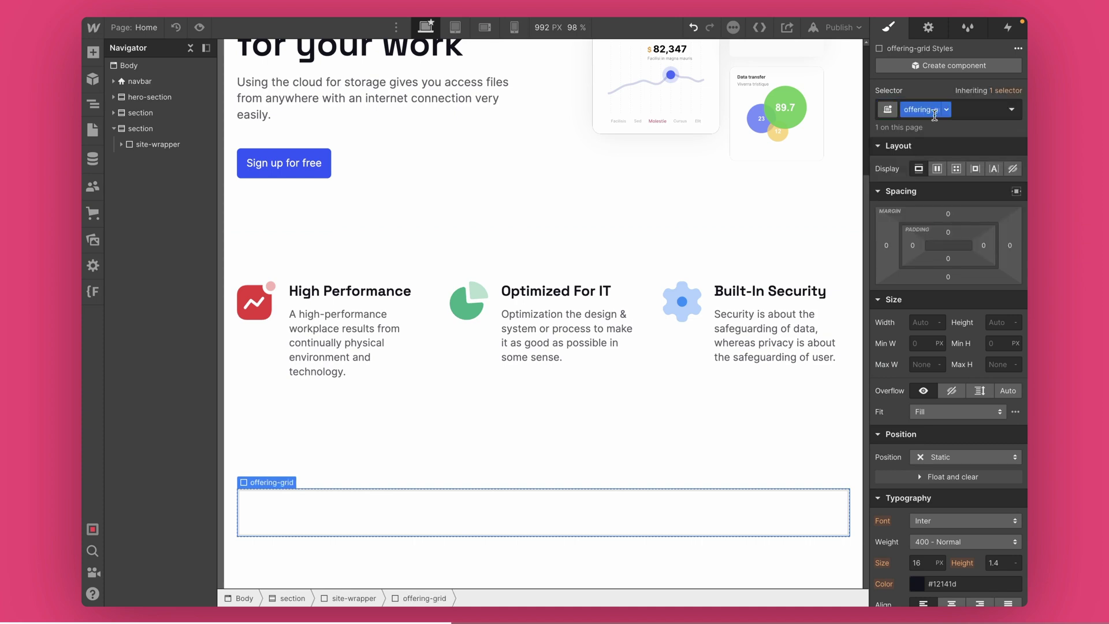
Turn offering-grid into a grid with two columns and one row, and set its column gap to 80 px
{"action": "left_click", "coordinate": [955, 169]}
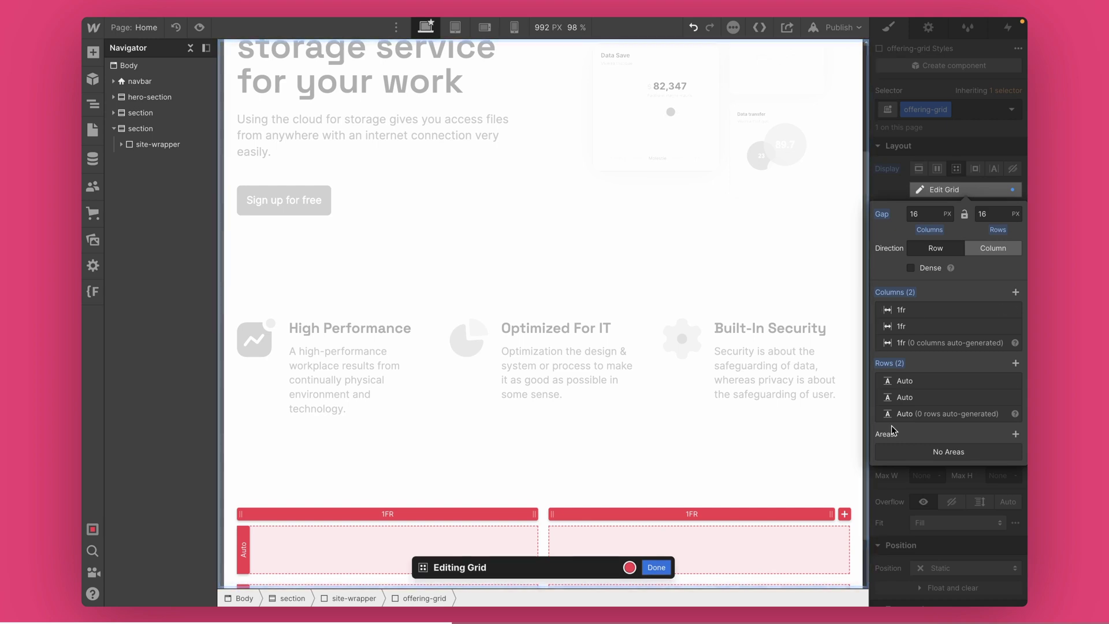
{"action": "left_click", "coordinate": [1014, 399]}
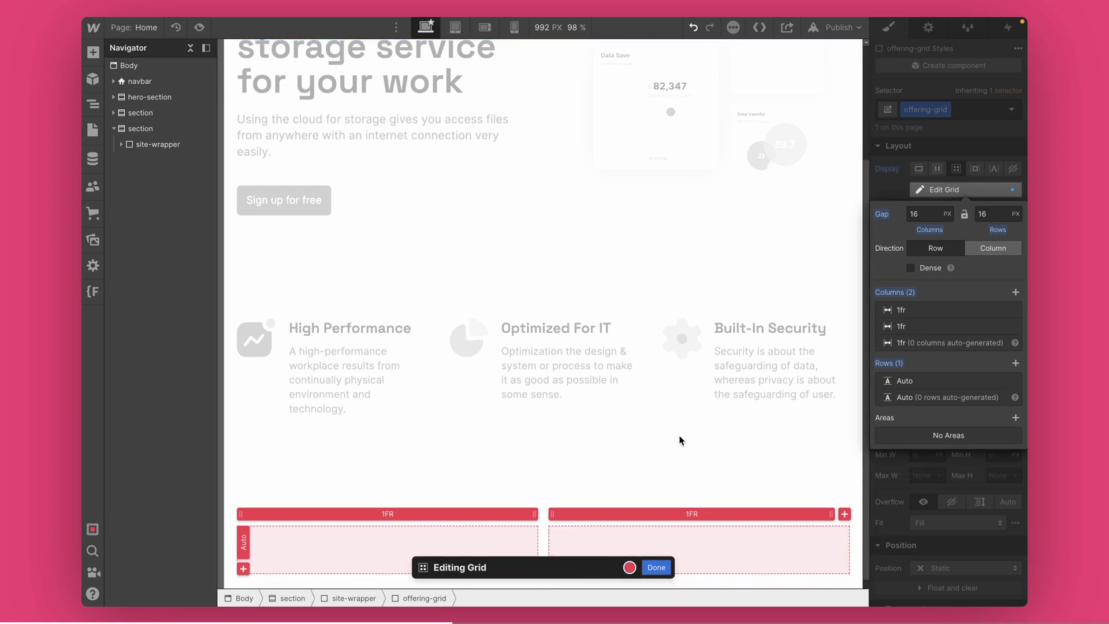
{"action": "scroll", "coordinate": [681, 441], "scroll_direction": "down", "scroll_amount": 2}
{"action": "mouse_move", "coordinate": [547, 503]}
{"action": "left_mouse_down"}
{"action": "mouse_move", "coordinate": [595, 503]}
{"action": "mouse_move", "coordinate": [533, 506]}
{"action": "left_mouse_up"}
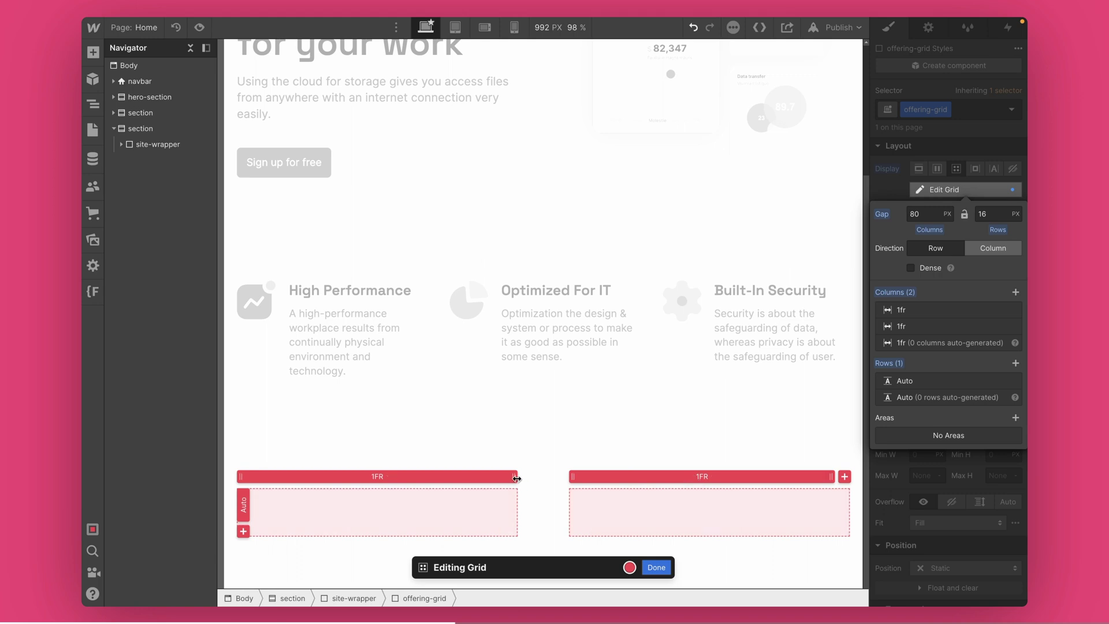
Set the grid's first column to 1.25fr and finish editing the grid
{"action": "left_click_drag", "start_coordinate": [526, 478], "coordinate": [537, 477]}
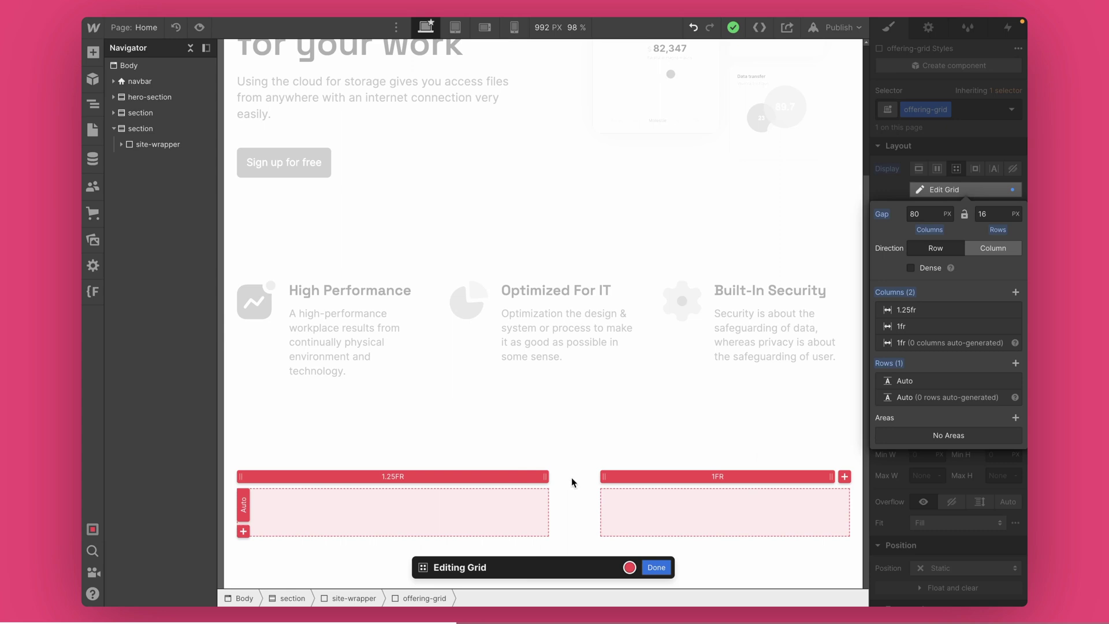
{"action": "left_click_drag", "start_coordinate": [546, 477], "coordinate": [564, 477]}
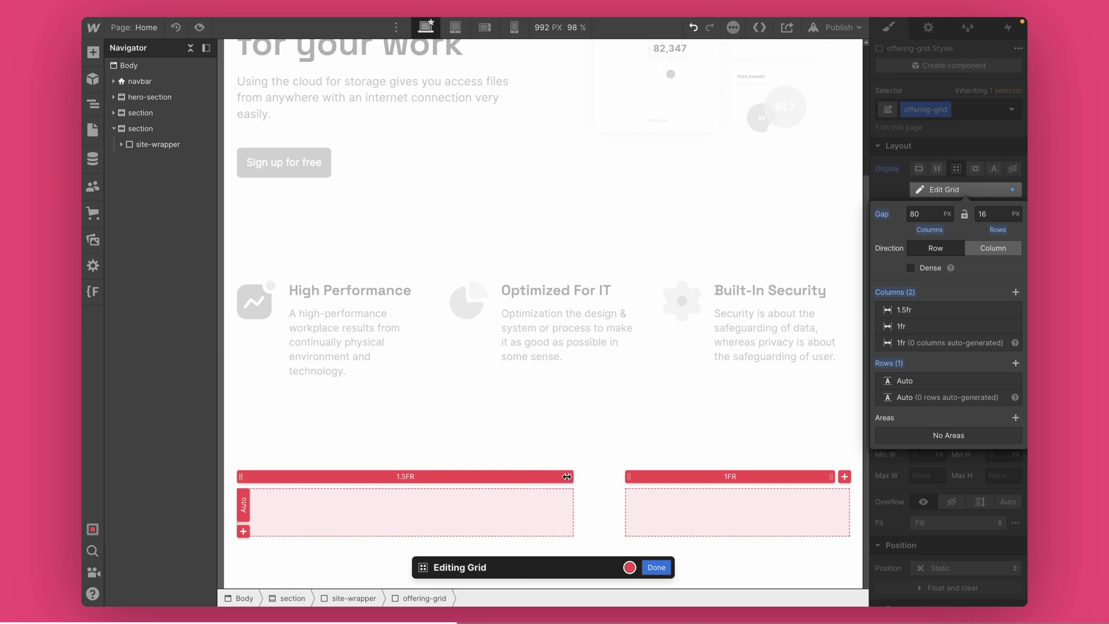
{"action": "left_click", "coordinate": [407, 477]}
{"action": "type", "text": "5"}
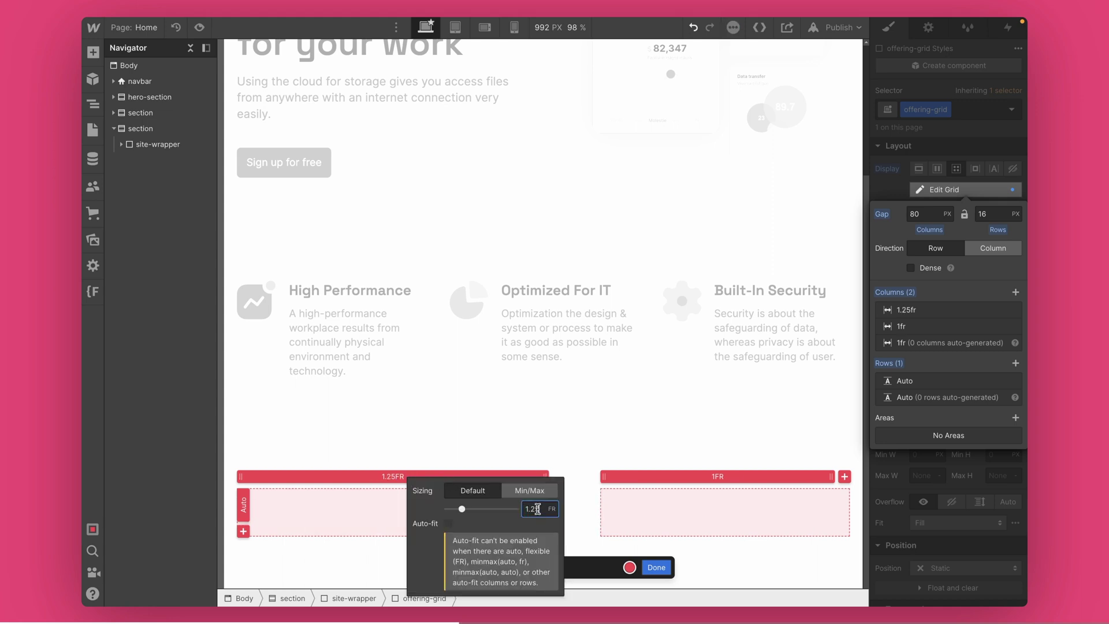
{"action": "left_click", "coordinate": [590, 506]}
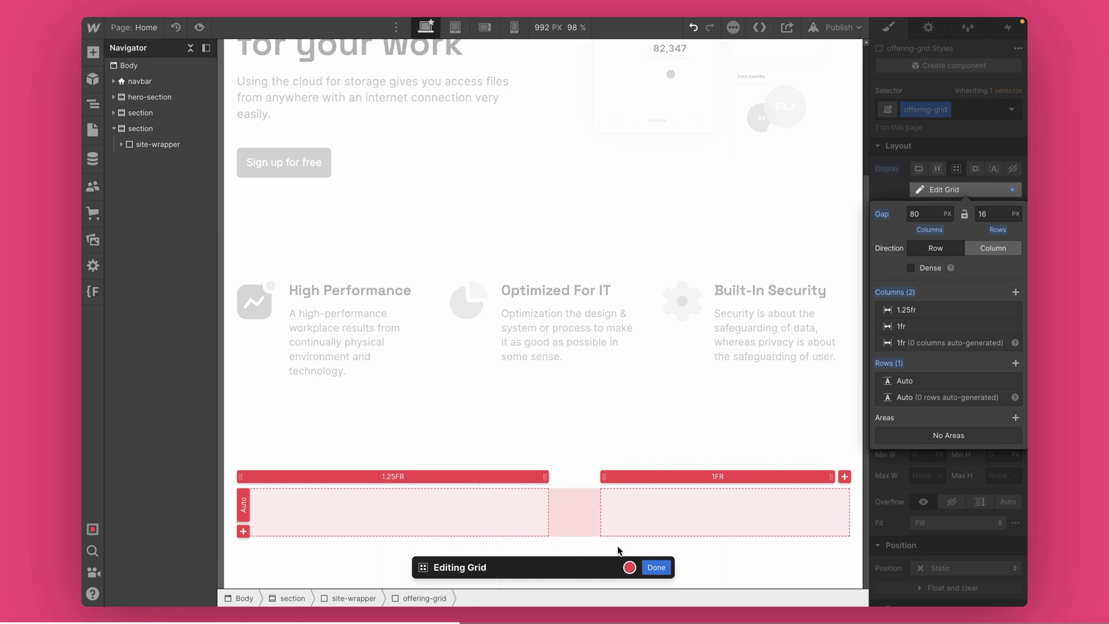
{"action": "left_click", "coordinate": [651, 568]}
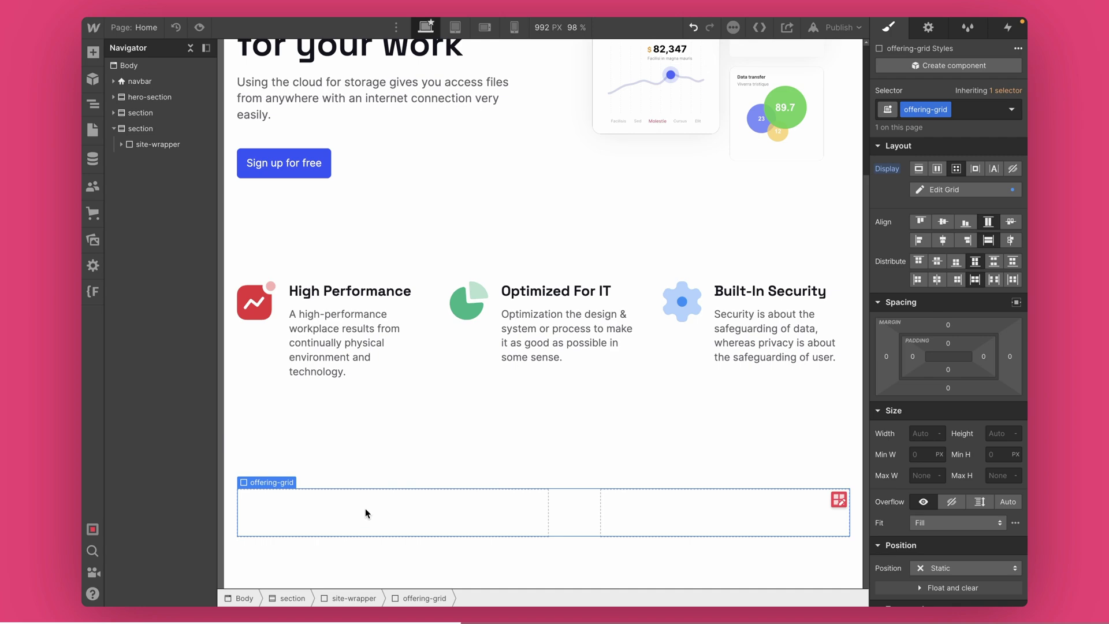
Add an image to offering-grid using mixland-illustration.svg from the assets and close the image settings
{"action": "key", "text": "ctrl+e"}
{"action": "type", "text": "image"}
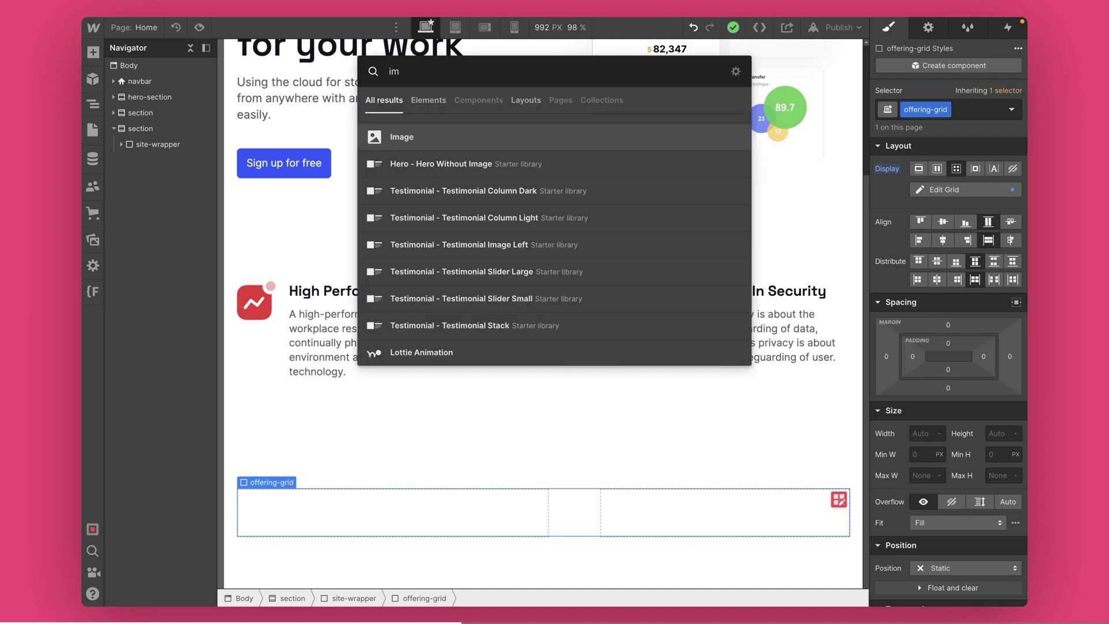
{"action": "key", "text": "Return"}
{"action": "left_click", "coordinate": [366, 375]}
{"action": "left_click", "coordinate": [187, 310]}
{"action": "left_click", "coordinate": [123, 316]}
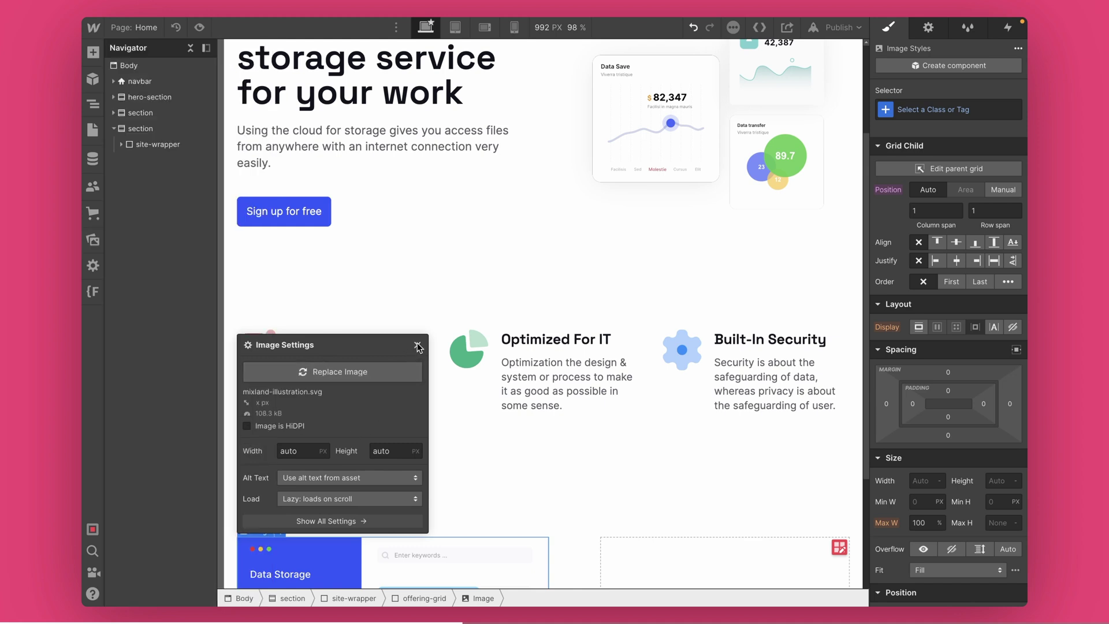
{"action": "left_click", "coordinate": [418, 347]}
Assign the new class offering-img to the illustration and set its width to 100%
{"action": "scroll", "coordinate": [390, 424], "scroll_direction": "down", "scroll_amount": 4}
{"action": "left_click", "coordinate": [900, 110]}
{"action": "type", "text": "offering-img"}
{"action": "key", "text": "Return"}
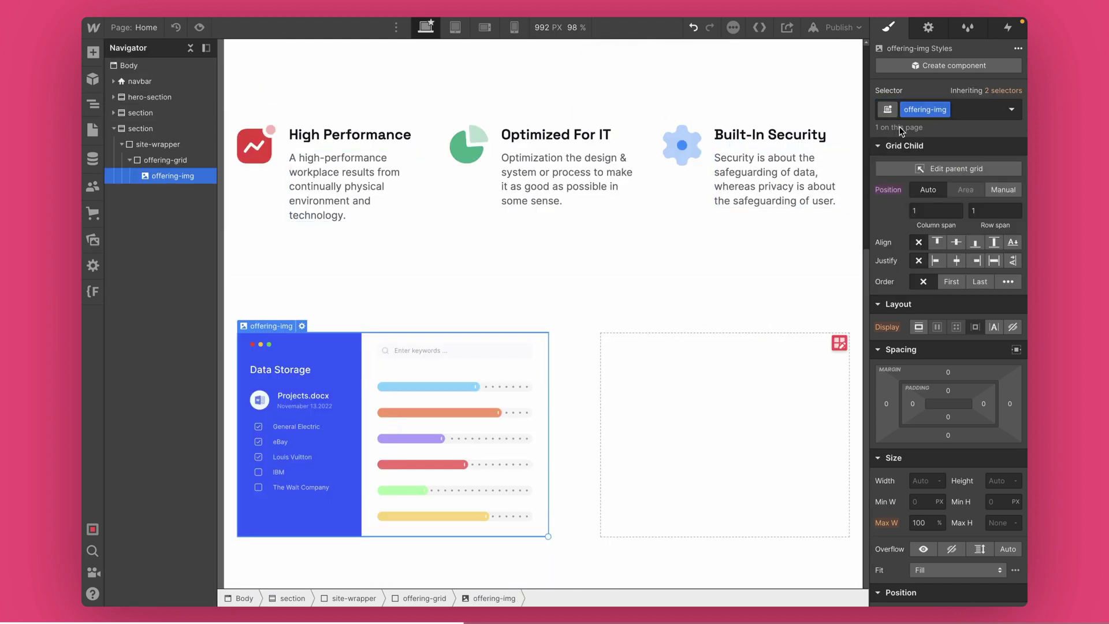
{"action": "left_click", "coordinate": [927, 483]}
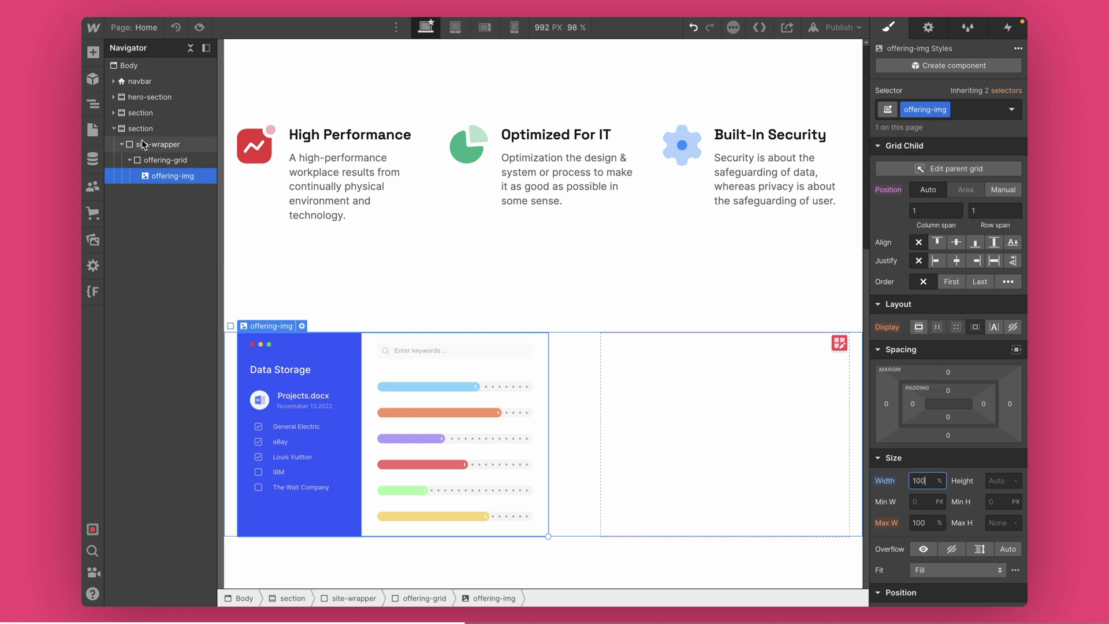
Add a div block to the second column of offering-grid and assign it the new class offering-content-container
{"action": "left_click", "coordinate": [623, 445]}
{"action": "key", "text": "super+e"}
{"action": "type", "text": "d"}
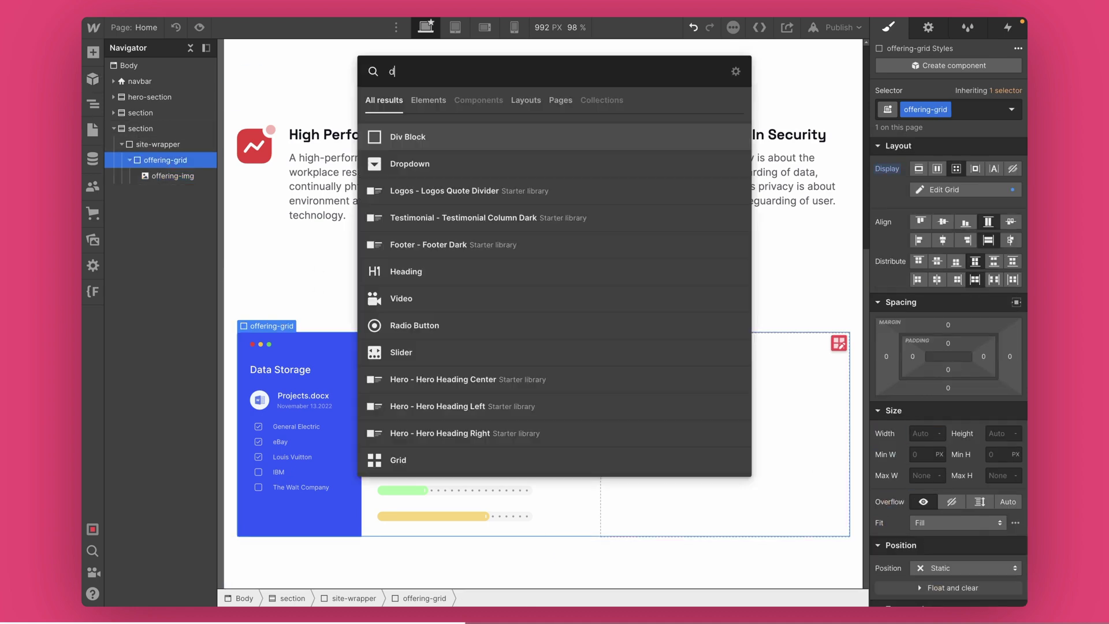
{"action": "left_click", "coordinate": [391, 137]}
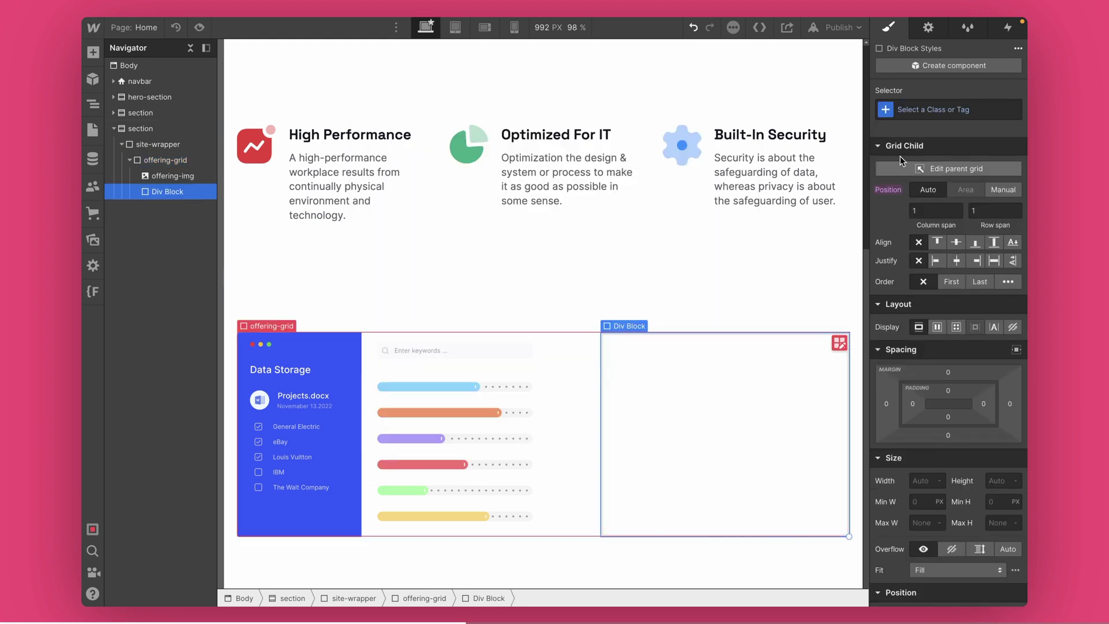
{"action": "left_click", "coordinate": [924, 109]}
{"action": "type", "text": "offering-c"}
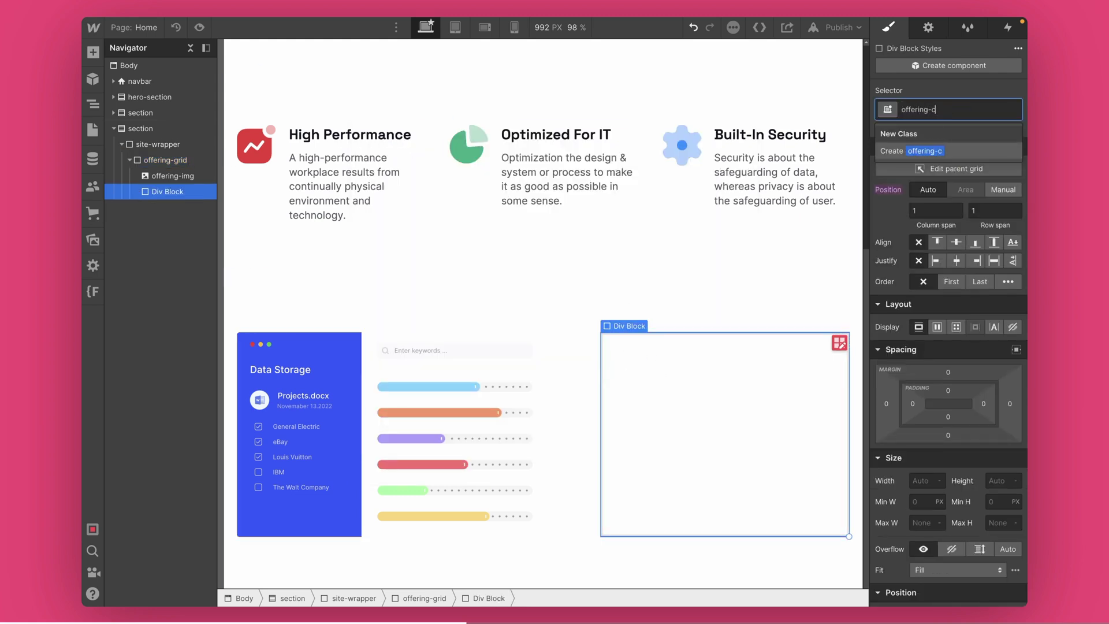
{"action": "type", "text": "ontent0ccontainer"}
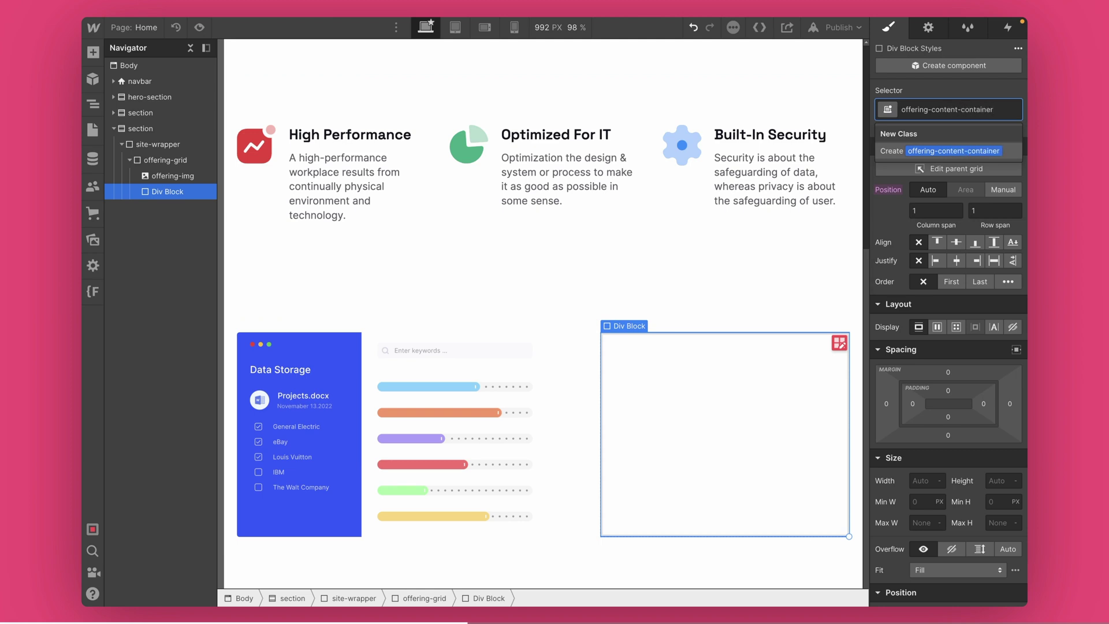
{"action": "key", "text": "Return"}
Add an H2 heading to offering-content-container with the Figma text "With Mixland, you decide where you store your data"
{"action": "key", "text": "ctrl+k"}
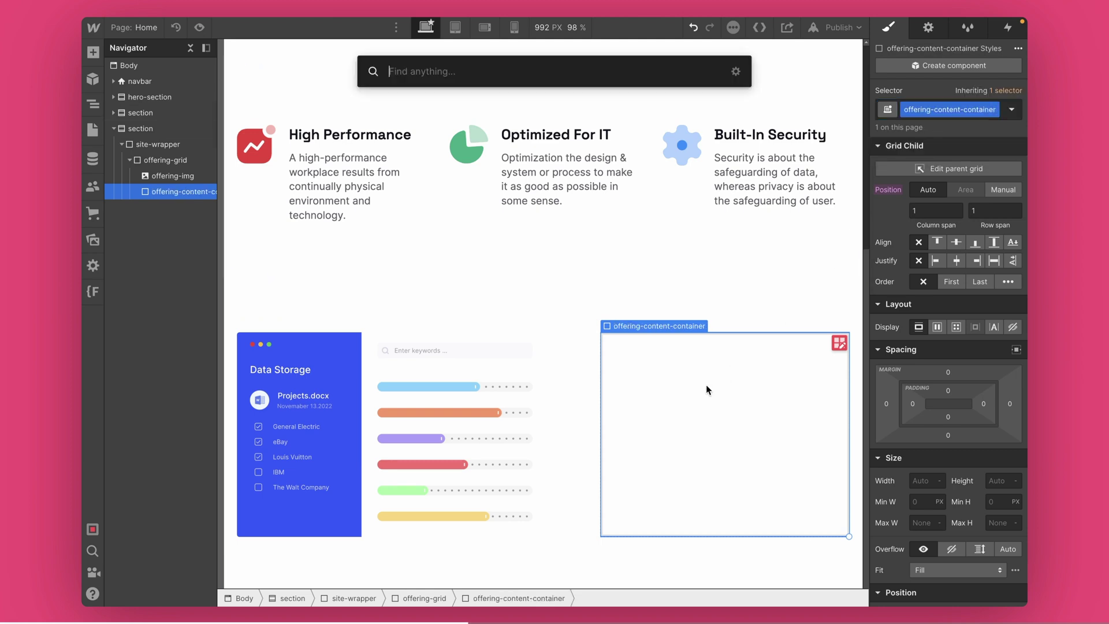
{"action": "type", "text": "heading"}
{"action": "key", "text": "Return"}
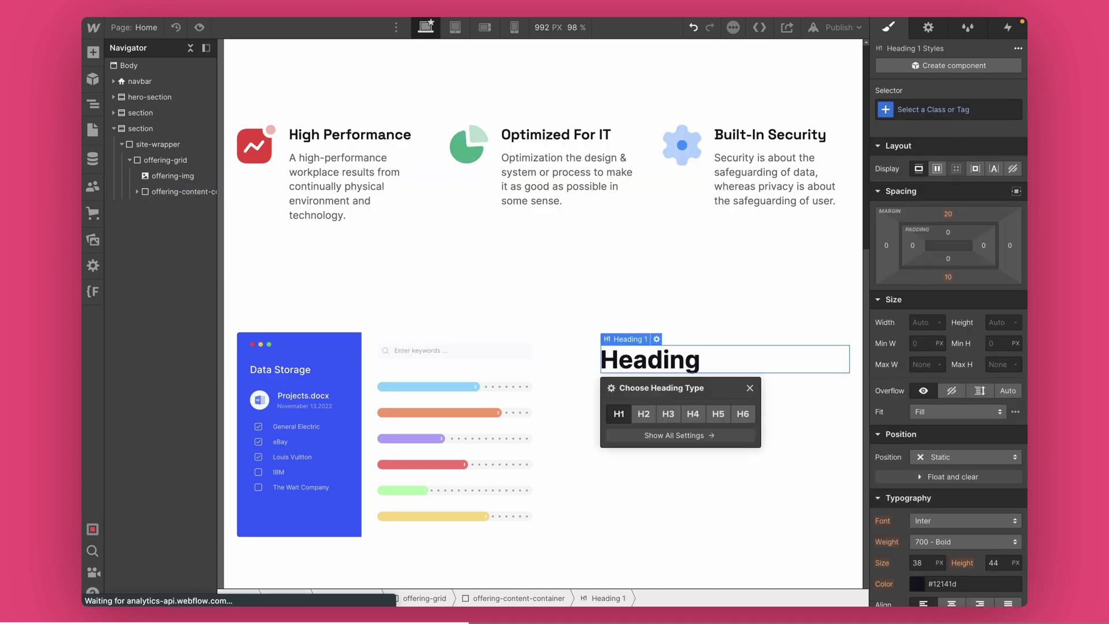
{"action": "left_click", "coordinate": [643, 414]}
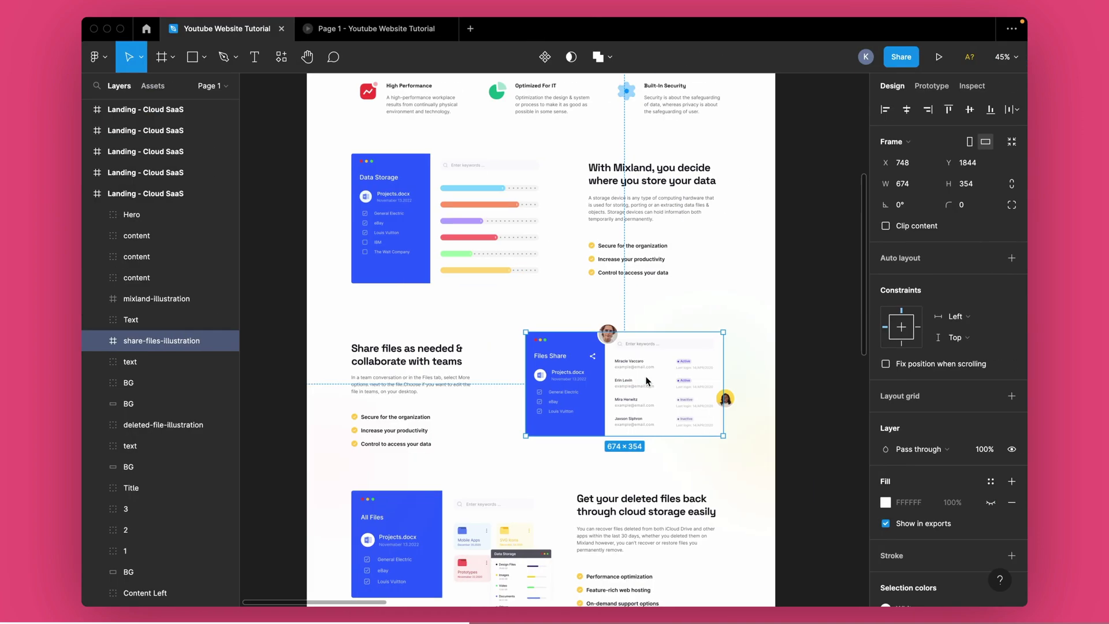
{"action": "double_click", "coordinate": [615, 177]}
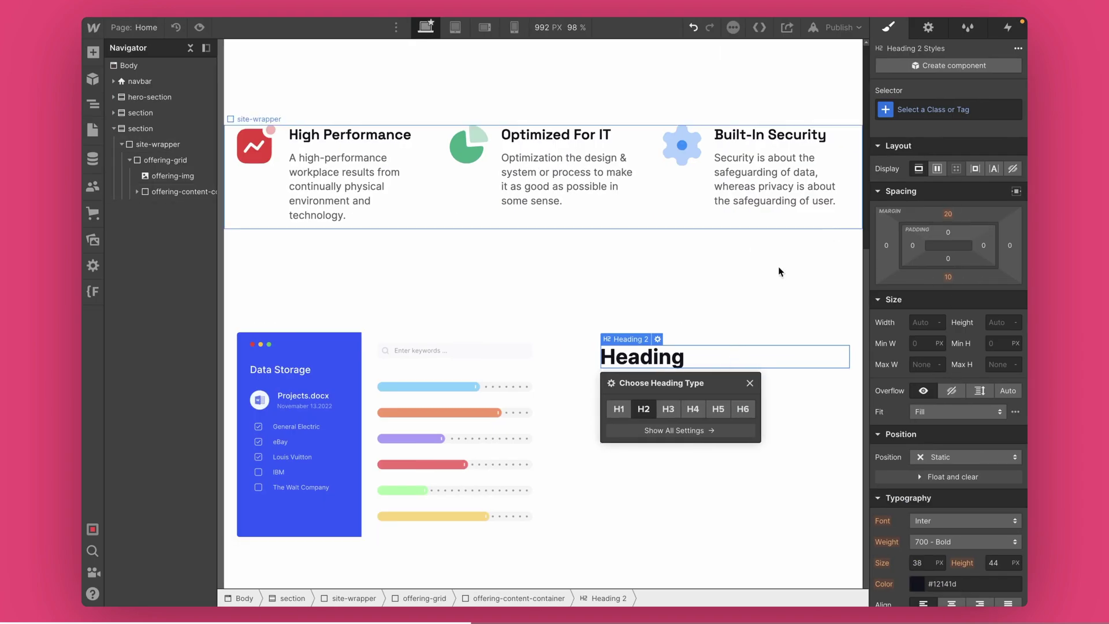
{"action": "double_click", "coordinate": [638, 361]}
{"action": "type", "text": "With Mixland, you decide where you store your data"}
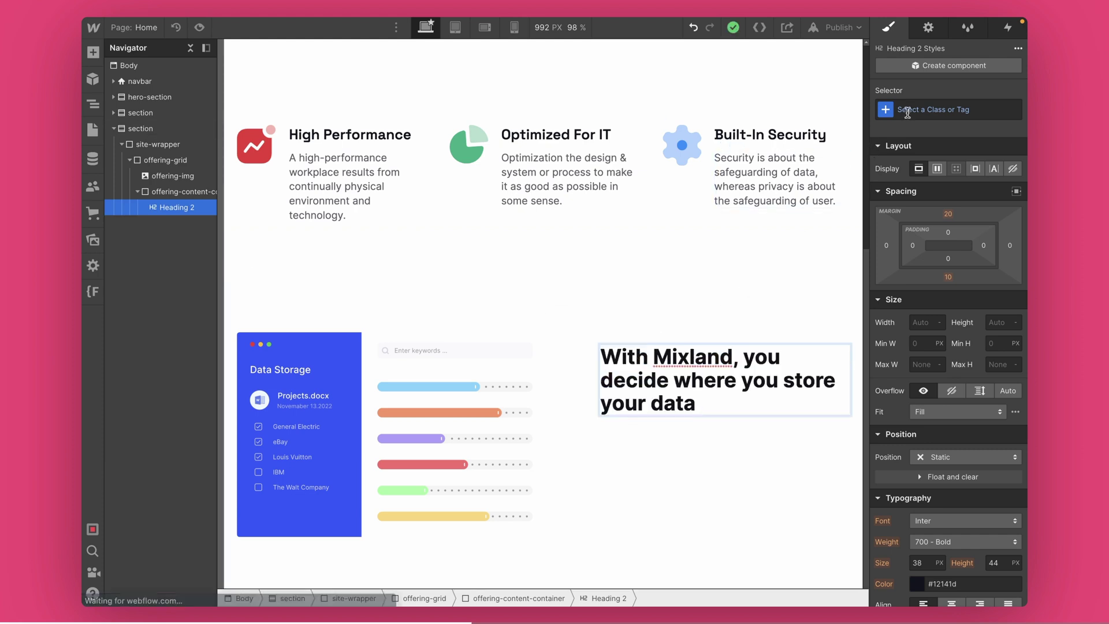
Assign the new class offering-heading to the H2 heading
{"action": "left_click", "coordinate": [907, 111]}
{"action": "type", "text": "offering-"}
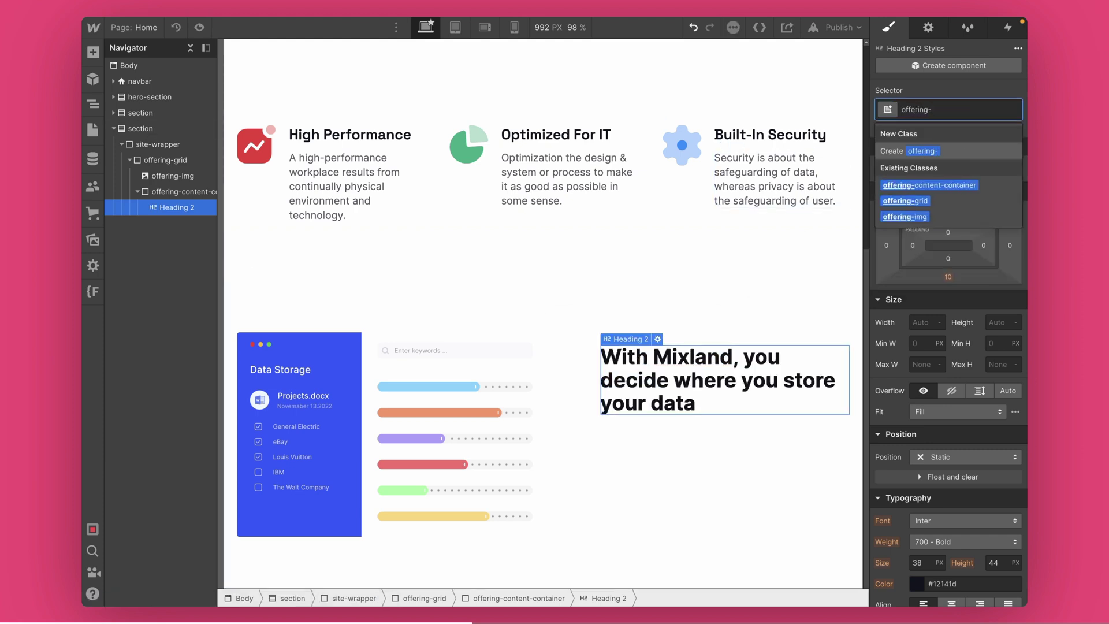
{"action": "type", "text": "heading"}
{"action": "key", "text": "Return"}
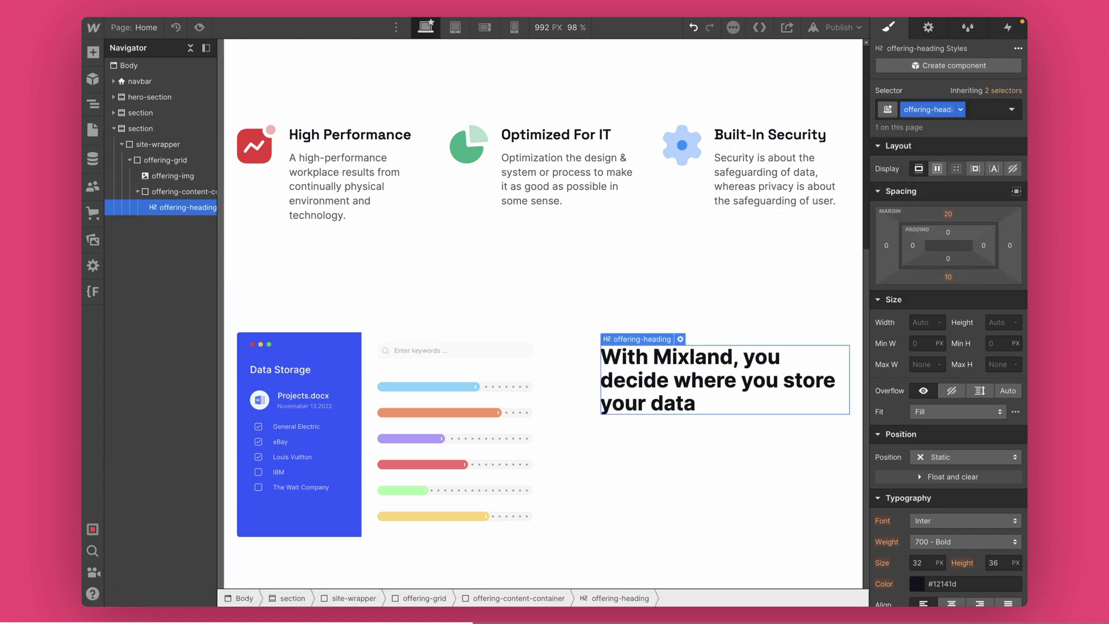
Style offering-heading with the Space Grotesk font, 600 - Semi Bold weight, 36 px size and a line height of 1.1
{"action": "left_click", "coordinate": [964, 520]}
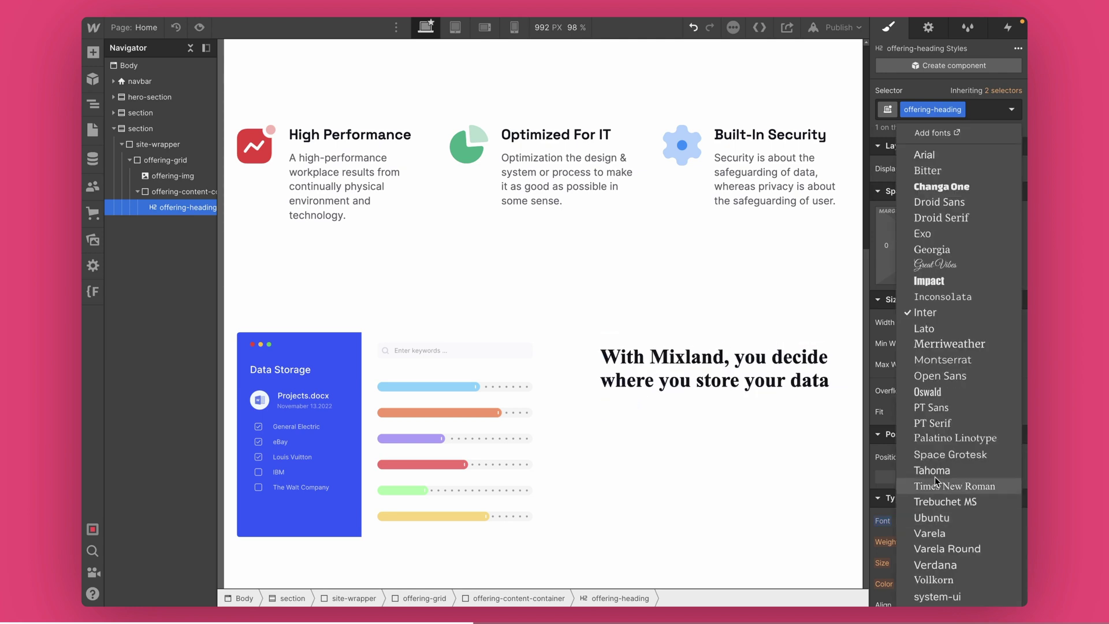
{"action": "left_click", "coordinate": [950, 454]}
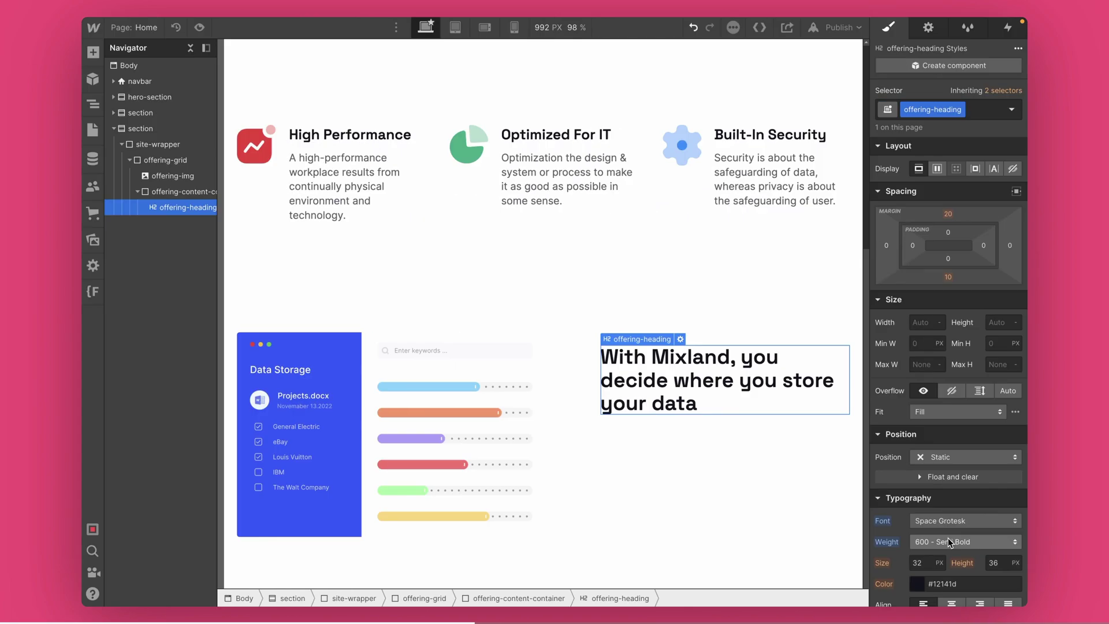
{"action": "left_click", "coordinate": [922, 562]}
{"action": "type", "text": "36"}
{"action": "key", "text": "Tab"}
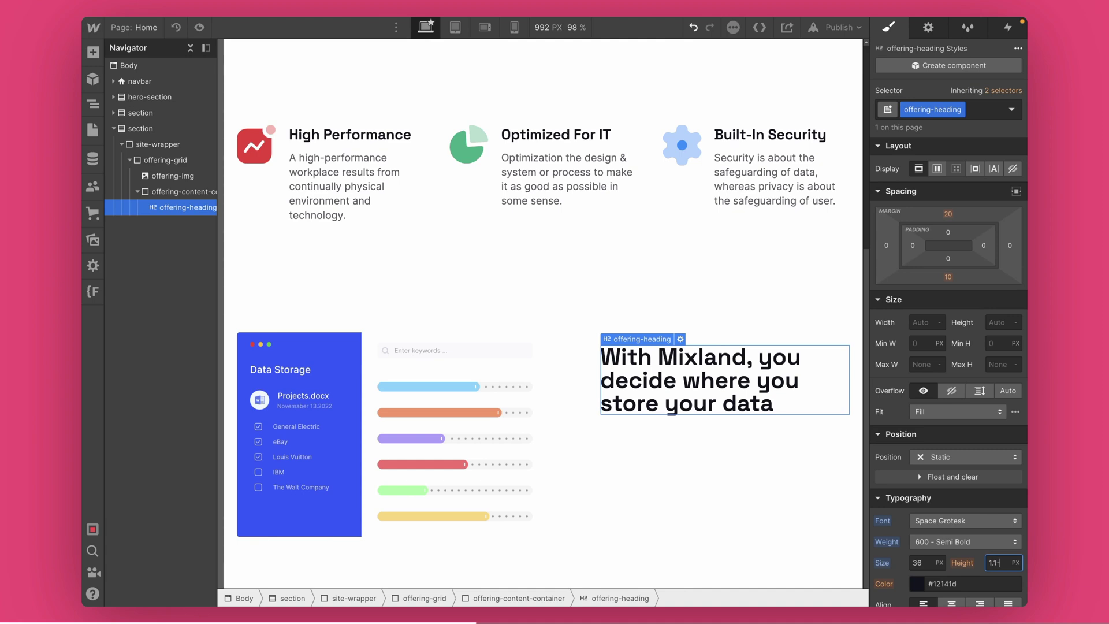
{"action": "type", "text": "1.1"}
{"action": "key", "text": "Return"}
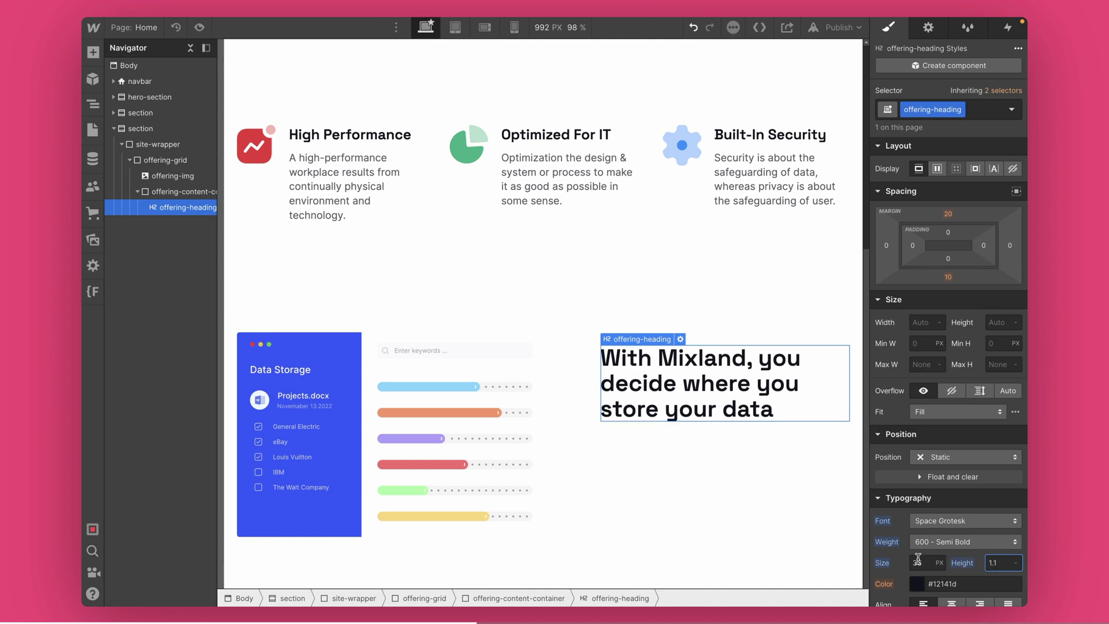
Add a paragraph below the heading, consulting the description text in Figma, and assign it the existing class para
{"action": "key", "text": "ctrl+e"}
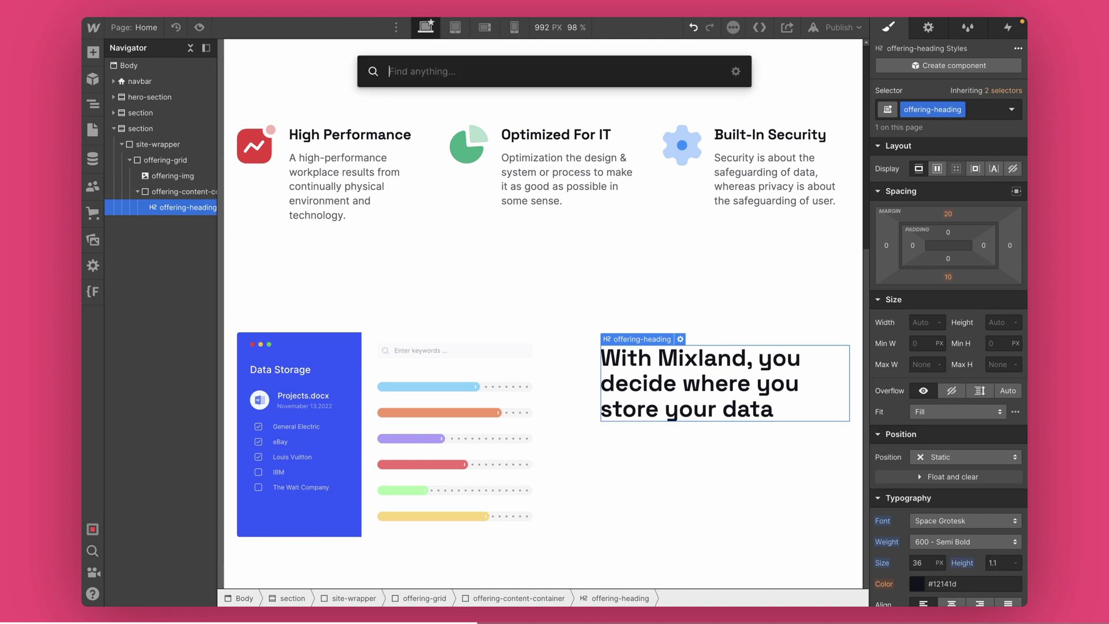
{"action": "type", "text": "para"}
{"action": "key", "text": "Return"}
{"action": "key", "text": "ctrl+Right"}
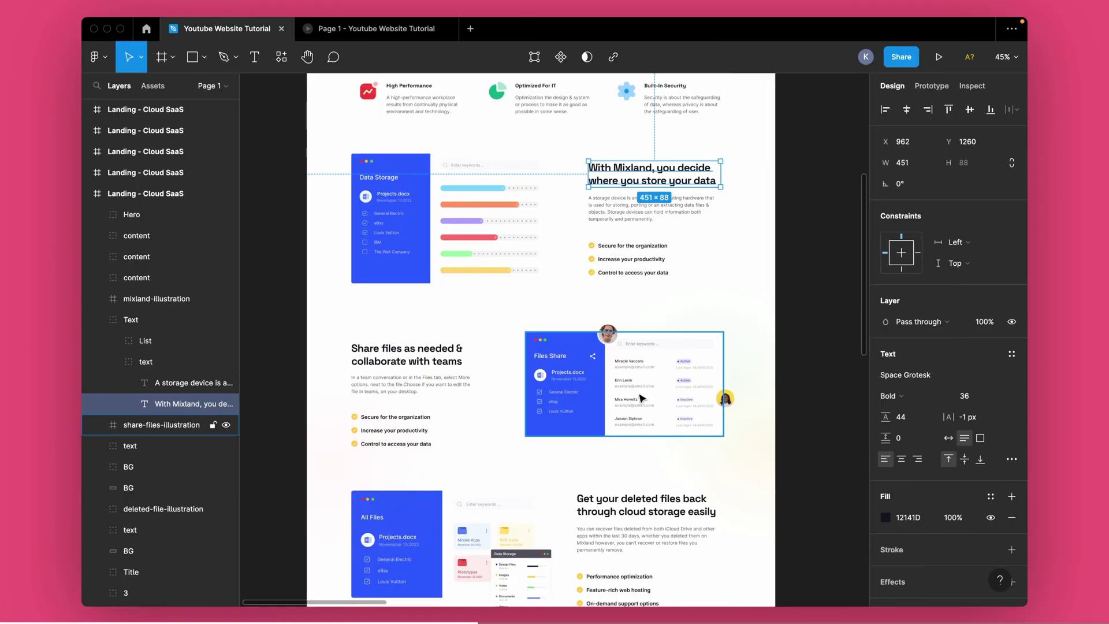
{"action": "left_click", "coordinate": [634, 215]}
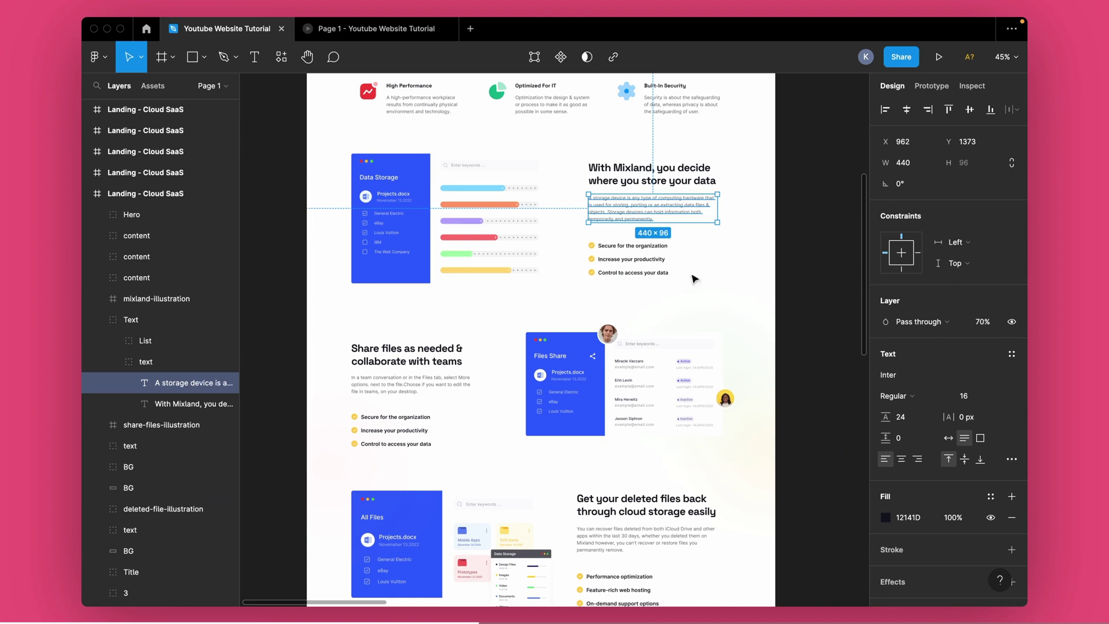
{"action": "key", "text": "ctrl+Left"}
{"action": "left_click", "coordinate": [911, 107]}
{"action": "type", "text": "para"}
{"action": "key", "text": "Return"}
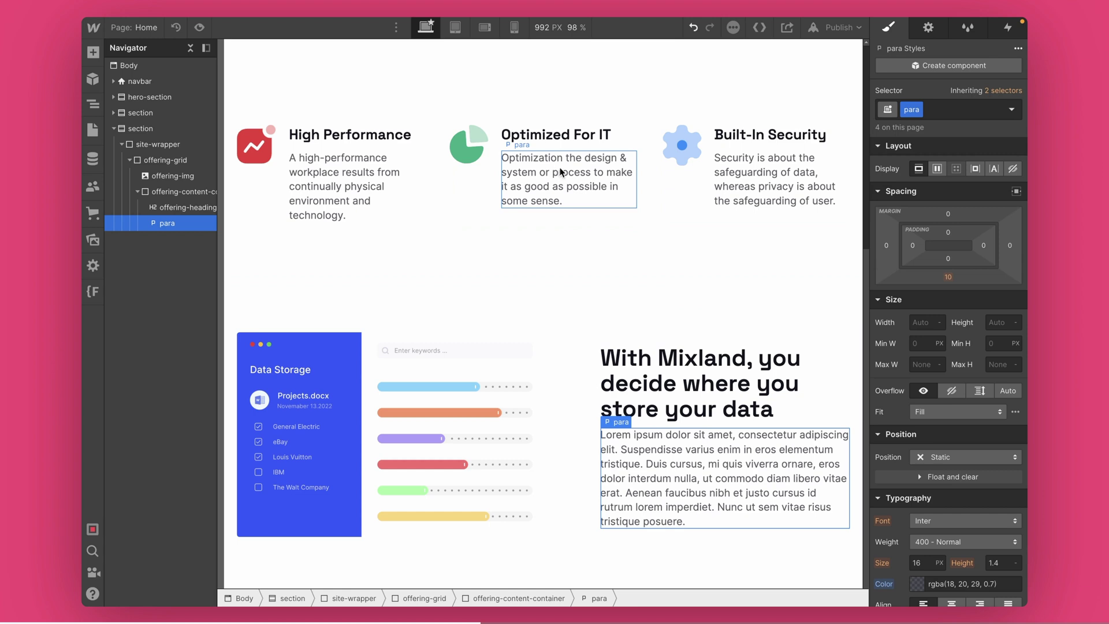
Set the bottom margin of the offering-heading class to 24 px
{"action": "left_click", "coordinate": [701, 408]}
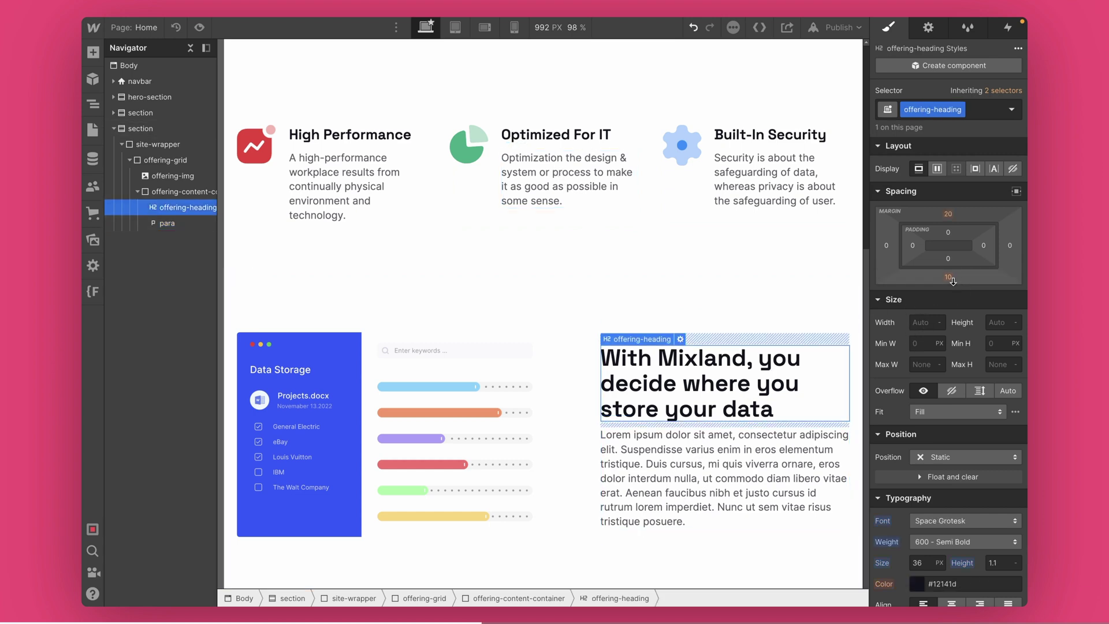
{"action": "left_click_drag", "start_coordinate": [951, 279], "coordinate": [949, 286]}
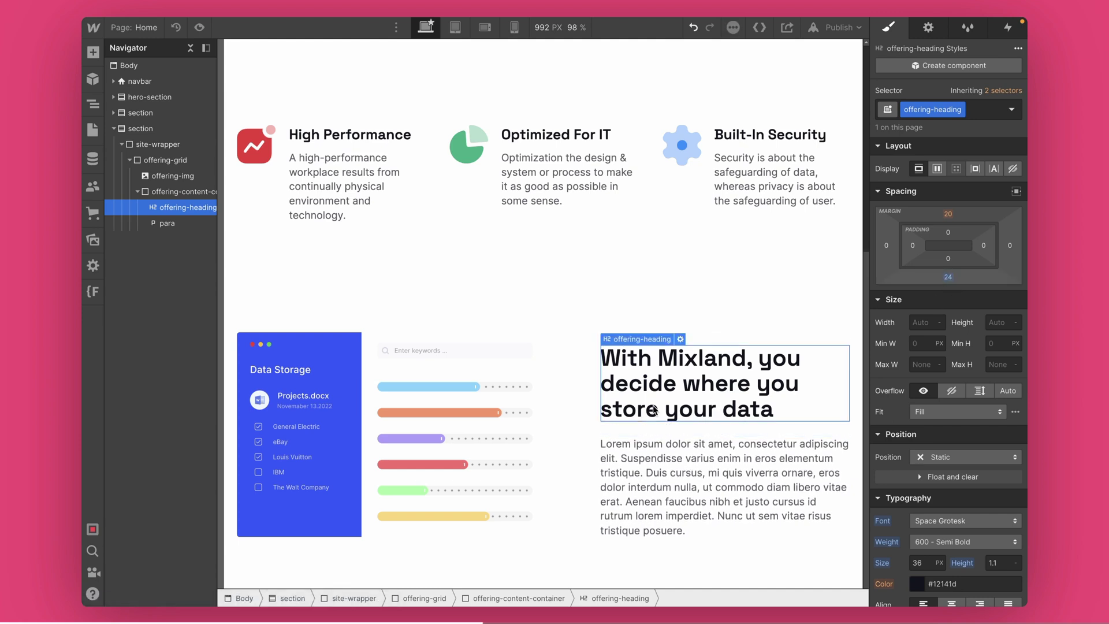
Replace the placeholder in the paragraph below the heading with the Figma description starting "A storage device is any type of computing hardware"
{"action": "scroll", "coordinate": [635, 450], "scroll_direction": "down", "scroll_amount": 1}
{"action": "left_click", "coordinate": [636, 450]}
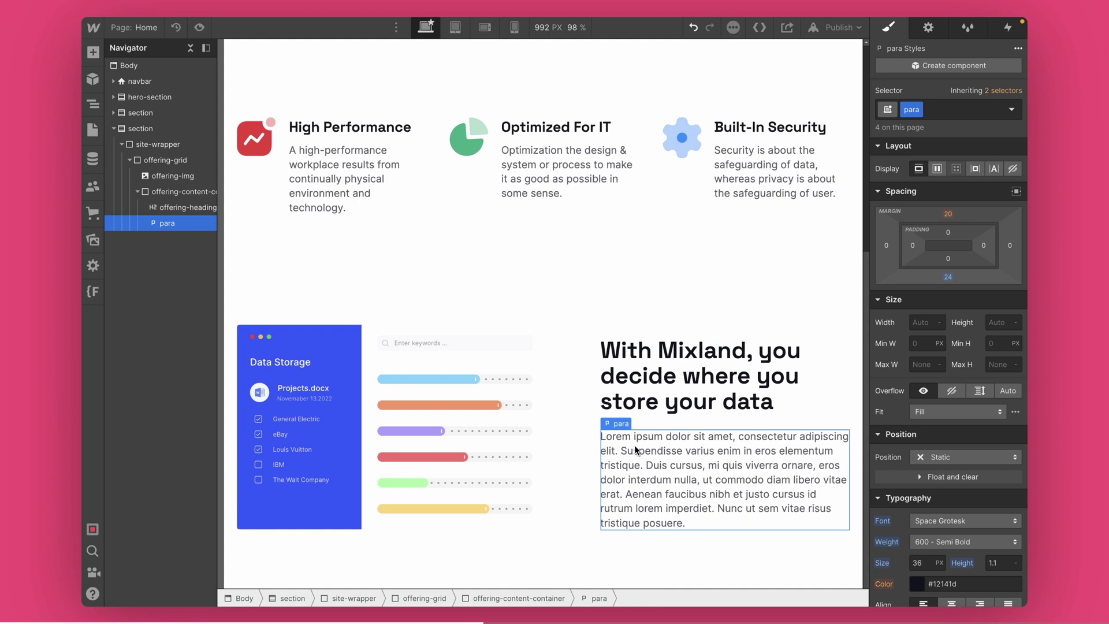
{"action": "double_click", "coordinate": [636, 449]}
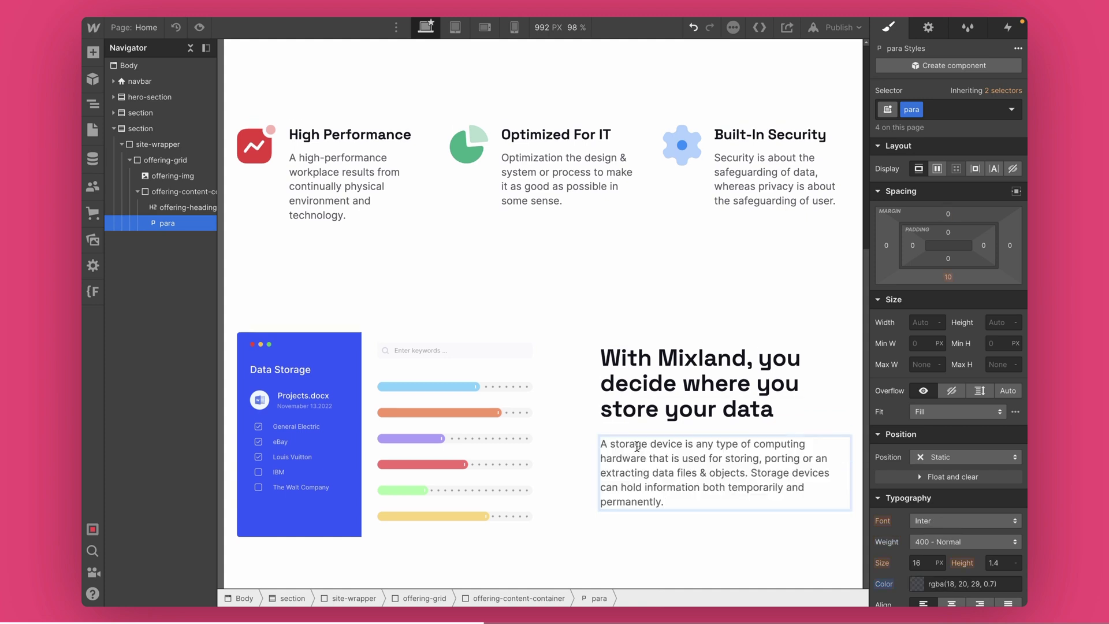
{"action": "key", "text": "Escape"}
Add a div block below the description paragraph in offering-content-container and look over the checklist area in the Figma design
{"action": "left_click", "coordinate": [642, 432]}
{"action": "left_click", "coordinate": [642, 446]}
{"action": "key", "text": "ctrl+k"}
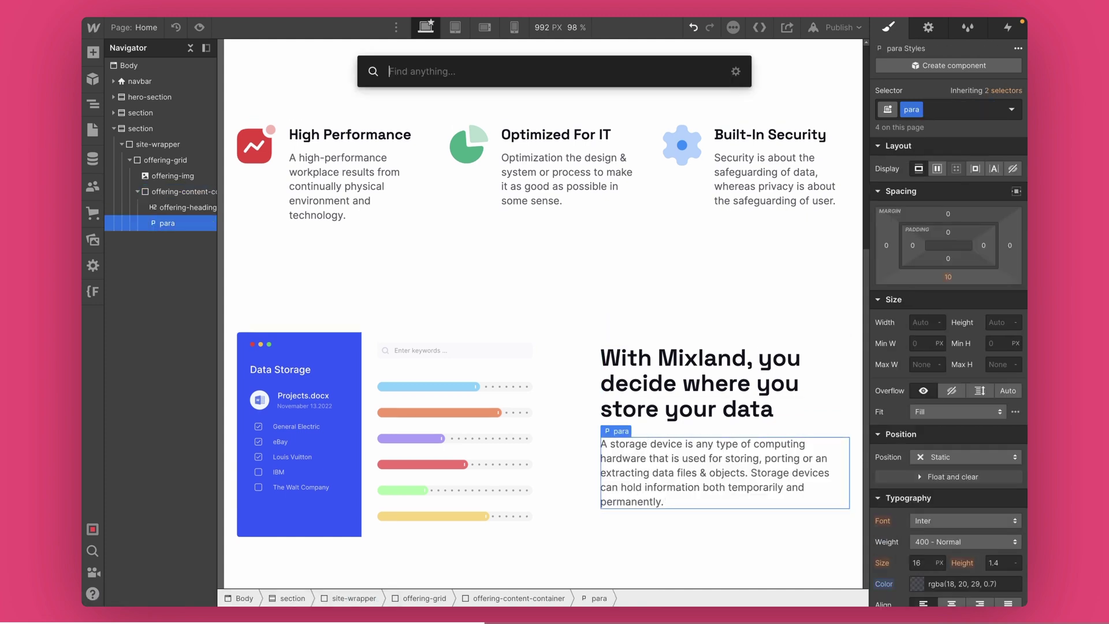
{"action": "type", "text": "d"}
{"action": "left_click", "coordinate": [498, 137]}
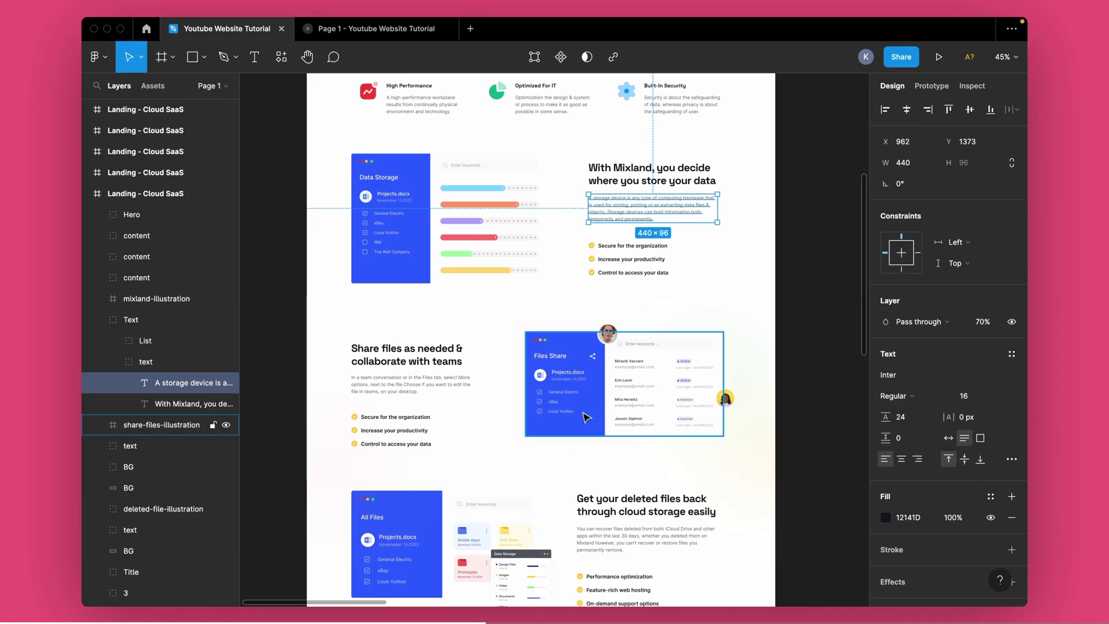
{"action": "scroll", "coordinate": [595, 248], "scroll_direction": "up", "scroll_amount": 10}
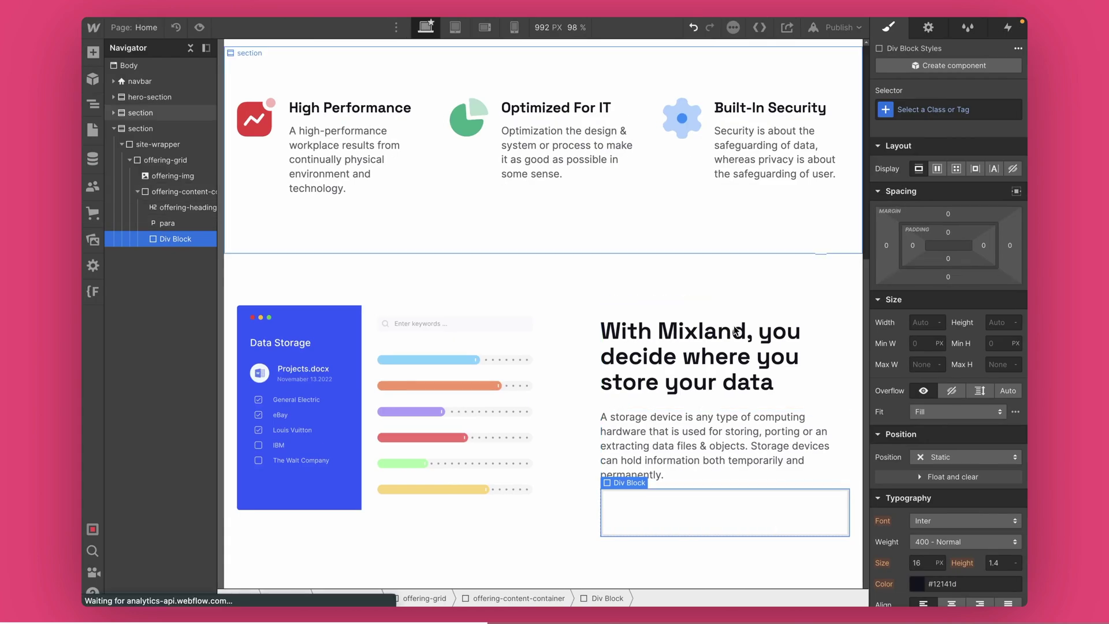
Assign the new class checlist-wrapper to the div block and set its top margin to 32 px
{"action": "left_click", "coordinate": [906, 109]}
{"action": "type", "text": "chec"}
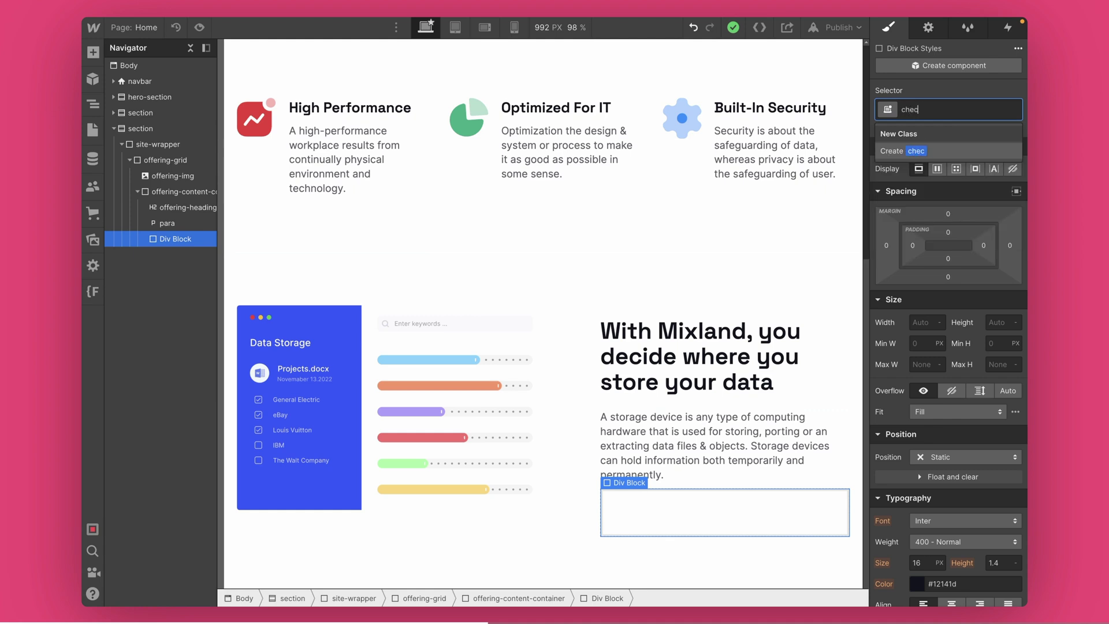
{"action": "type", "text": "klist-wrapper"}
{"action": "key", "text": "Return"}
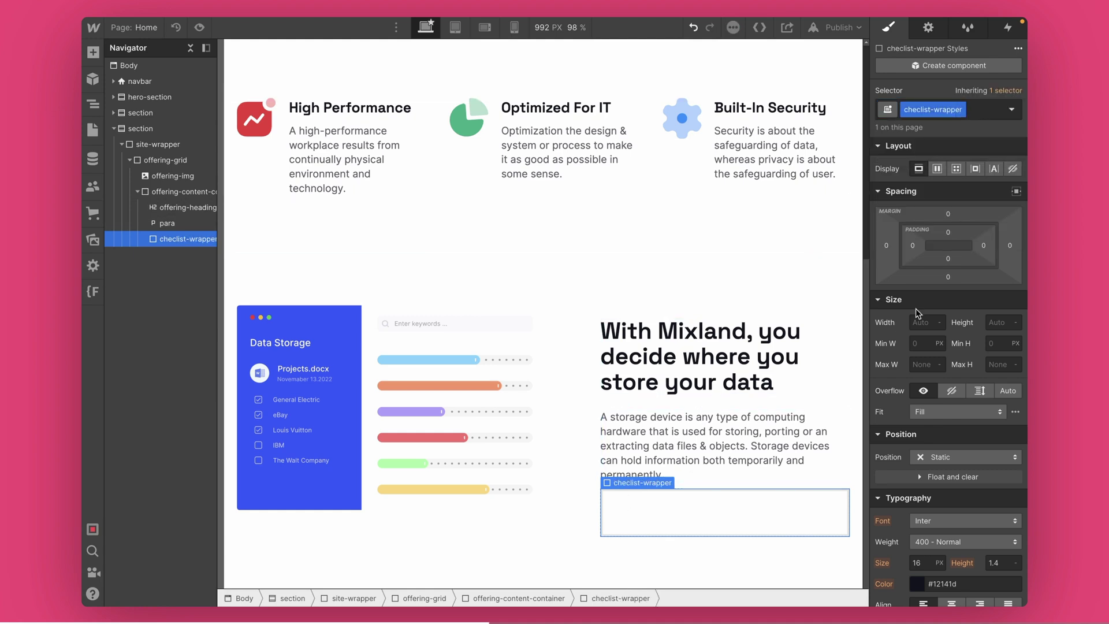
{"action": "left_click_drag", "start_coordinate": [956, 208], "coordinate": [953, 193]}
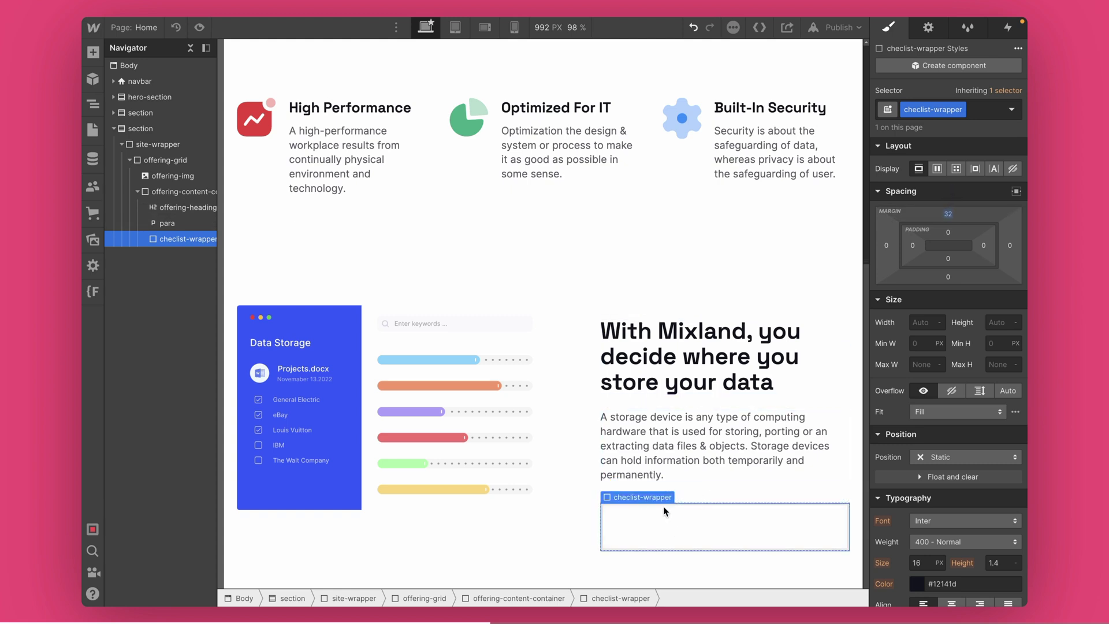
Add a div block inside checlist-wrapper and assign it the new class checlist-row
{"action": "key", "text": "ctrl+e"}
{"action": "type", "text": "d"}
{"action": "left_click", "coordinate": [407, 145]}
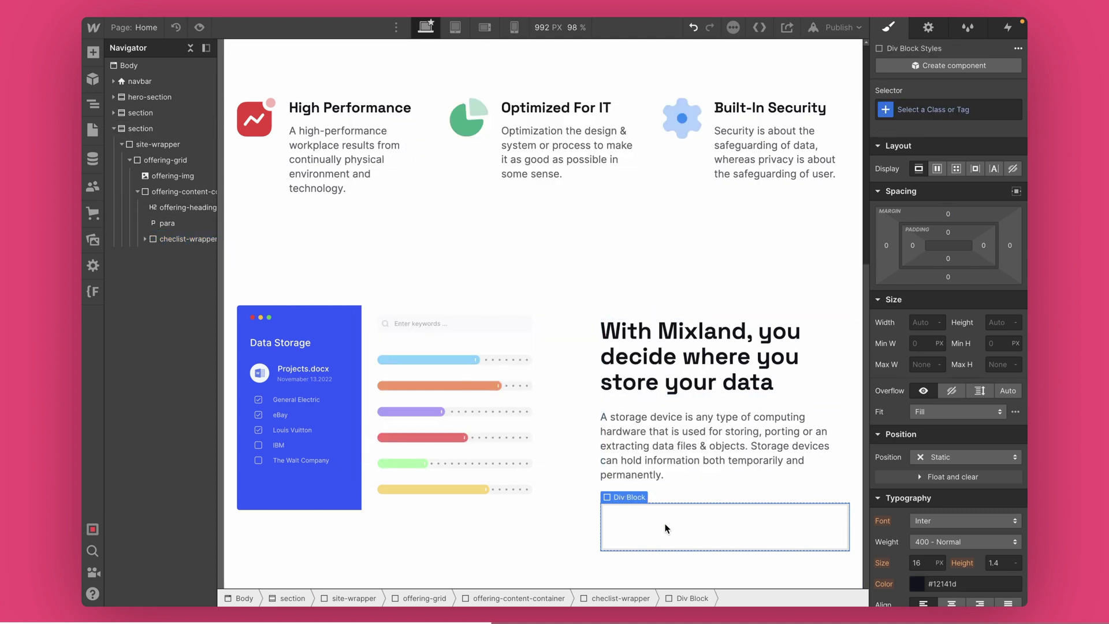
{"action": "left_click", "coordinate": [920, 109]}
{"action": "type", "text": "chec"}
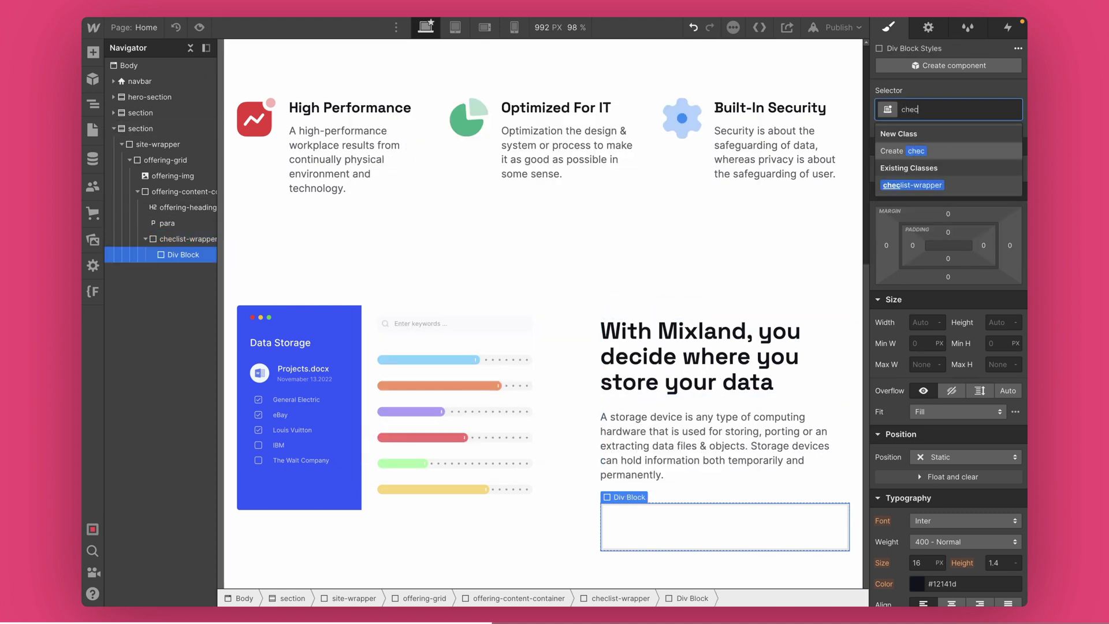
{"action": "type", "text": "list-row"}
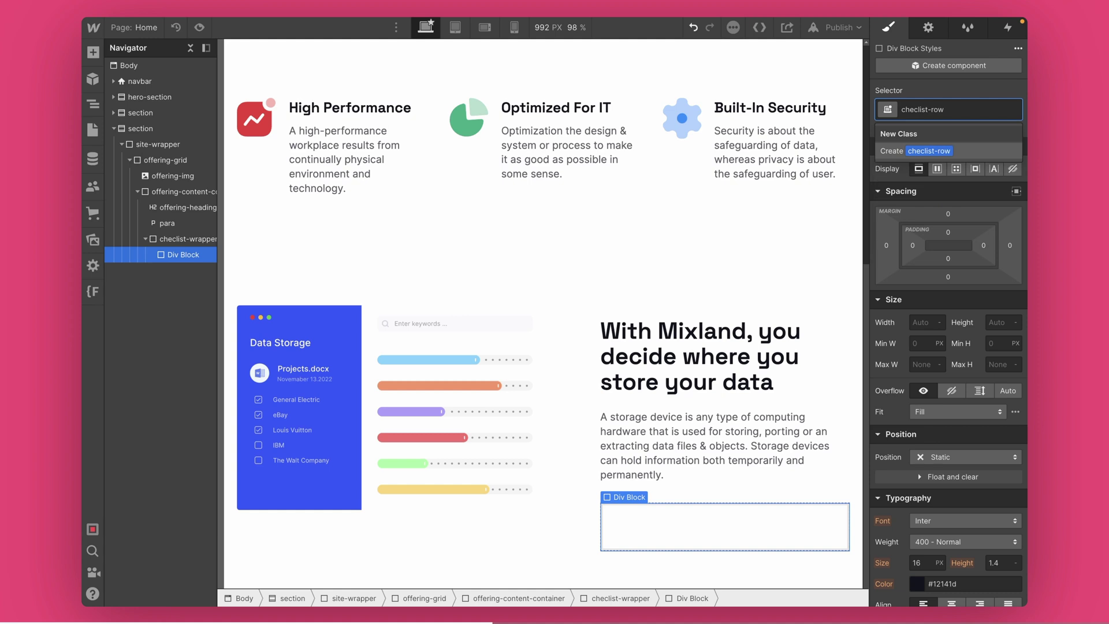
{"action": "key", "text": "Return"}
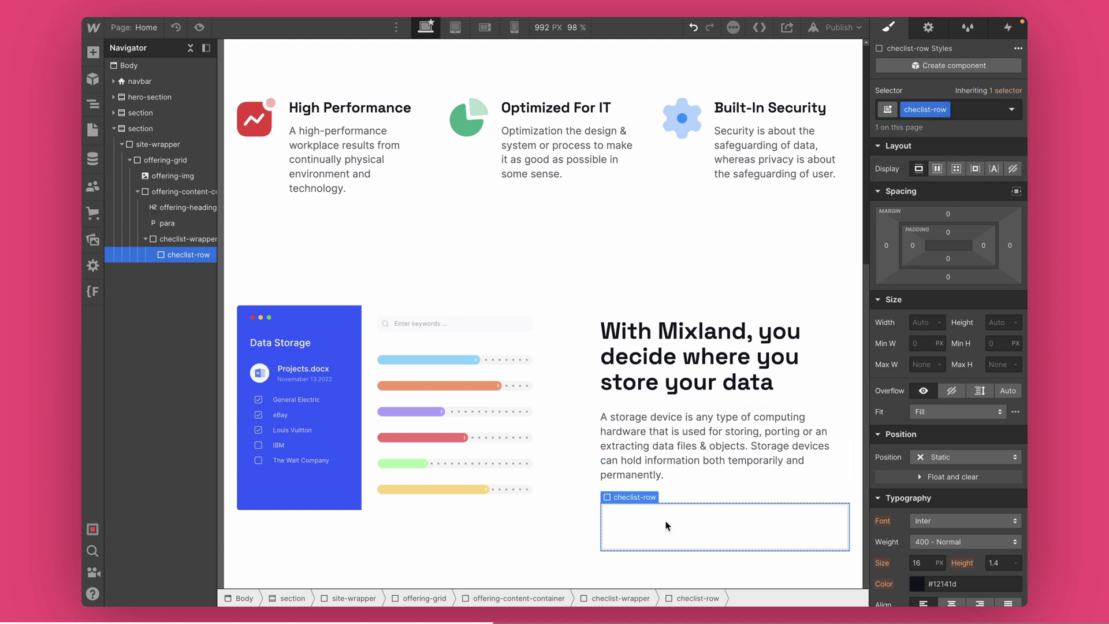
Add an image inside checlist-row using the asset tick-icon.svg
{"action": "key", "text": "ctrl+e"}
{"action": "type", "text": "image"}
{"action": "key", "text": "Return"}
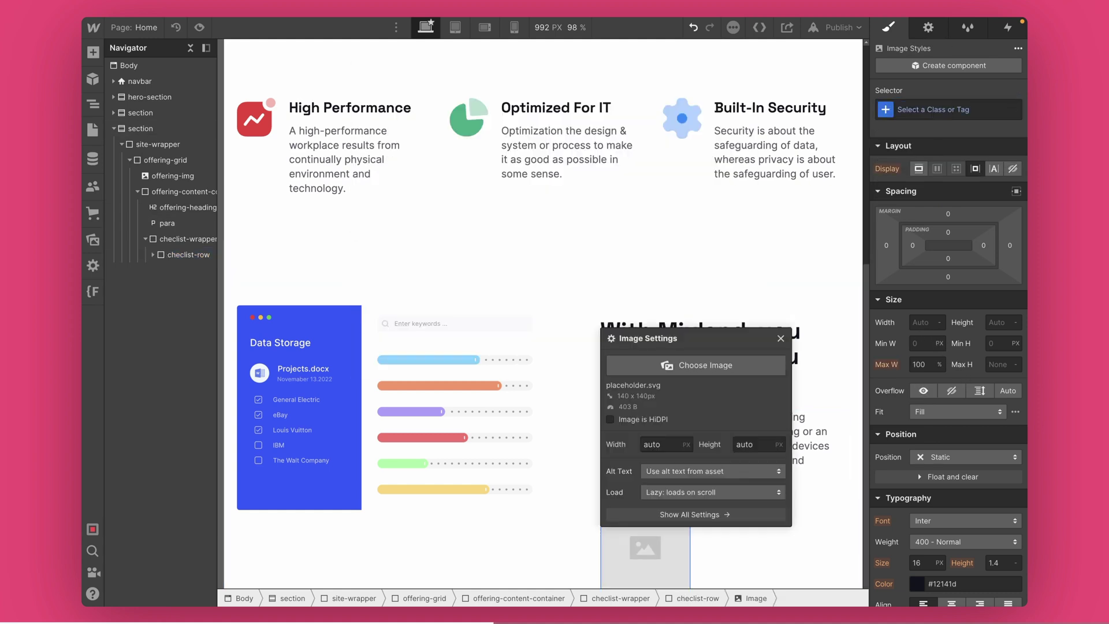
{"action": "left_click", "coordinate": [705, 337]}
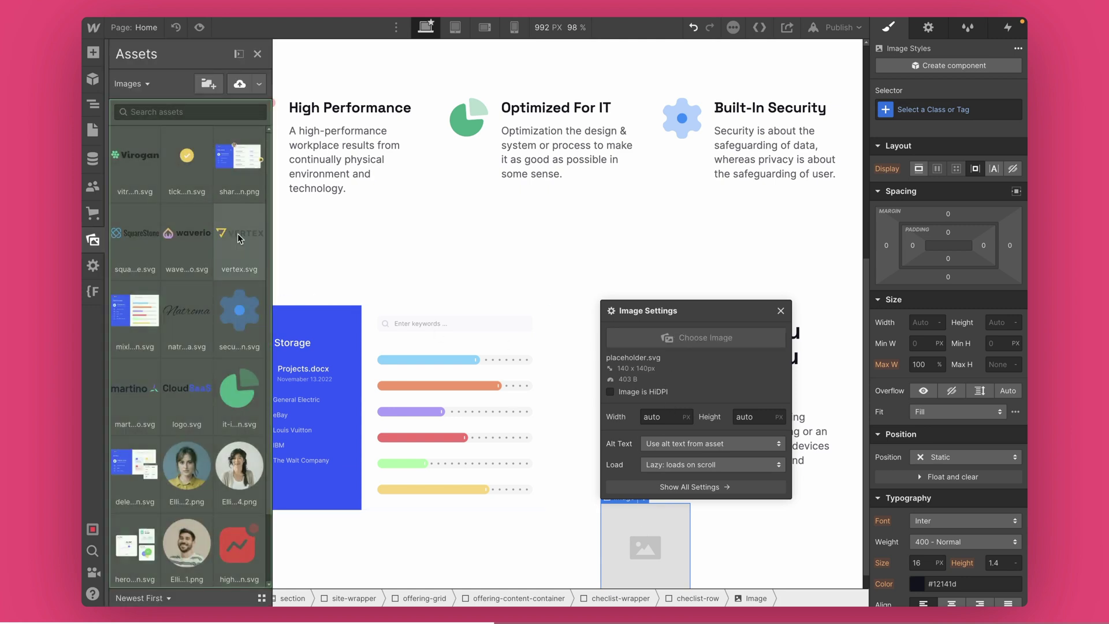
{"action": "left_click", "coordinate": [186, 174]}
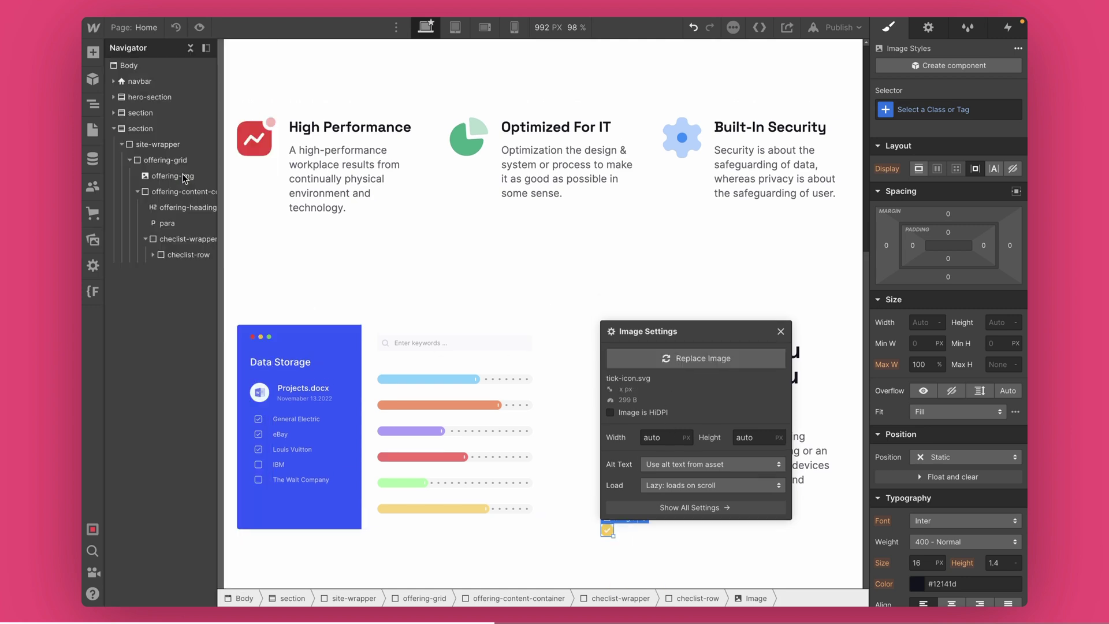
Assign the new class checkmark to the tick image
{"action": "left_click", "coordinate": [905, 108]}
{"action": "type", "text": "checkmark"}
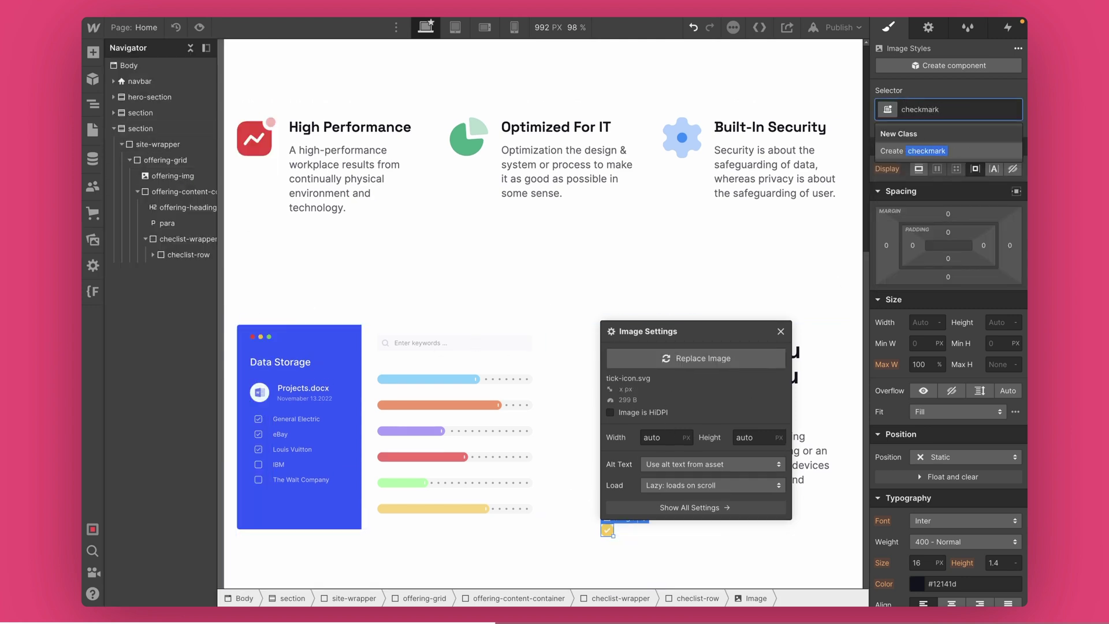
{"action": "key", "text": "Return"}
{"action": "key", "text": "Escape"}
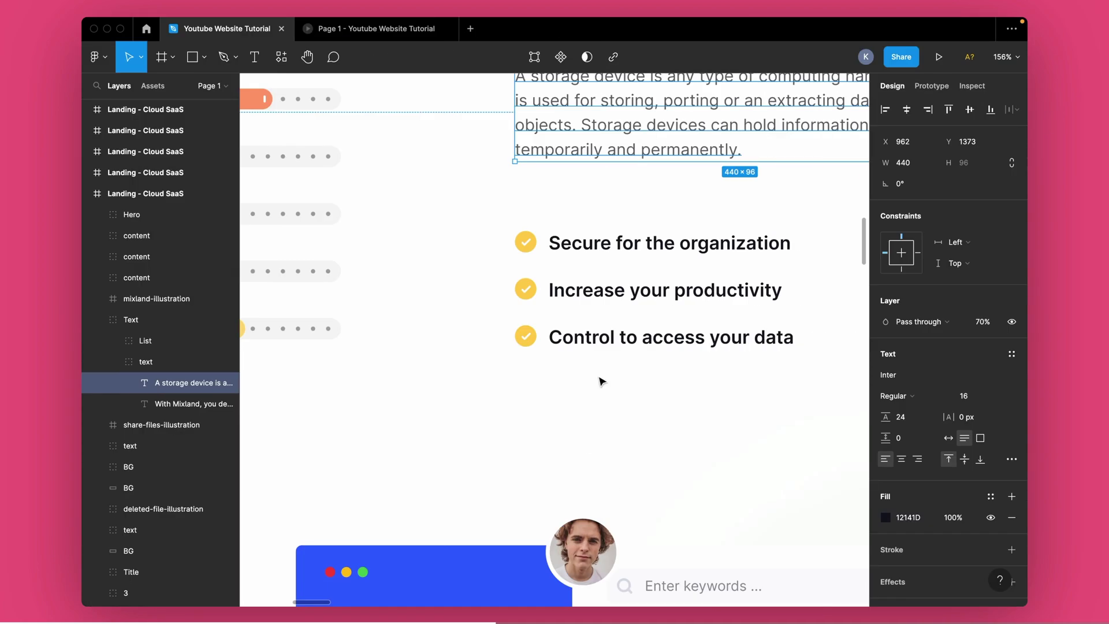
Check the tick icon's size in Figma, and set the checkmark image's width and height to 24 px in Webflow
{"action": "left_click", "coordinate": [554, 339]}
{"action": "double_click", "coordinate": [555, 339]}
{"action": "left_click", "coordinate": [526, 337]}
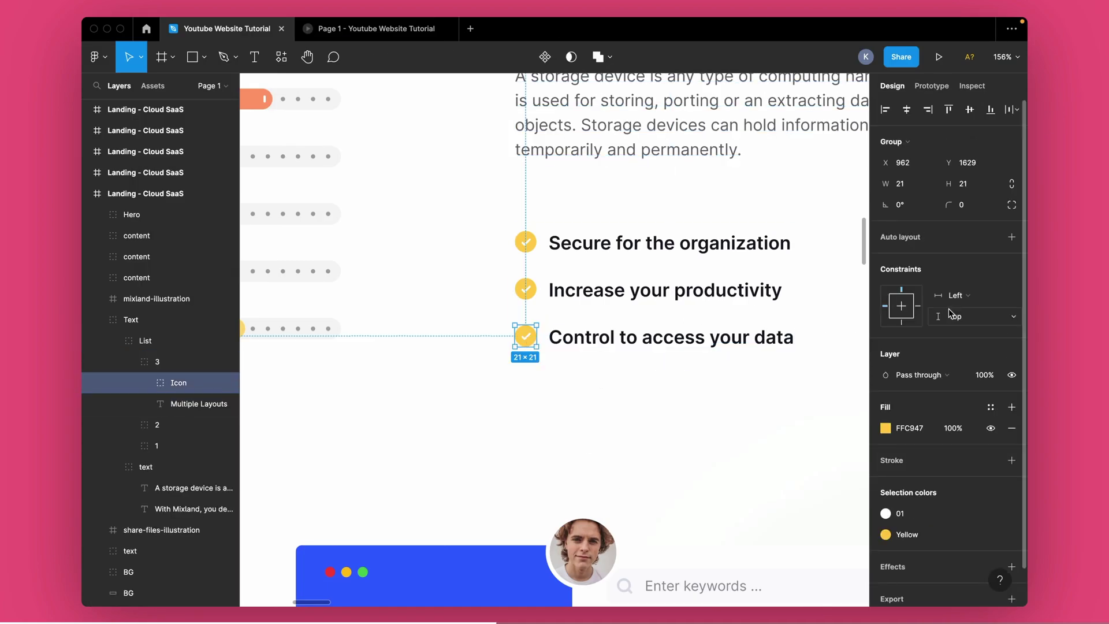
{"action": "key", "text": "super+Tab"}
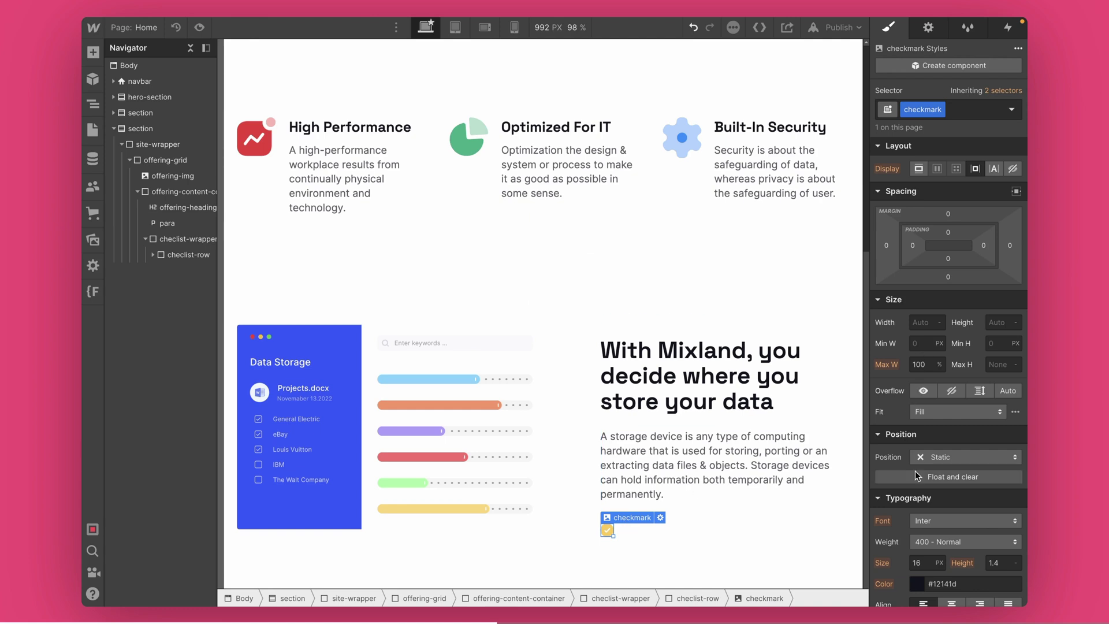
{"action": "left_click", "coordinate": [917, 322]}
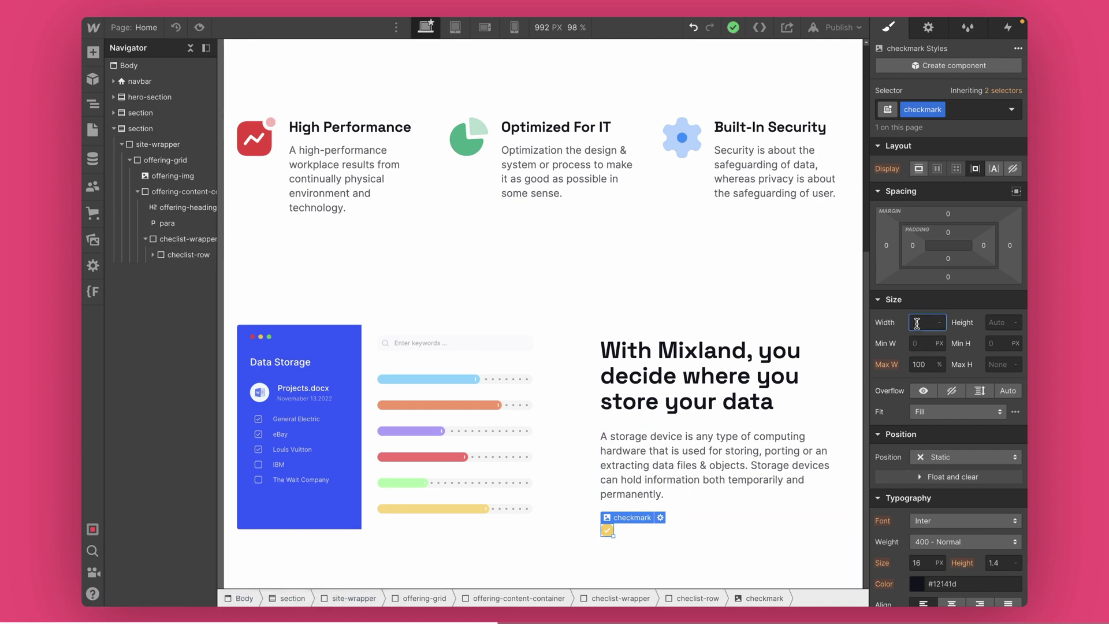
{"action": "key", "text": "Tab"}
{"action": "type", "text": "24"}
{"action": "key", "text": "Return"}
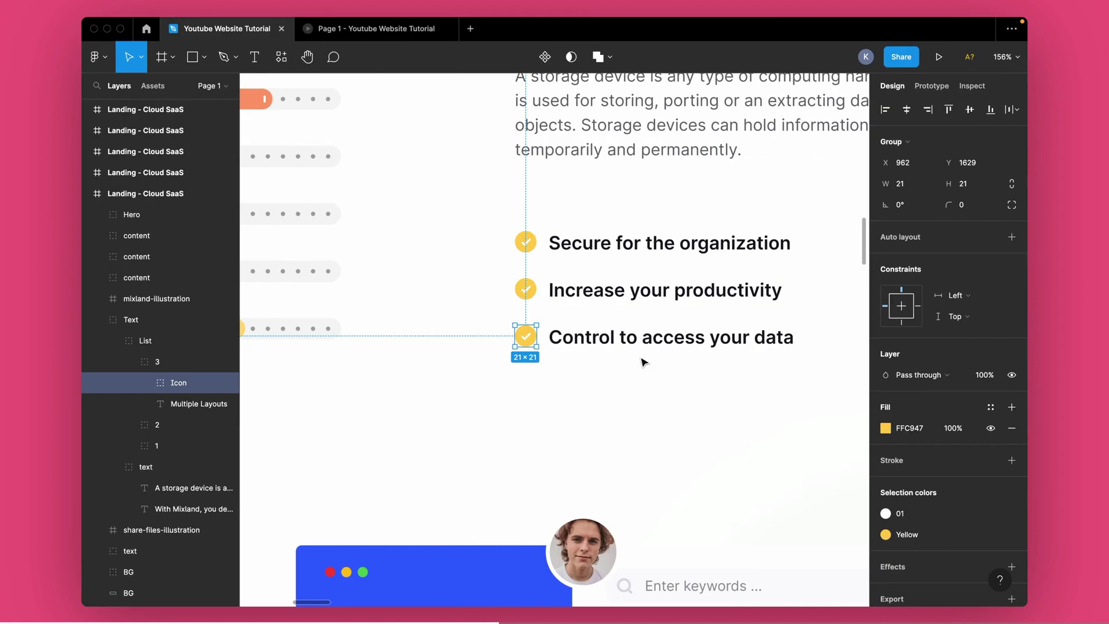
Check the checklist text style in Figma, add a paragraph after the checkmark in checlist-row, and assign it the new class checklist-text
{"action": "left_click", "coordinate": [629, 341]}
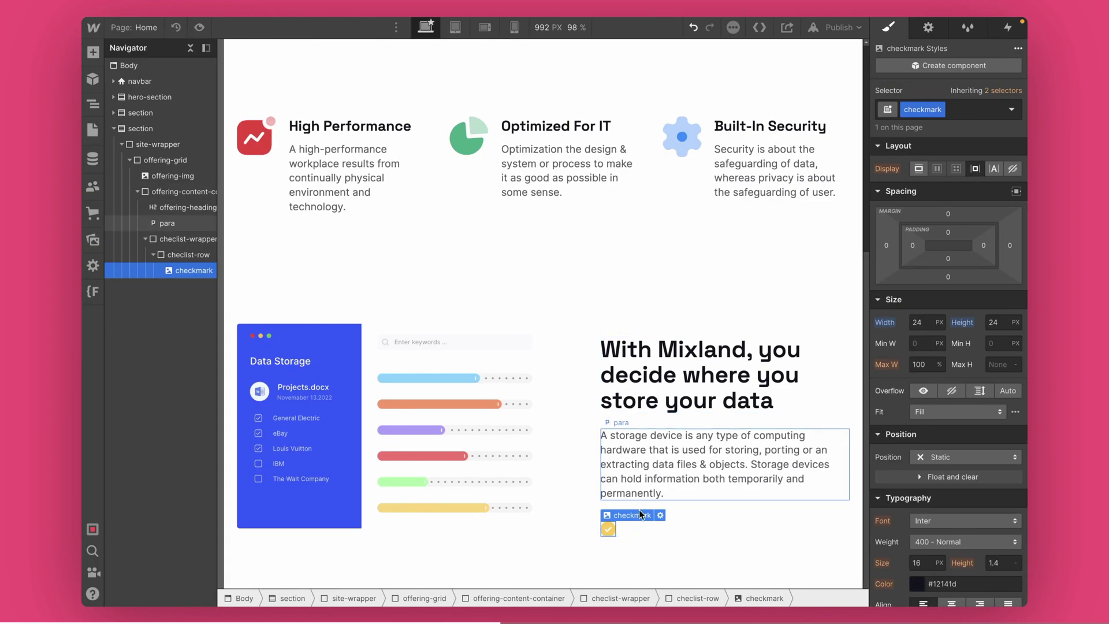
{"action": "left_click", "coordinate": [629, 527]}
{"action": "key", "text": "ctrl+e"}
{"action": "type", "text": "para"}
{"action": "key", "text": "Return"}
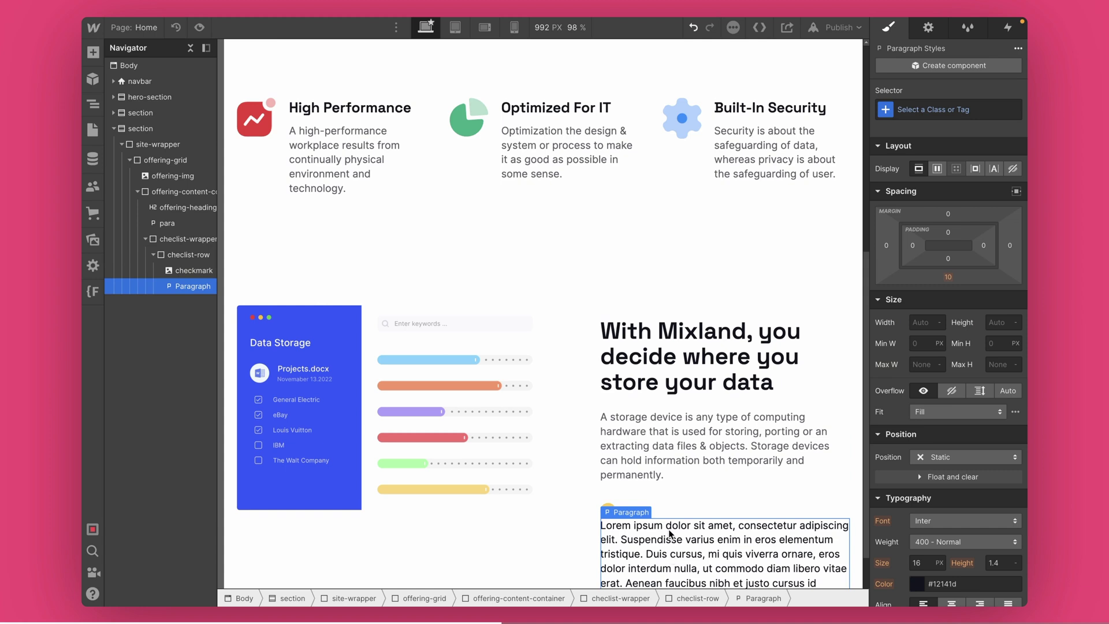
{"action": "left_click", "coordinate": [912, 110]}
{"action": "type", "text": "checklist-t"}
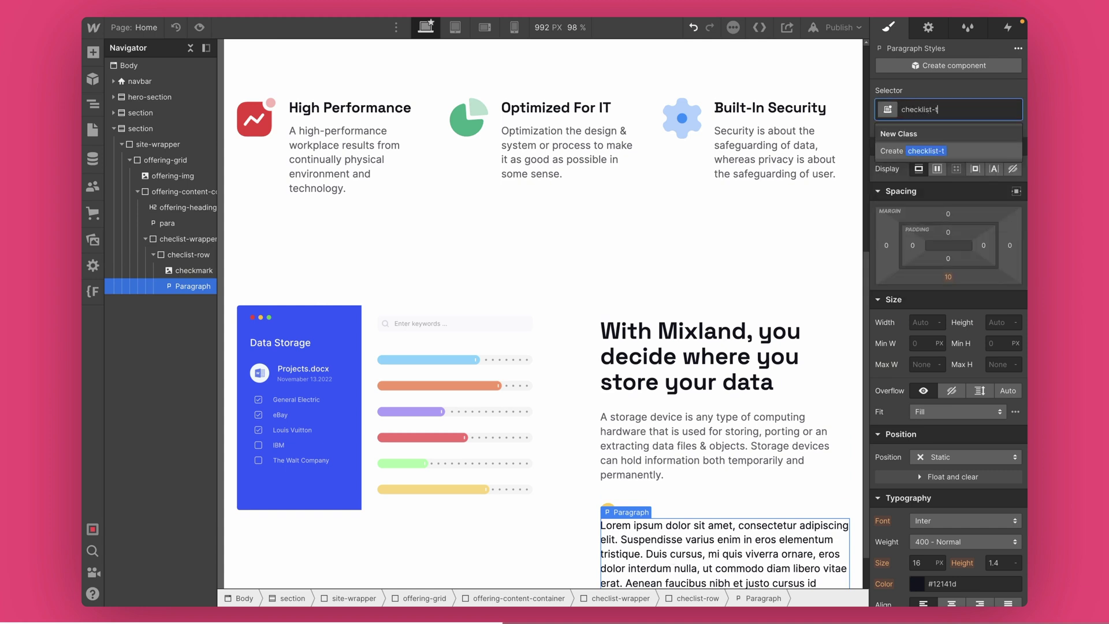
{"action": "type", "text": "ext"}
{"action": "key", "text": "Return"}
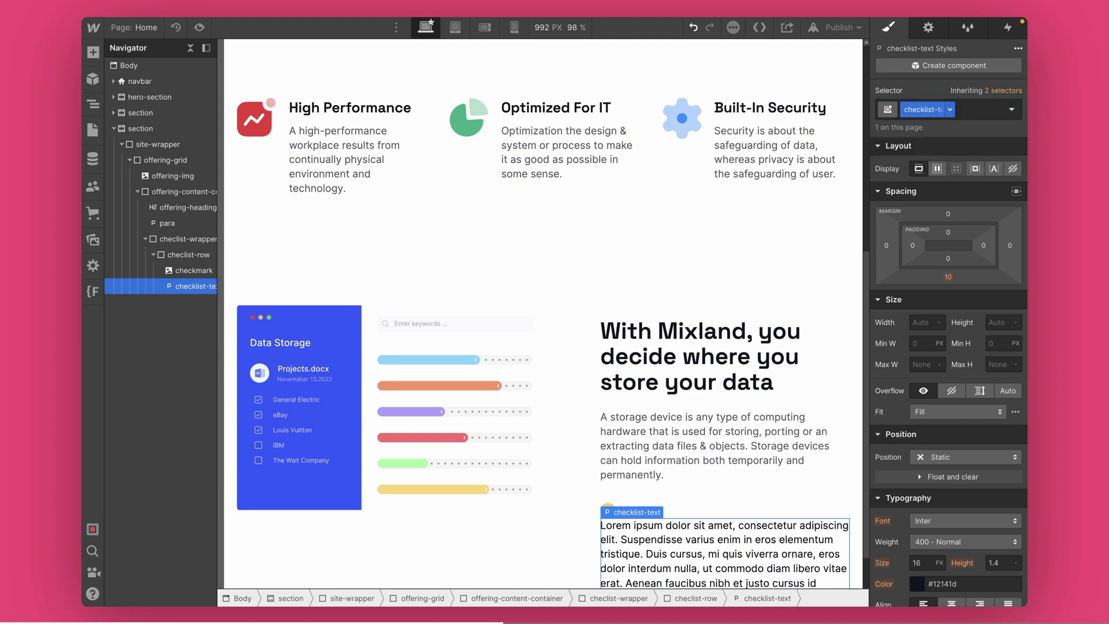
Style checklist-text with an 18 px font size and 600 - Semi Bold weight
{"action": "left_click", "coordinate": [919, 562]}
{"action": "type", "text": "18"}
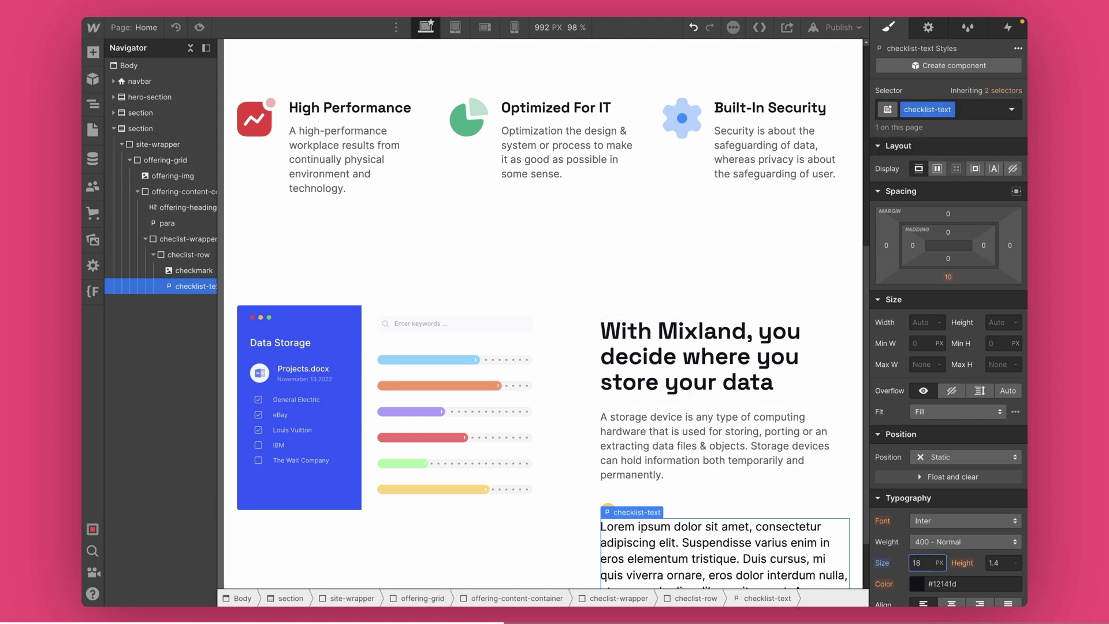
{"action": "left_click", "coordinate": [927, 541]}
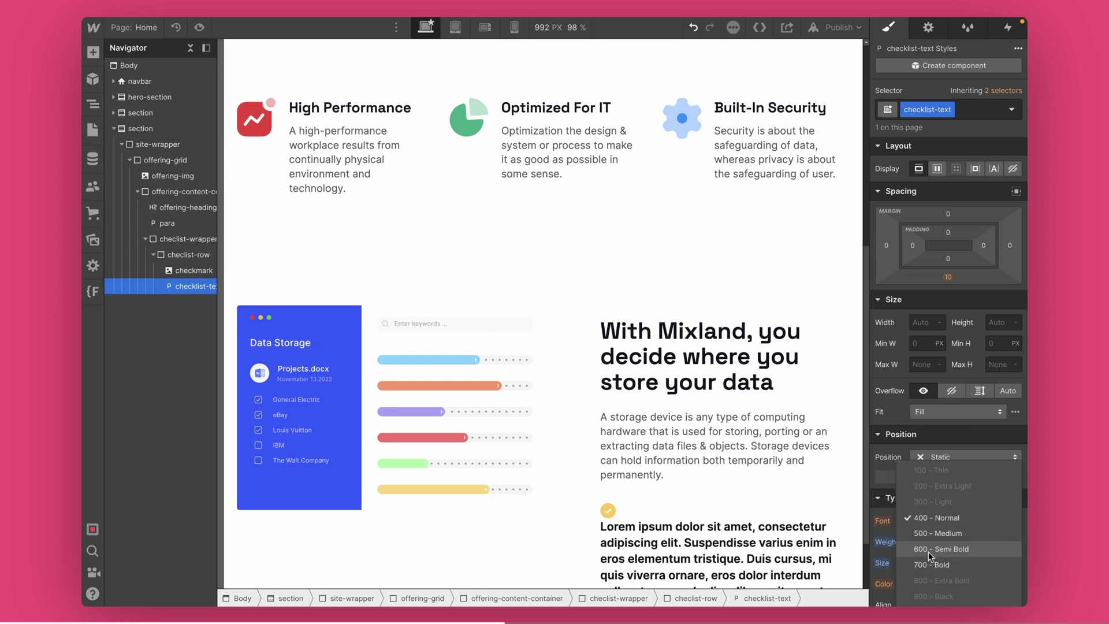
{"action": "left_click", "coordinate": [928, 549]}
Copy "Secure for the organization" from the first checklist item in Figma and use it as the checklist-text paragraph's content
{"action": "scroll", "coordinate": [696, 509], "scroll_direction": "down", "scroll_amount": 1}
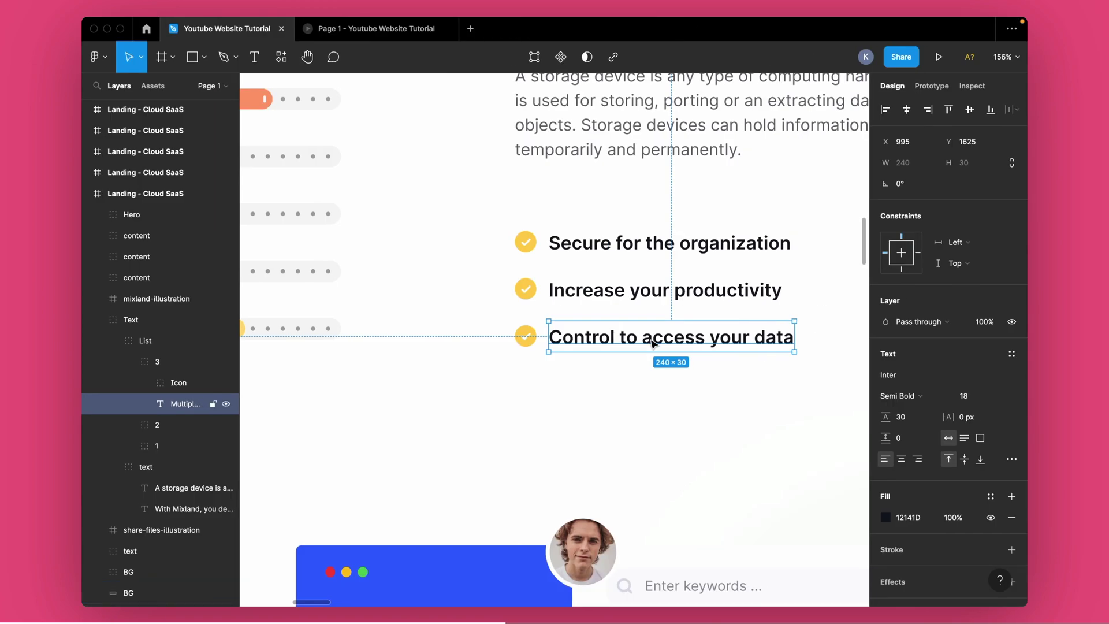
{"action": "left_click", "coordinate": [623, 247]}
{"action": "double_click", "coordinate": [605, 247]}
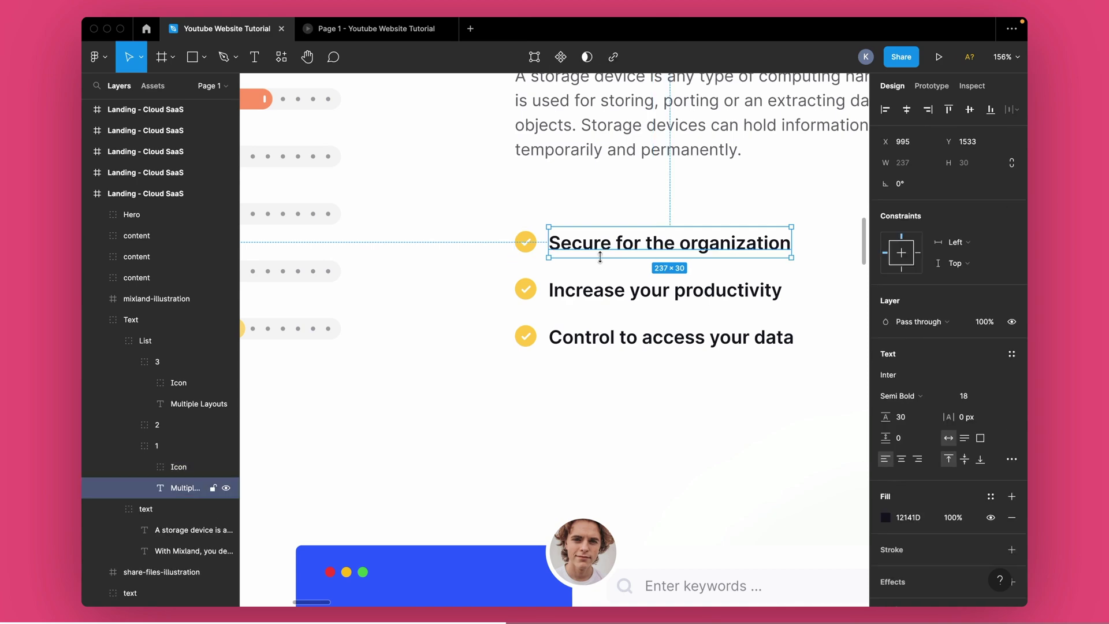
{"action": "key", "text": "super+c"}
{"action": "key", "text": "super+Tab"}
{"action": "key", "text": "super+v"}
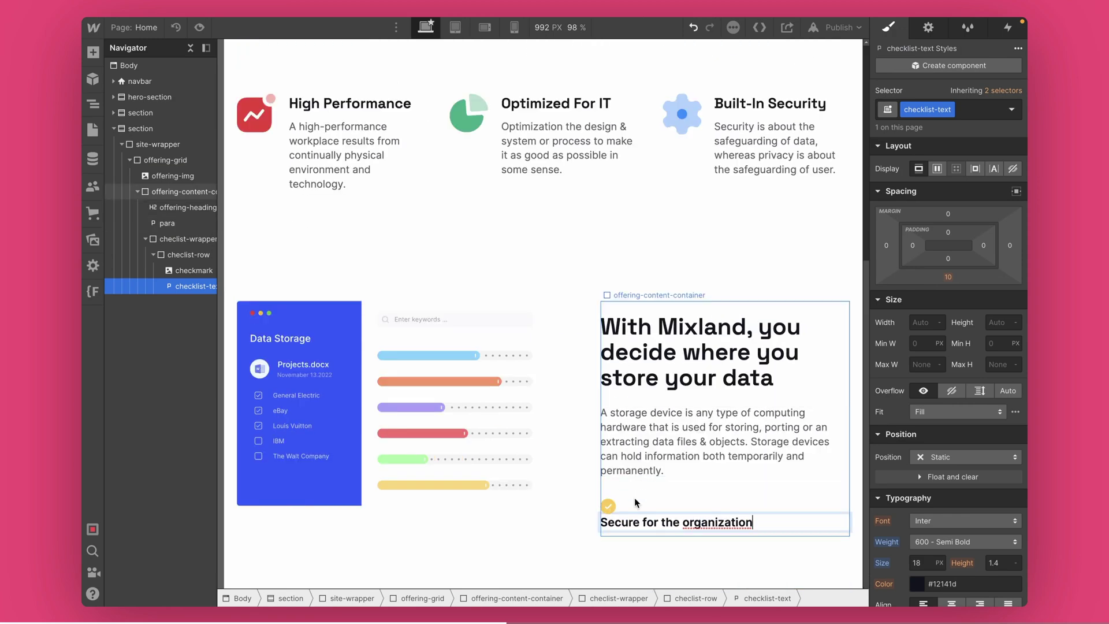
Lay out checlist-row as a horizontal flexbox with its children aligned to the center
{"action": "left_click", "coordinate": [707, 500]}
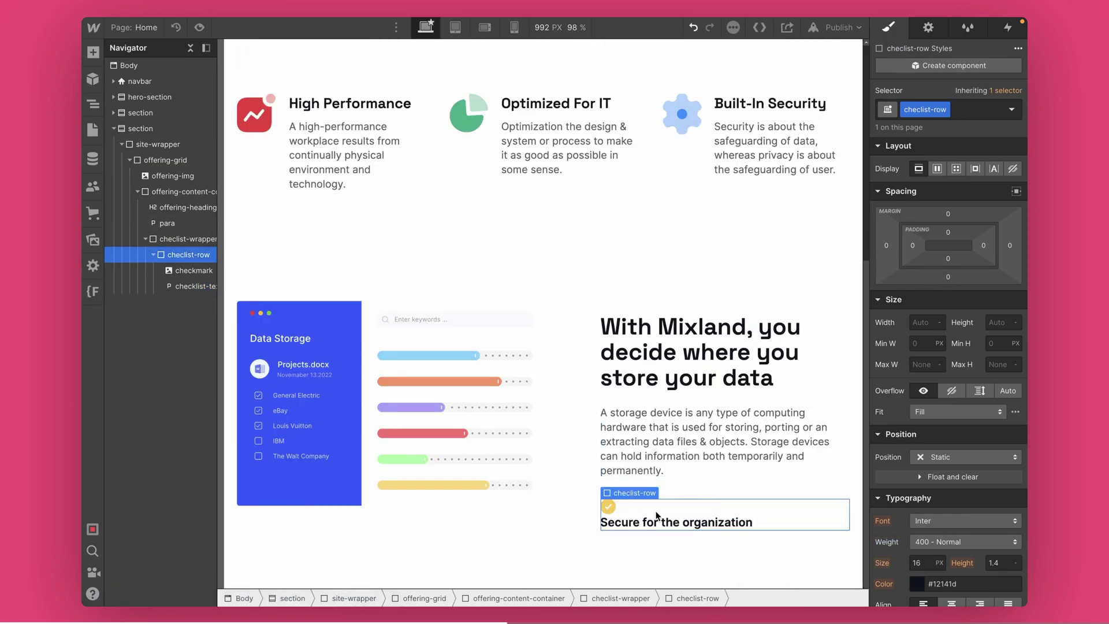
{"action": "left_click", "coordinate": [937, 168]}
{"action": "left_click", "coordinate": [943, 216]}
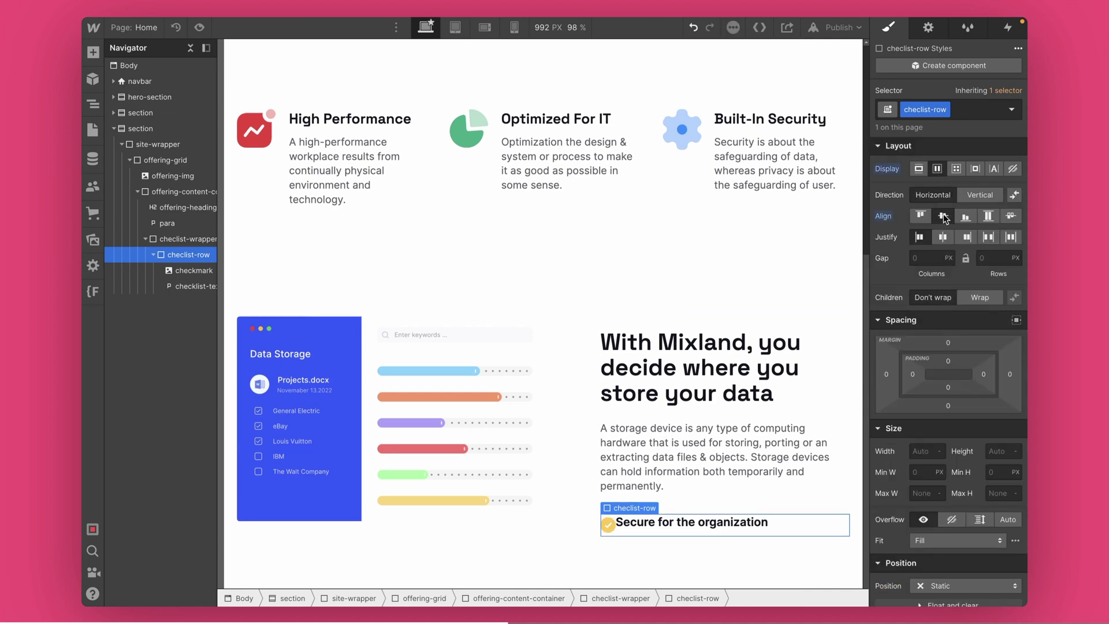
Remove the bottom margin of the checklist-text paragraph by setting it to 0
{"action": "left_click", "coordinate": [682, 522]}
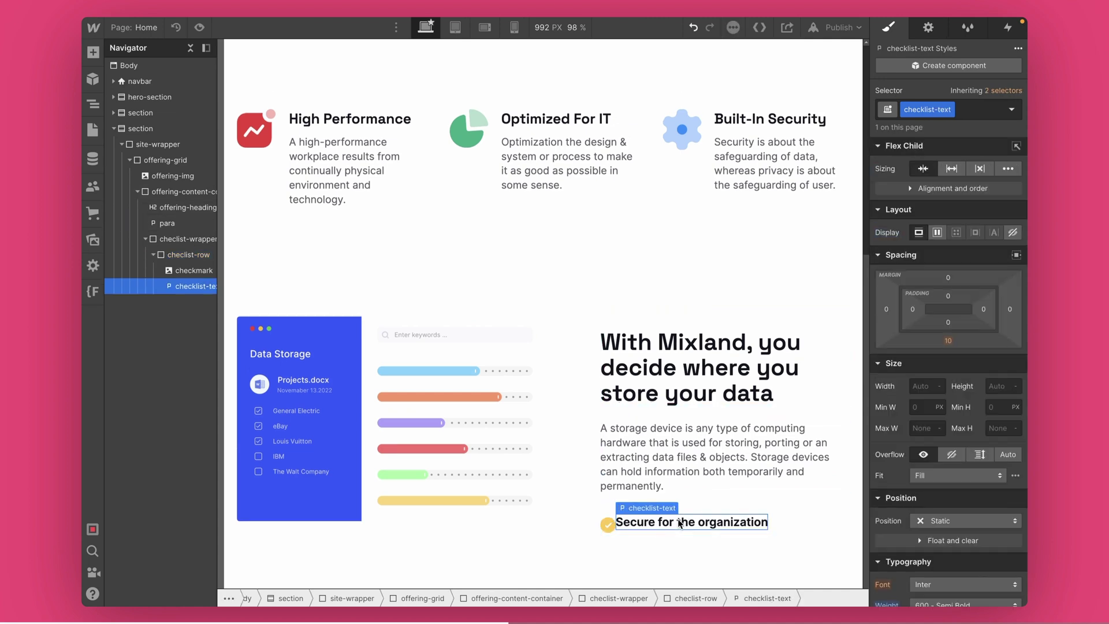
{"action": "left_click", "coordinate": [948, 341]}
{"action": "type", "text": "0"}
{"action": "key", "text": "Return"}
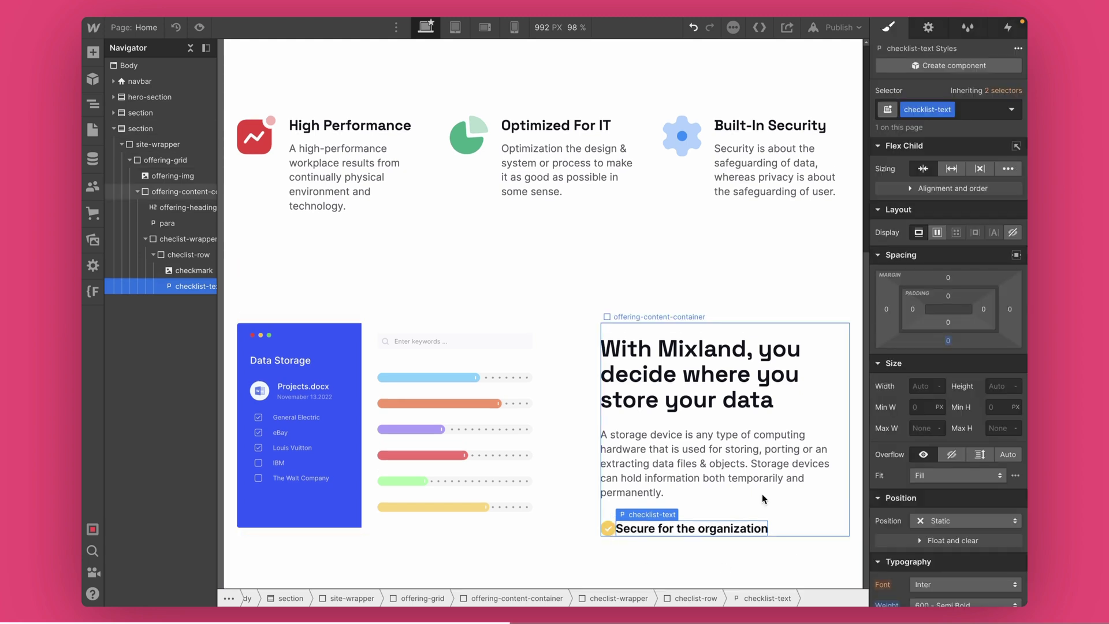
Give the checkmark image a 12 px right margin to separate it from the checklist text
{"action": "left_click", "coordinate": [609, 529]}
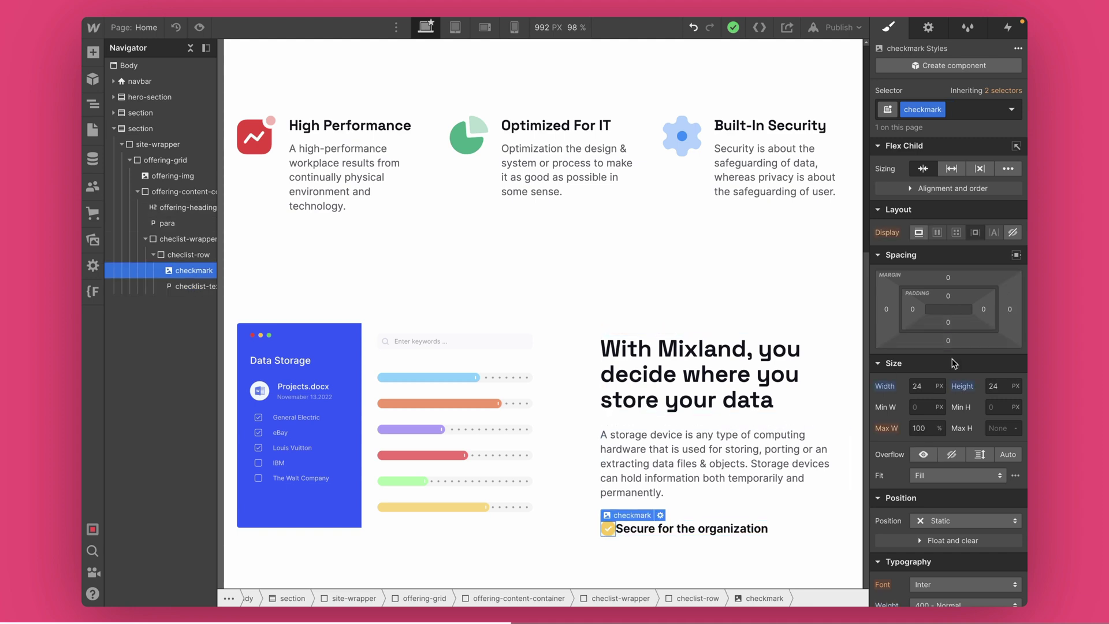
{"action": "scroll", "coordinate": [952, 362], "scroll_direction": "down", "scroll_amount": 4}
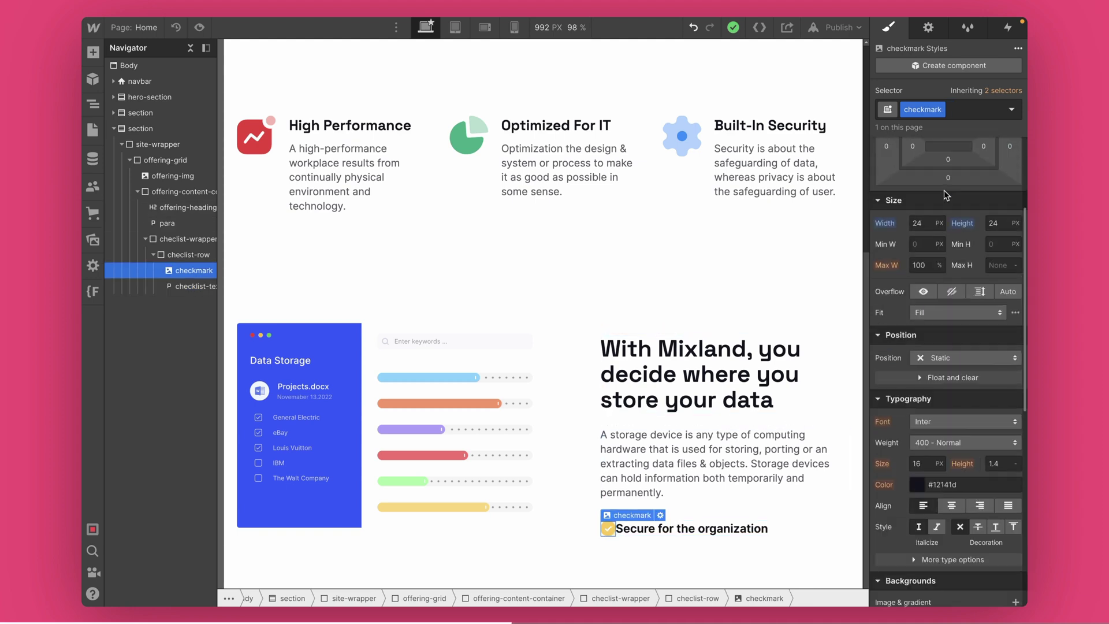
{"action": "scroll", "coordinate": [1007, 181], "scroll_direction": "up", "scroll_amount": 2}
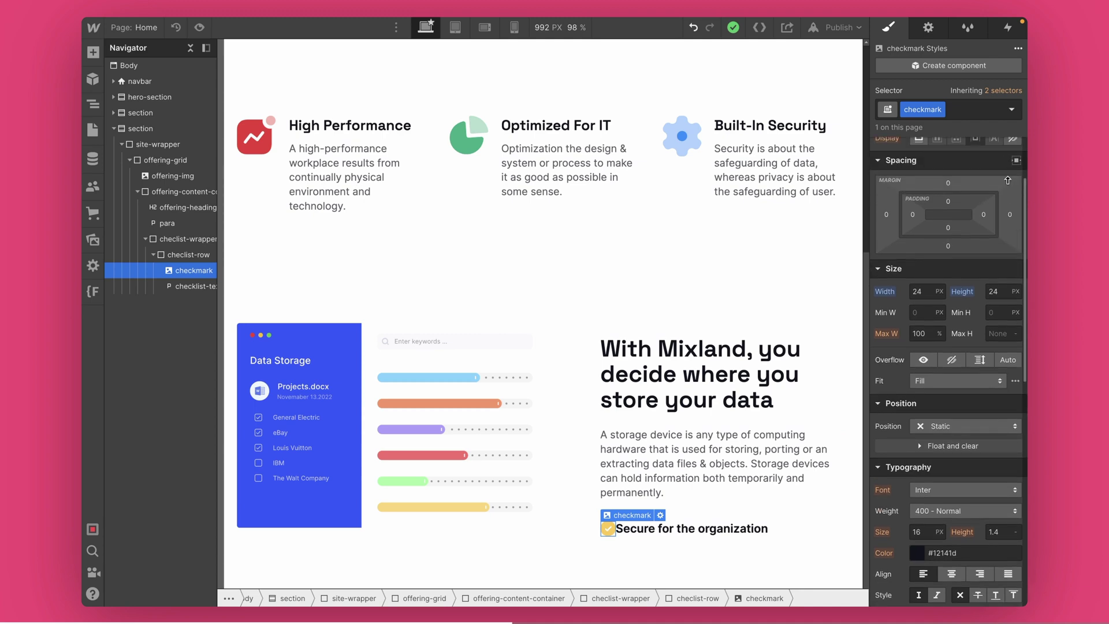
{"action": "left_click_drag", "start_coordinate": [1008, 185], "coordinate": [1017, 189]}
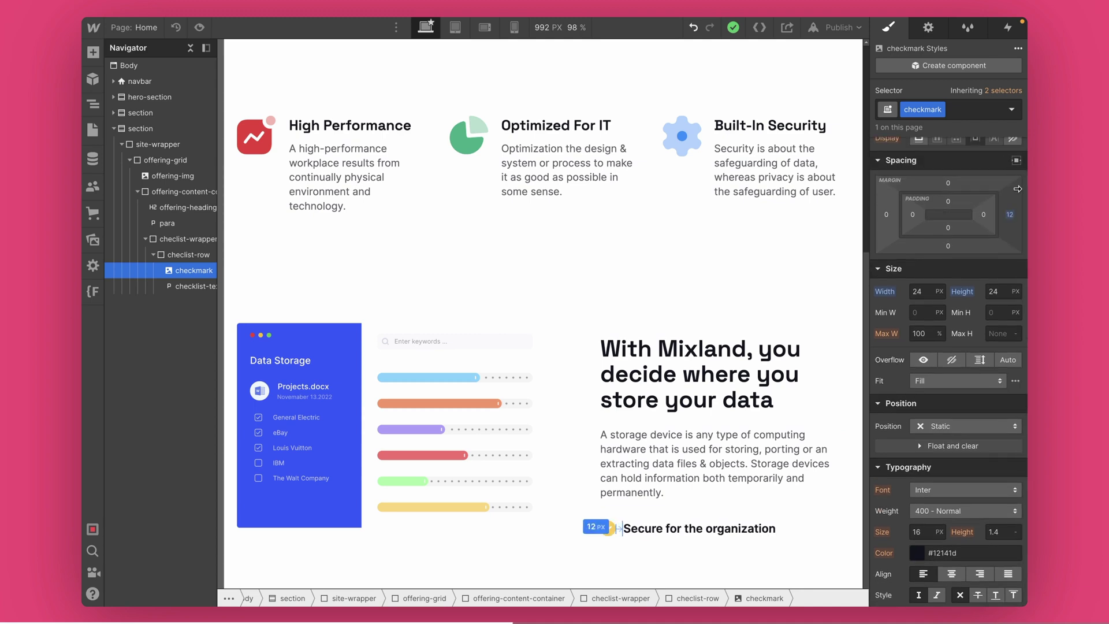
{"action": "left_click", "coordinate": [693, 444]}
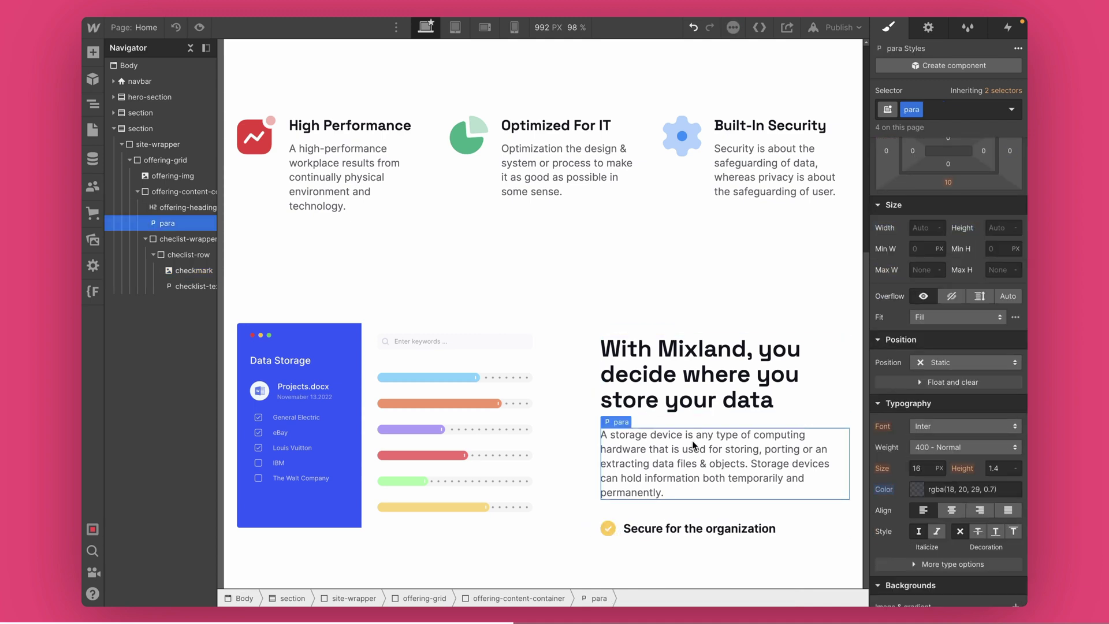
Try a line break before "organization" in the checklist text to test the row's alignment, and undo it
{"action": "left_click", "coordinate": [662, 528]}
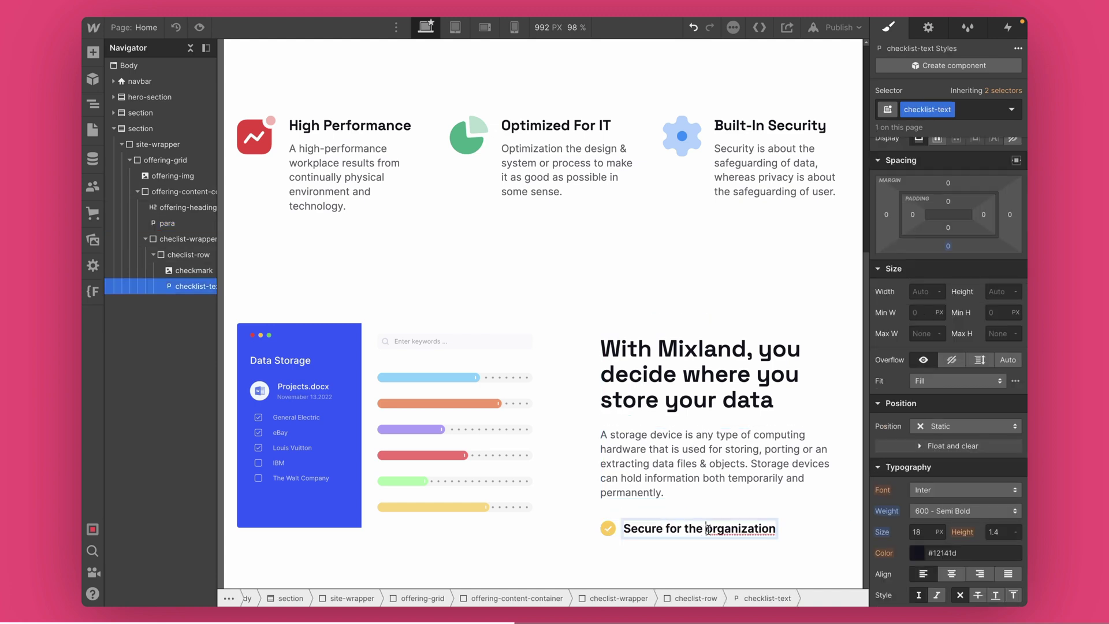
{"action": "key", "text": "shift+Return"}
{"action": "left_click", "coordinate": [737, 523]}
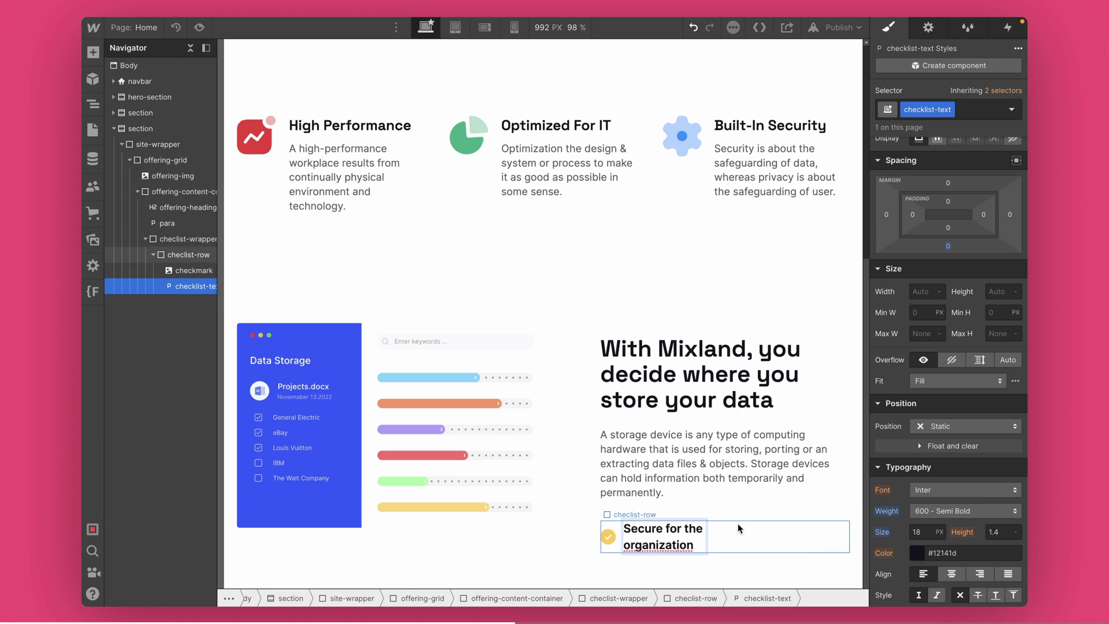
{"action": "key", "text": "ctrl+z"}
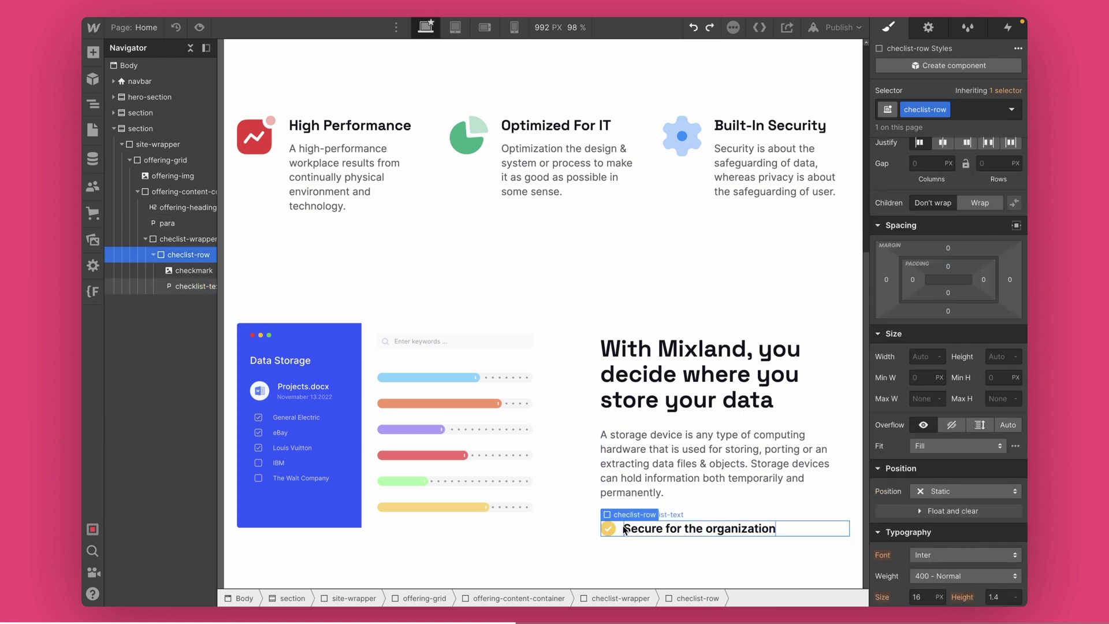
Duplicate checlist-row twice and replace the second row's text with "Increase your productivity" copied from Figma
{"action": "key", "text": "ctrl+d"}
{"action": "key", "text": "ctrl+d"}
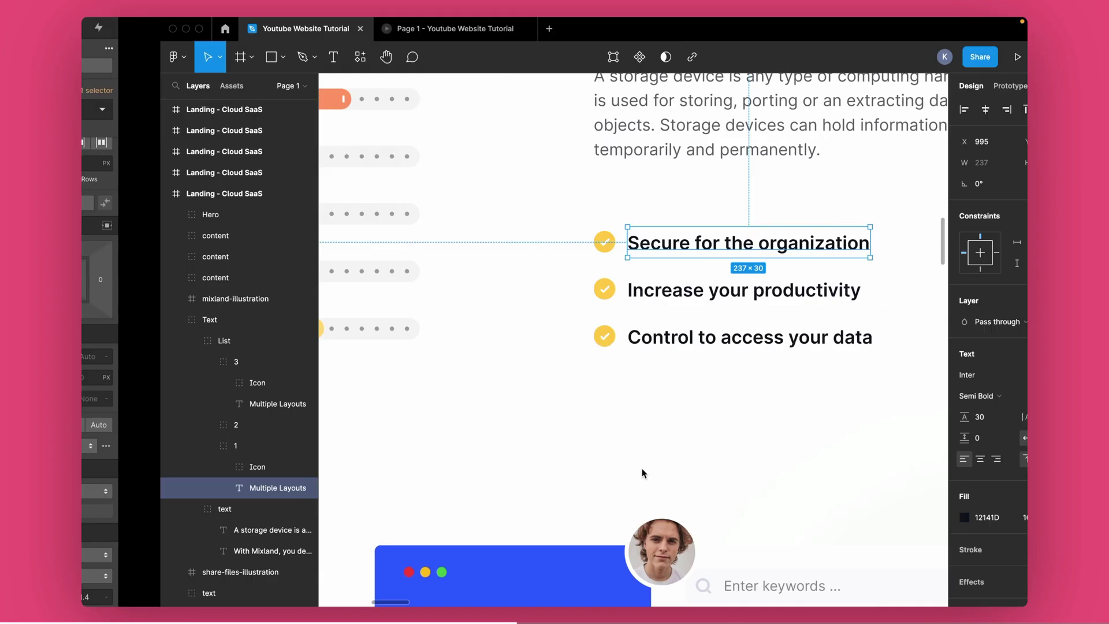
{"action": "left_click", "coordinate": [656, 287]}
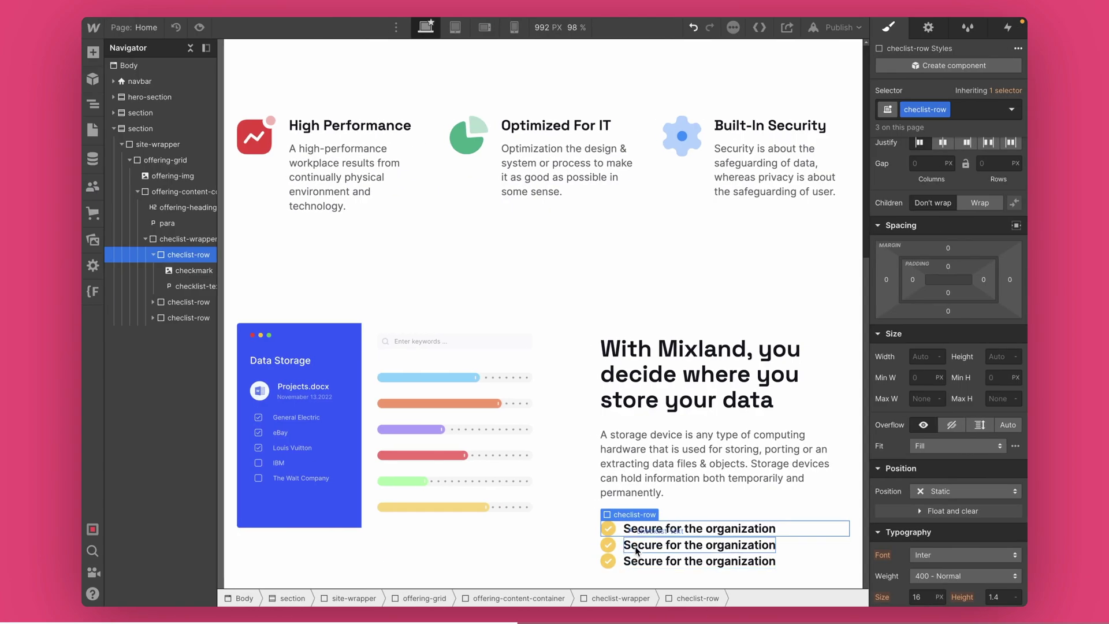
{"action": "double_click", "coordinate": [479, 544]}
{"action": "key", "text": "super+v"}
Copy "Control to access your data" from the Figma checklist and use it as the third checlist-row's text
{"action": "key", "text": "super+Tab"}
{"action": "left_click", "coordinate": [693, 341]}
{"action": "key", "text": "super+c"}
{"action": "key", "text": "super+Tab"}
{"action": "double_click", "coordinate": [652, 561]}
{"action": "key", "text": "super+v"}
{"action": "left_click", "coordinate": [623, 516]}
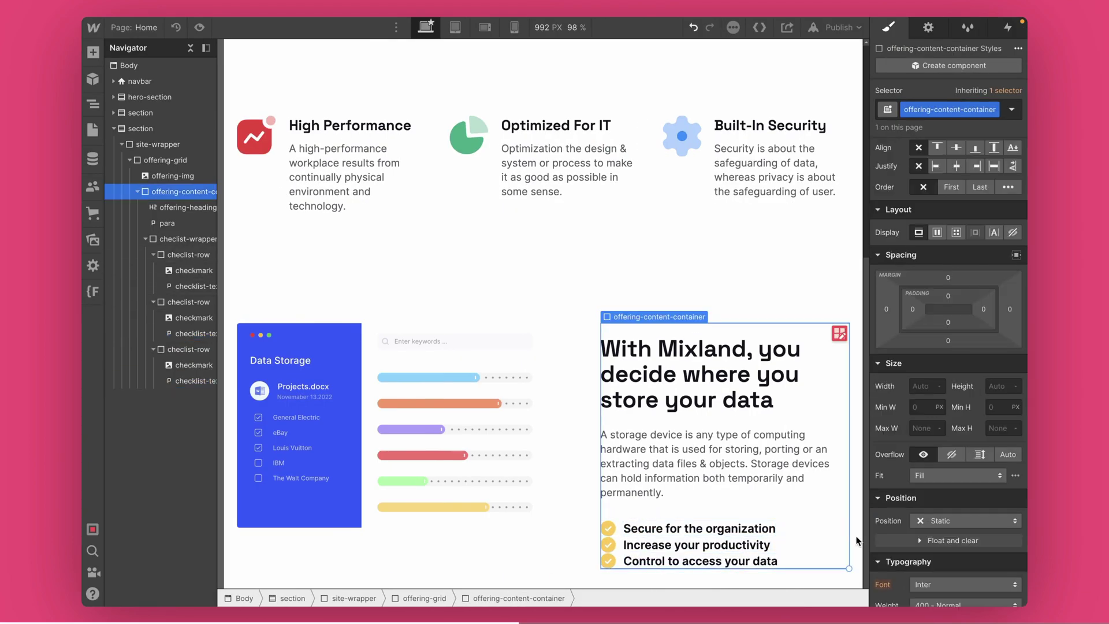
Turn checlist-wrapper into a grid and delete its second column so the checklist rows stack in one column
{"action": "left_click", "coordinate": [786, 541]}
{"action": "left_click", "coordinate": [162, 242]}
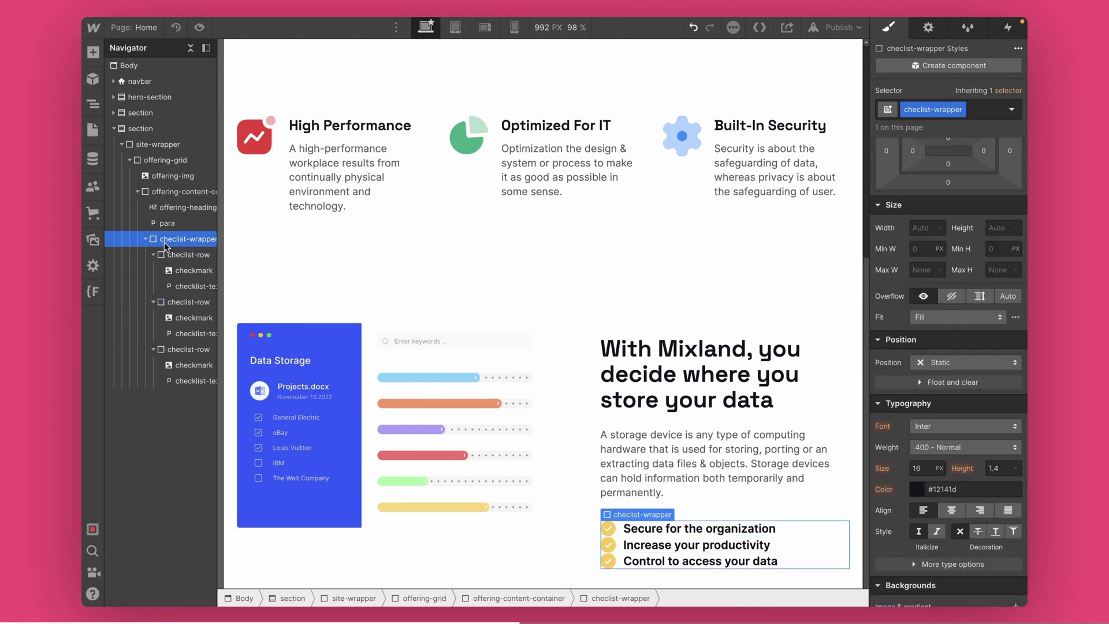
{"action": "scroll", "coordinate": [923, 231], "scroll_direction": "up", "scroll_amount": 2}
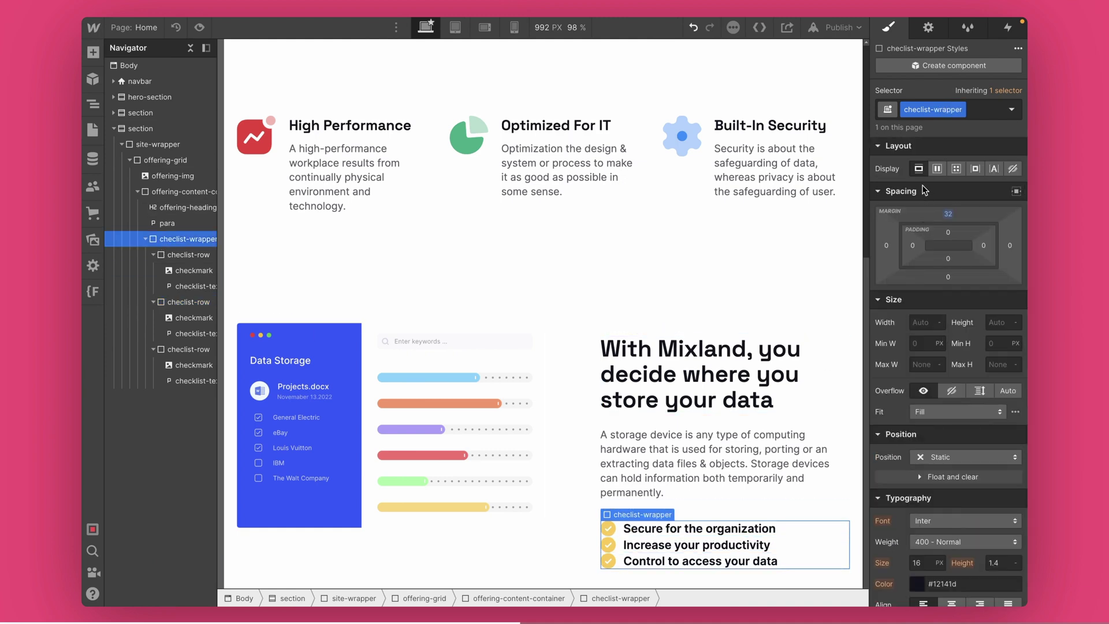
{"action": "left_click", "coordinate": [955, 168]}
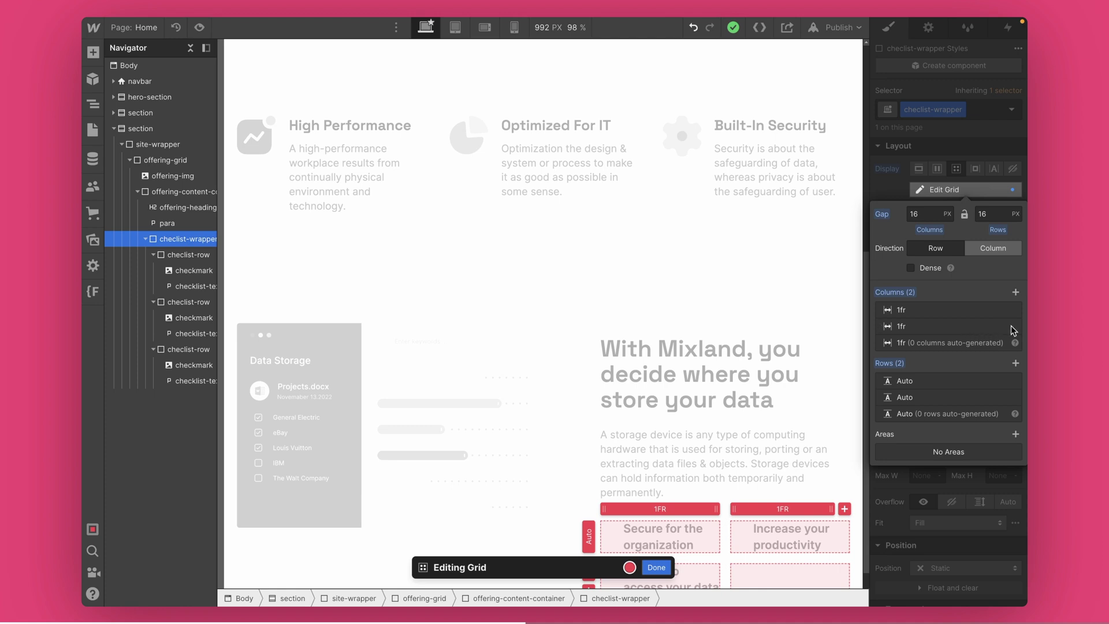
{"action": "left_click", "coordinate": [785, 510]}
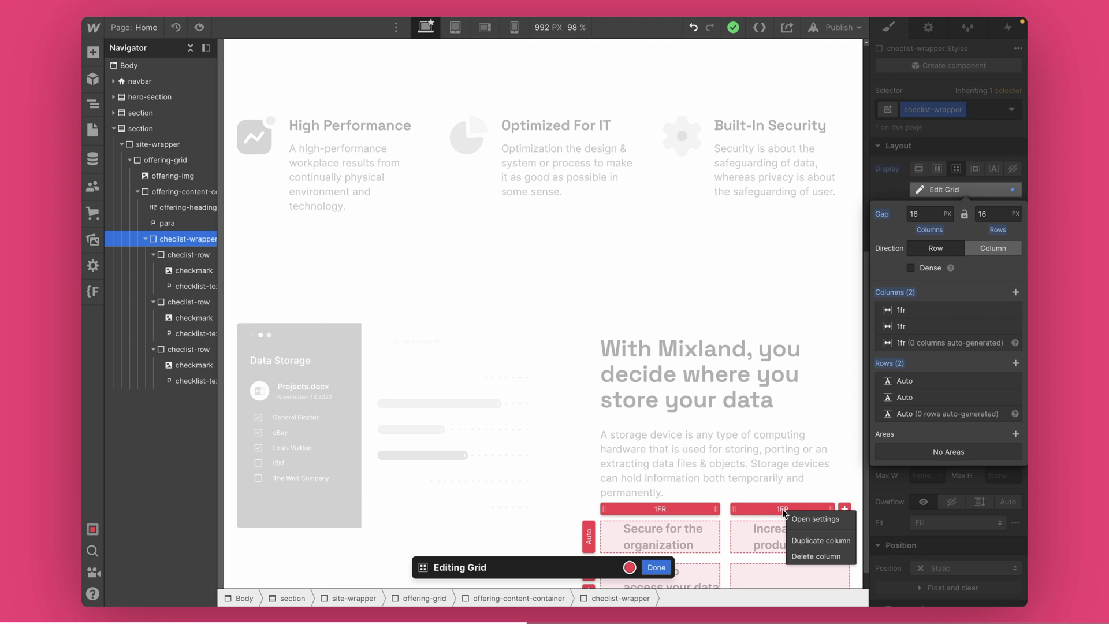
{"action": "left_click", "coordinate": [802, 556]}
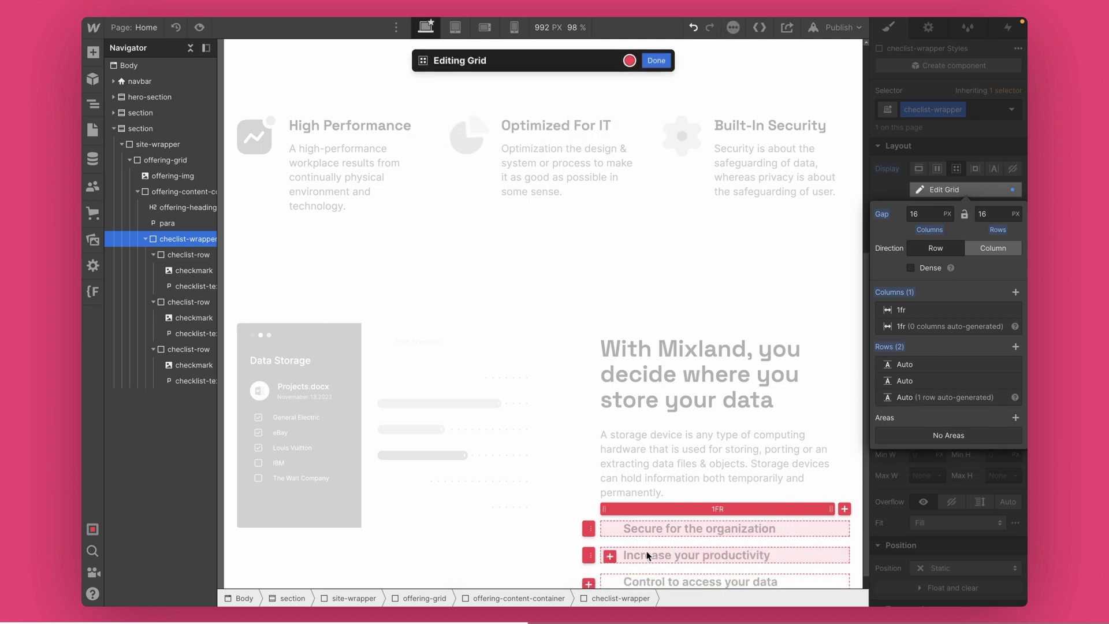
{"action": "left_click", "coordinate": [648, 56]}
{"action": "scroll", "coordinate": [673, 539], "scroll_direction": "down", "scroll_amount": 1}
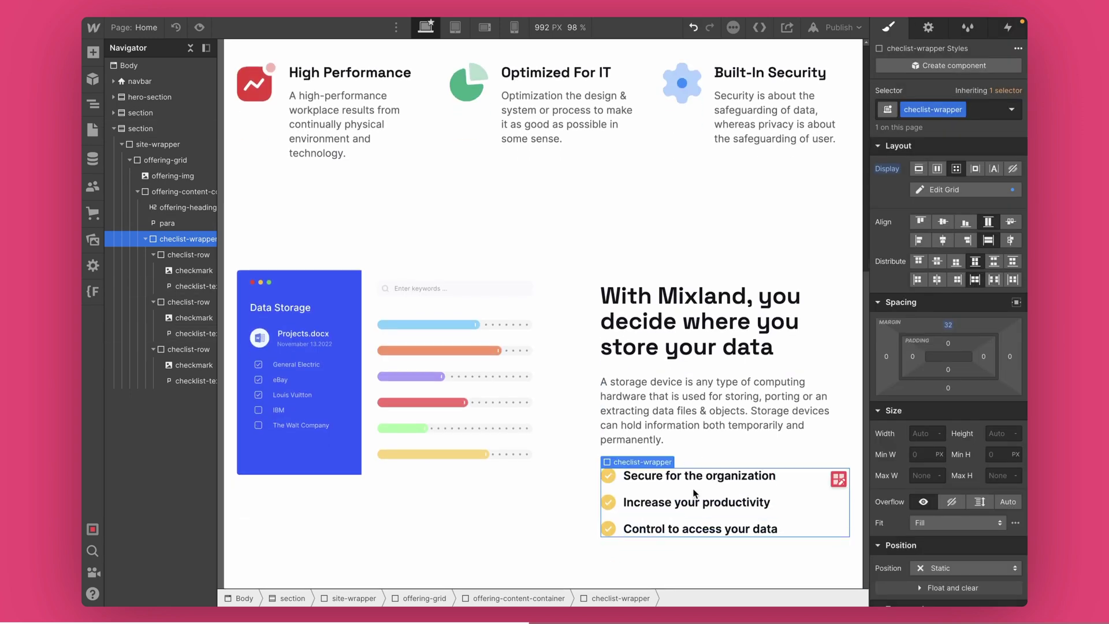
{"action": "left_click", "coordinate": [838, 478]}
{"action": "mouse_move", "coordinate": [650, 496]}
{"action": "left_mouse_down"}
{"action": "mouse_move", "coordinate": [650, 510]}
{"action": "mouse_move", "coordinate": [649, 491]}
{"action": "left_mouse_up"}
{"action": "left_click", "coordinate": [657, 566]}
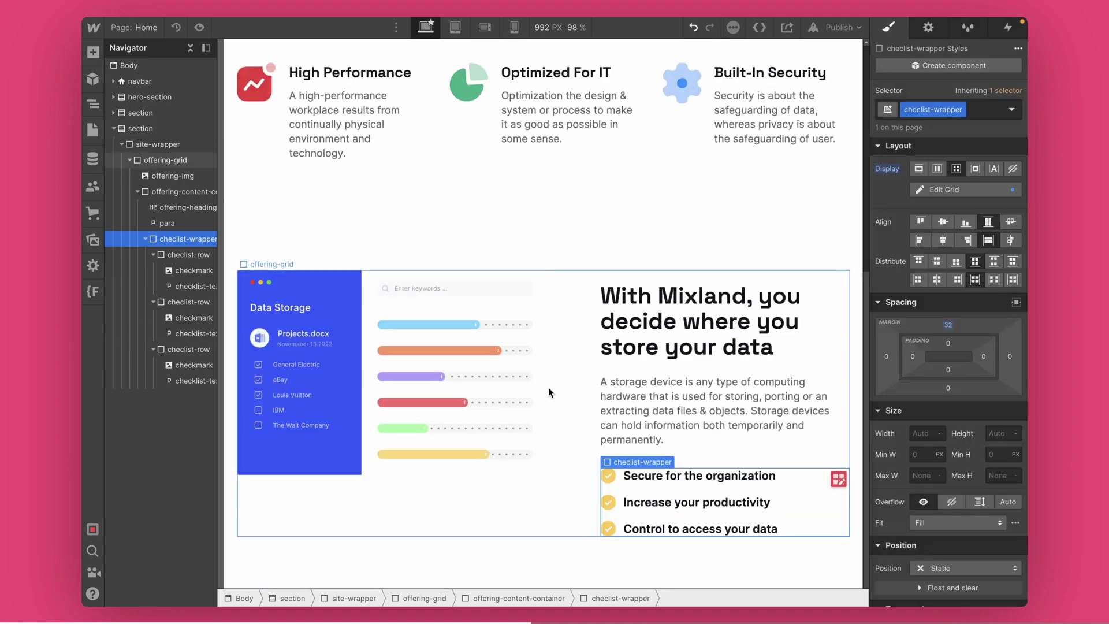
Preview the page at full width to check the data storage section and its checklist
{"action": "left_click", "coordinate": [199, 27]}
{"action": "scroll", "coordinate": [524, 412], "scroll_direction": "down", "scroll_amount": 1}
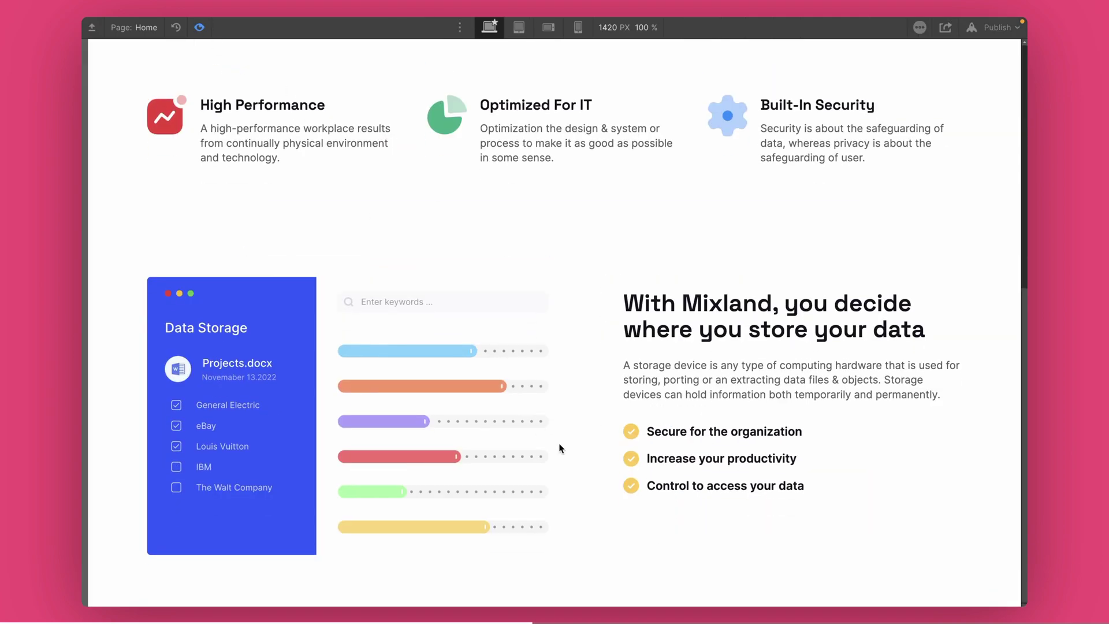
{"action": "left_click", "coordinate": [199, 27]}
Duplicate the whole data storage section directly below the original
{"action": "left_click", "coordinate": [460, 230]}
{"action": "left_click", "coordinate": [115, 129]}
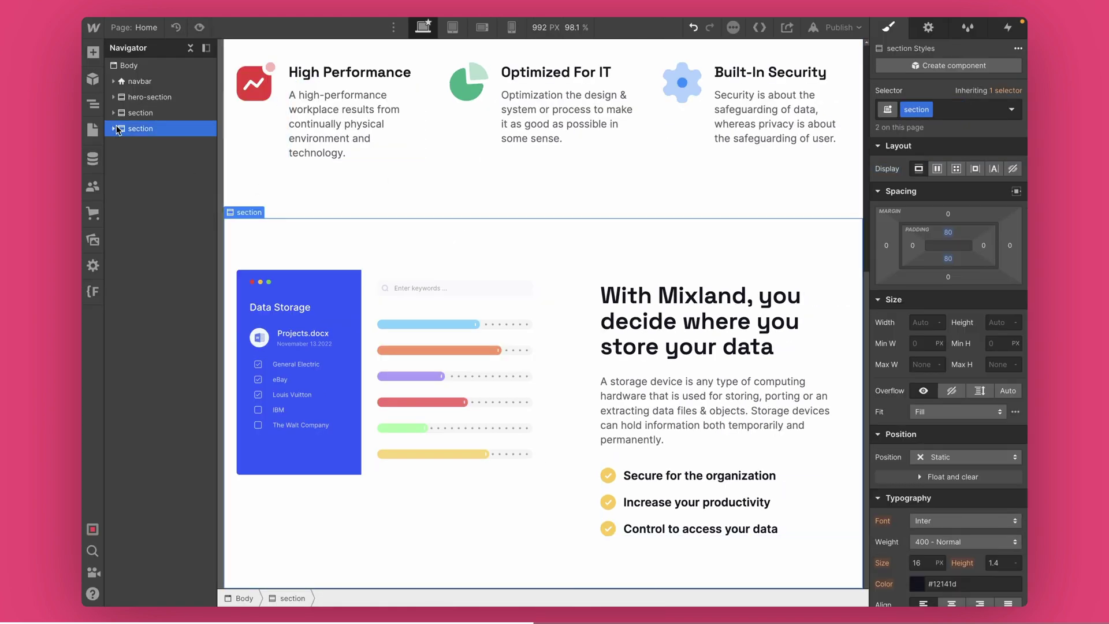
{"action": "key", "text": "ctrl+d"}
{"action": "scroll", "coordinate": [494, 312], "scroll_direction": "down", "scroll_amount": 12}
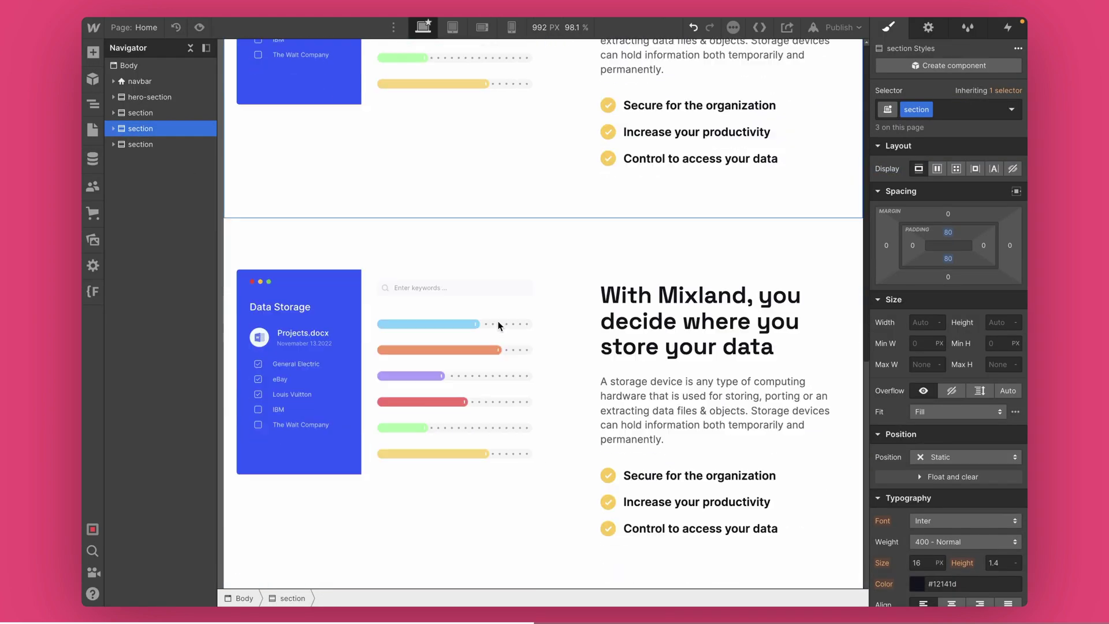
Move offering-content-container ahead of offering-img inside the duplicated section's offering-grid
{"action": "left_click", "coordinate": [563, 297]}
{"action": "left_click", "coordinate": [179, 207]}
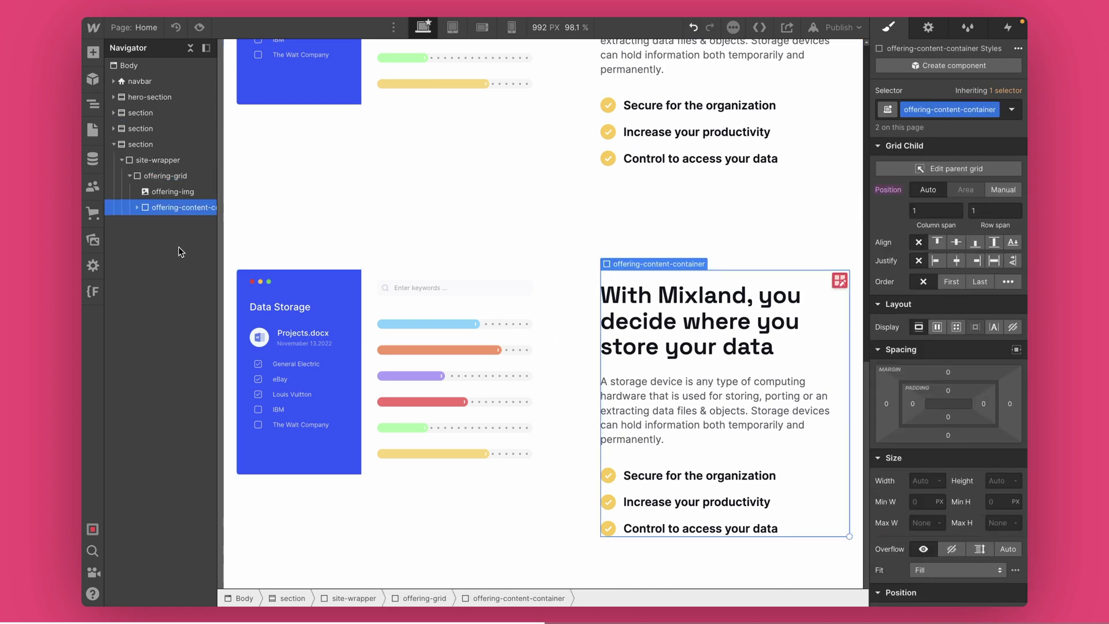
{"action": "left_click_drag", "start_coordinate": [165, 210], "coordinate": [162, 195]}
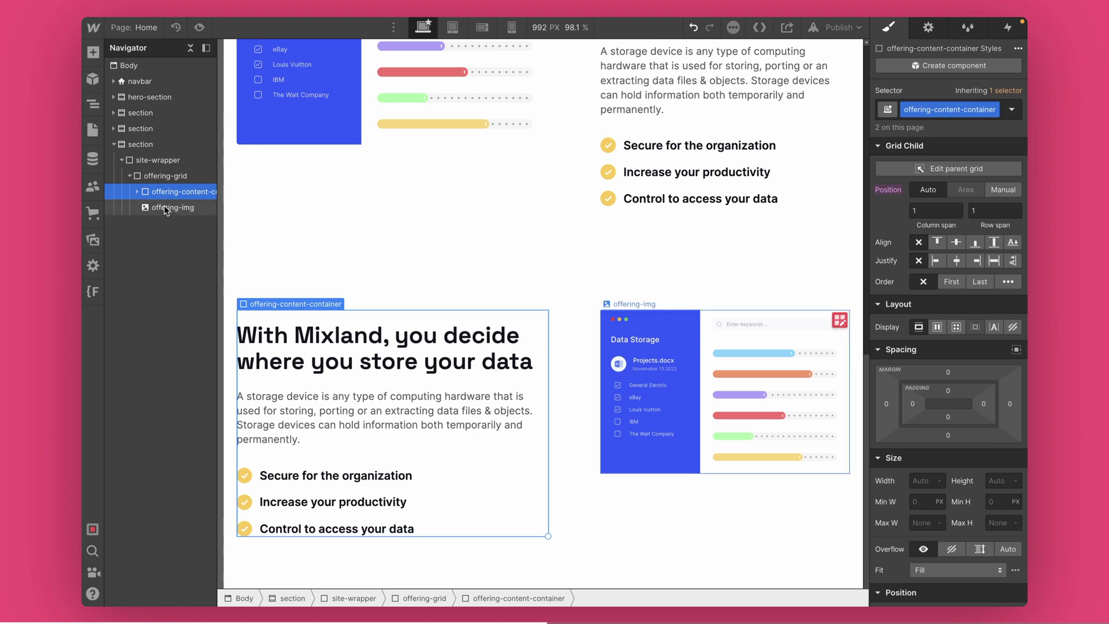
Examine the duplicated offering-grid's column settings against the "Share files as needed" section in the Figma design
{"action": "left_click", "coordinate": [163, 178]}
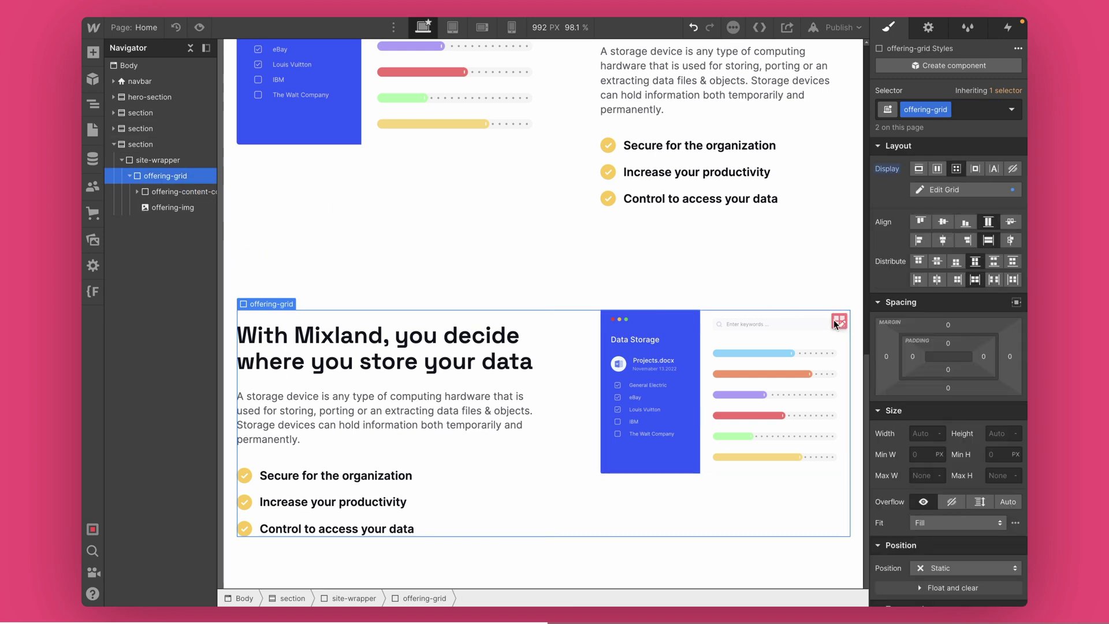
{"action": "left_click", "coordinate": [835, 321]}
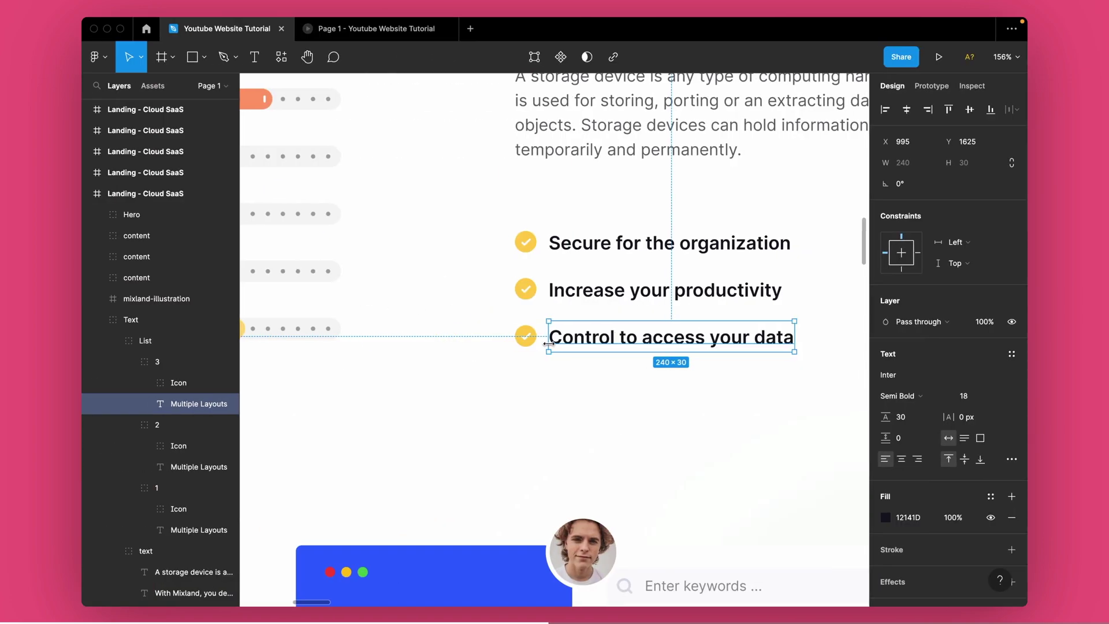
{"action": "scroll", "coordinate": [548, 344], "scroll_direction": "down", "scroll_amount": 5}
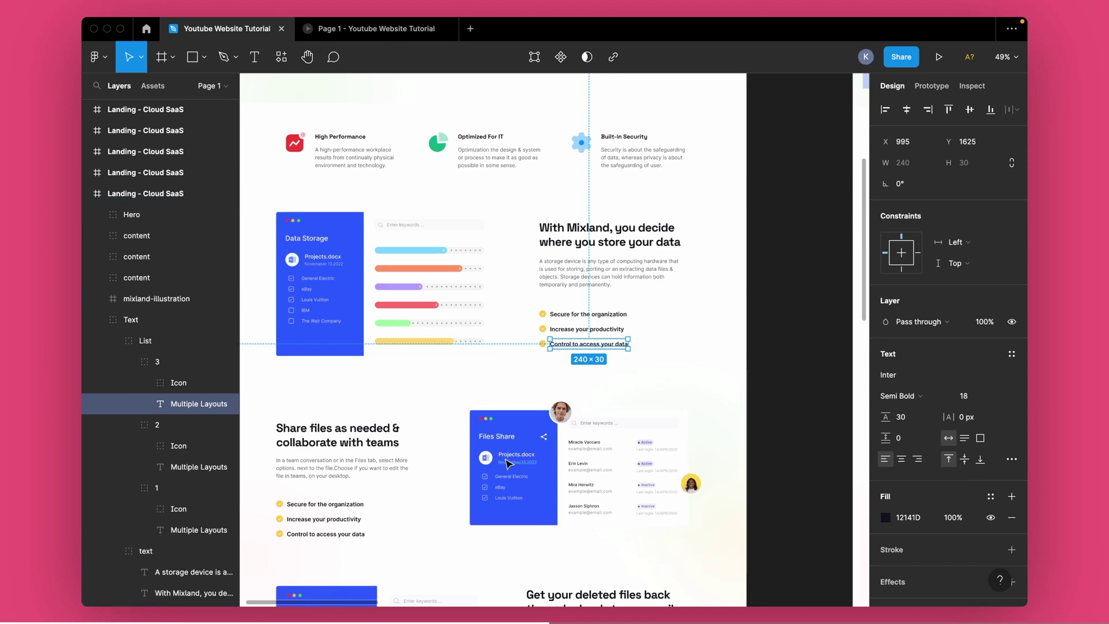
{"action": "scroll", "coordinate": [508, 456], "scroll_direction": "up", "scroll_amount": 3}
{"action": "scroll", "coordinate": [445, 458], "scroll_direction": "up", "scroll_amount": 2}
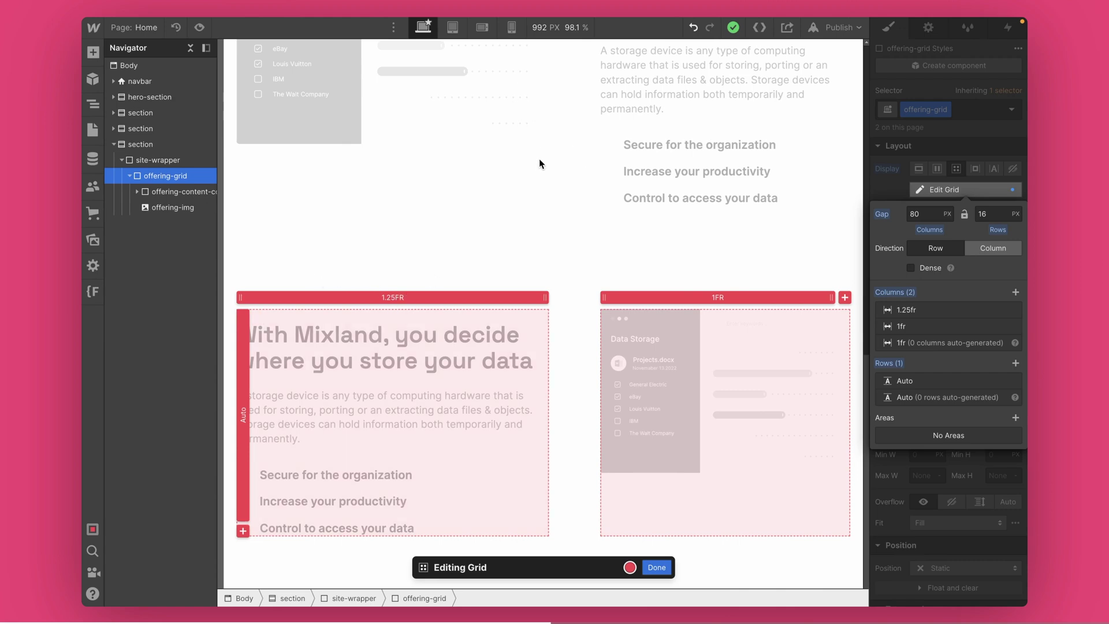
{"action": "scroll", "coordinate": [539, 159], "scroll_direction": "up", "scroll_amount": 4}
{"action": "scroll", "coordinate": [554, 281], "scroll_direction": "down", "scroll_amount": 3}
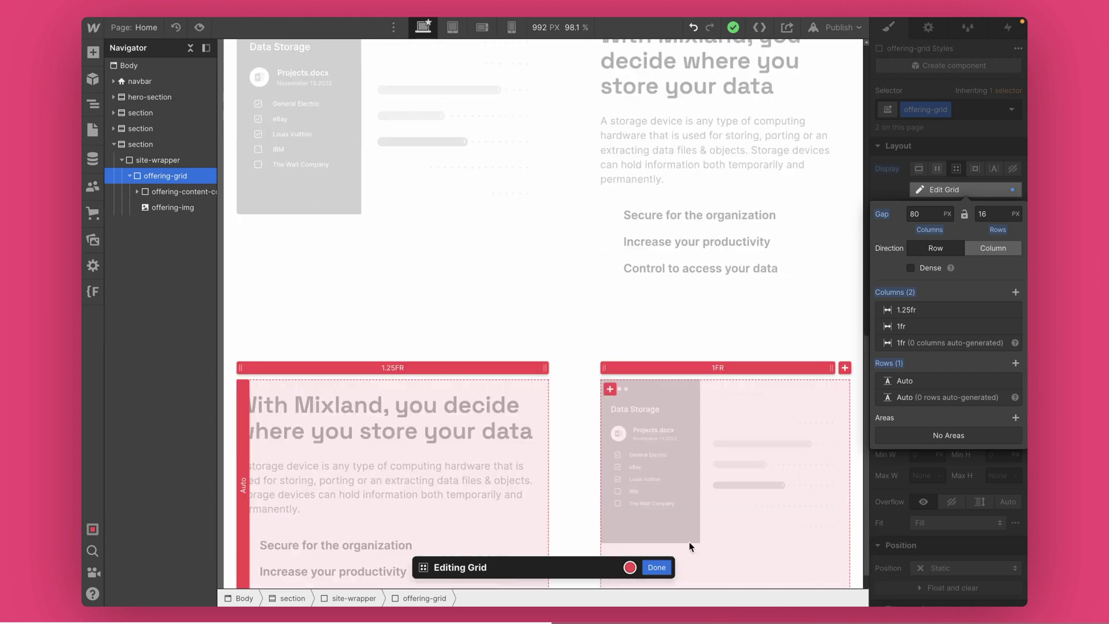
{"action": "left_click", "coordinate": [654, 567]}
{"action": "scroll", "coordinate": [569, 384], "scroll_direction": "down", "scroll_amount": 1}
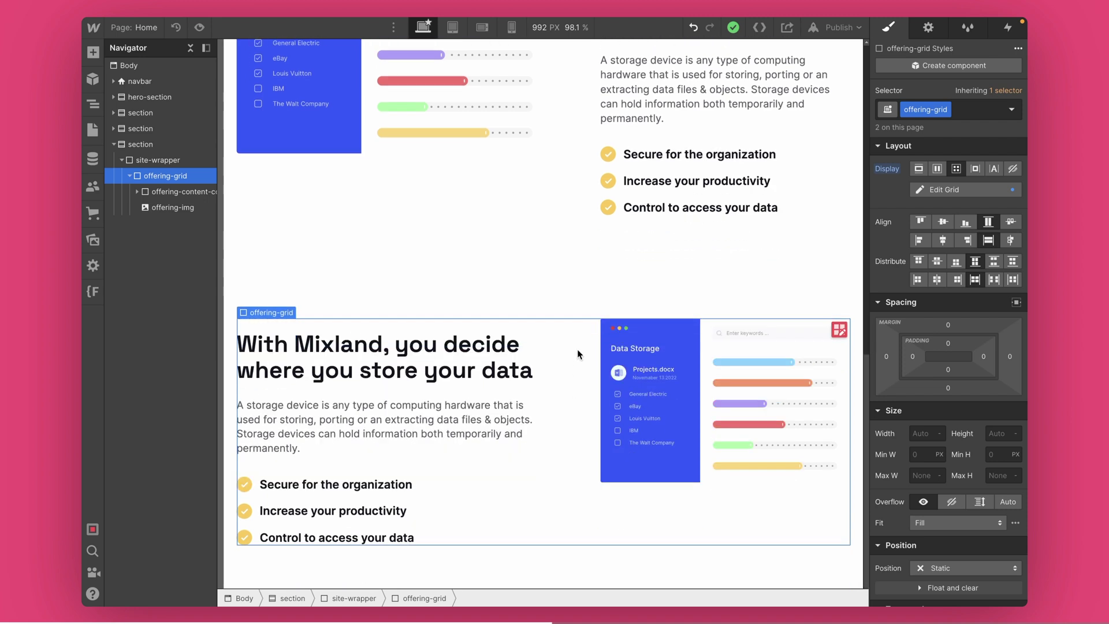
Add the combo class reverse to the duplicated section's offering-grid
{"action": "left_click", "coordinate": [984, 115]}
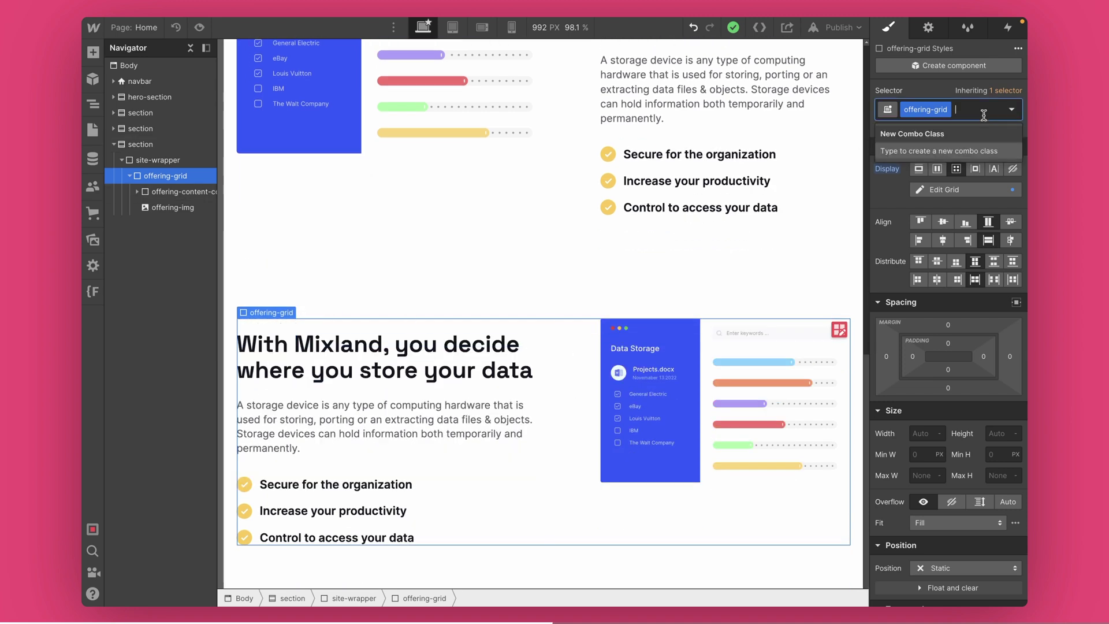
{"action": "type", "text": "reverse"}
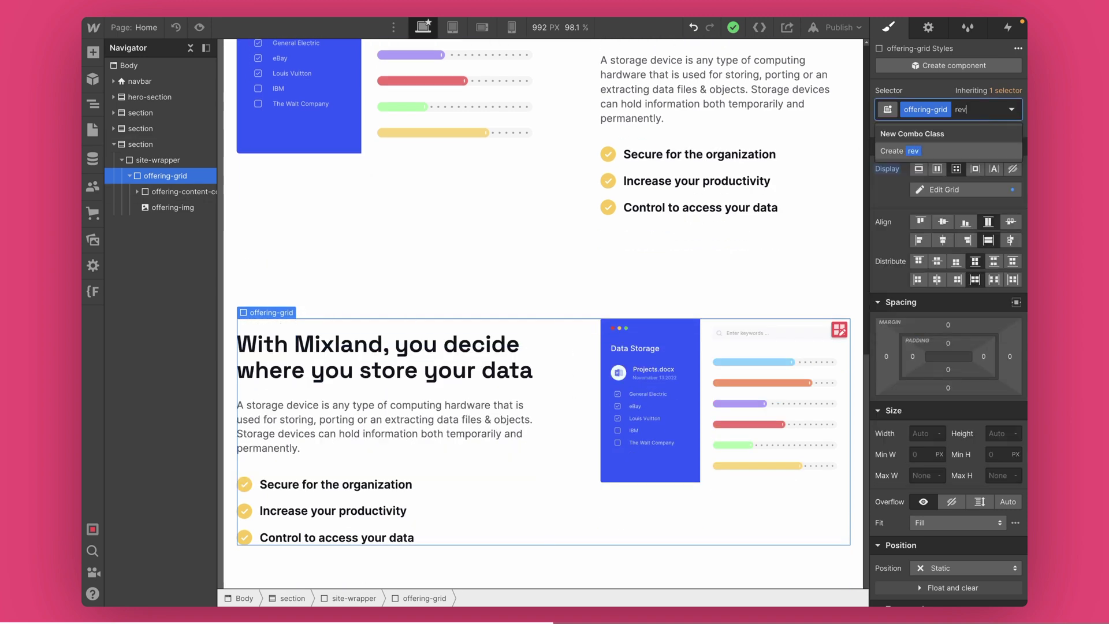
{"action": "key", "text": "Return"}
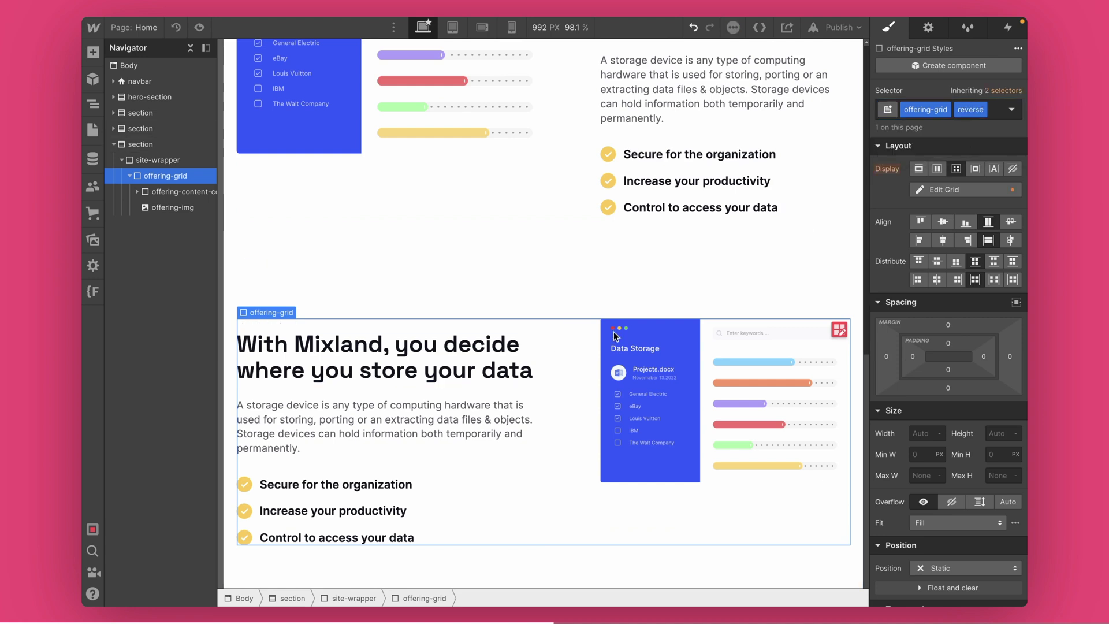
Set the reversed offering-grid's first column to 1fr and its second column to 1.25fr
{"action": "left_click", "coordinate": [838, 329]}
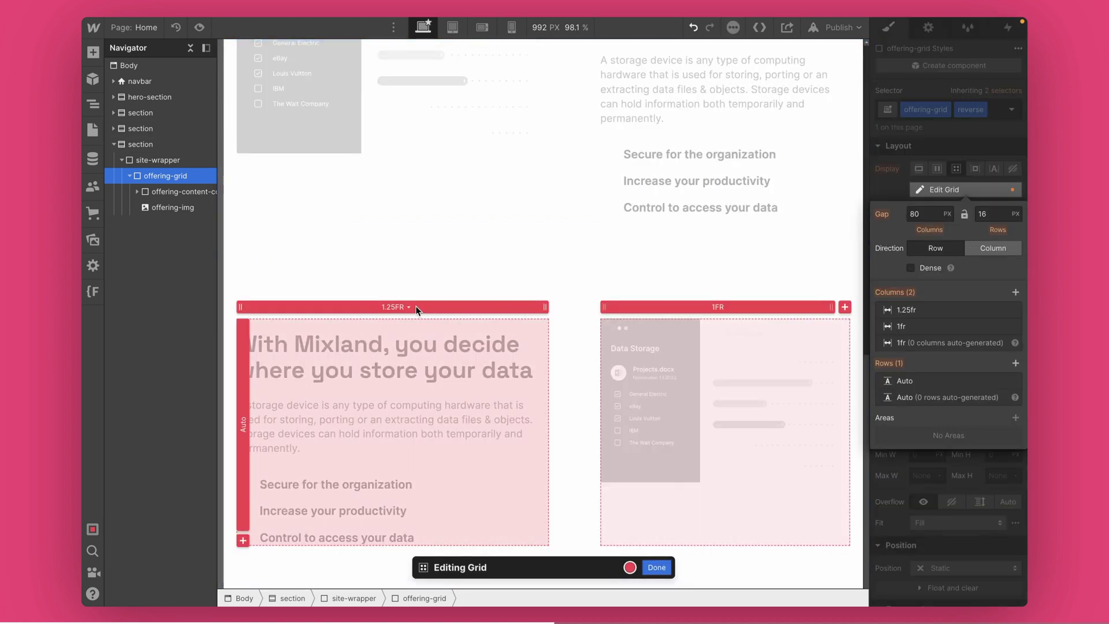
{"action": "left_click", "coordinate": [418, 307]}
{"action": "type", "text": "1"}
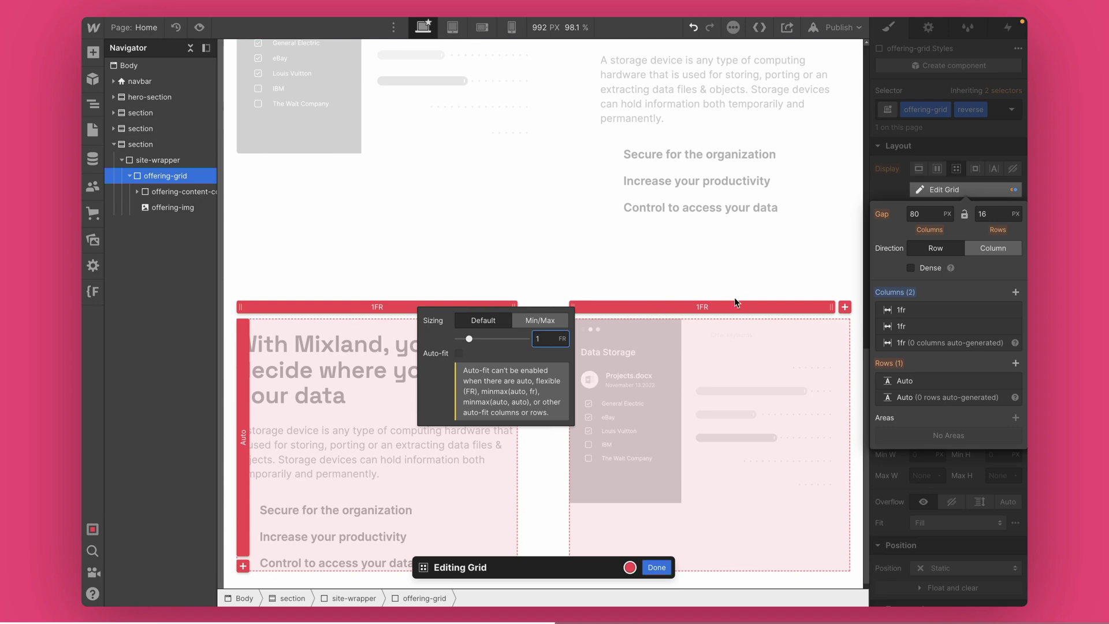
{"action": "left_click", "coordinate": [718, 309]}
{"action": "type", "text": ".25"}
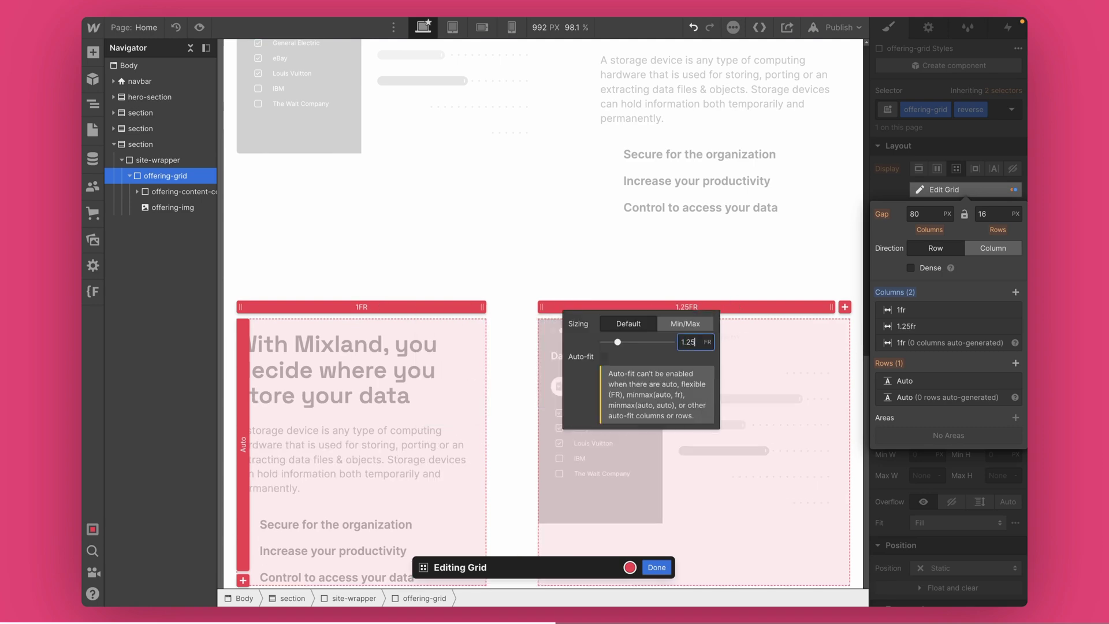
{"action": "left_click", "coordinate": [658, 567]}
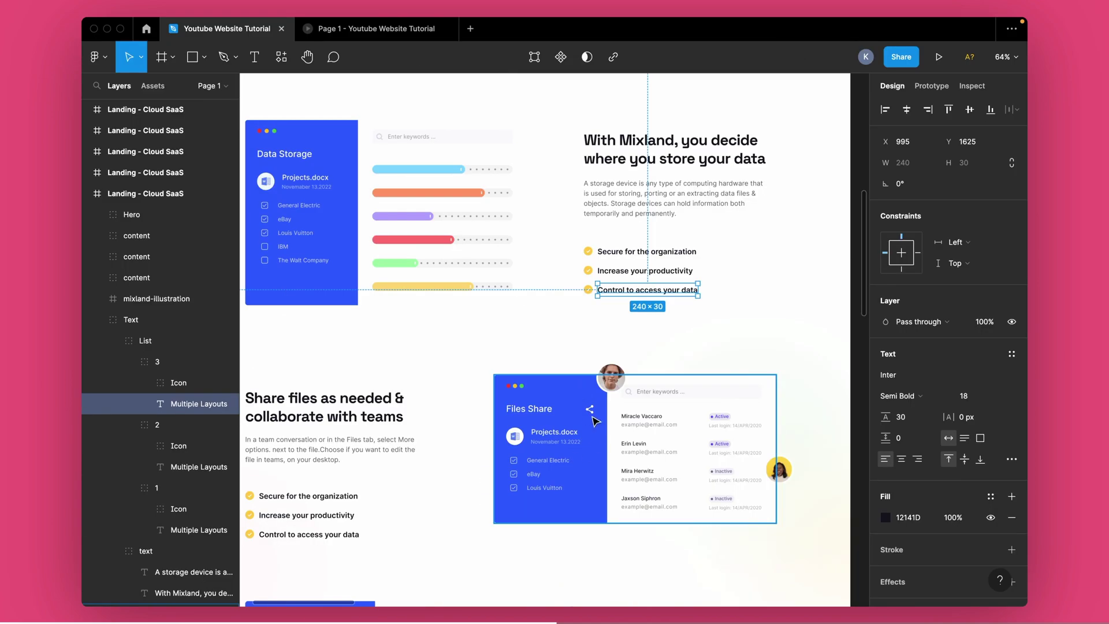
Copy the "Share files as needed" heading text from the Figma design and replace the duplicated section's image with share-files-illustration.png
{"action": "scroll", "coordinate": [519, 421], "scroll_direction": "left", "scroll_amount": 4}
{"action": "left_click", "coordinate": [454, 409]}
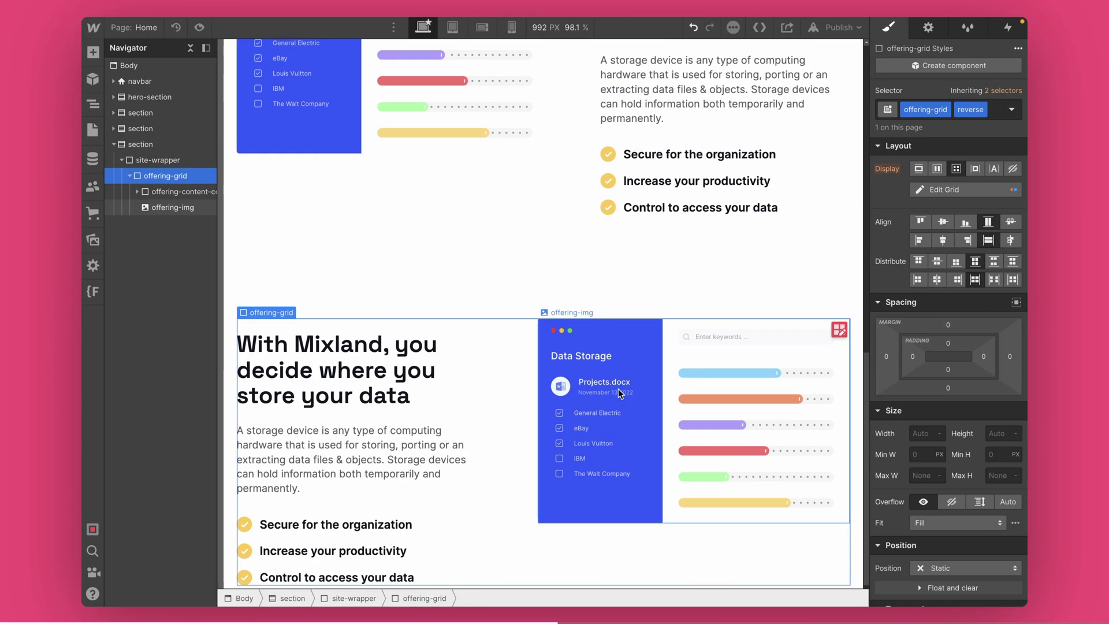
{"action": "key", "text": "Return"}
{"action": "left_click", "coordinate": [608, 154]}
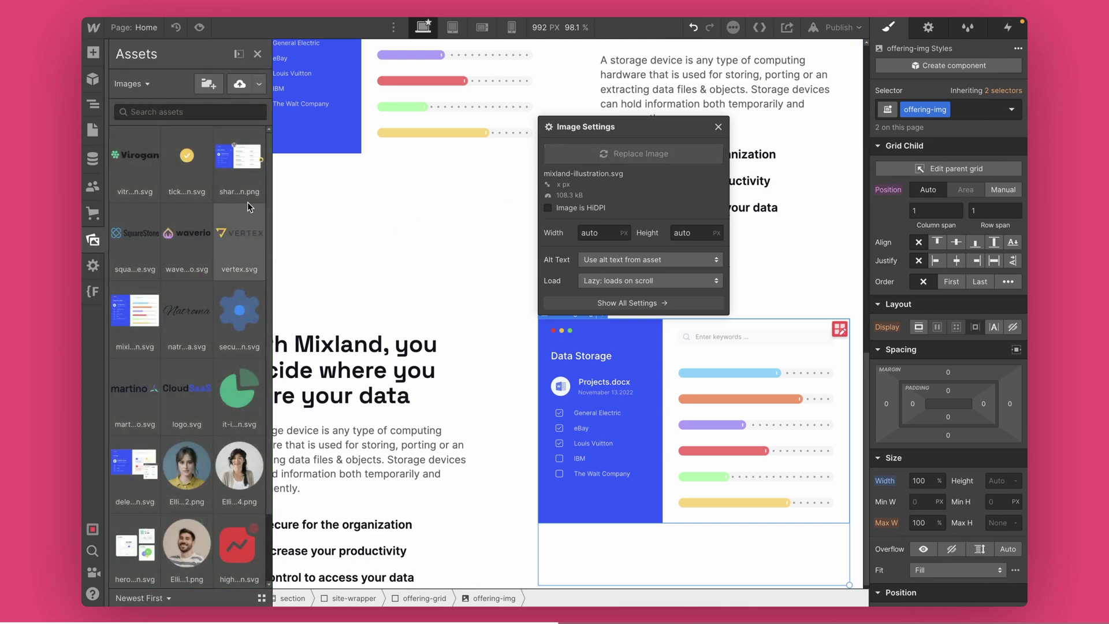
{"action": "left_click", "coordinate": [240, 234]}
{"action": "left_click", "coordinate": [239, 170]}
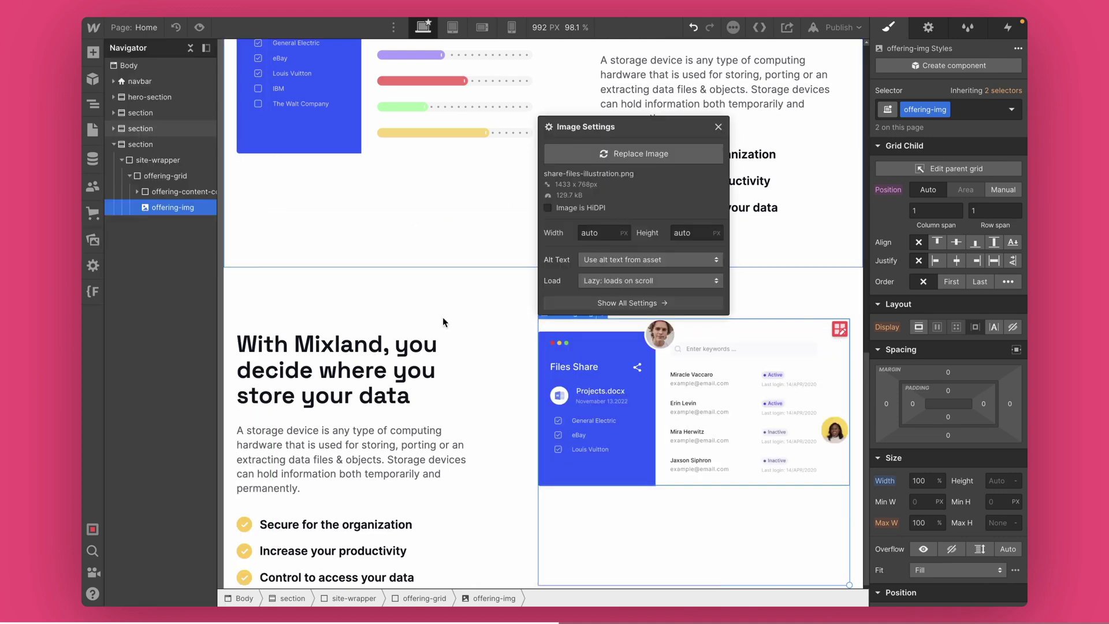
Replace the duplicated section's heading with "Share files as needed & collaborate with teams"
{"action": "left_click", "coordinate": [368, 374]}
{"action": "key", "text": "ctrl+a"}
{"action": "type", "text": "Share files as needed & collaborate with teams"}
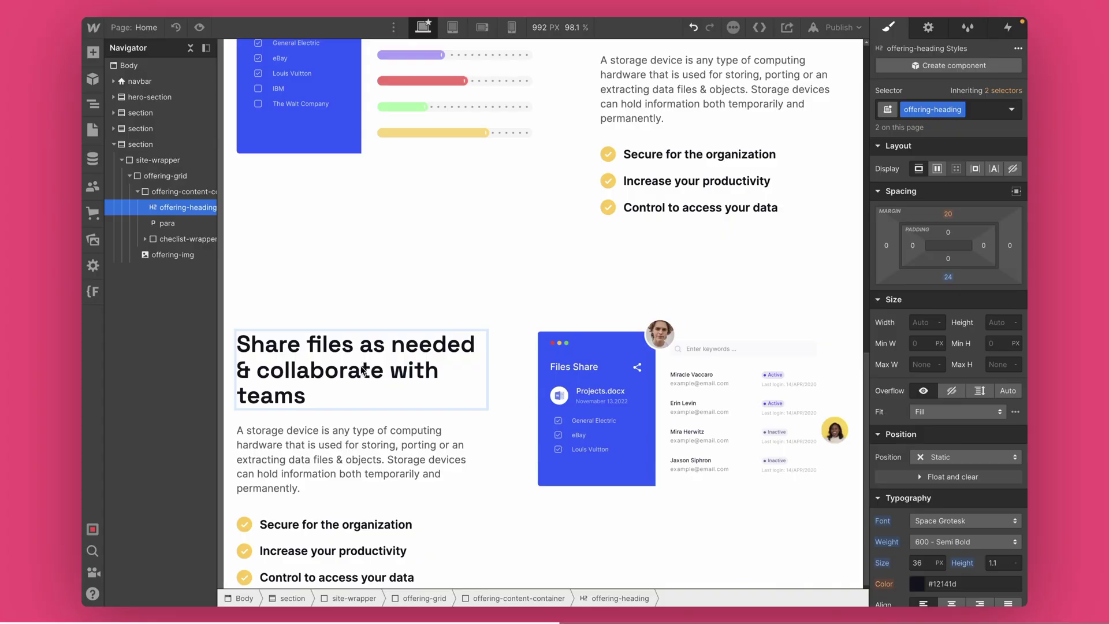
Replace the section's paragraph with the Figma text beginning "In a team conversation or in the Files tab, select More options."
{"action": "key", "text": "alt+Tab"}
{"action": "left_click", "coordinate": [446, 433]}
{"action": "key", "text": "alt+Tab"}
{"action": "double_click", "coordinate": [366, 464]}
{"action": "key", "text": "ctrl+a"}
{"action": "type", "text": "In a team conversation or in the Files tab, select More options. next to the file.Choose if you want to edit the file in teams, on your desktop."}
{"action": "left_click", "coordinate": [396, 405]}
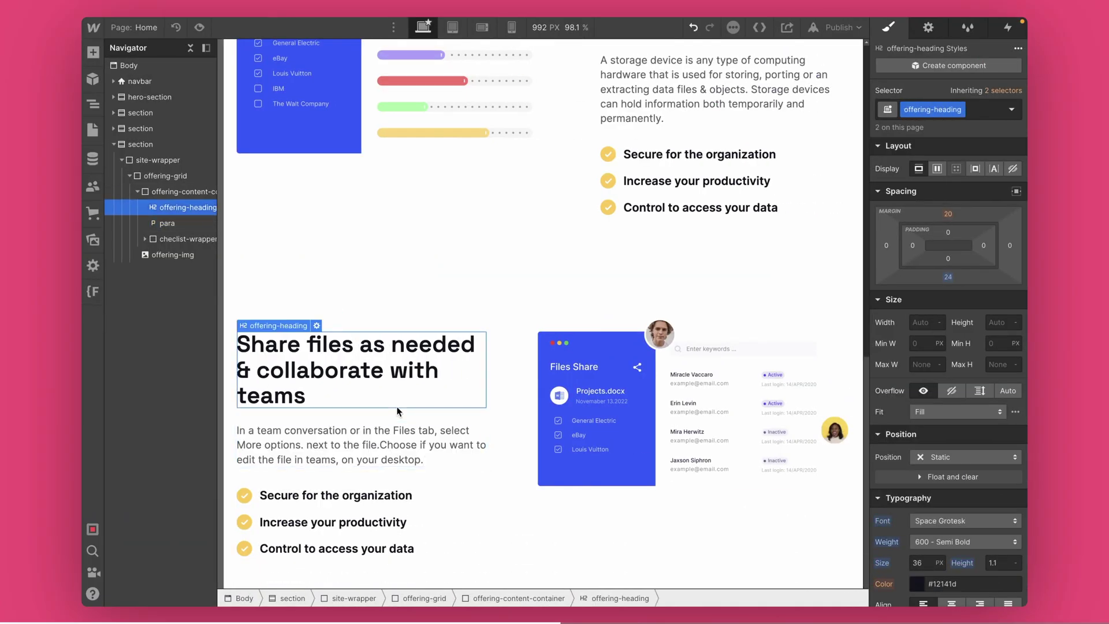
Compare the file sharing section with the Figma design and preview its layout on the page
{"action": "key", "text": "alt+Tab"}
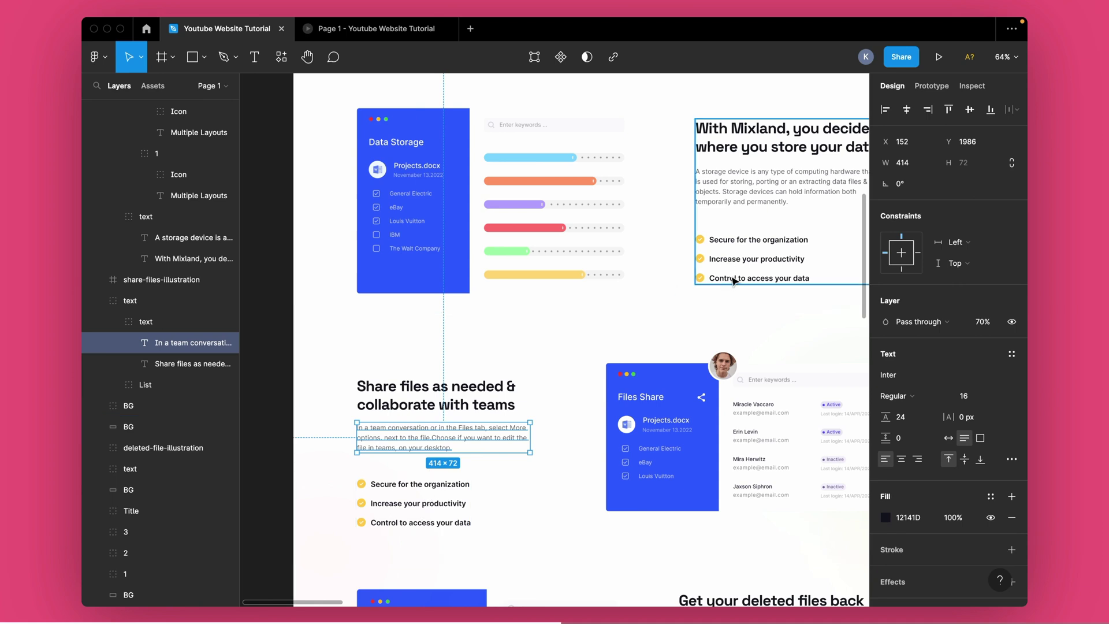
{"action": "scroll", "coordinate": [590, 361], "scroll_direction": "down", "scroll_amount": 2}
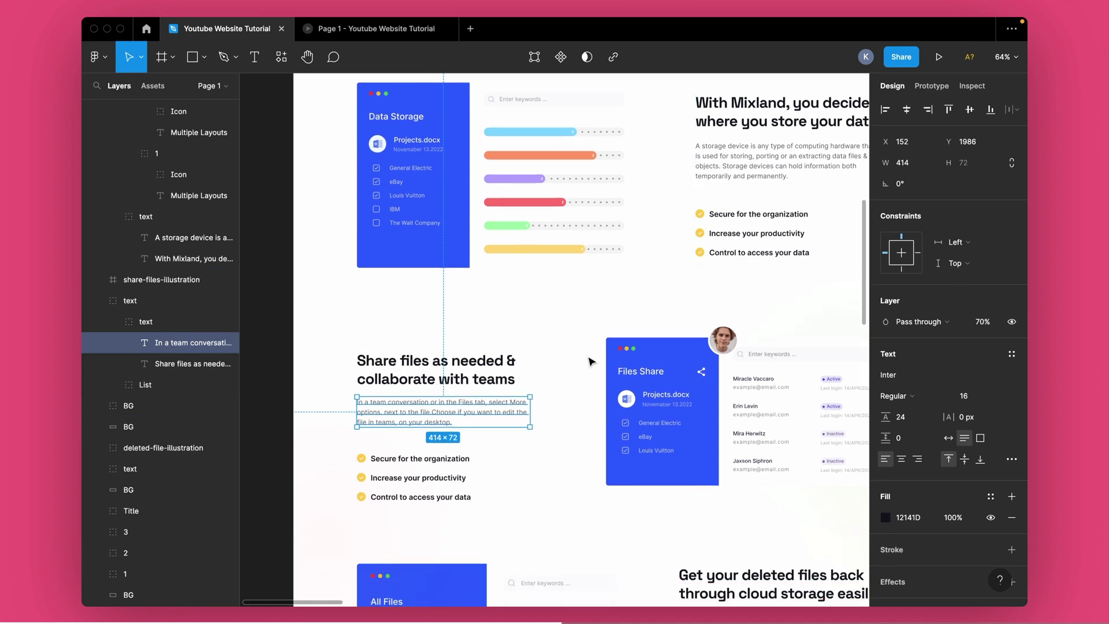
{"action": "scroll", "coordinate": [590, 361], "scroll_direction": "down", "scroll_amount": 1}
{"action": "key", "text": "alt+Tab"}
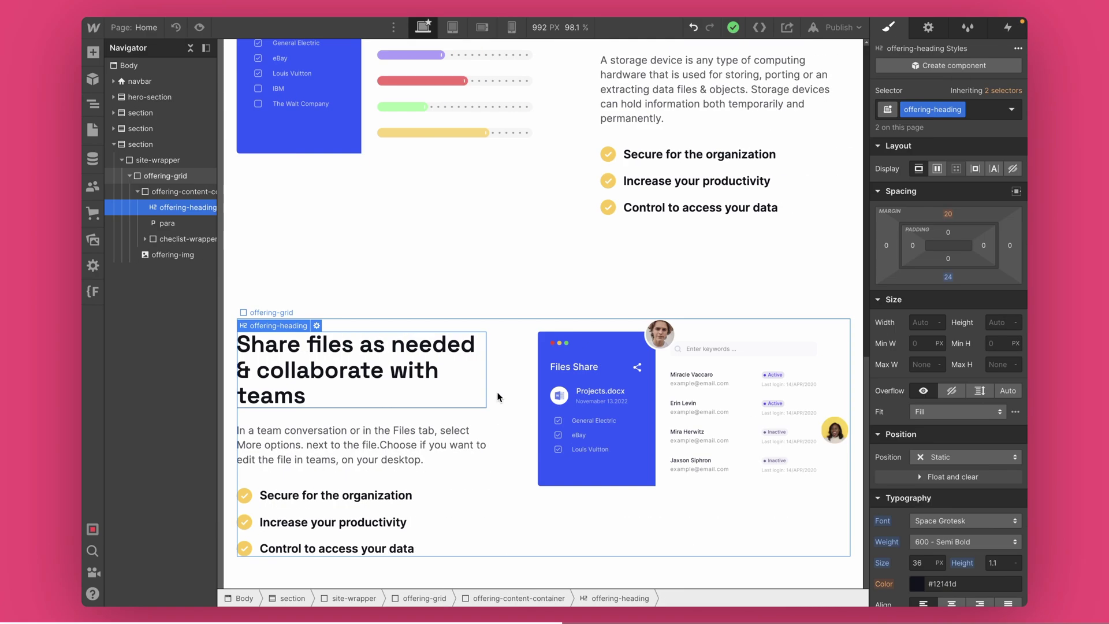
{"action": "left_click", "coordinate": [199, 28]}
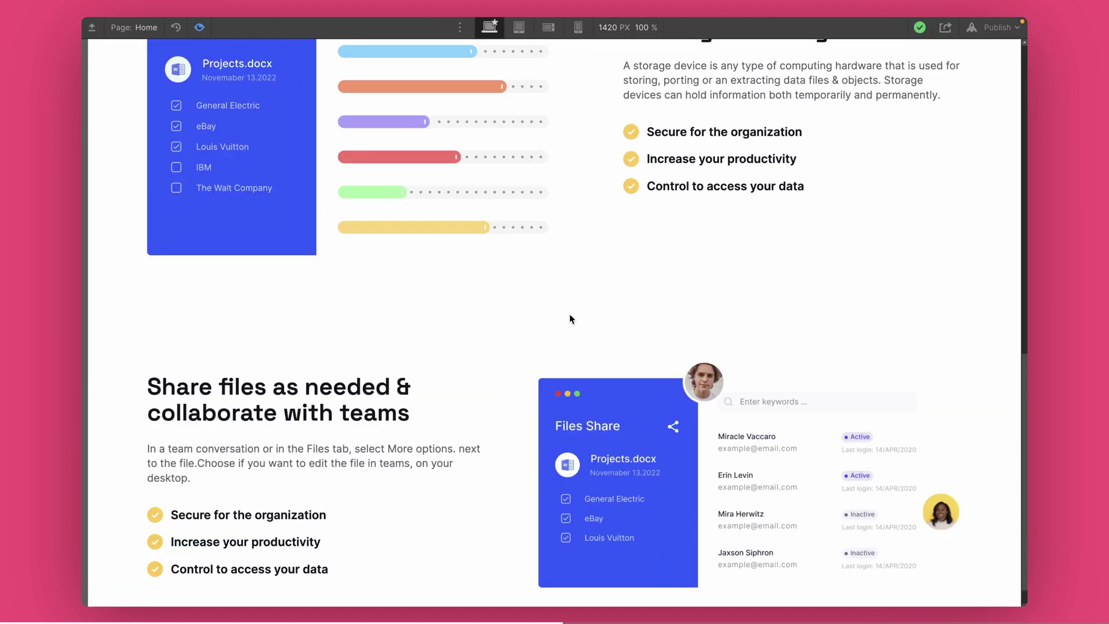
{"action": "scroll", "coordinate": [564, 315], "scroll_direction": "down", "scroll_amount": 1}
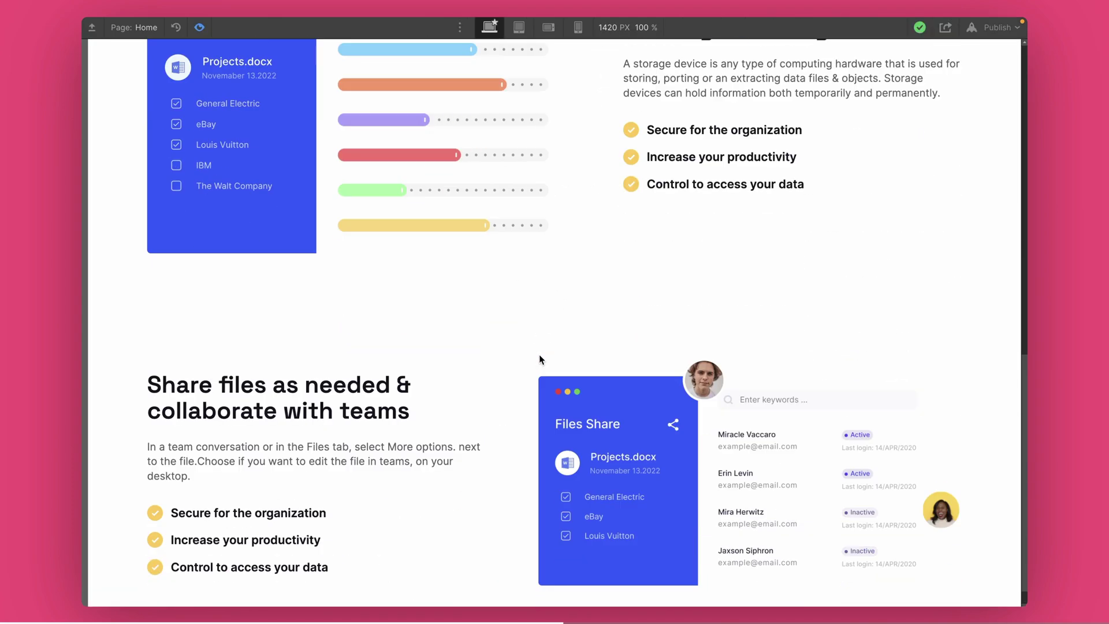
{"action": "scroll", "coordinate": [539, 355], "scroll_direction": "down", "scroll_amount": 1}
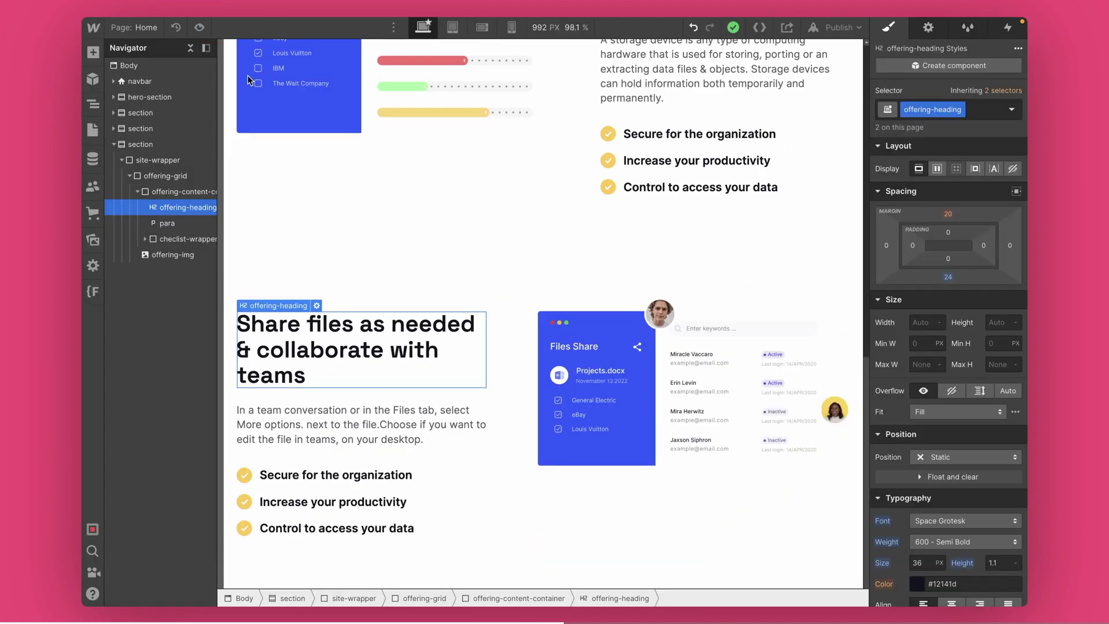
Duplicate the data storage section and place the copy below the file sharing section as the page's last section
{"action": "left_click", "coordinate": [366, 272]}
{"action": "left_click", "coordinate": [115, 145]}
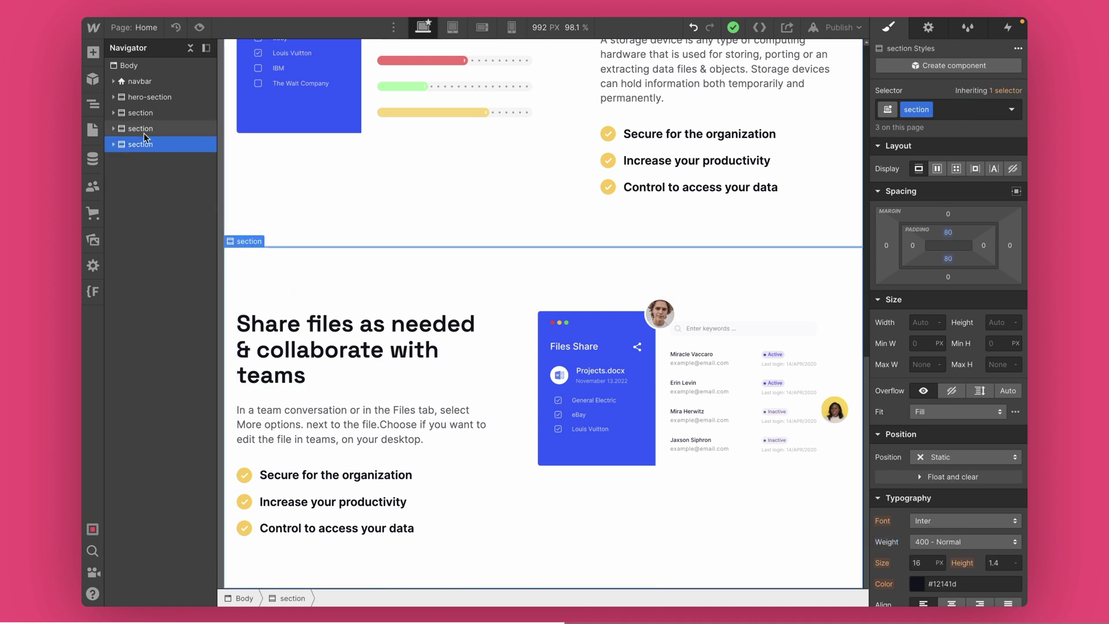
{"action": "left_click", "coordinate": [138, 132]}
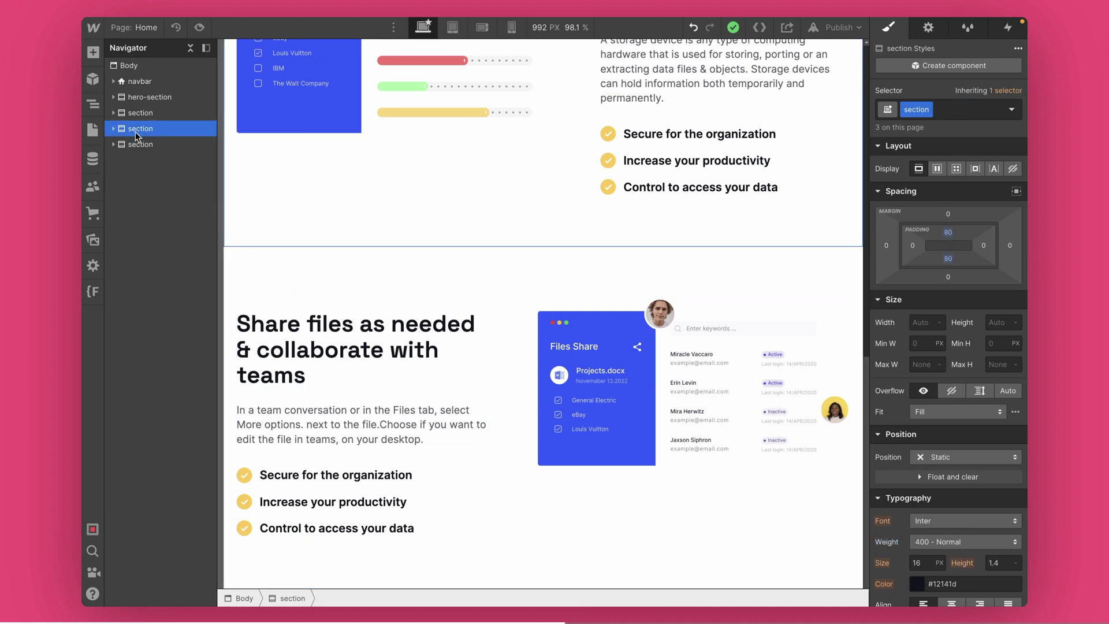
{"action": "key", "text": "ctrl+d"}
{"action": "left_click_drag", "start_coordinate": [140, 135], "coordinate": [136, 167]}
{"action": "scroll", "coordinate": [432, 351], "scroll_direction": "down", "scroll_amount": 2}
{"action": "scroll", "coordinate": [436, 358], "scroll_direction": "up", "scroll_amount": 10}
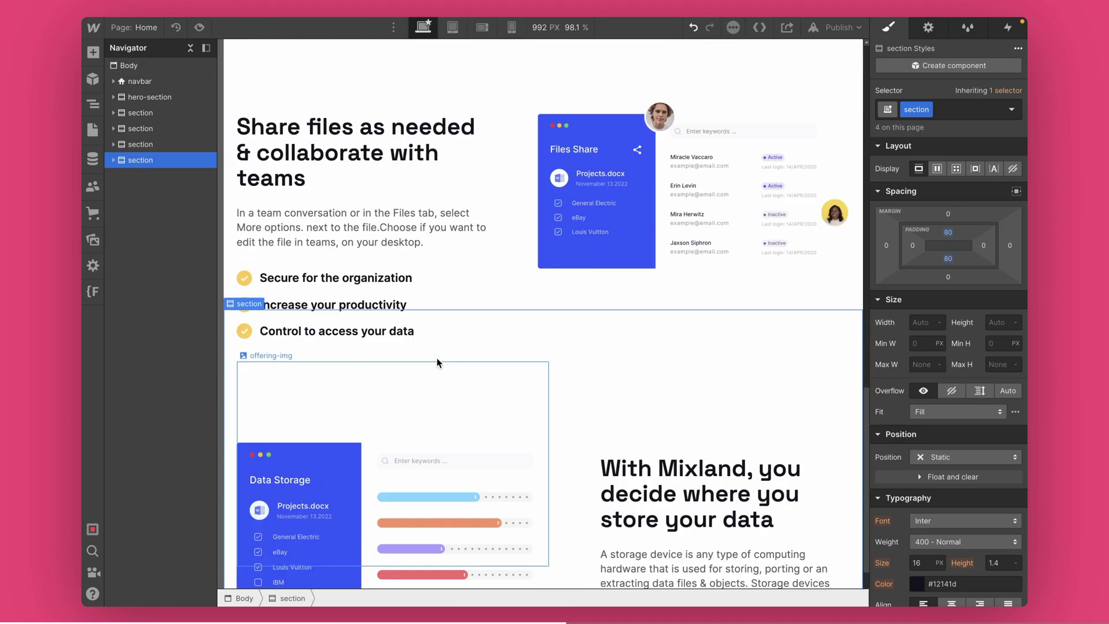
{"action": "scroll", "coordinate": [437, 358], "scroll_direction": "down", "scroll_amount": 1}
{"action": "scroll", "coordinate": [577, 340], "scroll_direction": "down", "scroll_amount": 8}
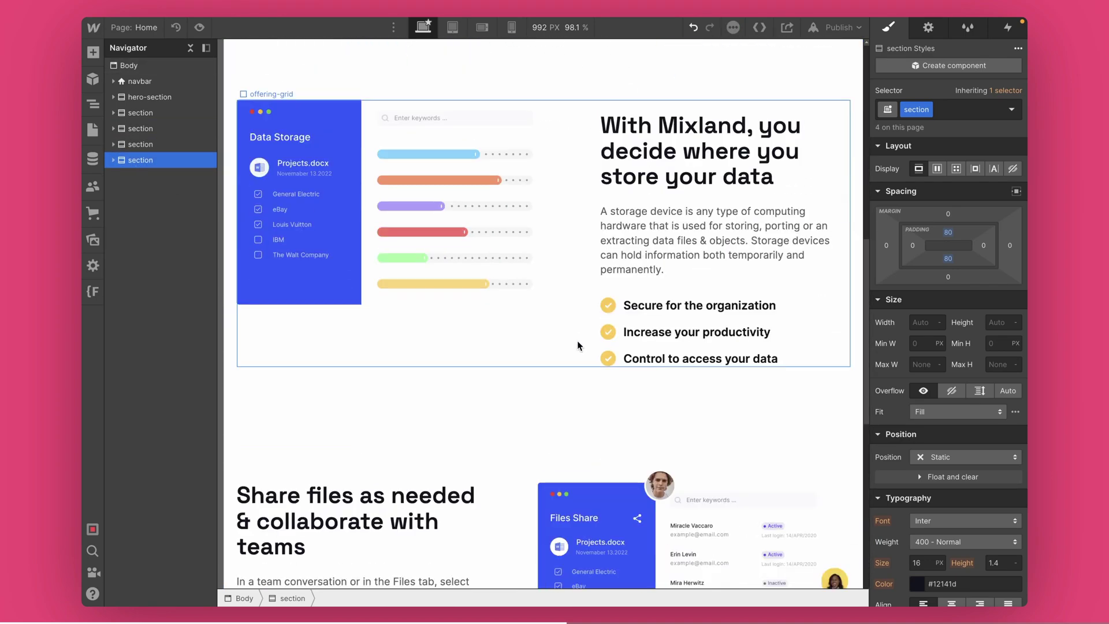
{"action": "scroll", "coordinate": [557, 373], "scroll_direction": "down", "scroll_amount": 3}
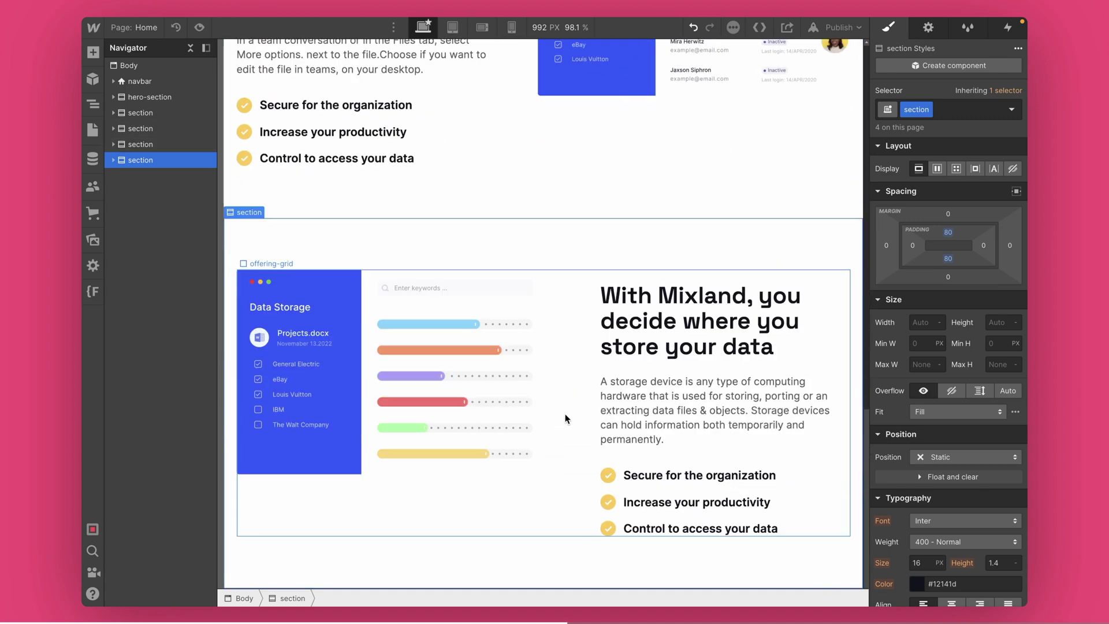
Replace the image in the page's last section with deleted-file-illustration.svg
{"action": "double_click", "coordinate": [289, 286]}
{"action": "left_click", "coordinate": [319, 105]}
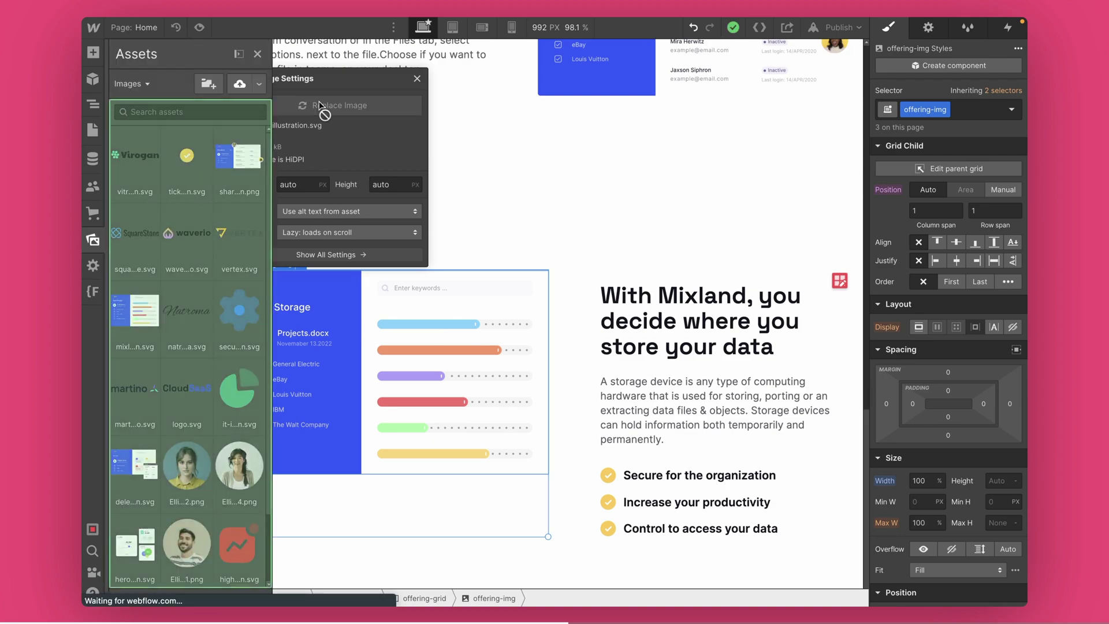
{"action": "left_click", "coordinate": [134, 467]}
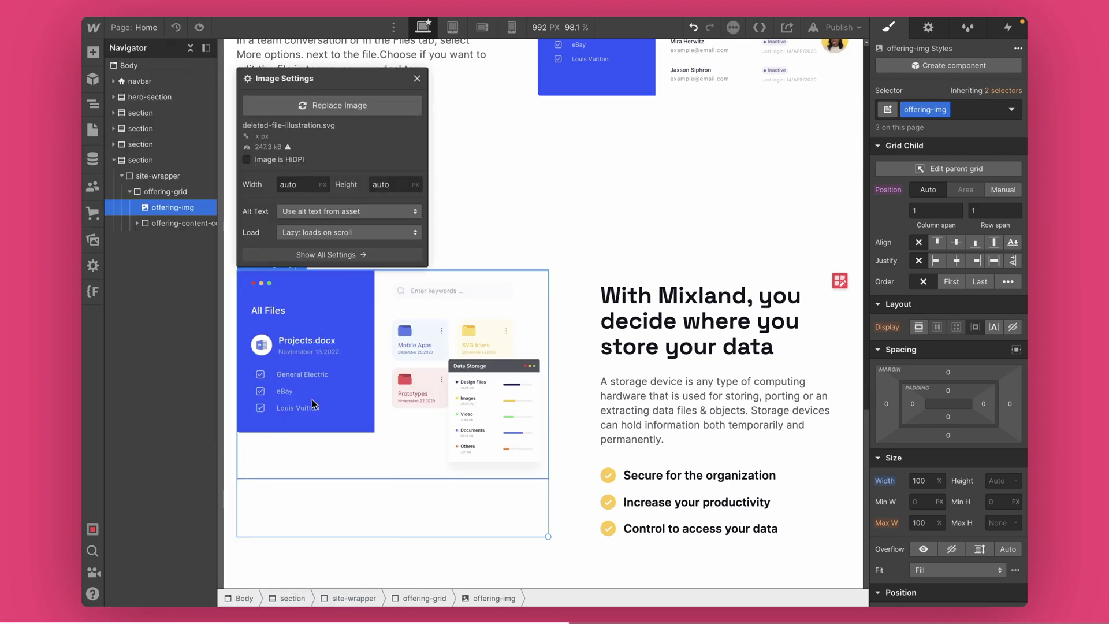
Replace the last section's heading with the Figma text "Get your deleted files back through cloud storage easily"
{"action": "key", "text": "super+Tab"}
{"action": "scroll", "coordinate": [629, 462], "scroll_direction": "down", "scroll_amount": 1}
{"action": "left_click_drag", "start_coordinate": [731, 478], "coordinate": [533, 340]}
{"action": "left_click", "coordinate": [518, 398], "text": "super"}
{"action": "key", "text": "super+Tab"}
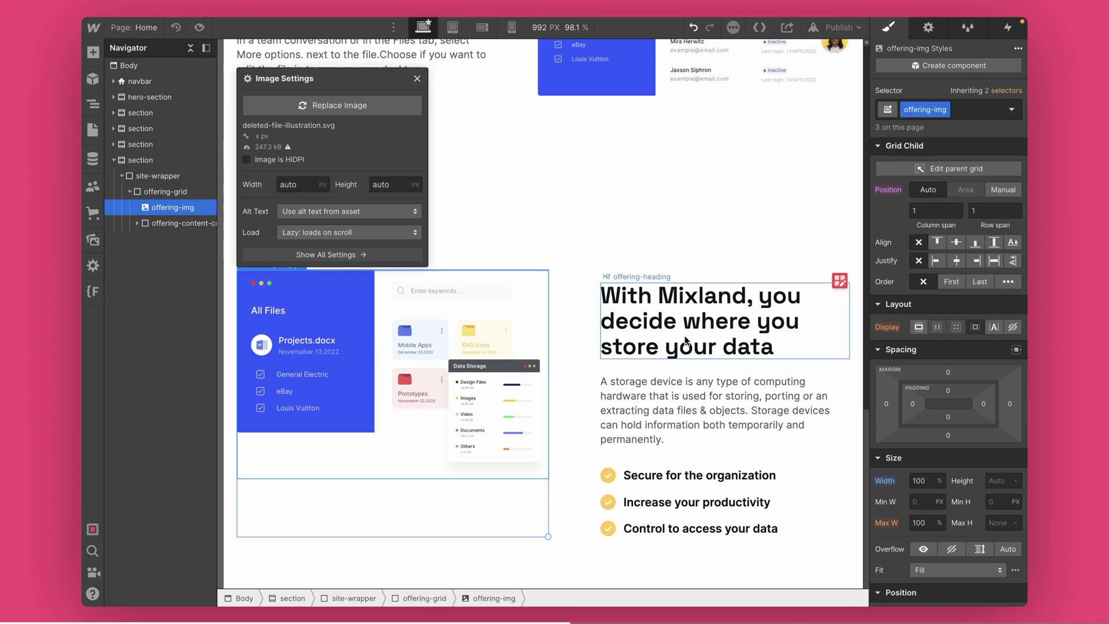
{"action": "double_click", "coordinate": [686, 342]}
{"action": "key", "text": "super+a"}
{"action": "type", "text": "Get your deleted files back through cloud storage easily"}
Replace the last section's paragraph with the Figma text beginning "You can recover files deleted from both iCloud Drive and other apps"
{"action": "key", "text": "super+Tab"}
{"action": "left_click", "coordinate": [601, 432], "text": "super"}
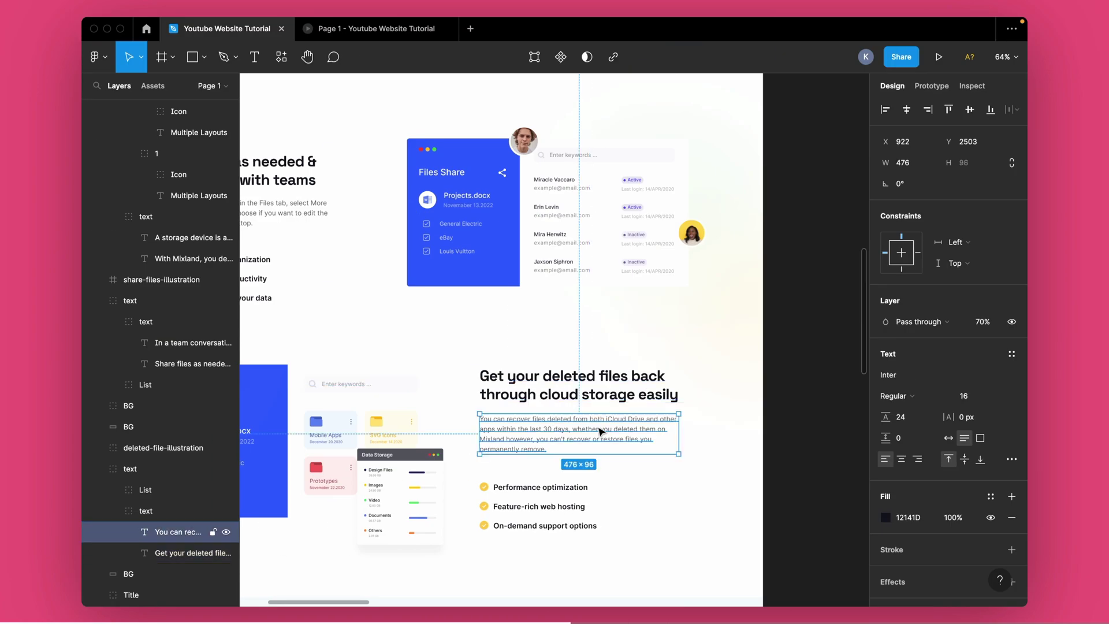
{"action": "key", "text": "super+c"}
{"action": "key", "text": "super+Tab"}
{"action": "double_click", "coordinate": [693, 405]}
{"action": "key", "text": "super+a"}
{"action": "key", "text": "super+v"}
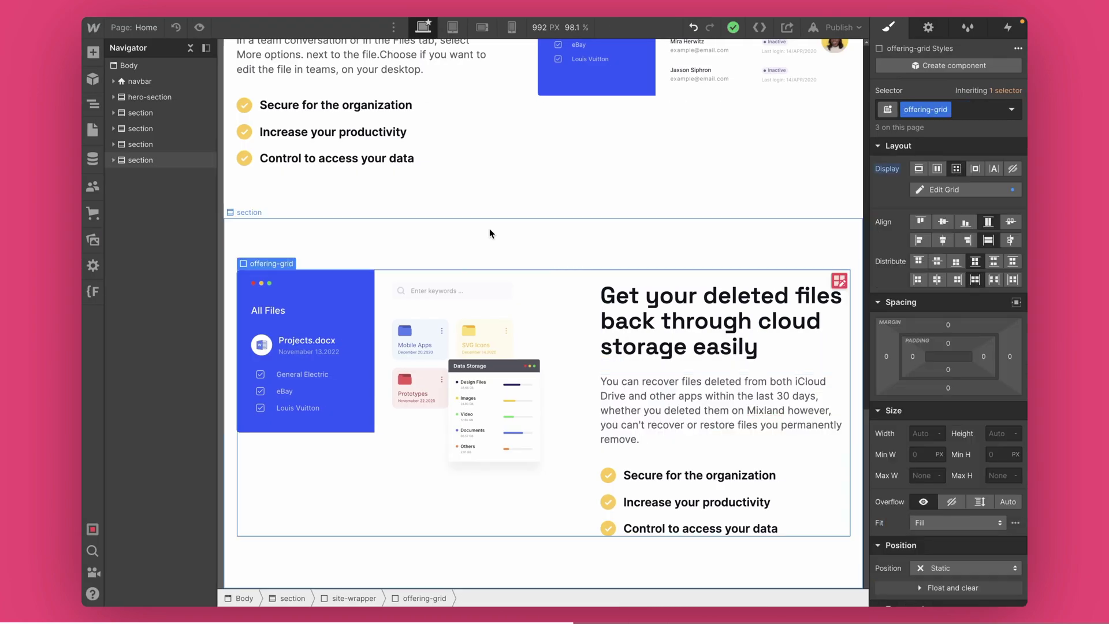
Preview the page's features and three offering sections, and examine the "Trusted by 30k+ world class companies" testimonials section in the Figma design
{"action": "left_click", "coordinate": [199, 28]}
{"action": "scroll", "coordinate": [358, 228], "scroll_direction": "up", "scroll_amount": 8}
{"action": "scroll", "coordinate": [358, 232], "scroll_direction": "up", "scroll_amount": 7}
{"action": "scroll", "coordinate": [357, 232], "scroll_direction": "down", "scroll_amount": 6}
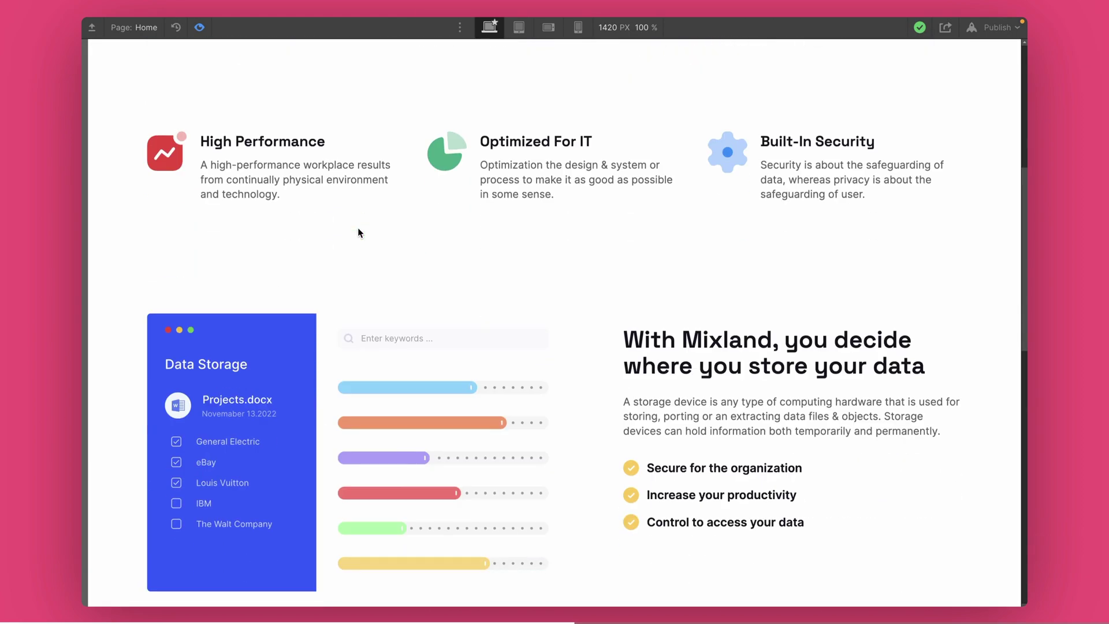
{"action": "scroll", "coordinate": [362, 266], "scroll_direction": "down", "scroll_amount": 9}
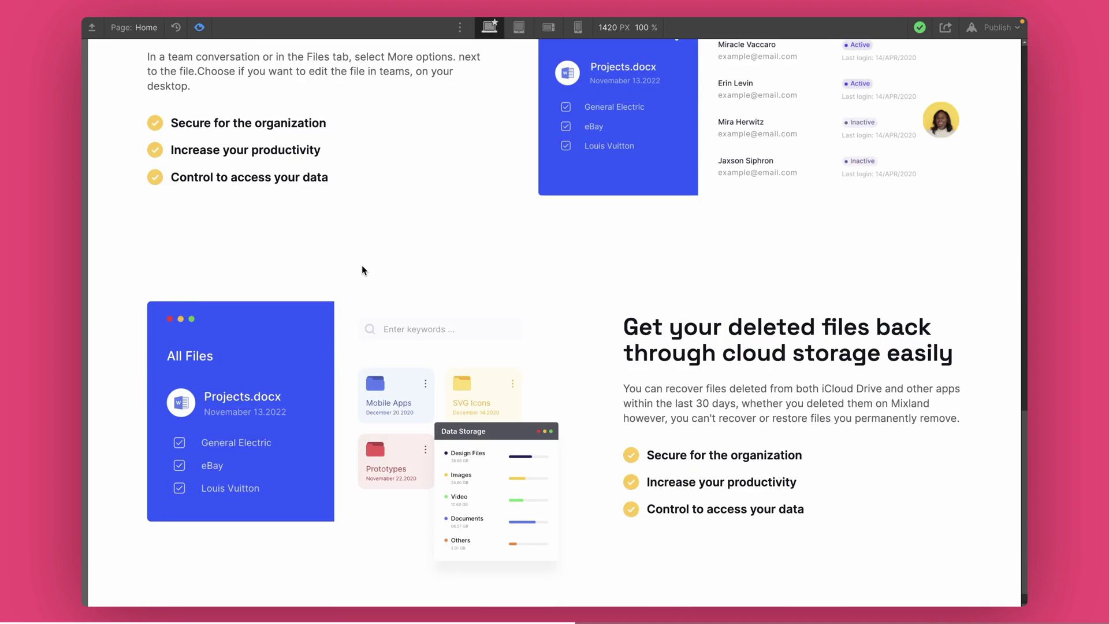
{"action": "left_click", "coordinate": [199, 27]}
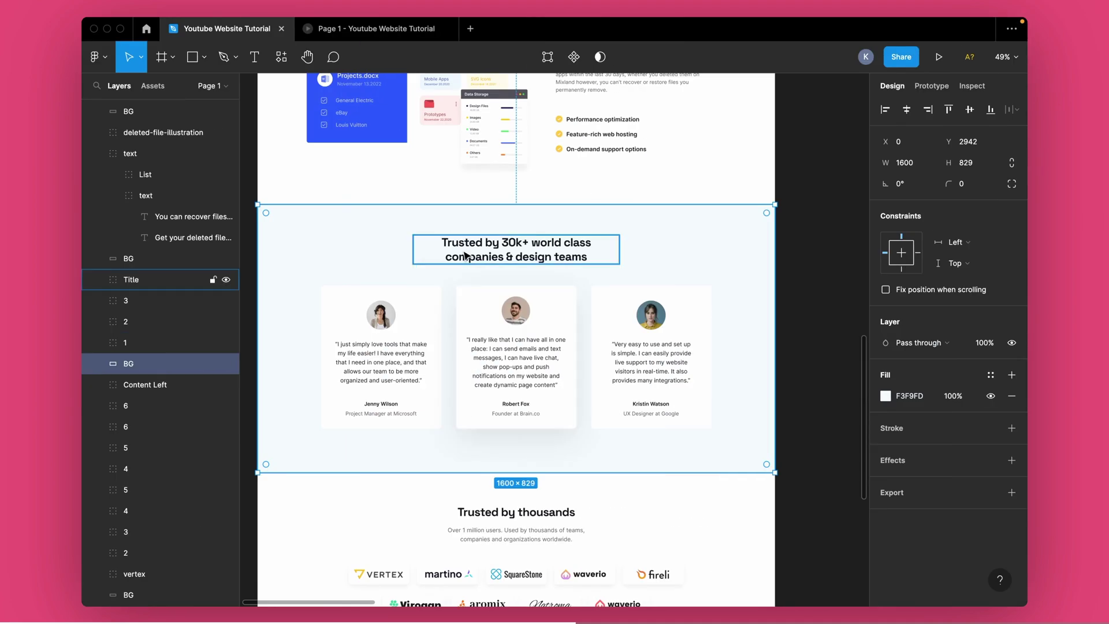
{"action": "left_click", "coordinate": [629, 203]}
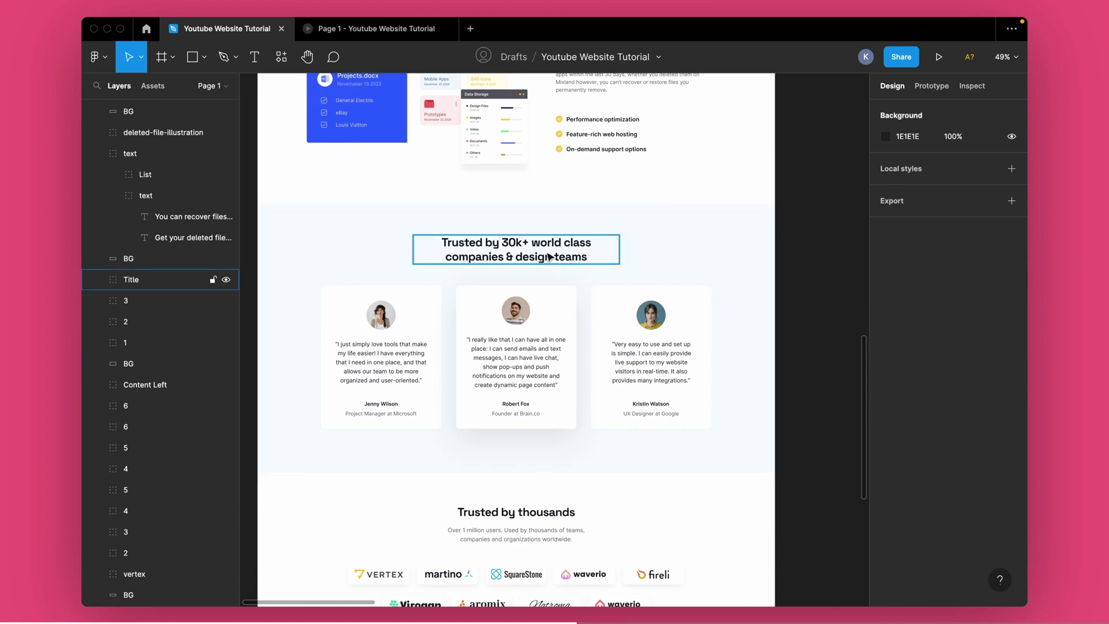
{"action": "left_click", "coordinate": [571, 226]}
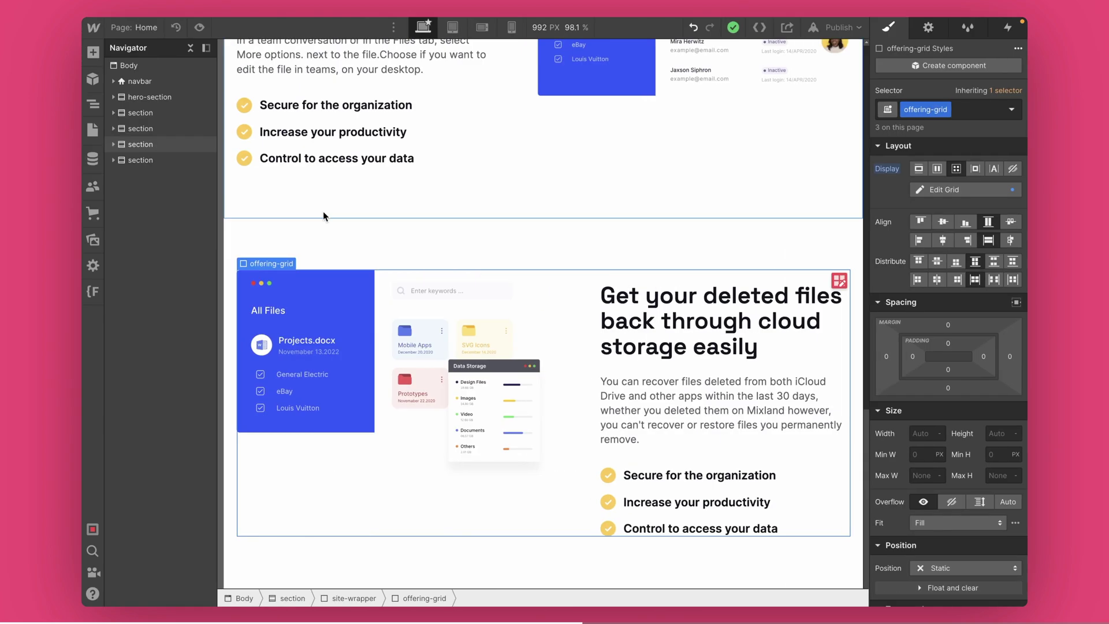
Add a new section at the end of the body and assign it the existing class section
{"action": "left_click", "coordinate": [131, 69]}
{"action": "key", "text": "super+k"}
{"action": "type", "text": "sec"}
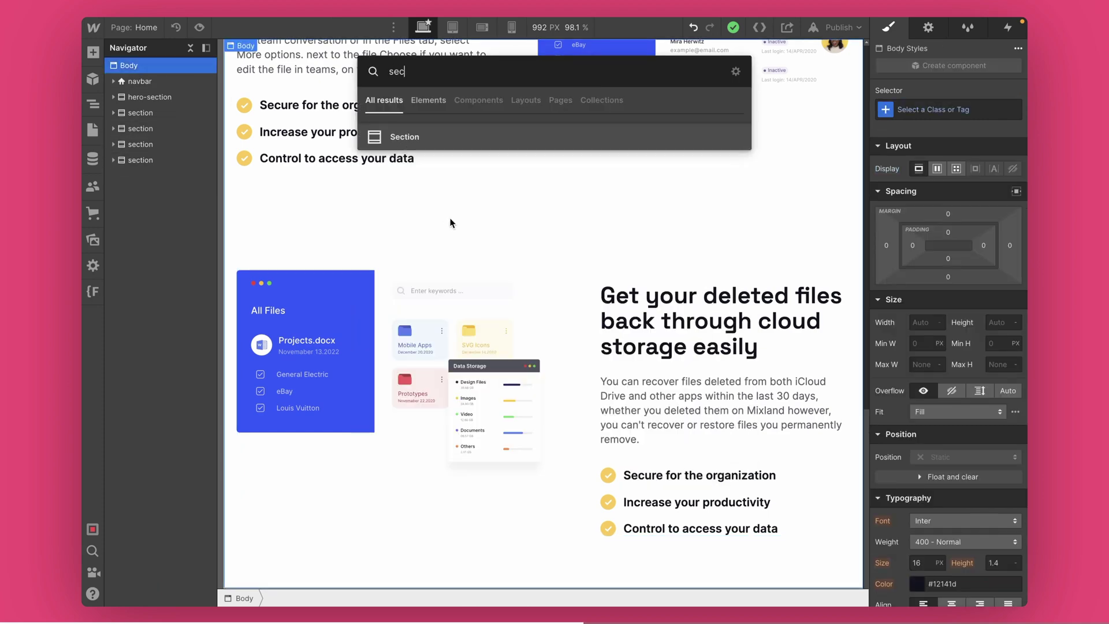
{"action": "left_click", "coordinate": [434, 141]}
{"action": "key", "text": "super+Return"}
{"action": "type", "text": "sect"}
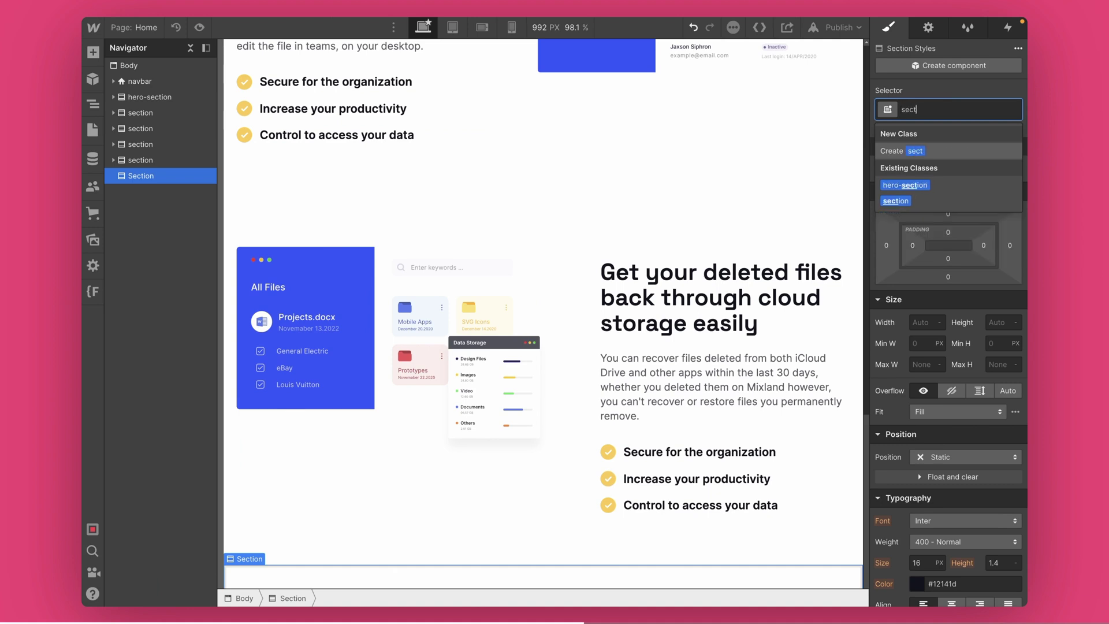
{"action": "key", "text": "Return"}
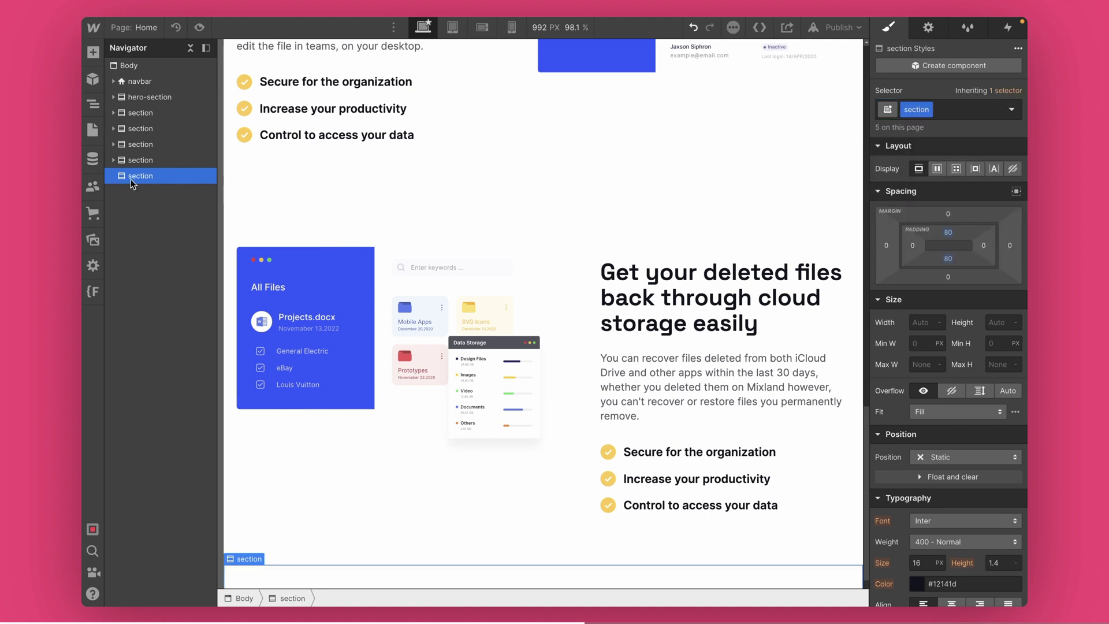
Insert a div block inside the new empty section and expand that section in the element tree
{"action": "key", "text": "super+e"}
{"action": "type", "text": "d"}
{"action": "left_click", "coordinate": [428, 144]}
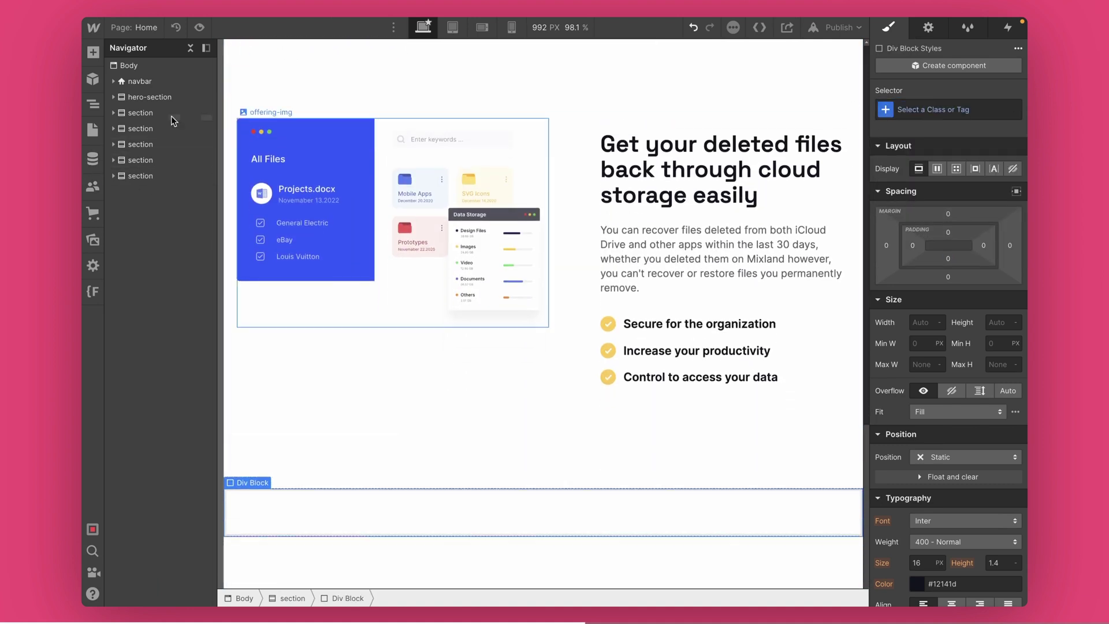
{"action": "left_click", "coordinate": [114, 175]}
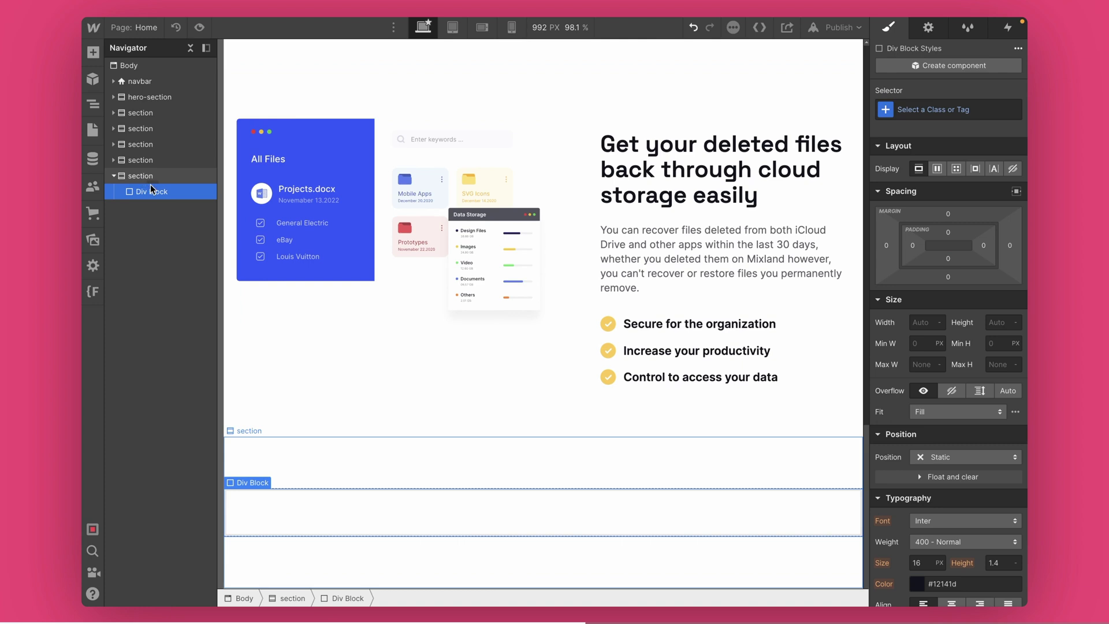
Assign the existing class site-wrapper to the div block inside the last section
{"action": "left_click", "coordinate": [900, 111]}
{"action": "type", "text": "site"}
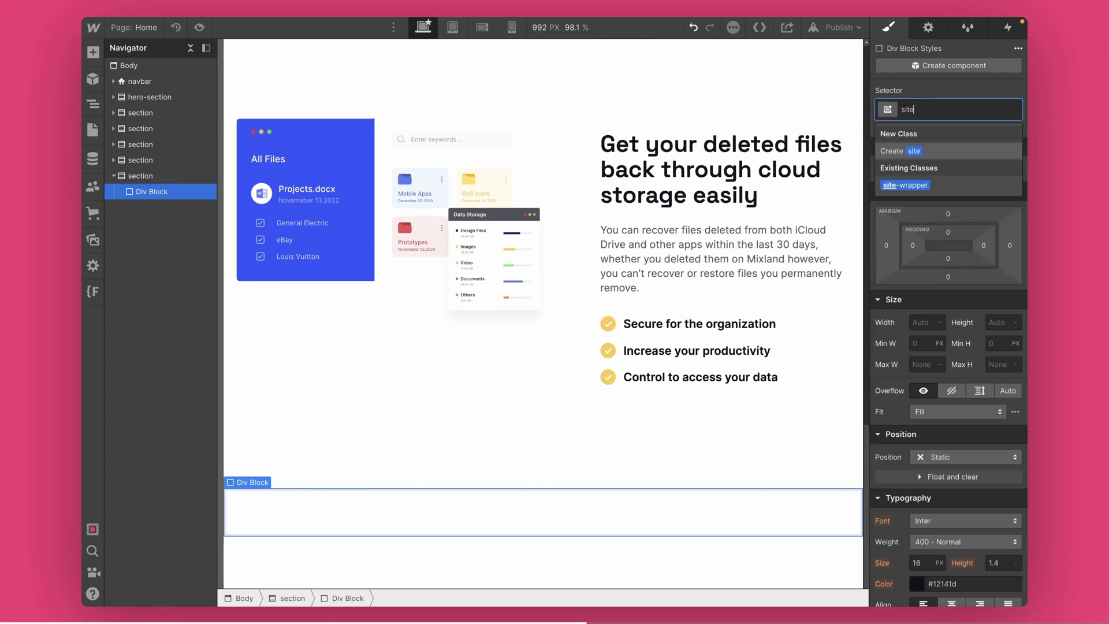
{"action": "key", "text": "Down"}
{"action": "key", "text": "Return"}
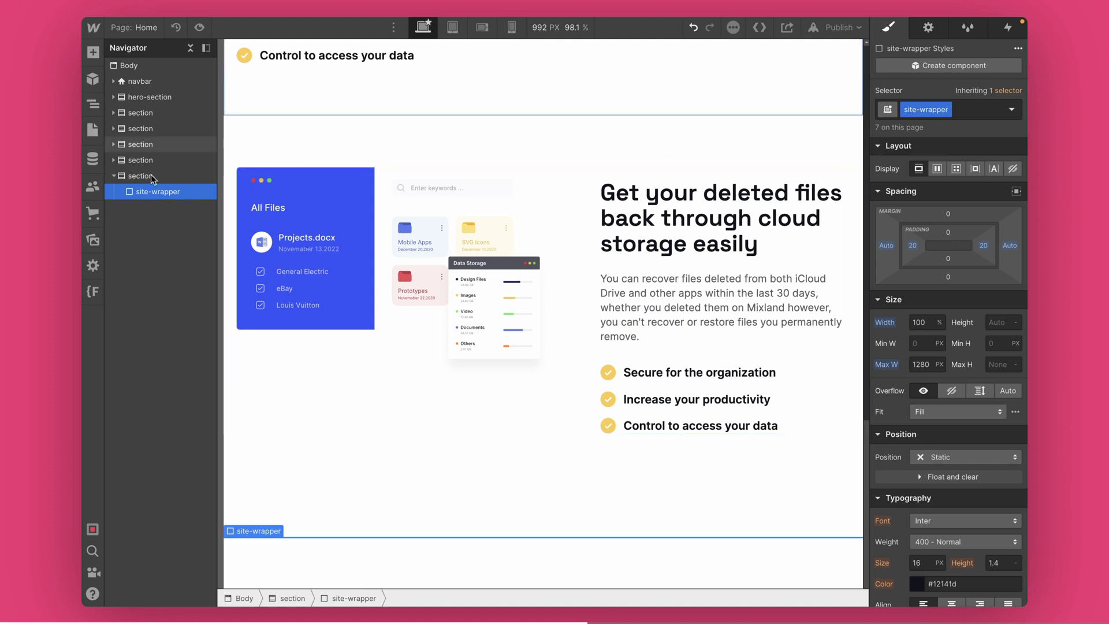
{"action": "key", "text": "ctrl+e"}
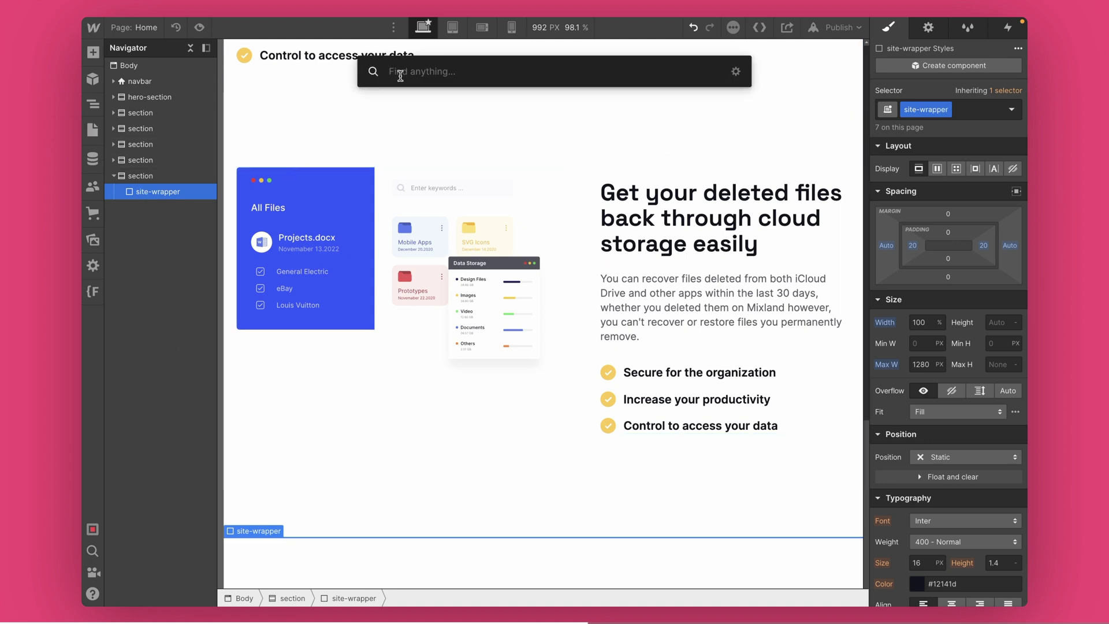
{"action": "left_click", "coordinate": [93, 53]}
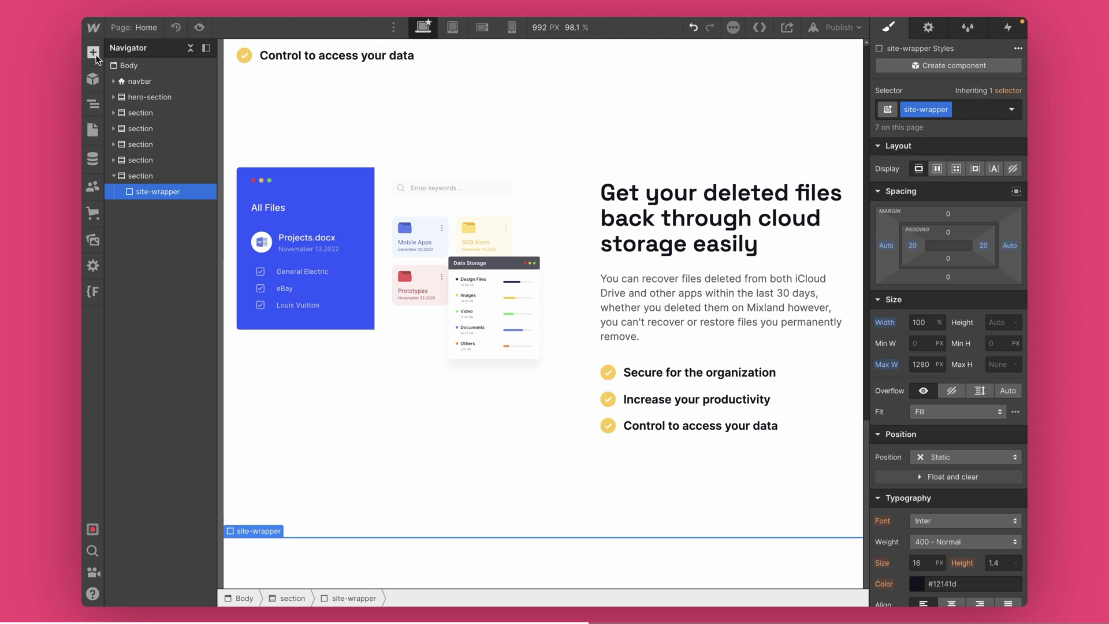
{"action": "left_click", "coordinate": [93, 53]}
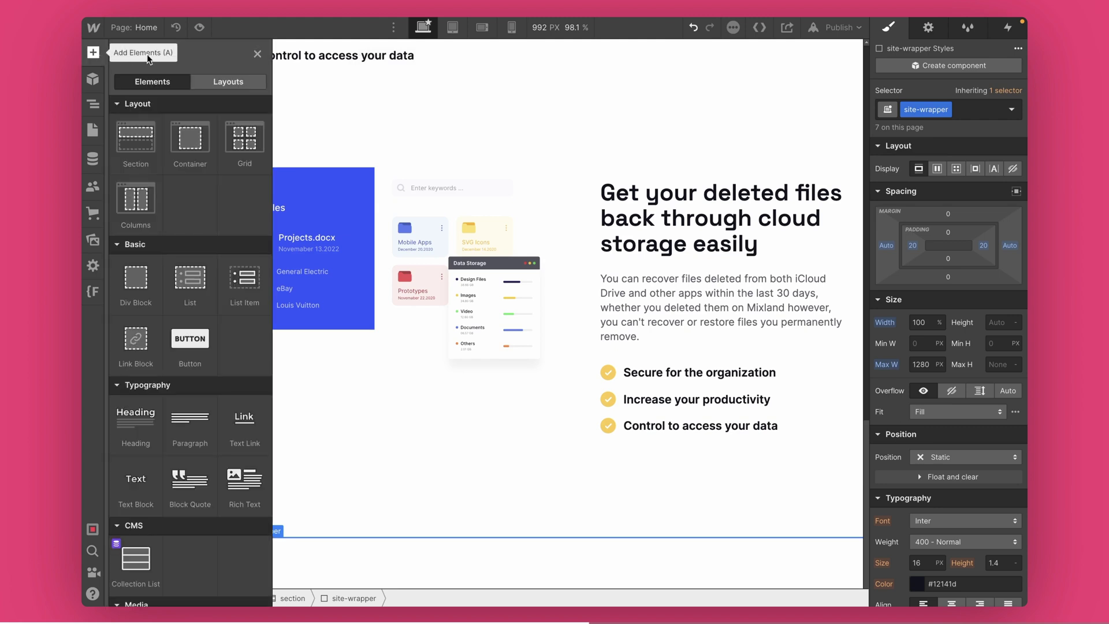
{"action": "left_click", "coordinate": [257, 54]}
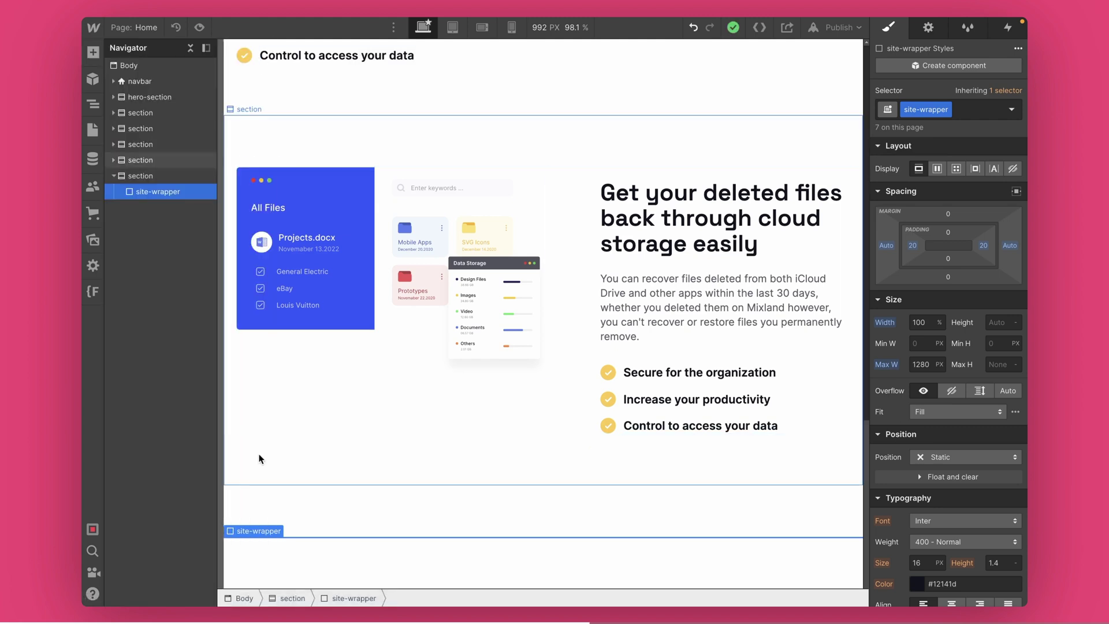
Insert an H2 heading inside the last section's site-wrapper and give it the new class section-heading
{"action": "key", "text": "super+e"}
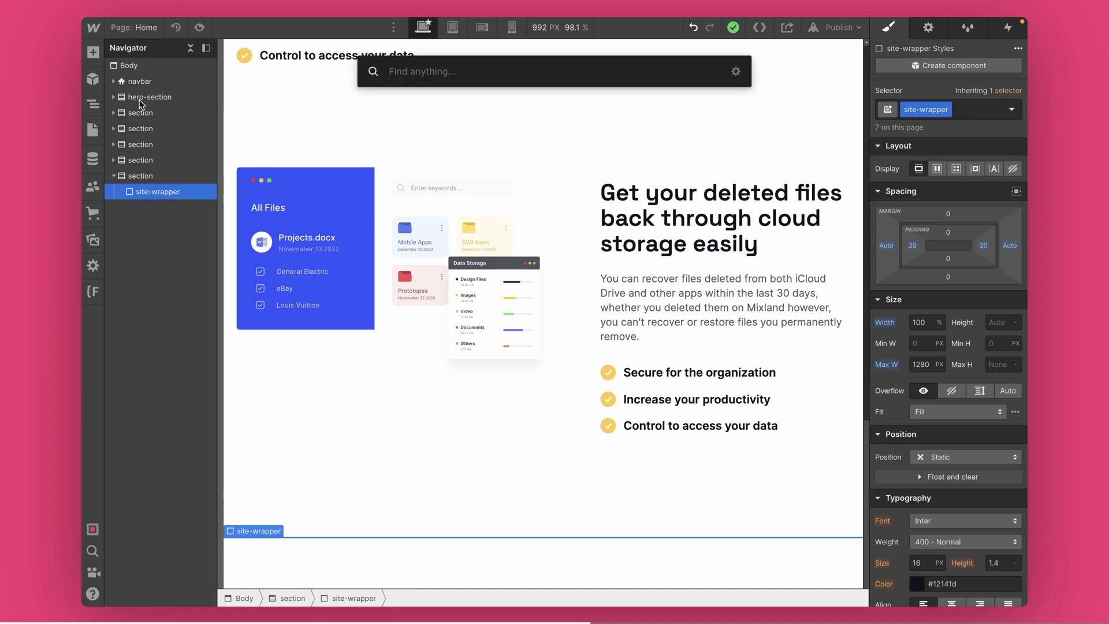
{"action": "type", "text": "h"}
{"action": "key", "text": "Return"}
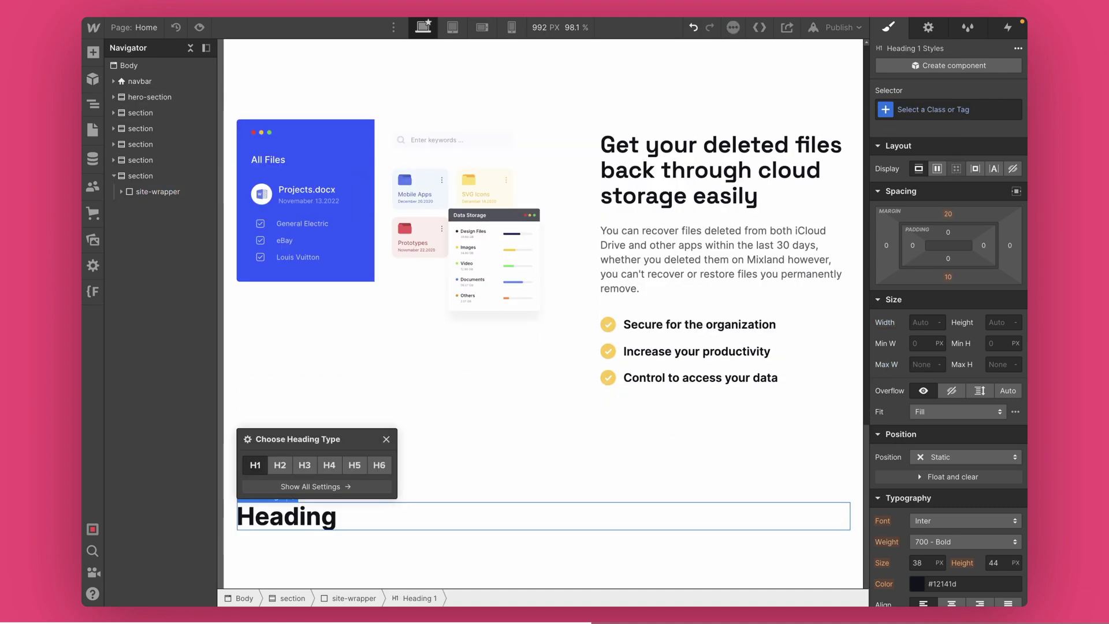
{"action": "left_click", "coordinate": [279, 465]}
{"action": "key", "text": "ctrl+Return"}
{"action": "type", "text": "s"}
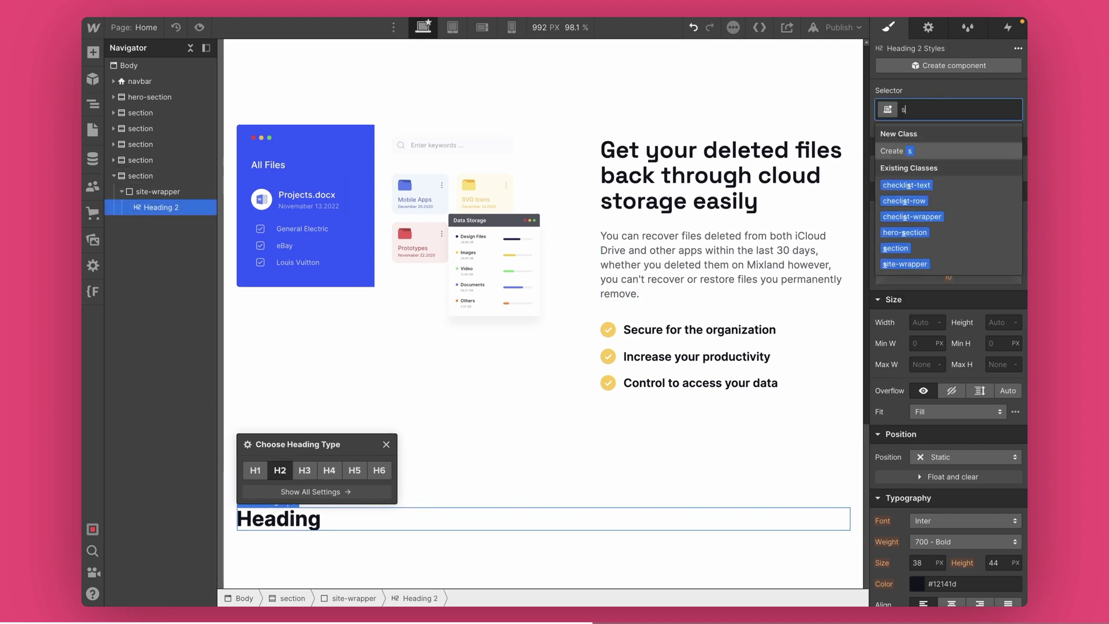
{"action": "type", "text": "ection-heading"}
{"action": "key", "text": "Return"}
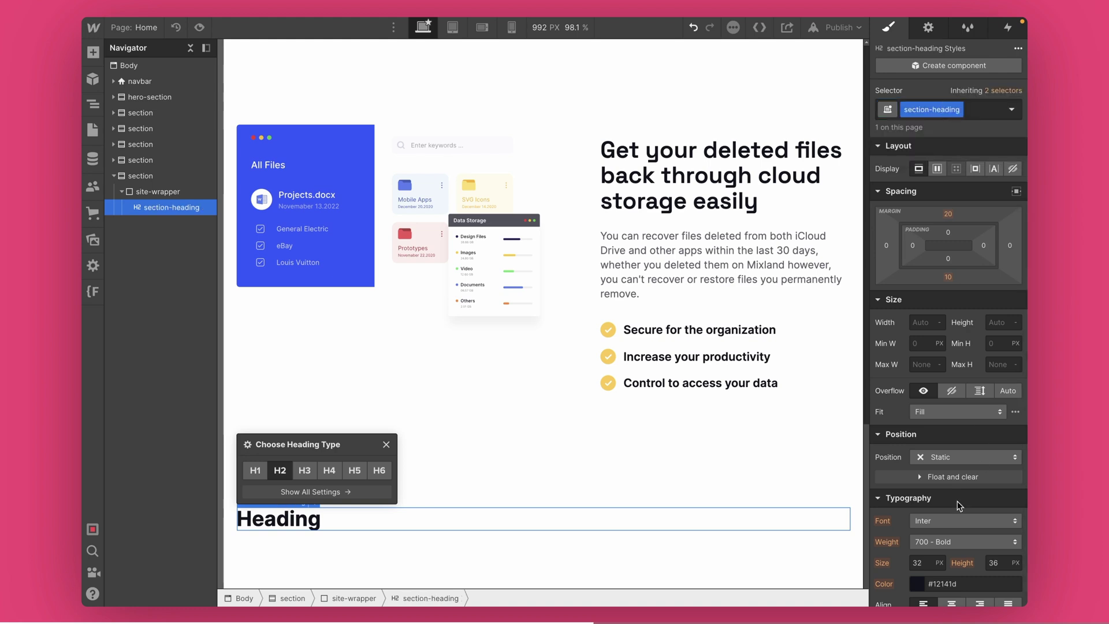
Centre-align the section heading and set its font to Space Grotesk with weight 600 - Semi Bold
{"action": "scroll", "coordinate": [950, 429], "scroll_direction": "down", "scroll_amount": 1}
{"action": "left_click", "coordinate": [951, 571]}
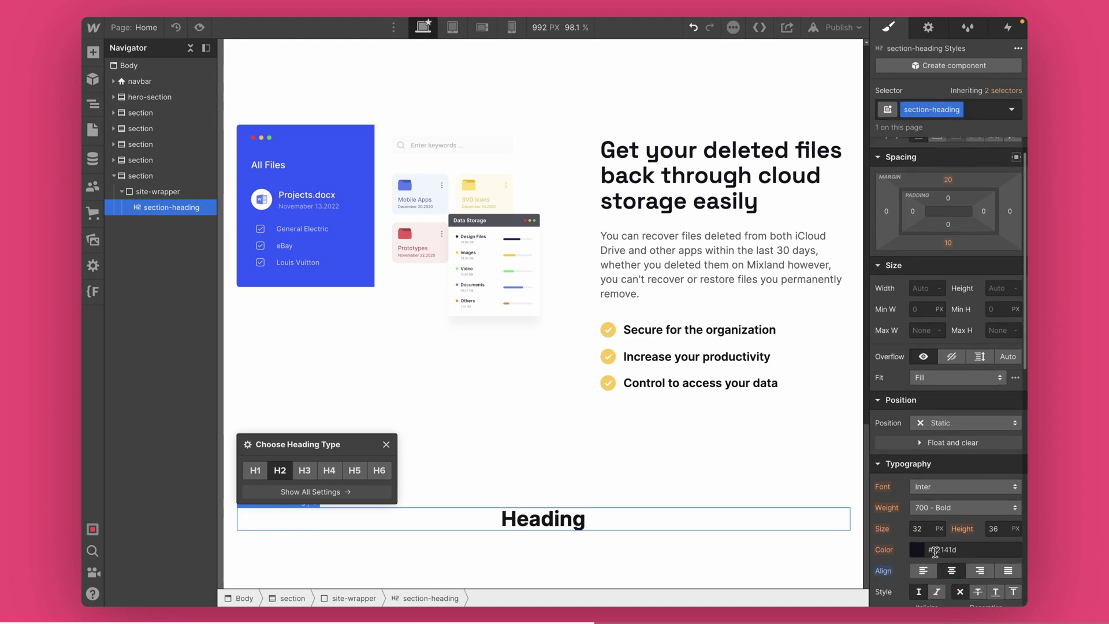
{"action": "left_click", "coordinate": [930, 487]}
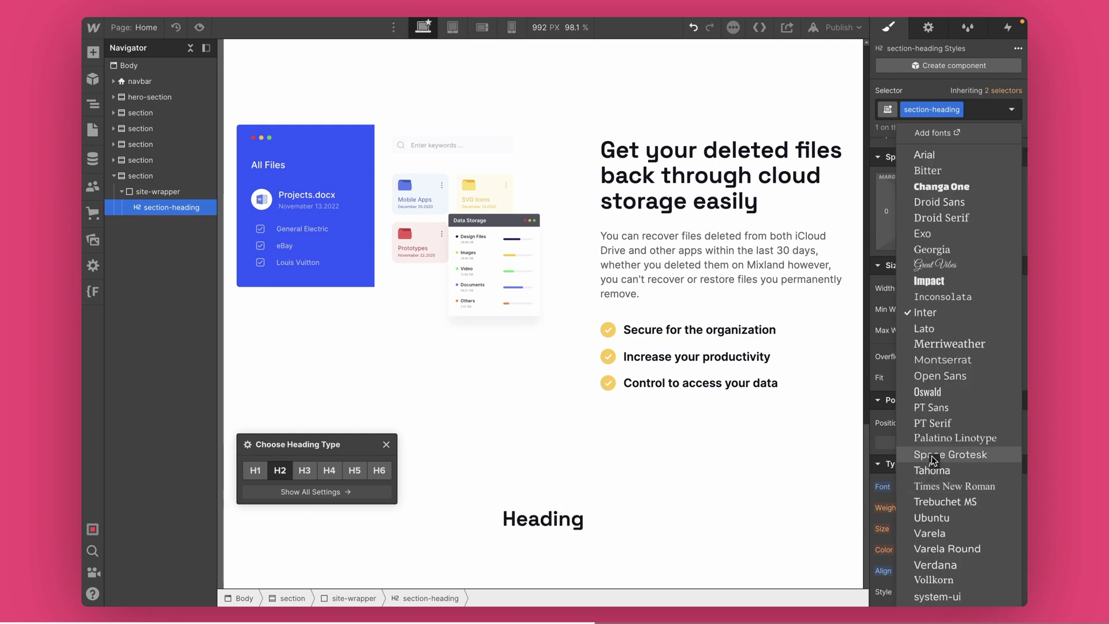
{"action": "left_click", "coordinate": [931, 454]}
{"action": "left_click", "coordinate": [921, 508]}
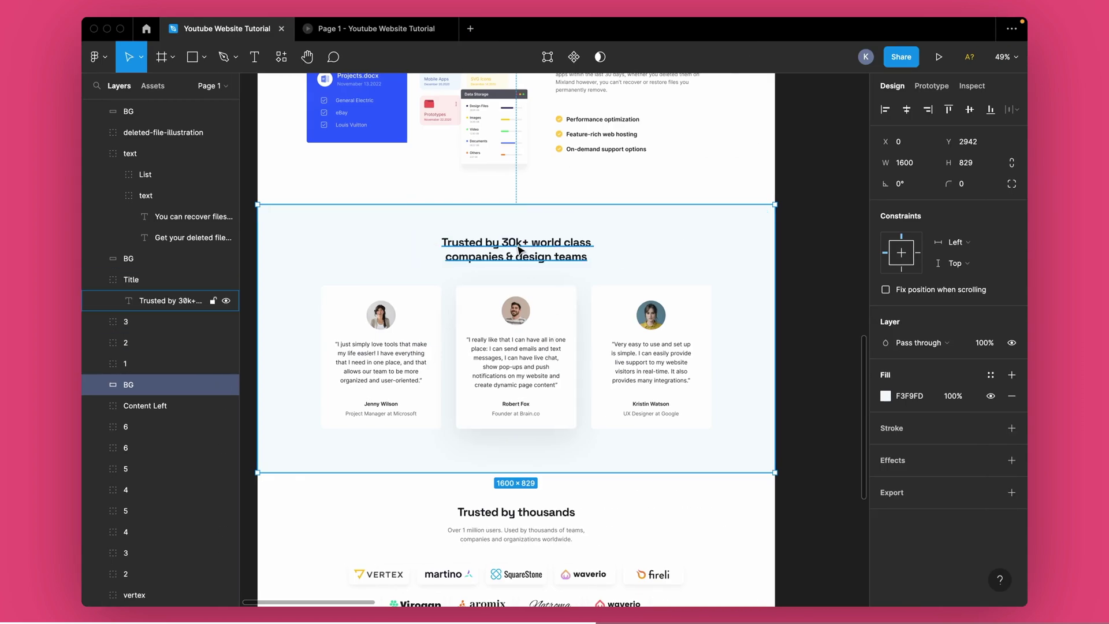
Replace the heading text with Figma's "Trusted by 30k+ world class companies & design teams", breaking the line before "companies"
{"action": "double_click", "coordinate": [516, 249]}
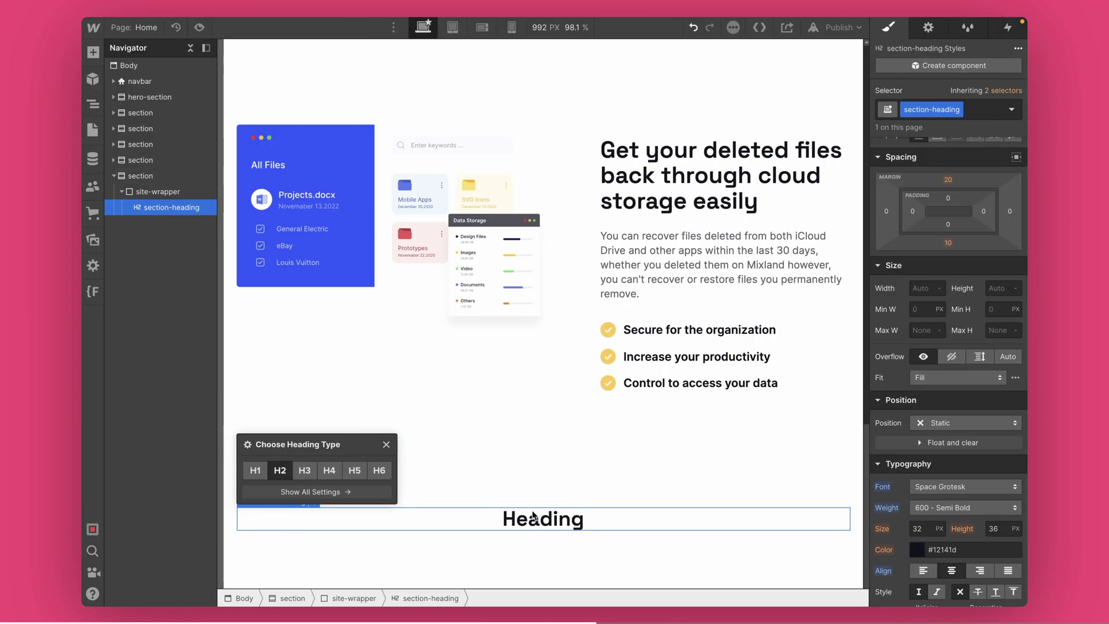
{"action": "double_click", "coordinate": [533, 515]}
{"action": "type", "text": "Trusted by 30k+ world class companies & design teams"}
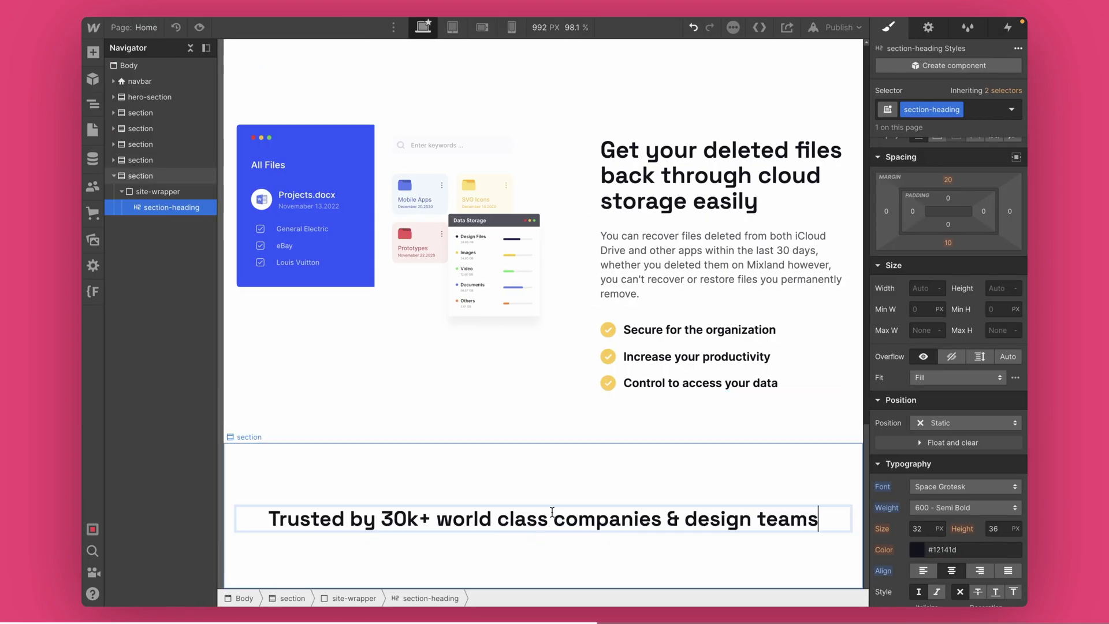
{"action": "key", "text": "shift+Return"}
{"action": "scroll", "coordinate": [556, 516], "scroll_direction": "down", "scroll_amount": 1}
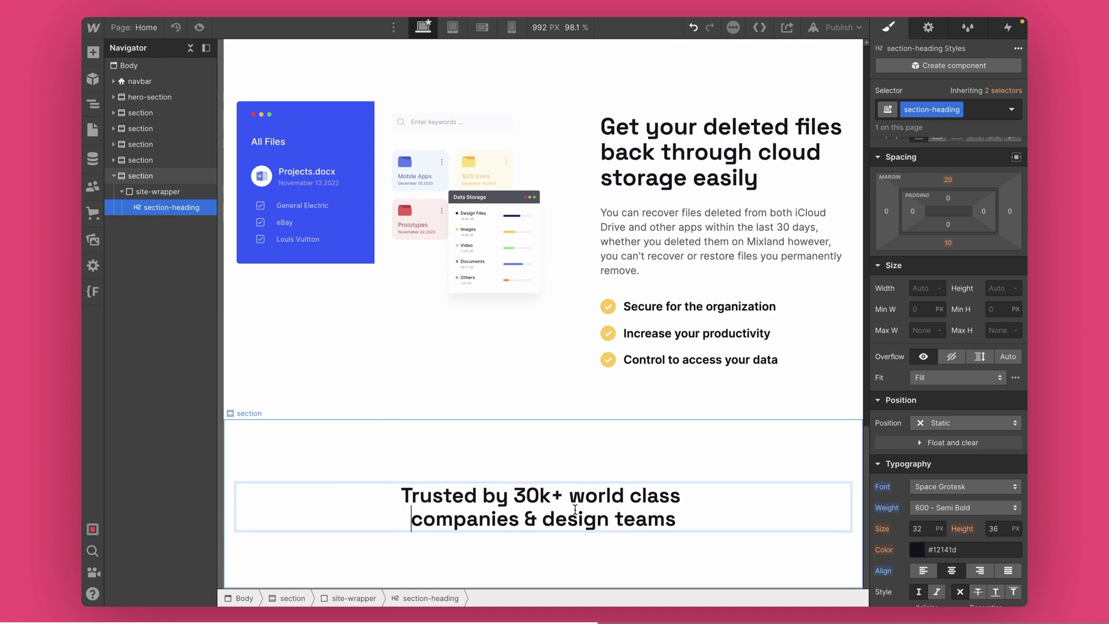
{"action": "left_click", "coordinate": [555, 471]}
{"action": "left_click", "coordinate": [471, 524]}
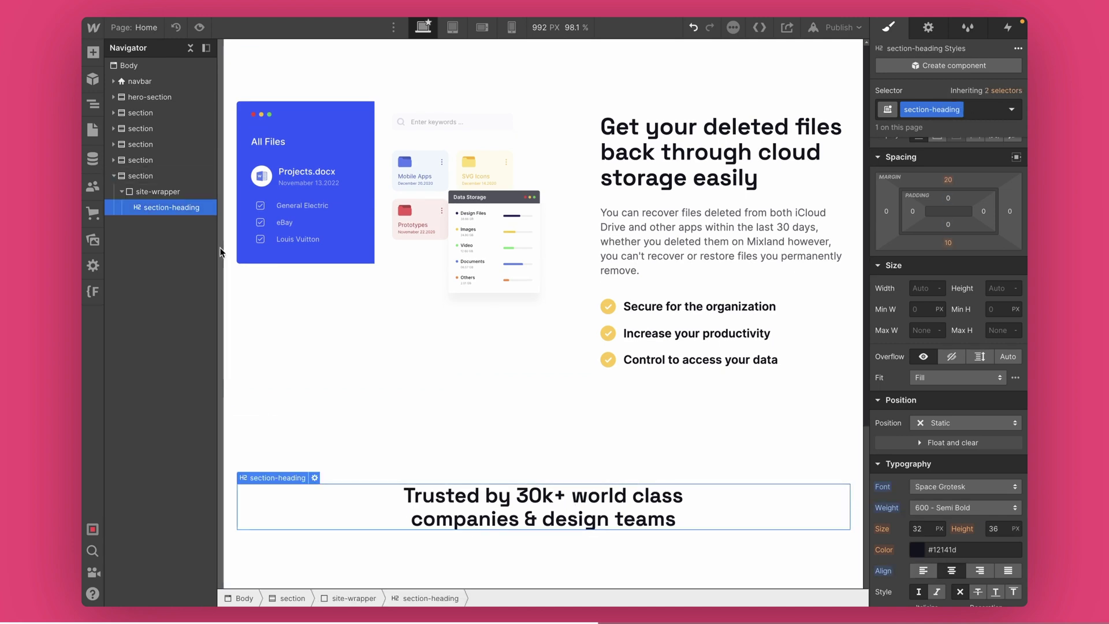
Insert a div block below the section heading and give it the new class 3-col-grid
{"action": "key", "text": "ctrl+e"}
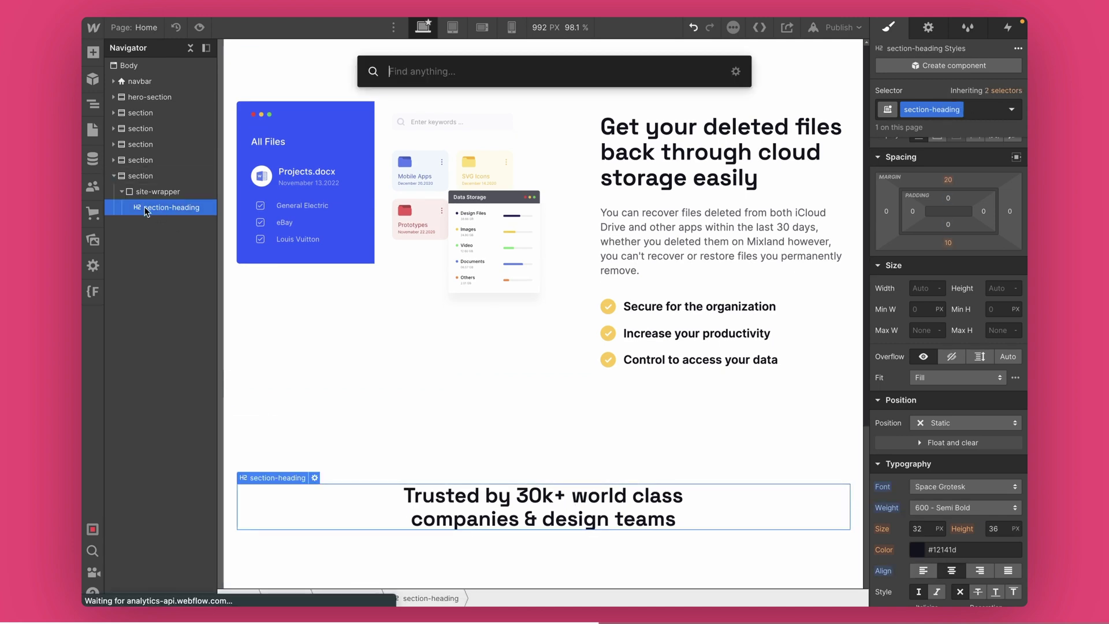
{"action": "type", "text": "d"}
{"action": "key", "text": "Return"}
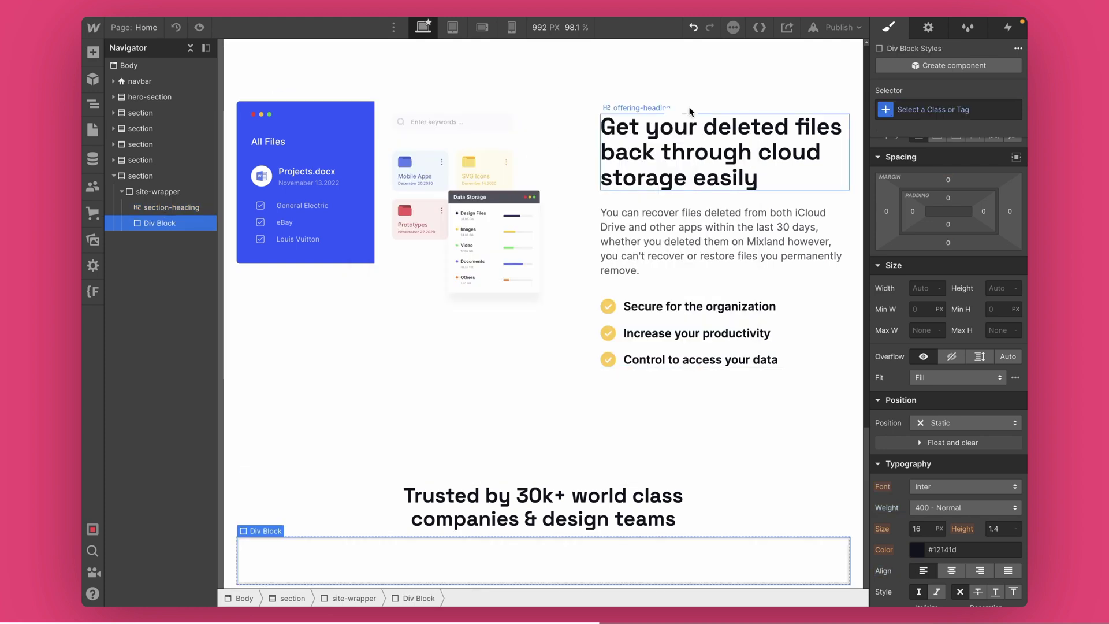
{"action": "left_click", "coordinate": [940, 108]}
{"action": "type", "text": "3-col-gri"}
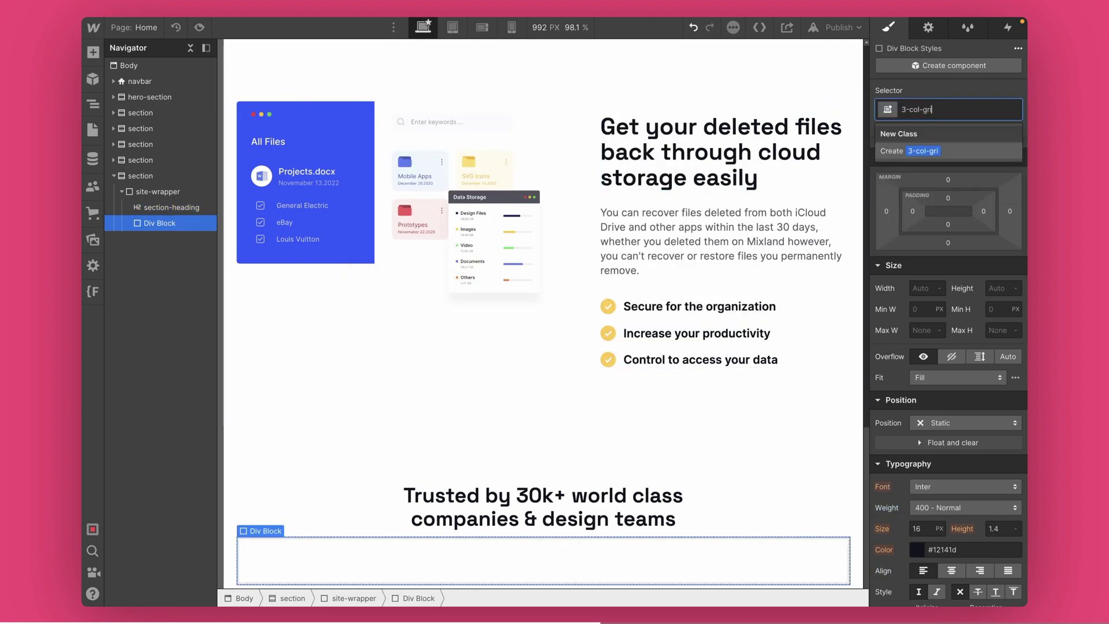
{"action": "type", "text": "d"}
{"action": "key", "text": "Return"}
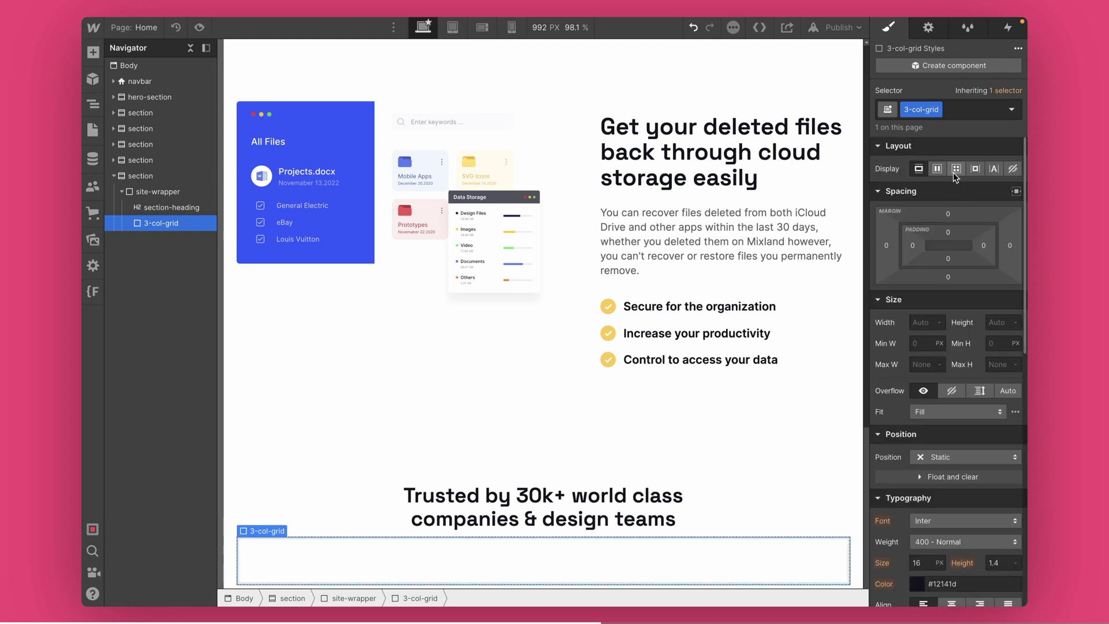
Change the 3-col-grid block to a grid layout with three columns and a 32 px column gap
{"action": "left_click", "coordinate": [953, 172]}
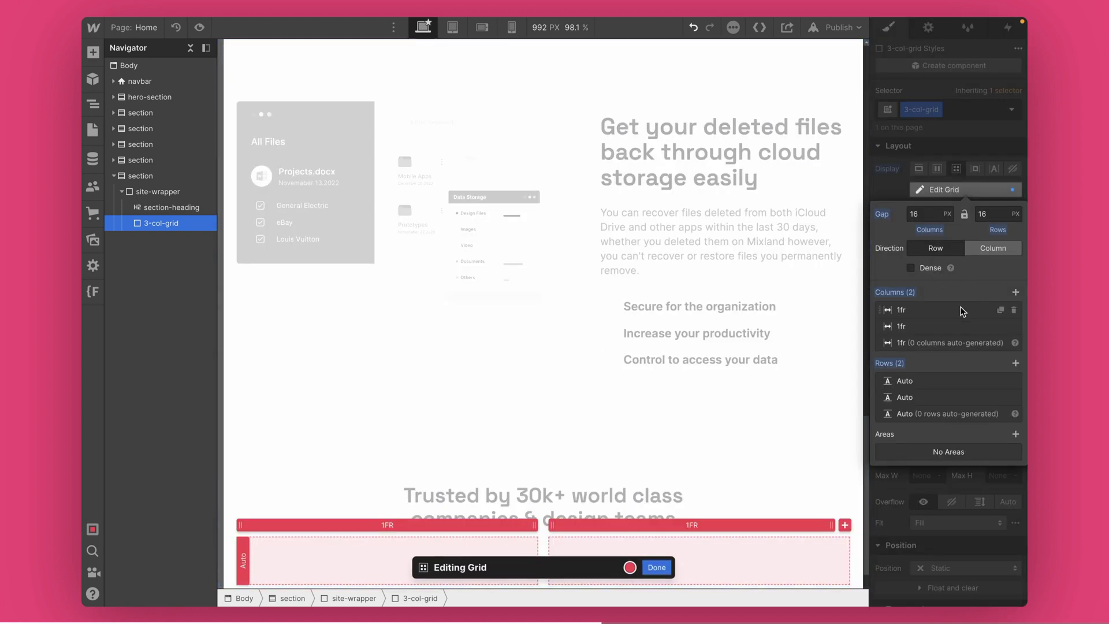
{"action": "left_click", "coordinate": [844, 526]}
{"action": "left_click_drag", "start_coordinate": [641, 543], "coordinate": [662, 541]}
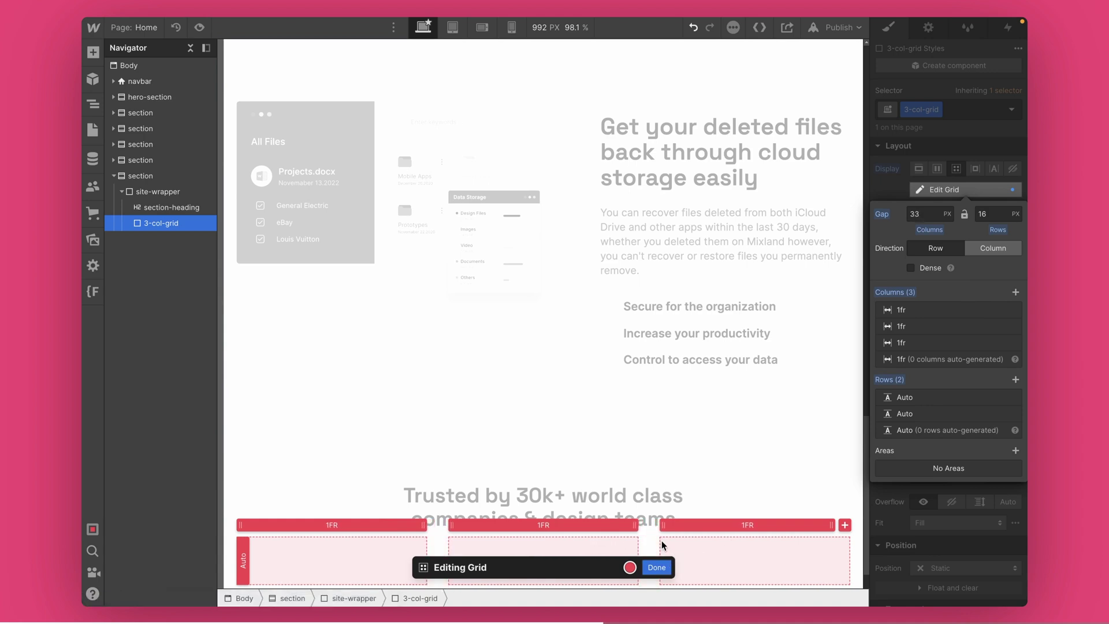
{"action": "left_click", "coordinate": [914, 215]}
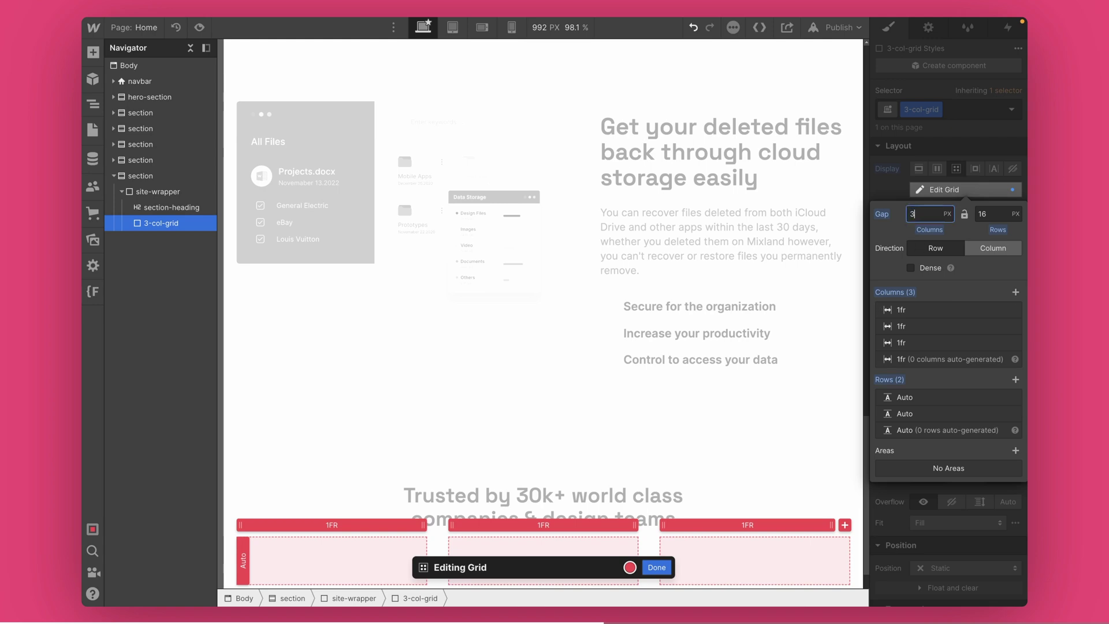
{"action": "left_click", "coordinate": [657, 567]}
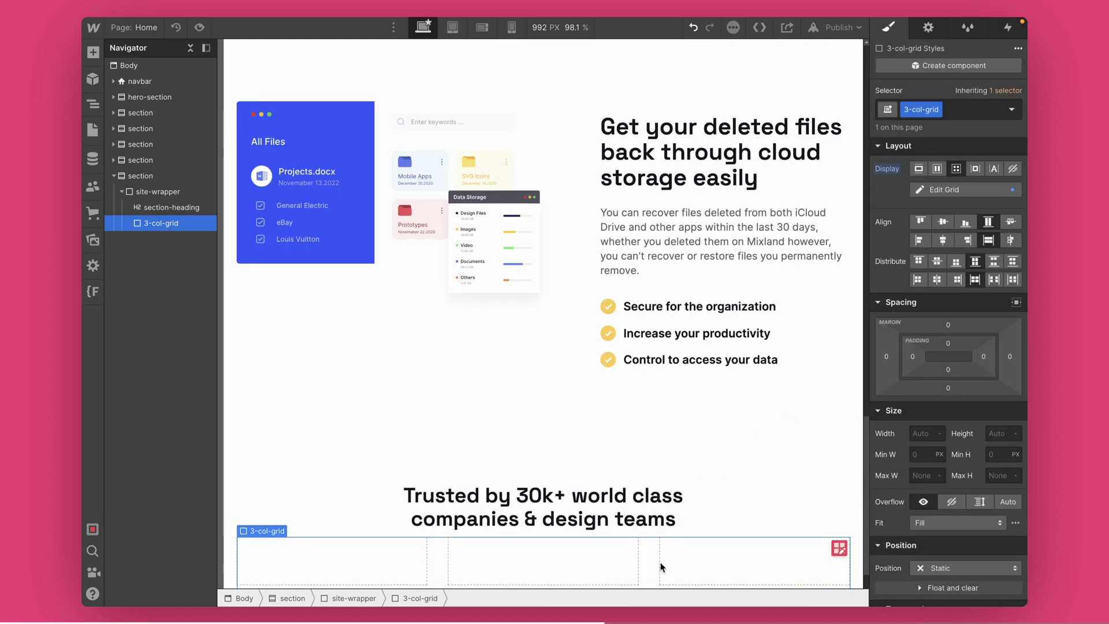
Delete the second row of the 3-col-grid so it has a single row
{"action": "scroll", "coordinate": [532, 529], "scroll_direction": "down", "scroll_amount": 2}
{"action": "left_click", "coordinate": [839, 440]}
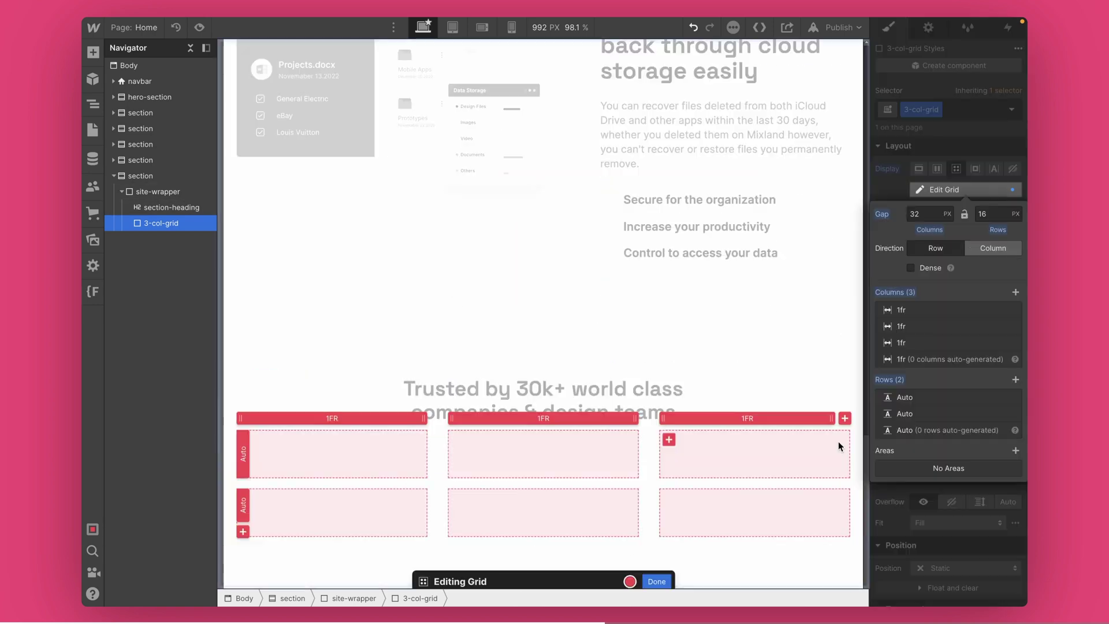
{"action": "left_click", "coordinate": [1015, 414]}
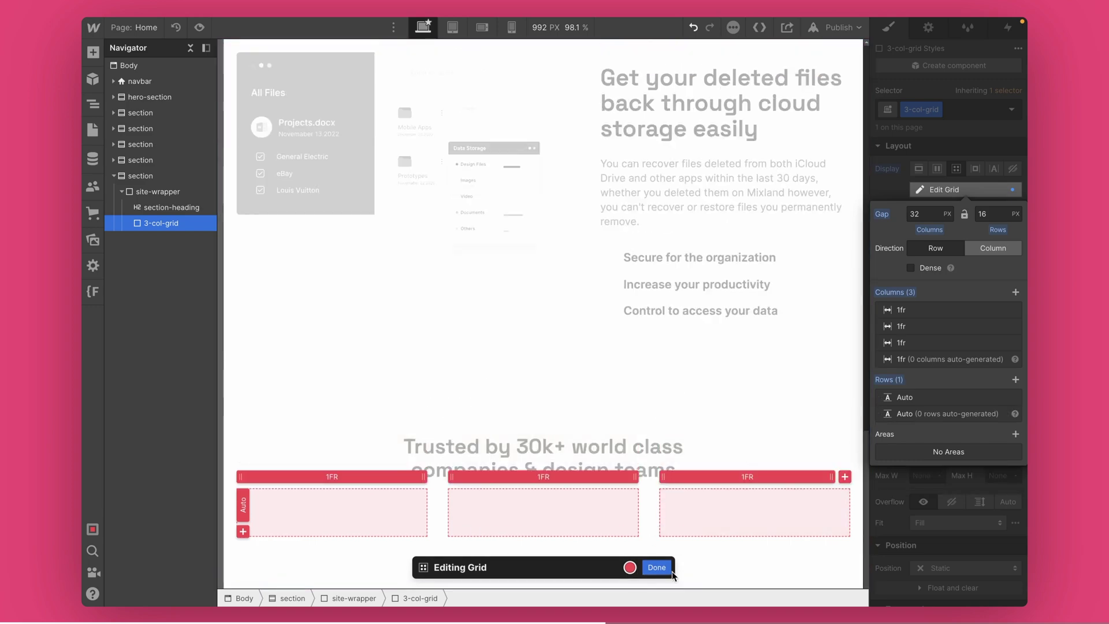
{"action": "left_click", "coordinate": [654, 60]}
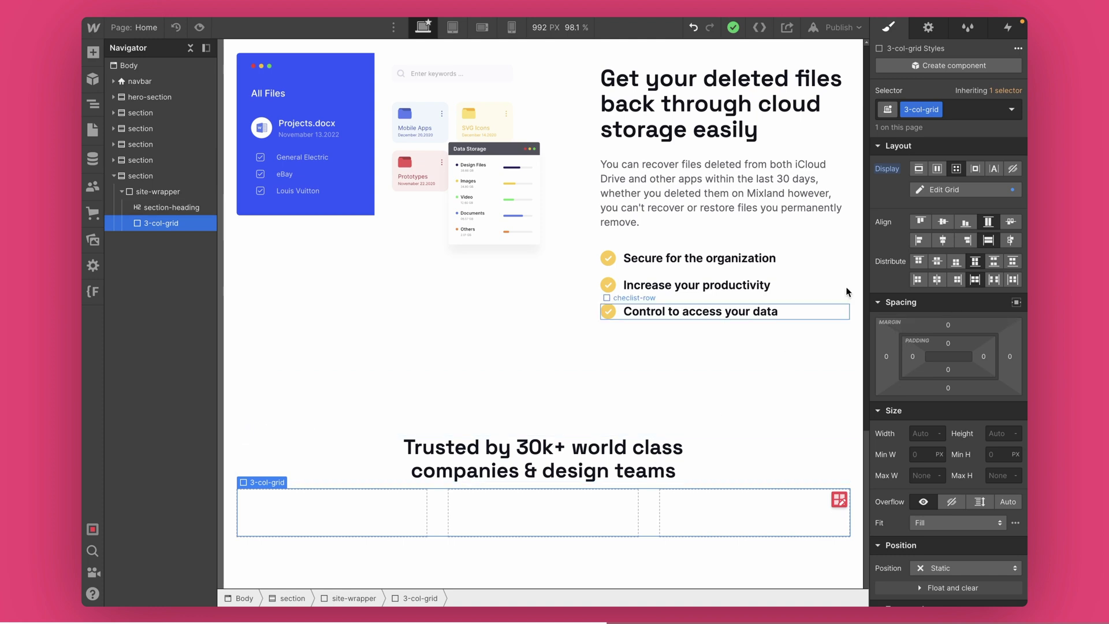
Add the combo class testimonial-grid to the grid and set its top margin to 48 px
{"action": "left_click", "coordinate": [948, 112]}
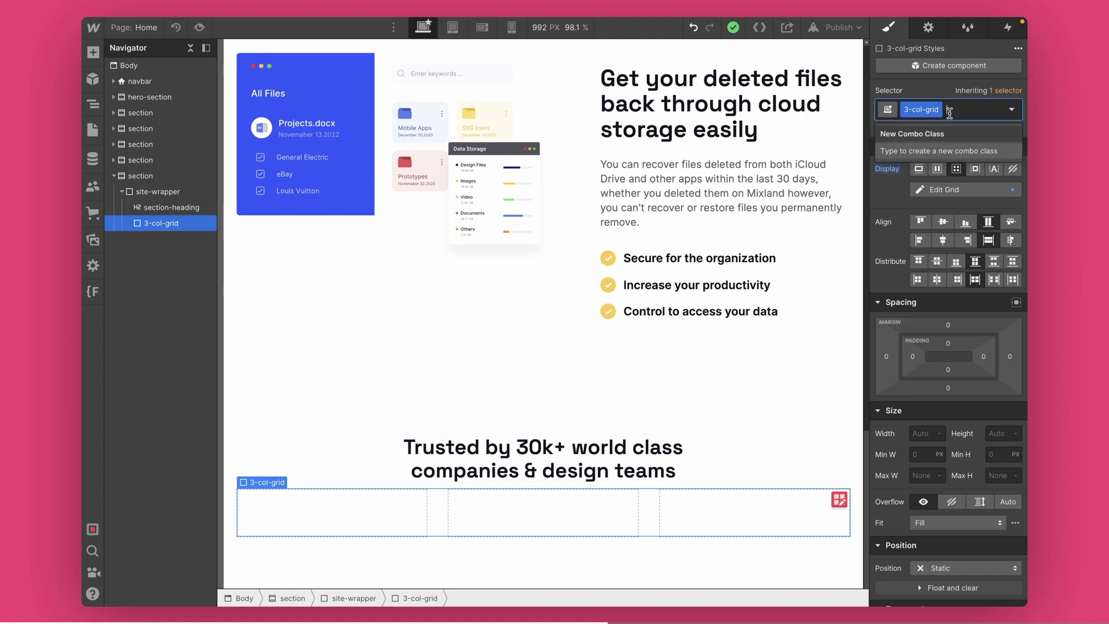
{"action": "type", "text": "testimonial-grid"}
{"action": "key", "text": "Return"}
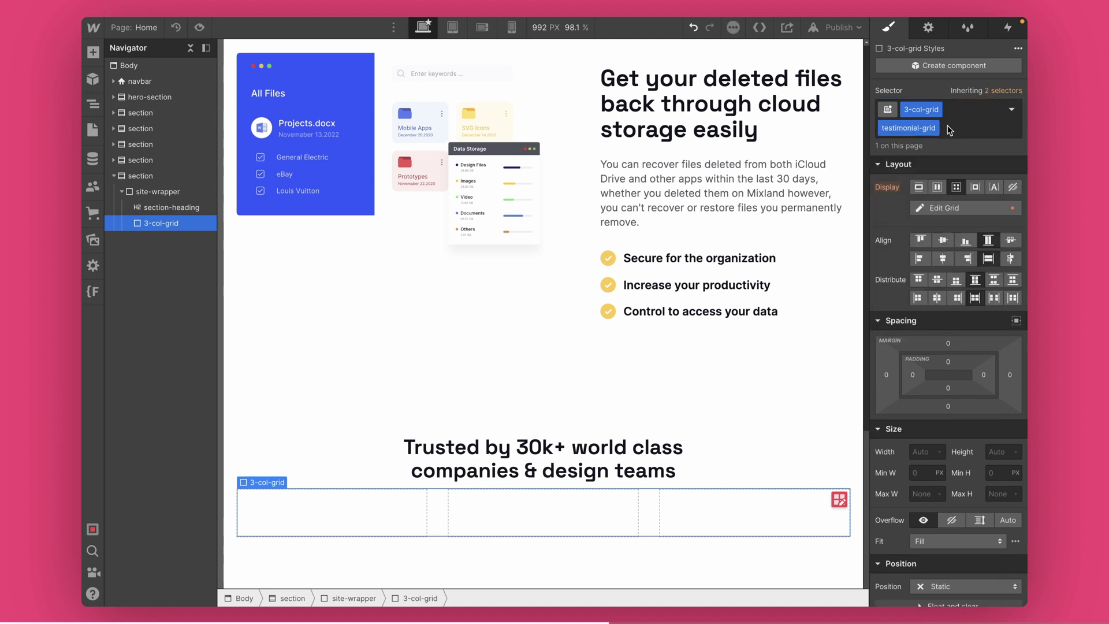
{"action": "left_click_drag", "start_coordinate": [948, 345], "coordinate": [947, 314]}
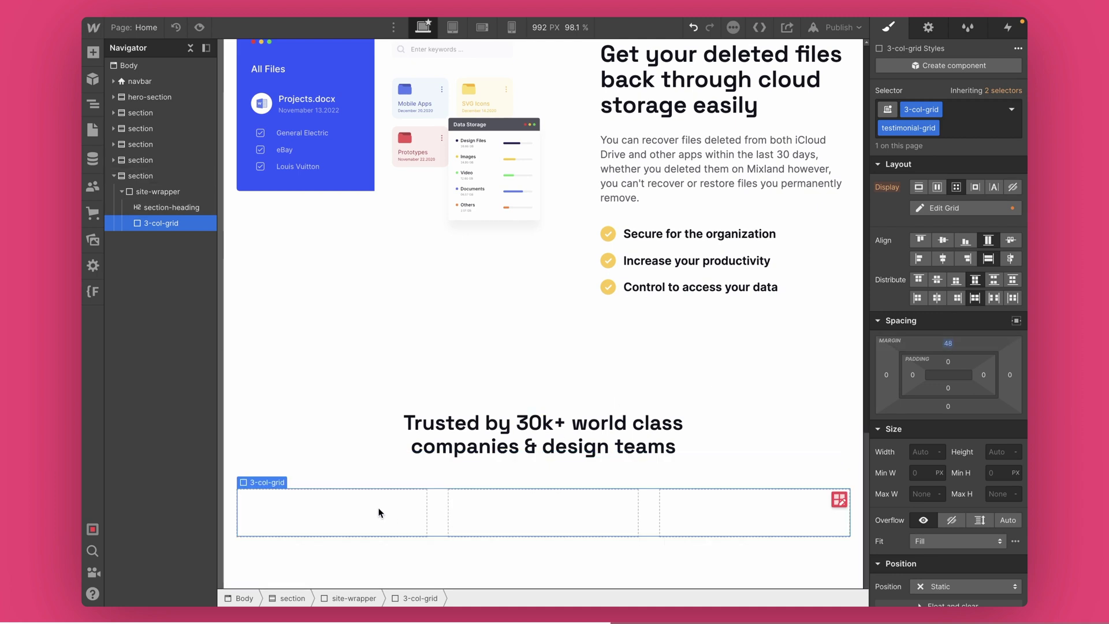
Insert a div block into the grid's first cell and give it the new class testimonial-card
{"action": "key", "text": "ctrl+k"}
{"action": "type", "text": "d"}
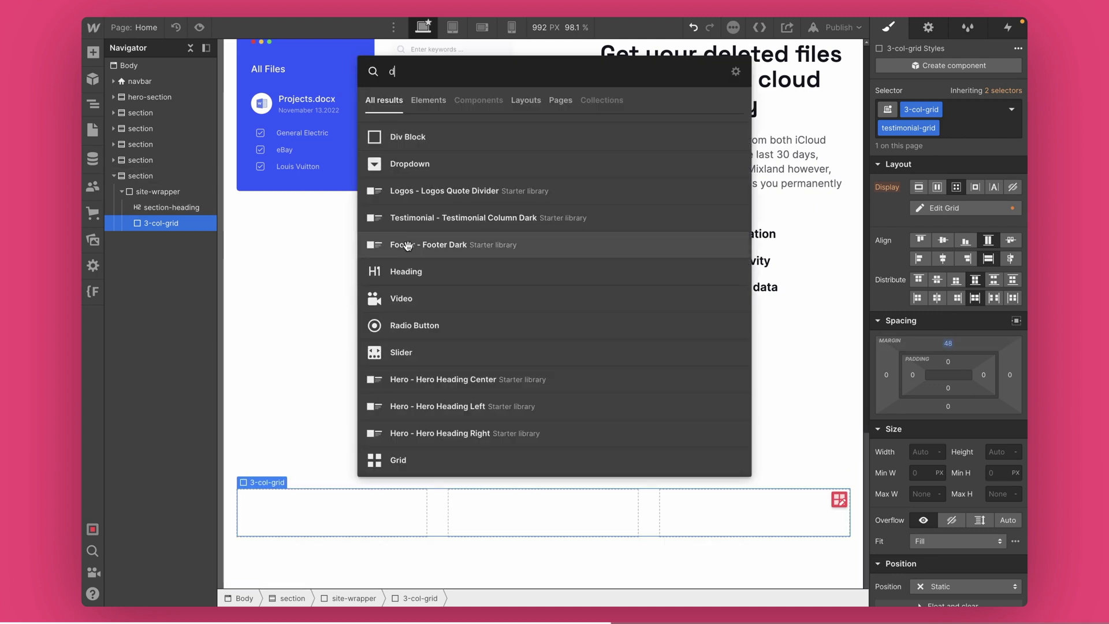
{"action": "left_click", "coordinate": [403, 136]}
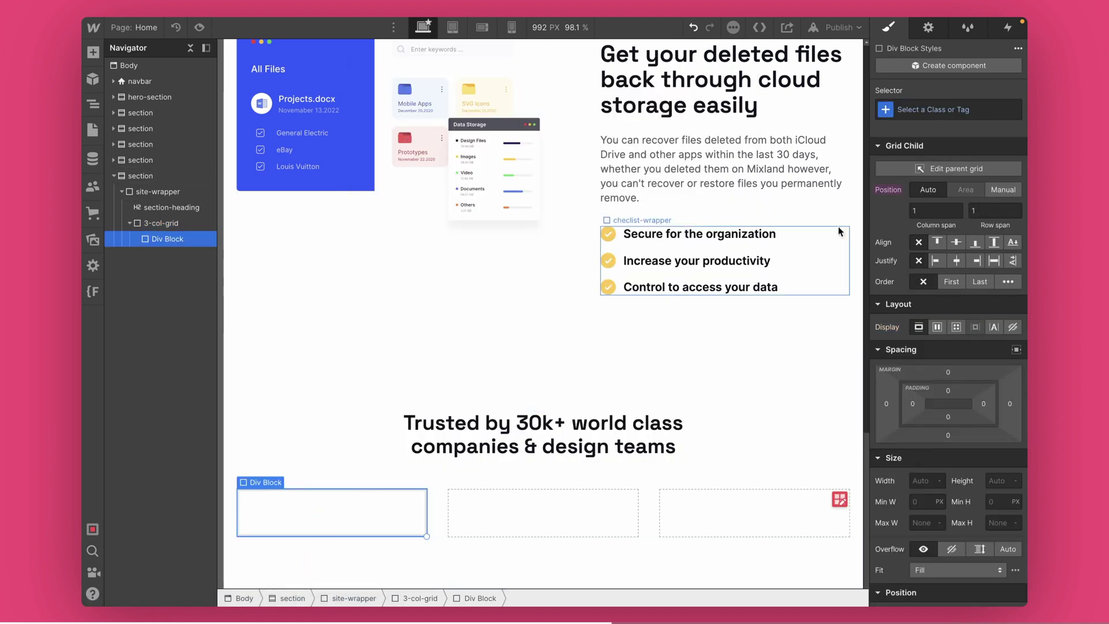
{"action": "left_click", "coordinate": [914, 110]}
{"action": "type", "text": "testimonial="}
{"action": "key", "text": "BackSpace"}
{"action": "type", "text": "-ca"}
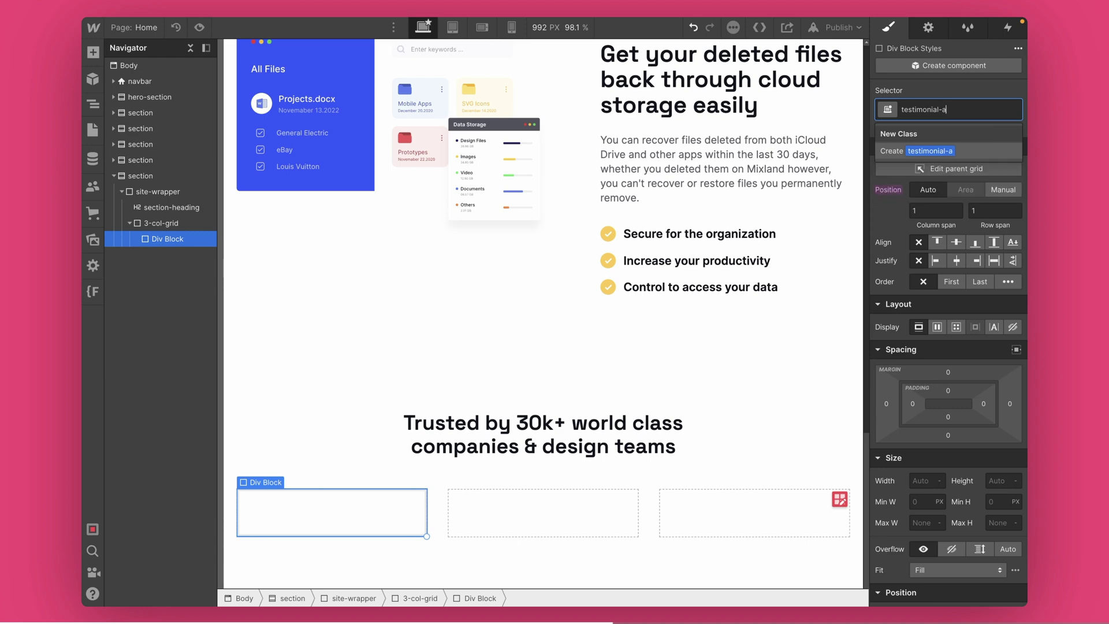
{"action": "type", "text": "rd"}
{"action": "key", "text": "Return"}
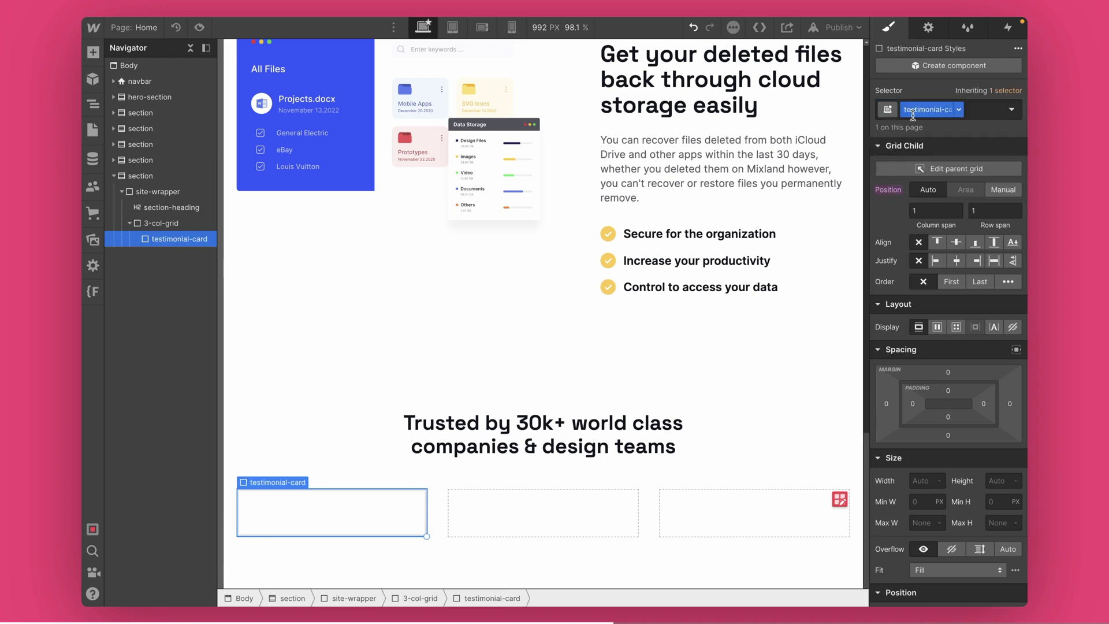
Copy the fill colour F3F9FD from the testimonials background in the Figma design, and select the matching section in Webflow
{"action": "key", "text": "ctrl+Right"}
{"action": "left_click", "coordinate": [332, 224]}
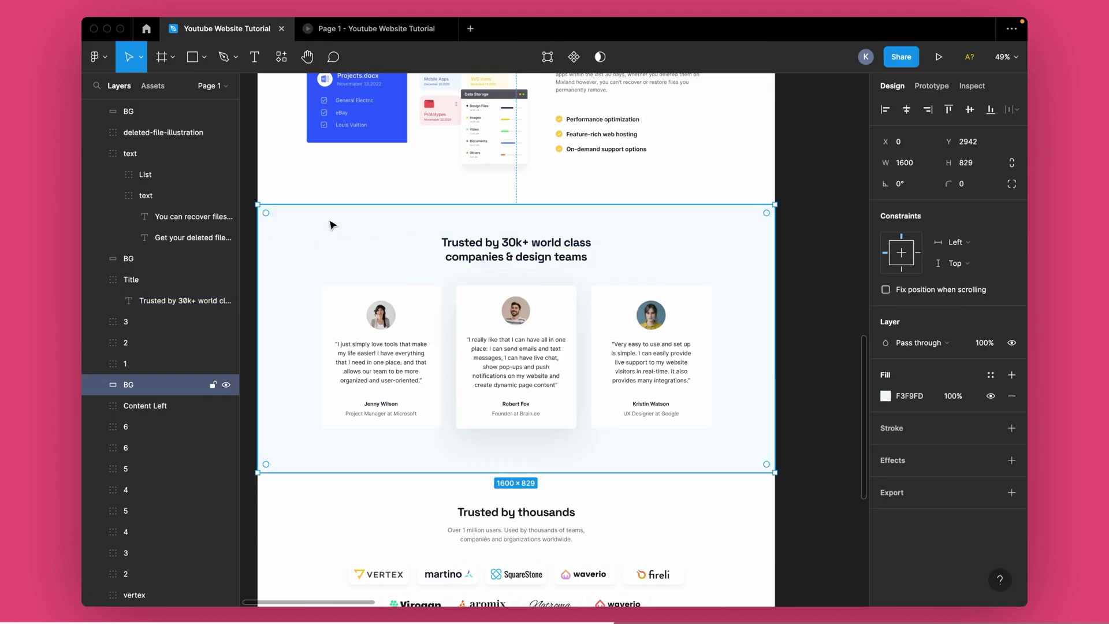
{"action": "left_click", "coordinate": [920, 395]}
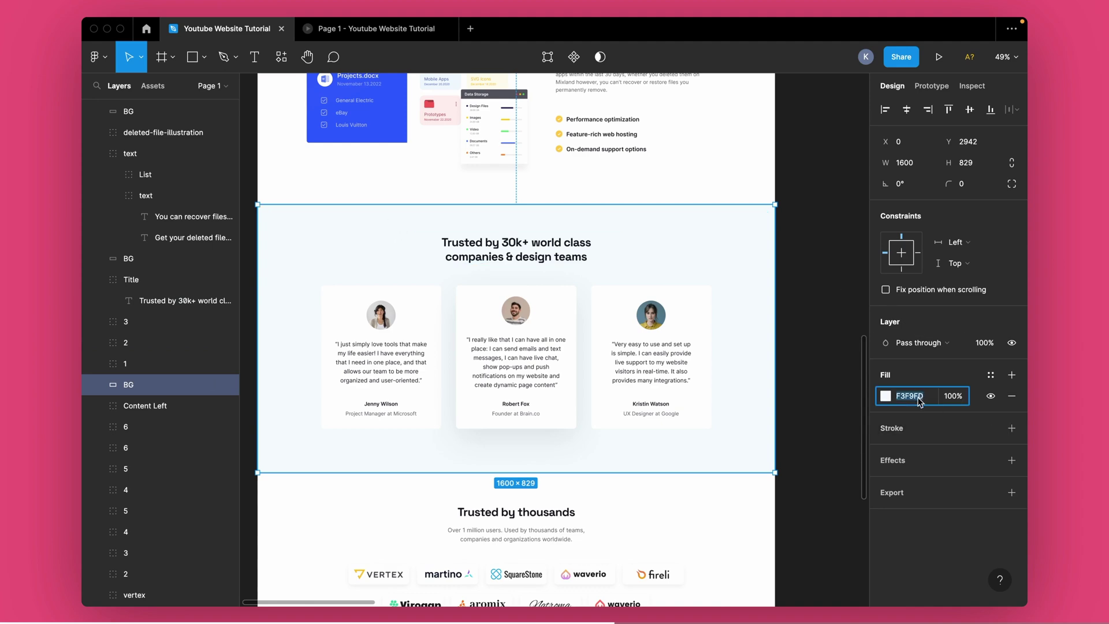
{"action": "key", "text": "ctrl+Left"}
{"action": "left_click", "coordinate": [483, 350]}
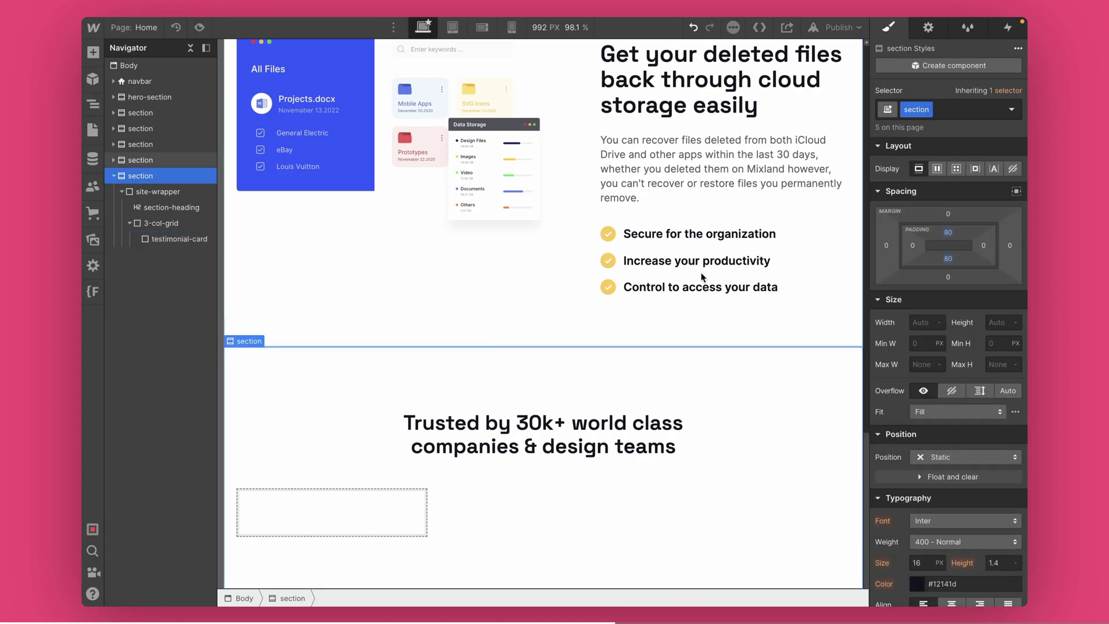
{"action": "left_click", "coordinate": [936, 581]}
{"action": "type", "text": "f3f9fd"}
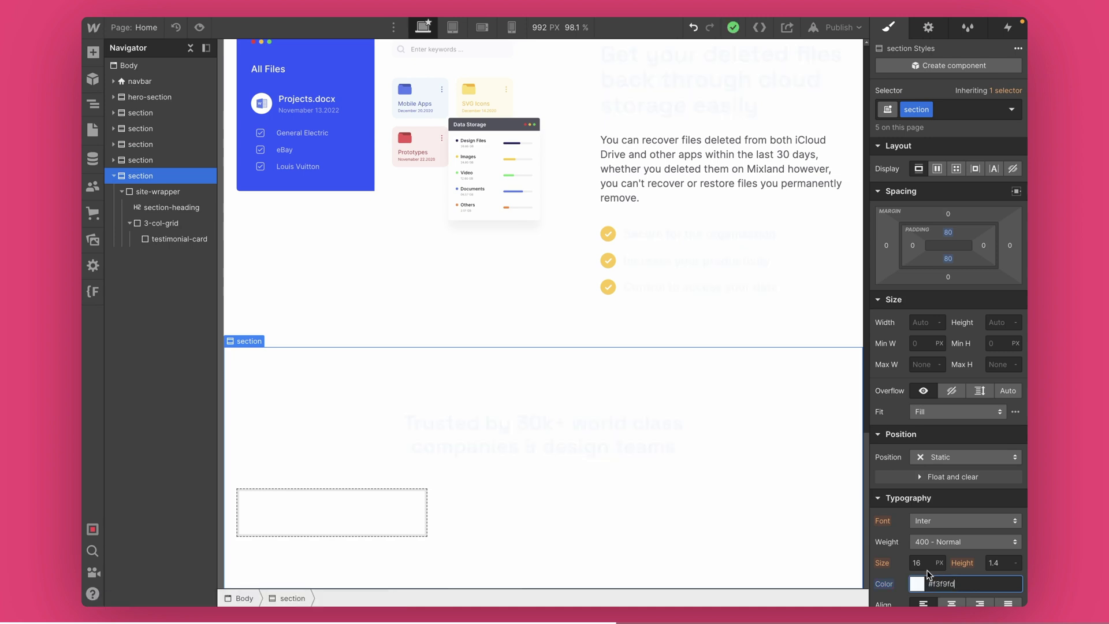
{"action": "left_click", "coordinate": [883, 584], "text": "alt"}
{"action": "scroll", "coordinate": [906, 565], "scroll_direction": "down", "scroll_amount": 10}
{"action": "left_click", "coordinate": [943, 235]}
{"action": "type", "text": "#f3f9fd"}
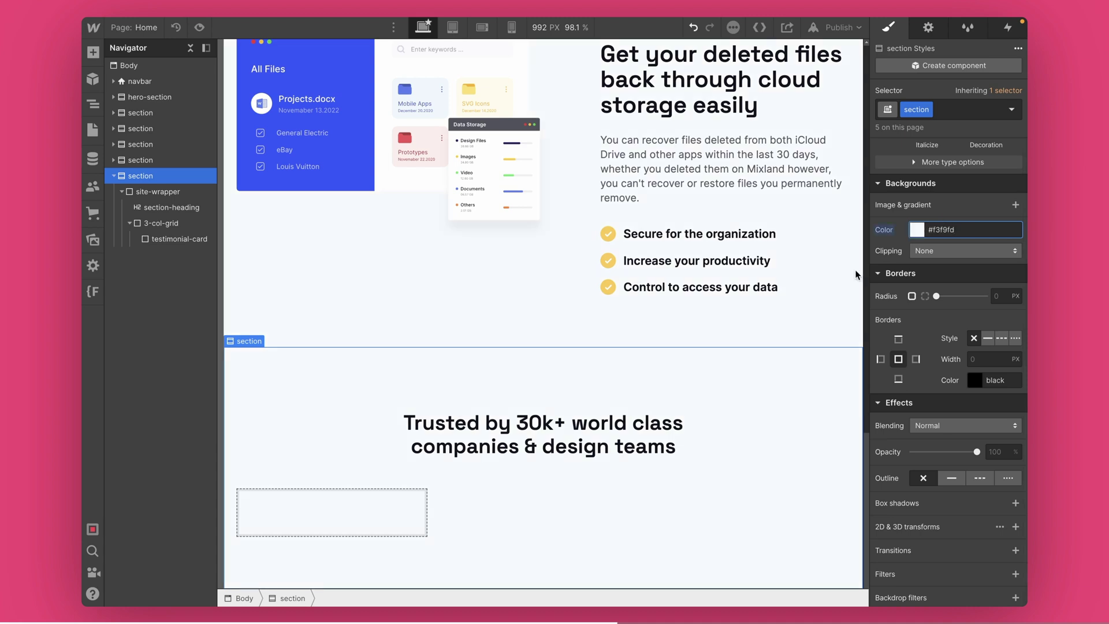
{"action": "left_click", "coordinate": [443, 350]}
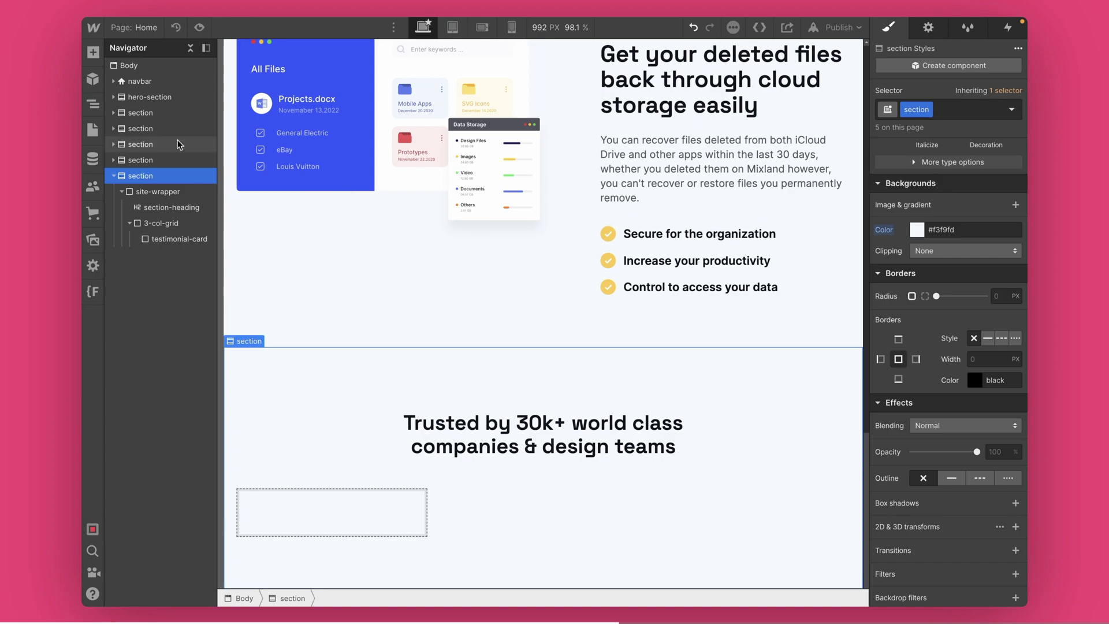
{"action": "scroll", "coordinate": [465, 371], "scroll_direction": "up", "scroll_amount": 15}
{"action": "scroll", "coordinate": [464, 370], "scroll_direction": "down", "scroll_amount": 10}
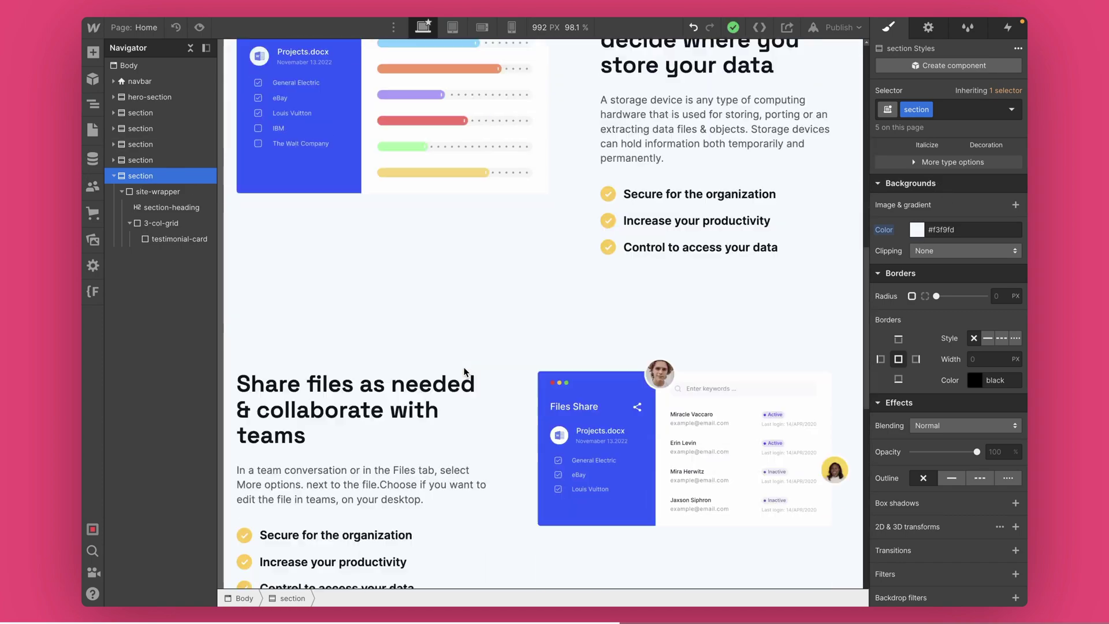
{"action": "left_click", "coordinate": [883, 230], "text": "alt"}
Add the combo class testimonial-section to the testimonials section and set its background colour to #f3f9fd
{"action": "left_click", "coordinate": [945, 104]}
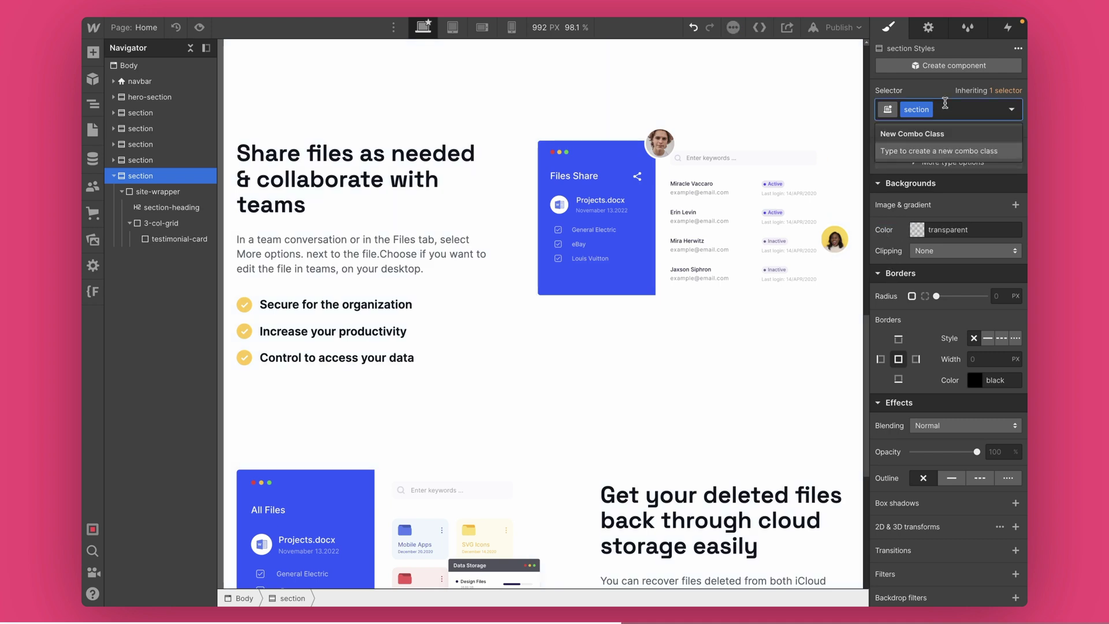
{"action": "type", "text": "testimonial-section"}
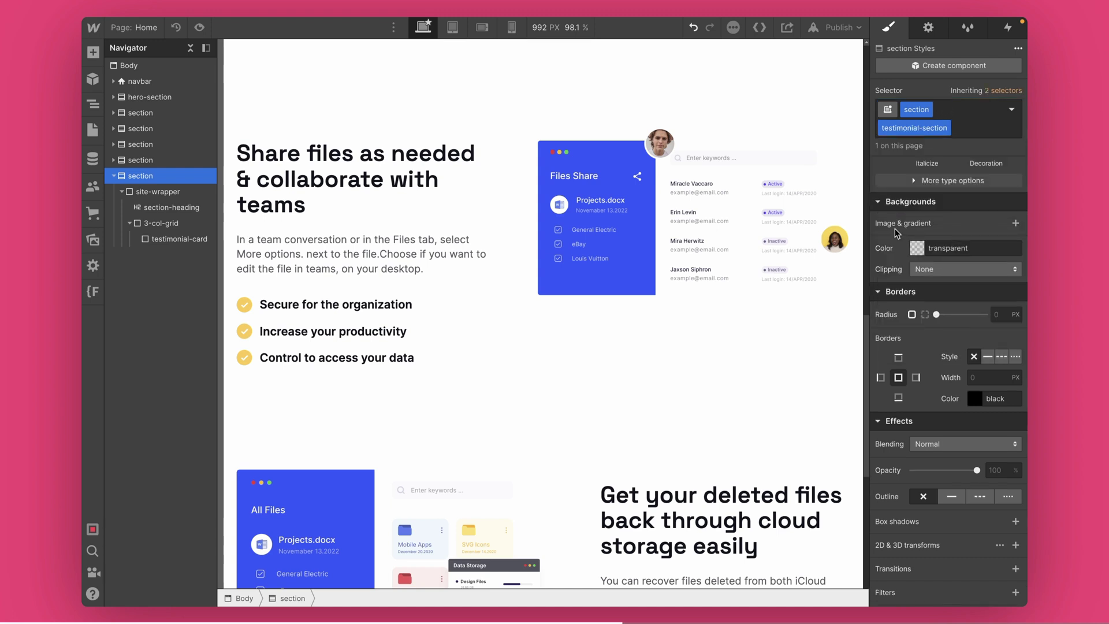
{"action": "left_click", "coordinate": [951, 249]}
{"action": "type", "text": "#f3f9fd"}
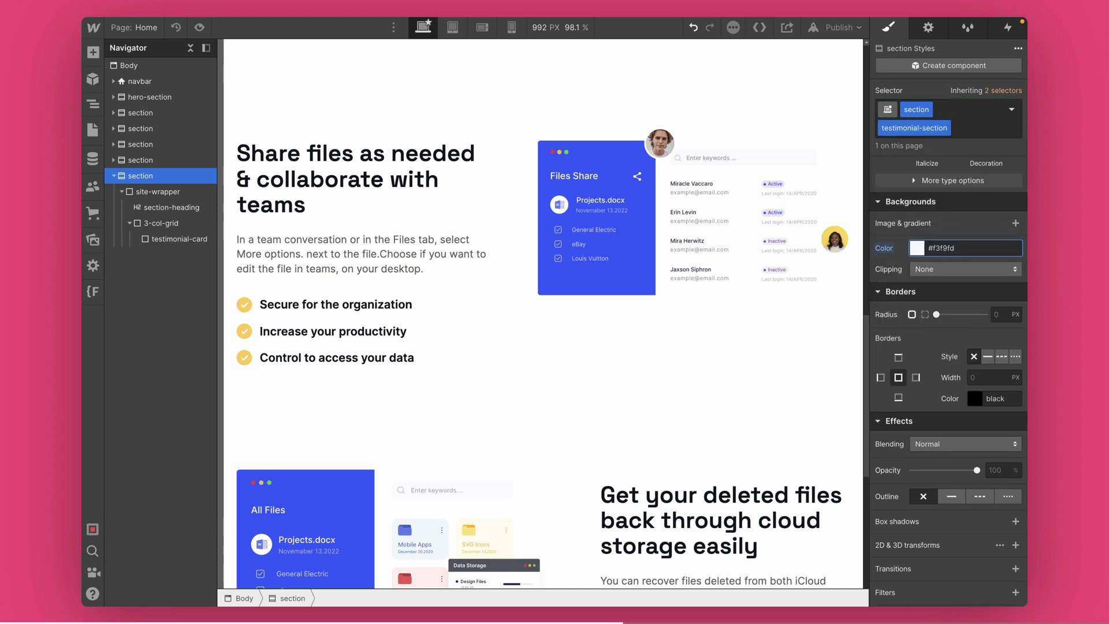
{"action": "scroll", "coordinate": [771, 290], "scroll_direction": "down", "scroll_amount": 8}
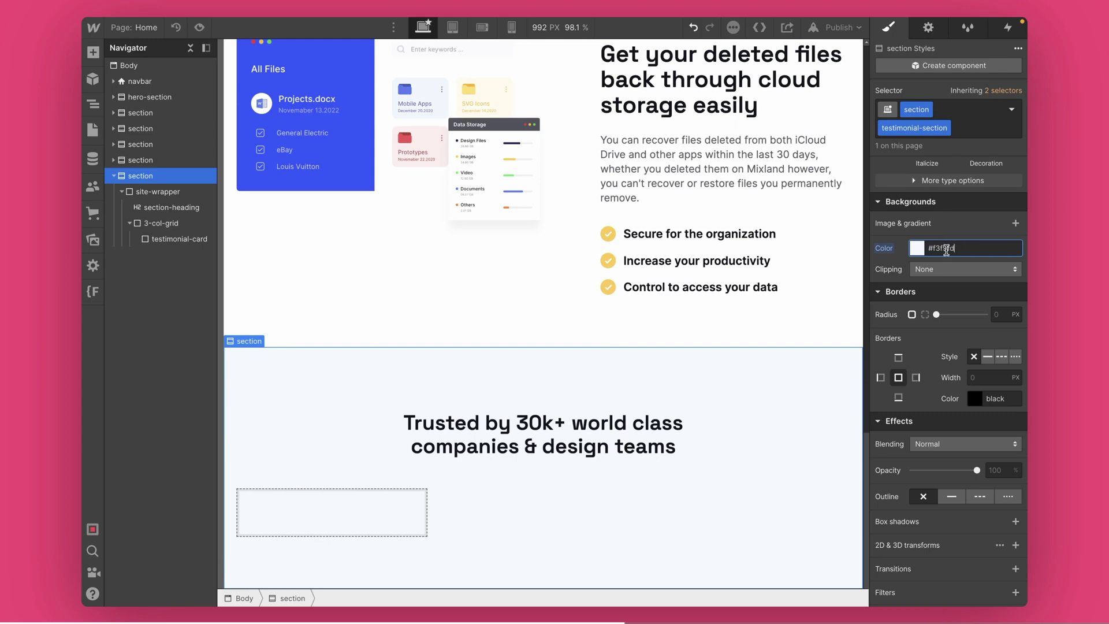
{"action": "scroll", "coordinate": [527, 334], "scroll_direction": "up", "scroll_amount": 10}
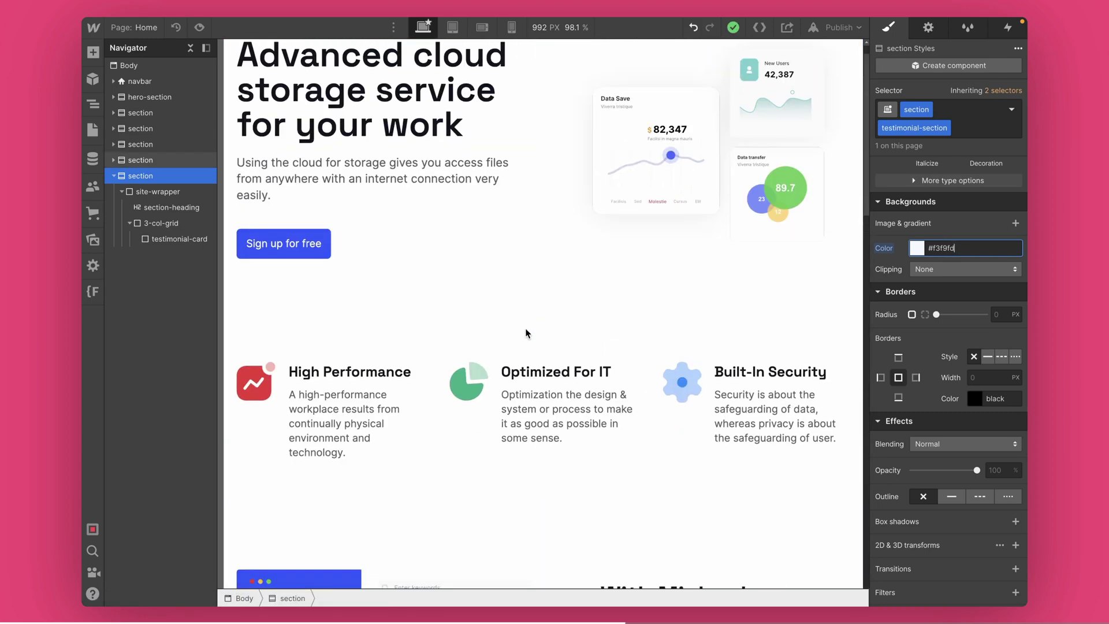
{"action": "scroll", "coordinate": [525, 334], "scroll_direction": "down", "scroll_amount": 10}
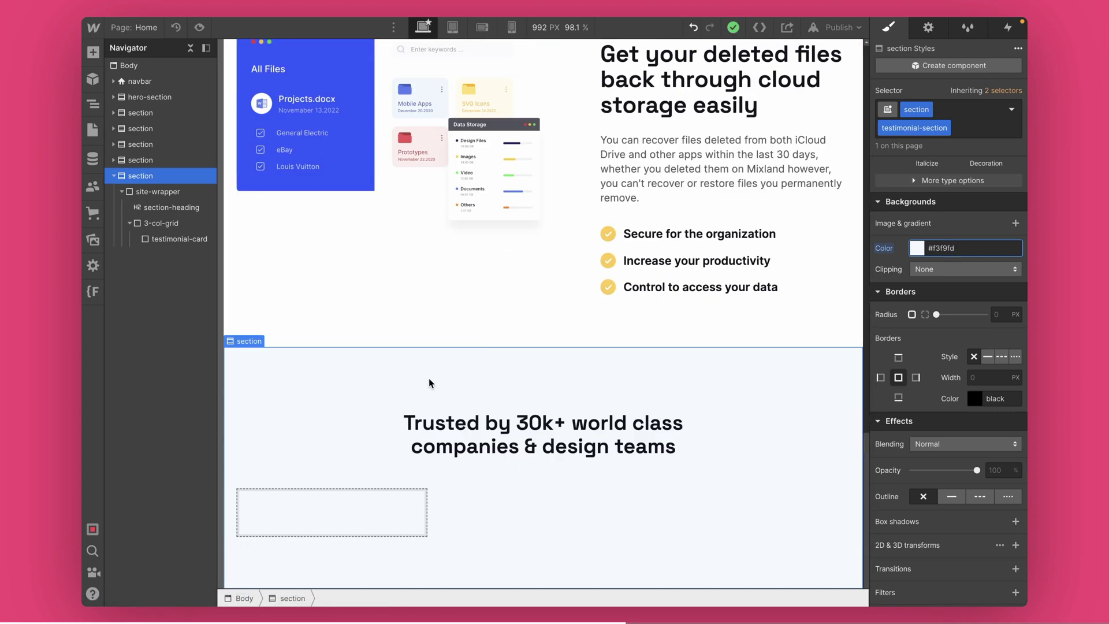
Insert an image into the testimonial-card and use the asset Ellipse 14.png as its source
{"action": "left_click", "coordinate": [344, 497]}
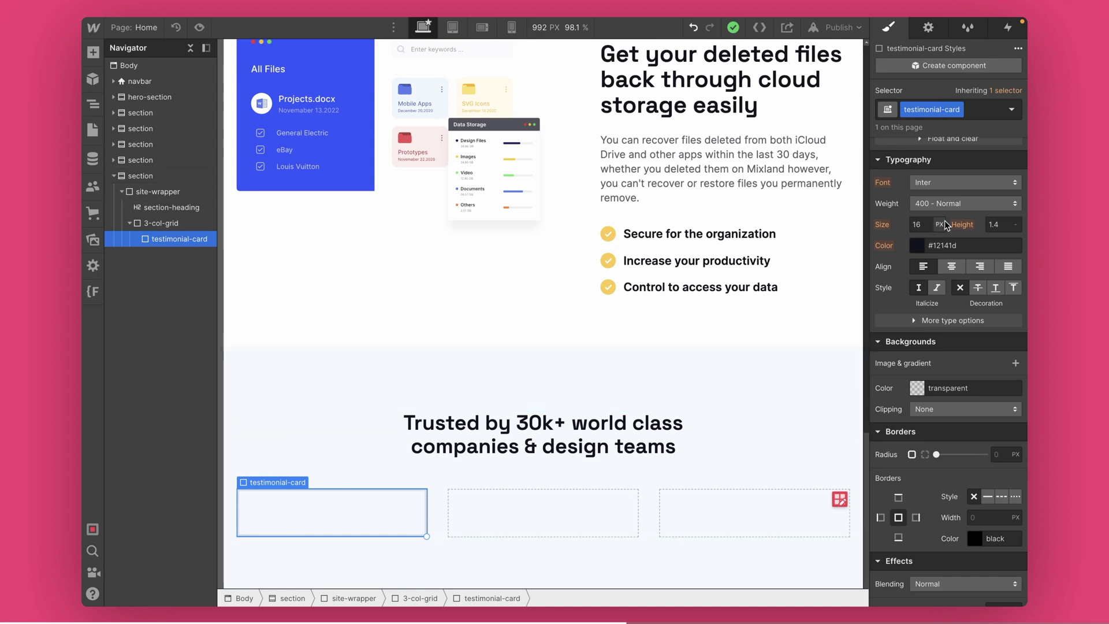
{"action": "scroll", "coordinate": [945, 224], "scroll_direction": "up", "scroll_amount": 10}
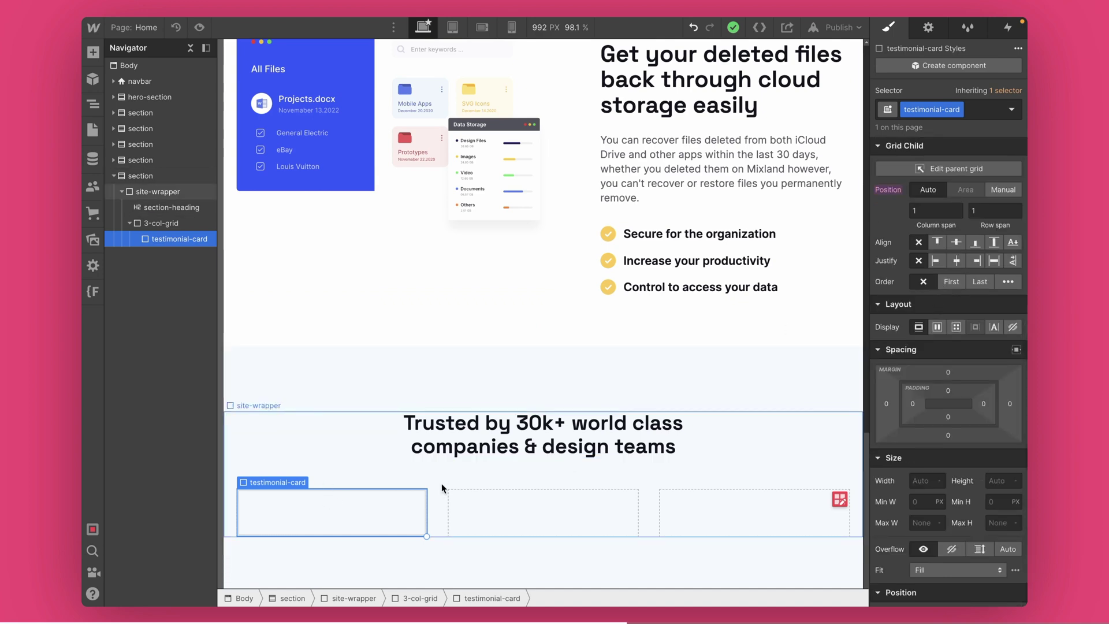
{"action": "left_click", "coordinate": [103, 55]}
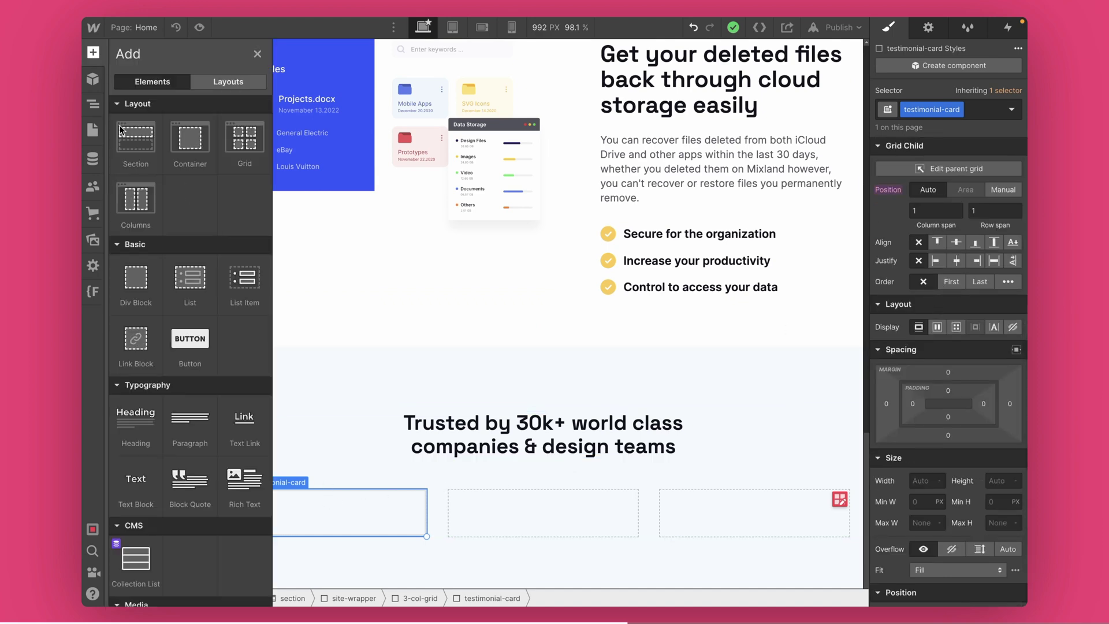
{"action": "scroll", "coordinate": [141, 370], "scroll_direction": "down", "scroll_amount": 1}
{"action": "scroll", "coordinate": [145, 399], "scroll_direction": "down", "scroll_amount": 2}
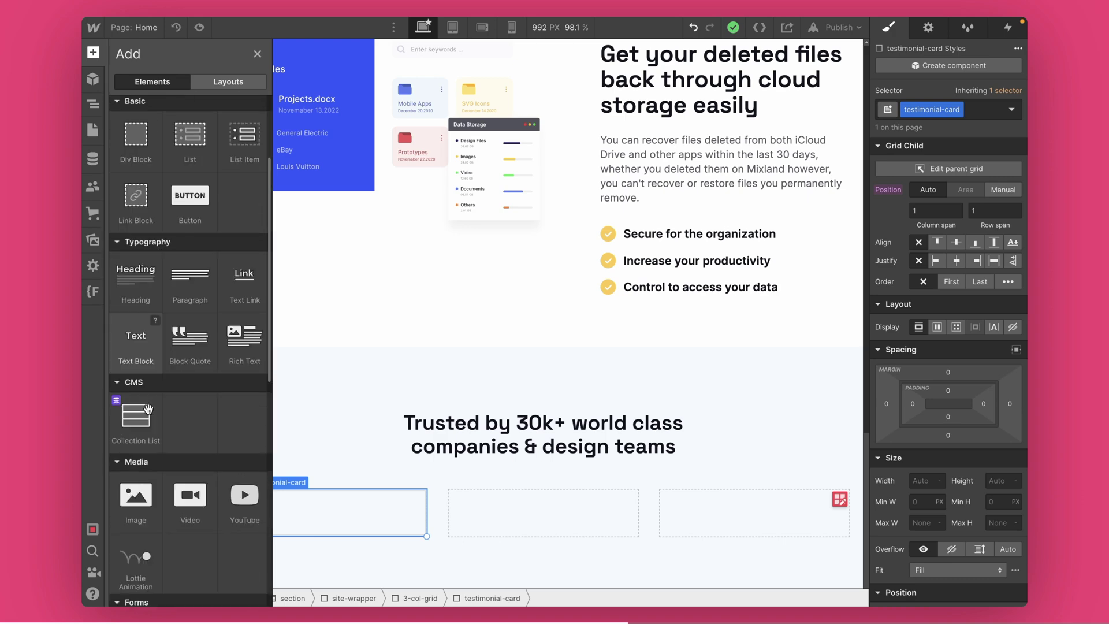
{"action": "left_click", "coordinate": [132, 505]}
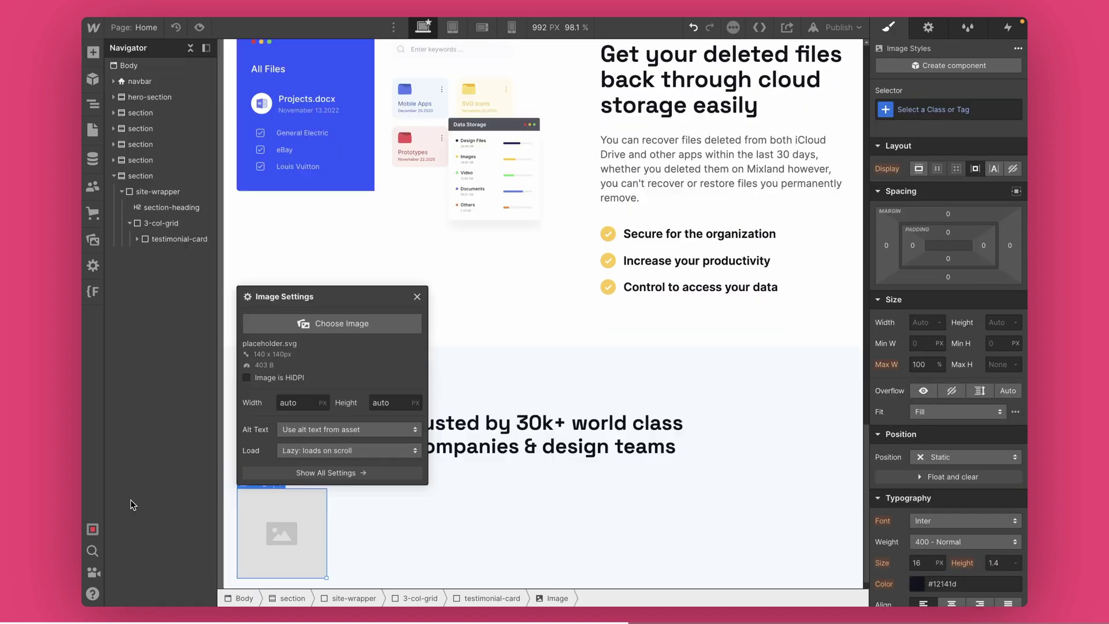
{"action": "left_click", "coordinate": [314, 324]}
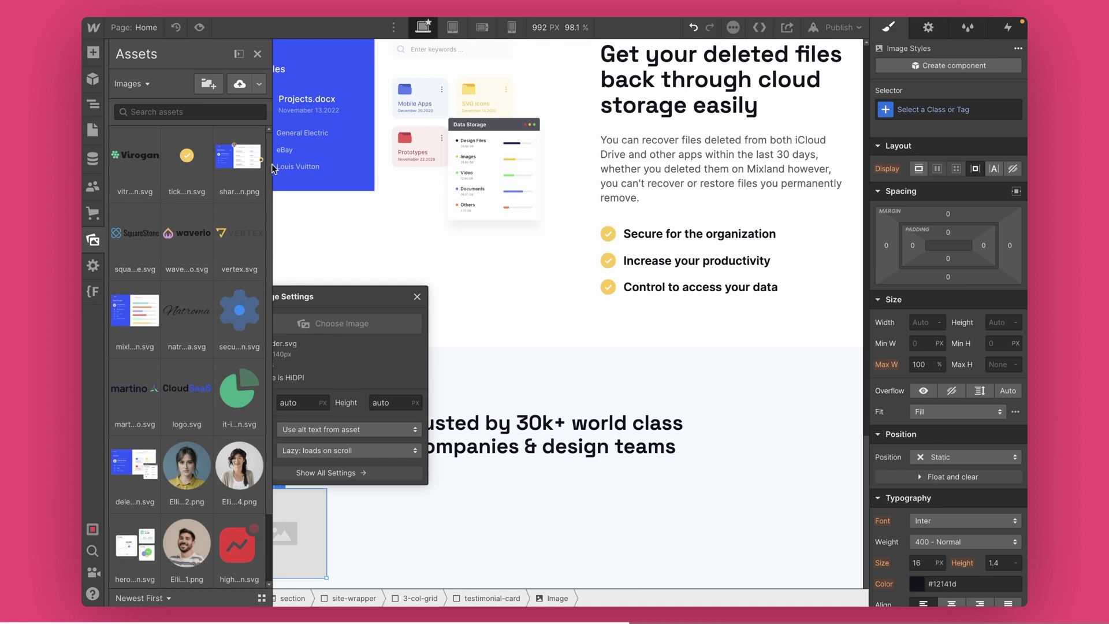
{"action": "scroll", "coordinate": [231, 346], "scroll_direction": "down", "scroll_amount": 1}
{"action": "left_click", "coordinate": [248, 413]}
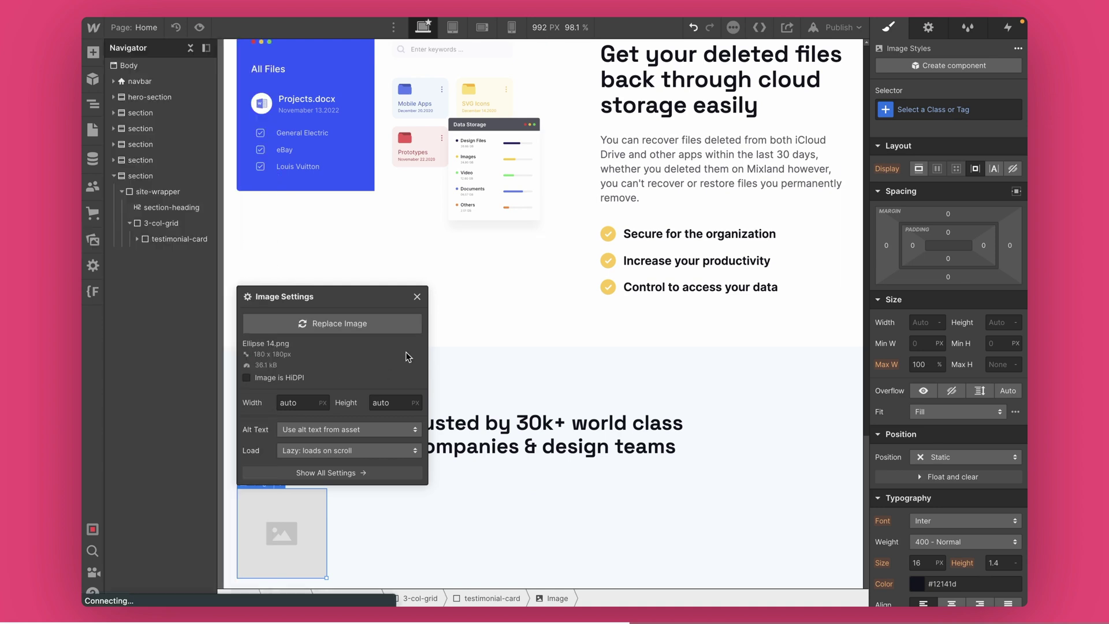
{"action": "left_click", "coordinate": [417, 297]}
Give the image the class testimonial-img and, matching the avatar in the Figma design, set its width and height to 90 px
{"action": "left_click", "coordinate": [947, 109]}
{"action": "type", "text": "testimonial-img"}
{"action": "key", "text": "Return"}
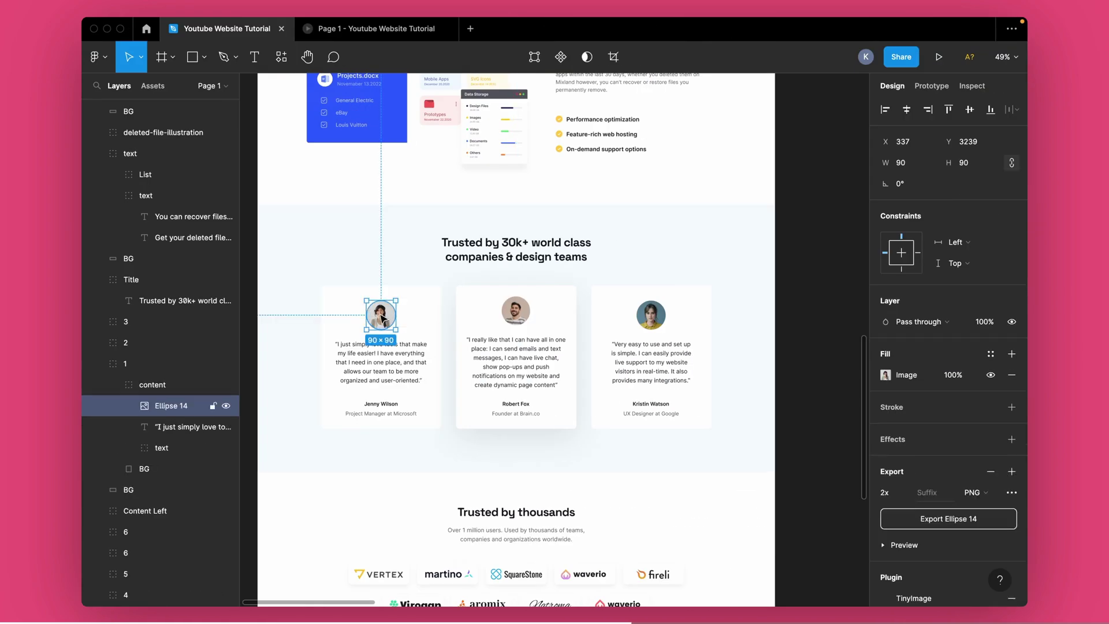
{"action": "key", "text": "alt"}
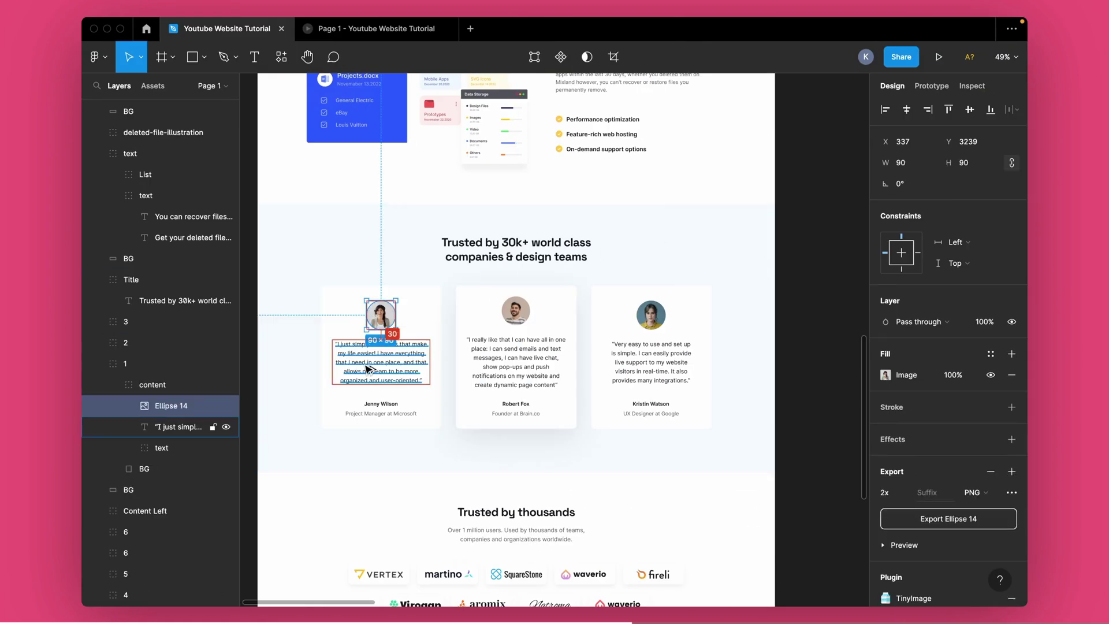
{"action": "left_click", "coordinate": [403, 364]}
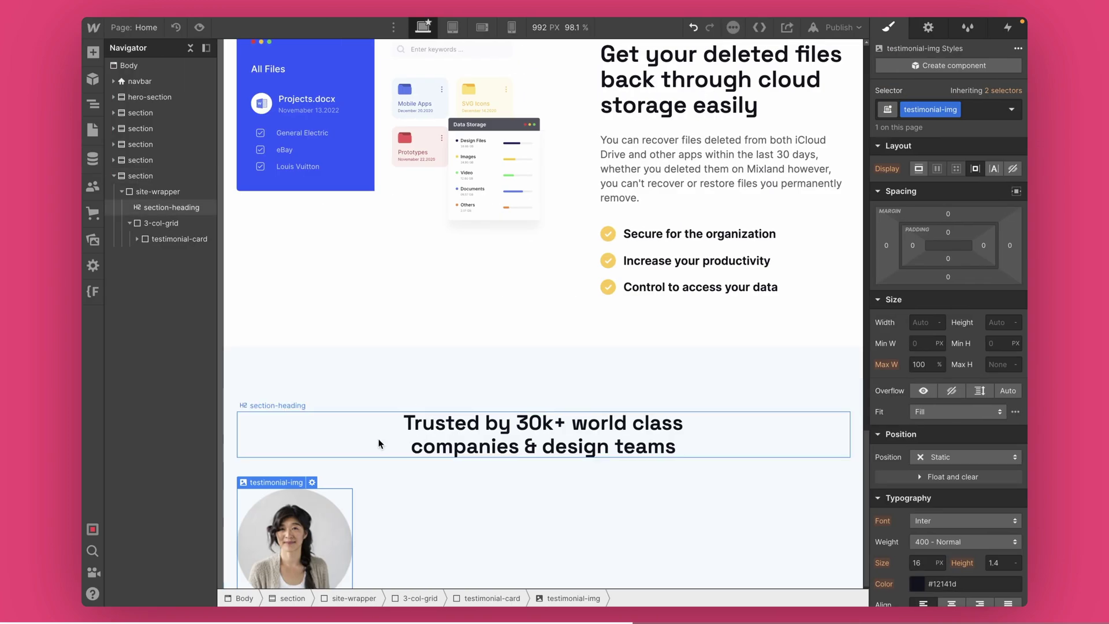
{"action": "left_click", "coordinate": [923, 321]}
{"action": "type", "text": "90"}
{"action": "key", "text": "Tab"}
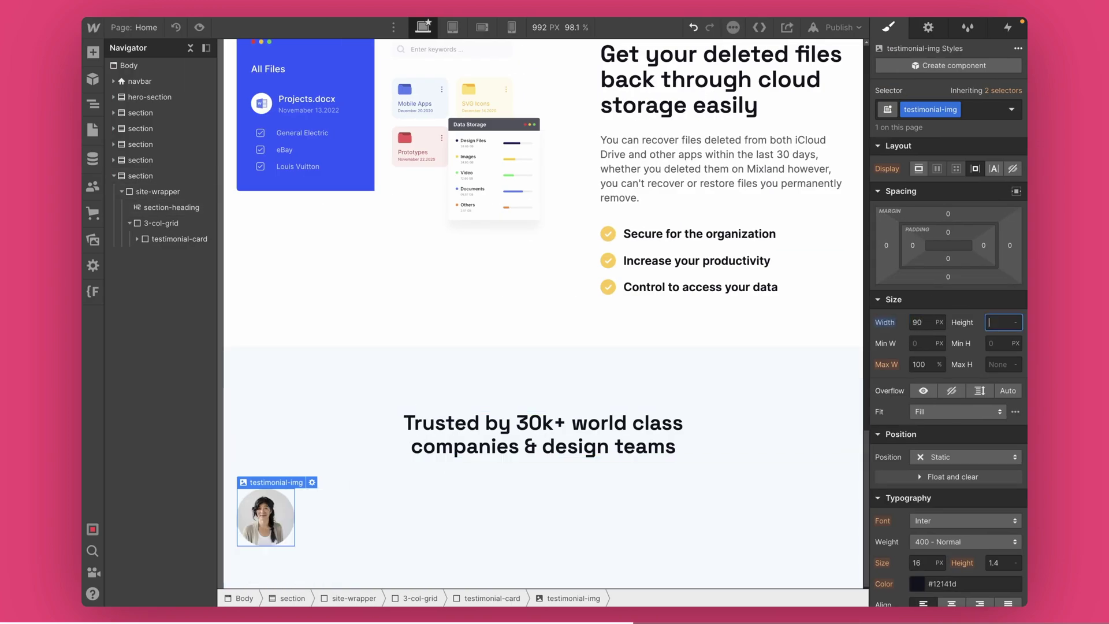
{"action": "type", "text": "90"}
{"action": "key", "text": "Return"}
Insert a paragraph directly after the portrait image inside the testimonial-card
{"action": "scroll", "coordinate": [261, 512], "scroll_direction": "down", "scroll_amount": 1}
{"action": "left_click", "coordinate": [267, 513]}
{"action": "key", "text": "super+k"}
{"action": "type", "text": "para"}
{"action": "key", "text": "Return"}
{"action": "scroll", "coordinate": [288, 556], "scroll_direction": "down", "scroll_amount": 2}
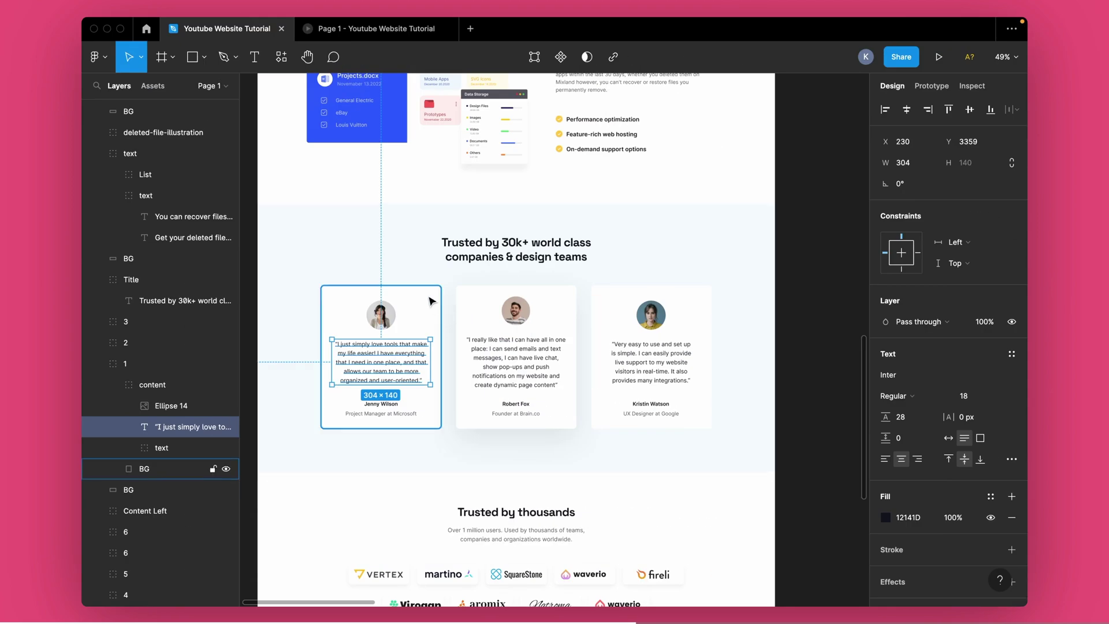
Check the card background in Figma, set the testimonial-card's corner radius to 8 px and background to white, and preview the page
{"action": "left_click", "coordinate": [427, 304]}
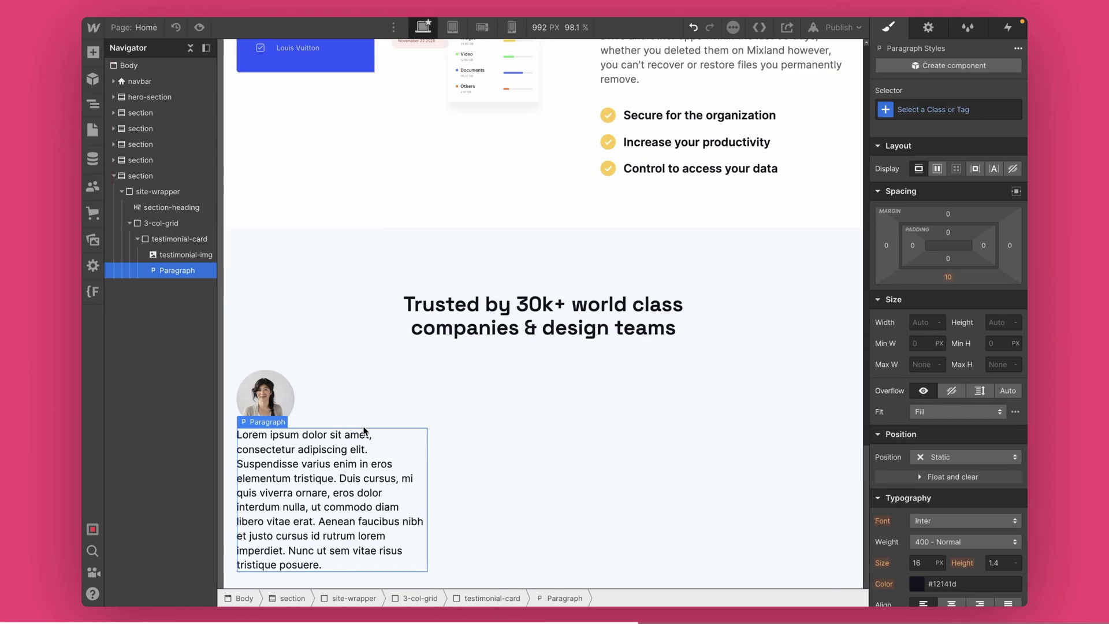
{"action": "left_click", "coordinate": [381, 390]}
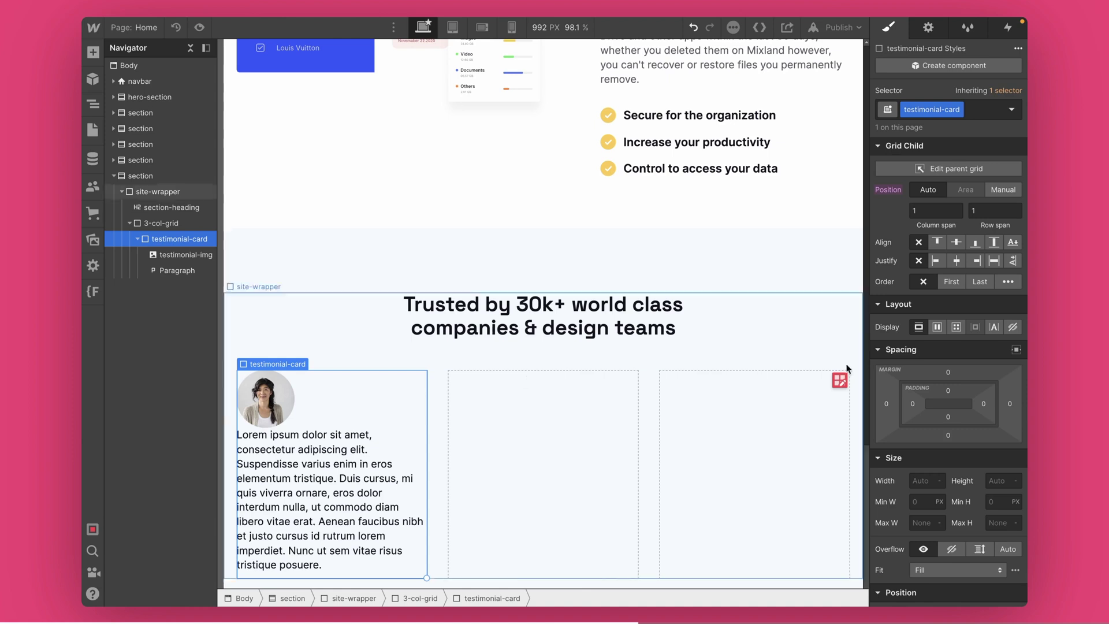
{"action": "scroll", "coordinate": [965, 529], "scroll_direction": "down", "scroll_amount": 8}
{"action": "left_click", "coordinate": [994, 428]}
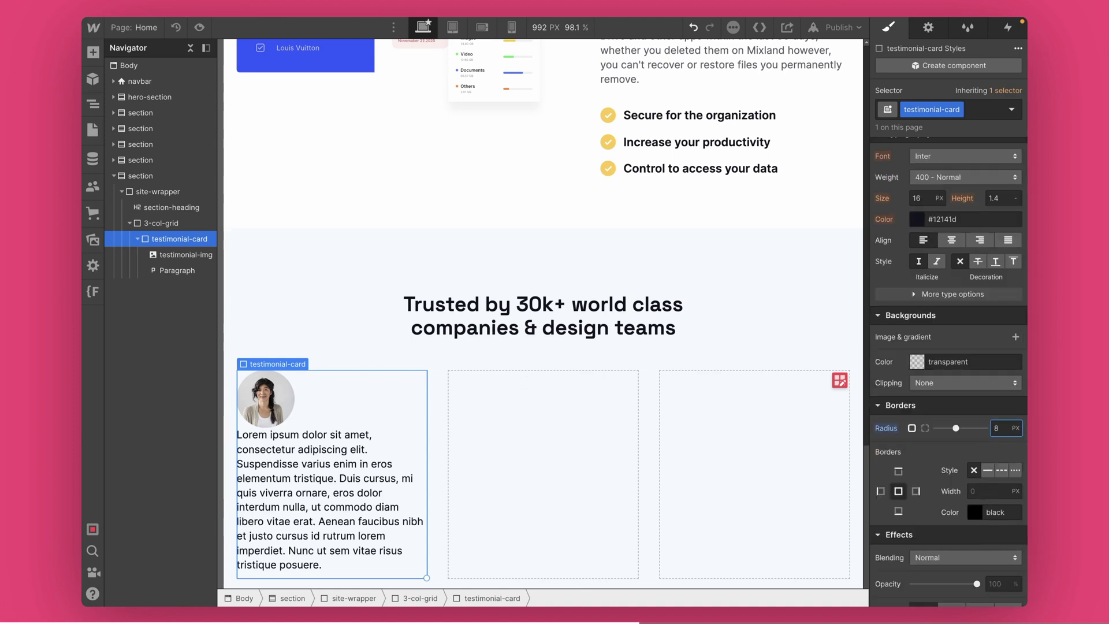
{"action": "left_click", "coordinate": [947, 361]}
{"action": "type", "text": "fff"}
{"action": "key", "text": "Return"}
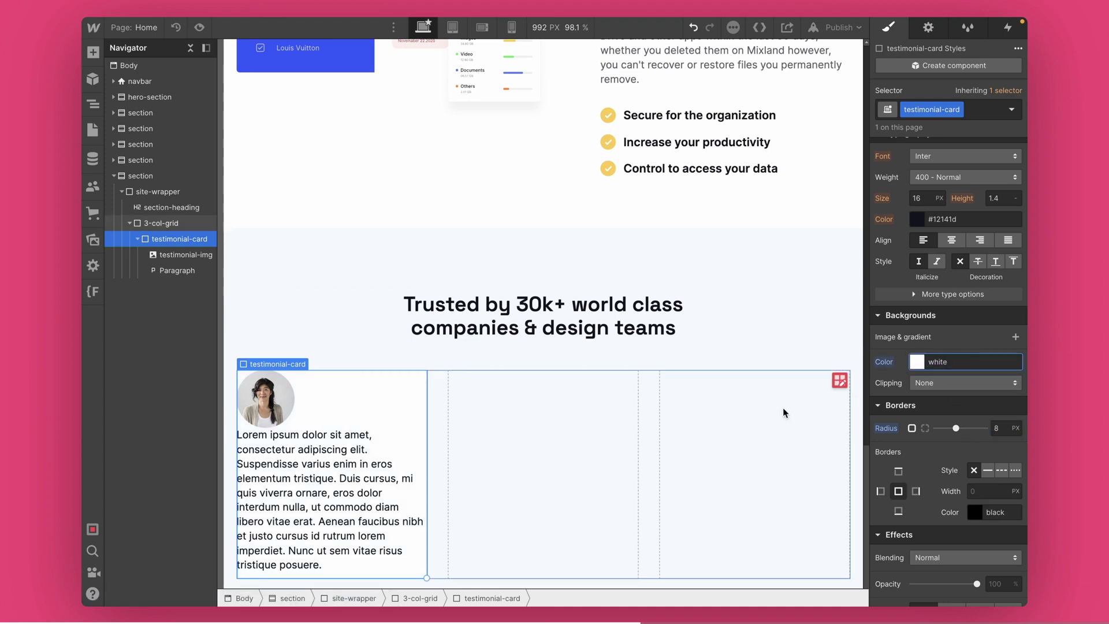
{"action": "left_click", "coordinate": [199, 27]}
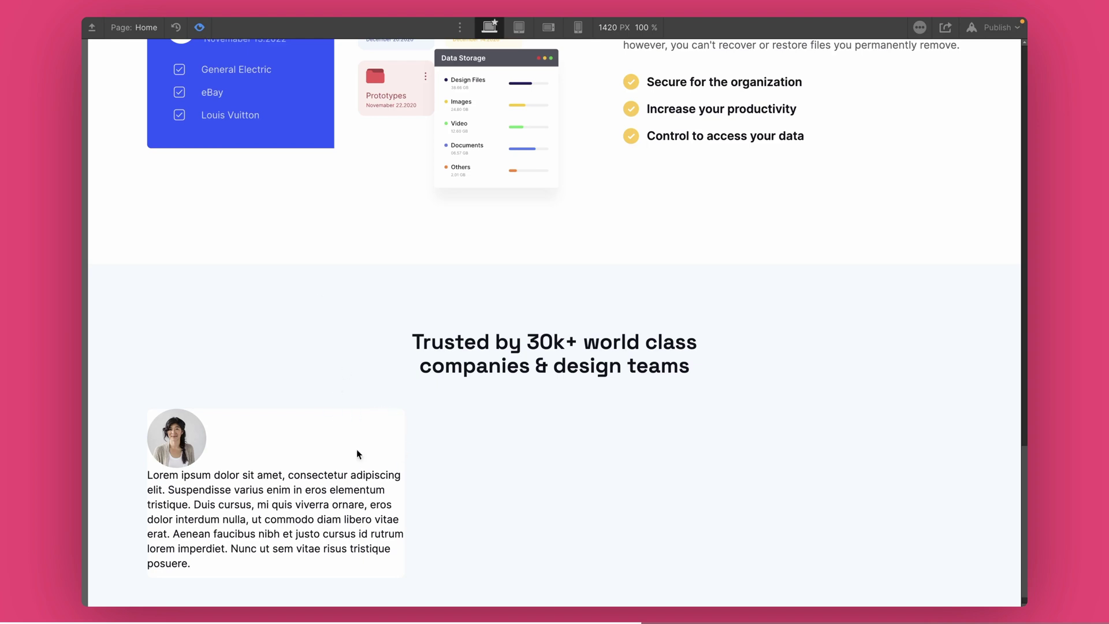
{"action": "left_click", "coordinate": [200, 28]}
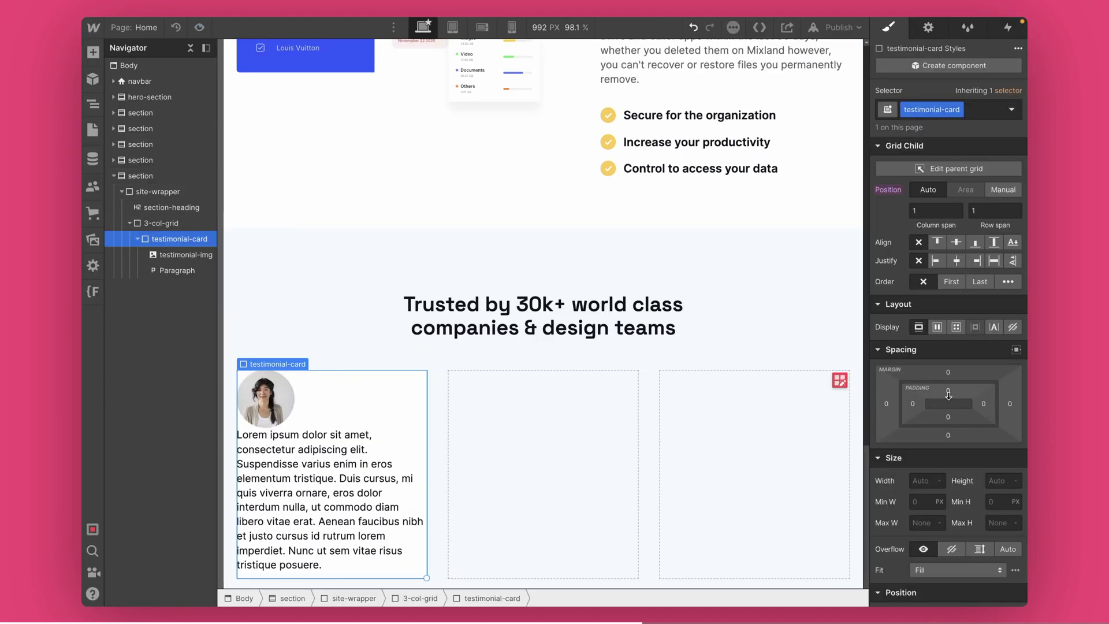
Set the testimonial-card's padding to 28 px on all four sides
{"action": "left_click_drag", "start_coordinate": [912, 409], "coordinate": [926, 411]}
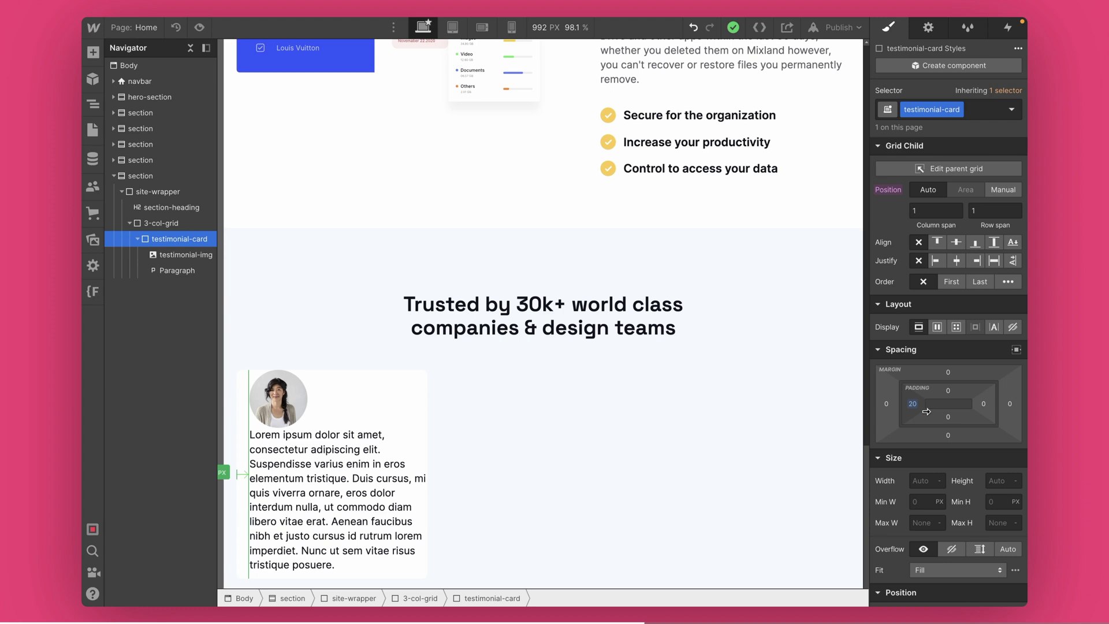
{"action": "key", "text": "alt"}
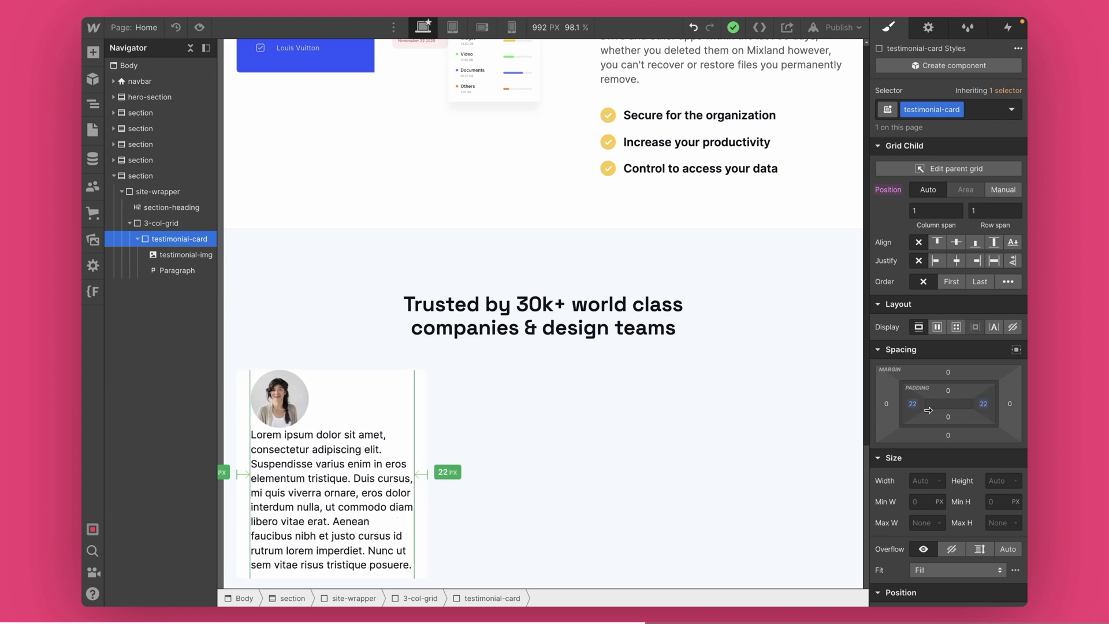
{"action": "left_click_drag", "start_coordinate": [926, 411], "coordinate": [930, 411]}
{"action": "key", "text": "shift"}
{"action": "scroll", "coordinate": [328, 433], "scroll_direction": "down", "scroll_amount": 3}
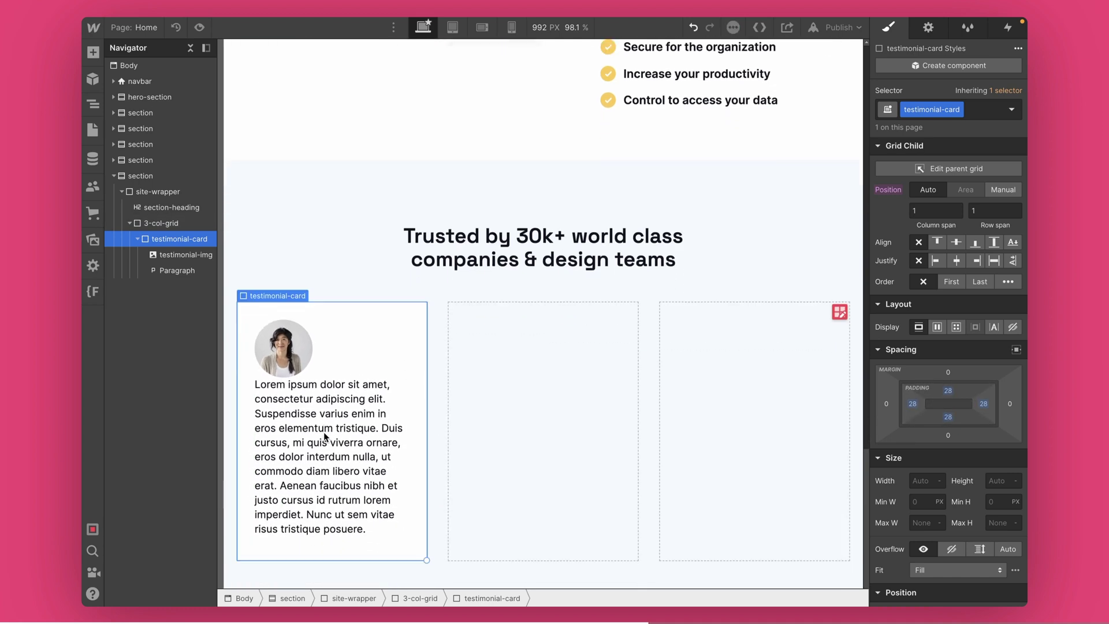
Lay out the testimonial-card as a vertical flexbox with centred children and centre-align its text
{"action": "left_click", "coordinate": [937, 327]}
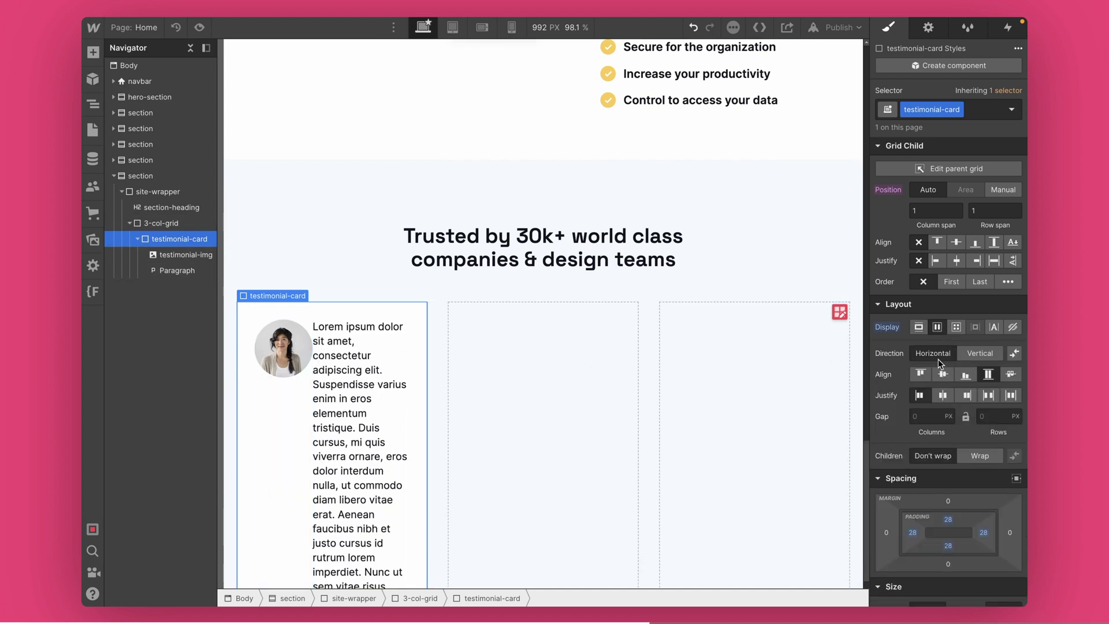
{"action": "left_click", "coordinate": [972, 353]}
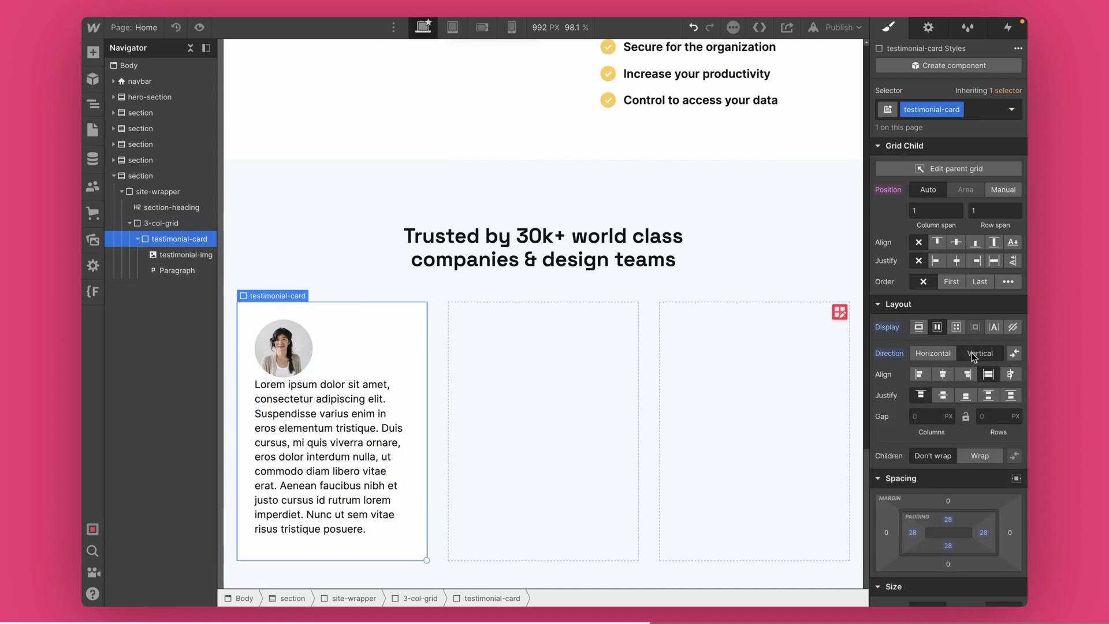
{"action": "left_click", "coordinate": [949, 371]}
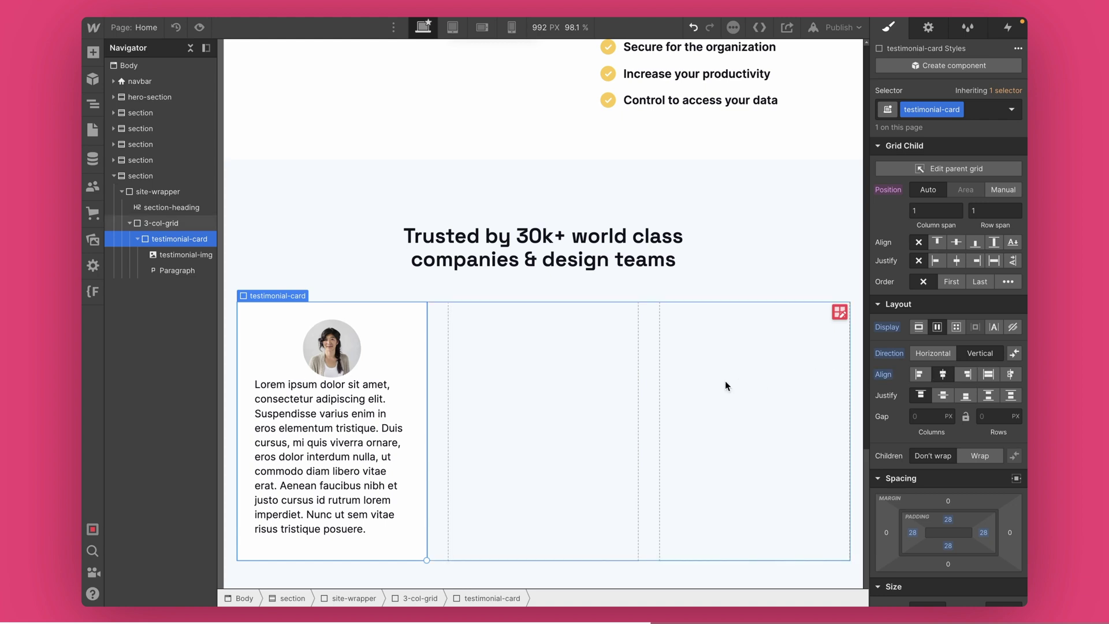
{"action": "scroll", "coordinate": [958, 425], "scroll_direction": "down", "scroll_amount": 6}
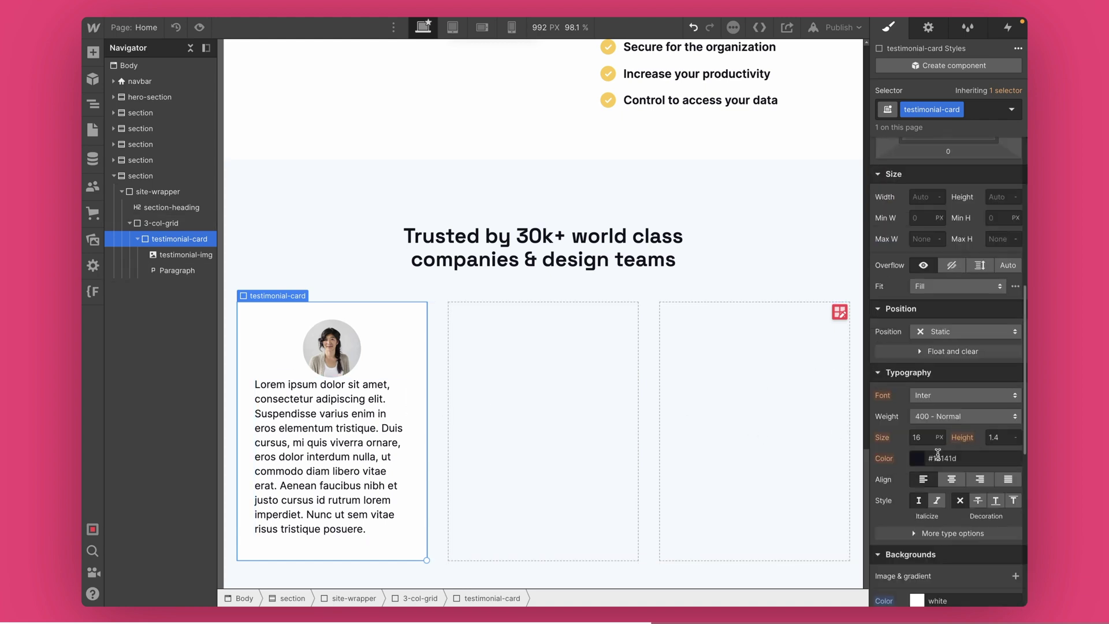
{"action": "scroll", "coordinate": [934, 455], "scroll_direction": "down", "scroll_amount": 2}
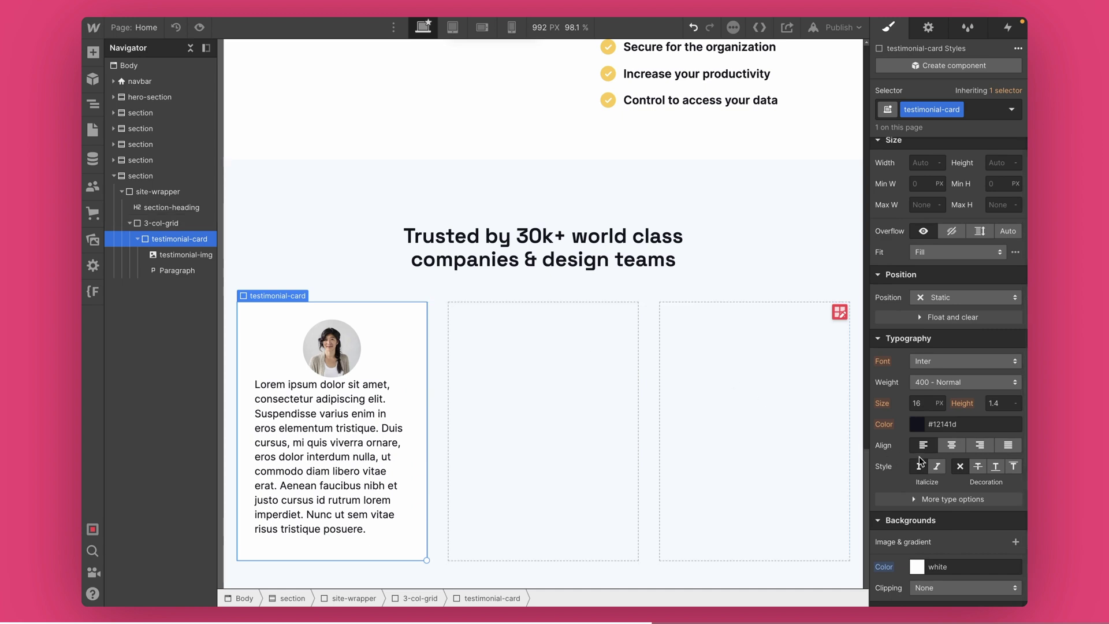
{"action": "left_click", "coordinate": [946, 449]}
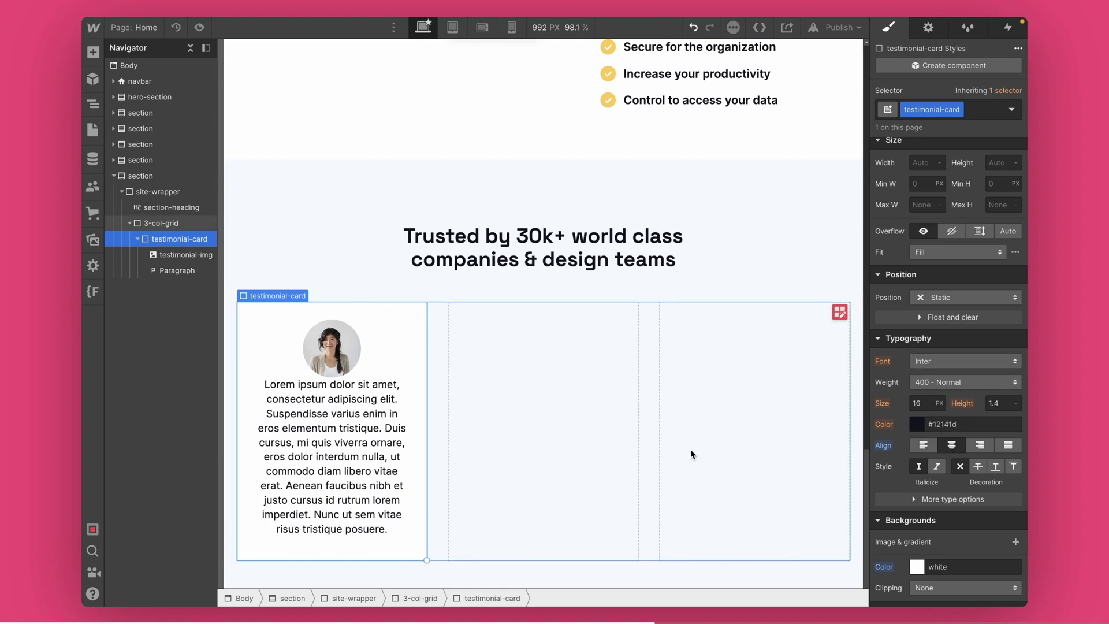
Apply the existing class para to the placeholder paragraph below the portrait in the testimonial-card
{"action": "left_click", "coordinate": [355, 428]}
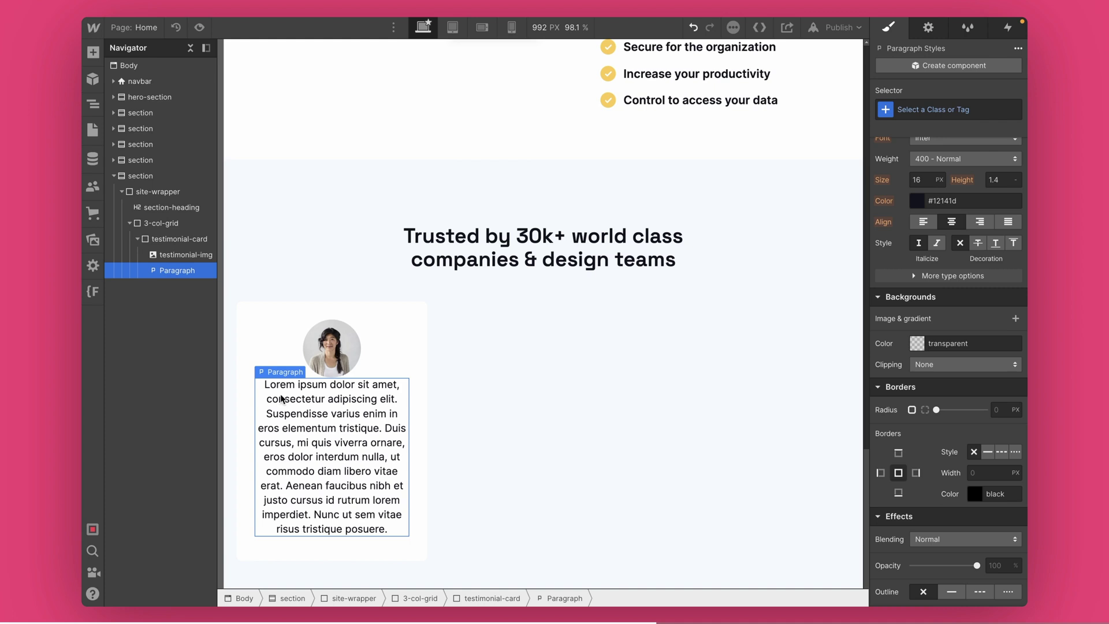
{"action": "key", "text": "super+Return"}
{"action": "type", "text": "para"}
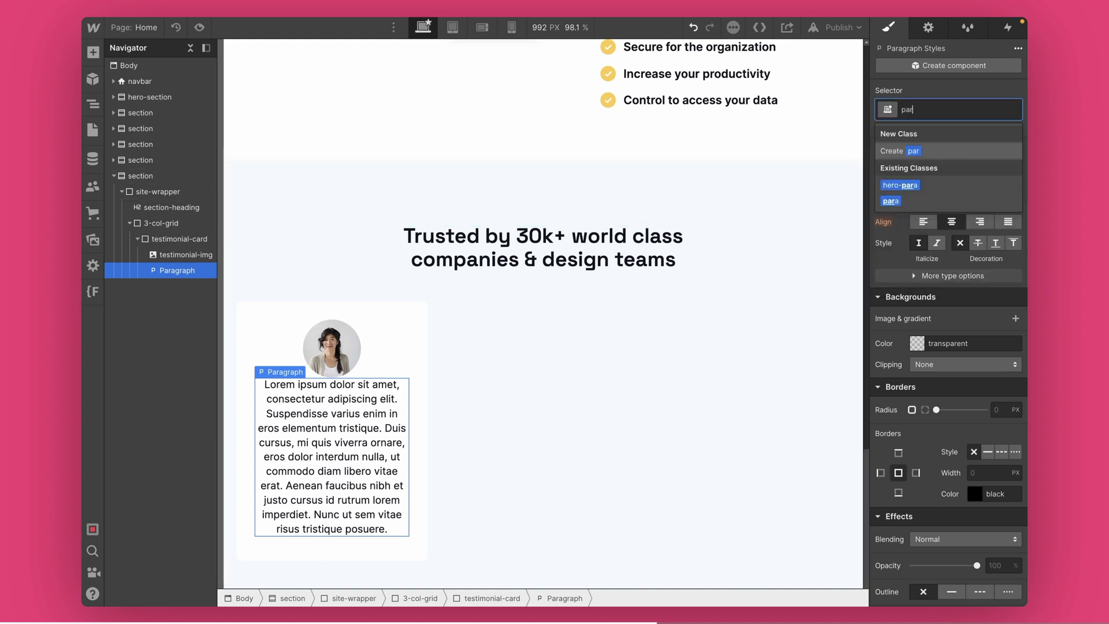
{"action": "key", "text": "Return"}
Set the bottom margin of the testimonial-img portrait to 24 px
{"action": "left_click", "coordinate": [337, 344]}
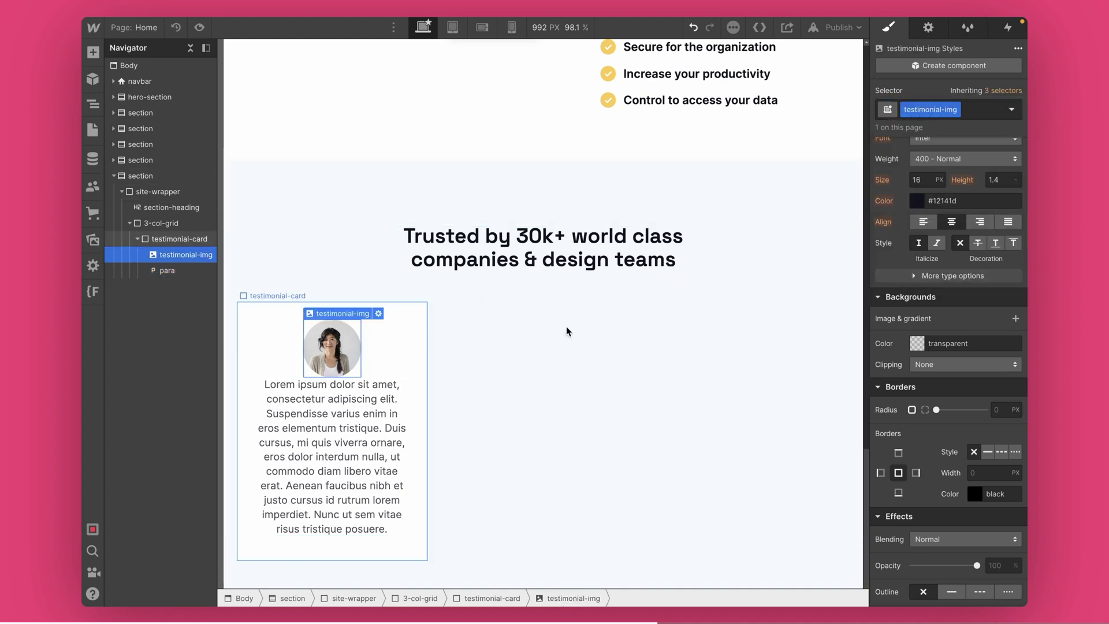
{"action": "scroll", "coordinate": [970, 322], "scroll_direction": "up", "scroll_amount": 5}
{"action": "left_click_drag", "start_coordinate": [956, 342], "coordinate": [958, 359]}
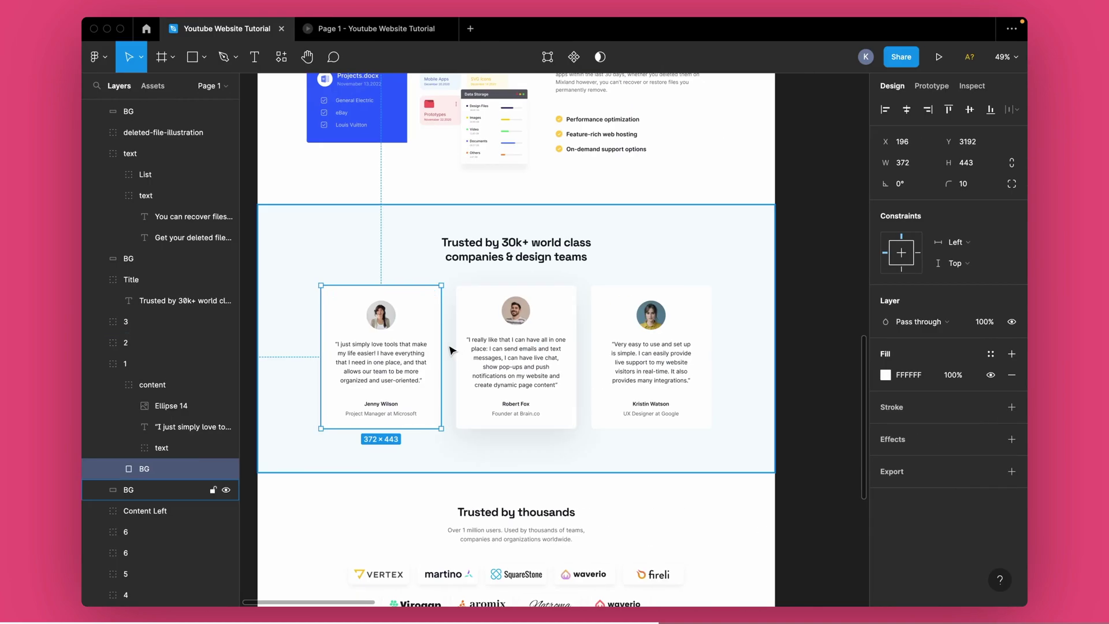
Replace the para placeholder text with the first card's quote from Figma, beginning "I just simply love tools that make my life easier!"
{"action": "double_click", "coordinate": [394, 364]}
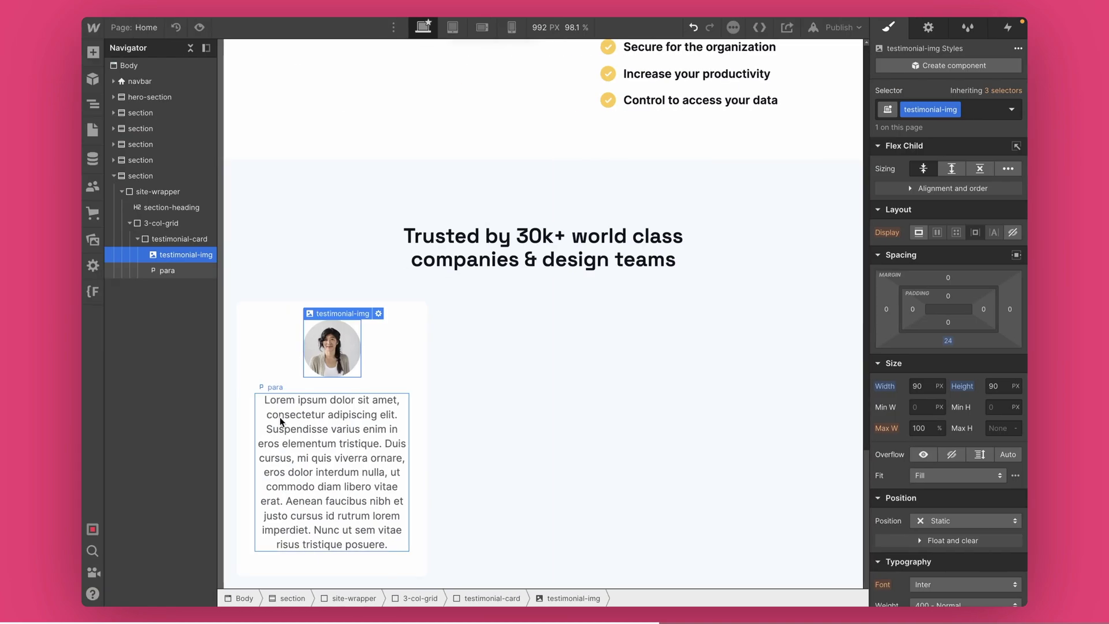
{"action": "double_click", "coordinate": [280, 417]}
{"action": "key", "text": "super+a"}
{"action": "type", "text": "\"I just simply love tools that make my life easier! I have everything that I need in one place, and that allows our team to be more organized and user-oriented.\""}
{"action": "key", "text": "Escape"}
{"action": "left_click", "coordinate": [346, 489]}
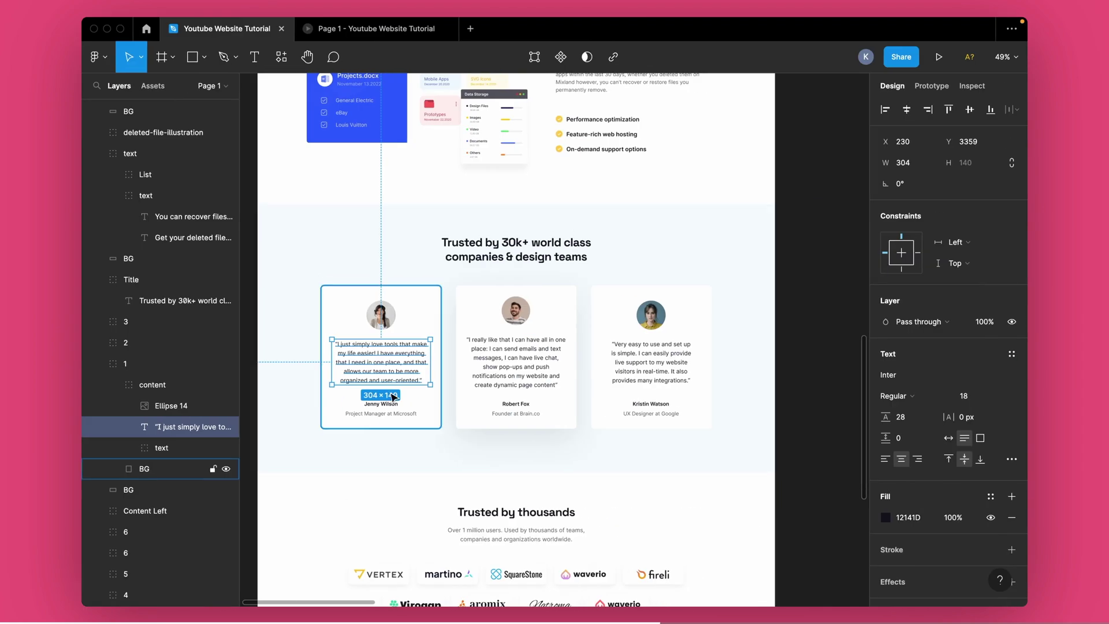
Check the first card's text in Figma and add the combo class testimonial-para to the quote paragraph in Webflow
{"action": "scroll", "coordinate": [364, 487], "scroll_direction": "up", "scroll_amount": 5}
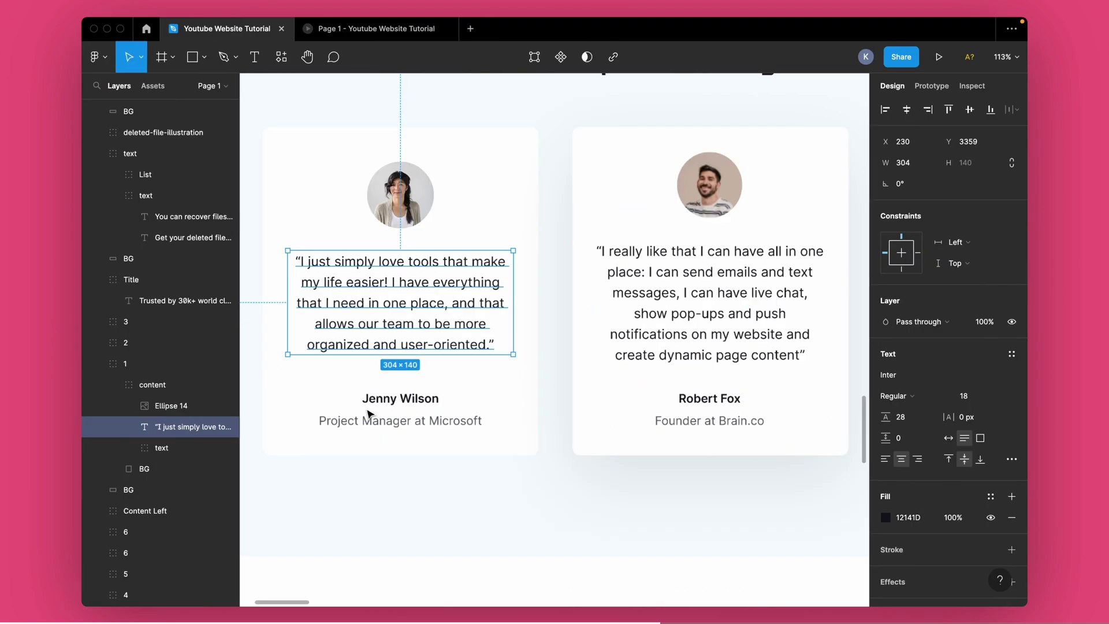
{"action": "left_click", "coordinate": [381, 405]}
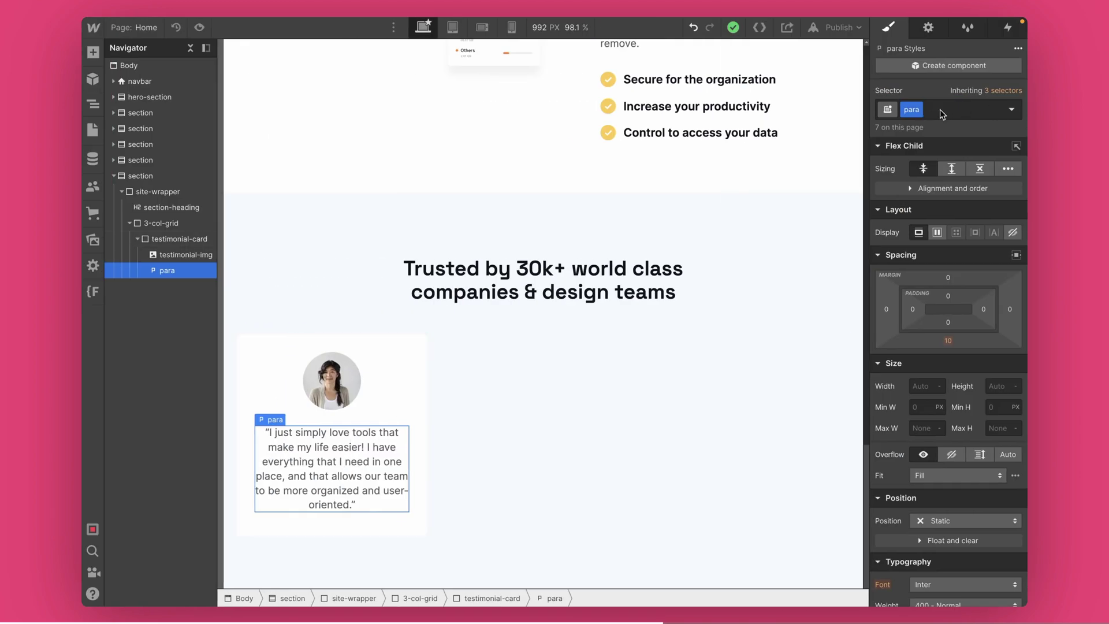
{"action": "left_click", "coordinate": [941, 110]}
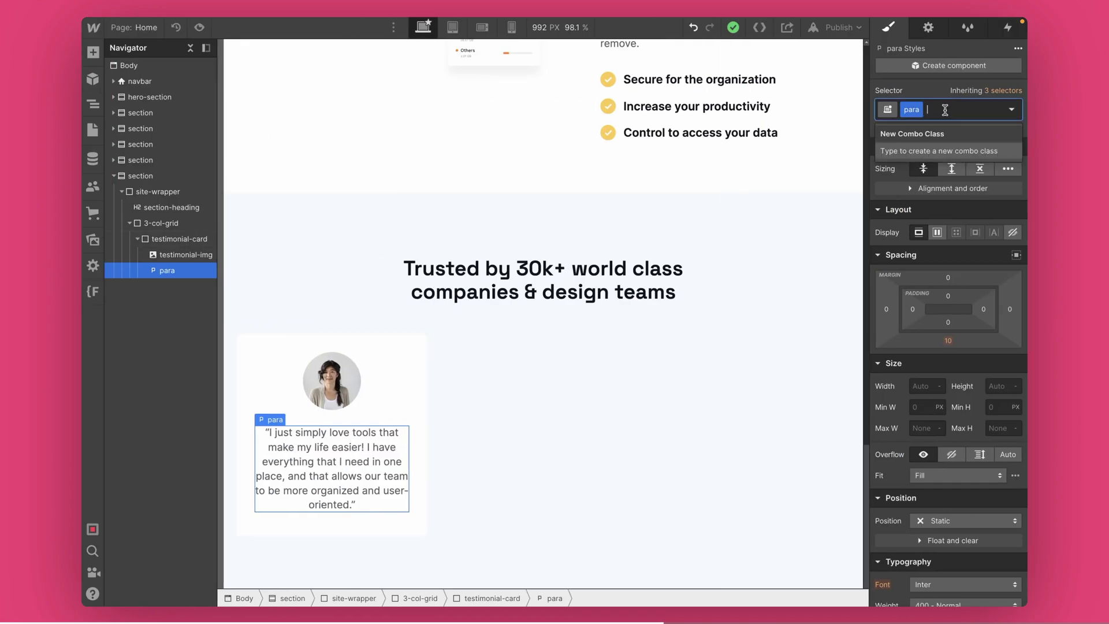
{"action": "type", "text": "testmi"}
{"action": "key", "text": "BackSpace"}
{"action": "key", "text": "BackSpace"}
{"action": "type", "text": "i"}
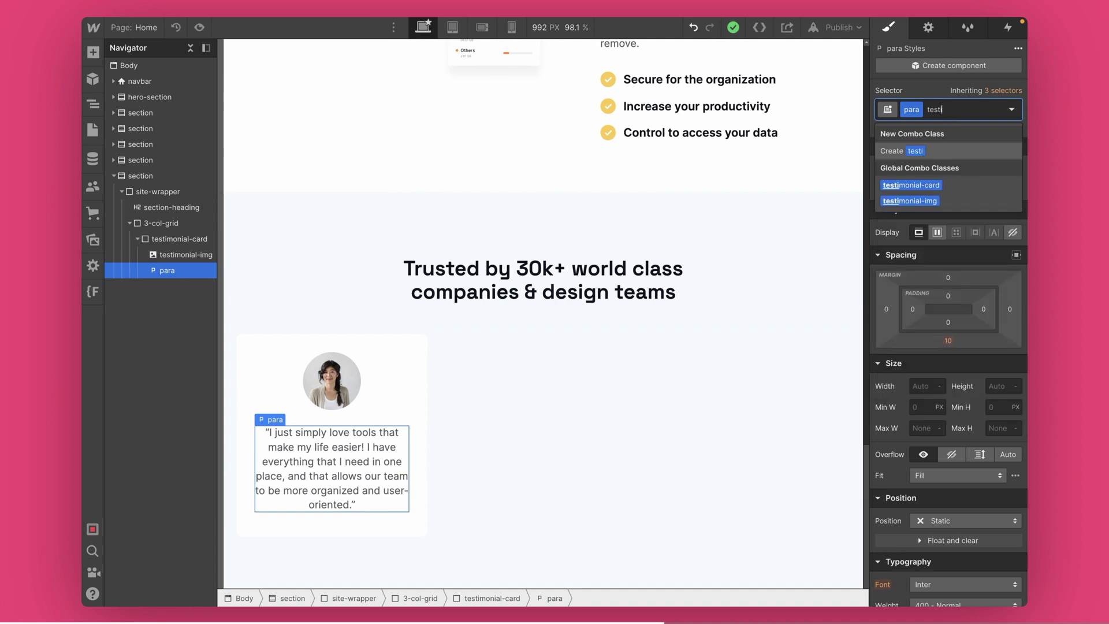
{"action": "type", "text": "monial-para"}
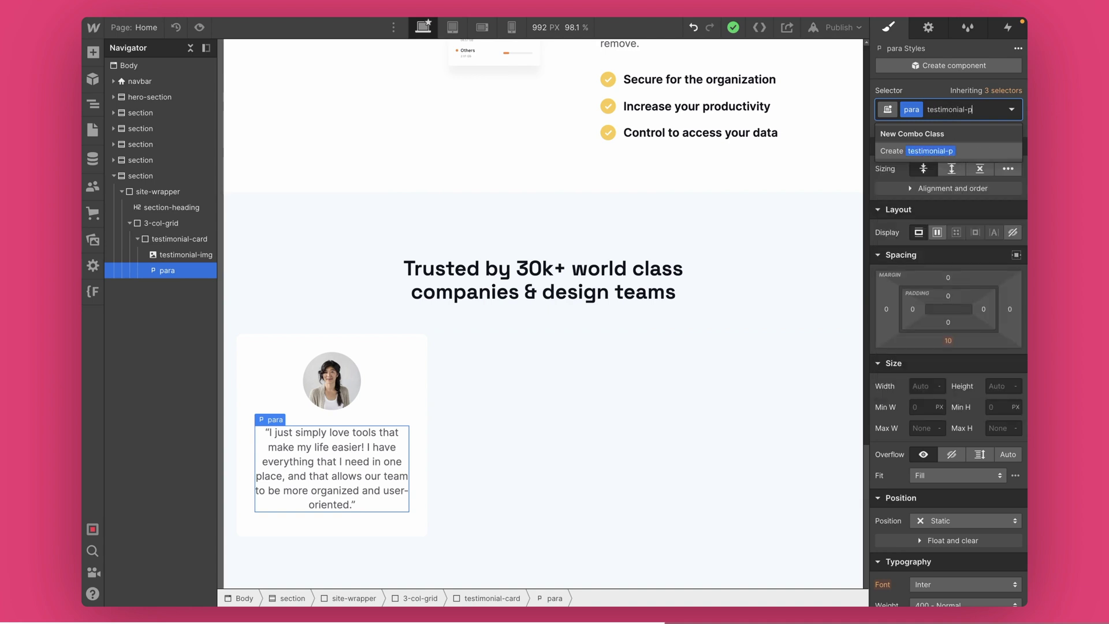
{"action": "key", "text": "Return"}
Insert a new paragraph directly below the quote inside the testimonial-card
{"action": "key", "text": "ctrl+e"}
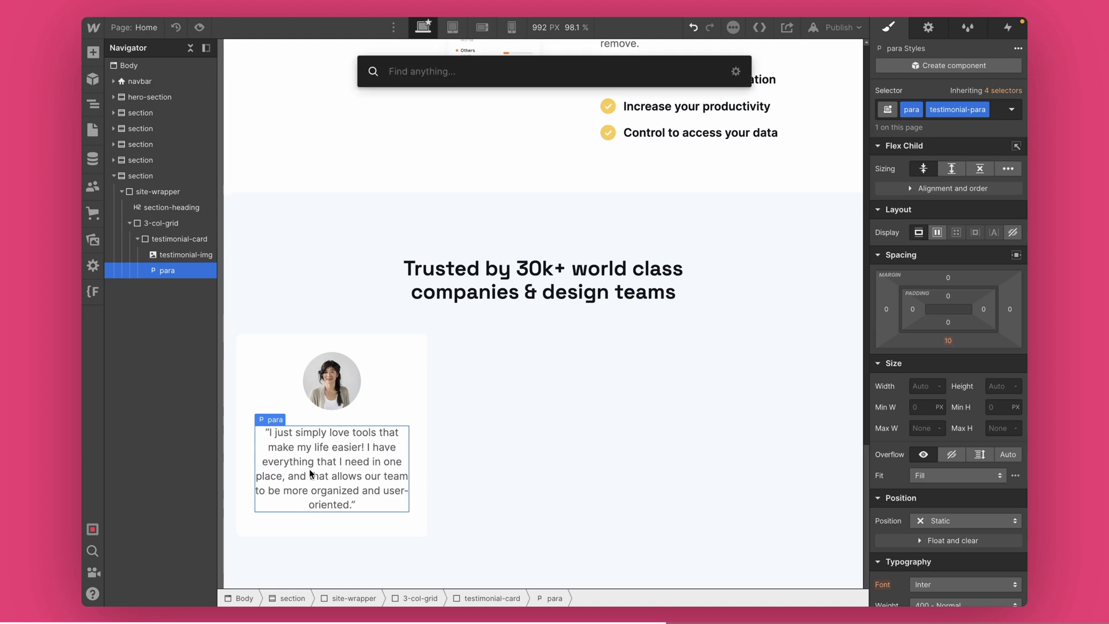
{"action": "type", "text": "tex"}
{"action": "key", "text": "Down"}
{"action": "type", "text": "t"}
{"action": "key", "text": "ctrl+a"}
{"action": "type", "text": "para"}
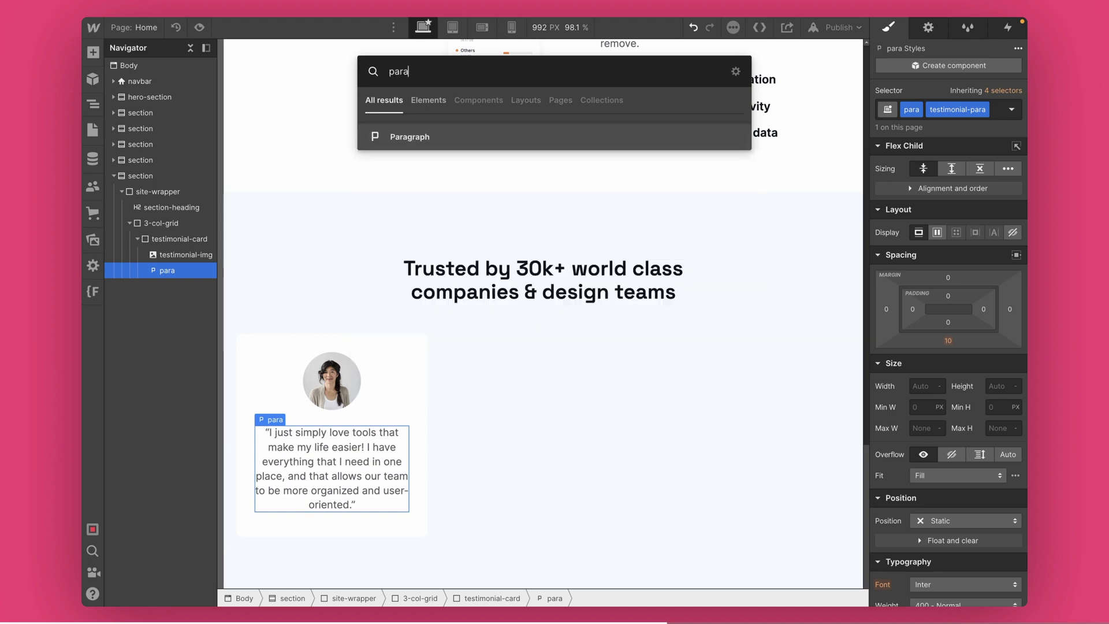
{"action": "key", "text": "Return"}
{"action": "scroll", "coordinate": [312, 485], "scroll_direction": "down", "scroll_amount": 1}
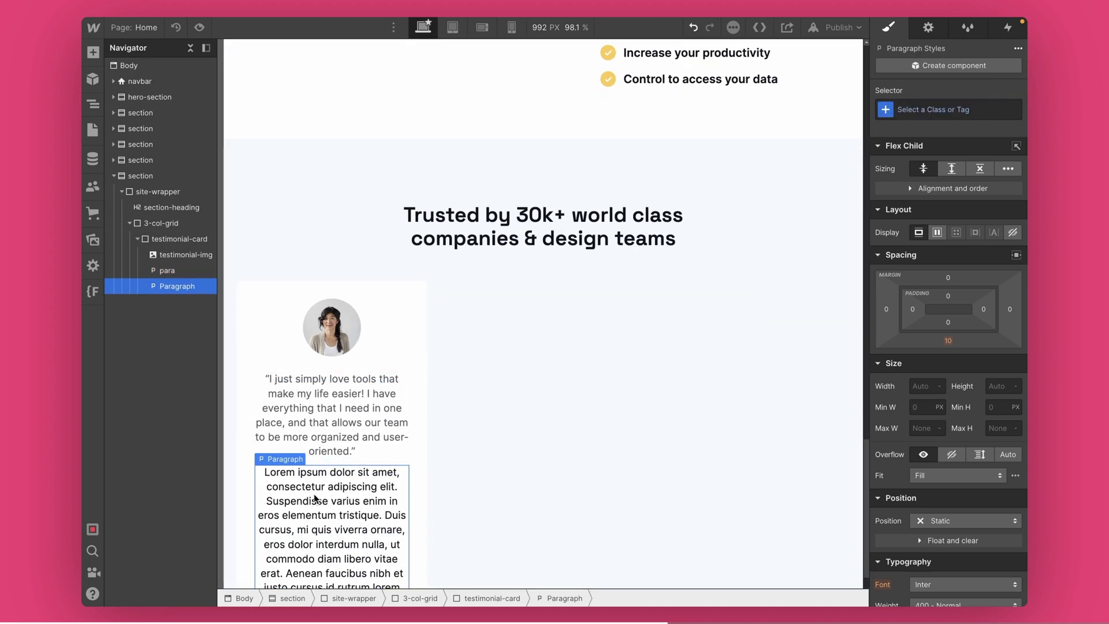
{"action": "scroll", "coordinate": [333, 510], "scroll_direction": "down", "scroll_amount": 1}
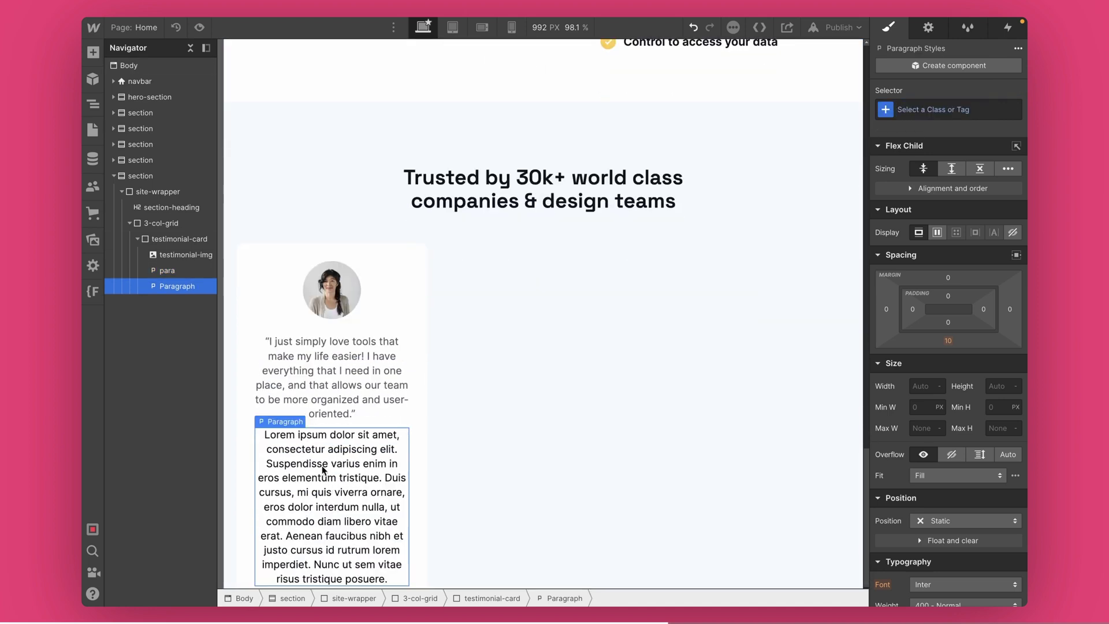
Replace the new paragraph's placeholder text with the reviewer's full name from the Figma design
{"action": "key", "text": "super+Tab"}
{"action": "key", "text": "super+Tab"}
{"action": "triple_click", "coordinate": [350, 463]}
{"action": "type", "text": "Jenny Wilson"}
{"action": "left_click", "coordinate": [363, 488]}
{"action": "left_click", "coordinate": [345, 508]}
Give the reviewer's name paragraph the new class testimonial-name
{"action": "key", "text": "ctrl+Return"}
{"action": "type", "text": "t"}
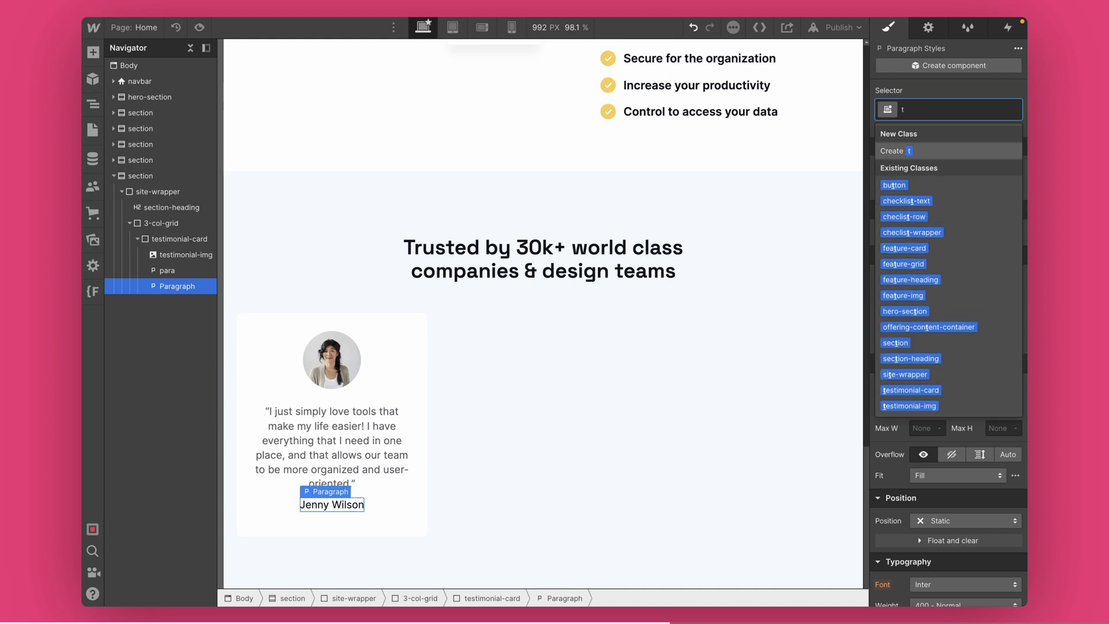
{"action": "type", "text": "estimonial-name"}
{"action": "key", "text": "Return"}
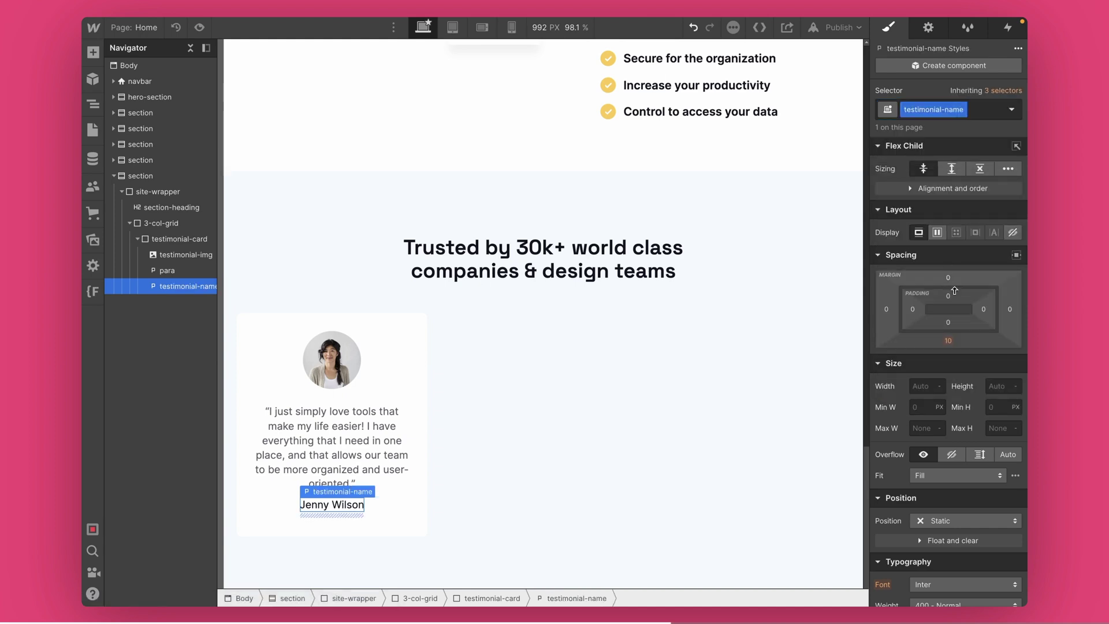
Set the font weight of testimonial-name to 600 - Semi Bold
{"action": "scroll", "coordinate": [945, 447], "scroll_direction": "down", "scroll_amount": 4}
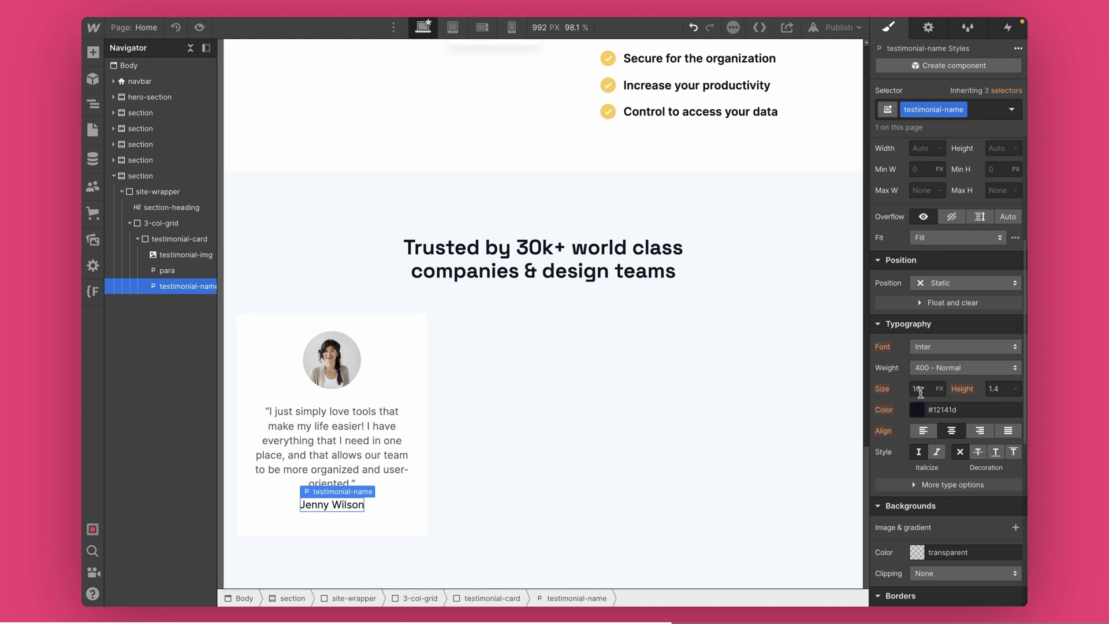
{"action": "left_click", "coordinate": [930, 365]}
{"action": "left_click", "coordinate": [932, 414]}
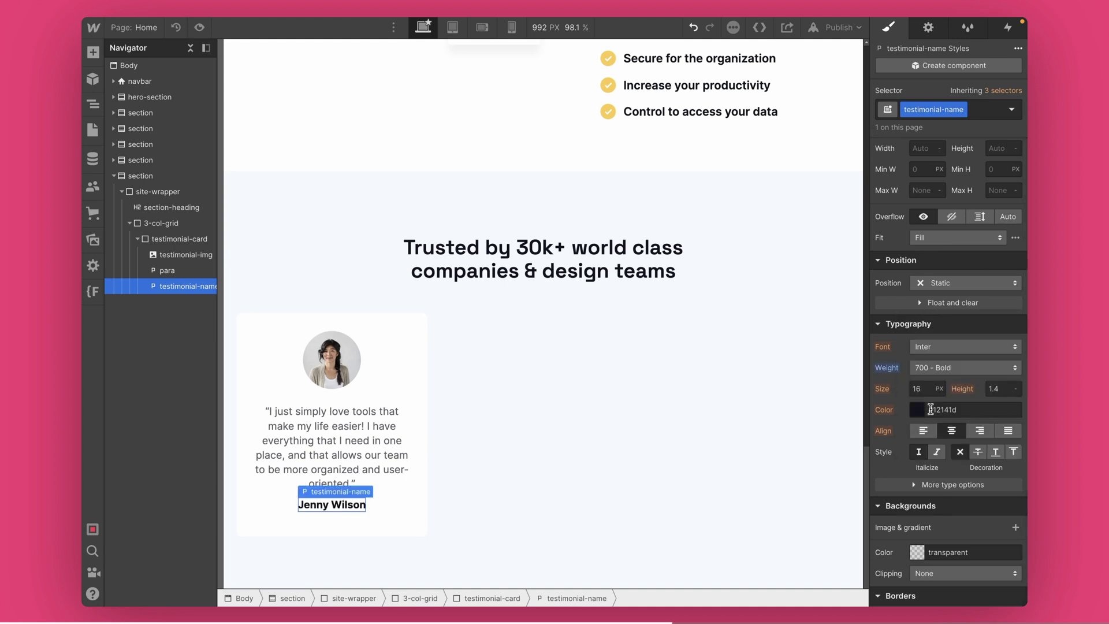
{"action": "key", "text": "Up"}
Duplicate the name paragraph and replace the copy's class with the new class testimonial-designation
{"action": "key", "text": "ctrl+d"}
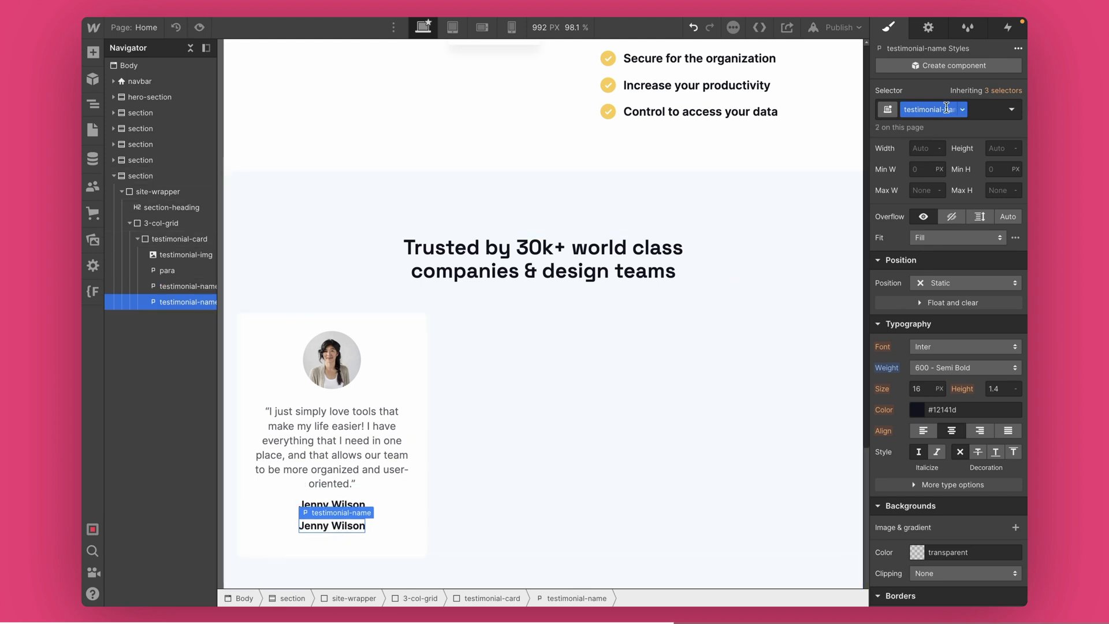
{"action": "left_click", "coordinate": [961, 112]}
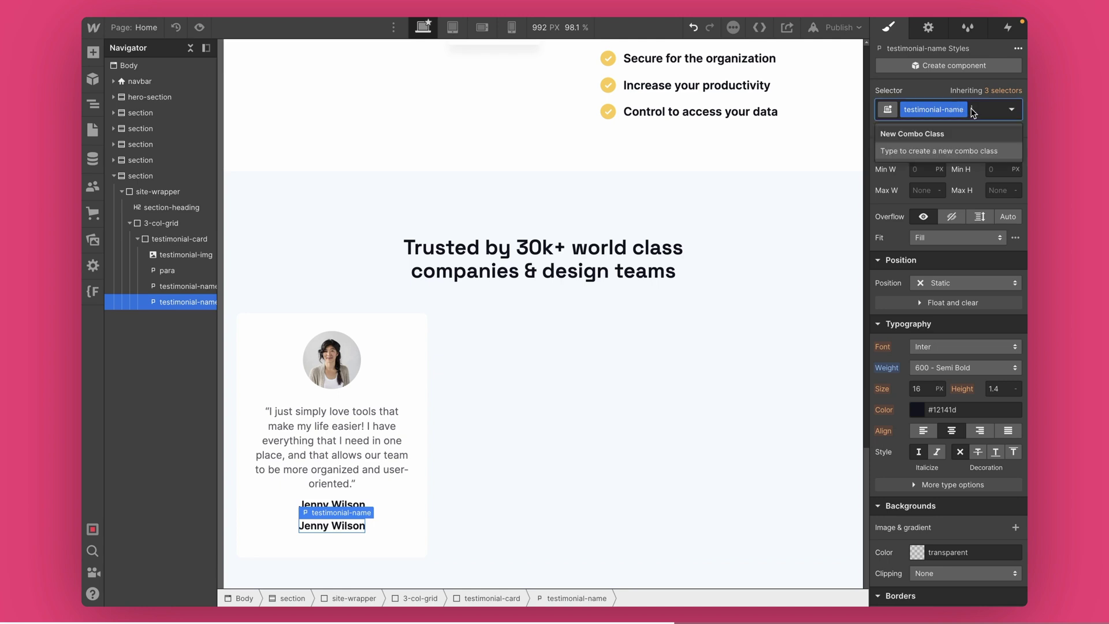
{"action": "type", "text": "testimon"}
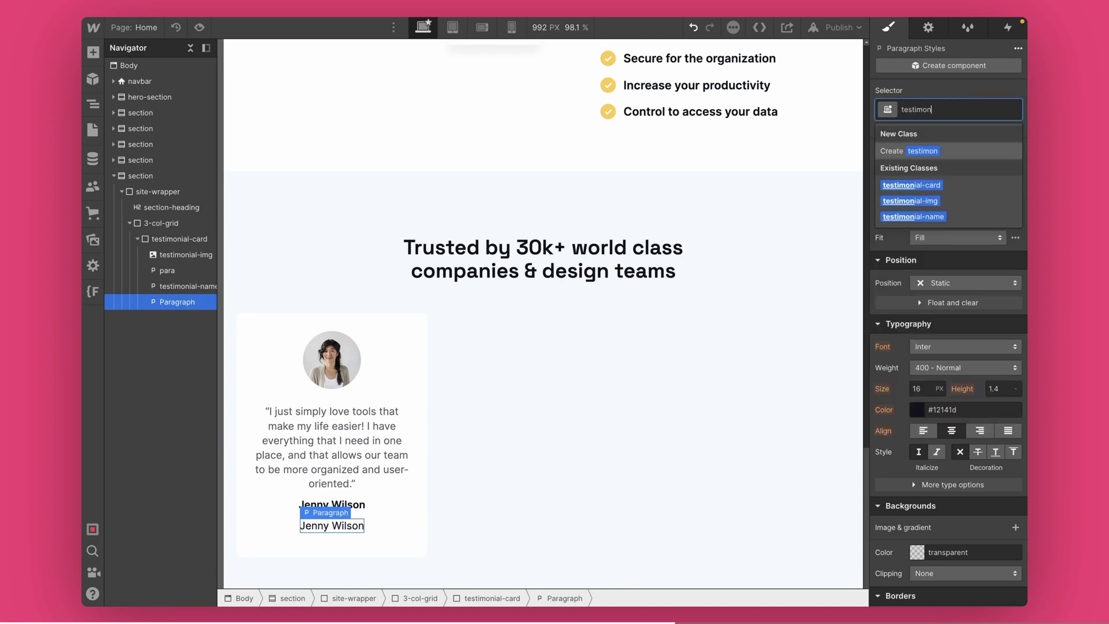
{"action": "type", "text": "ial-designation"}
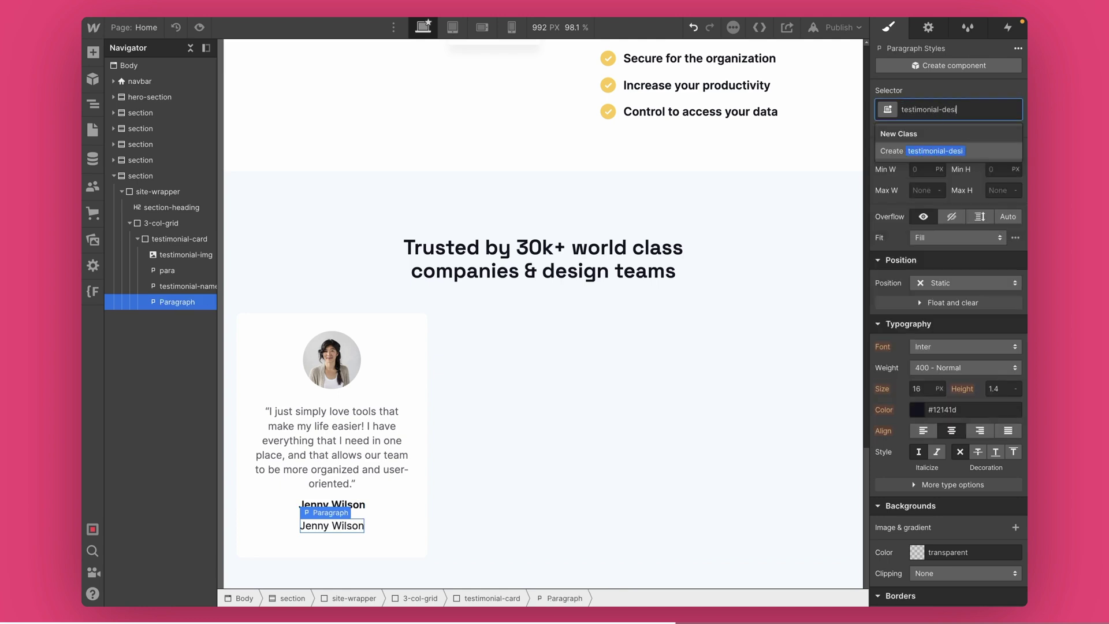
{"action": "key", "text": "Return"}
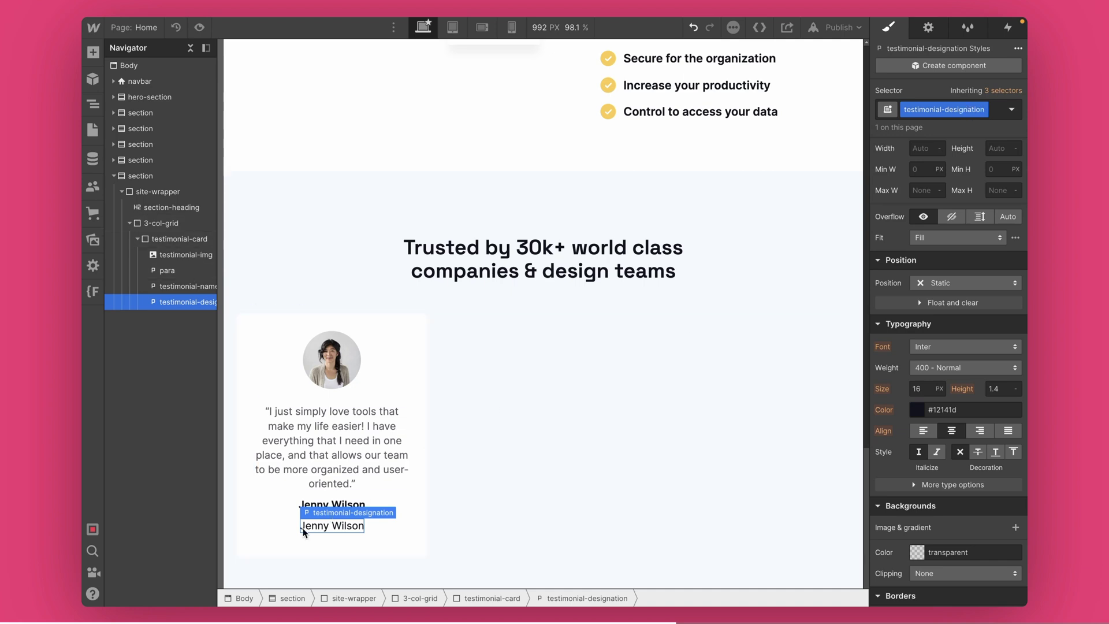
Set the text color opacity of the testimonial-designation paragraph to 70%, keeping #12141d as the base color
{"action": "left_click", "coordinate": [915, 410]}
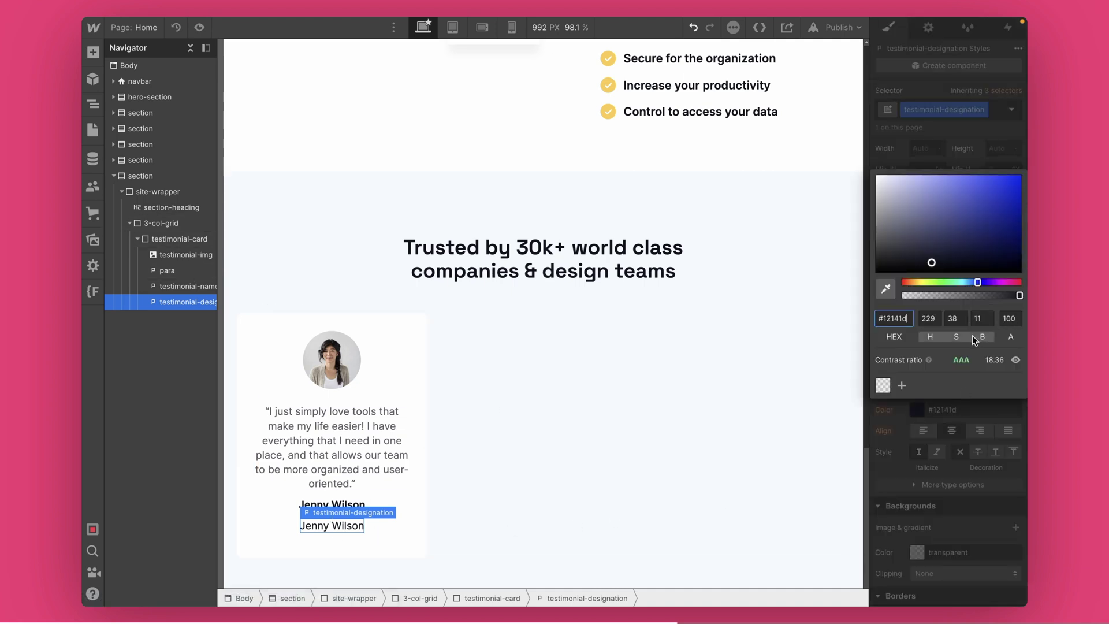
{"action": "left_click", "coordinate": [918, 409]}
{"action": "left_click", "coordinate": [918, 409]}
{"action": "scroll", "coordinate": [940, 424], "scroll_direction": "down", "scroll_amount": 10}
{"action": "scroll", "coordinate": [925, 230], "scroll_direction": "up", "scroll_amount": 3}
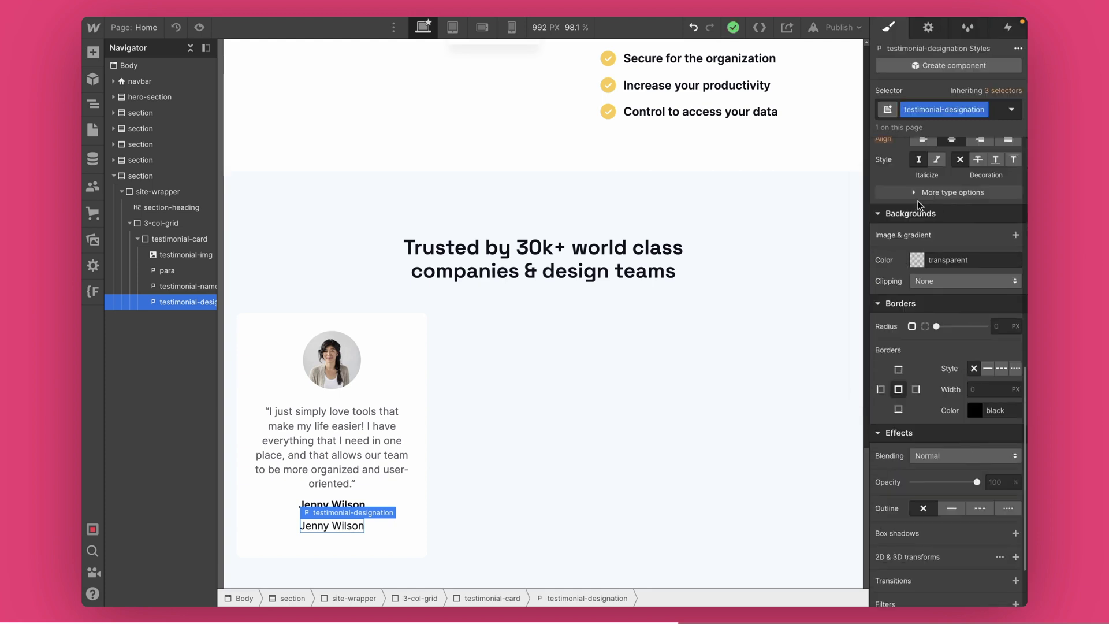
{"action": "left_click", "coordinate": [915, 175]}
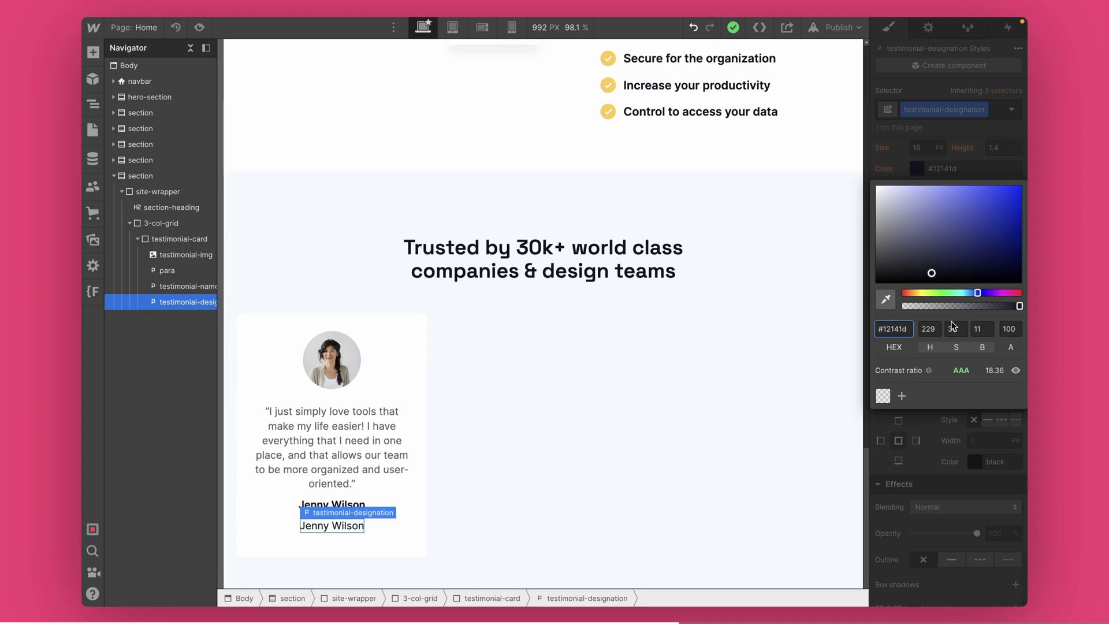
{"action": "left_click", "coordinate": [917, 423]}
{"action": "scroll", "coordinate": [914, 414], "scroll_direction": "up", "scroll_amount": 6}
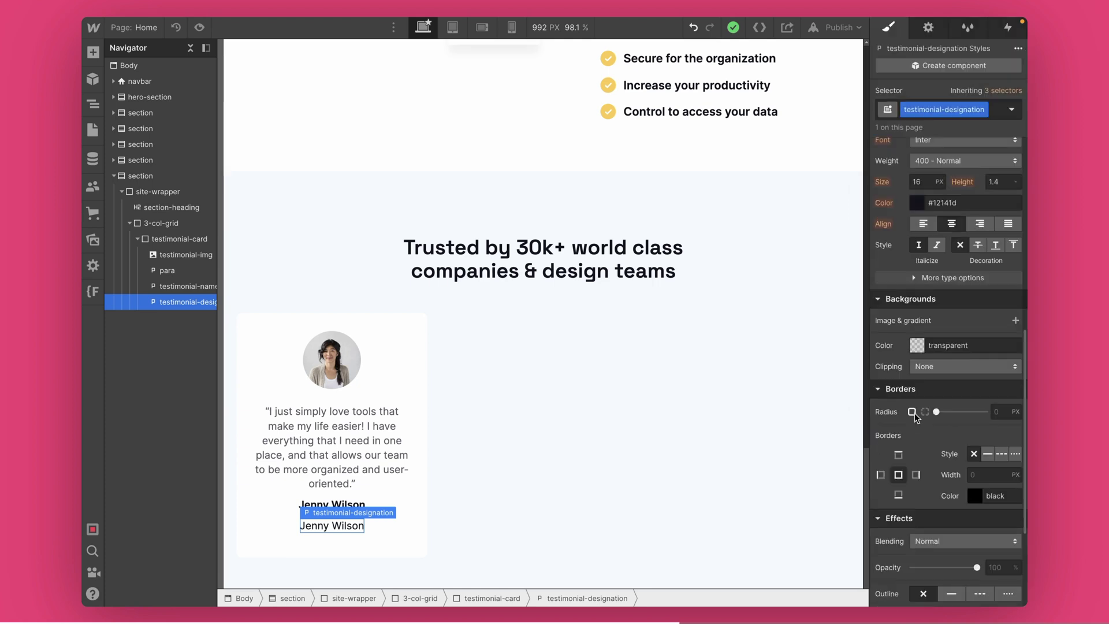
{"action": "left_click", "coordinate": [917, 526]}
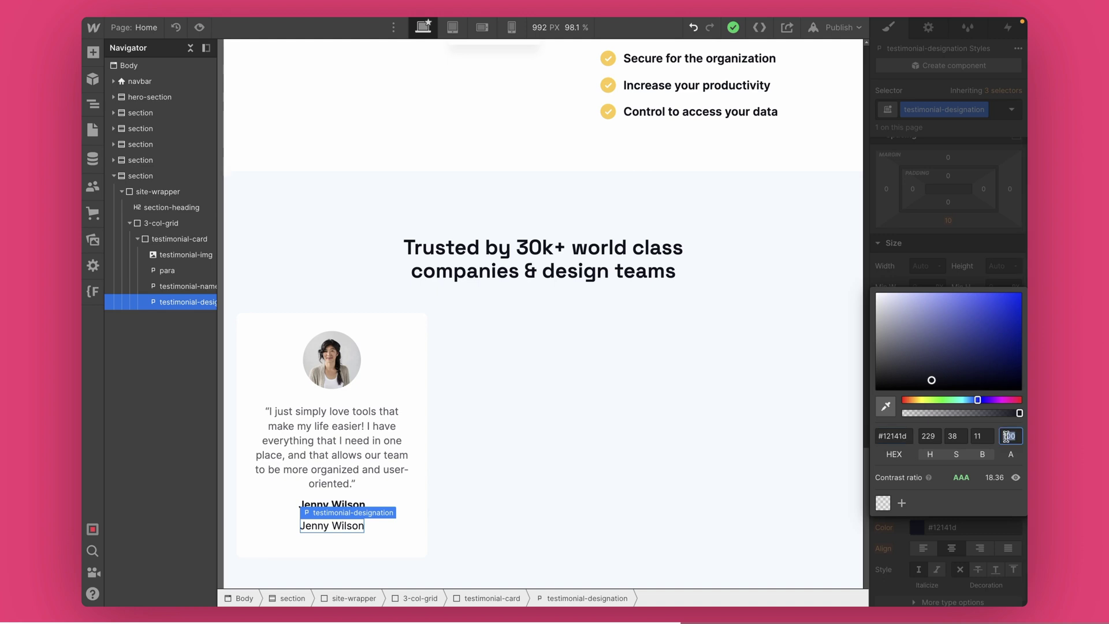
{"action": "key", "text": "Return"}
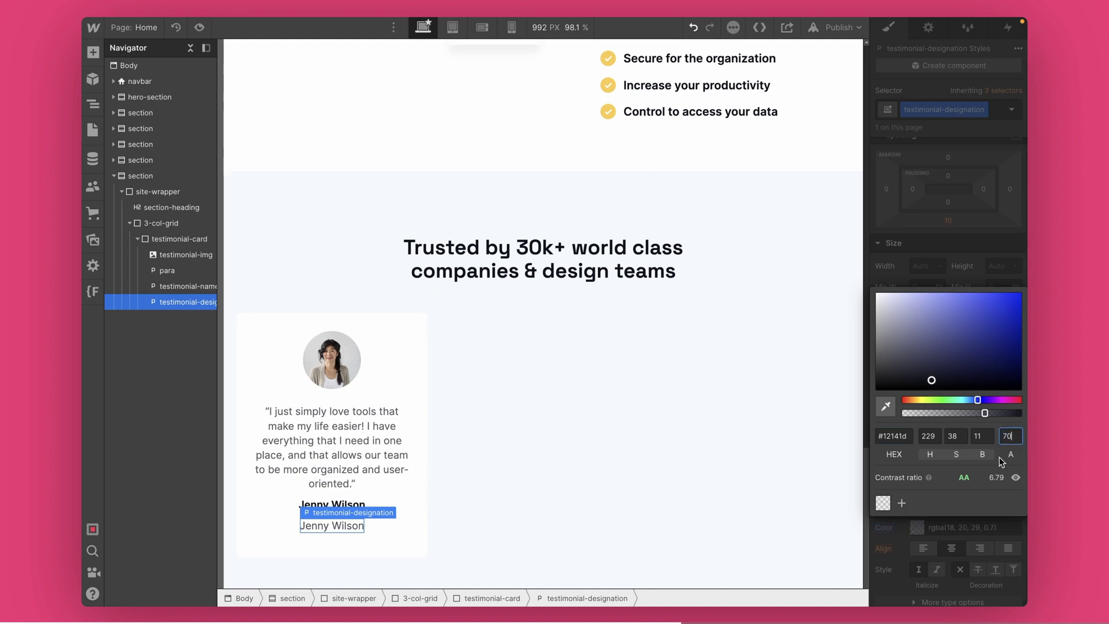
{"action": "left_click", "coordinate": [959, 531]}
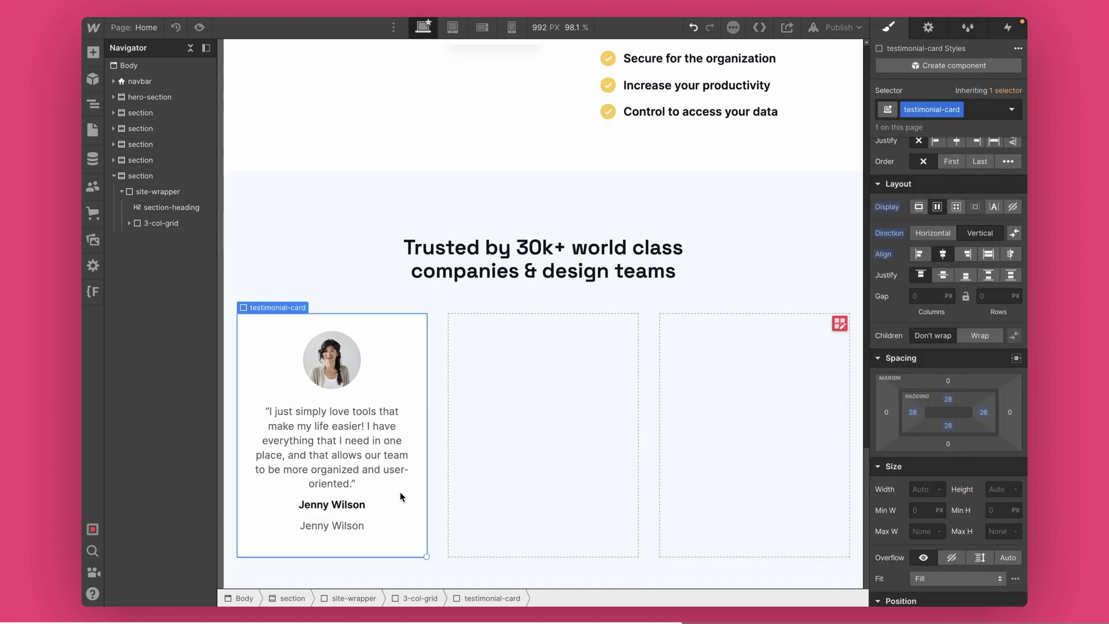
Set the bottom margin of the testimonial-name paragraph to 0
{"action": "left_click", "coordinate": [352, 505]}
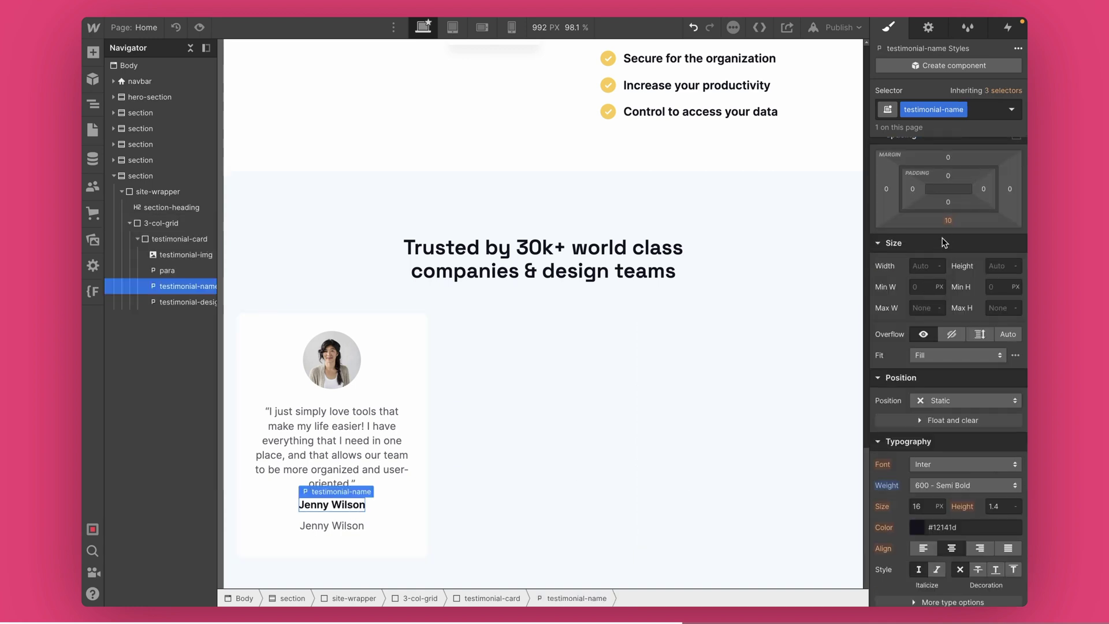
{"action": "left_click", "coordinate": [947, 221]}
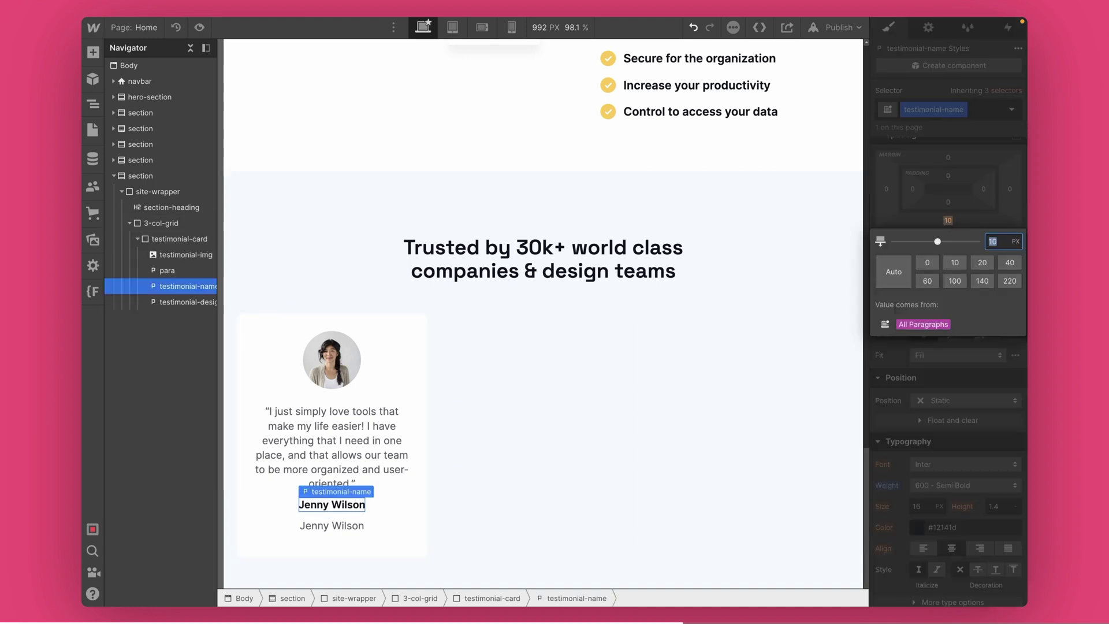
{"action": "type", "text": "0"}
{"action": "key", "text": "Return"}
Replace the text of the first card's designation paragraph with "Project Manager at Microsoft" from the Figma design
{"action": "left_click", "coordinate": [393, 456]}
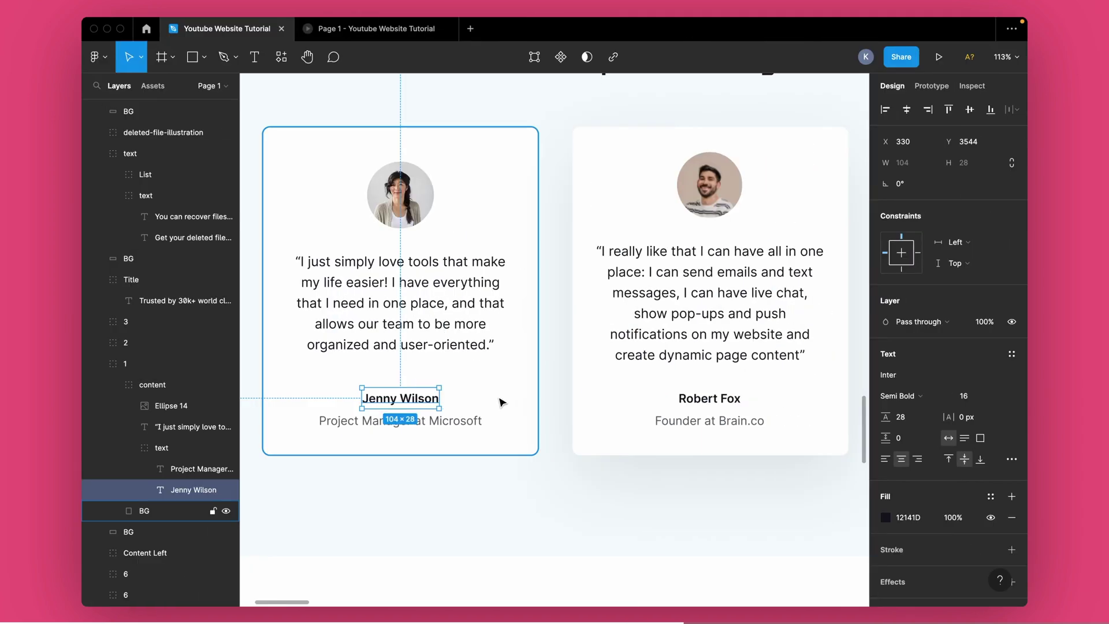
{"action": "left_click", "coordinate": [462, 420]}
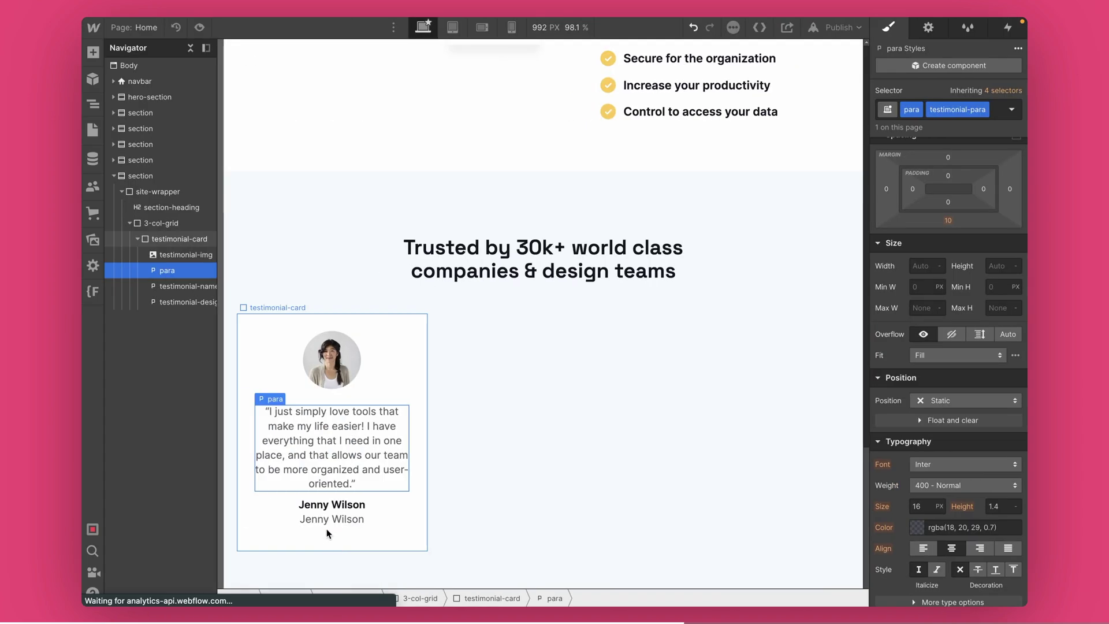
{"action": "double_click", "coordinate": [329, 518]}
{"action": "type", "text": "Project Manager at Microsoft"}
{"action": "key", "text": "Escape"}
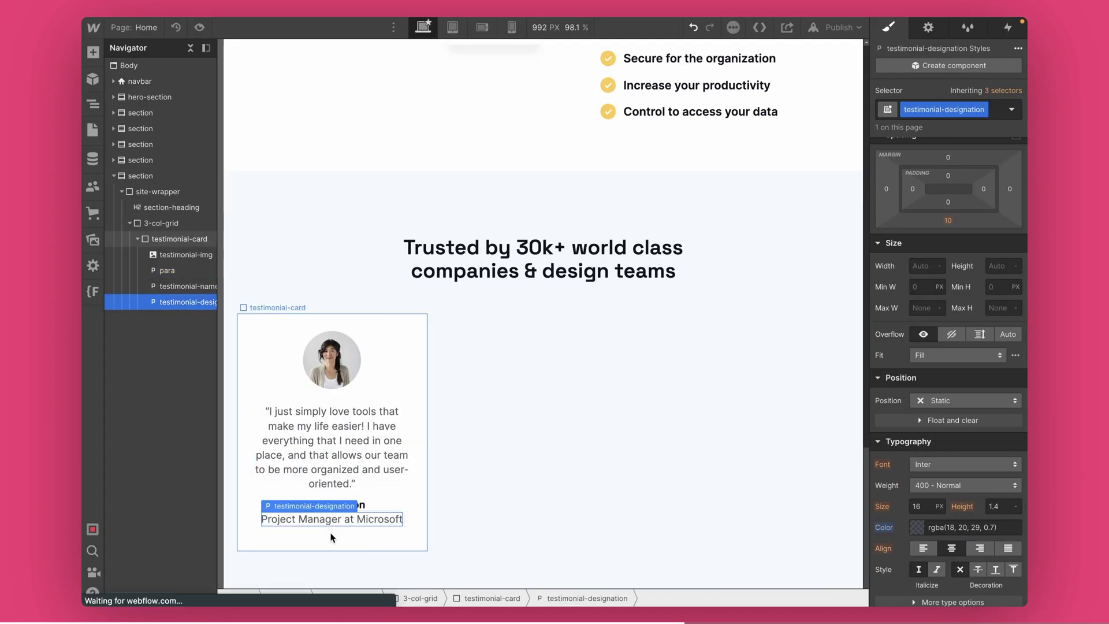
Set the bottom margin of testimonial-name to 4 px and of the quote paragraph above it to 32 px
{"action": "left_click", "coordinate": [343, 506]}
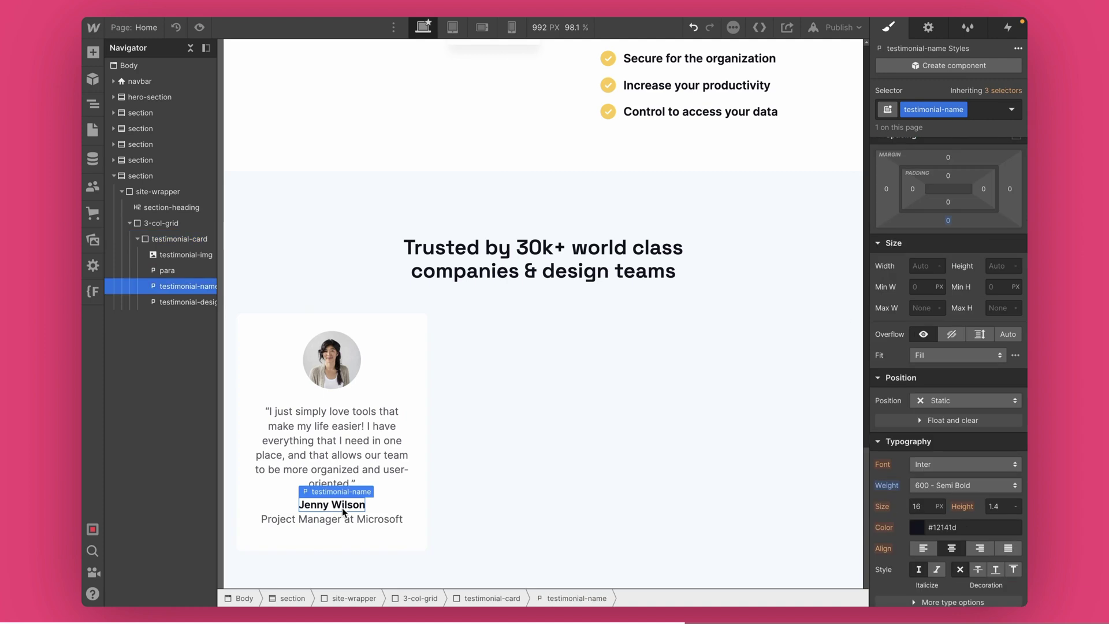
{"action": "left_click", "coordinate": [948, 220]}
{"action": "type", "text": "4"}
{"action": "key", "text": "Return"}
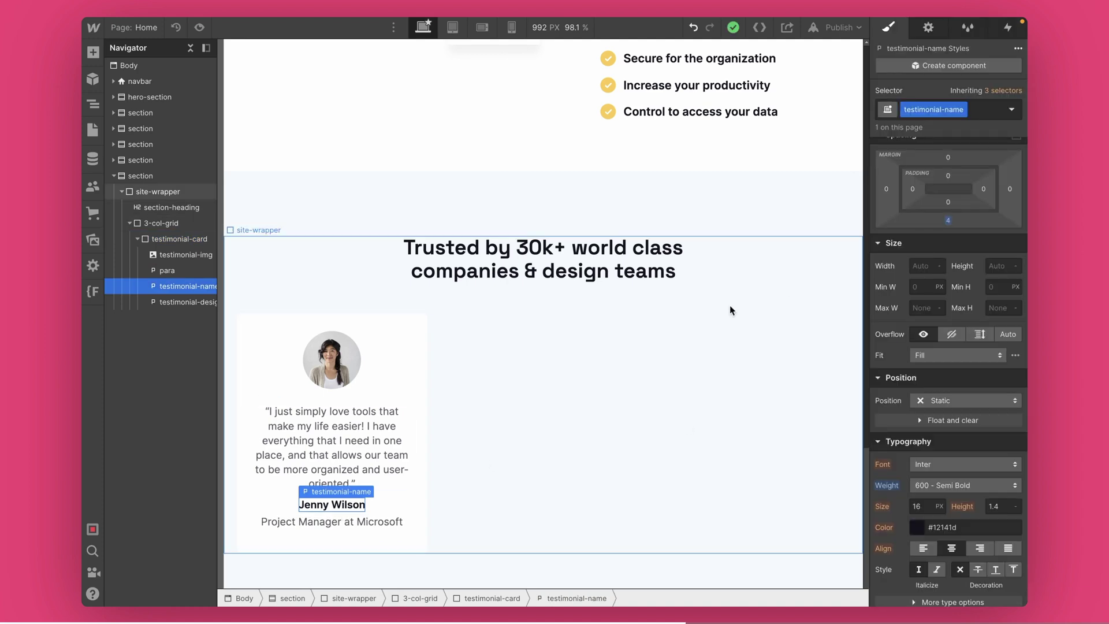
{"action": "left_click", "coordinate": [341, 426]}
{"action": "left_click_drag", "start_coordinate": [943, 228], "coordinate": [949, 240]}
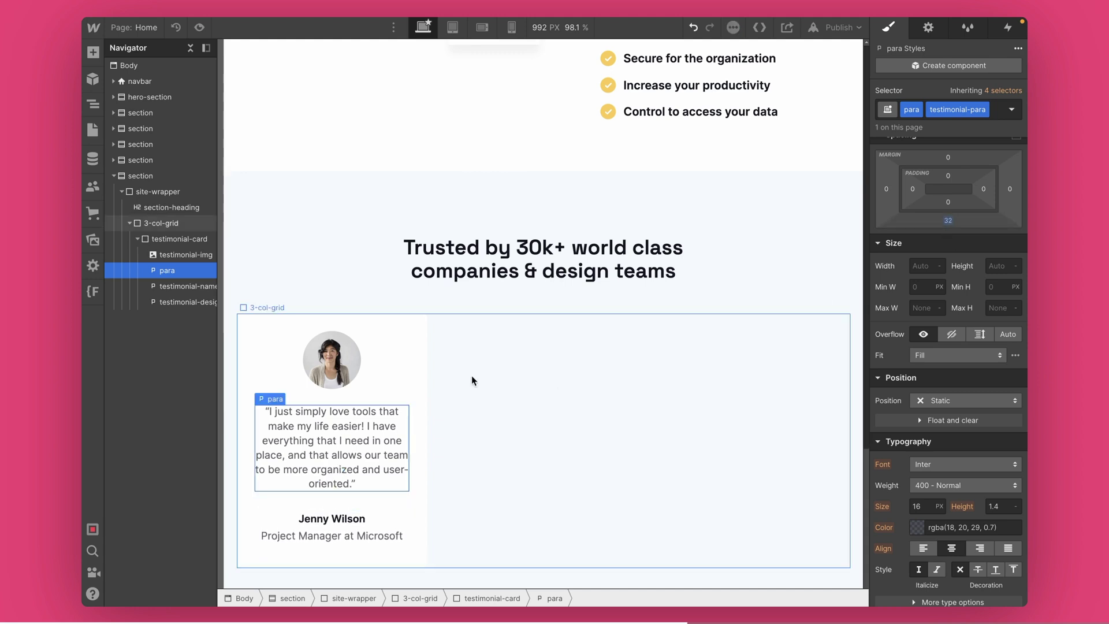
Duplicate the finished testimonial card twice to fill all three columns of the grid
{"action": "left_click", "coordinate": [414, 333]}
{"action": "key", "text": "ctrl+d"}
{"action": "key", "text": "ctrl+d"}
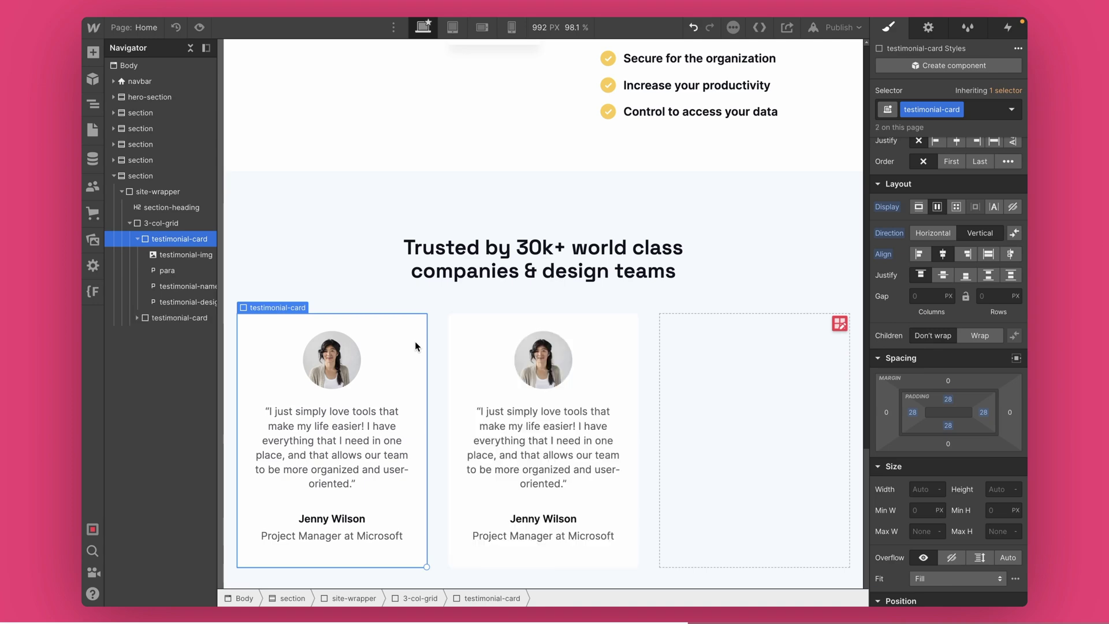
Replace the second card's quote with the middle testimonial's text from Figma, starting "I really like that I can have all in one place"
{"action": "key", "text": "ctrl+Right"}
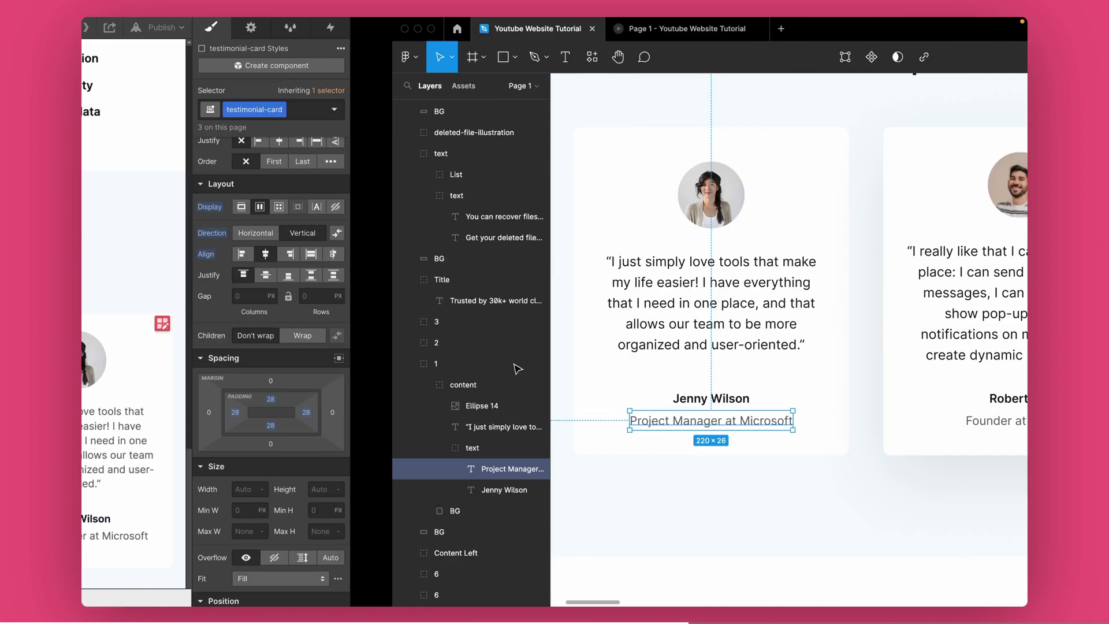
{"action": "scroll", "coordinate": [700, 253], "scroll_direction": "down", "scroll_amount": 3}
{"action": "scroll", "coordinate": [654, 263], "scroll_direction": "right", "scroll_amount": 2}
{"action": "scroll", "coordinate": [654, 263], "scroll_direction": "right", "scroll_amount": 2}
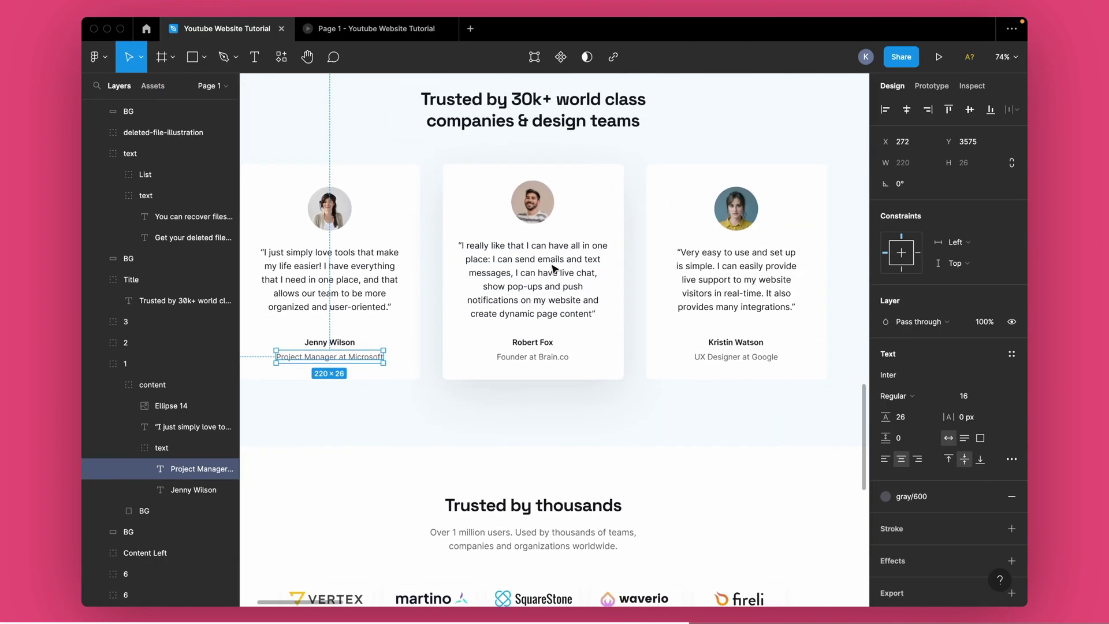
{"action": "left_click", "coordinate": [510, 285]}
{"action": "key", "text": "ctrl+c"}
{"action": "key", "text": "ctrl+Left"}
{"action": "double_click", "coordinate": [514, 405]}
{"action": "key", "text": "ctrl+a"}
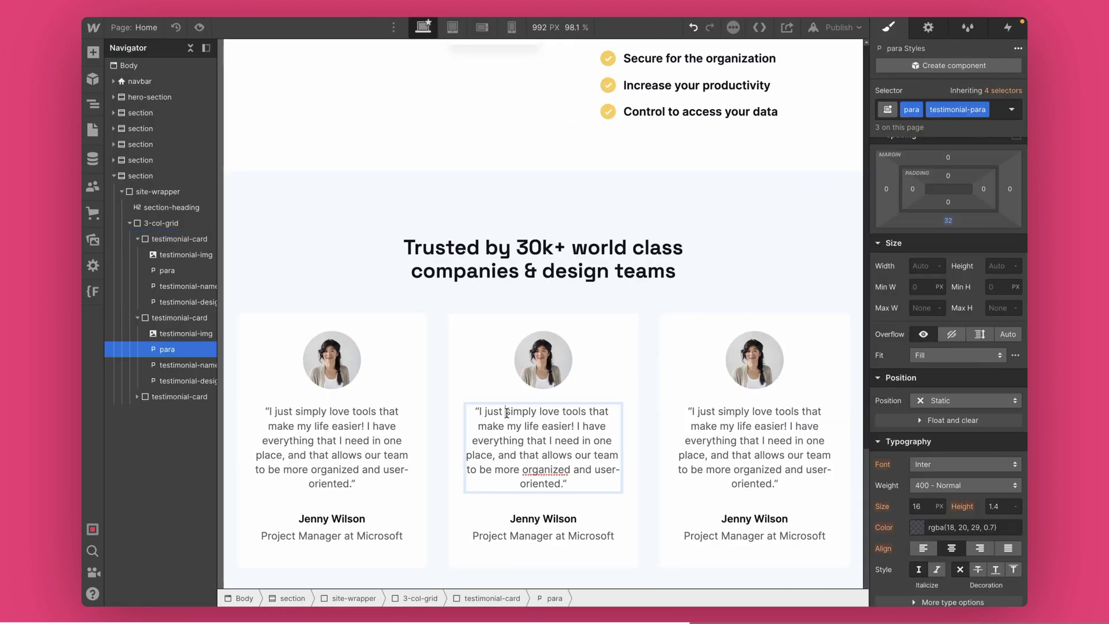
{"action": "key", "text": "ctrl+v"}
Replace the second testimonial card's photo with the smiling man's portrait from the image assets
{"action": "double_click", "coordinate": [559, 358]}
{"action": "left_click", "coordinate": [598, 165]}
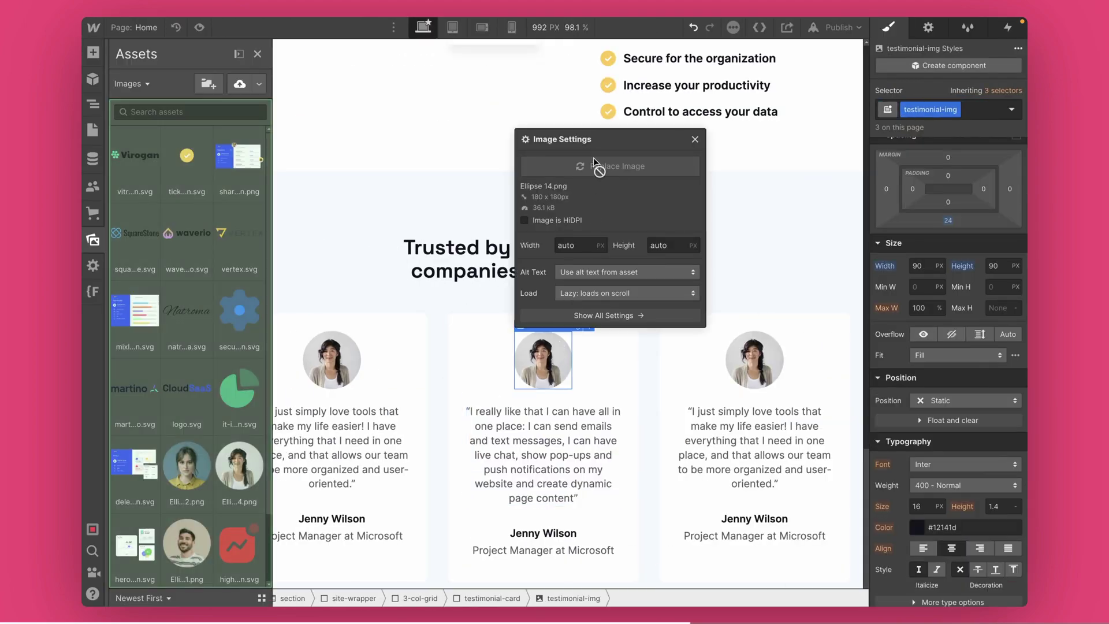
{"action": "left_click", "coordinate": [184, 528]}
Replace the reviewer name in the second card with the middle reviewer's full name from the Figma design
{"action": "key", "text": "ctrl+Right"}
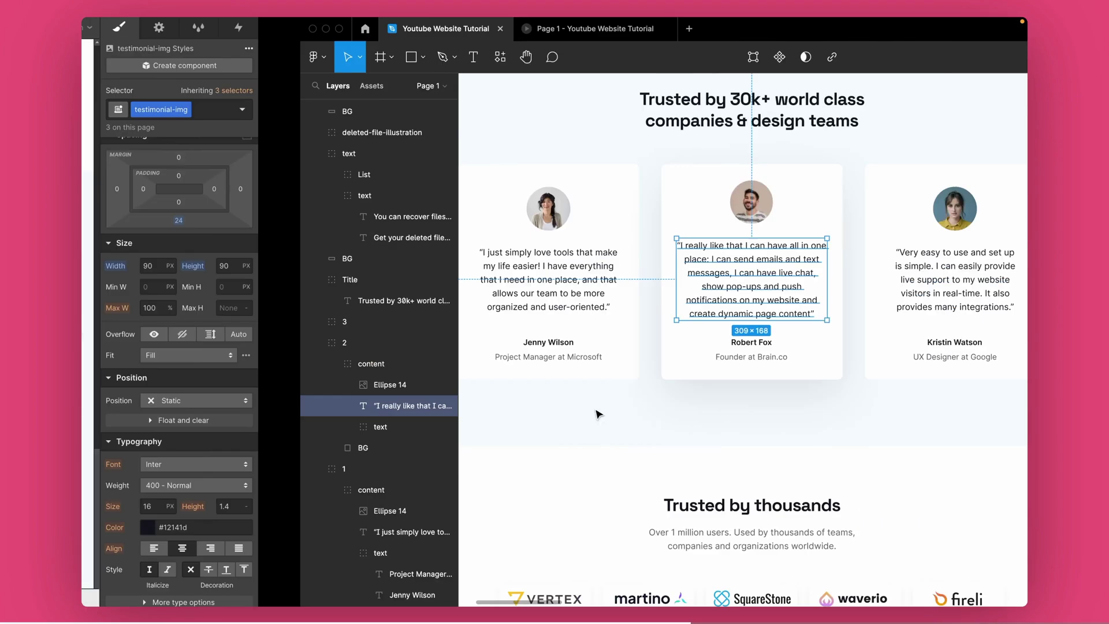
{"action": "double_click", "coordinate": [533, 342]}
{"action": "key", "text": "ctrl+c"}
{"action": "key", "text": "ctrl+Left"}
{"action": "double_click", "coordinate": [511, 528]}
{"action": "key", "text": "ctrl+a"}
{"action": "key", "text": "ctrl+v"}
Replace the second card's designation with "Founder at Brain.co" from the Figma design
{"action": "key", "text": "ctrl+Right"}
{"action": "left_click", "coordinate": [563, 358]}
{"action": "key", "text": "ctrl+c"}
{"action": "key", "text": "ctrl+Left"}
{"action": "double_click", "coordinate": [543, 549]}
{"action": "key", "text": "ctrl+a"}
{"action": "key", "text": "ctrl+v"}
Replace the third card's quote with the last testimonial's text from Figma, starting "Very easy to use and set up is simple"
{"action": "key", "text": "ctrl+Right"}
{"action": "left_click", "coordinate": [723, 280]}
{"action": "double_click", "coordinate": [723, 280]}
{"action": "key", "text": "ctrl+c"}
{"action": "key", "text": "ctrl+Left"}
{"action": "double_click", "coordinate": [721, 425]}
{"action": "key", "text": "ctrl+a"}
{"action": "key", "text": "ctrl+v"}
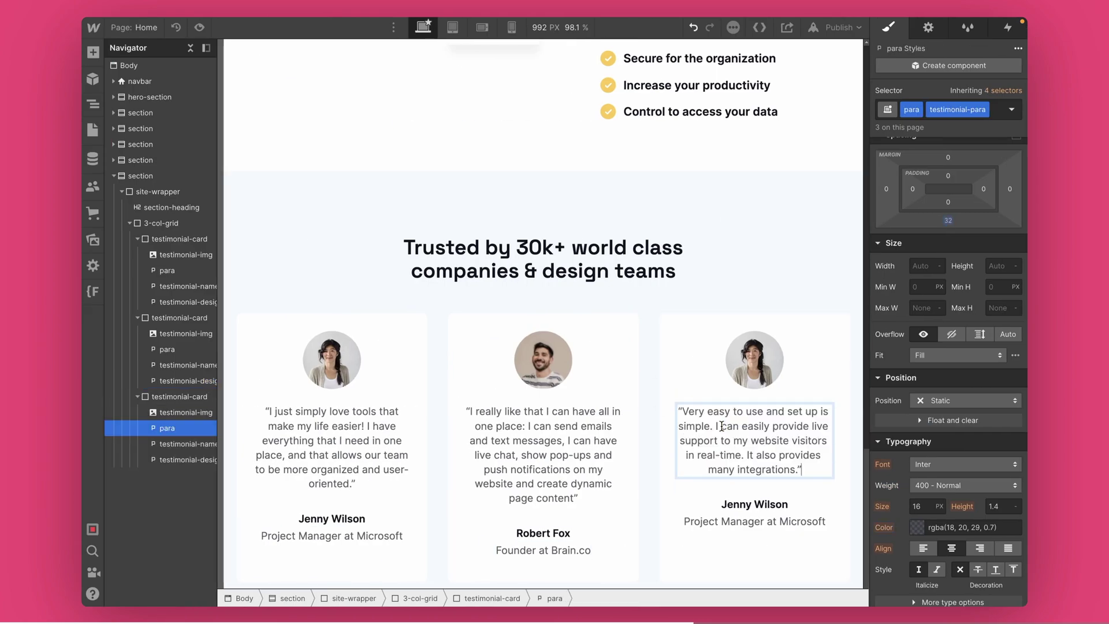
Replace the reviewer name in the third card with the last reviewer's full name from the Figma design
{"action": "key", "text": "ctrl+Right"}
{"action": "double_click", "coordinate": [735, 342]}
{"action": "key", "text": "super+Tab"}
{"action": "double_click", "coordinate": [751, 504]}
{"action": "key", "text": "ctrl+a"}
{"action": "key", "text": "ctrl+v"}
Replace the third testimonial card's photo with the portrait asset Ellipse 14-2.png
{"action": "double_click", "coordinate": [756, 347]}
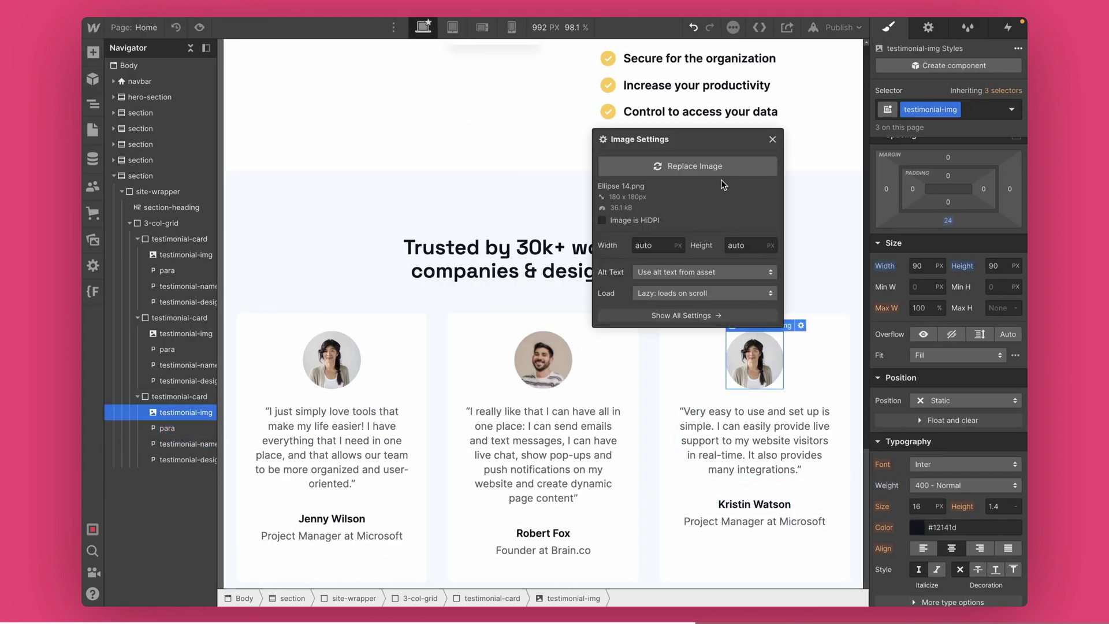
{"action": "left_click", "coordinate": [710, 166]}
{"action": "left_click", "coordinate": [187, 466]}
Replace the third card's designation with "UX Designer at Google" from the Figma design
{"action": "key", "text": "super+Tab"}
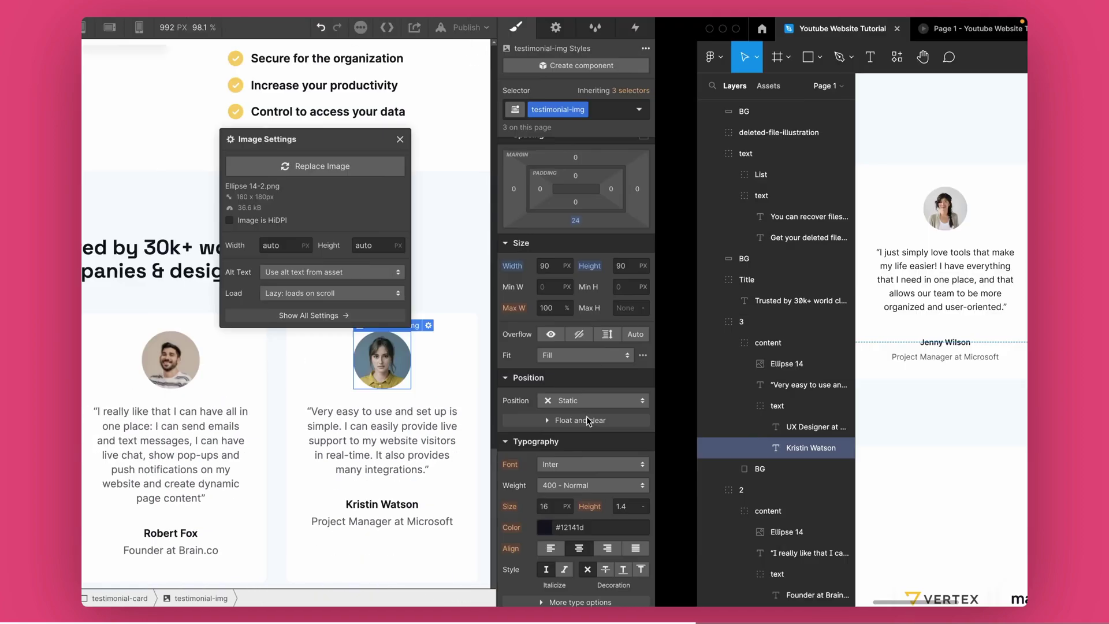
{"action": "left_click", "coordinate": [757, 358]}
{"action": "key", "text": "ctrl+c"}
{"action": "key", "text": "super+Tab"}
{"action": "double_click", "coordinate": [754, 521]}
{"action": "key", "text": "ctrl+a"}
{"action": "key", "text": "ctrl+v"}
Compare the three-card testimonial grid with the Figma design, examining how the names and designations line up across the cards
{"action": "left_click", "coordinate": [668, 466]}
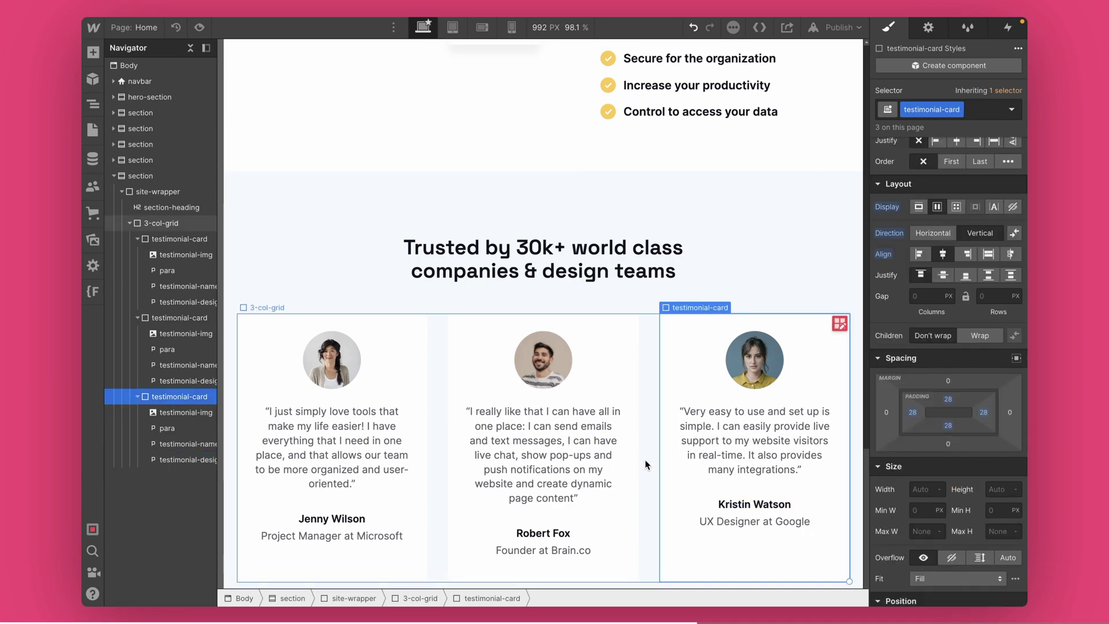
{"action": "left_click", "coordinate": [644, 459]}
{"action": "key", "text": "super+Tab"}
{"action": "scroll", "coordinate": [640, 417], "scroll_direction": "down", "scroll_amount": 1}
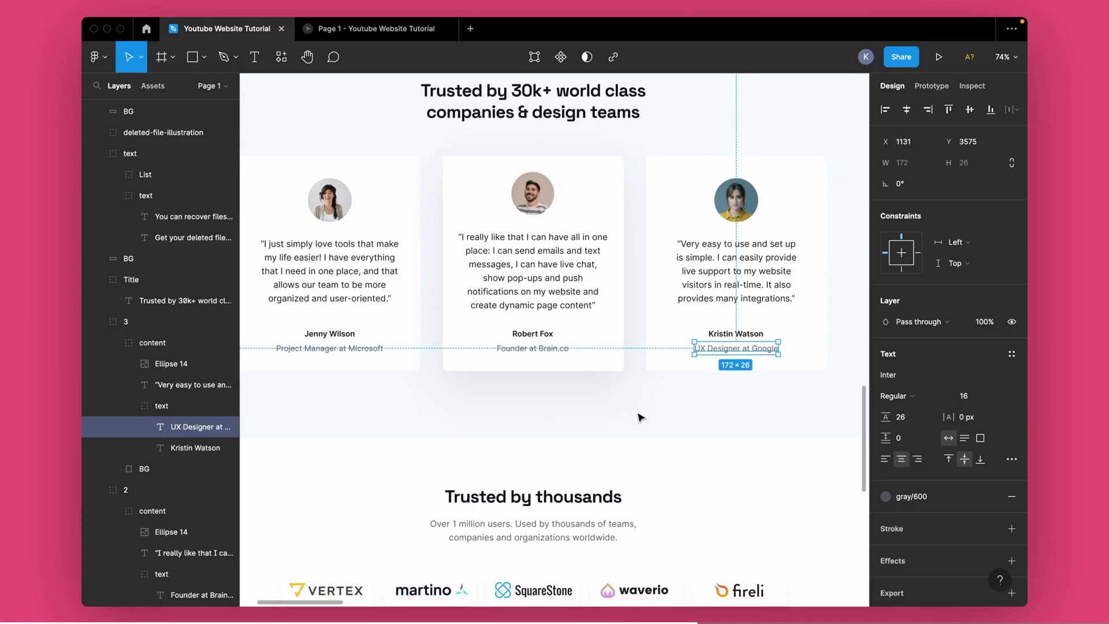
{"action": "key", "text": "super+Tab"}
{"action": "scroll", "coordinate": [635, 413], "scroll_direction": "down", "scroll_amount": 2}
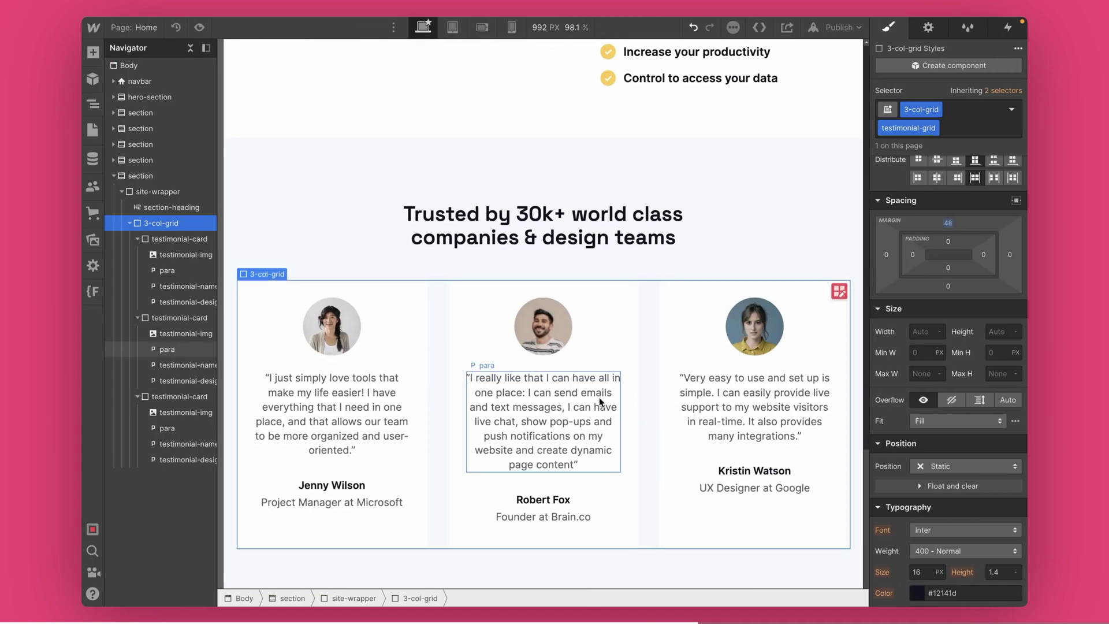
{"action": "key", "text": "super+Tab"}
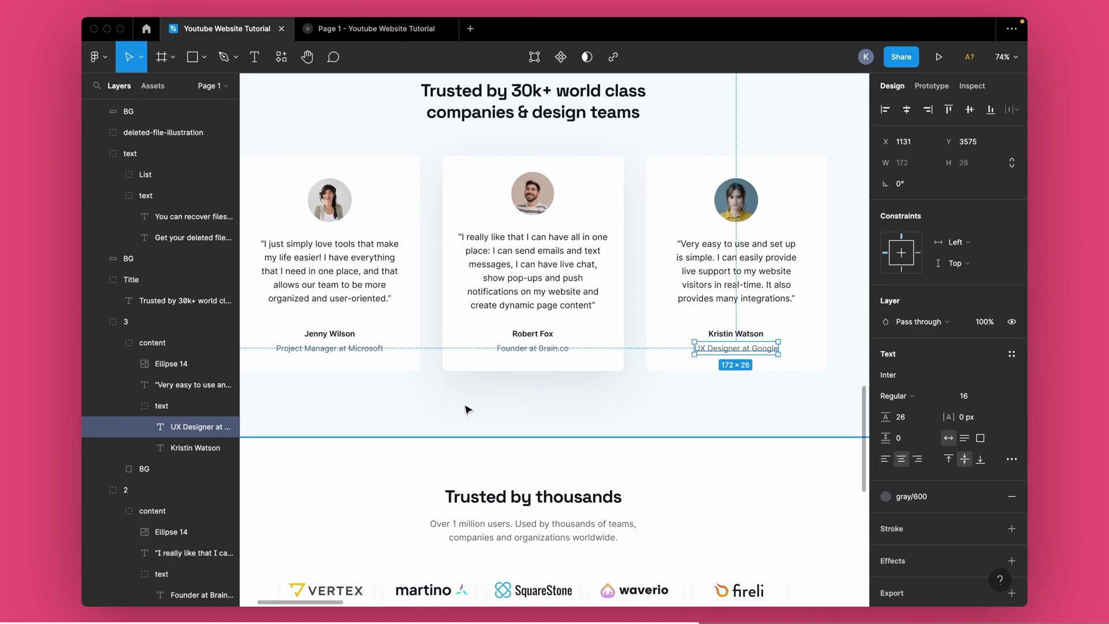
{"action": "scroll", "coordinate": [496, 355], "scroll_direction": "up", "scroll_amount": 1}
{"action": "scroll", "coordinate": [496, 355], "scroll_direction": "right", "scroll_amount": 1}
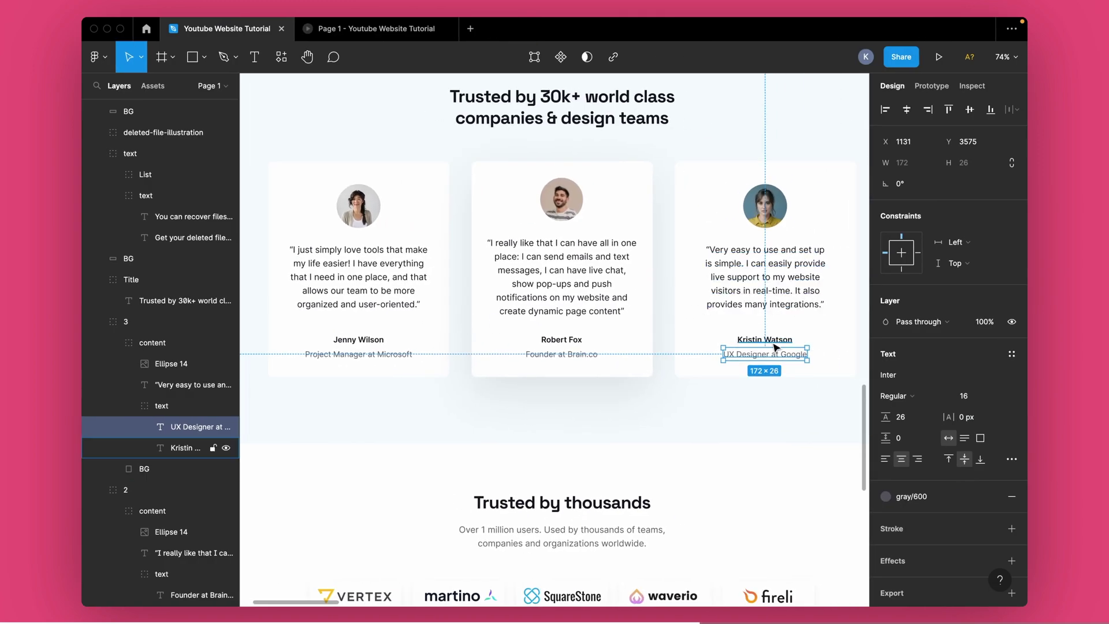
{"action": "left_click", "coordinate": [607, 349]}
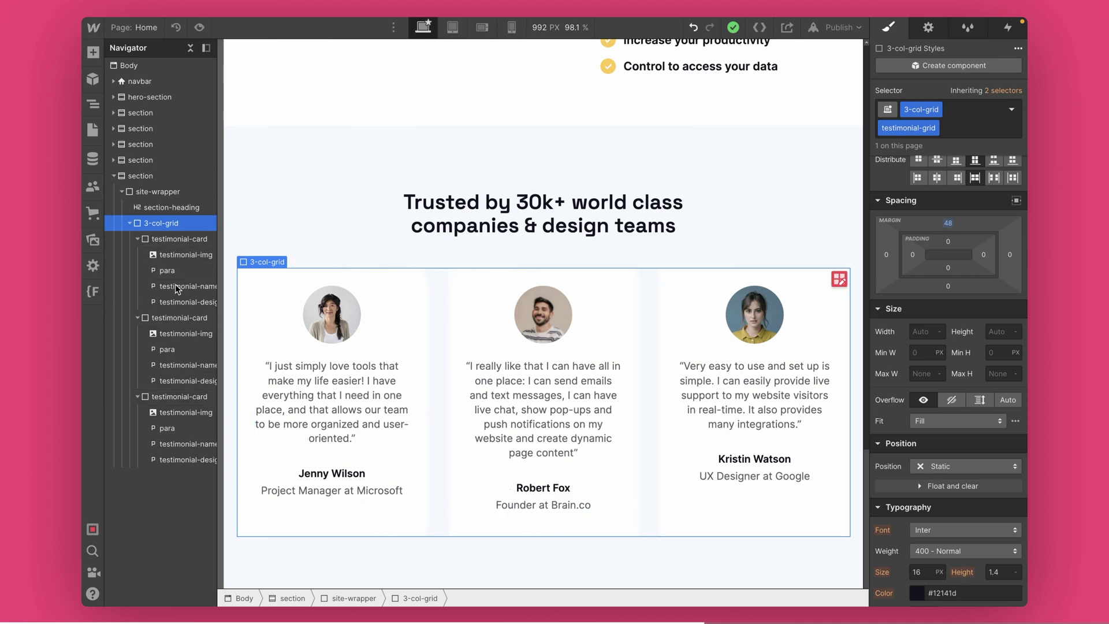
Add a div block at the start of the first testimonial card and nest only the photo and quote inside it
{"action": "left_click", "coordinate": [173, 240]}
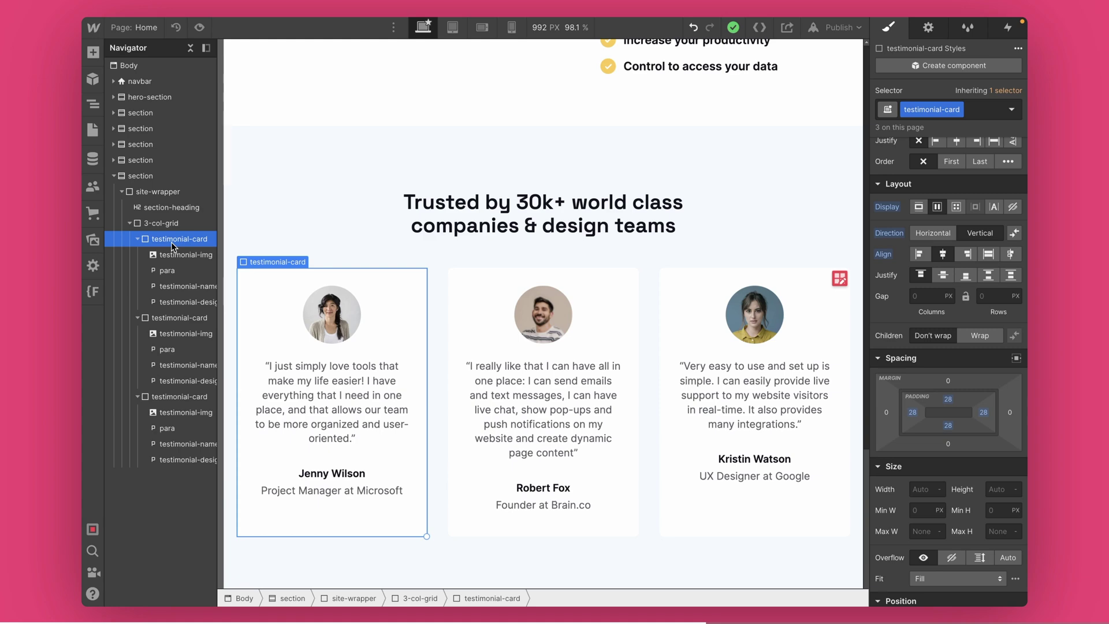
{"action": "key", "text": "ctrl+v"}
{"action": "left_click_drag", "start_coordinate": [164, 317], "coordinate": [149, 286]}
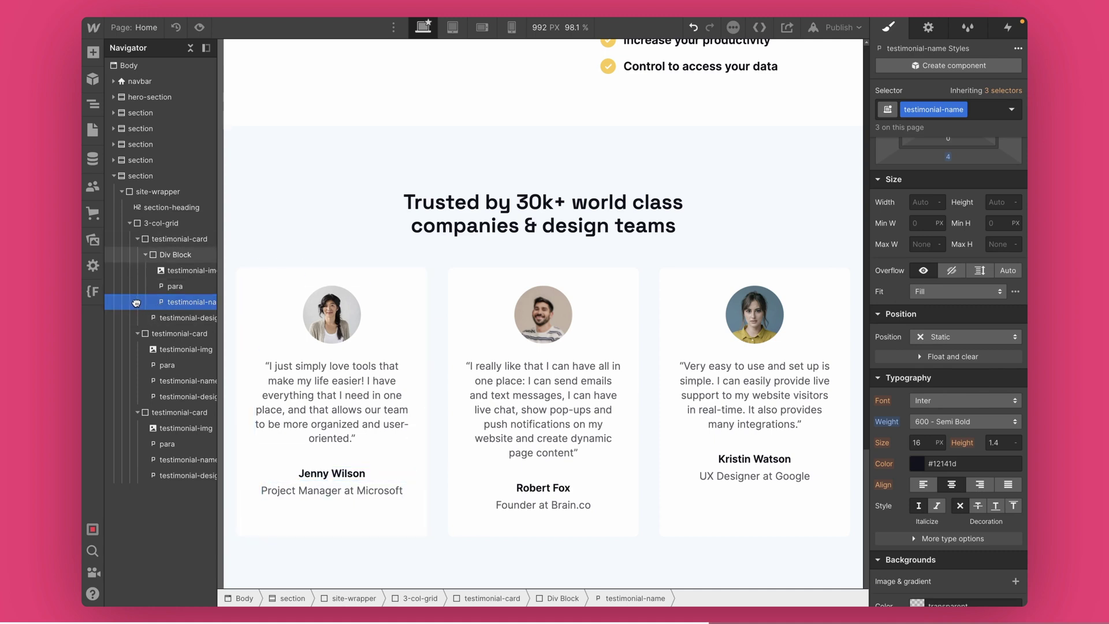
{"action": "left_click_drag", "start_coordinate": [121, 299], "coordinate": [146, 255]}
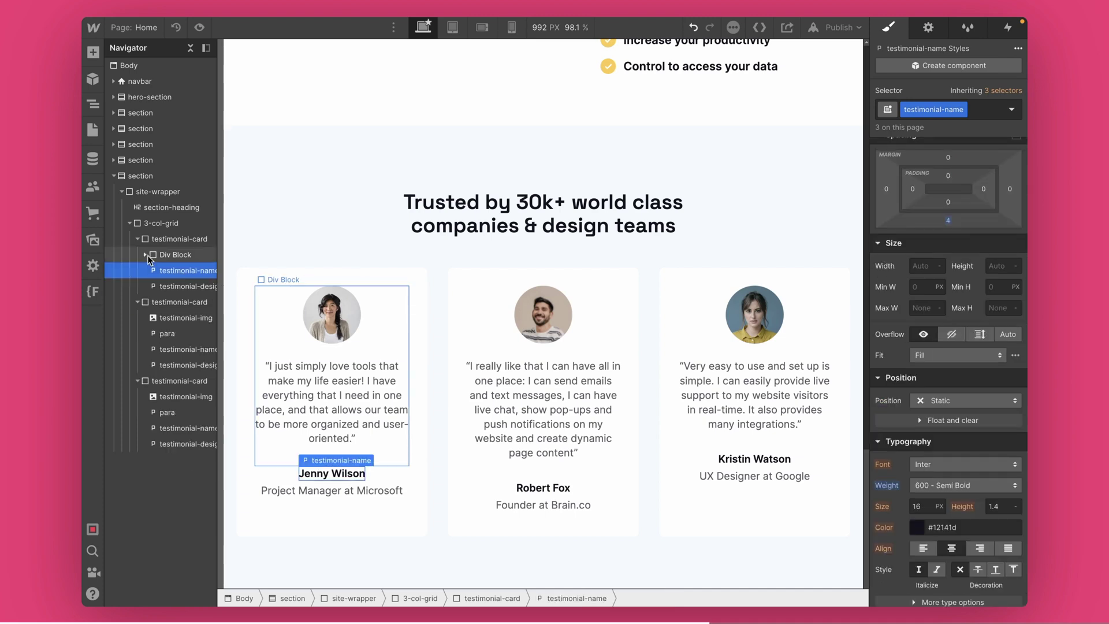
{"action": "left_click", "coordinate": [161, 256]}
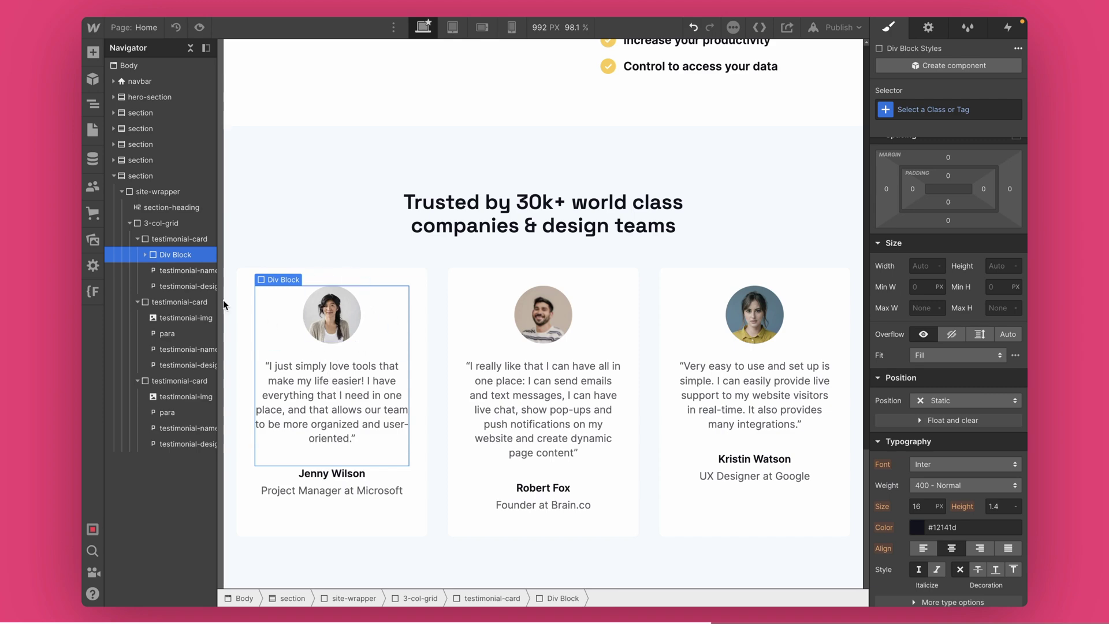
Add a second div block to the first testimonial card, below the designation
{"action": "left_click", "coordinate": [174, 239]}
{"action": "key", "text": "ctrl+e"}
{"action": "type", "text": "d"}
{"action": "left_click", "coordinate": [385, 150]}
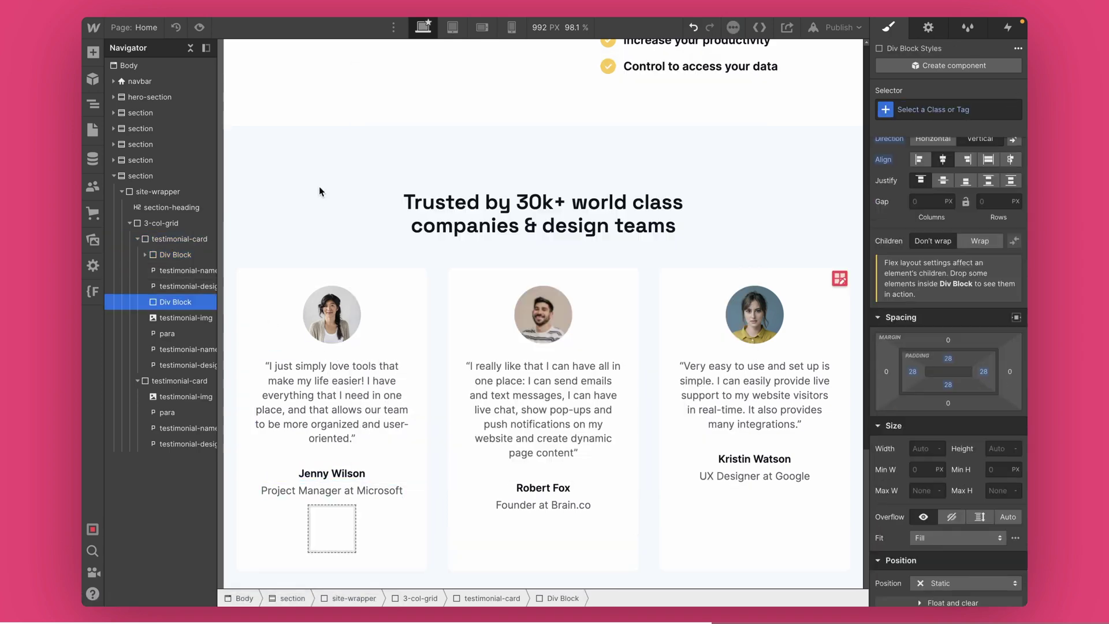
Nest the first testimonial card's name and designation inside its second div block and collapse that block
{"action": "left_click_drag", "start_coordinate": [175, 286], "coordinate": [165, 272]}
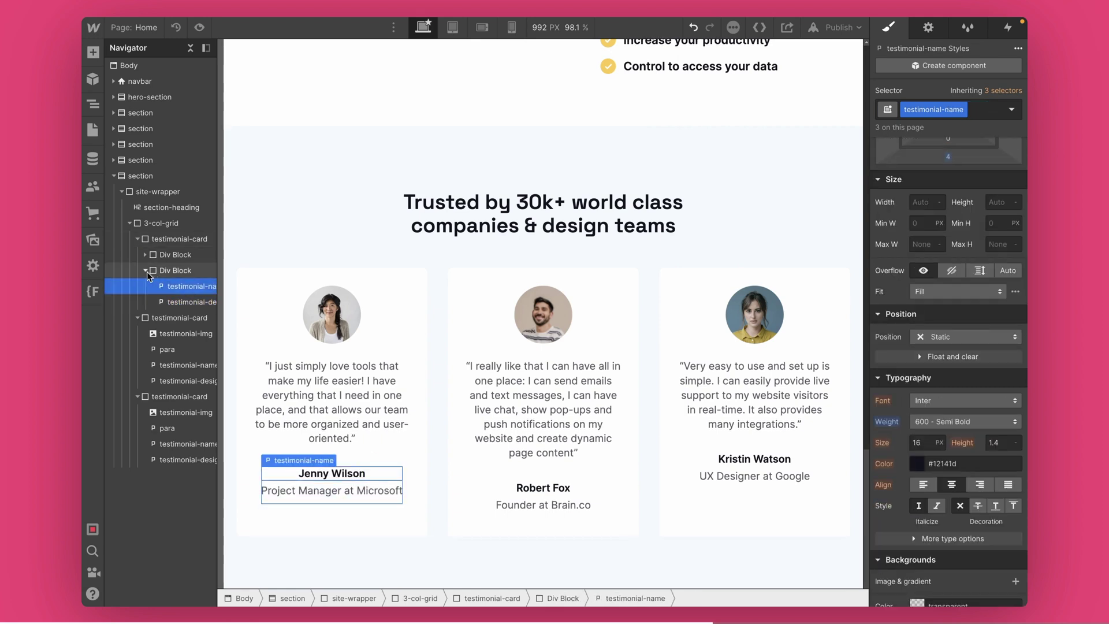
{"action": "left_click", "coordinate": [146, 270]}
Add a div block at the end of the second testimonial card and nest the name and designation inside it
{"action": "left_click", "coordinate": [166, 286]}
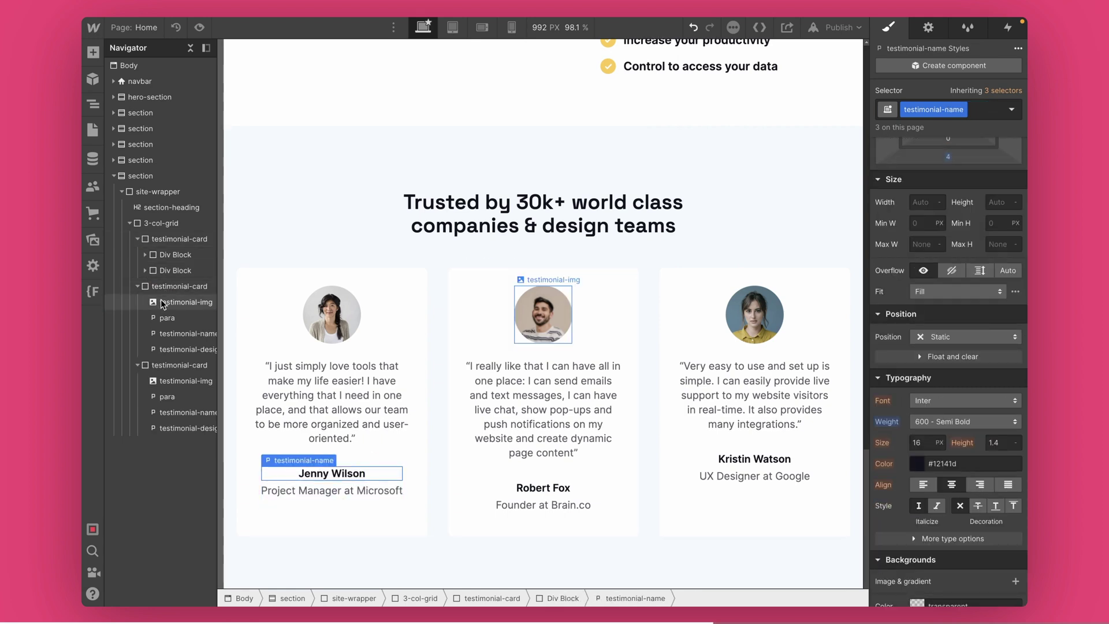
{"action": "key", "text": "ctrl+e"}
{"action": "type", "text": "d"}
{"action": "key", "text": "Return"}
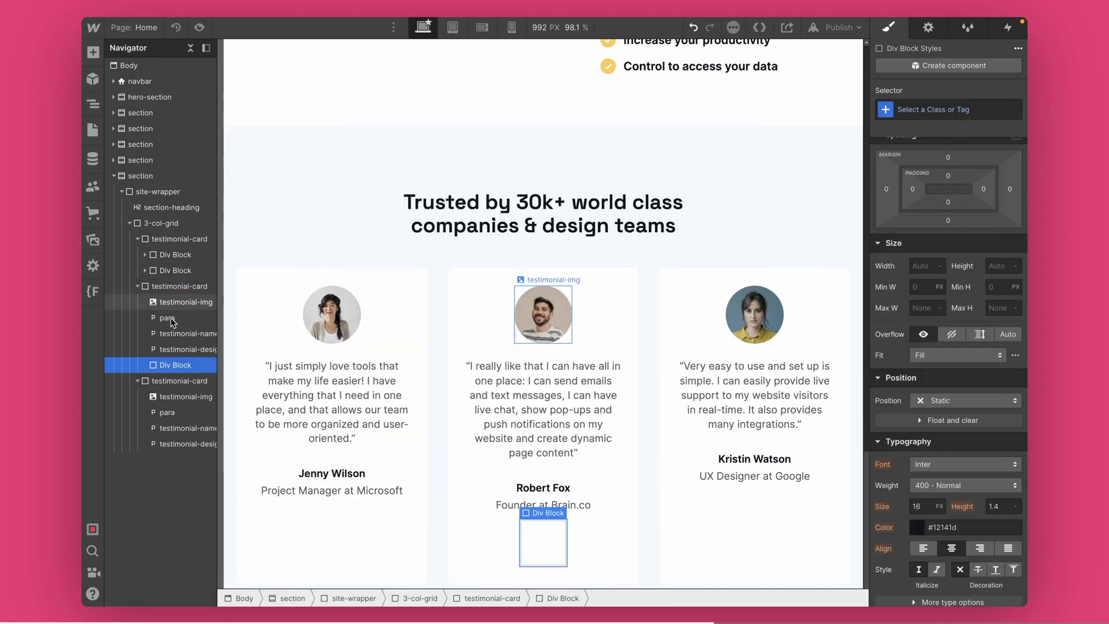
{"action": "mouse_move", "coordinate": [169, 354]}
{"action": "left_mouse_down"}
{"action": "mouse_move", "coordinate": [171, 365]}
{"action": "mouse_move", "coordinate": [171, 350]}
{"action": "left_mouse_up"}
Add a div block around the second testimonial card's photo and quote, and check both of the card's div blocks
{"action": "left_click", "coordinate": [169, 286]}
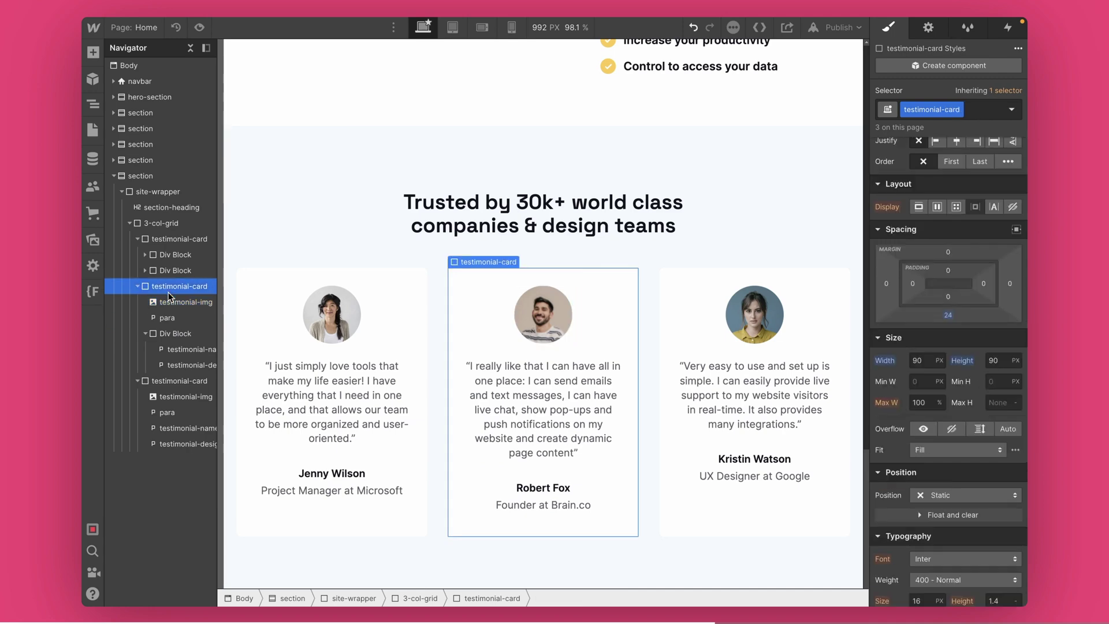
{"action": "left_click", "coordinate": [164, 303]}
{"action": "key", "text": "ctrl+e"}
{"action": "type", "text": "d"}
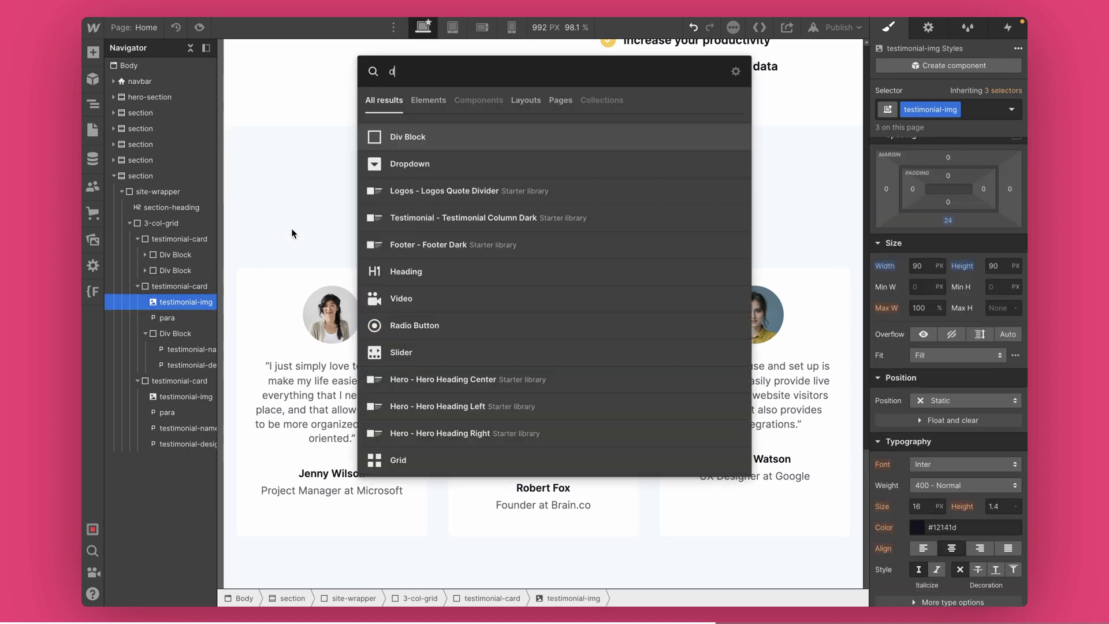
{"action": "left_click", "coordinate": [421, 134]}
{"action": "left_click_drag", "start_coordinate": [166, 302], "coordinate": [147, 321]}
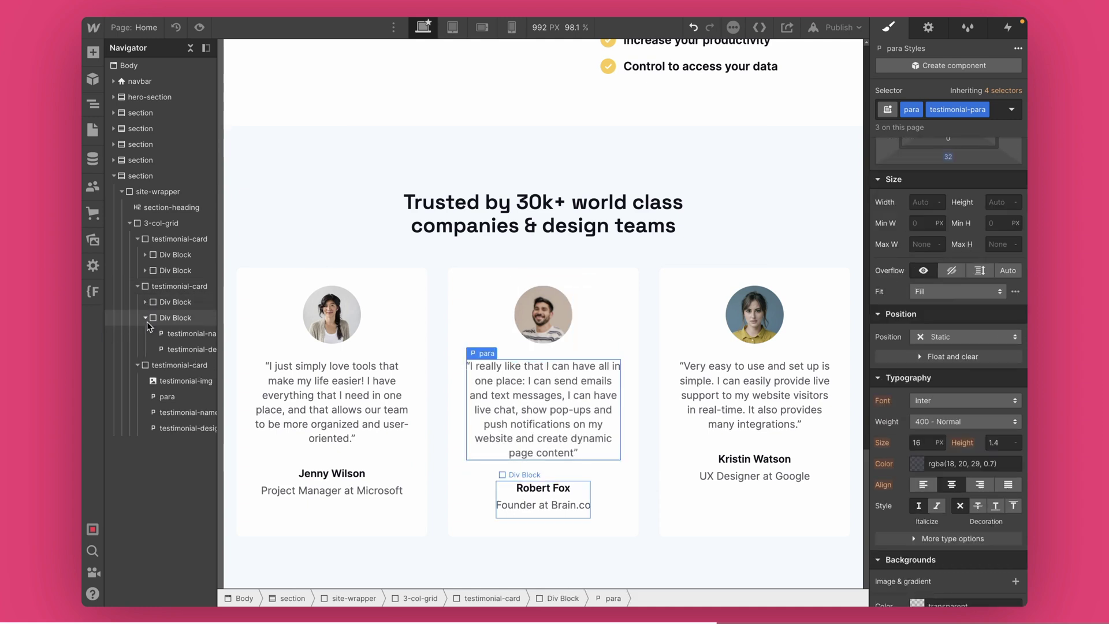
{"action": "left_click", "coordinate": [169, 290]}
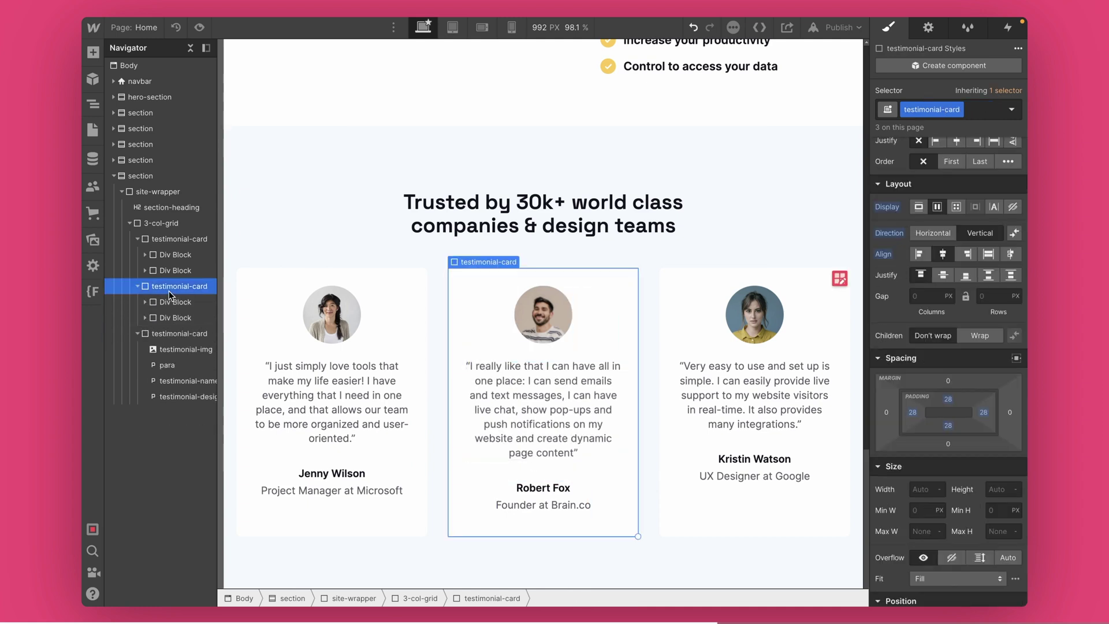
{"action": "left_click", "coordinate": [172, 303]}
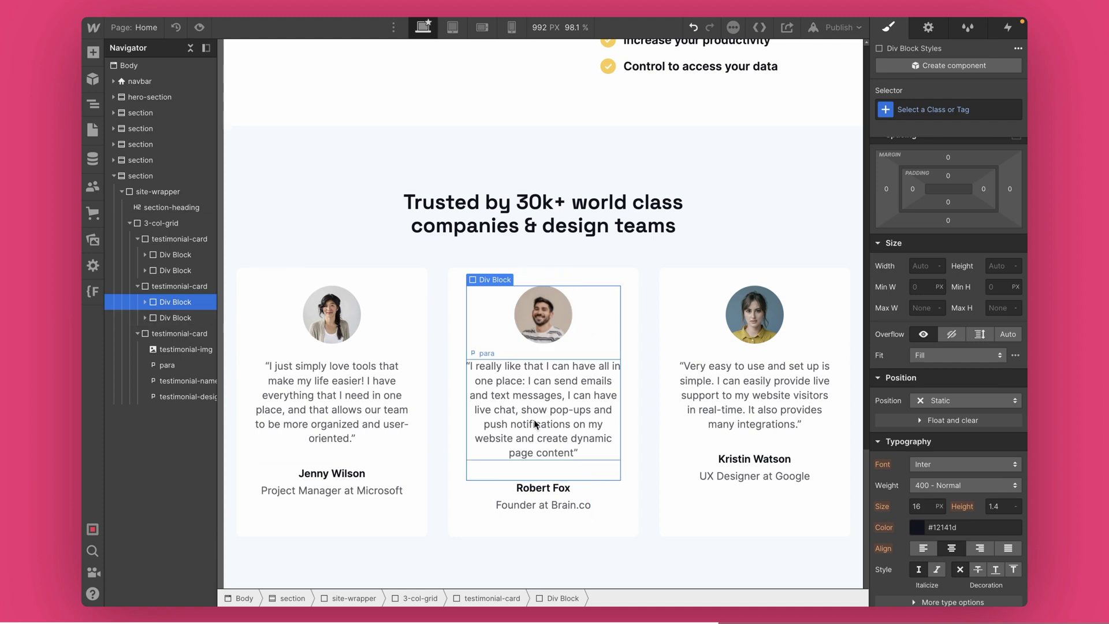
{"action": "left_click", "coordinate": [176, 317]}
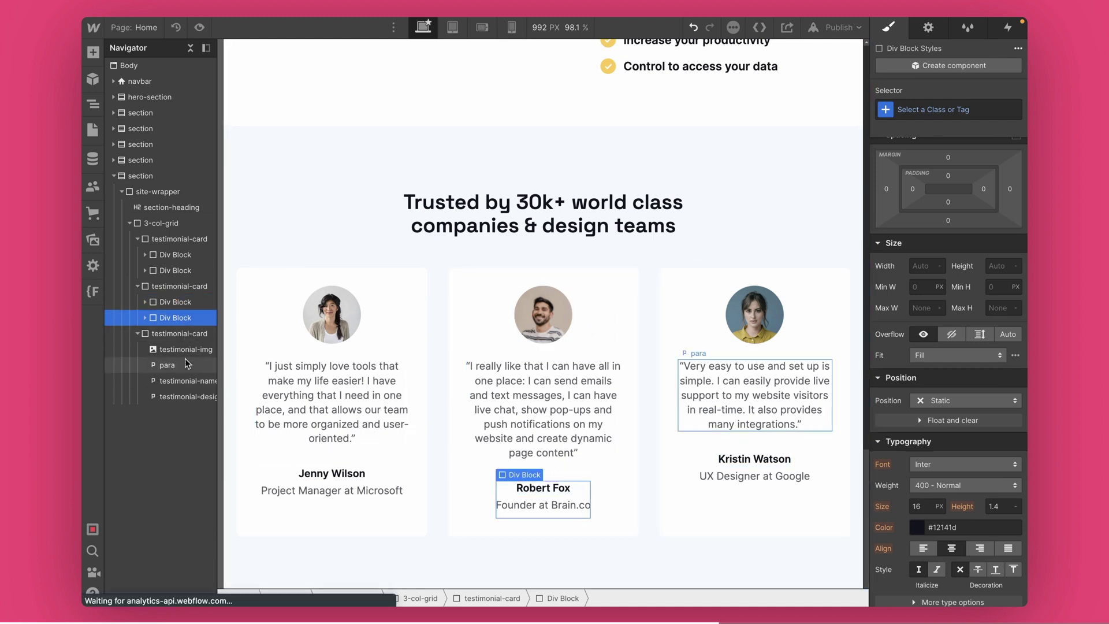
Add a div block to the third testimonial card and nest the photo and quote inside it
{"action": "left_click", "coordinate": [172, 349]}
{"action": "key", "text": "ctrl+e"}
{"action": "key", "text": "Return"}
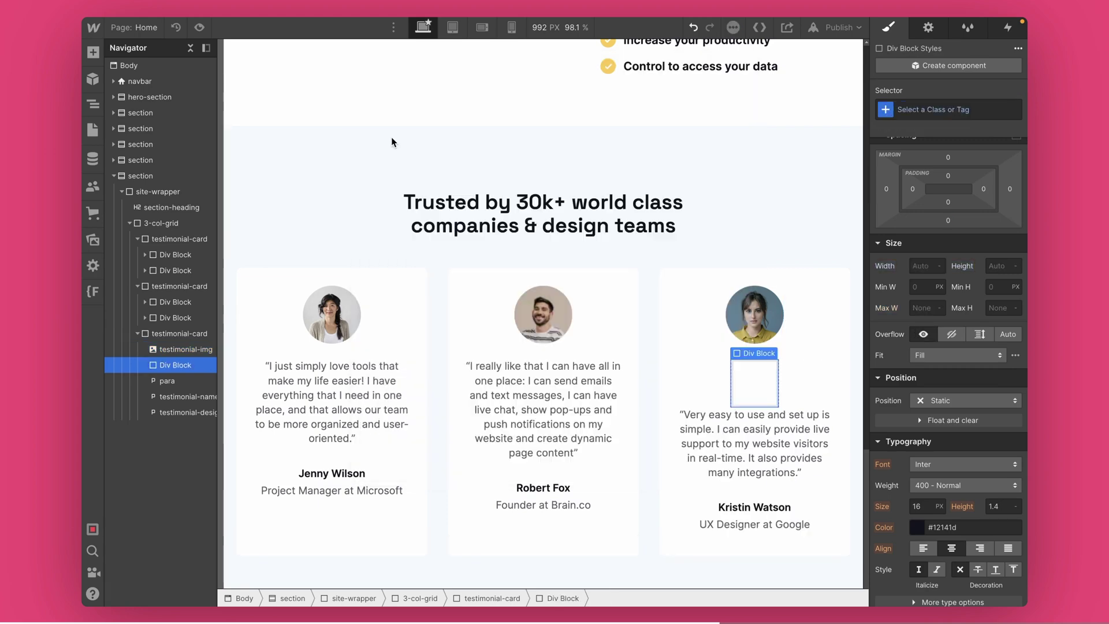
{"action": "left_click_drag", "start_coordinate": [174, 353], "coordinate": [173, 378]}
{"action": "left_click", "coordinate": [144, 348]}
Add a second div block to the third testimonial card and nest the name and designation inside it
{"action": "left_click", "coordinate": [168, 365]}
{"action": "key", "text": "ctrl+e"}
{"action": "type", "text": "d"}
{"action": "key", "text": "Return"}
{"action": "left_click", "coordinate": [161, 365]}
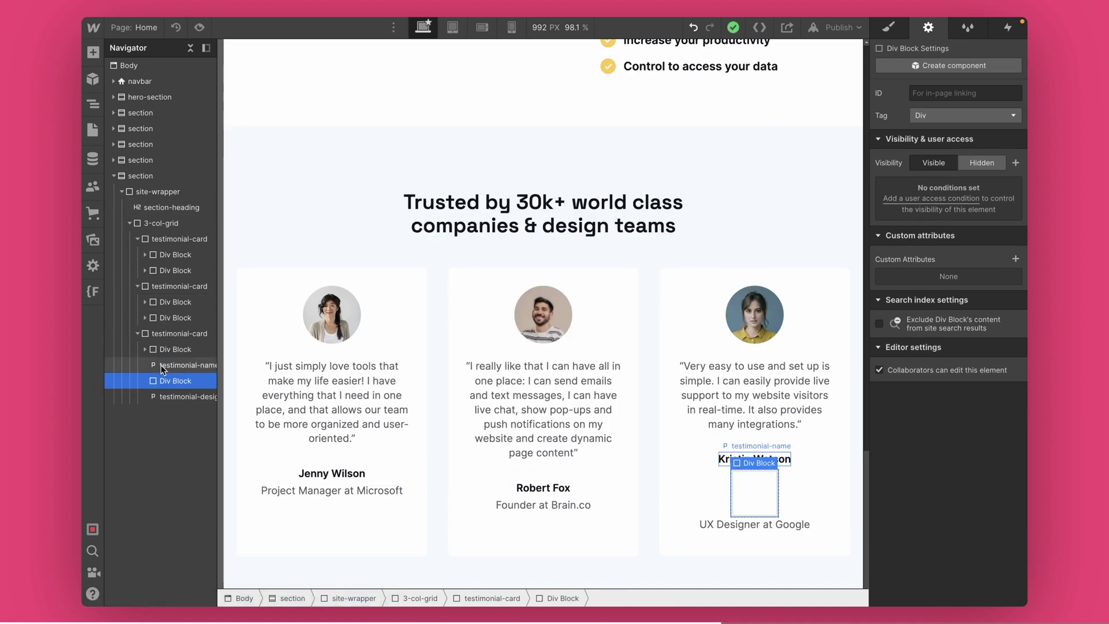
{"action": "mouse_move", "coordinate": [163, 372]}
{"action": "left_mouse_down"}
{"action": "mouse_move", "coordinate": [158, 394]}
{"action": "mouse_move", "coordinate": [165, 387]}
{"action": "left_mouse_up"}
{"action": "left_click", "coordinate": [145, 365]}
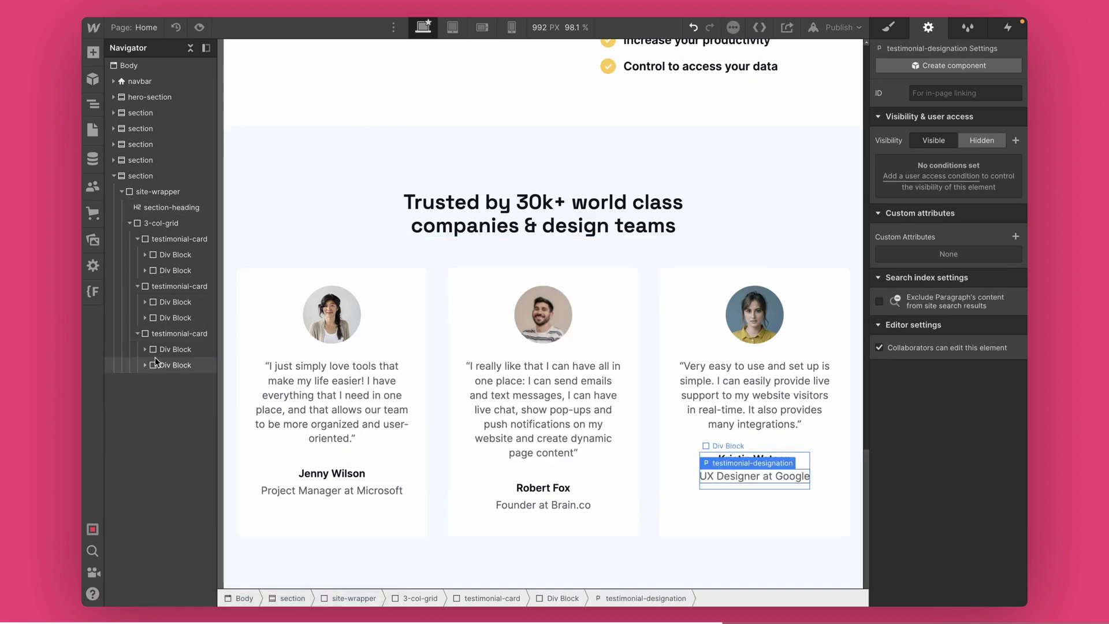
Set the testimonial-card class's vertical flex layout to justify its content with space between
{"action": "left_click", "coordinate": [170, 334]}
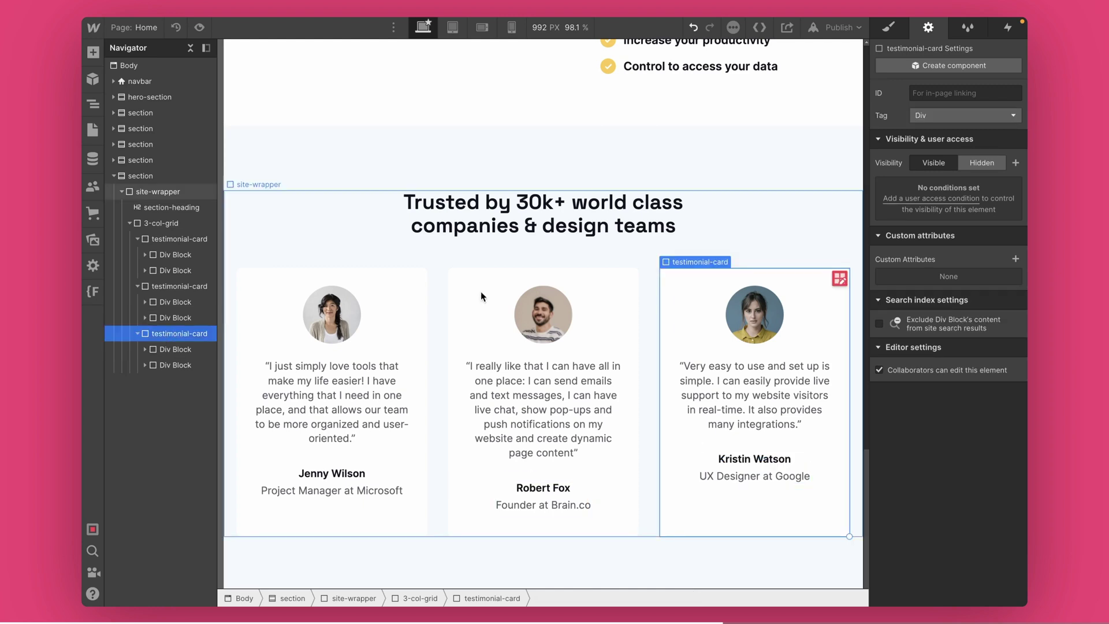
{"action": "key", "text": "s"}
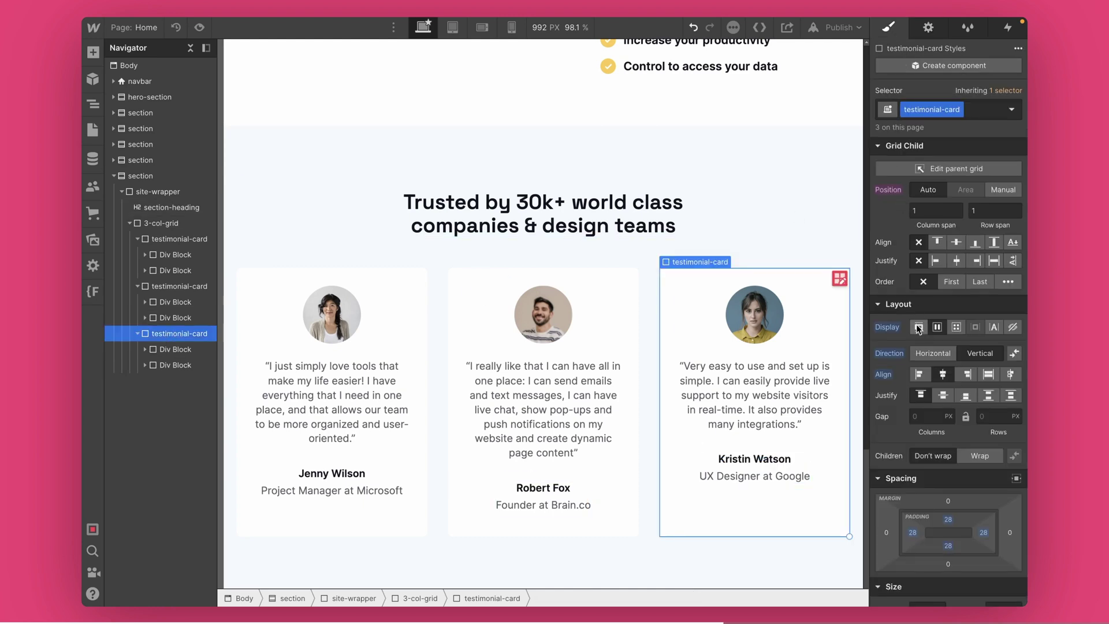
{"action": "left_click", "coordinate": [989, 396]}
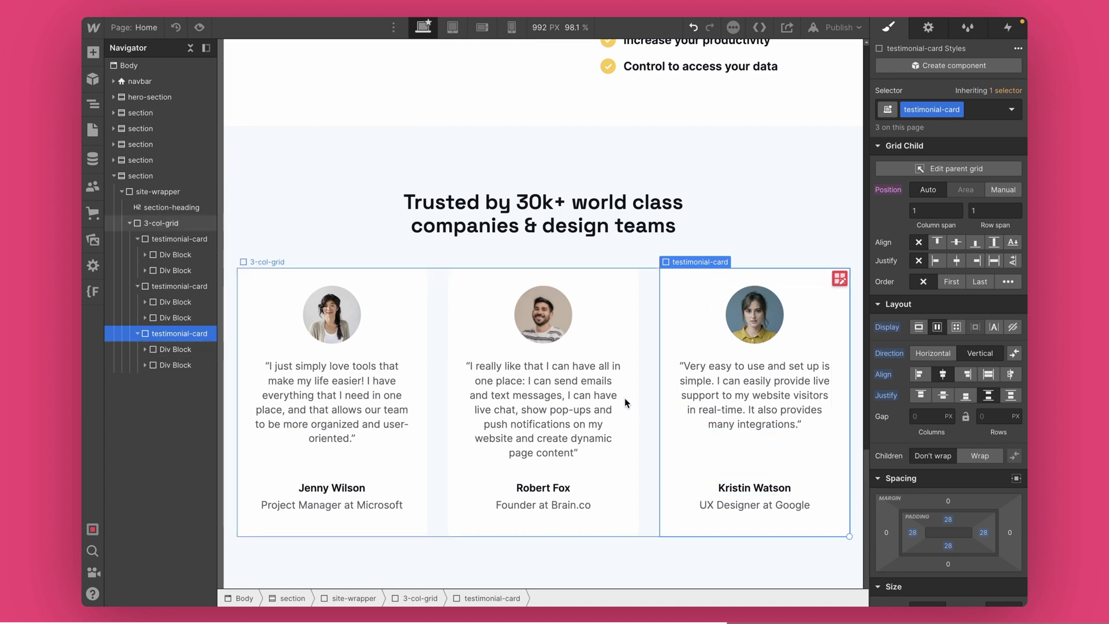
Test the content distribution with testimonial-card heights such as 400 px and 600 px, and reset the height to auto
{"action": "scroll", "coordinate": [980, 522], "scroll_direction": "down", "scroll_amount": 2}
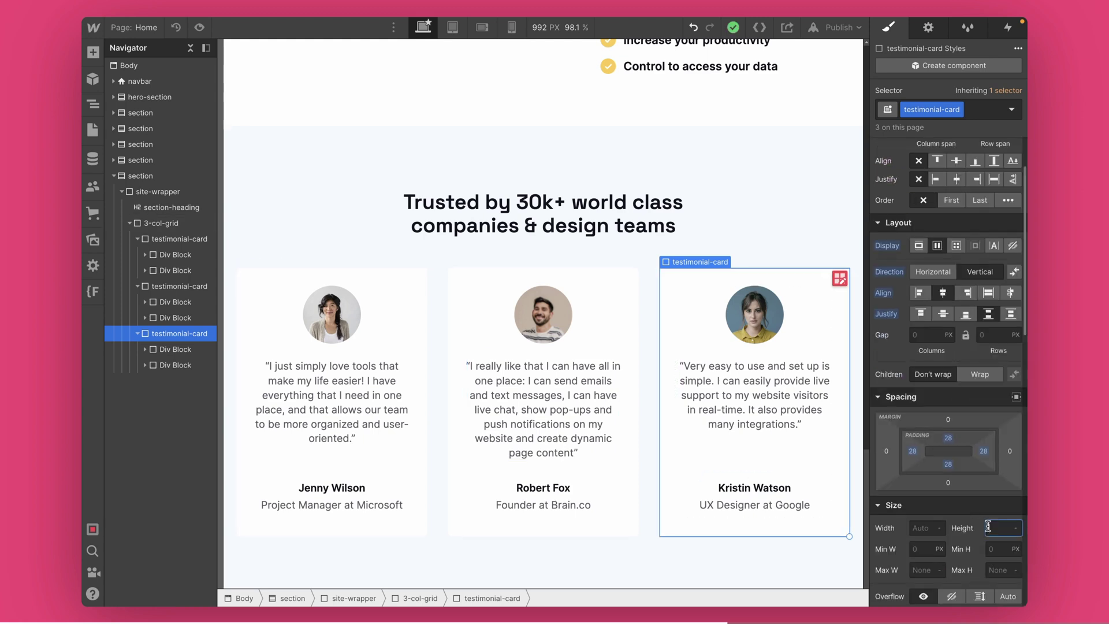
{"action": "type", "text": "0"}
{"action": "key", "text": "Return"}
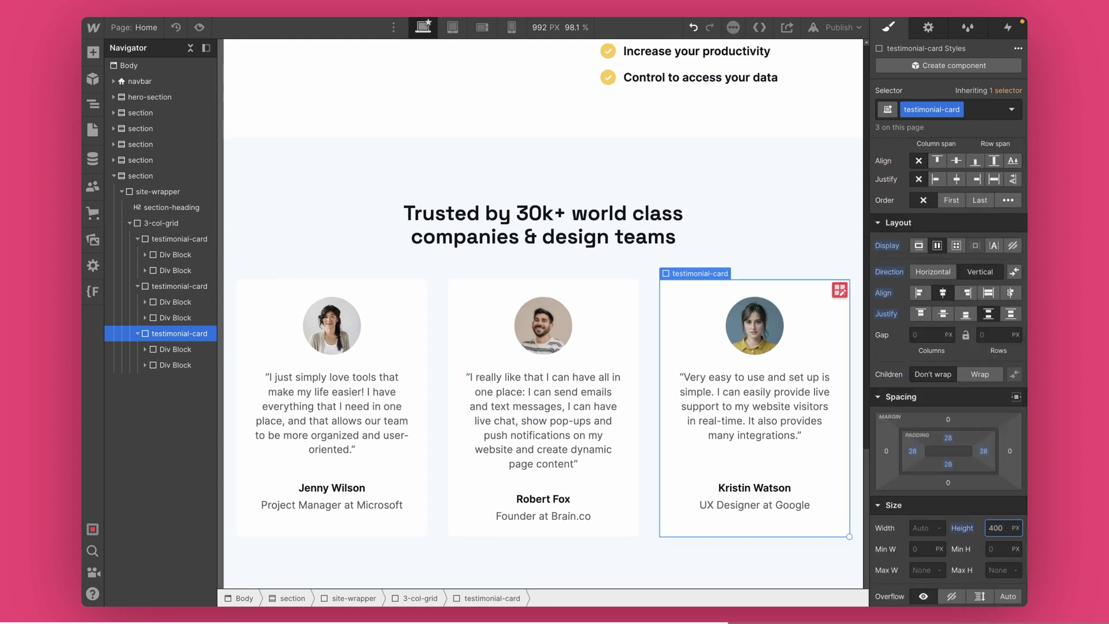
{"action": "type", "text": "00"}
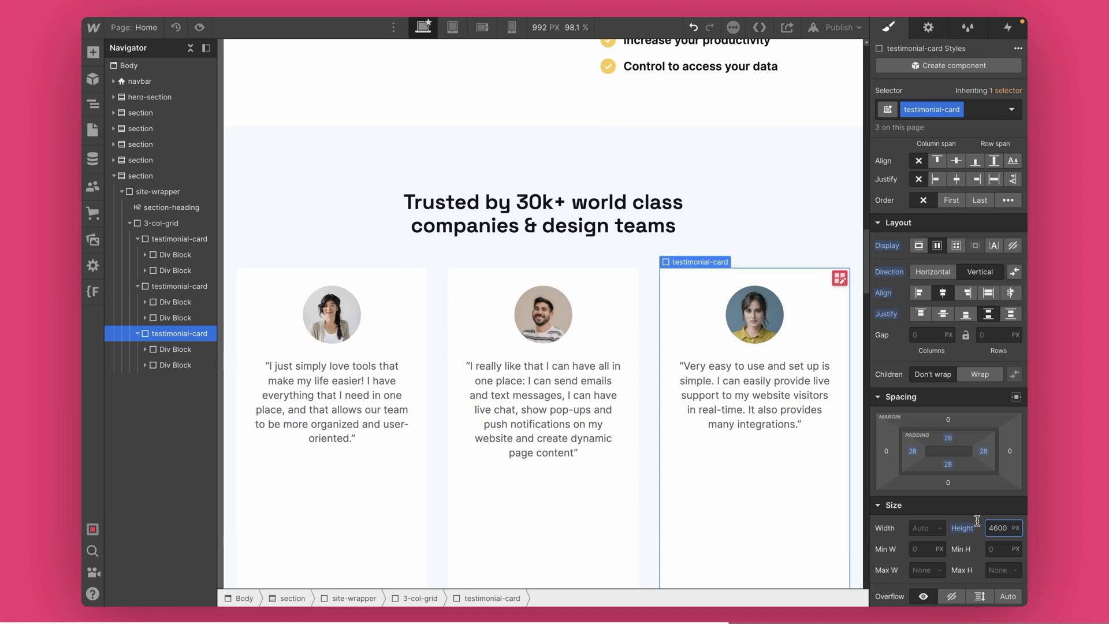
{"action": "scroll", "coordinate": [747, 485], "scroll_direction": "down", "scroll_amount": 4}
{"action": "scroll", "coordinate": [747, 488], "scroll_direction": "down", "scroll_amount": 2}
{"action": "key", "text": "BackSpace"}
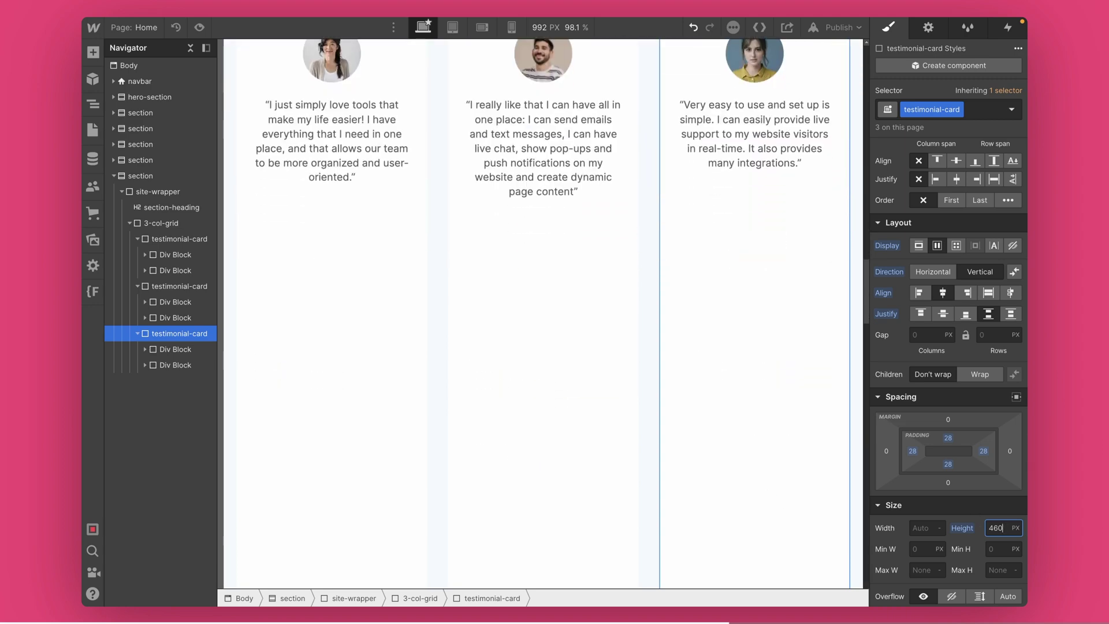
{"action": "key", "text": "Return"}
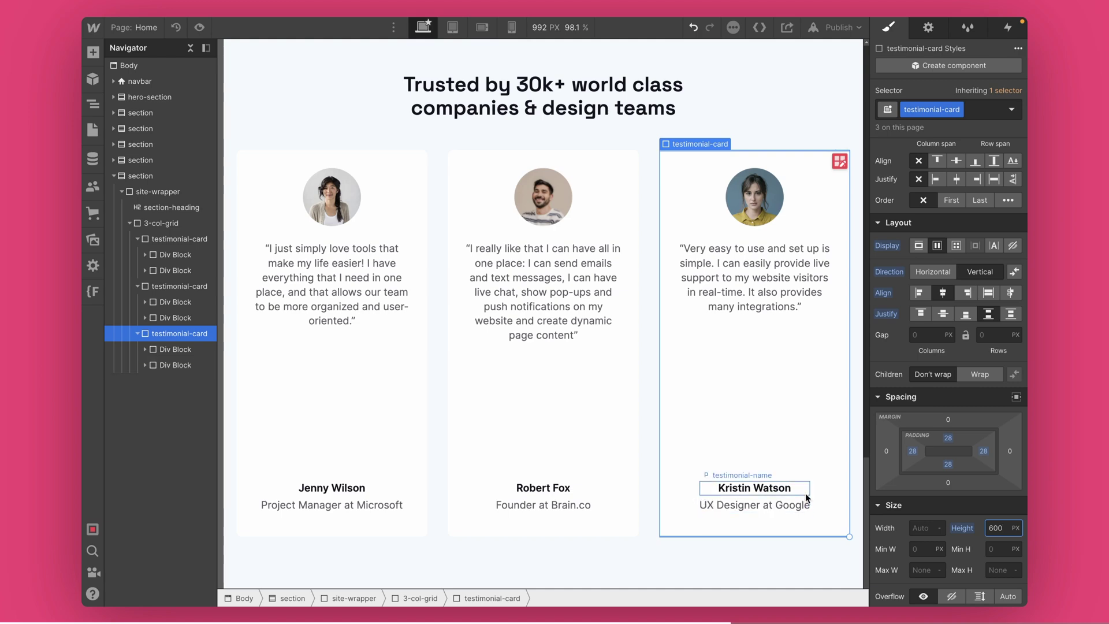
{"action": "left_click", "coordinate": [970, 528]}
{"action": "left_click", "coordinate": [939, 545]}
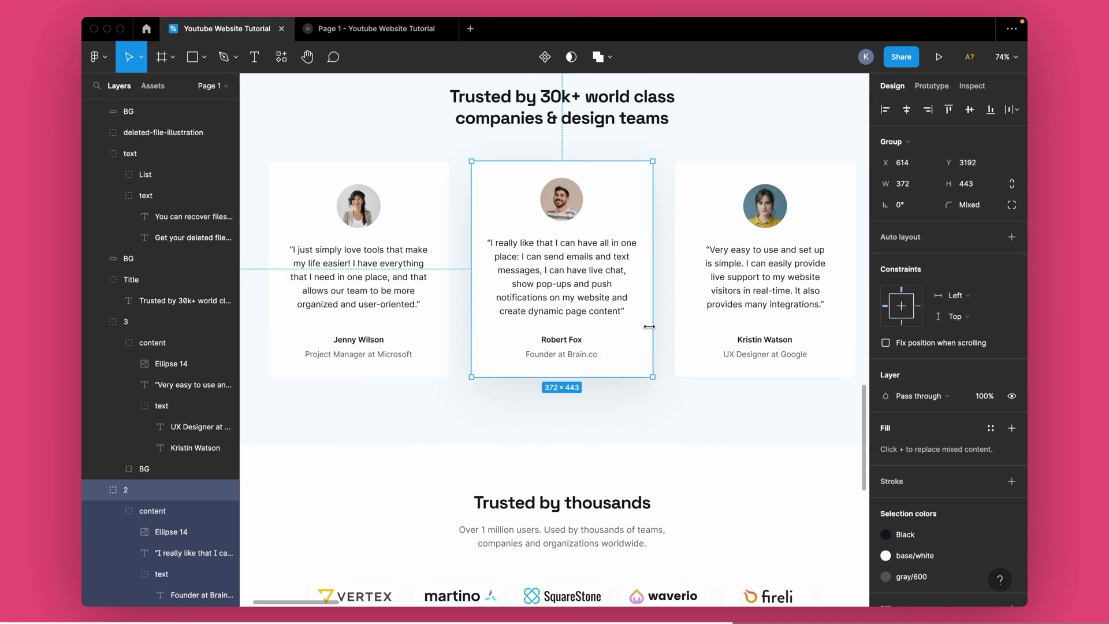
In the Figma design, open the drop shadow settings of the middle testimonial card's background and copy the shadow color 12161C
{"action": "left_click", "coordinate": [664, 332]}
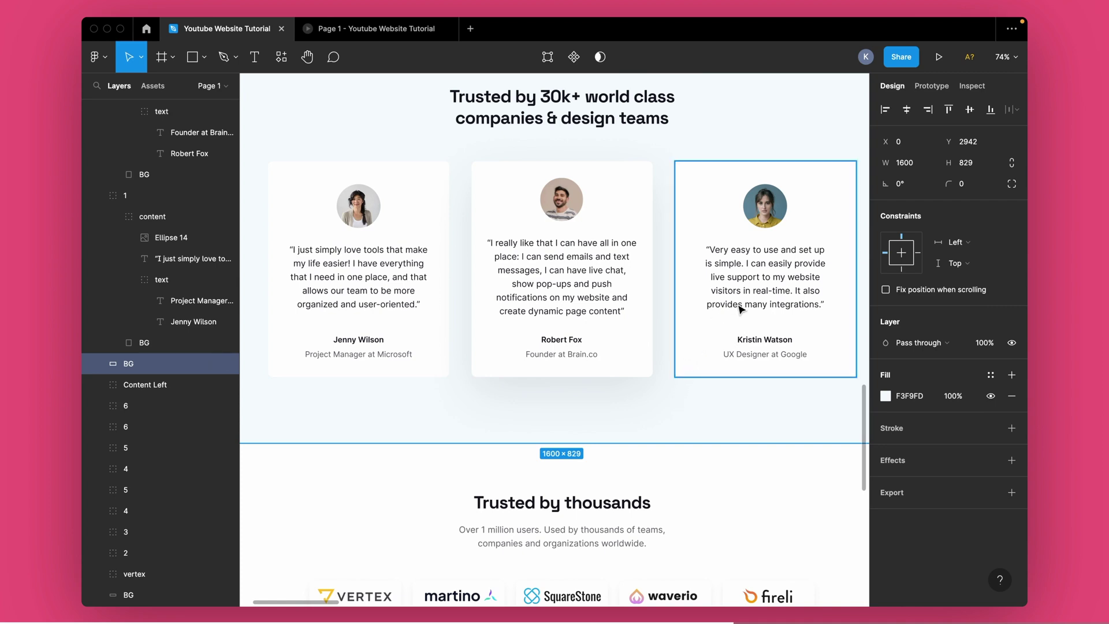
{"action": "left_click", "coordinate": [651, 327]}
{"action": "scroll", "coordinate": [924, 462], "scroll_direction": "down", "scroll_amount": 2}
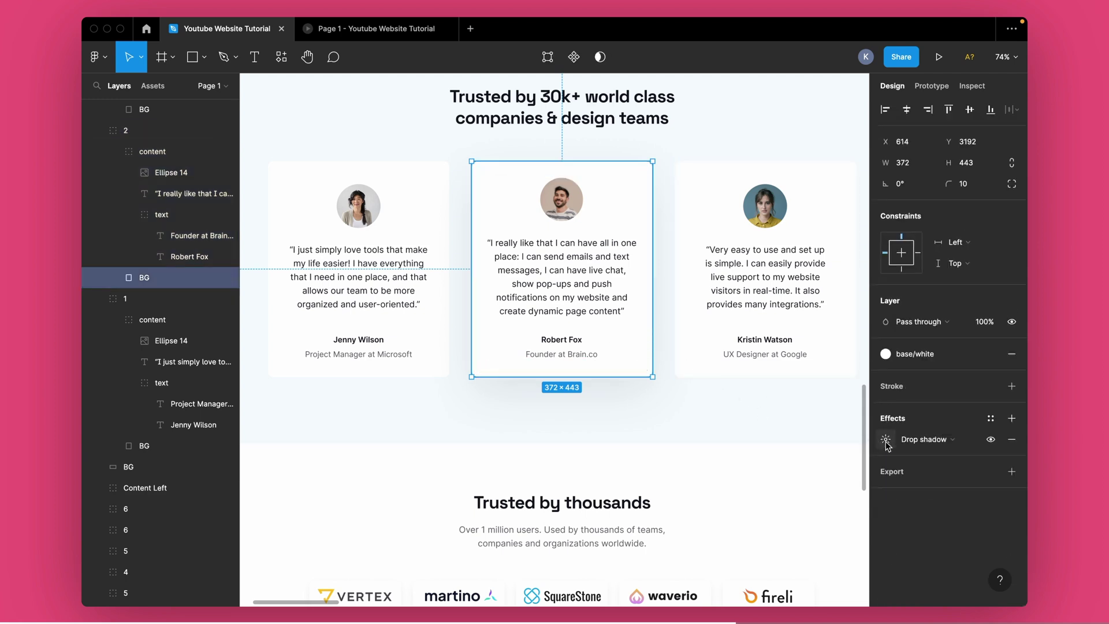
{"action": "left_click", "coordinate": [887, 445]}
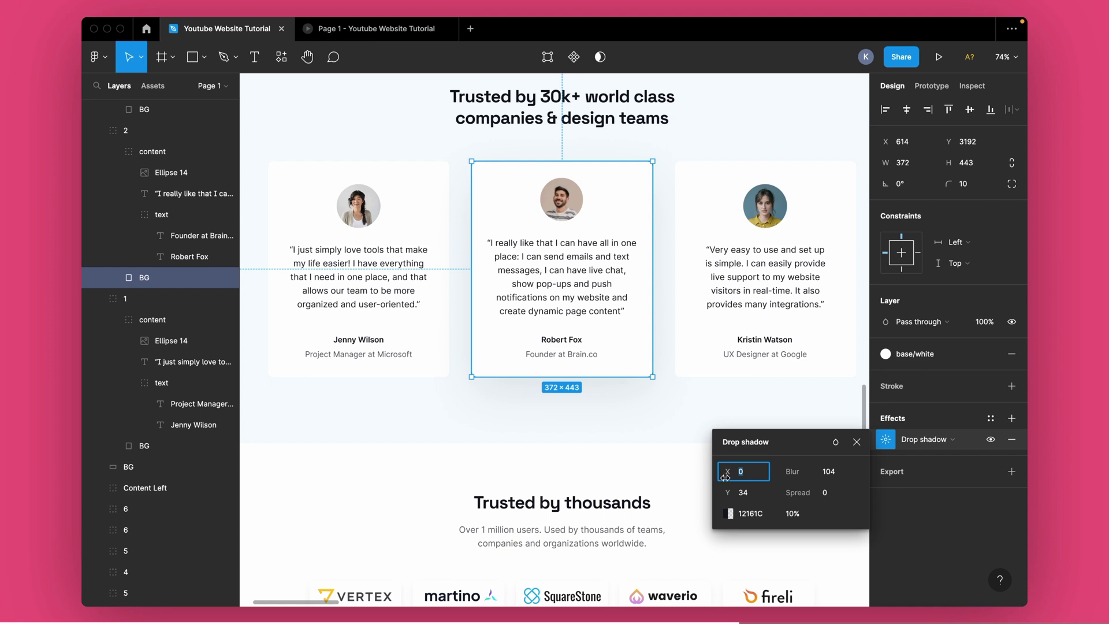
{"action": "left_click", "coordinate": [763, 517]}
{"action": "key", "text": "ctrl+c"}
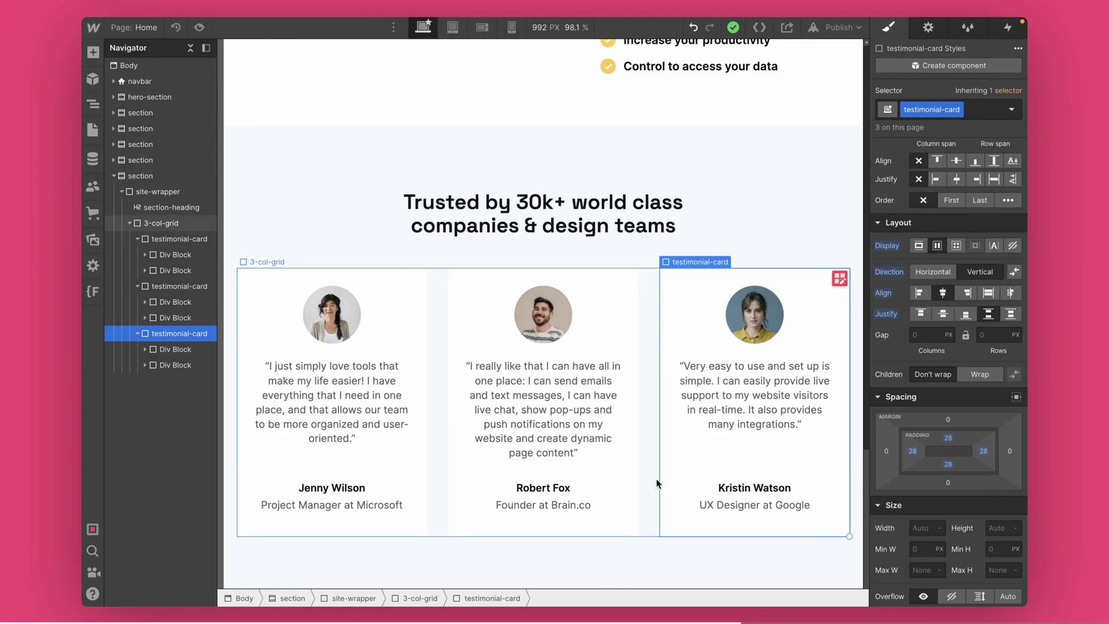
Back in Webflow, switch the testimonial-card class to its Hover state and add a box shadow
{"action": "scroll", "coordinate": [894, 475], "scroll_direction": "down", "scroll_amount": 5}
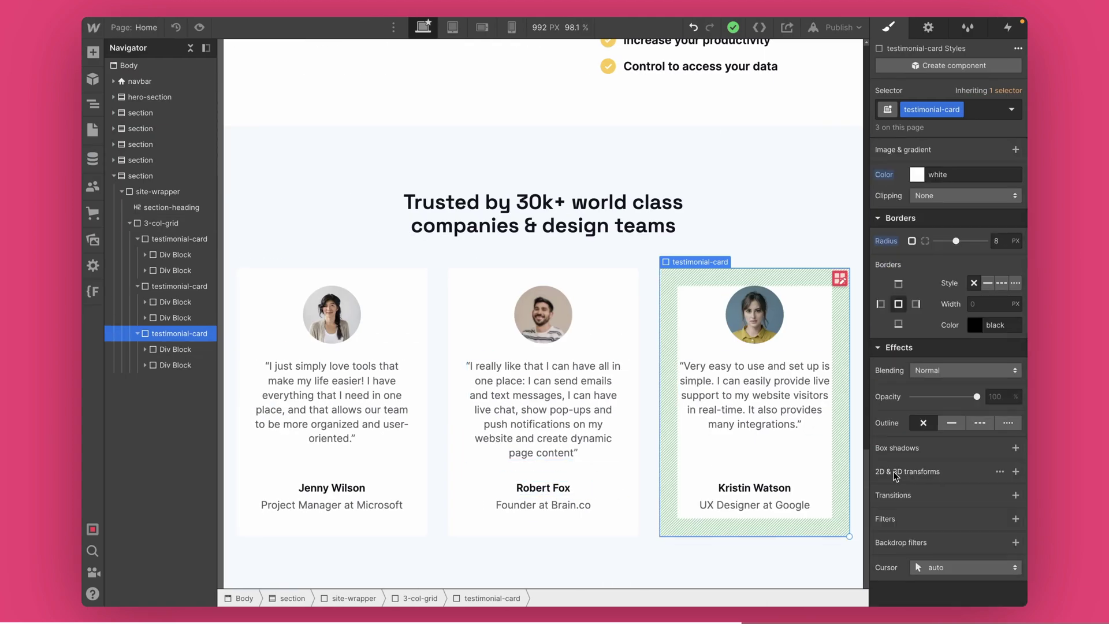
{"action": "left_click", "coordinate": [1012, 110]}
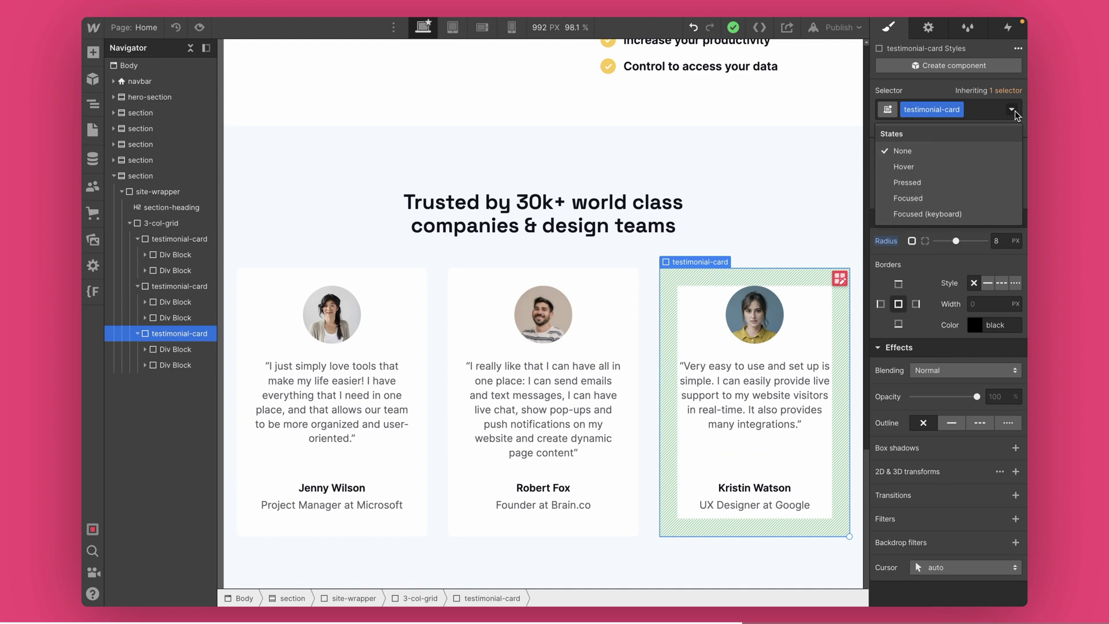
{"action": "left_click", "coordinate": [901, 168]}
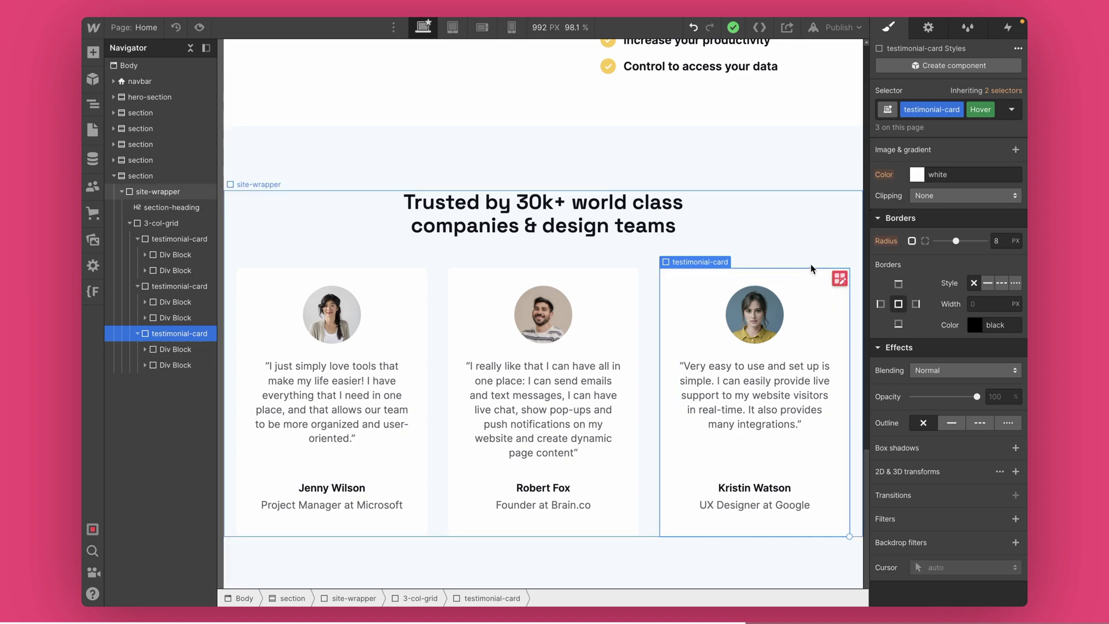
{"action": "scroll", "coordinate": [918, 238], "scroll_direction": "up", "scroll_amount": 10}
{"action": "scroll", "coordinate": [918, 260], "scroll_direction": "down", "scroll_amount": 4}
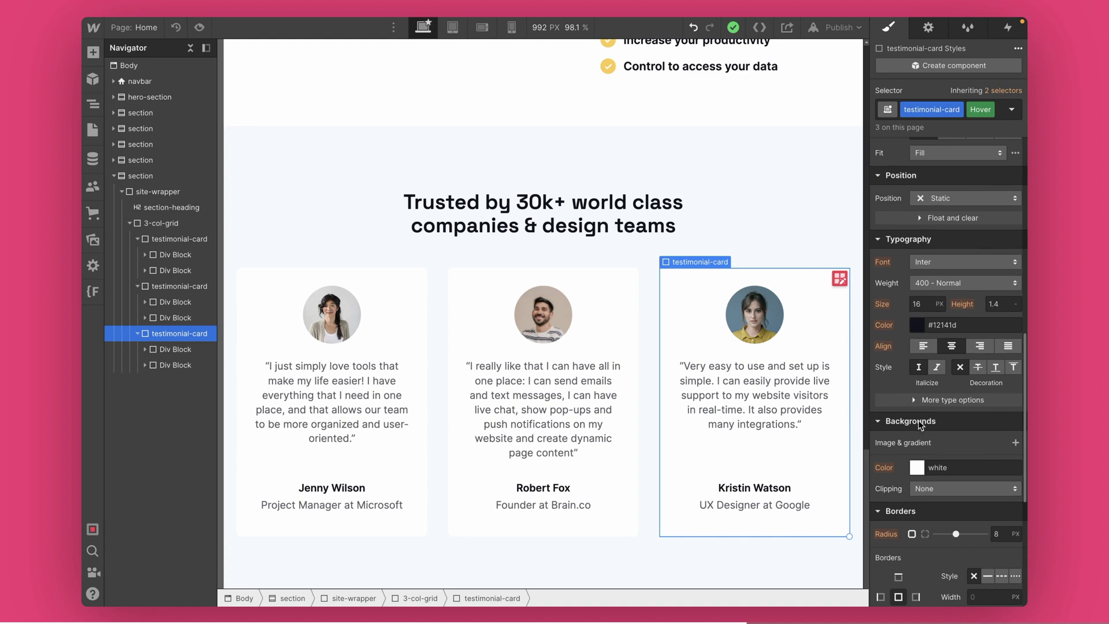
{"action": "scroll", "coordinate": [910, 452], "scroll_direction": "down", "scroll_amount": 5}
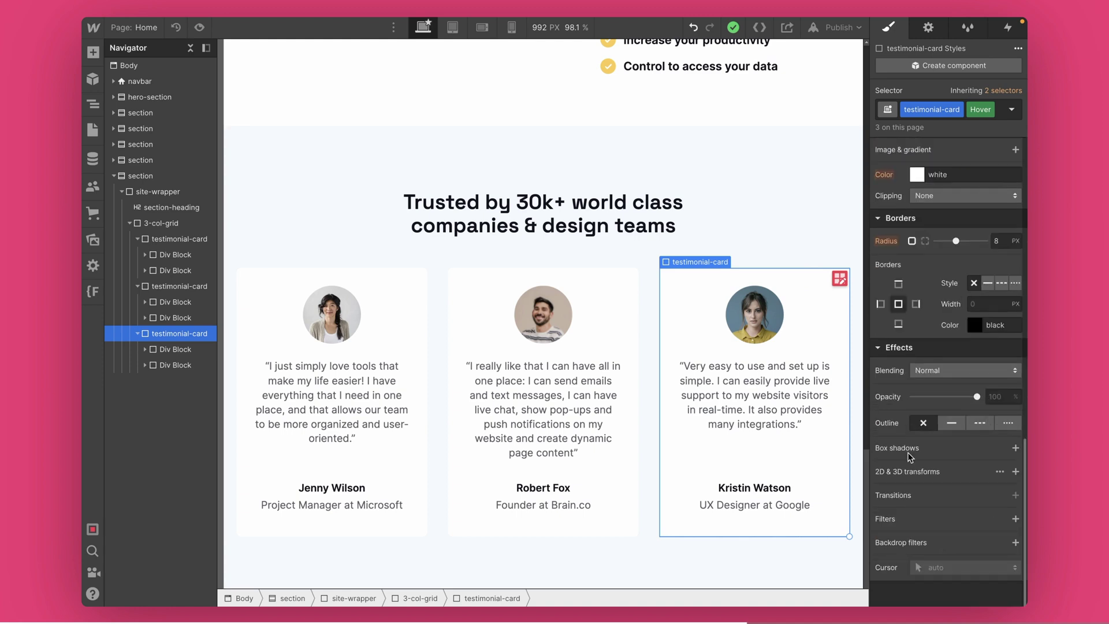
{"action": "left_click", "coordinate": [1015, 449]}
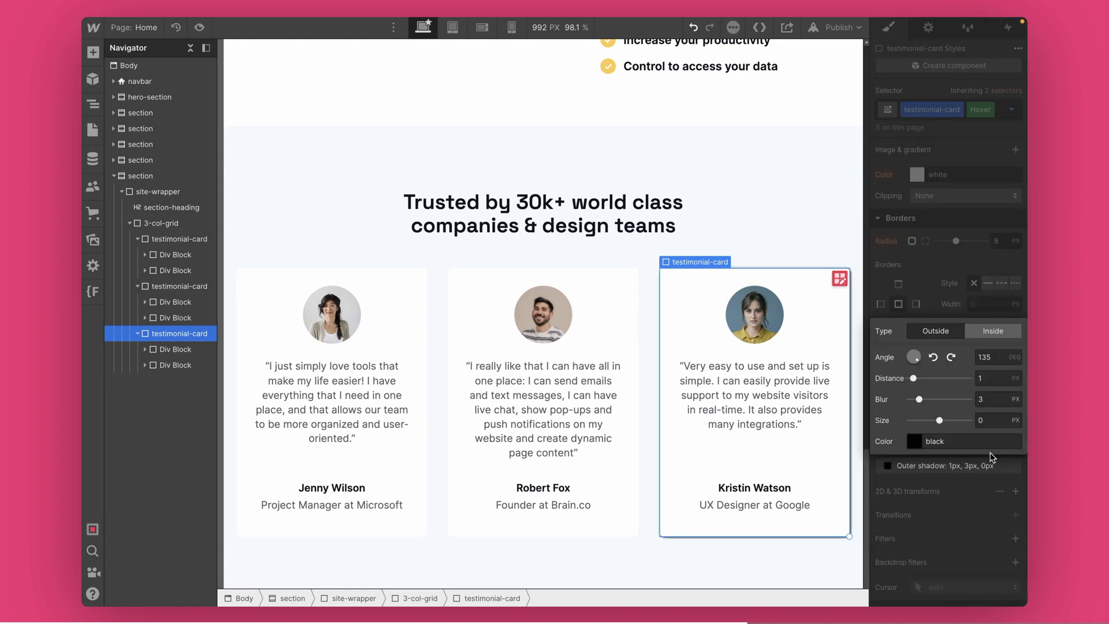
Set the hover box shadow's angle to 180 degrees, distance to 6 px and blur to 60 px
{"action": "left_click", "coordinate": [987, 359]}
{"action": "type", "text": "180"}
{"action": "left_click_drag", "start_coordinate": [913, 378], "coordinate": [927, 378]}
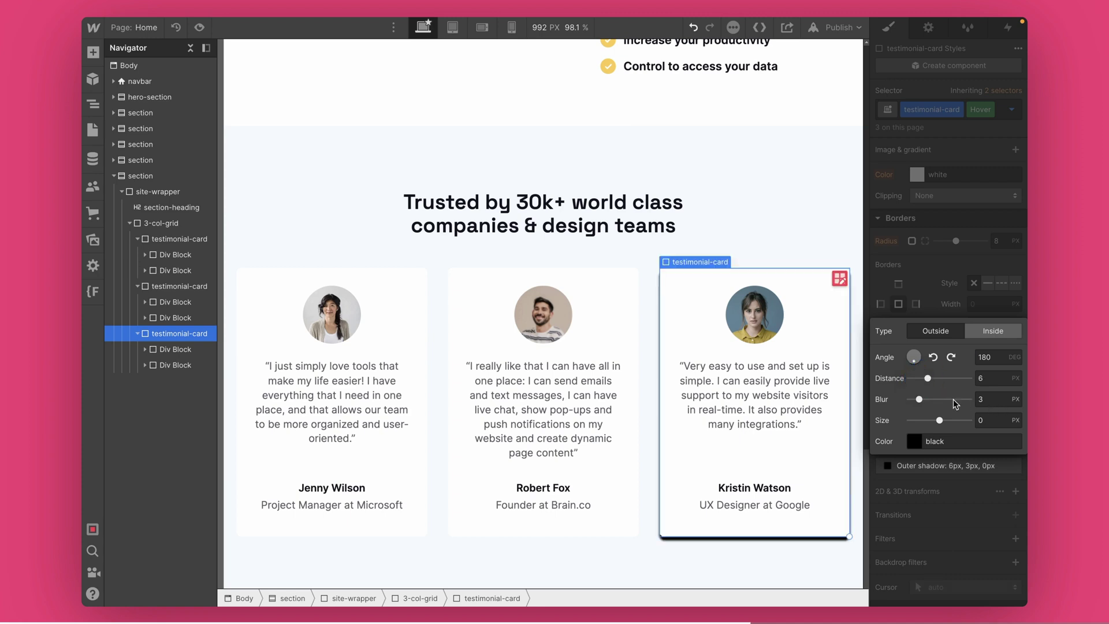
{"action": "left_click", "coordinate": [983, 401]}
{"action": "type", "text": "60"}
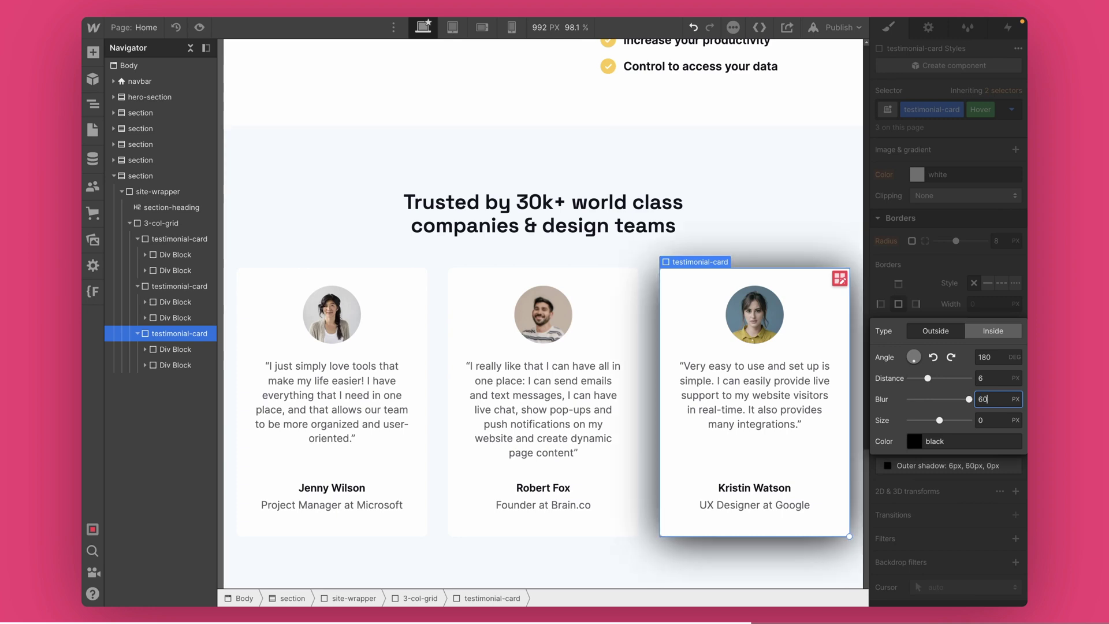
Set the hover box shadow's color to the copied #12161c
{"action": "left_click", "coordinate": [929, 438]}
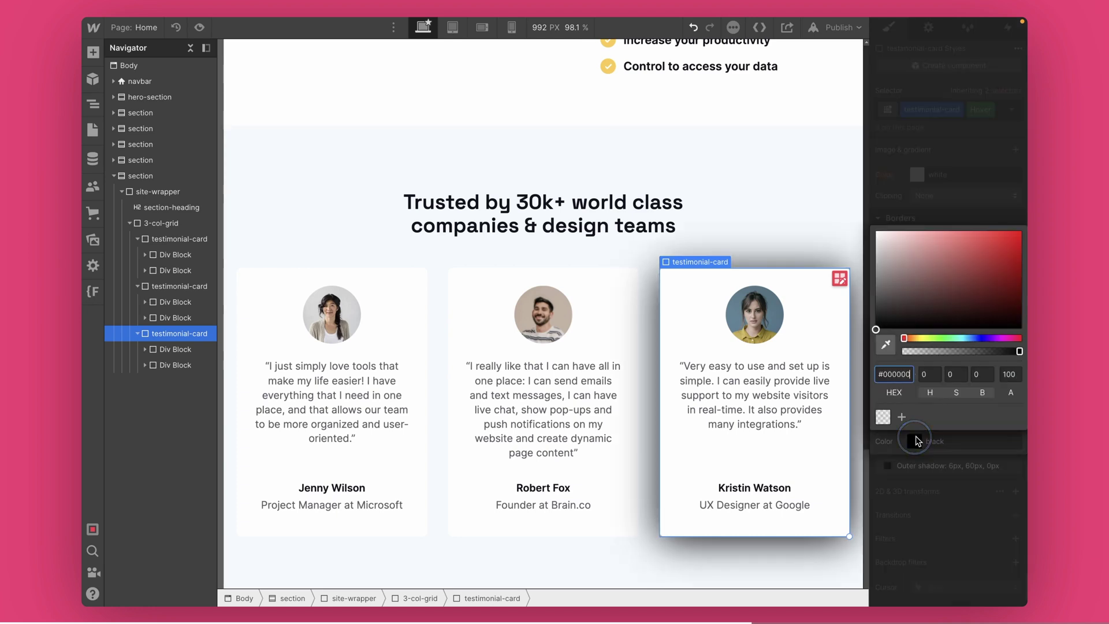
{"action": "left_click", "coordinate": [893, 374]}
{"action": "key", "text": "ctrl+v"}
{"action": "key", "text": "Return"}
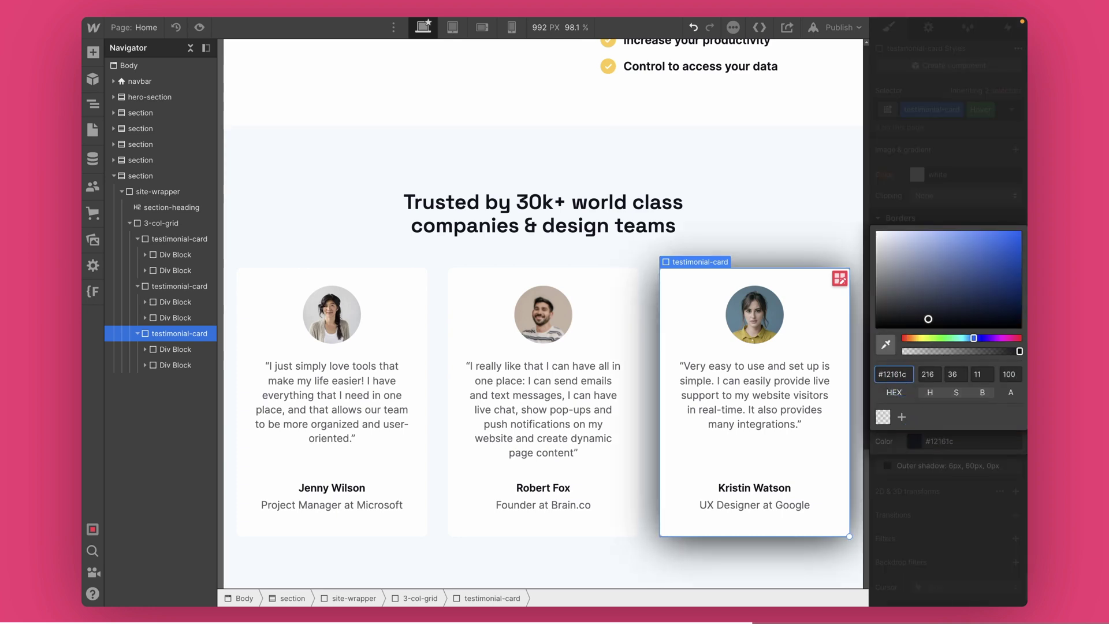
Set the hover box shadow color's alpha to 10 and return the testimonial-card class to its None state
{"action": "left_click", "coordinate": [1009, 374]}
{"action": "type", "text": "10"}
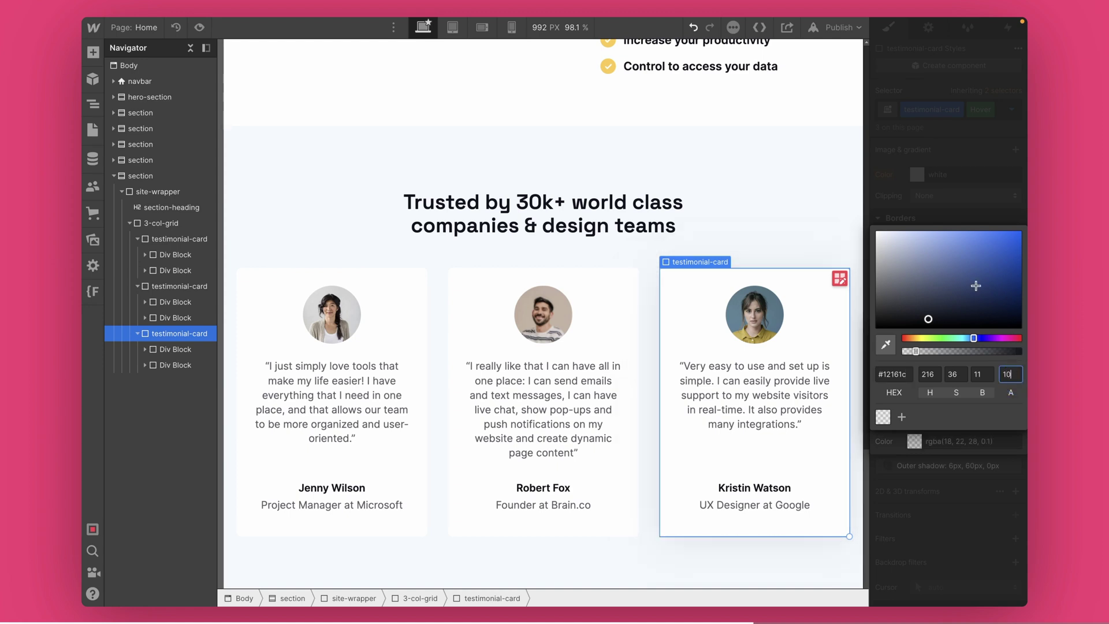
{"action": "left_click", "coordinate": [947, 212]}
{"action": "left_click", "coordinate": [1010, 115]}
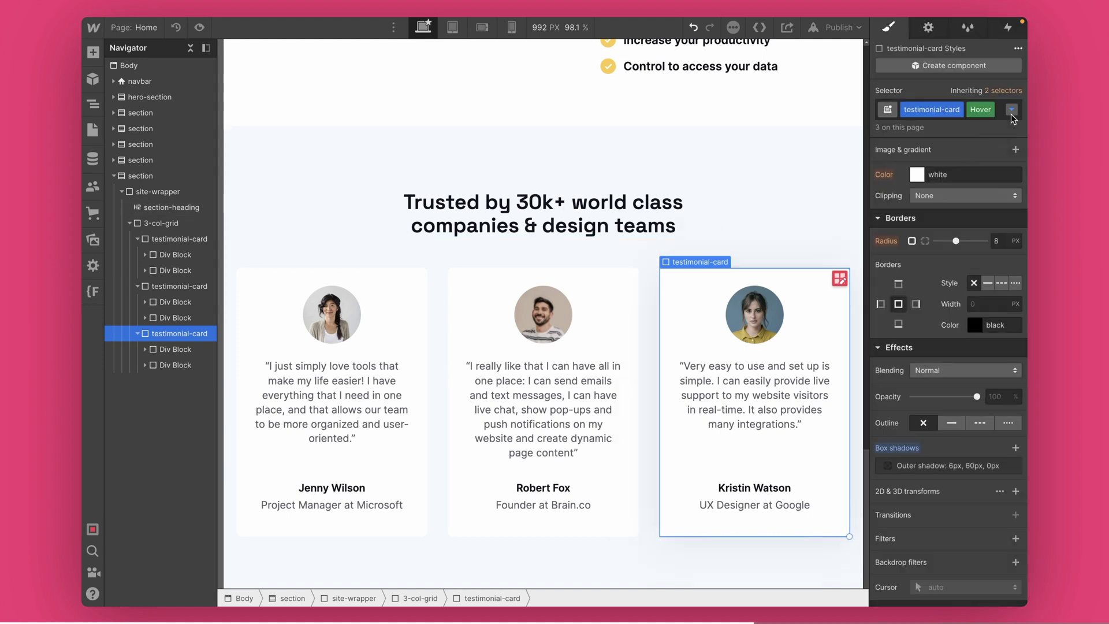
{"action": "left_click", "coordinate": [1011, 109]}
{"action": "left_click", "coordinate": [940, 151]}
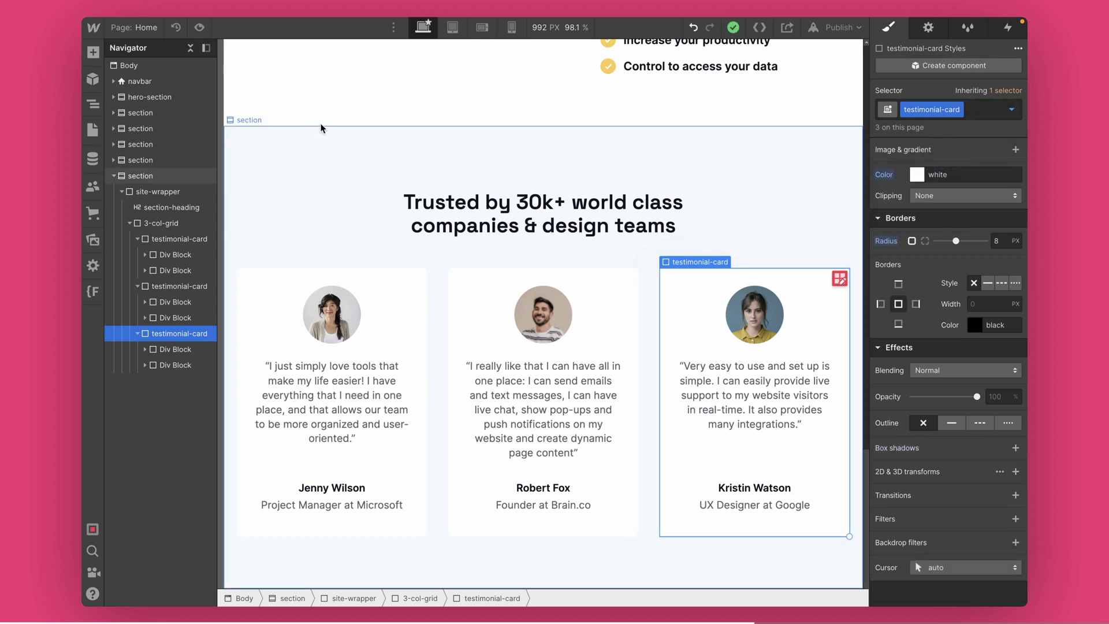
Preview the page to check the hover shadow on the testimonial cards, and return to the Designer
{"action": "left_click", "coordinate": [198, 22]}
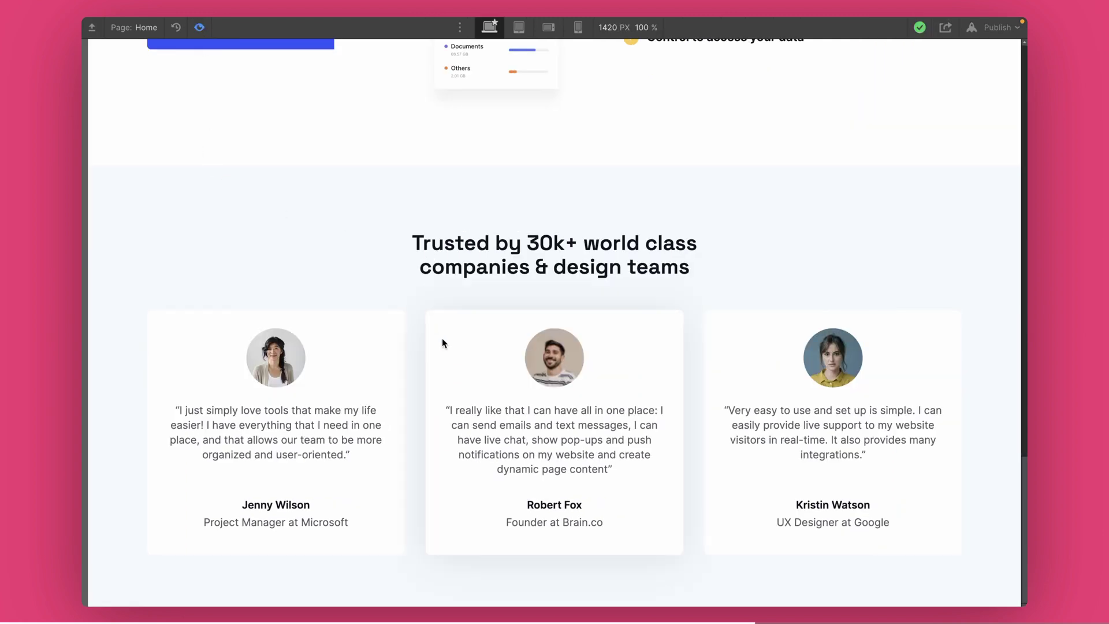
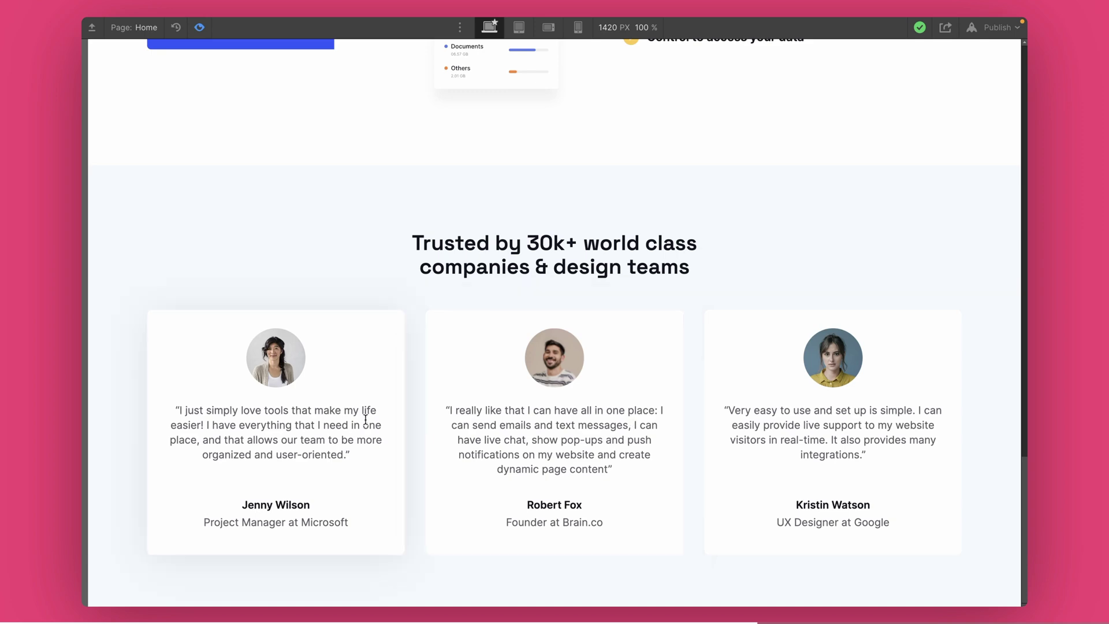
{"action": "left_click", "coordinate": [199, 27]}
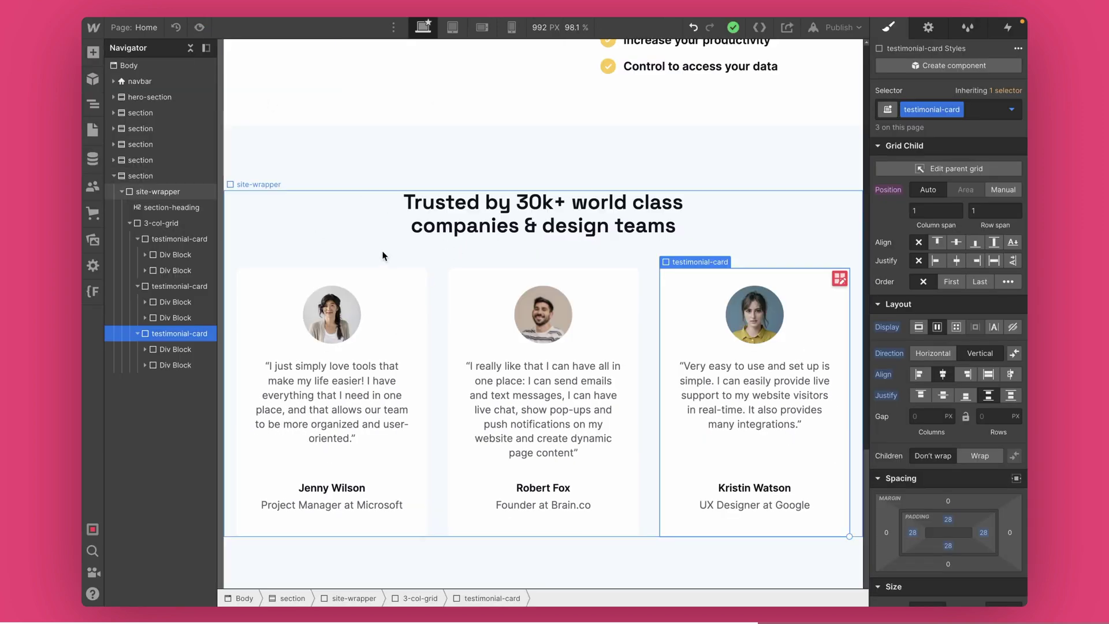
{"action": "left_click", "coordinate": [199, 28]}
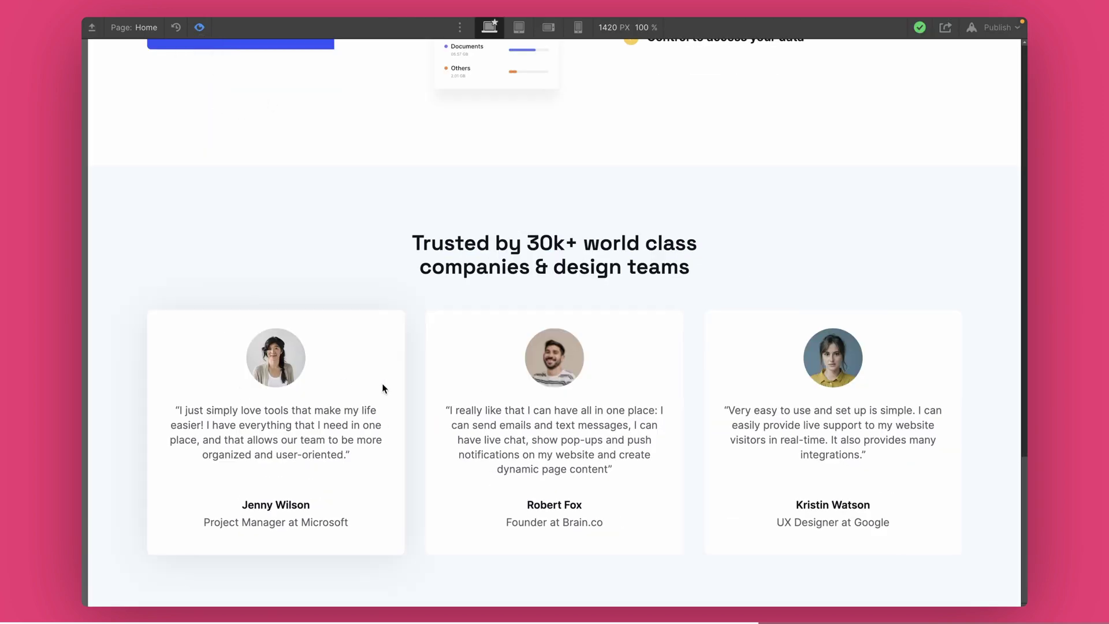
{"action": "left_click", "coordinate": [210, 33]}
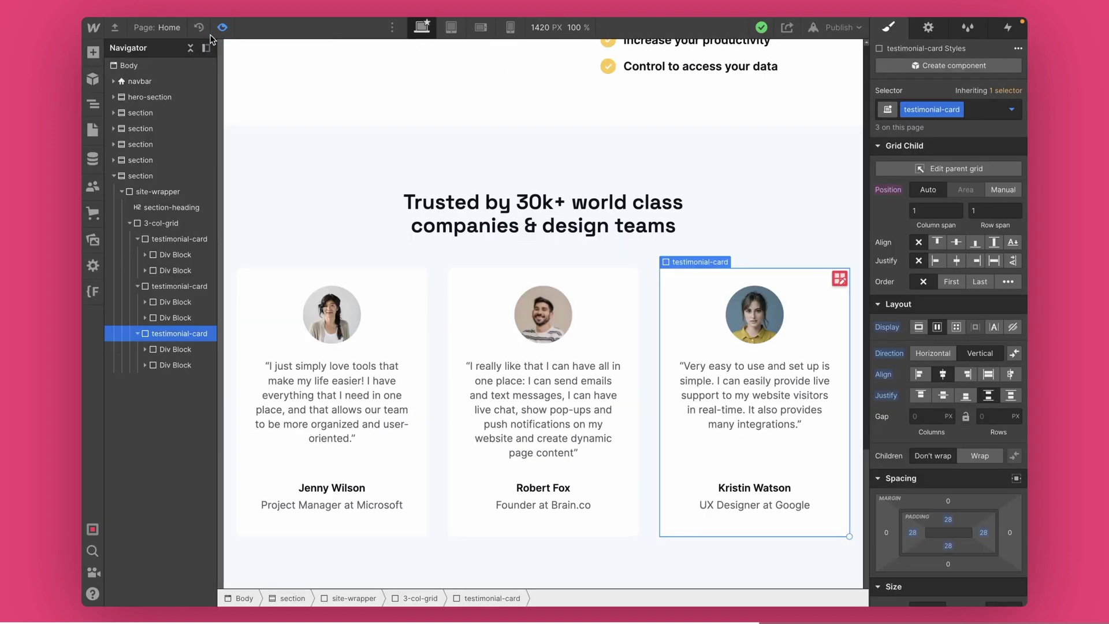
In the testimonial-card class's None state, add a transition and open its choice of transition types
{"action": "left_click", "coordinate": [1011, 109]}
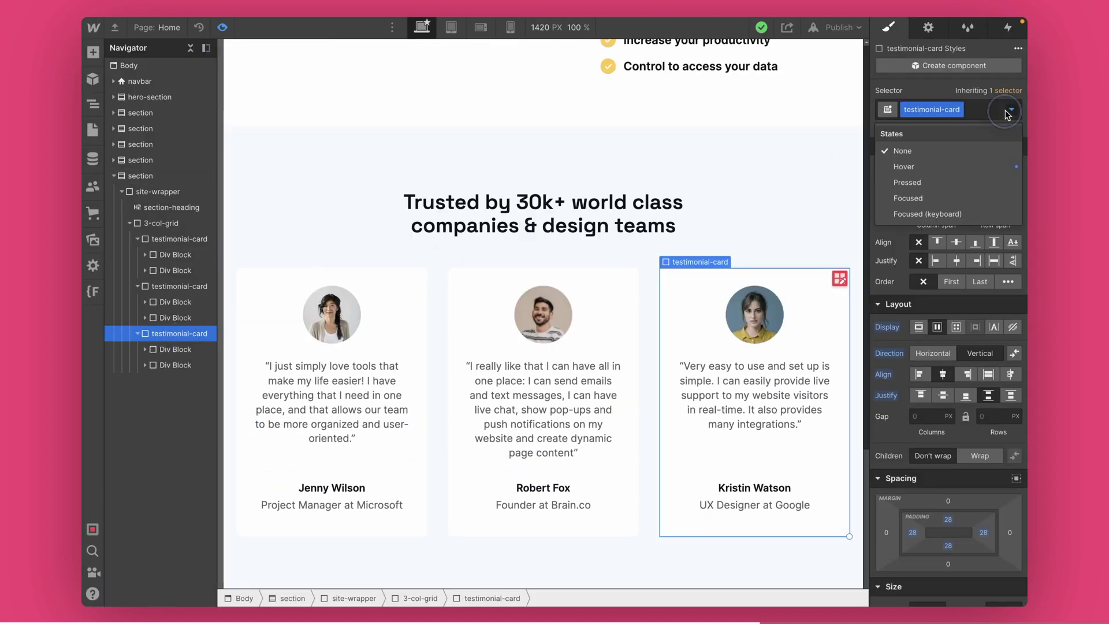
{"action": "left_click", "coordinate": [909, 154]}
{"action": "scroll", "coordinate": [935, 448], "scroll_direction": "down", "scroll_amount": 10}
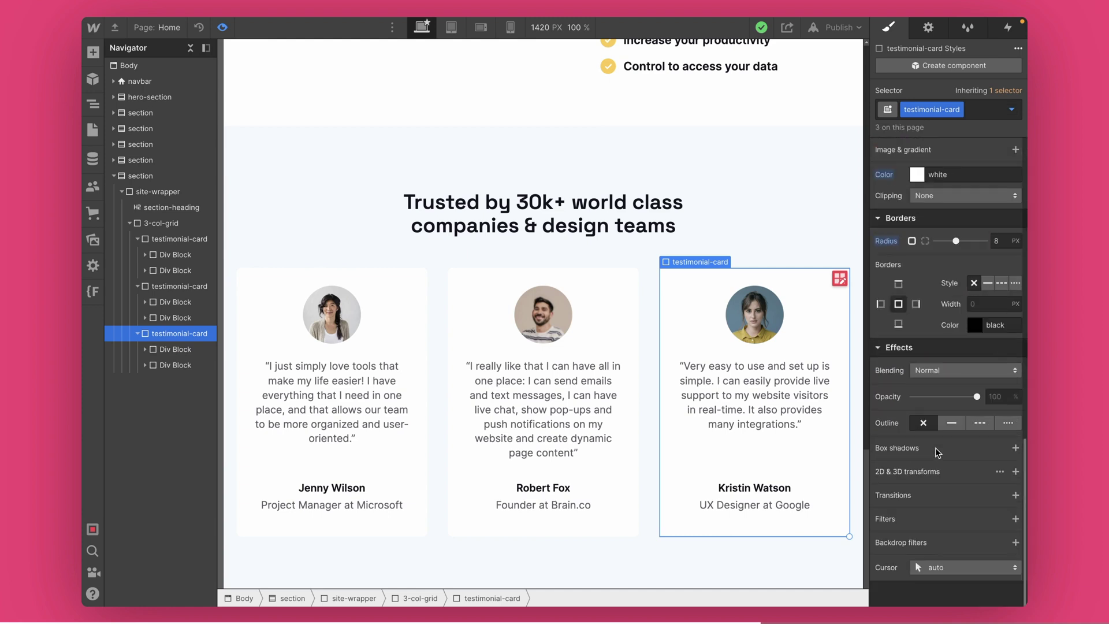
{"action": "left_click", "coordinate": [1014, 494]}
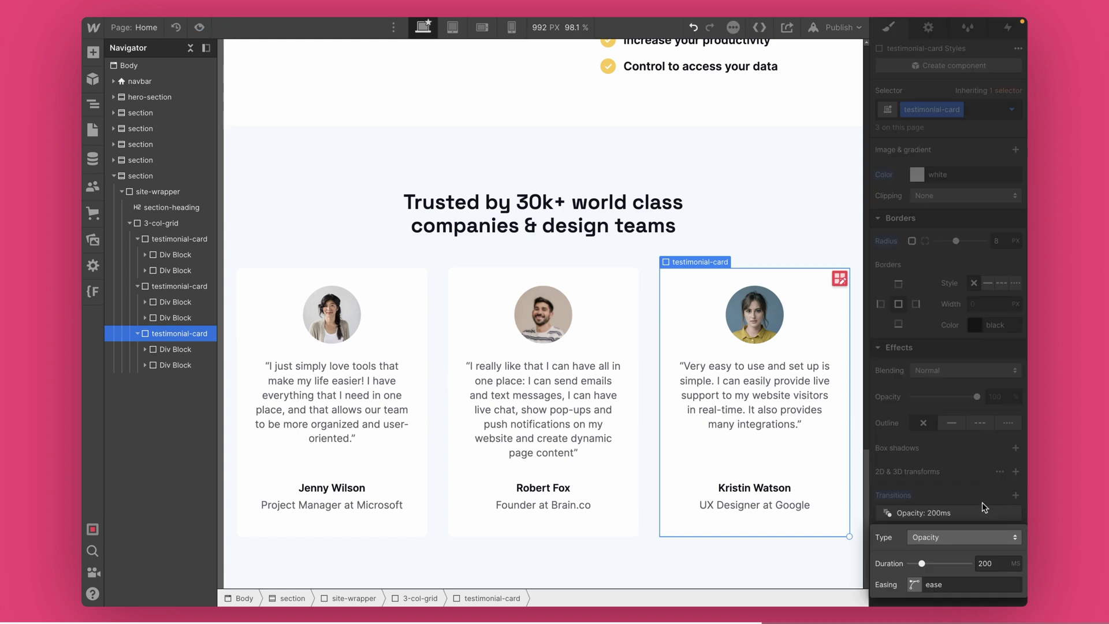
{"action": "left_click", "coordinate": [925, 535]}
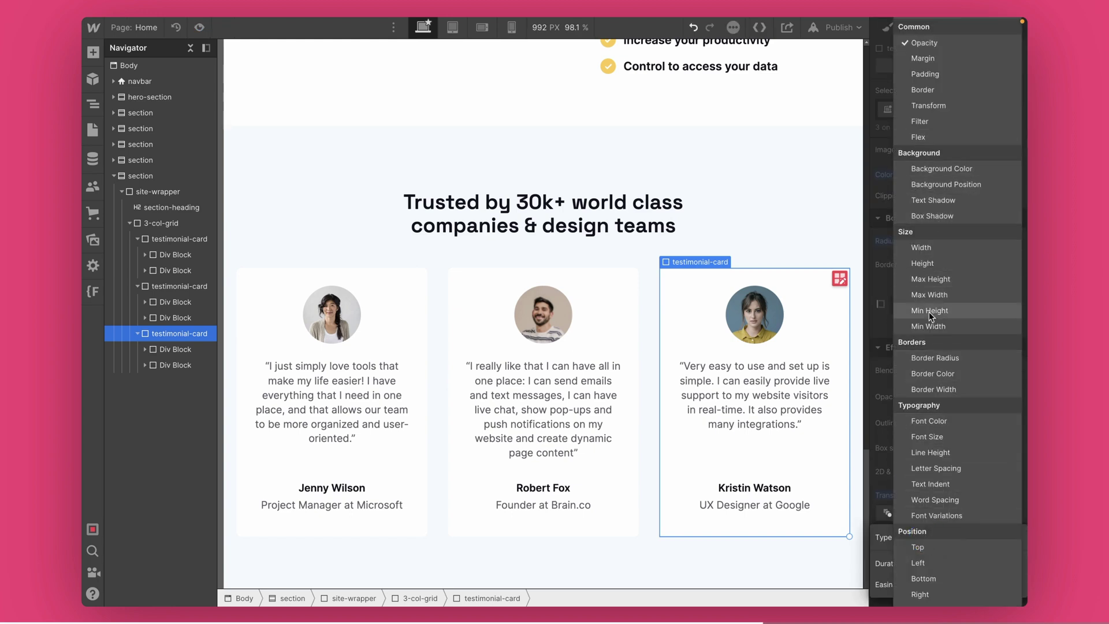
Give the testimonial-card a Box Shadow transition of 200 ms with ease easing, and preview the hover effect
{"action": "left_click", "coordinate": [936, 216]}
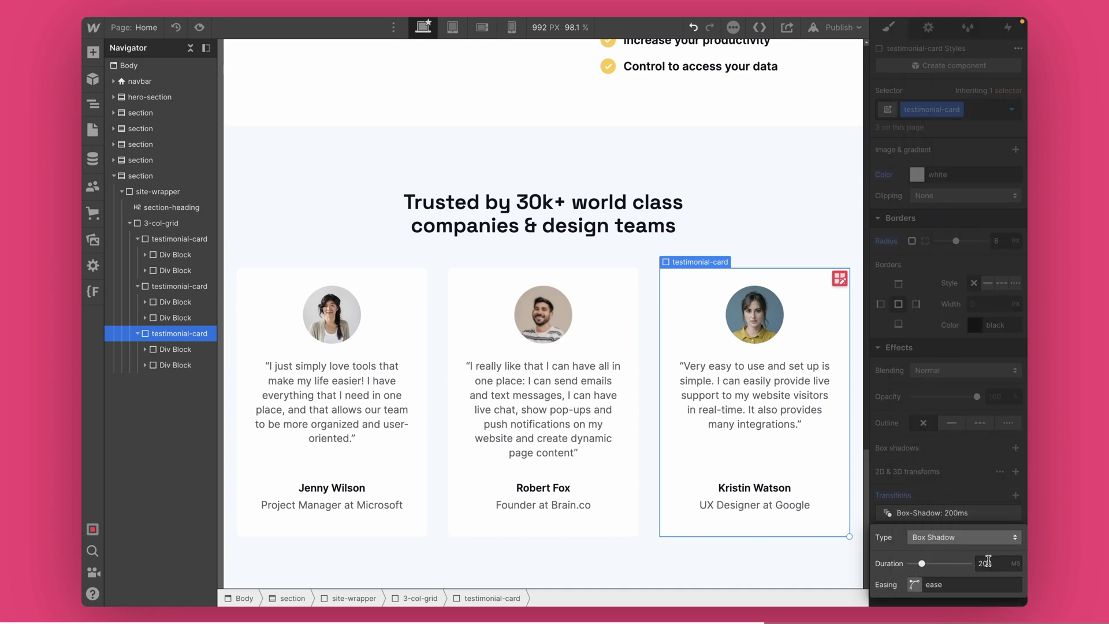
{"action": "left_click", "coordinate": [914, 584]}
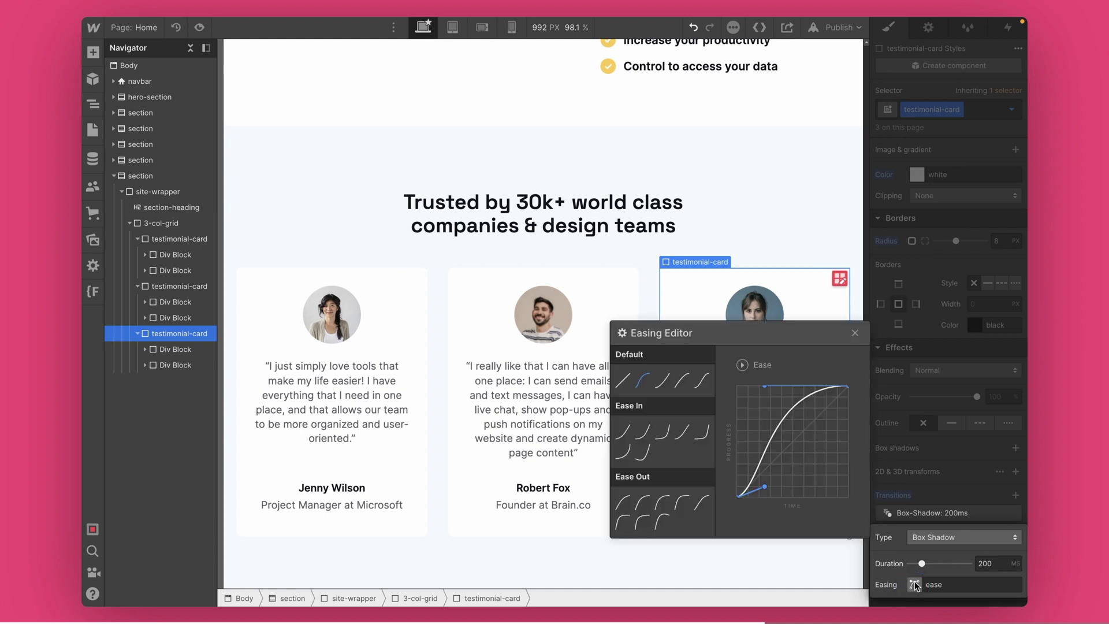
{"action": "left_click", "coordinate": [925, 424]}
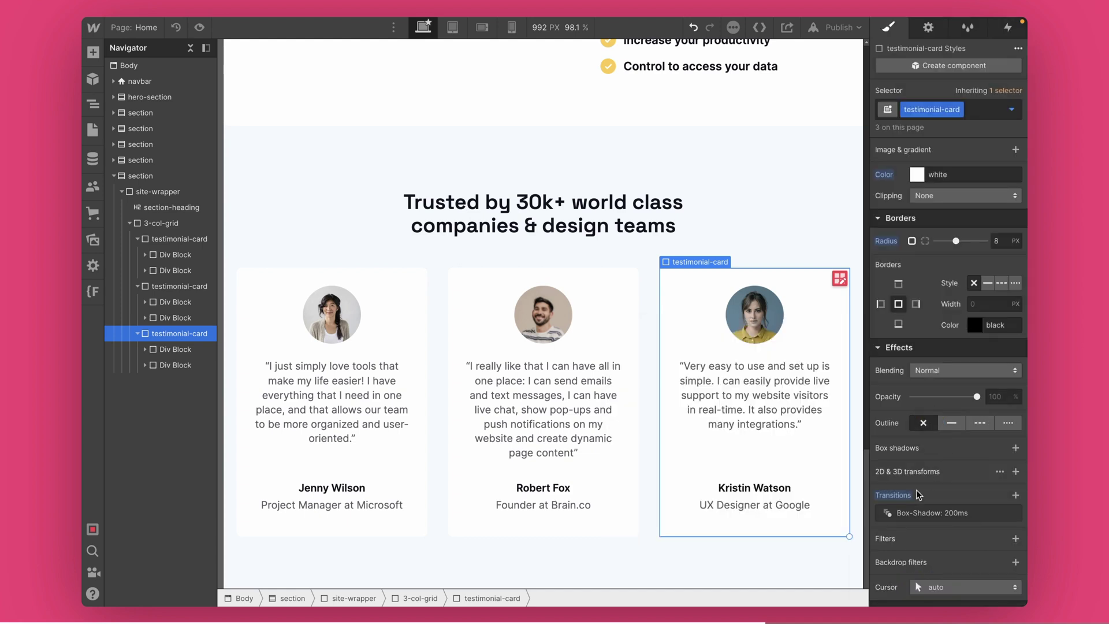
{"action": "key", "text": "super+shift+p"}
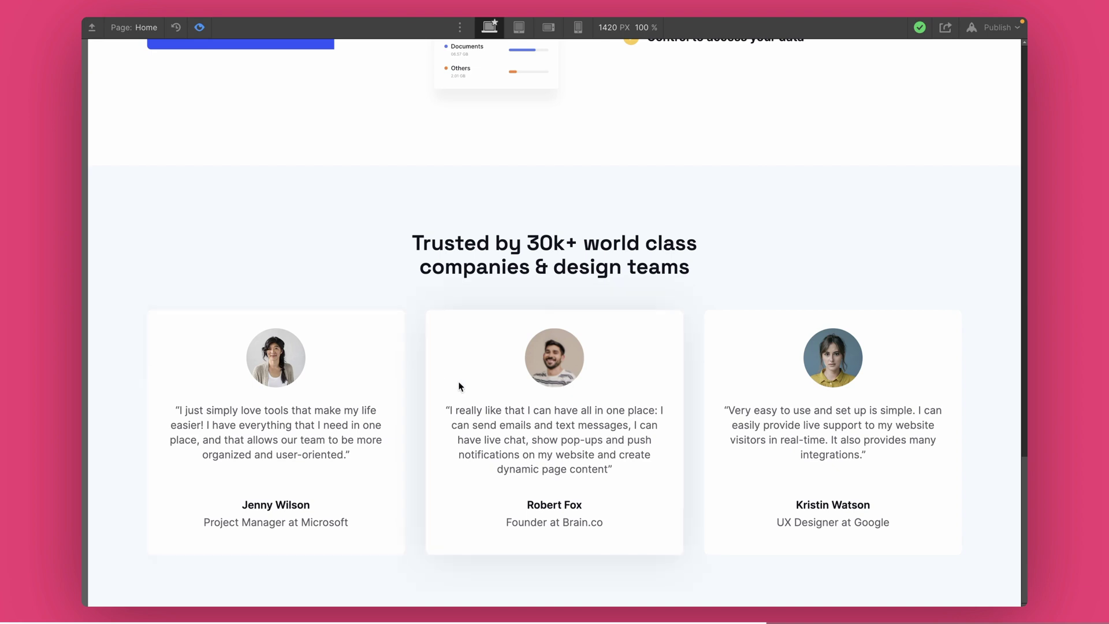
{"action": "left_click", "coordinate": [199, 28]}
In the testimonial-card's Hover state, set the outer shadow's distance to 34 px and preview the cards
{"action": "left_click", "coordinate": [1009, 109]}
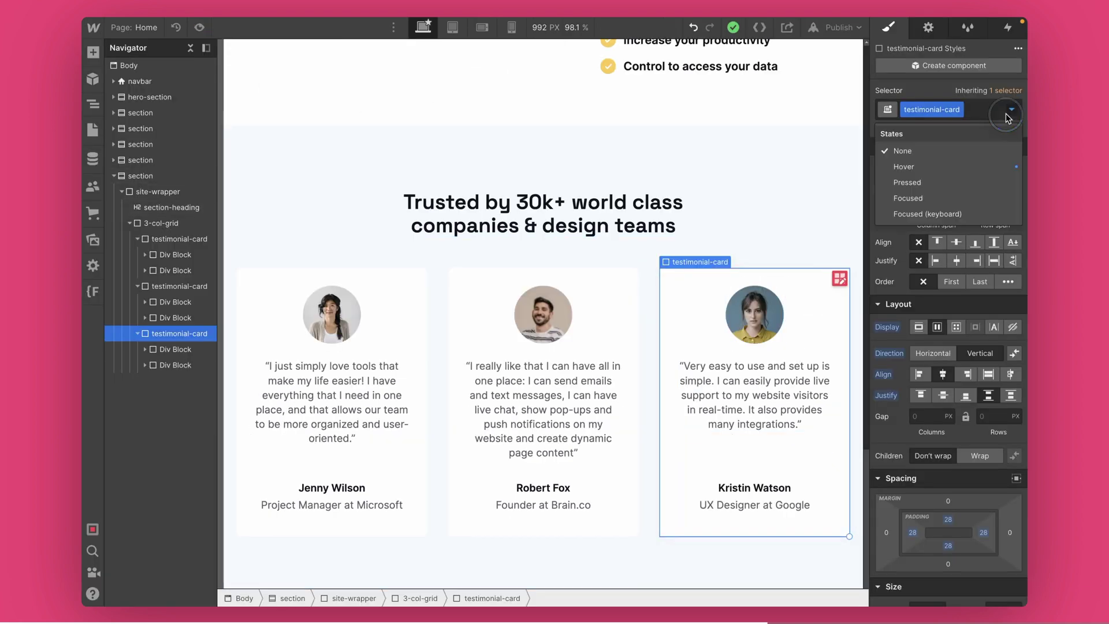
{"action": "left_click", "coordinate": [907, 168]}
{"action": "scroll", "coordinate": [924, 404], "scroll_direction": "down", "scroll_amount": 15}
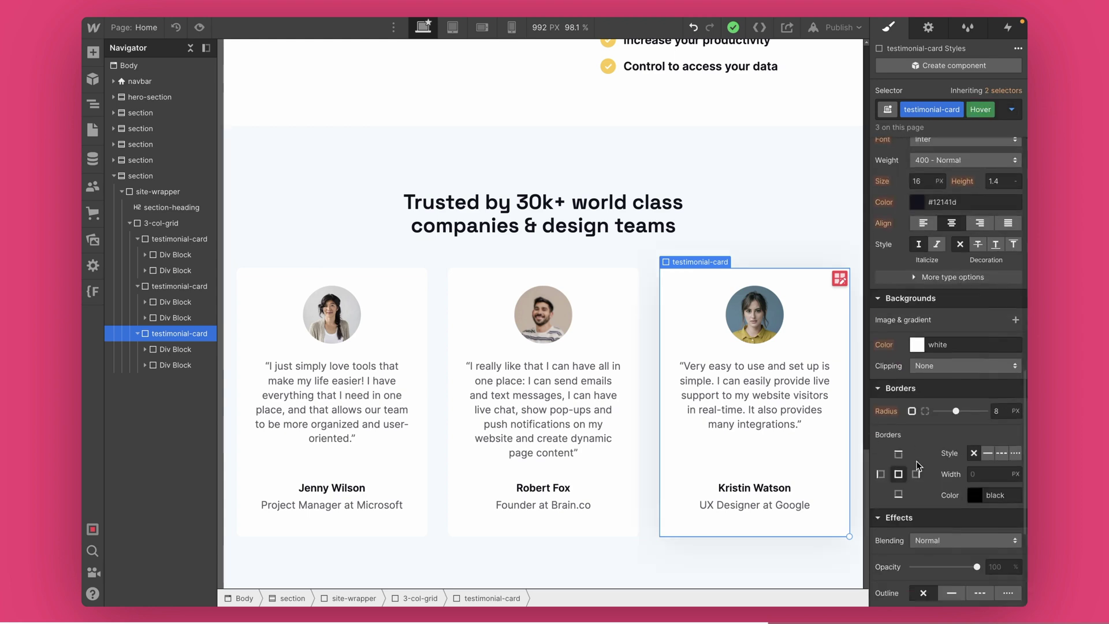
{"action": "left_click", "coordinate": [927, 427]}
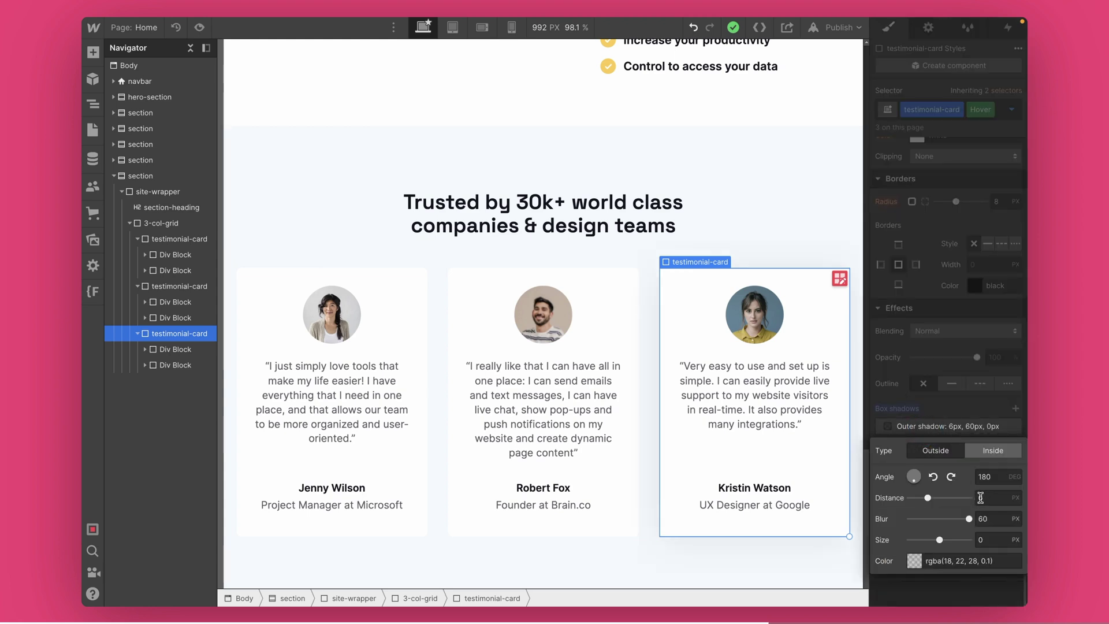
{"action": "left_click_drag", "start_coordinate": [928, 497], "coordinate": [939, 495]}
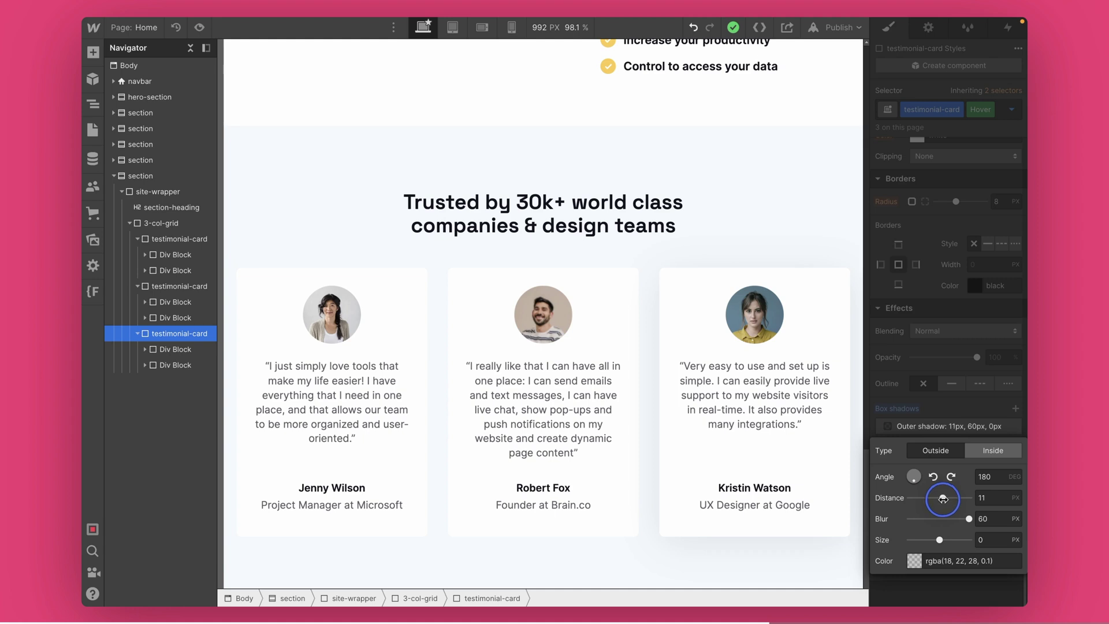
{"action": "left_click", "coordinate": [999, 498]}
{"action": "type", "text": "34"}
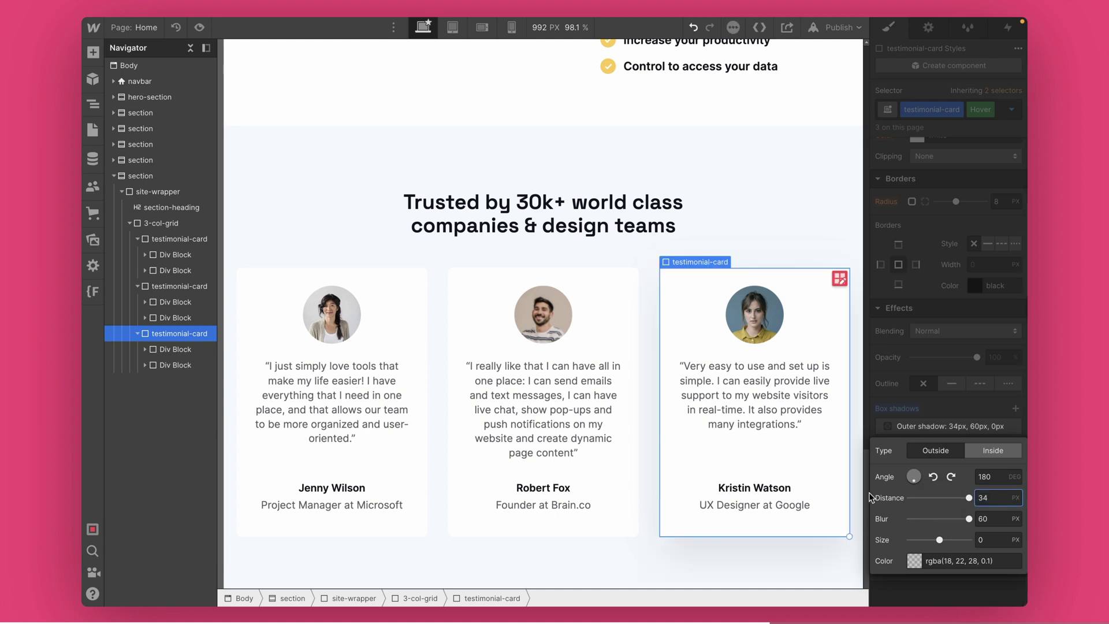
{"action": "left_click", "coordinate": [938, 397]}
{"action": "left_click", "coordinate": [199, 27]}
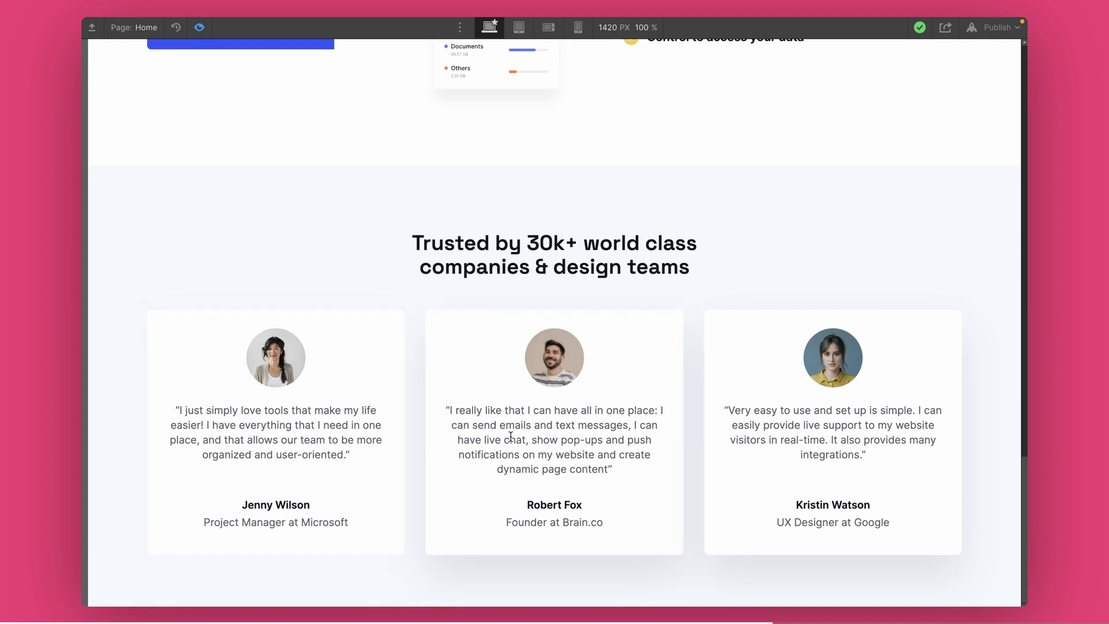
{"action": "left_click", "coordinate": [199, 26]}
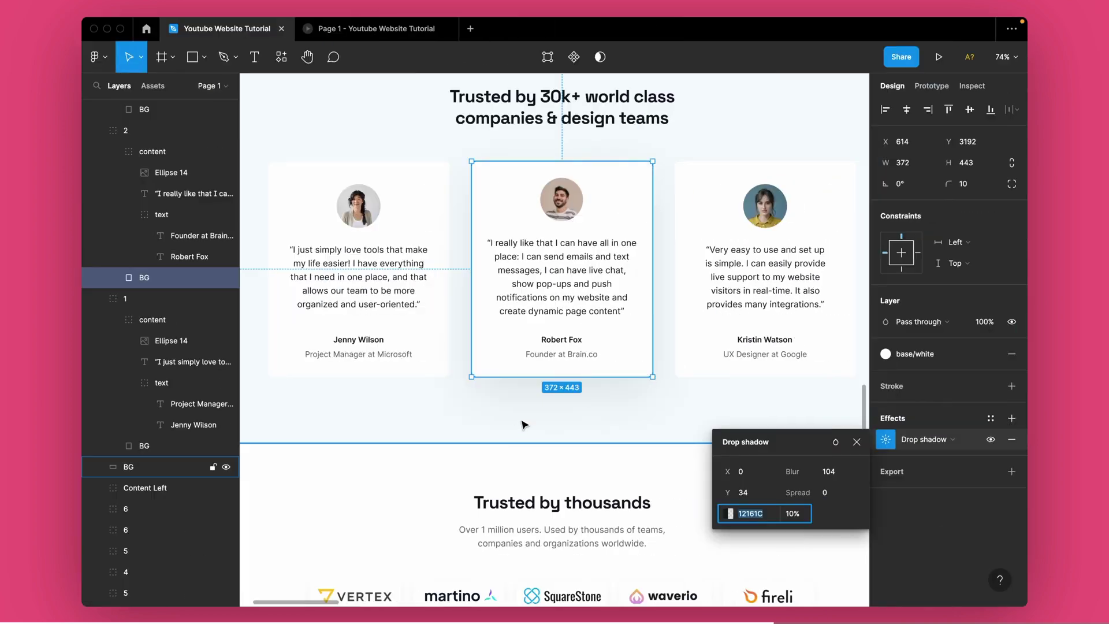
Switch to Figma and examine the "Trusted by thousands" logo section below the testimonials in the design
{"action": "scroll", "coordinate": [557, 406], "scroll_direction": "down", "scroll_amount": 3, "text": "ctrl"}
{"action": "scroll", "coordinate": [555, 462], "scroll_direction": "down", "scroll_amount": 5}
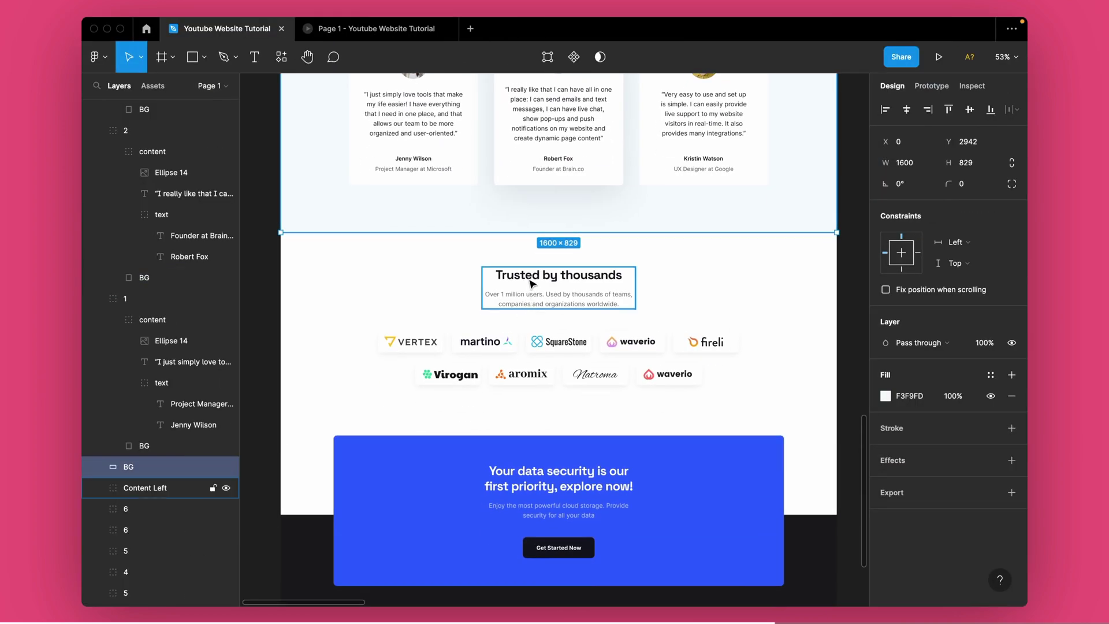
{"action": "scroll", "coordinate": [530, 285], "scroll_direction": "up", "scroll_amount": 3, "text": "ctrl"}
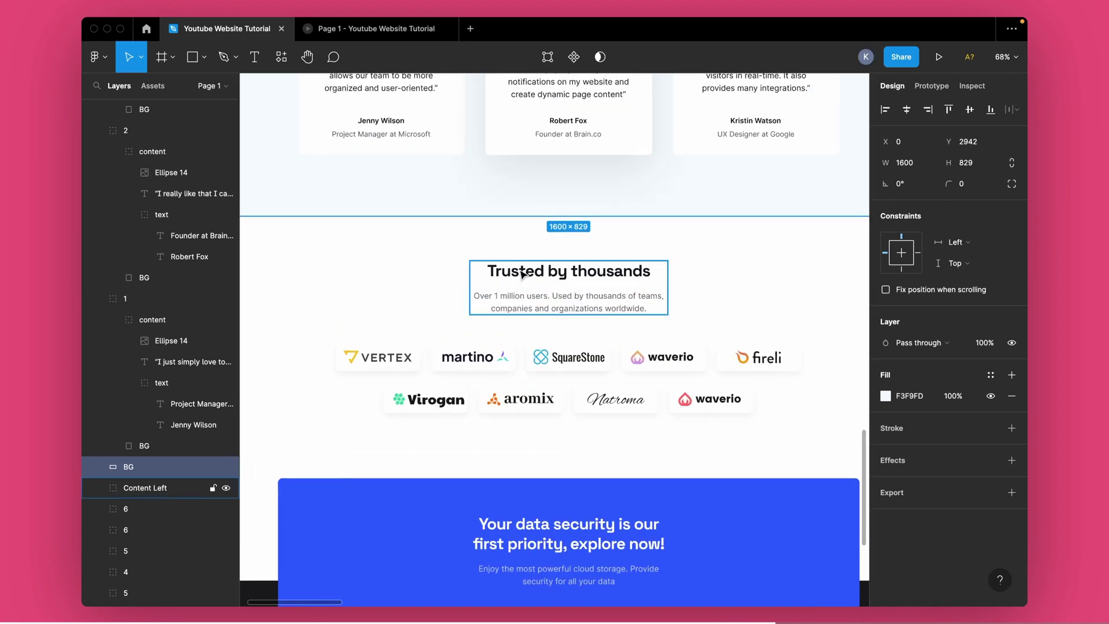
{"action": "scroll", "coordinate": [470, 219], "scroll_direction": "up", "scroll_amount": 5}
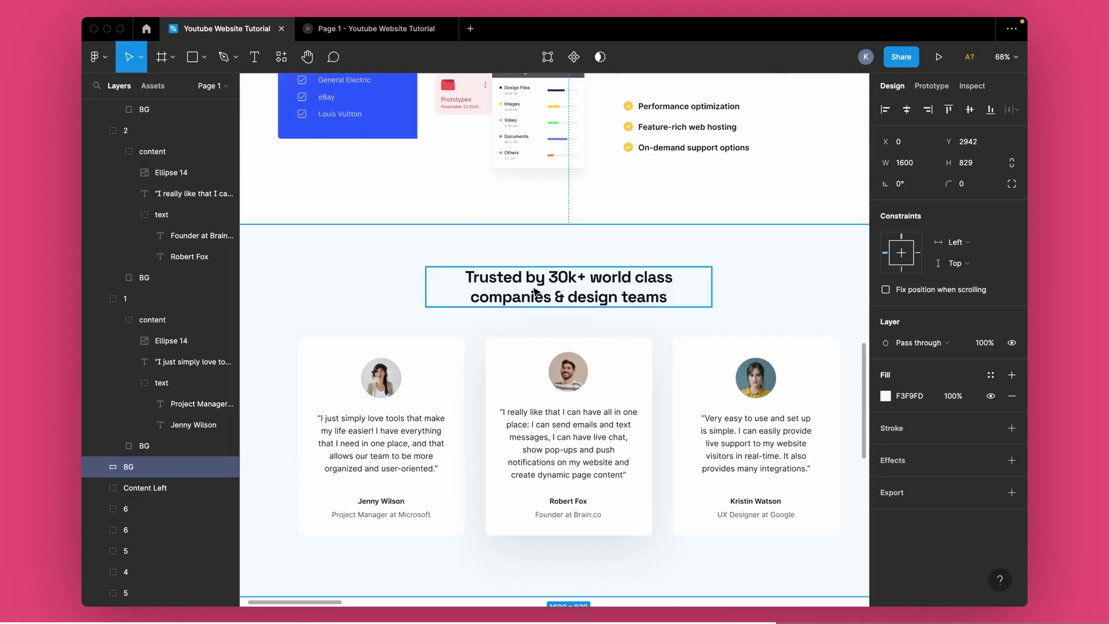
{"action": "scroll", "coordinate": [534, 292], "scroll_direction": "down", "scroll_amount": 5}
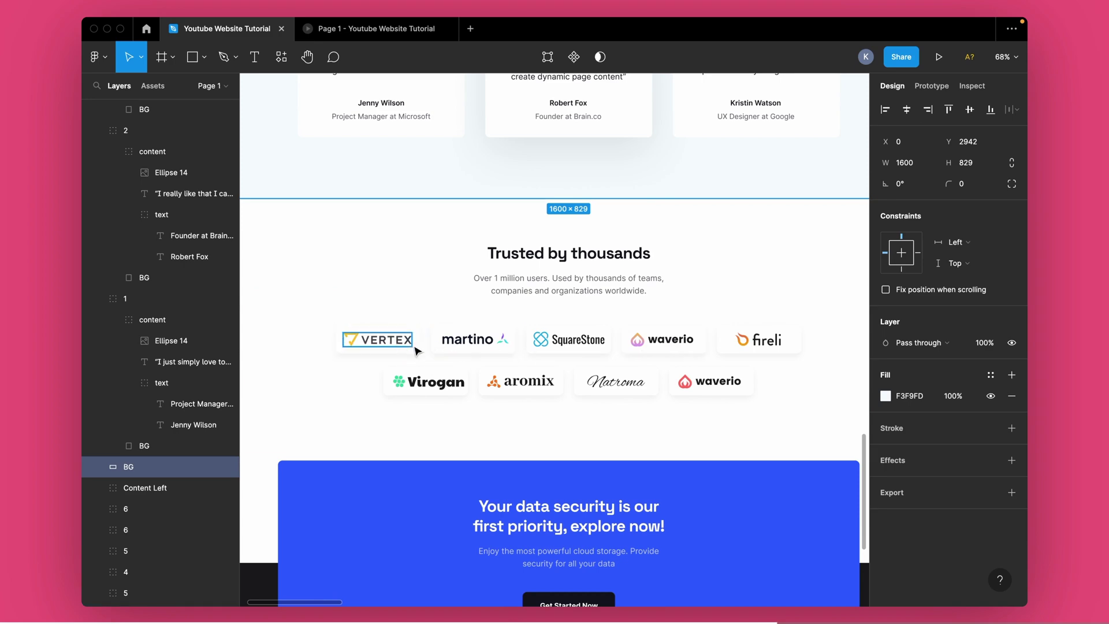
Switch back to Webflow, duplicate the testimonials section and remove the testimonial-section combo class from the copy
{"action": "key", "text": "super+Tab"}
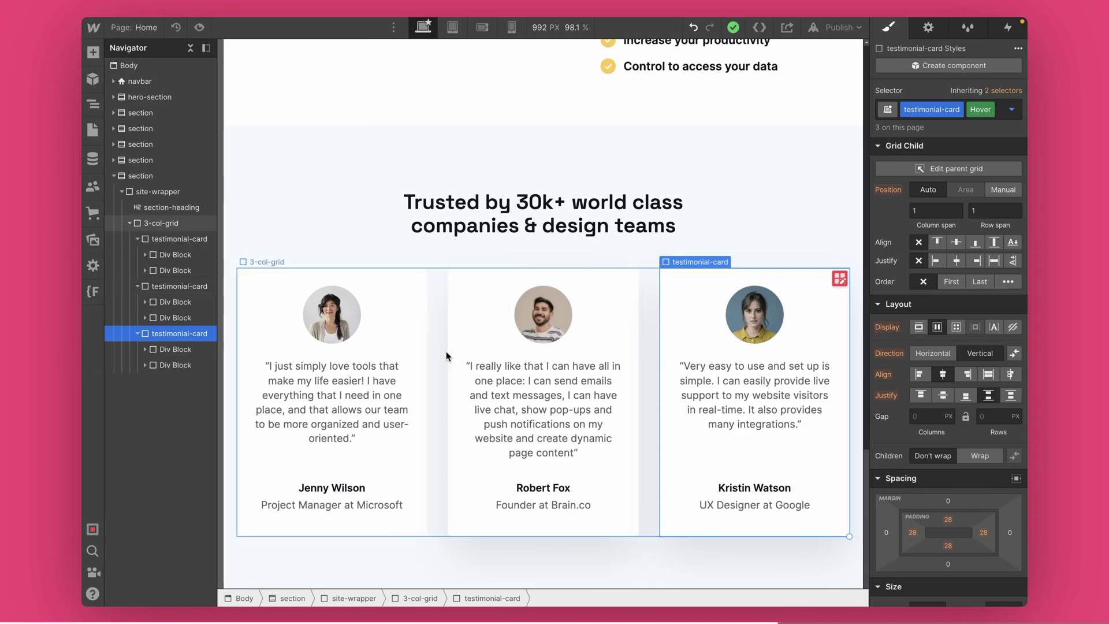
{"action": "left_click", "coordinate": [269, 150]}
{"action": "left_click", "coordinate": [160, 178]}
{"action": "key", "text": "super+d"}
{"action": "key", "text": "super+Return"}
{"action": "key", "text": "BackSpace"}
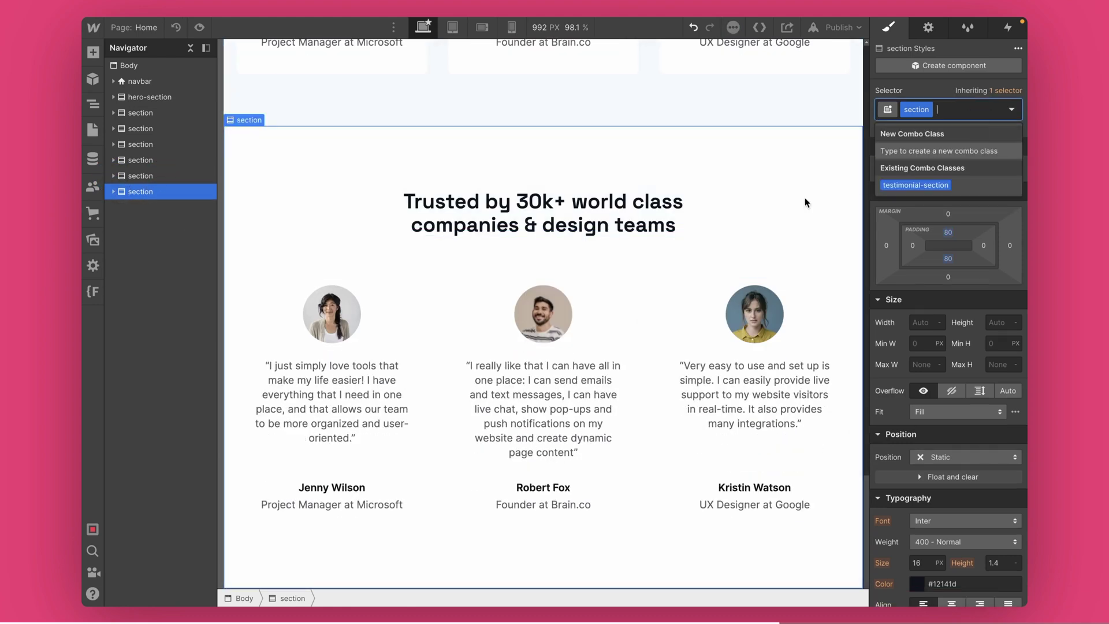
Replace the duplicated section's heading with "Trusted by thousands", taken from the Figma design
{"action": "left_click", "coordinate": [529, 199]}
{"action": "key", "text": "super+Tab"}
{"action": "double_click", "coordinate": [569, 254]}
{"action": "key", "text": "super+Tab"}
{"action": "double_click", "coordinate": [525, 222]}
{"action": "type", "text": "Trusted by thousands"}
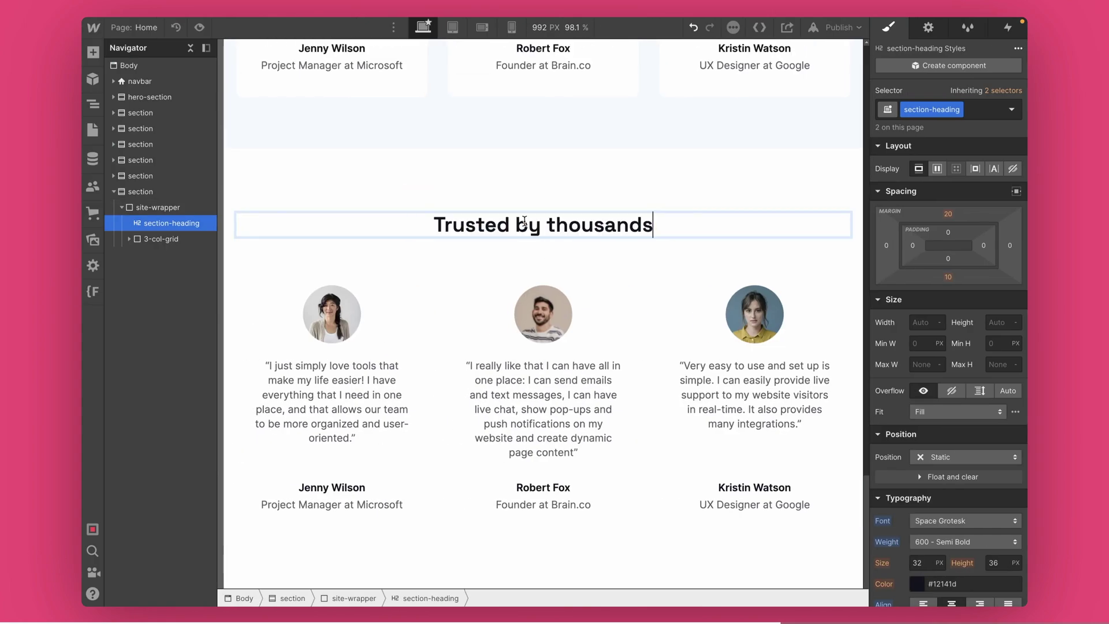
Copy the subheading from Figma into a new paragraph under the heading: "Over 1 million users. Used by thousands of teams, companies and organizations worldwide."
{"action": "key", "text": "super+Tab"}
{"action": "left_click", "coordinate": [523, 277]}
{"action": "key", "text": "super+Tab"}
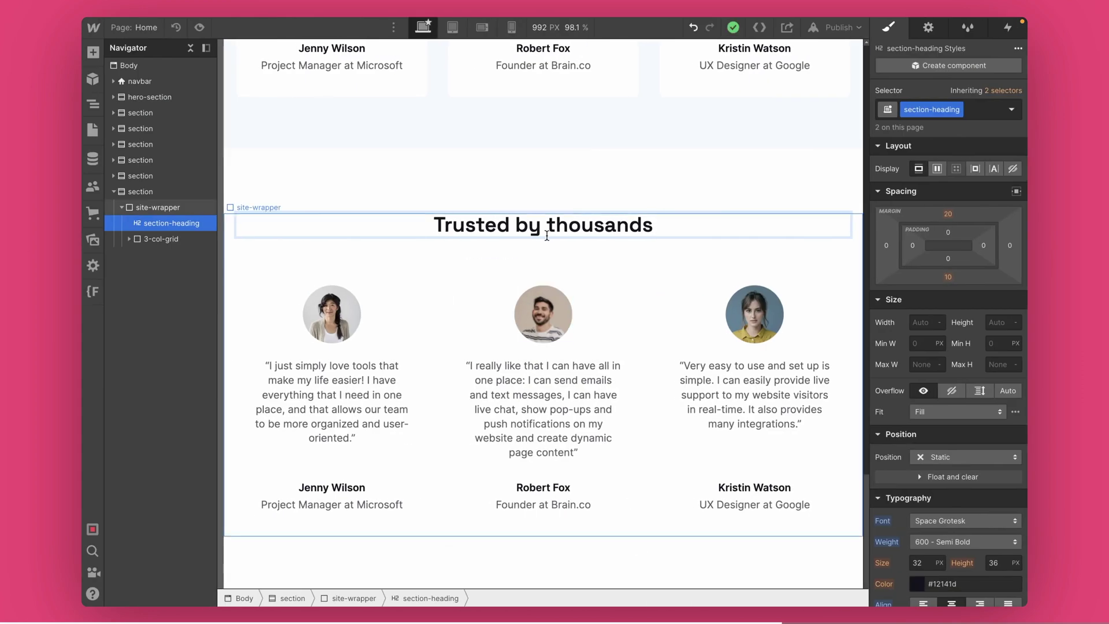
{"action": "left_click", "coordinate": [515, 225]}
{"action": "key", "text": "a"}
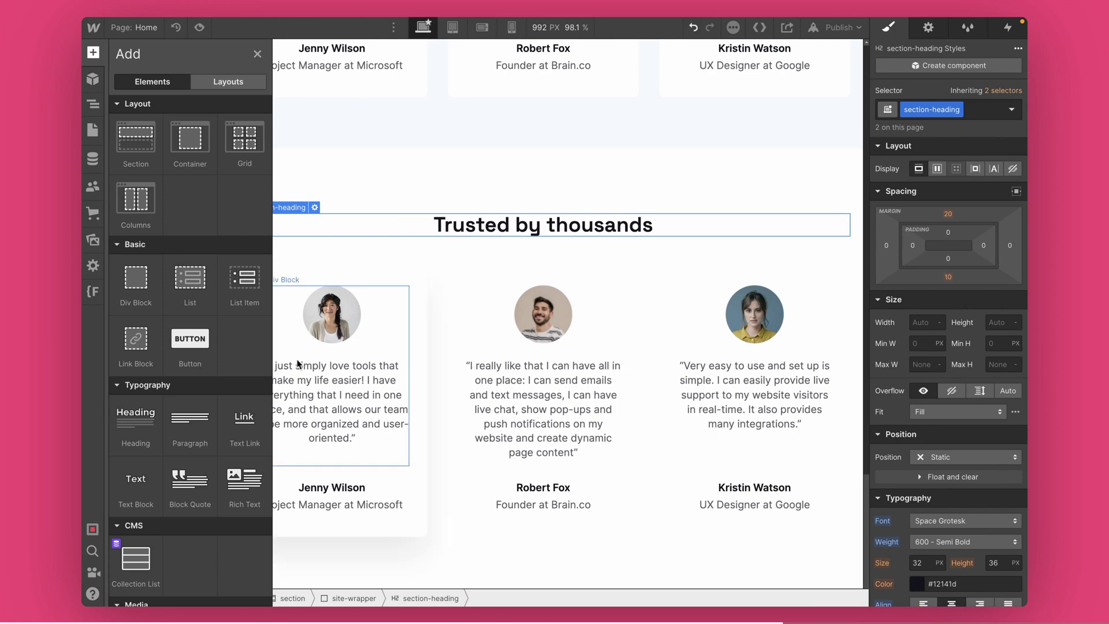
{"action": "left_click_drag", "start_coordinate": [190, 420], "coordinate": [536, 234]}
{"action": "left_click_drag", "start_coordinate": [169, 371], "coordinate": [184, 243]}
{"action": "double_click", "coordinate": [448, 266]}
{"action": "key", "text": "ctrl+a"}
{"action": "type", "text": "Over 1 million users. Used by thousands of teams, companies and organizations worldwide."}
{"action": "left_click", "coordinate": [444, 258]}
Apply the para class and a new section-subheading combo class to the paragraph under the heading
{"action": "left_click", "coordinate": [970, 109]}
{"action": "type", "text": "para"}
{"action": "key", "text": "Return"}
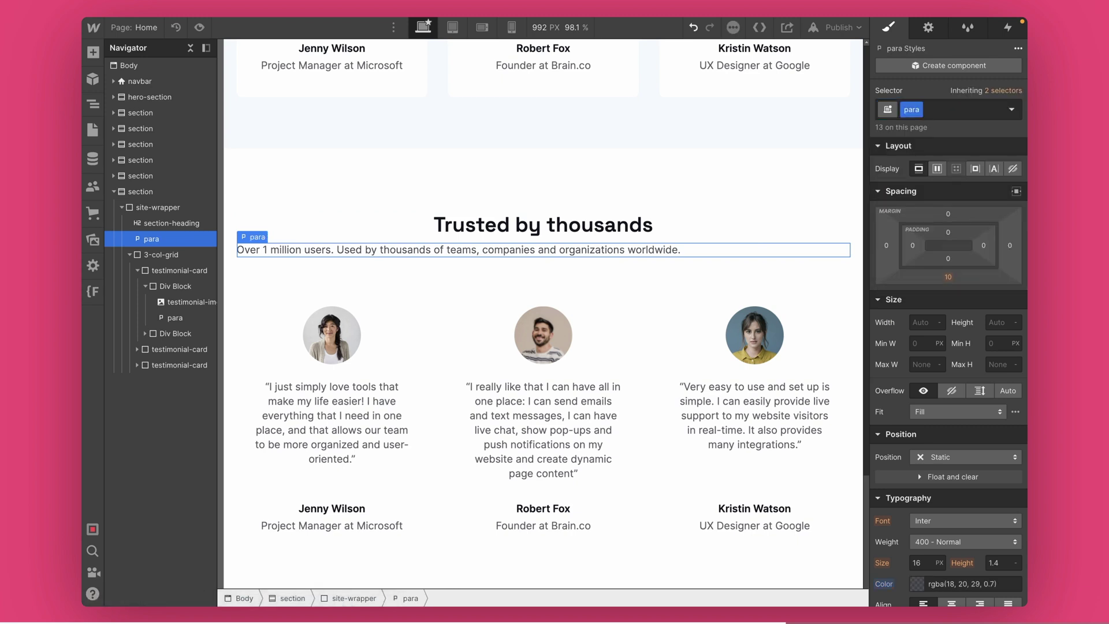
{"action": "left_click", "coordinate": [951, 113]}
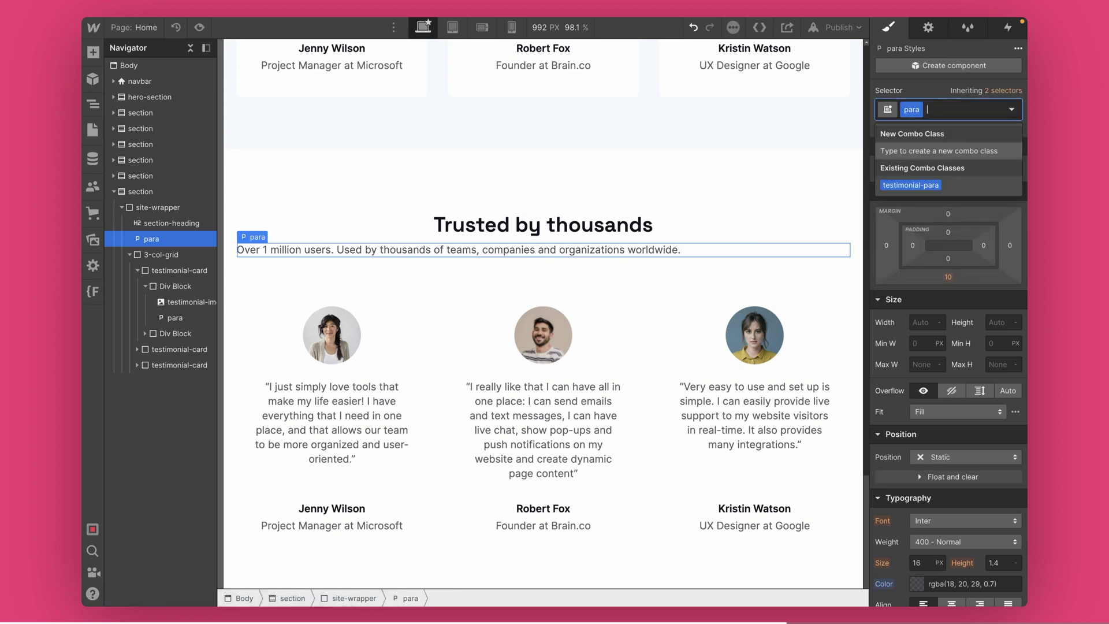
{"action": "type", "text": "section-subheadin"}
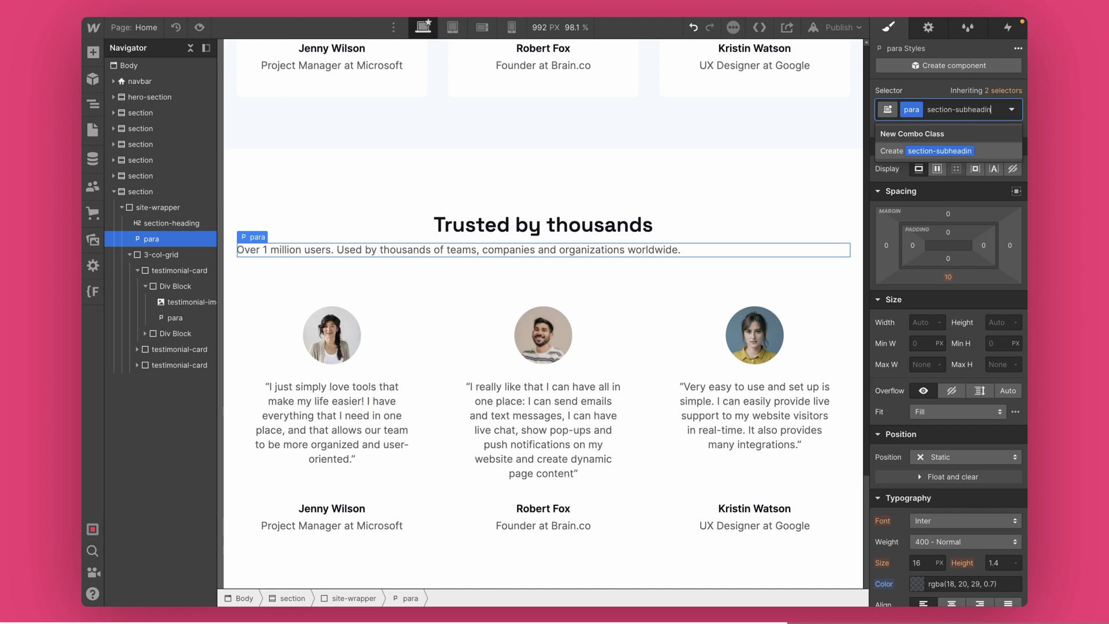
{"action": "type", "text": "g"}
{"action": "key", "text": "Return"}
Center the section-subheading paragraph's text and break its line after "teams,"
{"action": "scroll", "coordinate": [950, 438], "scroll_direction": "down", "scroll_amount": 1}
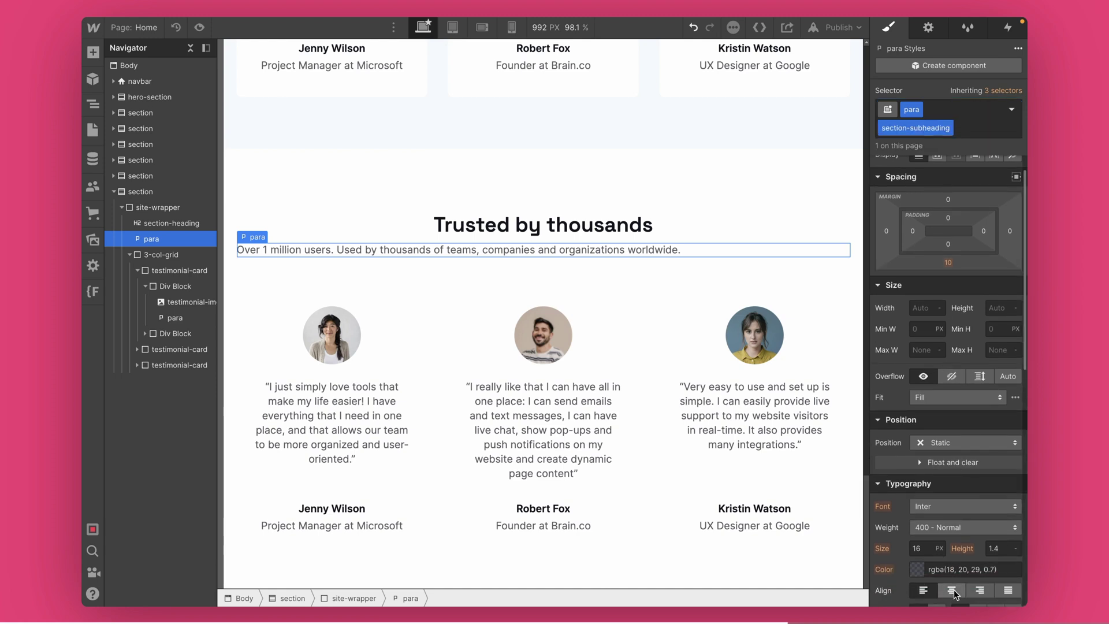
{"action": "left_click", "coordinate": [952, 590]}
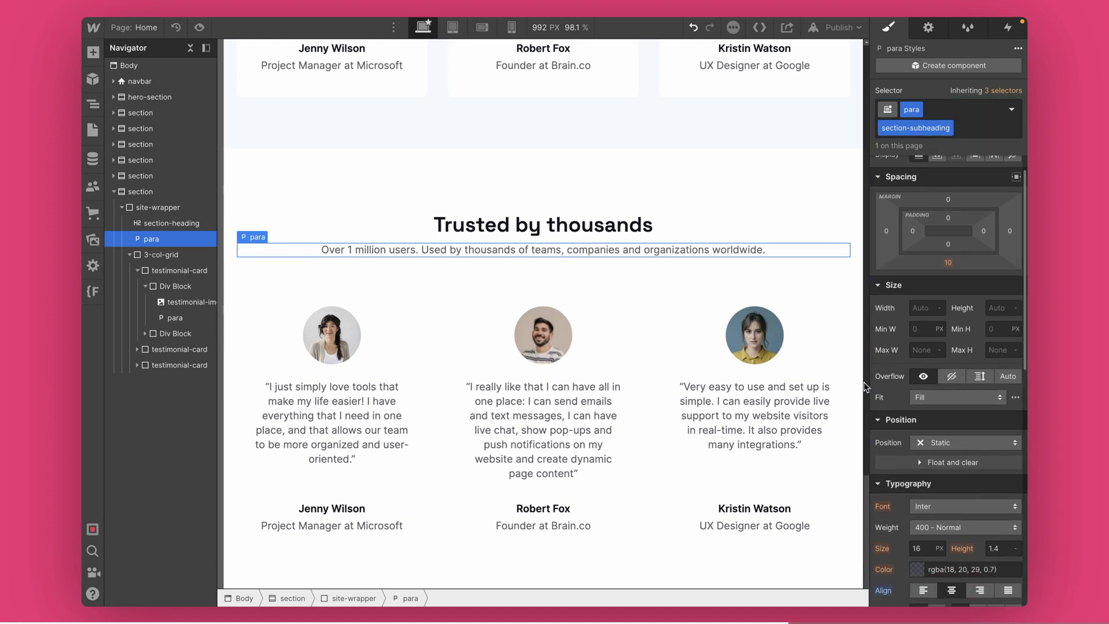
{"action": "double_click", "coordinate": [570, 250]}
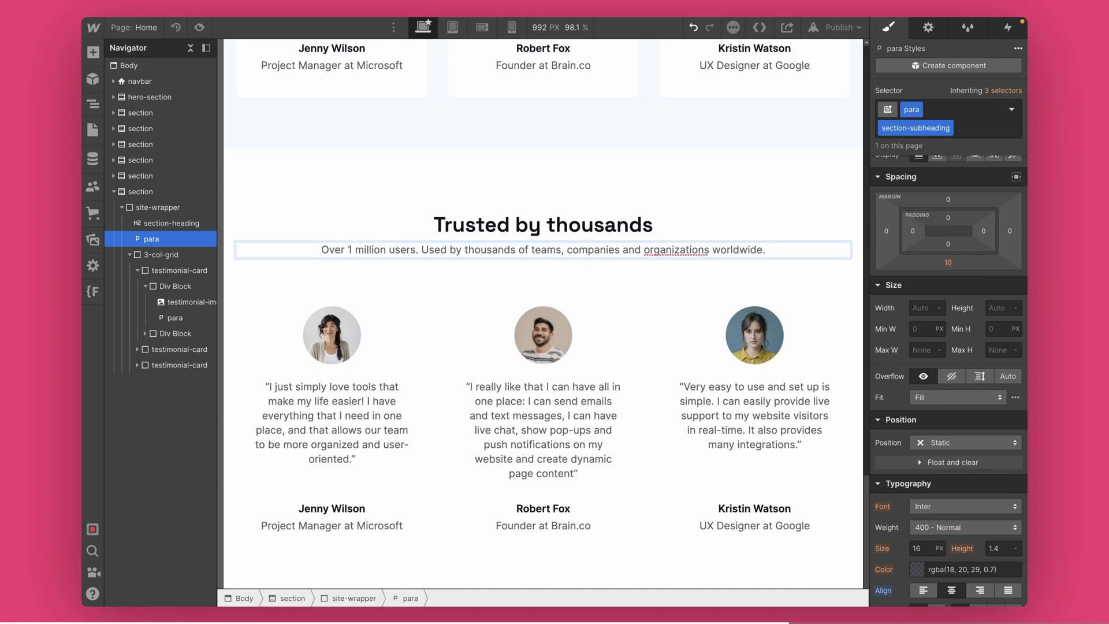
{"action": "left_click", "coordinate": [527, 191]}
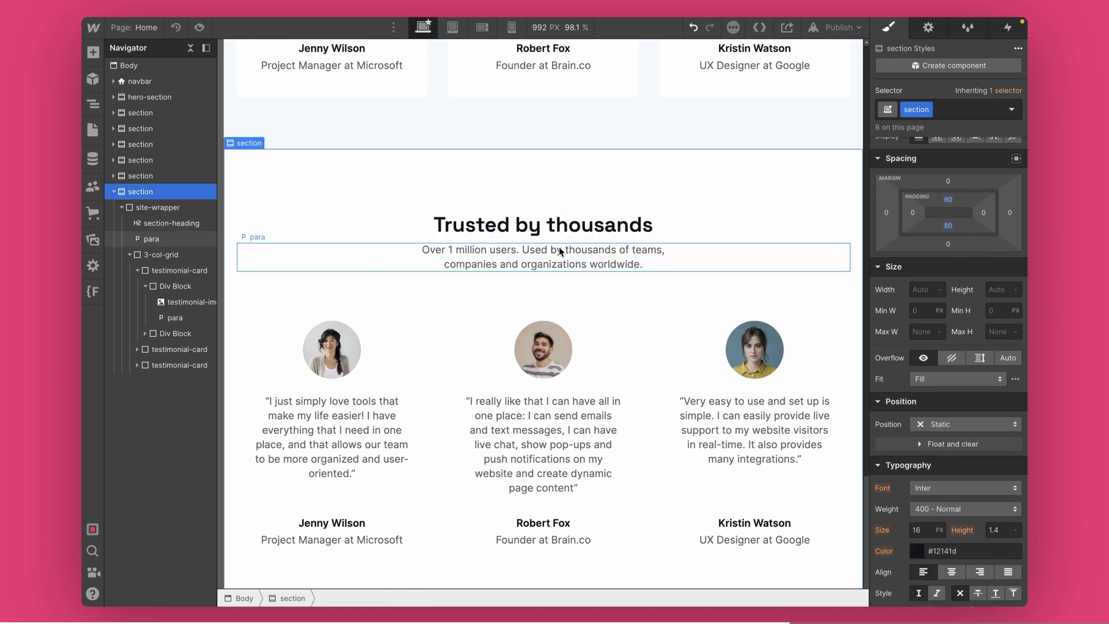
Delete the 3-col-grid from the duplicated section and add a Div Block inside its site-wrapper
{"action": "left_click", "coordinate": [430, 364]}
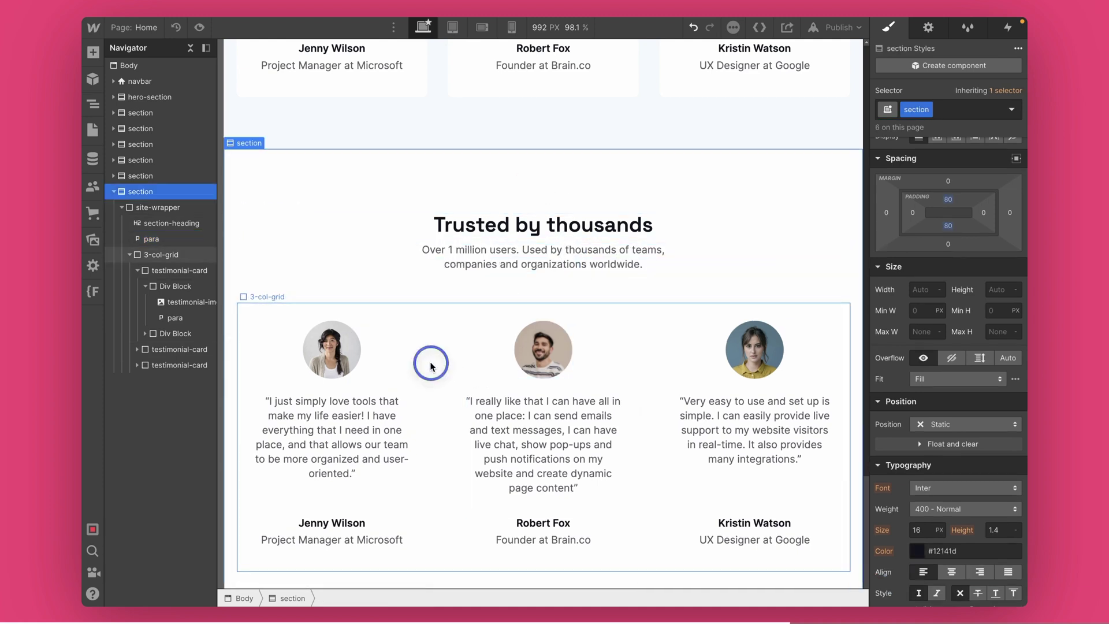
{"action": "key", "text": "Delete"}
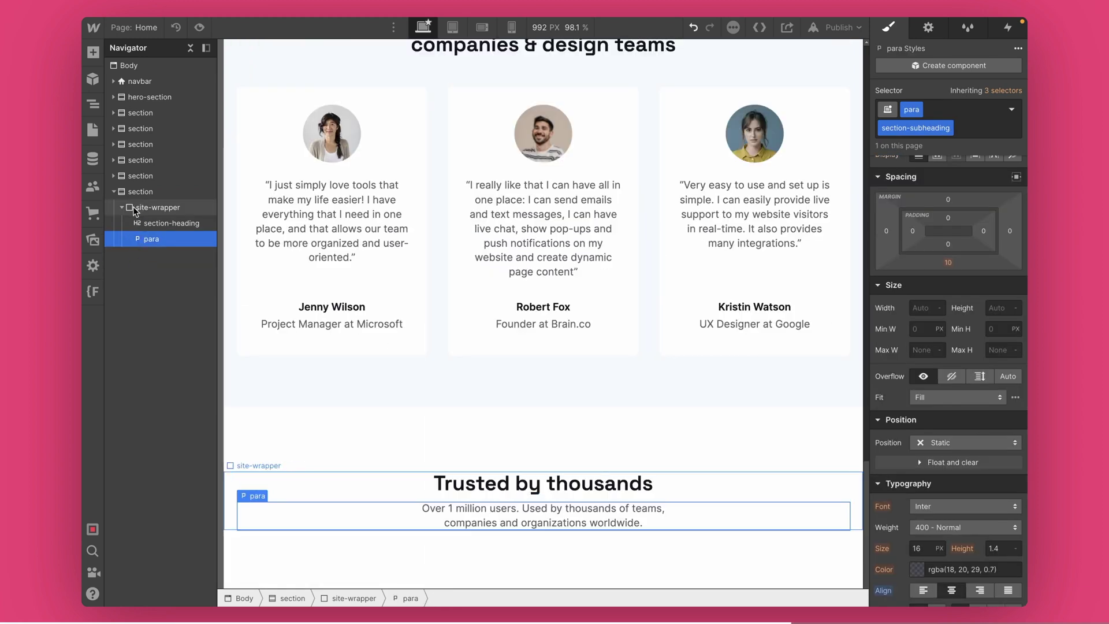
{"action": "left_click", "coordinate": [156, 207]}
{"action": "key", "text": "super+e"}
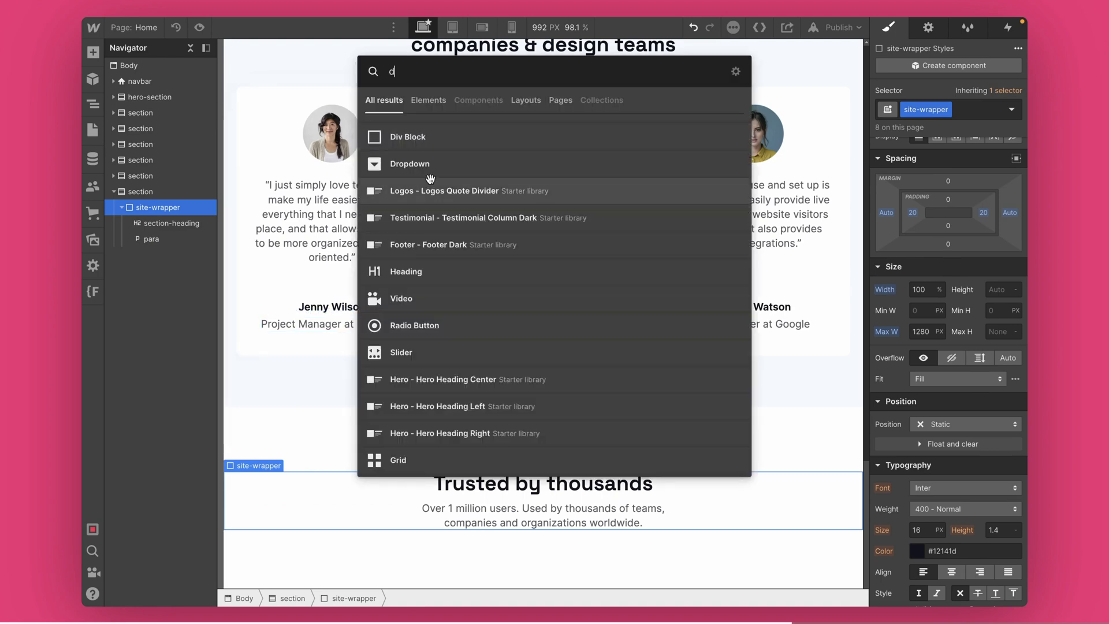
{"action": "left_click", "coordinate": [448, 152]}
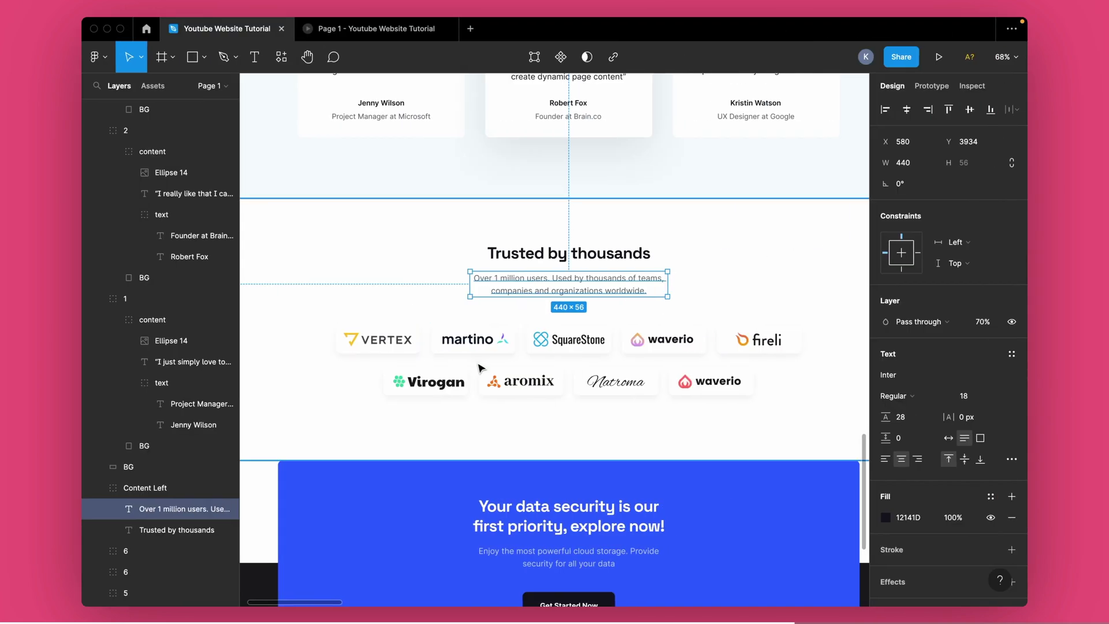
Create the class partner-wrapper on the new Div Block below the subheading
{"action": "left_click", "coordinate": [493, 512]}
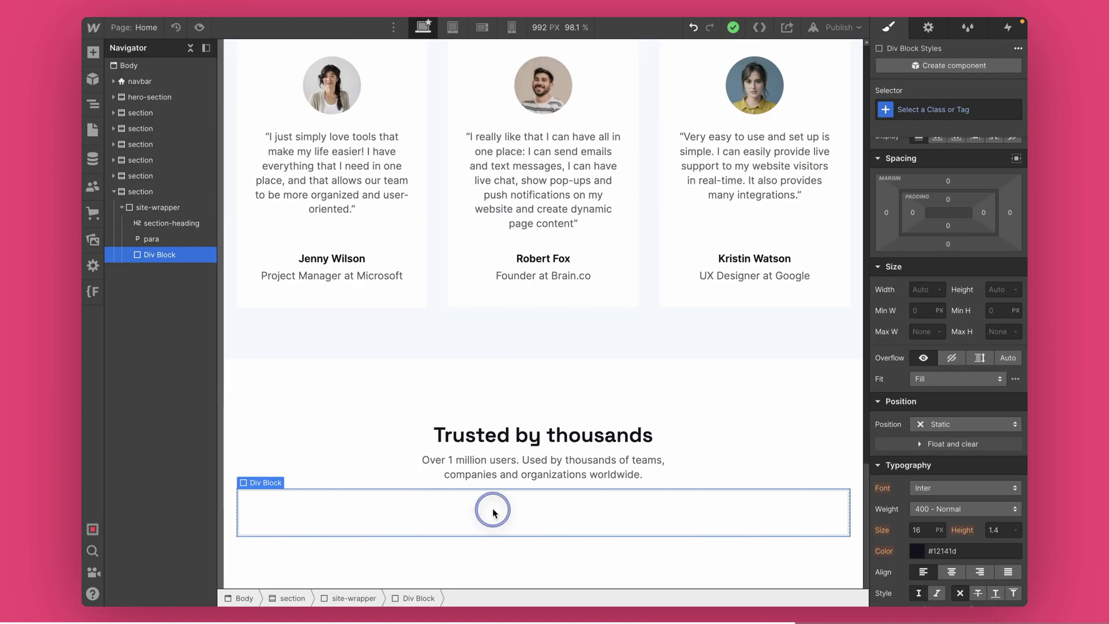
{"action": "left_click", "coordinate": [927, 110]}
{"action": "type", "text": "partner"}
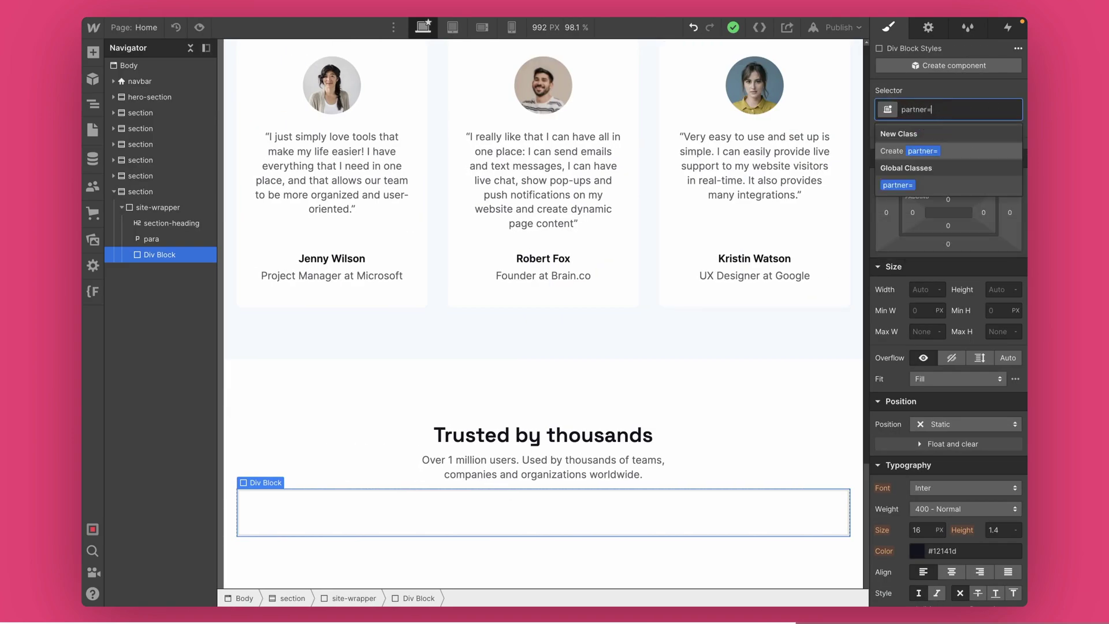
{"action": "type", "text": "-wrapper"}
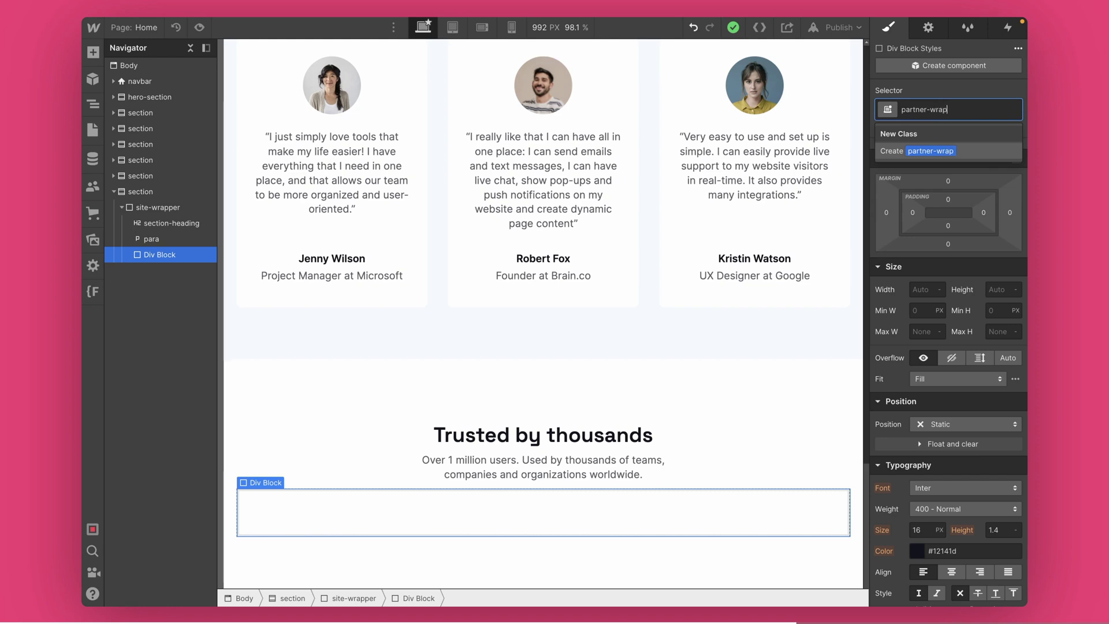
{"action": "key", "text": "Return"}
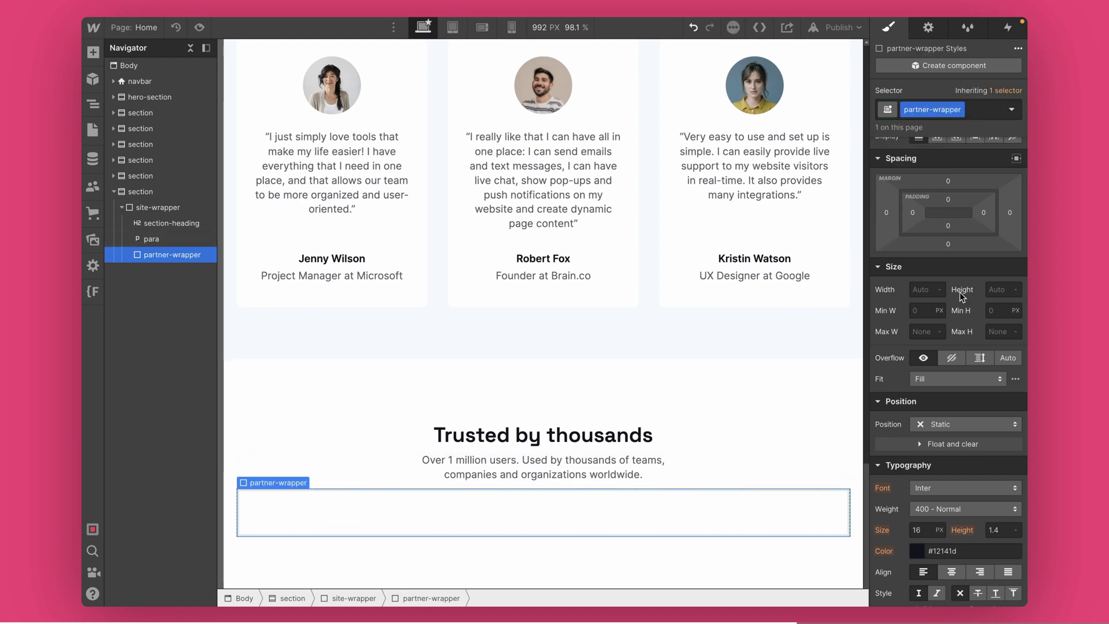
Set the partner-wrapper's display to Flex and add a Div Block inside it
{"action": "left_click", "coordinate": [937, 144]}
{"action": "scroll", "coordinate": [462, 451], "scroll_direction": "up", "scroll_amount": 2}
{"action": "scroll", "coordinate": [446, 521], "scroll_direction": "down", "scroll_amount": 2}
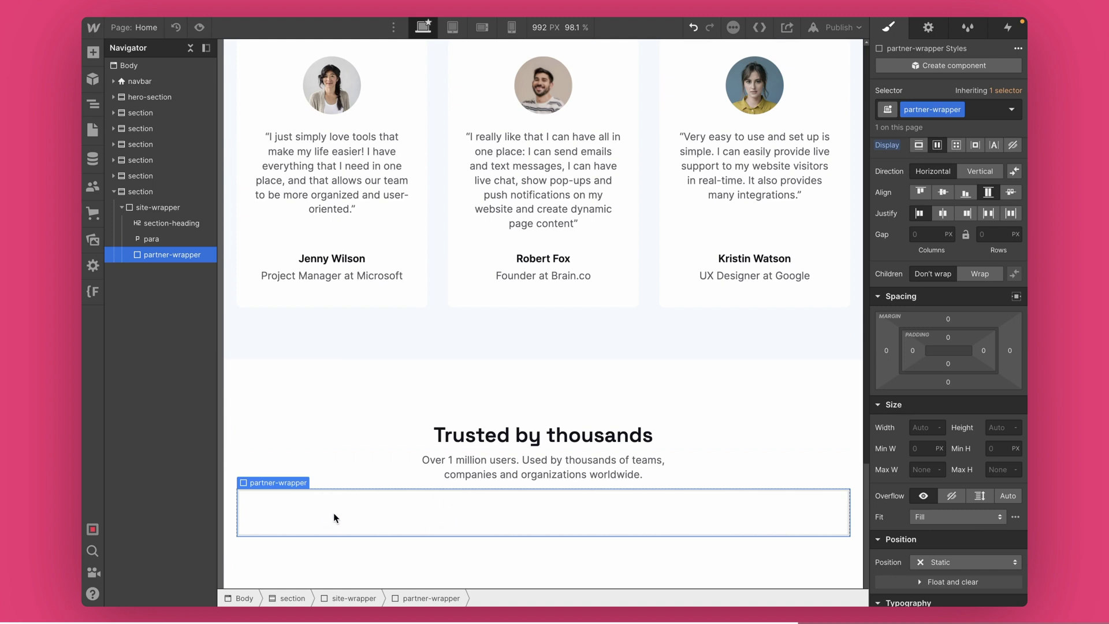
{"action": "key", "text": "ctrl+e"}
{"action": "type", "text": "d"}
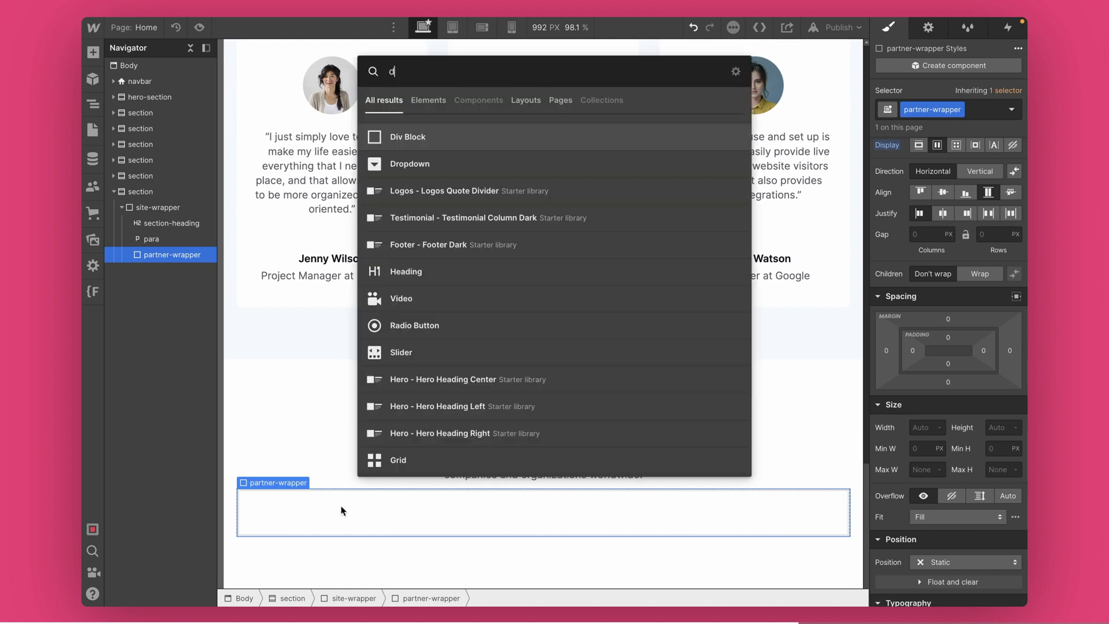
{"action": "left_click", "coordinate": [399, 138]}
Create the class partner-card on the new Div Block inside partner-wrapper
{"action": "left_click", "coordinate": [970, 106]}
{"action": "type", "text": "partner0"}
{"action": "key", "text": "BackSpace"}
{"action": "type", "text": "-card"}
{"action": "key", "text": "Return"}
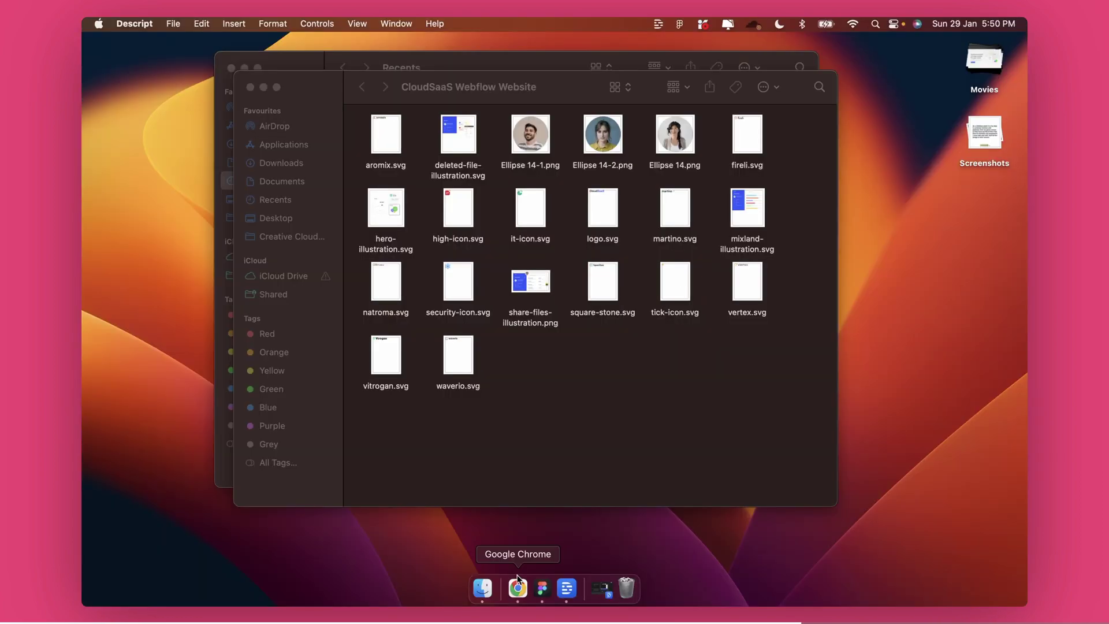
Switch to Figma and inspect the Vertex card's size, corner radius and drop shadow settings
{"action": "left_click", "coordinate": [518, 586]}
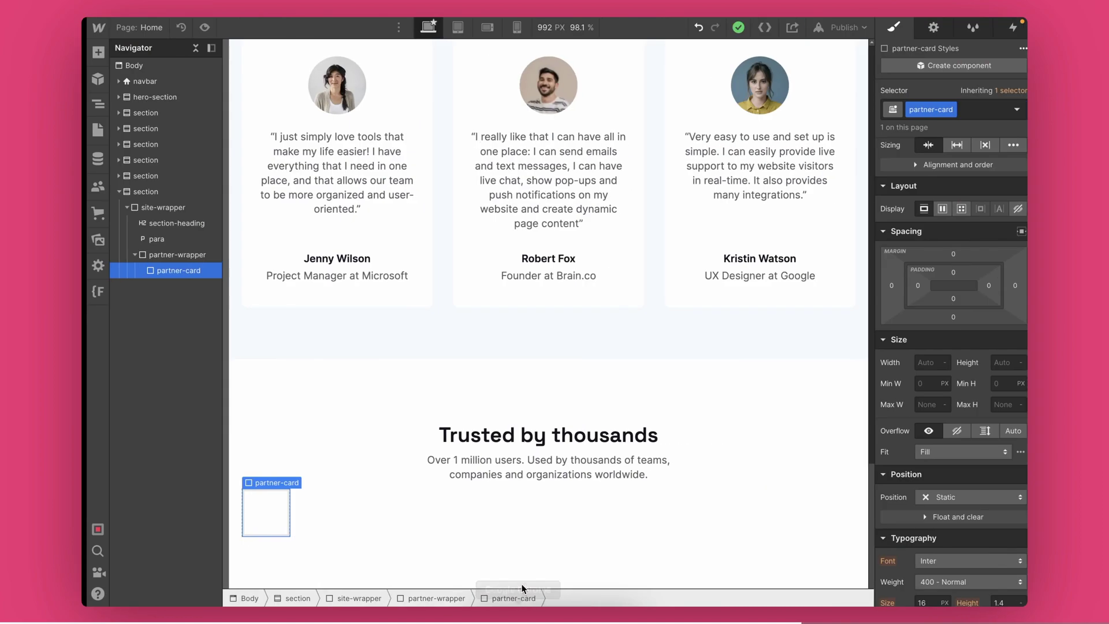
{"action": "left_click", "coordinate": [539, 591]}
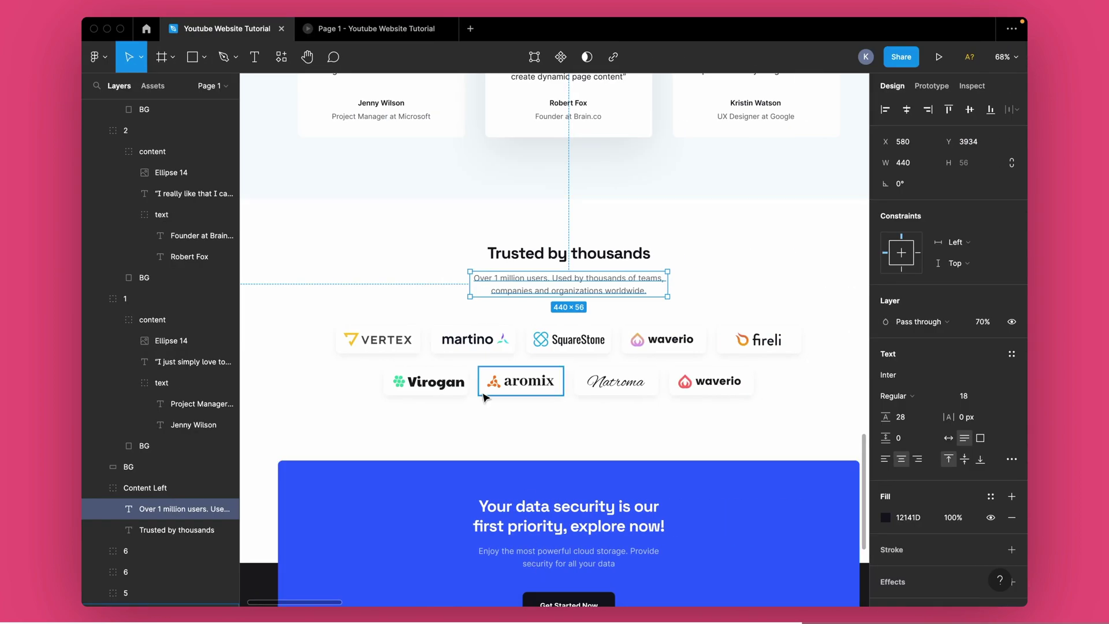
{"action": "left_click", "coordinate": [421, 336]}
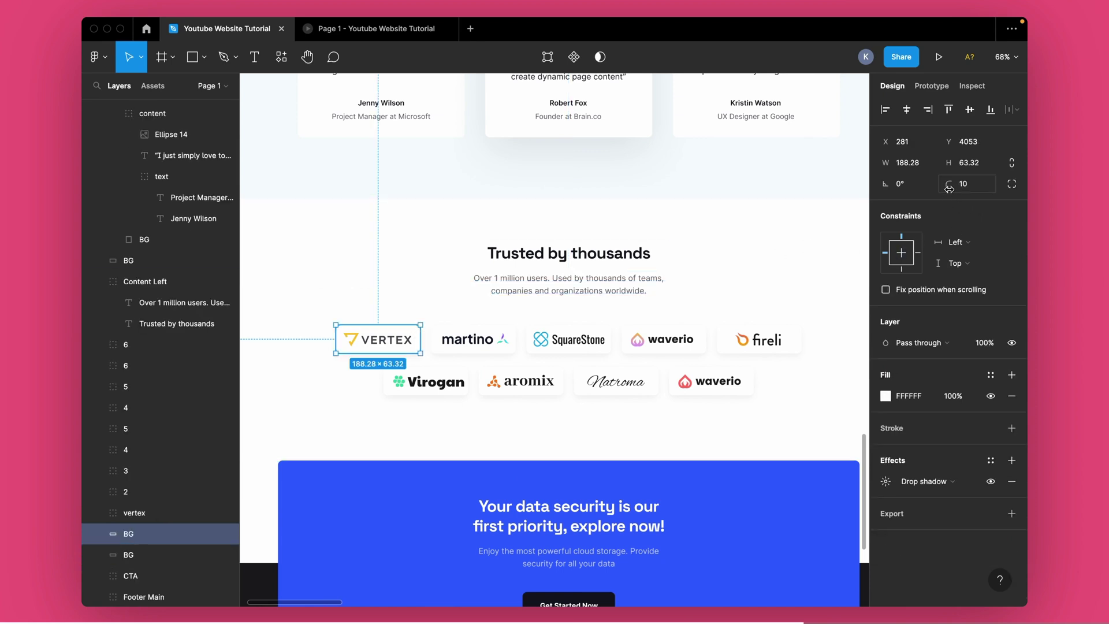
{"action": "left_click", "coordinate": [886, 482]}
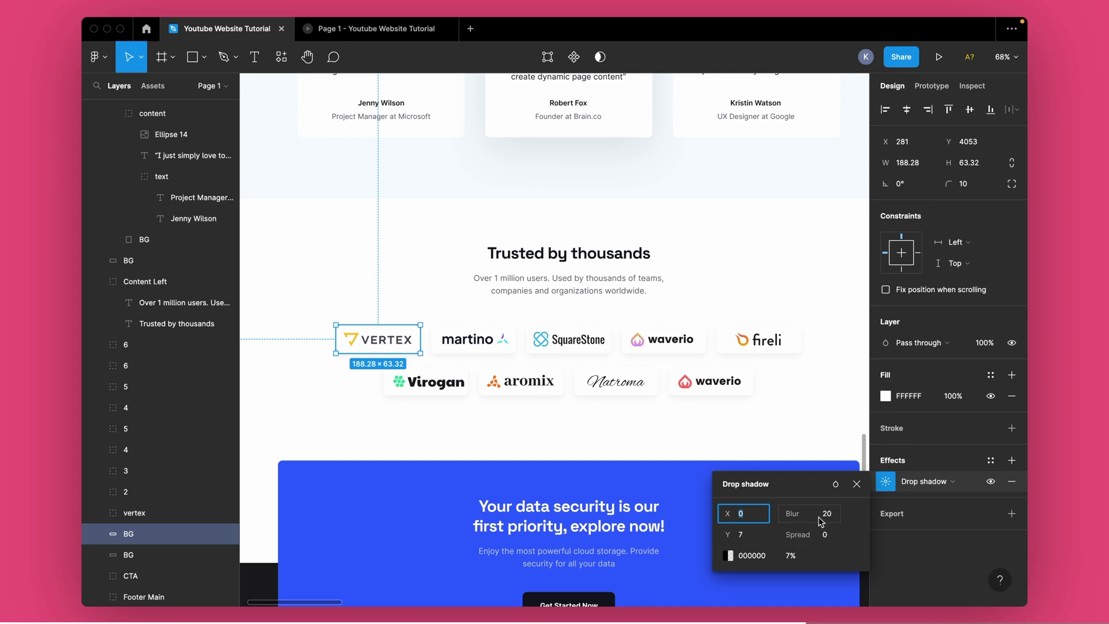
{"action": "left_click", "coordinate": [745, 540]}
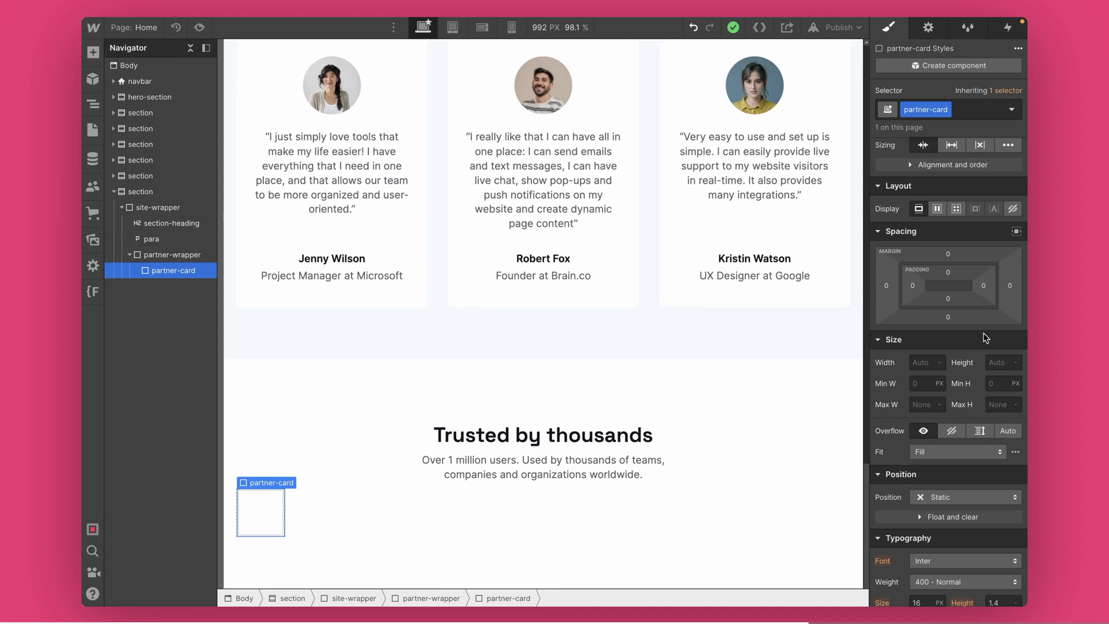
Back in Webflow, set the partner-card's border radius to 8 px
{"action": "scroll", "coordinate": [952, 438], "scroll_direction": "down", "scroll_amount": 8}
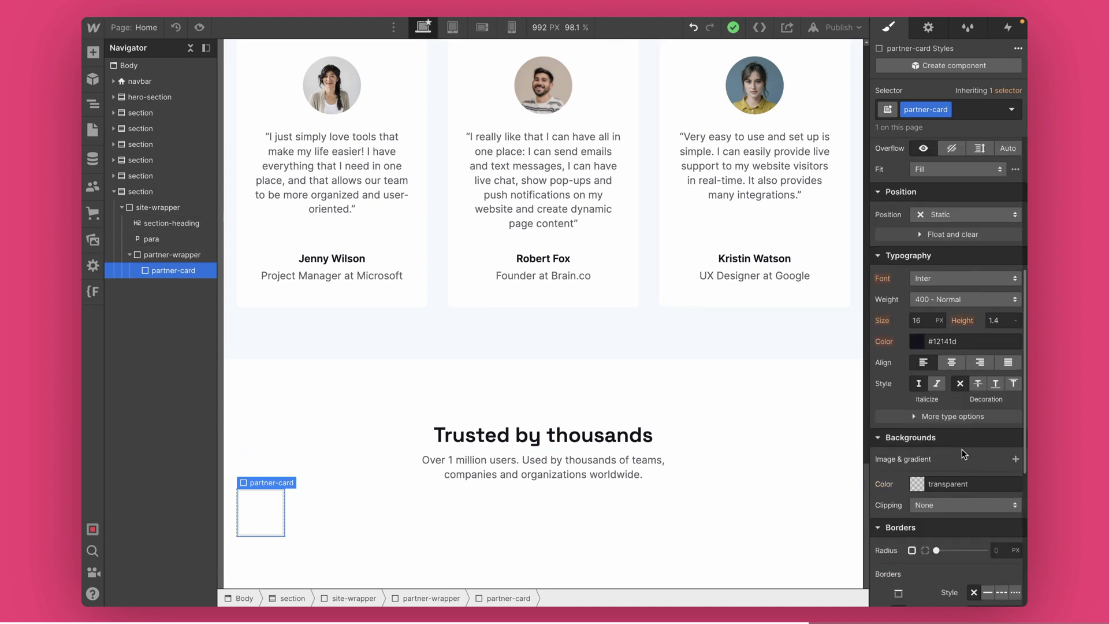
{"action": "left_click", "coordinate": [996, 383]}
{"action": "type", "text": "8"}
{"action": "scroll", "coordinate": [968, 450], "scroll_direction": "down", "scroll_amount": 3}
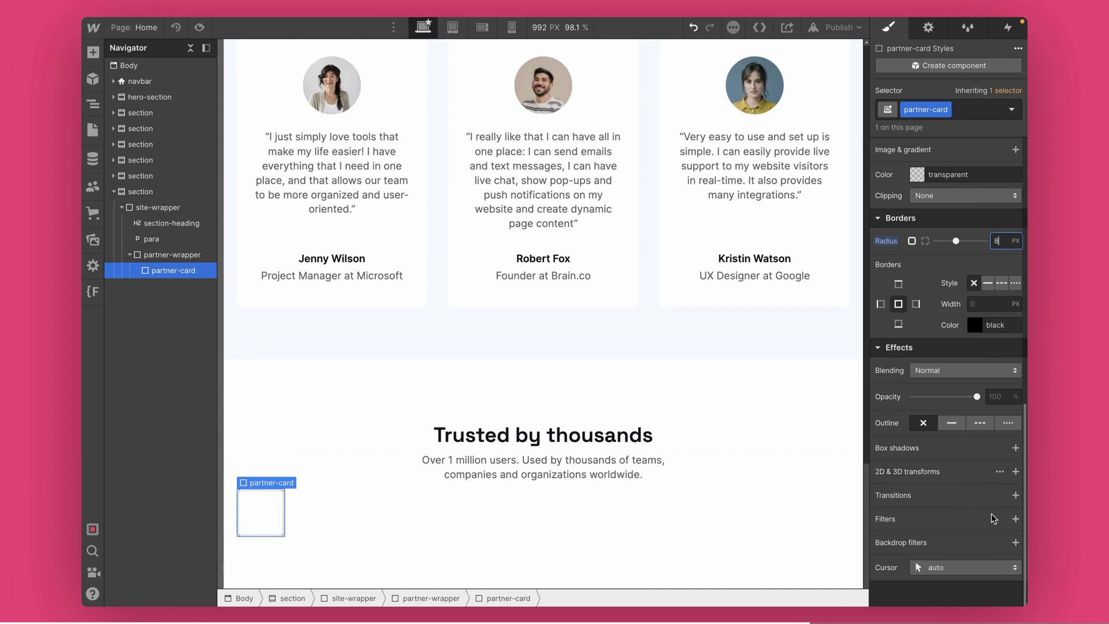
Add an outside box shadow to the partner-card with a 180-degree angle and 20 px blur
{"action": "left_click", "coordinate": [1015, 449]}
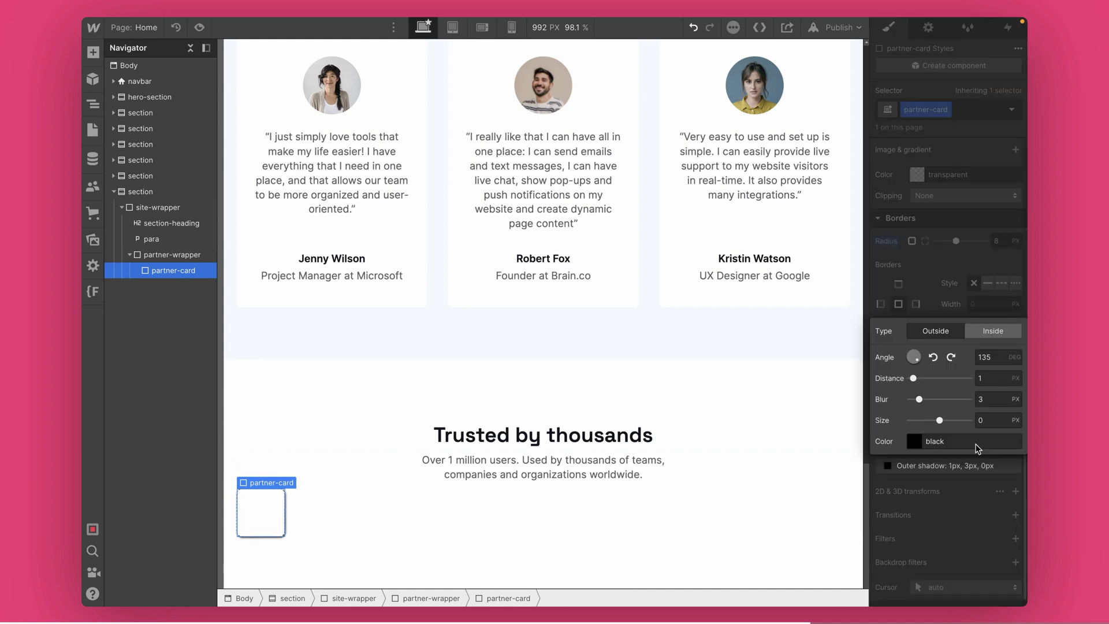
{"action": "left_click", "coordinate": [979, 356]}
{"action": "key", "text": "Tab"}
{"action": "key", "text": "Tab"}
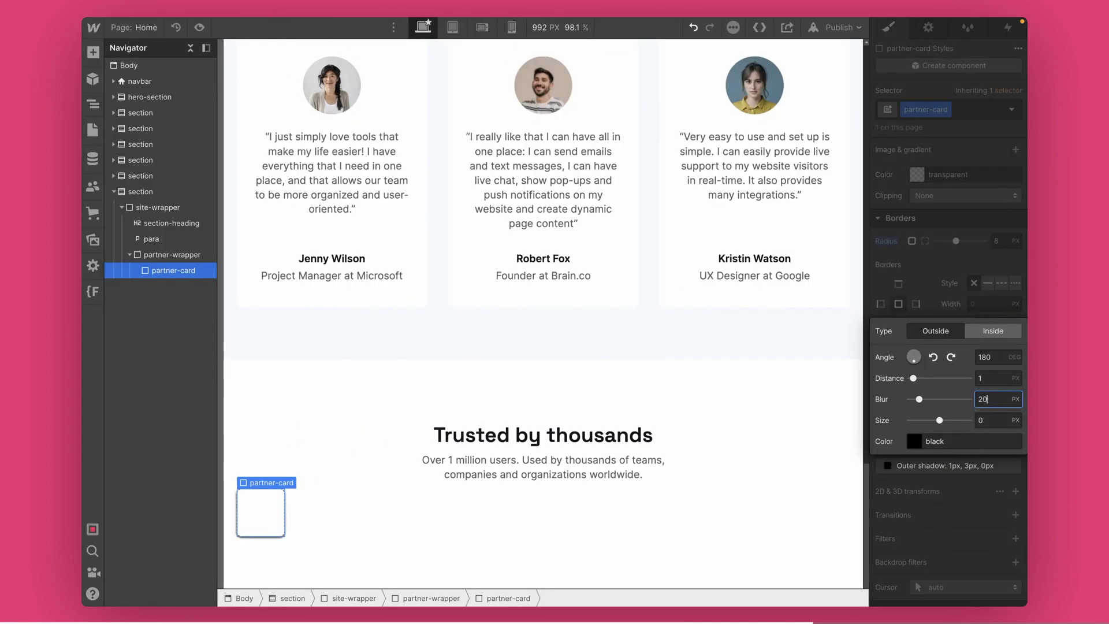
{"action": "key", "text": "Return"}
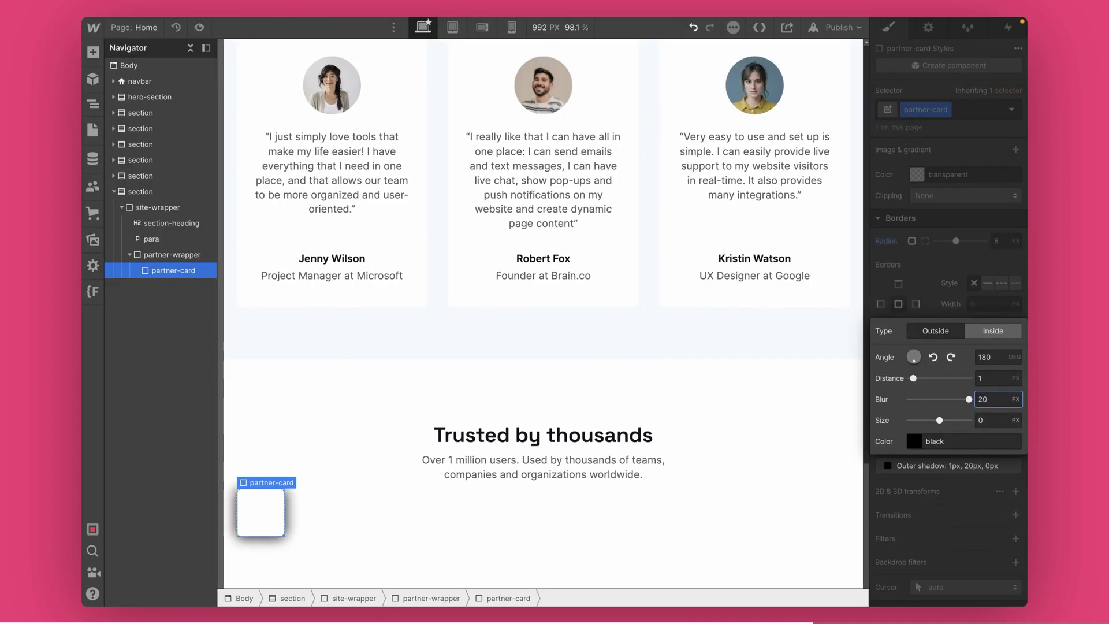
Set the partner-card shadow's black color to 7% opacity and close the shadow settings
{"action": "left_click", "coordinate": [914, 441]}
{"action": "left_click", "coordinate": [1010, 374]}
{"action": "type", "text": "7"}
{"action": "key", "text": "Return"}
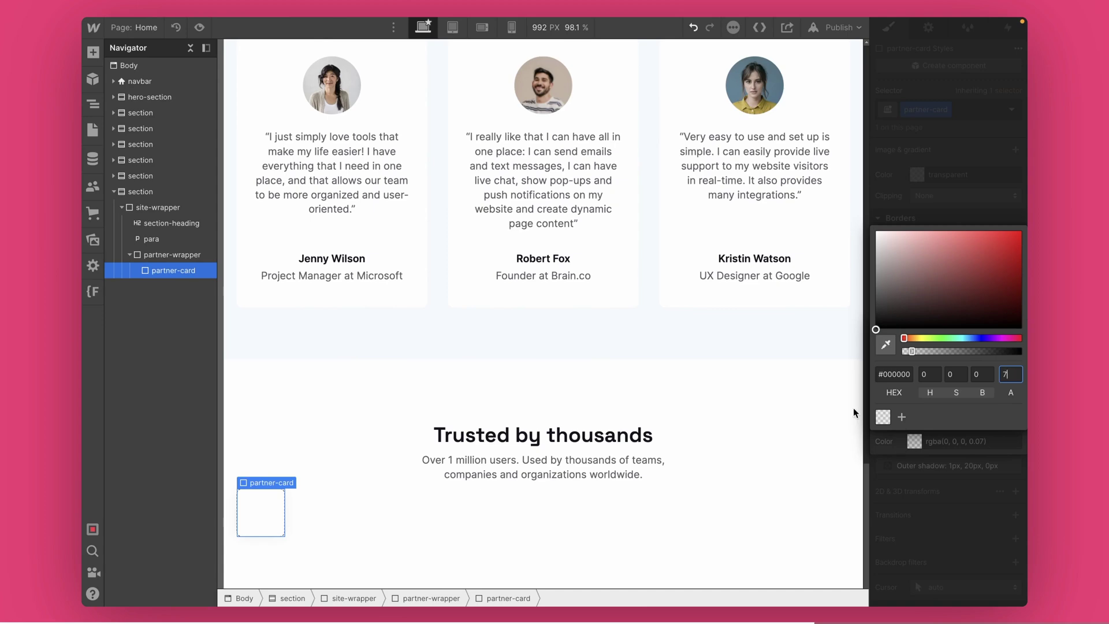
{"action": "left_click", "coordinate": [983, 495]}
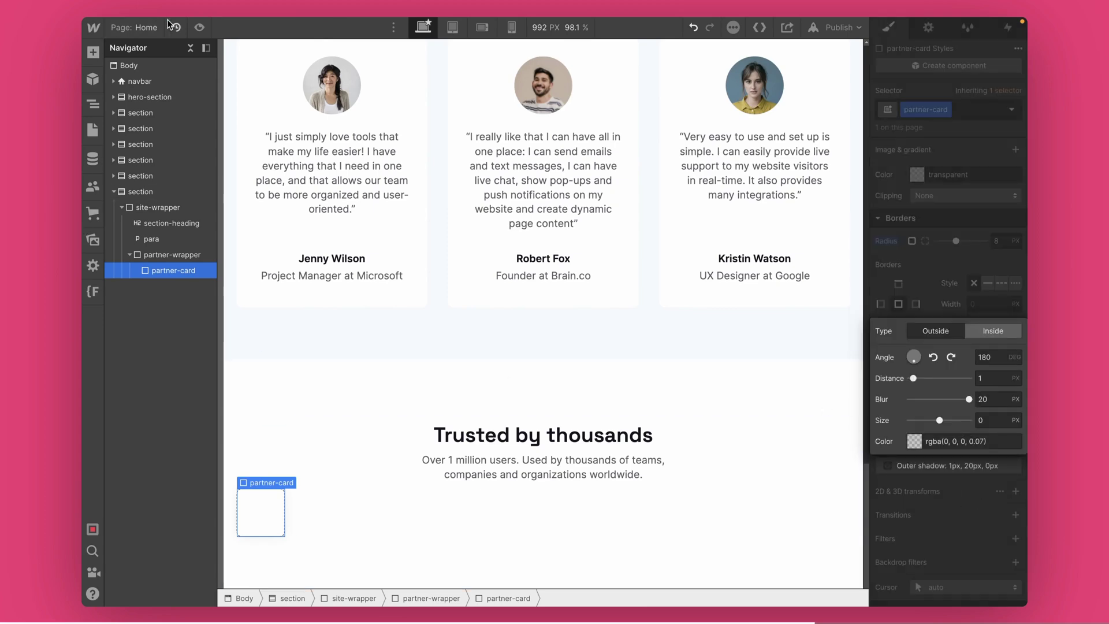
{"action": "left_click", "coordinate": [201, 28]}
{"action": "left_click", "coordinate": [206, 29]}
Add an Image inside the partner-card and use the Virogan logo asset for it
{"action": "left_click", "coordinate": [261, 508]}
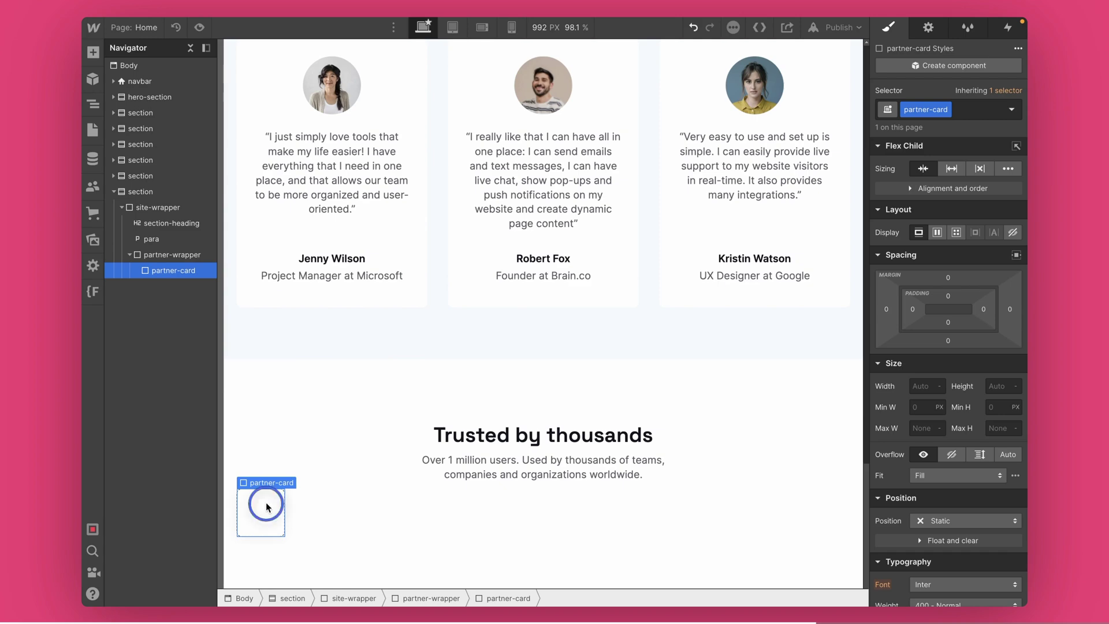
{"action": "key", "text": "ctrl+e"}
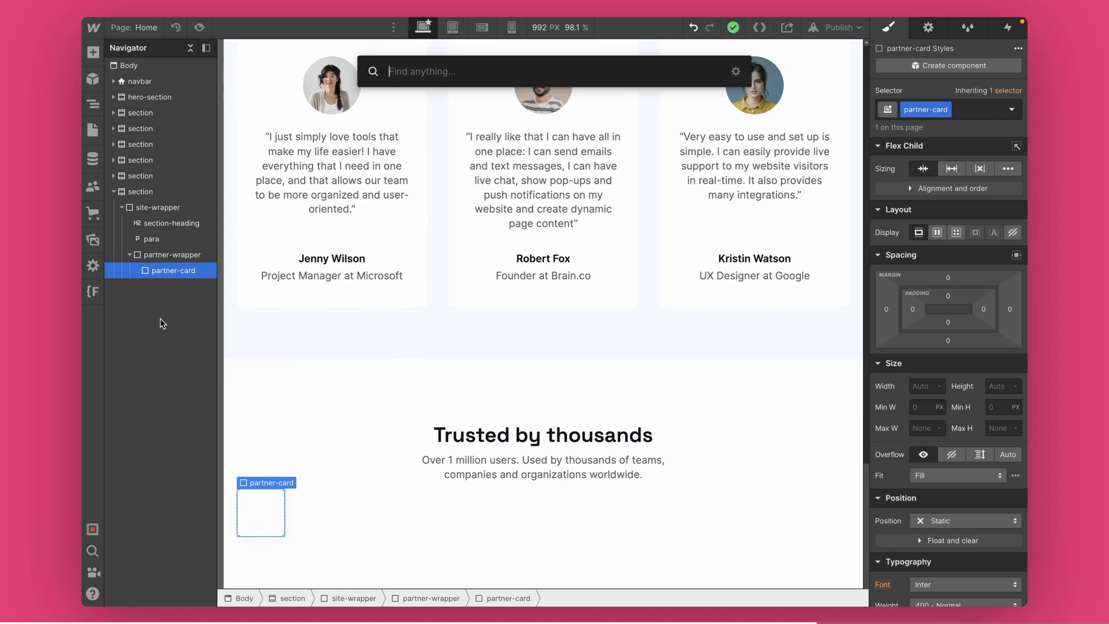
{"action": "type", "text": "ima"}
{"action": "key", "text": "Return"}
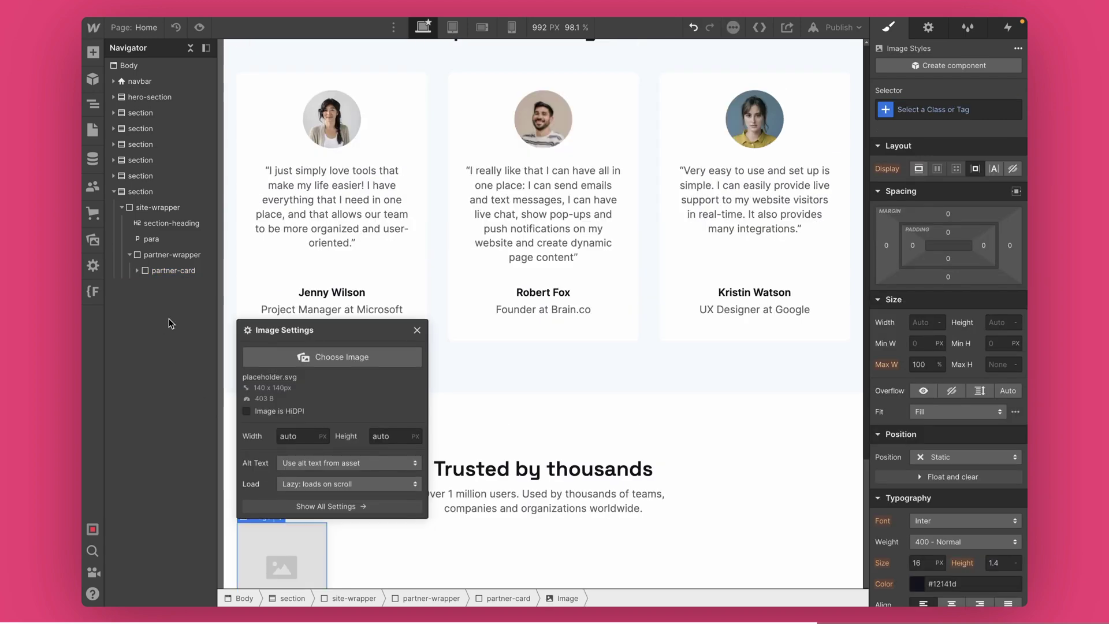
{"action": "left_click", "coordinate": [300, 351]}
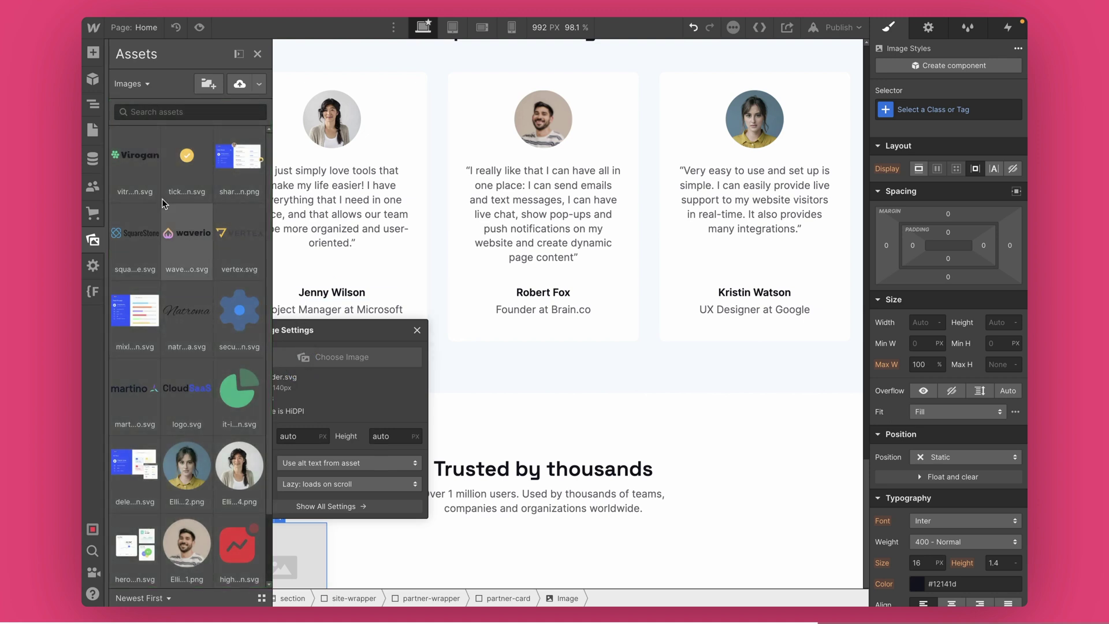
{"action": "left_click", "coordinate": [135, 161]}
{"action": "left_click", "coordinate": [315, 543]}
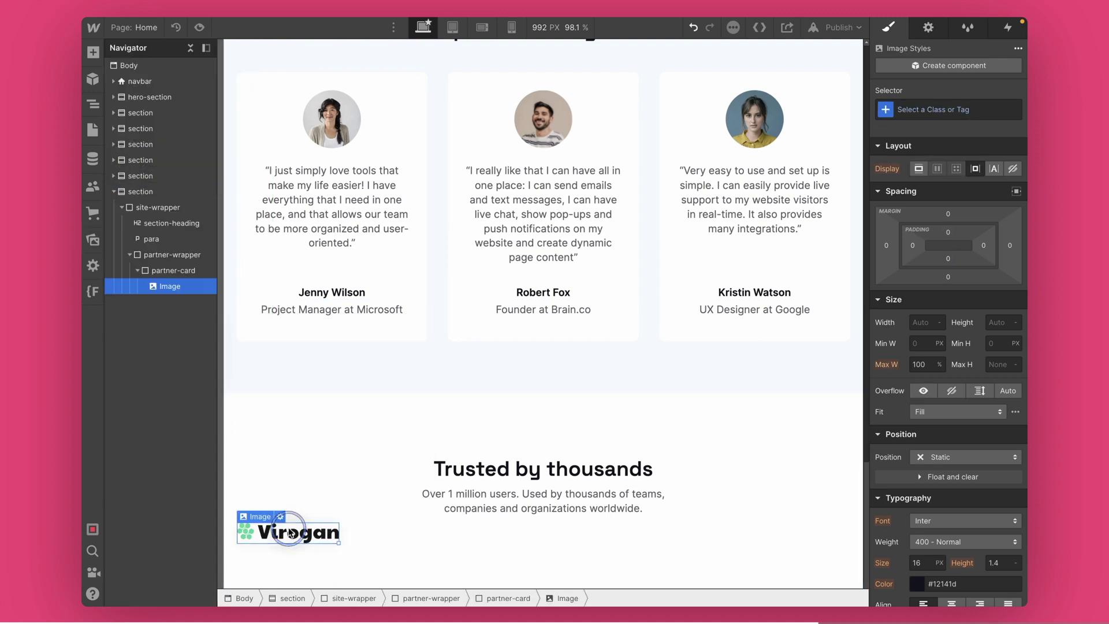
Create the class partner-logo on the Virogan logo image
{"action": "key", "text": "super+Return"}
{"action": "type", "text": "partner-"}
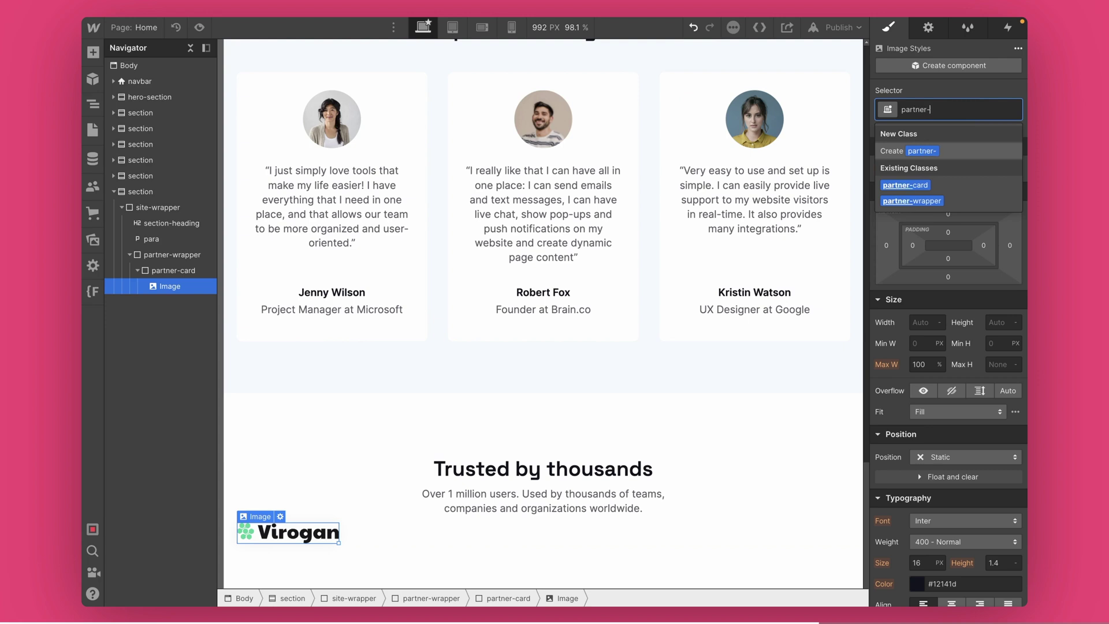
{"action": "type", "text": "logo"}
{"action": "key", "text": "Return"}
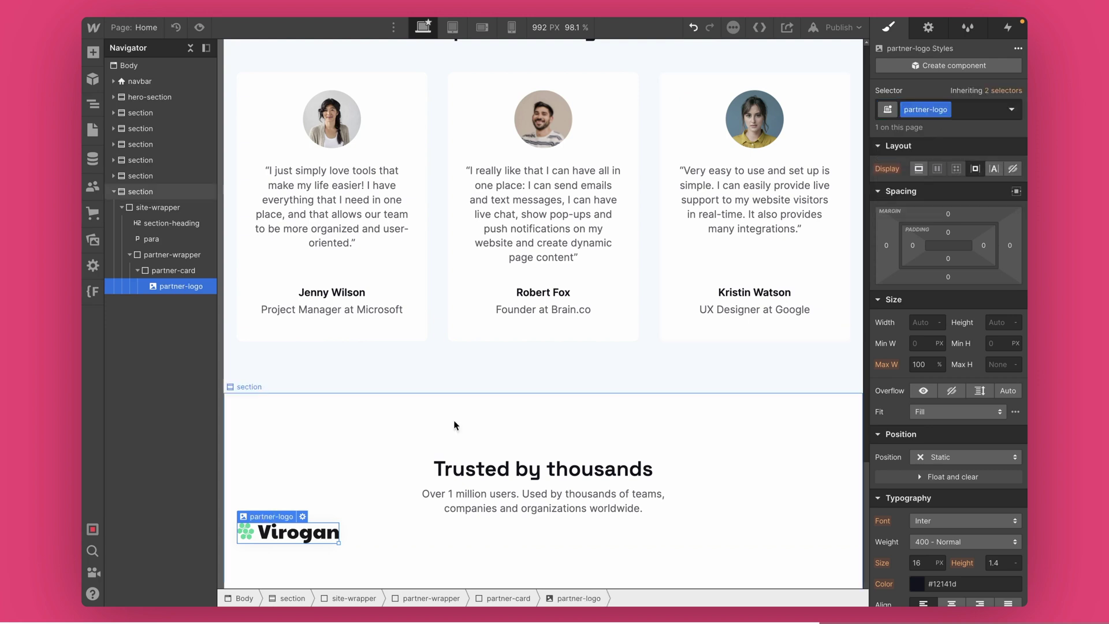
Try padding the partner-card with 11 px on the left and right and 6 px on the top and bottom
{"action": "left_click", "coordinate": [174, 270]}
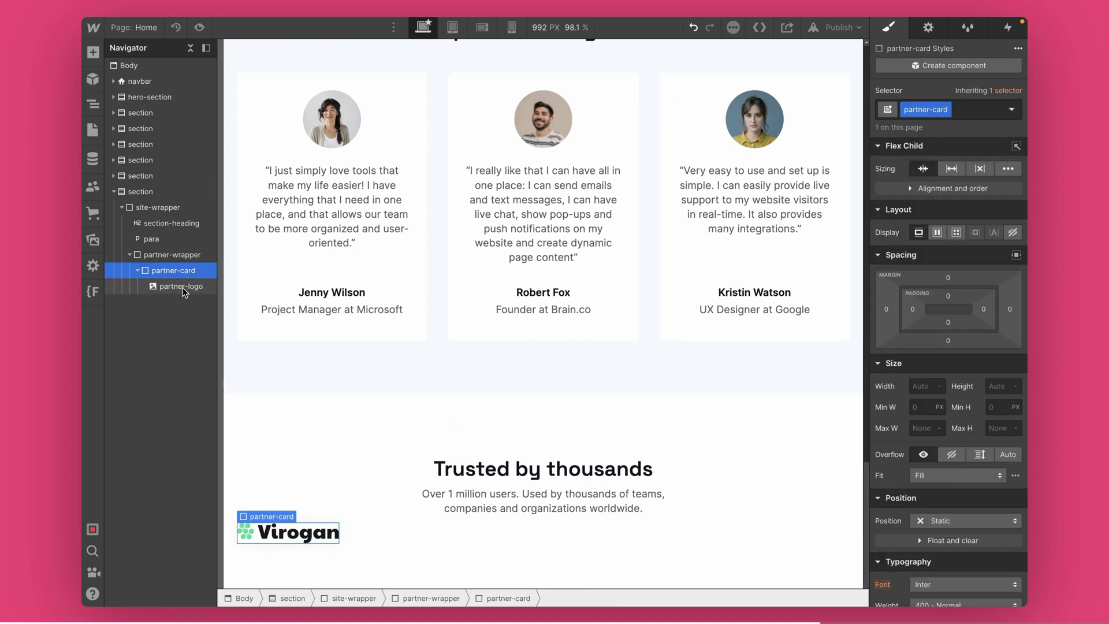
{"action": "left_click_drag", "start_coordinate": [913, 309], "coordinate": [949, 300]}
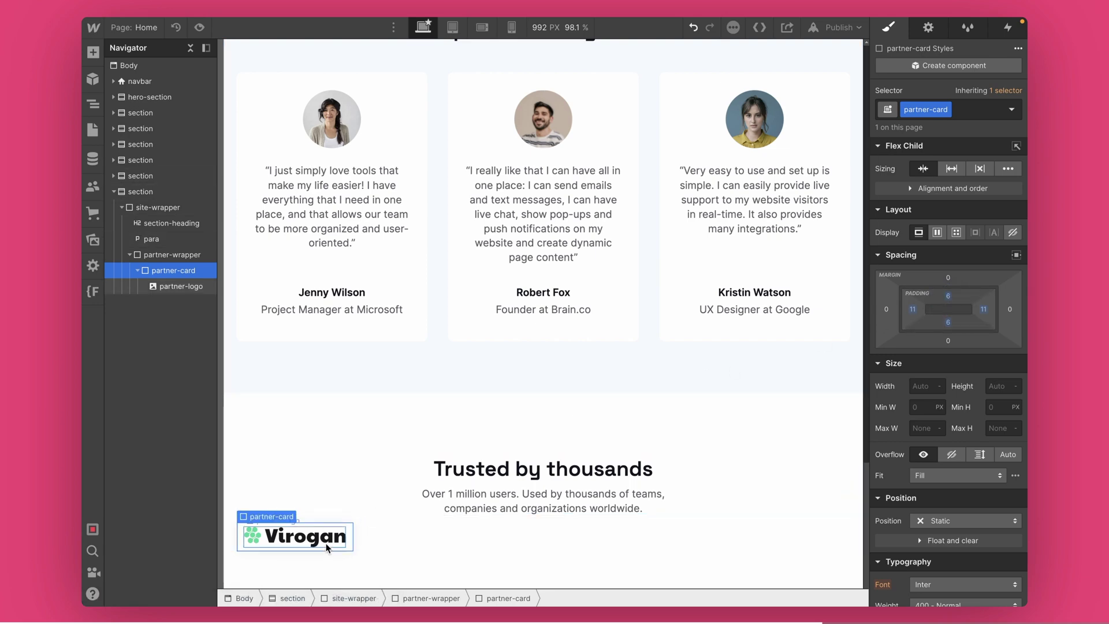
{"action": "left_click", "coordinate": [354, 506]}
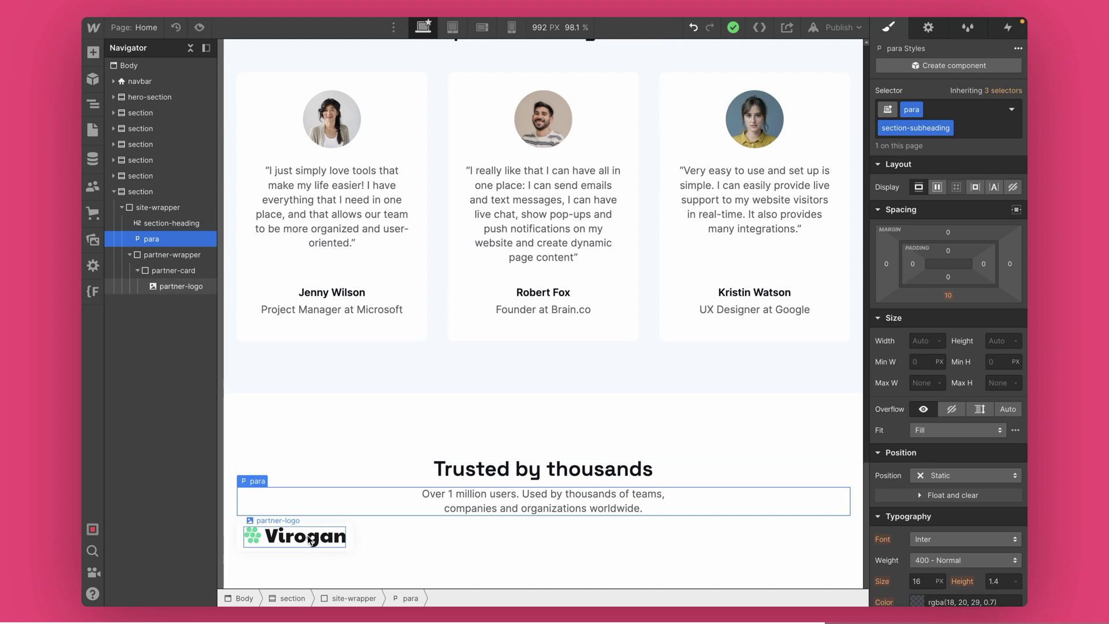
Reset the partner-card's padding on all four sides
{"action": "left_click", "coordinate": [314, 538]}
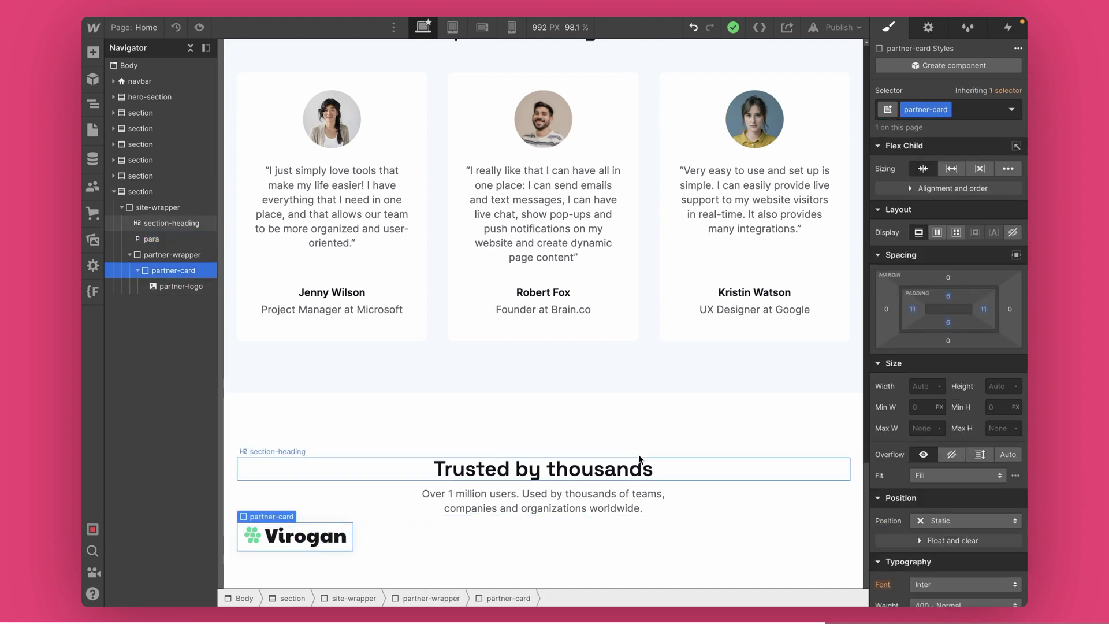
{"action": "left_click", "coordinate": [911, 312], "text": "alt"}
{"action": "left_click", "coordinate": [946, 297], "text": "alt"}
{"action": "left_click", "coordinate": [946, 323], "text": "alt"}
{"action": "left_click", "coordinate": [984, 310], "text": "alt"}
Give the partner-card a fixed width of 188 px and a height of 73 px
{"action": "left_click", "coordinate": [920, 385]}
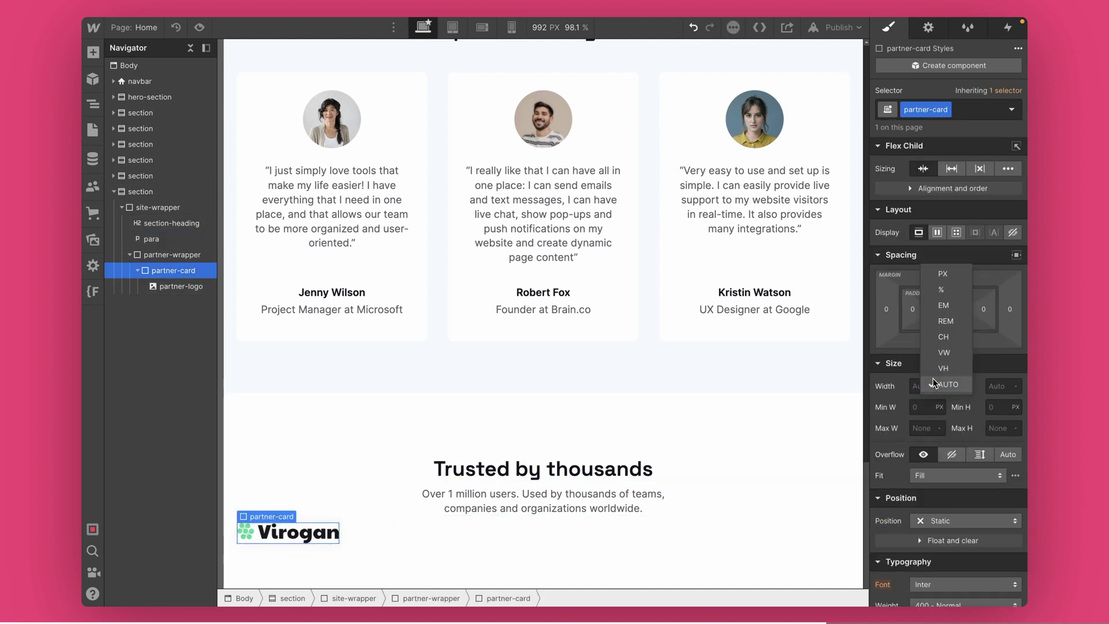
{"action": "type", "text": "18"}
{"action": "key", "text": "Tab"}
{"action": "type", "text": "73"}
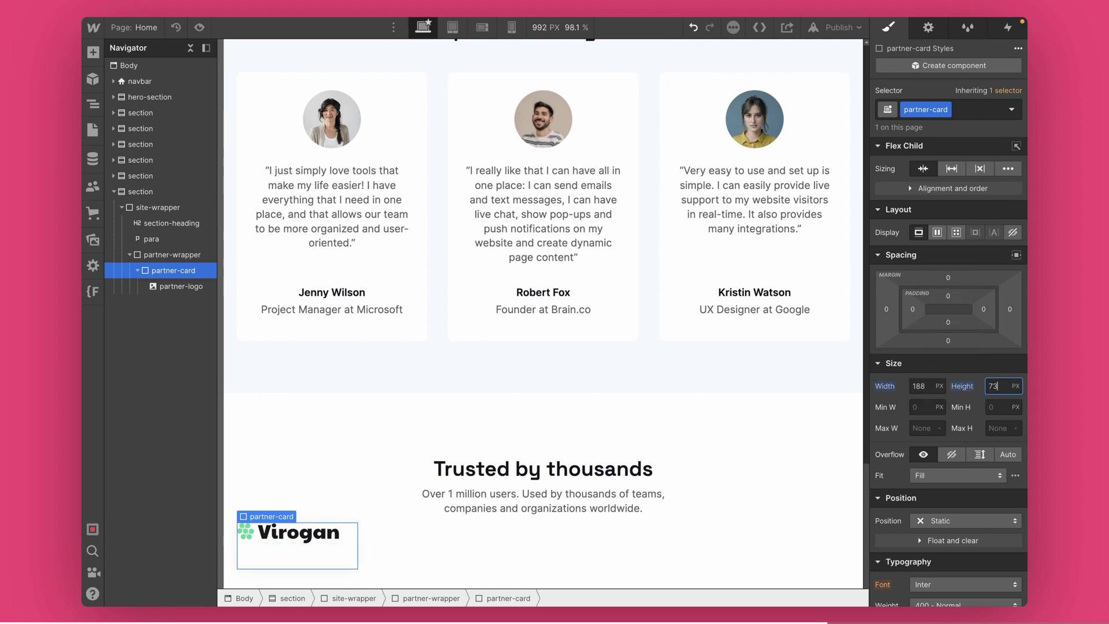
Make the partner-card a horizontal Flex container with align and justify set to center
{"action": "left_click", "coordinate": [937, 233]}
{"action": "left_click", "coordinate": [942, 280]}
{"action": "left_click", "coordinate": [943, 301]}
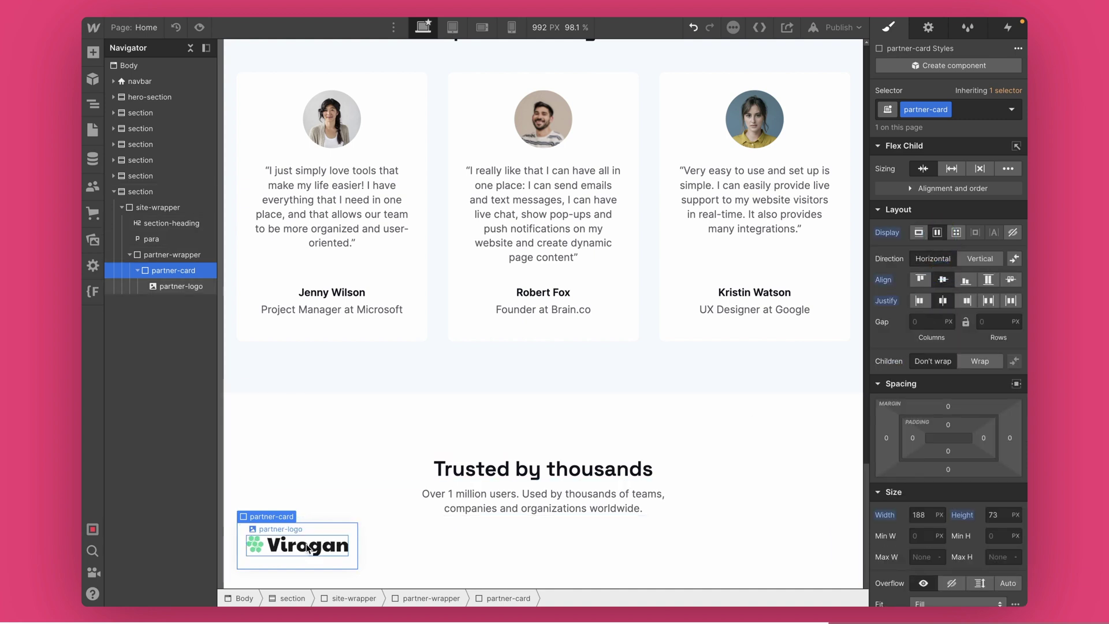
{"action": "left_click", "coordinate": [342, 503]}
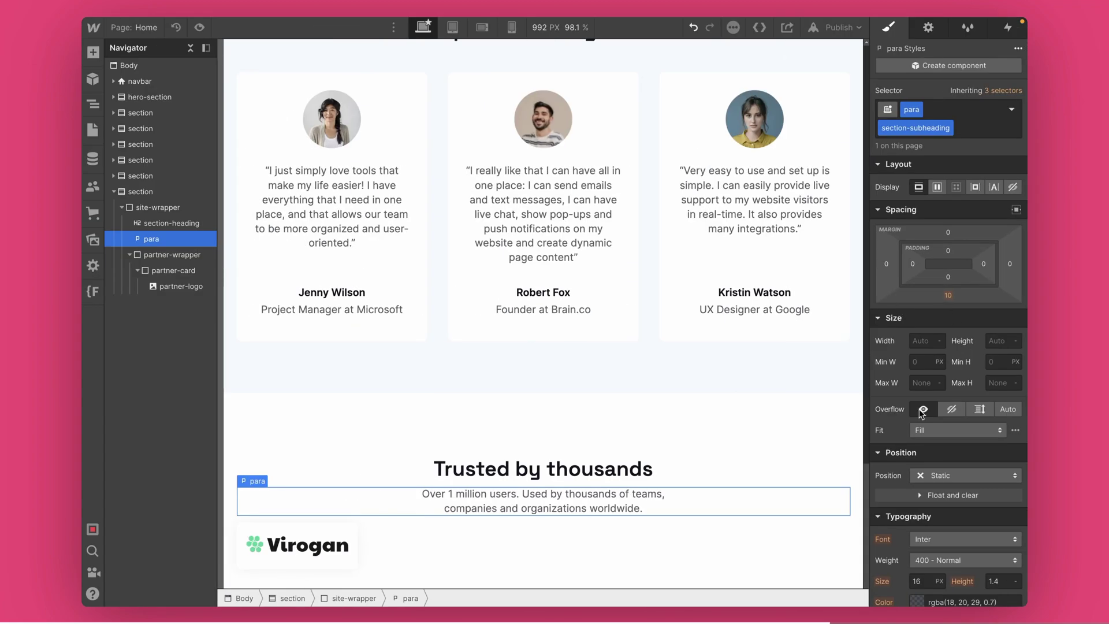
Reduce the partner-card's height to 63 px
{"action": "left_click", "coordinate": [319, 557]}
{"action": "left_click", "coordinate": [997, 518]}
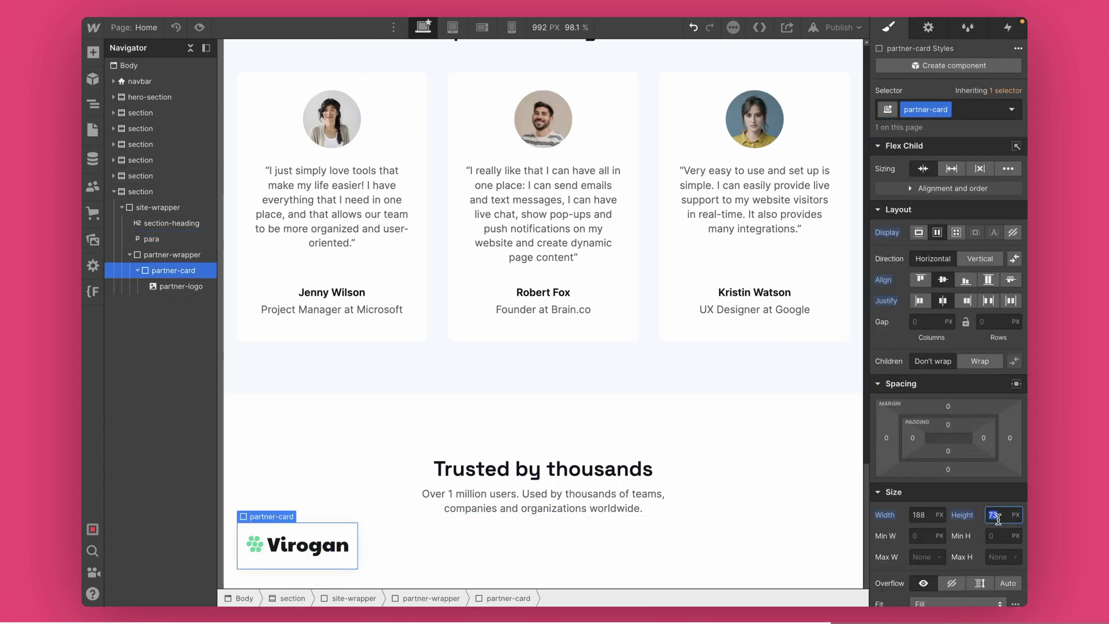
{"action": "key", "text": "Return"}
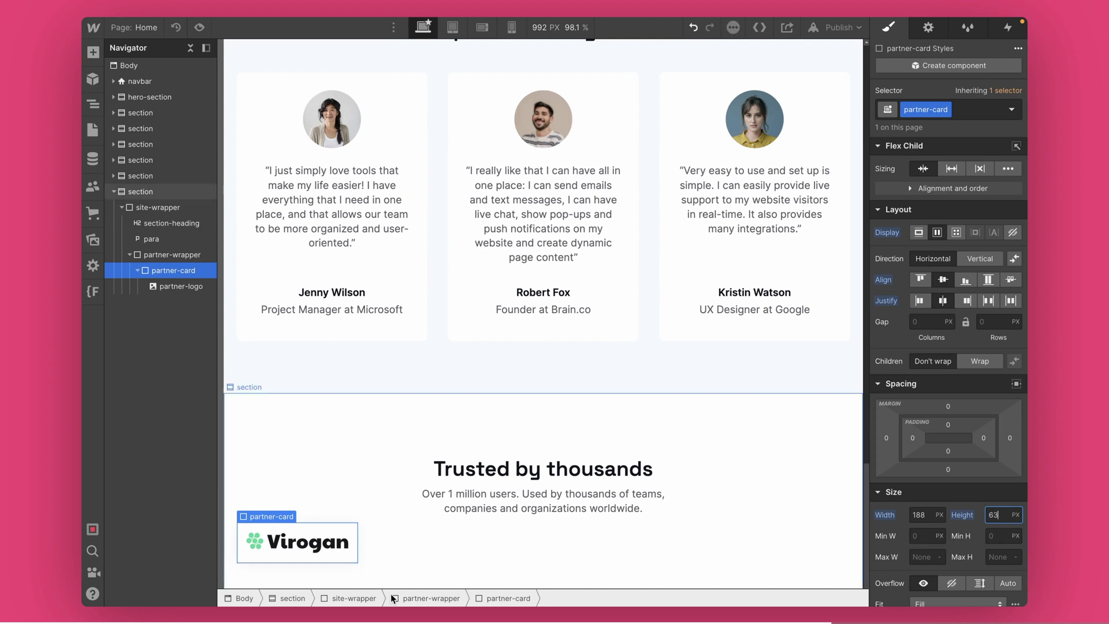
Duplicate the partner-card six times inside partner-wrapper
{"action": "left_click", "coordinate": [360, 521]}
{"action": "left_click", "coordinate": [354, 522]}
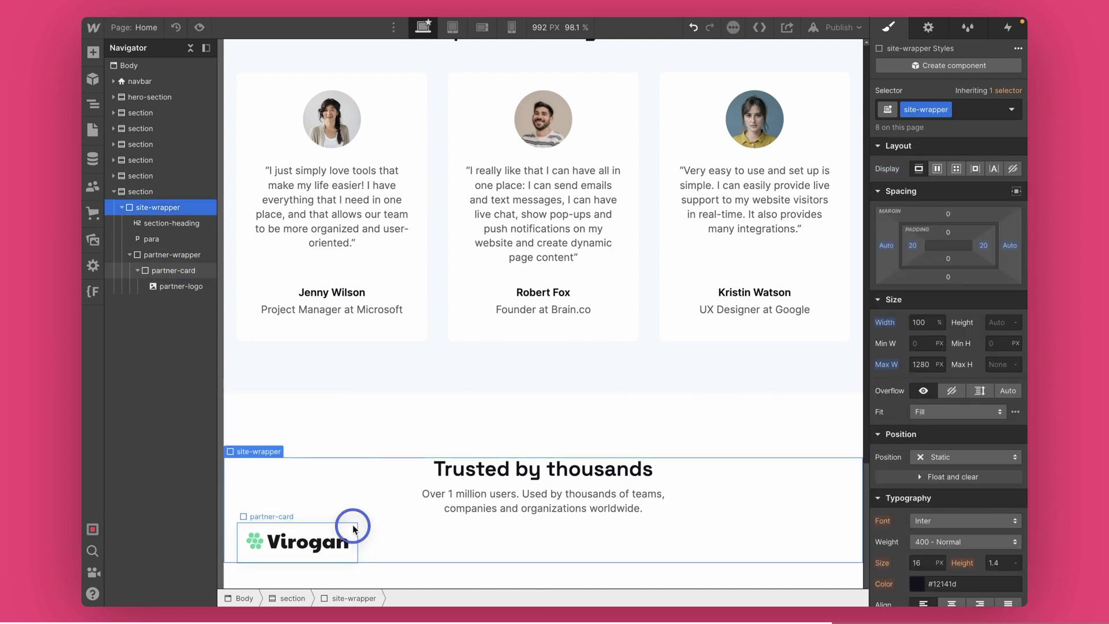
{"action": "key", "text": "ctrl+d"}
{"action": "key", "text": "ctrl+d"}
{"action": "key", "text": "ctrl+d"}
{"action": "key", "text": "ctrl+d"}
{"action": "key", "text": "ctrl+d"}
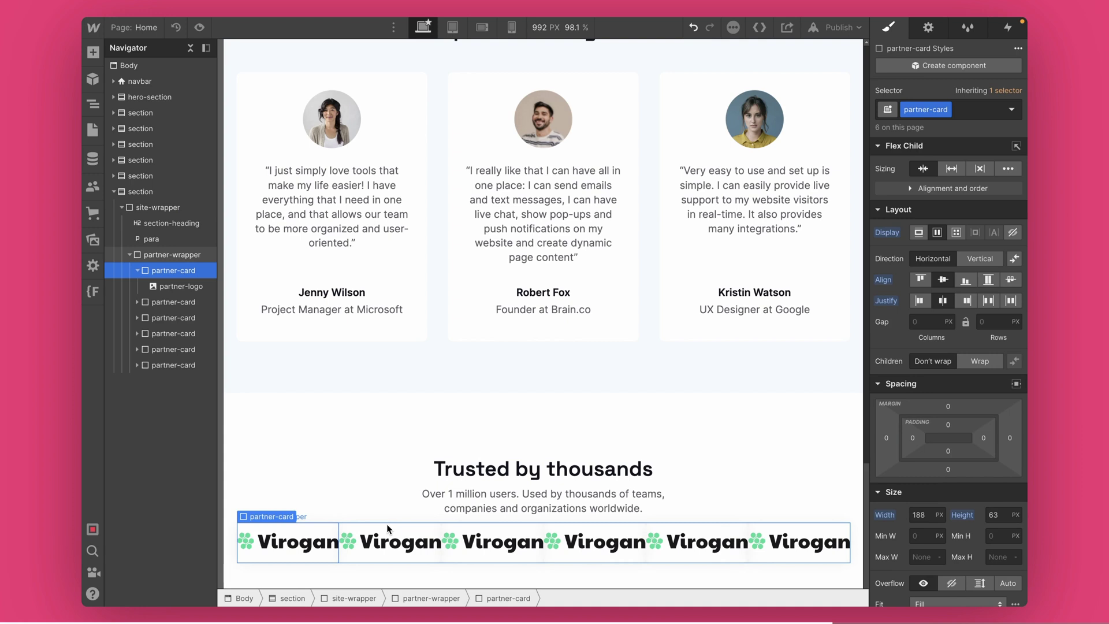
{"action": "key", "text": "ctrl+d"}
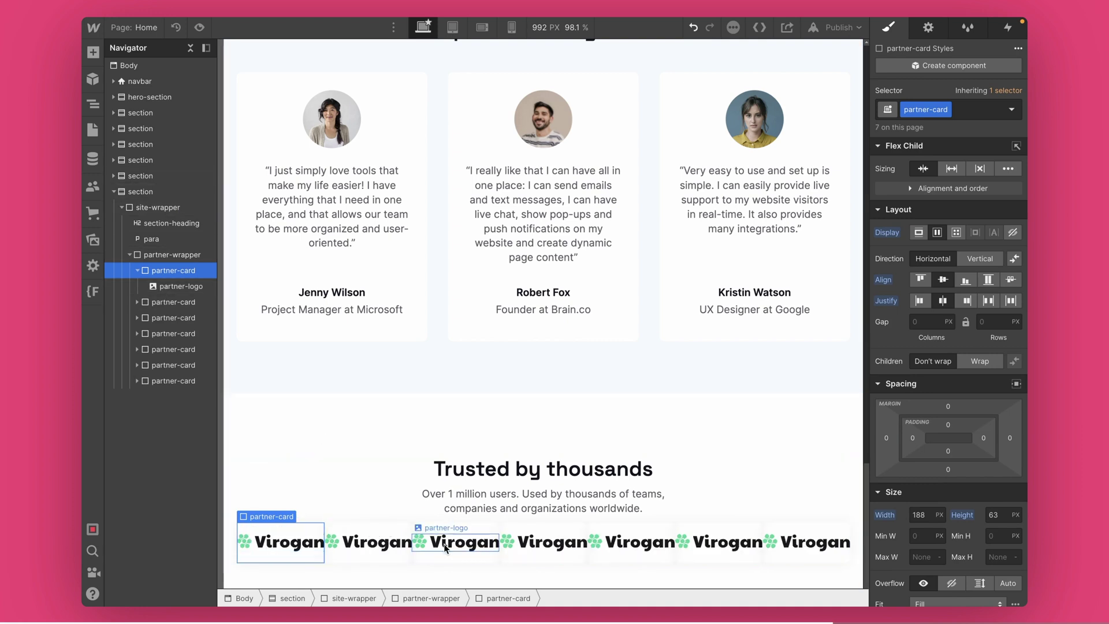
{"action": "key", "text": "ctrl+z"}
{"action": "key", "text": "ctrl+z"}
{"action": "key", "text": "ctrl+z"}
{"action": "key", "text": "ctrl+shift+z"}
{"action": "key", "text": "ctrl+shift+z"}
{"action": "key", "text": "ctrl+shift+z"}
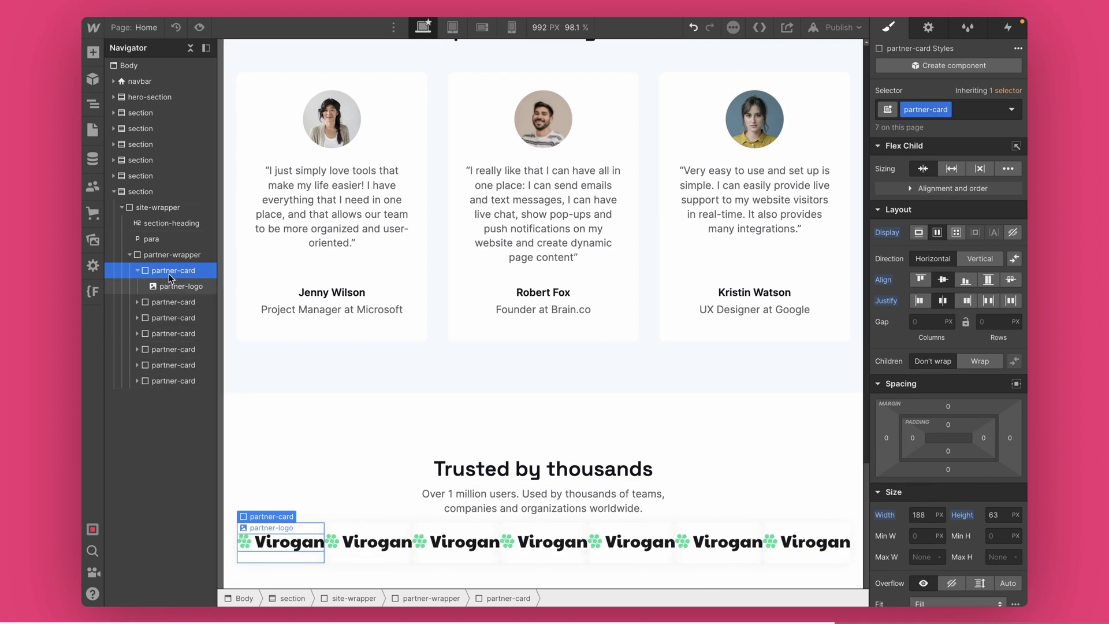
Set the flex children of partner-wrapper to wrap onto multiple rows
{"action": "left_click", "coordinate": [165, 254]}
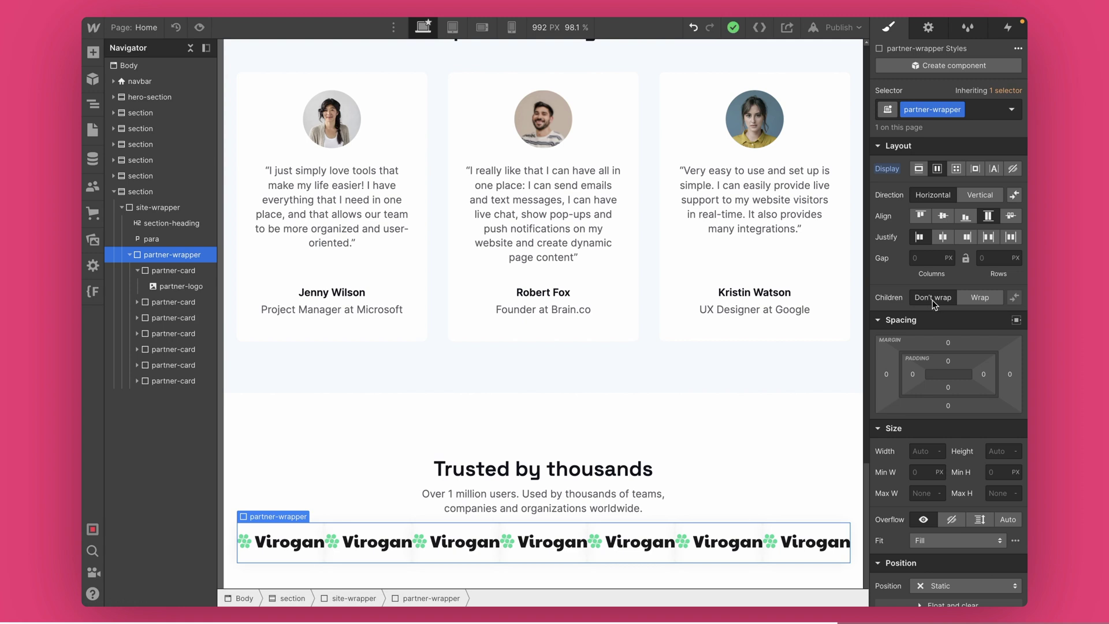
{"action": "left_click", "coordinate": [973, 297]}
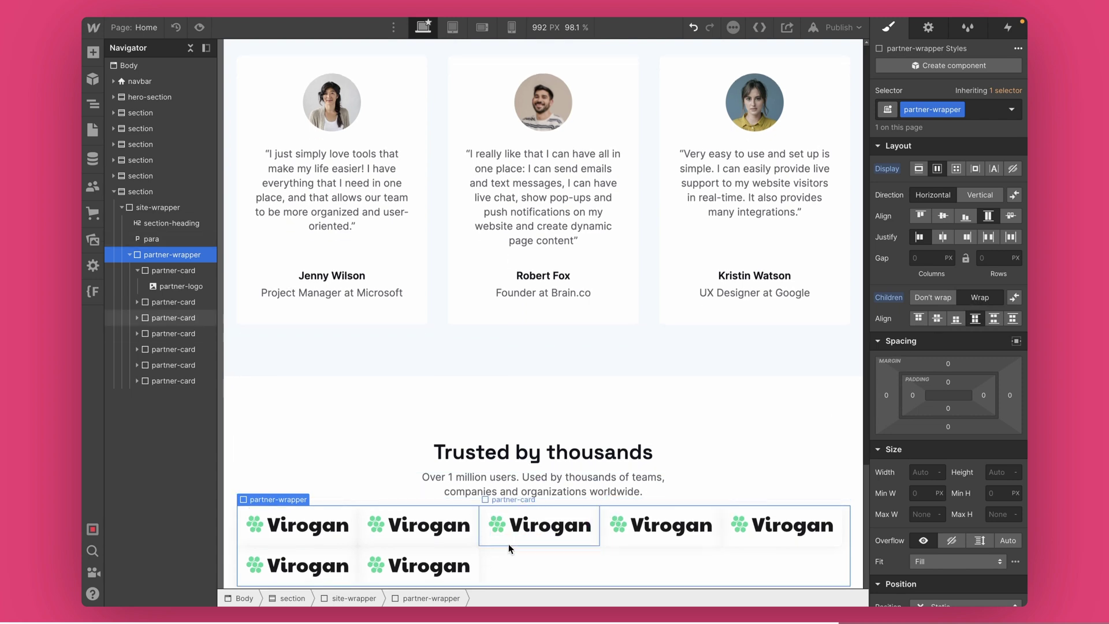
{"action": "scroll", "coordinate": [505, 544], "scroll_direction": "down", "scroll_amount": 1}
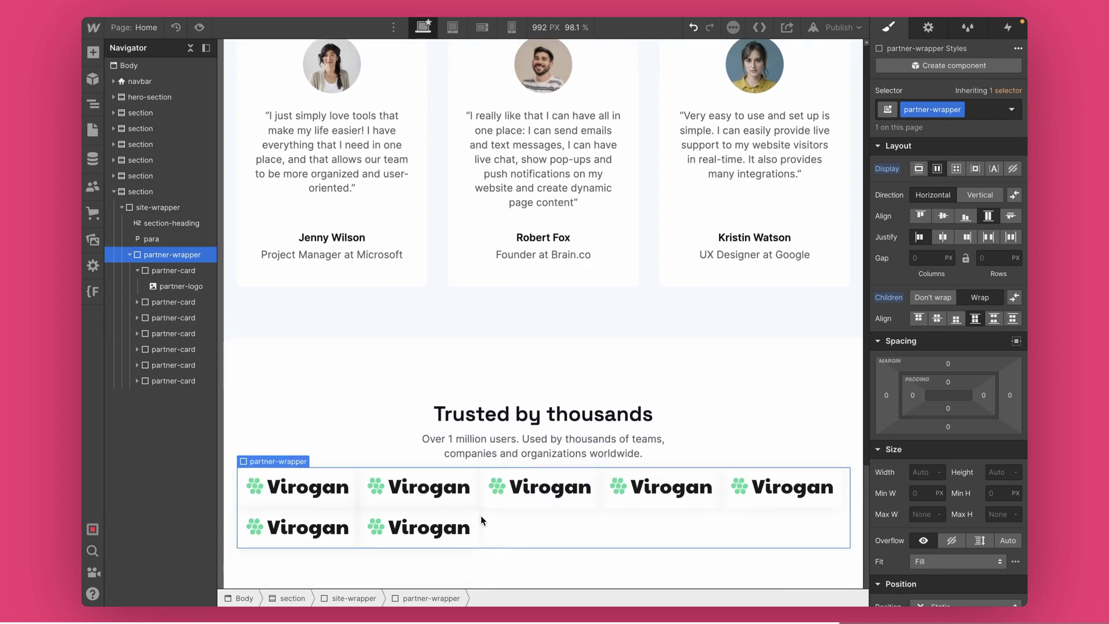
Set partner-wrapper's column and row gaps to 20 px and justify its cards to the center
{"action": "left_click", "coordinate": [925, 259]}
{"action": "key", "text": "Return"}
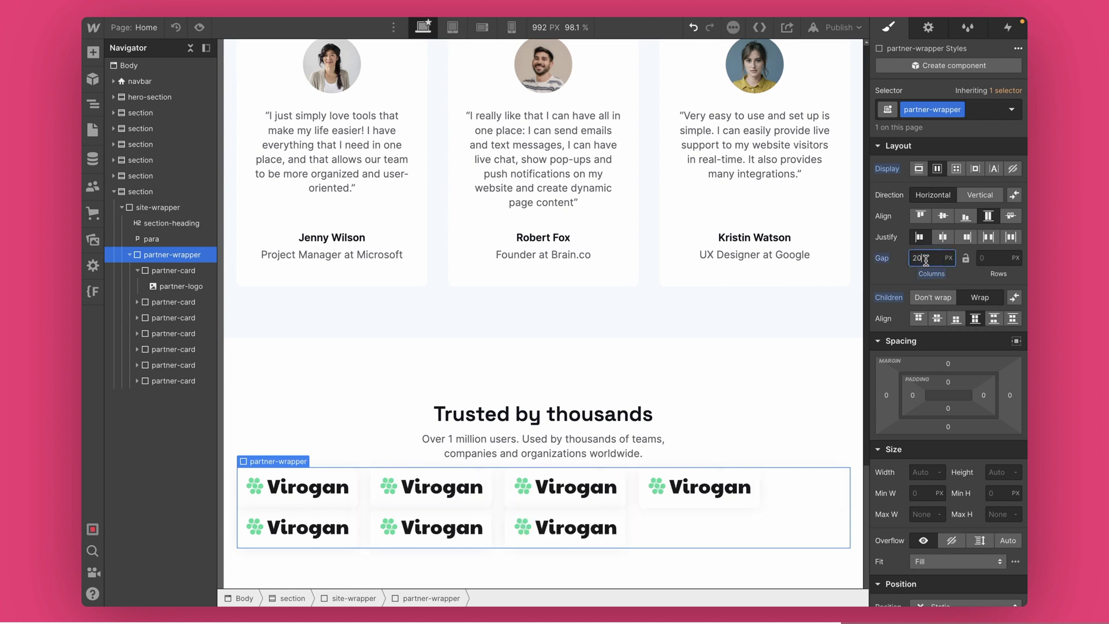
{"action": "left_click", "coordinate": [993, 257]}
{"action": "type", "text": "20"}
{"action": "key", "text": "Return"}
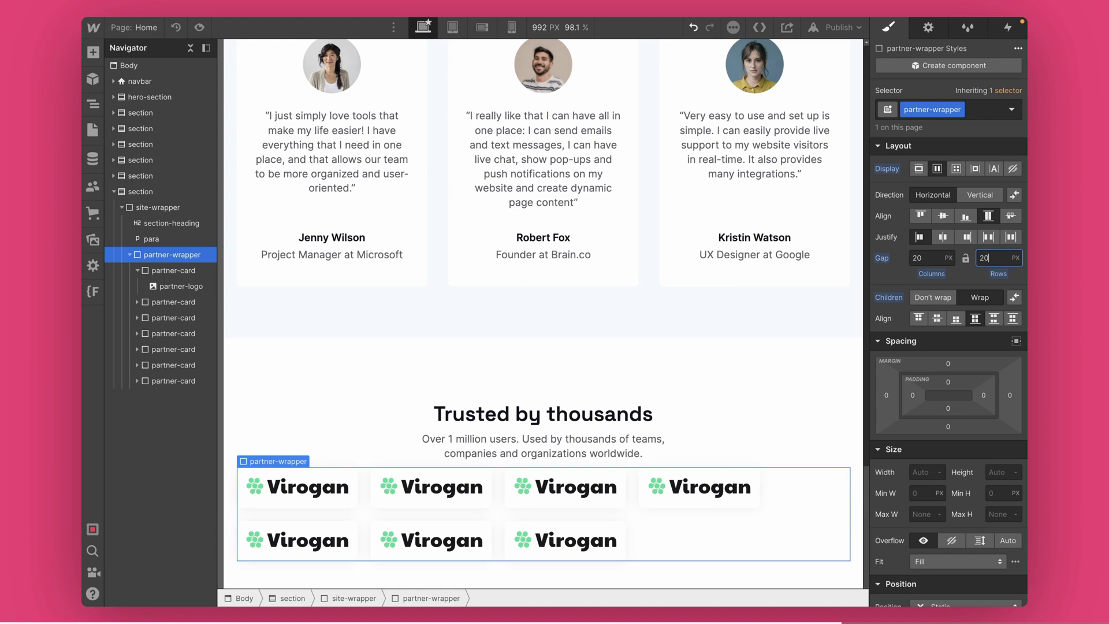
{"action": "left_click", "coordinate": [685, 524]}
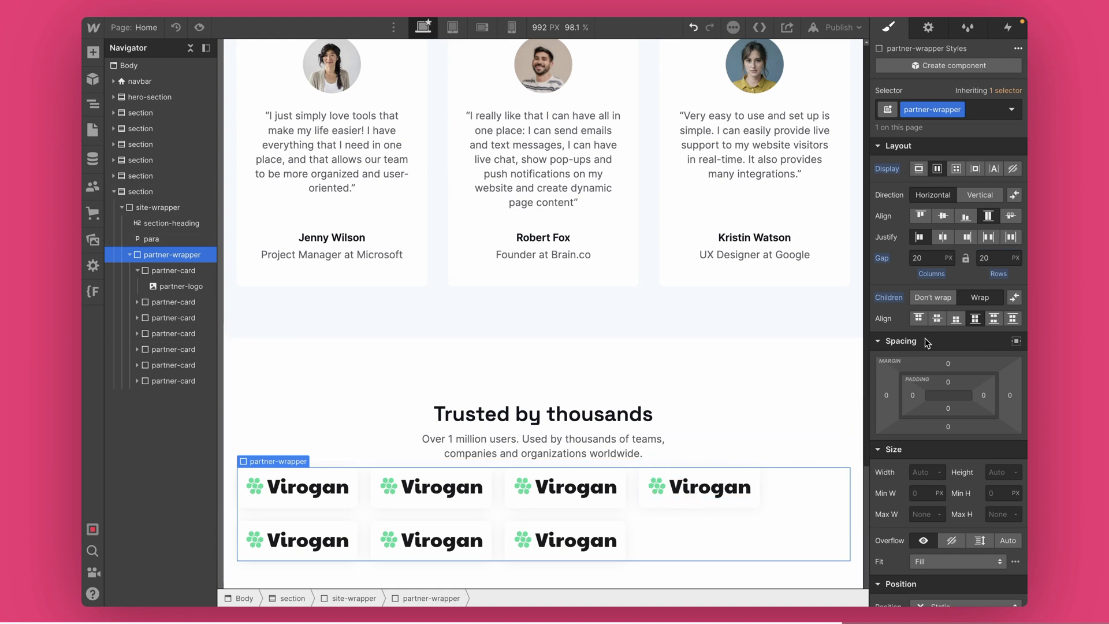
{"action": "left_click", "coordinate": [942, 237]}
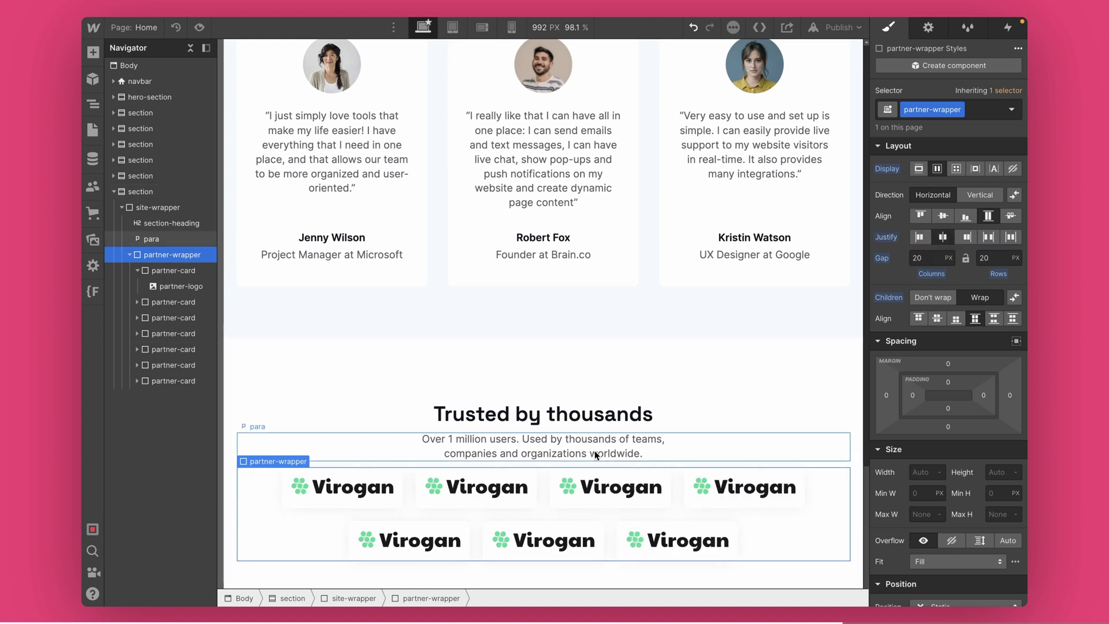
Check the partner logos in the Figma design and replace the second partner-card's logo with square-stone.svg in Webflow
{"action": "key", "text": "ctrl+Right"}
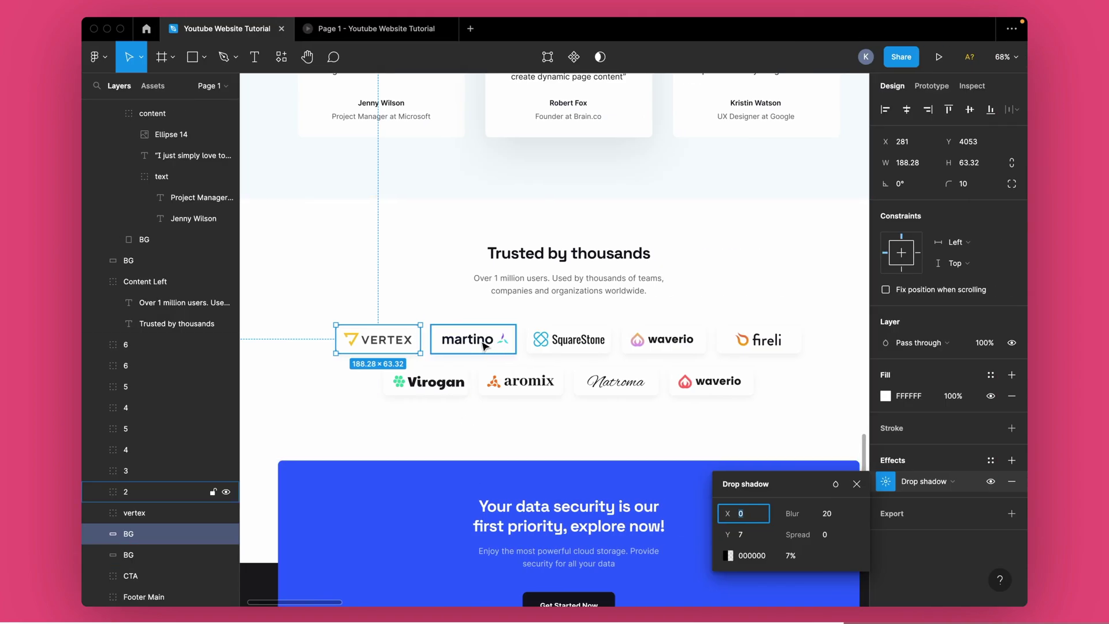
{"action": "key", "text": "ctrl+Left"}
{"action": "double_click", "coordinate": [456, 488]}
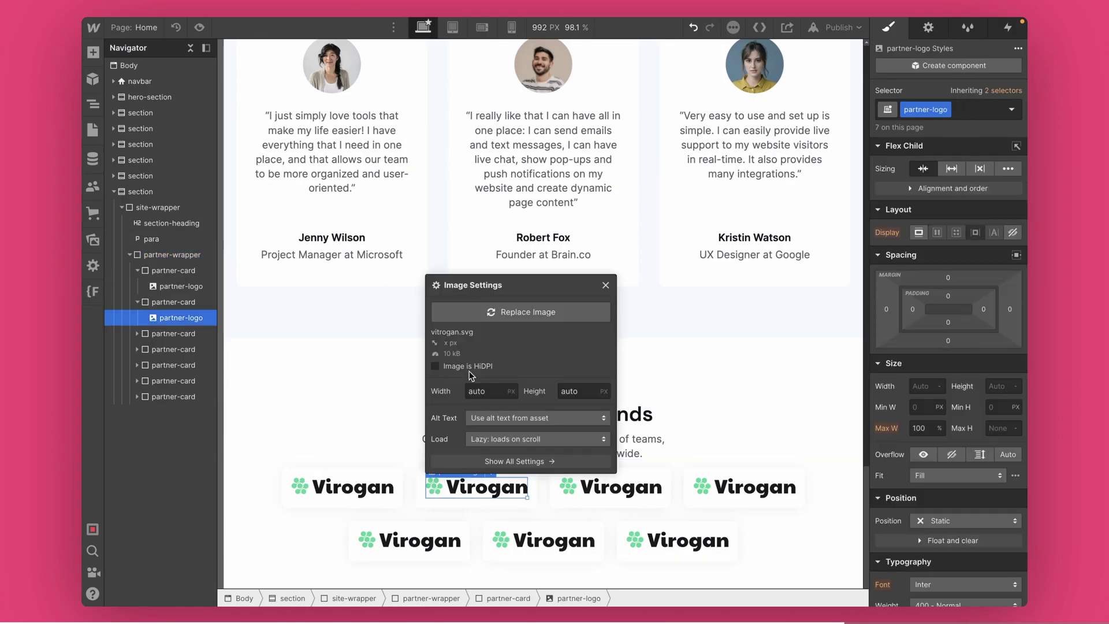
{"action": "left_click", "coordinate": [520, 312]}
{"action": "left_click", "coordinate": [147, 153]}
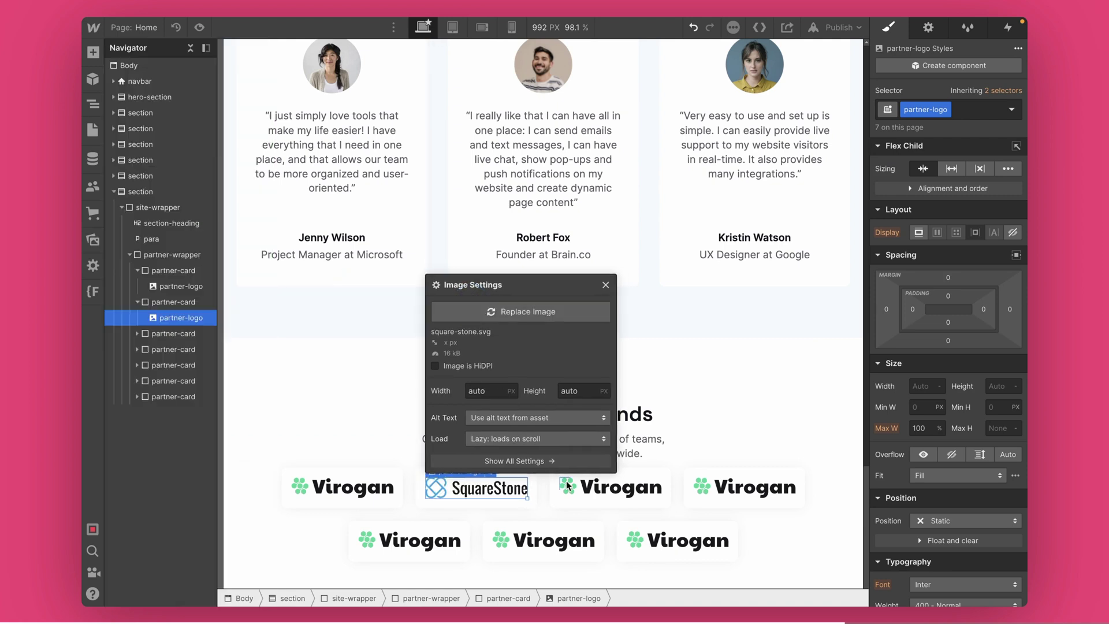
Replace the third partner-card's logo with waverio.svg and the fourth one's with vertex.svg
{"action": "double_click", "coordinate": [607, 487]}
{"action": "left_click", "coordinate": [659, 312]}
{"action": "left_click", "coordinate": [188, 242]}
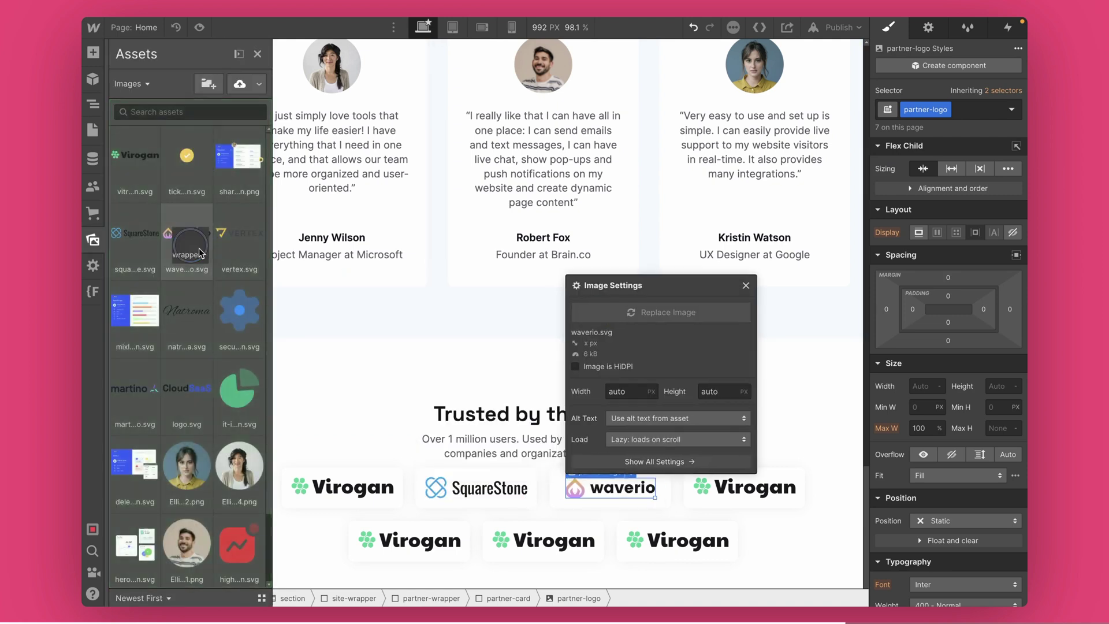
{"action": "double_click", "coordinate": [744, 487]}
{"action": "left_click", "coordinate": [750, 312]}
{"action": "left_click", "coordinate": [240, 245]}
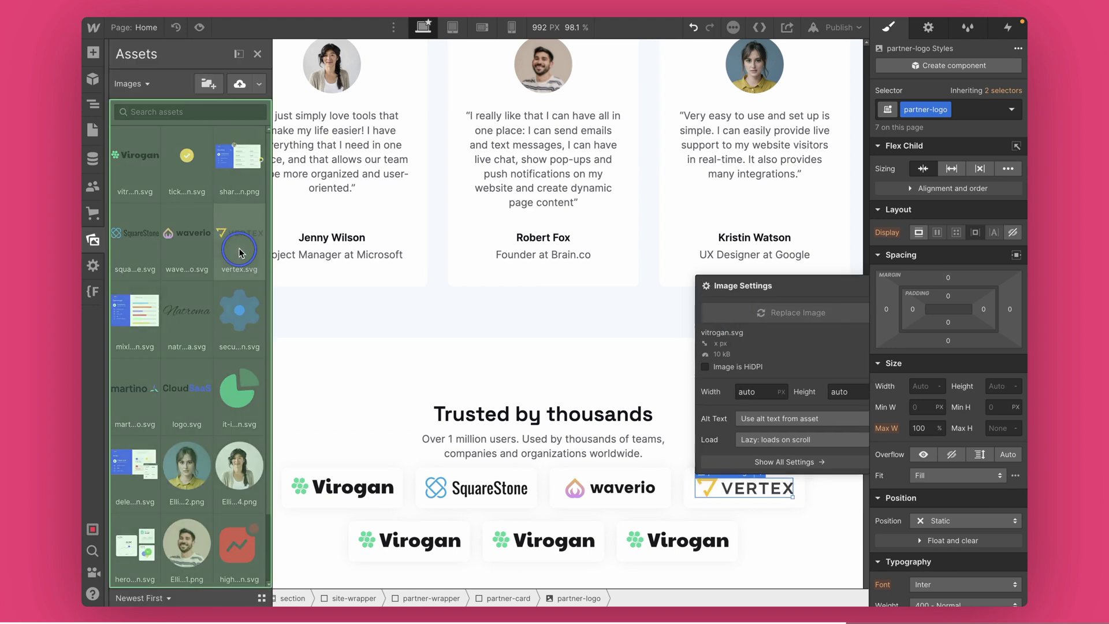
Replace the fifth partner-card's logo with natroma.svg and the sixth one's with the martino SVG
{"action": "double_click", "coordinate": [409, 540]}
{"action": "left_click", "coordinate": [420, 365]}
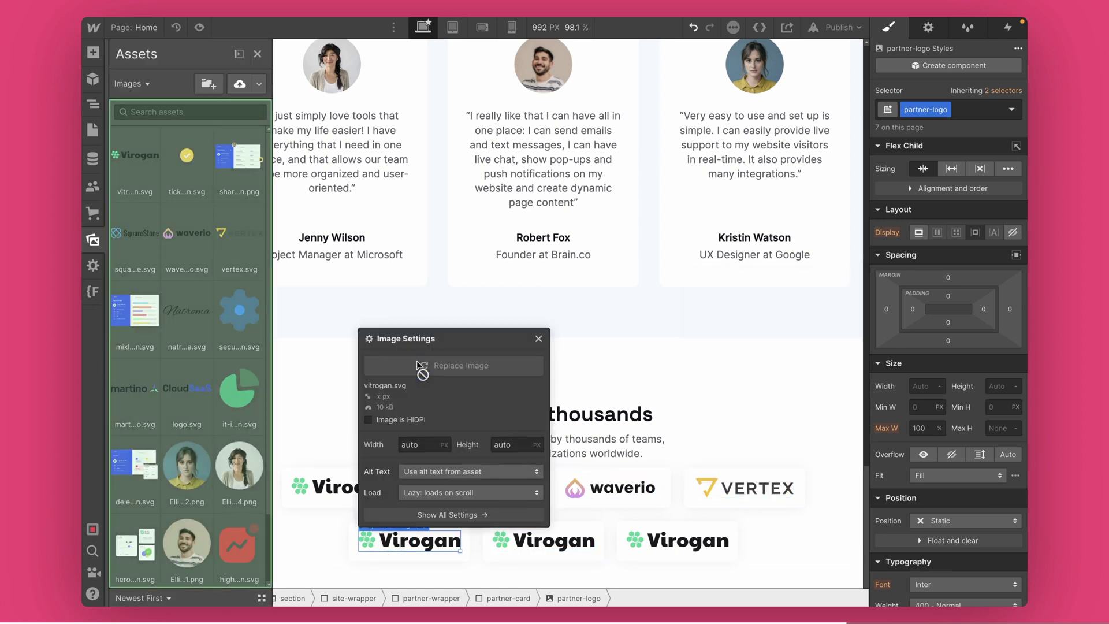
{"action": "left_click", "coordinate": [187, 311]}
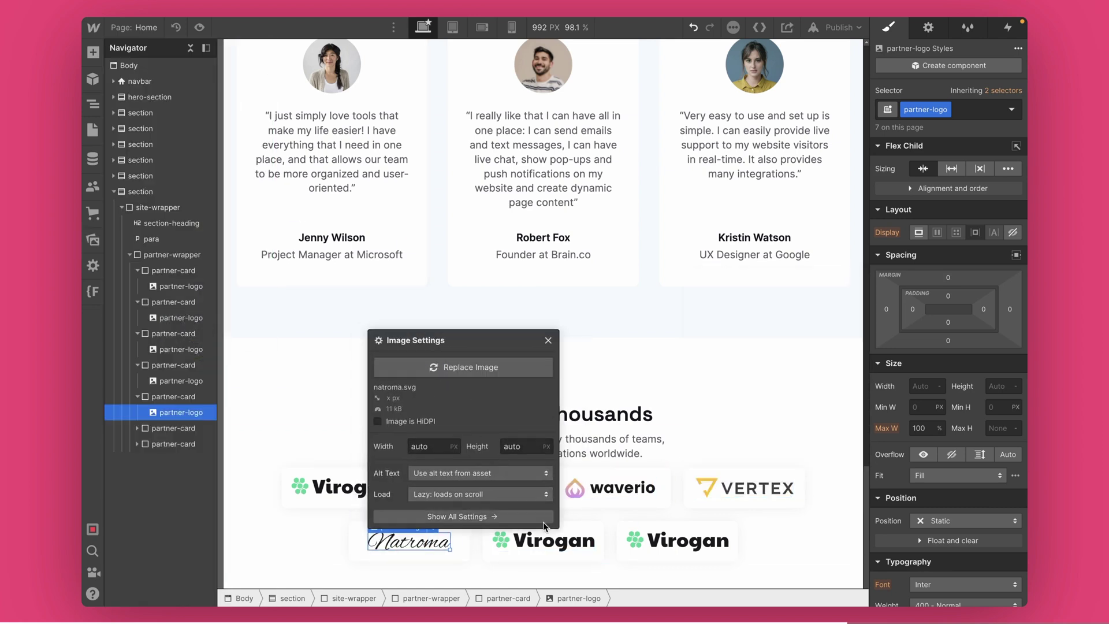
{"action": "double_click", "coordinate": [542, 539]}
{"action": "left_click", "coordinate": [532, 373]}
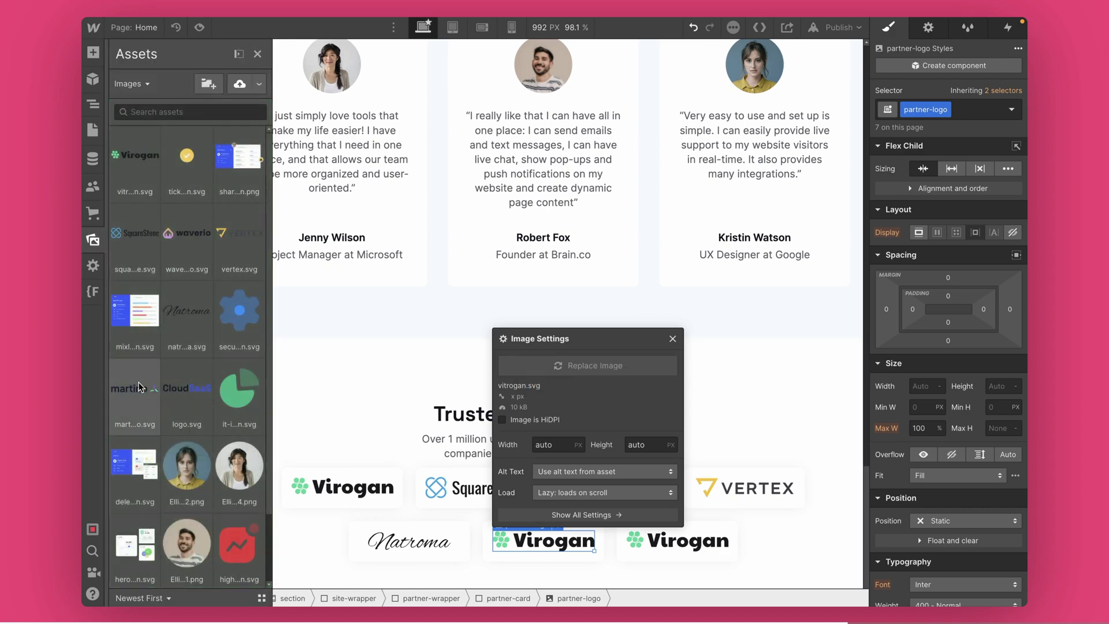
{"action": "left_click", "coordinate": [134, 388]}
Replace the seventh partner-card's logo with fireli.svg
{"action": "left_click", "coordinate": [678, 549]}
{"action": "double_click", "coordinate": [679, 549]}
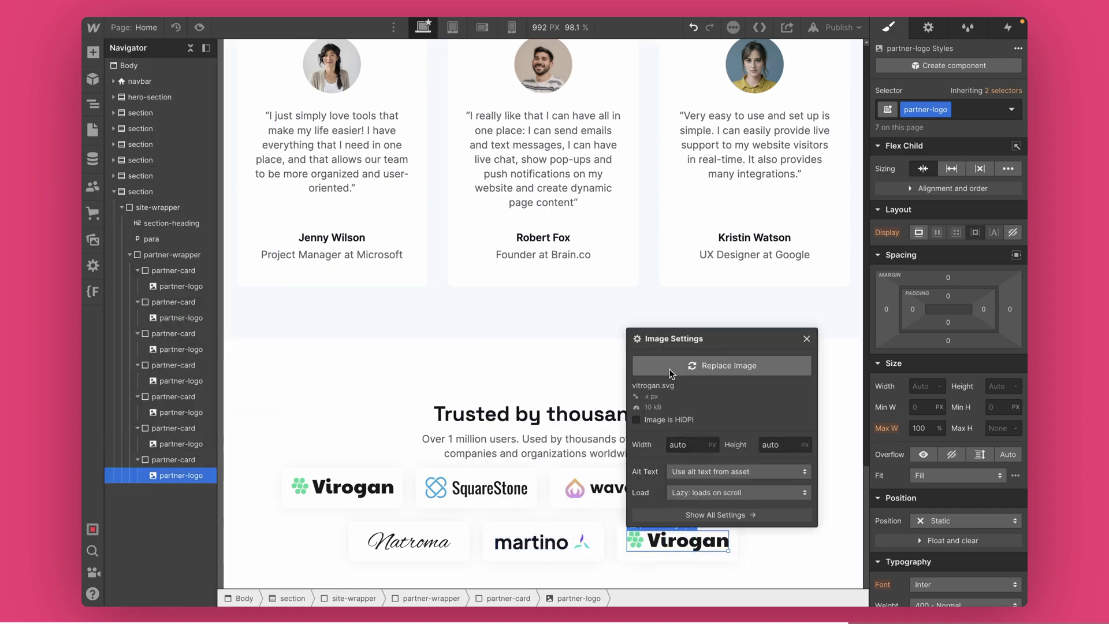
{"action": "left_click", "coordinate": [719, 368]}
{"action": "left_click", "coordinate": [186, 539]}
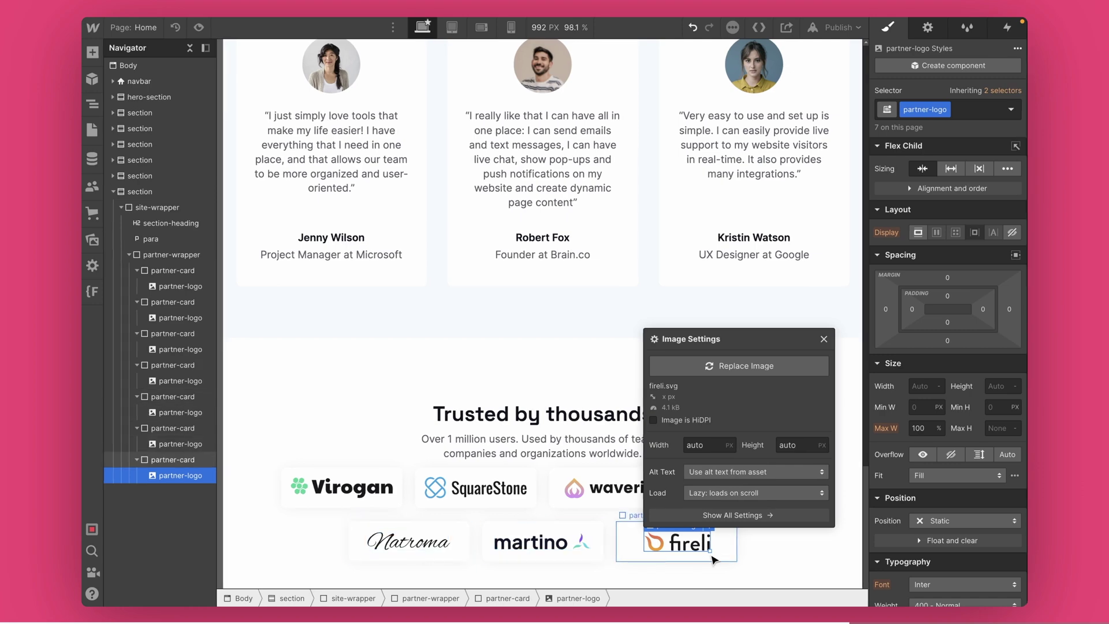
Duplicate the fireli partner-card and replace the copy's logo with aromix.svg
{"action": "key", "text": "ctrl+Right"}
{"action": "key", "text": "ctrl+Left"}
{"action": "left_click", "coordinate": [623, 546]}
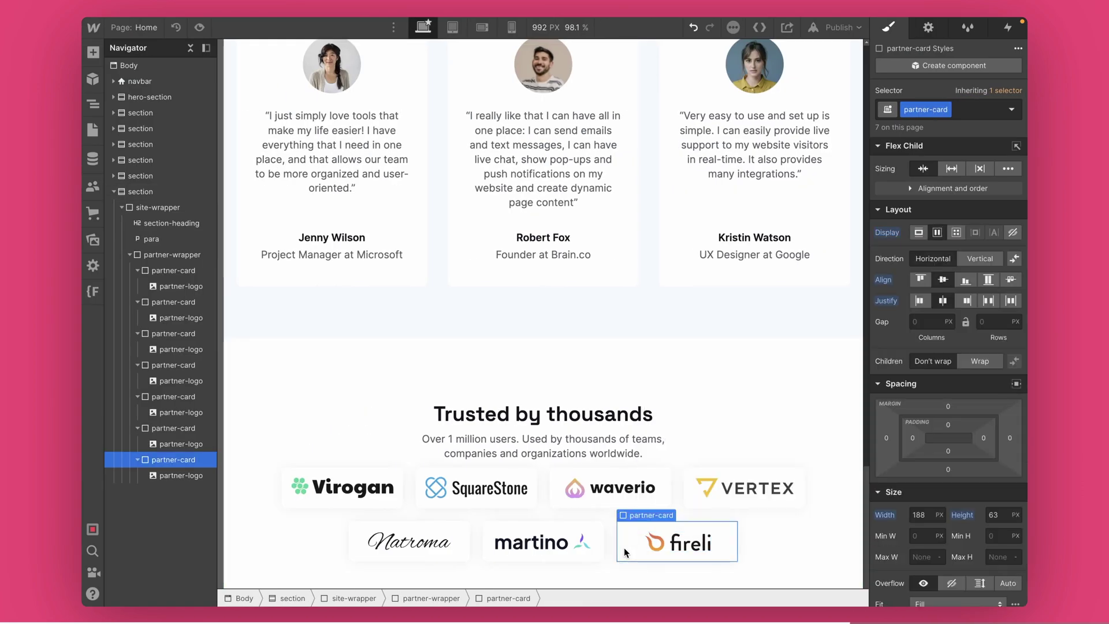
{"action": "key", "text": "ctrl+d"}
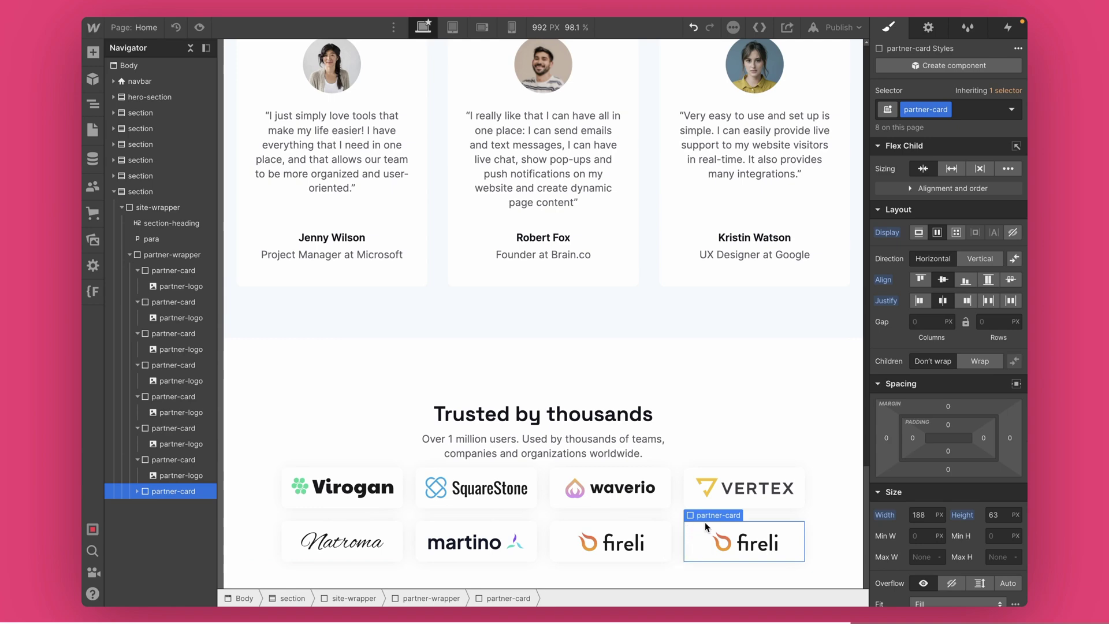
{"action": "left_click", "coordinate": [742, 543]}
{"action": "double_click", "coordinate": [742, 543]}
{"action": "left_click", "coordinate": [664, 368]}
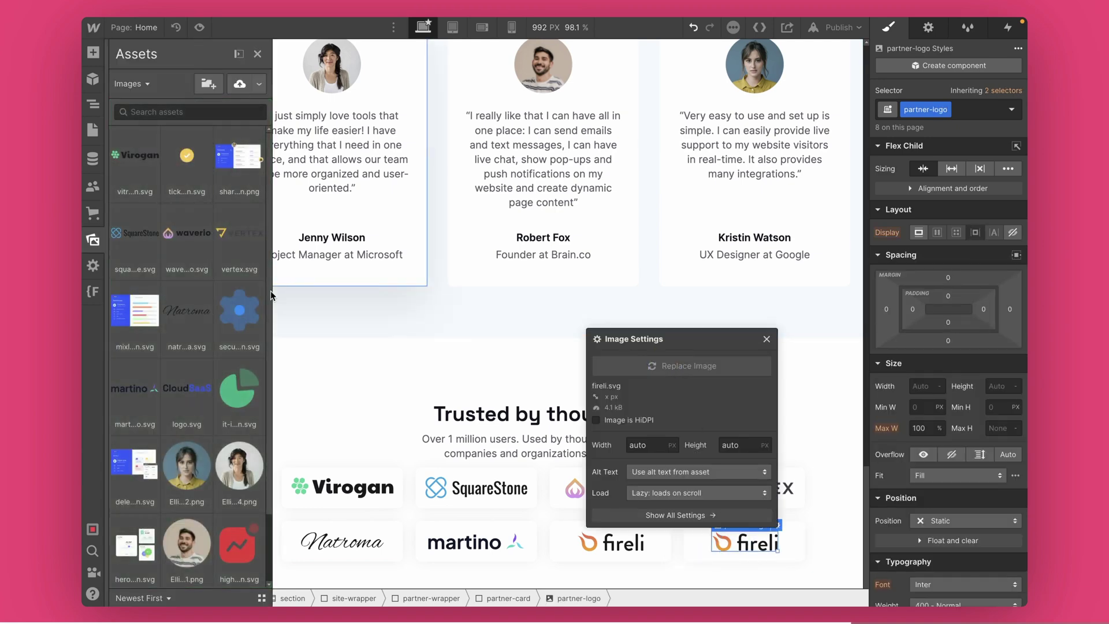
{"action": "scroll", "coordinate": [174, 509], "scroll_direction": "down", "scroll_amount": 2}
{"action": "left_click", "coordinate": [149, 553]}
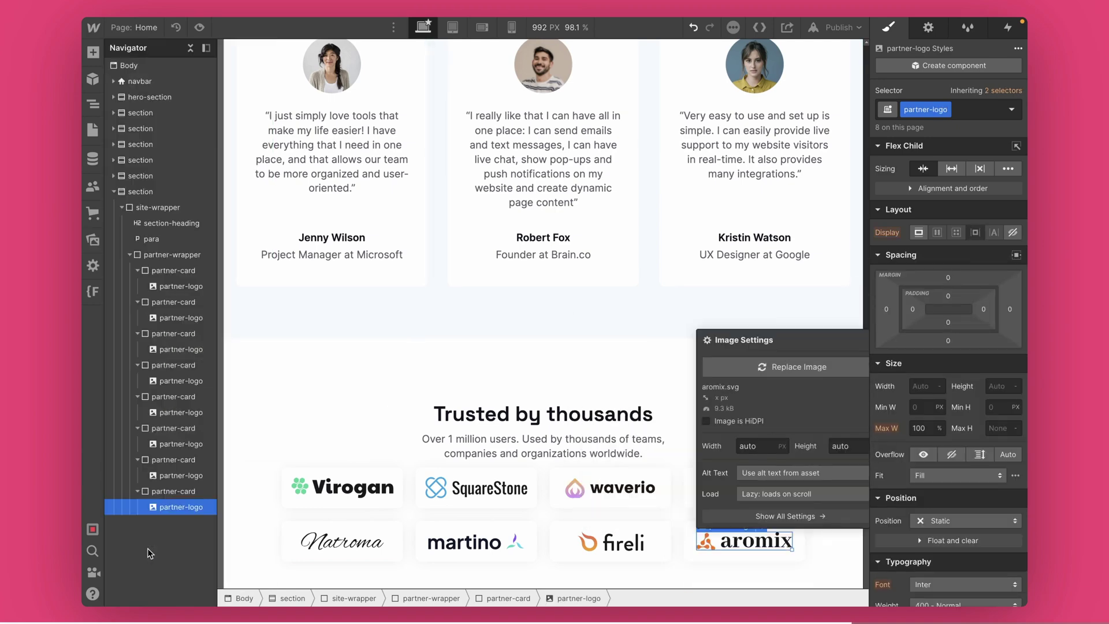
Preview the page to check how the partner cards are arranged in rows
{"action": "left_click", "coordinate": [199, 27]}
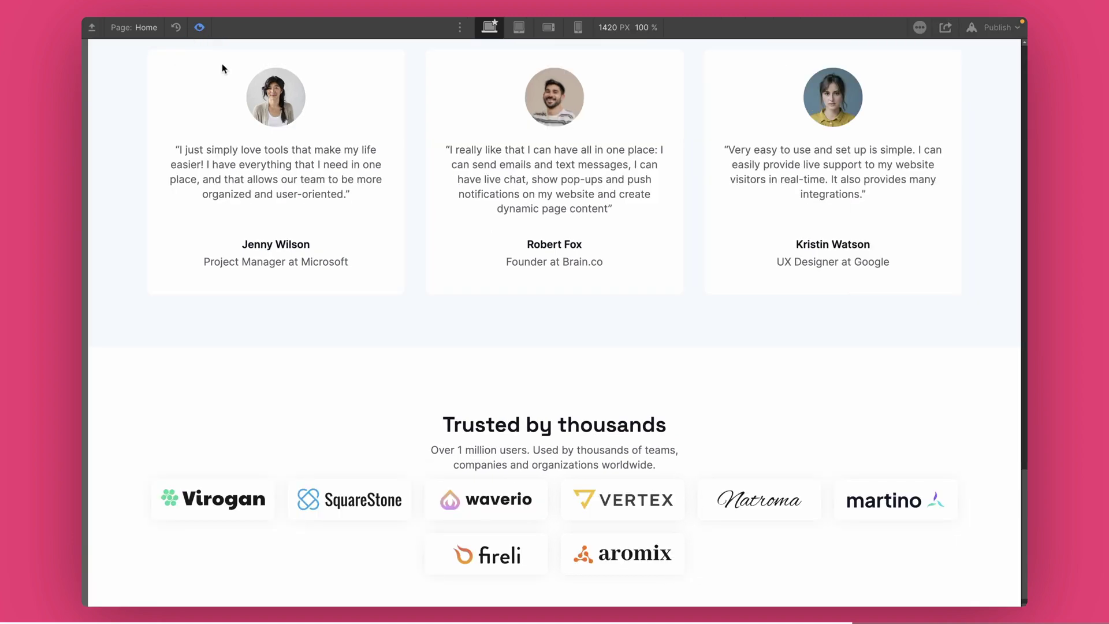
{"action": "scroll", "coordinate": [316, 354], "scroll_direction": "down", "scroll_amount": 1}
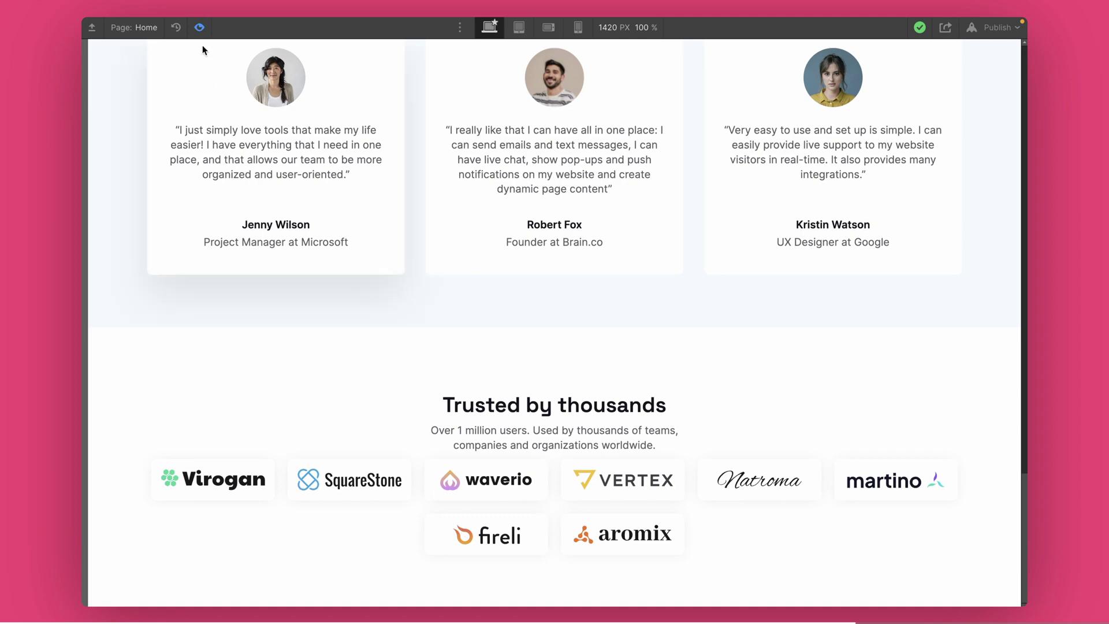
{"action": "left_click", "coordinate": [199, 28]}
Set partner-wrapper's maximum width to 80%, center it with auto side margins, and preview the page
{"action": "left_click", "coordinate": [539, 506]}
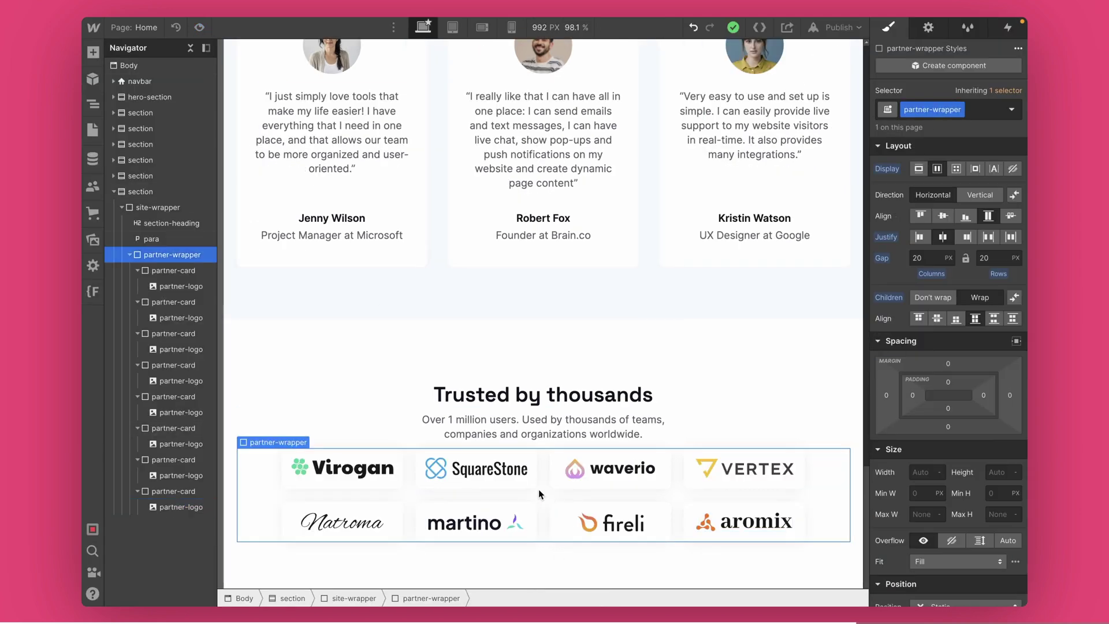
{"action": "left_click", "coordinate": [916, 514]}
{"action": "type", "text": "80%"}
{"action": "scroll", "coordinate": [912, 427], "scroll_direction": "down", "scroll_amount": 2}
{"action": "scroll", "coordinate": [1013, 279], "scroll_direction": "down", "scroll_amount": 3}
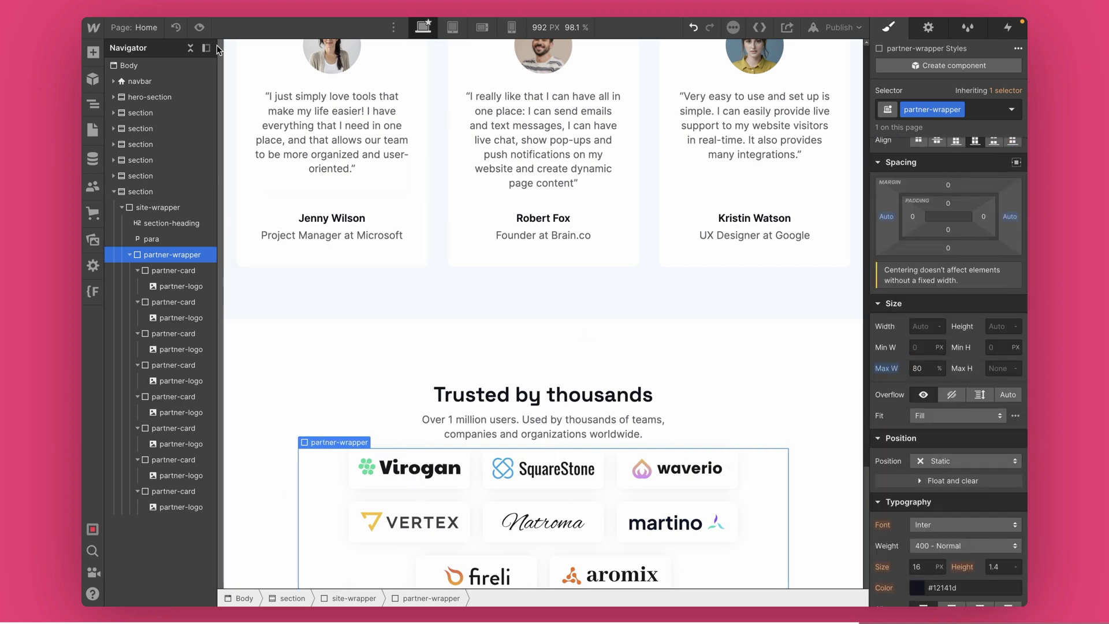
{"action": "left_click", "coordinate": [199, 27]}
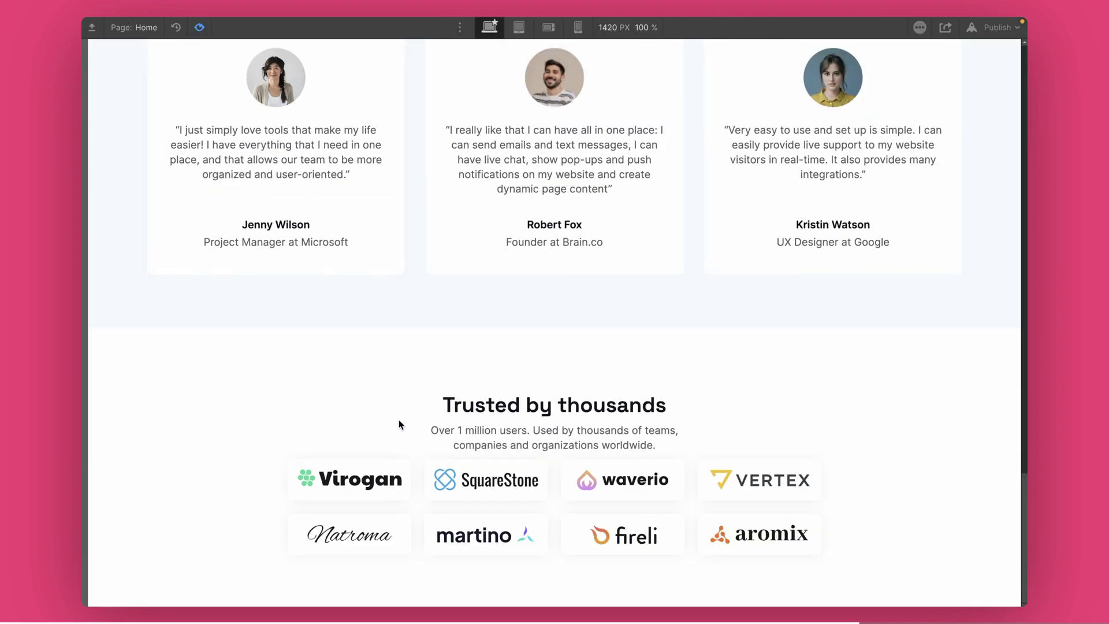
{"action": "left_click", "coordinate": [199, 27]}
Set partner-wrapper's maximum width to 85% and preview the card rows
{"action": "left_click", "coordinate": [925, 548]}
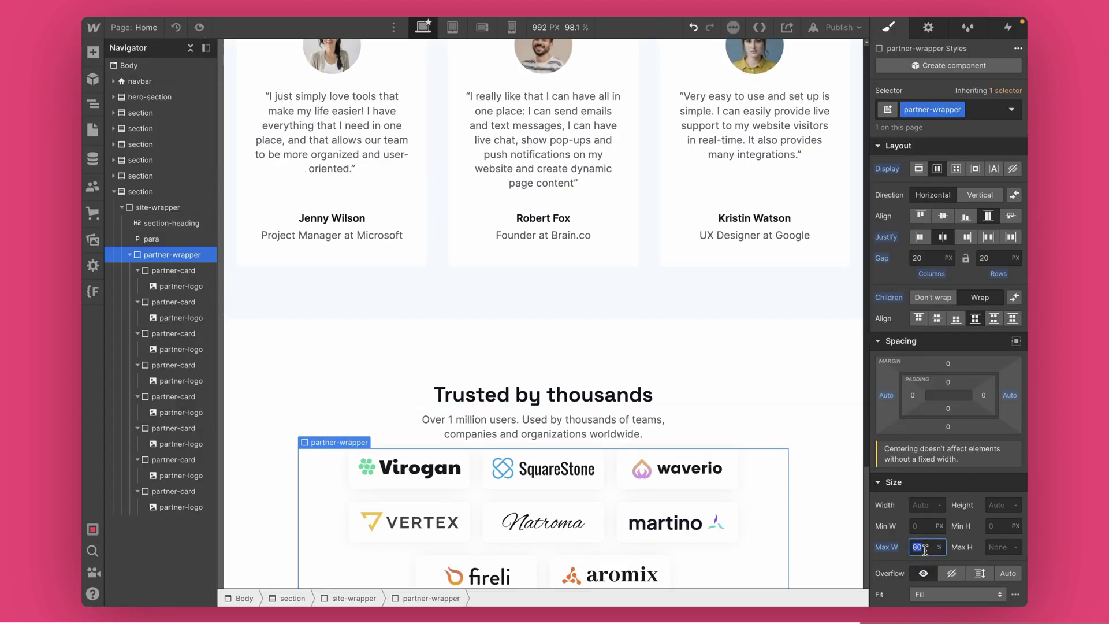
{"action": "left_click", "coordinate": [199, 27]}
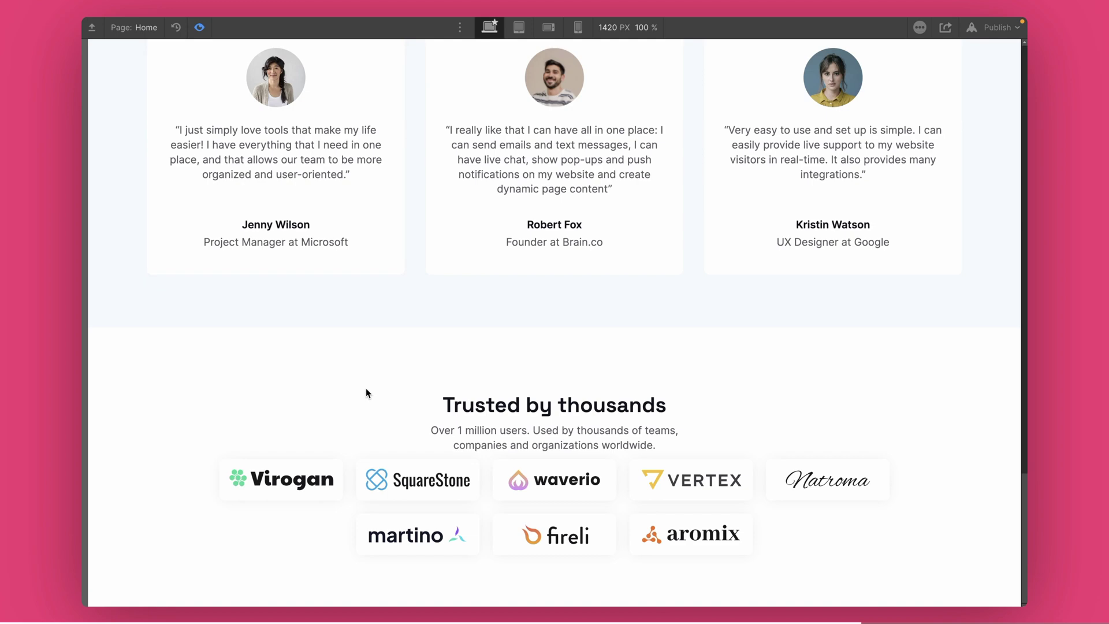
{"action": "left_click", "coordinate": [199, 27]}
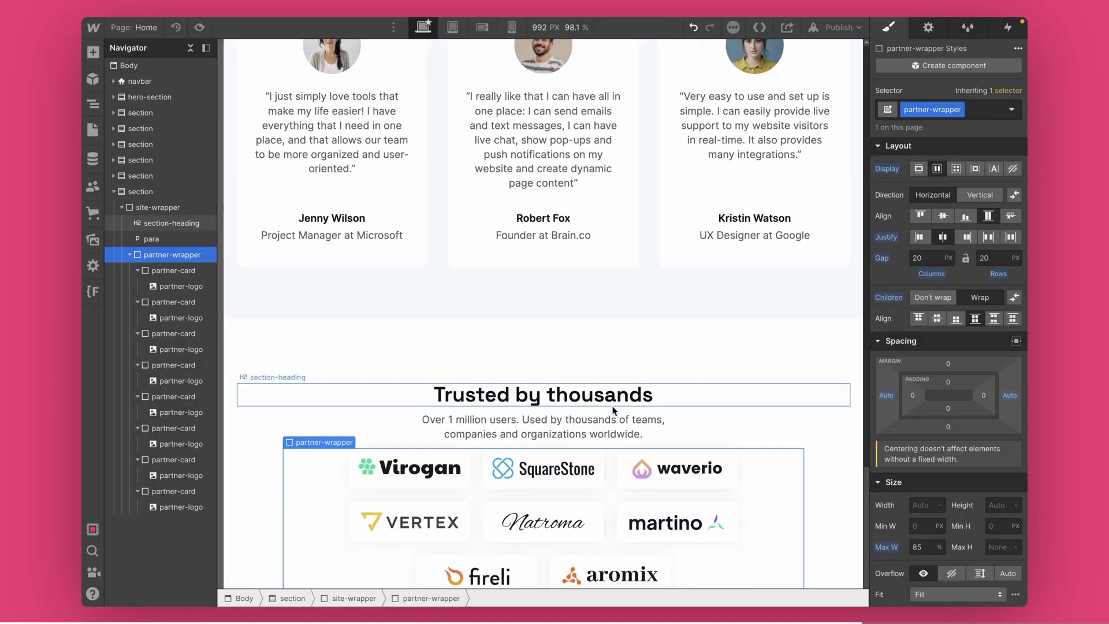
Give partner-wrapper a top margin of 40 px
{"action": "left_click_drag", "start_coordinate": [947, 363], "coordinate": [952, 333]}
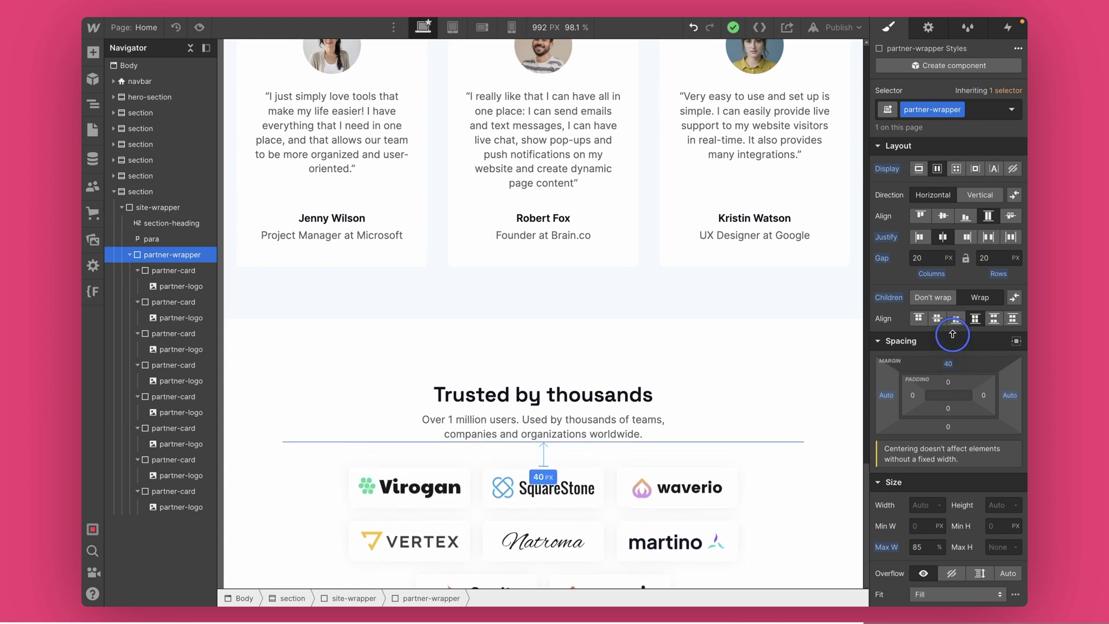
{"action": "scroll", "coordinate": [689, 410], "scroll_direction": "down", "scroll_amount": 2}
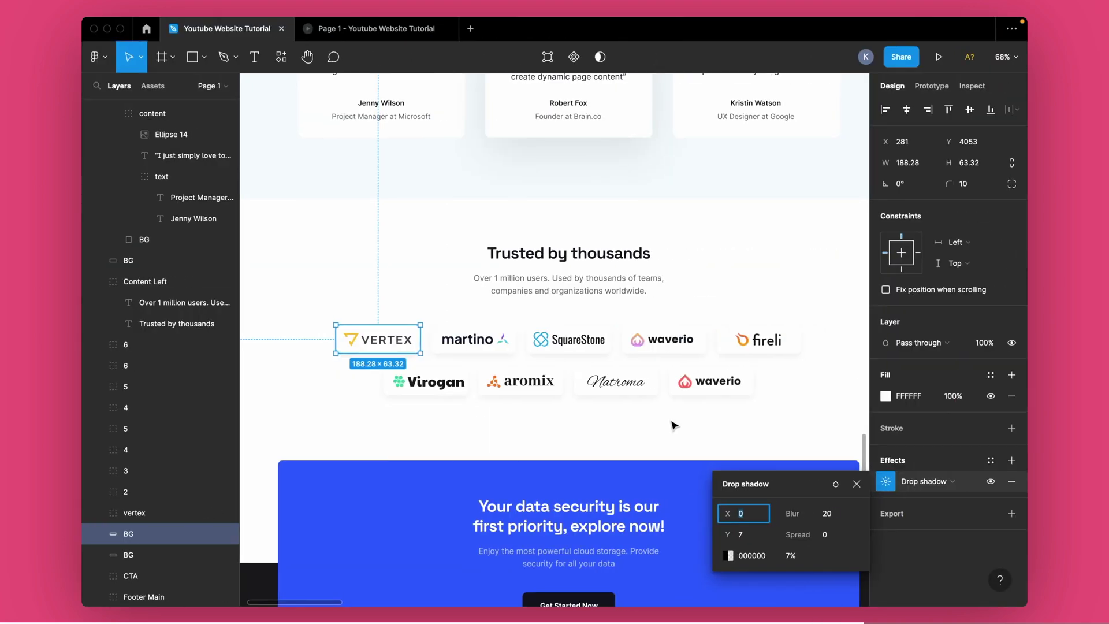
Switch to the Figma design and examine the "Trusted by thousands" section's background block and the blue call-to-action beneath it
{"action": "scroll", "coordinate": [542, 434], "scroll_direction": "down", "scroll_amount": 2}
{"action": "scroll", "coordinate": [543, 428], "scroll_direction": "down", "scroll_amount": 3}
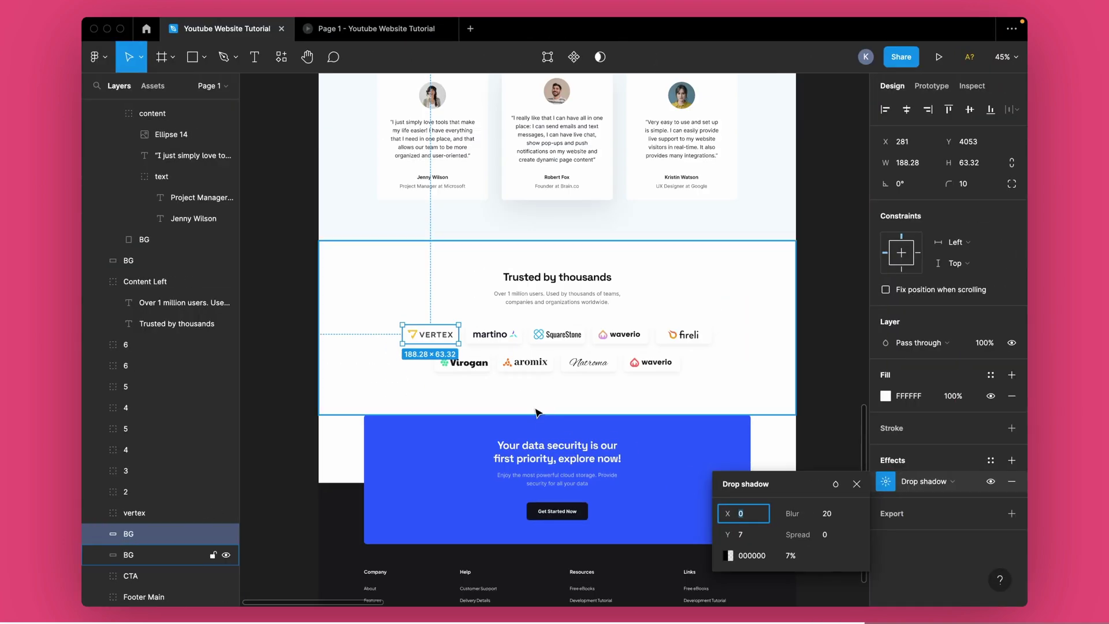
{"action": "left_click", "coordinate": [551, 400]}
{"action": "scroll", "coordinate": [549, 406], "scroll_direction": "down", "scroll_amount": 2}
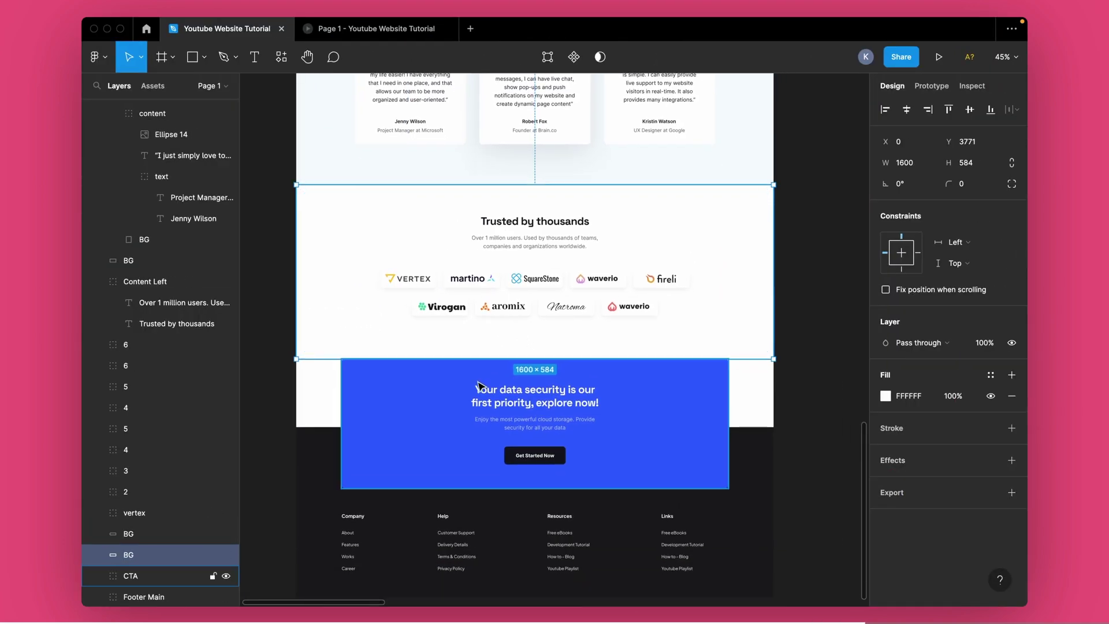
{"action": "scroll", "coordinate": [479, 480], "scroll_direction": "down", "scroll_amount": 2}
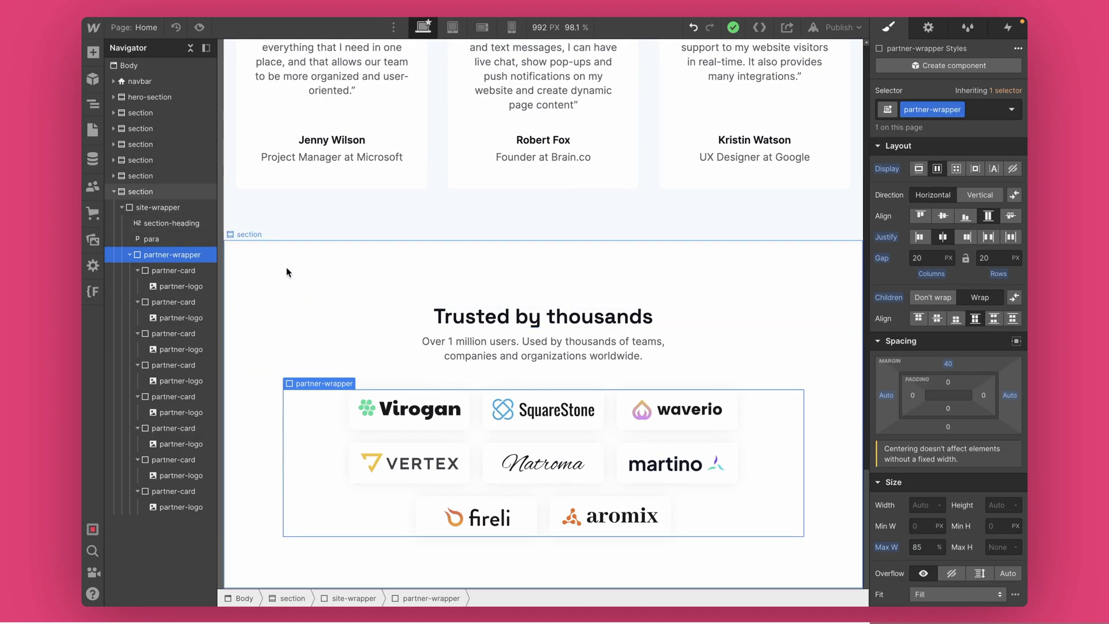
Add a div block at the end of the "Trusted by thousands" section and give it the class site-wrapper
{"action": "left_click", "coordinate": [281, 271]}
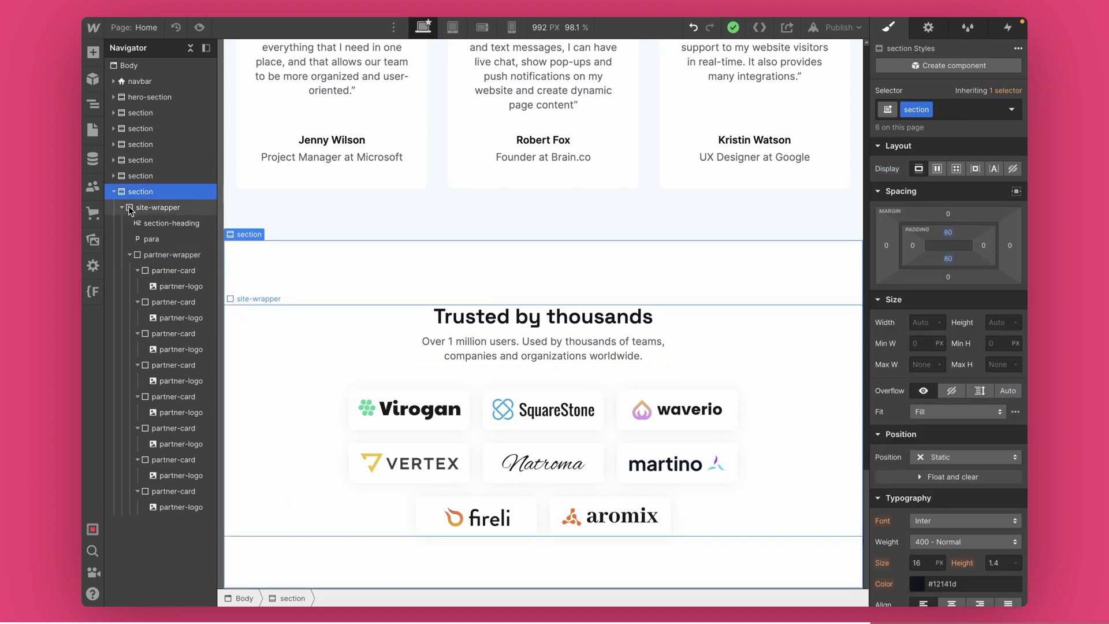
{"action": "left_click", "coordinate": [121, 208]}
{"action": "key", "text": "super+e"}
{"action": "type", "text": "d"}
{"action": "left_click", "coordinate": [446, 147]}
{"action": "left_click", "coordinate": [949, 109]}
{"action": "type", "text": "site"}
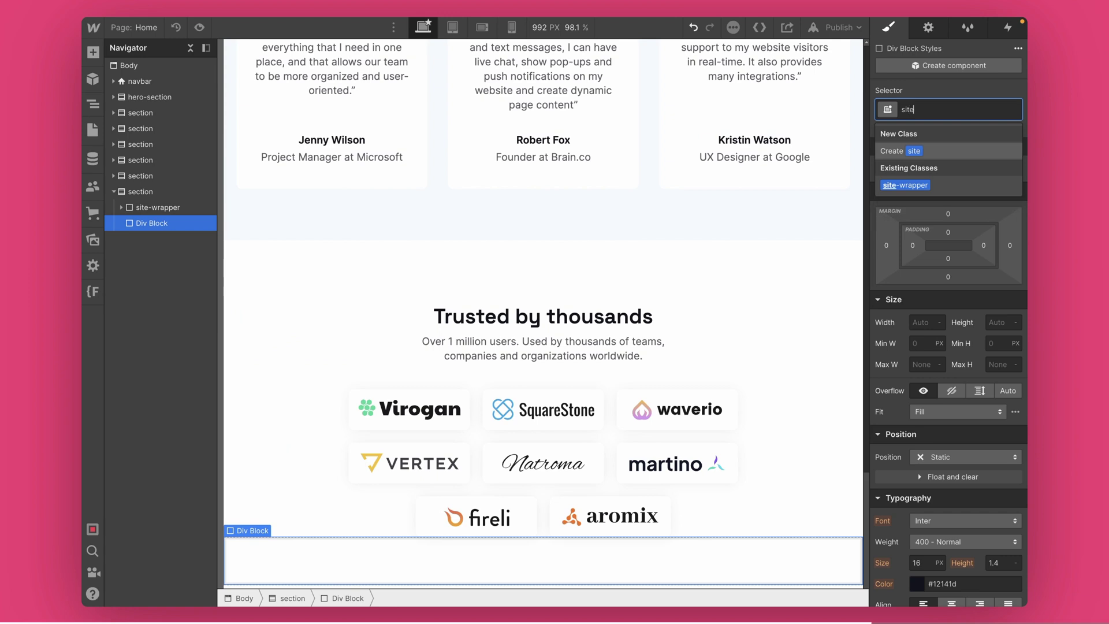
{"action": "key", "text": "Return"}
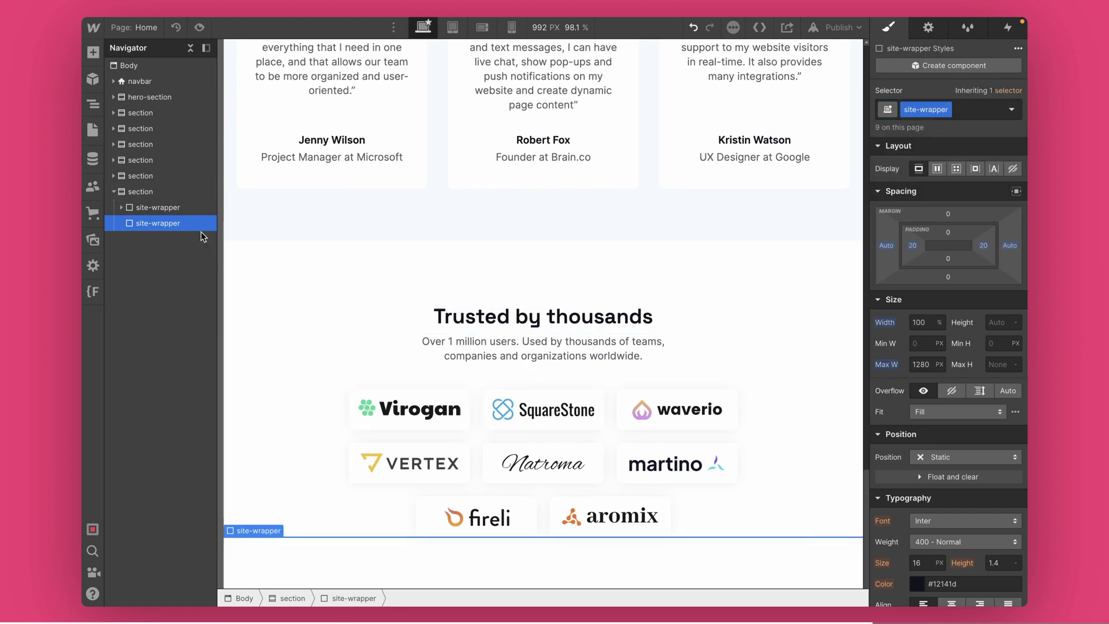
Add a div block inside the new site-wrapper and give it the class get-started-wrapper
{"action": "key", "text": "super+e"}
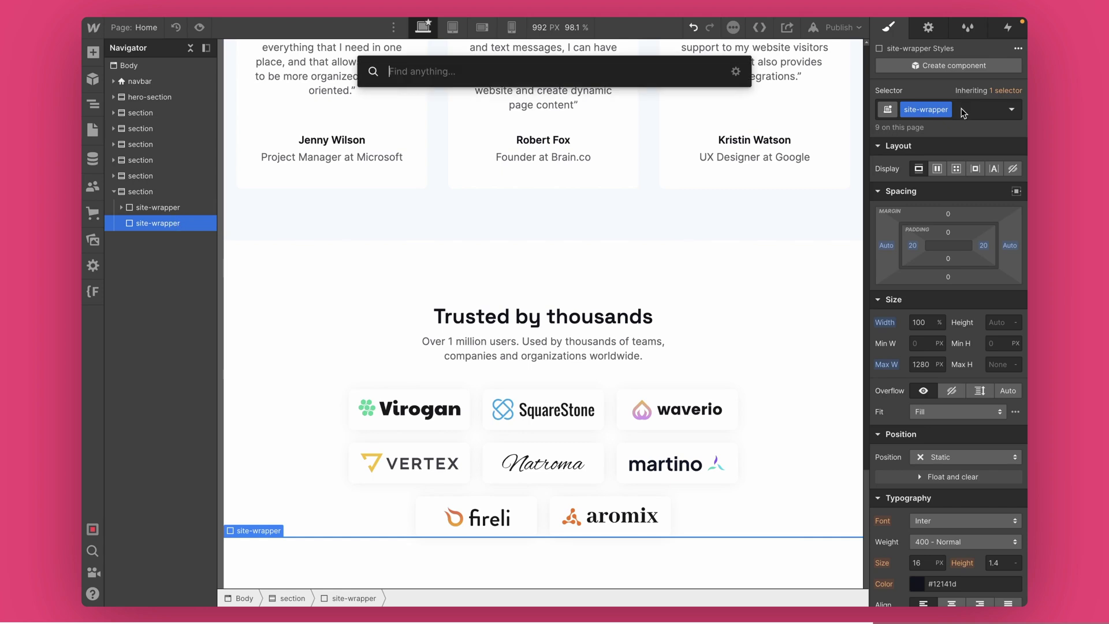
{"action": "type", "text": "d"}
{"action": "left_click", "coordinate": [418, 128]}
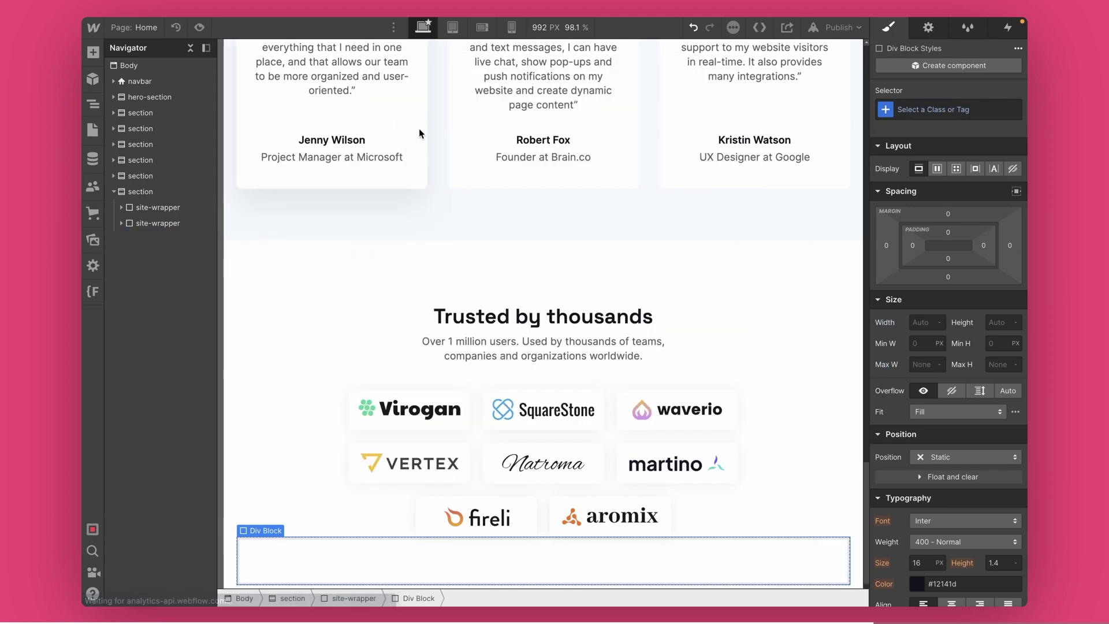
{"action": "left_click", "coordinate": [113, 230]}
{"action": "left_click", "coordinate": [118, 227]}
{"action": "left_click", "coordinate": [159, 238]}
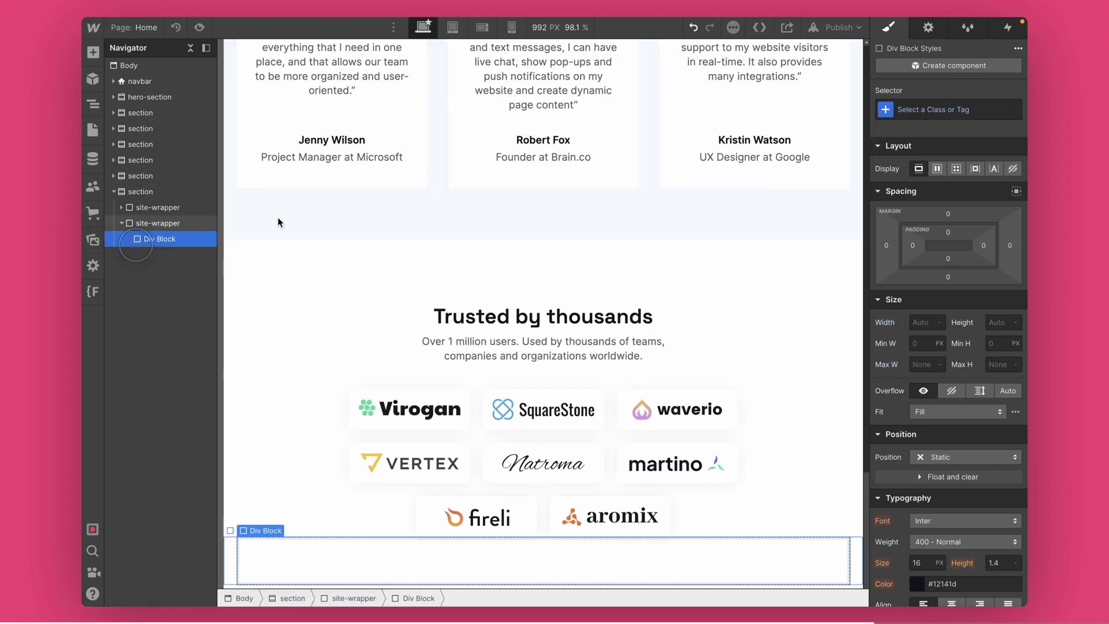
{"action": "left_click", "coordinate": [905, 109]}
{"action": "type", "text": "get-sa"}
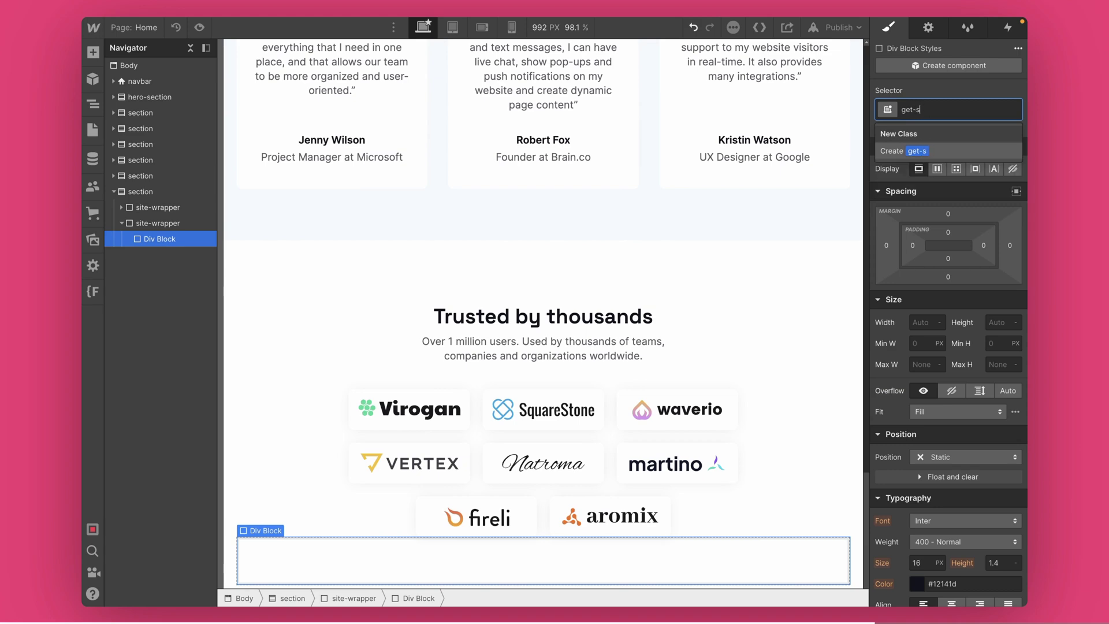
{"action": "type", "text": "arted-wrapper"}
{"action": "key", "text": "Return"}
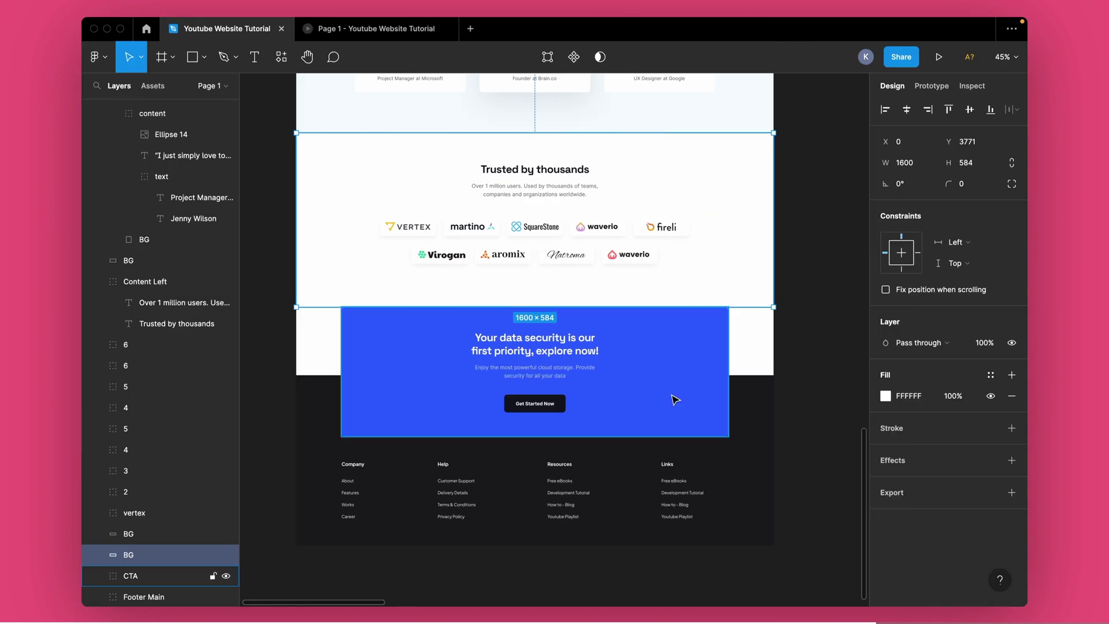
Select the blue call-to-action background in the Figma design and copy its fill color code
{"action": "double_click", "coordinate": [723, 319]}
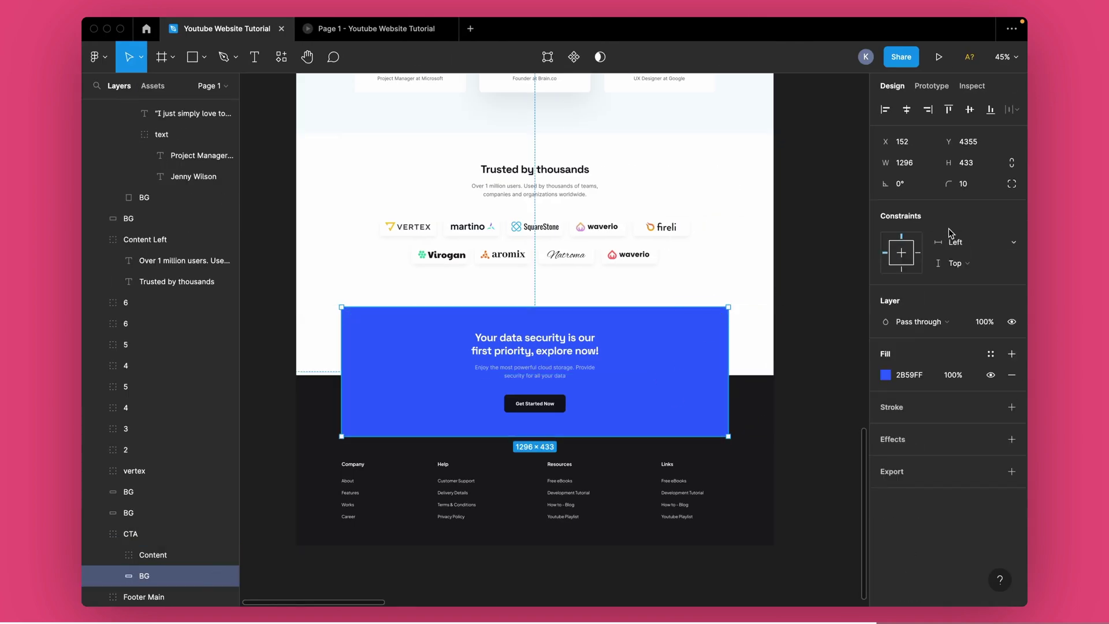
{"action": "left_click", "coordinate": [915, 377]}
{"action": "left_click", "coordinate": [644, 352]}
Switch back to Webflow and give get-started-wrapper a 10 px corner radius and a 2B59FF background color
{"action": "key", "text": "ctrl+Left"}
{"action": "scroll", "coordinate": [937, 517], "scroll_direction": "down", "scroll_amount": 10}
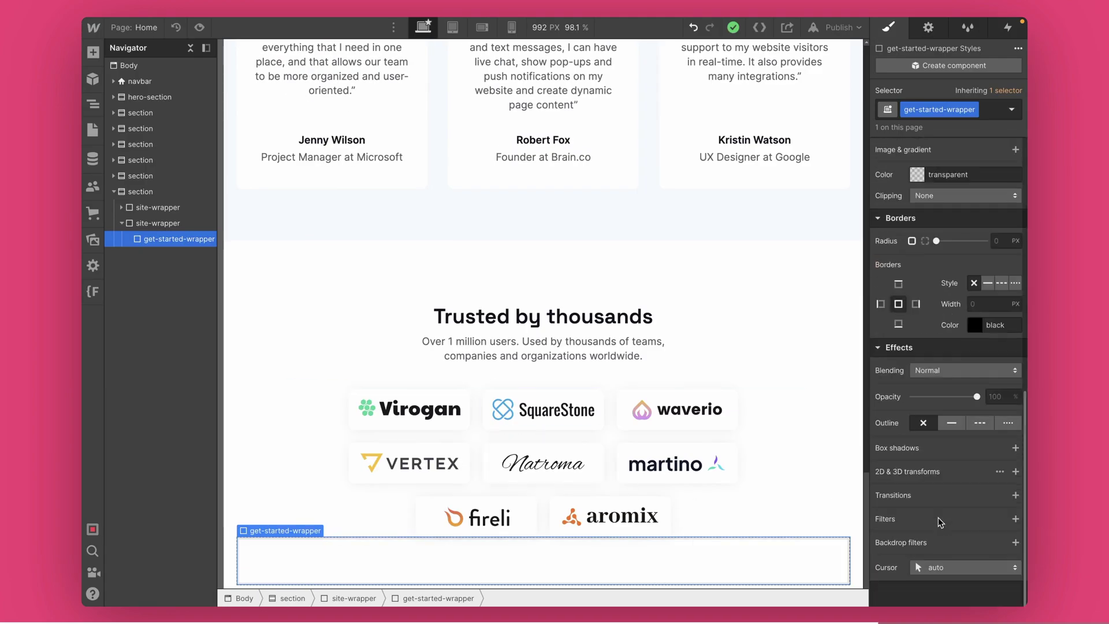
{"action": "scroll", "coordinate": [953, 354], "scroll_direction": "up", "scroll_amount": 1}
{"action": "left_click", "coordinate": [995, 257]}
{"action": "type", "text": "10"}
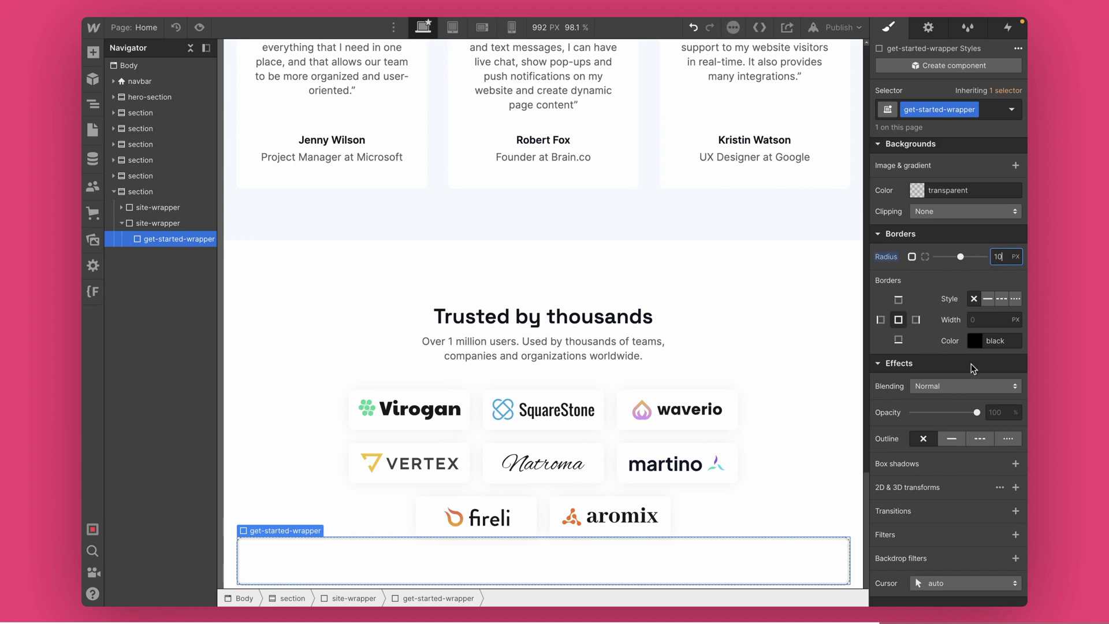
{"action": "left_click", "coordinate": [947, 190]}
{"action": "type", "text": "2B69FF"}
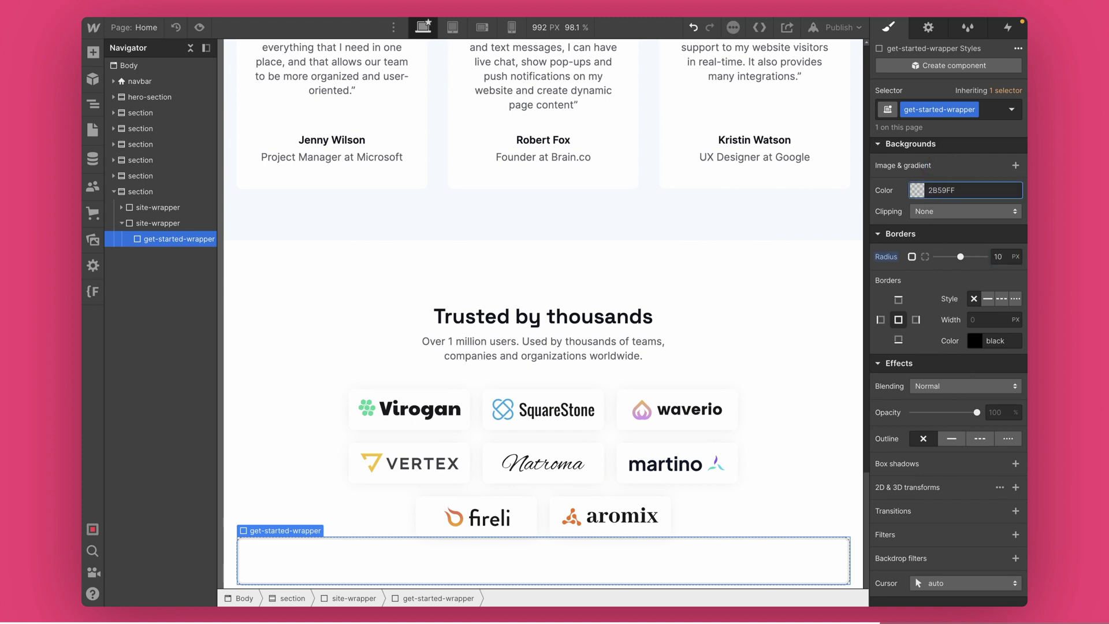
{"action": "key", "text": "Return"}
Set get-started-wrapper's padding to 60 px above and below and 30 px on both sides
{"action": "scroll", "coordinate": [656, 384], "scroll_direction": "down", "scroll_amount": 1}
{"action": "scroll", "coordinate": [899, 313], "scroll_direction": "up", "scroll_amount": 10}
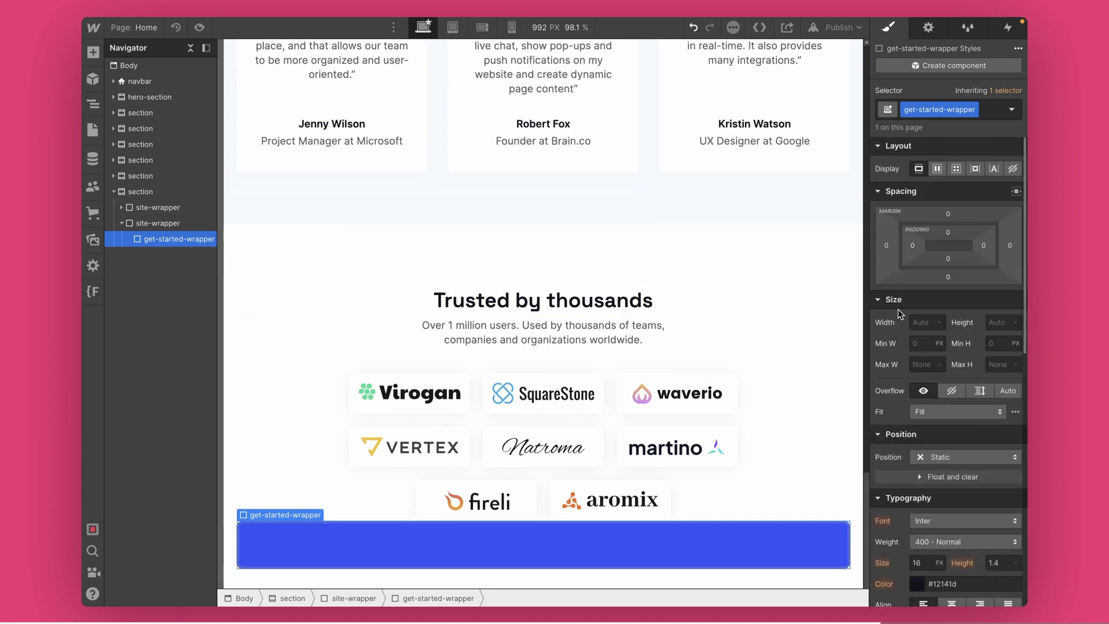
{"action": "left_click_drag", "start_coordinate": [948, 258], "coordinate": [961, 277]}
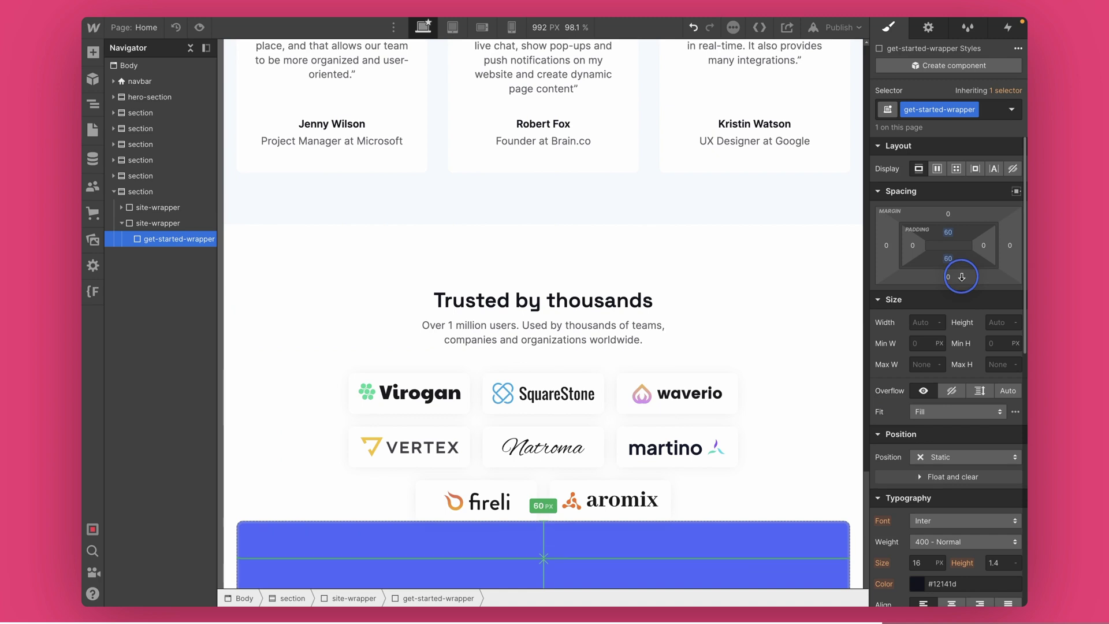
{"action": "scroll", "coordinate": [543, 476], "scroll_direction": "down", "scroll_amount": 1}
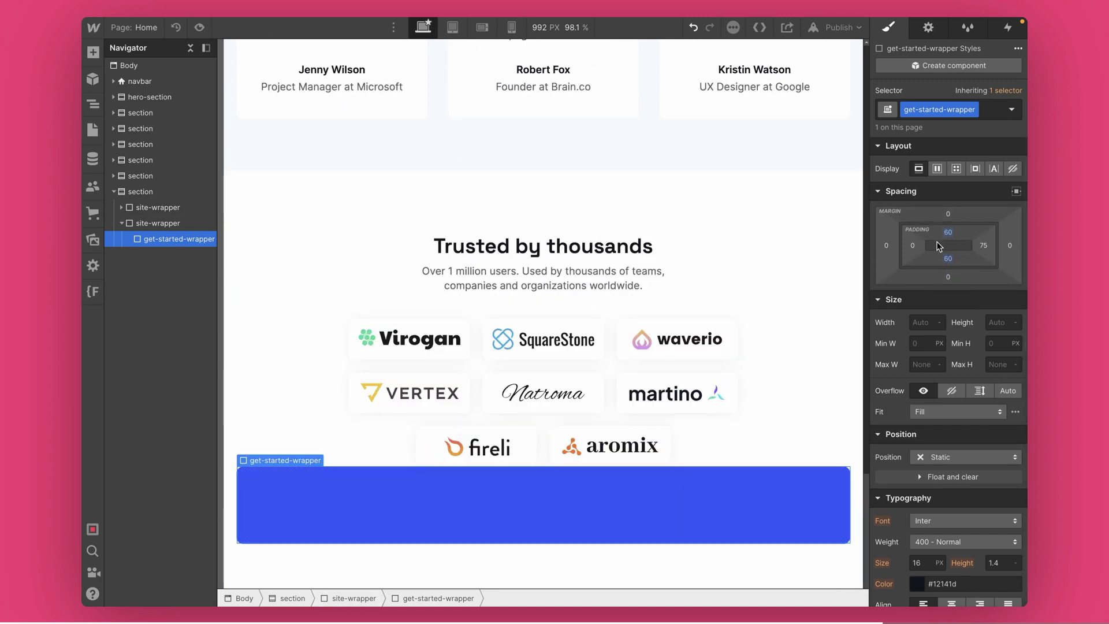
{"action": "left_click_drag", "start_coordinate": [921, 246], "coordinate": [940, 252]}
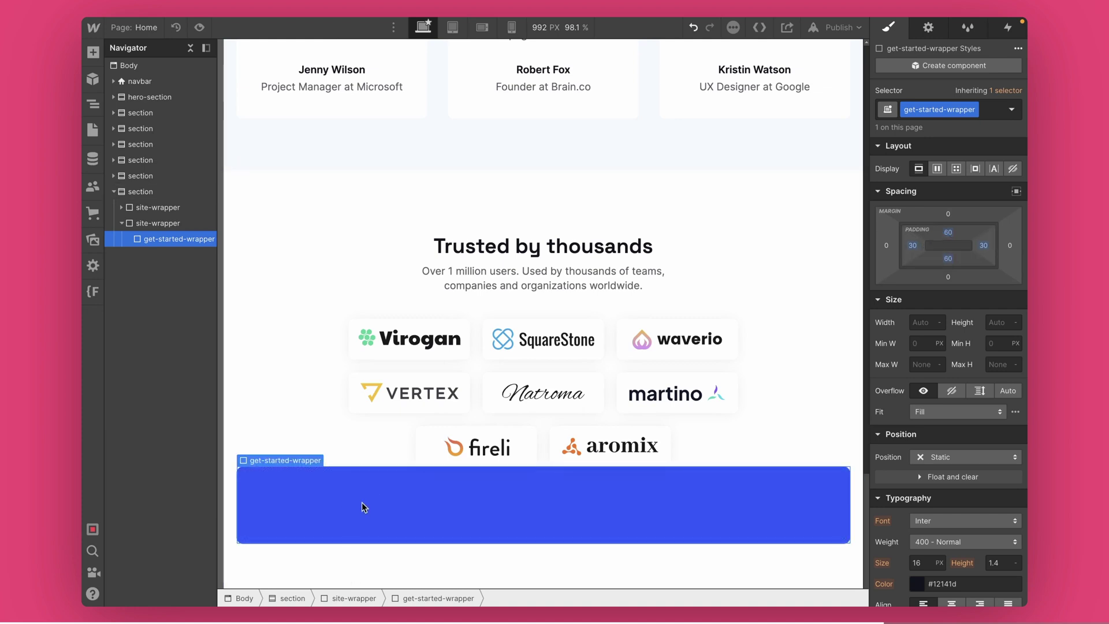
Give get-started-wrapper a top margin of 80 px
{"action": "left_click_drag", "start_coordinate": [947, 214], "coordinate": [950, 169]}
{"action": "left_click", "coordinate": [948, 213]}
{"action": "type", "text": "8"}
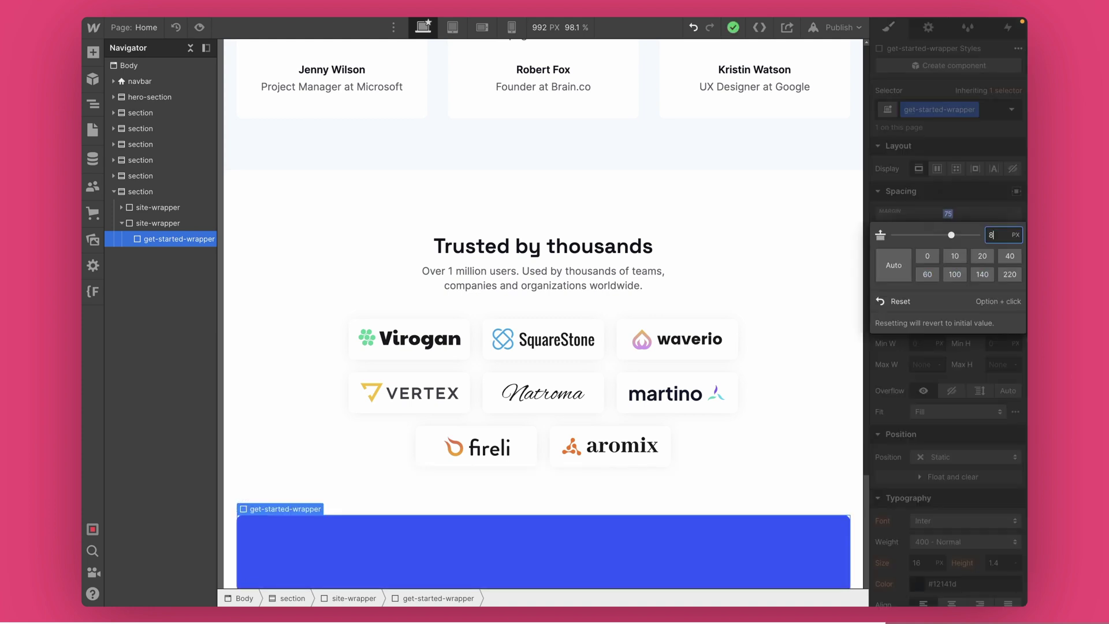
{"action": "type", "text": "0"}
{"action": "key", "text": "Return"}
{"action": "scroll", "coordinate": [461, 503], "scroll_direction": "down", "scroll_amount": 2}
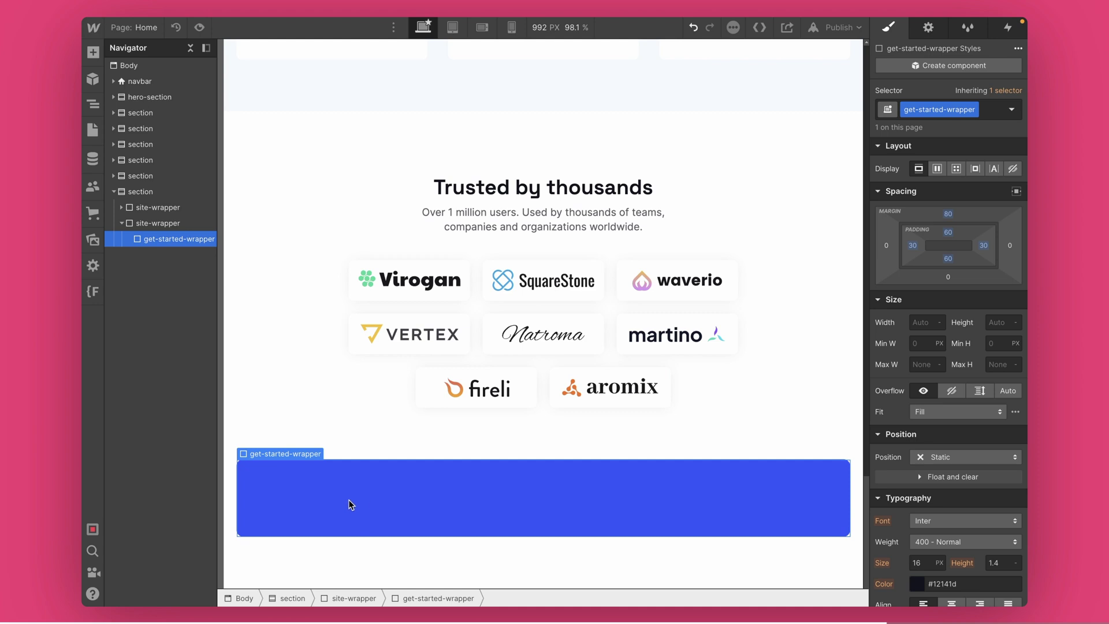
Add a heading inside get-started-wrapper and make it an H2
{"action": "key", "text": "ctrl+e"}
{"action": "type", "text": "head"}
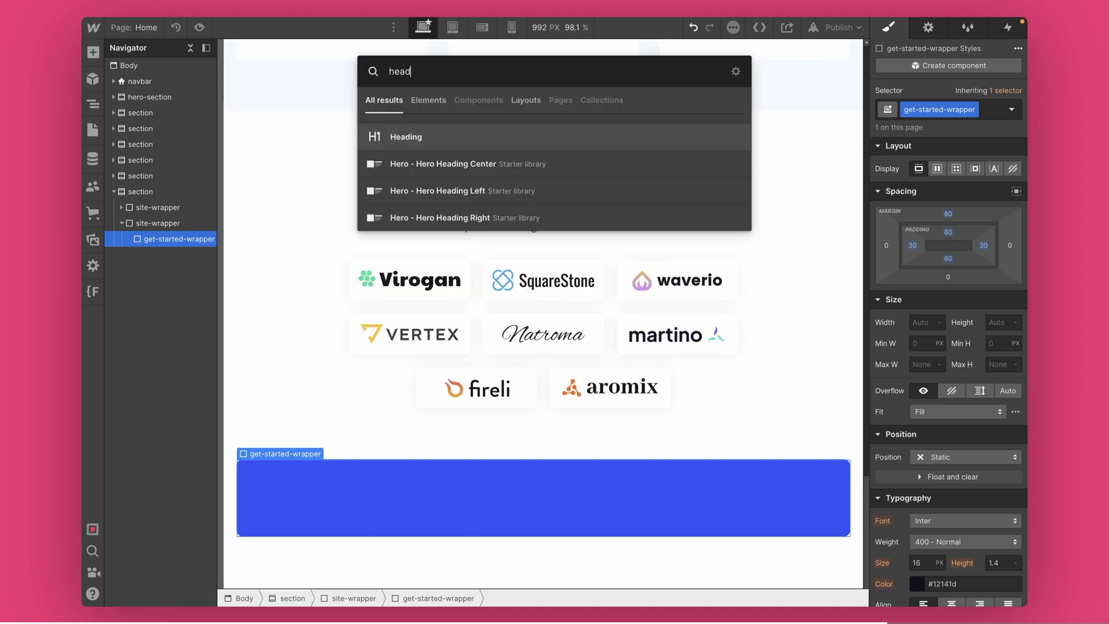
{"action": "key", "text": "Return"}
{"action": "left_click", "coordinate": [299, 475]}
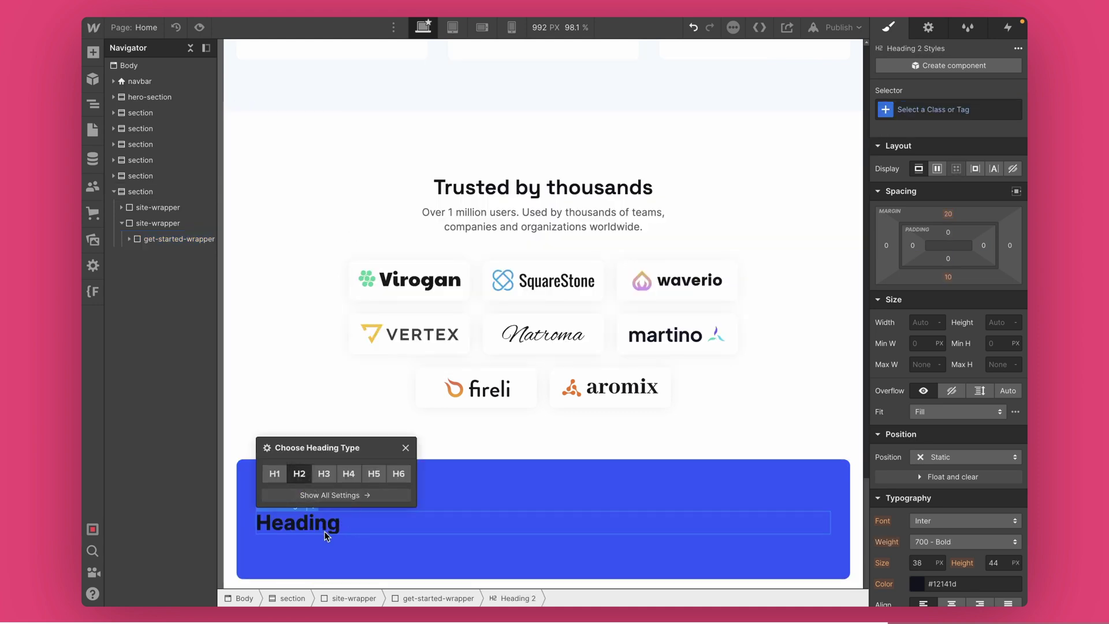
Set get-started-wrapper's text color to white and its text alignment to center
{"action": "left_click", "coordinate": [423, 566]}
{"action": "scroll", "coordinate": [963, 477], "scroll_direction": "down", "scroll_amount": 5}
{"action": "scroll", "coordinate": [930, 506], "scroll_direction": "down", "scroll_amount": 1}
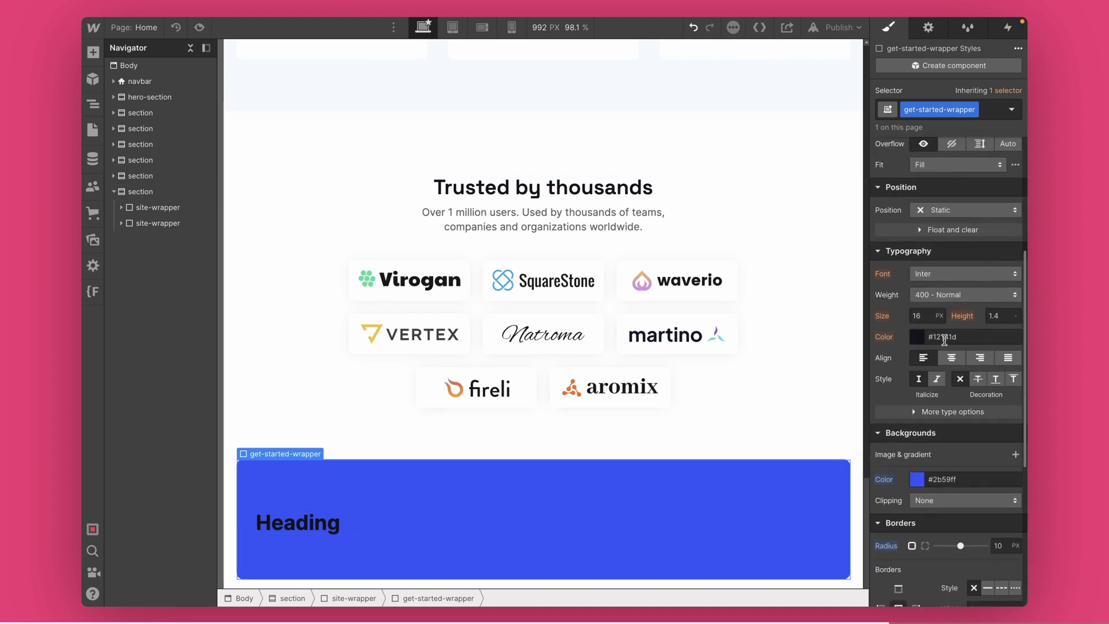
{"action": "left_click", "coordinate": [918, 344]}
{"action": "left_click_drag", "start_coordinate": [922, 375], "coordinate": [776, 300]}
{"action": "left_click", "coordinate": [965, 317]}
{"action": "left_click", "coordinate": [950, 357]}
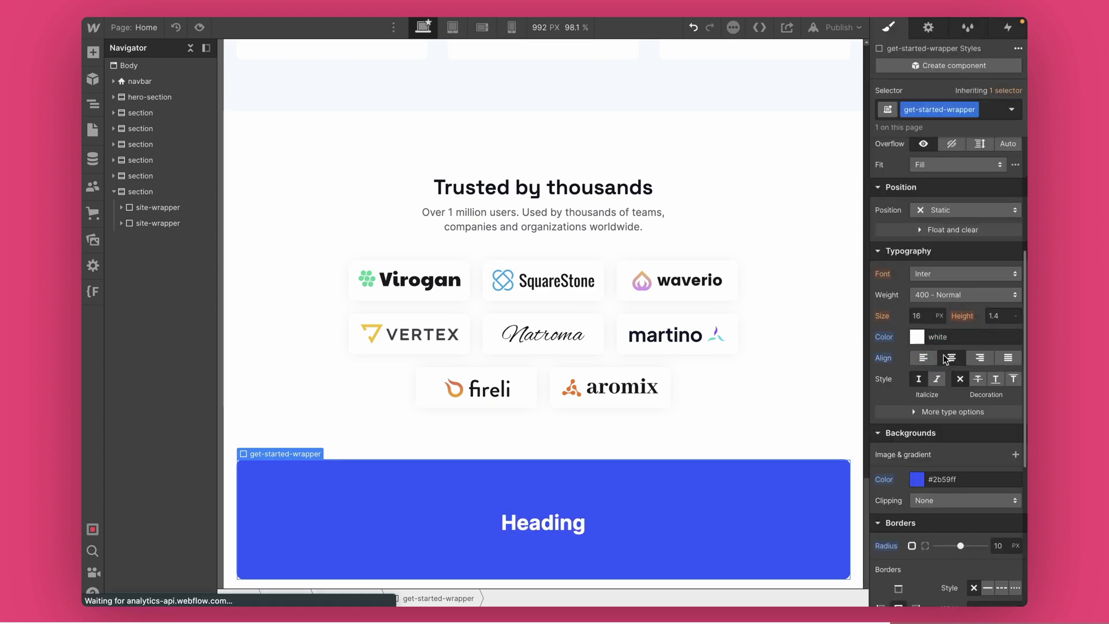
Replace the placeholder heading with the Figma text "Your data security is our first priority, explore now!"
{"action": "left_click", "coordinate": [542, 527]}
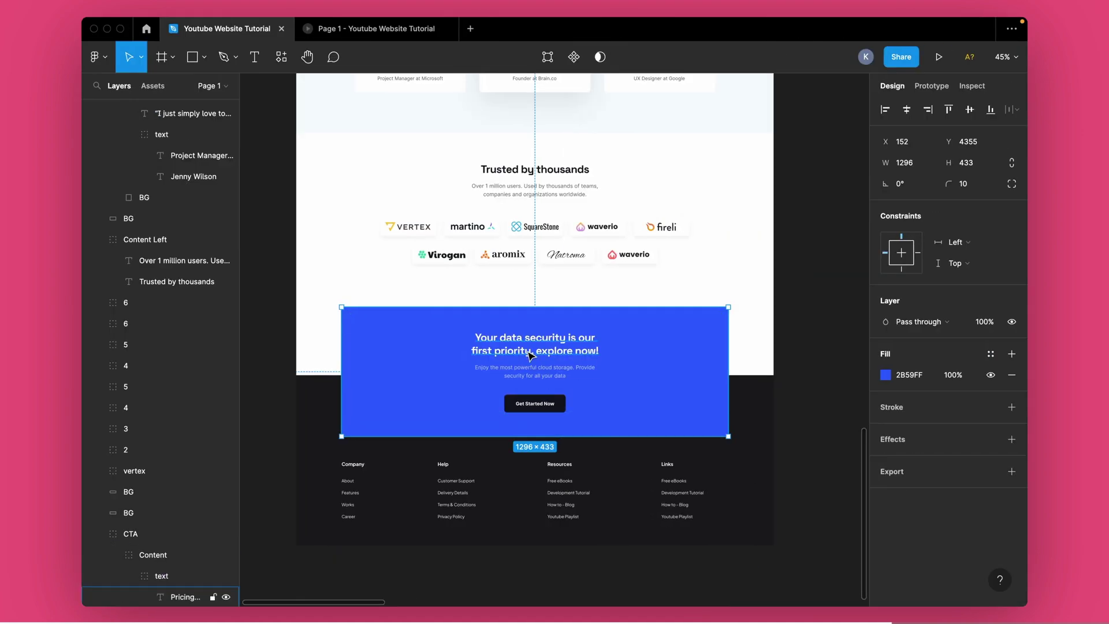
{"action": "key", "text": "super+Tab"}
{"action": "double_click", "coordinate": [539, 525]}
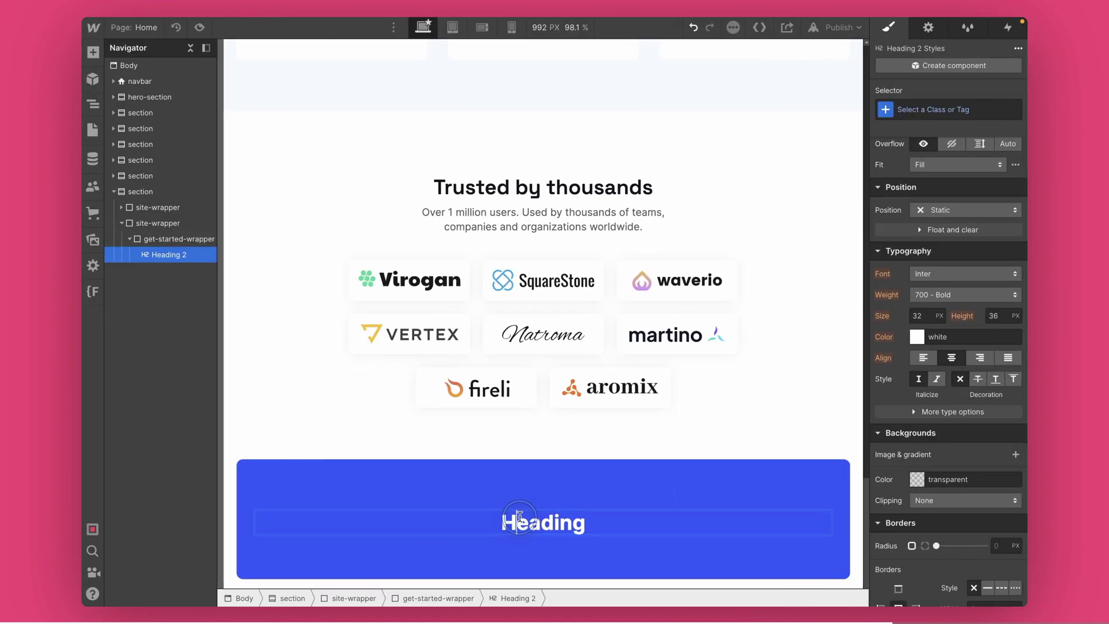
{"action": "type", "text": "Your data security is our first priority, explore now!"}
{"action": "key", "text": "Escape"}
Give the H2 the class get-started-heading and set its font to Space Grotesk
{"action": "key", "text": "super+Return"}
{"action": "type", "text": "get"}
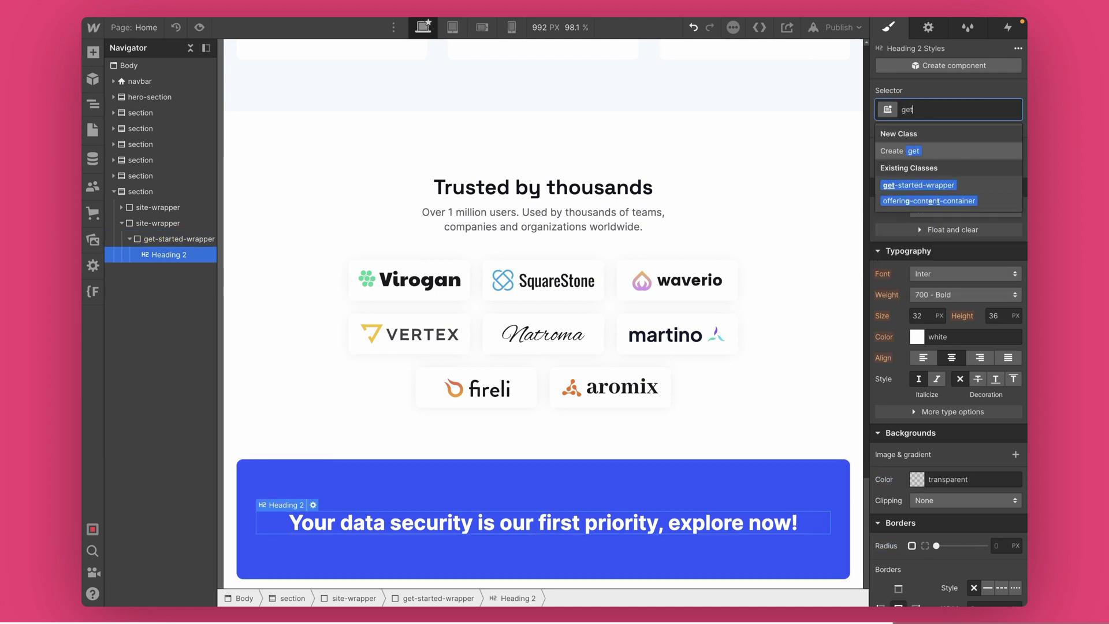
{"action": "type", "text": "-started-"}
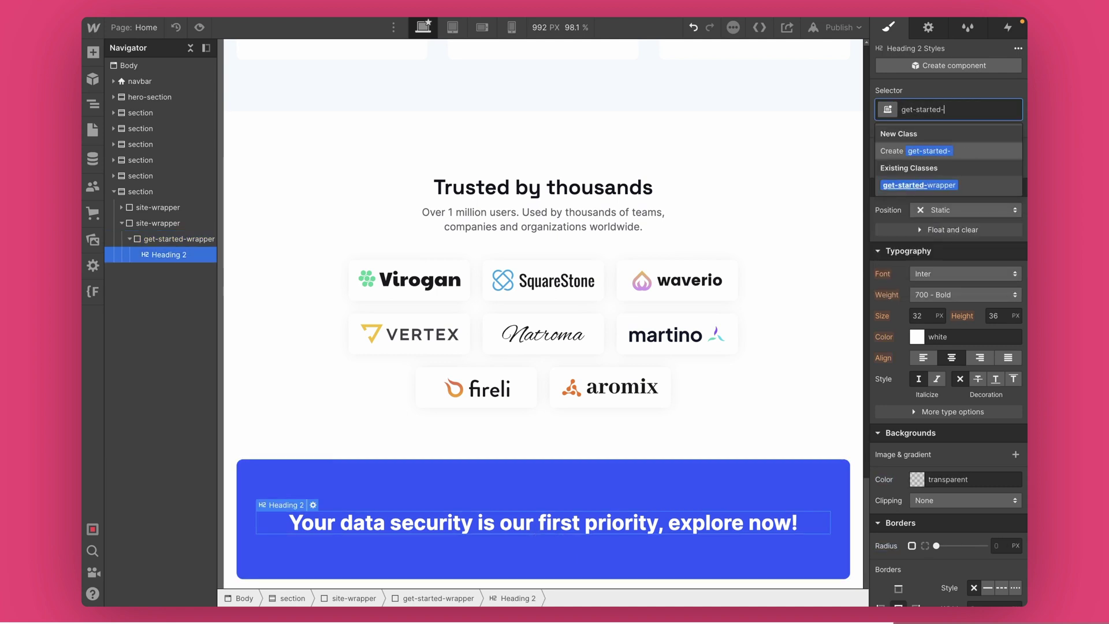
{"action": "type", "text": "heading"}
{"action": "key", "text": "Return"}
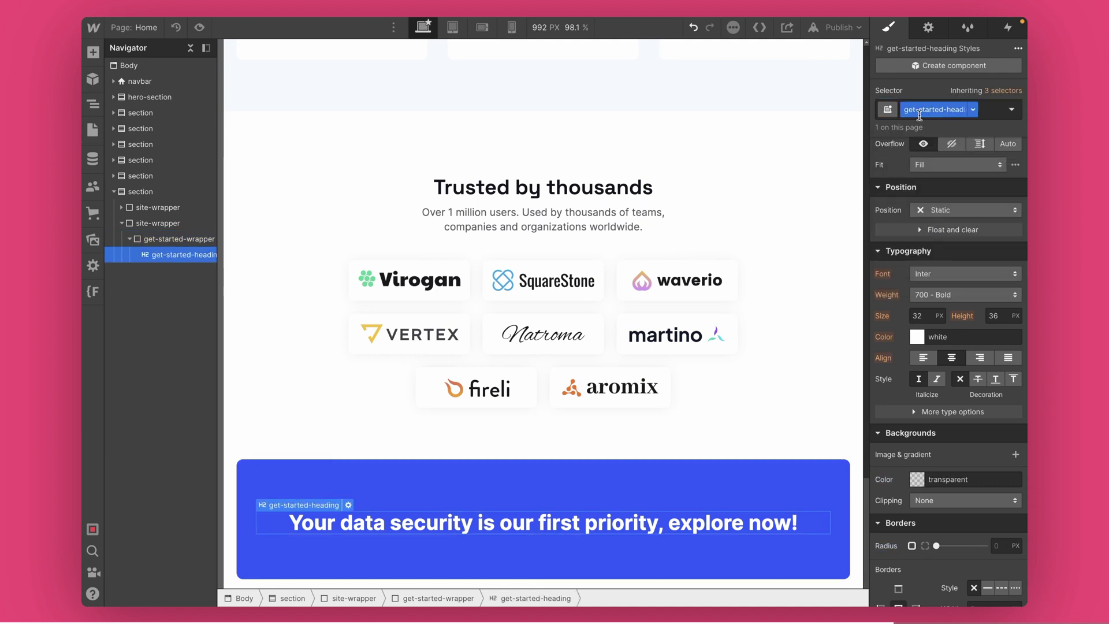
{"action": "left_click", "coordinate": [932, 275]}
{"action": "left_click", "coordinate": [931, 416]}
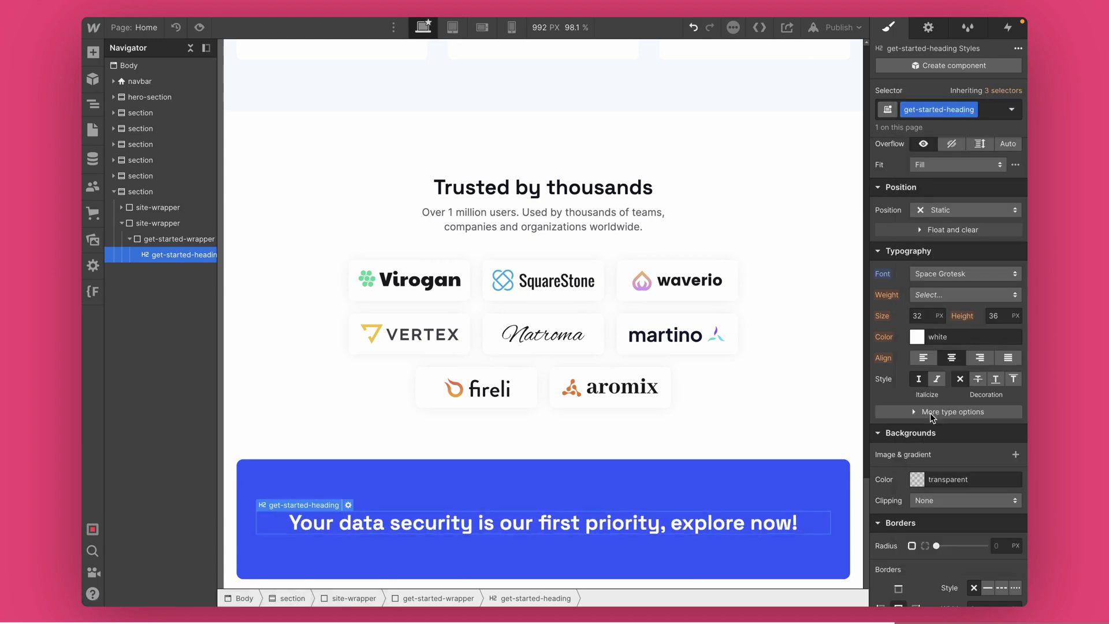
Insert a line break in the call-to-action heading between "first" and "priority"
{"action": "double_click", "coordinate": [596, 525]}
{"action": "key", "text": "shift+Return"}
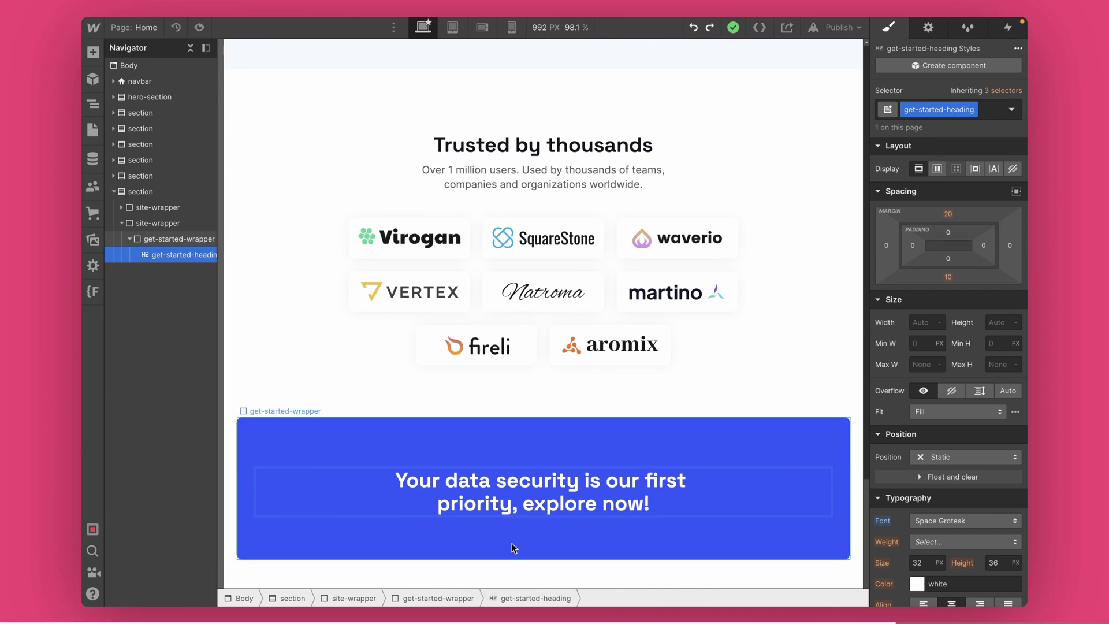
{"action": "key", "text": "Escape"}
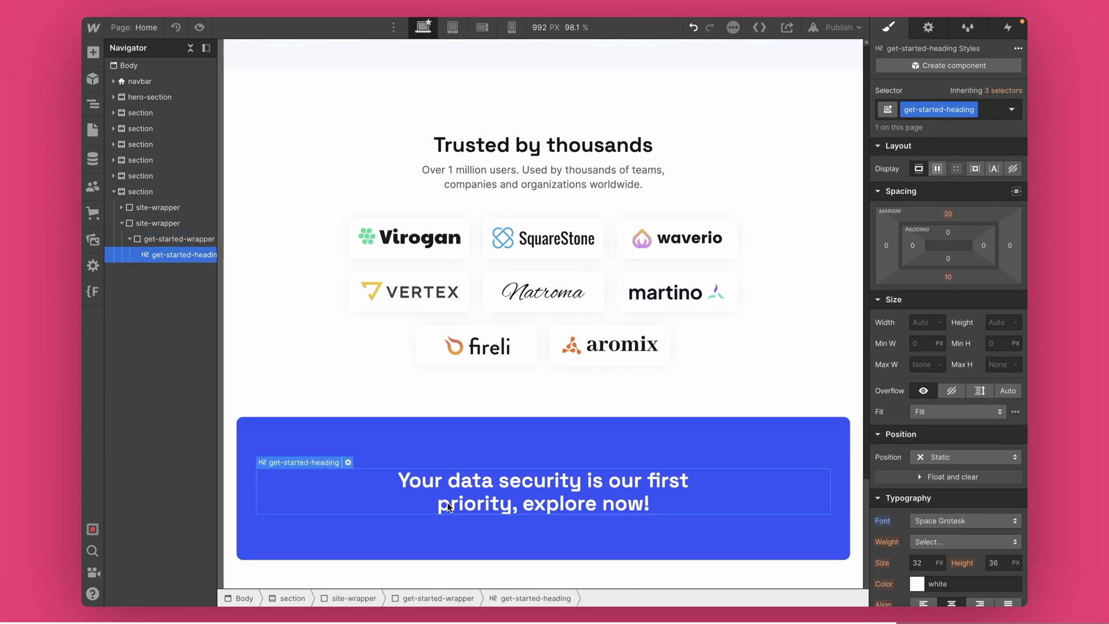
Switch to the Figma design and examine the call-to-action's supporting paragraph and its text style
{"action": "left_click", "coordinate": [542, 594]}
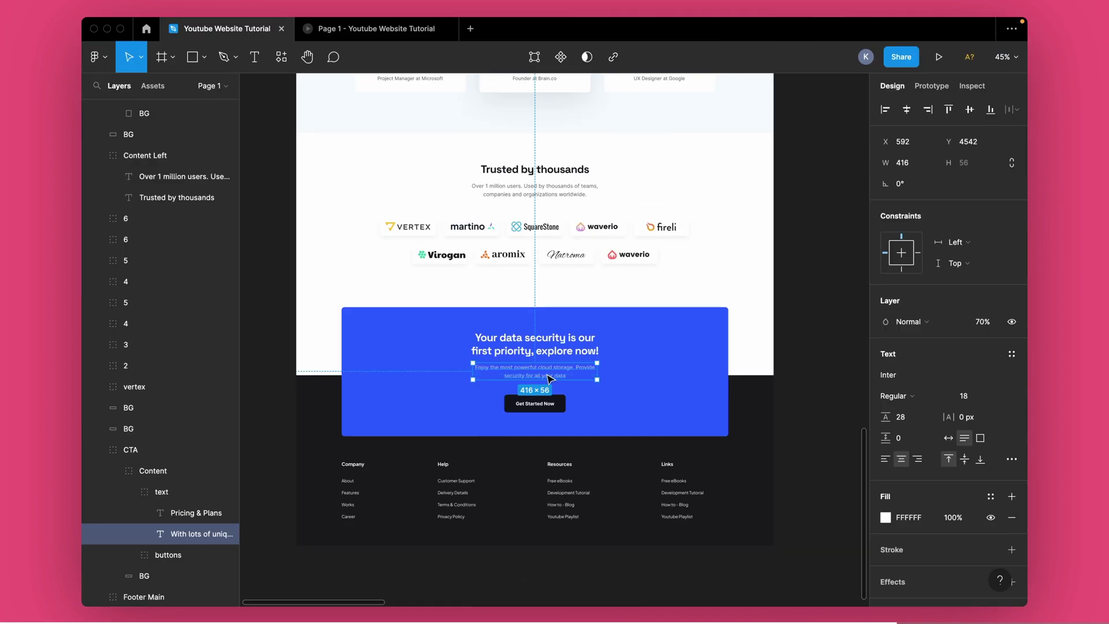
{"action": "scroll", "coordinate": [530, 353], "scroll_direction": "up", "scroll_amount": 3}
{"action": "key", "text": "super+Tab"}
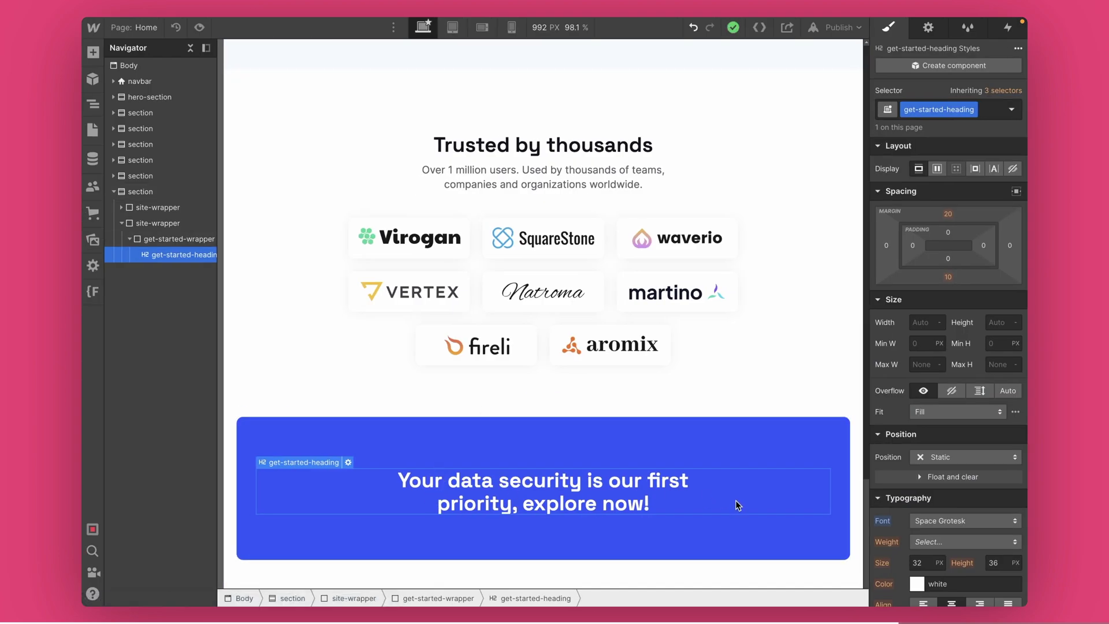
Choose a font weight for get-started-heading
{"action": "left_click", "coordinate": [912, 545]}
{"action": "left_click", "coordinate": [918, 530]}
{"action": "scroll", "coordinate": [913, 527], "scroll_direction": "down", "scroll_amount": 8}
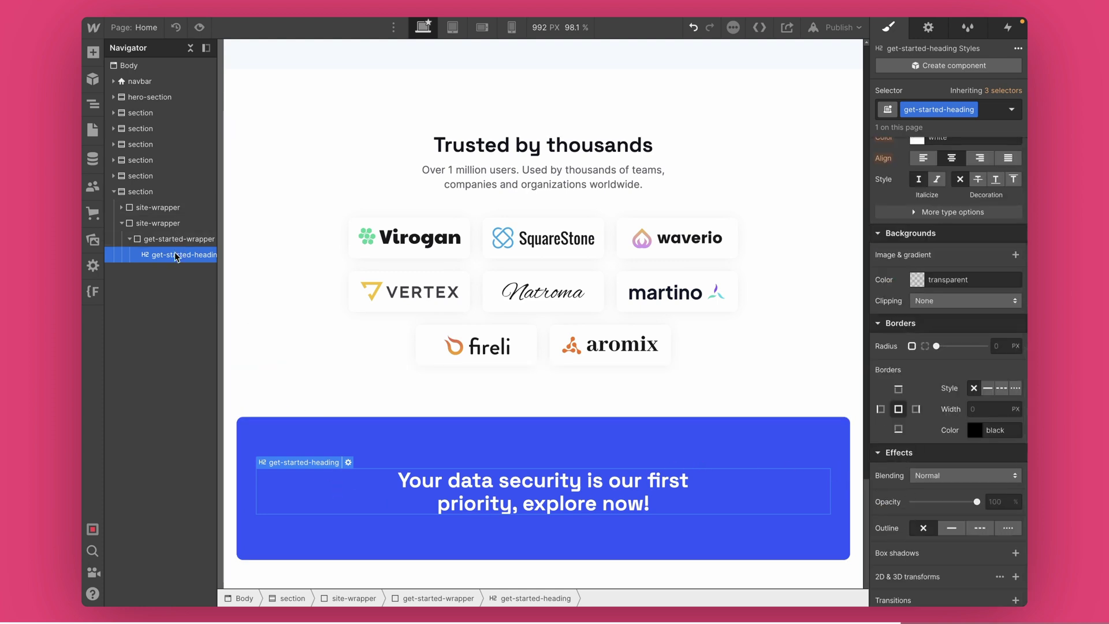
Add a paragraph below get-started-heading reading "Enjoy the most powerful cloud storage. Provide security for all your data"
{"action": "key", "text": "ctrl+e"}
{"action": "type", "text": "par"}
{"action": "key", "text": "Return"}
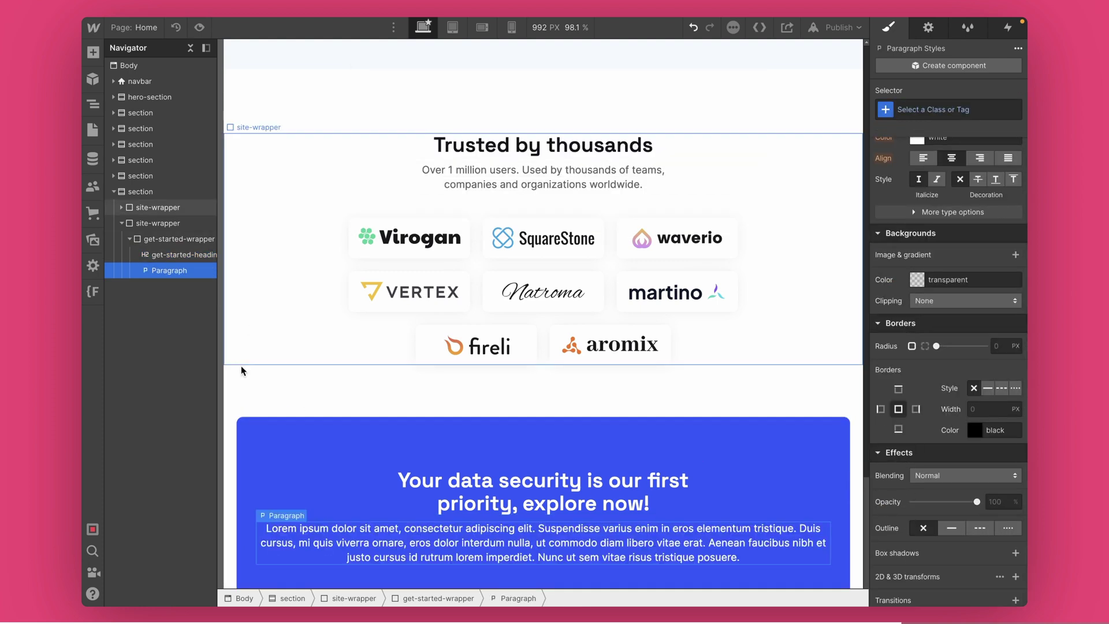
{"action": "double_click", "coordinate": [397, 556]}
{"action": "key", "text": "ctrl+a"}
{"action": "type", "text": "Enjoy the most powerful cloud storage. Provide security for all your data"}
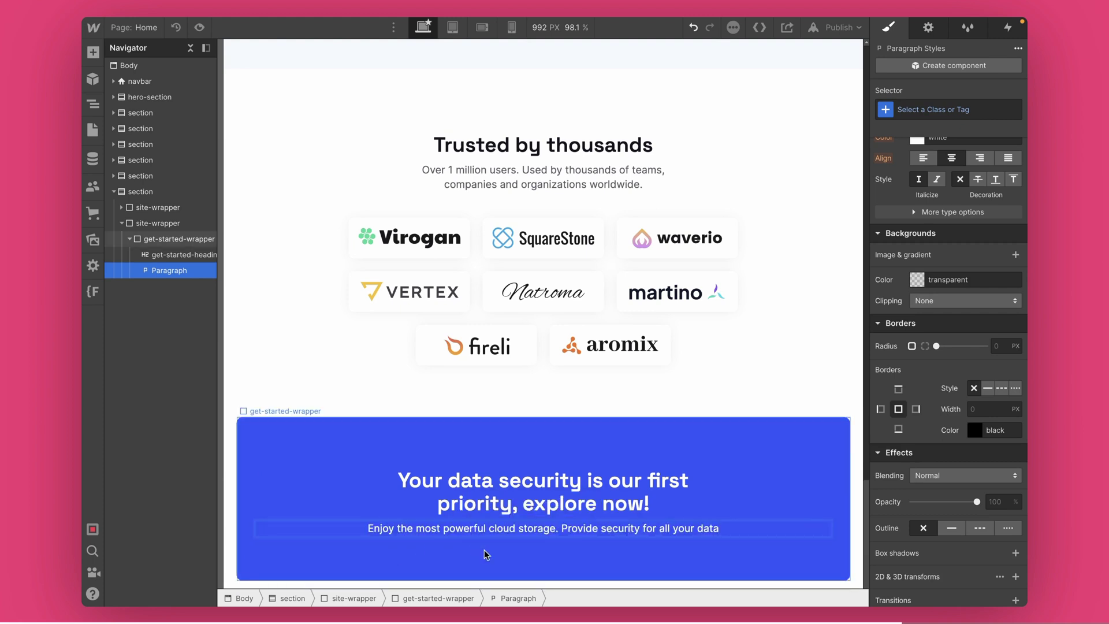
Insert a line break in the call-to-action paragraph between "storage." and "Provide"
{"action": "left_click", "coordinate": [562, 527]}
{"action": "key", "text": "shift+Return"}
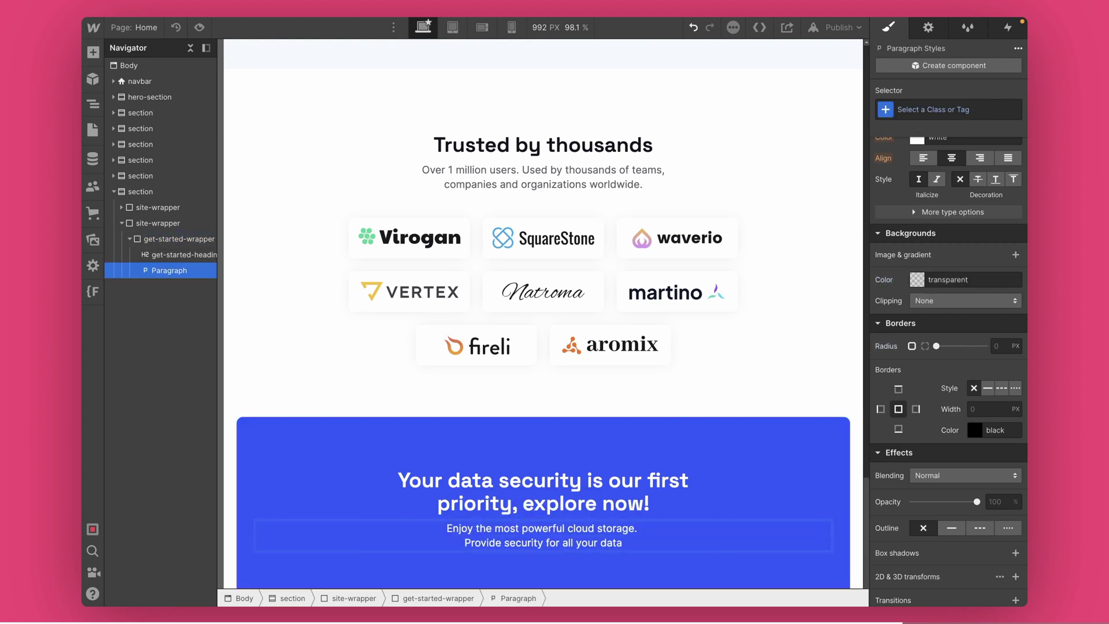
{"action": "key", "text": "Escape"}
Assign the new class get-started-para to the call-to-action paragraph
{"action": "left_click", "coordinate": [571, 545]}
{"action": "left_click", "coordinate": [930, 114]}
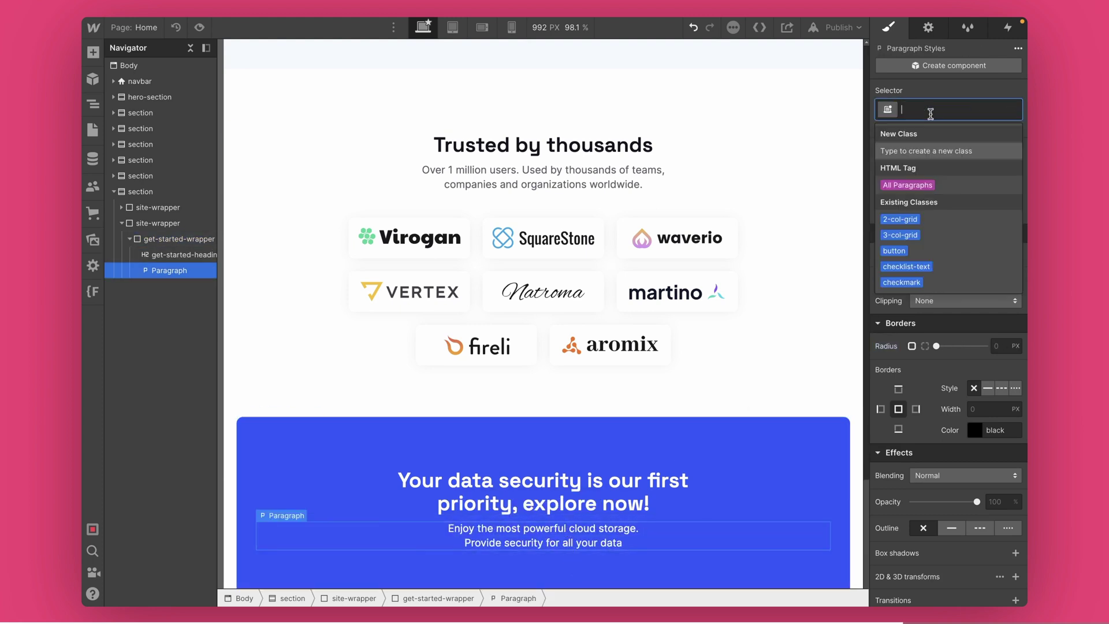
{"action": "type", "text": "get-"}
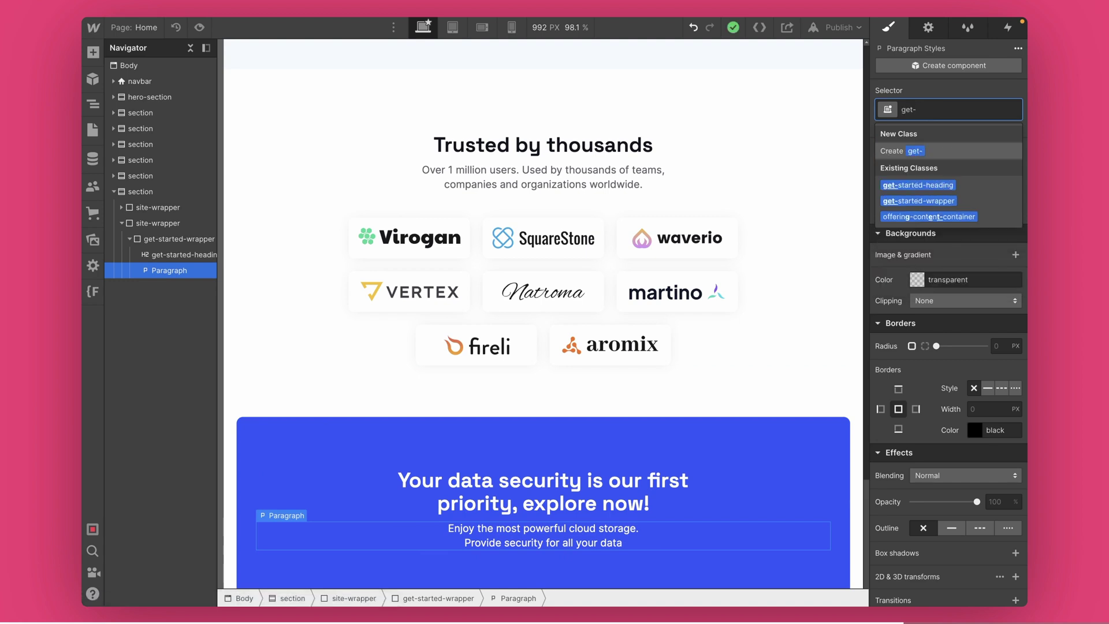
{"action": "type", "text": "started-"}
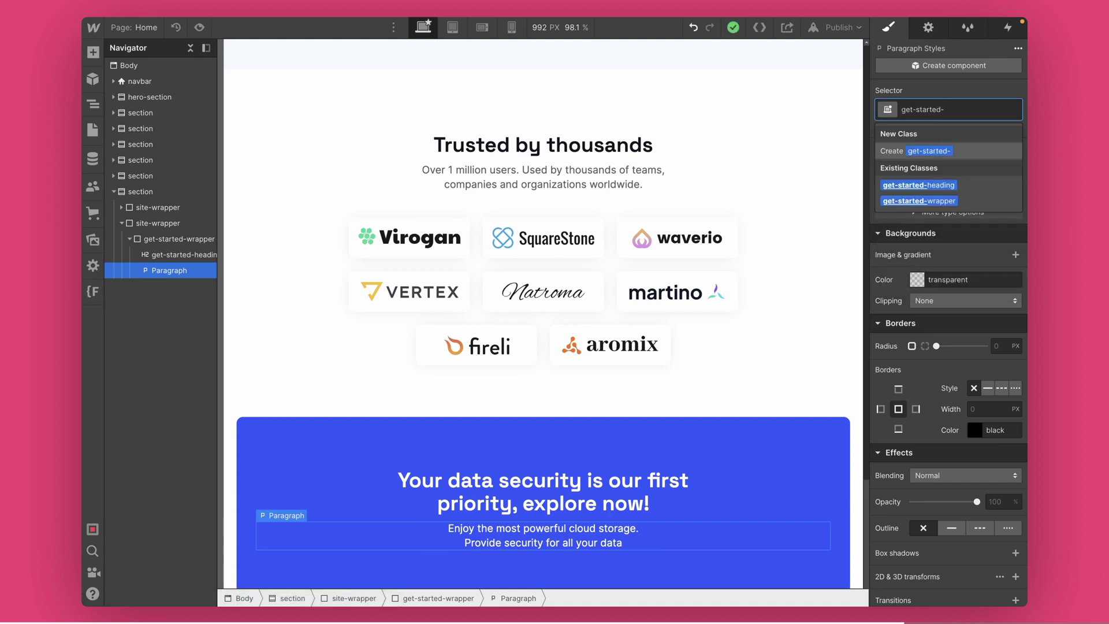
{"action": "type", "text": "para"}
{"action": "key", "text": "Return"}
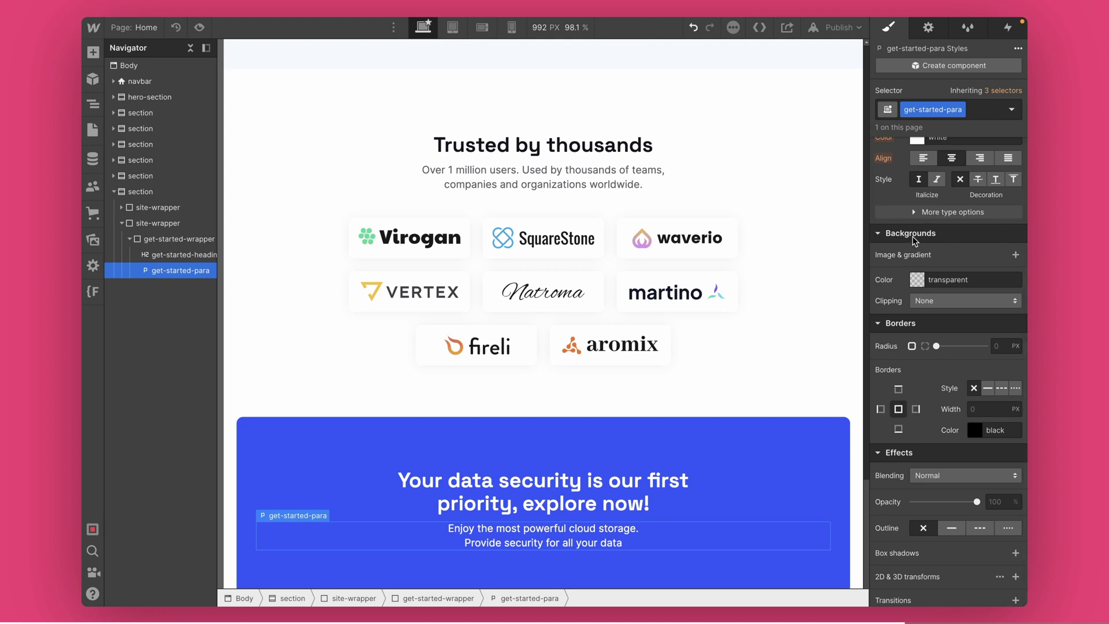
Set the white text colour of get-started-para to 70% opacity
{"action": "scroll", "coordinate": [914, 241], "scroll_direction": "up", "scroll_amount": 1}
{"action": "left_click", "coordinate": [917, 171]}
{"action": "left_click", "coordinate": [976, 424]}
{"action": "scroll", "coordinate": [976, 424], "scroll_direction": "up", "scroll_amount": 10}
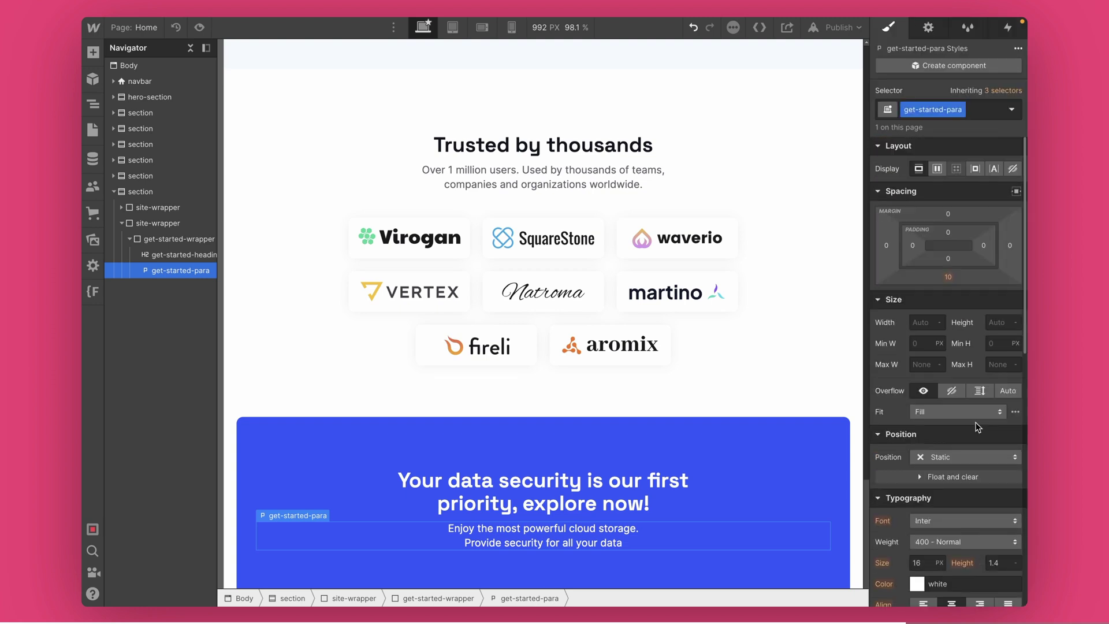
{"action": "left_click", "coordinate": [916, 583]}
{"action": "left_click", "coordinate": [1004, 492]}
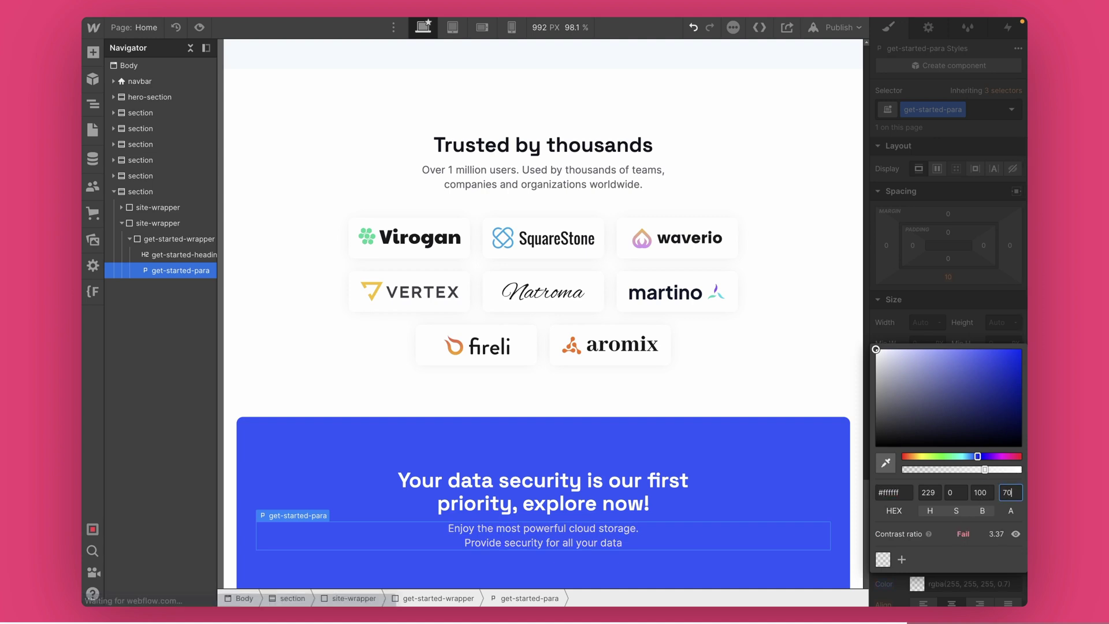
Add a button below get-started-para and apply the existing class button to it
{"action": "left_click", "coordinate": [564, 528]}
{"action": "key", "text": "ctrl+e"}
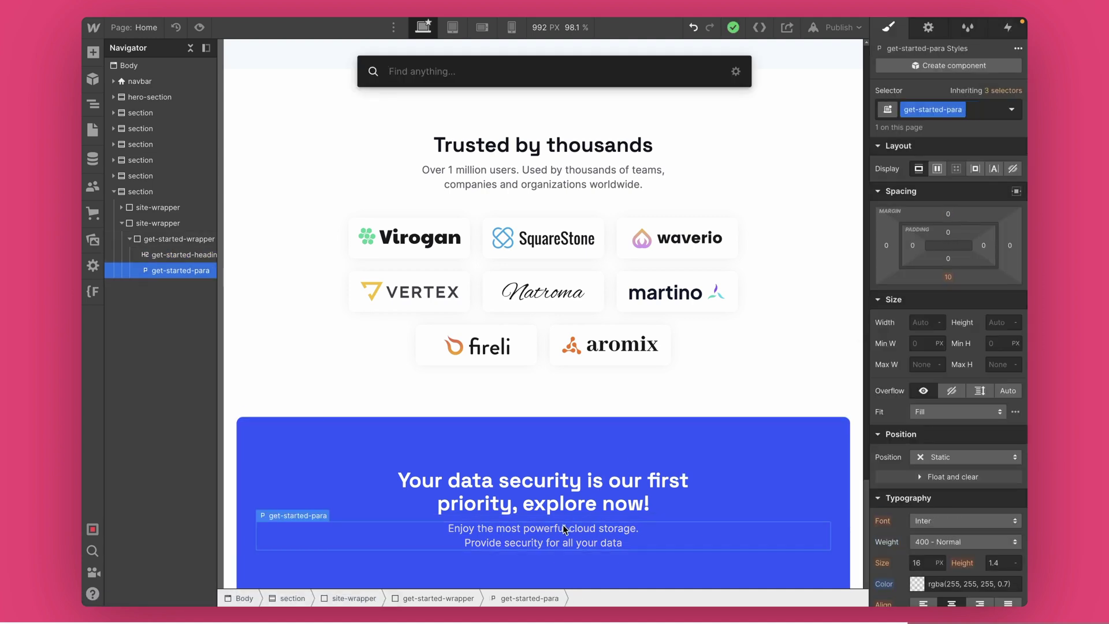
{"action": "type", "text": "but"}
{"action": "key", "text": "Return"}
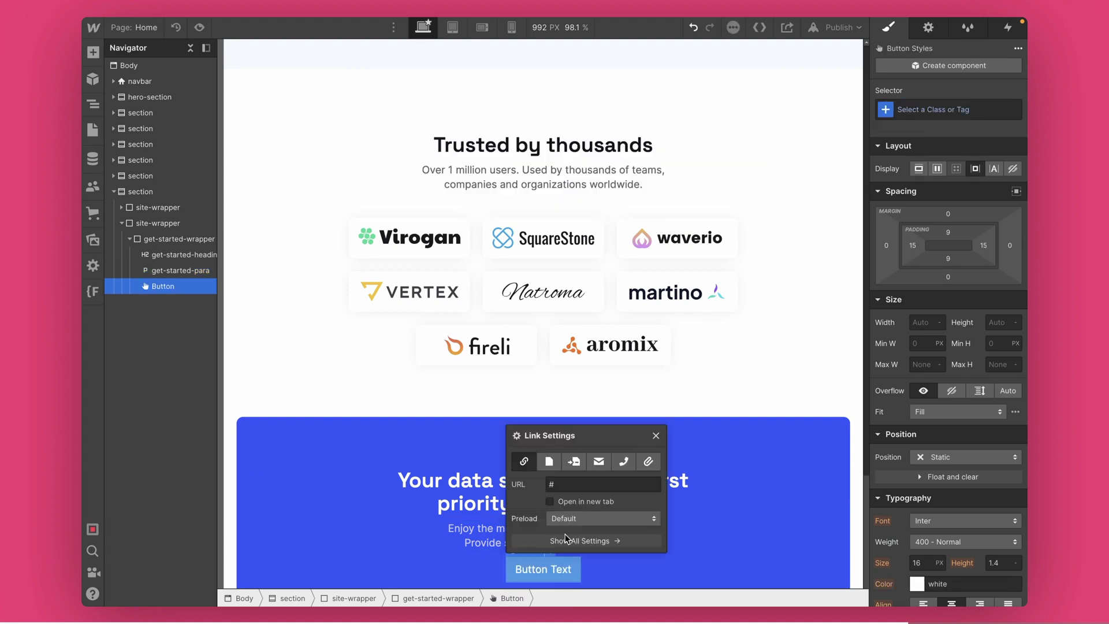
{"action": "left_click", "coordinate": [920, 107]}
{"action": "type", "text": "butt"}
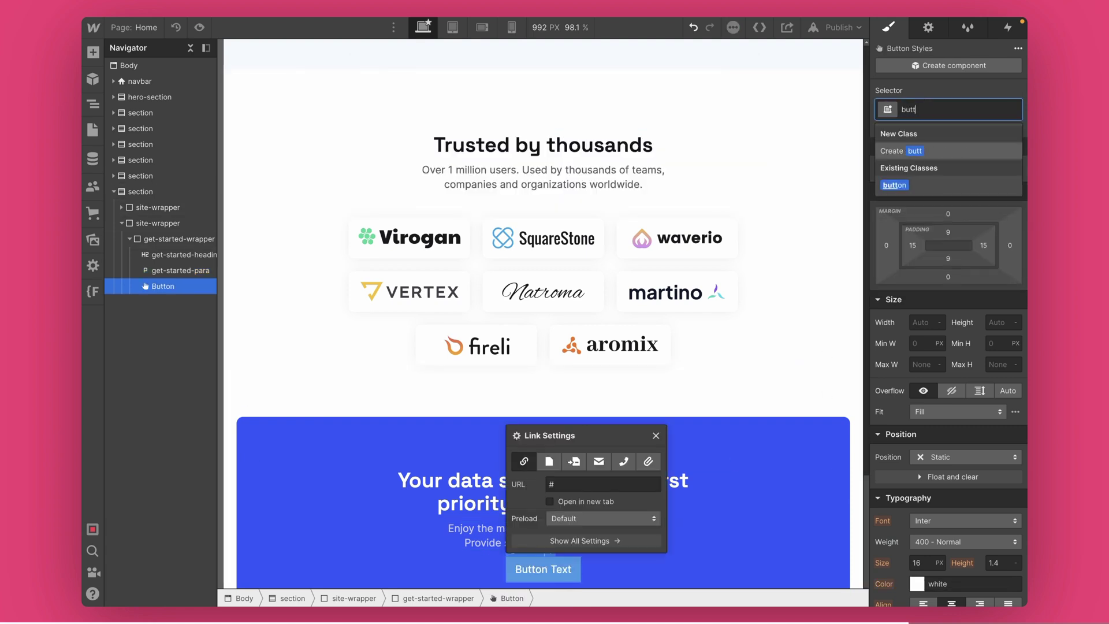
{"action": "key", "text": "Down"}
{"action": "key", "text": "Return"}
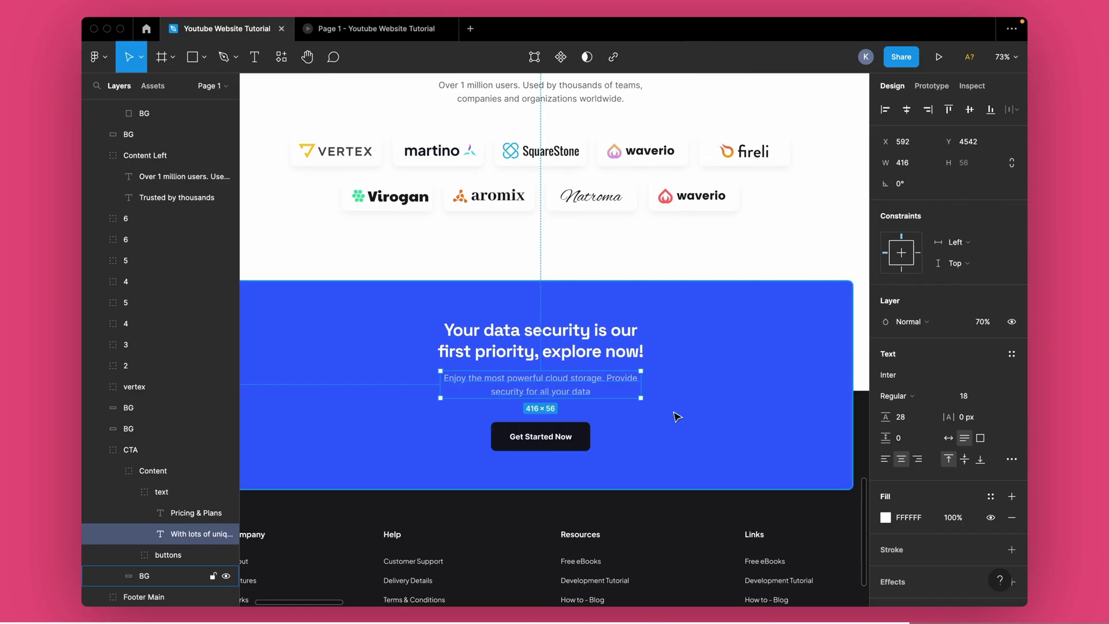
Switch to the Figma design and look up the fill colour of the Get Started Now button
{"action": "left_click", "coordinate": [585, 442]}
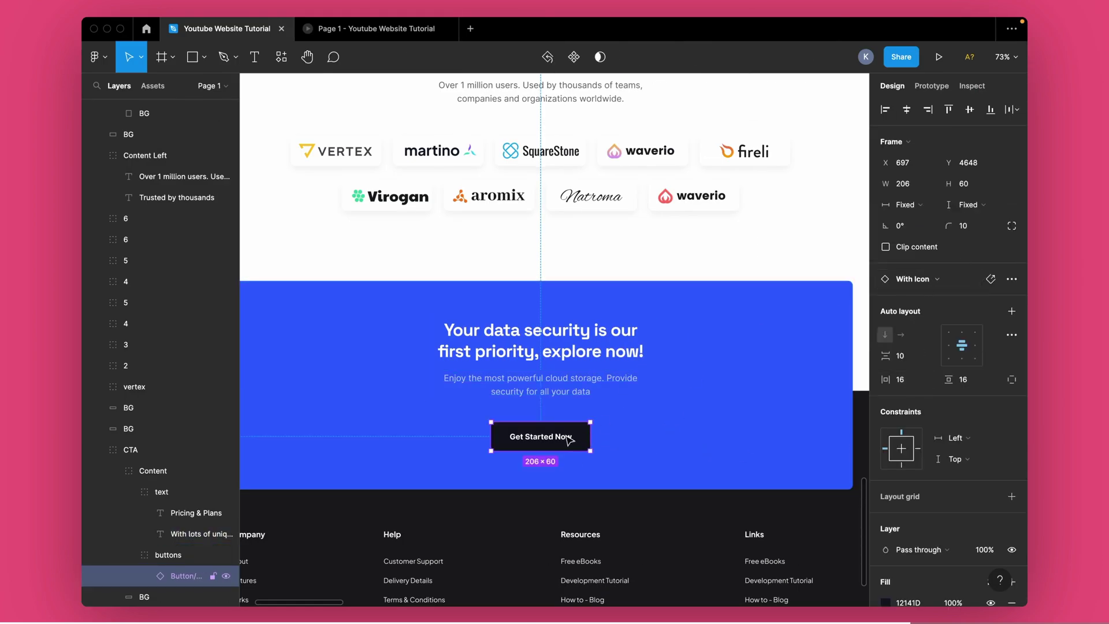
{"action": "scroll", "coordinate": [947, 462], "scroll_direction": "down", "scroll_amount": 1}
{"action": "left_click", "coordinate": [908, 586]}
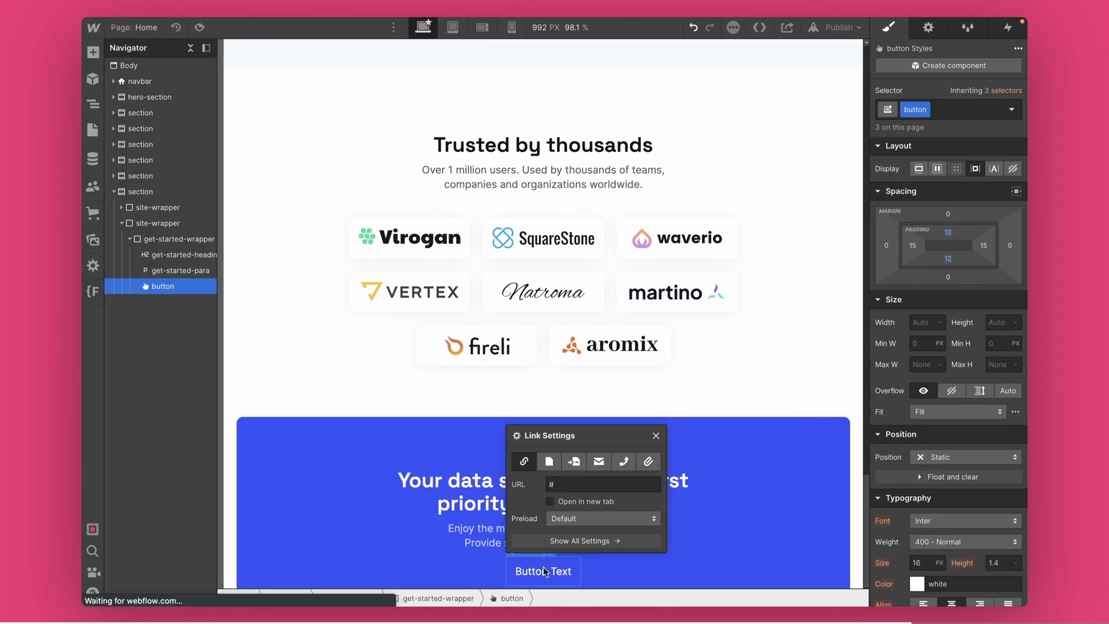
Switch back to Webflow and add the combo class get-started-btn to the call-to-action button
{"action": "left_click", "coordinate": [950, 110]}
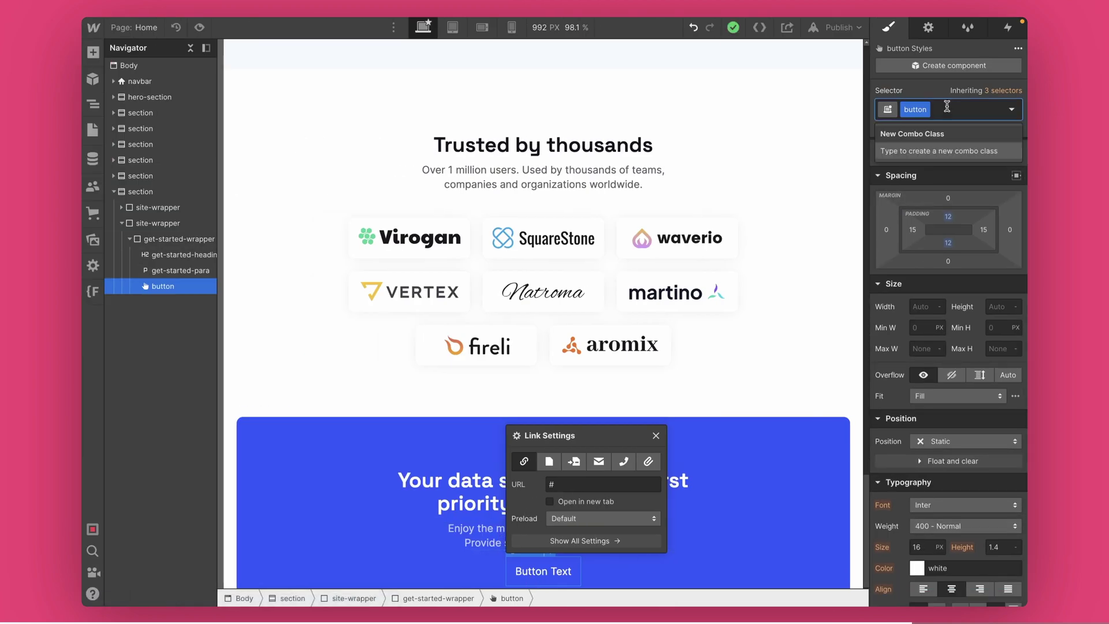
{"action": "type", "text": "get-started-button"}
{"action": "key", "text": "Return"}
Set the background colour of get-started-btn to #12141d
{"action": "scroll", "coordinate": [954, 573], "scroll_direction": "down", "scroll_amount": 1}
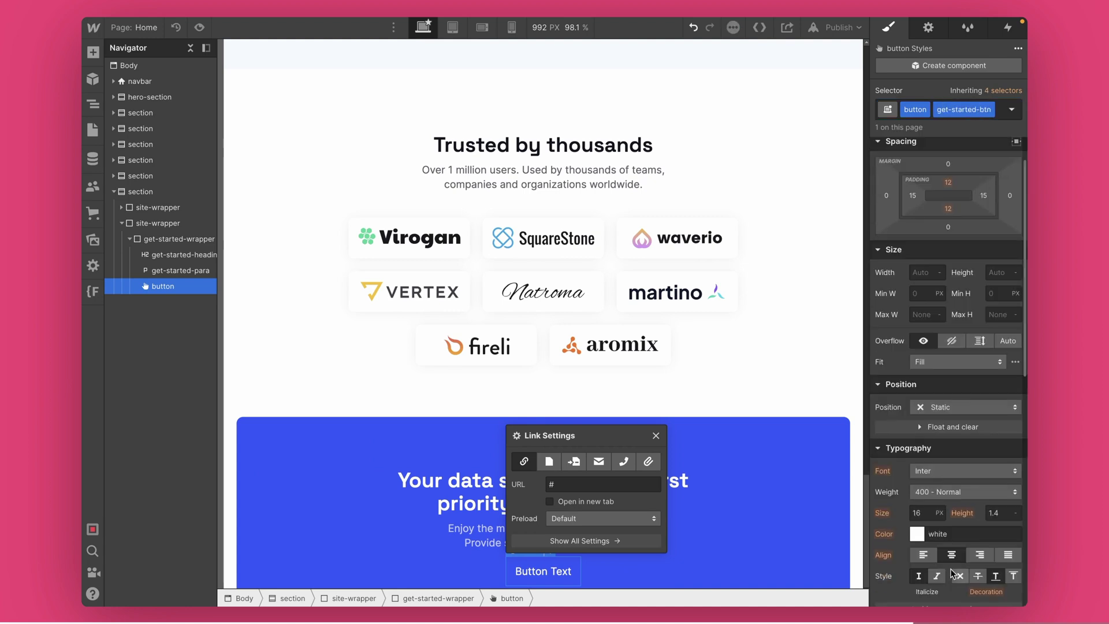
{"action": "scroll", "coordinate": [933, 537], "scroll_direction": "down", "scroll_amount": 7}
{"action": "left_click", "coordinate": [942, 430]}
{"action": "type", "text": "#12141d"}
{"action": "key", "text": "Return"}
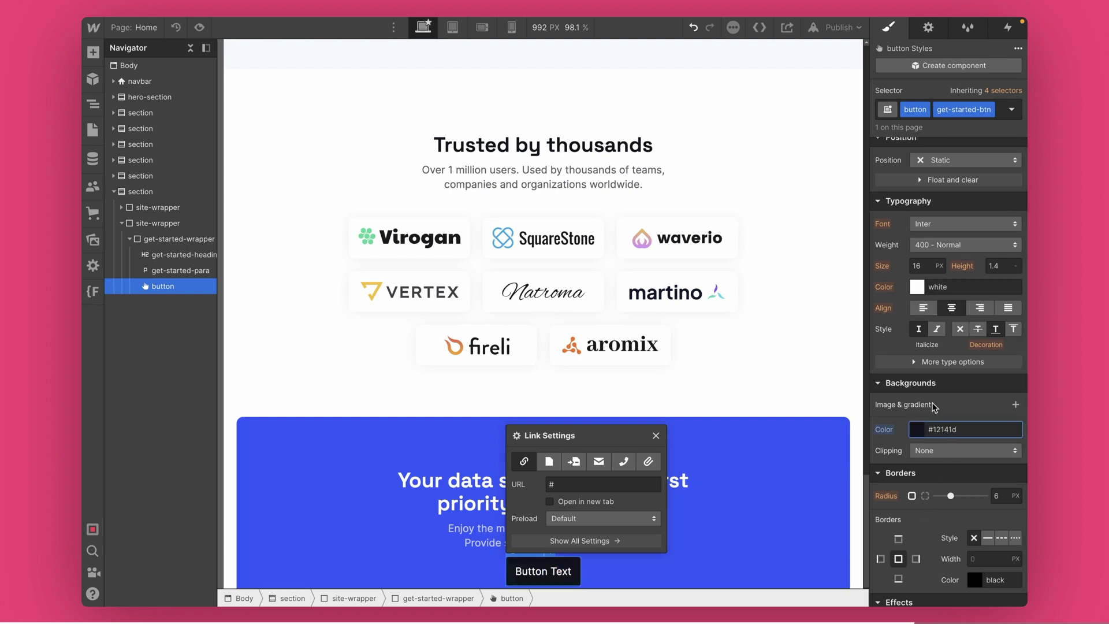
Label the button "Get Started Now" and set its padding to 16 px above and below and 32 px on the sides
{"action": "double_click", "coordinate": [542, 571]}
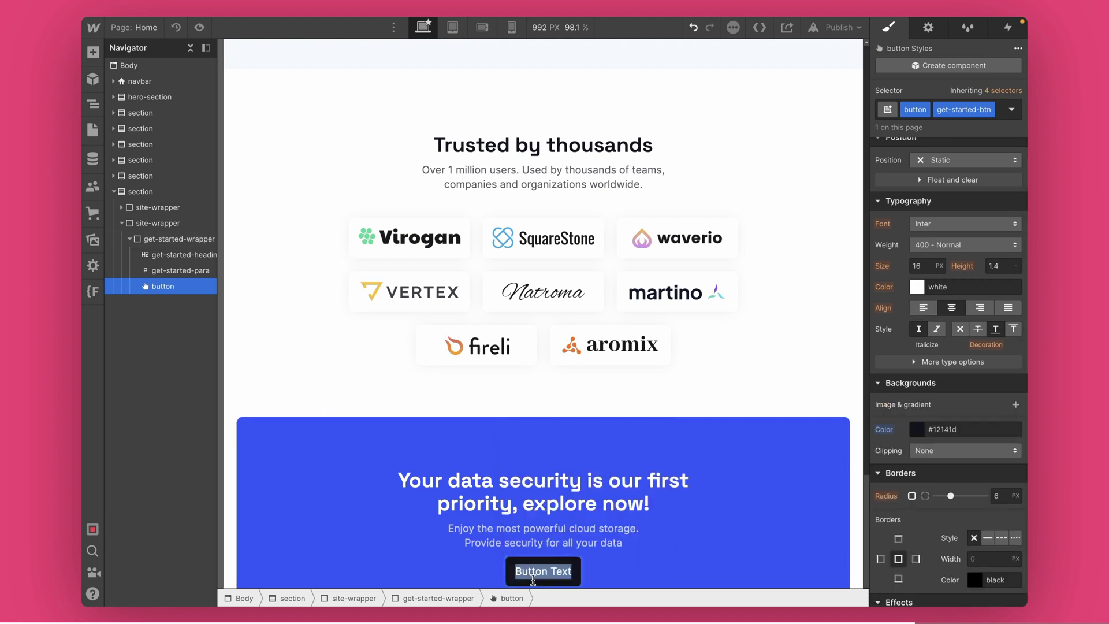
{"action": "type", "text": "Get Started Now"}
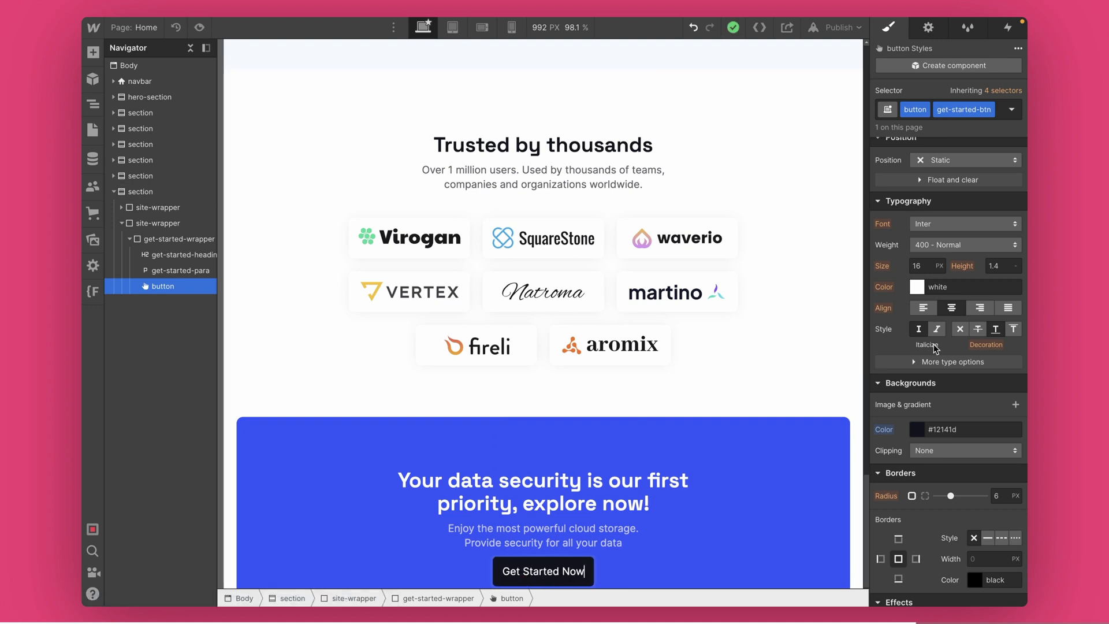
{"action": "scroll", "coordinate": [918, 248], "scroll_direction": "up", "scroll_amount": 5}
{"action": "left_click_drag", "start_coordinate": [918, 248], "coordinate": [950, 242]}
{"action": "scroll", "coordinate": [667, 425], "scroll_direction": "down", "scroll_amount": 1}
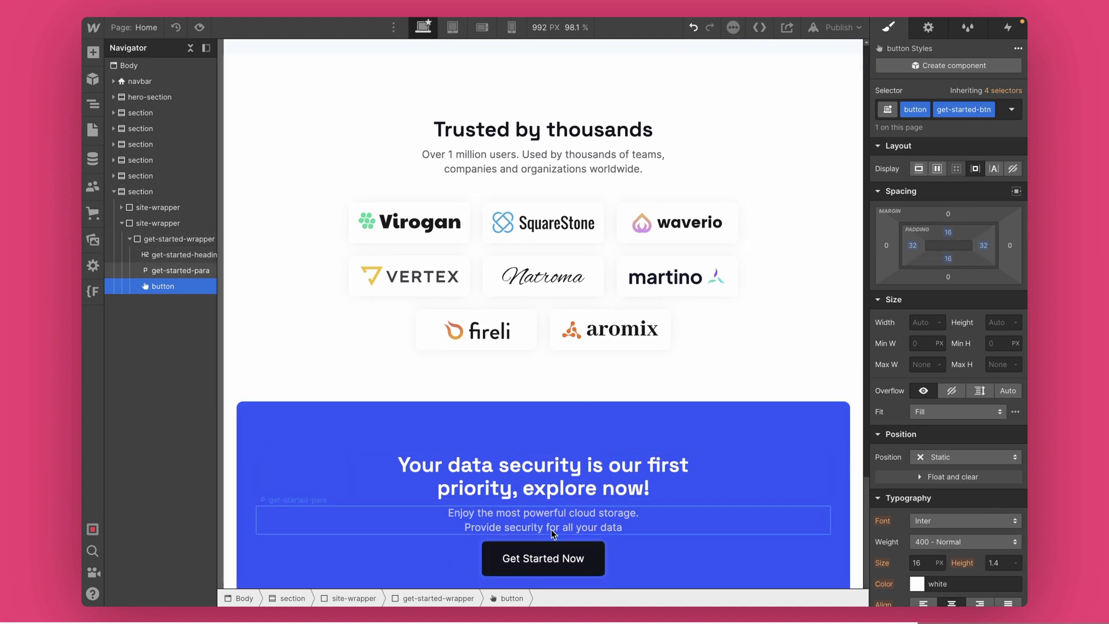
Give the Get Started Now button a top margin of 29 px
{"action": "left_click", "coordinate": [539, 520]}
{"action": "left_click", "coordinate": [547, 544]}
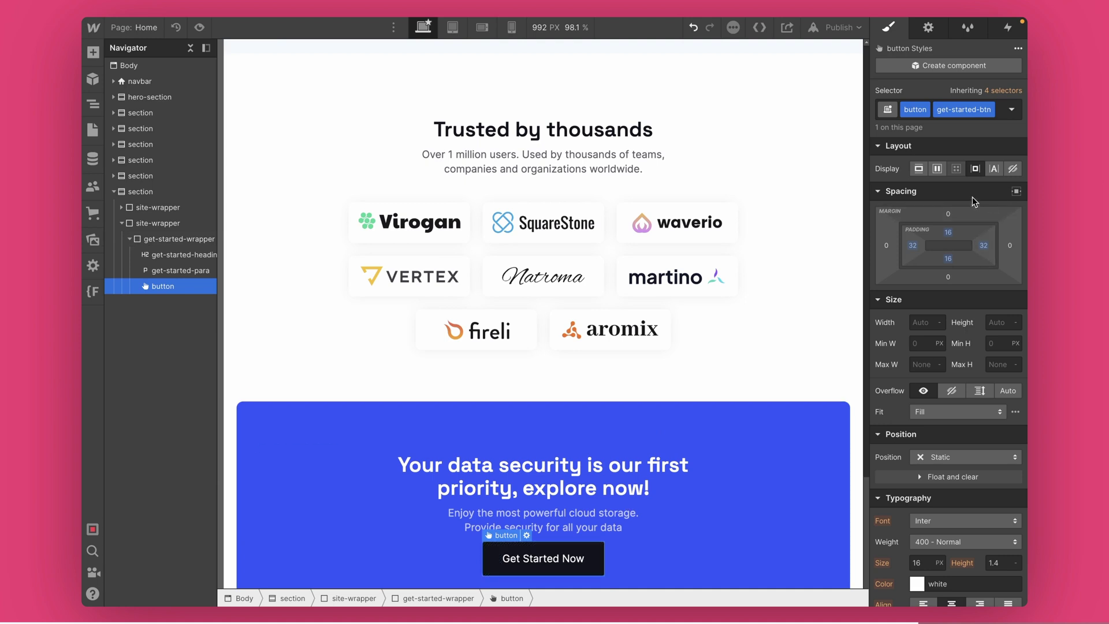
{"action": "left_click_drag", "start_coordinate": [955, 211], "coordinate": [959, 194]}
{"action": "scroll", "coordinate": [636, 332], "scroll_direction": "down", "scroll_amount": 5}
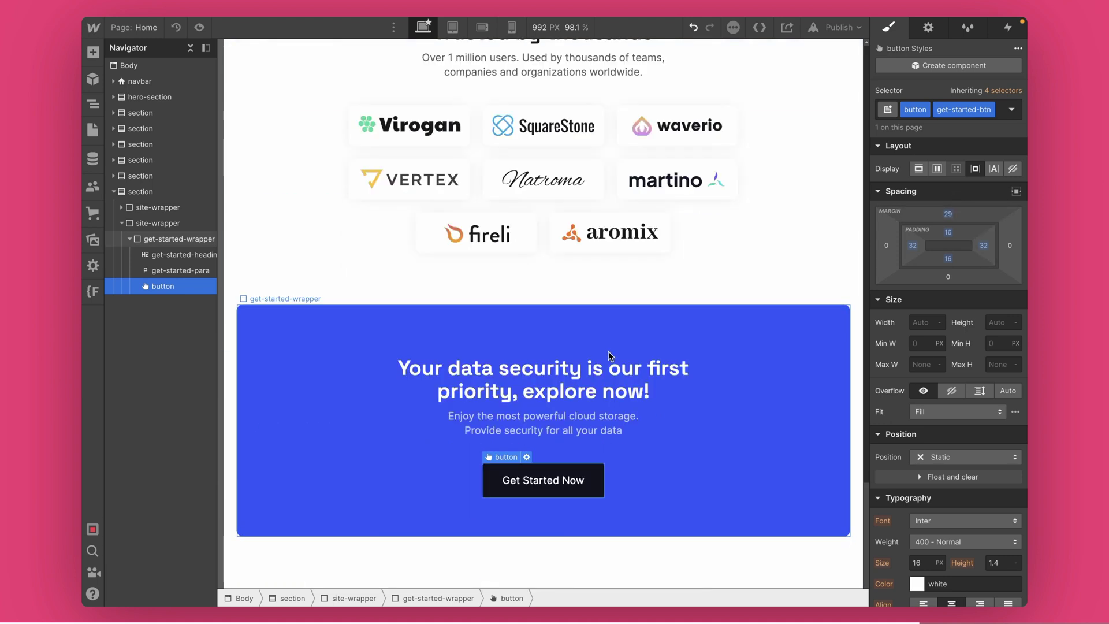
Collapse the finished section in the element tree and switch to the Figma design to inspect the footer background
{"action": "left_click", "coordinate": [113, 193]}
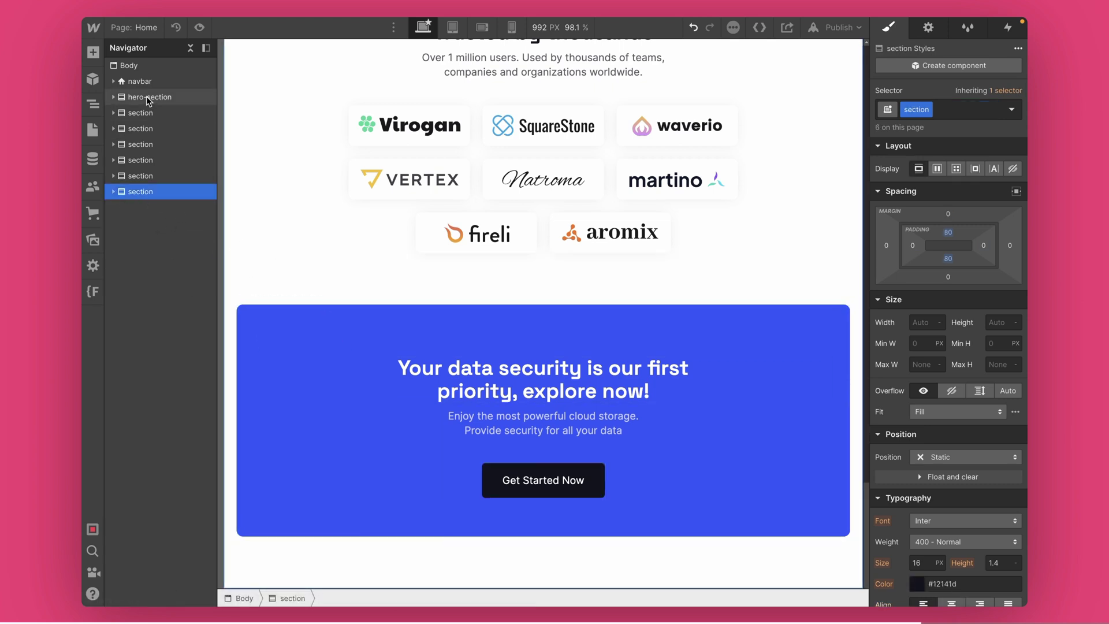
{"action": "left_click", "coordinate": [137, 65]}
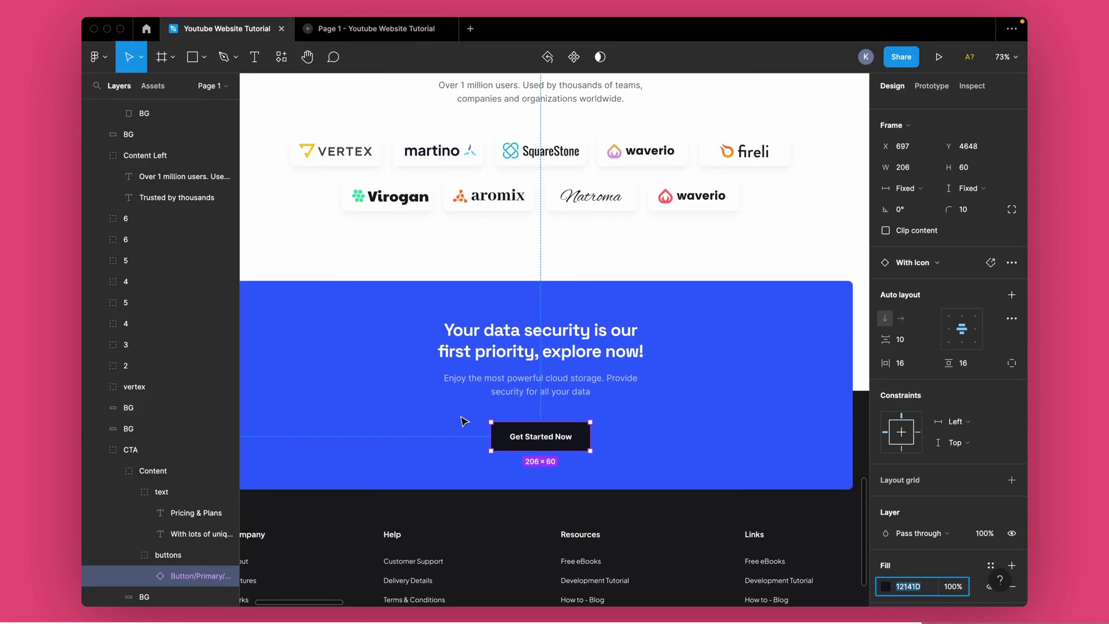
{"action": "scroll", "coordinate": [433, 400], "scroll_direction": "down", "scroll_amount": 3}
{"action": "left_click", "coordinate": [478, 492]}
{"action": "scroll", "coordinate": [502, 446], "scroll_direction": "up", "scroll_amount": 2}
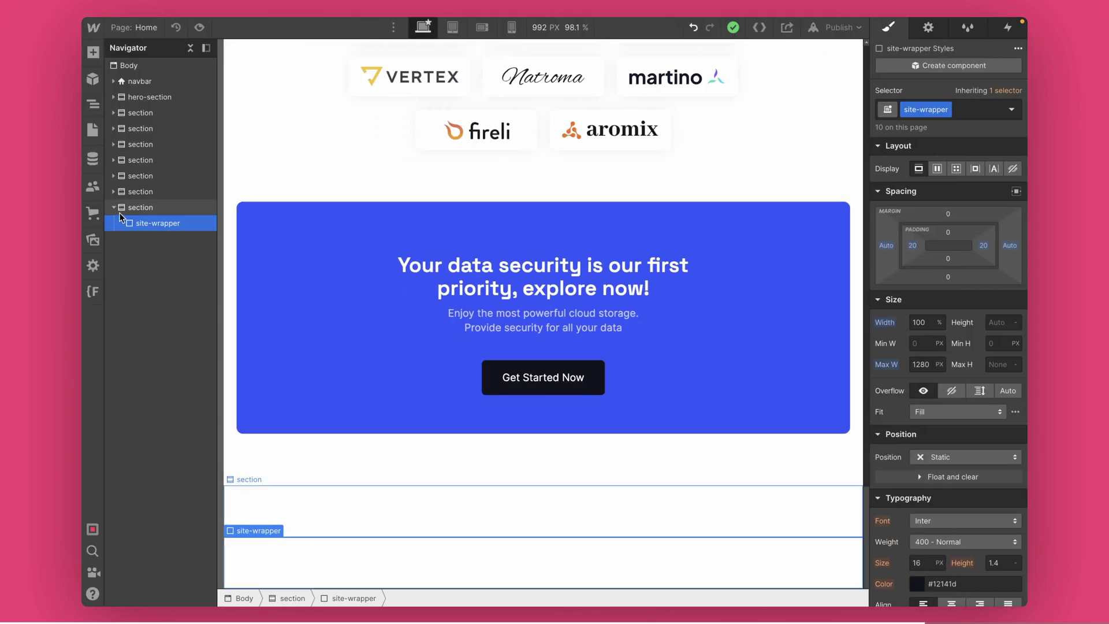
Add the combo class footer to the new empty section below the call-to-action block
{"action": "left_click", "coordinate": [141, 209]}
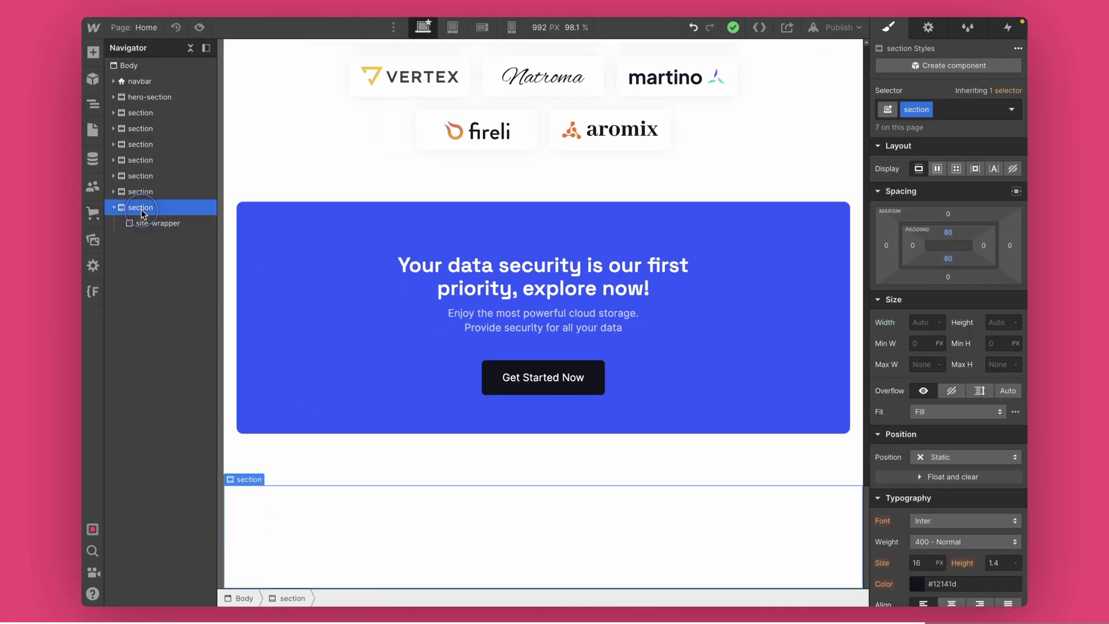
{"action": "left_click", "coordinate": [154, 224]}
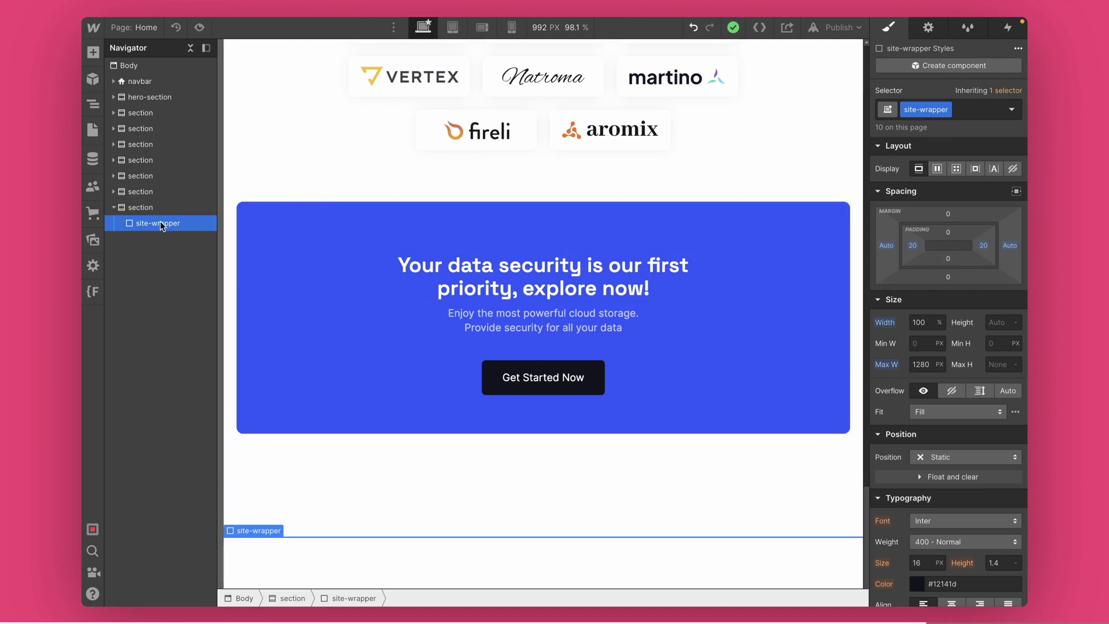
{"action": "left_click", "coordinate": [155, 208]}
{"action": "left_click", "coordinate": [964, 105]}
{"action": "type", "text": "footer"}
{"action": "key", "text": "Return"}
Set the footer section's background colour to 18181B
{"action": "scroll", "coordinate": [947, 404], "scroll_direction": "down", "scroll_amount": 2}
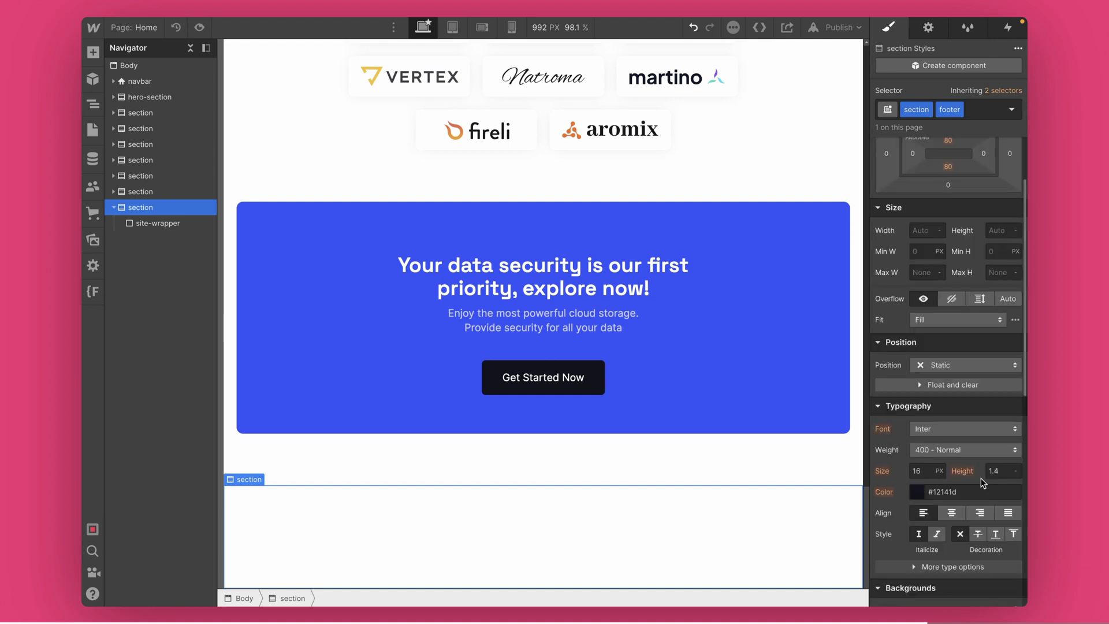
{"action": "scroll", "coordinate": [940, 487], "scroll_direction": "down", "scroll_amount": 3}
{"action": "left_click", "coordinate": [941, 487]}
{"action": "type", "text": "1B1B1B"}
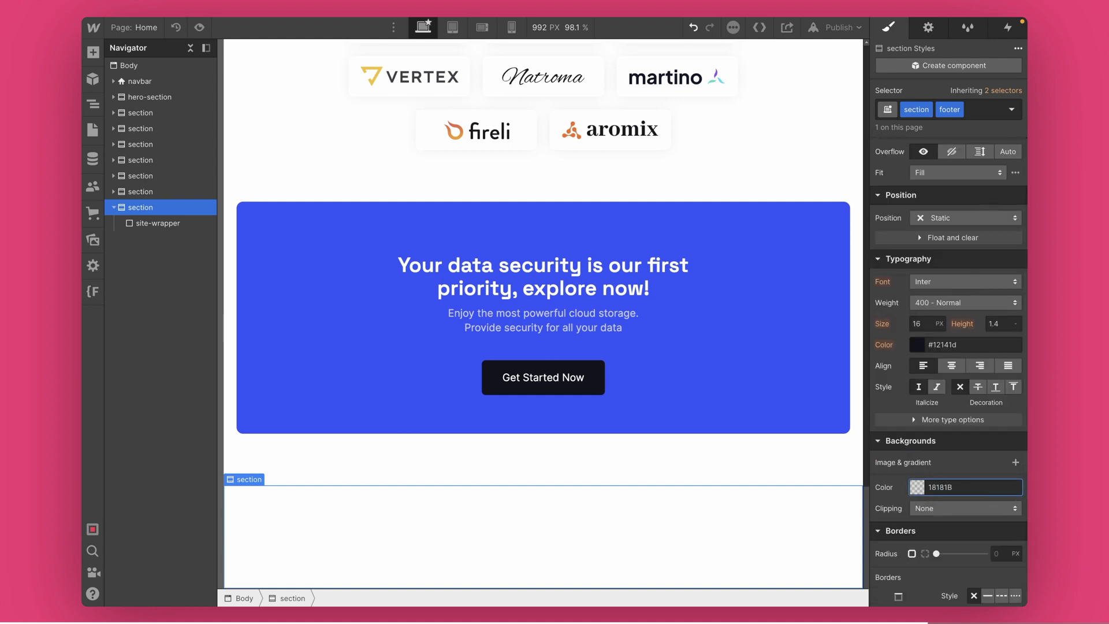
{"action": "key", "text": "Return"}
Add a div block inside the footer's site-wrapper and give it the new class 4-col-grid
{"action": "left_click", "coordinate": [123, 227]}
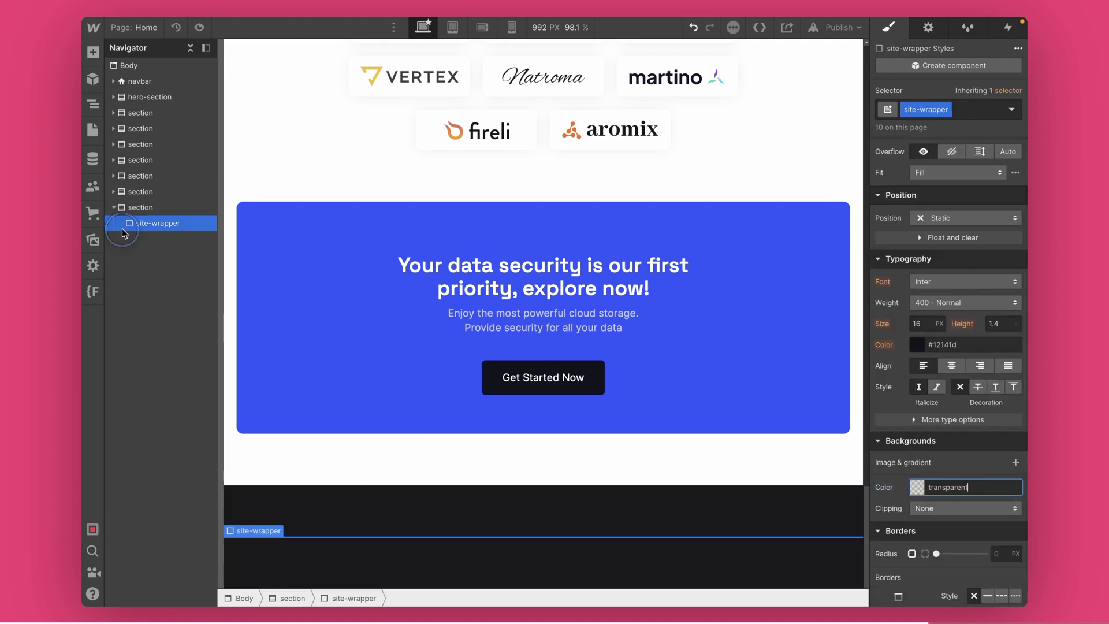
{"action": "key", "text": "super+e"}
{"action": "type", "text": "d"}
{"action": "left_click", "coordinate": [406, 135]}
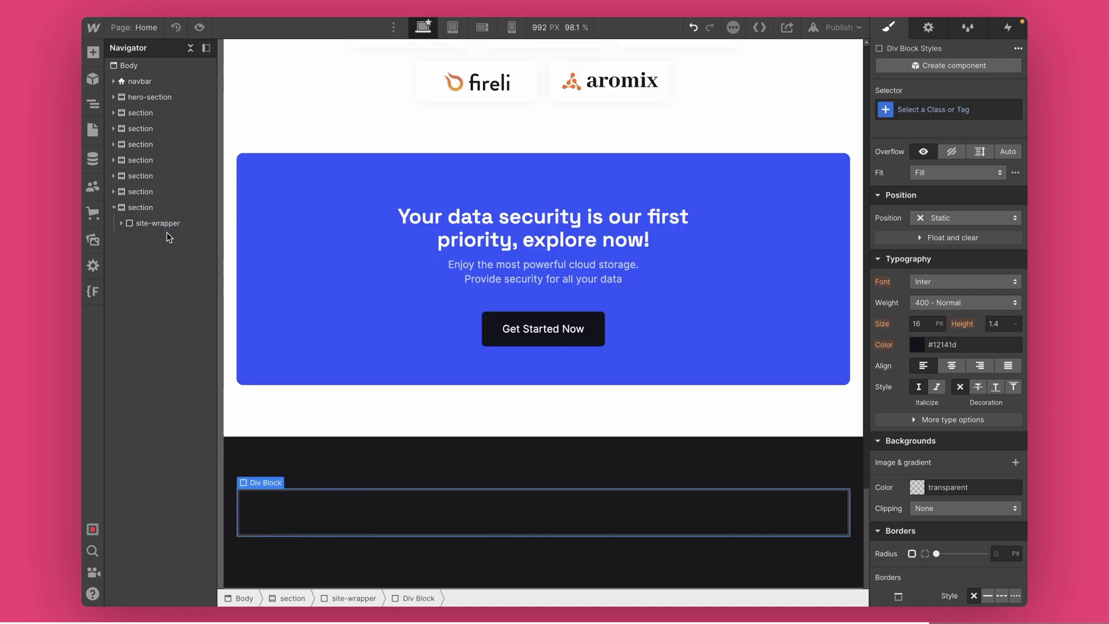
{"action": "key", "text": "super+Return"}
{"action": "type", "text": "4-col-grid"}
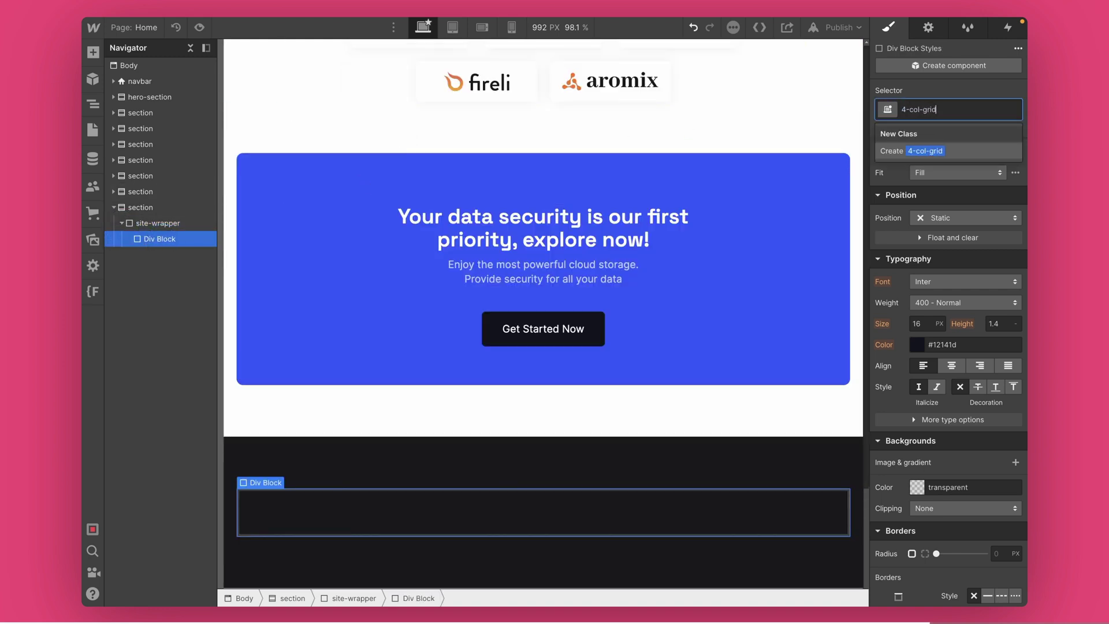
{"action": "key", "text": "Return"}
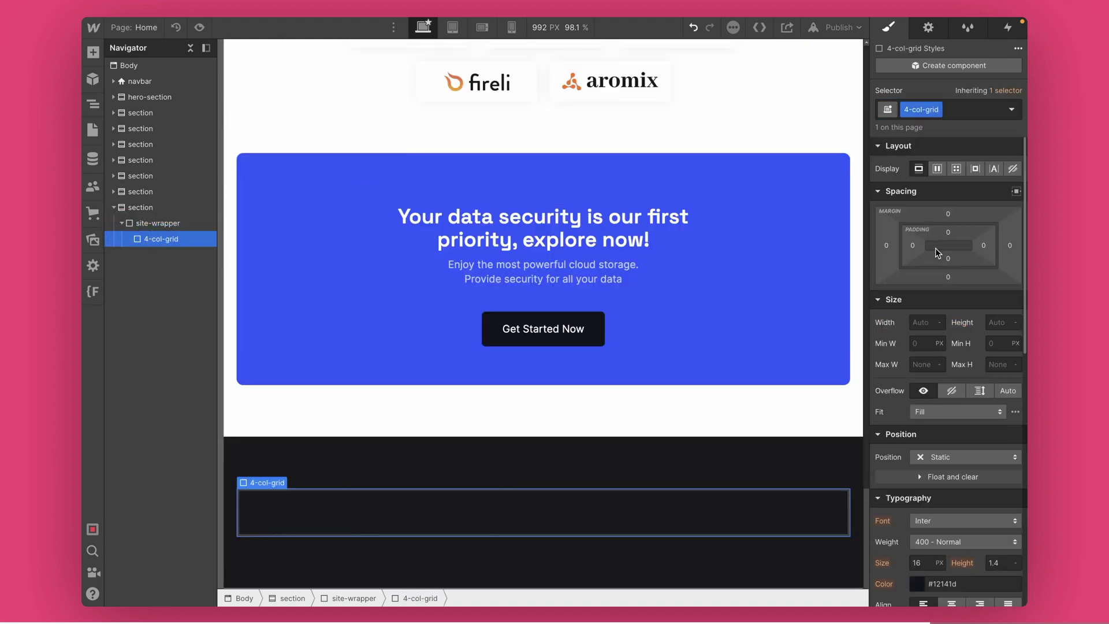
Make 4-col-grid a grid layout with four 1fr columns and a single row
{"action": "left_click", "coordinate": [955, 169]}
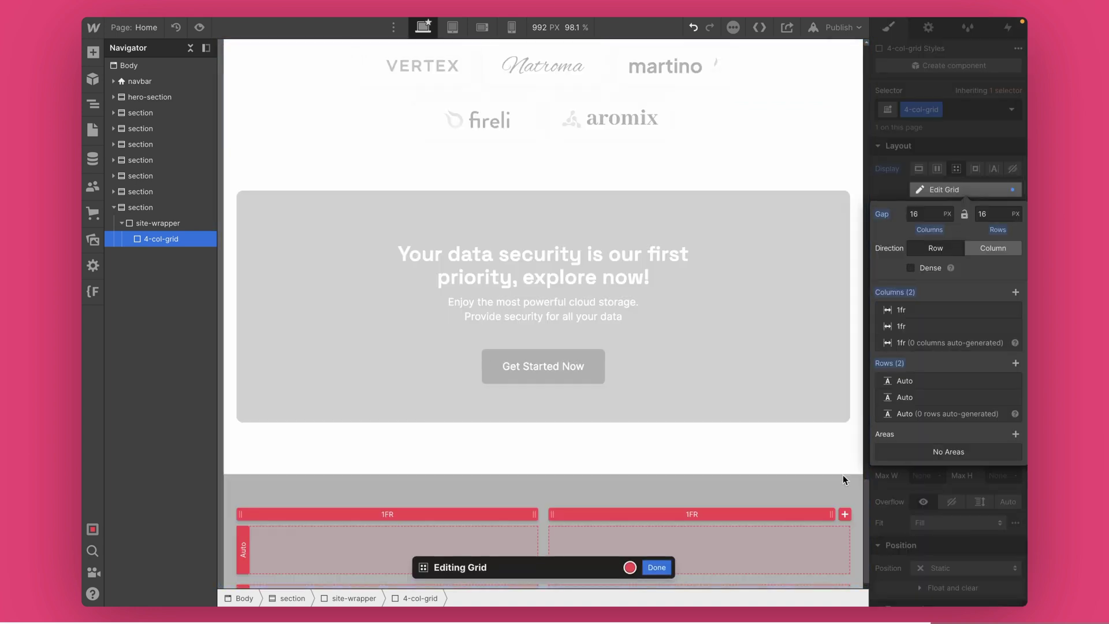
{"action": "left_click", "coordinate": [1013, 398]}
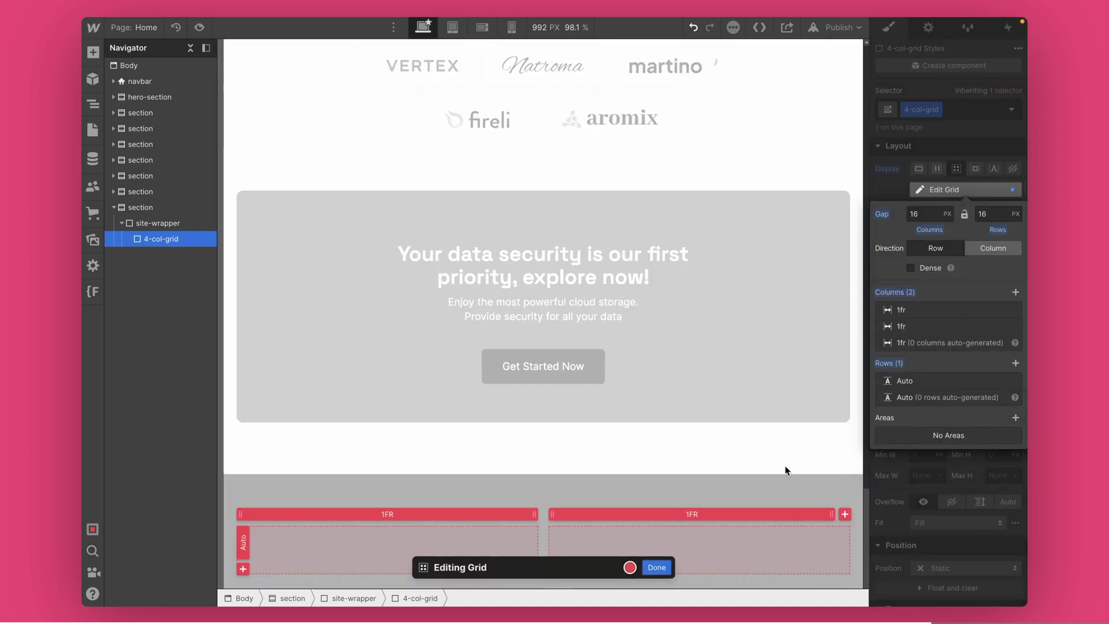
{"action": "left_click", "coordinate": [844, 477]}
{"action": "left_click", "coordinate": [844, 477]}
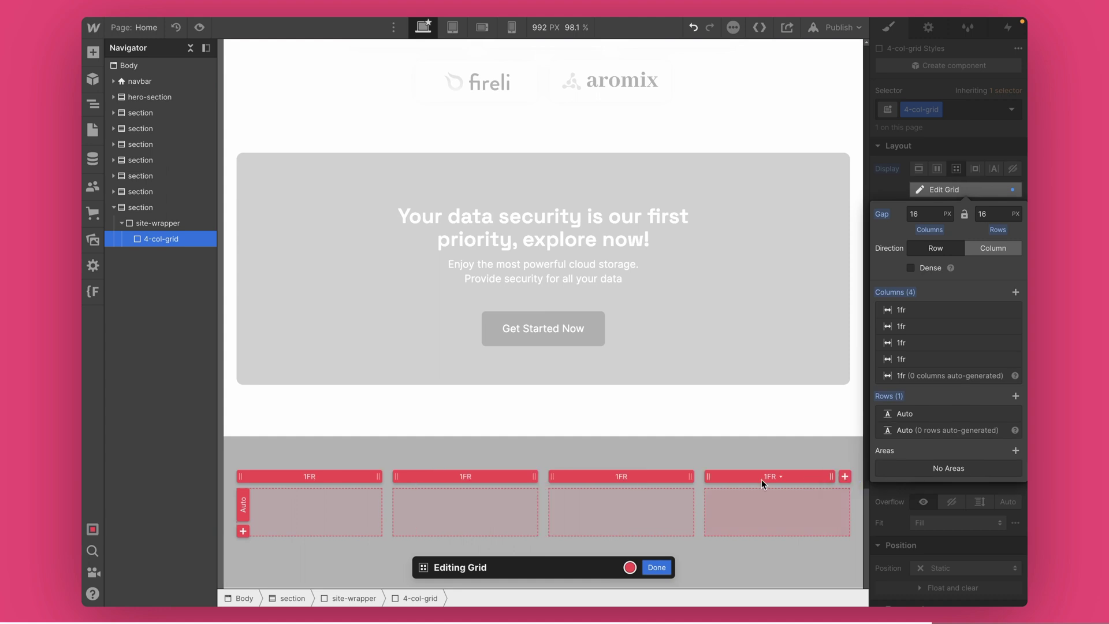
Set the column gap of 4-col-grid to 40 px and add a div block in its first cell
{"action": "left_click_drag", "start_coordinate": [699, 490], "coordinate": [715, 492]}
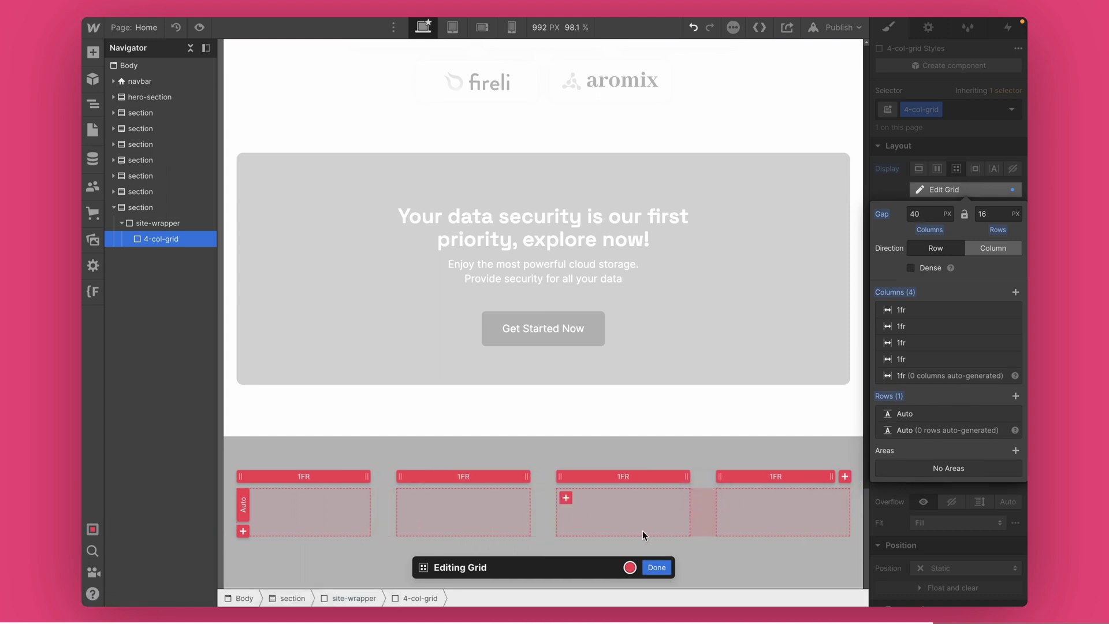
{"action": "left_click", "coordinate": [644, 572]}
{"action": "key", "text": "ctrl+e"}
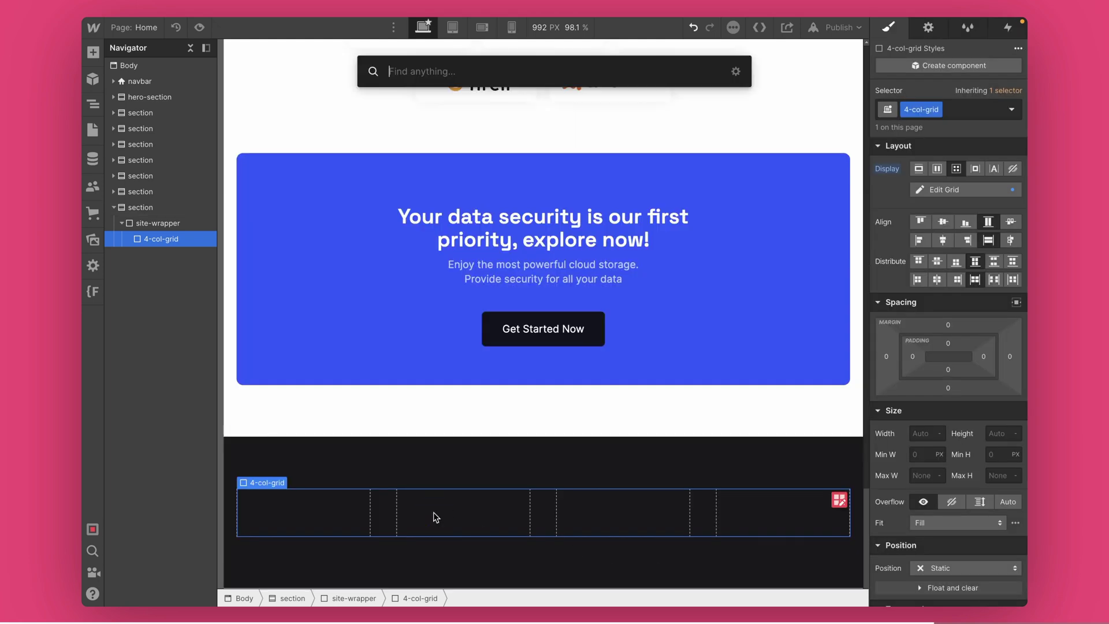
{"action": "type", "text": "d"}
{"action": "key", "text": "Return"}
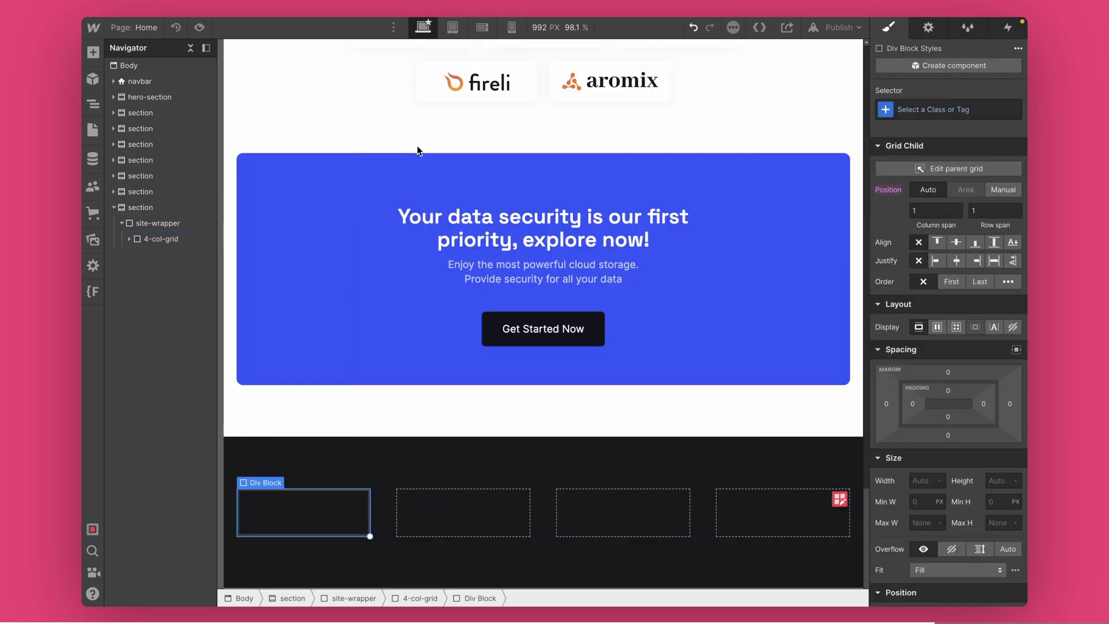
Give the new div block in the footer grid the new class footer-link-container
{"action": "left_click", "coordinate": [946, 109]}
{"action": "type", "text": "f"}
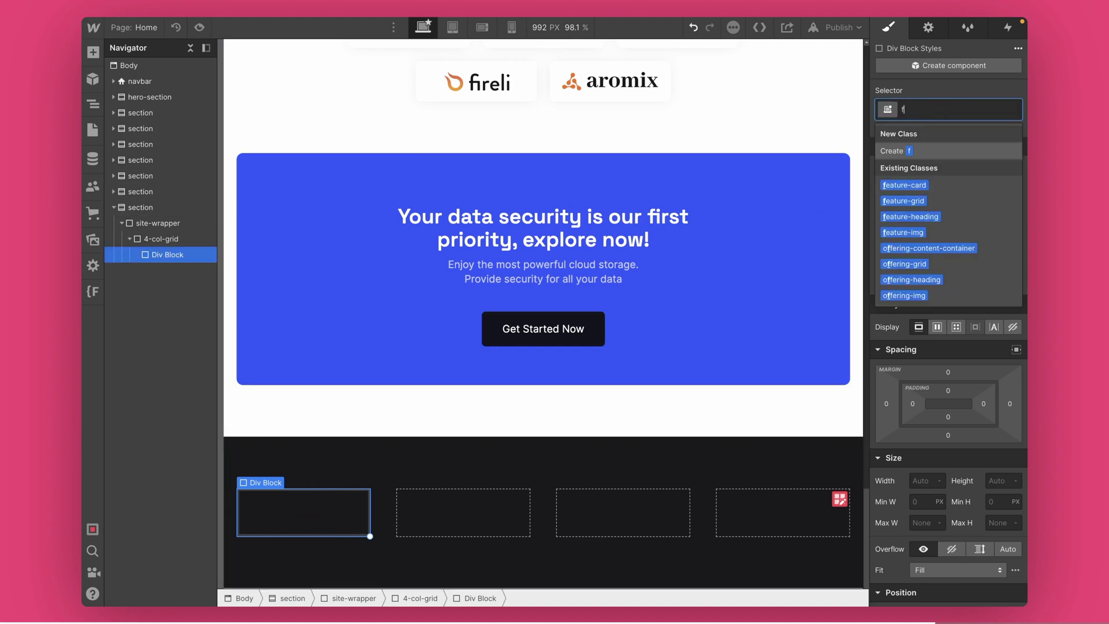
{"action": "type", "text": "ooter-link-container"}
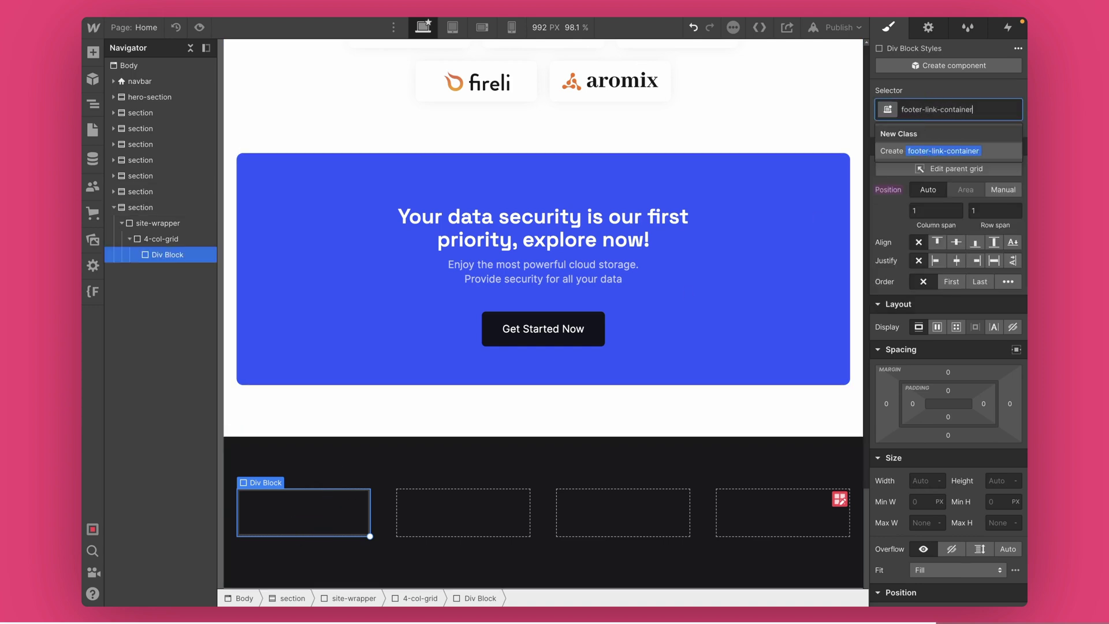
{"action": "key", "text": "Return"}
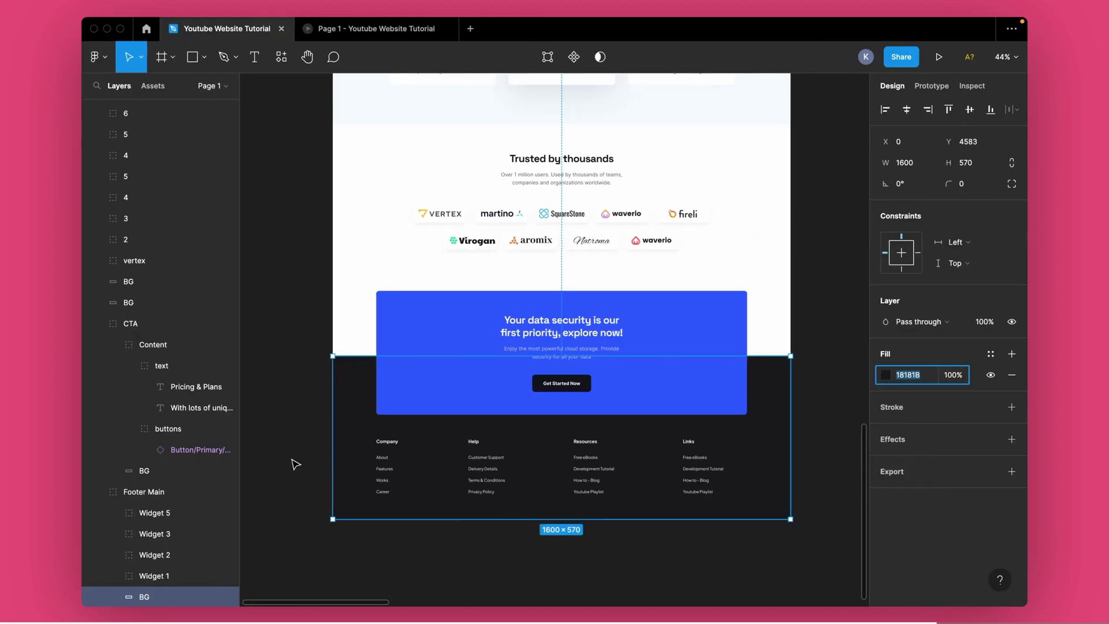
Check the footer's Company column in Figma and add a paragraph reading Company inside footer-link-container in Webflow
{"action": "scroll", "coordinate": [379, 448], "scroll_direction": "up", "scroll_amount": 5}
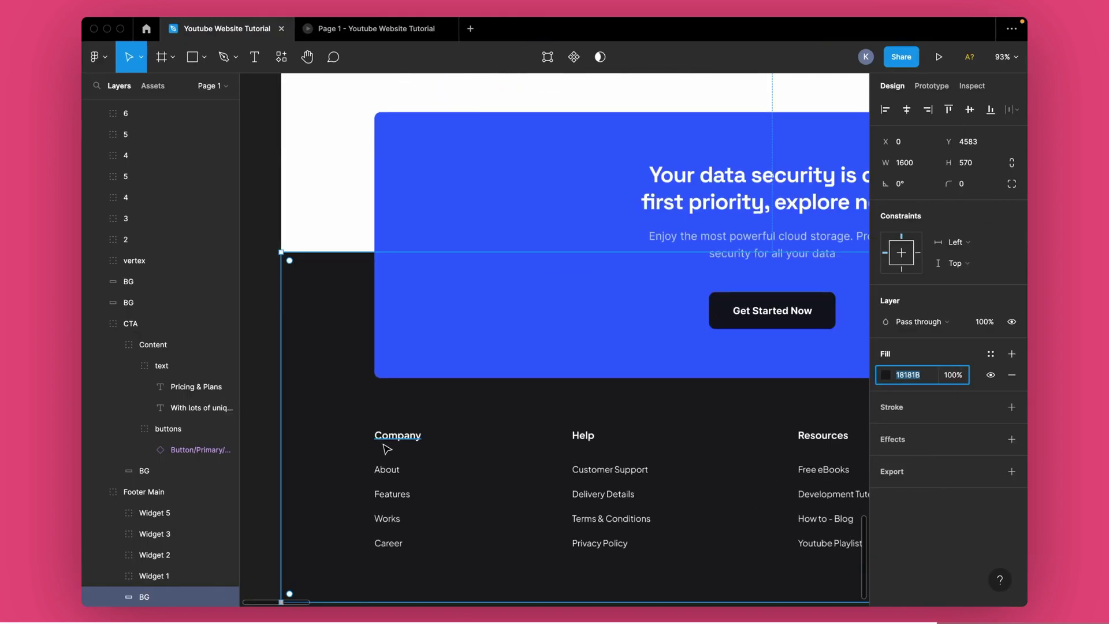
{"action": "left_click", "coordinate": [382, 443]}
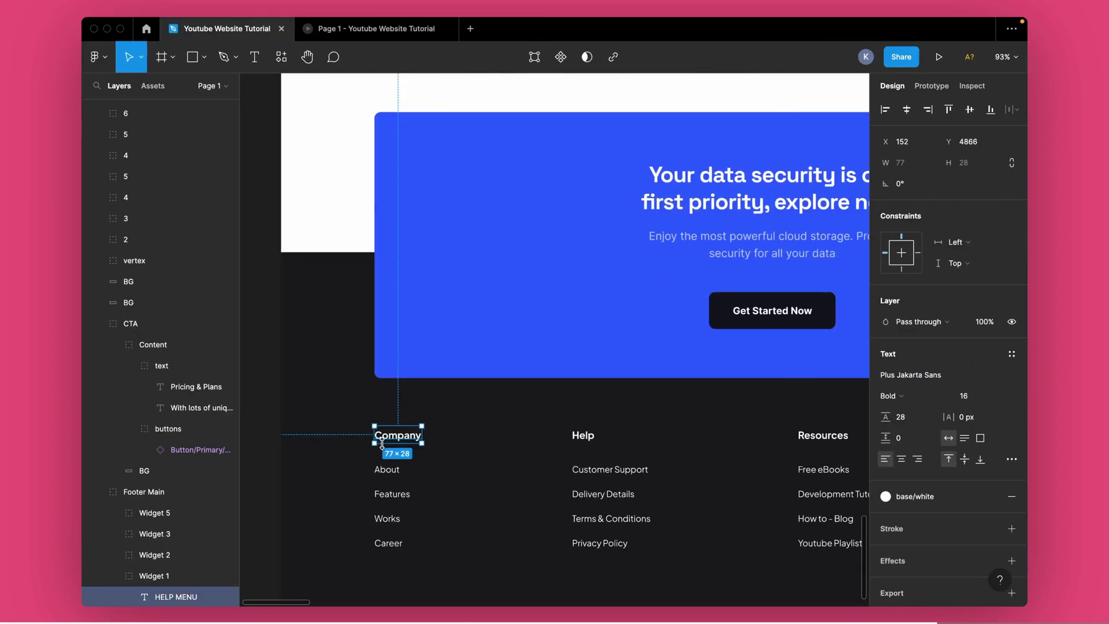
{"action": "left_click", "coordinate": [400, 480]}
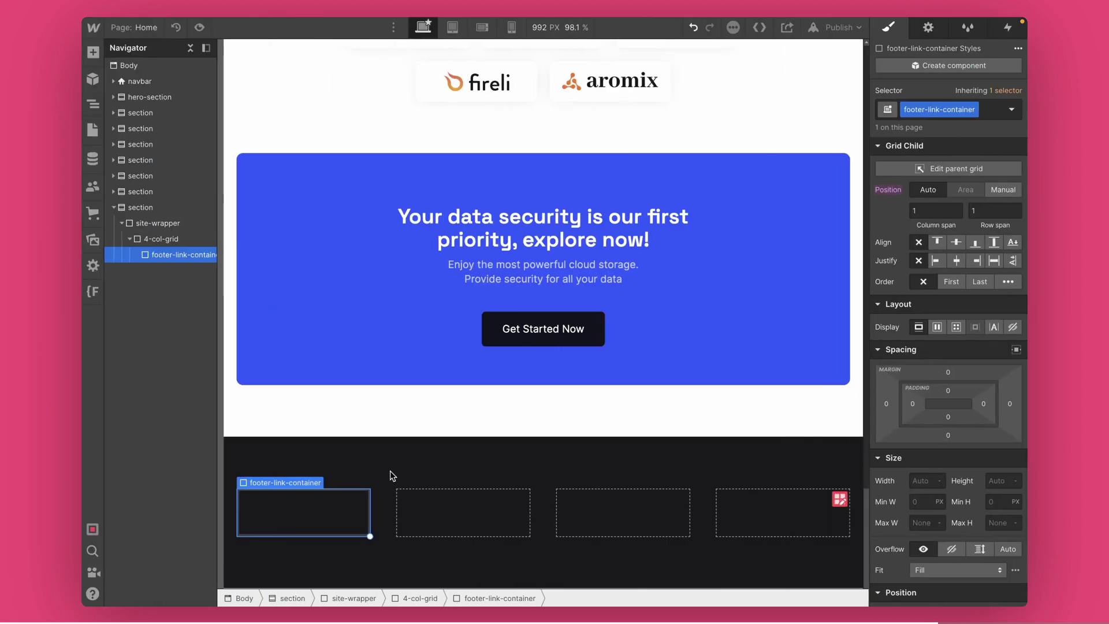
{"action": "key", "text": "super+k"}
{"action": "type", "text": "par"}
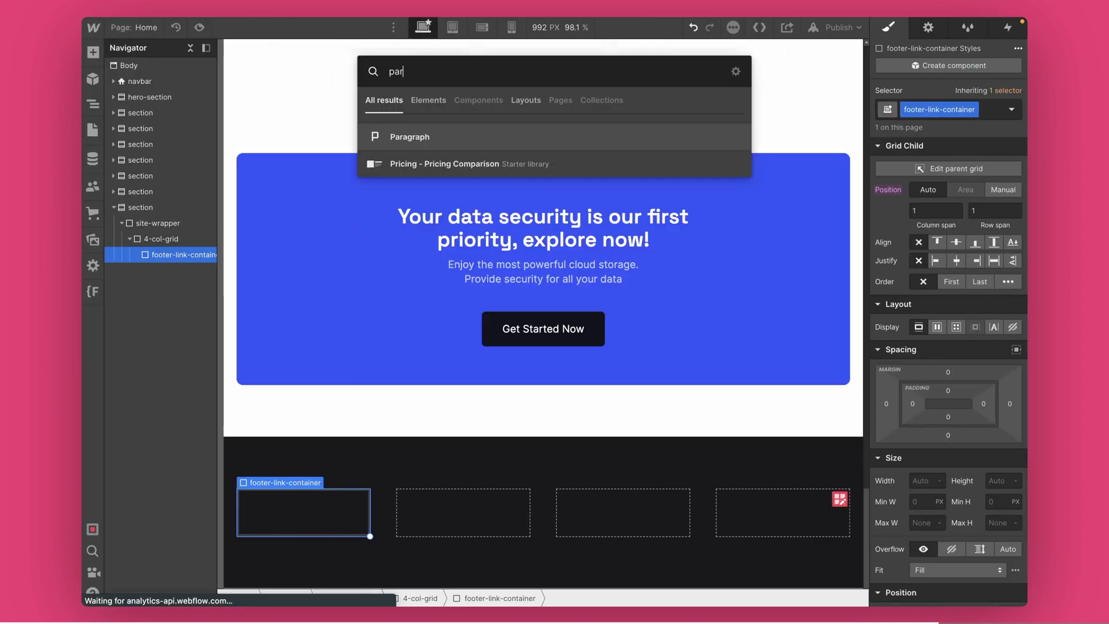
{"action": "key", "text": "Return"}
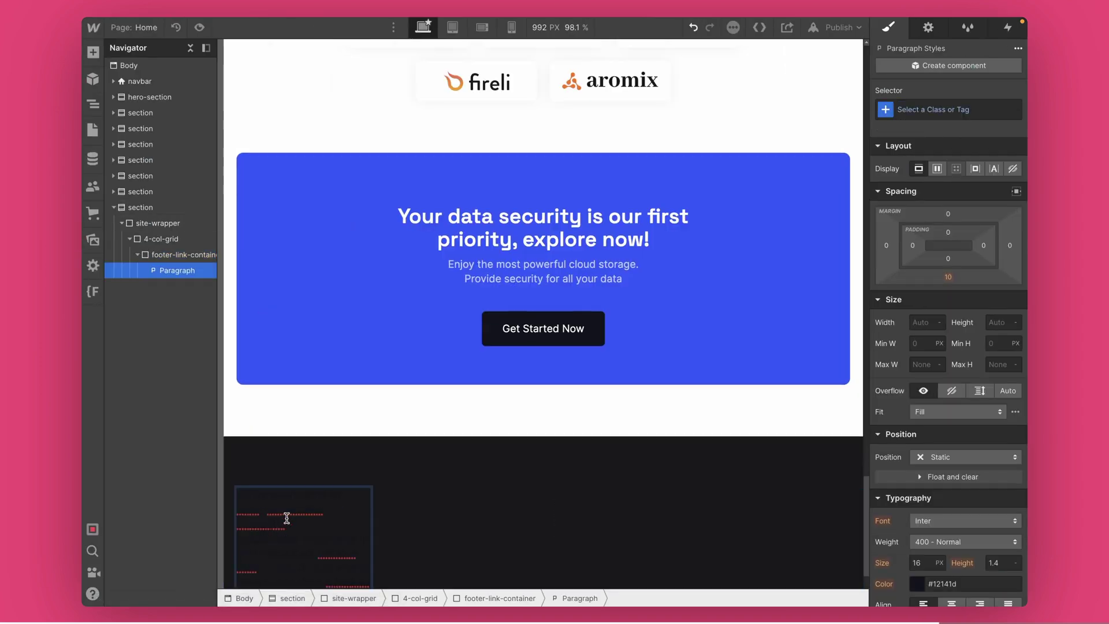
{"action": "double_click", "coordinate": [286, 518]}
{"action": "key", "text": "BackSpace"}
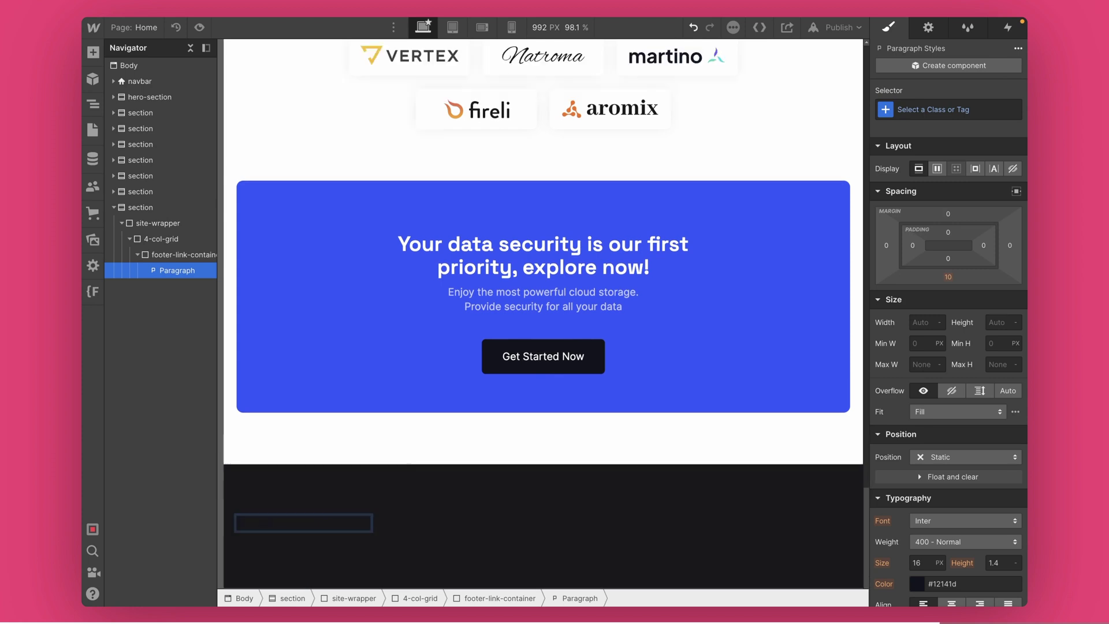
{"action": "left_click", "coordinate": [280, 532]}
{"action": "left_click", "coordinate": [279, 526]}
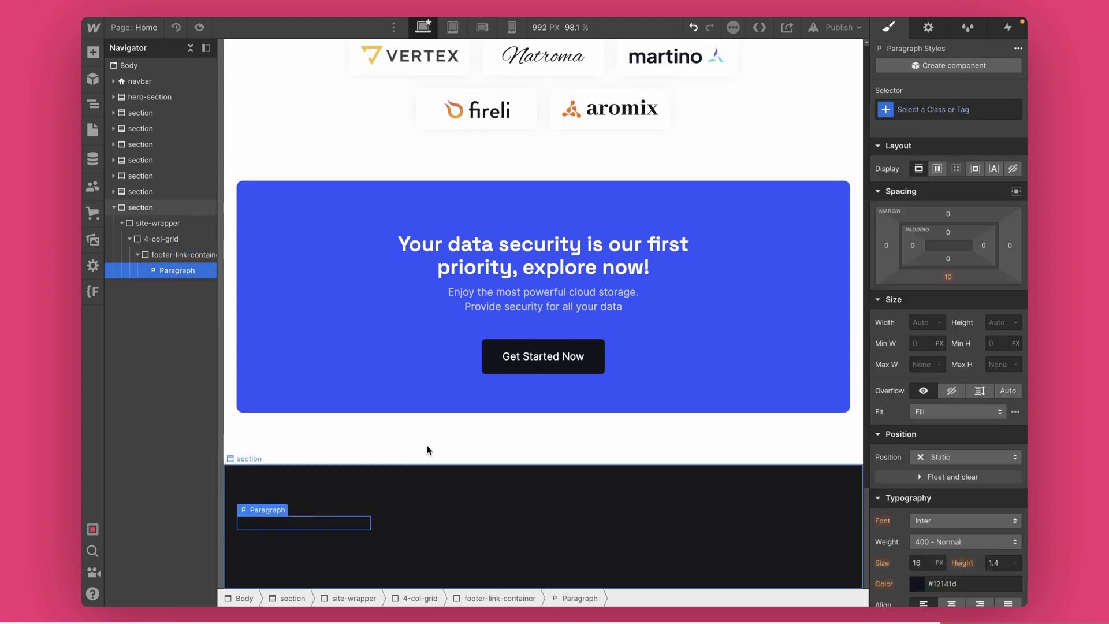
Set the footer section's text colour to white
{"action": "left_click", "coordinate": [916, 111]}
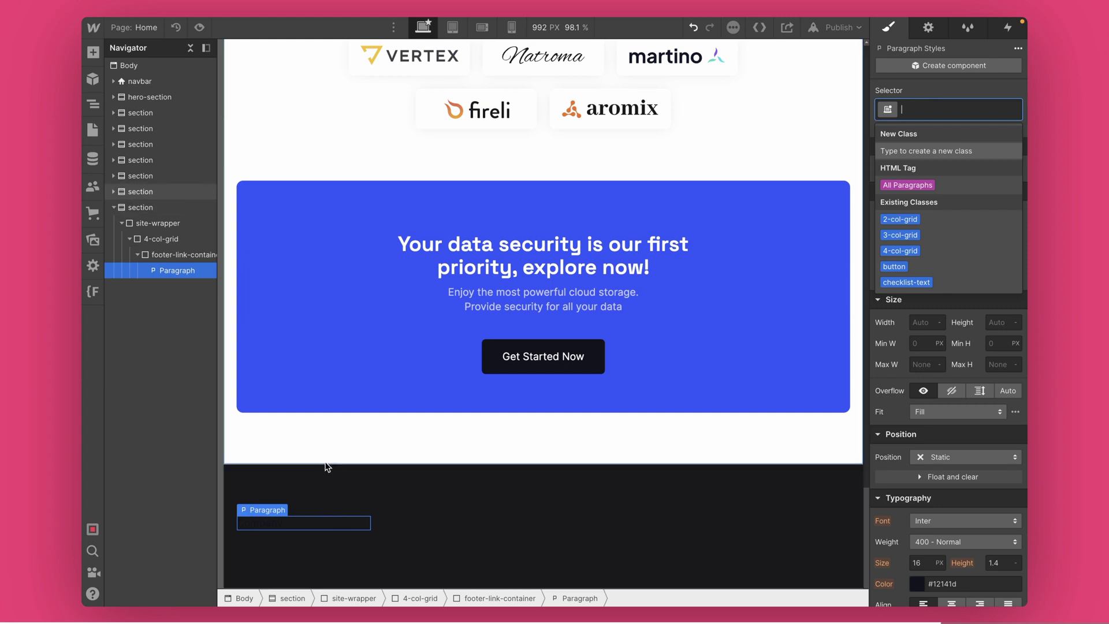
{"action": "left_click", "coordinate": [329, 496]}
{"action": "scroll", "coordinate": [919, 469], "scroll_direction": "down", "scroll_amount": 2}
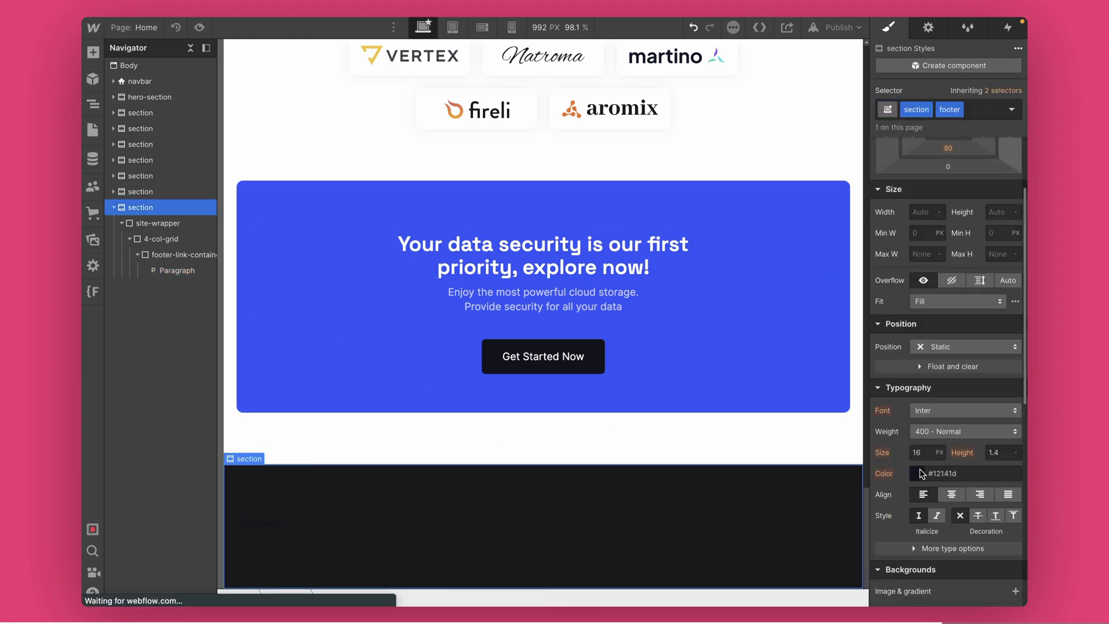
{"action": "left_click", "coordinate": [916, 472]}
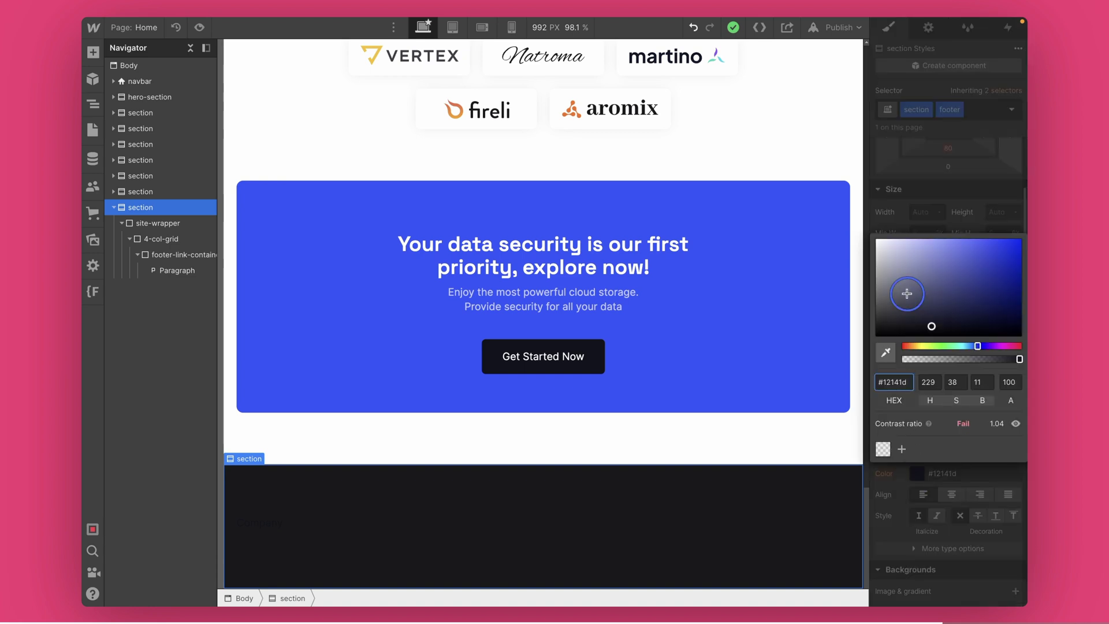
{"action": "left_click_drag", "start_coordinate": [906, 294], "coordinate": [775, 178]}
{"action": "left_click", "coordinate": [900, 189]}
Give the Company paragraph the new class footer-heading and set its font weight to 600 - Semi Bold
{"action": "left_click", "coordinate": [271, 523]}
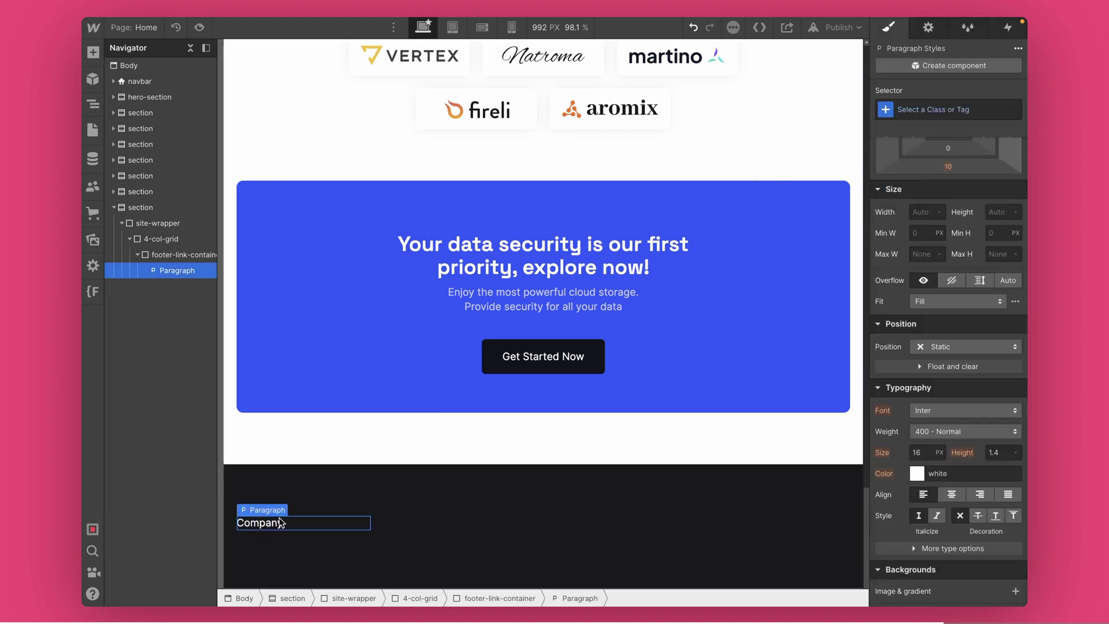
{"action": "left_click", "coordinate": [952, 109]}
{"action": "type", "text": "footer-he"}
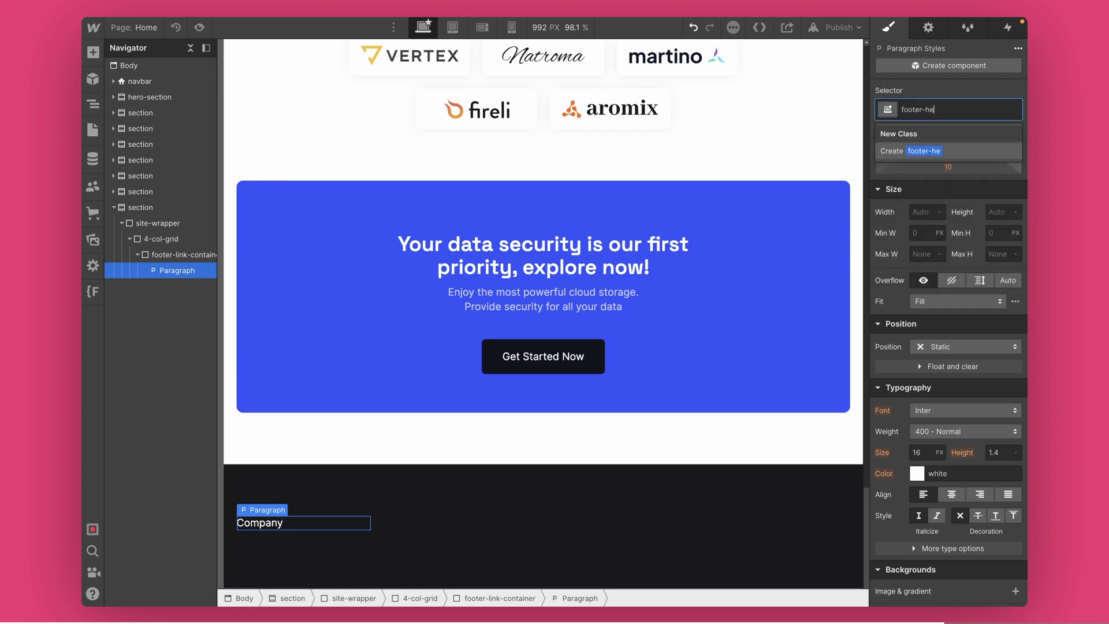
{"action": "type", "text": "ading"}
{"action": "key", "text": "Return"}
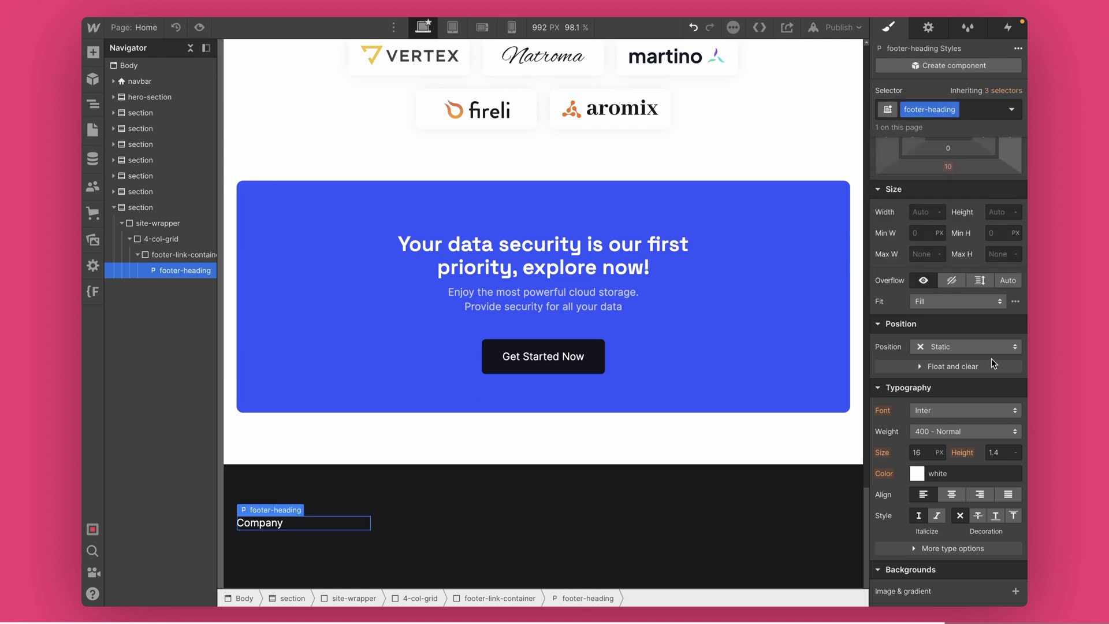
{"action": "left_click", "coordinate": [930, 431]}
{"action": "left_click", "coordinate": [943, 460]}
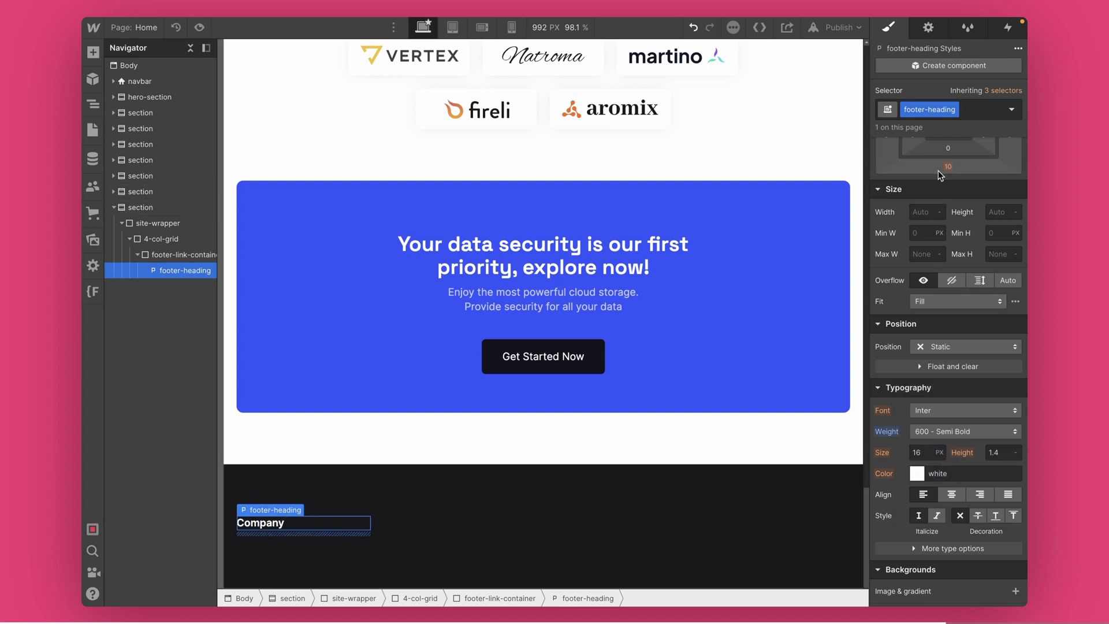
Add a text link beneath the Company heading, keeping its default link settings
{"action": "key", "text": "super+k"}
{"action": "type", "text": "lin"}
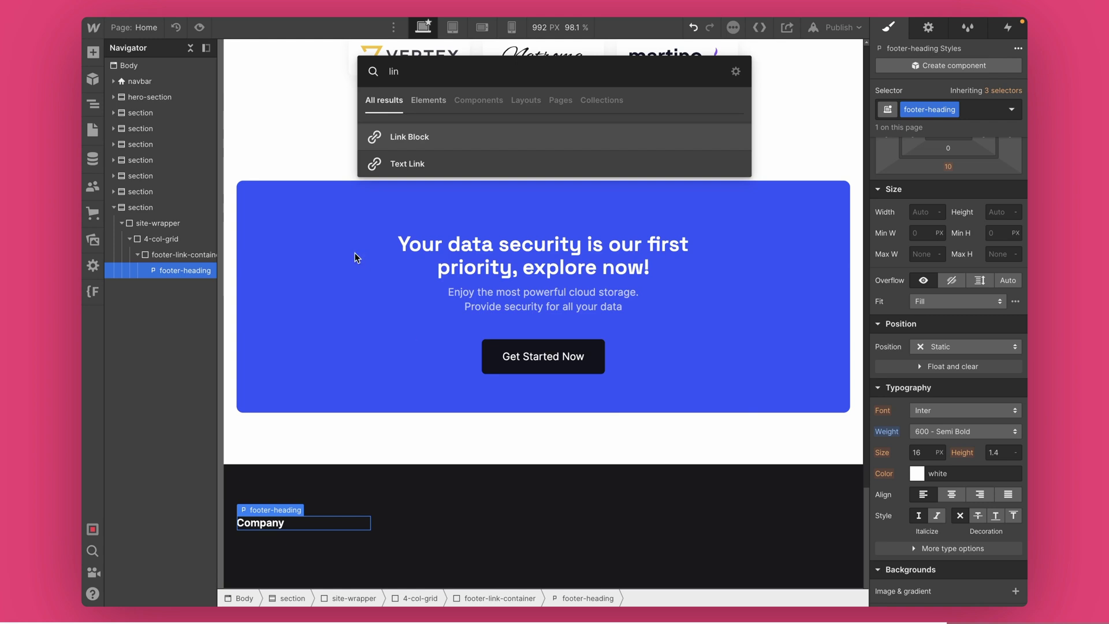
{"action": "left_click", "coordinate": [398, 164]}
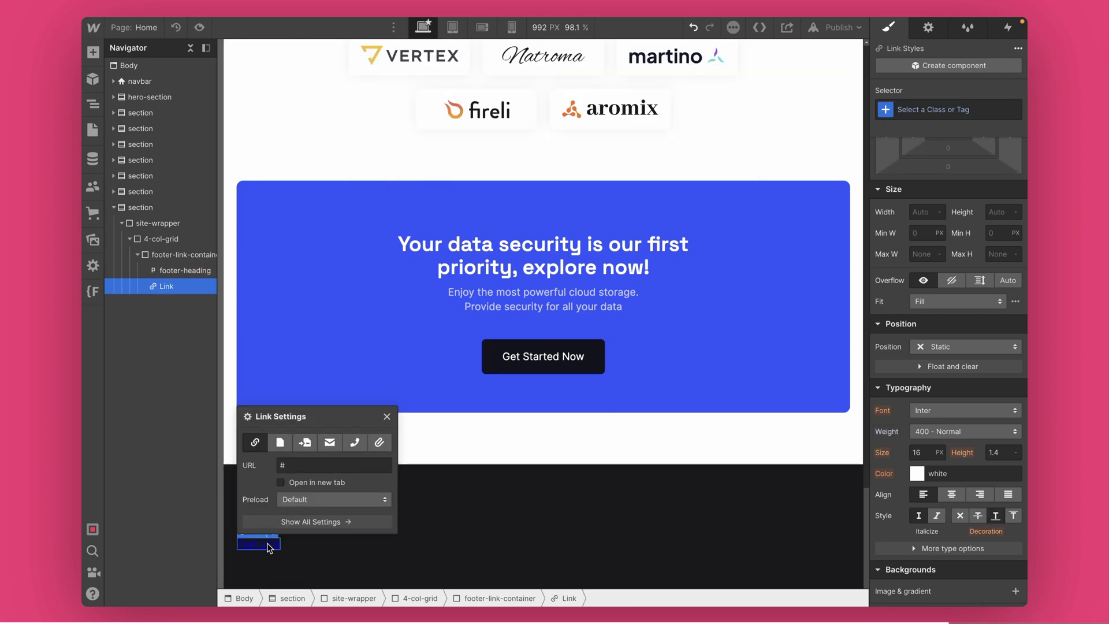
{"action": "left_click", "coordinate": [387, 417]}
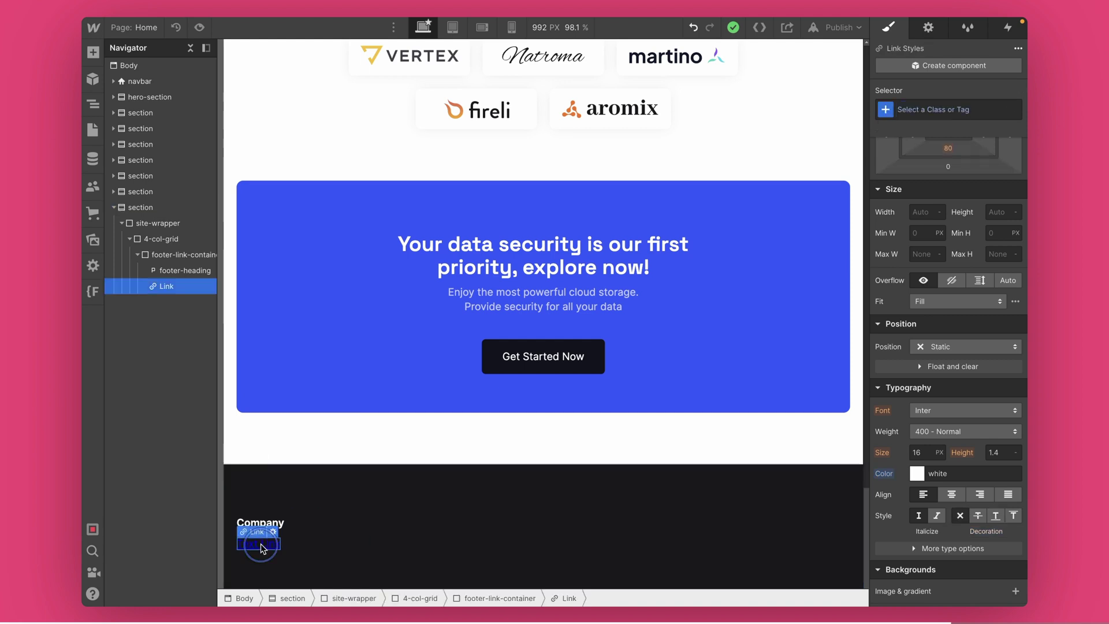
Give the text link under the Company heading the new class footer-link
{"action": "left_click", "coordinate": [980, 110]}
{"action": "type", "text": "footer-"}
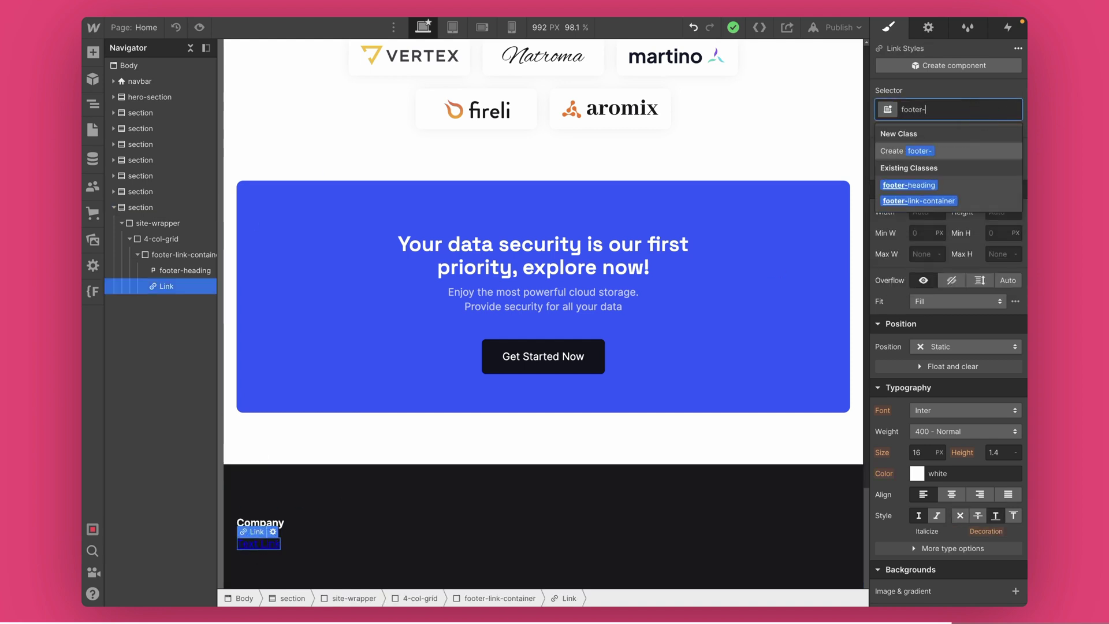
{"action": "type", "text": "link"}
{"action": "key", "text": "Return"}
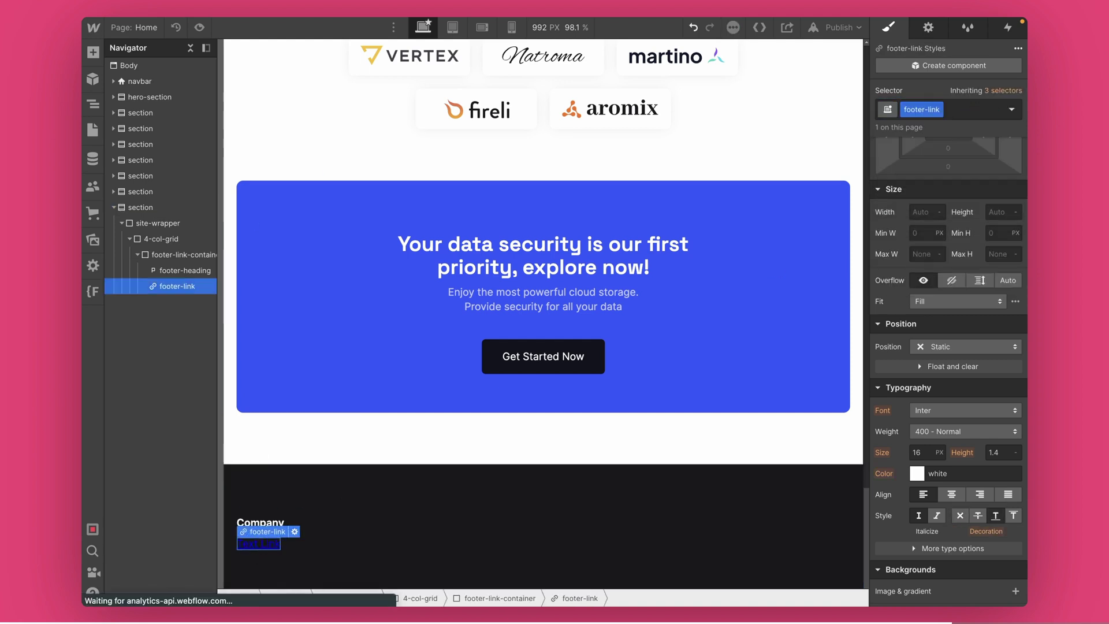
Style the footer-link class with white text, no underline and a font size of 14 px
{"action": "left_click", "coordinate": [916, 473]}
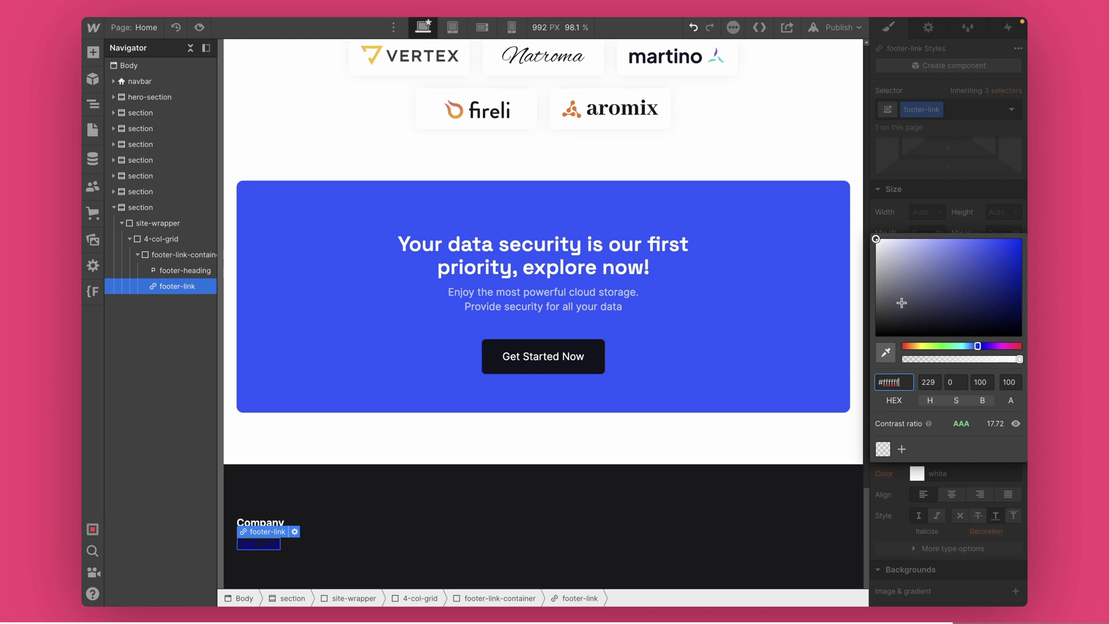
{"action": "left_click", "coordinate": [914, 200]}
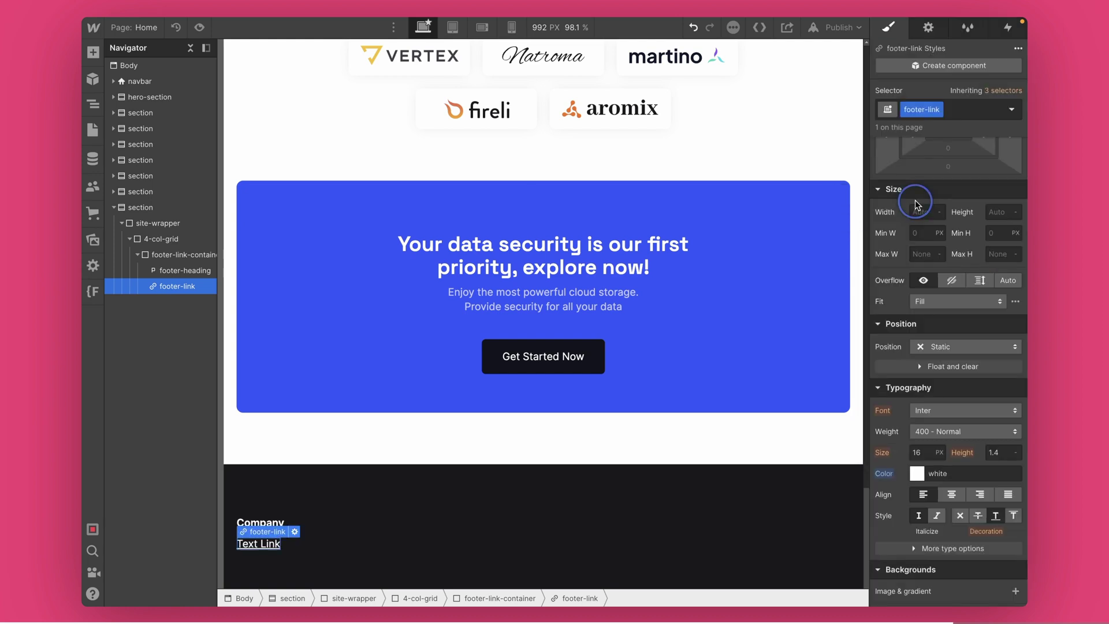
{"action": "left_click", "coordinate": [963, 516]}
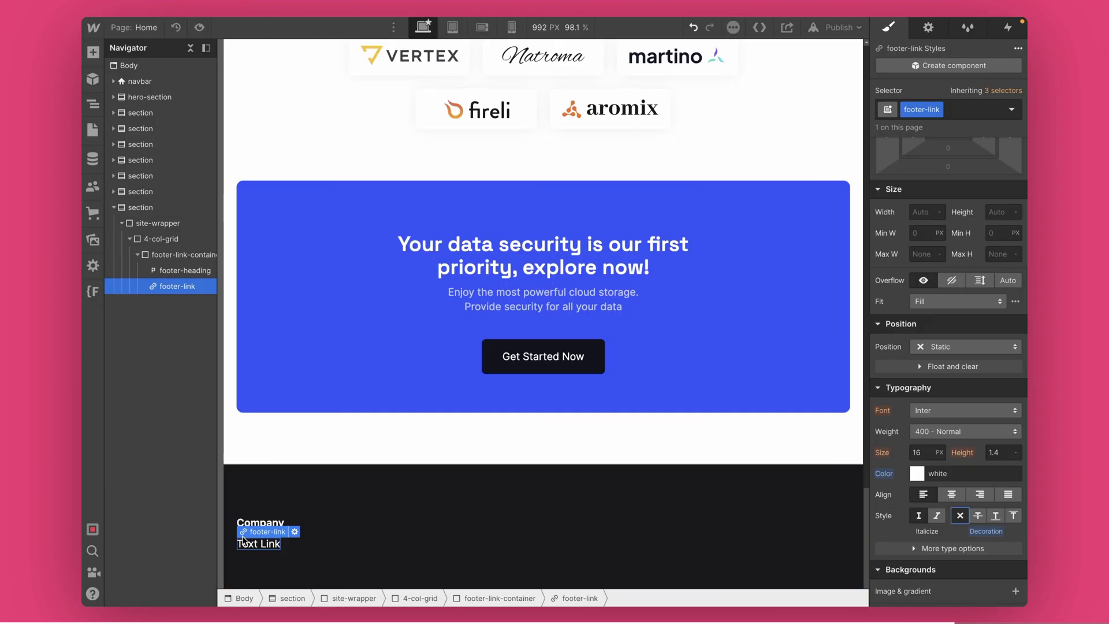
{"action": "left_click", "coordinate": [919, 453]}
{"action": "type", "text": "14"}
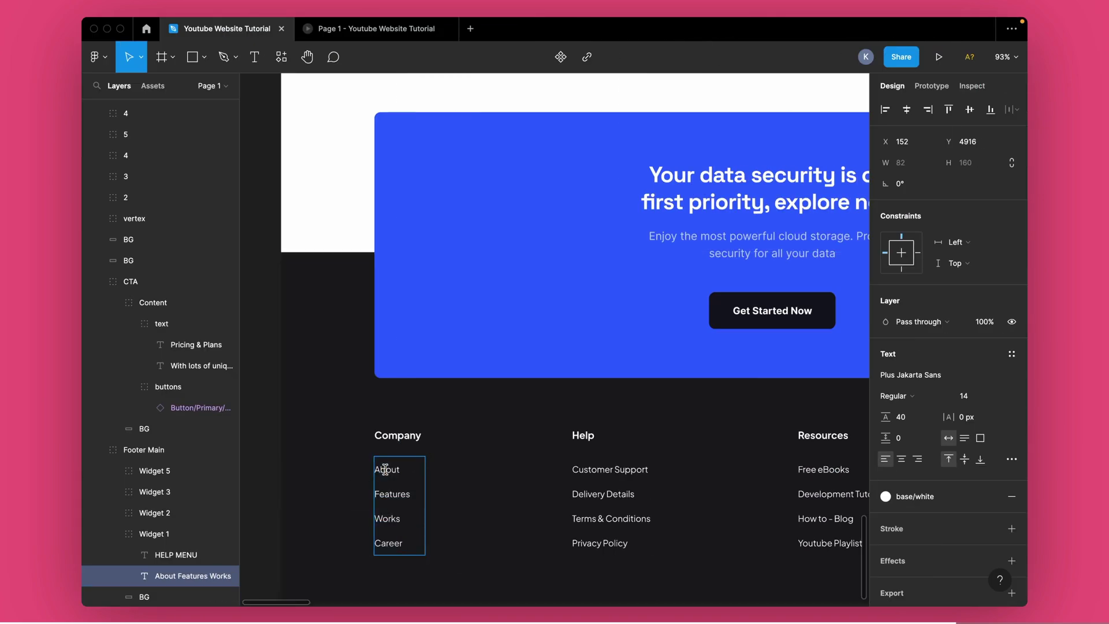
Return to Webflow and make footer-link-container a flex layout with vertical direction
{"action": "key", "text": "super+Tab"}
{"action": "left_click", "coordinate": [180, 259]}
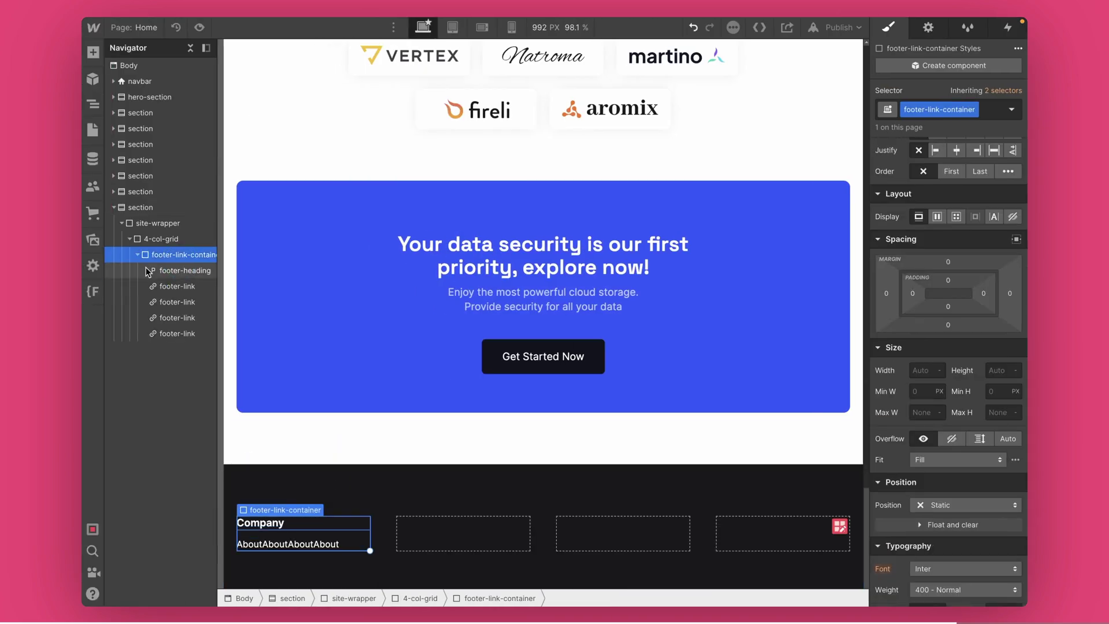
{"action": "left_click", "coordinate": [937, 216]}
{"action": "left_click", "coordinate": [980, 242]}
{"action": "scroll", "coordinate": [255, 535], "scroll_direction": "down", "scroll_amount": 1}
Change the text of the second, third and fourth links under Company to Features, Works and Career
{"action": "left_click", "coordinate": [255, 532]}
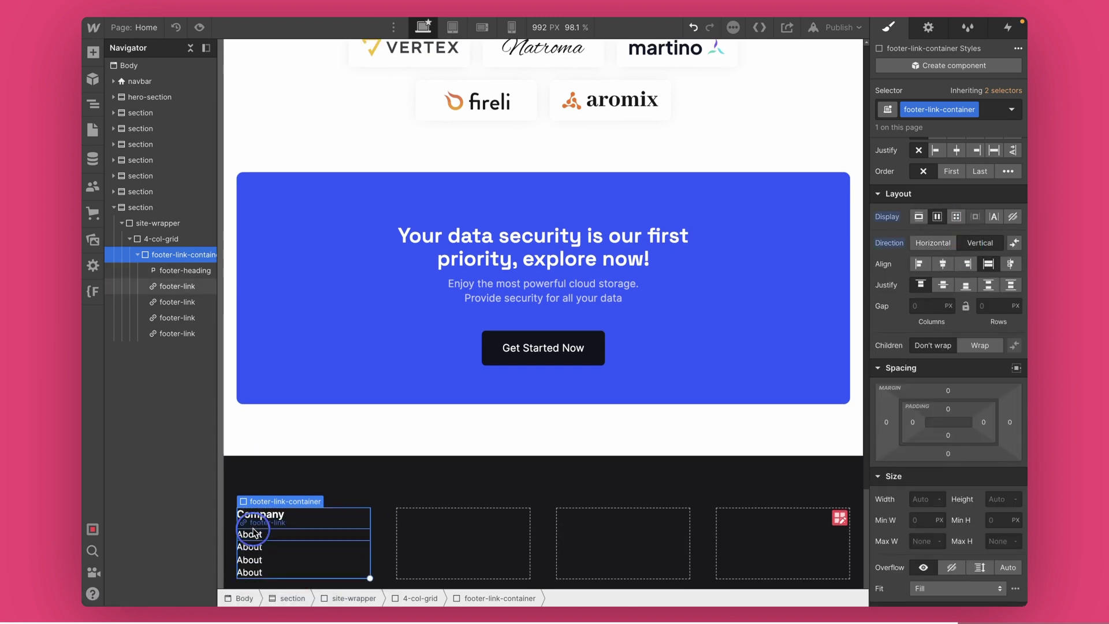
{"action": "left_click", "coordinate": [250, 546]}
{"action": "double_click", "coordinate": [251, 546]}
{"action": "type", "text": "Features"}
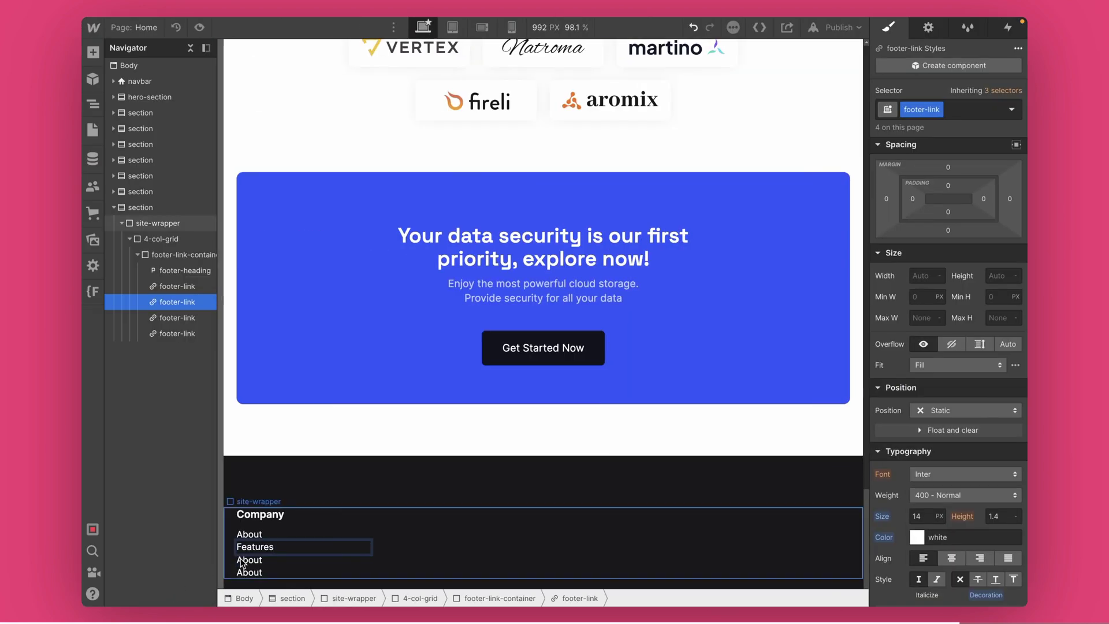
{"action": "left_click", "coordinate": [243, 558]}
{"action": "double_click", "coordinate": [241, 559]}
{"action": "type", "text": "Works"}
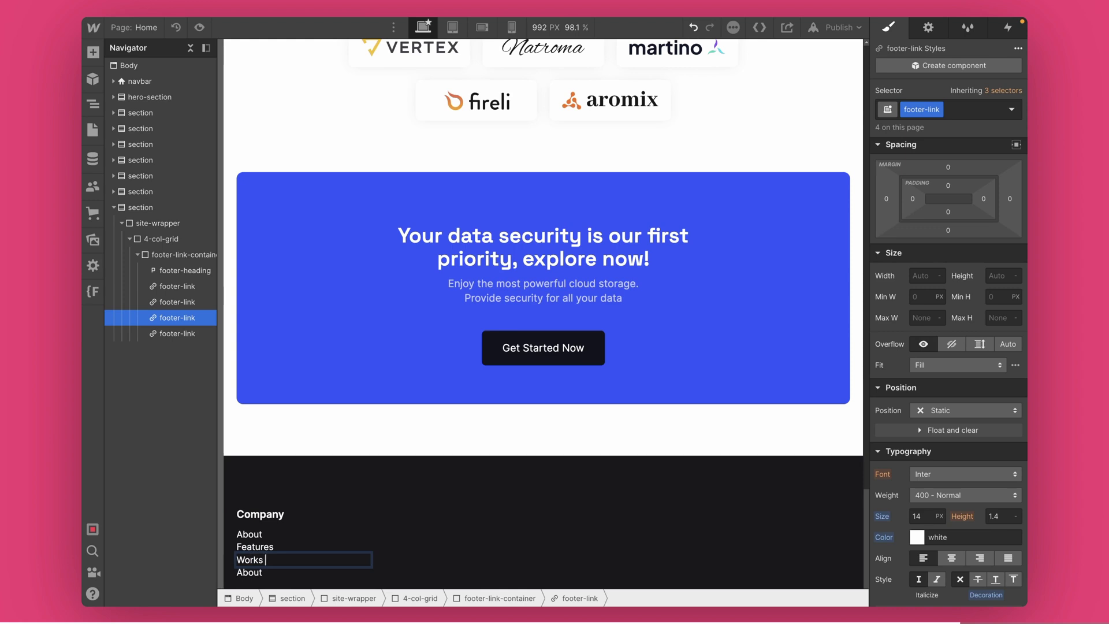
{"action": "left_click", "coordinate": [247, 573]}
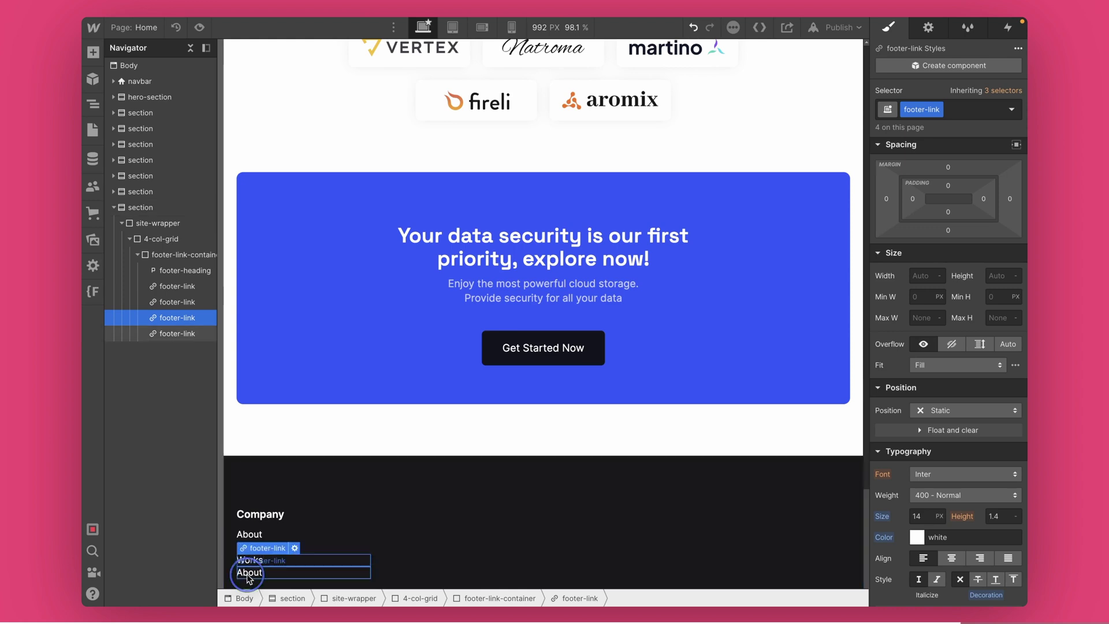
{"action": "double_click", "coordinate": [247, 572]}
{"action": "type", "text": "C"}
Set the bottom margin of the footer-link class to 8 px
{"action": "left_click", "coordinate": [312, 534]}
{"action": "left_click_drag", "start_coordinate": [947, 230], "coordinate": [947, 240]}
{"action": "left_click_drag", "start_coordinate": [947, 240], "coordinate": [948, 240]}
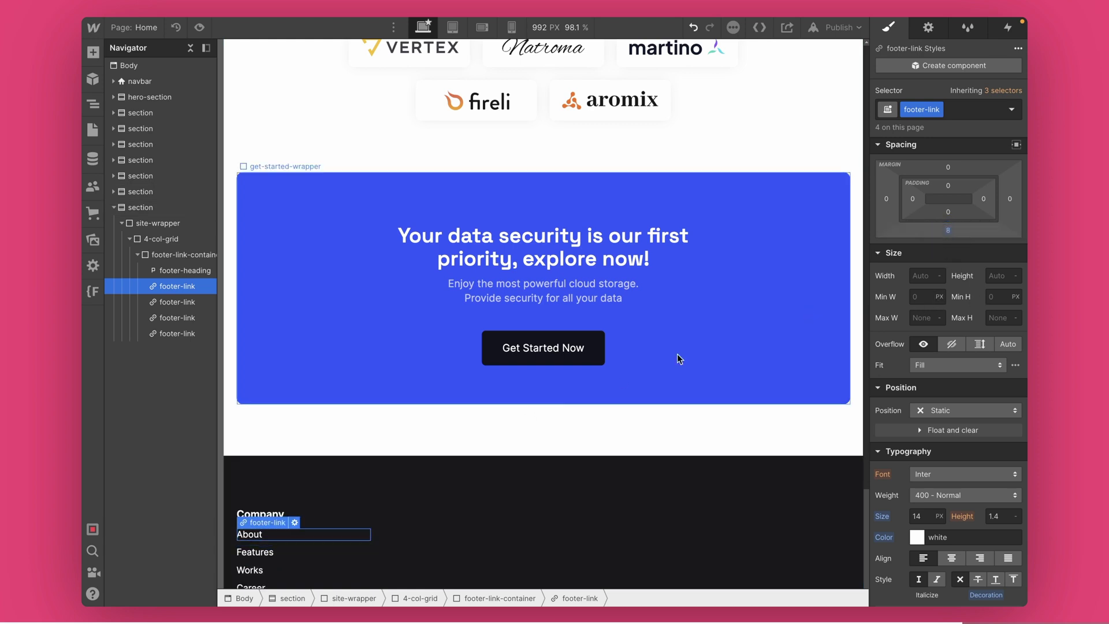
Duplicate the Company footer-link-container three times to fill the footer grid, and preview the four columns
{"action": "scroll", "coordinate": [383, 487], "scroll_direction": "down", "scroll_amount": 1}
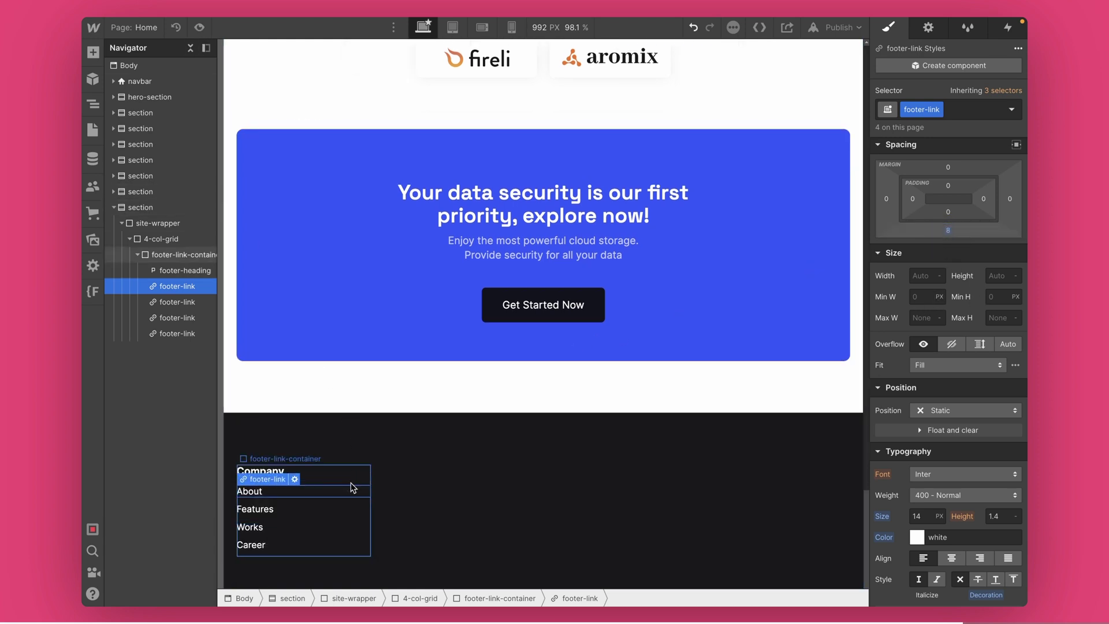
{"action": "left_click", "coordinate": [361, 506]}
{"action": "key", "text": "ctrl+d"}
{"action": "key", "text": "ctrl+d"}
{"action": "key", "text": "ctrl+d"}
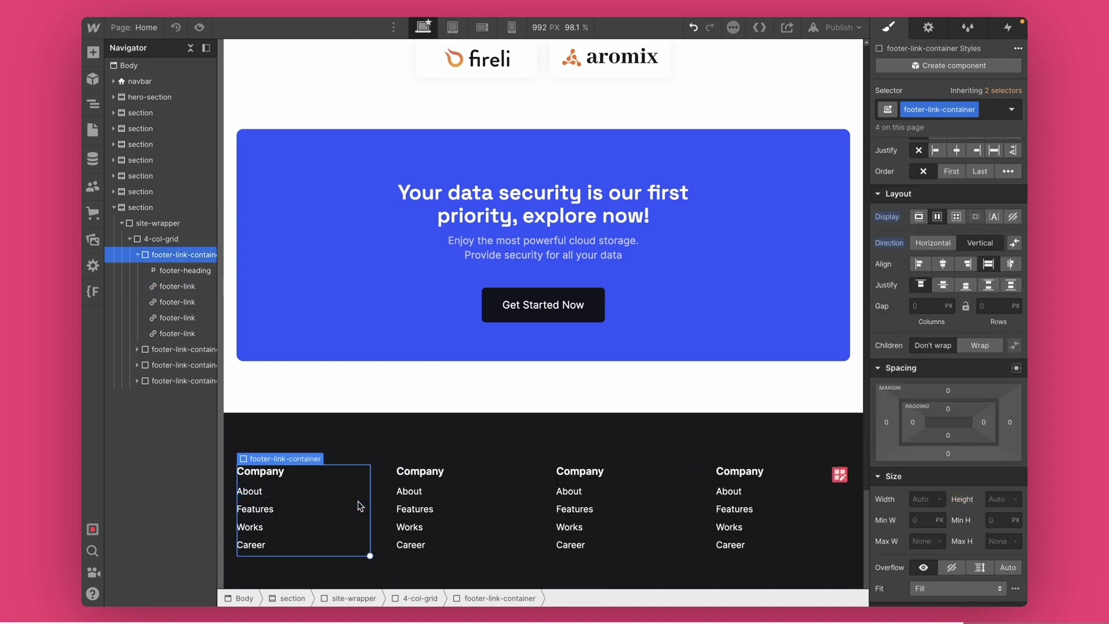
{"action": "mouse_move", "coordinate": [196, 21]}
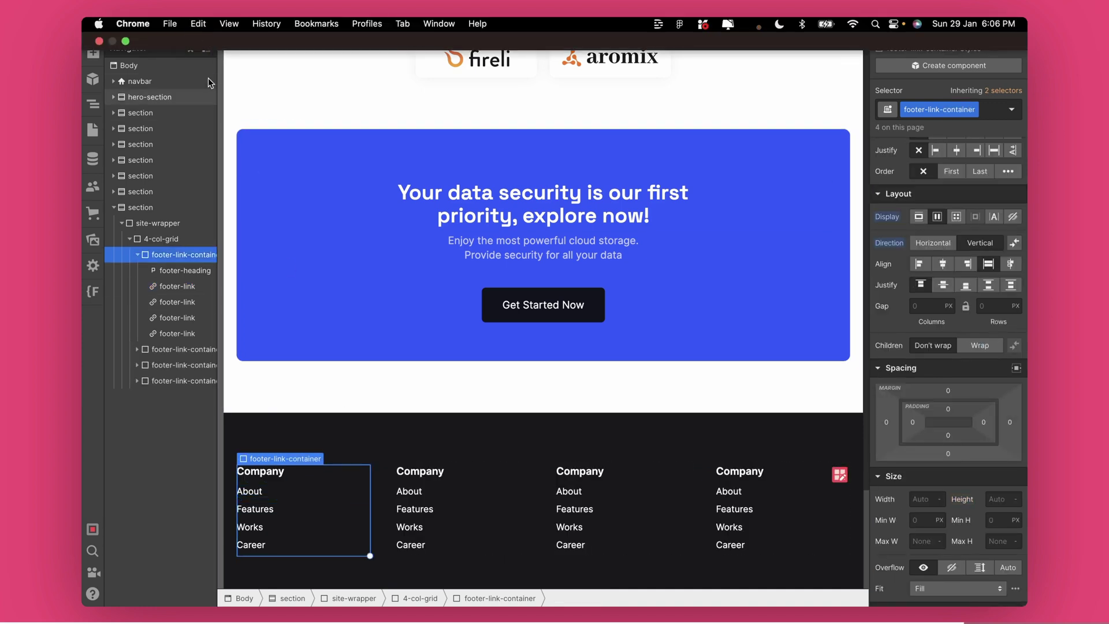
{"action": "left_click", "coordinate": [196, 28]}
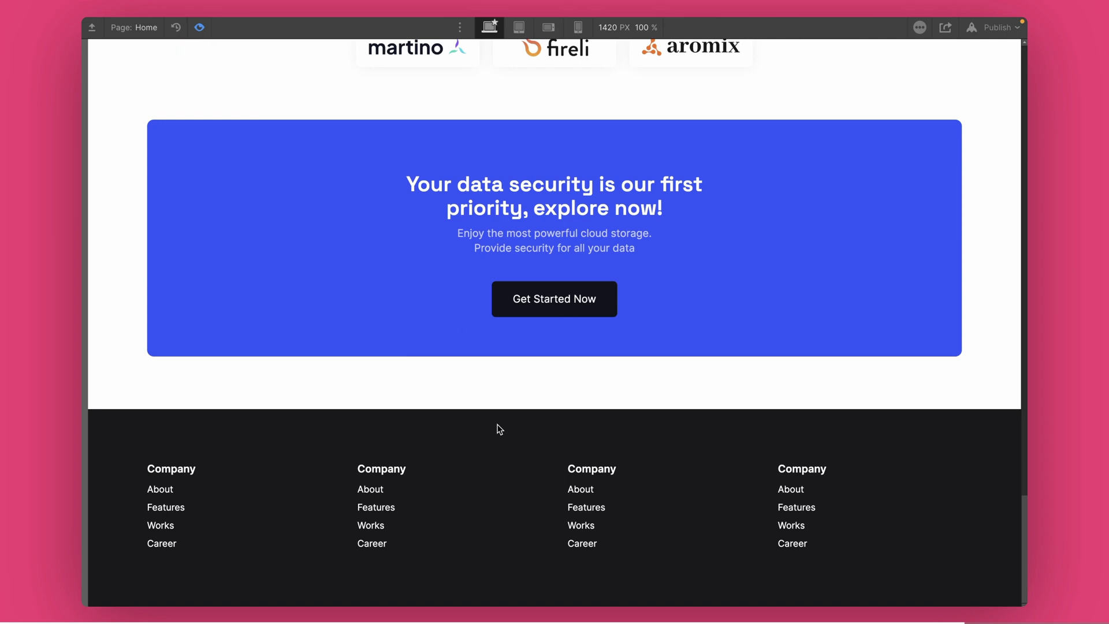
{"action": "scroll", "coordinate": [499, 428], "scroll_direction": "up", "scroll_amount": 1}
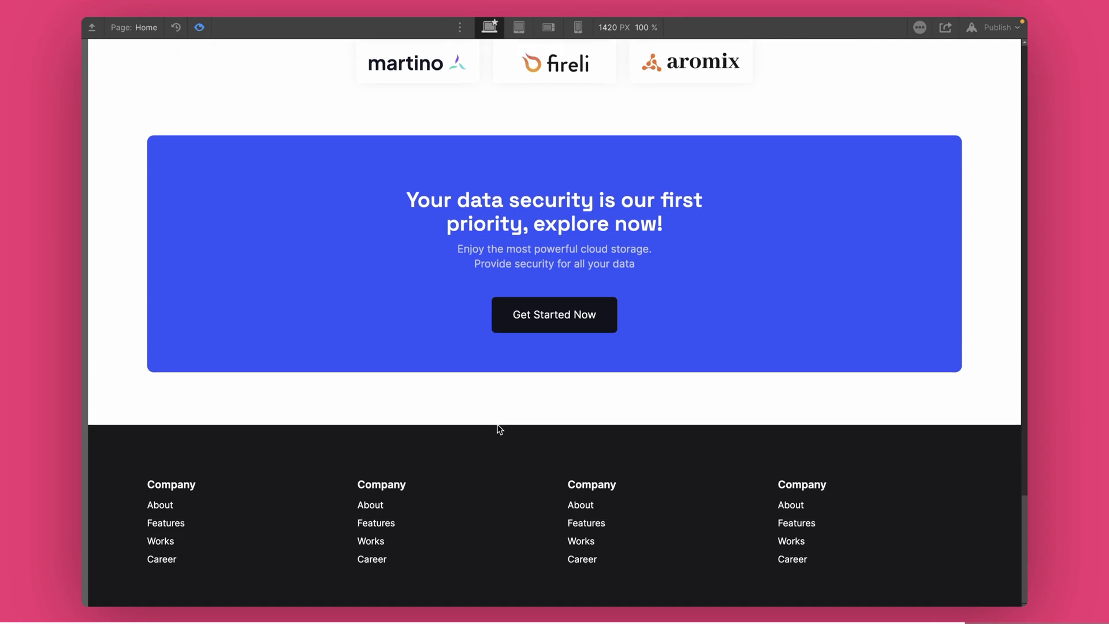
{"action": "left_click", "coordinate": [199, 28]}
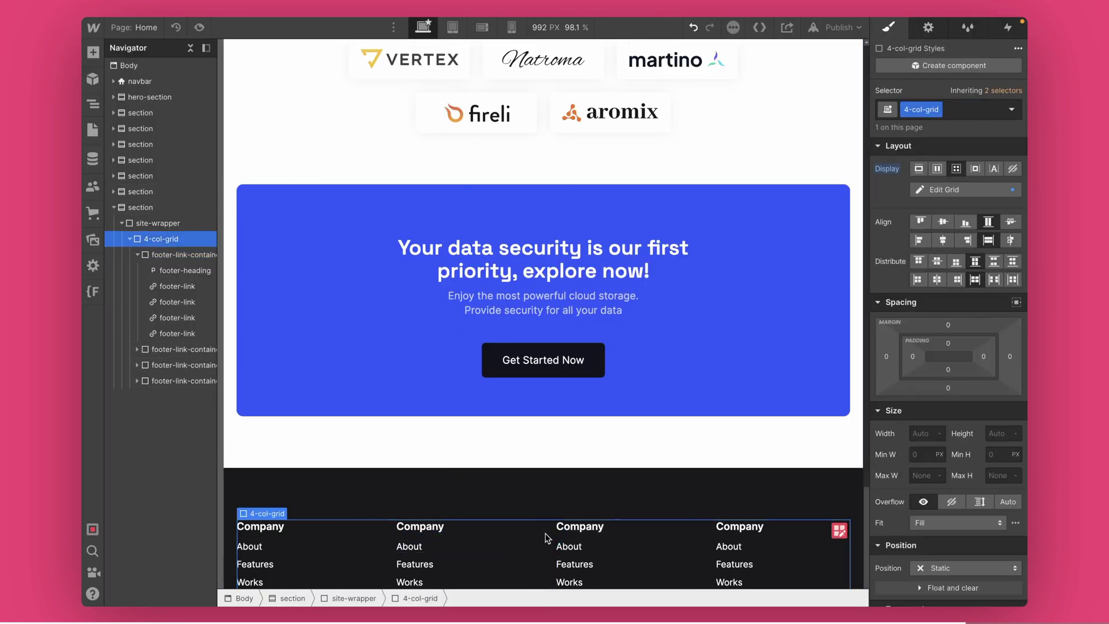
Add a footer-grid combo class to 4-col-grid with 90% max width and auto left and right margins, and preview it
{"action": "left_click", "coordinate": [129, 239]}
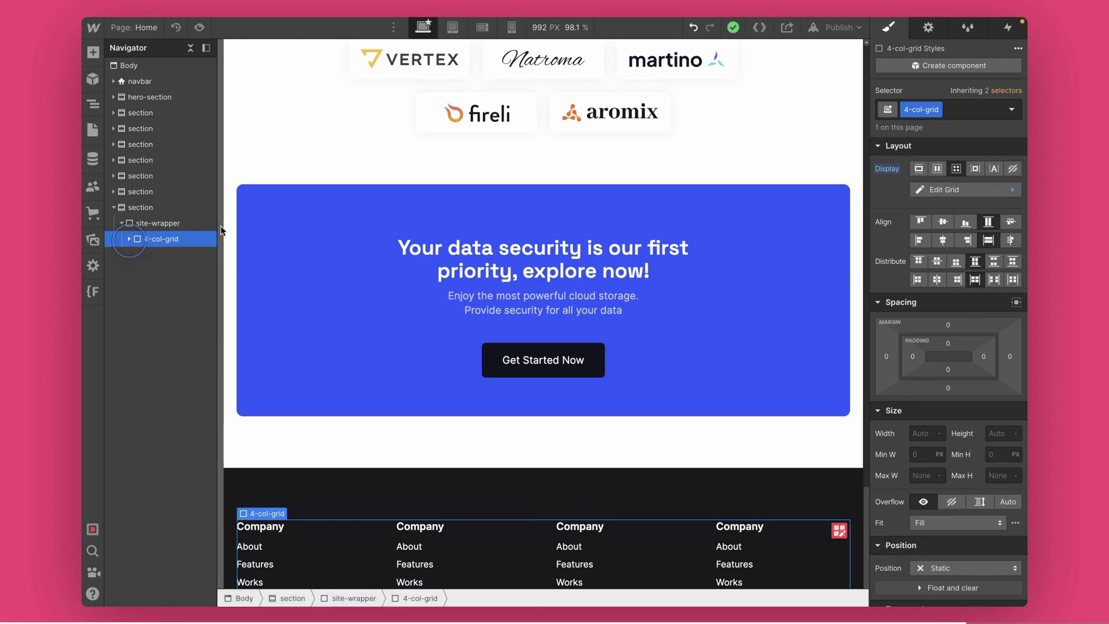
{"action": "left_click", "coordinate": [940, 116]}
{"action": "type", "text": "footer-grid"}
{"action": "key", "text": "Return"}
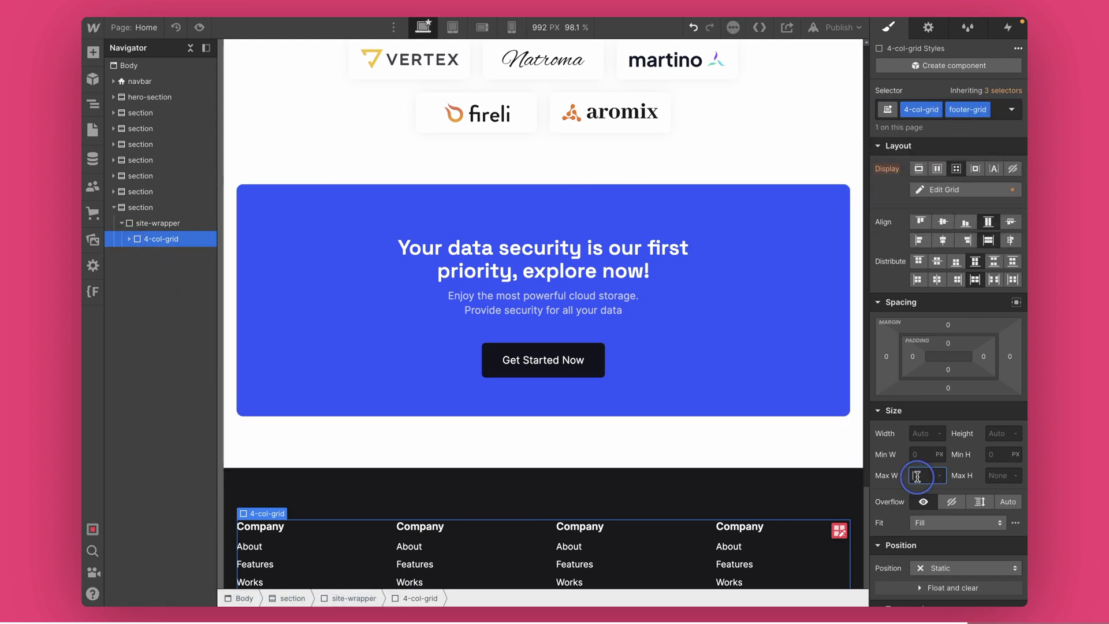
{"action": "key", "text": "Return"}
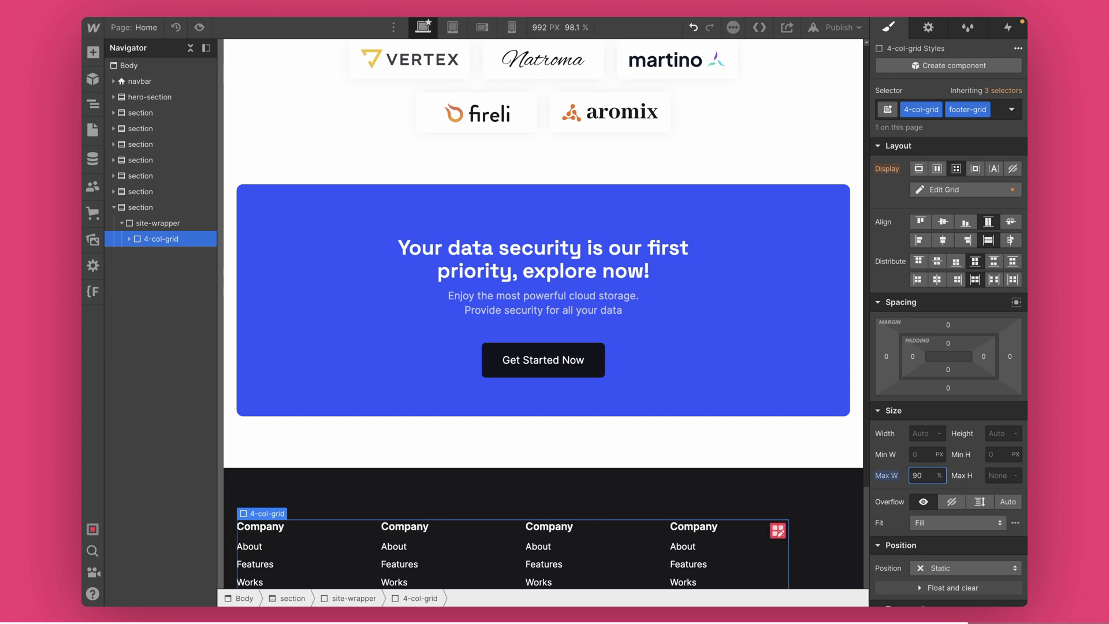
{"action": "scroll", "coordinate": [982, 312], "scroll_direction": "down", "scroll_amount": 3}
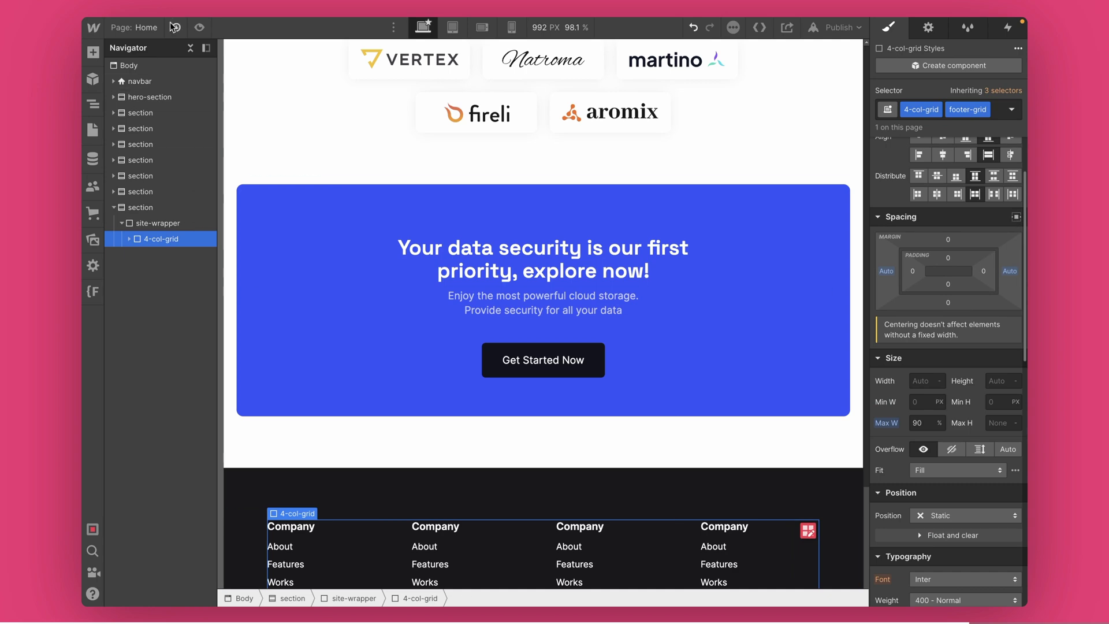
{"action": "left_click", "coordinate": [199, 27]}
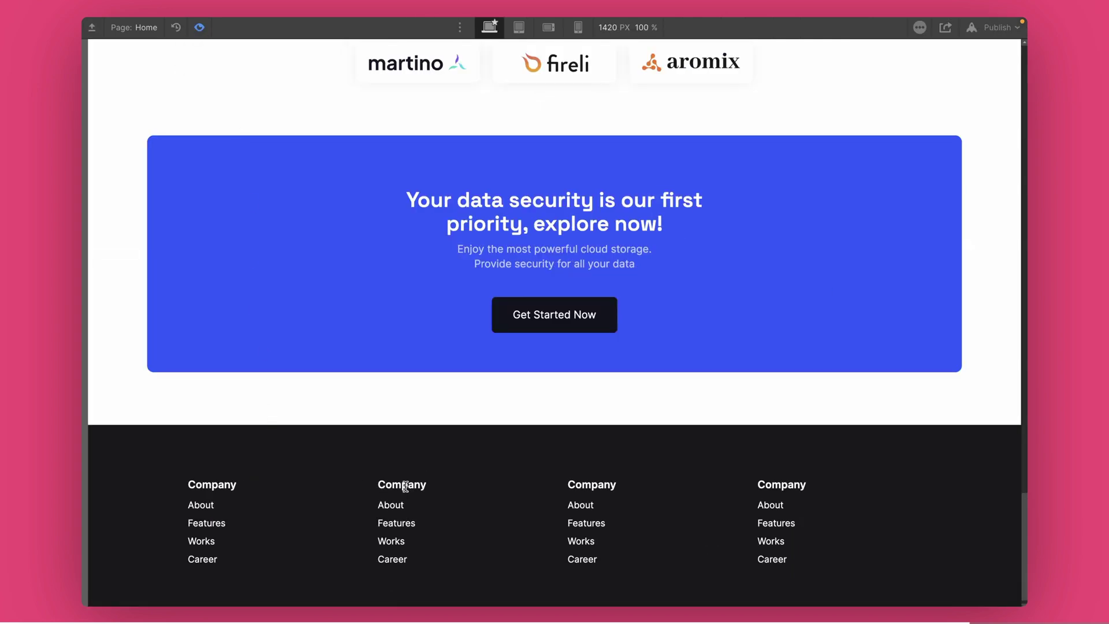
{"action": "left_click", "coordinate": [203, 26]}
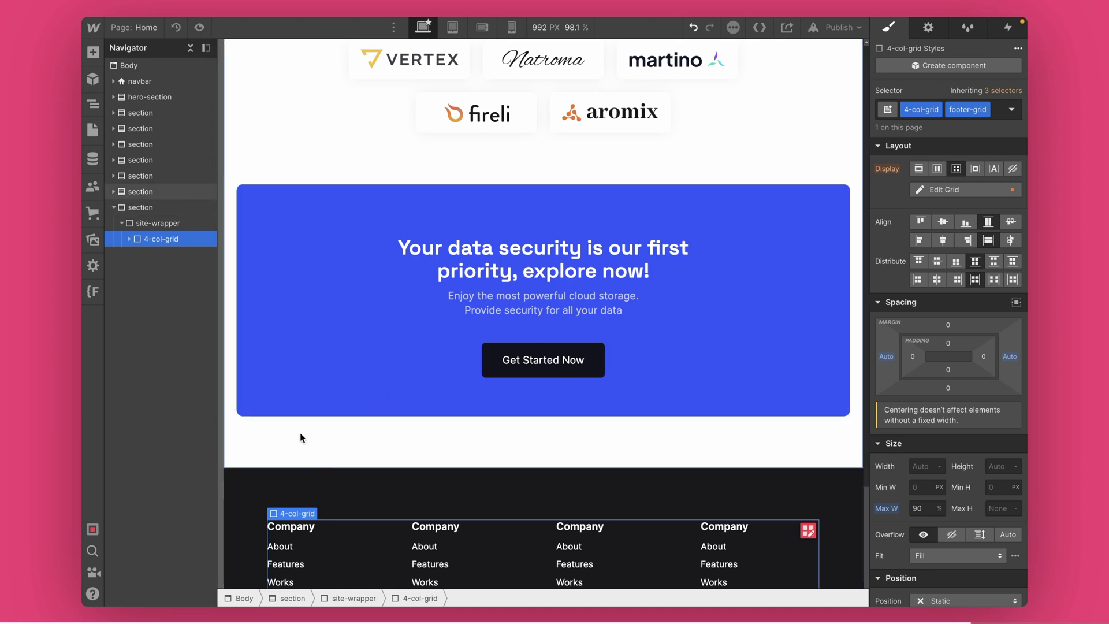
Add a partner-section combo class to the Trusted by thousands section and set its bottom padding to 0
{"action": "scroll", "coordinate": [317, 404], "scroll_direction": "down", "scroll_amount": 1}
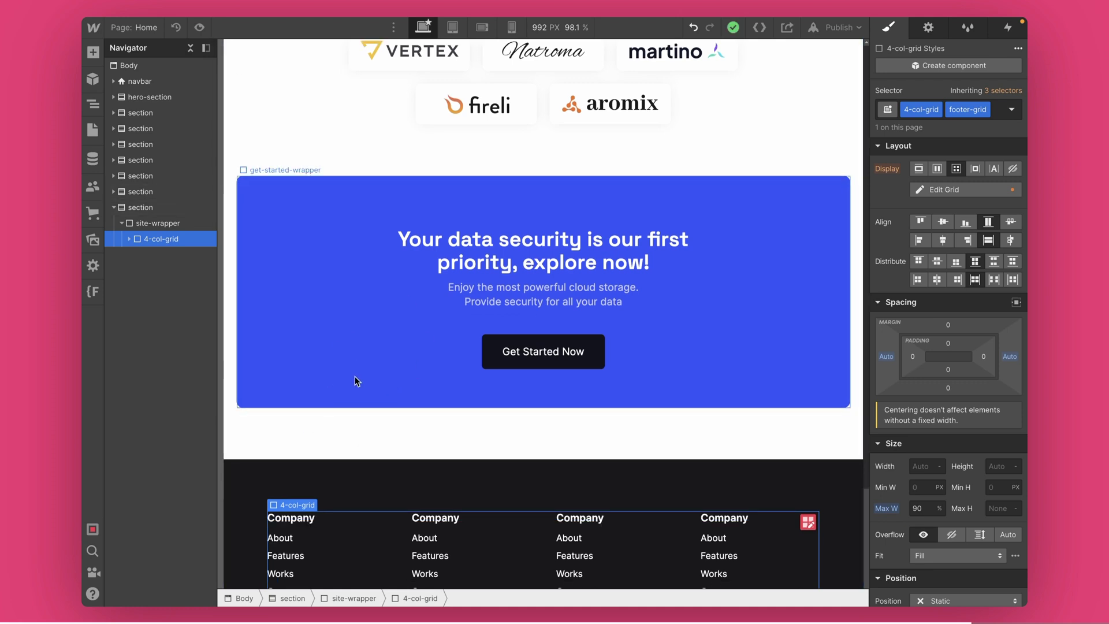
{"action": "scroll", "coordinate": [354, 449], "scroll_direction": "down", "scroll_amount": 2}
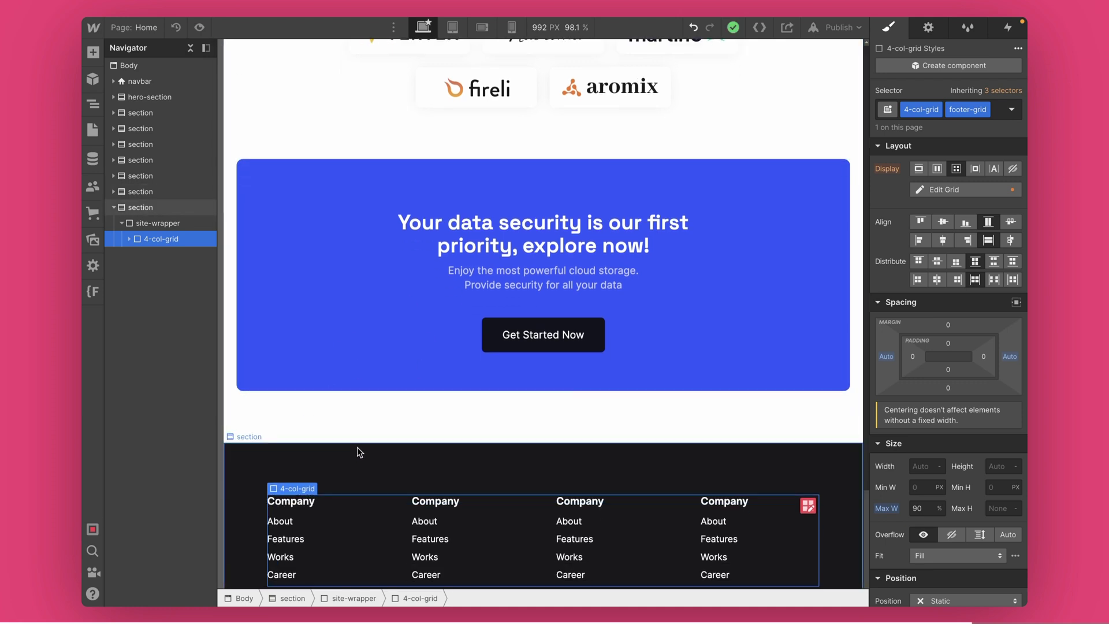
{"action": "left_click", "coordinate": [320, 431]}
{"action": "left_click", "coordinate": [938, 113]}
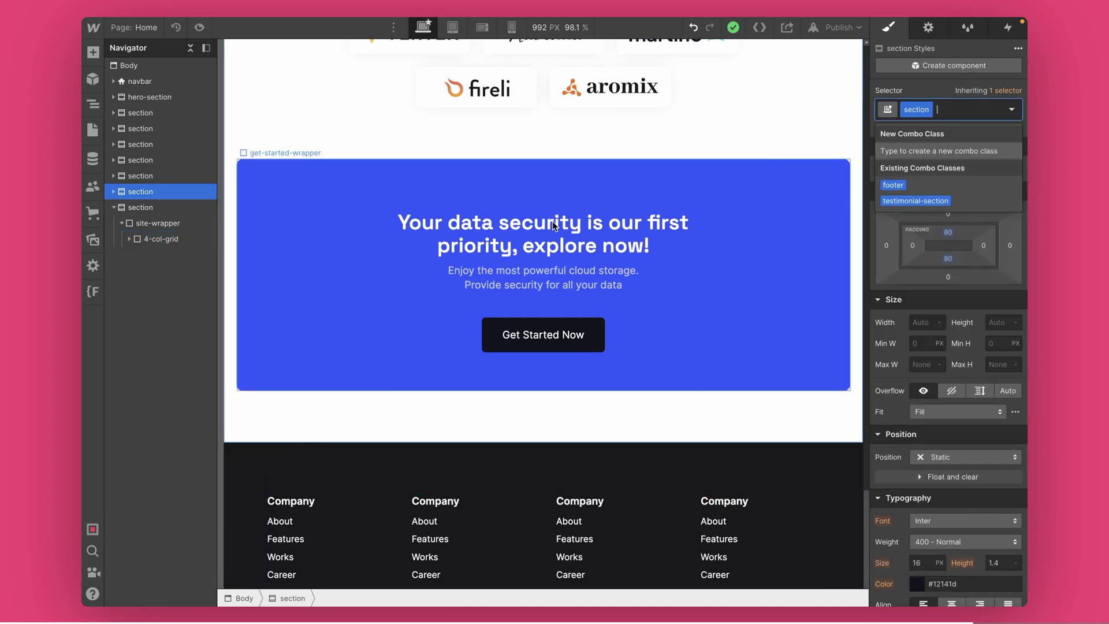
{"action": "scroll", "coordinate": [458, 376], "scroll_direction": "up", "scroll_amount": 6}
{"action": "scroll", "coordinate": [566, 207], "scroll_direction": "down", "scroll_amount": 1}
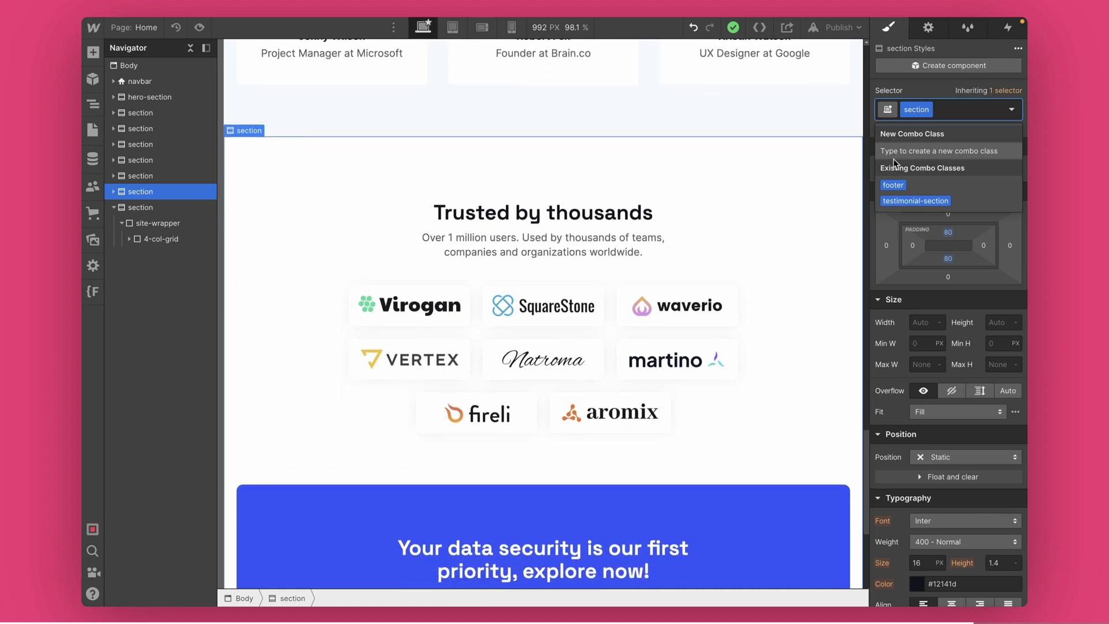
{"action": "type", "text": "partner-"}
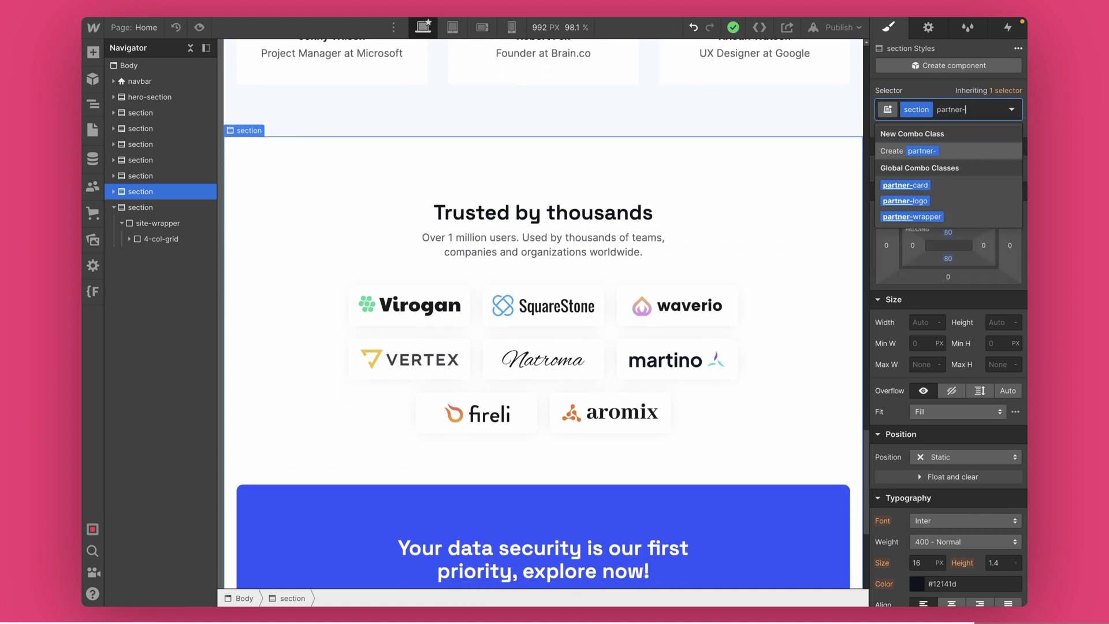
{"action": "type", "text": "section"}
{"action": "key", "text": "Return"}
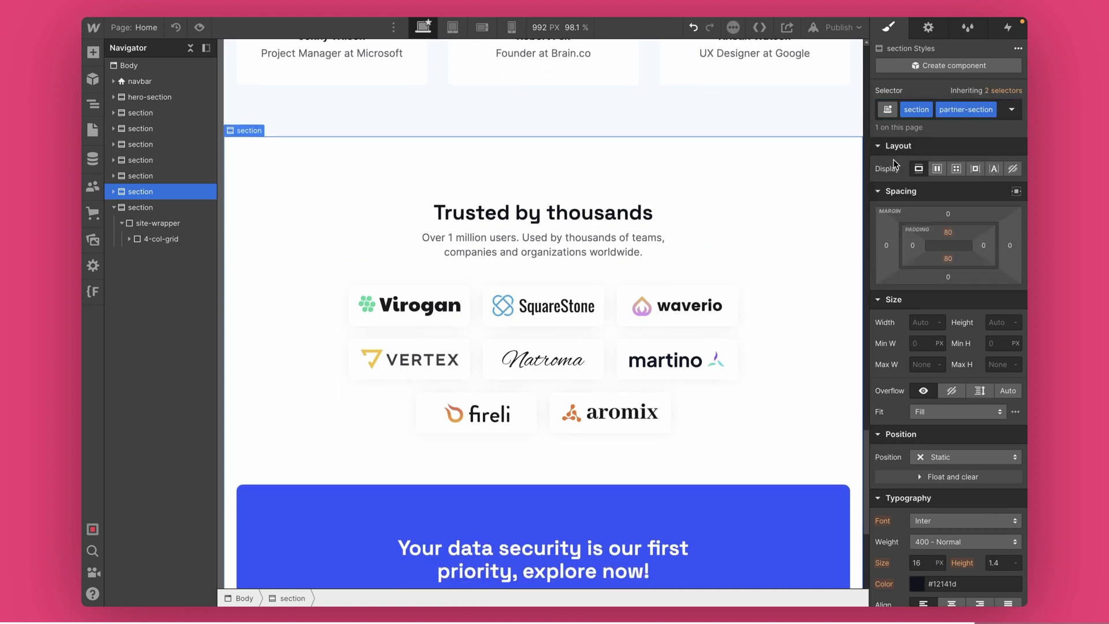
{"action": "left_click", "coordinate": [950, 260]}
{"action": "key", "text": "Return"}
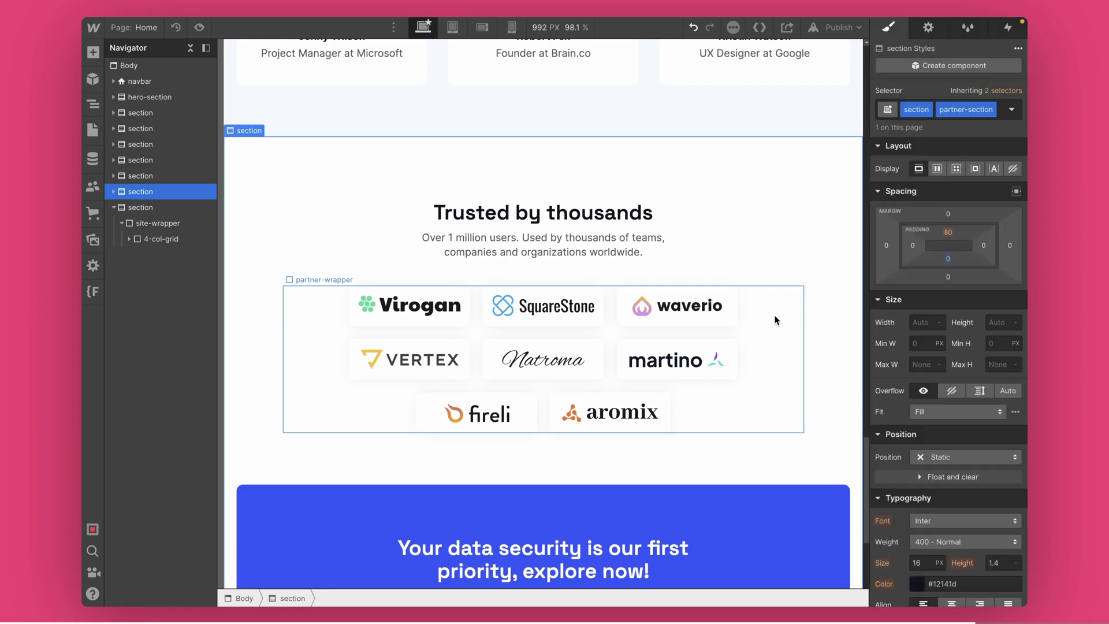
Give get-started-wrapper a negative bottom margin so the dark footer moves up behind the blue card
{"action": "scroll", "coordinate": [578, 346], "scroll_direction": "down", "scroll_amount": 4}
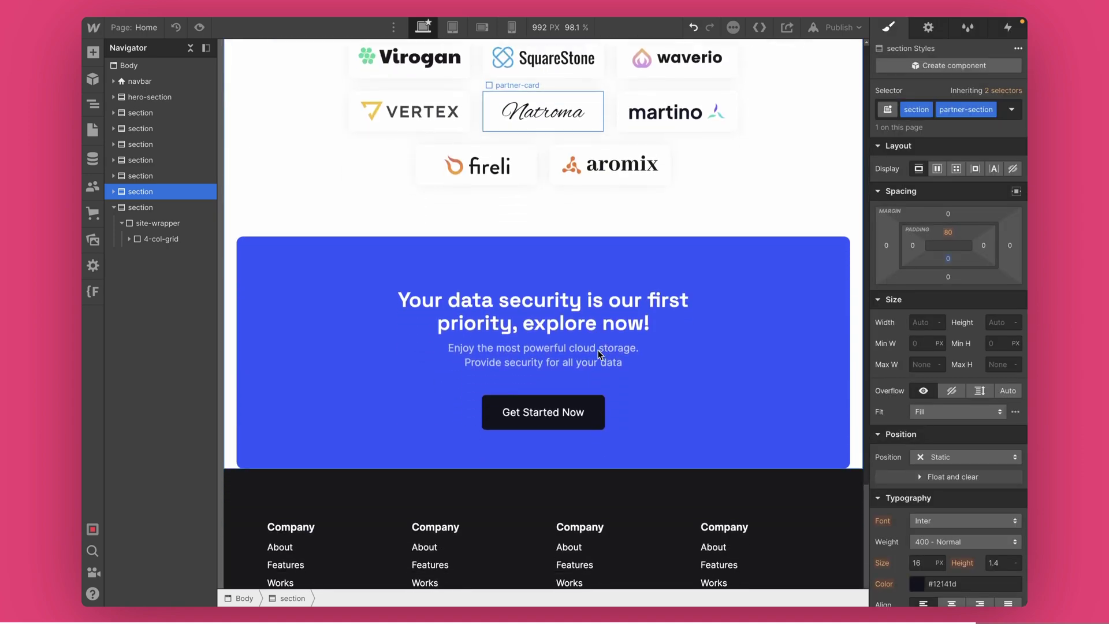
{"action": "left_click", "coordinate": [231, 261]}
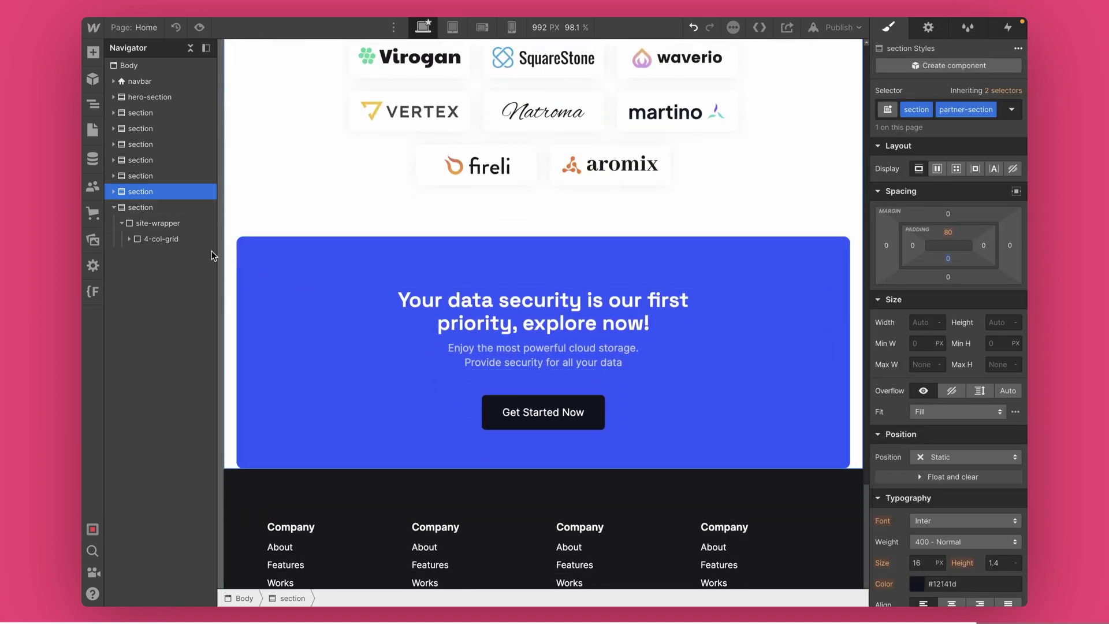
{"action": "left_click", "coordinate": [155, 240]}
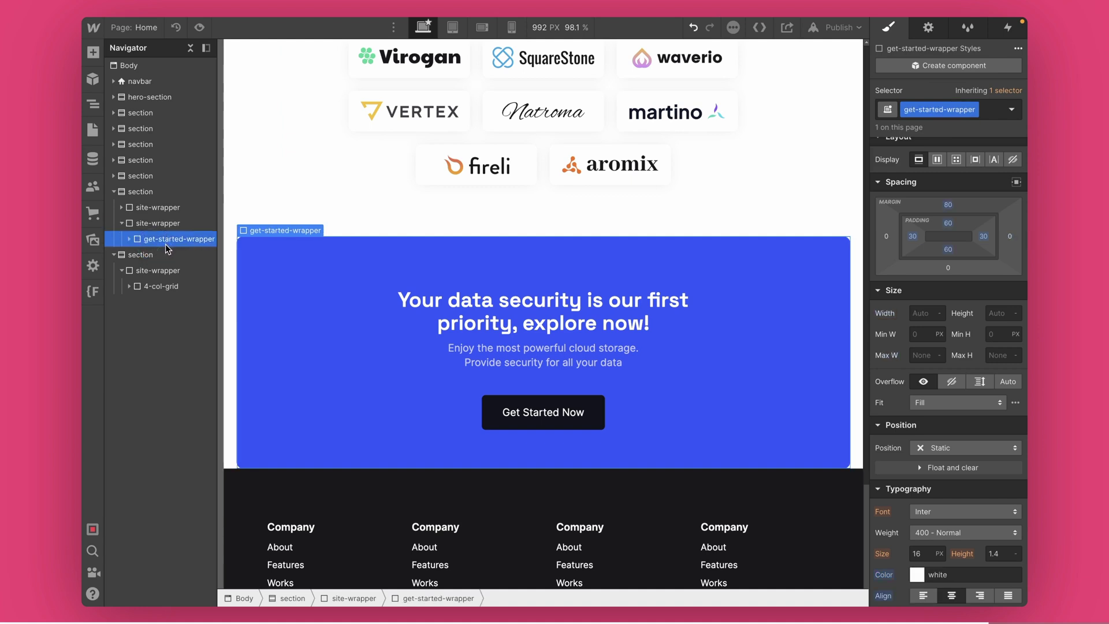
{"action": "left_click_drag", "start_coordinate": [963, 272], "coordinate": [967, 205]}
Set the partner-section's position to Relative so the blue card lies in front of the footer
{"action": "left_click", "coordinate": [143, 193]}
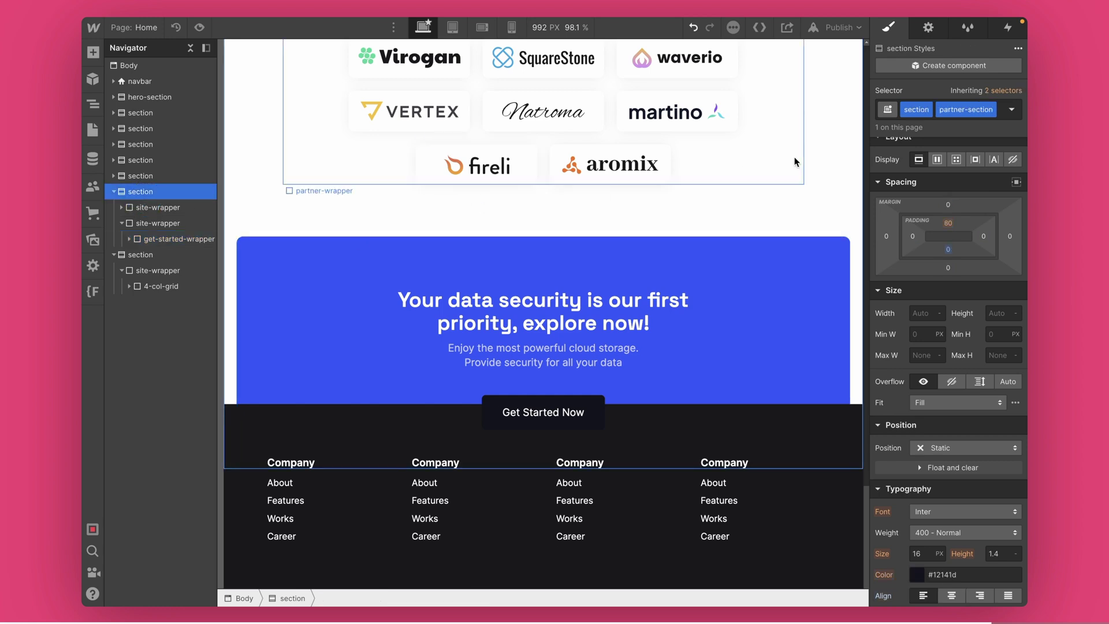
{"action": "left_click", "coordinate": [939, 452]}
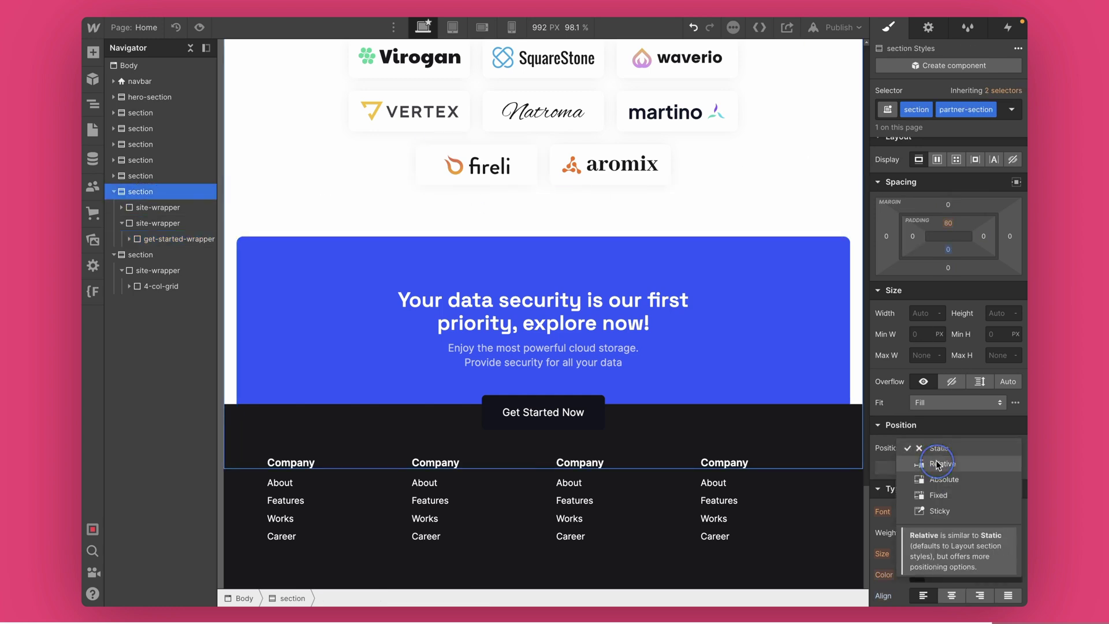
{"action": "left_click", "coordinate": [937, 460]}
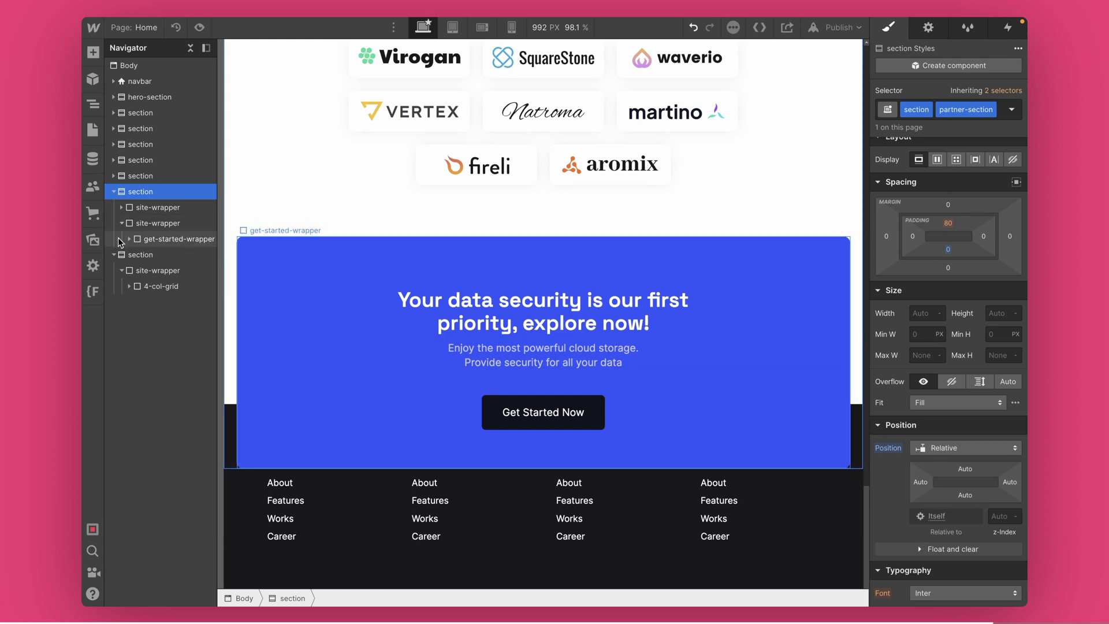
Set the footer section's top padding to 240 px and make get-started-wrapper's bottom margin more negative for a deeper overlap
{"action": "left_click", "coordinate": [138, 258]}
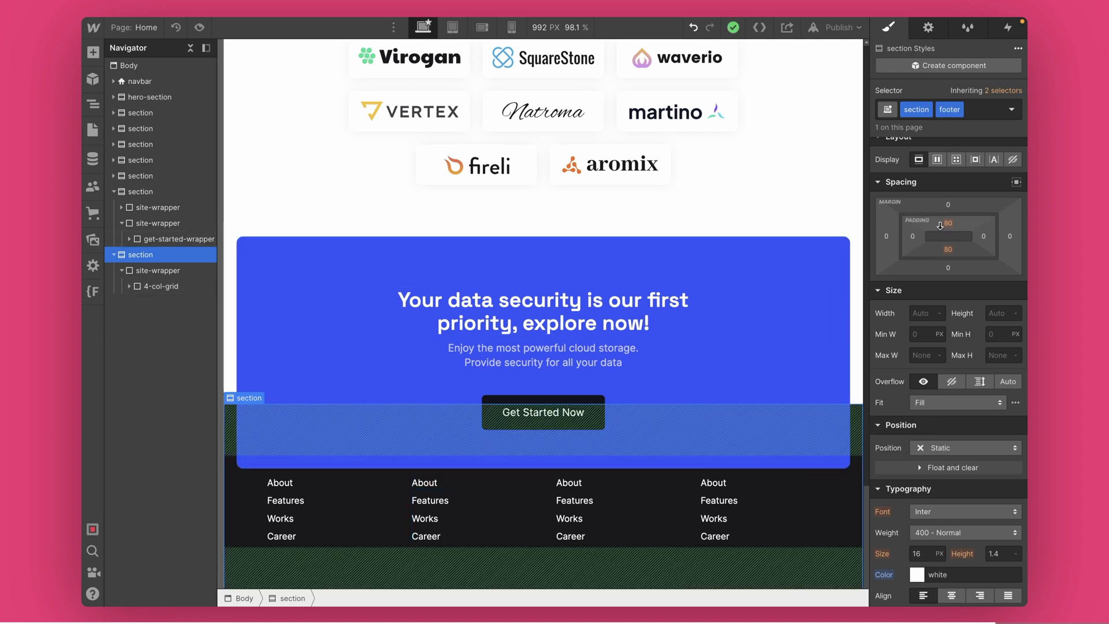
{"action": "left_click_drag", "start_coordinate": [948, 229], "coordinate": [950, 315]}
{"action": "left_click", "coordinate": [337, 358]}
{"action": "left_click_drag", "start_coordinate": [947, 268], "coordinate": [962, 236]}
{"action": "left_click", "coordinate": [148, 254]}
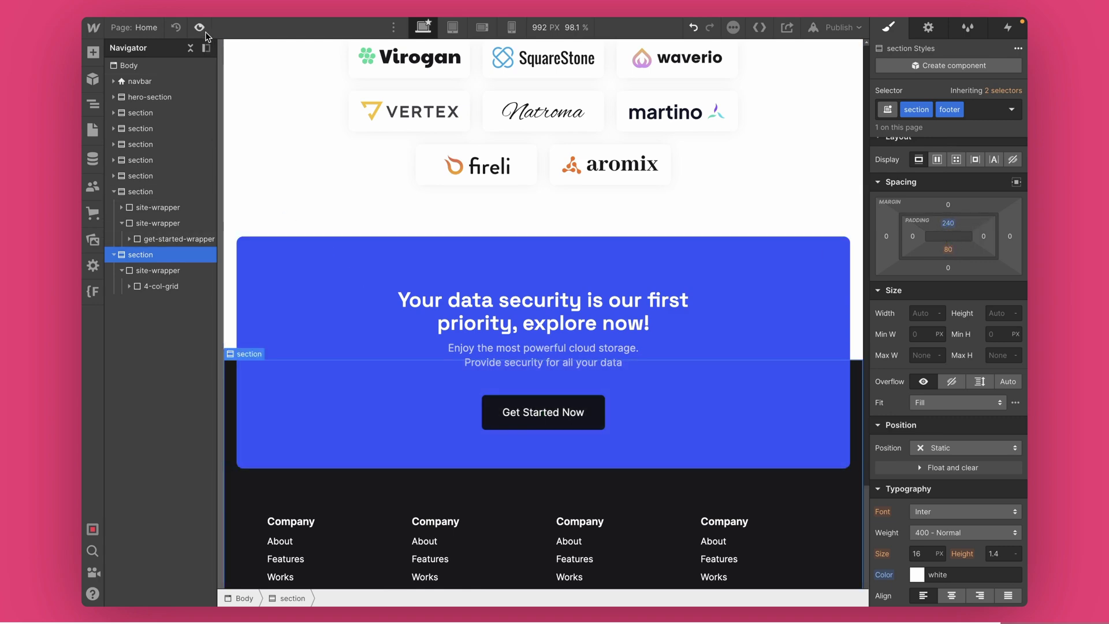
Preview the page to check how the blue card overlaps the footer, and switch to the Figma design for comparison
{"action": "left_click", "coordinate": [199, 27]}
{"action": "scroll", "coordinate": [405, 277], "scroll_direction": "up", "scroll_amount": 1}
{"action": "scroll", "coordinate": [414, 295], "scroll_direction": "down", "scroll_amount": 1}
{"action": "scroll", "coordinate": [414, 294], "scroll_direction": "up", "scroll_amount": 5}
{"action": "scroll", "coordinate": [414, 294], "scroll_direction": "down", "scroll_amount": 5}
{"action": "scroll", "coordinate": [414, 292], "scroll_direction": "up", "scroll_amount": 15}
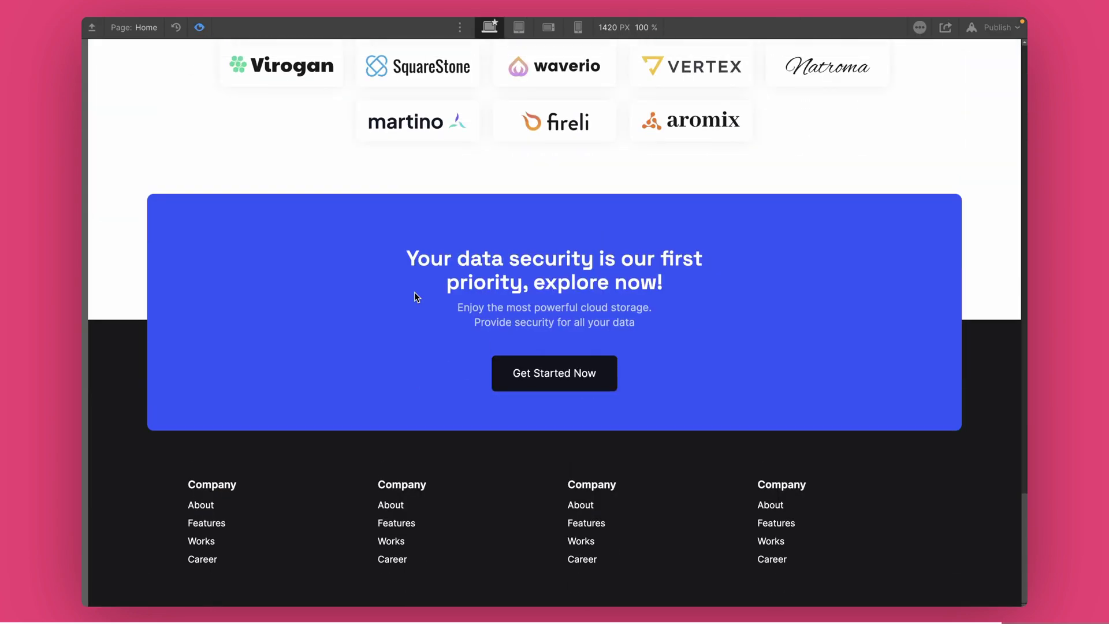
{"action": "scroll", "coordinate": [414, 297], "scroll_direction": "up", "scroll_amount": 5}
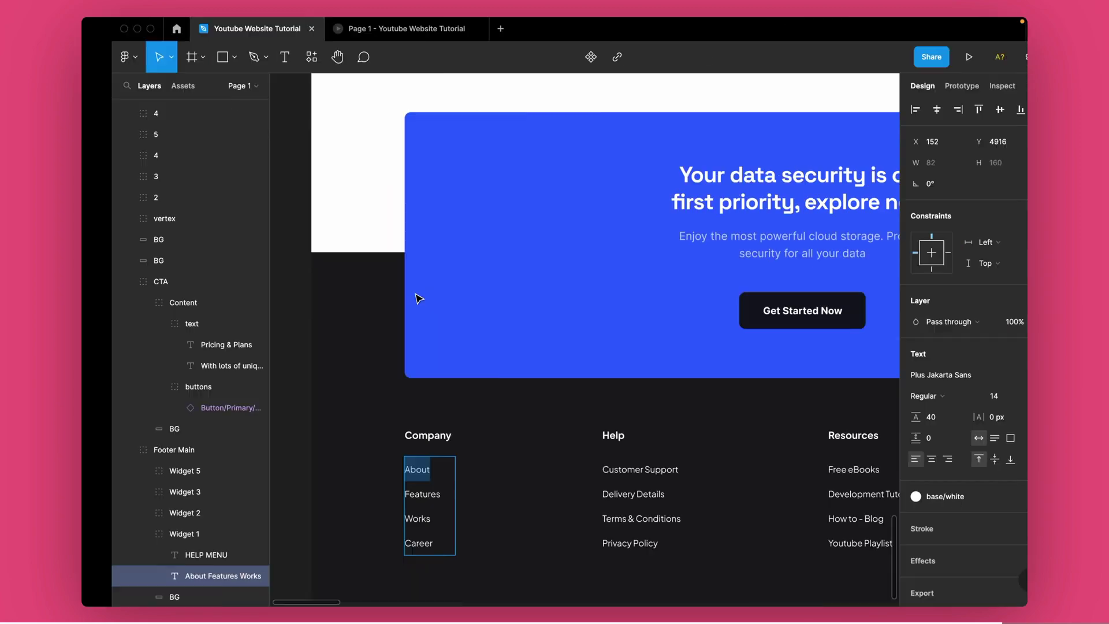
Look through the sections of the Figma prototype of the website and return to the Webflow preview
{"action": "scroll", "coordinate": [488, 253], "scroll_direction": "down", "scroll_amount": 3}
{"action": "key", "text": "ctrl+Tab"}
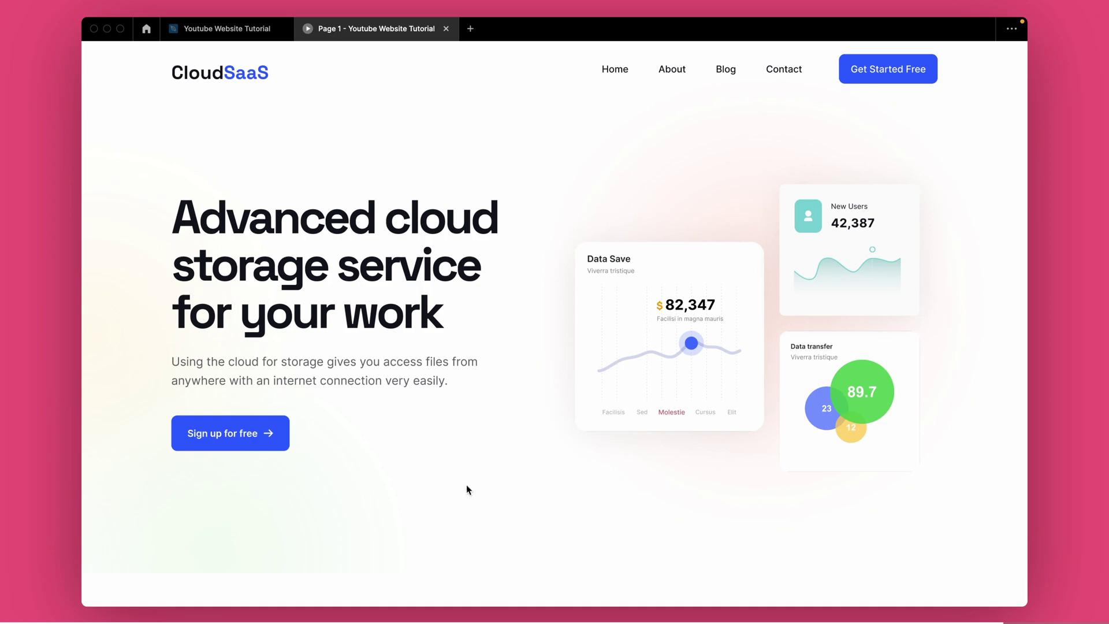
{"action": "scroll", "coordinate": [475, 483], "scroll_direction": "down", "scroll_amount": 20}
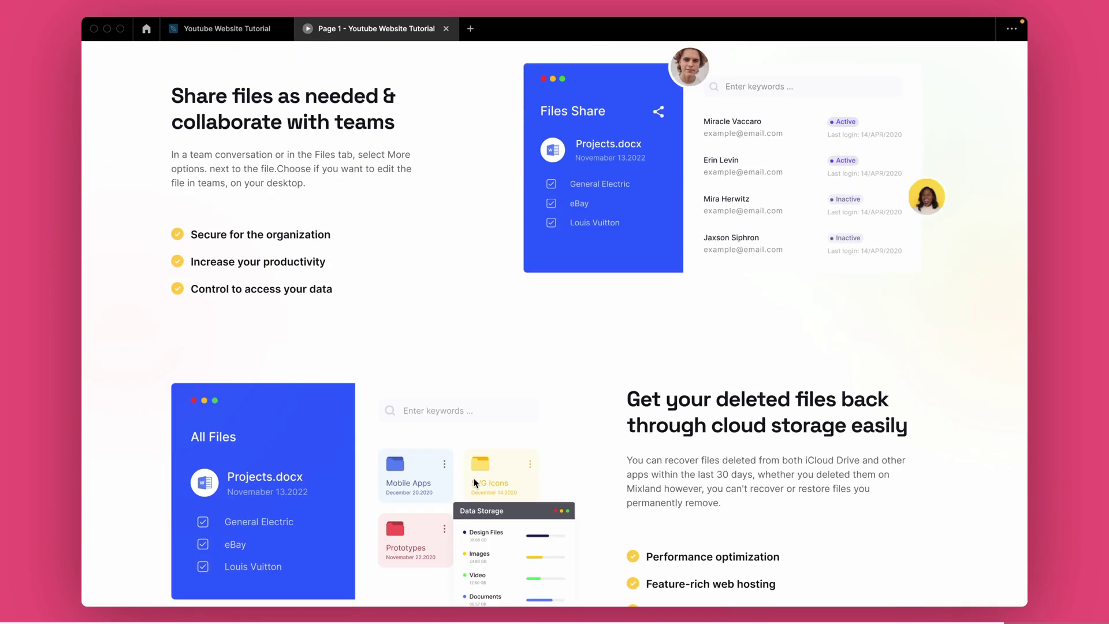
{"action": "scroll", "coordinate": [474, 483], "scroll_direction": "down", "scroll_amount": 10}
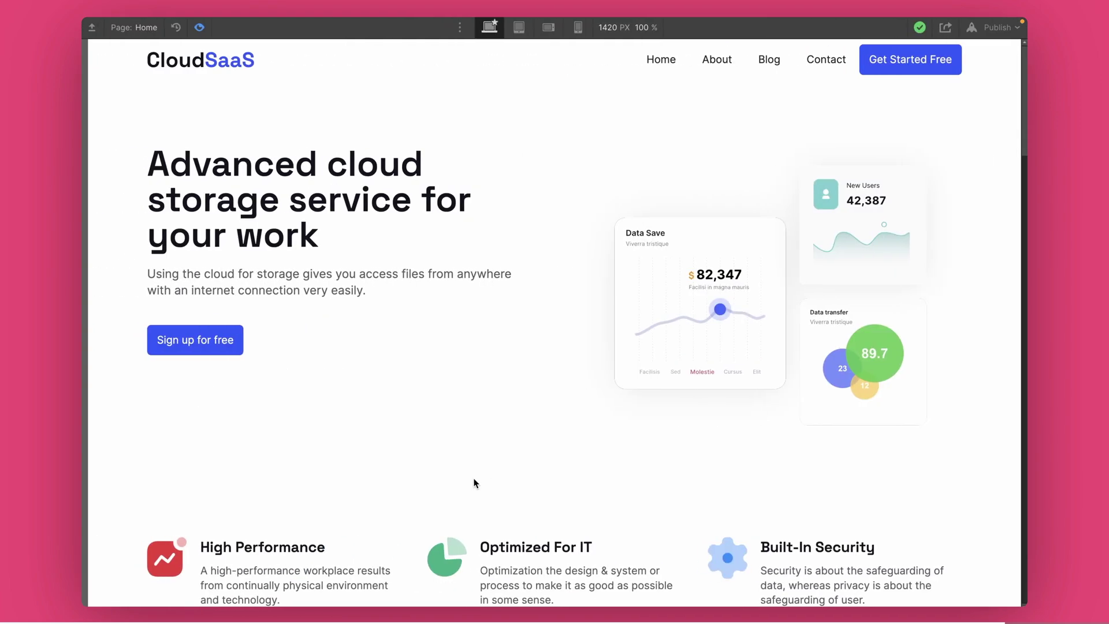
Review the built page in preview from the hero section down to the footer
{"action": "scroll", "coordinate": [475, 483], "scroll_direction": "down", "scroll_amount": 8}
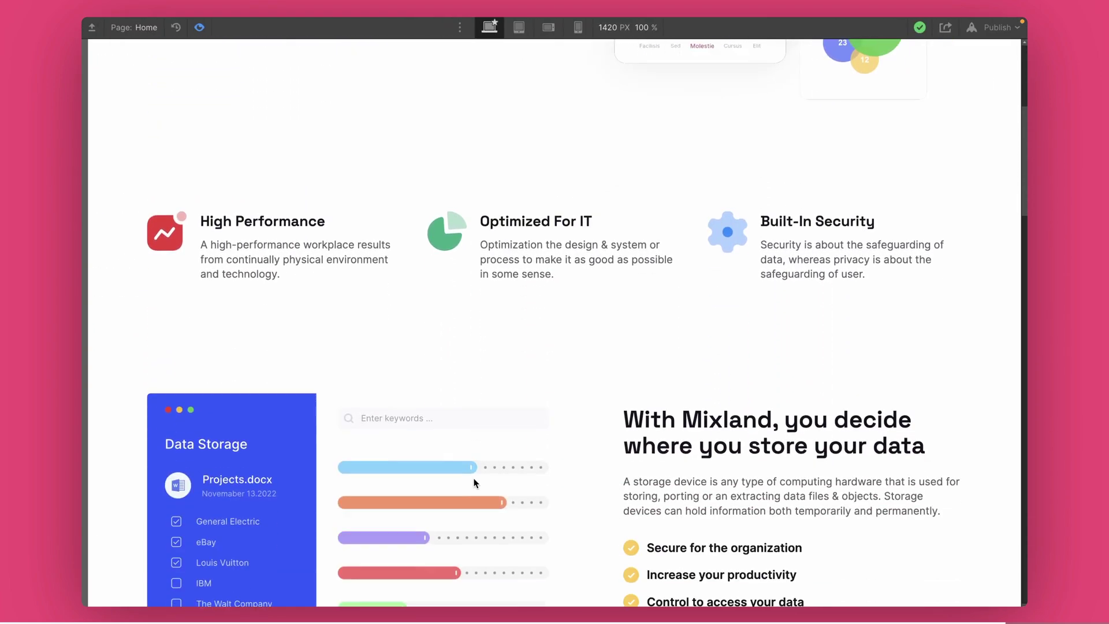
{"action": "scroll", "coordinate": [474, 483], "scroll_direction": "down", "scroll_amount": 10}
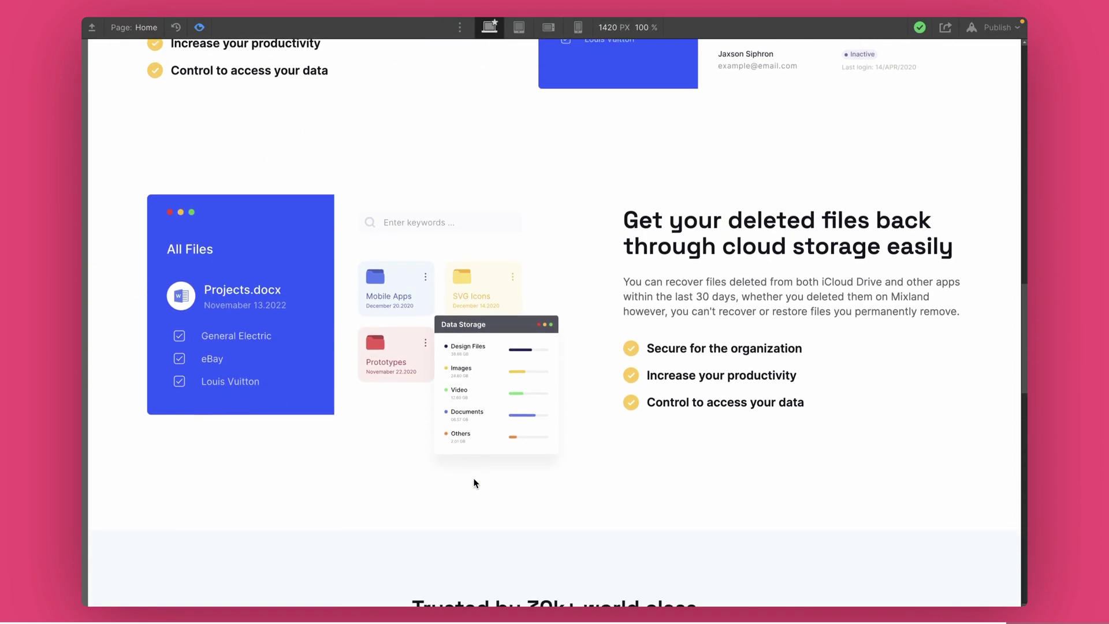
{"action": "scroll", "coordinate": [474, 483], "scroll_direction": "down", "scroll_amount": 10}
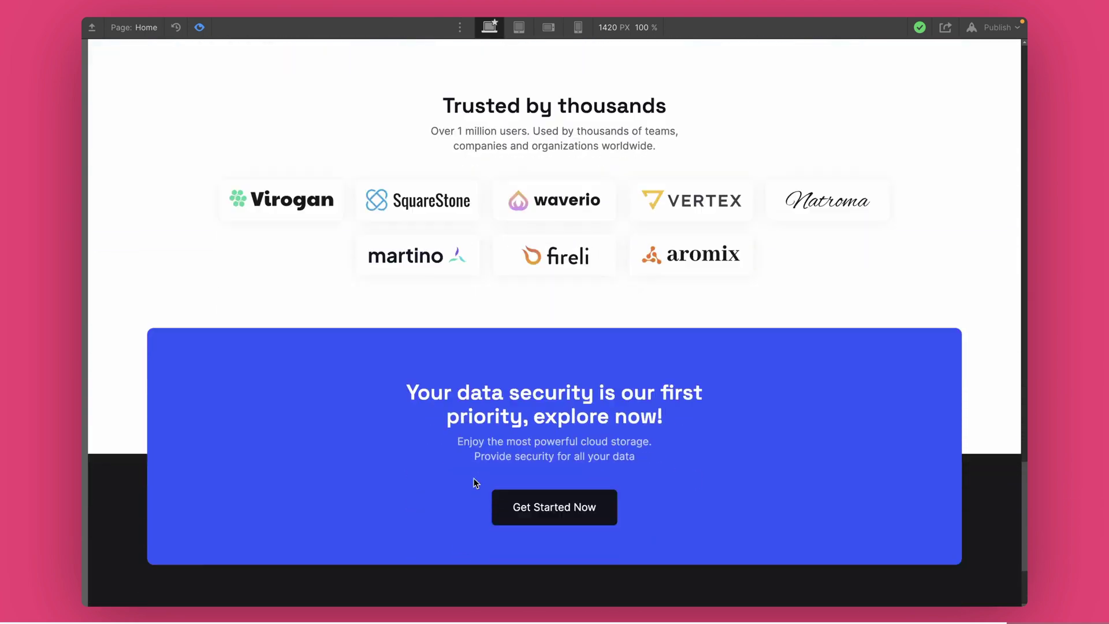
Leave the preview and look through the page's layout at the tablet breakpoint
{"action": "scroll", "coordinate": [475, 482], "scroll_direction": "up", "scroll_amount": 20}
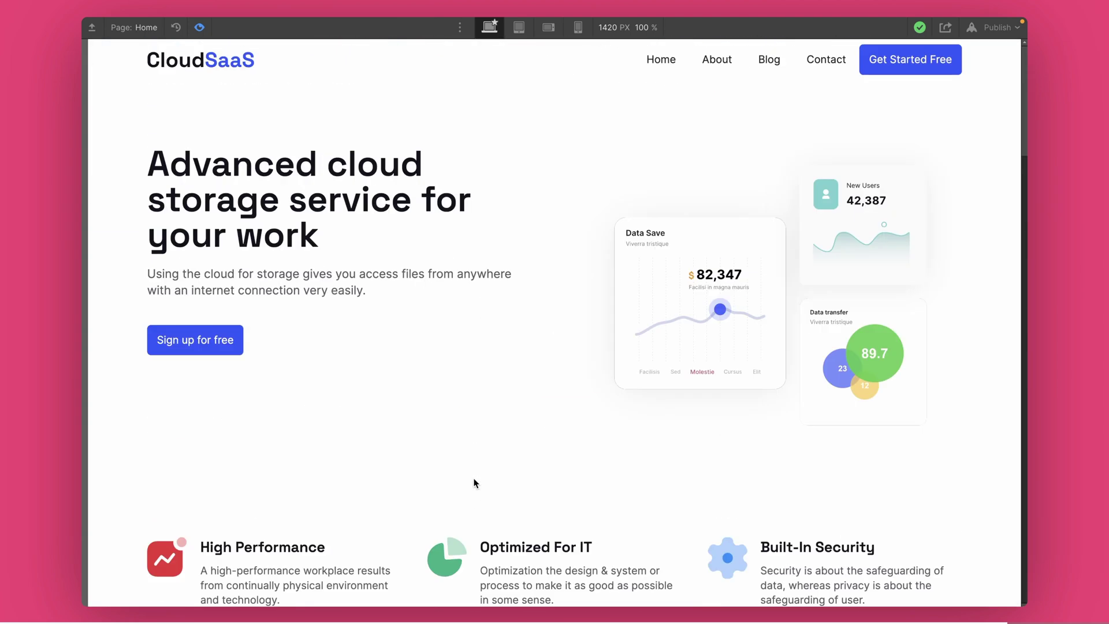
{"action": "left_click", "coordinate": [198, 29]}
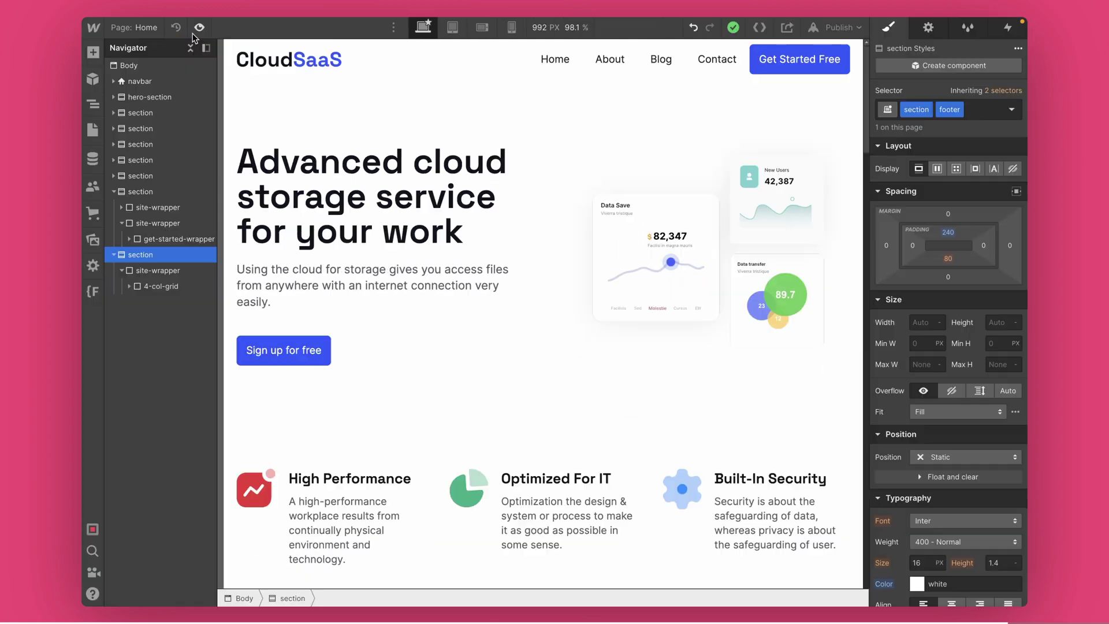
{"action": "left_click", "coordinate": [452, 28]}
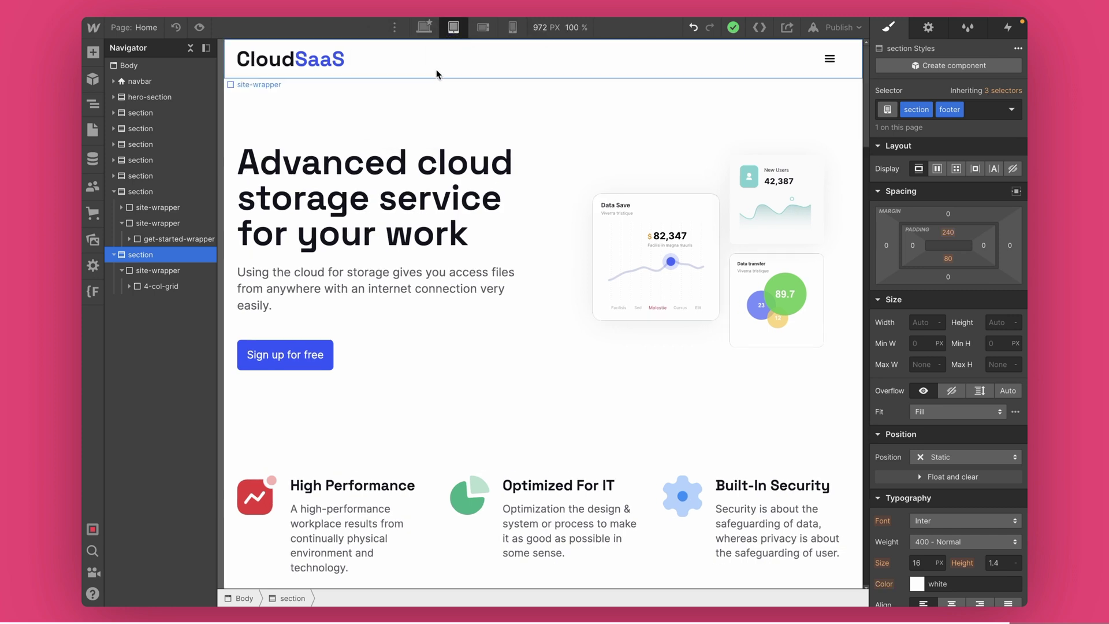
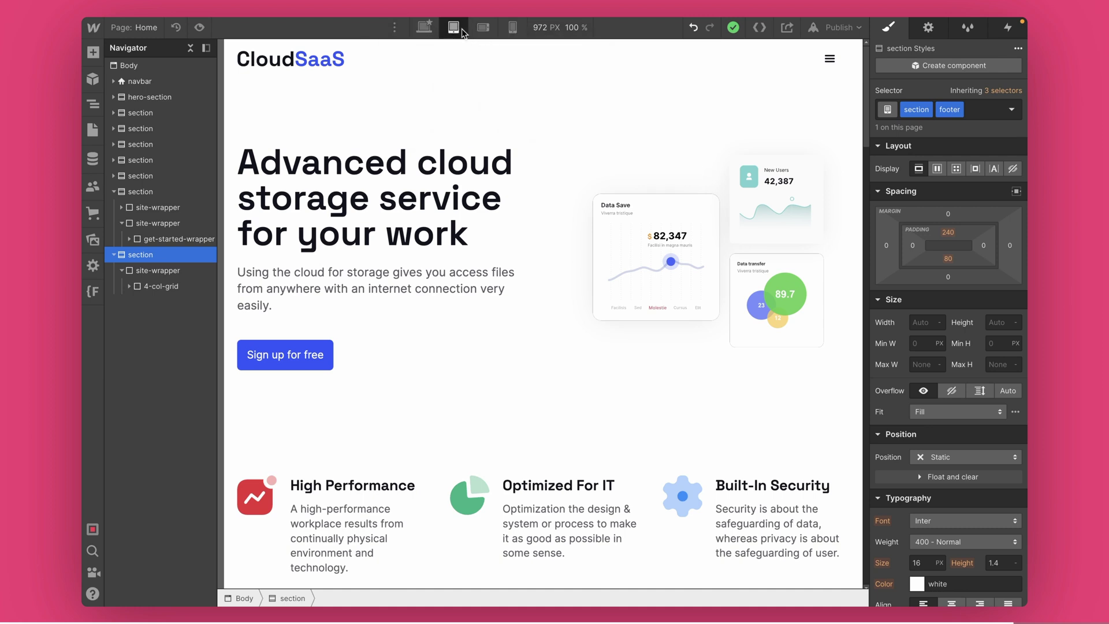
{"action": "scroll", "coordinate": [507, 225], "scroll_direction": "down", "scroll_amount": 15}
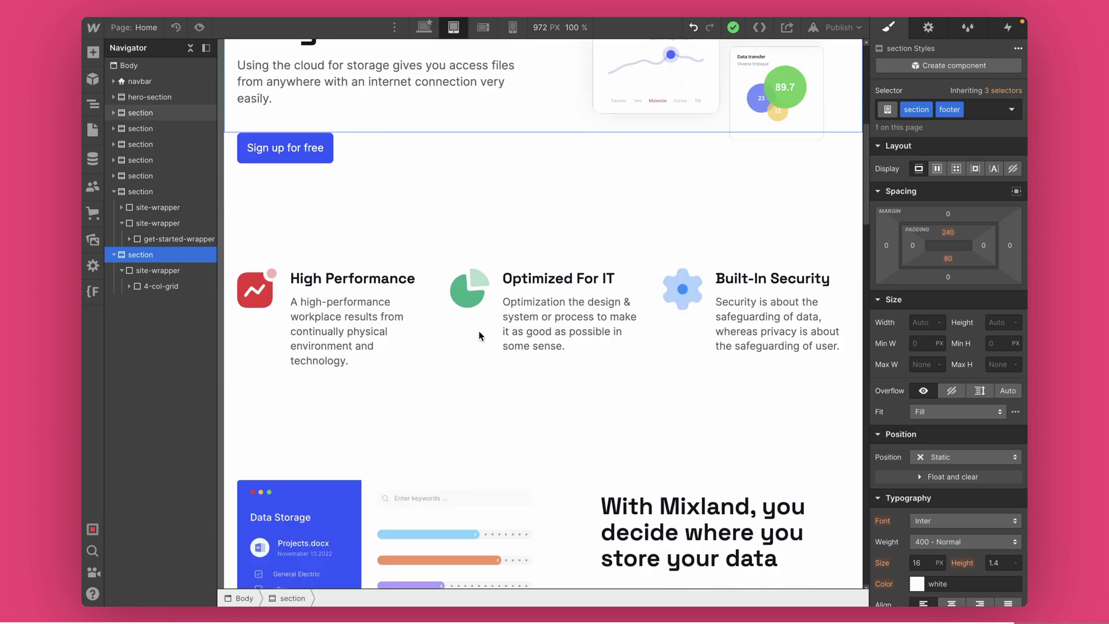
{"action": "scroll", "coordinate": [558, 325], "scroll_direction": "down", "scroll_amount": 20}
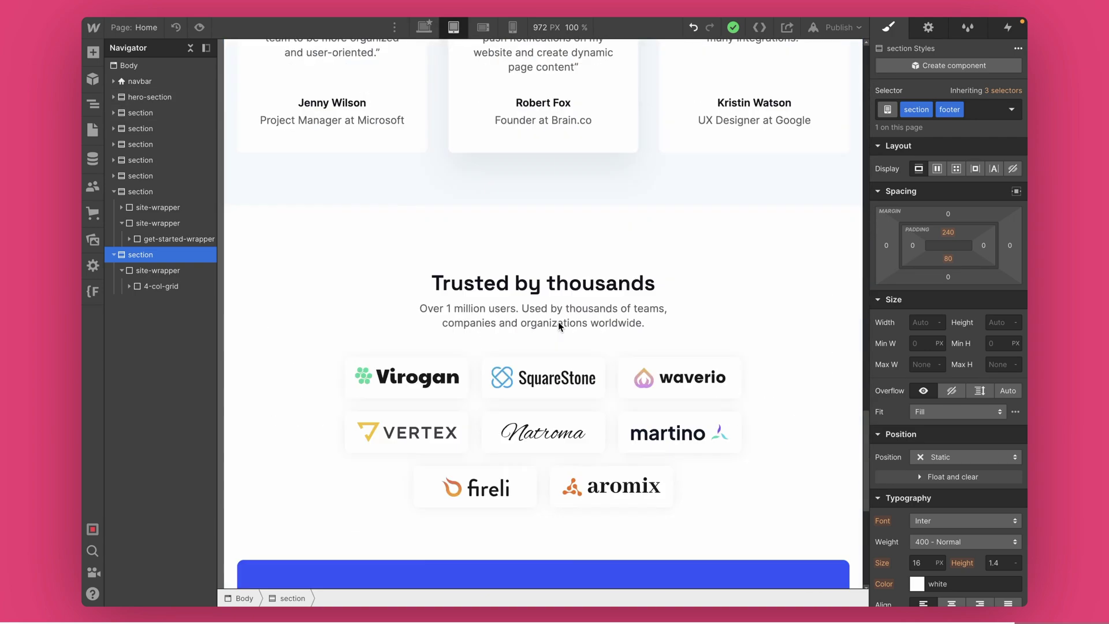
{"action": "scroll", "coordinate": [558, 327], "scroll_direction": "up", "scroll_amount": 20}
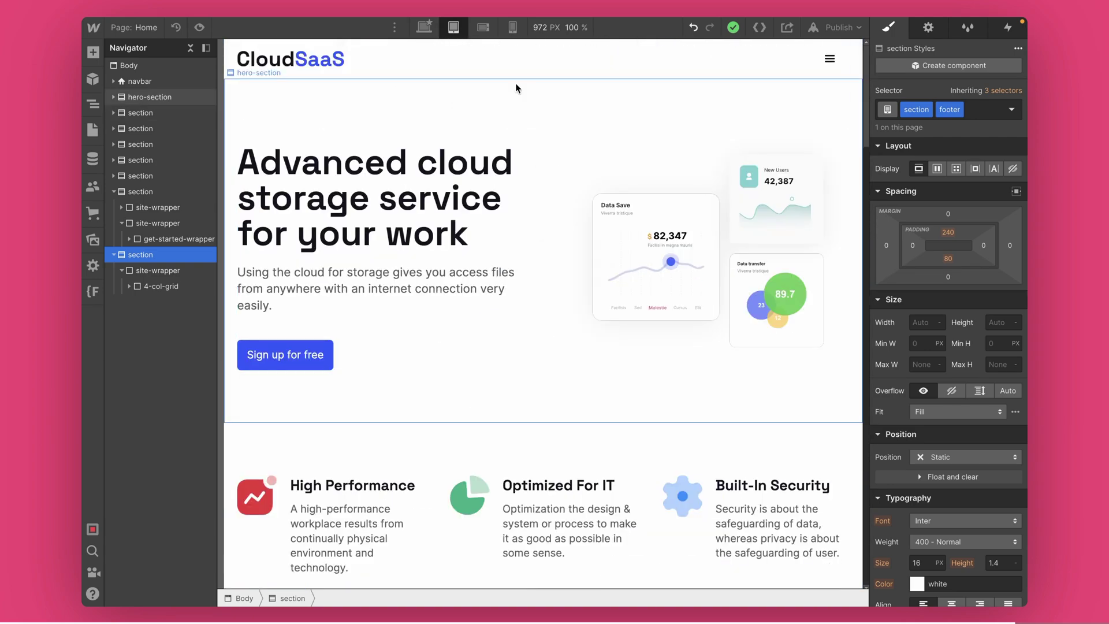
At the mobile portrait breakpoint, reduce hero-section's top and bottom padding and set hero-heading's font size to 32 px
{"action": "left_click", "coordinate": [511, 29]}
{"action": "left_click", "coordinate": [543, 112]}
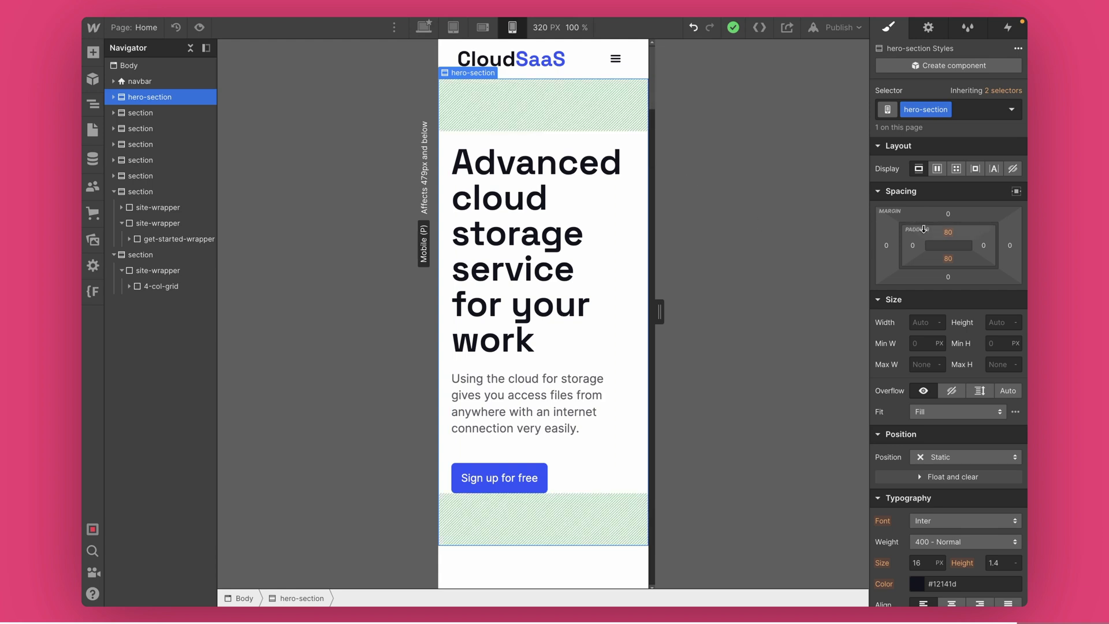
{"action": "left_click_drag", "start_coordinate": [947, 234], "coordinate": [944, 193]}
{"action": "left_click", "coordinate": [493, 192]}
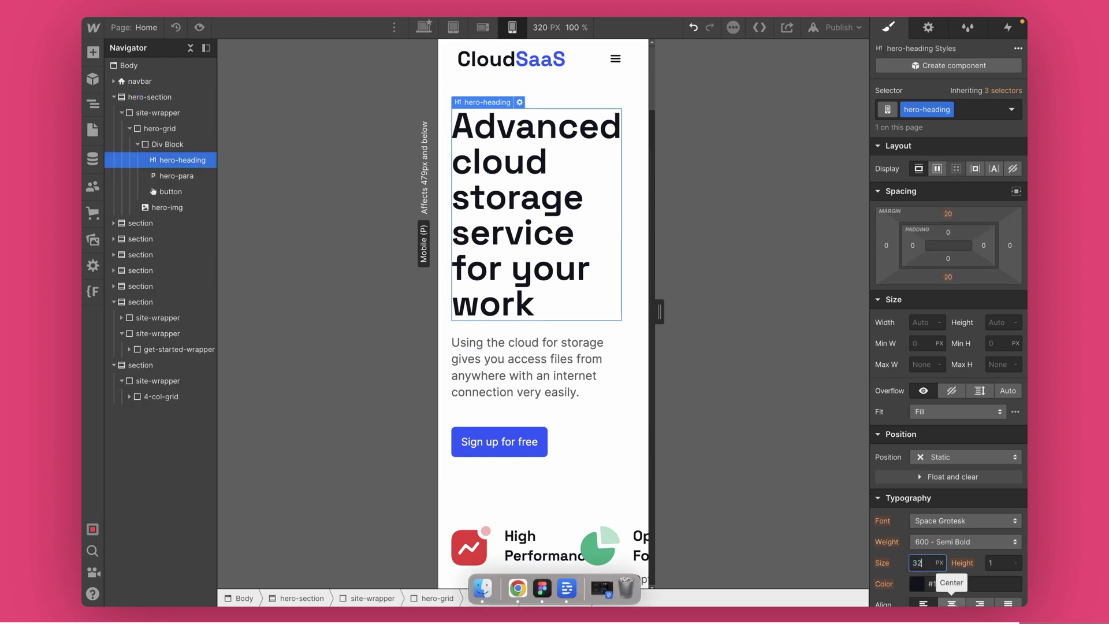
{"action": "type", "text": "32"}
{"action": "key", "text": "Return"}
Delete hero-grid's second column so the image stacks below the text, and widen the mobile canvas to 346 px
{"action": "left_click", "coordinate": [594, 133]}
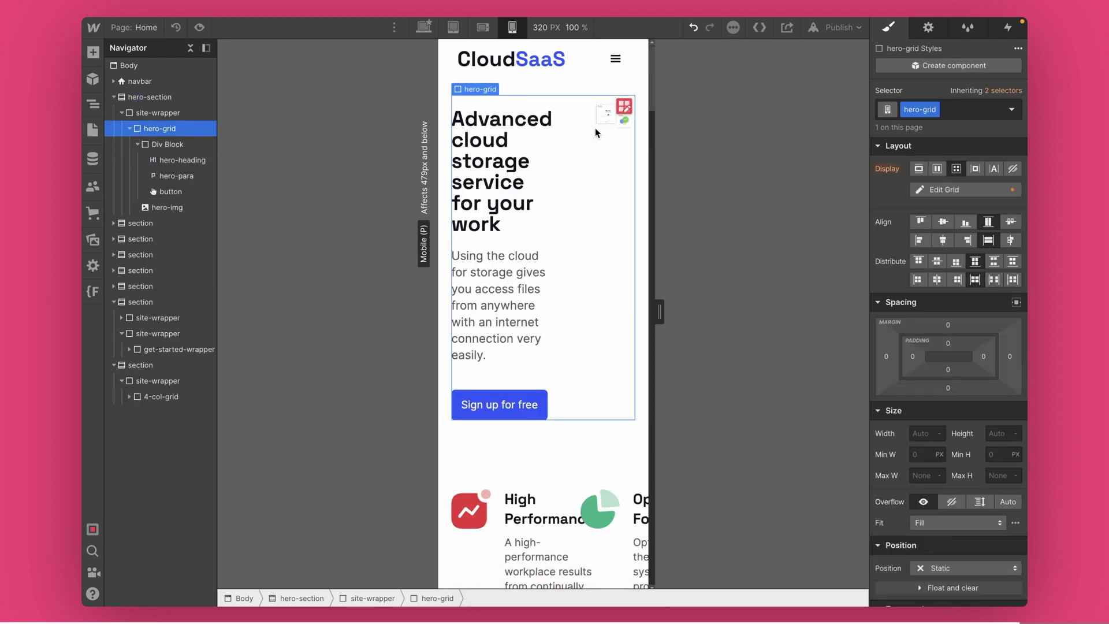
{"action": "left_click", "coordinate": [621, 109]}
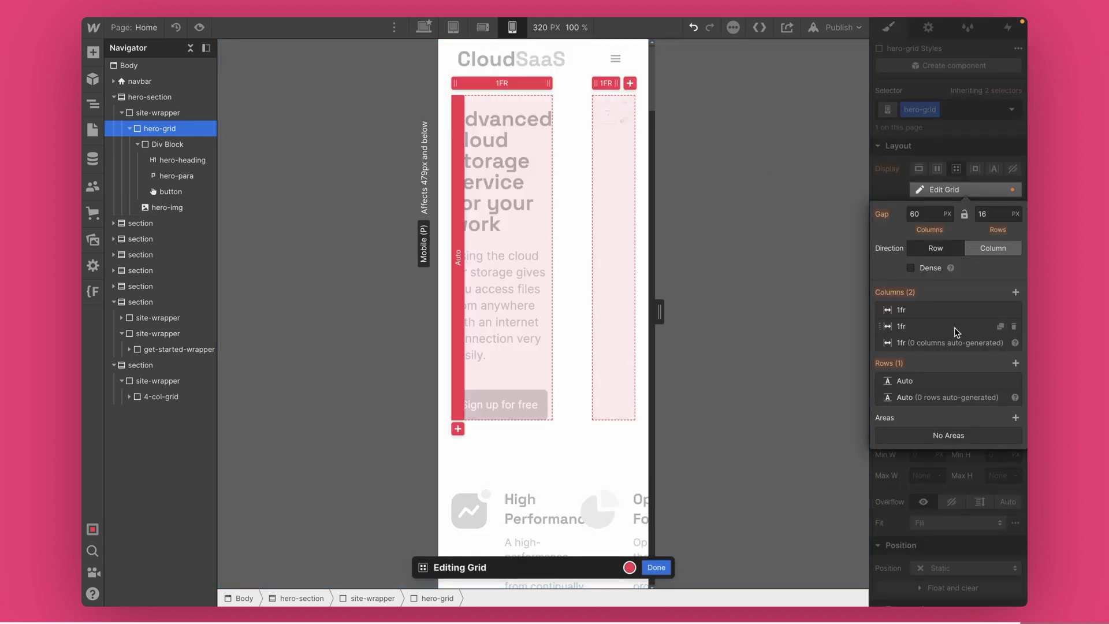
{"action": "right_click", "coordinate": [605, 84]}
{"action": "left_click", "coordinate": [616, 127]}
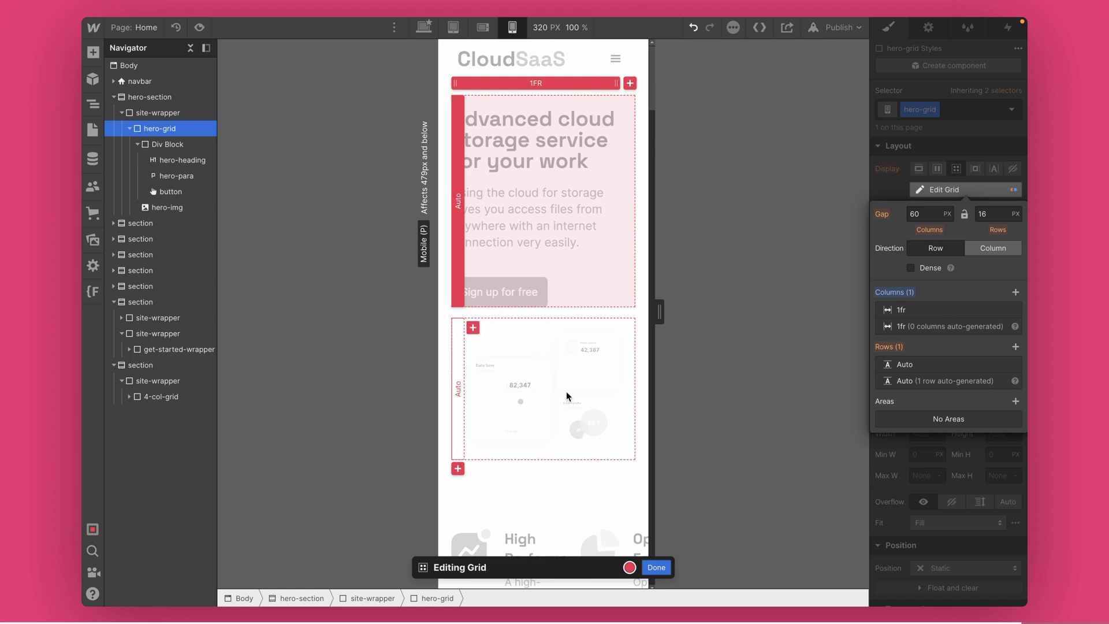
{"action": "left_click", "coordinate": [650, 569]}
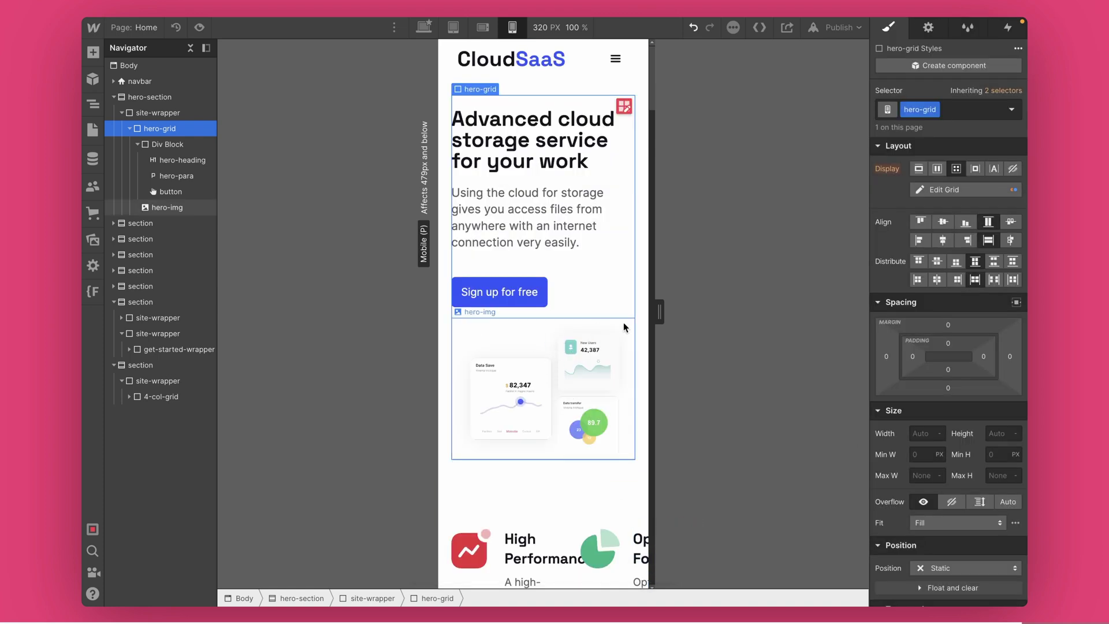
{"action": "left_click_drag", "start_coordinate": [659, 311], "coordinate": [662, 317]}
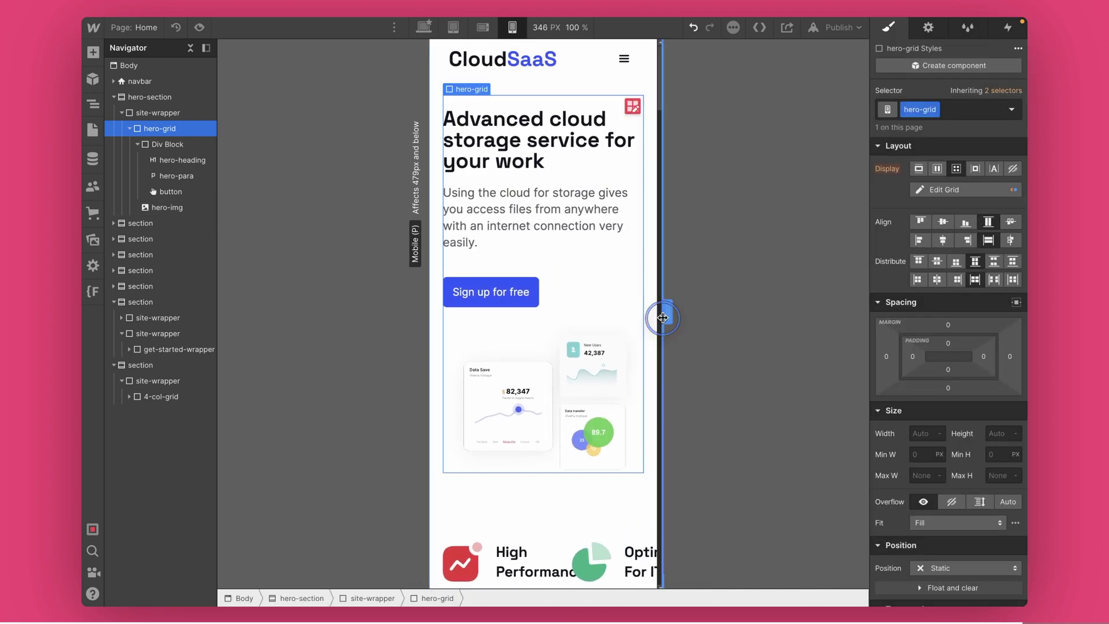
Reduce feature-grid to a single column by deleting two columns, and set its row gap to 41 px
{"action": "scroll", "coordinate": [539, 436], "scroll_direction": "down", "scroll_amount": 4}
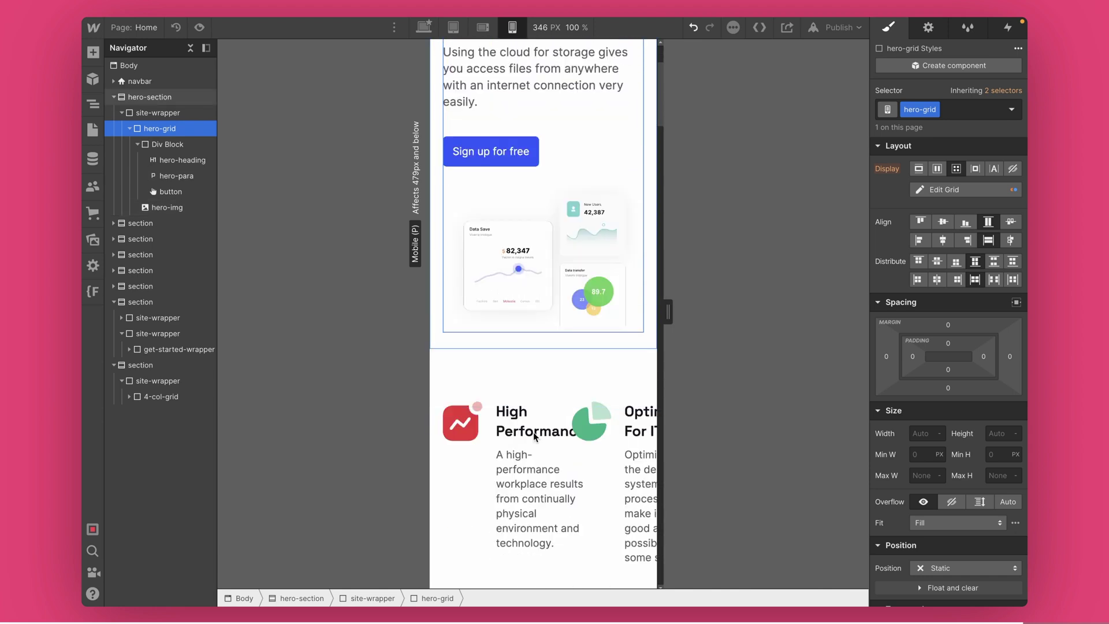
{"action": "left_click", "coordinate": [488, 443]}
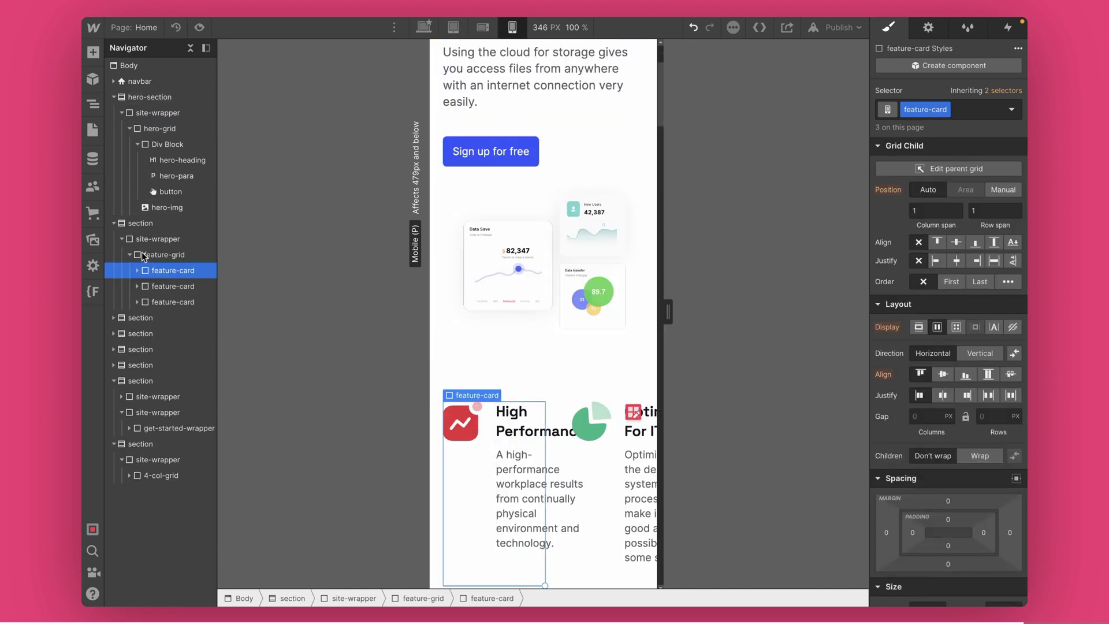
{"action": "left_click", "coordinate": [144, 255]}
{"action": "left_click", "coordinate": [632, 410]}
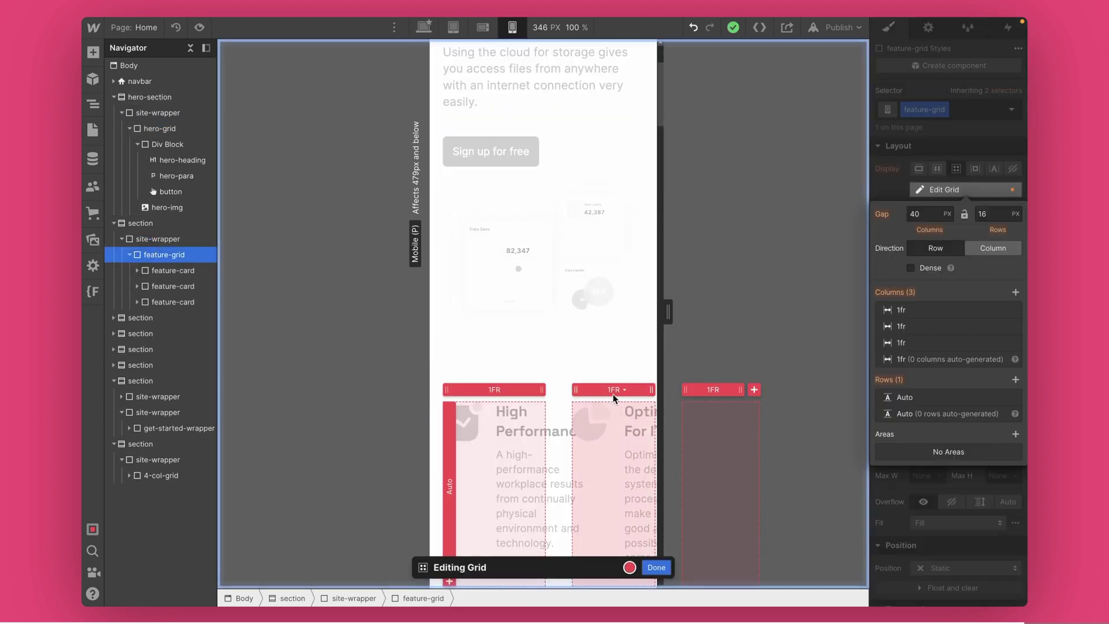
{"action": "right_click", "coordinate": [635, 421]}
{"action": "left_click", "coordinate": [631, 443]}
{"action": "right_click", "coordinate": [606, 425]}
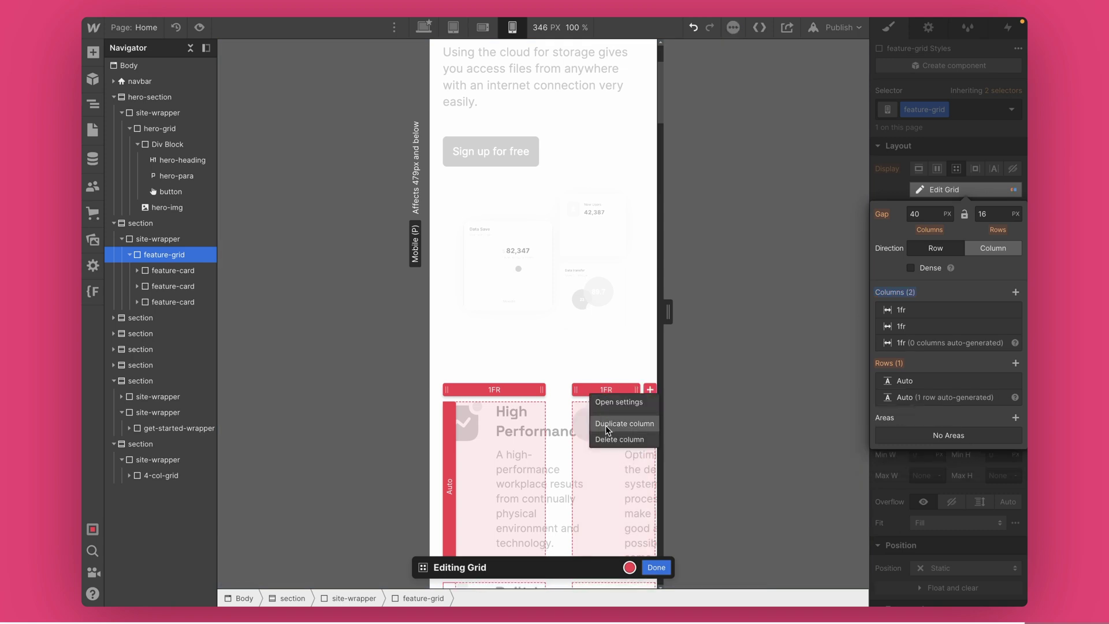
{"action": "left_click", "coordinate": [607, 440]}
{"action": "left_click_drag", "start_coordinate": [585, 493], "coordinate": [586, 507]}
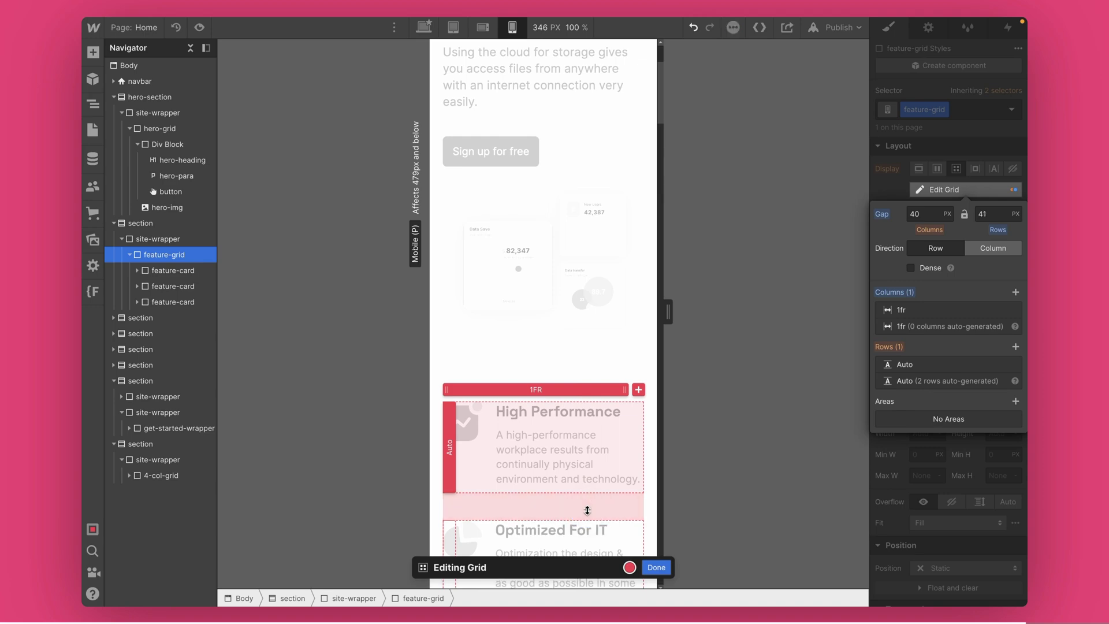
{"action": "left_click", "coordinate": [656, 567]}
Set the shared section class's top and bottom padding to 40 px for mobile portrait, using the features section
{"action": "scroll", "coordinate": [572, 504], "scroll_direction": "down", "scroll_amount": 1}
{"action": "scroll", "coordinate": [572, 504], "scroll_direction": "down", "scroll_amount": 5}
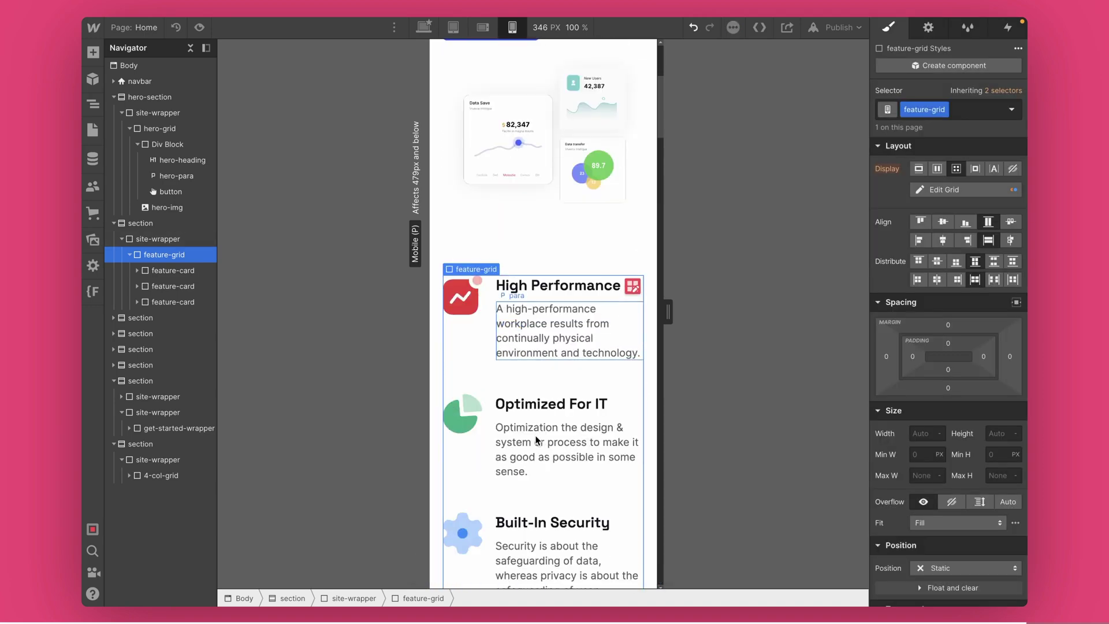
{"action": "left_click", "coordinate": [462, 457]}
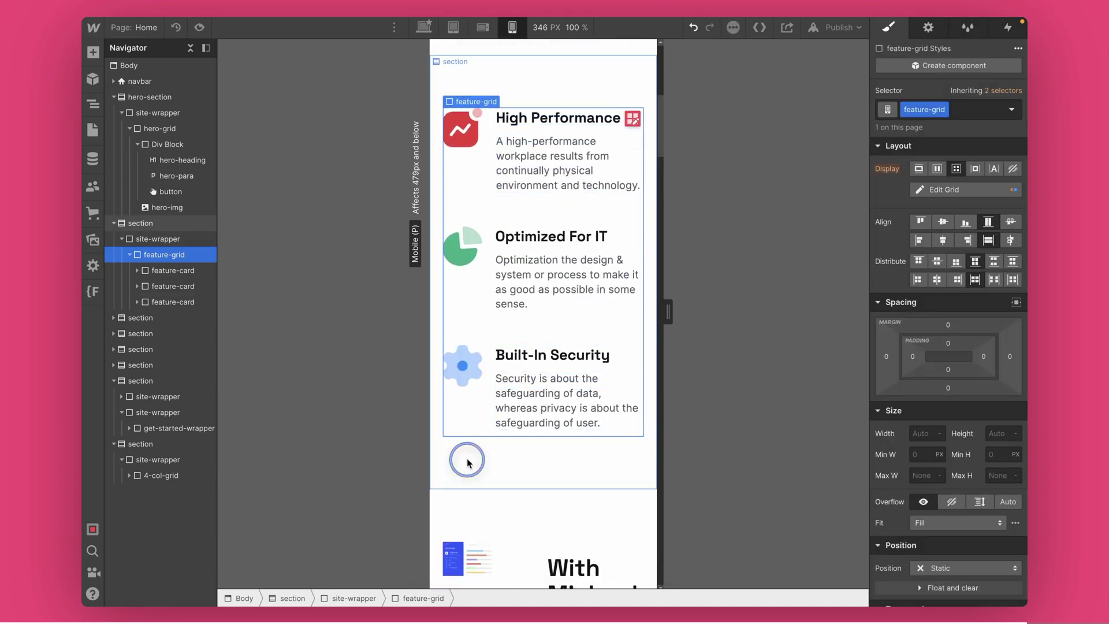
{"action": "scroll", "coordinate": [501, 157], "scroll_direction": "up", "scroll_amount": 3}
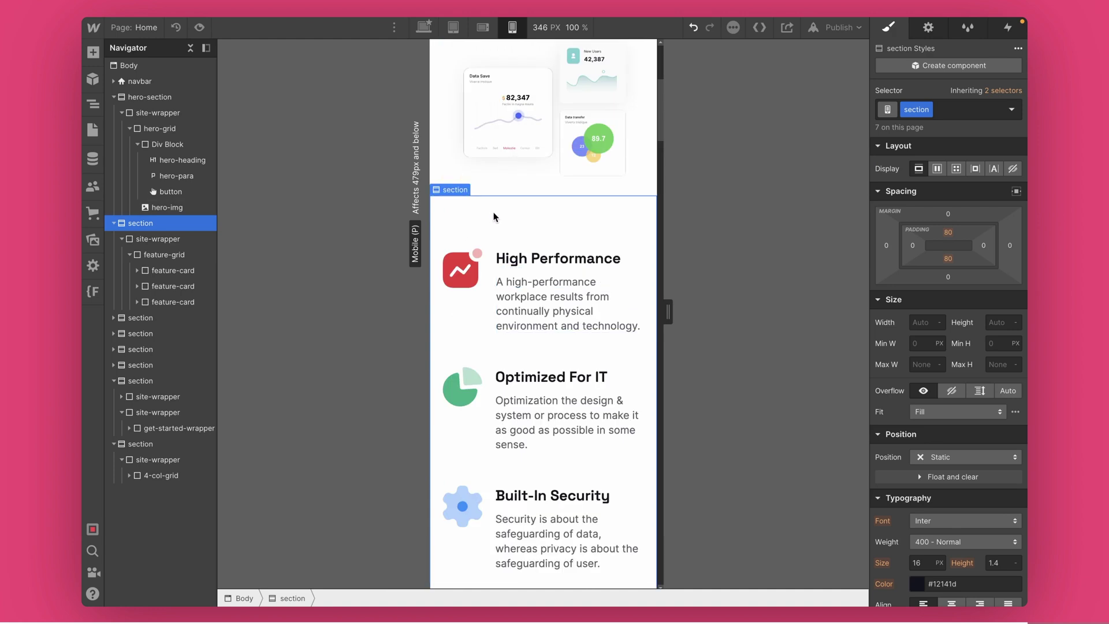
{"action": "left_click_drag", "start_coordinate": [945, 236], "coordinate": [947, 209]}
Delete the 1.25fr column from the offering-grid of the "With Mixland" section so its image and text stack
{"action": "scroll", "coordinate": [589, 257], "scroll_direction": "down", "scroll_amount": 5}
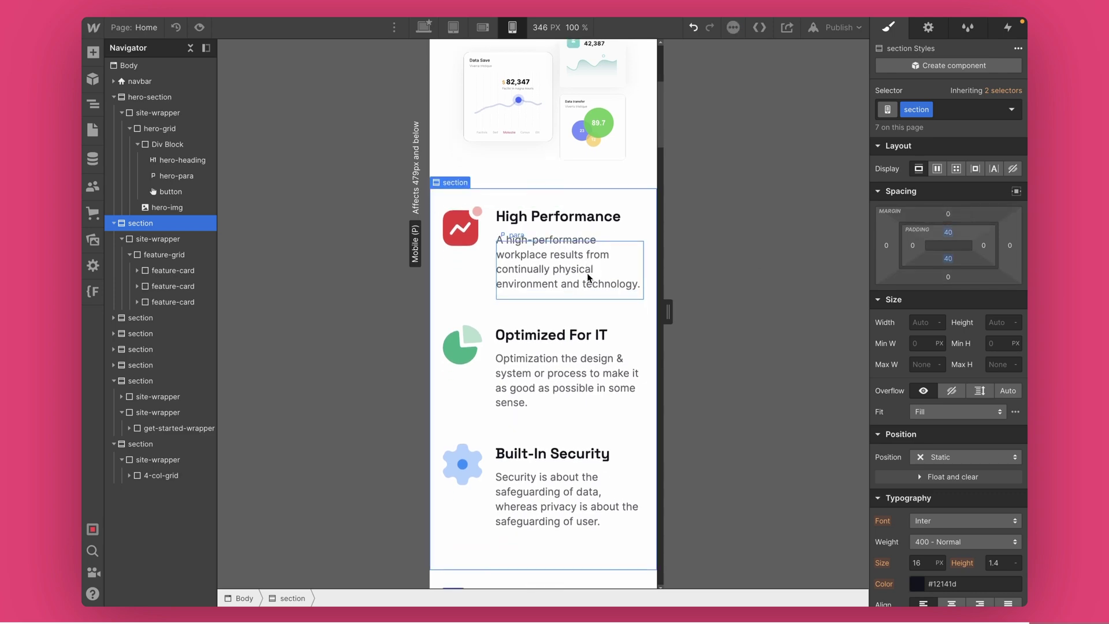
{"action": "left_click", "coordinate": [525, 354]}
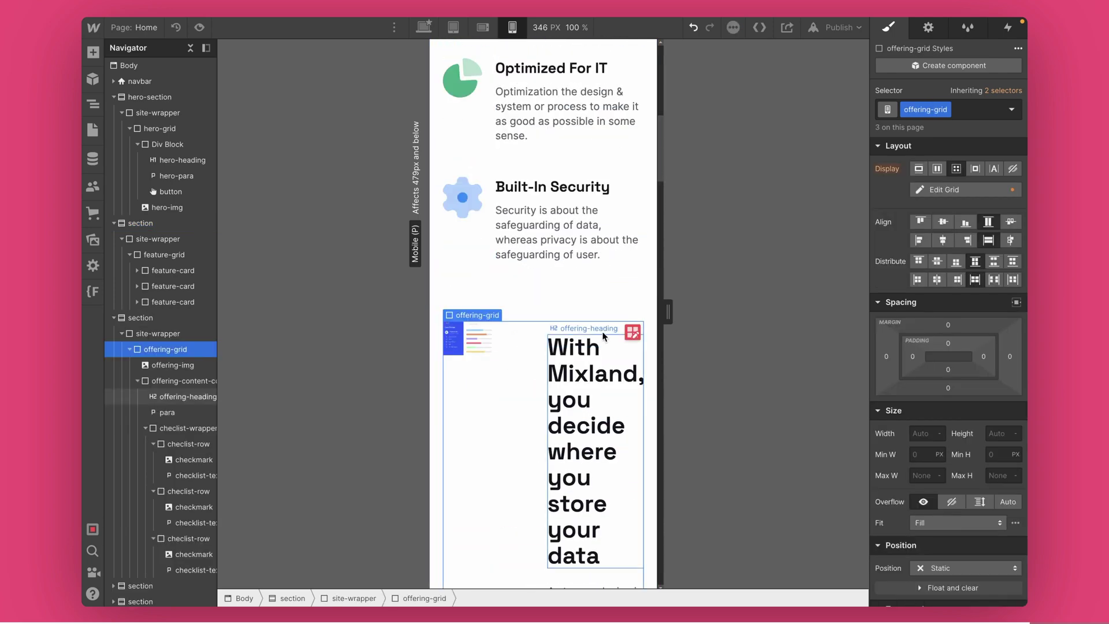
{"action": "left_click", "coordinate": [631, 334]}
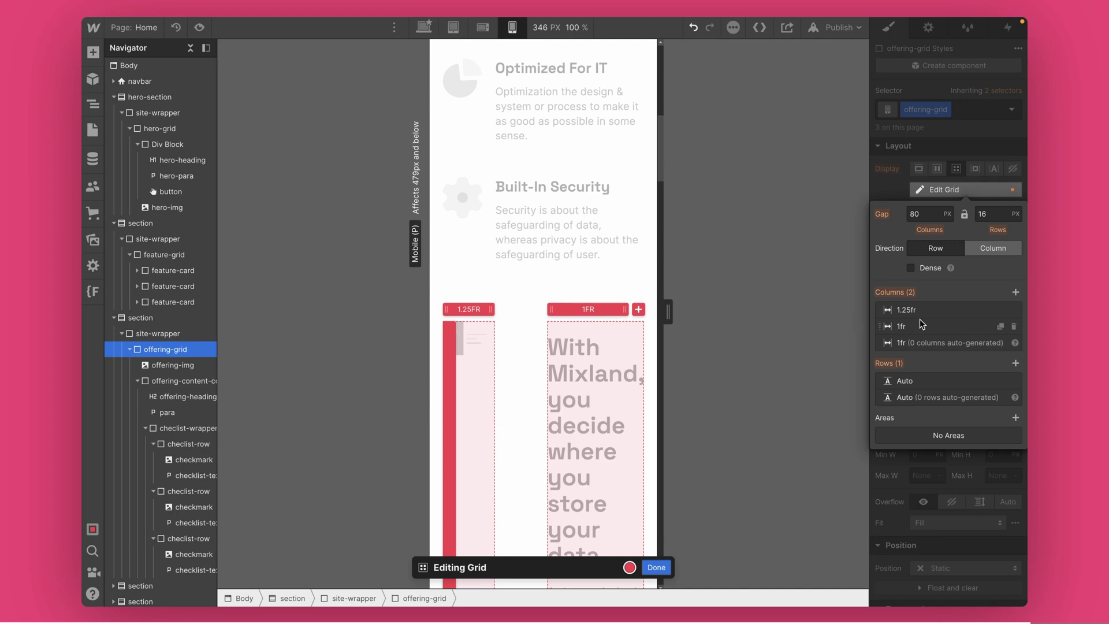
{"action": "right_click", "coordinate": [902, 315]}
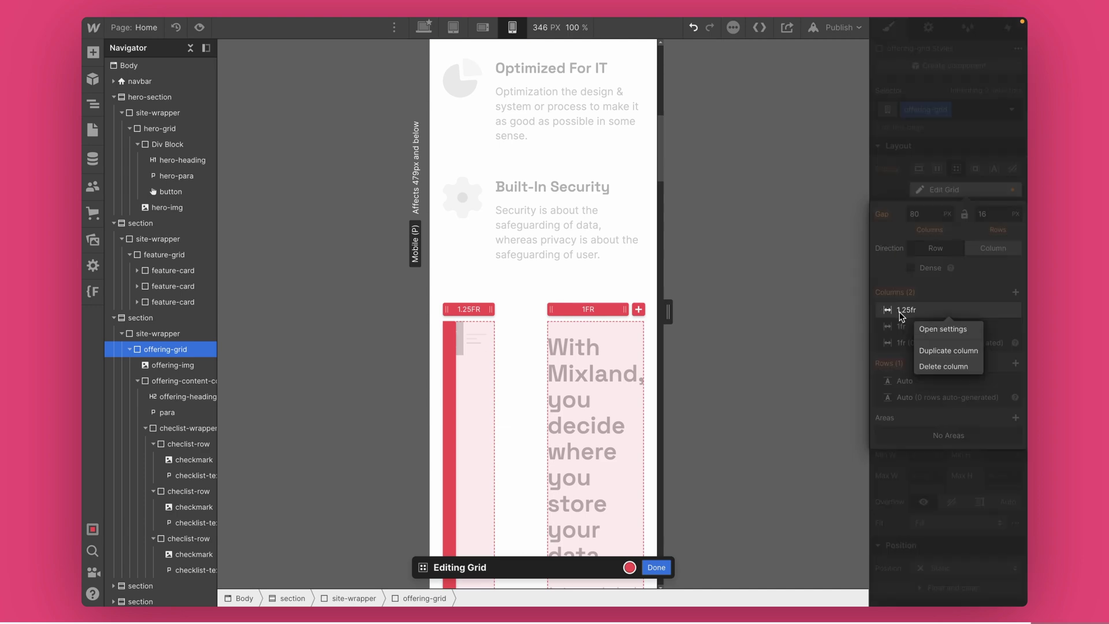
{"action": "left_click", "coordinate": [928, 365]}
{"action": "left_click", "coordinate": [656, 567]}
{"action": "scroll", "coordinate": [516, 448], "scroll_direction": "down", "scroll_amount": 1}
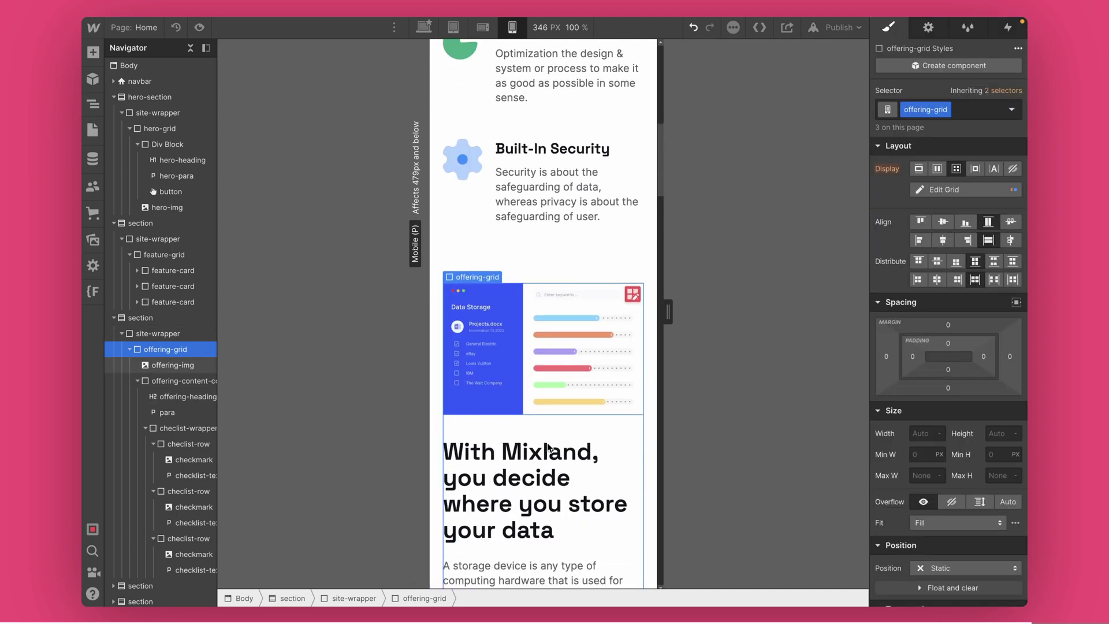
{"action": "scroll", "coordinate": [526, 427], "scroll_direction": "up", "scroll_amount": 7}
{"action": "scroll", "coordinate": [531, 404], "scroll_direction": "down", "scroll_amount": 10}
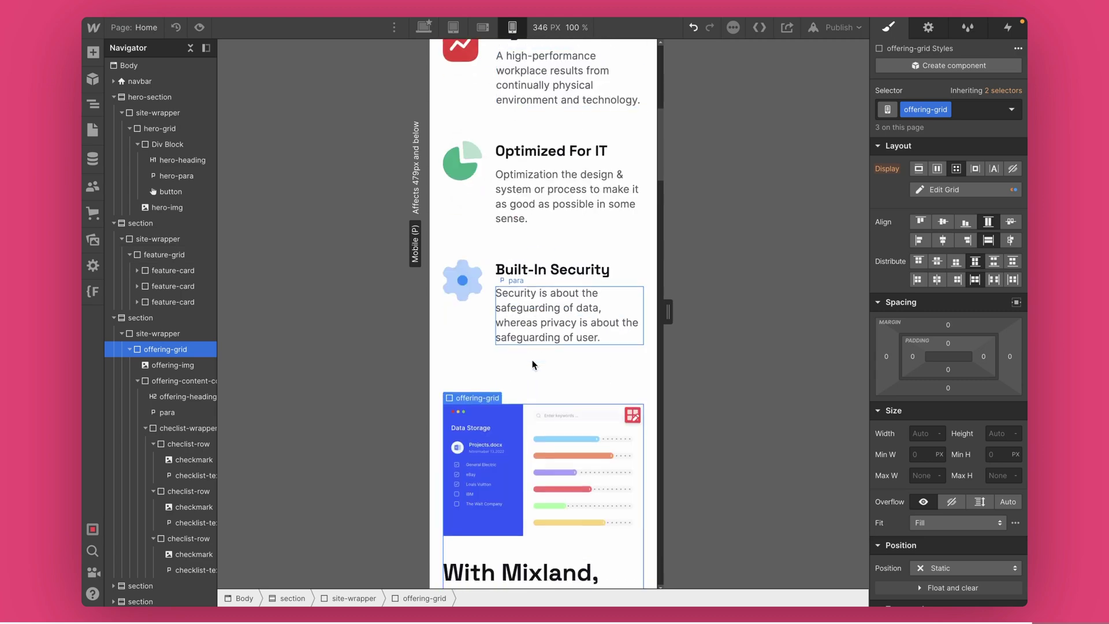
Delete the 1.25fr column from the reversed offering-grid in the "Share files as needed" section
{"action": "scroll", "coordinate": [531, 381], "scroll_direction": "down", "scroll_amount": 5}
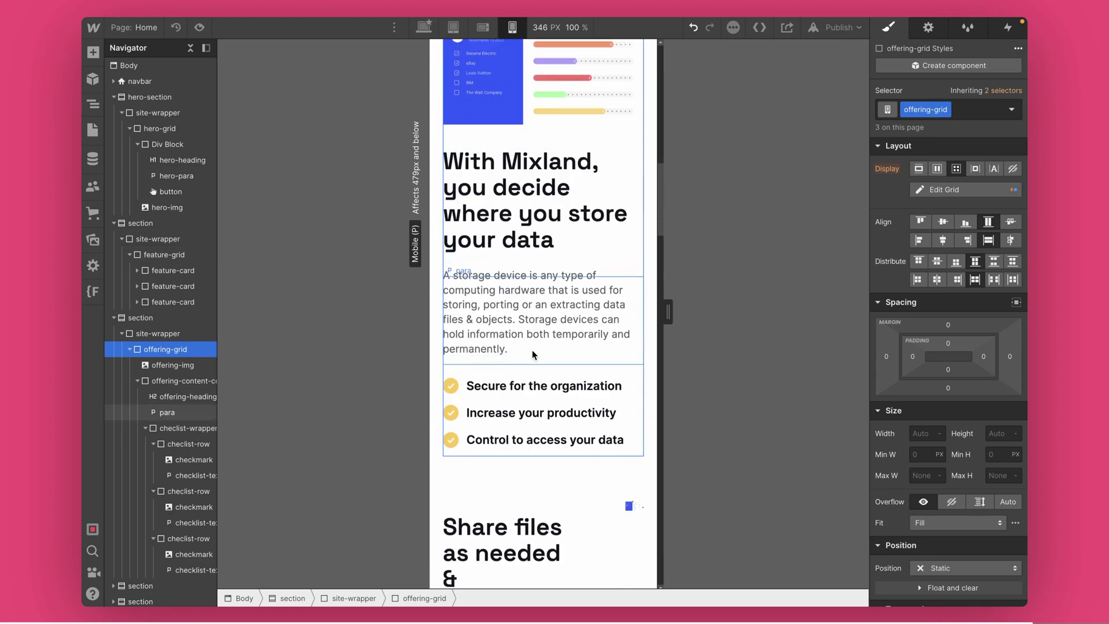
{"action": "left_click", "coordinate": [587, 322]}
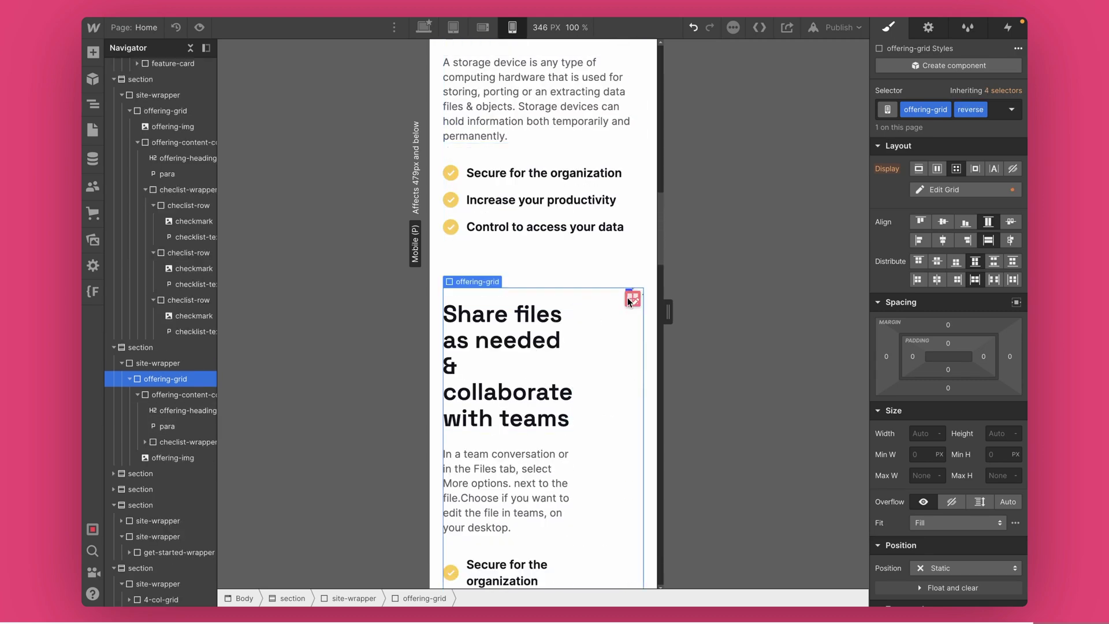
{"action": "left_click", "coordinate": [632, 300]}
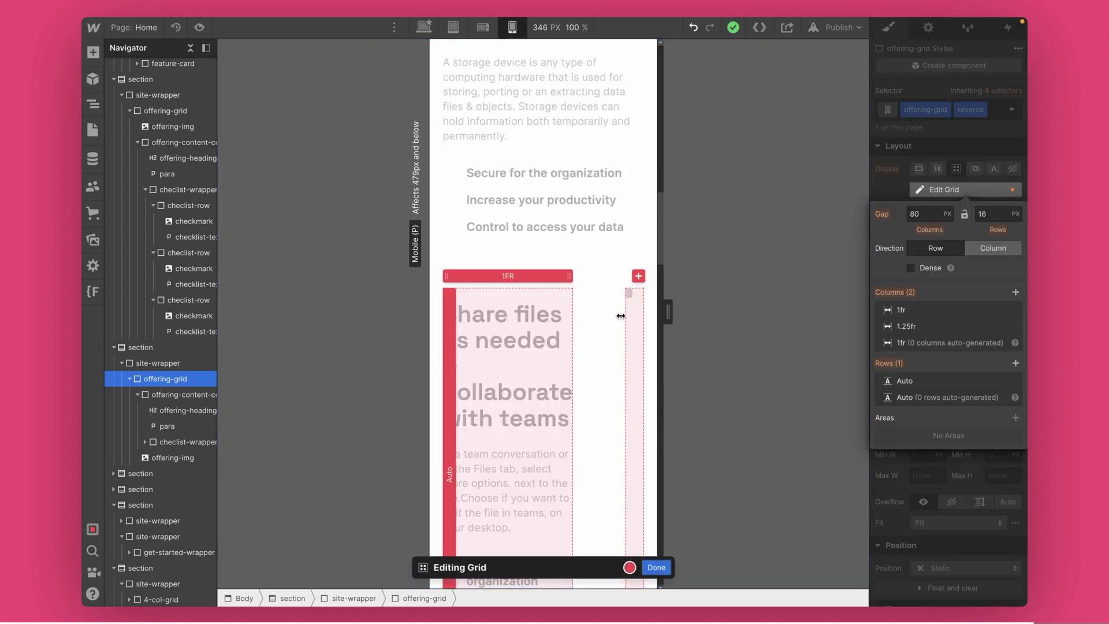
{"action": "right_click", "coordinate": [899, 328]}
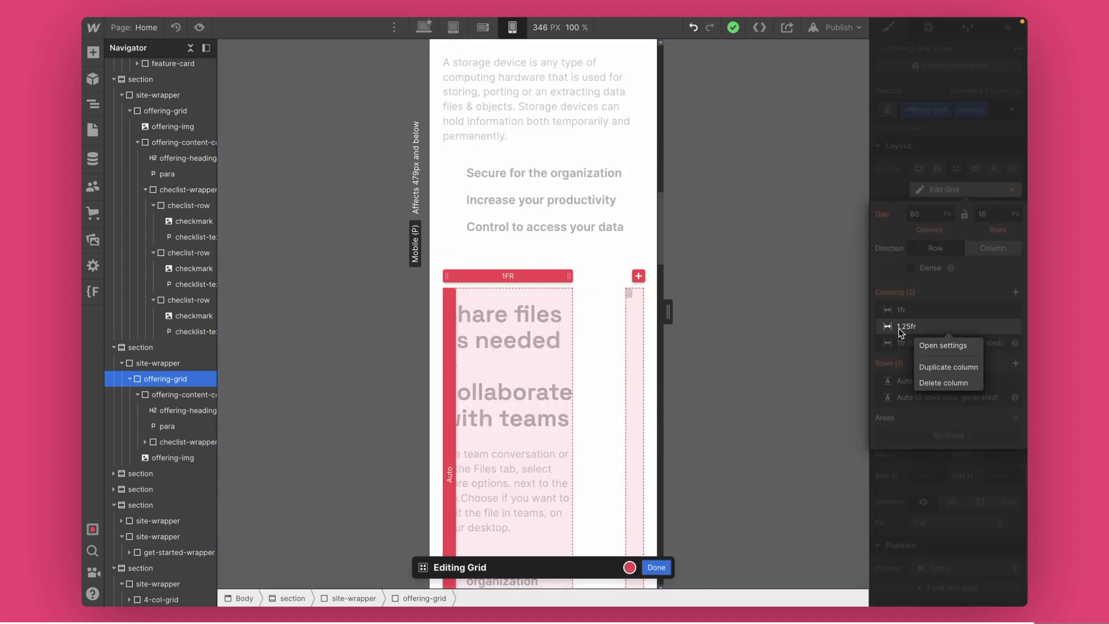
{"action": "left_click", "coordinate": [930, 382]}
{"action": "left_click", "coordinate": [655, 568]}
Examine the stacked "Share files as needed" section and its image at the 320 px mobile width
{"action": "scroll", "coordinate": [544, 348], "scroll_direction": "down", "scroll_amount": 4}
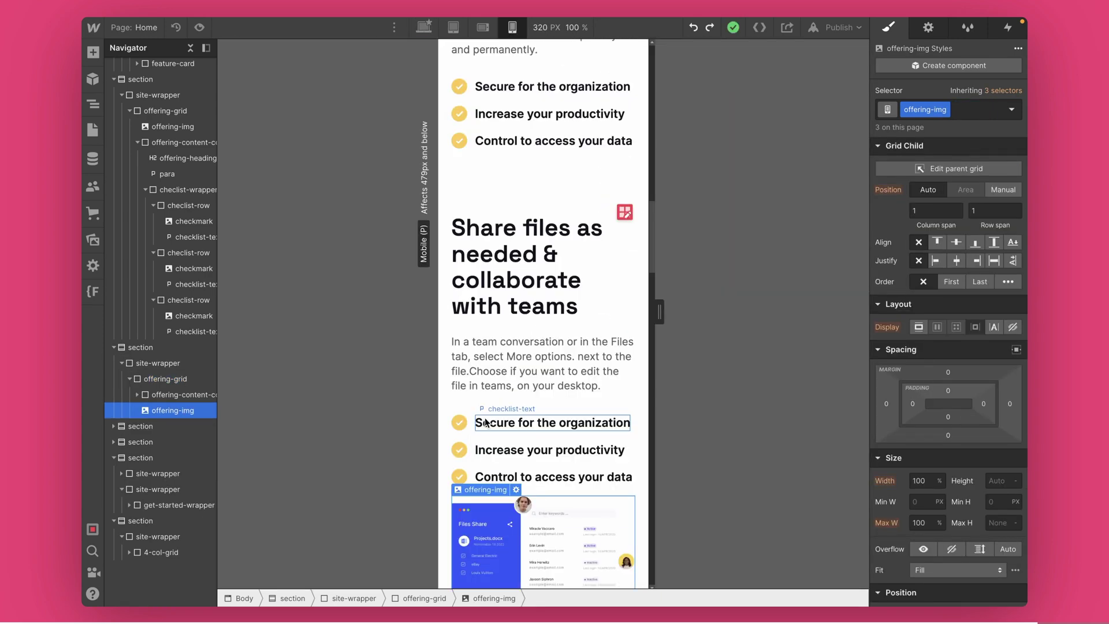
{"action": "mouse_move", "coordinate": [651, 266]}
{"action": "left_mouse_down"}
{"action": "mouse_move", "coordinate": [647, 211]}
{"action": "mouse_move", "coordinate": [653, 264]}
{"action": "left_mouse_up"}
{"action": "scroll", "coordinate": [652, 265], "scroll_direction": "down", "scroll_amount": 3}
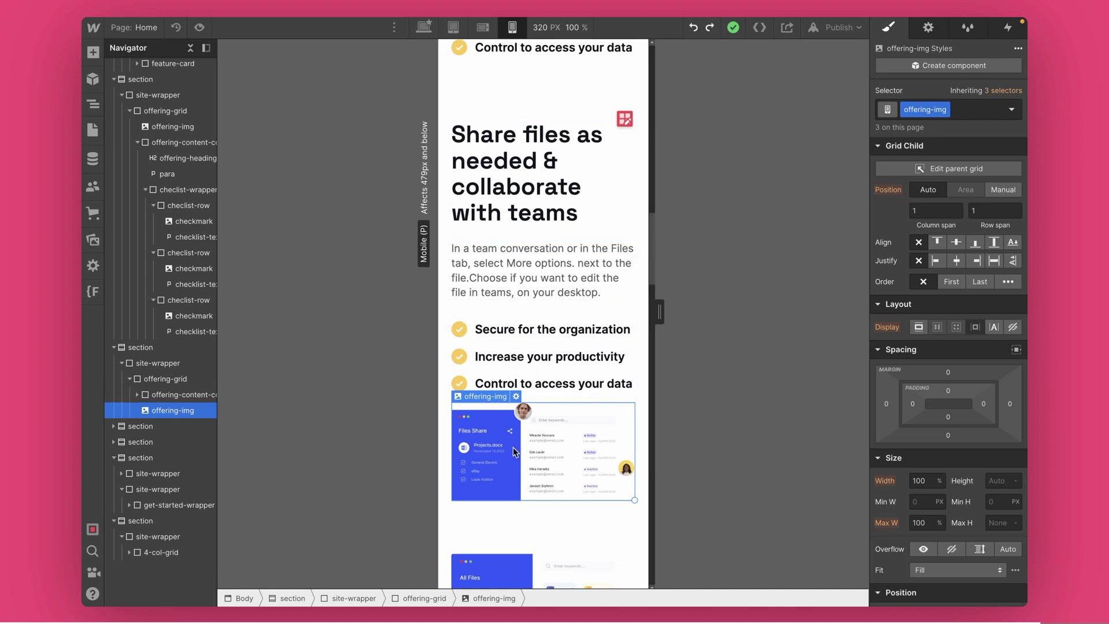
{"action": "scroll", "coordinate": [522, 449], "scroll_direction": "down", "scroll_amount": 3}
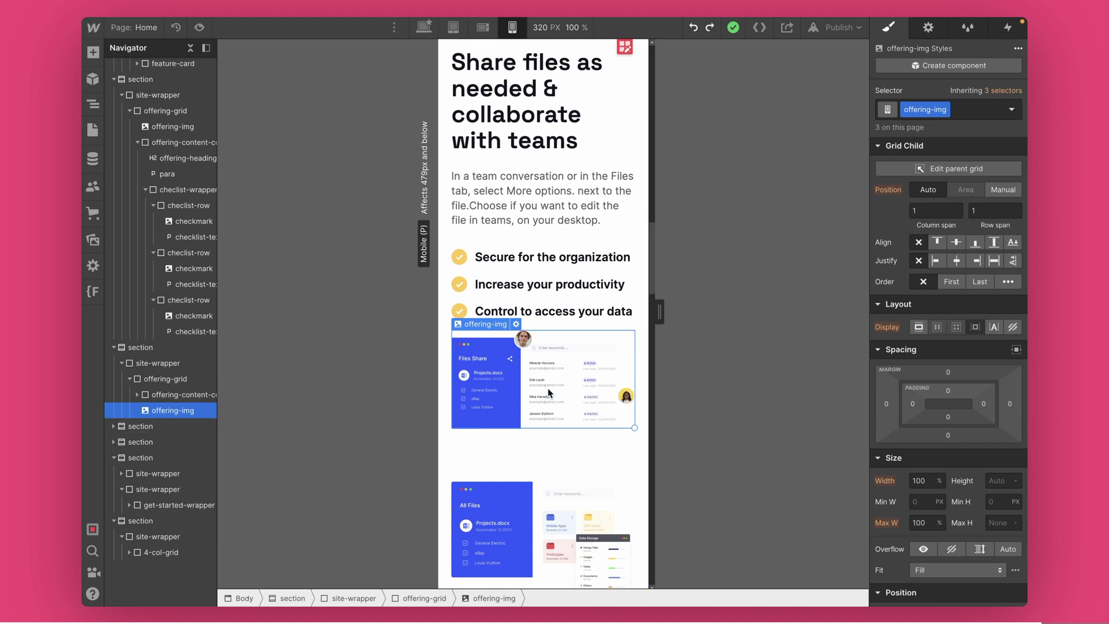
Try reordering the image above the text in the "Share files as needed" offering-grid, check the desktop layout, and restore the original order
{"action": "scroll", "coordinate": [509, 374], "scroll_direction": "up", "scroll_amount": 5}
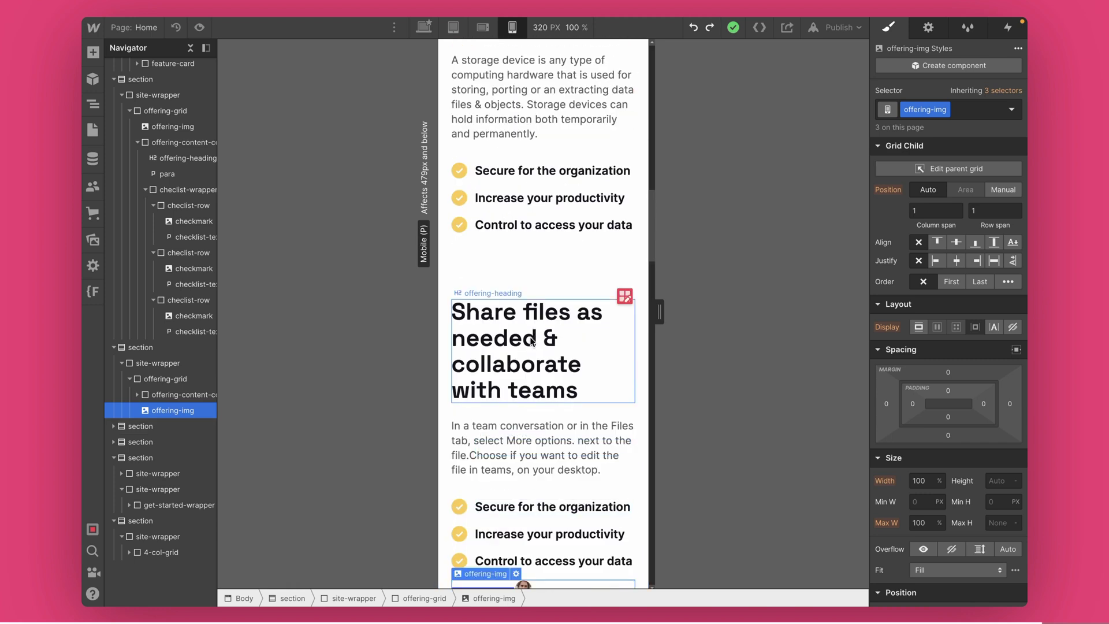
{"action": "left_click_drag", "start_coordinate": [164, 412], "coordinate": [160, 400]}
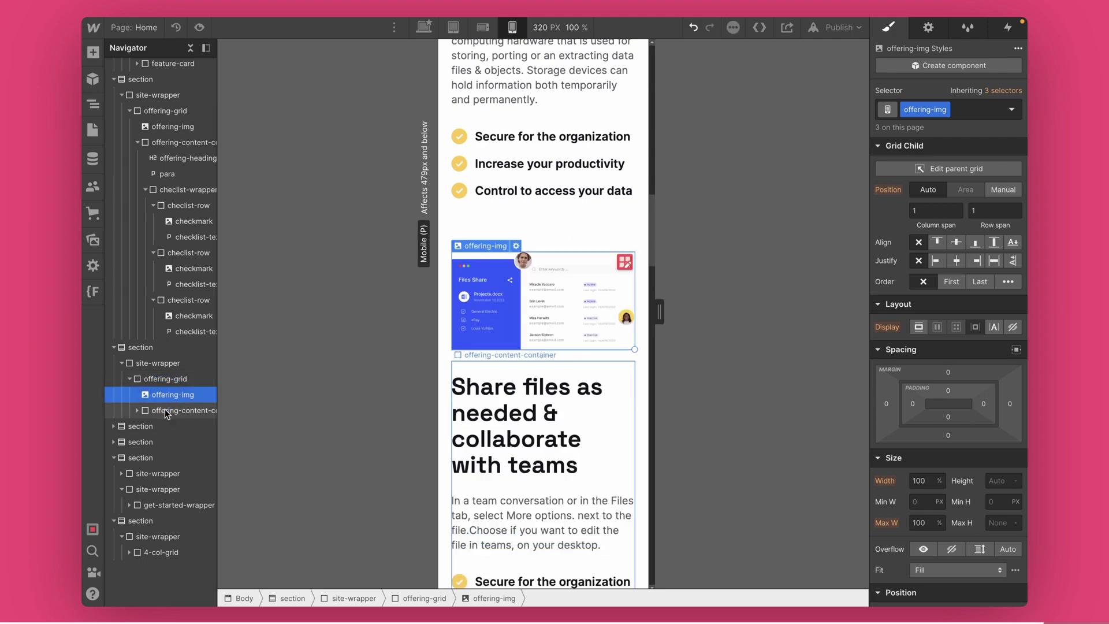
{"action": "left_click", "coordinate": [427, 26]}
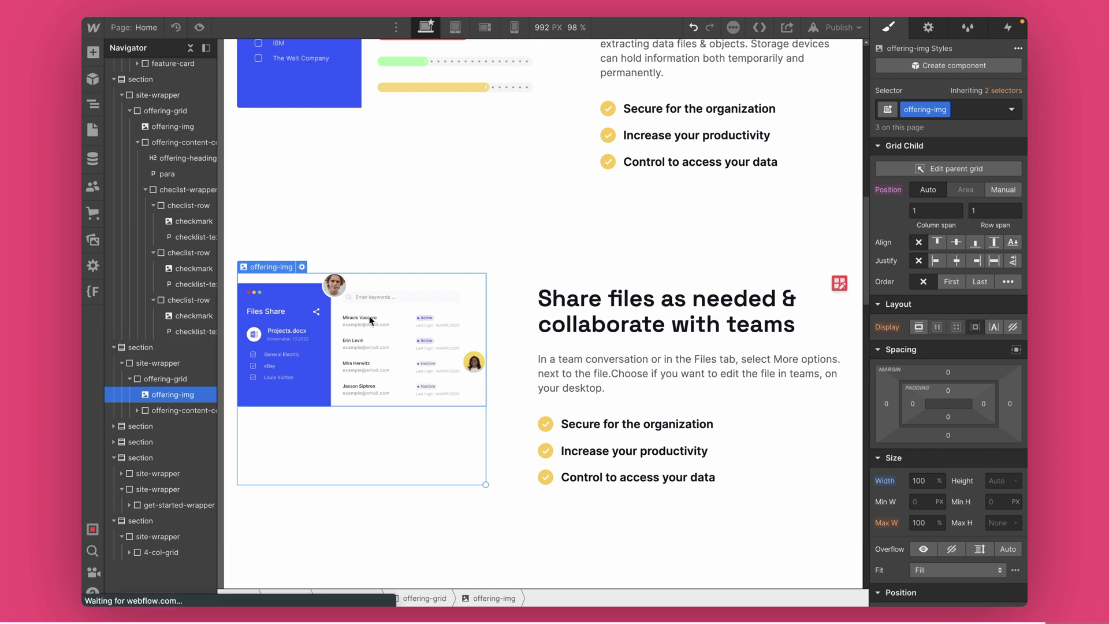
{"action": "left_click_drag", "start_coordinate": [166, 399], "coordinate": [165, 414]}
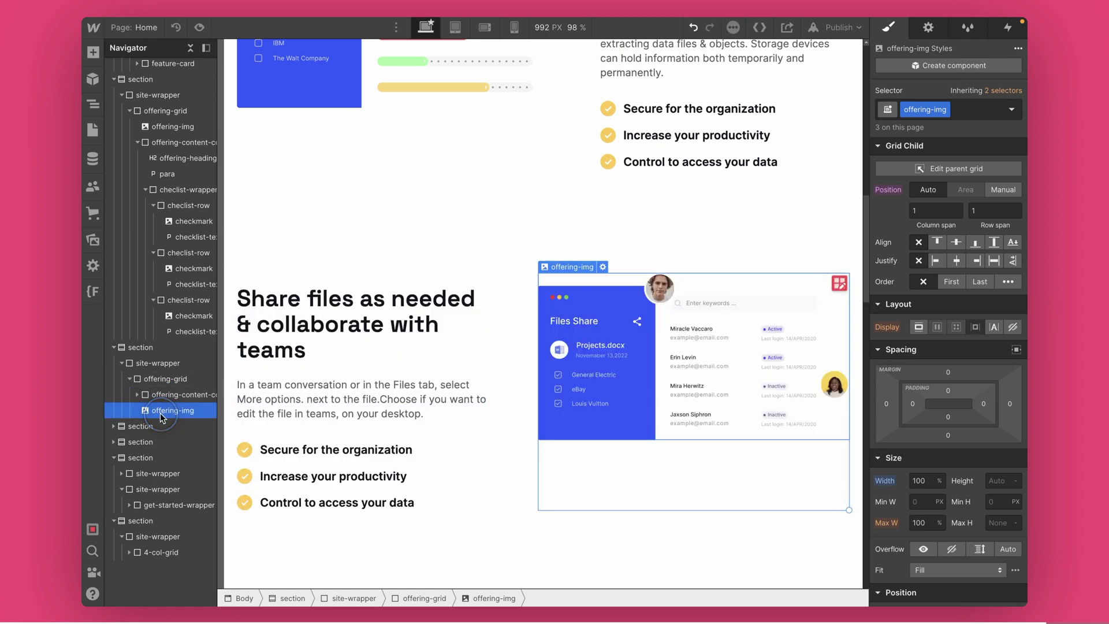
Set the order of the "Share files as needed" offering-img to First at the mobile portrait breakpoint
{"action": "left_click", "coordinate": [513, 27]}
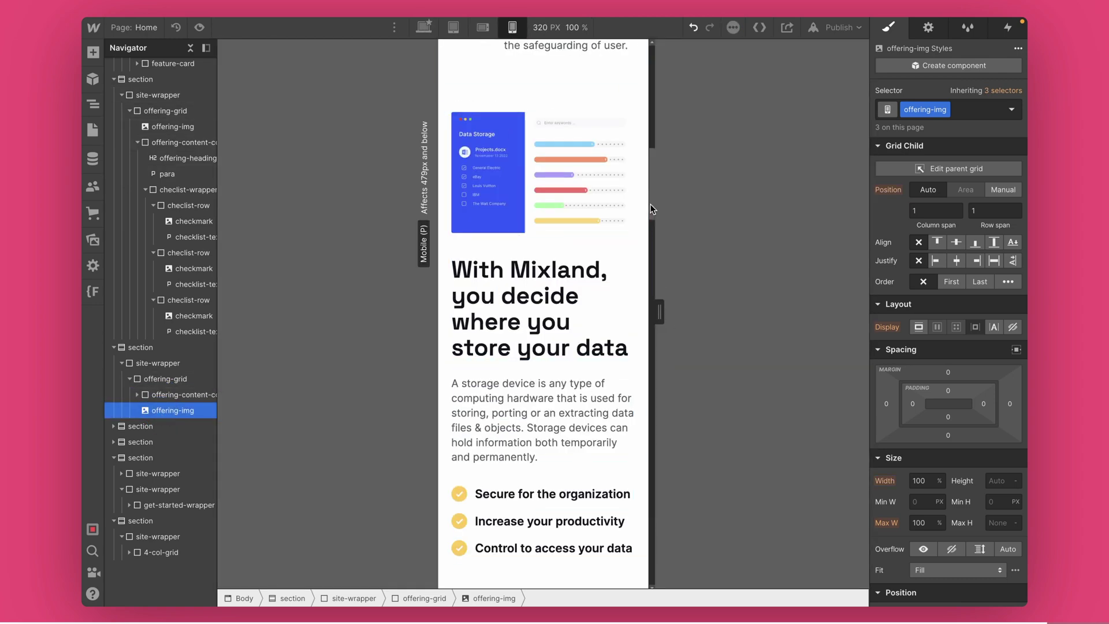
{"action": "scroll", "coordinate": [656, 289], "scroll_direction": "down", "scroll_amount": 6}
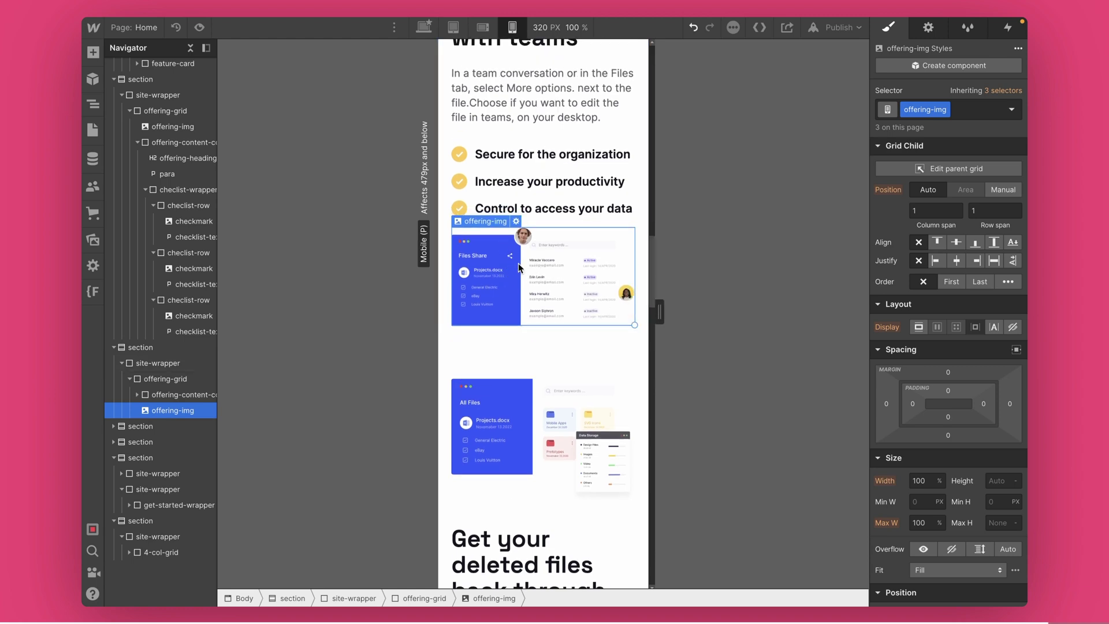
{"action": "left_click", "coordinate": [954, 285]}
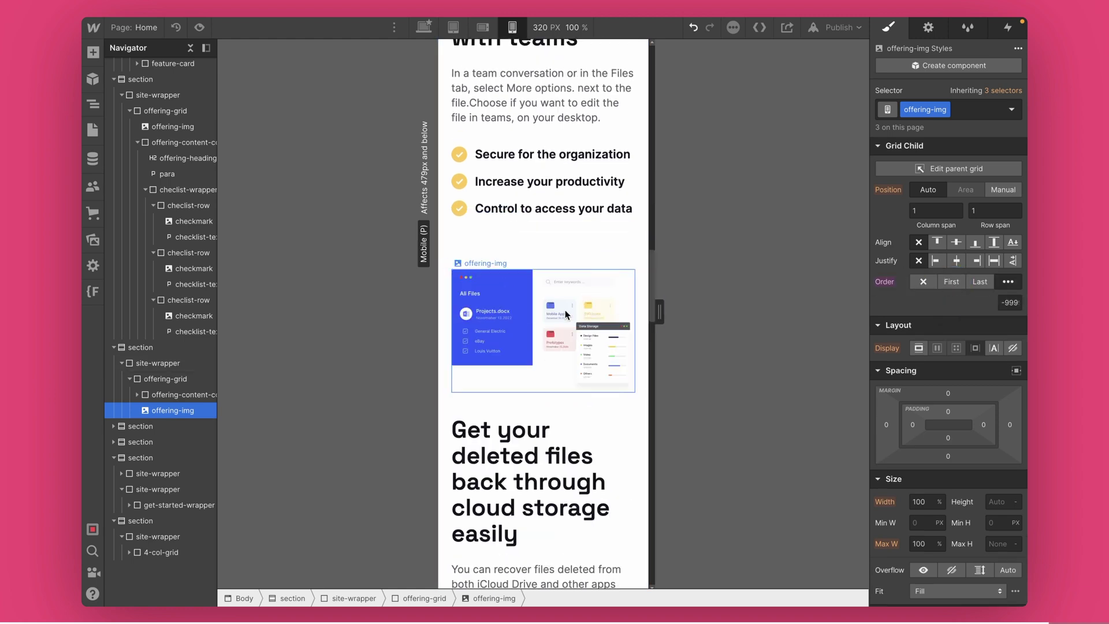
Compare the image and text order of the "Share files as needed" section between the desktop and mobile portrait breakpoints
{"action": "scroll", "coordinate": [553, 314], "scroll_direction": "up", "scroll_amount": 4}
{"action": "scroll", "coordinate": [549, 301], "scroll_direction": "up", "scroll_amount": 2}
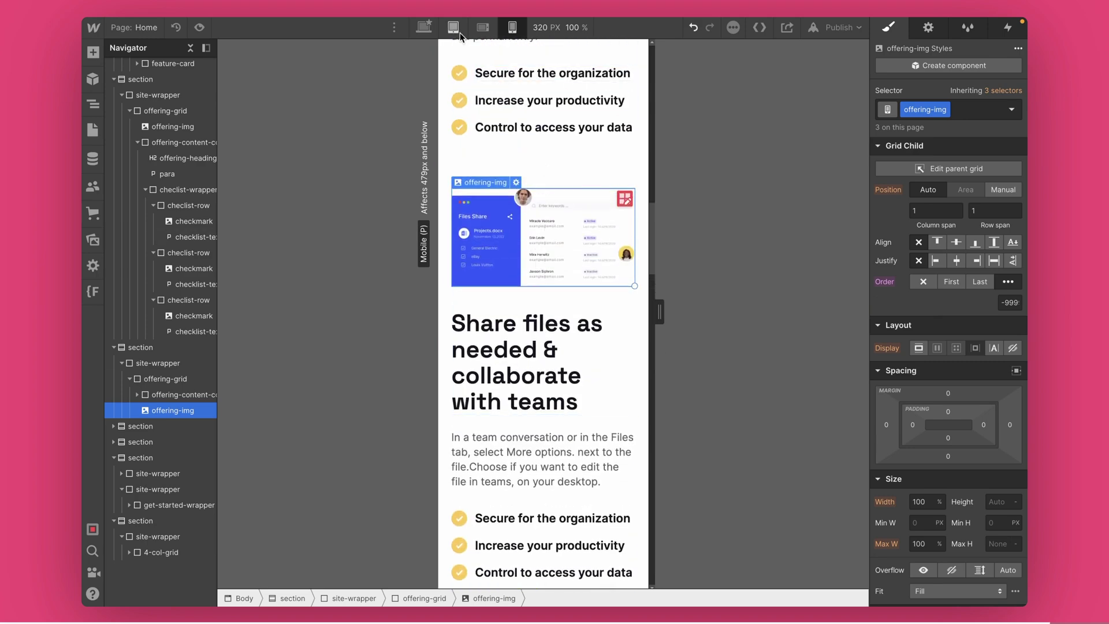
{"action": "left_click", "coordinate": [425, 28]}
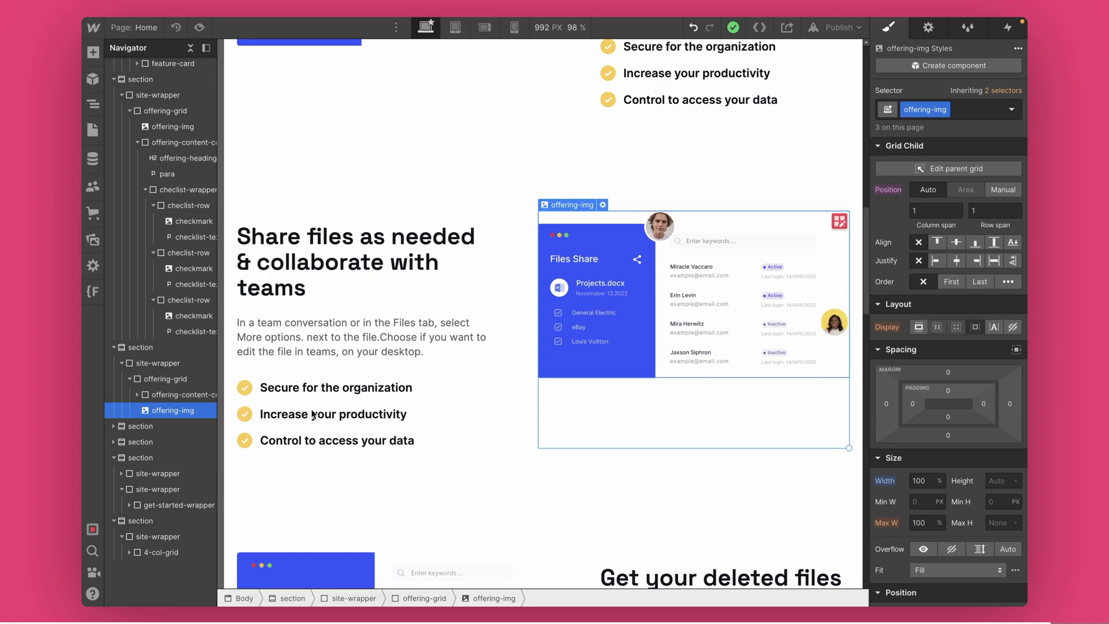
{"action": "left_click", "coordinate": [512, 28]}
{"action": "scroll", "coordinate": [519, 497], "scroll_direction": "down", "scroll_amount": 3}
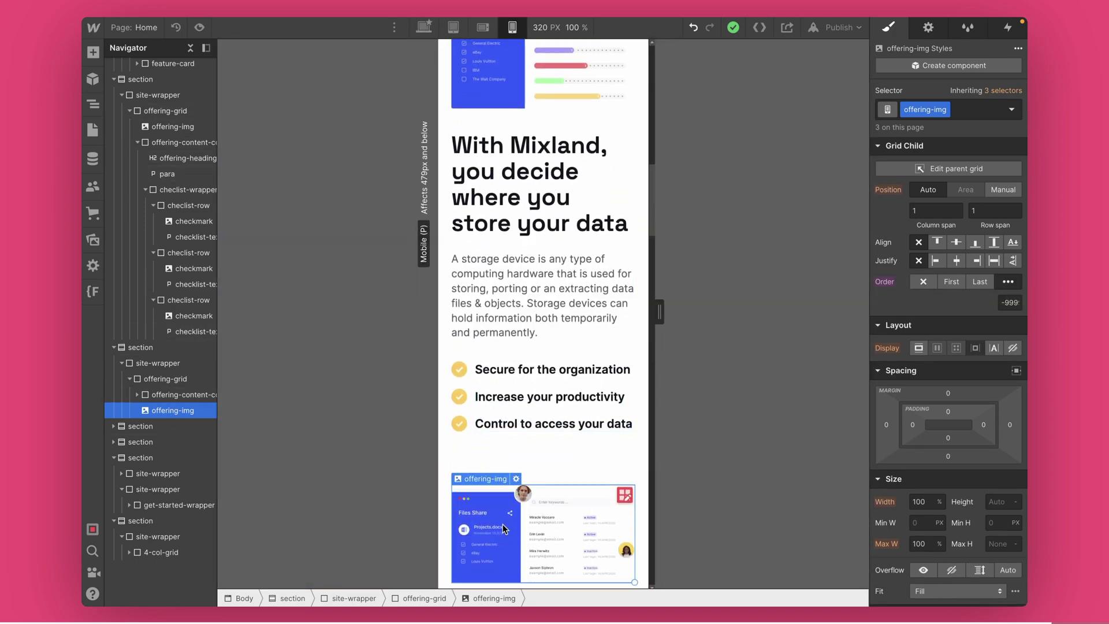
{"action": "scroll", "coordinate": [529, 468], "scroll_direction": "down", "scroll_amount": 1}
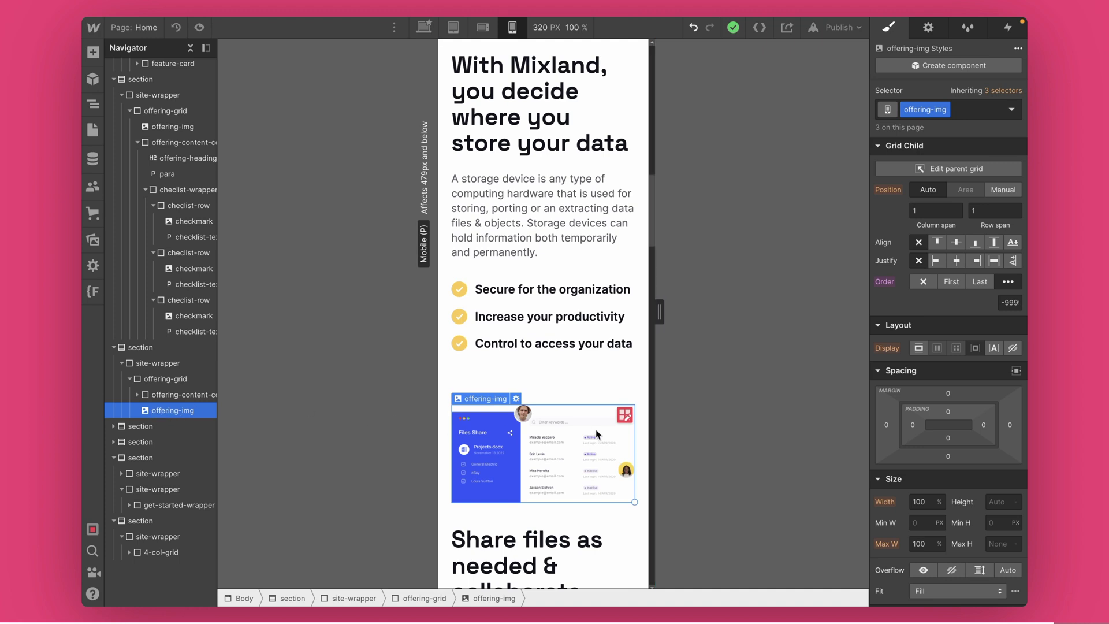
{"action": "scroll", "coordinate": [556, 451], "scroll_direction": "down", "scroll_amount": 1}
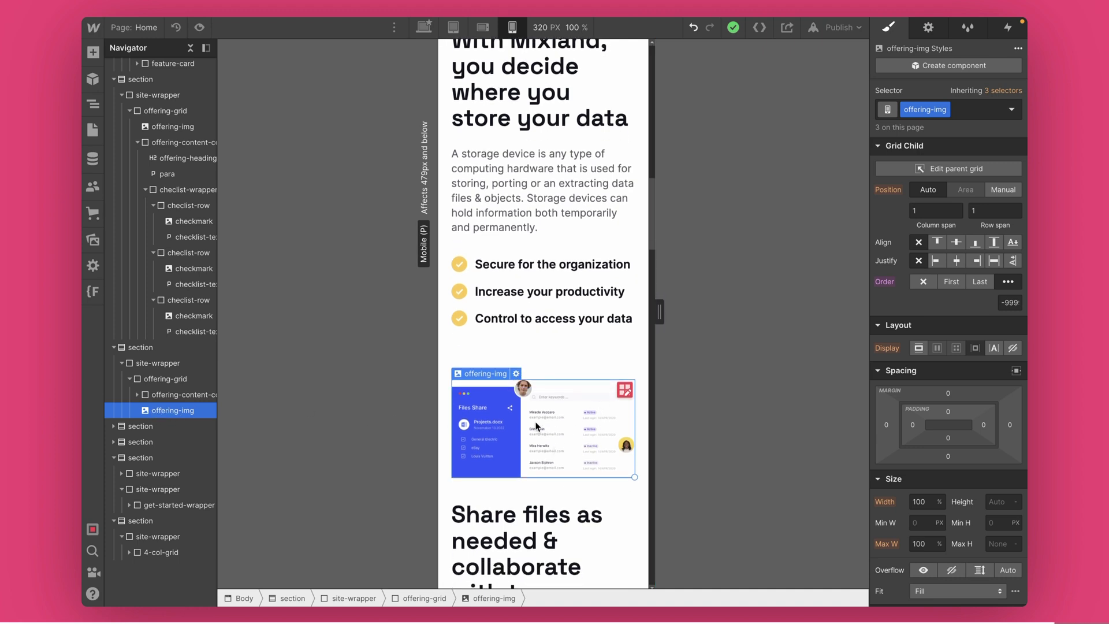
Set the offering-heading font size to 26 px for mobile portrait, using the "Share files as needed" heading
{"action": "scroll", "coordinate": [536, 426], "scroll_direction": "down", "scroll_amount": 5}
{"action": "scroll", "coordinate": [540, 334], "scroll_direction": "down", "scroll_amount": 5}
{"action": "scroll", "coordinate": [540, 334], "scroll_direction": "up", "scroll_amount": 3}
{"action": "left_click", "coordinate": [532, 209]}
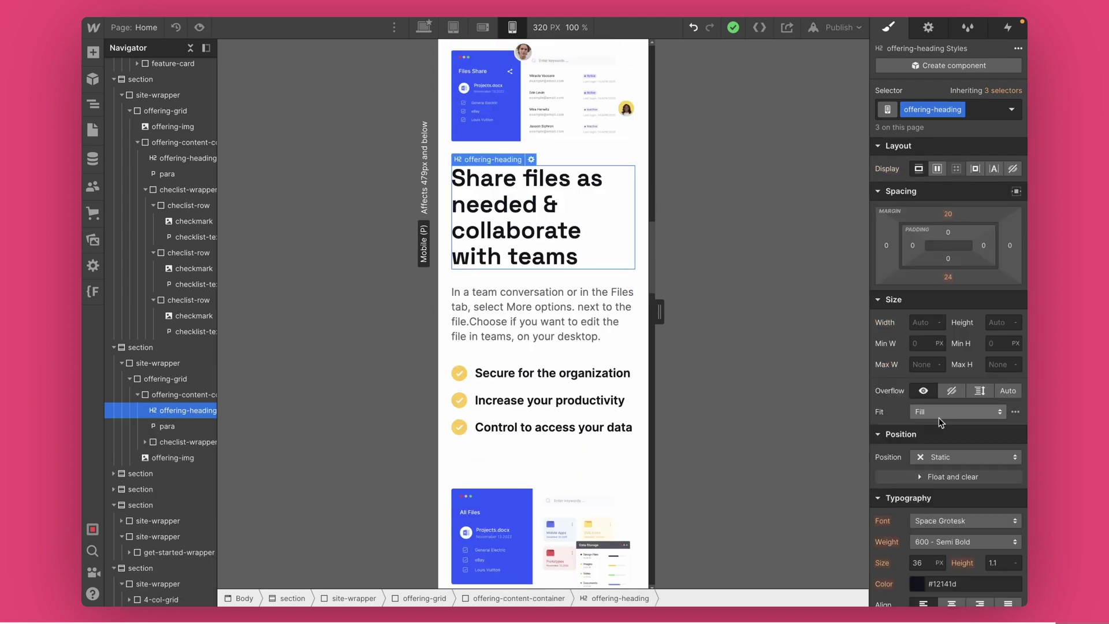
{"action": "type", "text": "2"}
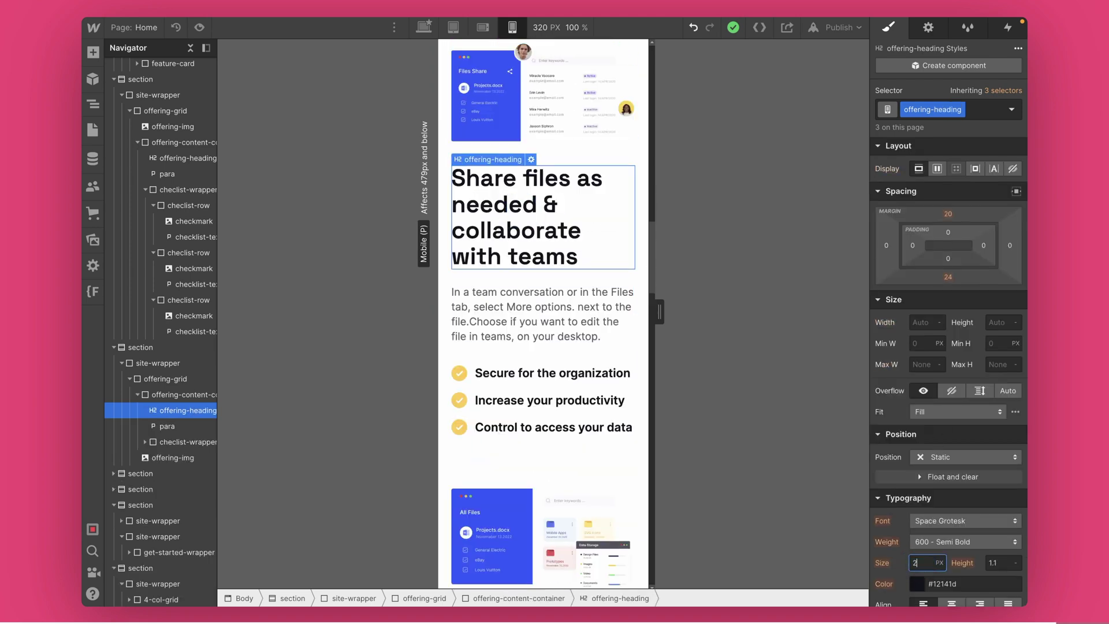
{"action": "type", "text": "8"}
{"action": "key", "text": "BackSpace"}
{"action": "type", "text": "6"}
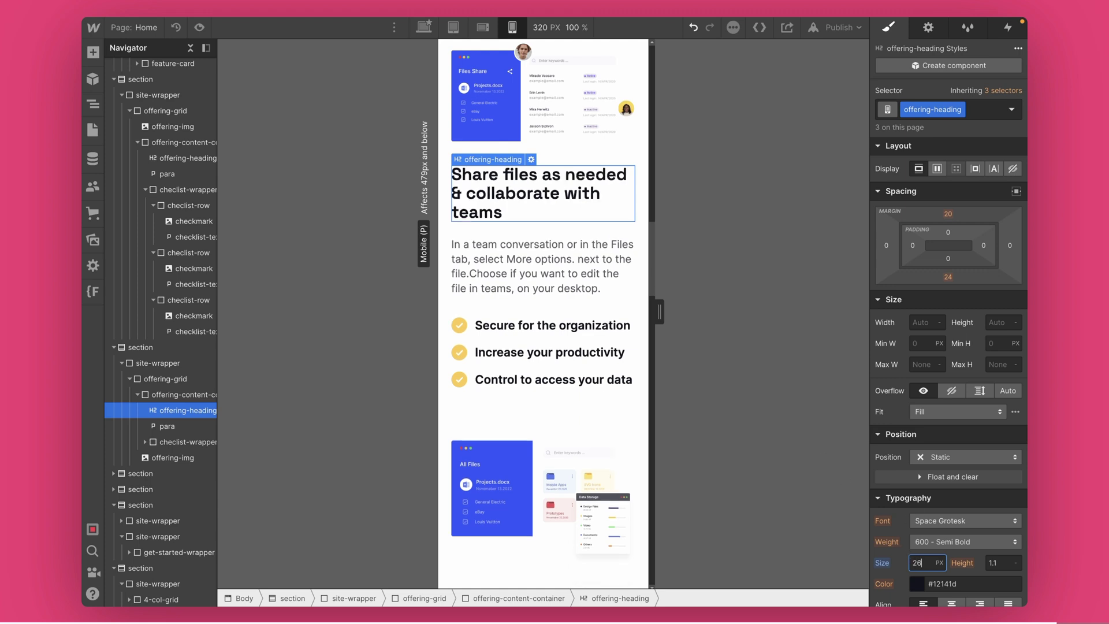
Set the checklist-text font size to 16 px for mobile portrait, using the "Secure for the organization" item
{"action": "left_click", "coordinate": [544, 244]}
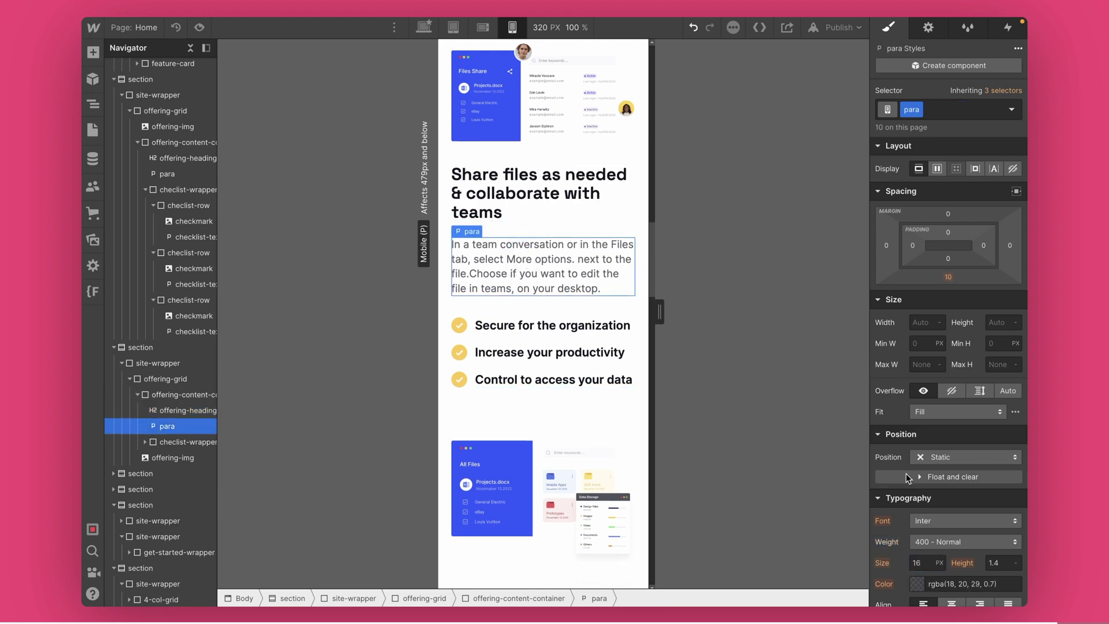
{"action": "left_click", "coordinate": [489, 325]}
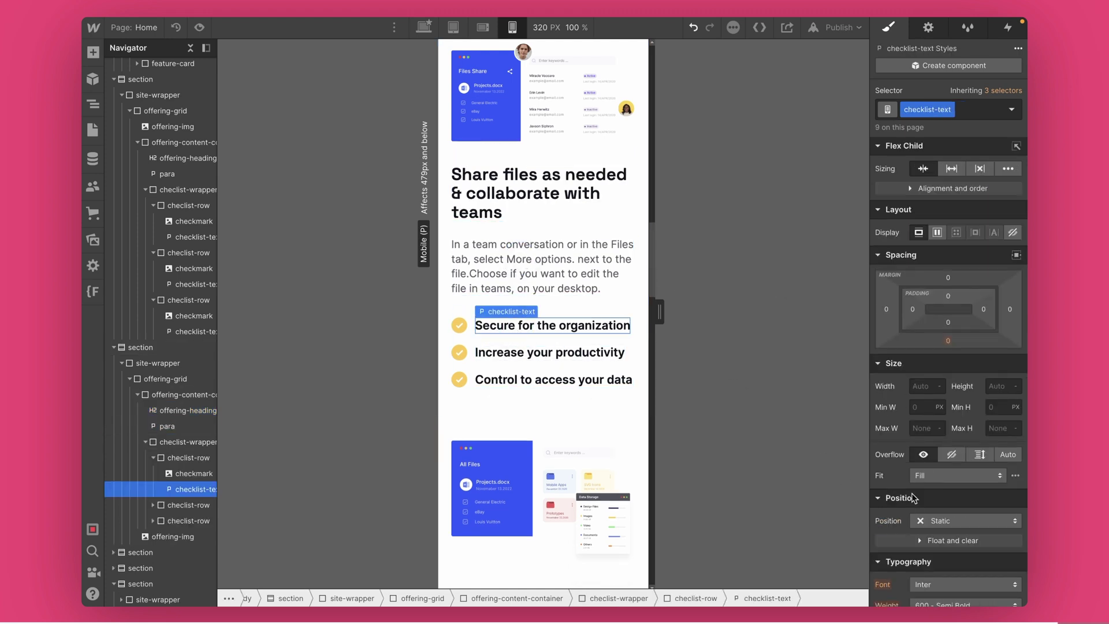
{"action": "scroll", "coordinate": [919, 486], "scroll_direction": "down", "scroll_amount": 1}
{"action": "left_click", "coordinate": [926, 559]}
{"action": "key", "text": "BackSpace"}
{"action": "type", "text": "6"}
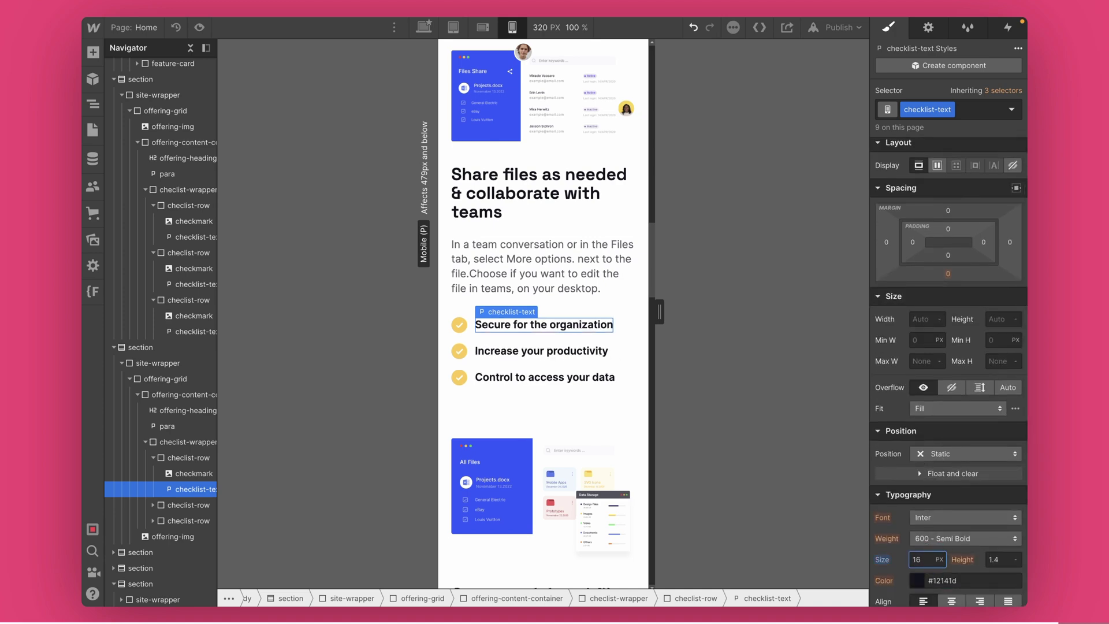
Set the section-heading font size to 26 px for mobile portrait, using the "Trusted by 30k+" heading
{"action": "scroll", "coordinate": [600, 349], "scroll_direction": "down", "scroll_amount": 8}
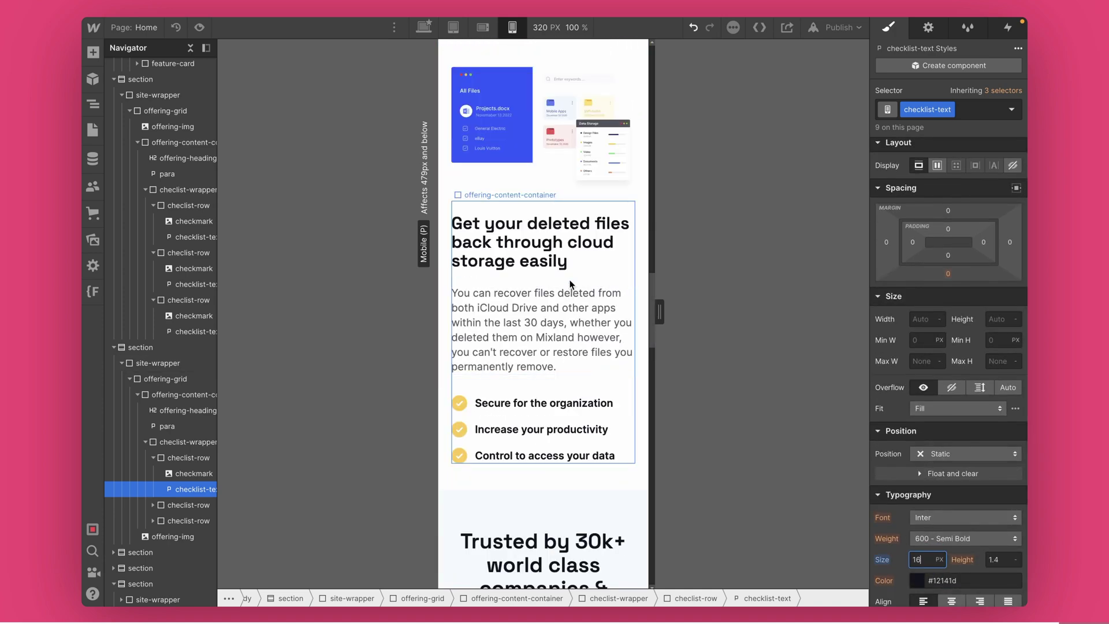
{"action": "scroll", "coordinate": [565, 293], "scroll_direction": "down", "scroll_amount": 2}
{"action": "left_click", "coordinate": [546, 351]}
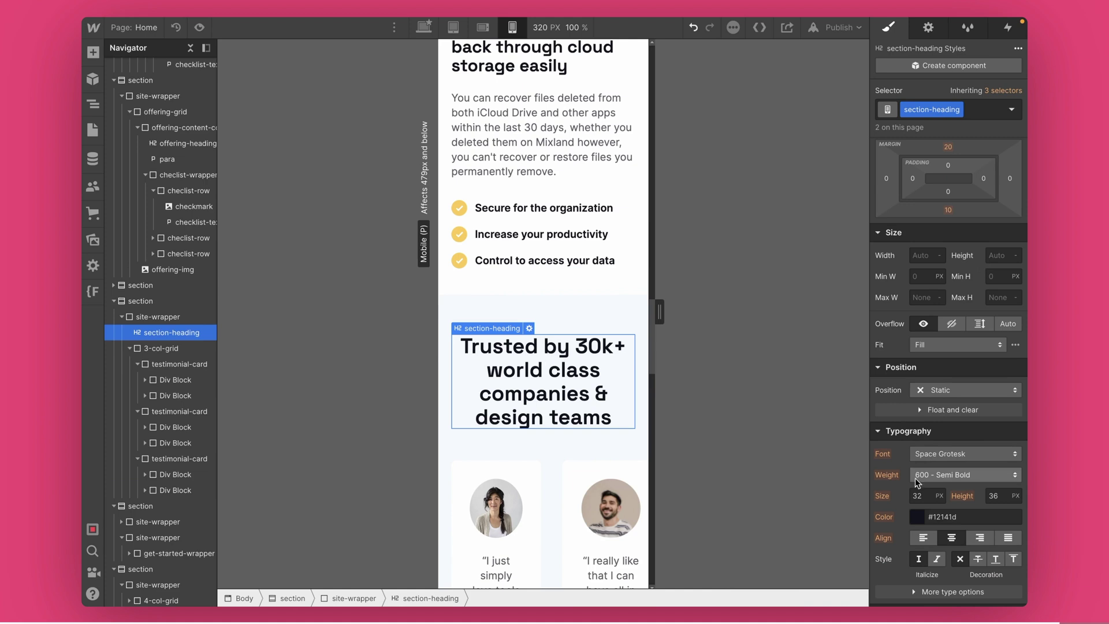
{"action": "type", "text": "26"}
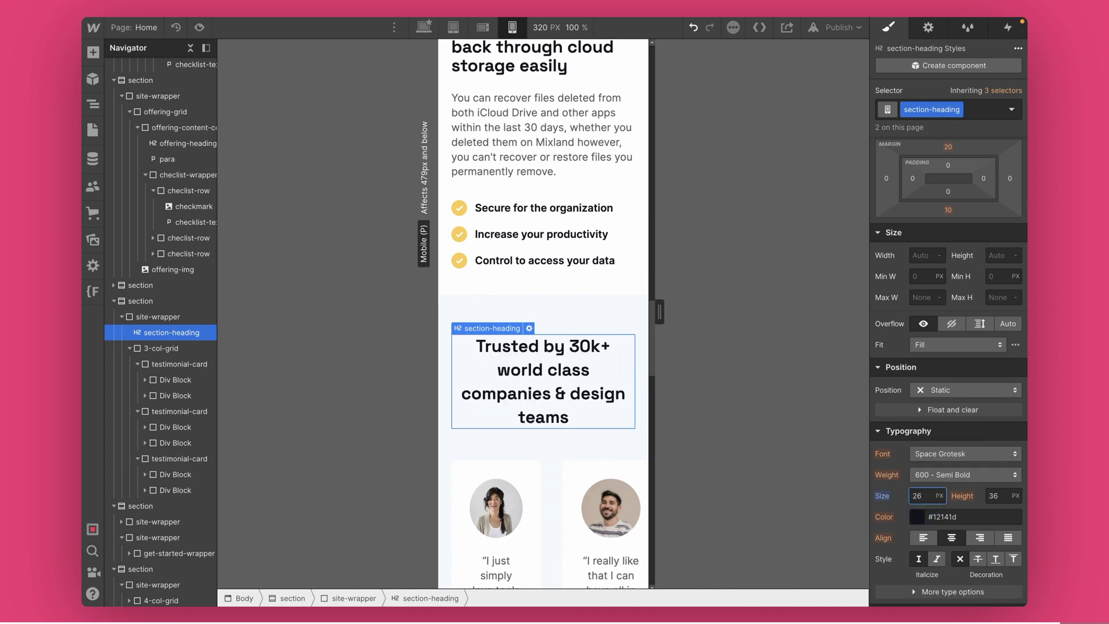
Delete two 1fr columns from the testimonial-grid so the testimonial cards stack in a single column
{"action": "mouse_move", "coordinate": [659, 311]}
{"action": "left_mouse_down"}
{"action": "mouse_move", "coordinate": [674, 312]}
{"action": "mouse_move", "coordinate": [657, 310]}
{"action": "left_mouse_up"}
{"action": "scroll", "coordinate": [561, 381], "scroll_direction": "down", "scroll_amount": 3}
{"action": "left_click", "coordinate": [561, 381]}
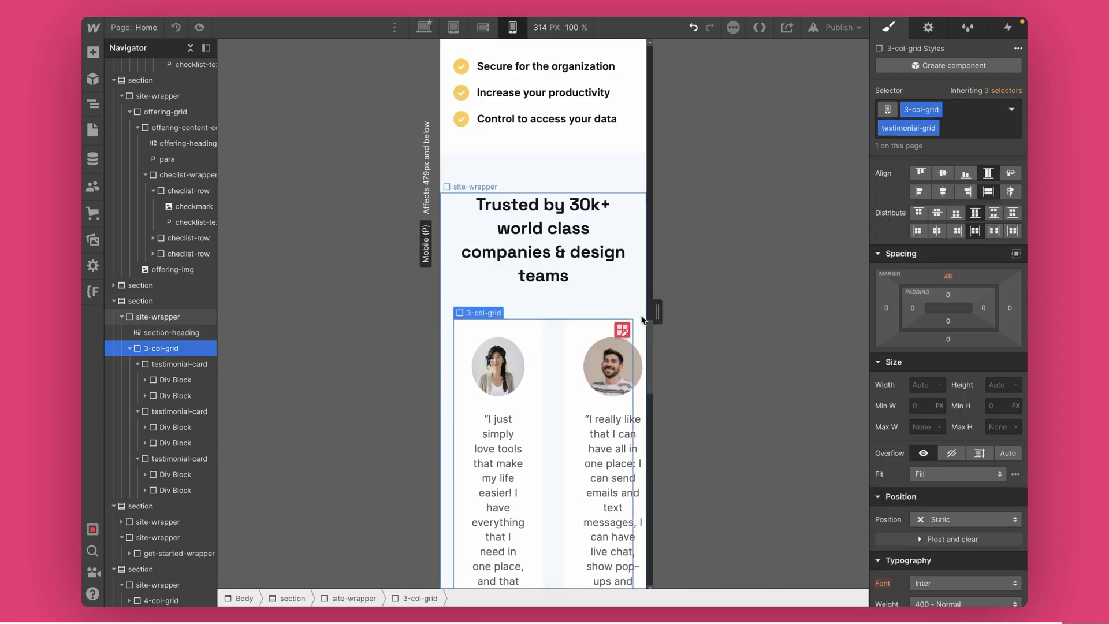
{"action": "left_click", "coordinate": [599, 314]}
{"action": "left_click", "coordinate": [598, 313]}
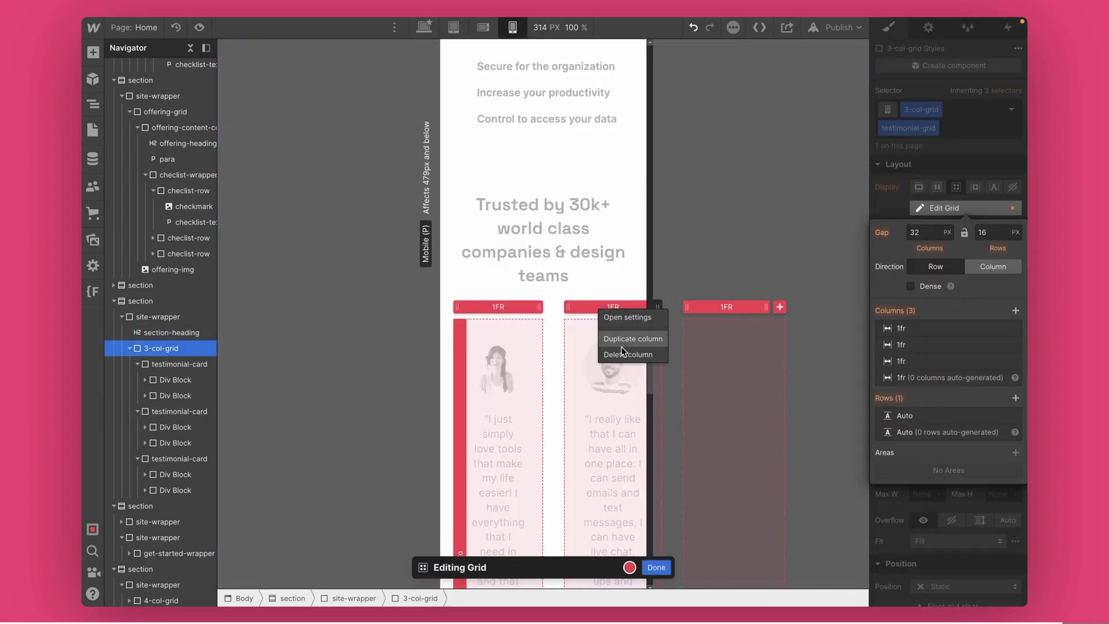
{"action": "left_click", "coordinate": [622, 356]}
{"action": "left_click", "coordinate": [592, 313]}
{"action": "left_click", "coordinate": [608, 358]}
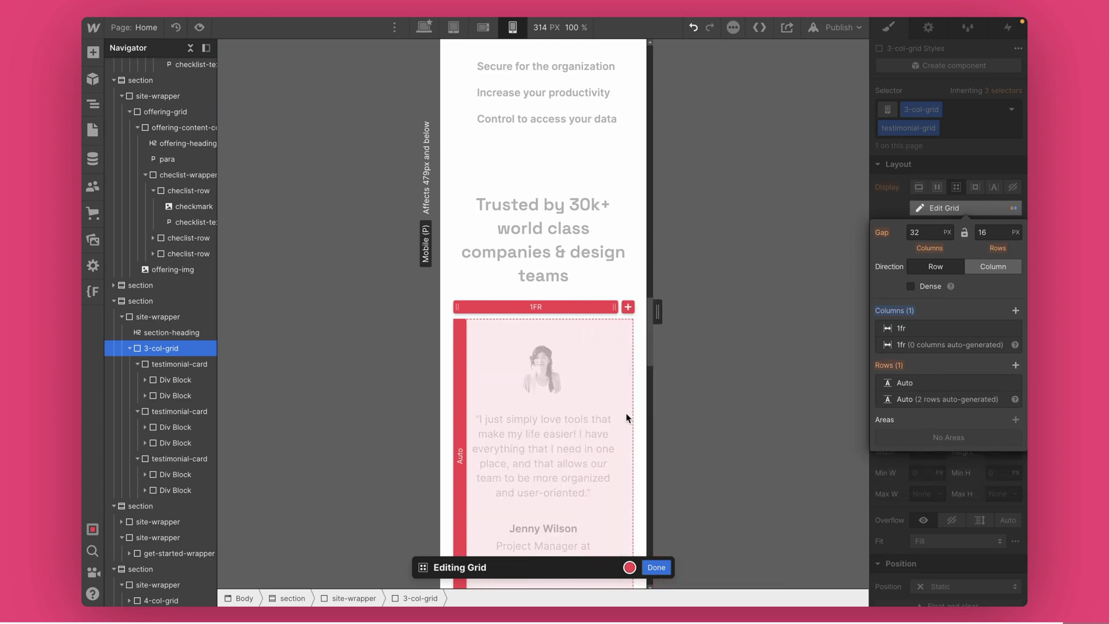
{"action": "left_click", "coordinate": [650, 568]}
Set the get-started-heading font size to 26 px for mobile portrait, previewing the page at a 336 px canvas width
{"action": "scroll", "coordinate": [616, 470], "scroll_direction": "down", "scroll_amount": 4}
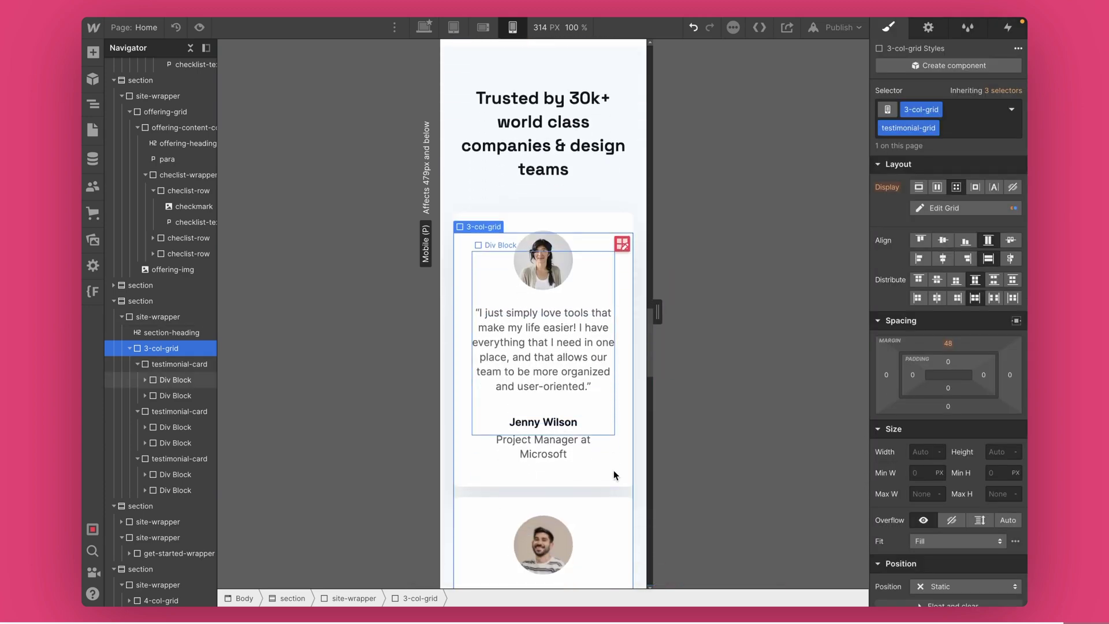
{"action": "scroll", "coordinate": [619, 442], "scroll_direction": "down", "scroll_amount": 12}
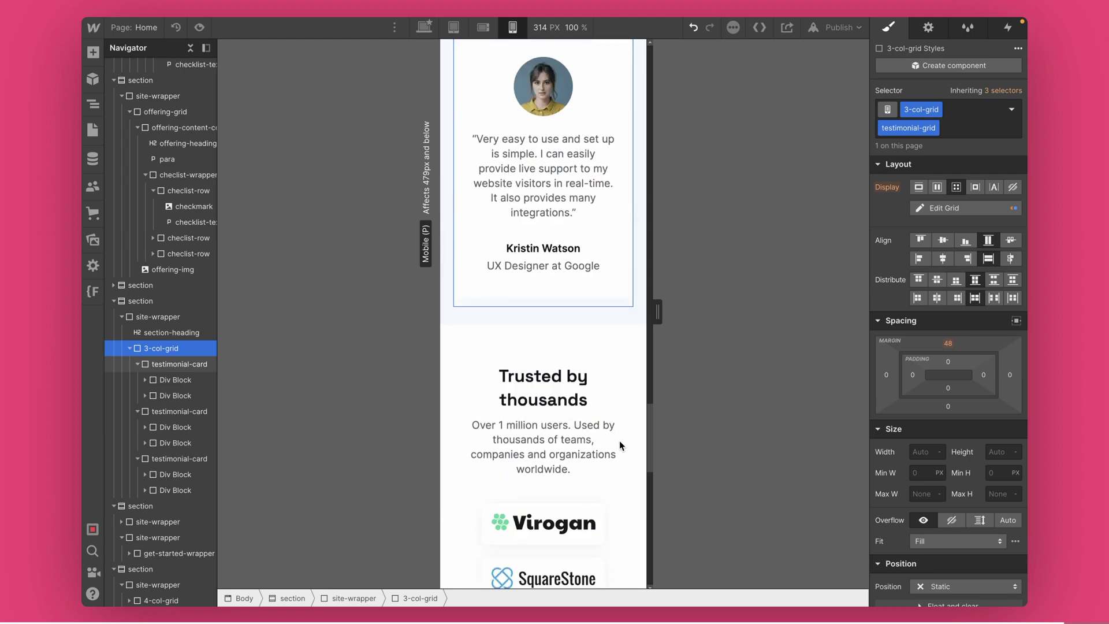
{"action": "scroll", "coordinate": [619, 440], "scroll_direction": "down", "scroll_amount": 1}
{"action": "left_click_drag", "start_coordinate": [657, 312], "coordinate": [664, 312]}
{"action": "scroll", "coordinate": [582, 372], "scroll_direction": "down", "scroll_amount": 7}
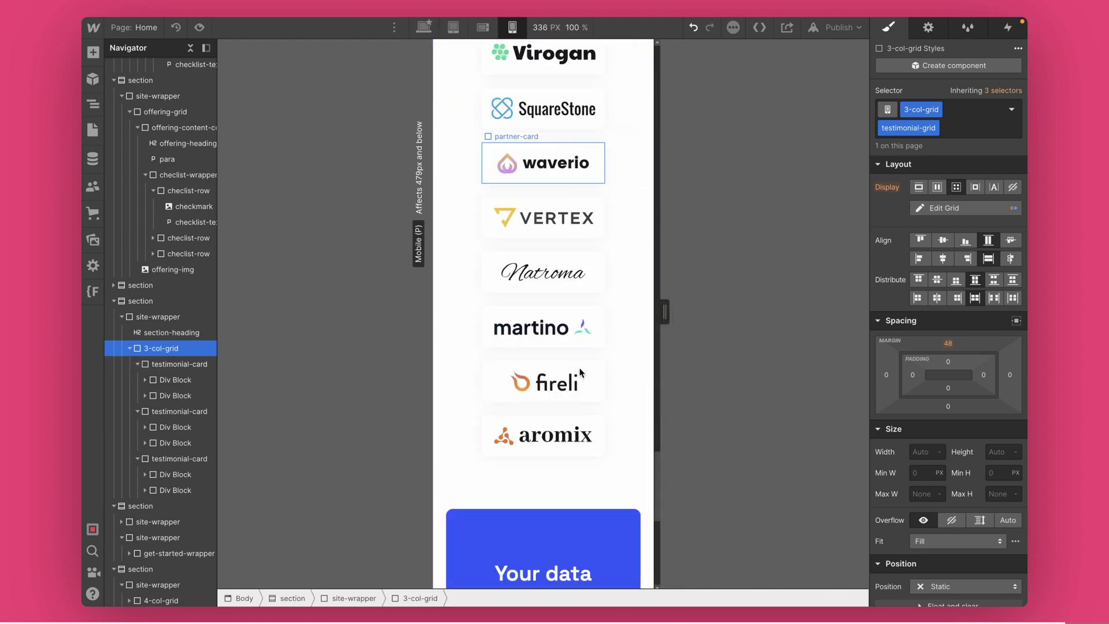
{"action": "scroll", "coordinate": [580, 371], "scroll_direction": "down", "scroll_amount": 5}
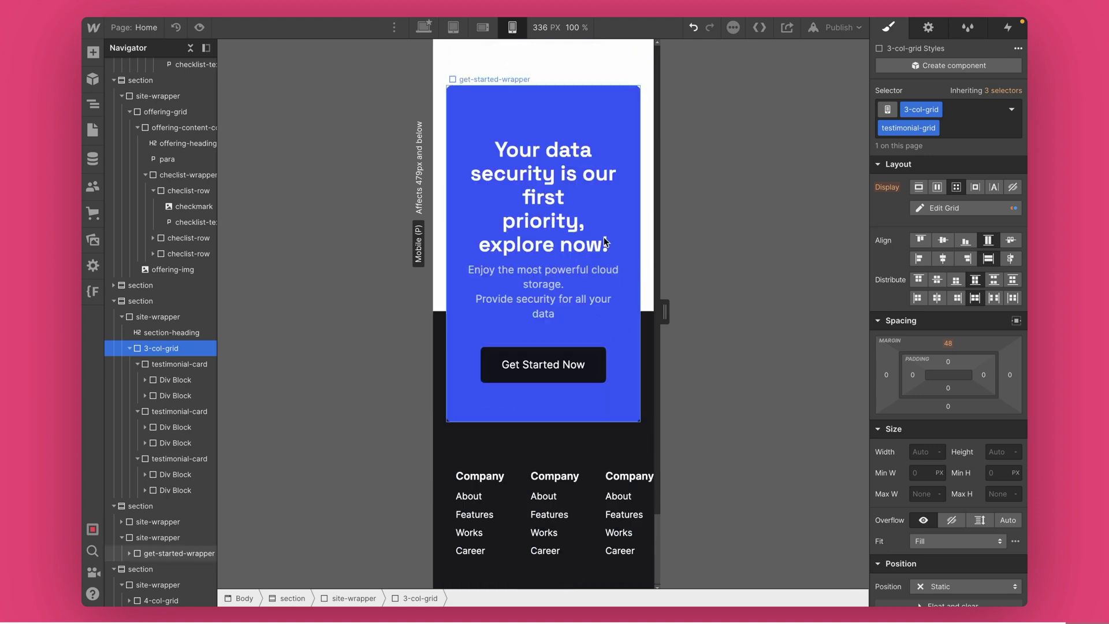
{"action": "left_click", "coordinate": [558, 184]}
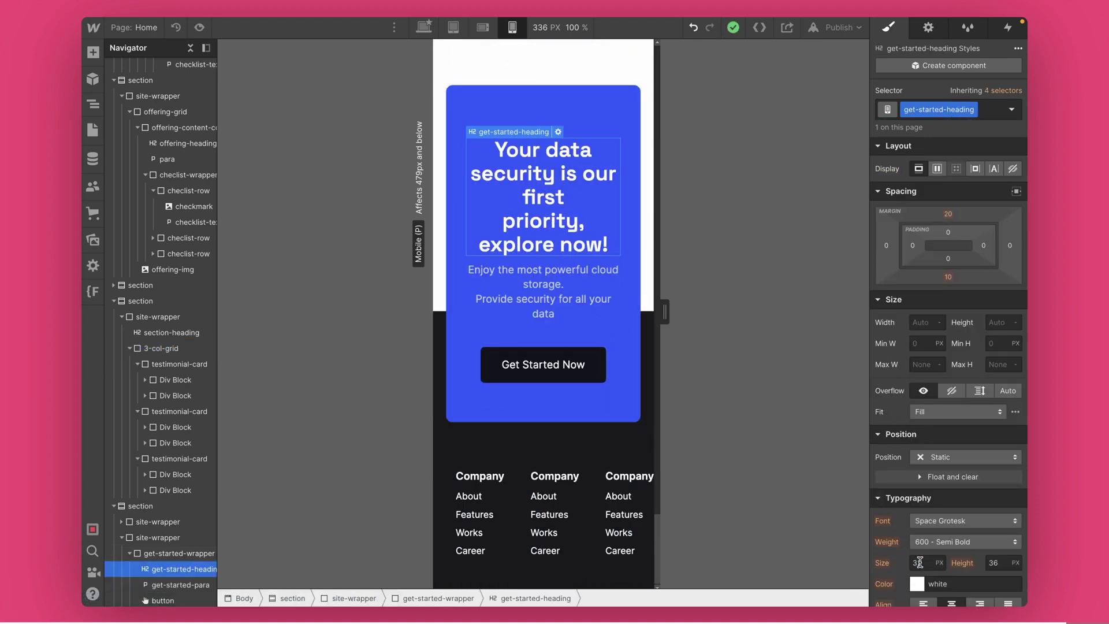
{"action": "type", "text": "28"}
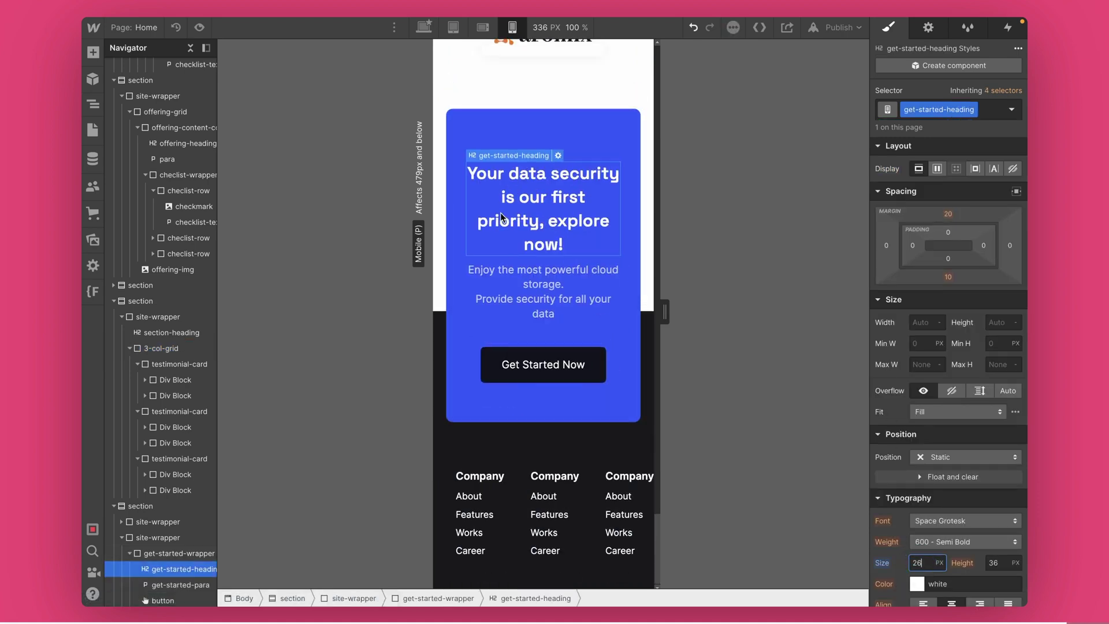
Widen the canvas to 390 px and delete two 1fr columns from the footer-grid so its links form two columns
{"action": "left_click", "coordinate": [528, 303]}
{"action": "left_click_drag", "start_coordinate": [662, 307], "coordinate": [672, 310]}
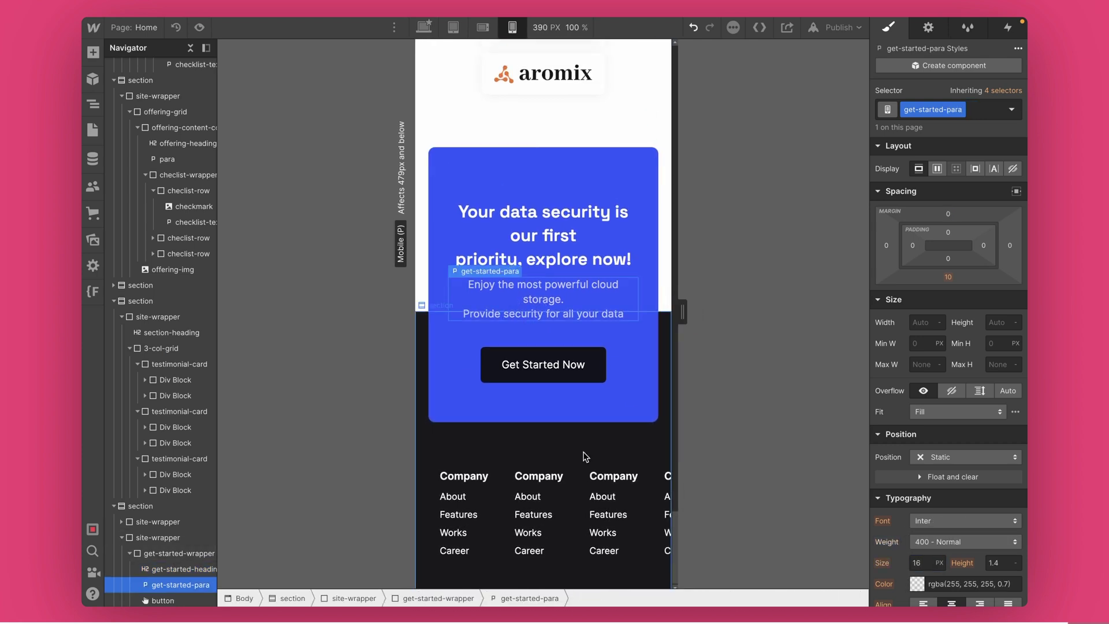
{"action": "left_click", "coordinate": [584, 495]}
{"action": "left_click", "coordinate": [633, 477]}
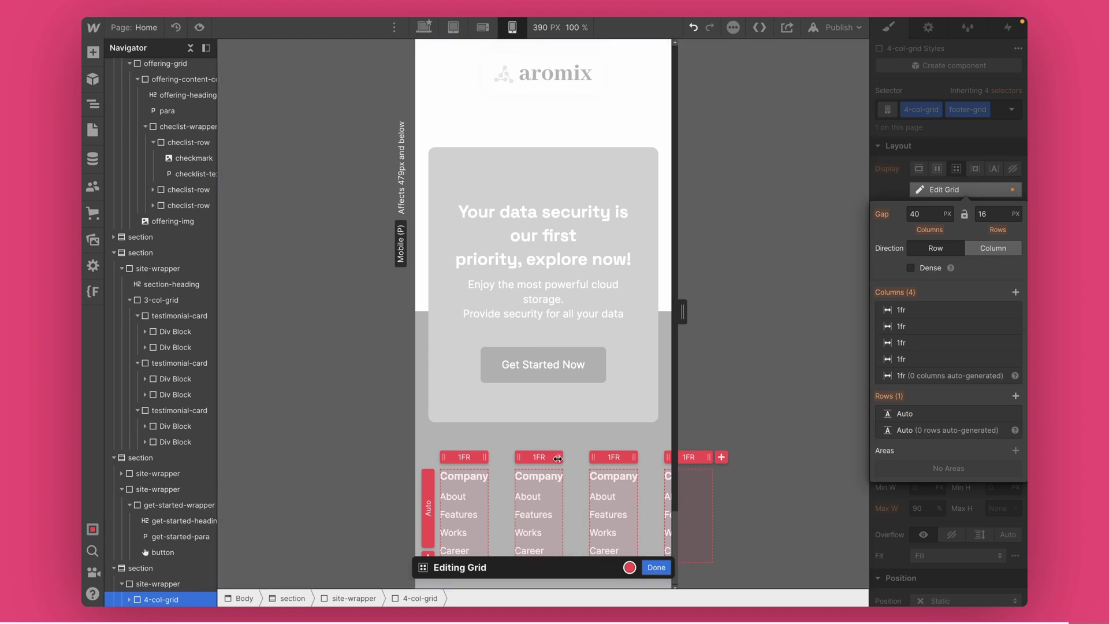
{"action": "left_click", "coordinate": [563, 458]}
{"action": "left_click", "coordinate": [566, 504]}
{"action": "left_click", "coordinate": [544, 457]}
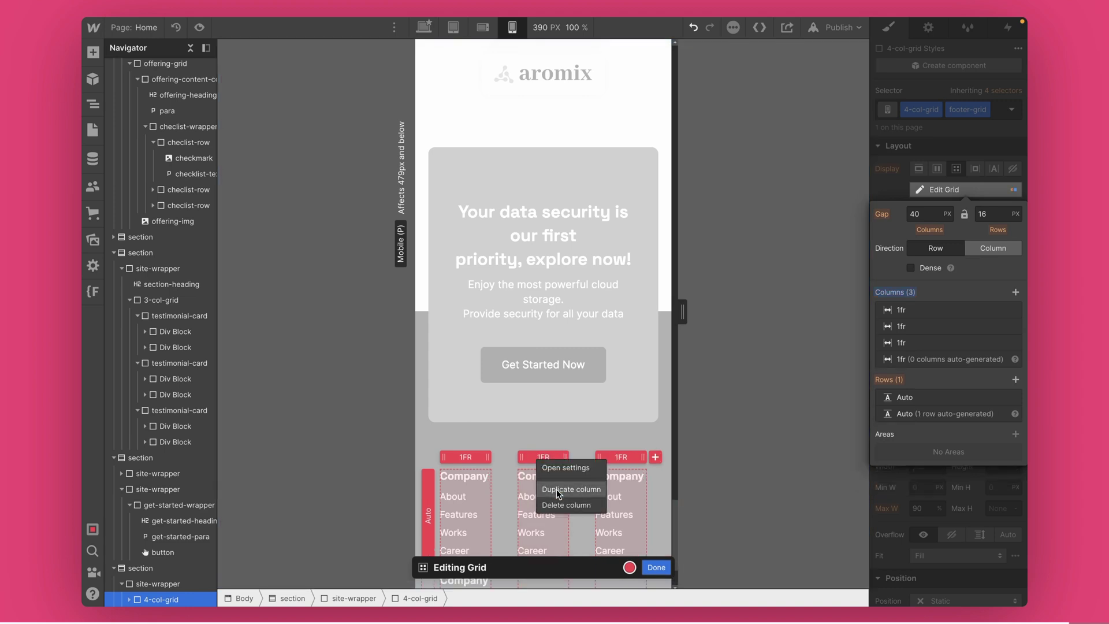
{"action": "left_click", "coordinate": [565, 504]}
{"action": "left_click", "coordinate": [656, 567]}
Increase the row gap between the two rows of link lists in the footer-grid
{"action": "scroll", "coordinate": [605, 476], "scroll_direction": "down", "scroll_amount": 2}
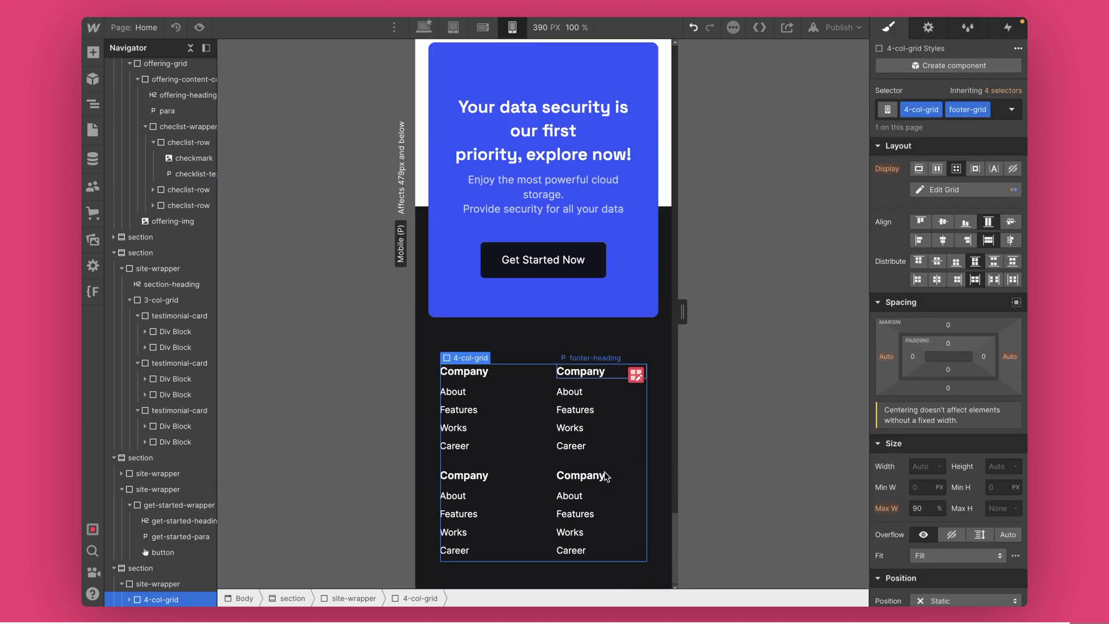
{"action": "left_click", "coordinate": [635, 375]}
{"action": "left_click_drag", "start_coordinate": [533, 459], "coordinate": [532, 488]}
{"action": "left_click", "coordinate": [656, 567]}
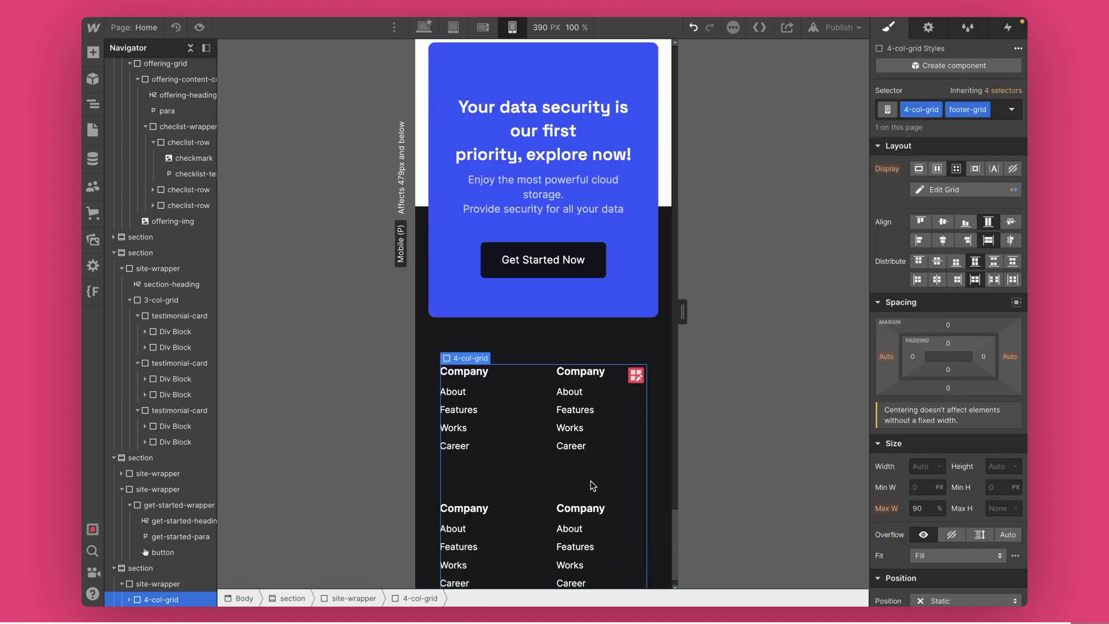
Show the navbar's drop-down menu on the canvas at the tablet breakpoint for styling
{"action": "scroll", "coordinate": [639, 328], "scroll_direction": "up", "scroll_amount": 20}
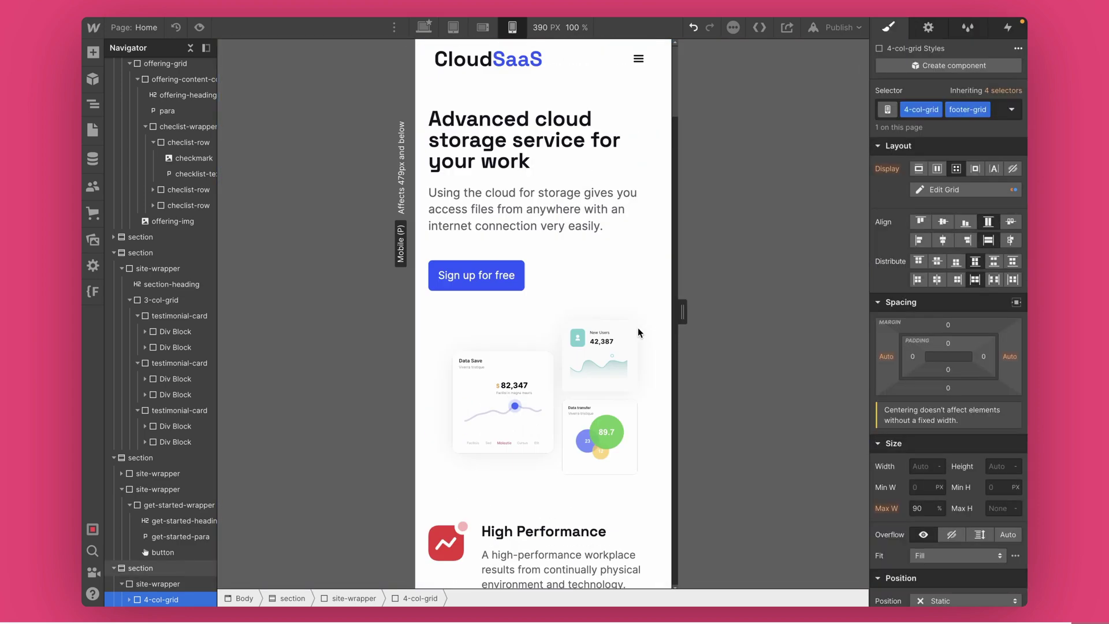
{"action": "left_click", "coordinate": [640, 75]}
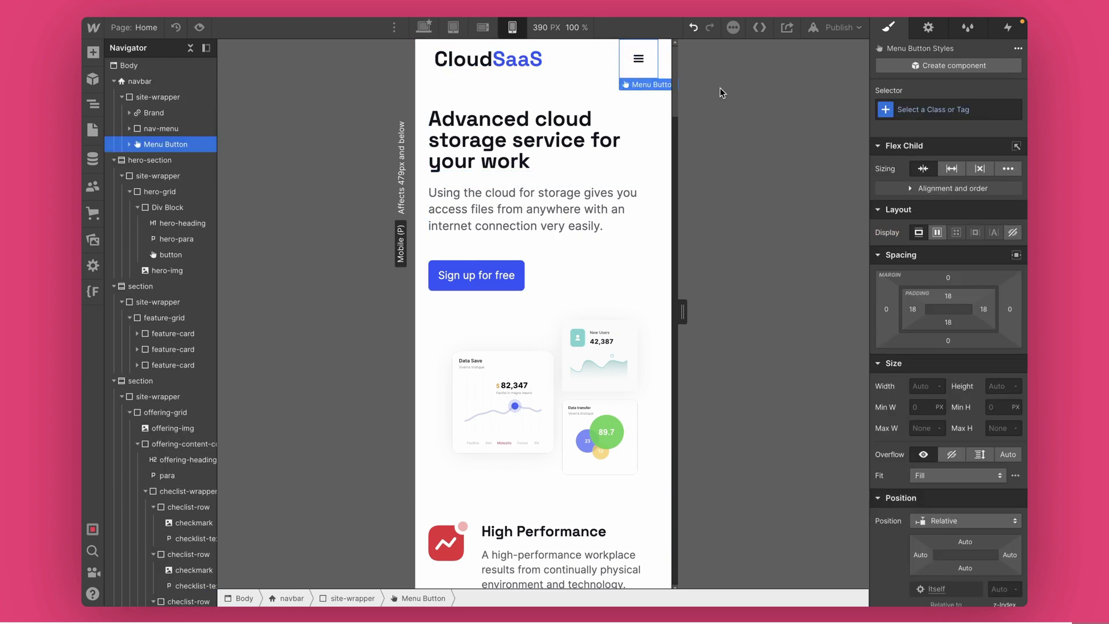
{"action": "left_click", "coordinate": [926, 28]}
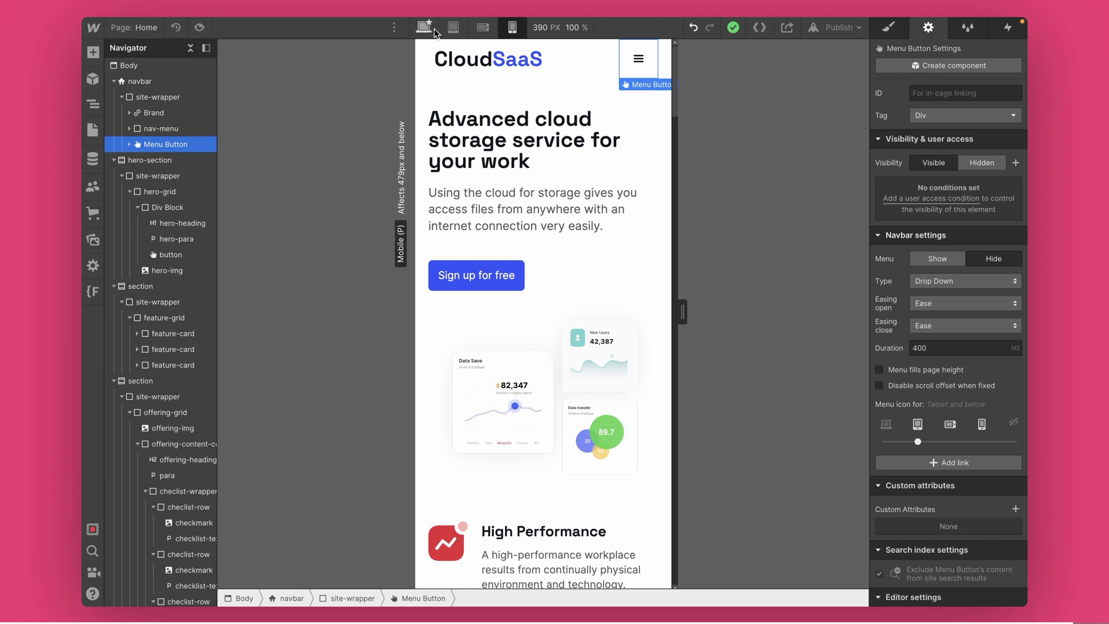
{"action": "left_click", "coordinate": [465, 32]}
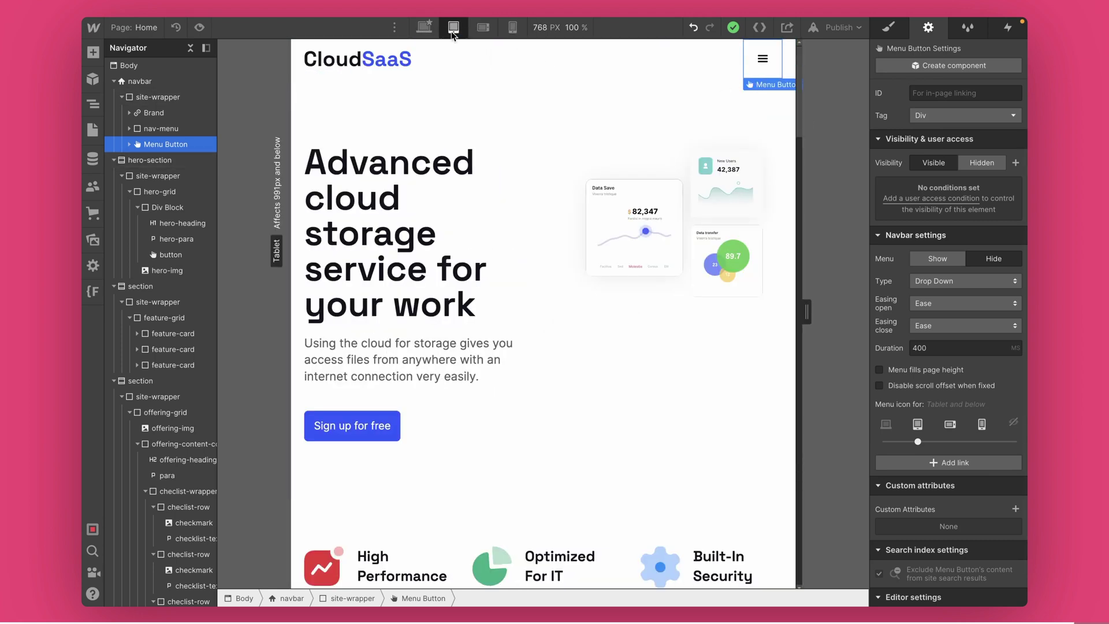
{"action": "left_click", "coordinate": [951, 264]}
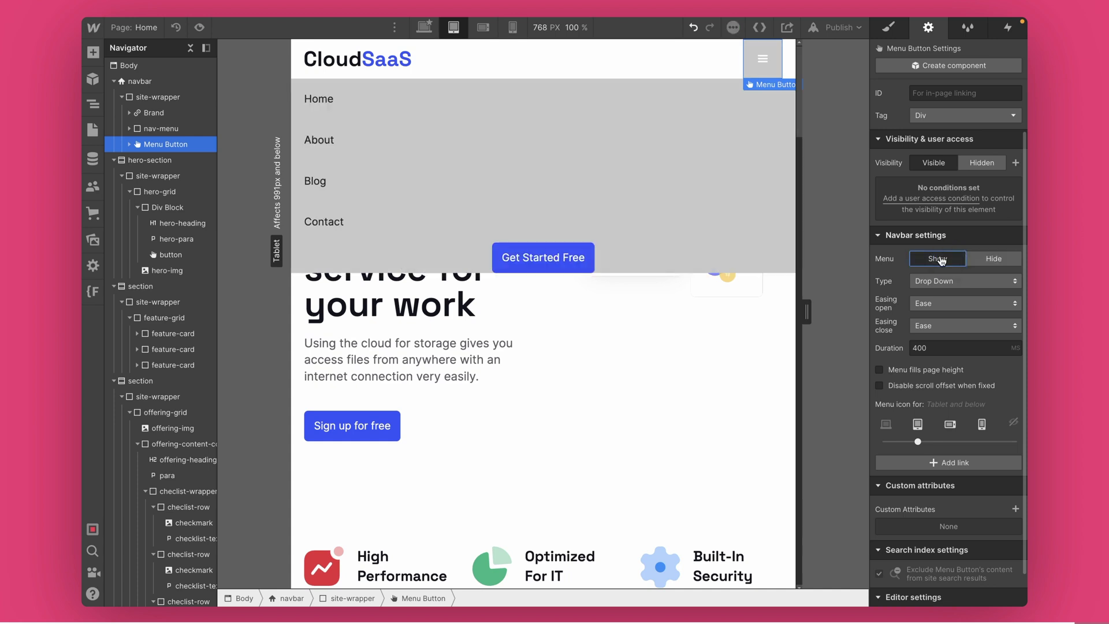
Set the nav-menu background color to white for the tablet breakpoint
{"action": "left_click", "coordinate": [441, 103]}
{"action": "left_click", "coordinate": [169, 133]}
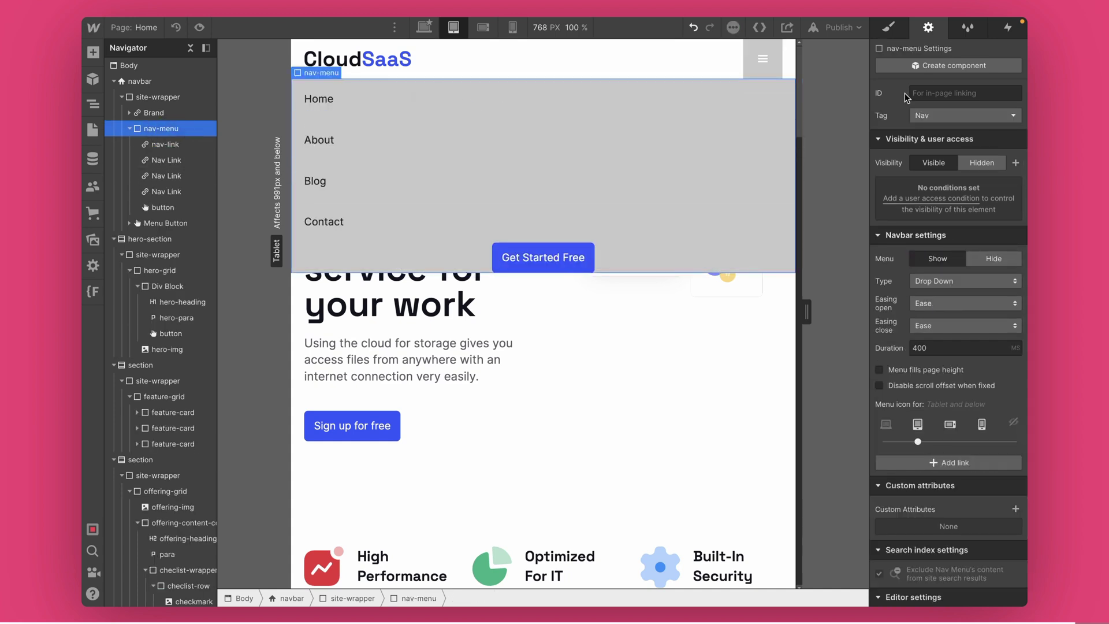
{"action": "left_click", "coordinate": [897, 37]}
{"action": "scroll", "coordinate": [931, 446], "scroll_direction": "down", "scroll_amount": 8}
{"action": "left_click", "coordinate": [917, 403]}
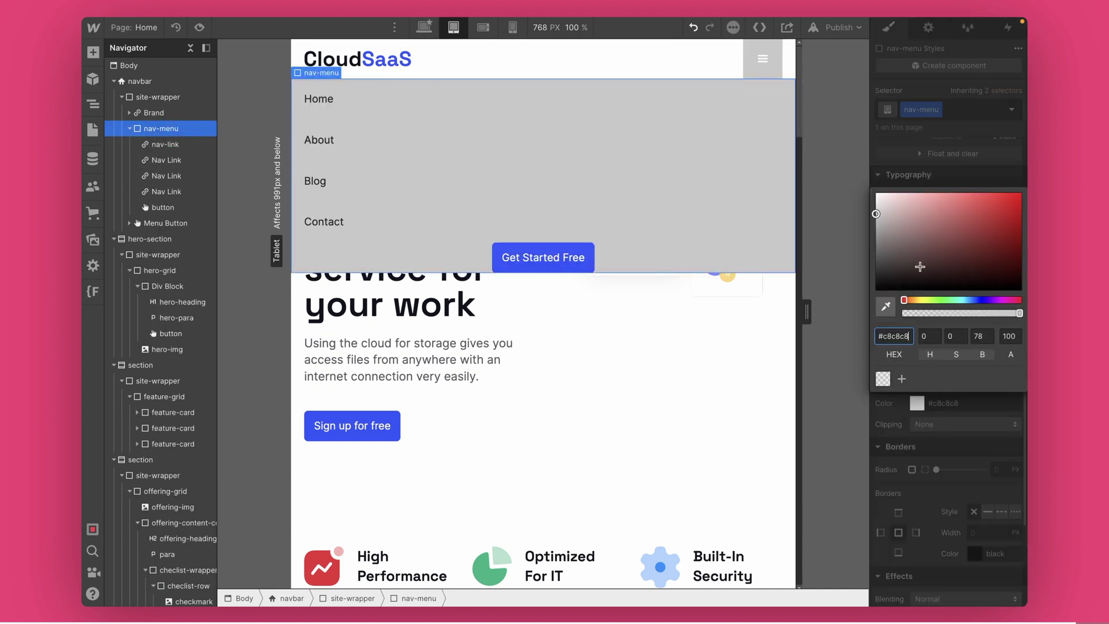
{"action": "left_click_drag", "start_coordinate": [908, 242], "coordinate": [807, 168]}
{"action": "left_click", "coordinate": [947, 424]}
Add an outside box shadow to the nav-menu with 20 px distance, 16 px blur and black at 13% opacity
{"action": "scroll", "coordinate": [941, 436], "scroll_direction": "down", "scroll_amount": 3}
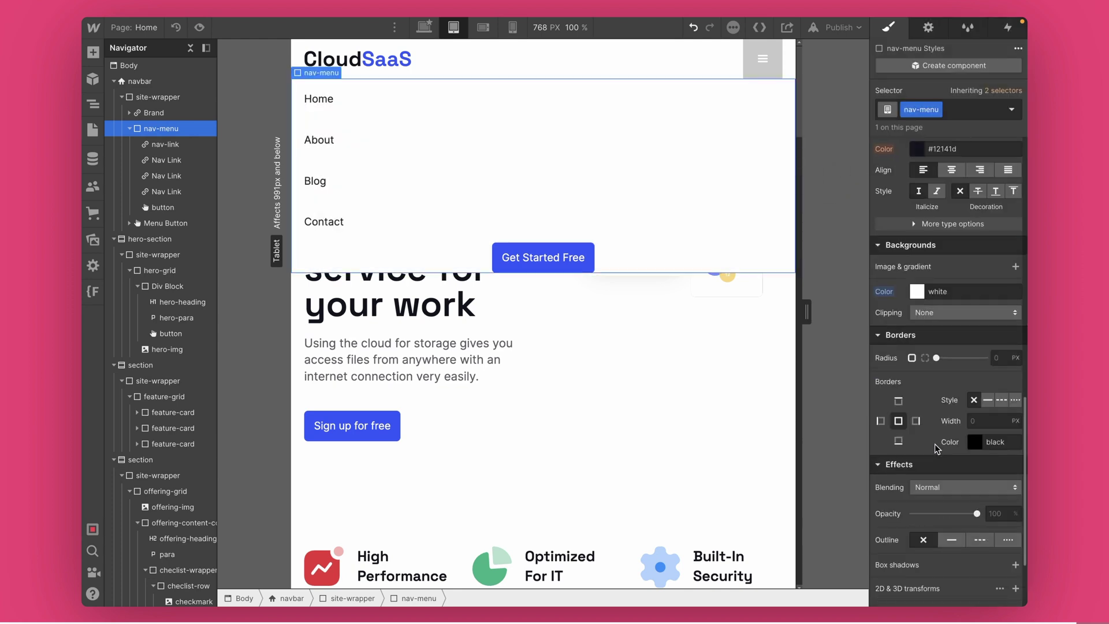
{"action": "scroll", "coordinate": [938, 504], "scroll_direction": "down", "scroll_amount": 3}
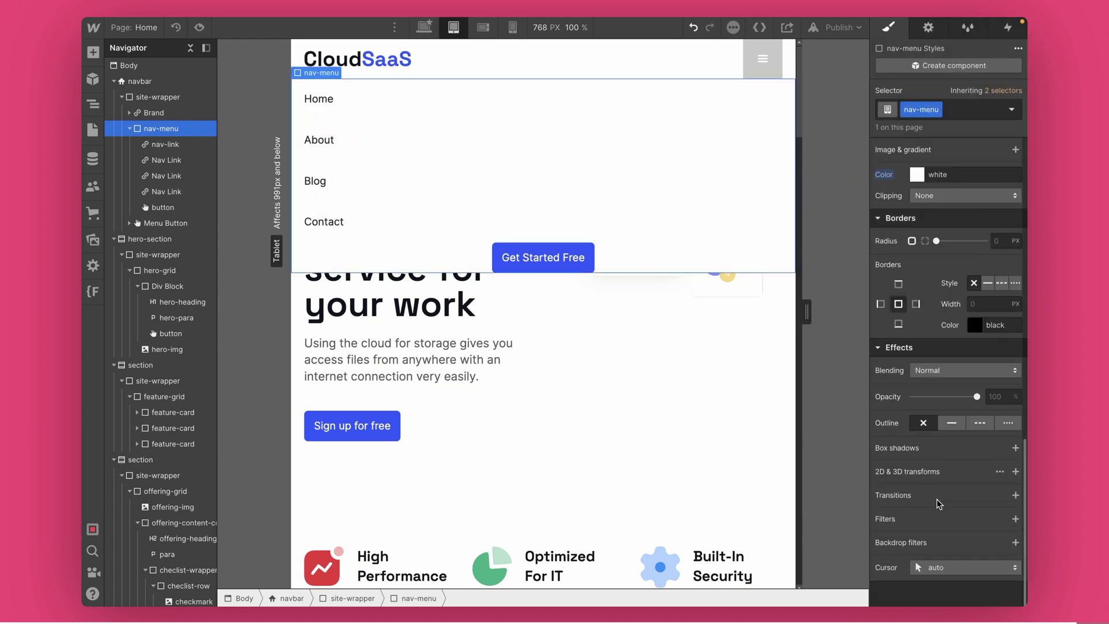
{"action": "left_click", "coordinate": [1015, 448]}
{"action": "left_click_drag", "start_coordinate": [918, 368], "coordinate": [959, 398]}
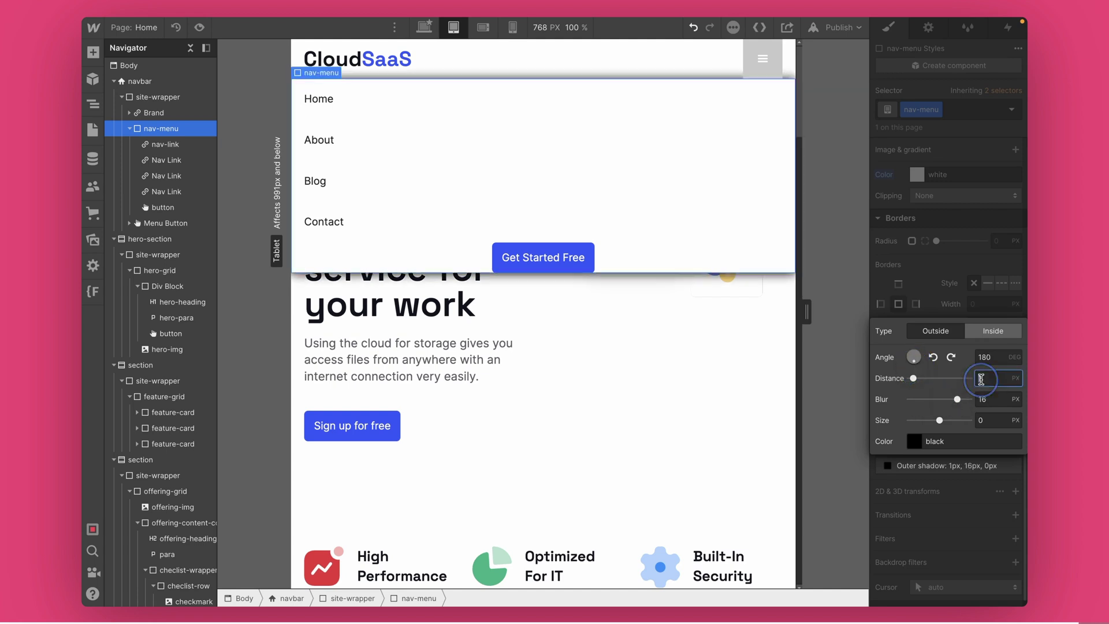
{"action": "type", "text": "20"}
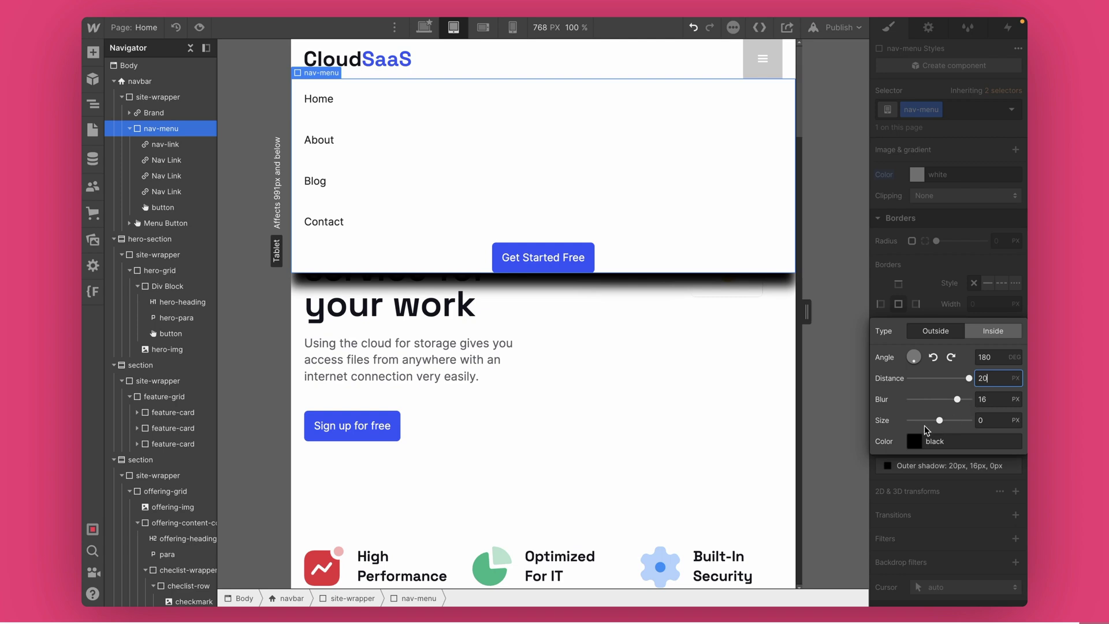
{"action": "left_click", "coordinate": [916, 440]}
{"action": "left_click_drag", "start_coordinate": [959, 350], "coordinate": [916, 351]}
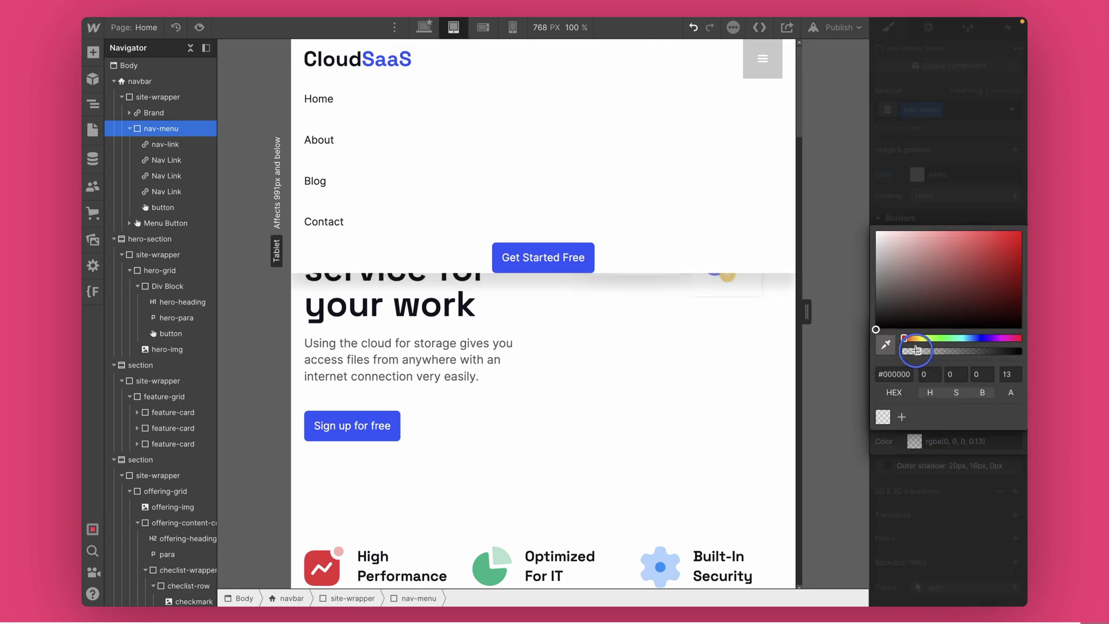
{"action": "left_click", "coordinate": [937, 206]}
{"action": "left_click", "coordinate": [937, 206]}
Set the nav-menu's bottom padding to 29 px
{"action": "scroll", "coordinate": [947, 347], "scroll_direction": "up", "scroll_amount": 10}
{"action": "scroll", "coordinate": [934, 283], "scroll_direction": "up", "scroll_amount": 2}
{"action": "scroll", "coordinate": [947, 193], "scroll_direction": "up", "scroll_amount": 1}
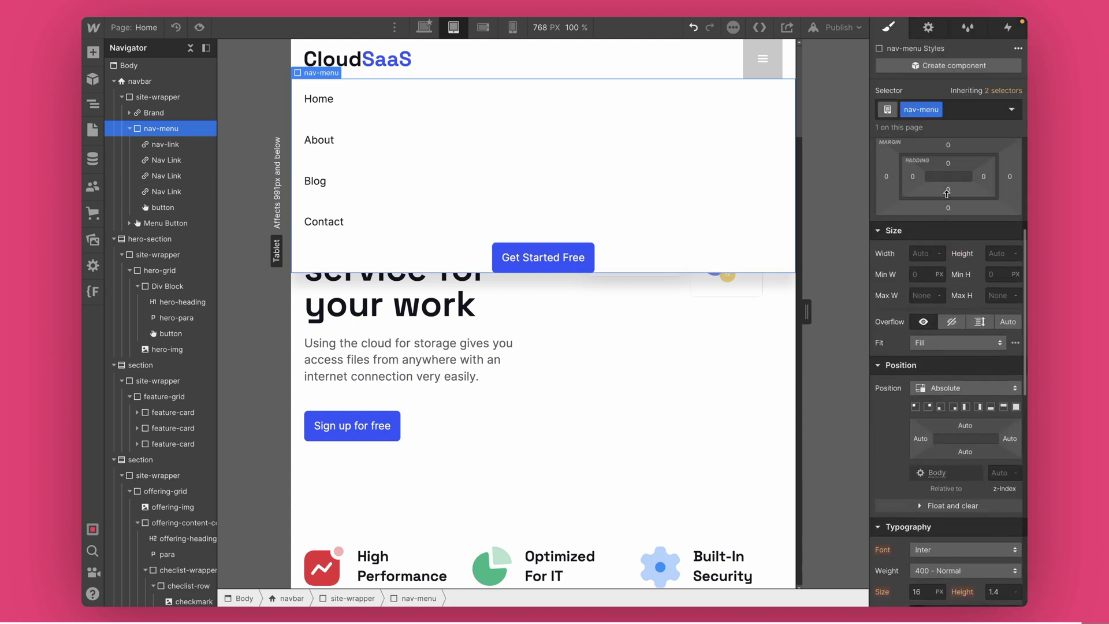
{"action": "left_click_drag", "start_coordinate": [948, 190], "coordinate": [950, 167]}
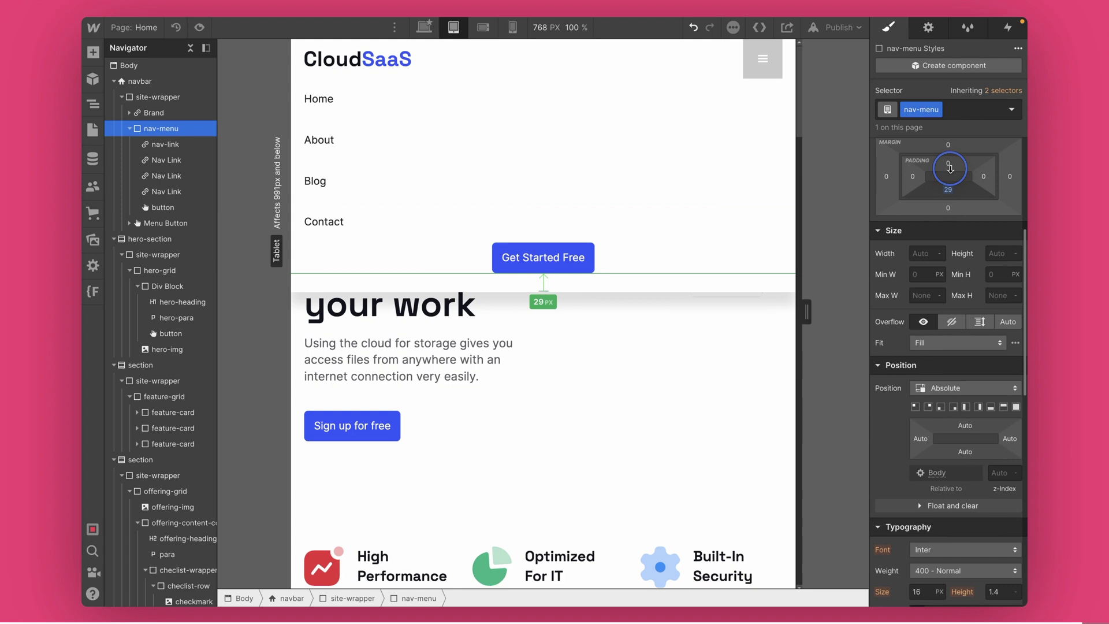
Add the combo class nav-button to the menu's Get Started Free button and set its width to 100%
{"action": "left_click", "coordinate": [575, 264]}
{"action": "left_click", "coordinate": [945, 110]}
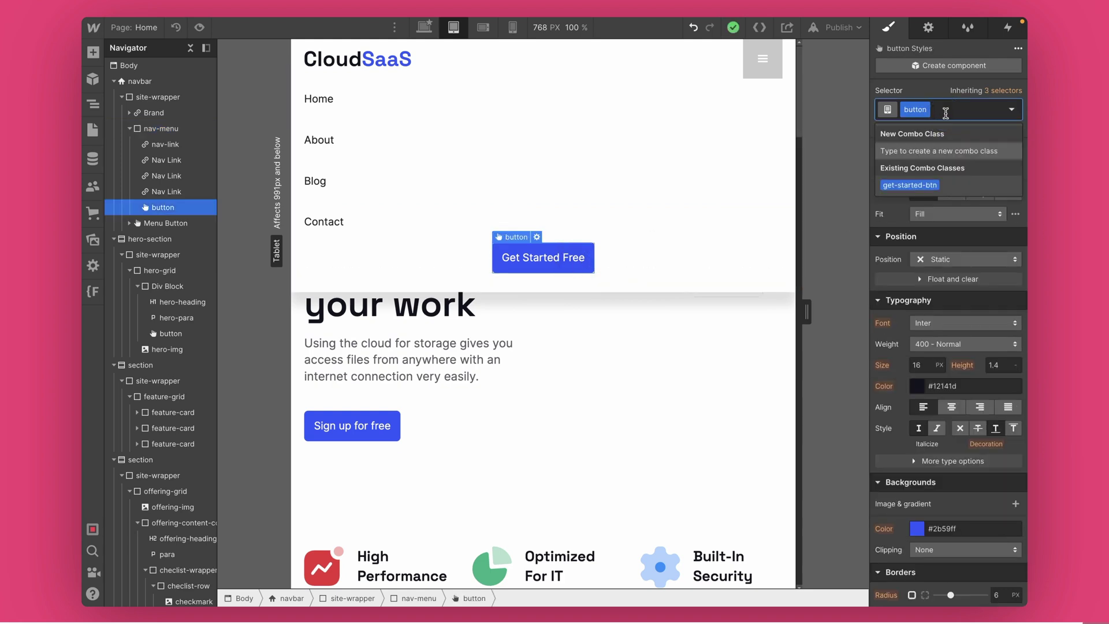
{"action": "type", "text": "nav-button"}
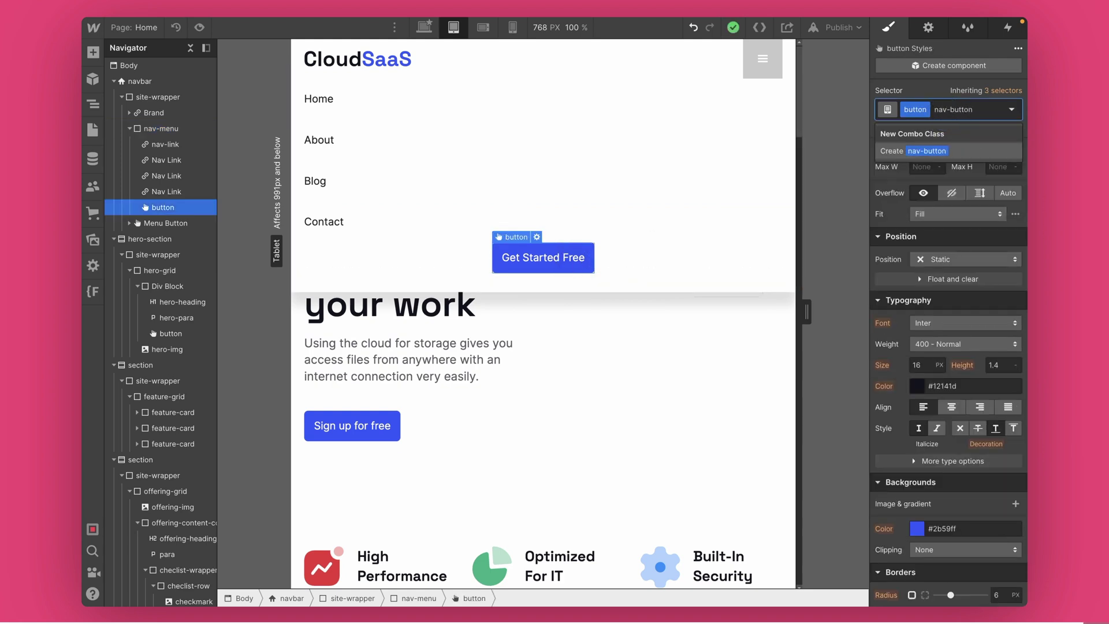
{"action": "key", "text": "Return"}
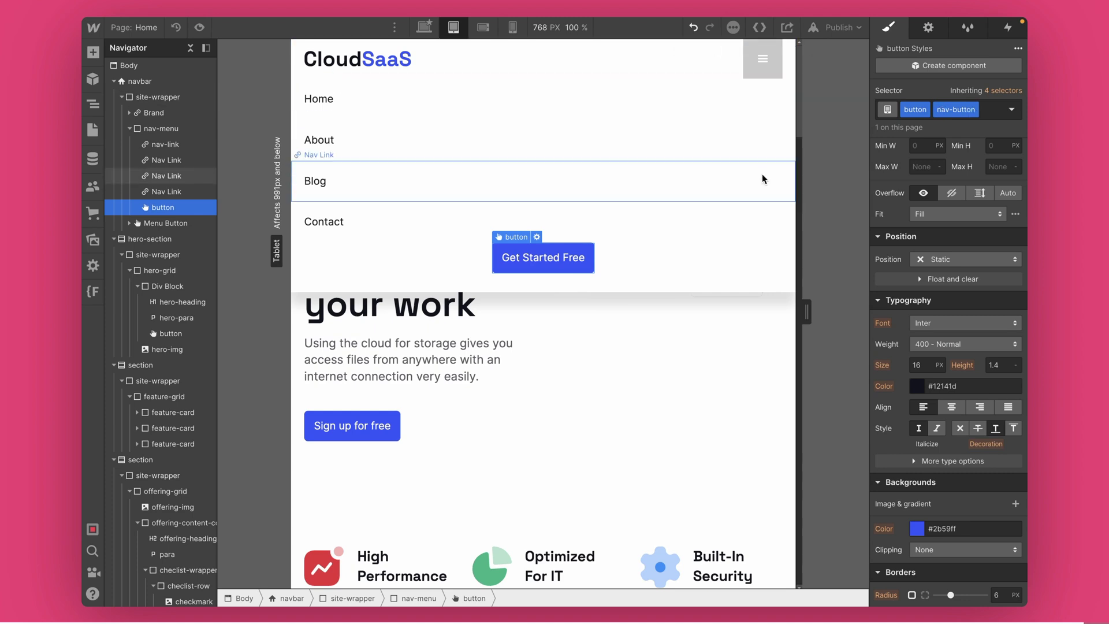
{"action": "scroll", "coordinate": [926, 397], "scroll_direction": "up", "scroll_amount": 5}
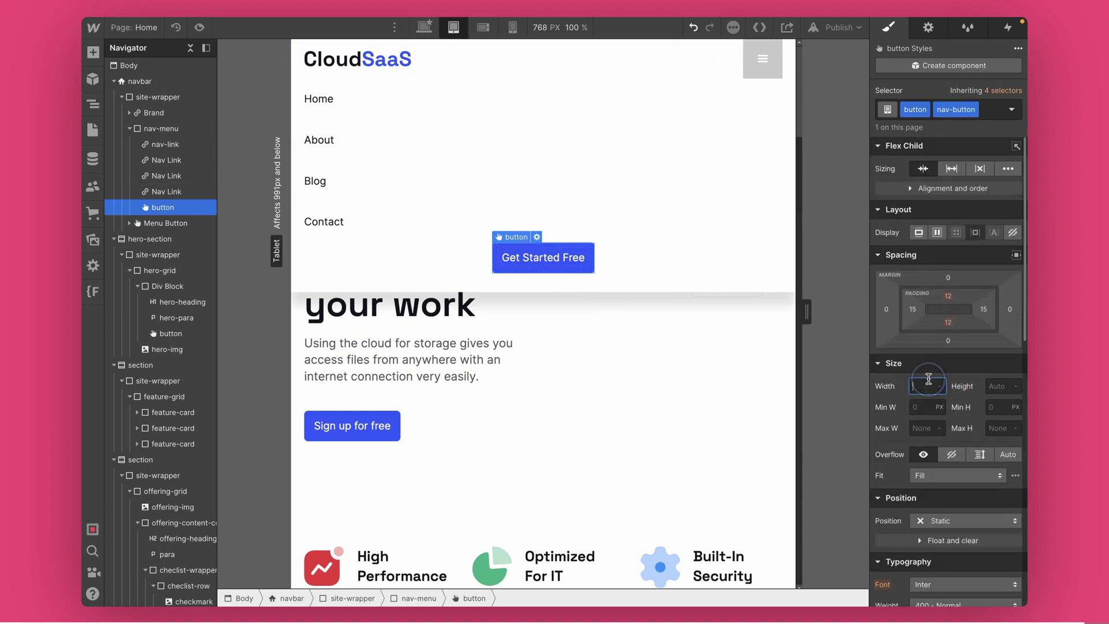
{"action": "key", "text": "Return"}
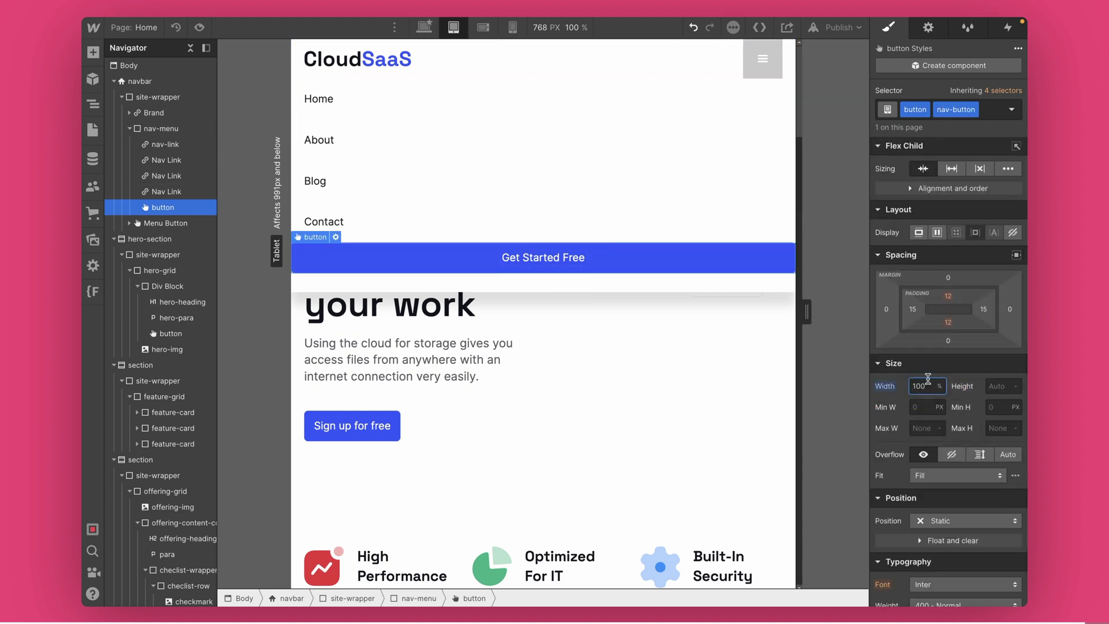
Try a side margin on the nav-button, and set the nav-menu's left and right padding to 16 px
{"action": "left_click_drag", "start_coordinate": [887, 308], "coordinate": [884, 315]}
{"action": "scroll", "coordinate": [1017, 231], "scroll_direction": "down", "scroll_amount": 3}
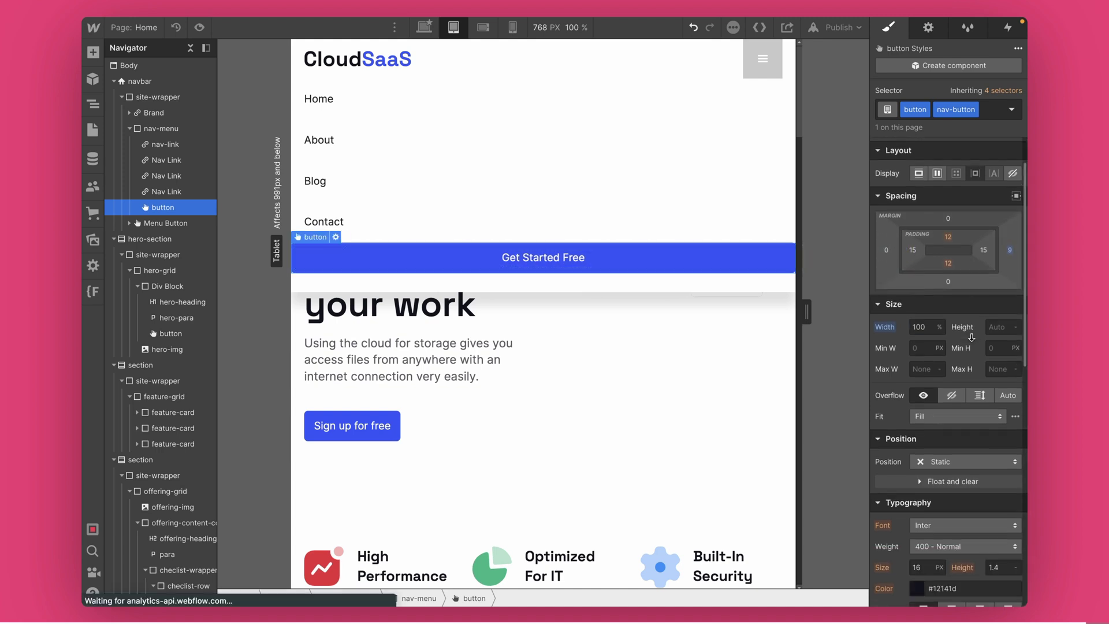
{"action": "left_click", "coordinate": [726, 282]}
{"action": "left_click_drag", "start_coordinate": [892, 310], "coordinate": [892, 311]}
{"action": "scroll", "coordinate": [981, 259], "scroll_direction": "down", "scroll_amount": 2}
{"action": "left_click", "coordinate": [1011, 201]}
{"action": "left_click_drag", "start_coordinate": [912, 200], "coordinate": [921, 202]}
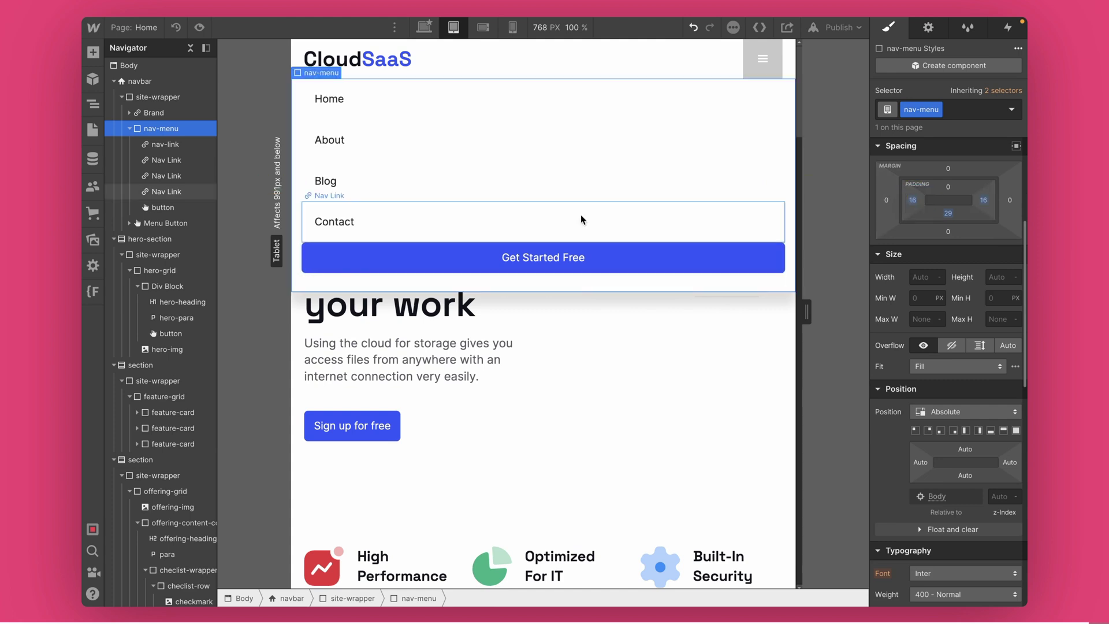
{"action": "left_click", "coordinate": [397, 216]}
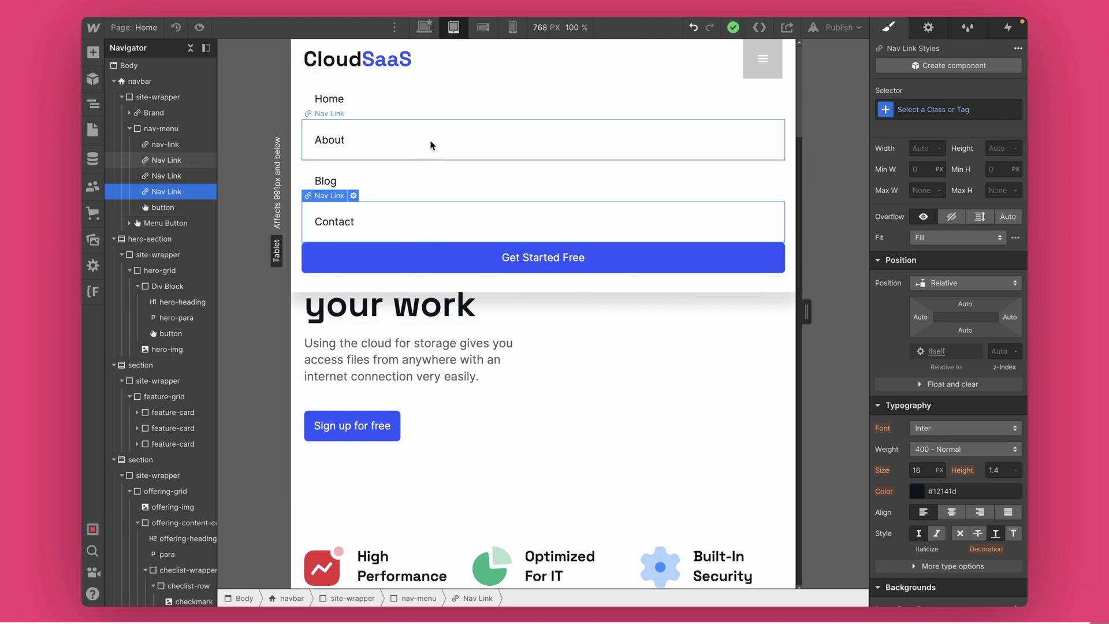
{"action": "scroll", "coordinate": [455, 310], "scroll_direction": "down", "scroll_amount": 1}
{"action": "scroll", "coordinate": [549, 320], "scroll_direction": "down", "scroll_amount": 2}
{"action": "scroll", "coordinate": [554, 299], "scroll_direction": "up", "scroll_amount": 4}
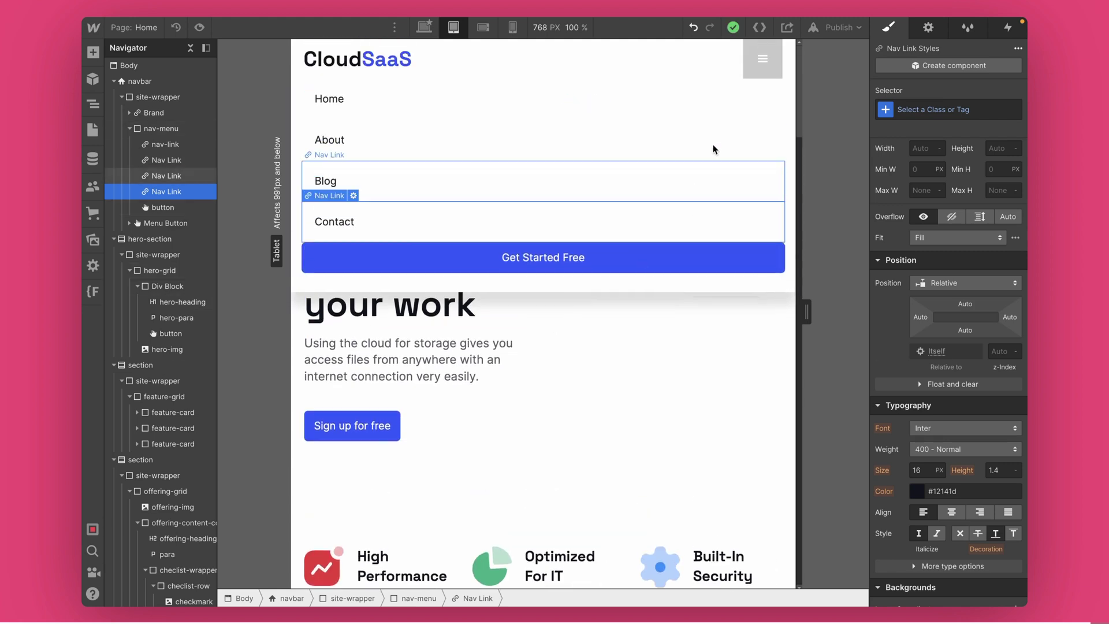
Preview the page at tablet width and test opening and closing the navbar menu
{"action": "left_click", "coordinate": [756, 72]}
{"action": "left_click", "coordinate": [199, 27]}
{"action": "left_click", "coordinate": [761, 69]}
{"action": "left_click", "coordinate": [763, 74]}
{"action": "left_click", "coordinate": [769, 80]}
{"action": "left_click", "coordinate": [774, 70]}
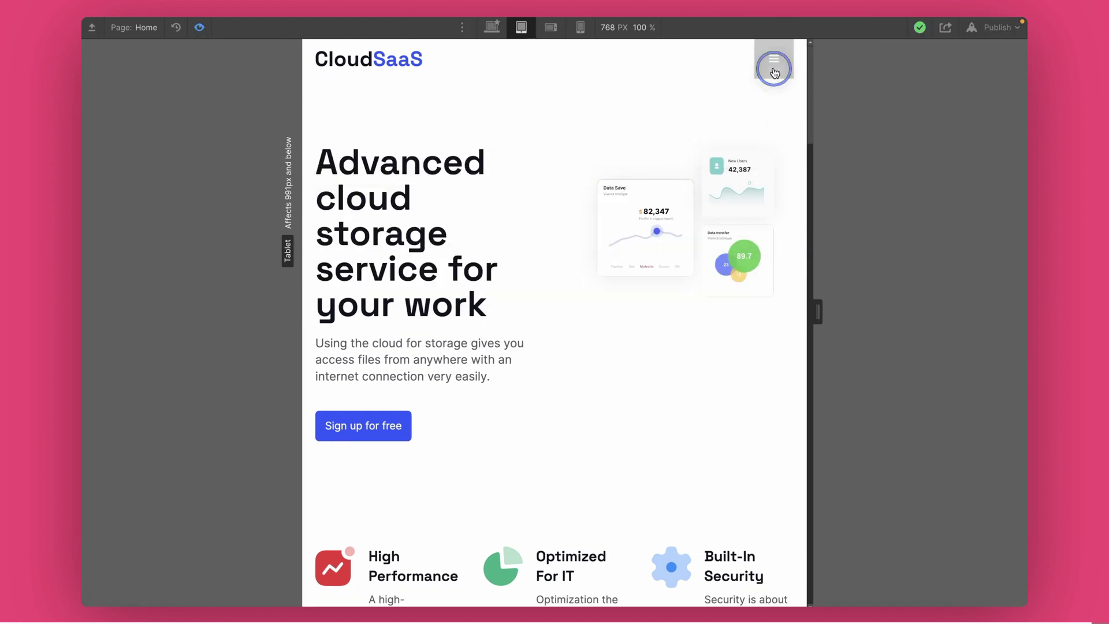
{"action": "left_click", "coordinate": [773, 71]}
{"action": "left_click", "coordinate": [774, 70]}
{"action": "left_click", "coordinate": [774, 71]}
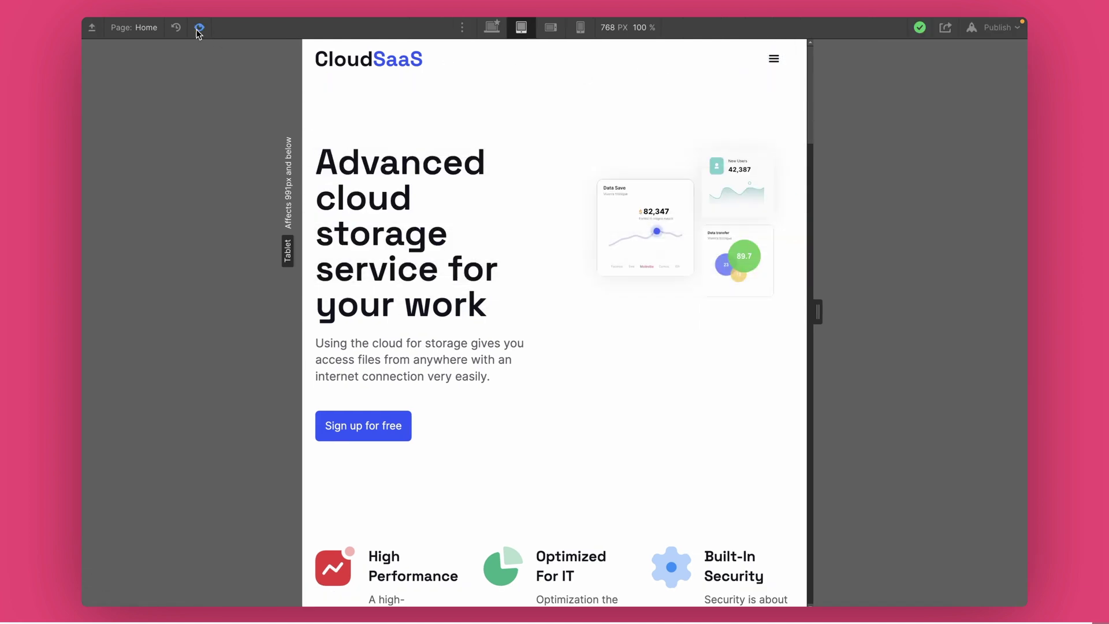
{"action": "left_click", "coordinate": [199, 28]}
Check the navbar and hero layout at the mobile portrait, tablet and desktop breakpoints, ending on desktop
{"action": "left_click", "coordinate": [513, 27]}
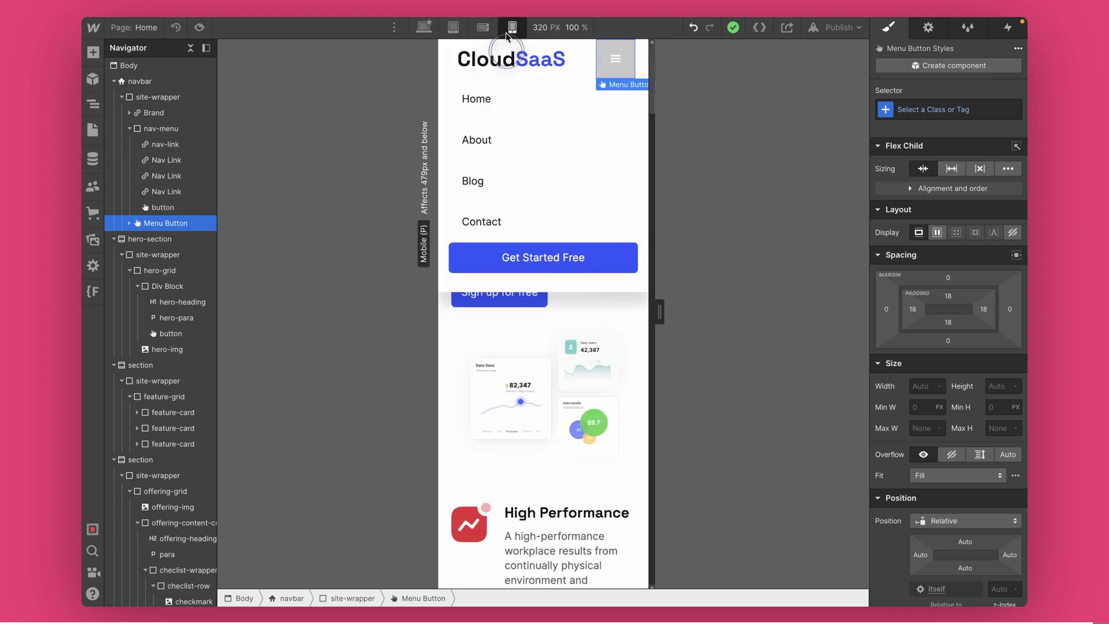
{"action": "key", "text": "ctrl+shift+p"}
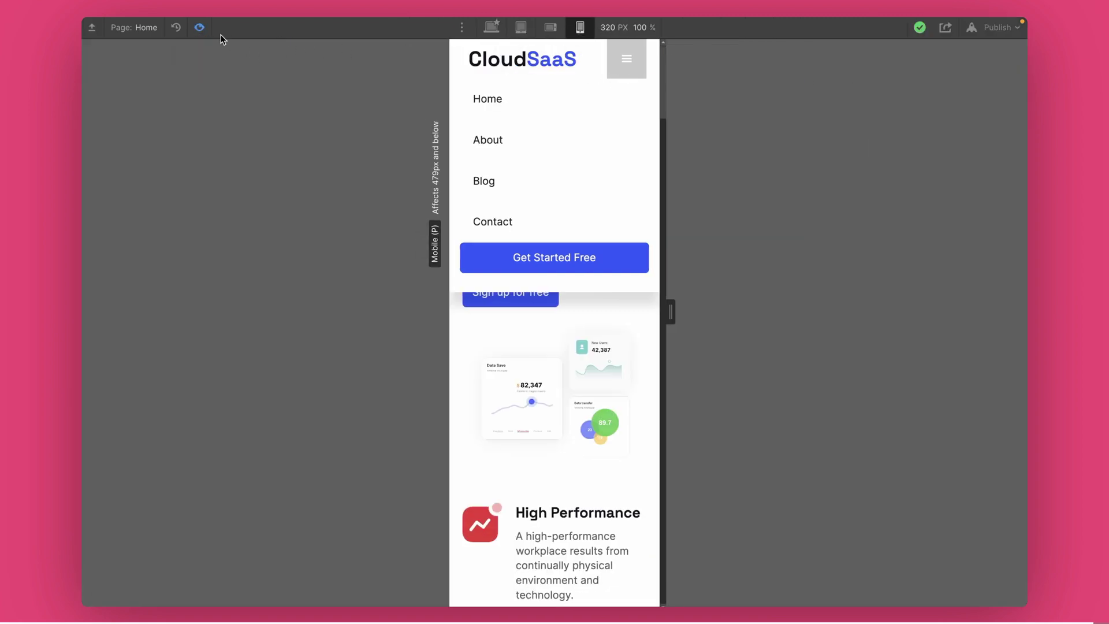
{"action": "left_click", "coordinate": [199, 27]}
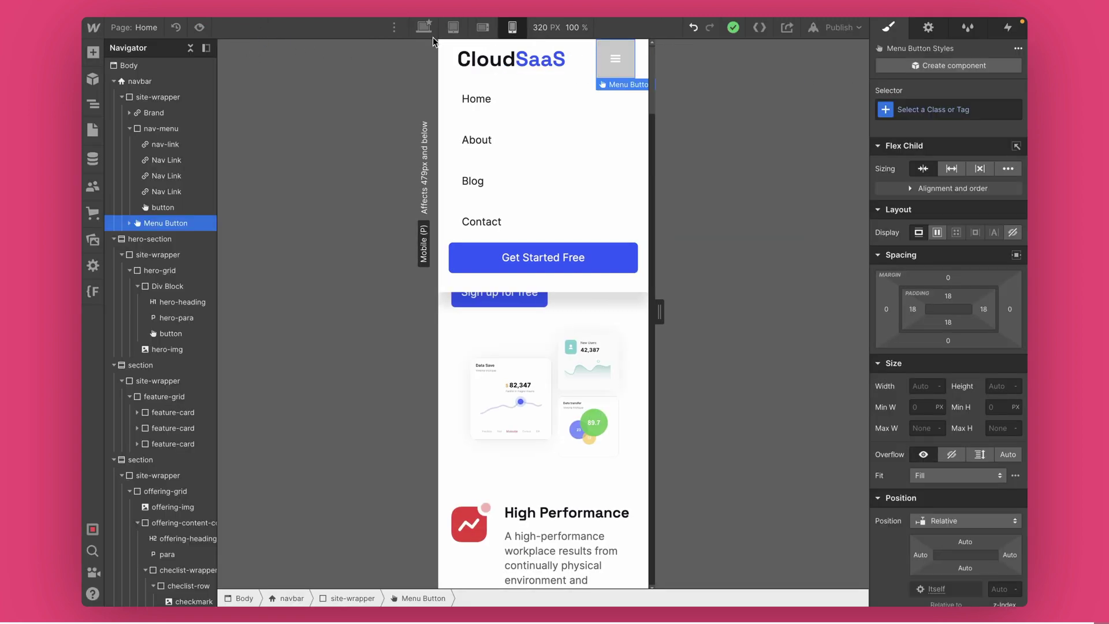
{"action": "left_click", "coordinate": [425, 28]}
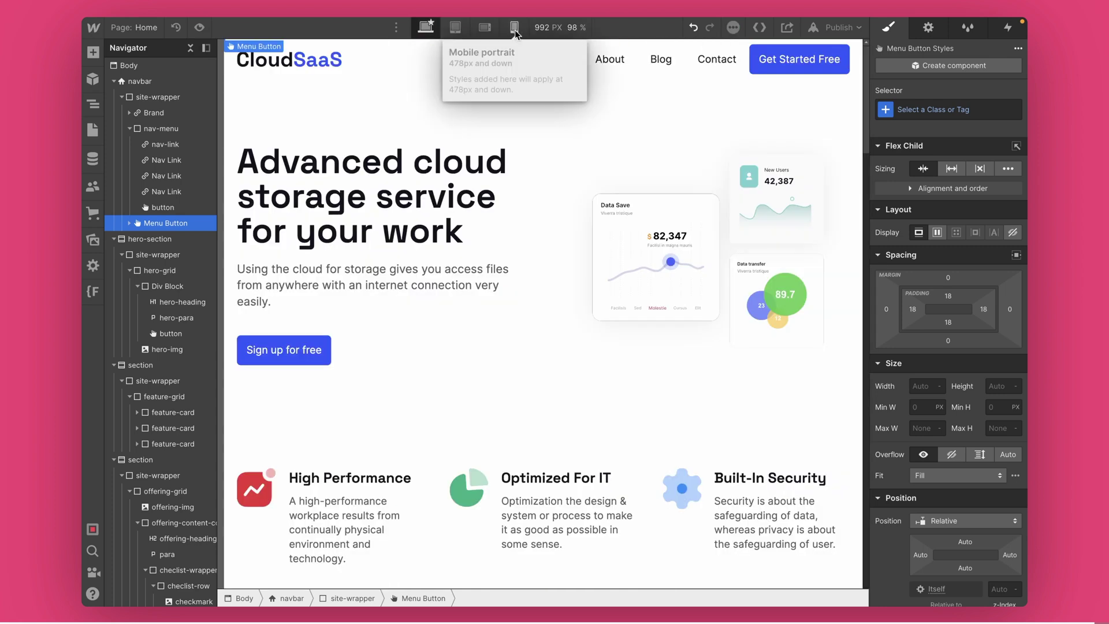
{"action": "left_click", "coordinate": [455, 29]}
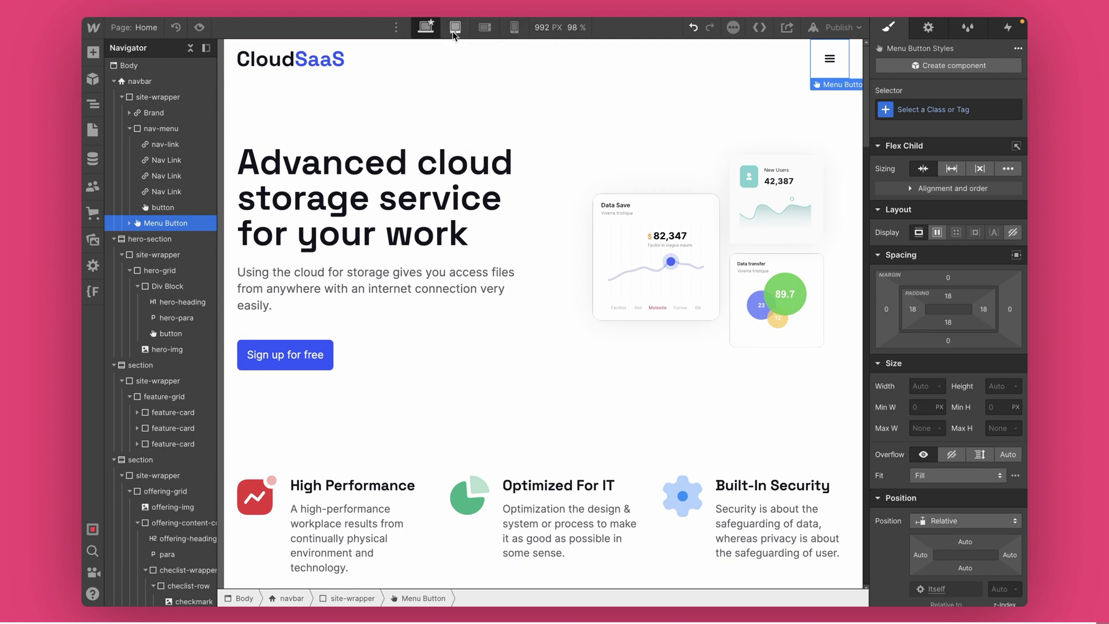
{"action": "left_click", "coordinate": [511, 28]}
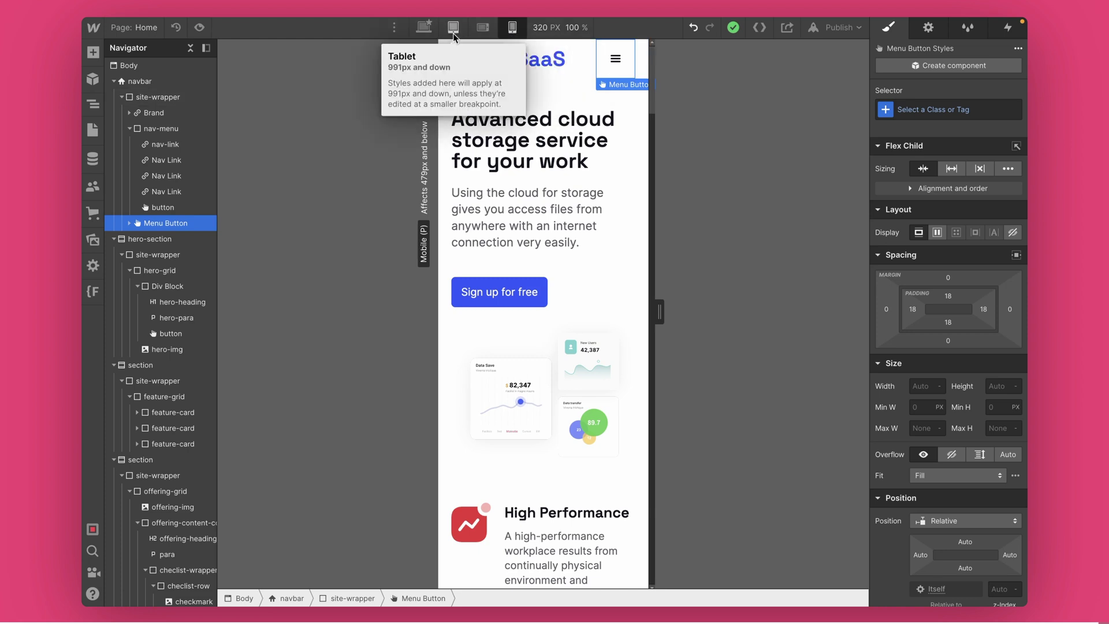
{"action": "left_click", "coordinate": [425, 27]}
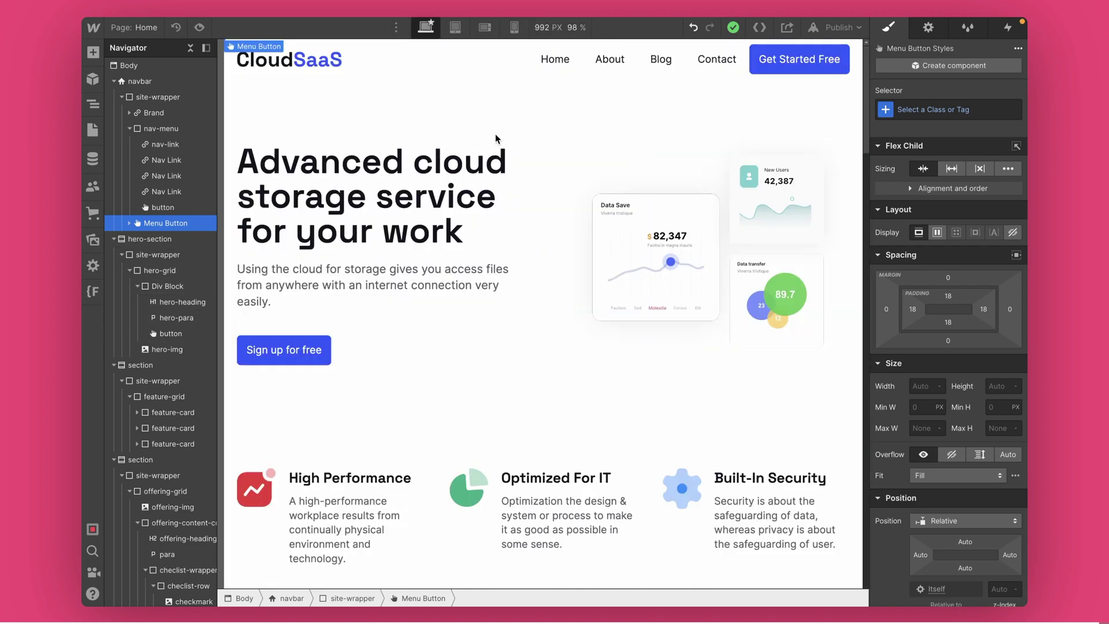
{"action": "left_click", "coordinate": [512, 27]}
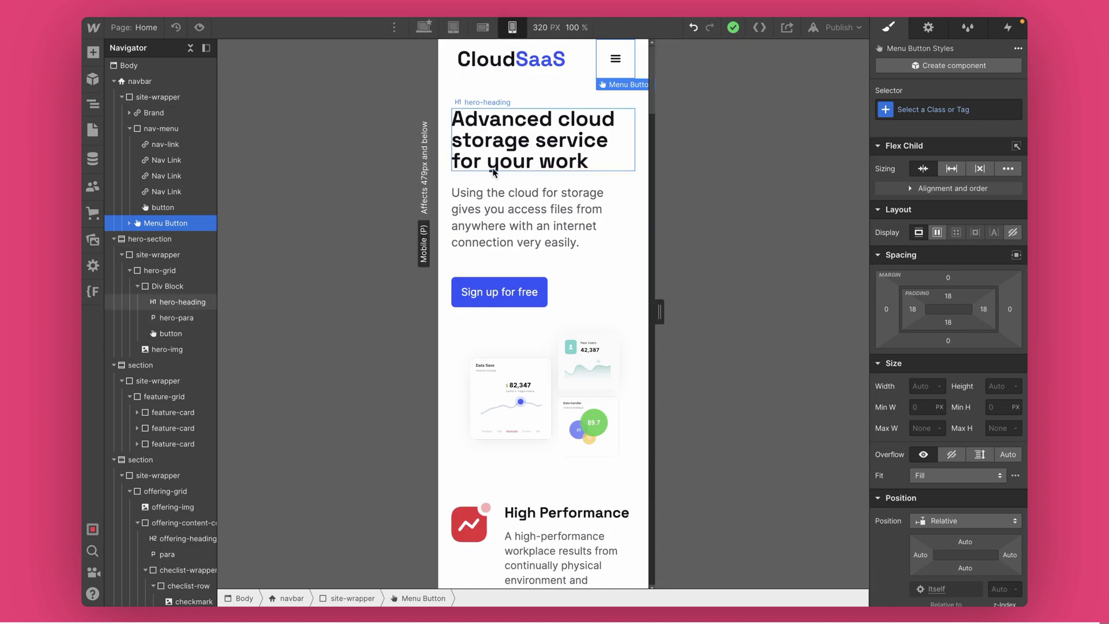
{"action": "left_click", "coordinate": [426, 27]}
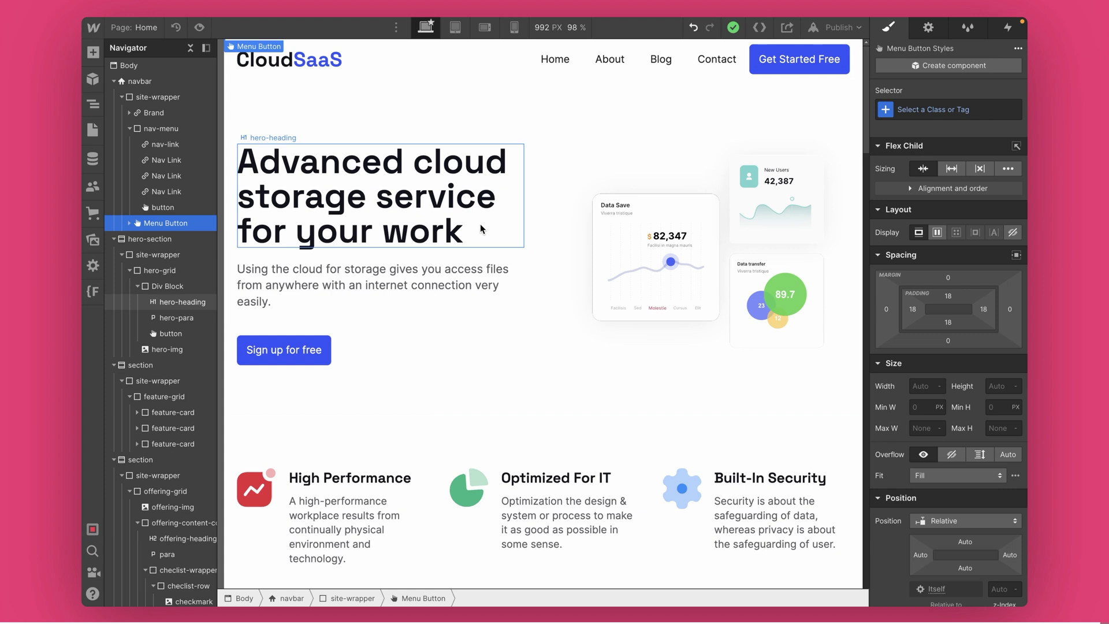
Publish the site to its webflow.io domain and review the live page from hero to footer
{"action": "left_click", "coordinate": [820, 27]}
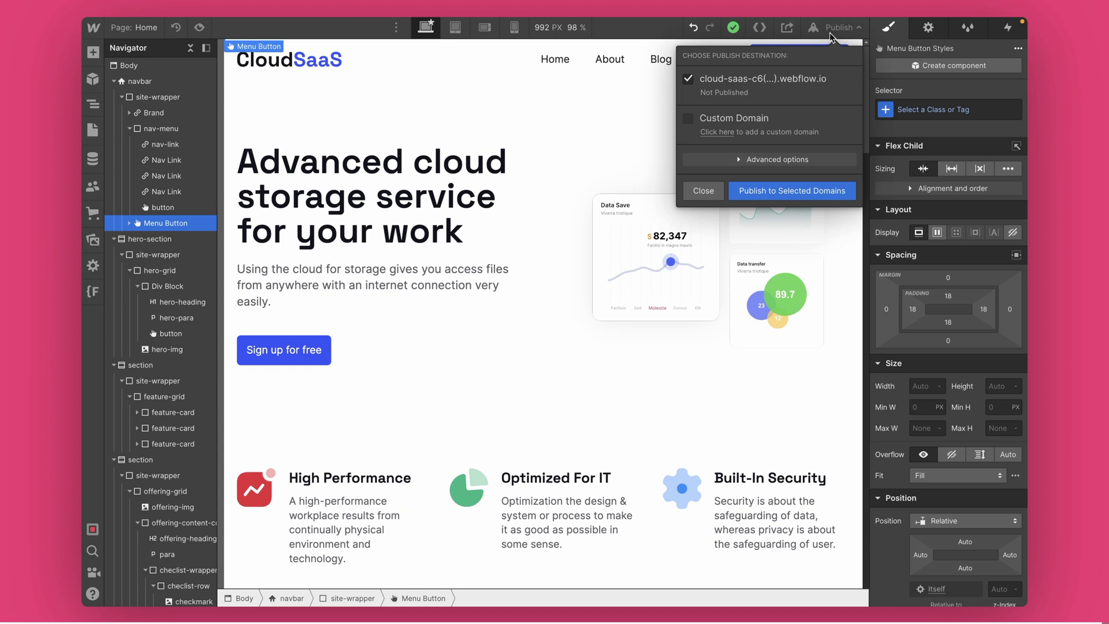
{"action": "left_click", "coordinate": [736, 191]}
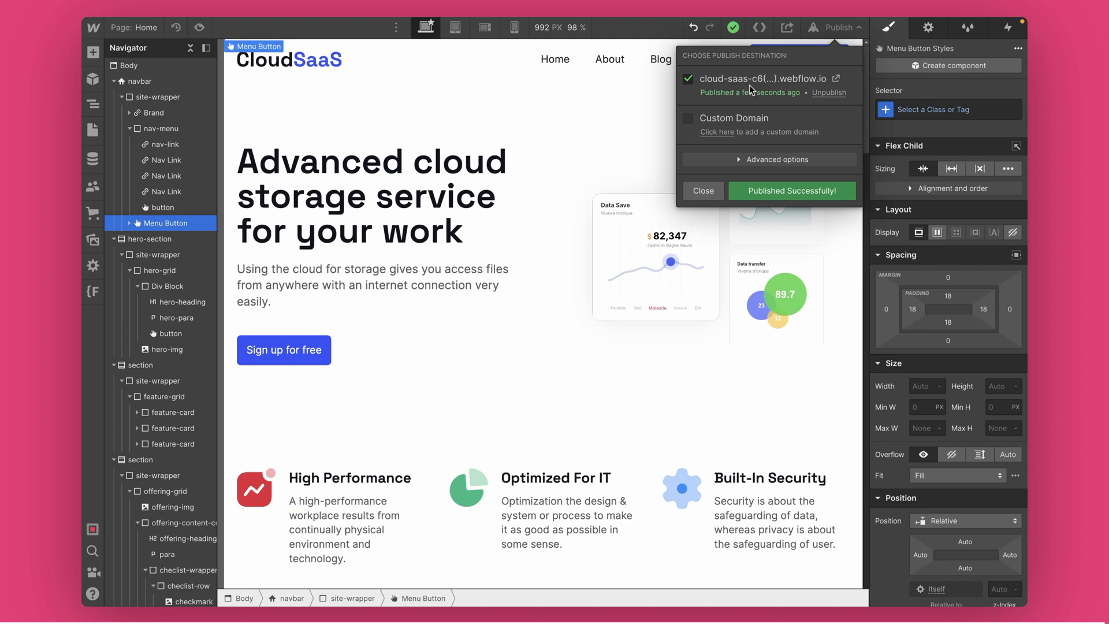
{"action": "left_click", "coordinate": [836, 80]}
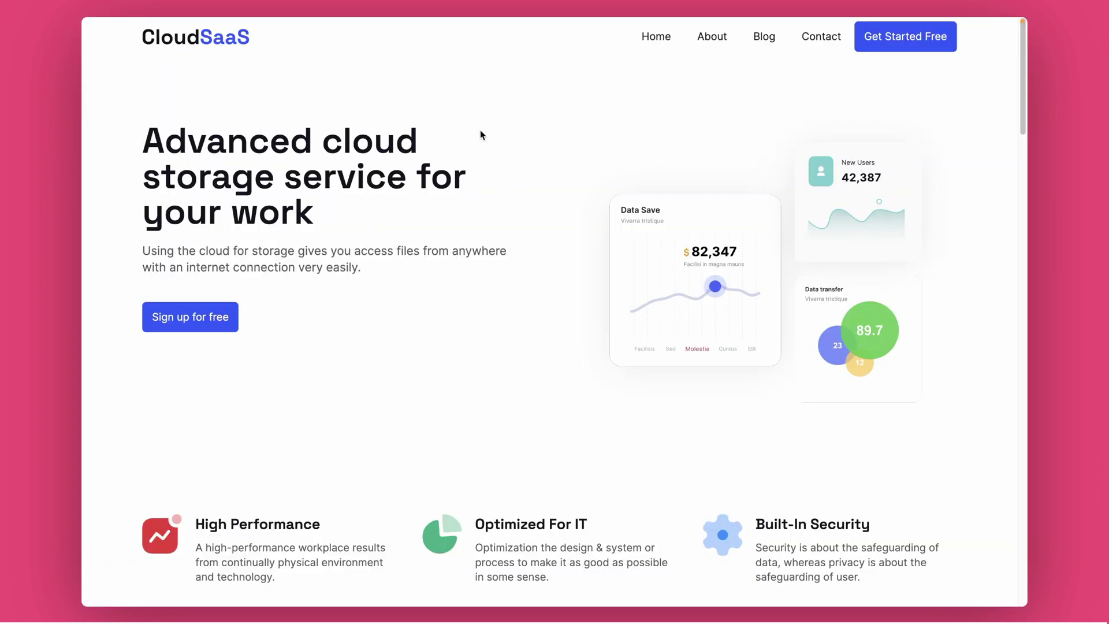
{"action": "scroll", "coordinate": [511, 191], "scroll_direction": "down", "scroll_amount": 20}
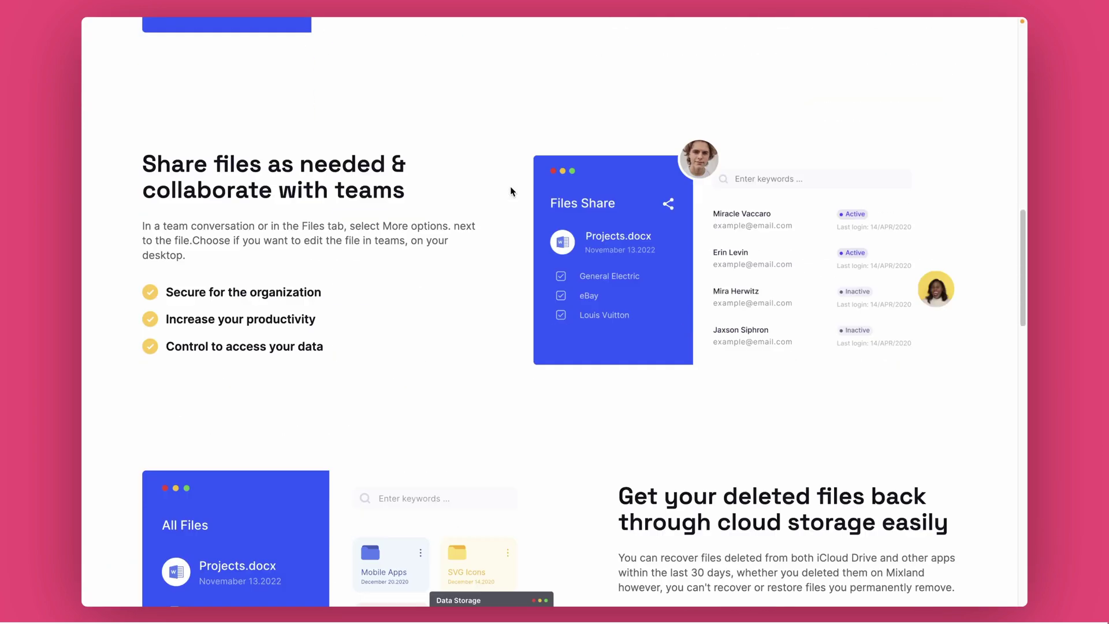
{"action": "scroll", "coordinate": [510, 192], "scroll_direction": "down", "scroll_amount": 10}
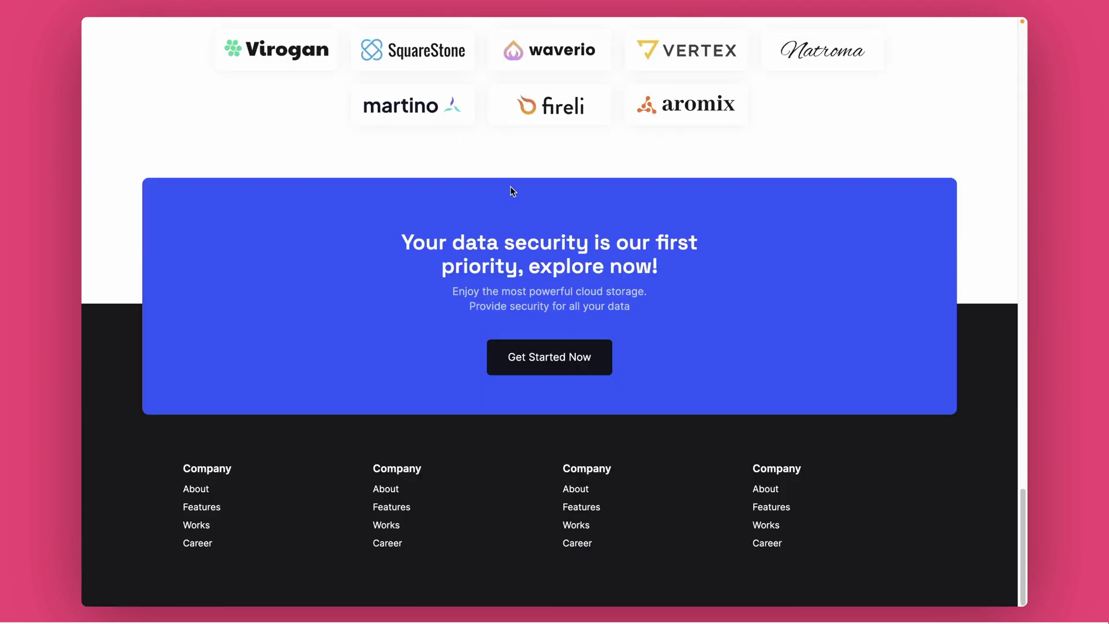